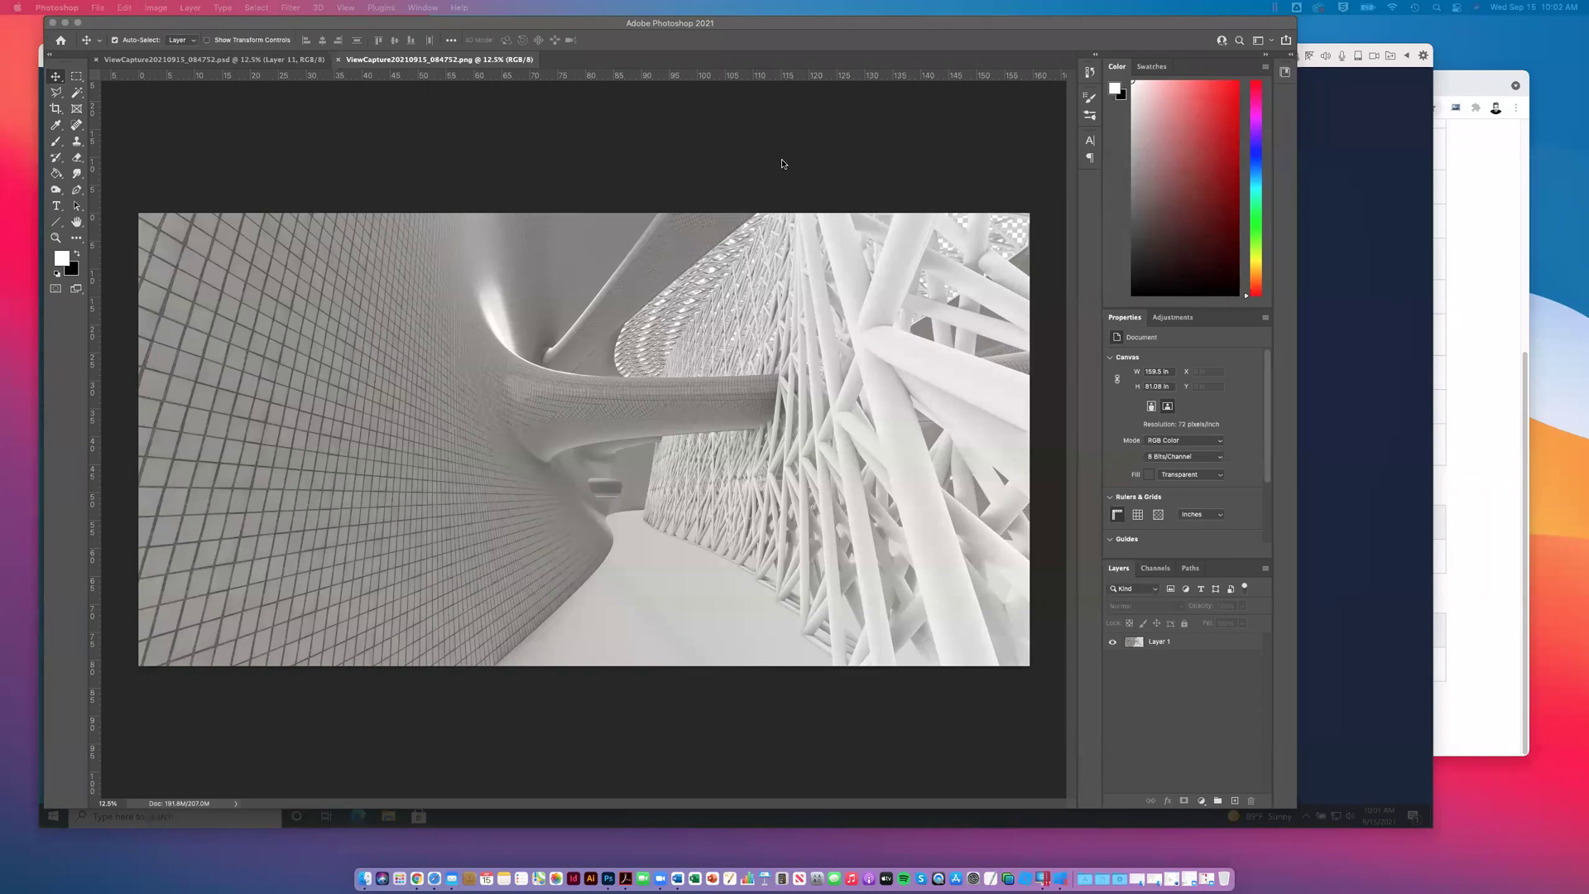
Step: Enlarge the Photoshop window and compare the edited PSD rendering with the plain PNG view capture
{"action": "left_click", "coordinate": [1182, 30]}
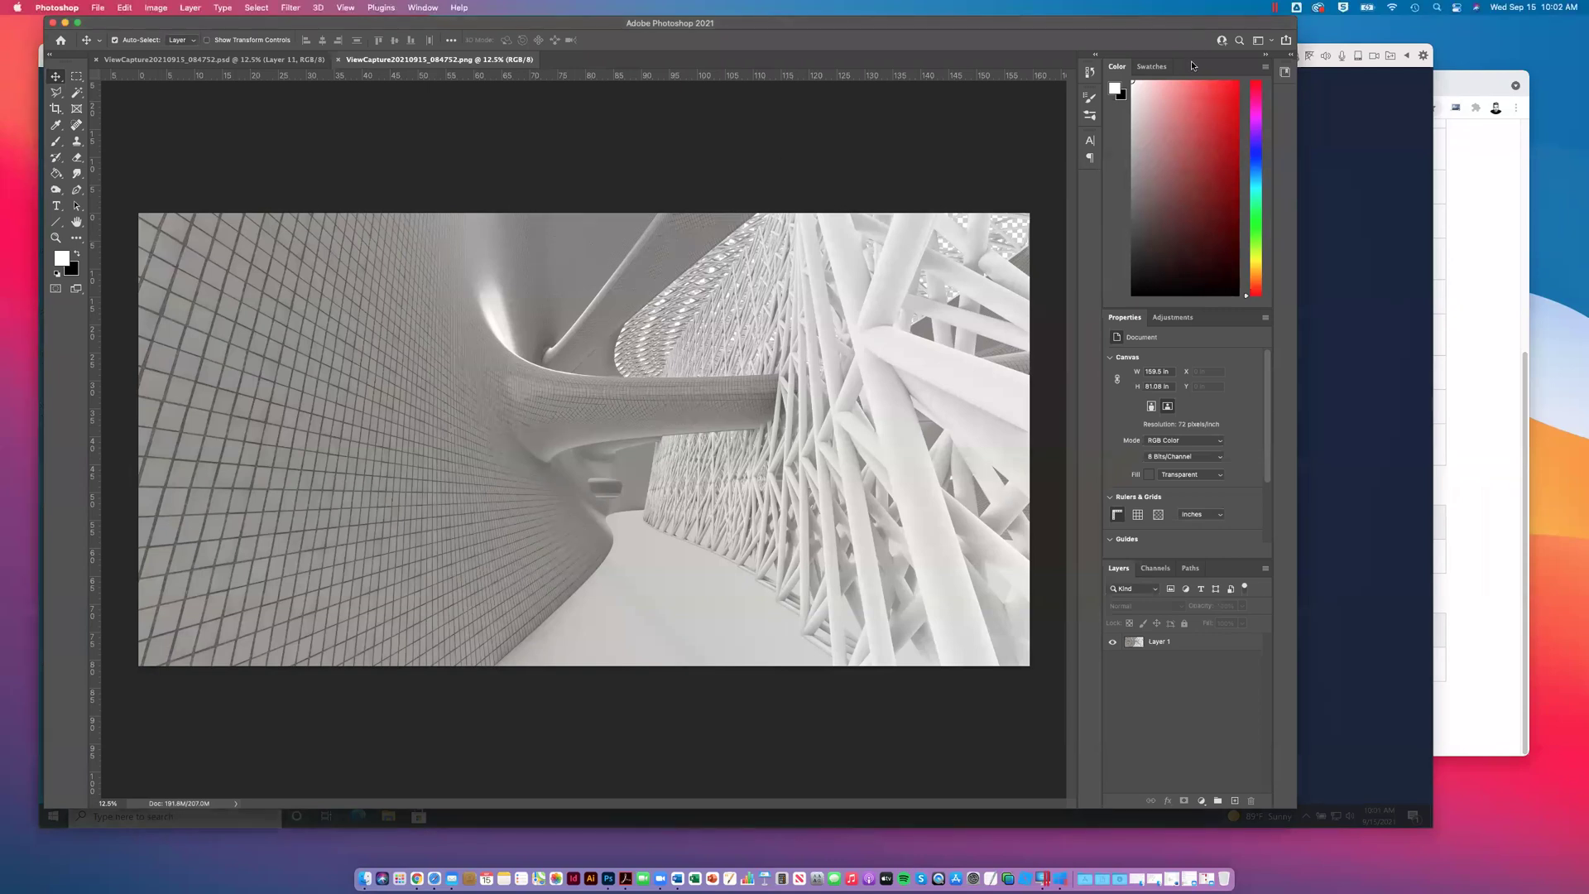
{"action": "left_click_drag", "start_coordinate": [1293, 807], "coordinate": [1430, 832]}
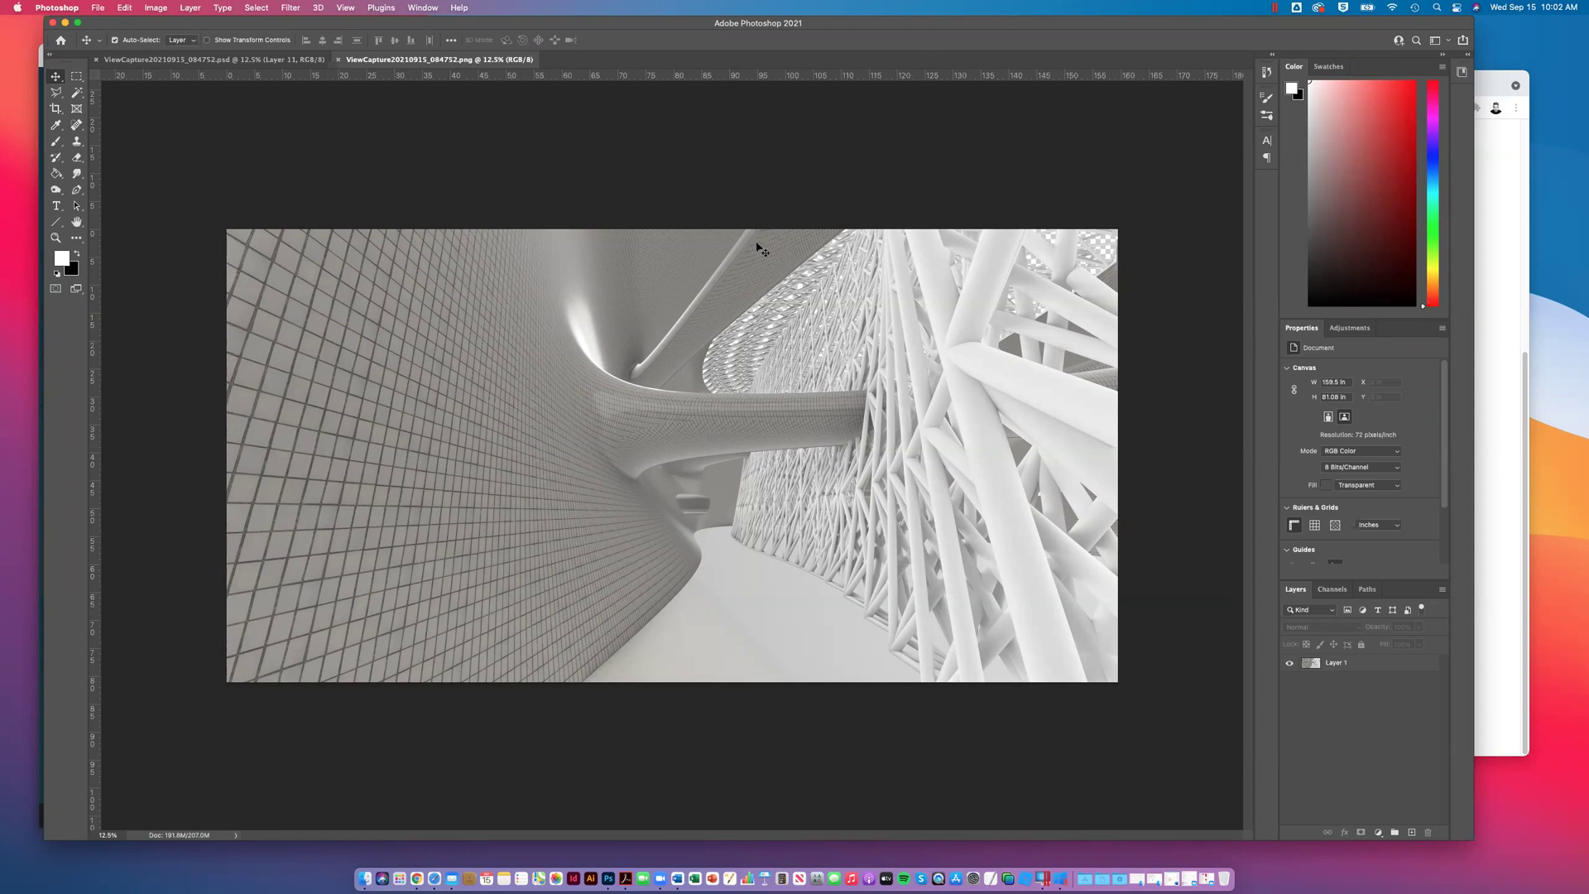
{"action": "left_click", "coordinate": [201, 60]}
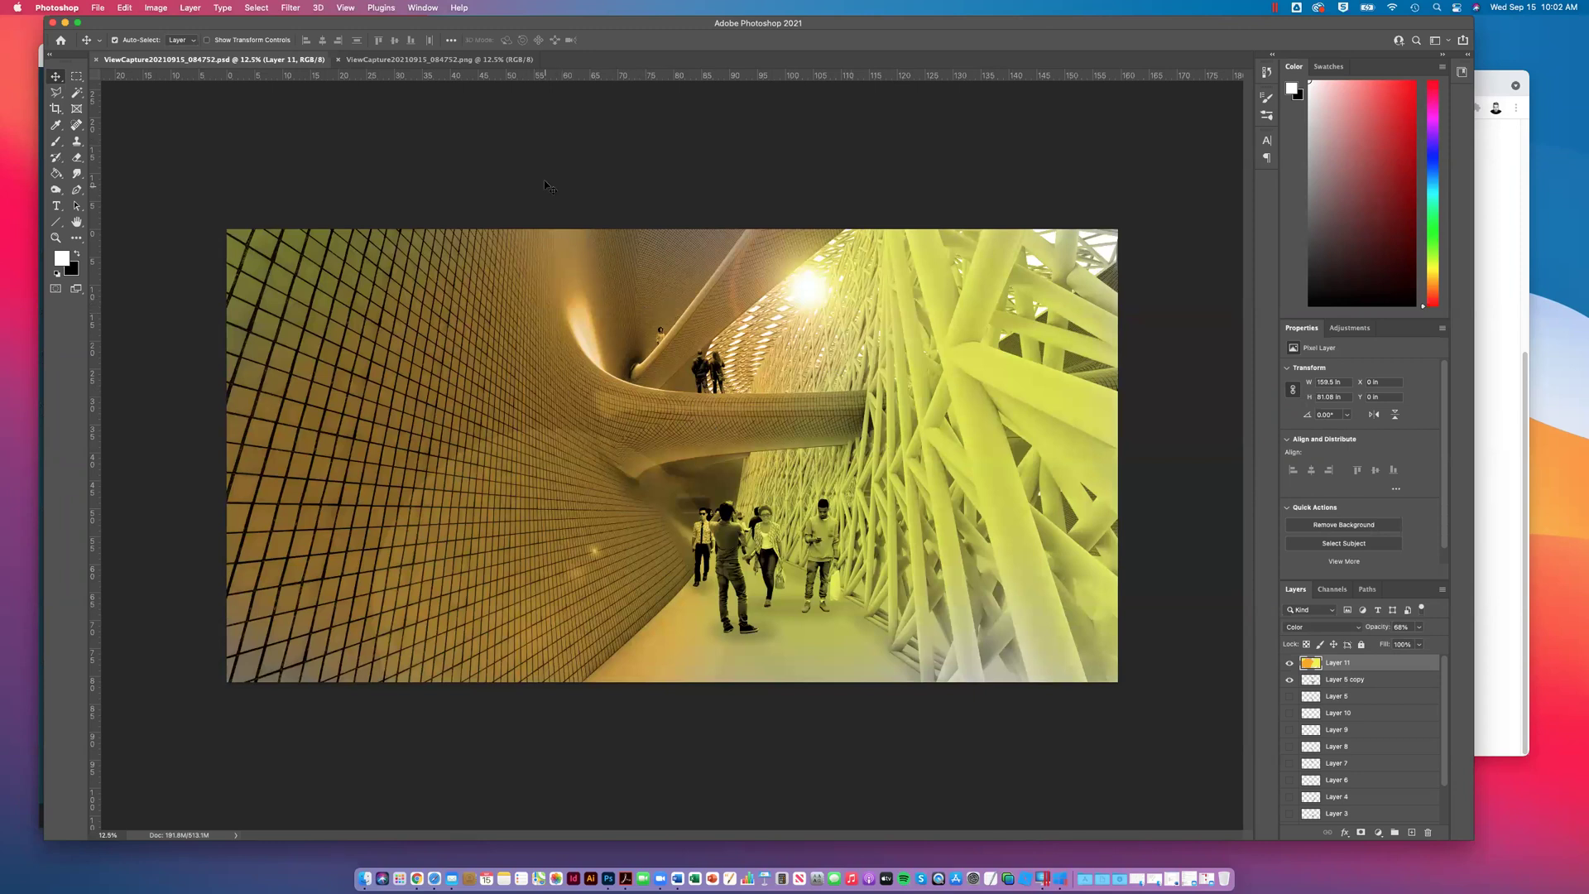
{"action": "left_click", "coordinate": [447, 59]}
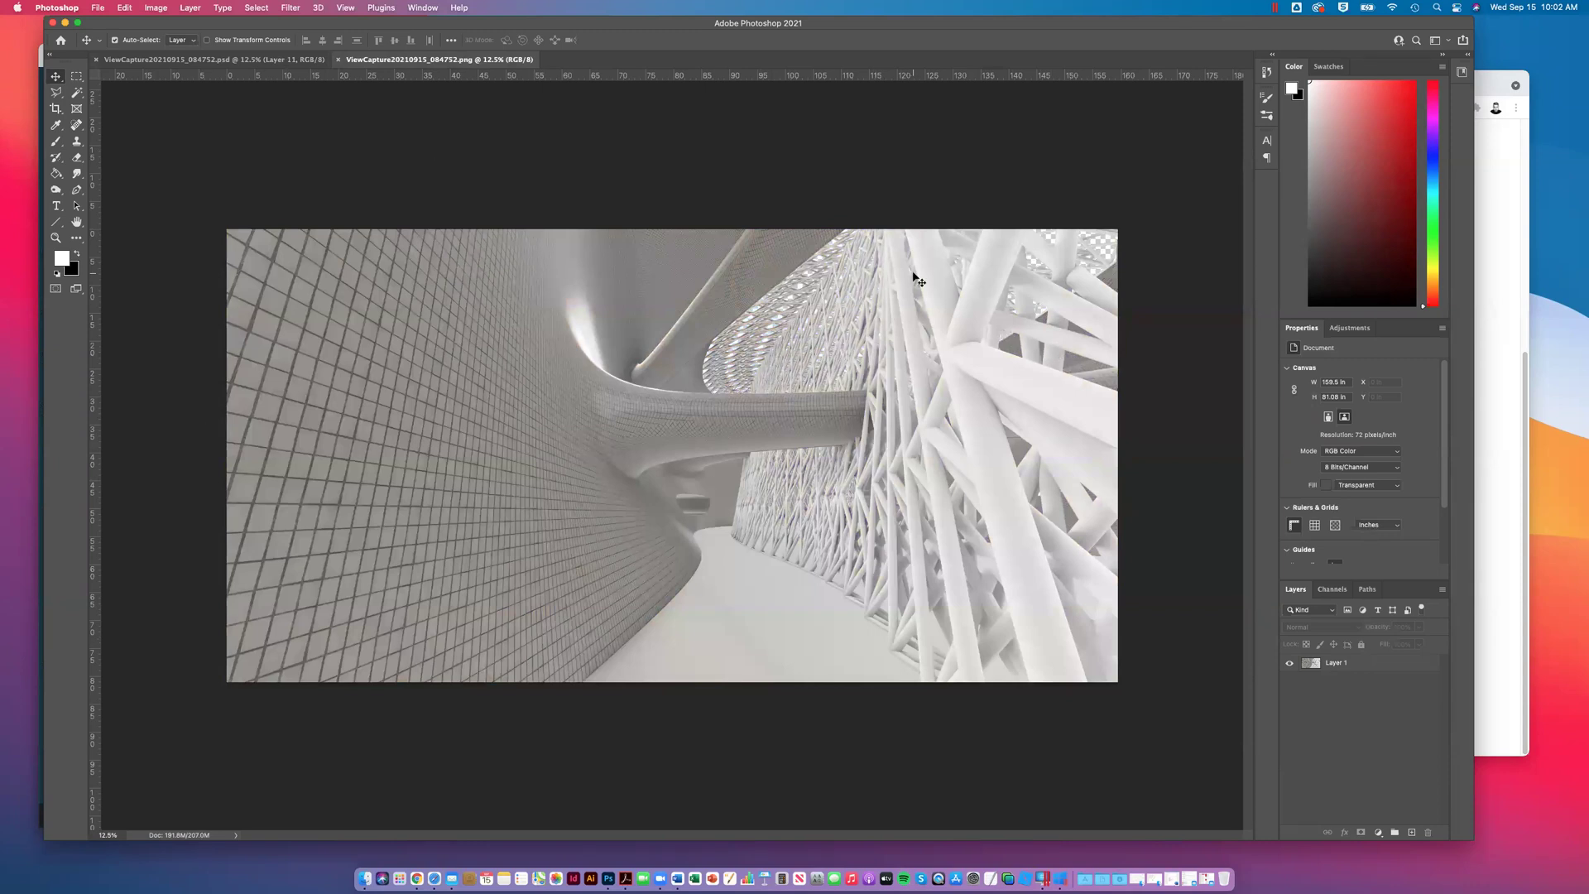
{"action": "left_click", "coordinate": [273, 59]}
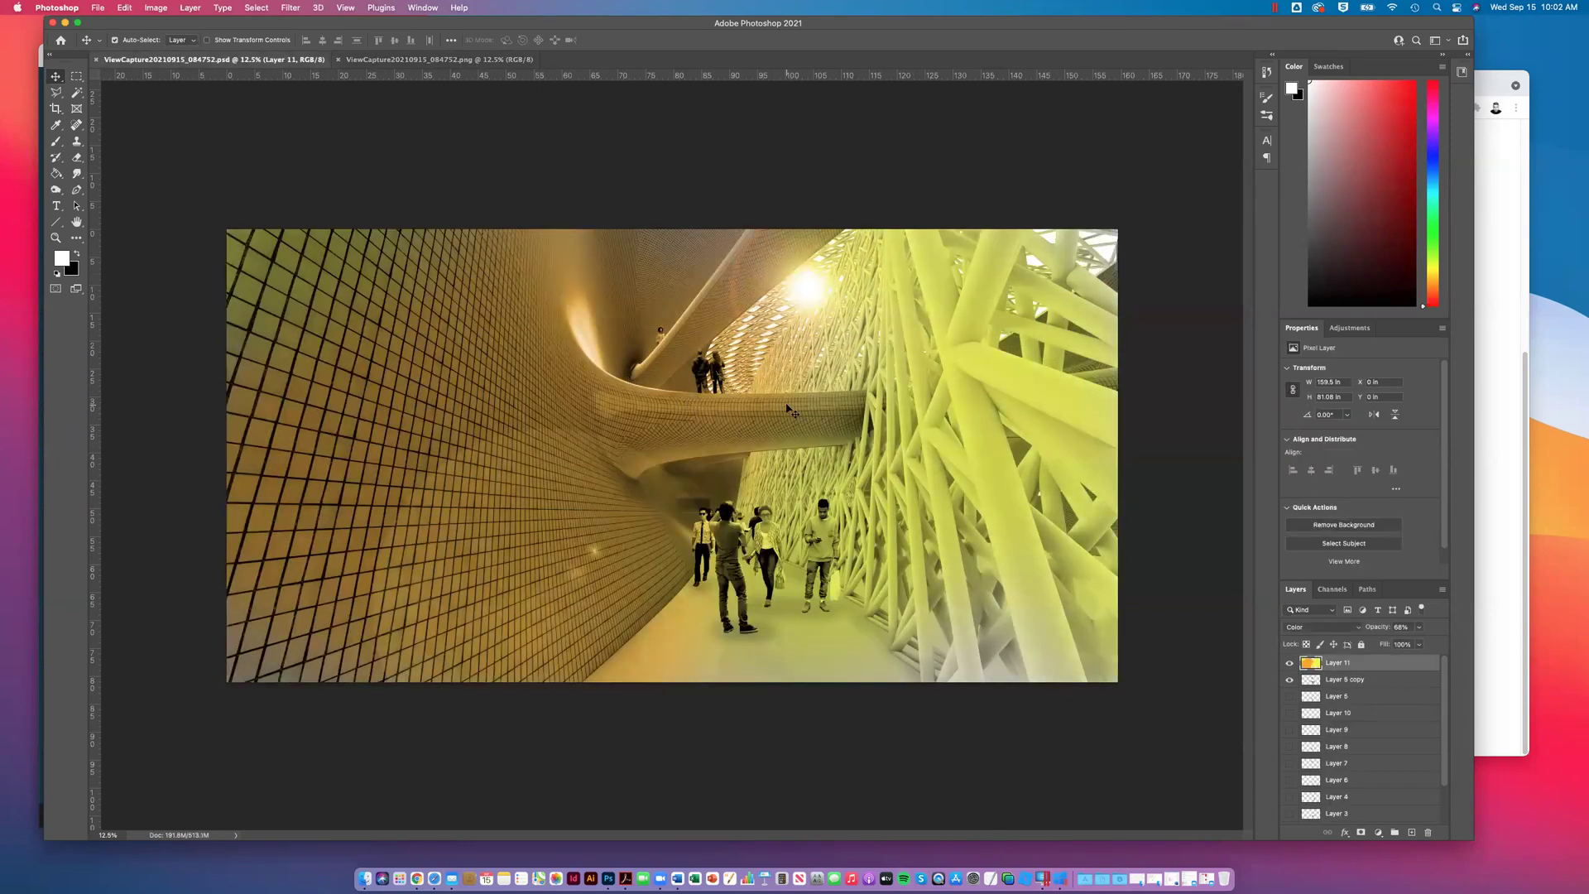
{"action": "key", "text": "ctrl+Tab"}
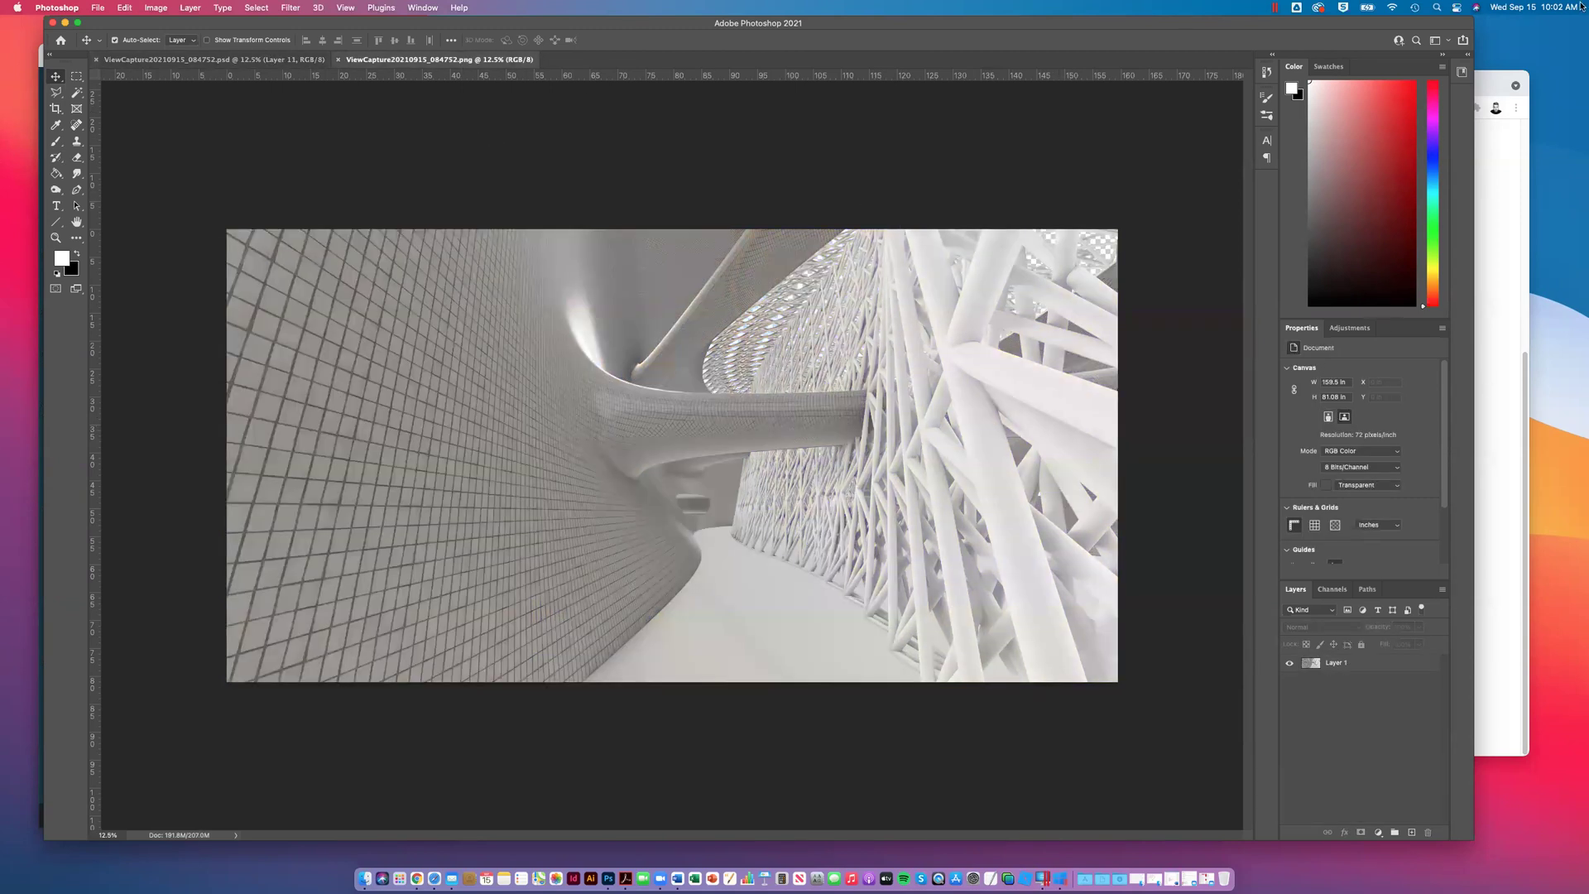
Step: Switch to the Windows 10 desktop and open the recent model 367_GenerativeLattice.3dm in Rhino 7
{"action": "mouse_move", "coordinate": [1581, 6]}
{"action": "left_click", "coordinate": [472, 520]}
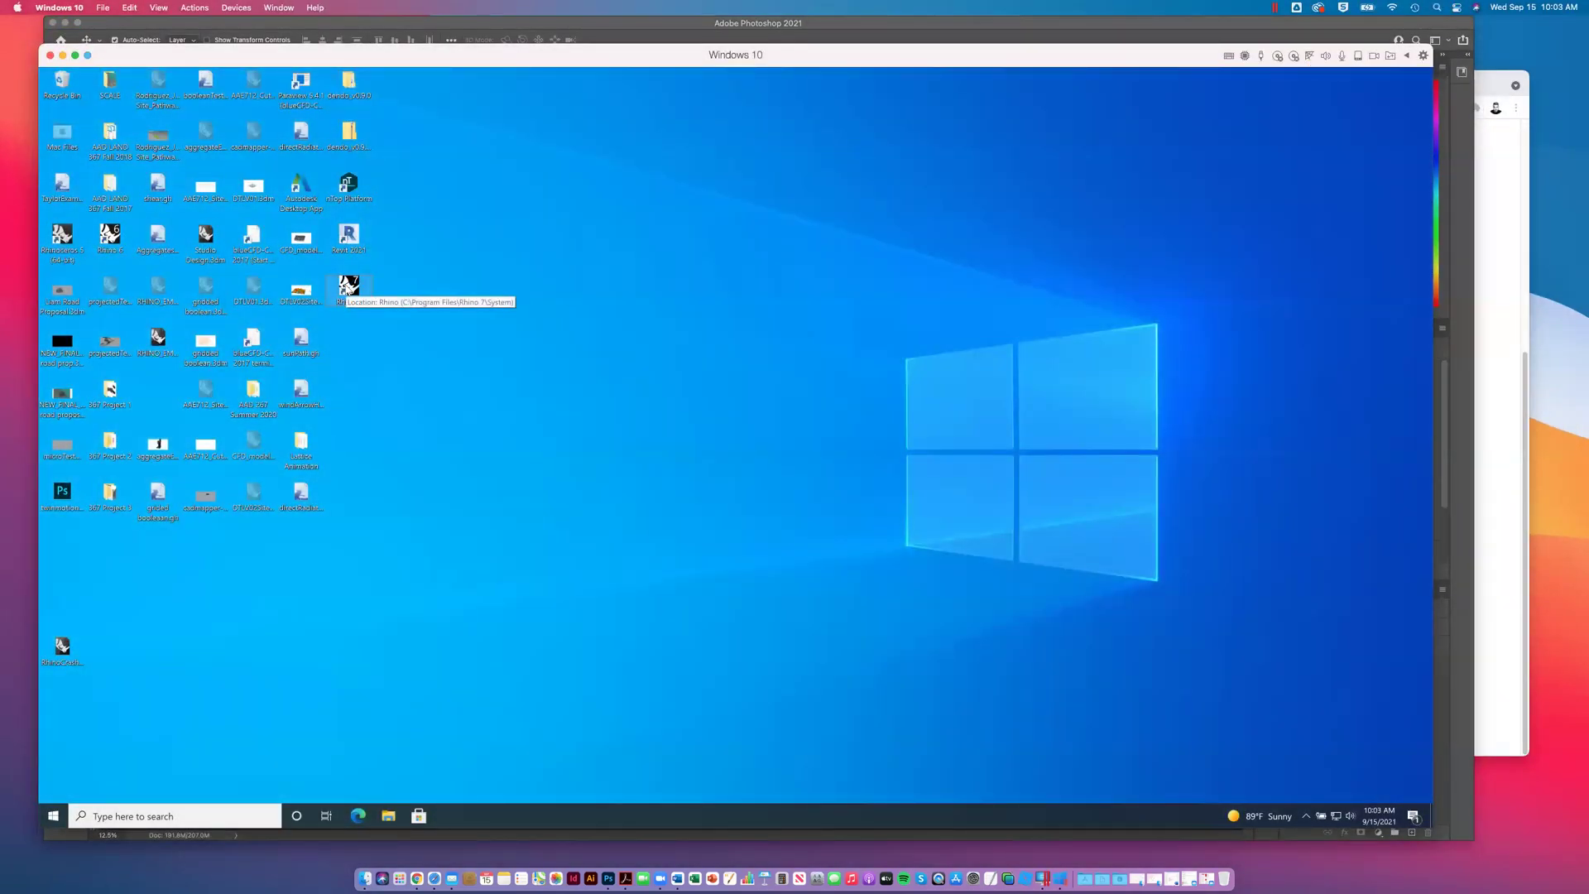
{"action": "double_click", "coordinate": [333, 278]}
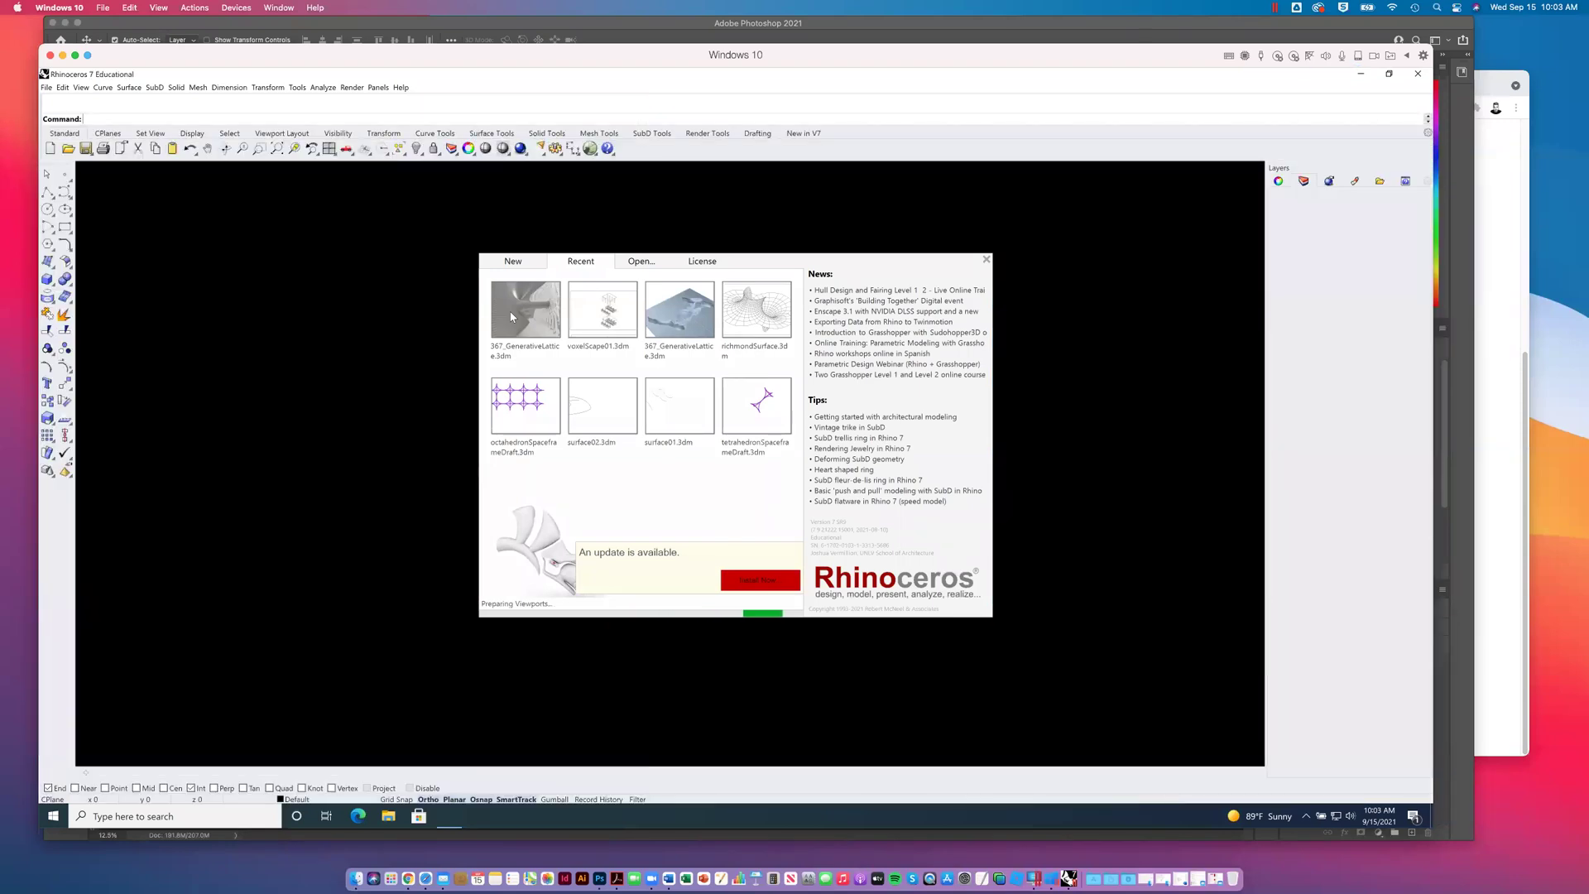
{"action": "left_click", "coordinate": [510, 316]}
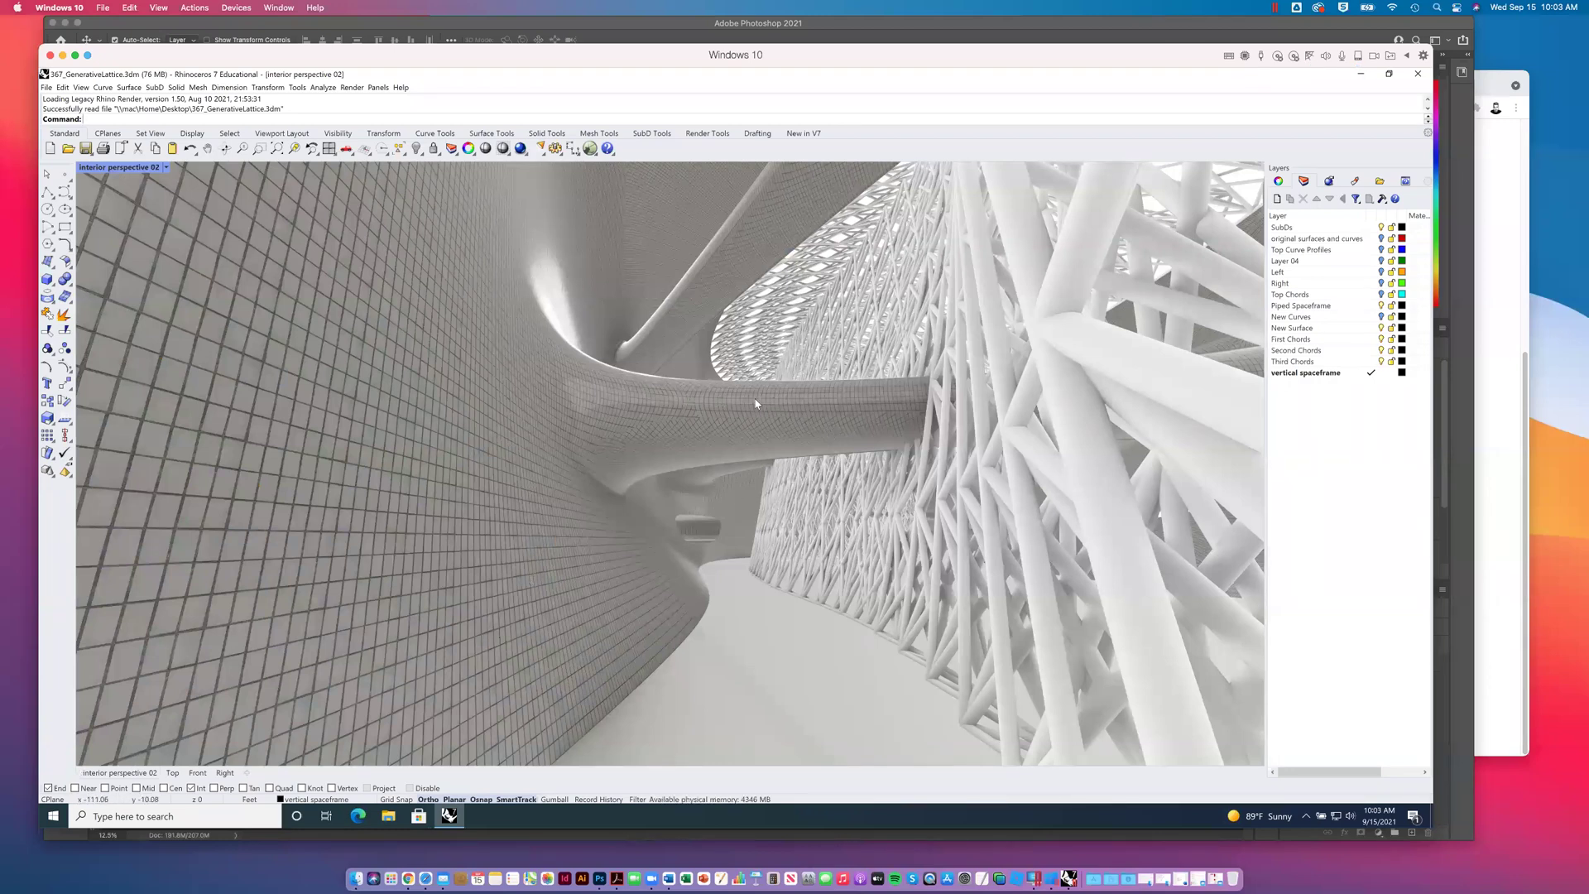
Step: Set the interior perspective 02 viewport to the standard Perspective view
{"action": "left_click", "coordinate": [166, 167]}
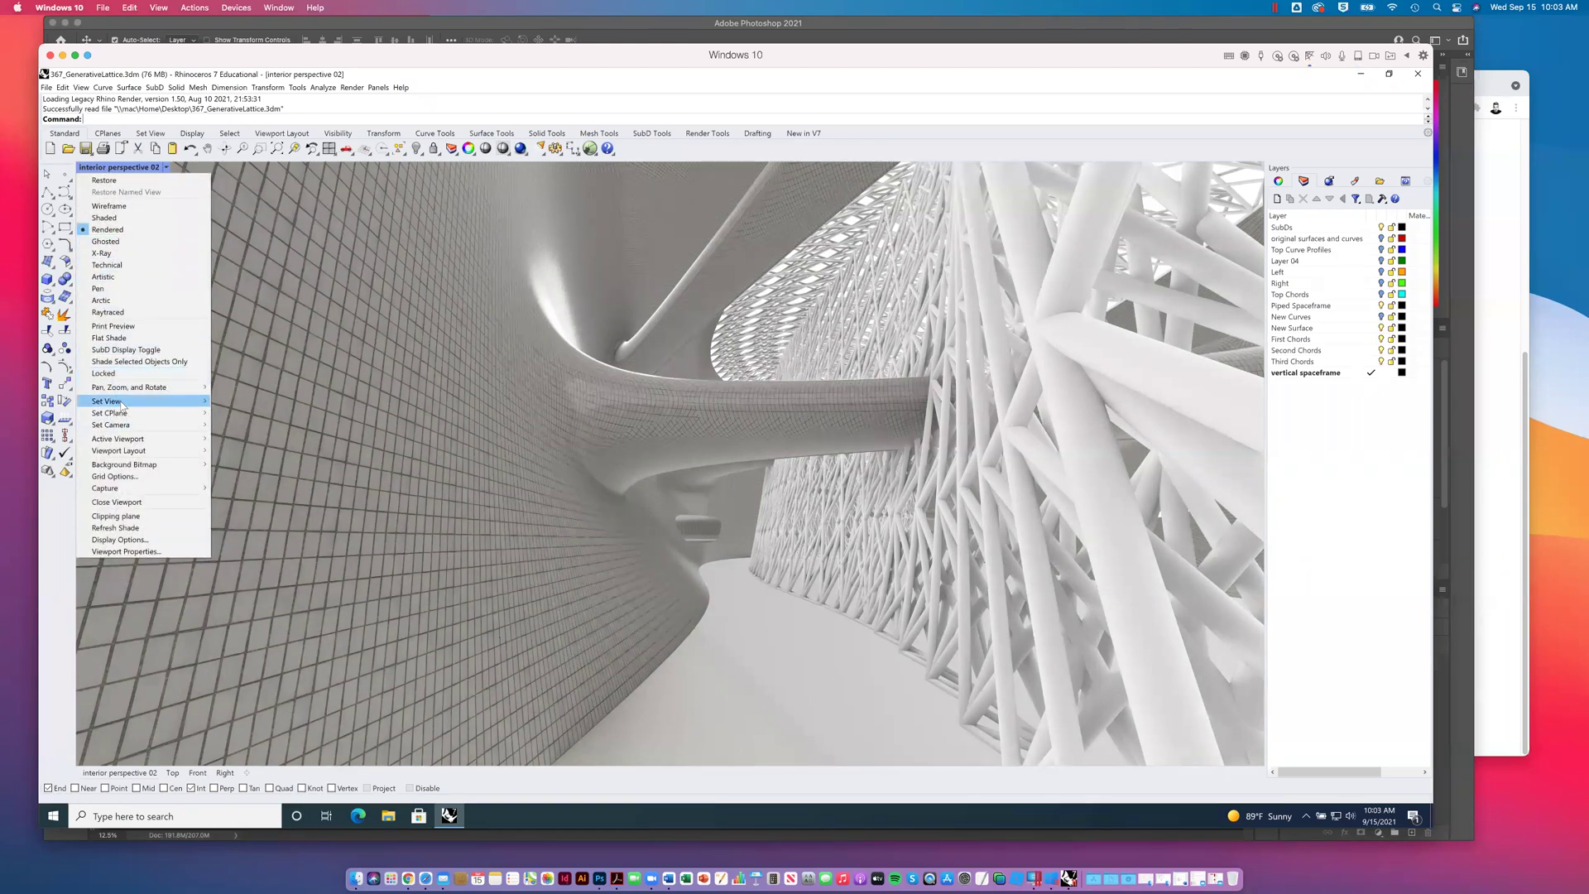
{"action": "mouse_move", "coordinate": [124, 404]}
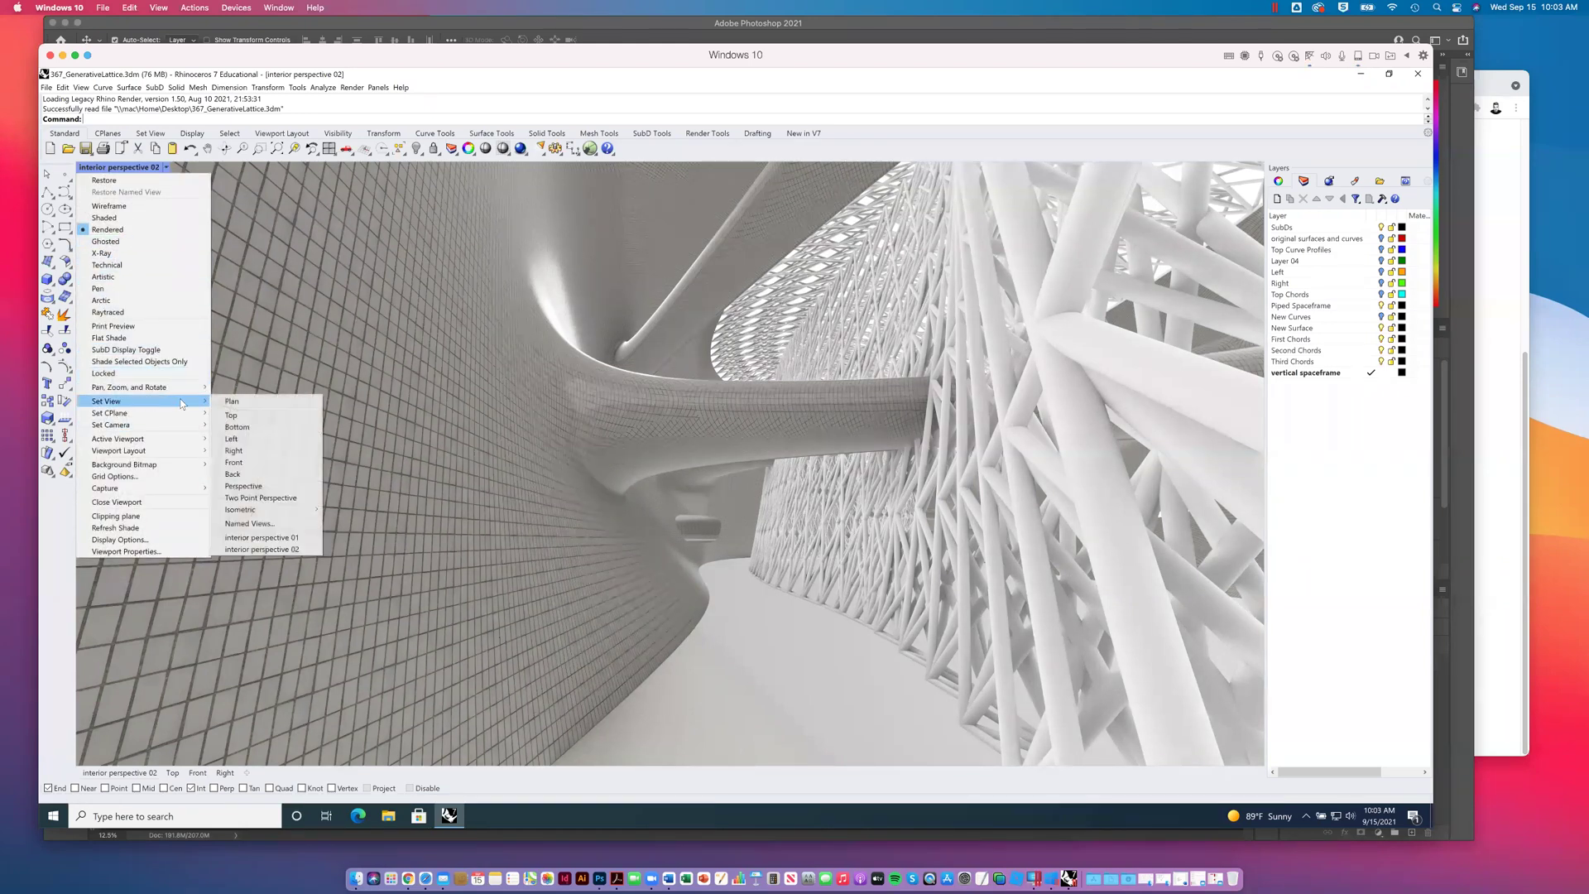
{"action": "left_click", "coordinate": [257, 487]}
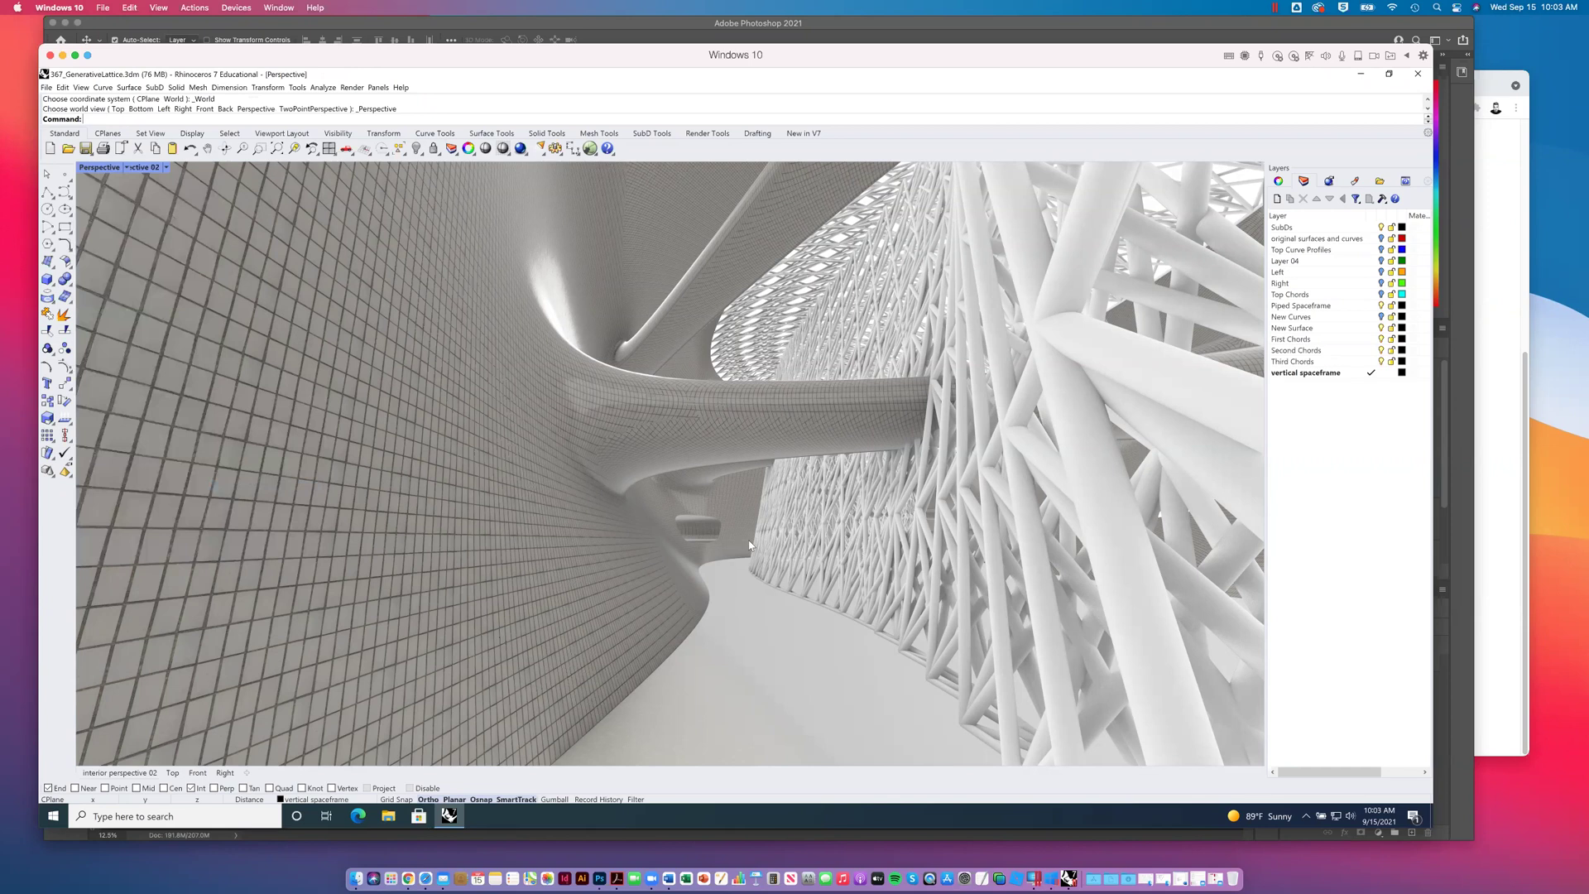
Step: Examine the model's gridded curved surfaces and the vertical spaceframe from several viewpoints, inside and out
{"action": "scroll", "coordinate": [793, 463], "scroll_direction": "up", "scroll_amount": 5}
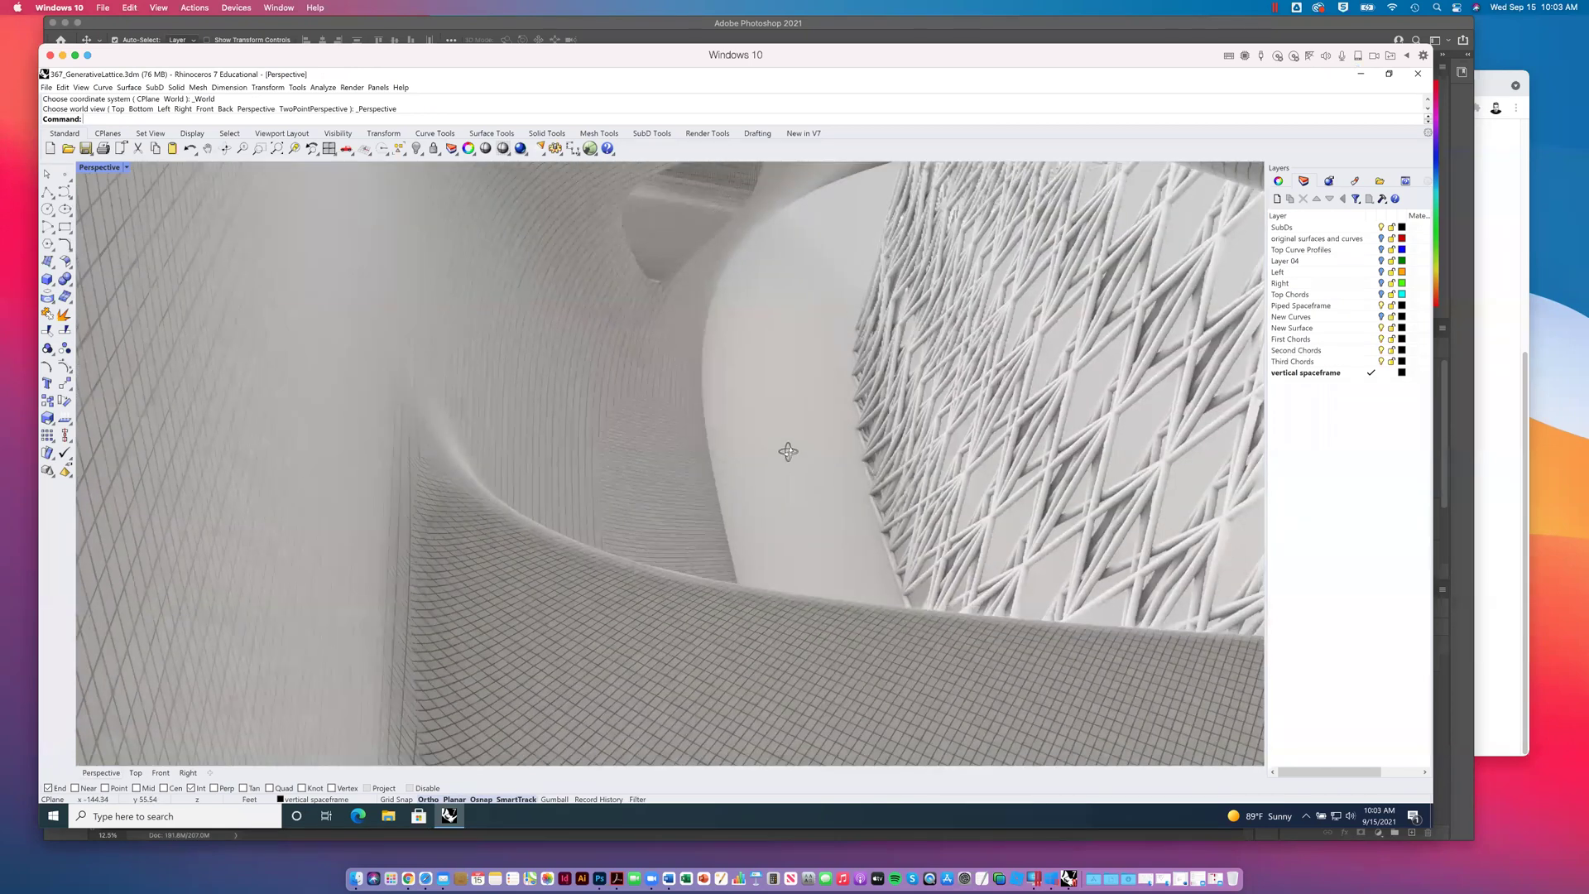
{"action": "scroll", "coordinate": [795, 447], "scroll_direction": "up", "scroll_amount": 4}
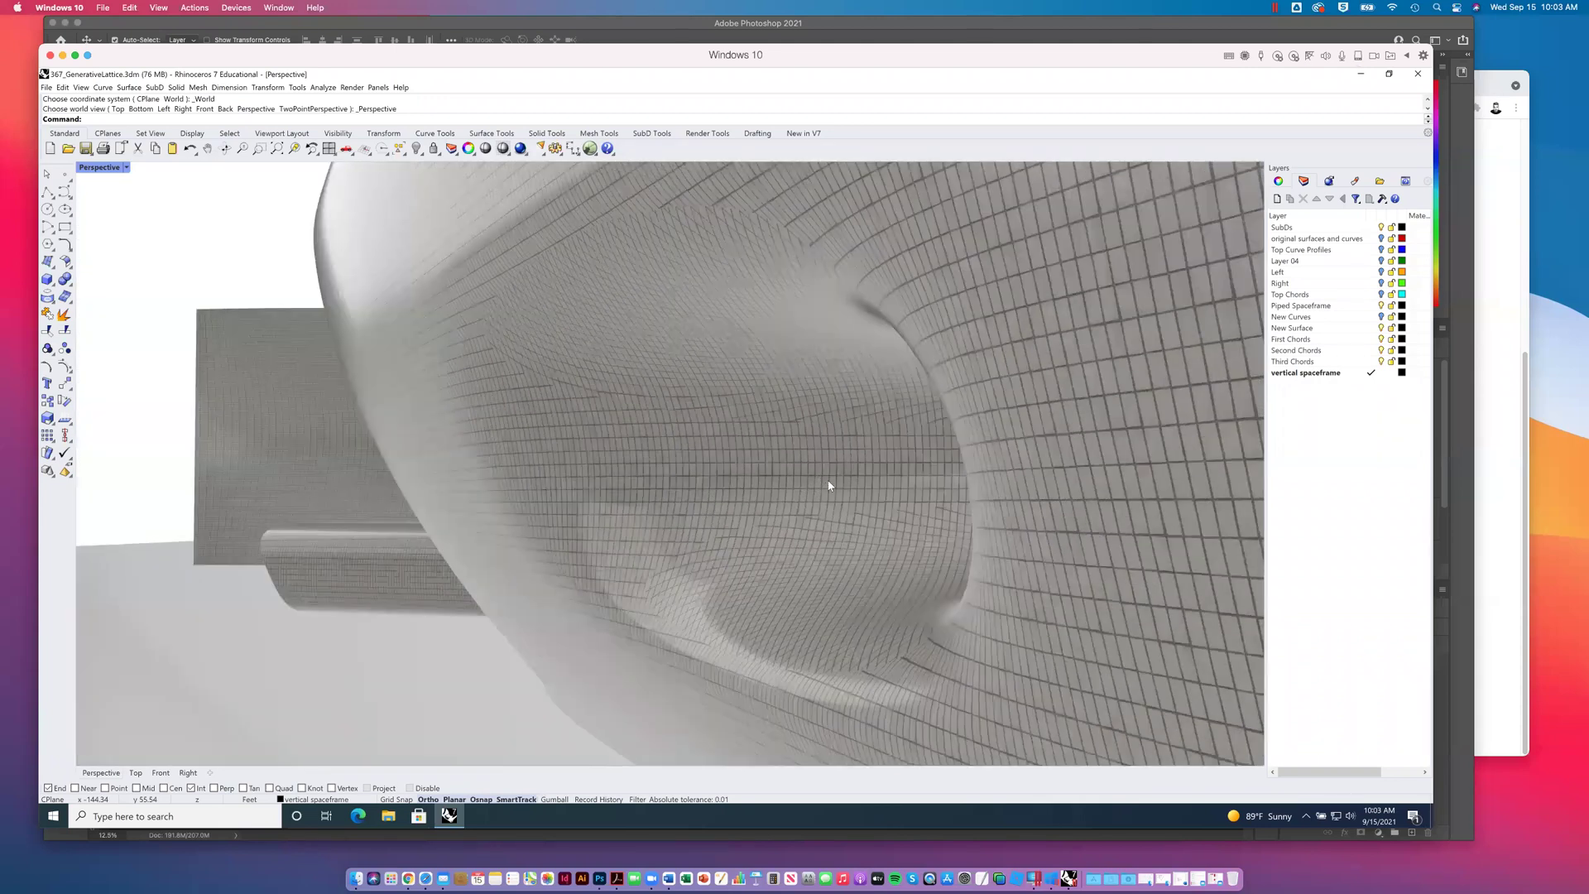
{"action": "scroll", "coordinate": [840, 489], "scroll_direction": "up", "scroll_amount": 1}
{"action": "scroll", "coordinate": [849, 490], "scroll_direction": "up", "scroll_amount": 1}
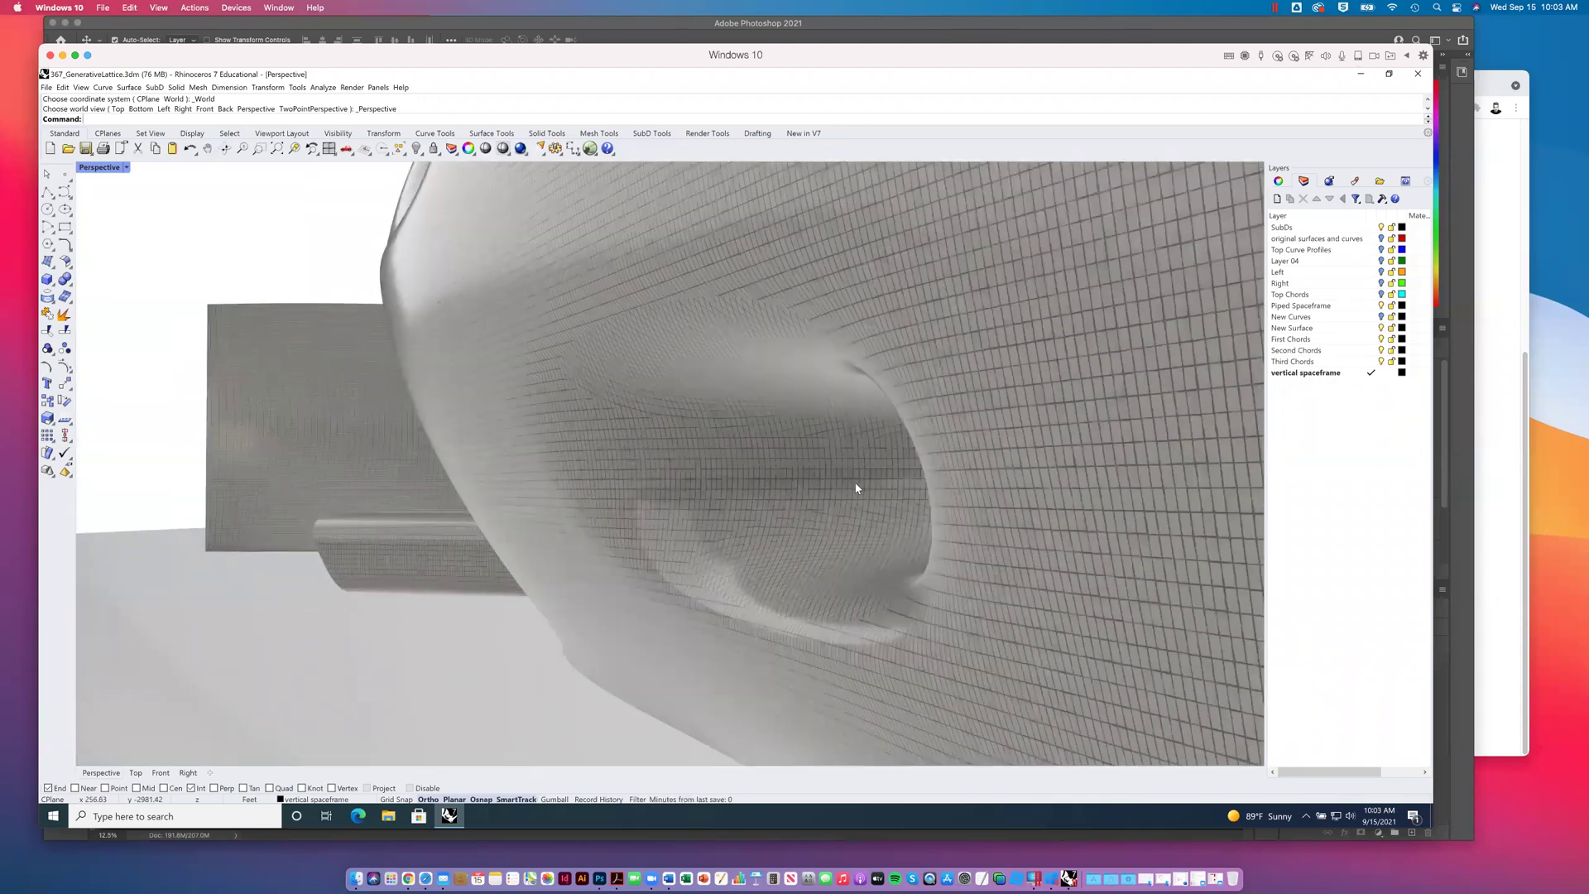
{"action": "scroll", "coordinate": [840, 493], "scroll_direction": "up", "scroll_amount": 2}
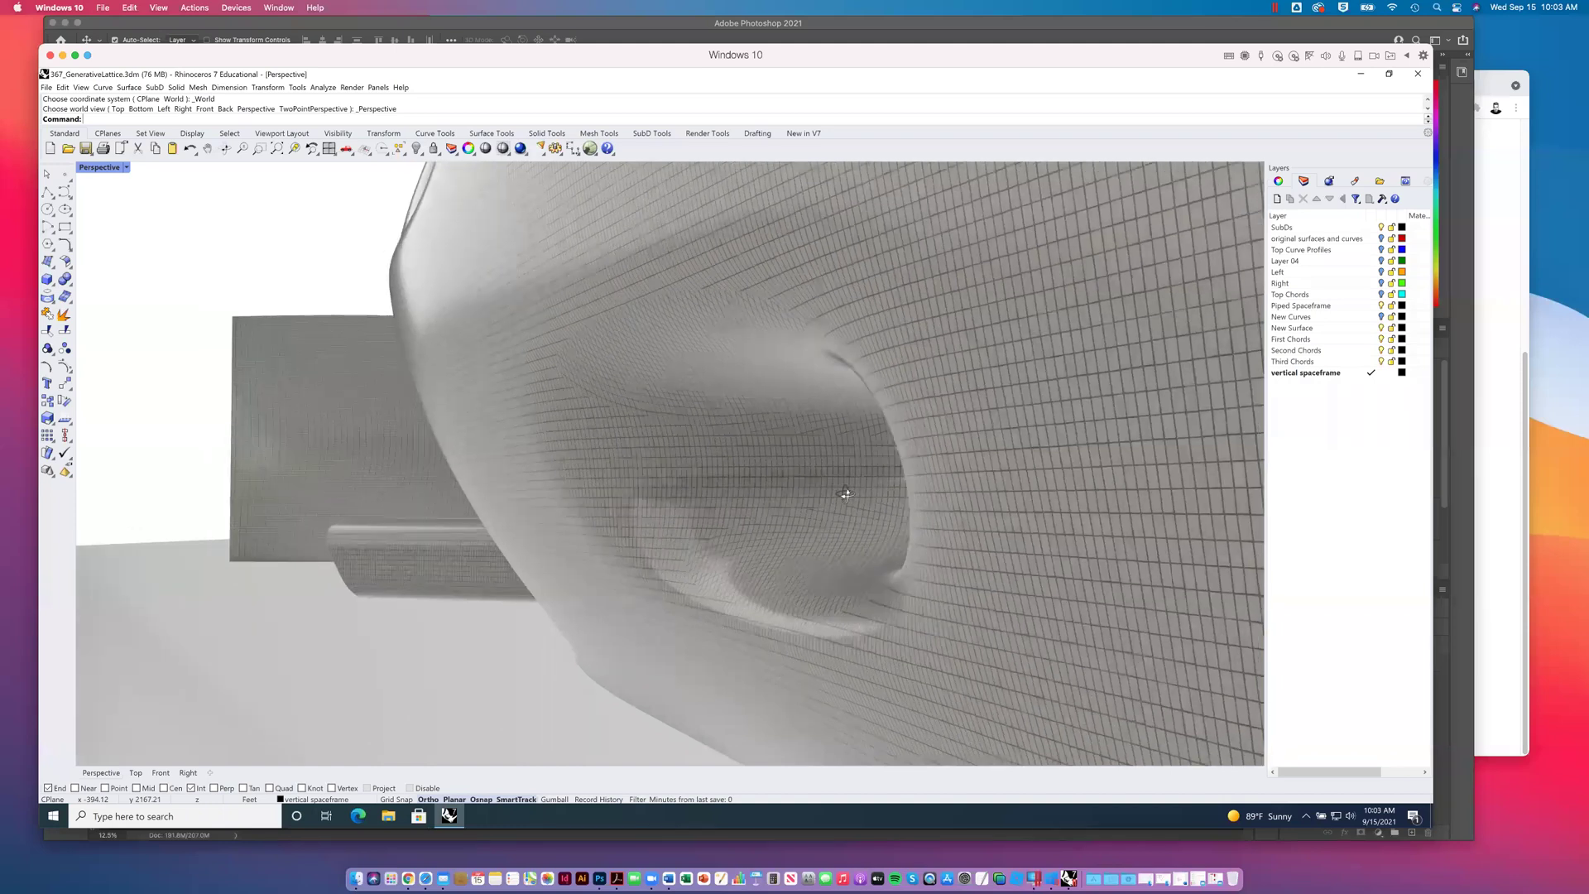
{"action": "scroll", "coordinate": [842, 494], "scroll_direction": "up", "scroll_amount": 1}
{"action": "scroll", "coordinate": [836, 495], "scroll_direction": "up", "scroll_amount": 2}
{"action": "scroll", "coordinate": [830, 495], "scroll_direction": "up", "scroll_amount": 2}
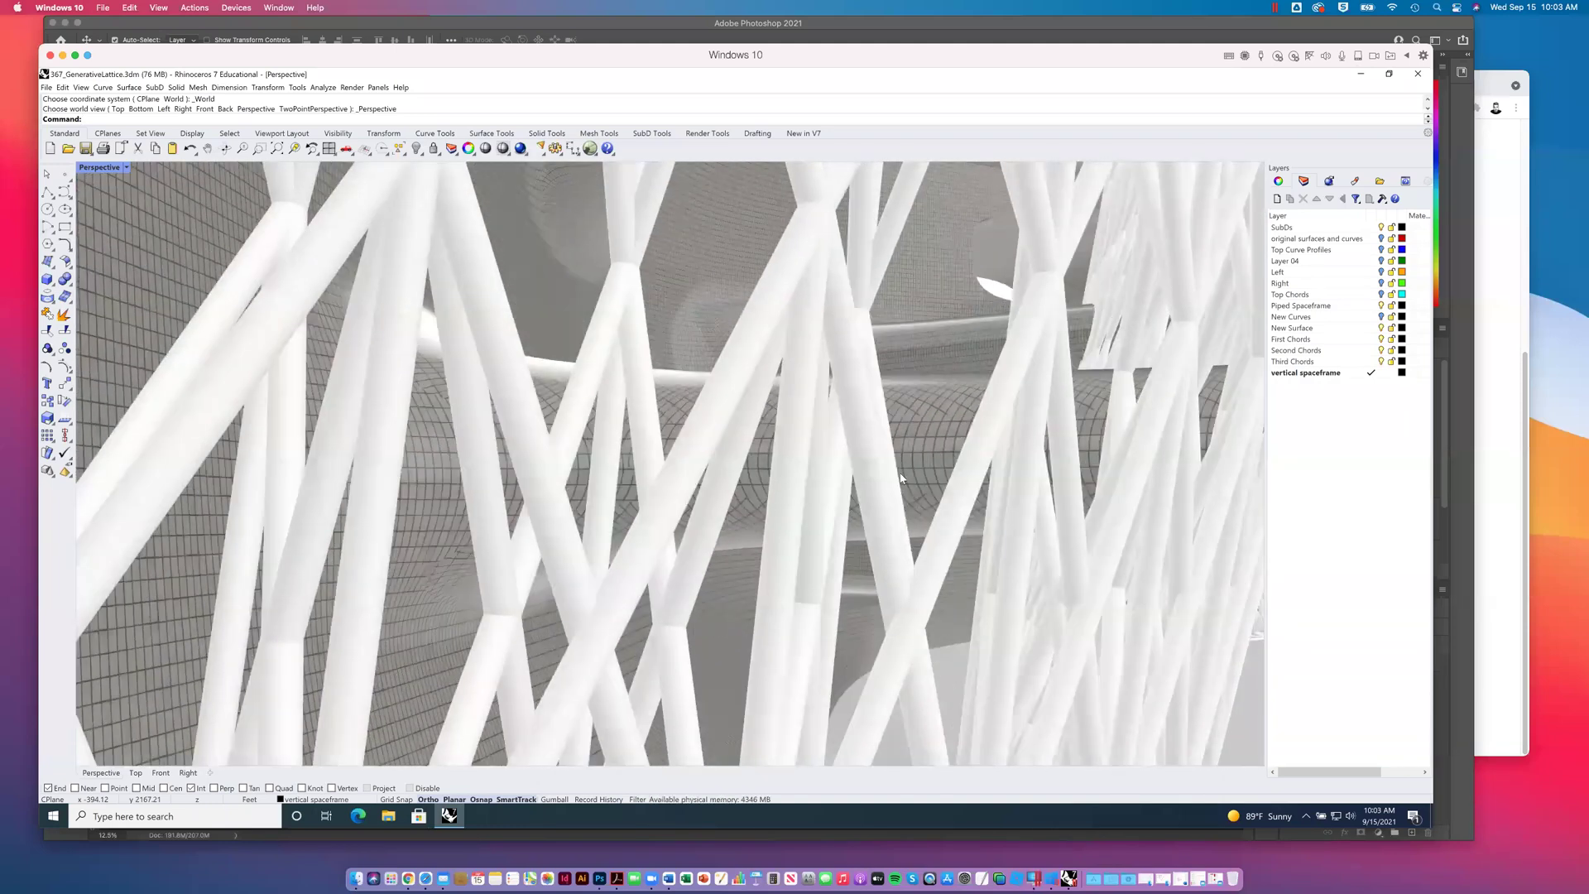
{"action": "scroll", "coordinate": [903, 473], "scroll_direction": "up", "scroll_amount": 1}
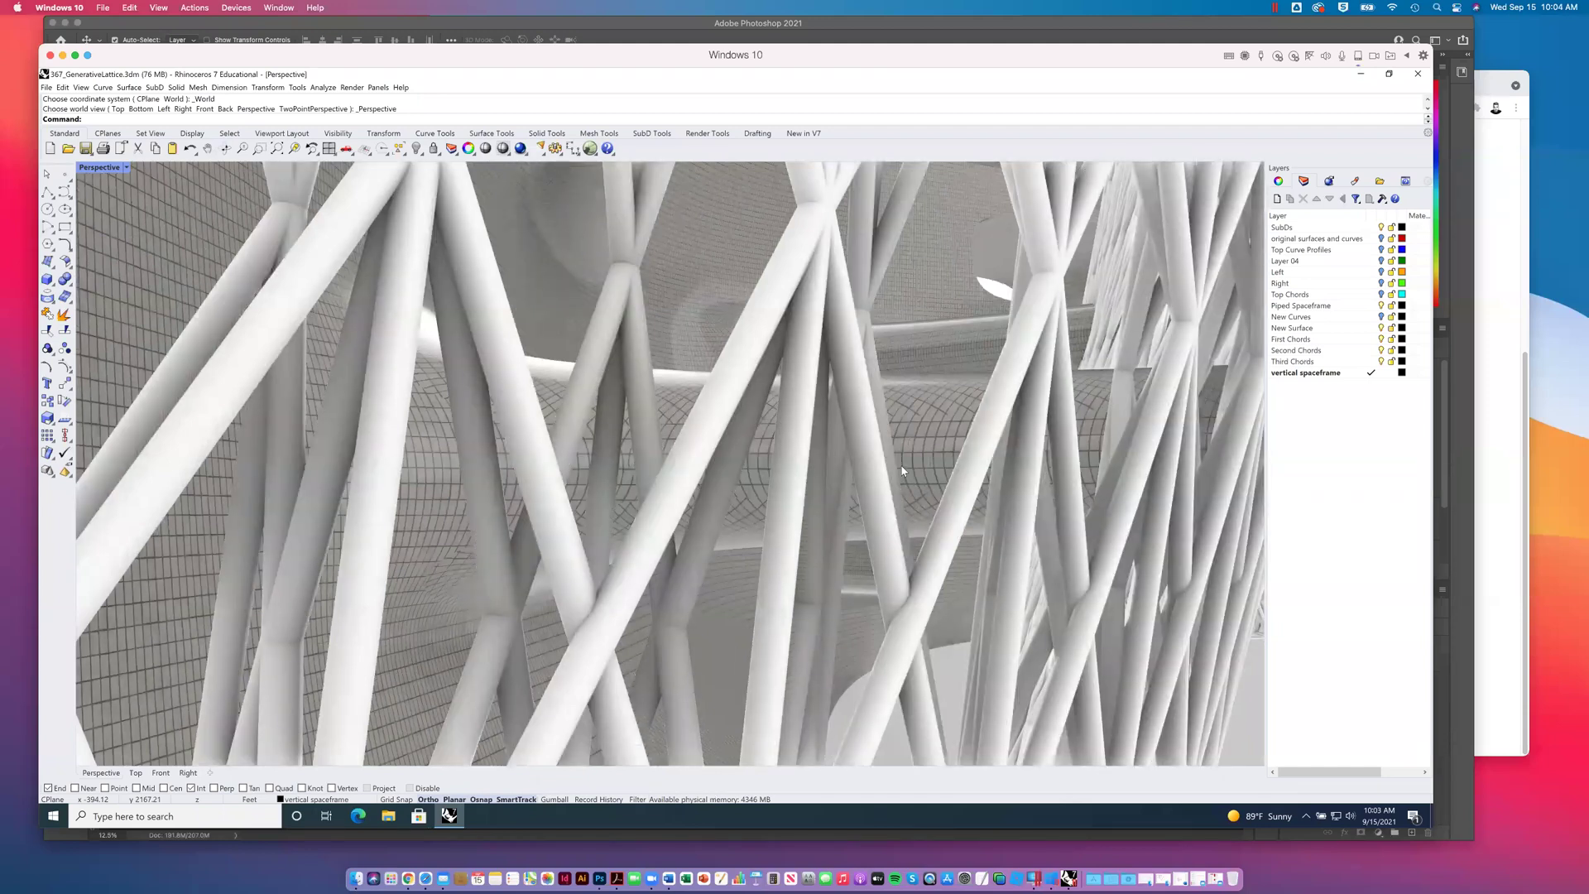
{"action": "scroll", "coordinate": [902, 474], "scroll_direction": "down", "scroll_amount": 2}
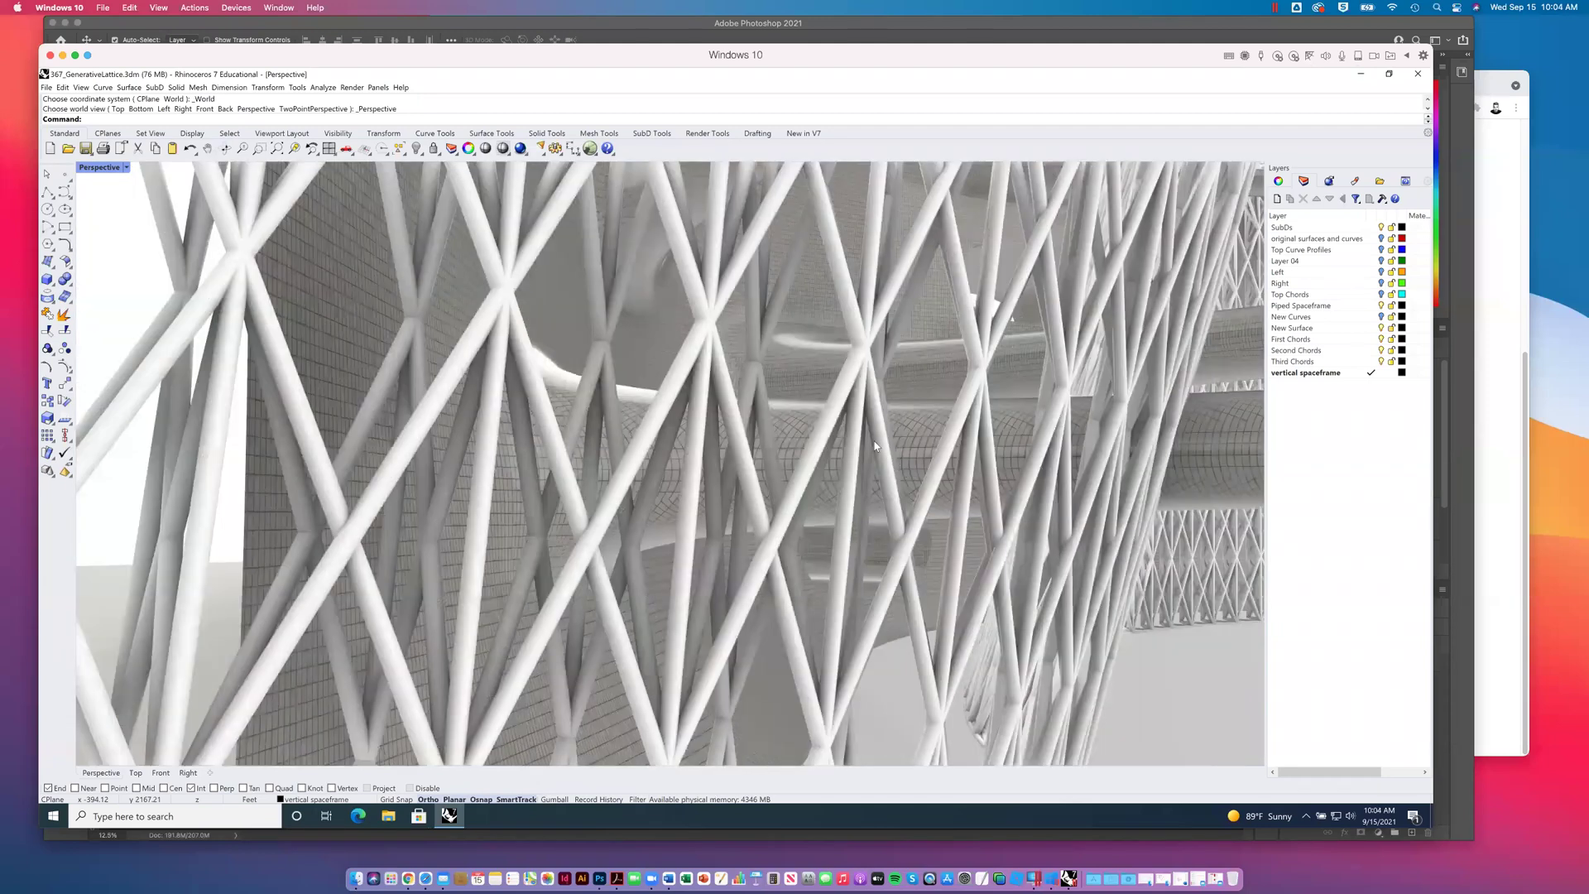
{"action": "scroll", "coordinate": [874, 447], "scroll_direction": "up", "scroll_amount": 3}
{"action": "scroll", "coordinate": [882, 432], "scroll_direction": "down", "scroll_amount": 2}
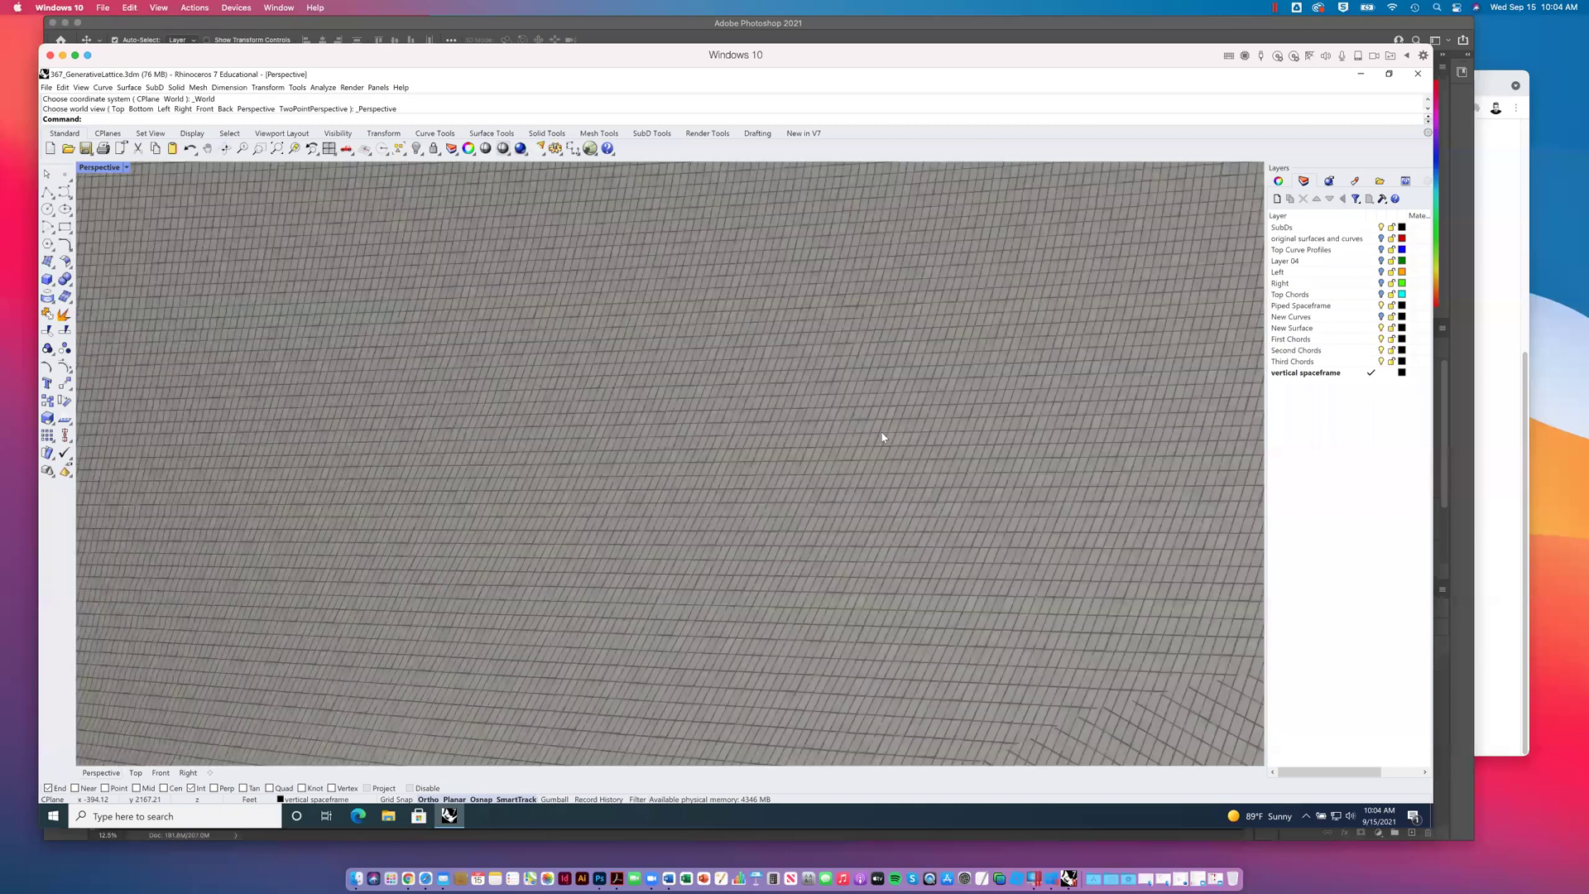
{"action": "scroll", "coordinate": [879, 433], "scroll_direction": "down", "scroll_amount": 2}
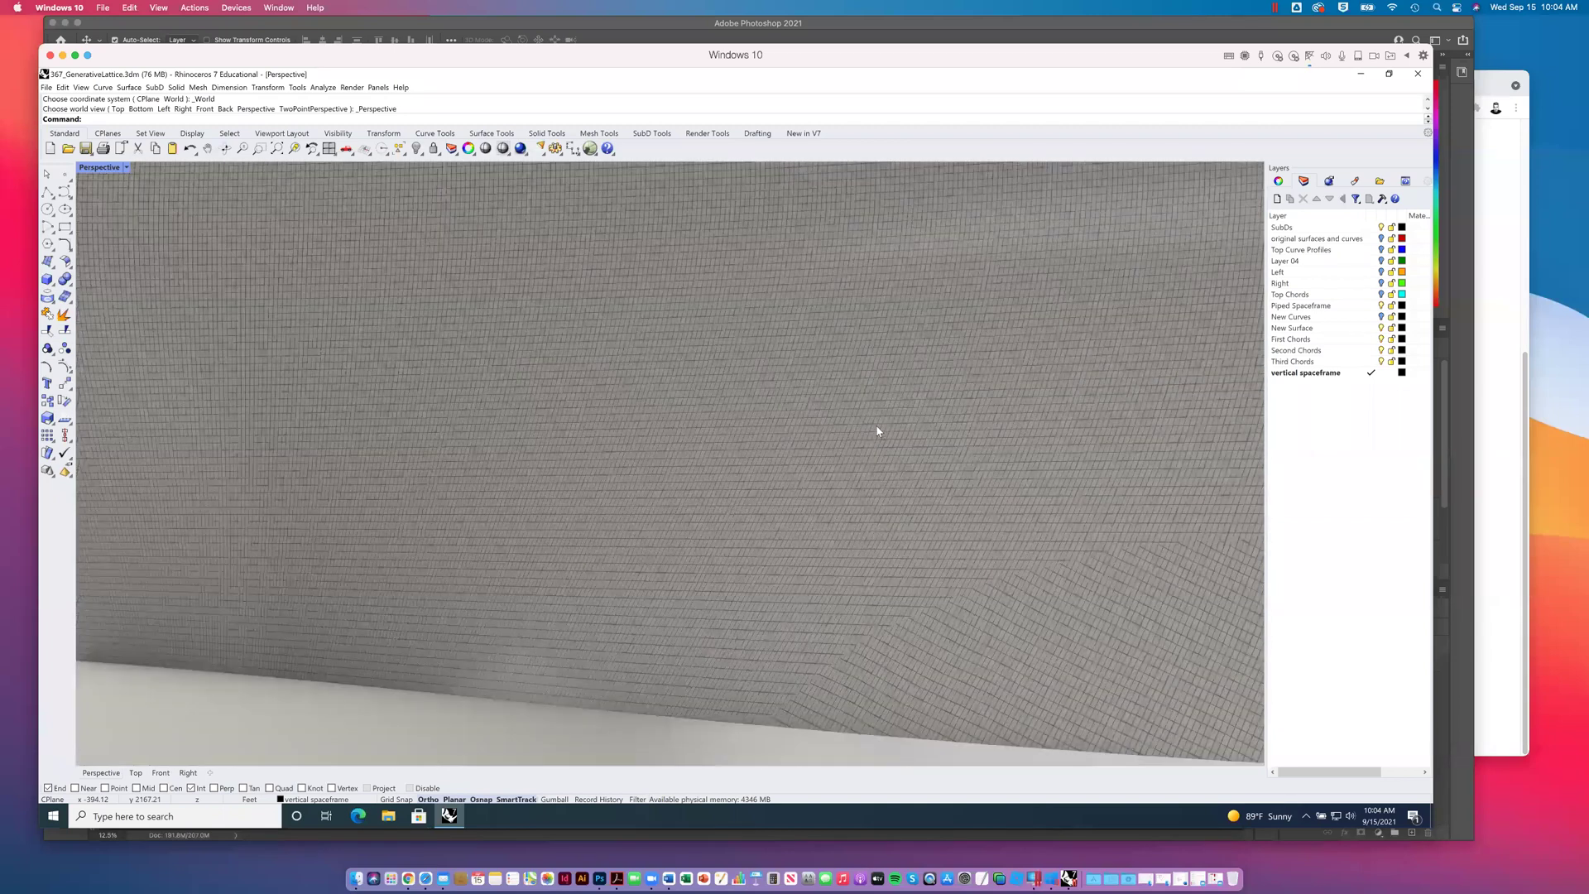
{"action": "scroll", "coordinate": [745, 357], "scroll_direction": "down", "scroll_amount": 2}
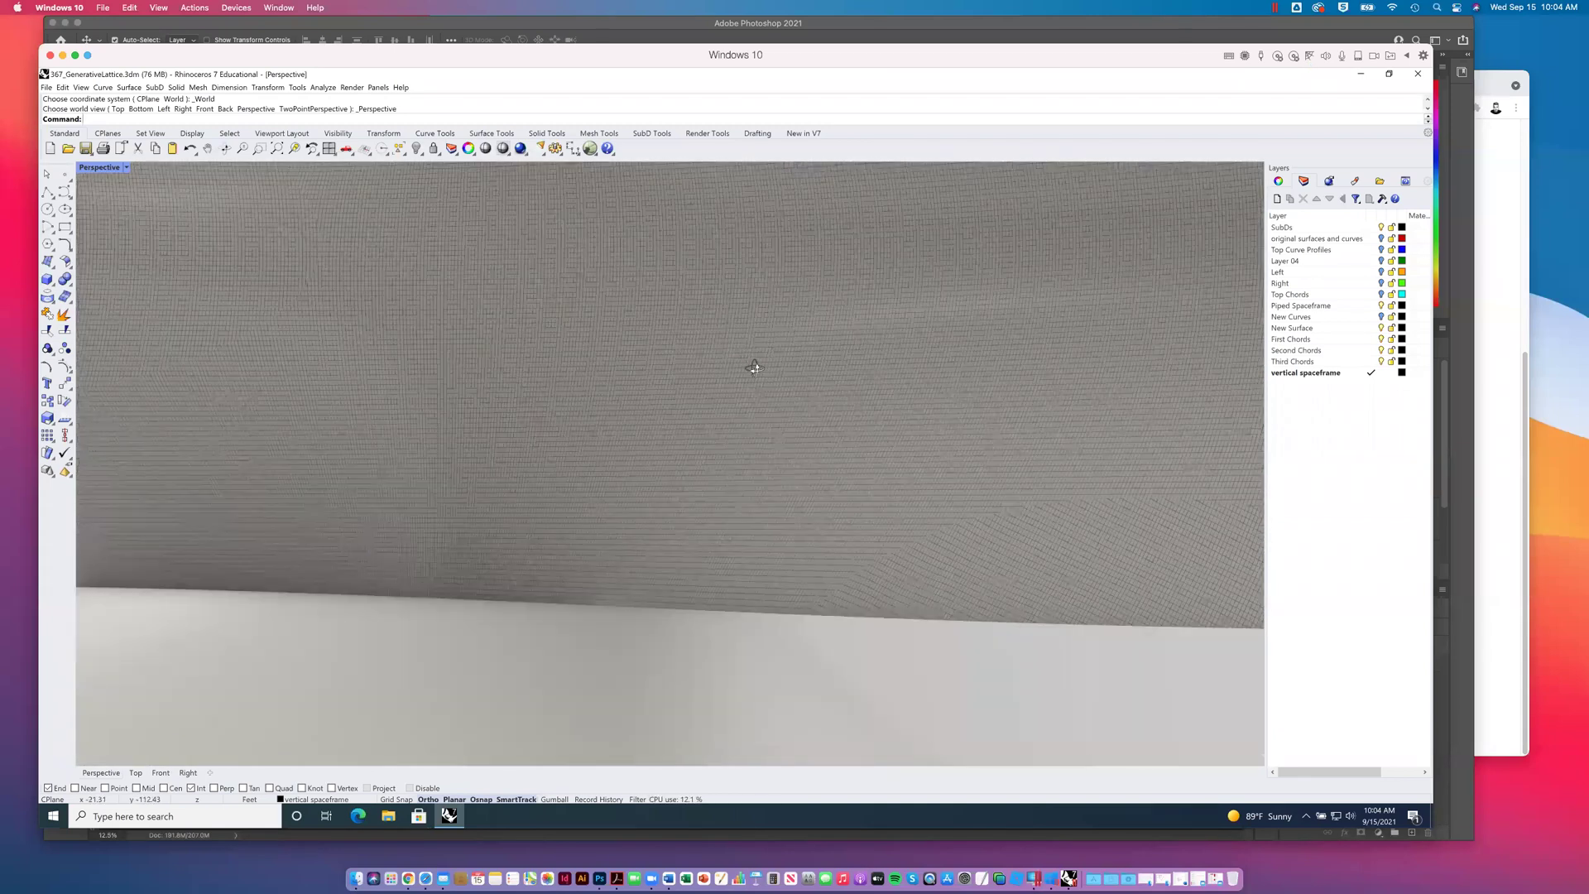
{"action": "scroll", "coordinate": [765, 377], "scroll_direction": "up", "scroll_amount": 1}
{"action": "scroll", "coordinate": [770, 381], "scroll_direction": "up", "scroll_amount": 2}
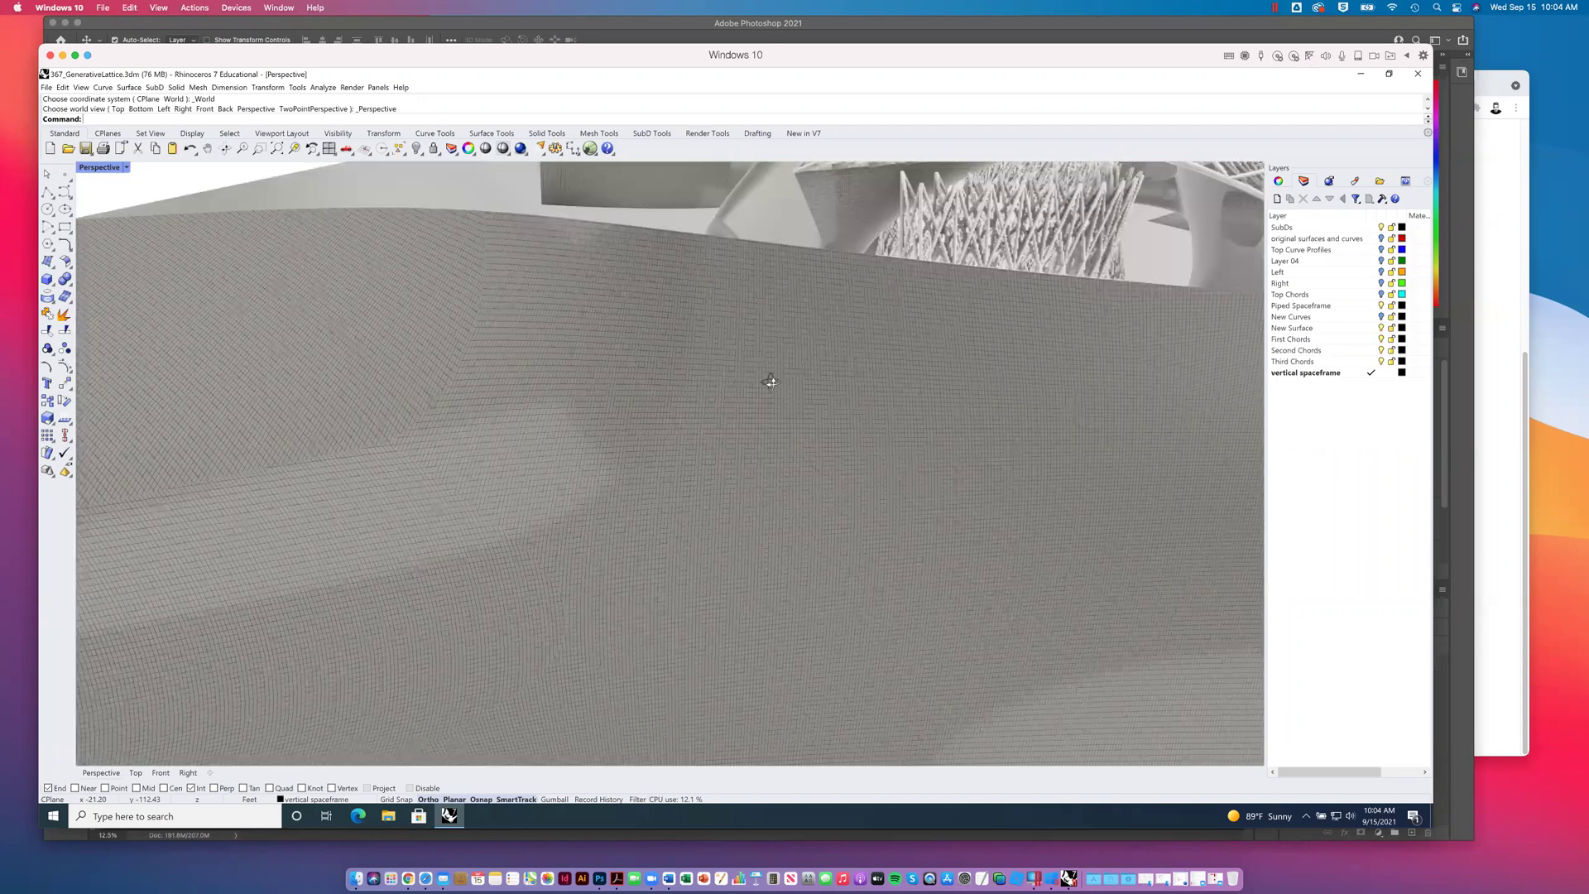
{"action": "scroll", "coordinate": [865, 349], "scroll_direction": "down", "scroll_amount": 1}
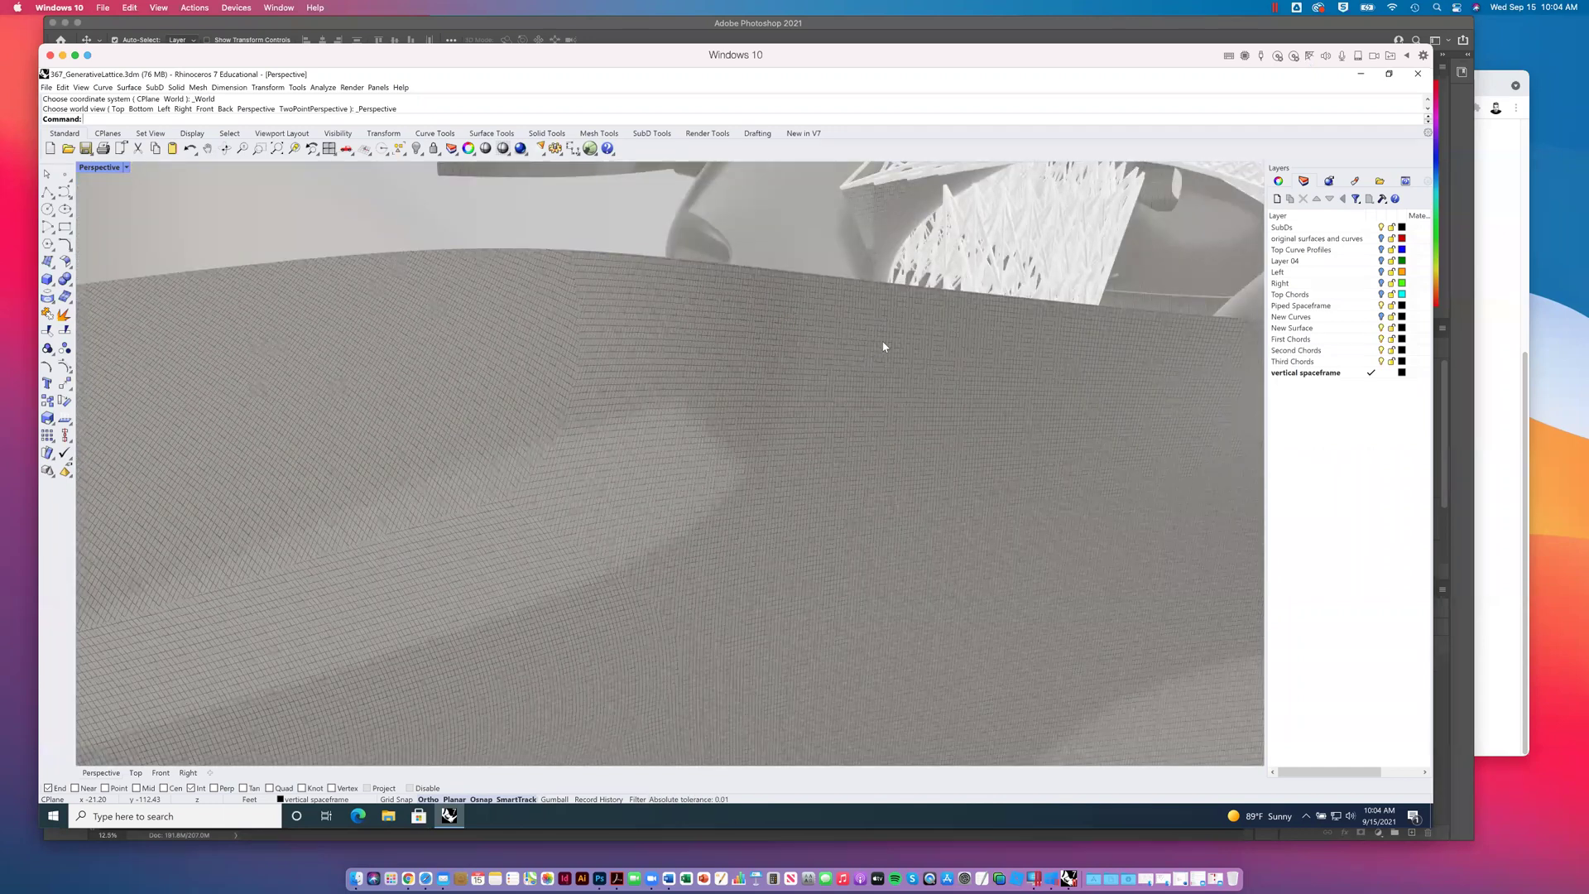
{"action": "scroll", "coordinate": [717, 433], "scroll_direction": "down", "scroll_amount": 2}
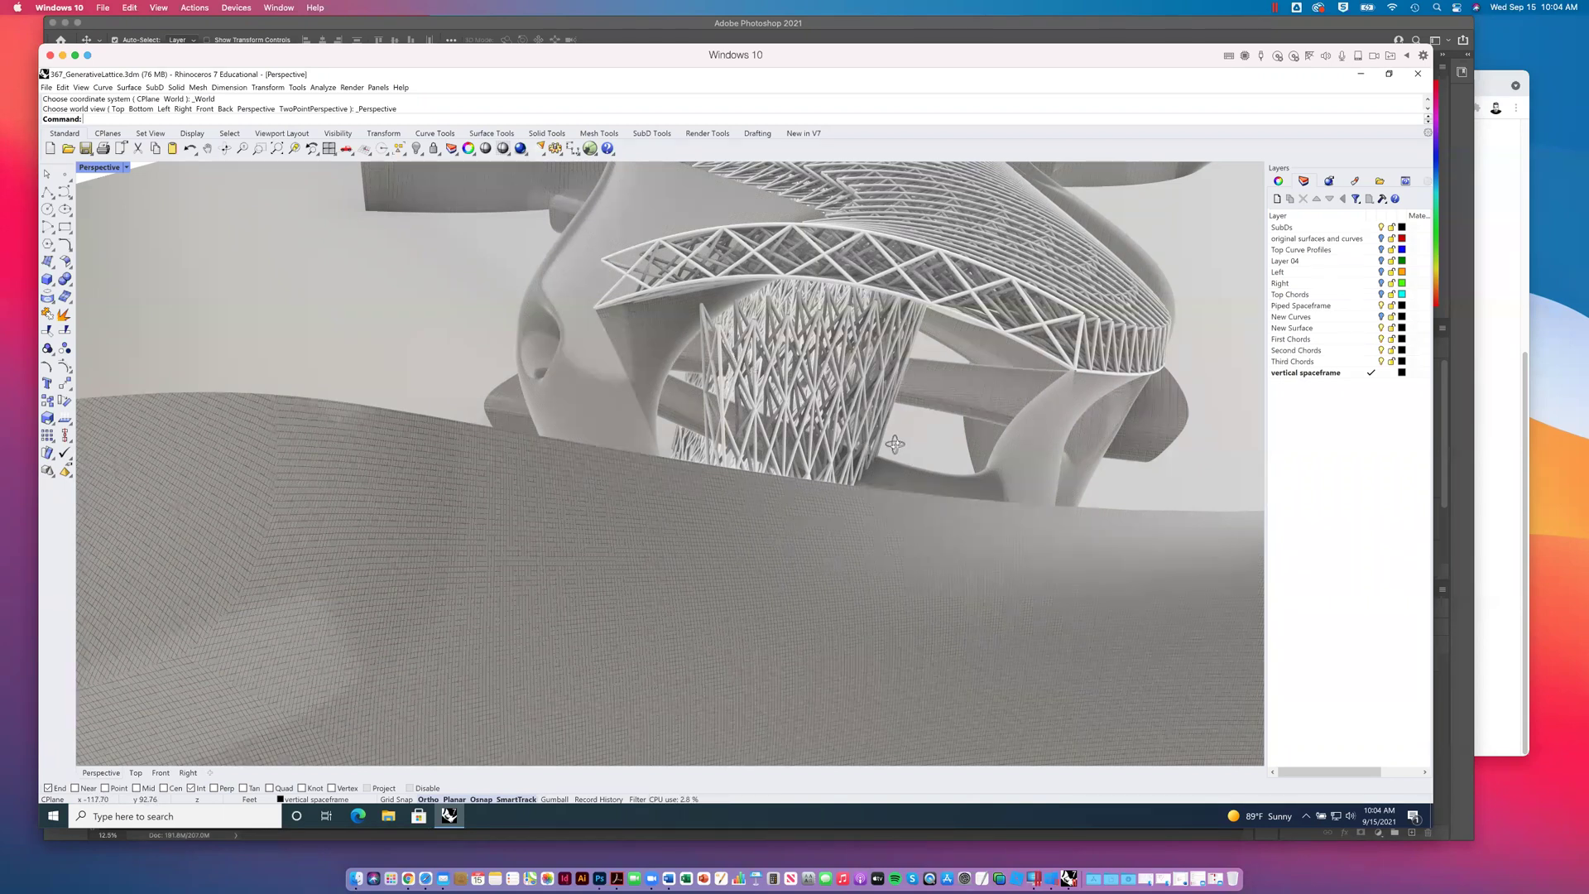
Step: Examine the vertical spaceframe and the gridded tubular beams, moving from outside through the lattice into the interior
{"action": "scroll", "coordinate": [895, 445], "scroll_direction": "up", "scroll_amount": 5}
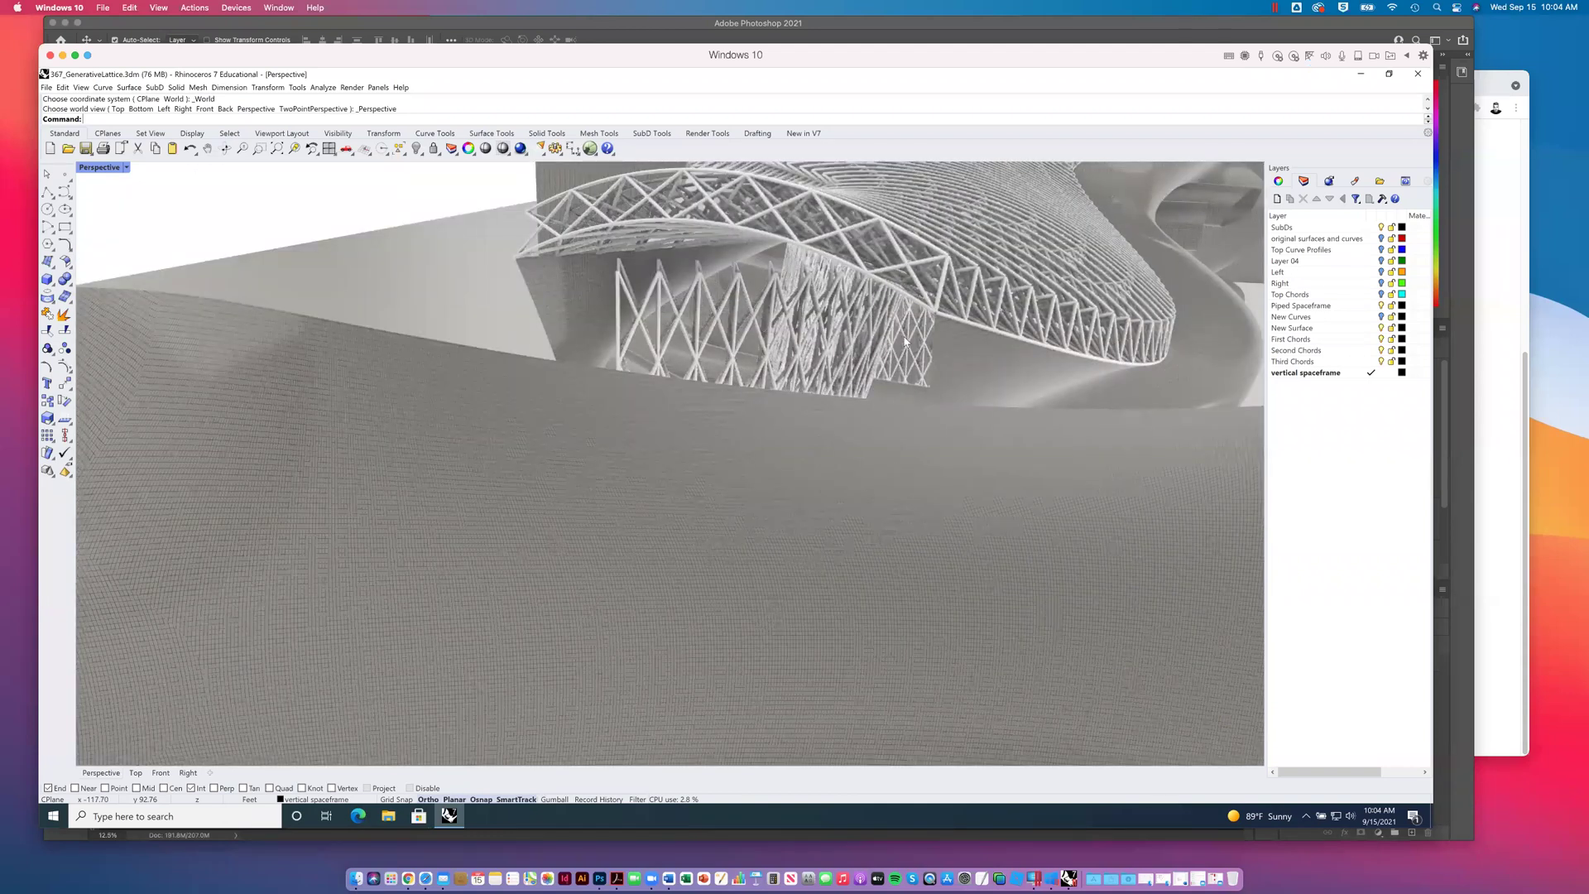
{"action": "scroll", "coordinate": [905, 341], "scroll_direction": "up", "scroll_amount": 3}
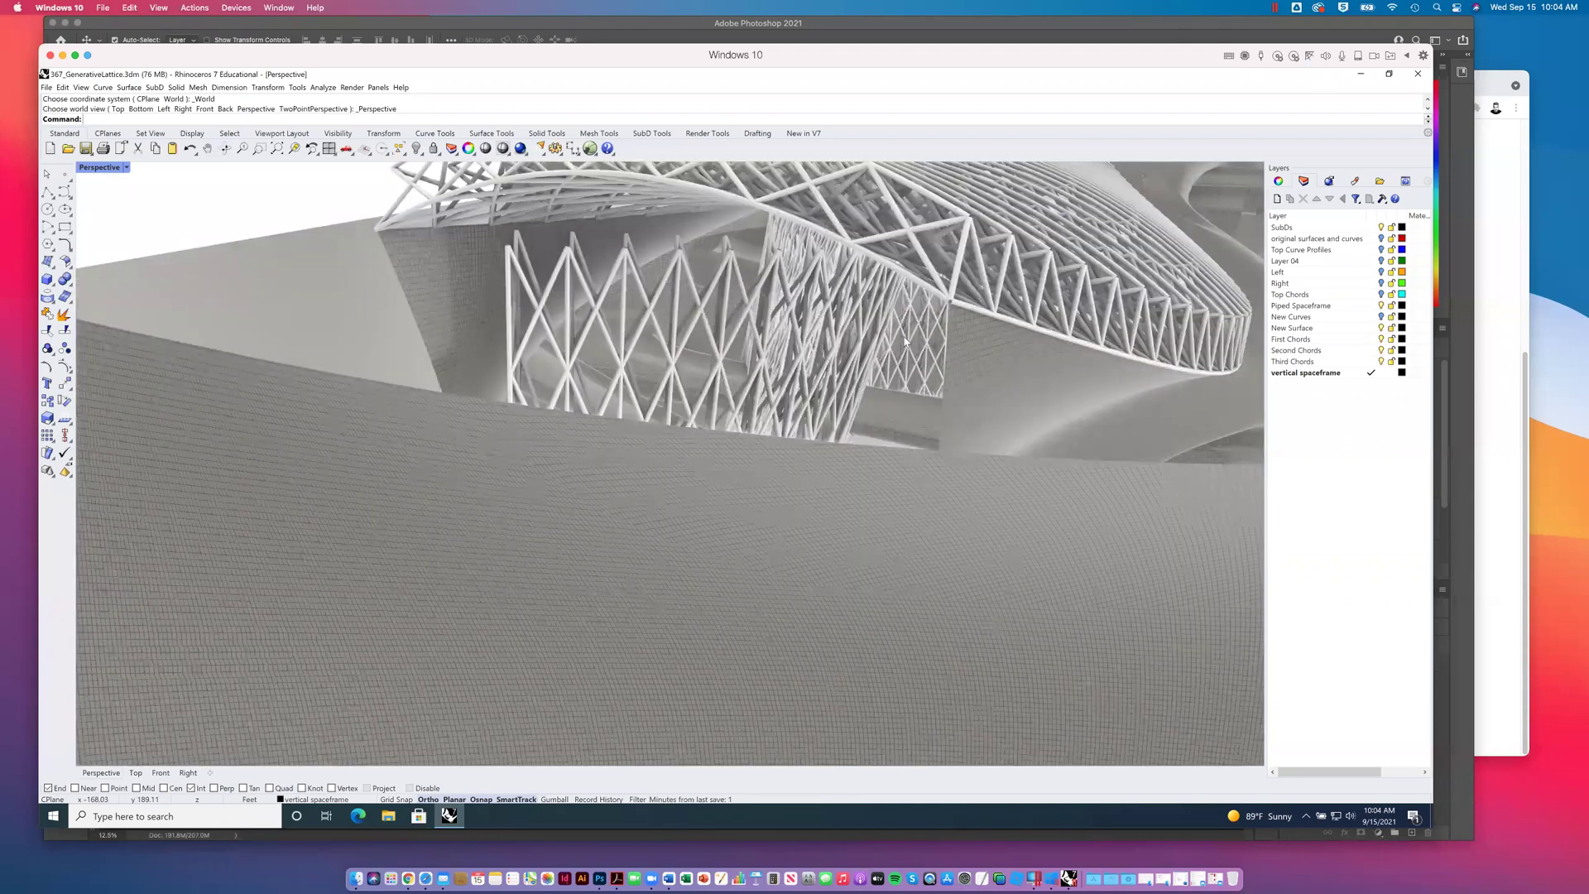
{"action": "scroll", "coordinate": [904, 341], "scroll_direction": "up", "scroll_amount": 3}
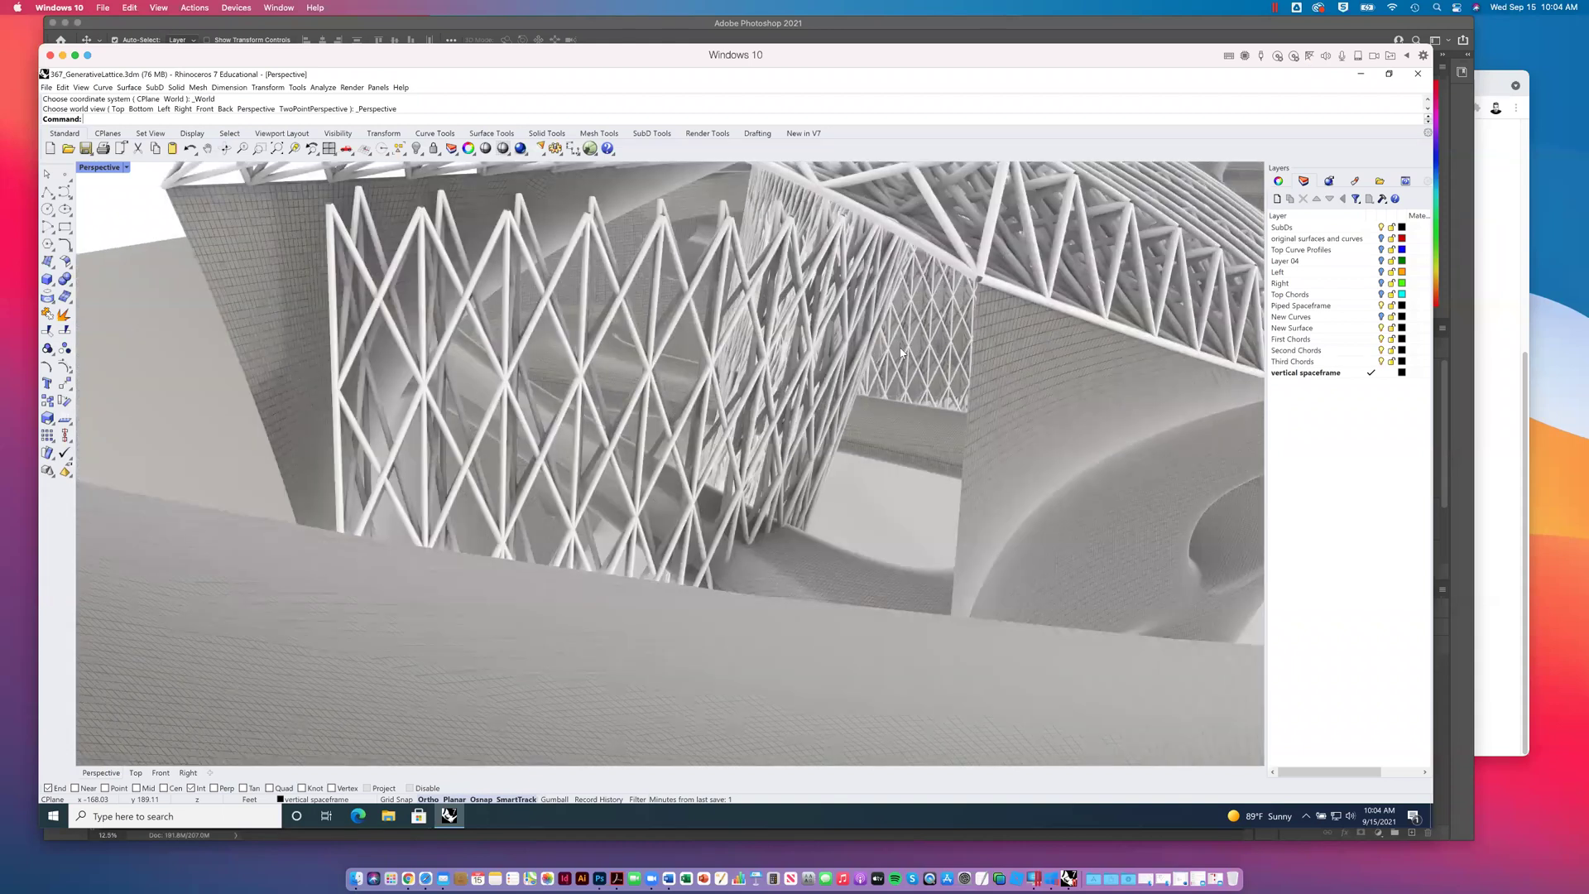
{"action": "scroll", "coordinate": [903, 352], "scroll_direction": "up", "scroll_amount": 2}
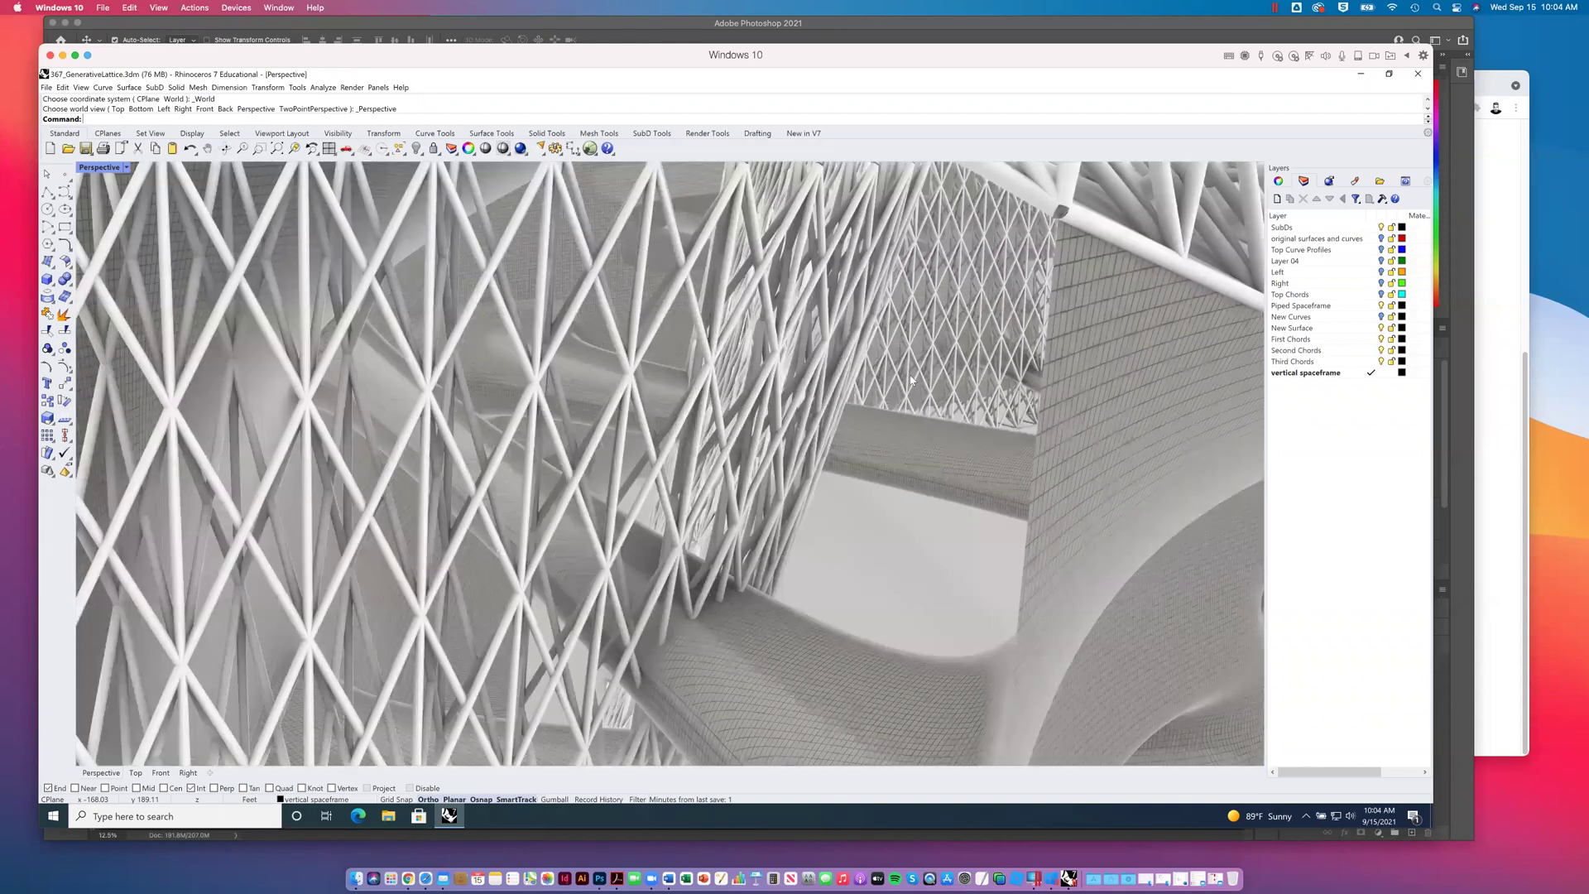
{"action": "scroll", "coordinate": [919, 368], "scroll_direction": "up", "scroll_amount": 4}
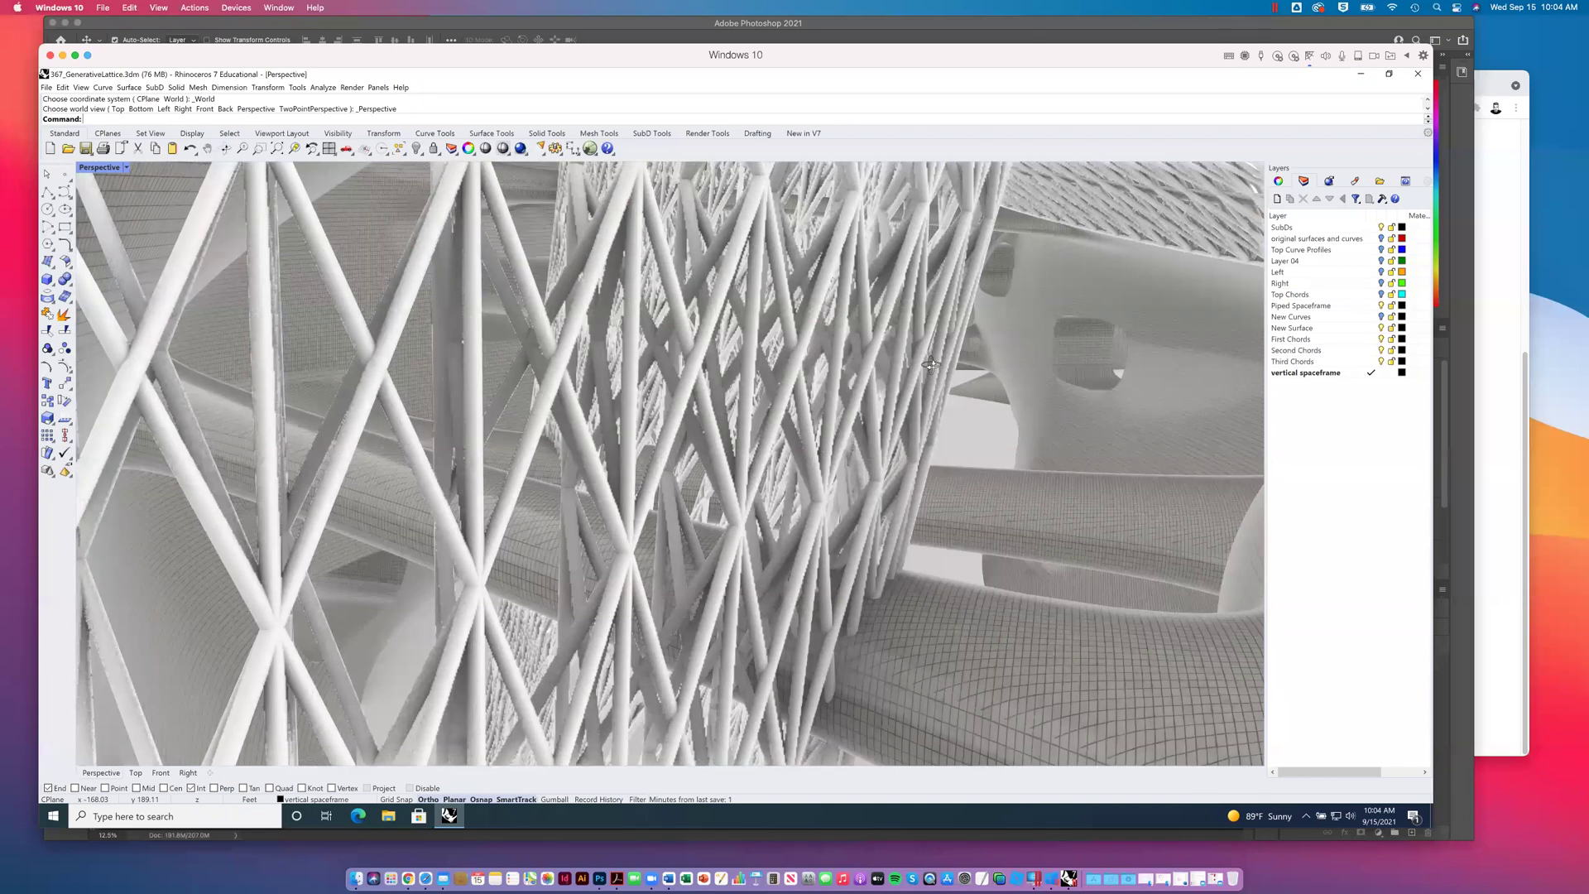
{"action": "scroll", "coordinate": [930, 364], "scroll_direction": "up", "scroll_amount": 2}
{"action": "scroll", "coordinate": [920, 364], "scroll_direction": "up", "scroll_amount": 2}
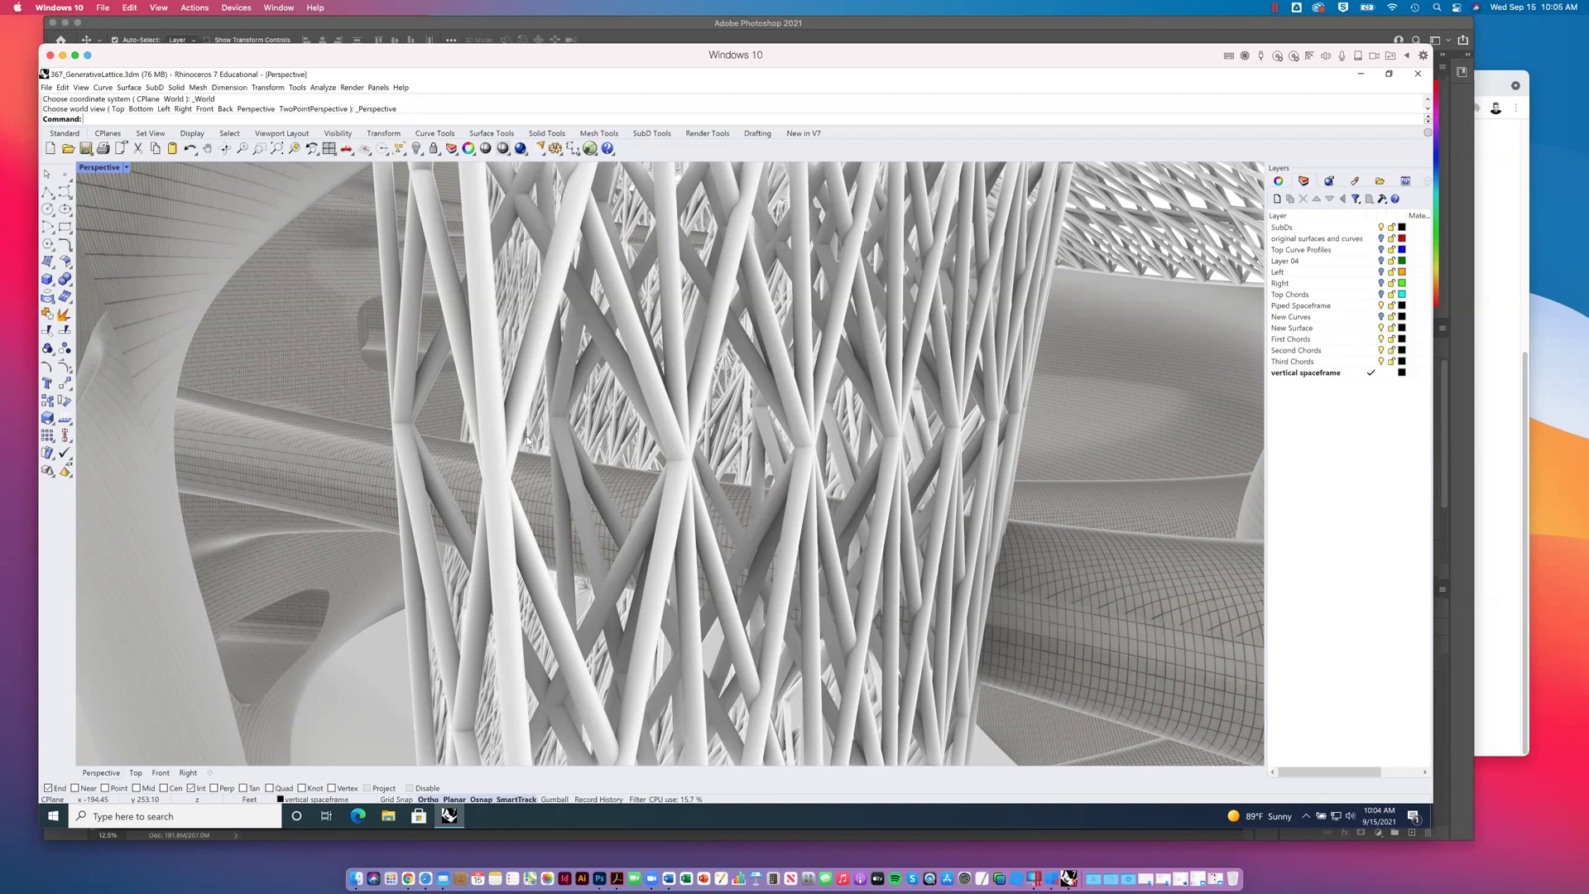
{"action": "scroll", "coordinate": [567, 445], "scroll_direction": "up", "scroll_amount": 3}
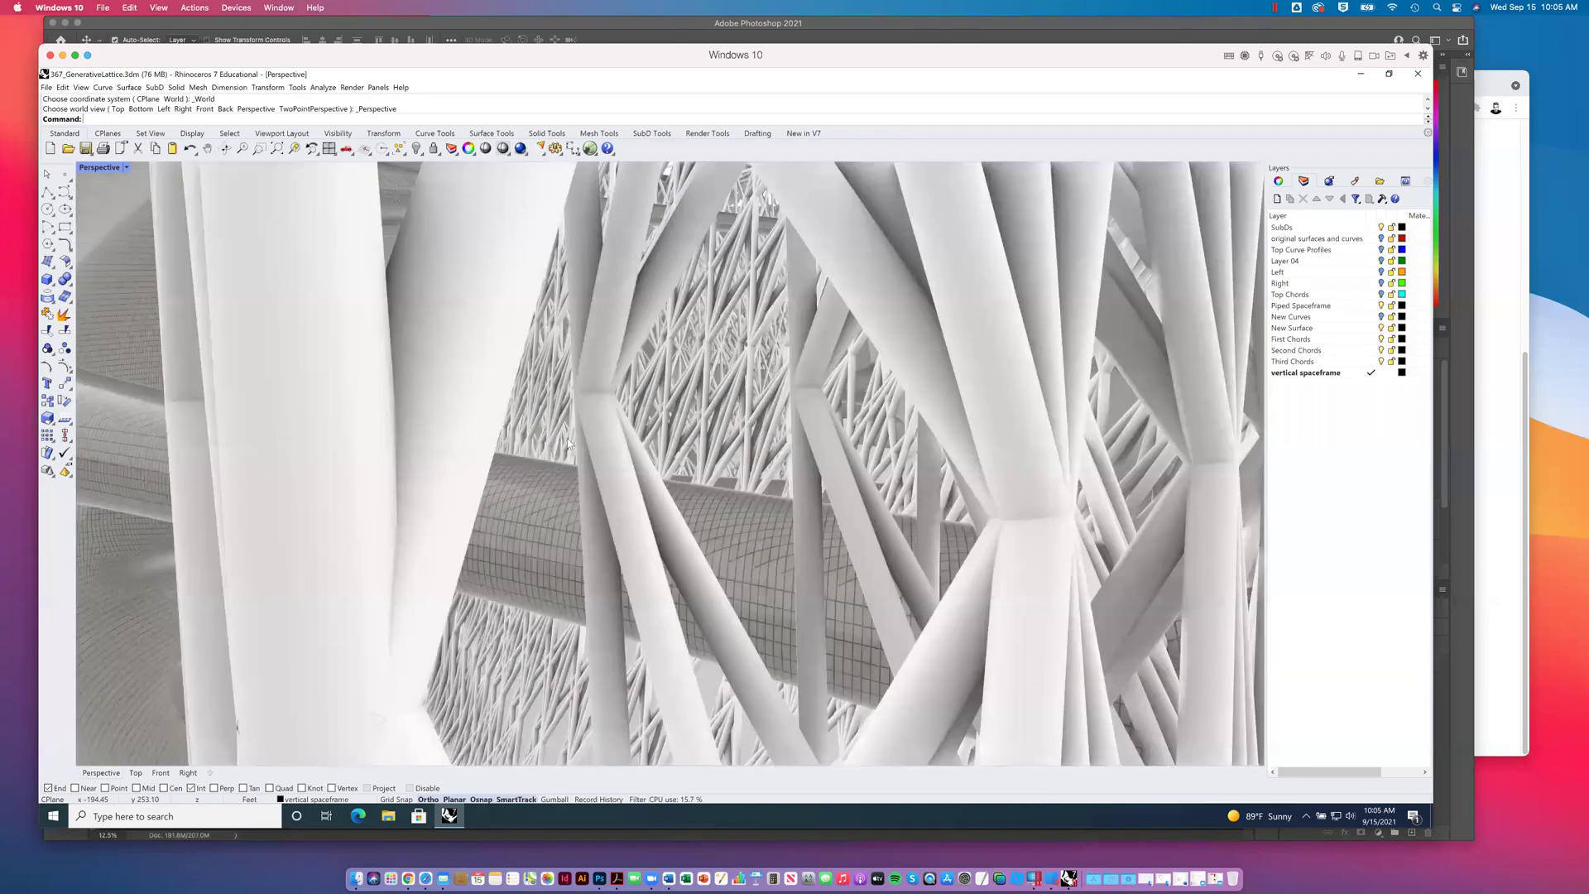
{"action": "scroll", "coordinate": [593, 455], "scroll_direction": "up", "scroll_amount": 5}
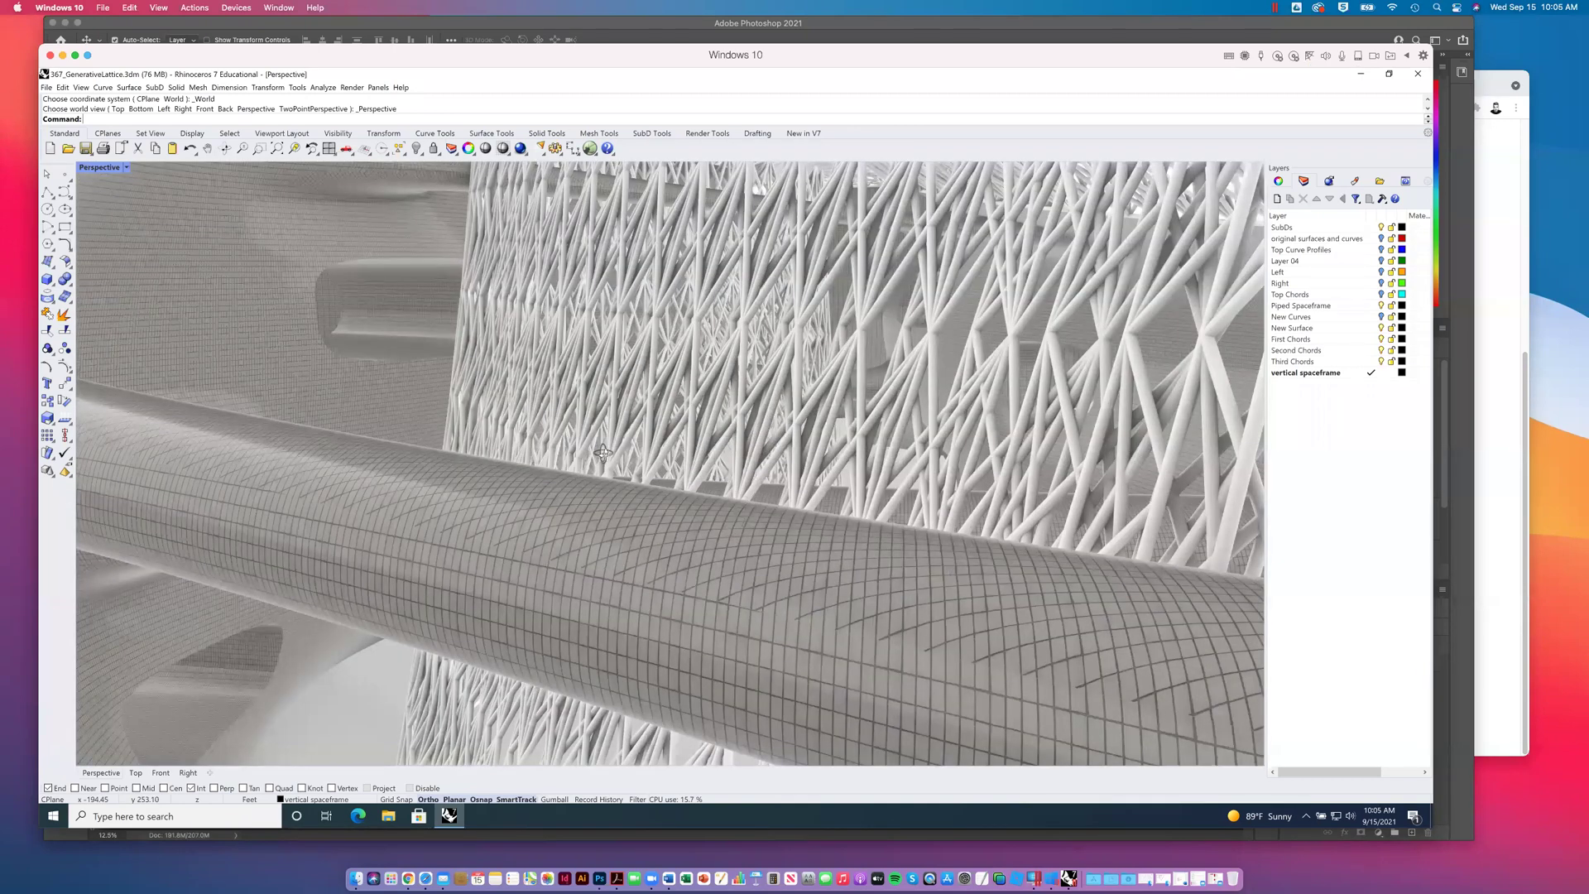
{"action": "scroll", "coordinate": [596, 453], "scroll_direction": "down", "scroll_amount": 5}
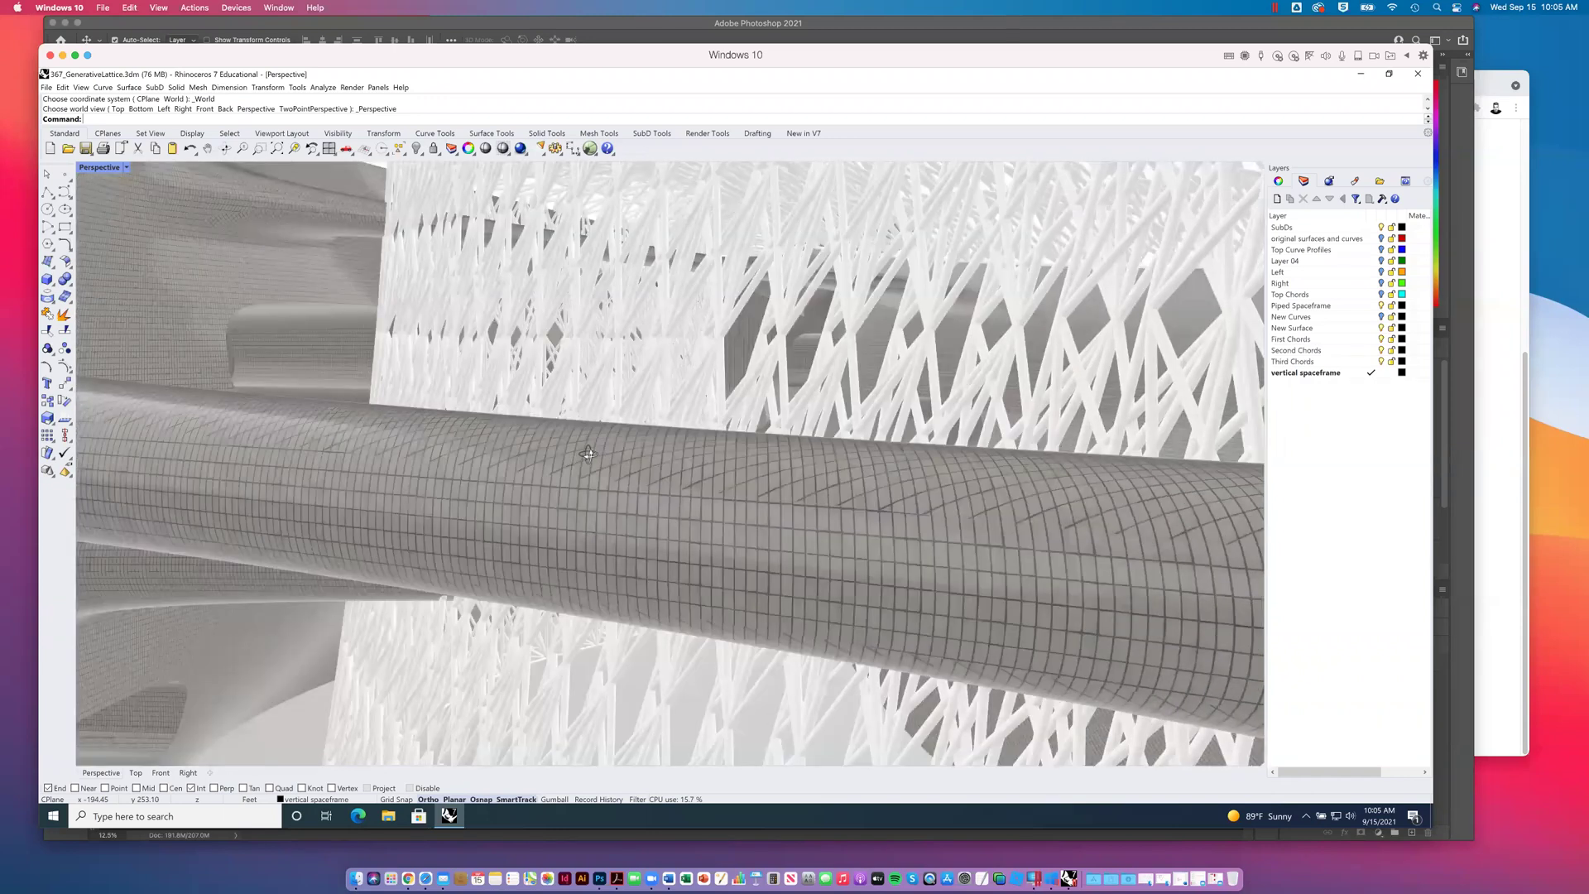
{"action": "left_click_drag", "start_coordinate": [579, 437], "coordinate": [662, 384]}
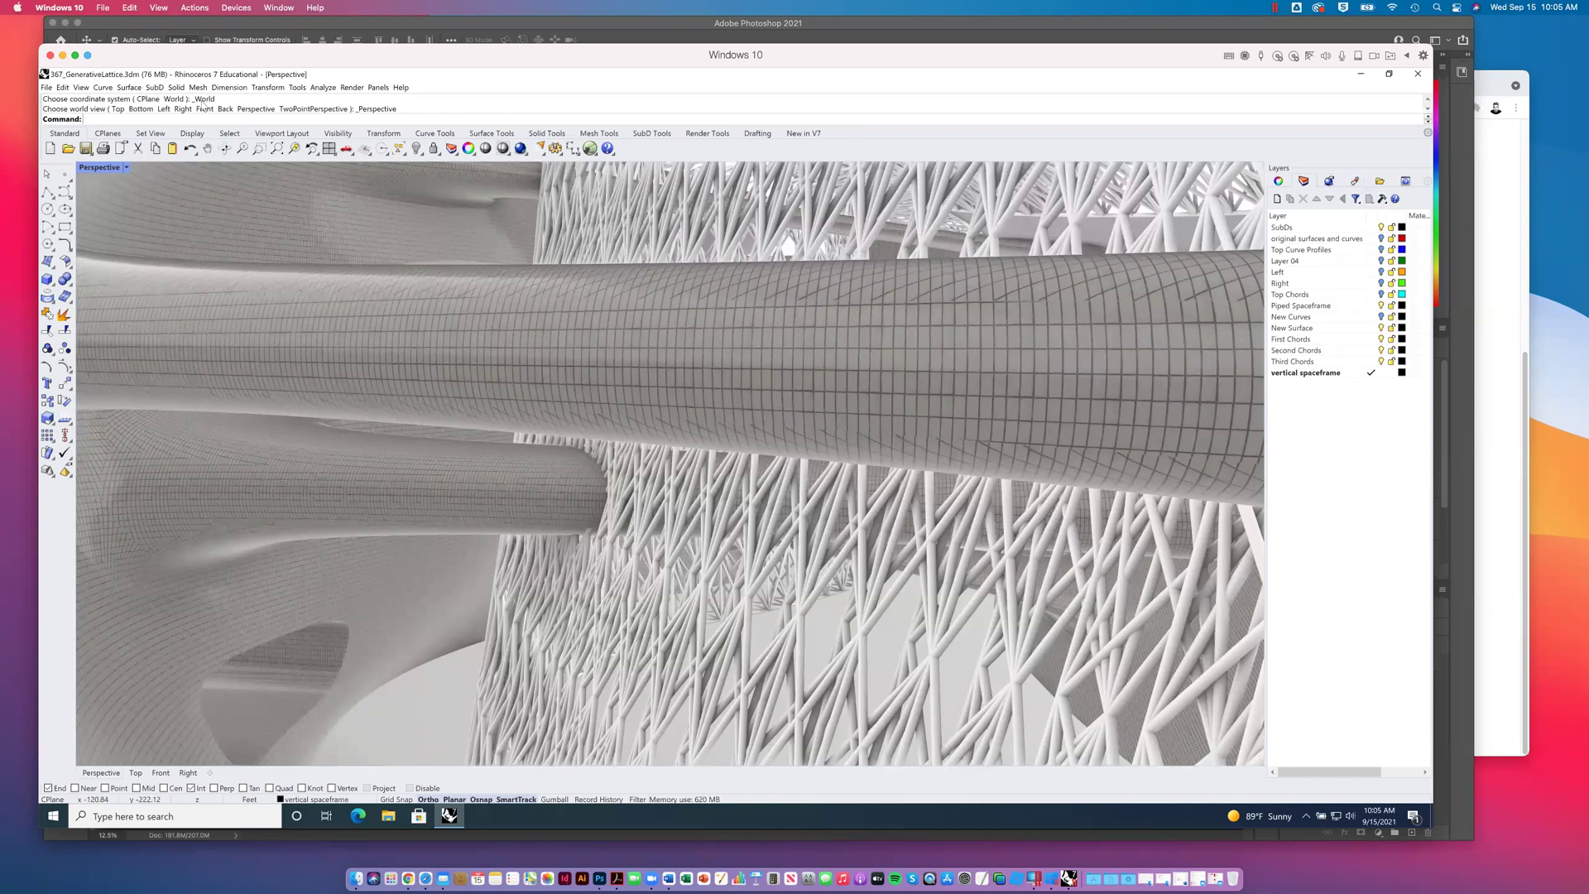
Step: Look through the view properties and rendering settings, and bring up the model's list of materials
{"action": "left_click_drag", "start_coordinate": [218, 62], "coordinate": [215, 56]}
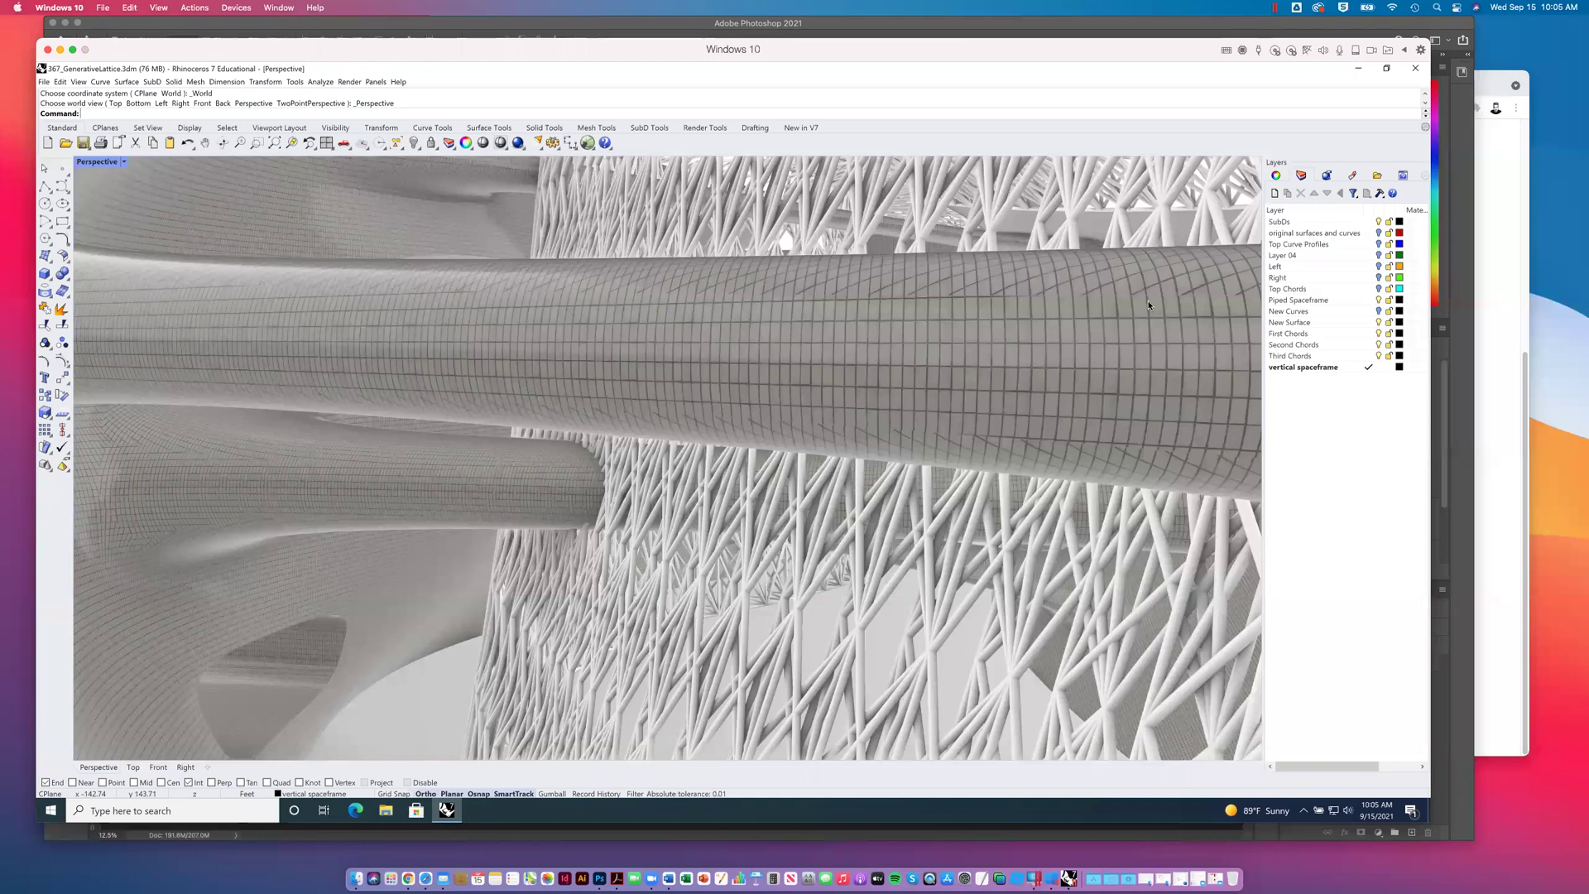
{"action": "left_click", "coordinate": [1277, 177]}
{"action": "left_click", "coordinate": [1328, 176]}
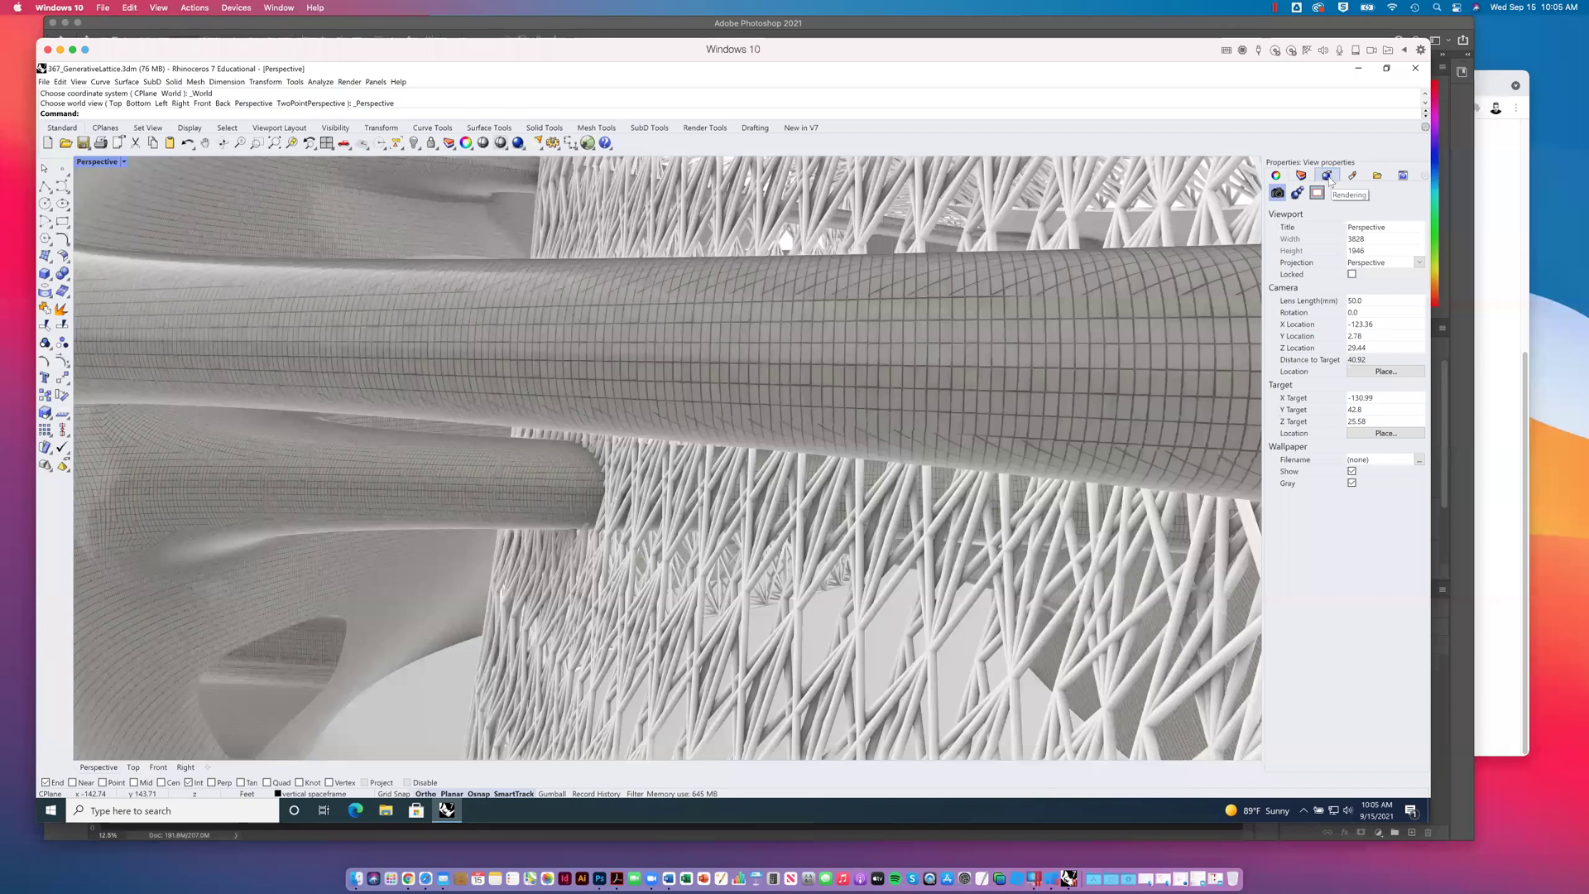
{"action": "left_click", "coordinate": [1330, 176]}
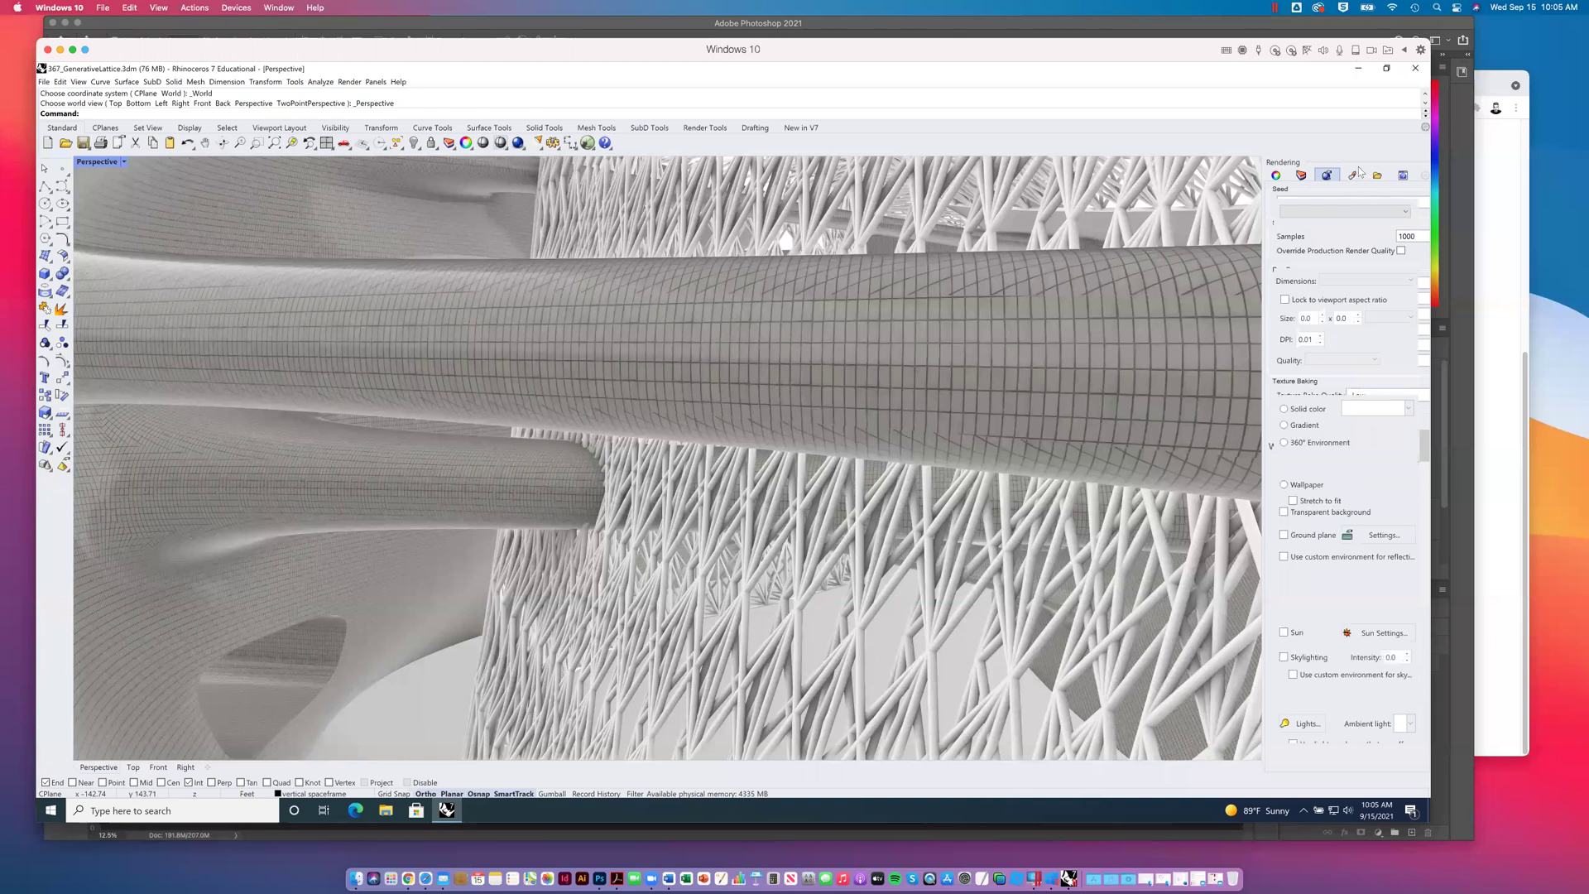
{"action": "left_click", "coordinate": [1350, 178]}
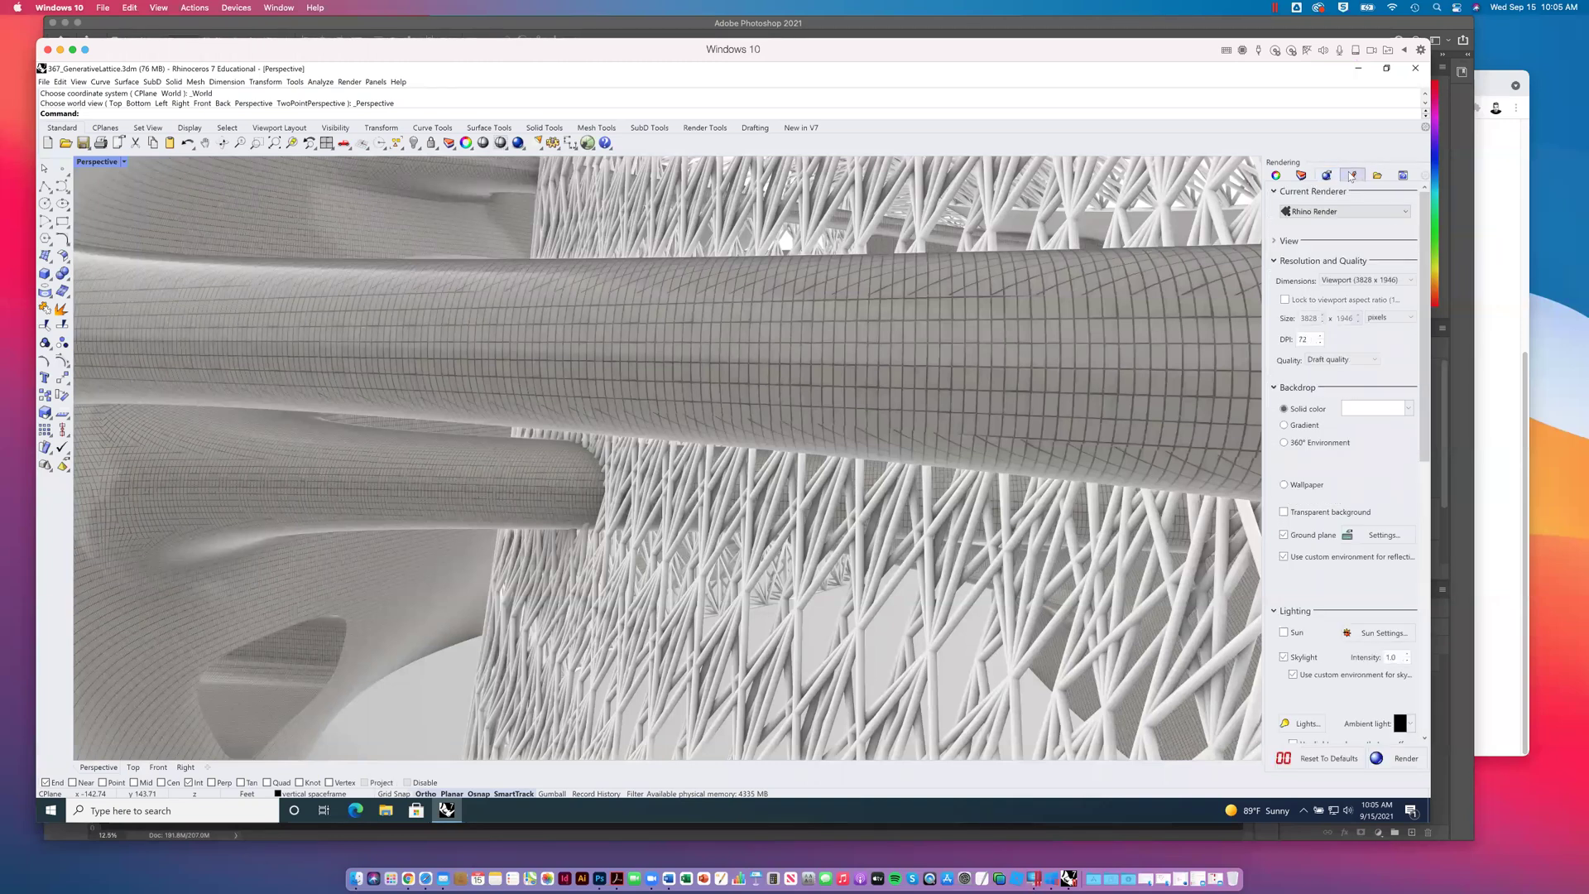
{"action": "left_click", "coordinate": [1276, 175]}
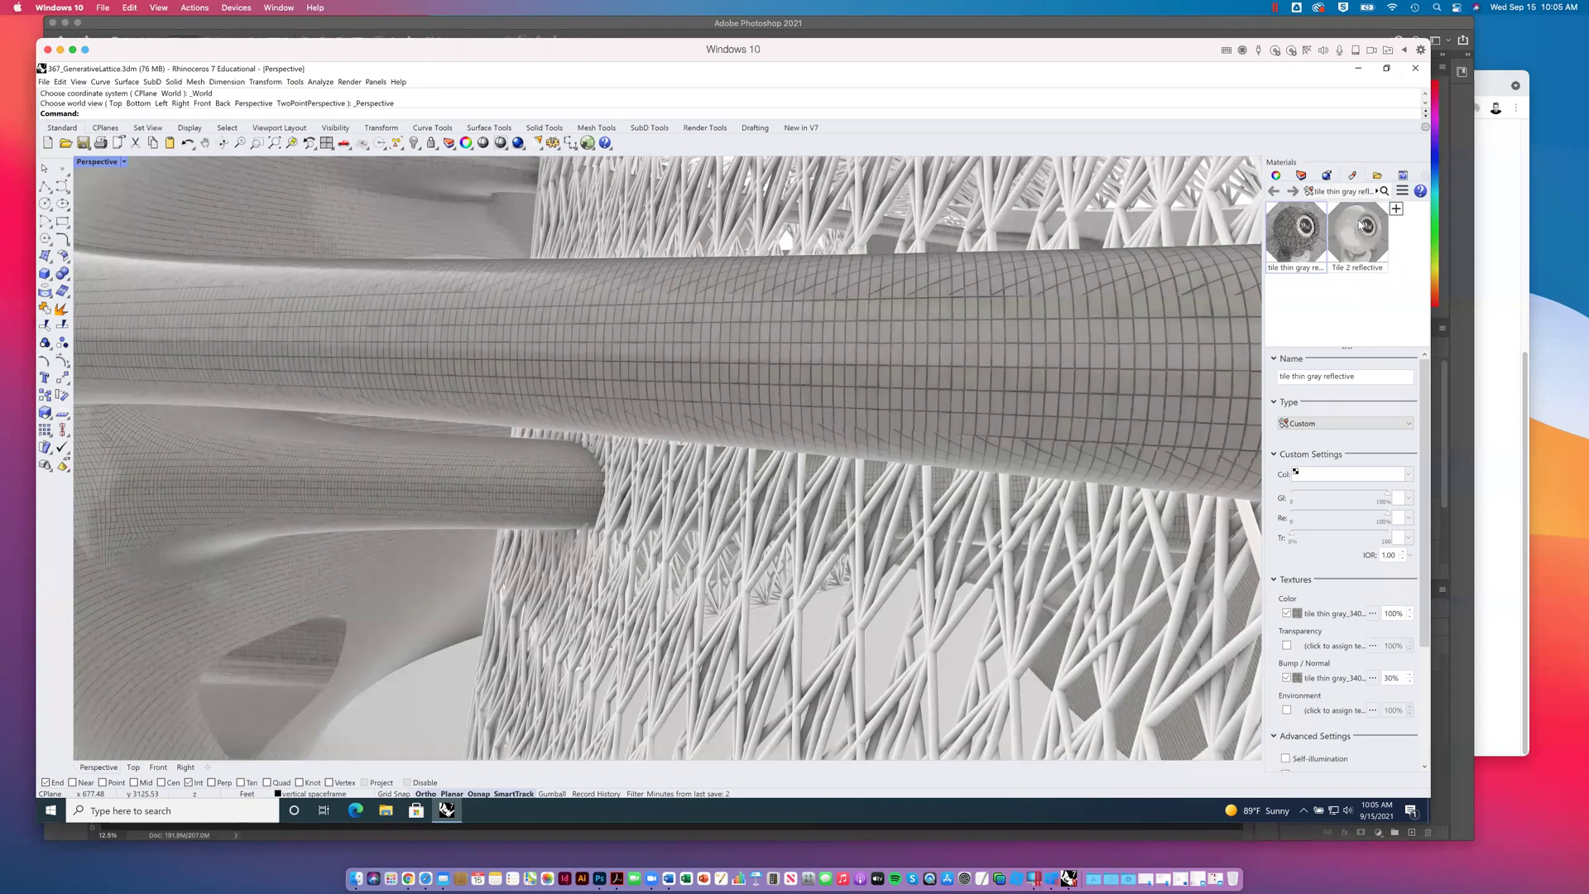
Step: Browse the material library's Architectural > Wall > Tile folder to locate tile thin gray reflective.rmtl, leaving without importing anything
{"action": "left_click", "coordinate": [1402, 208]}
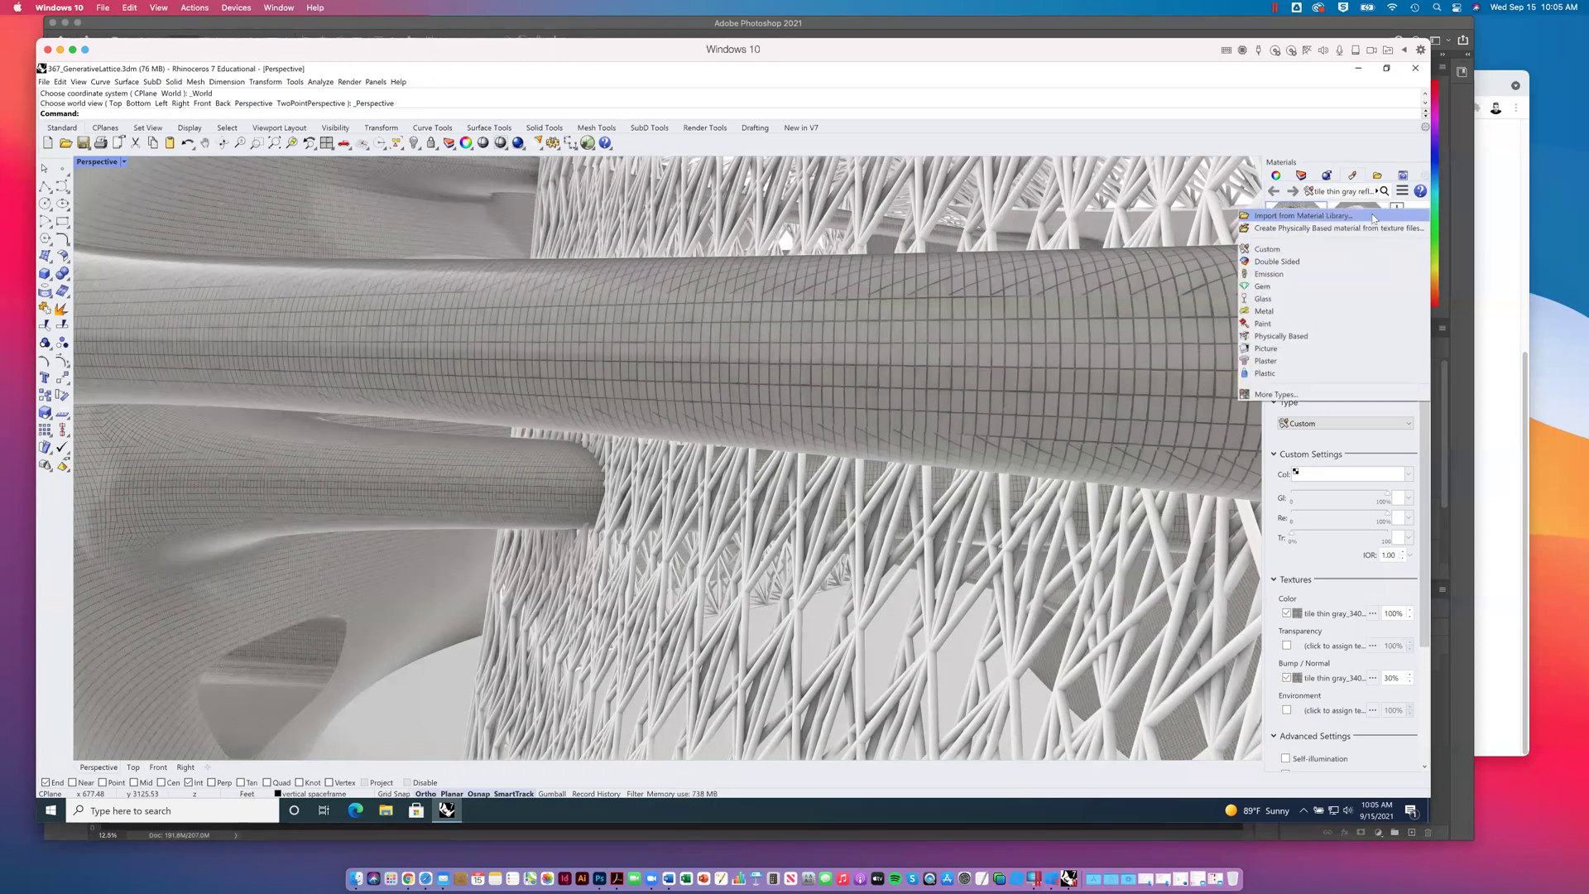
{"action": "left_click", "coordinate": [1316, 216]}
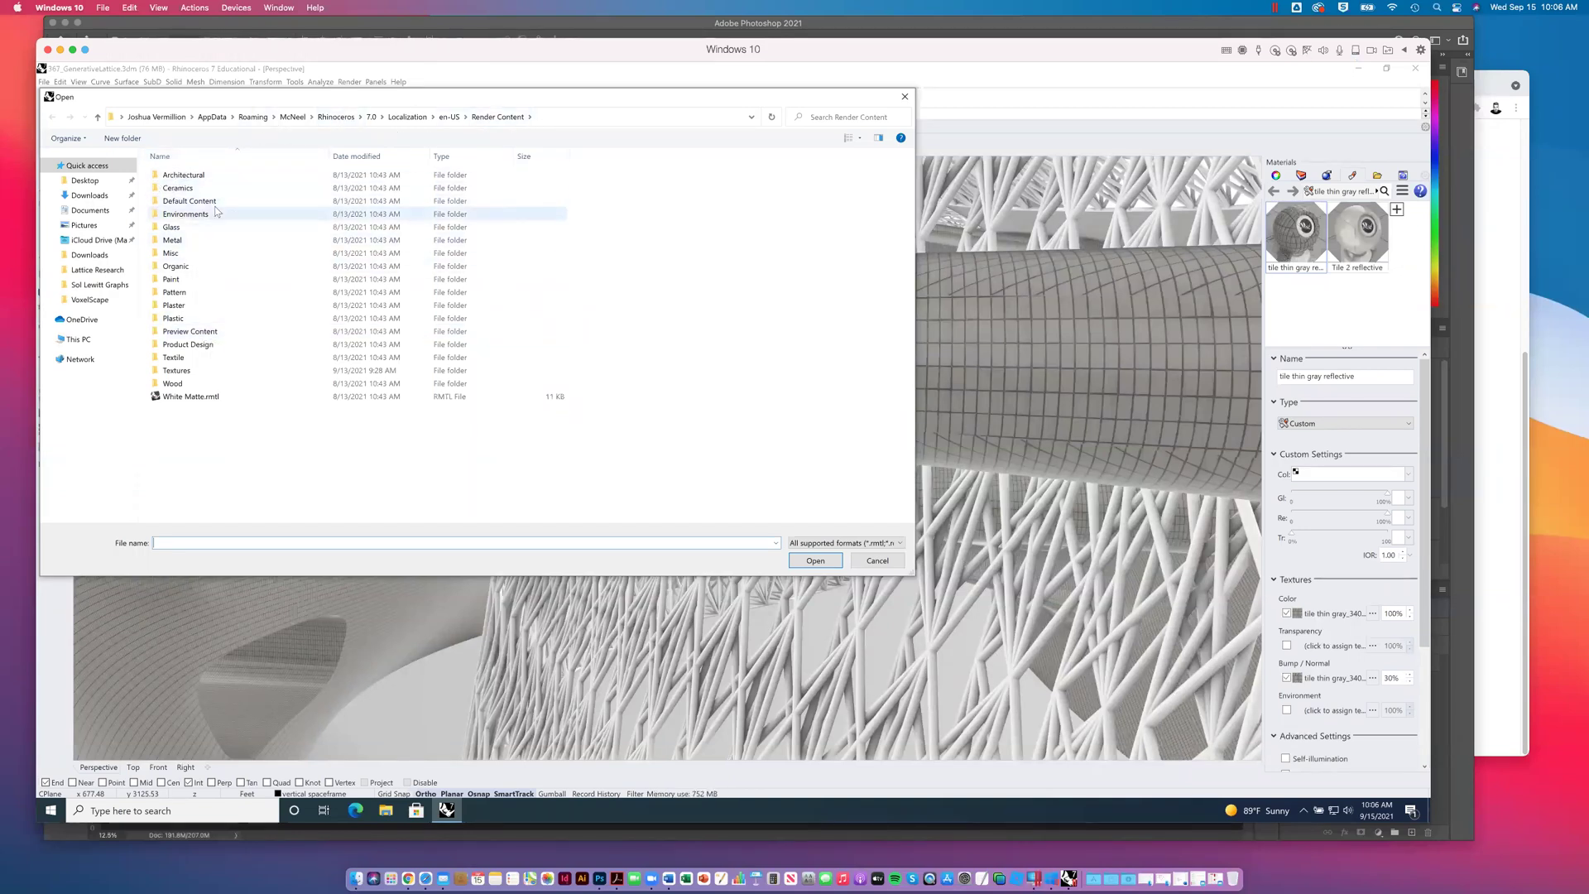
{"action": "double_click", "coordinate": [179, 176]}
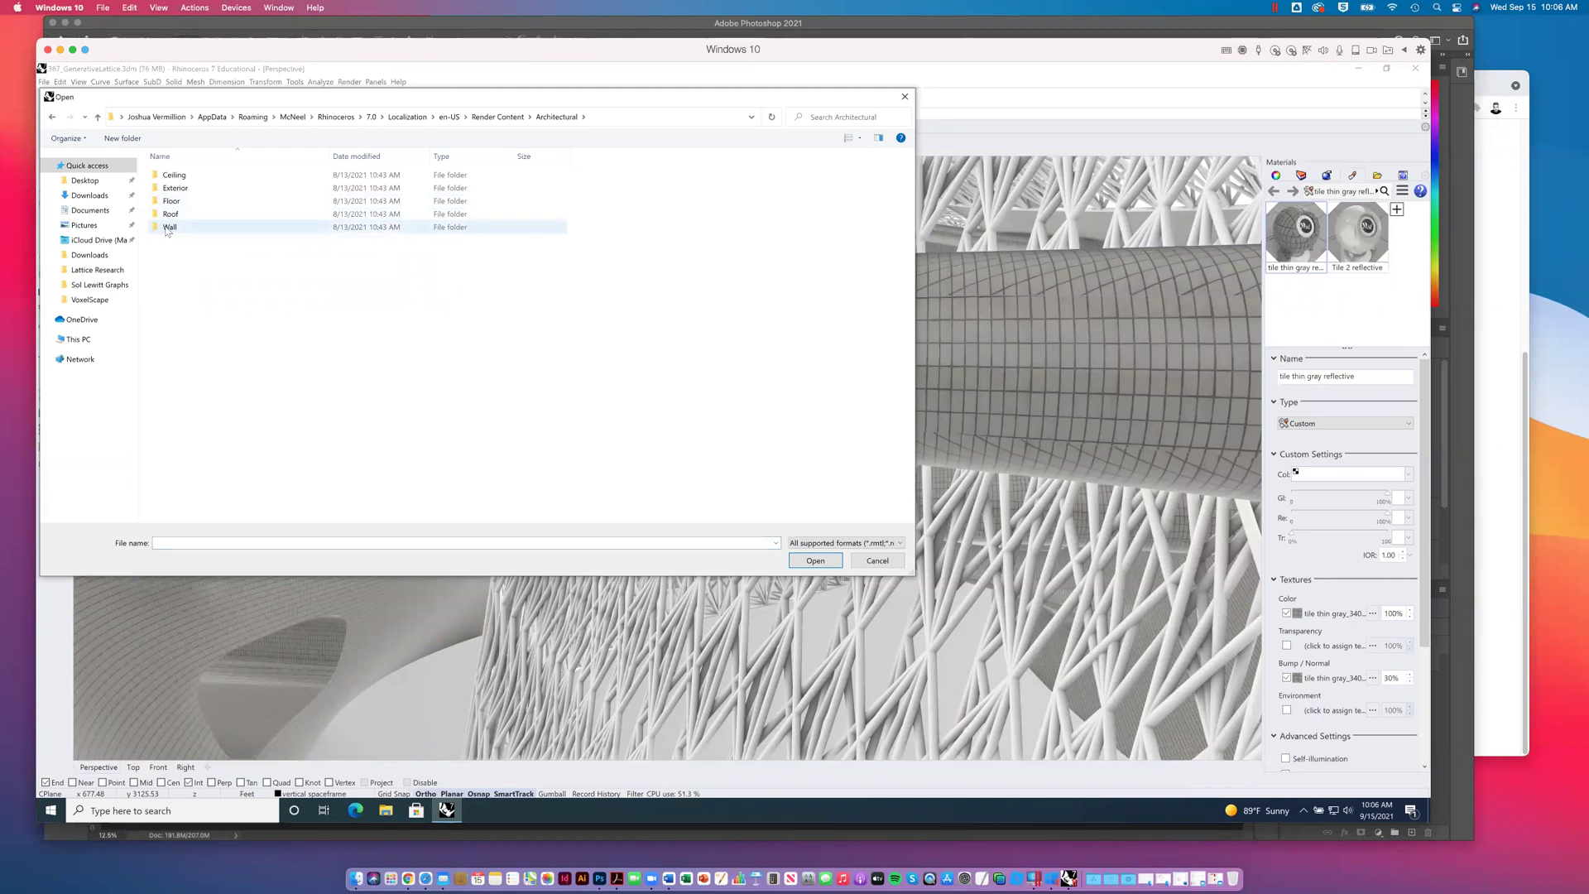
{"action": "double_click", "coordinate": [168, 228]}
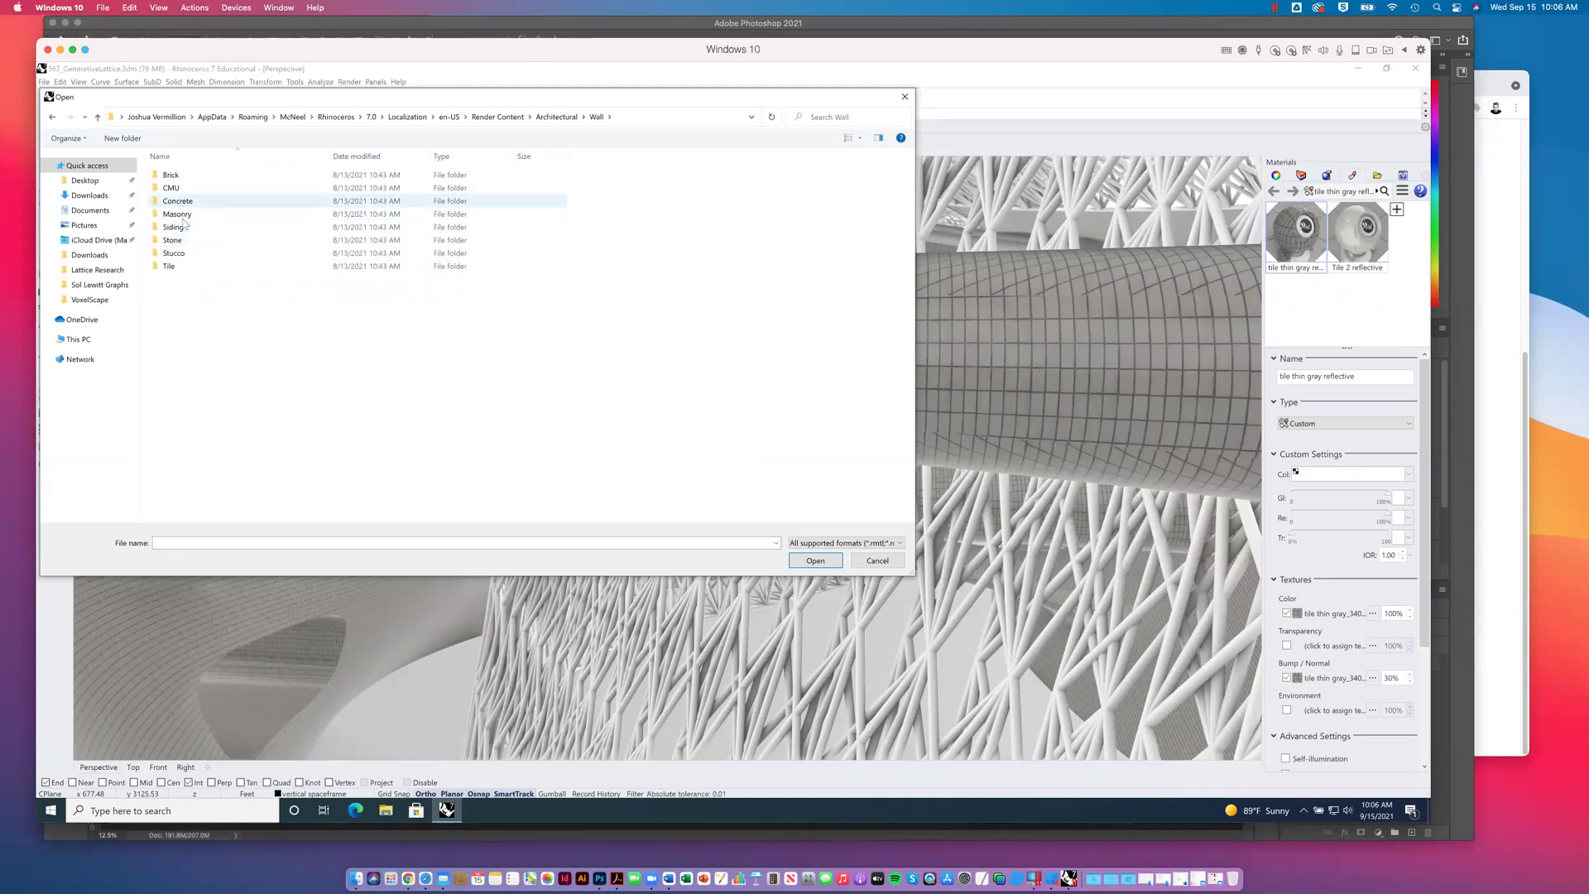
{"action": "double_click", "coordinate": [171, 265]}
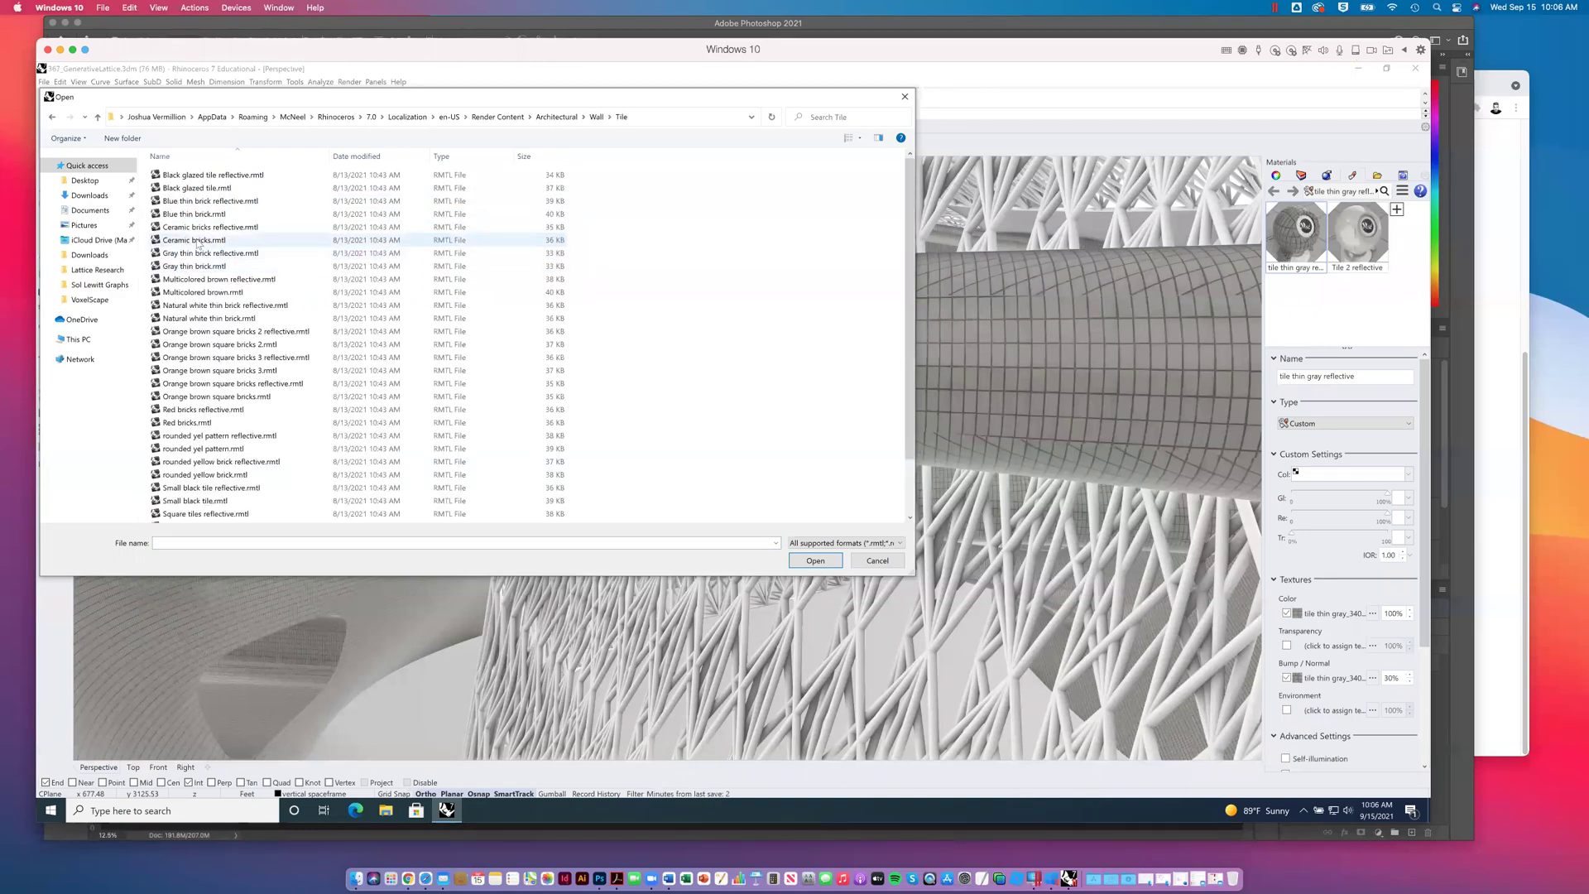
{"action": "scroll", "coordinate": [248, 319], "scroll_direction": "down", "scroll_amount": 2}
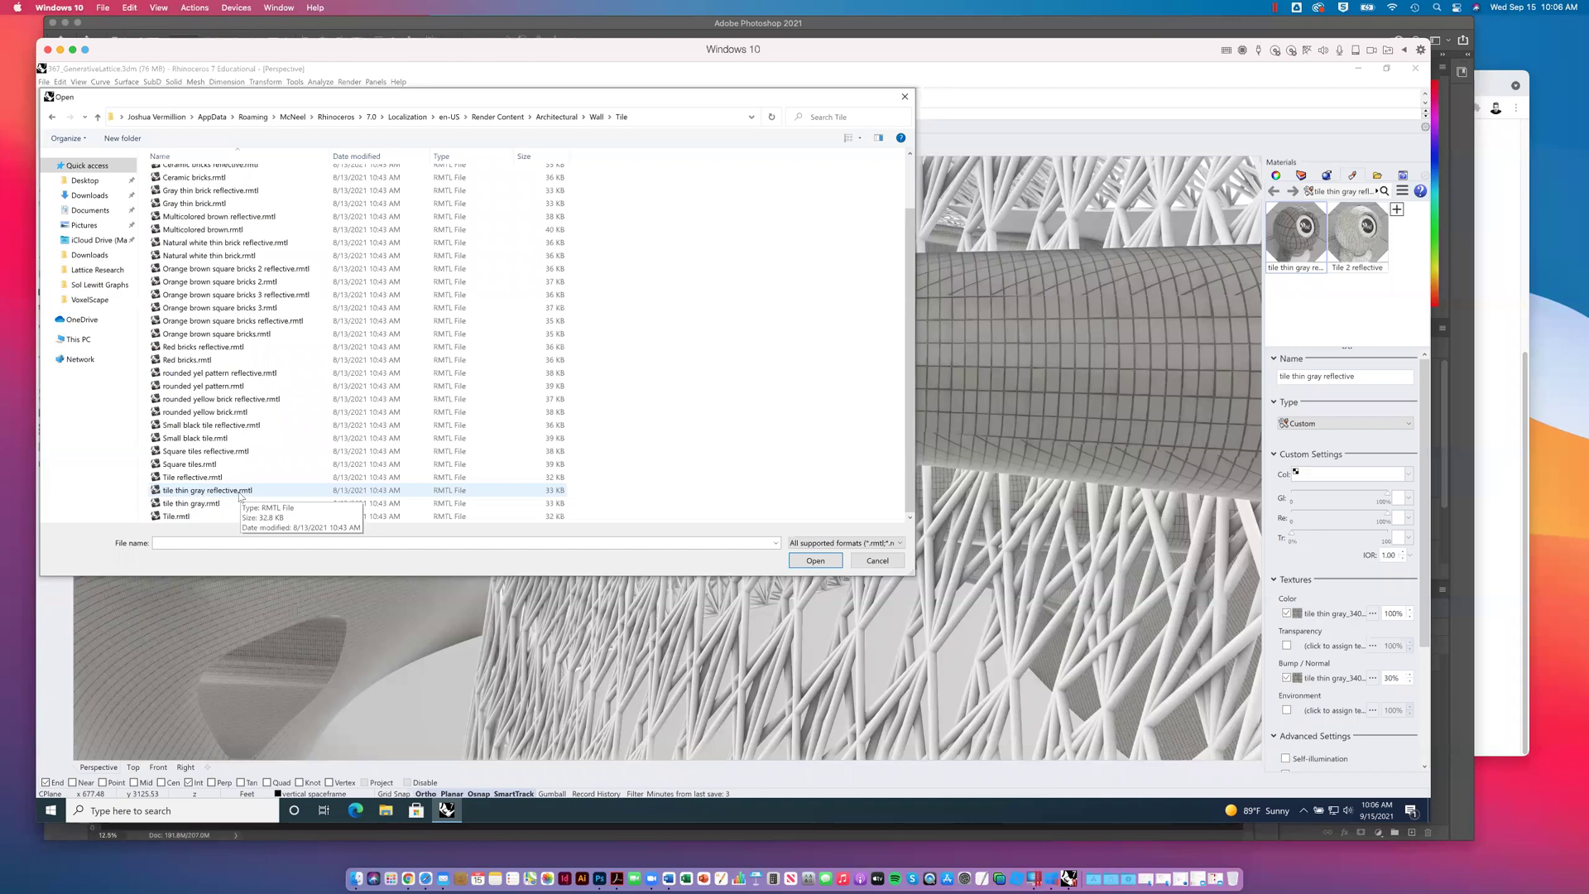
{"action": "left_click", "coordinate": [878, 560]}
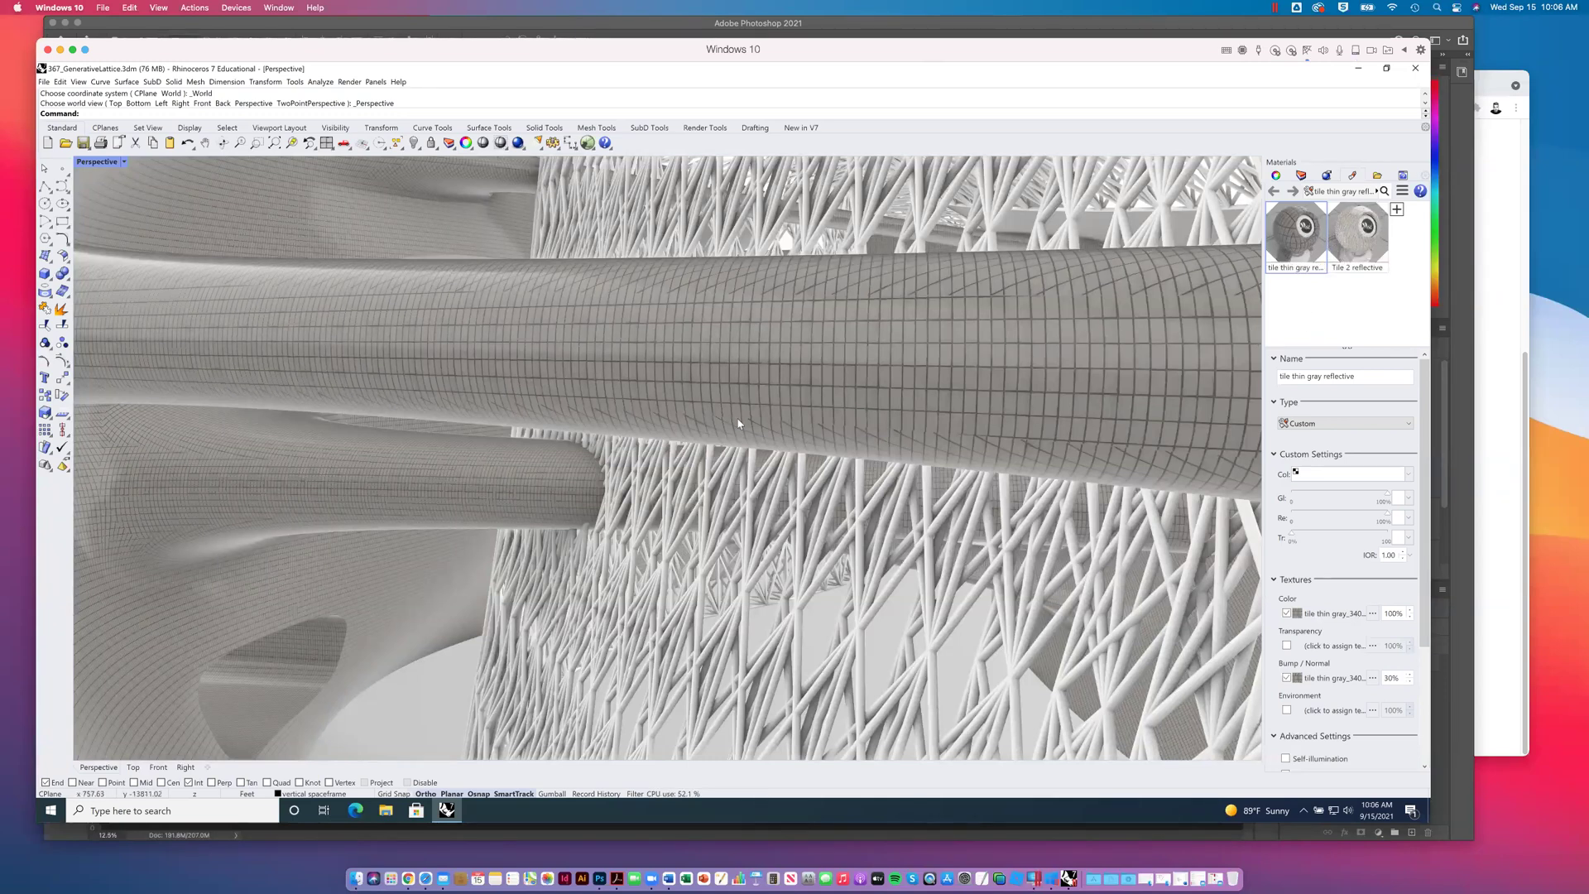
Step: Try the Tile 2 reflective material on the gridded SubD surfaces in place of tile thin gray reflective
{"action": "left_click", "coordinate": [426, 463]}
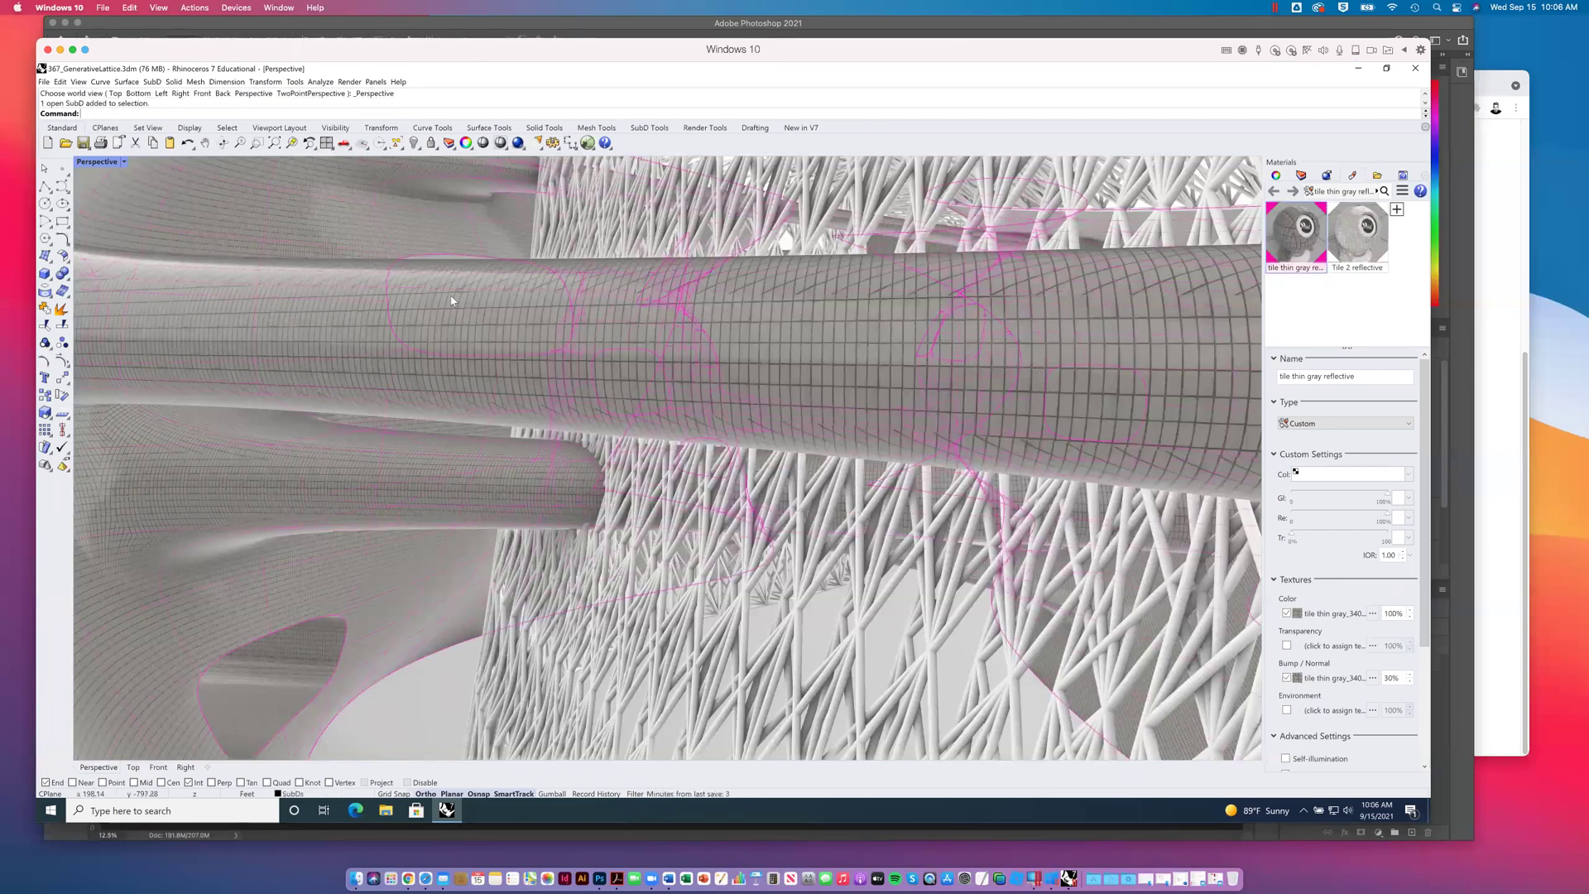
{"action": "left_click", "coordinate": [1364, 239]}
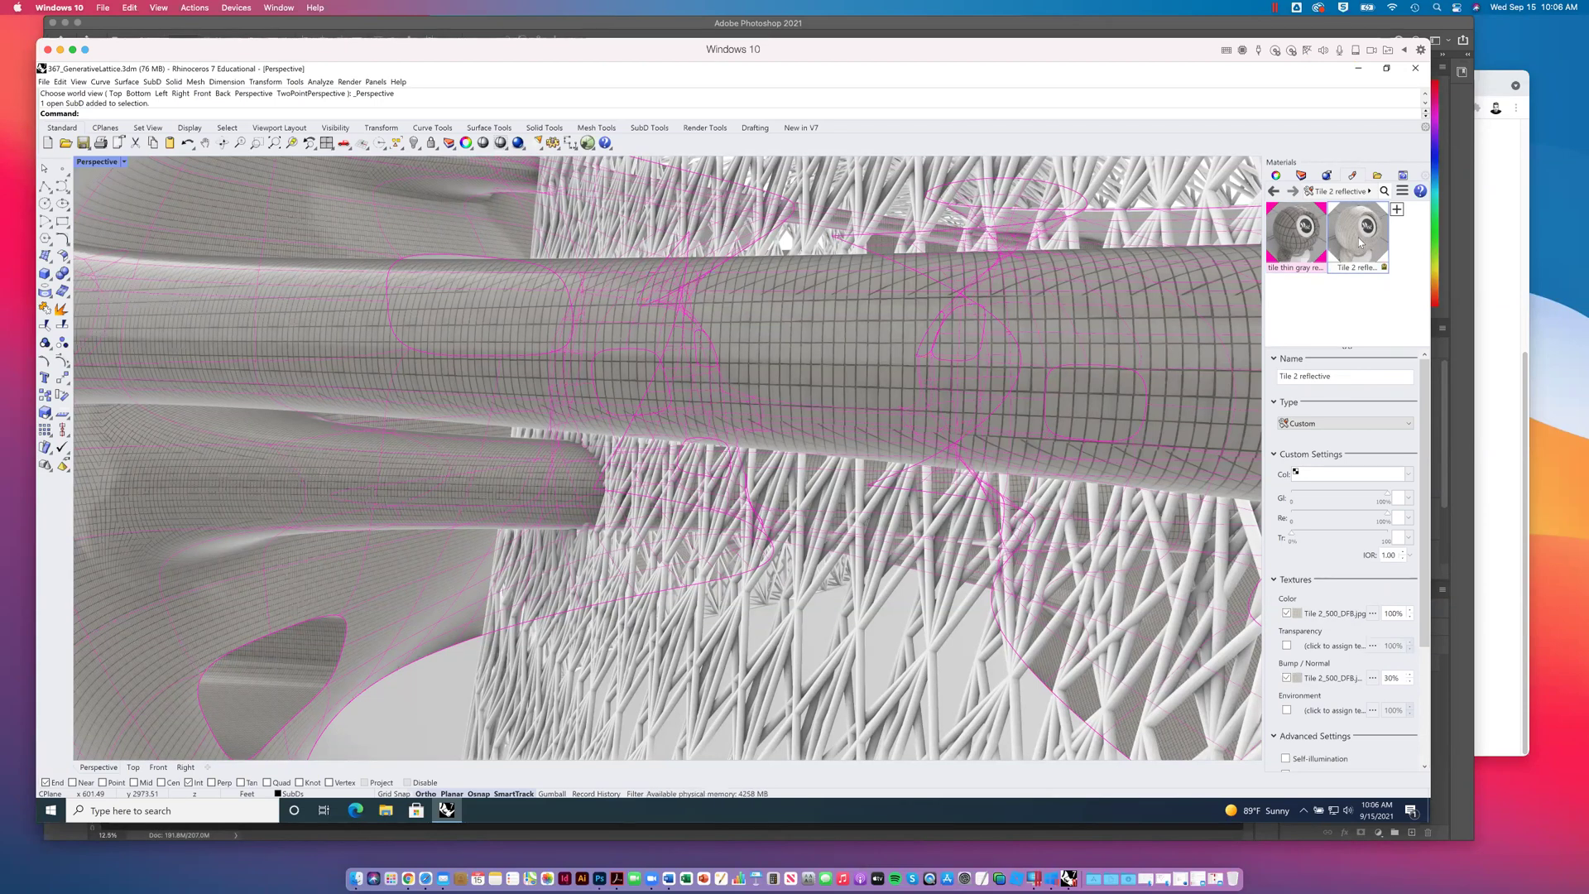
{"action": "right_click", "coordinate": [1363, 242]}
{"action": "left_click", "coordinate": [1363, 245]}
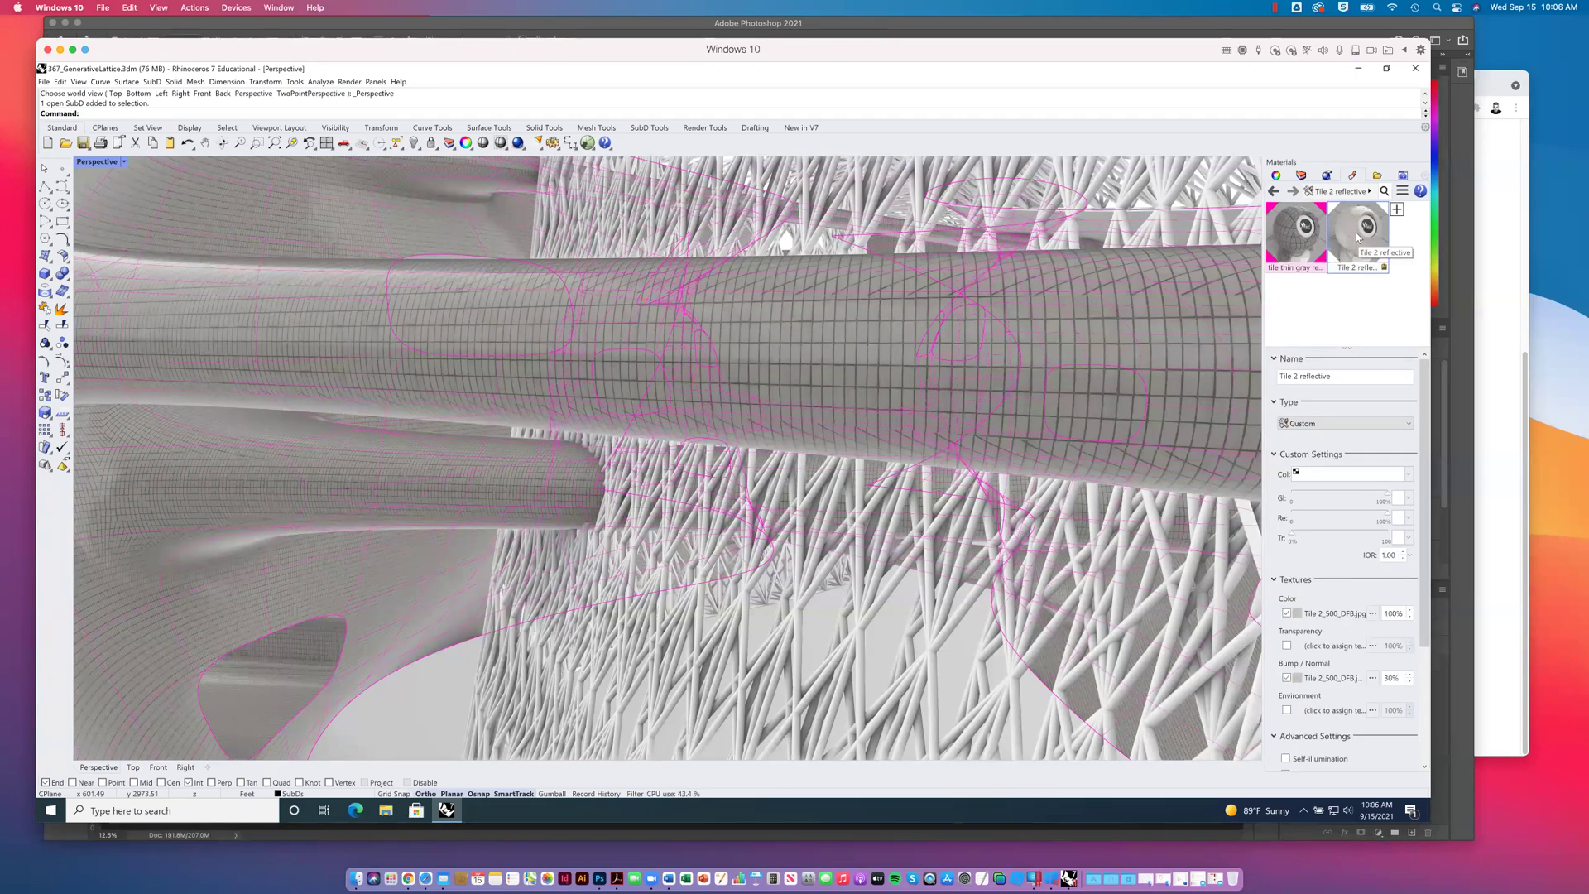
{"action": "right_click", "coordinate": [1358, 239]}
{"action": "left_click", "coordinate": [1327, 239]}
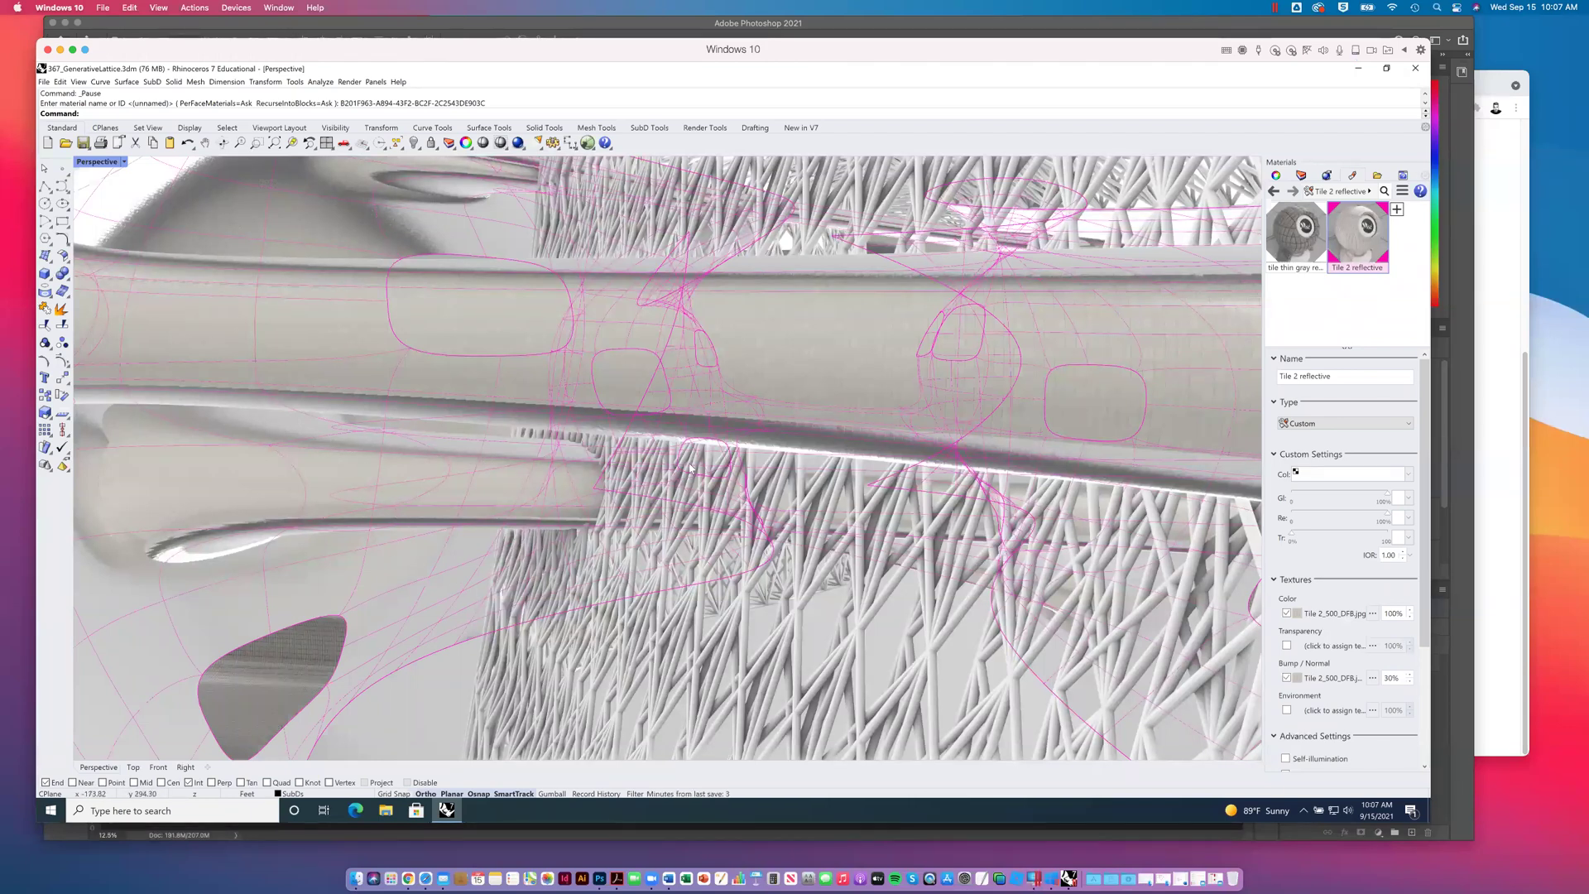
Step: Undo the Tile 2 reflective assignment on the SubD, clear the selection with SelNone, and review that material's remaining settings
{"action": "key", "text": "ctrl+z"}
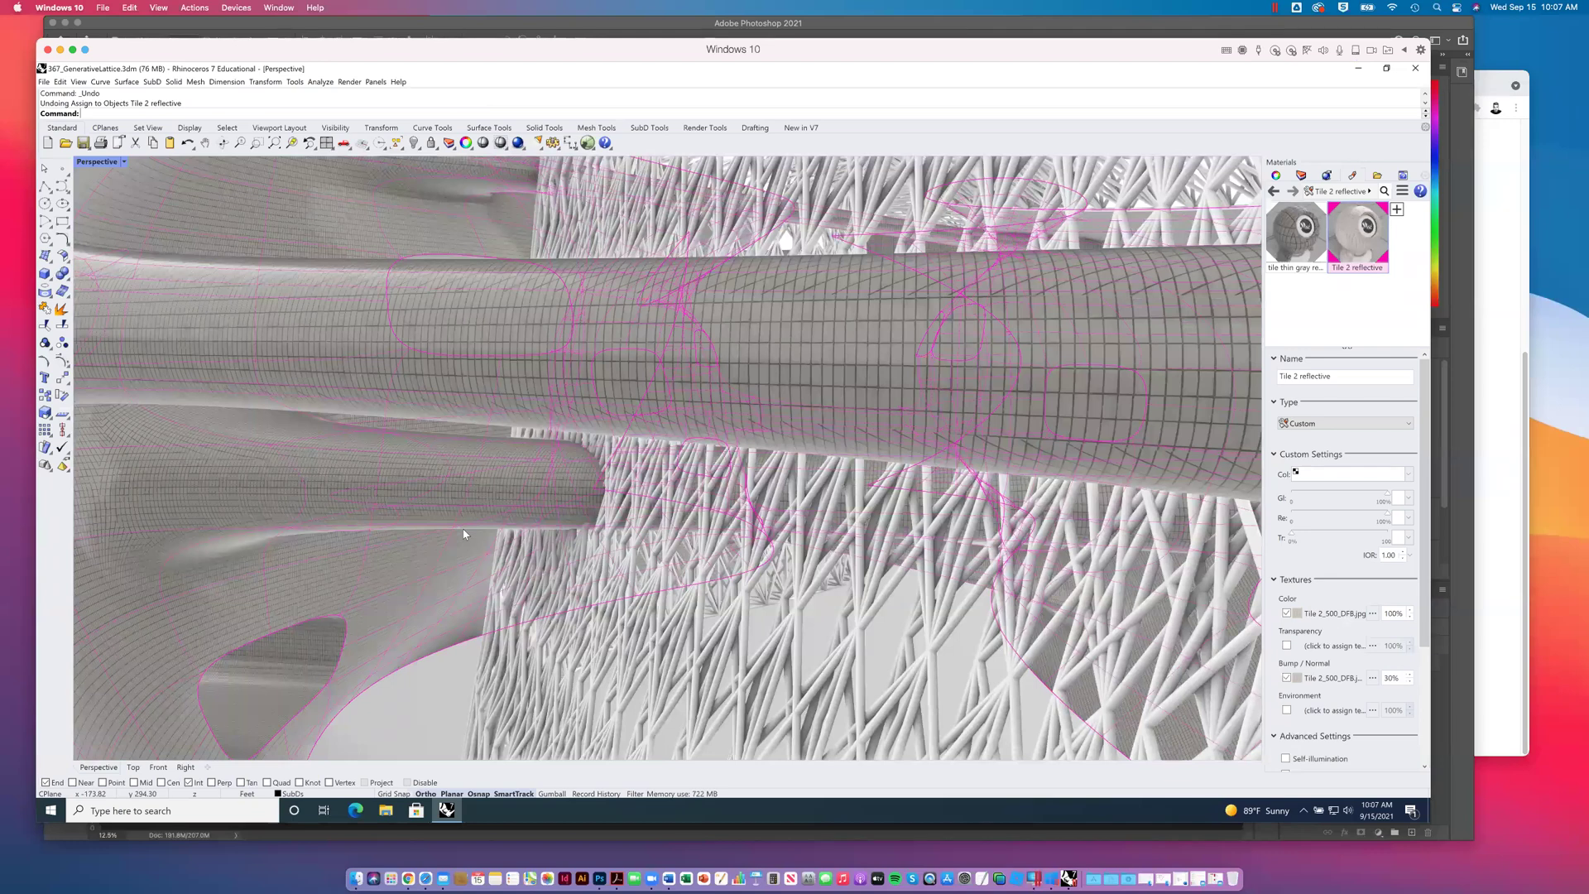
{"action": "type", "text": "SelNone"}
{"action": "key", "text": "Return"}
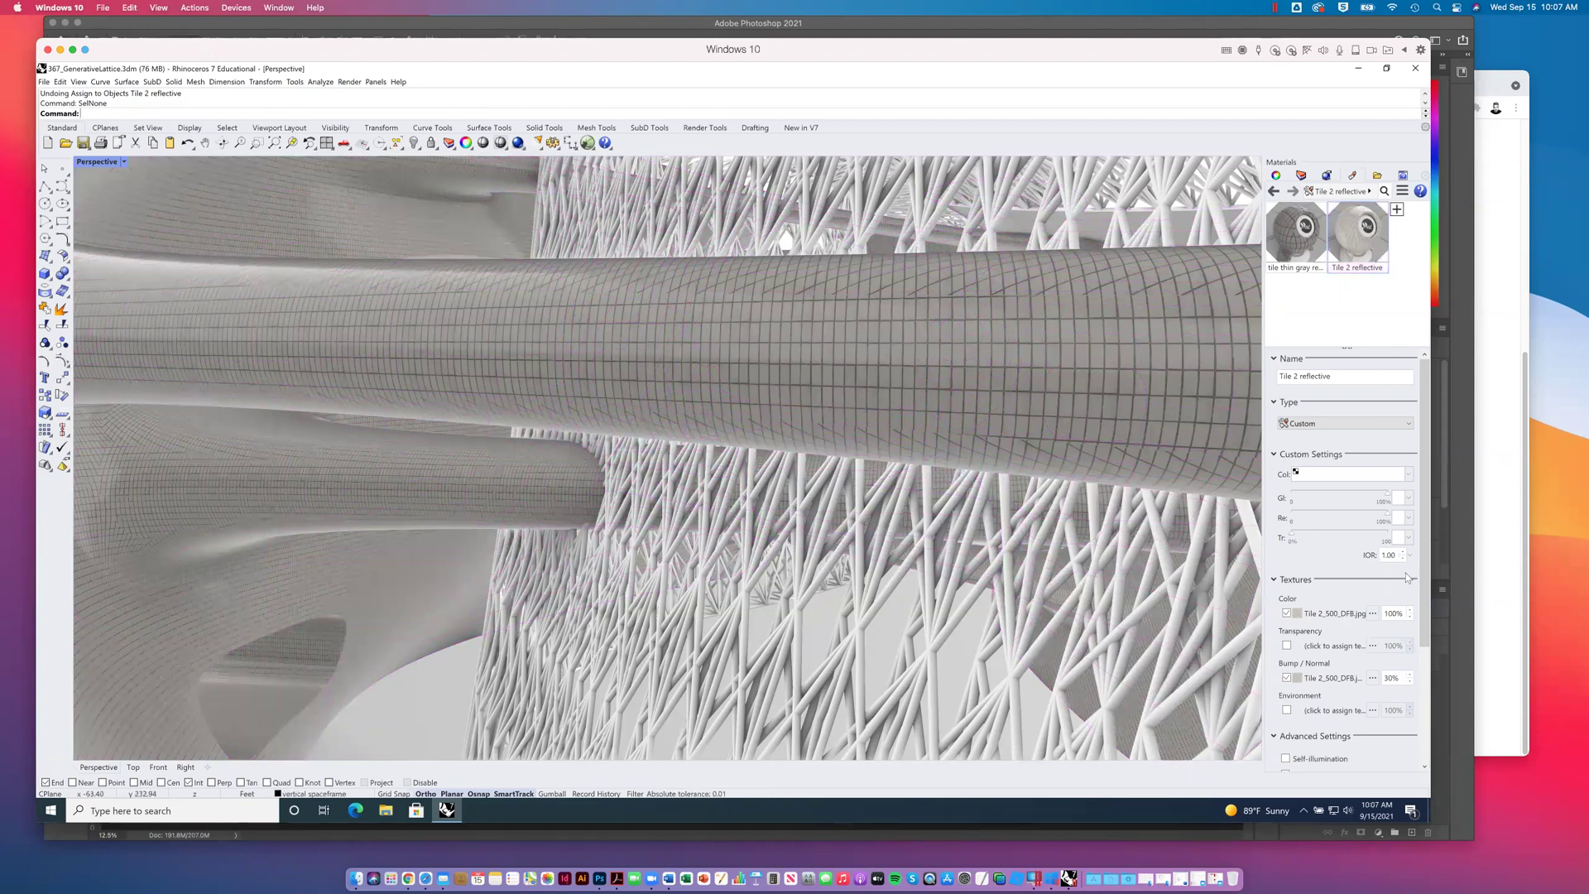
{"action": "scroll", "coordinate": [1398, 579], "scroll_direction": "down", "scroll_amount": 5}
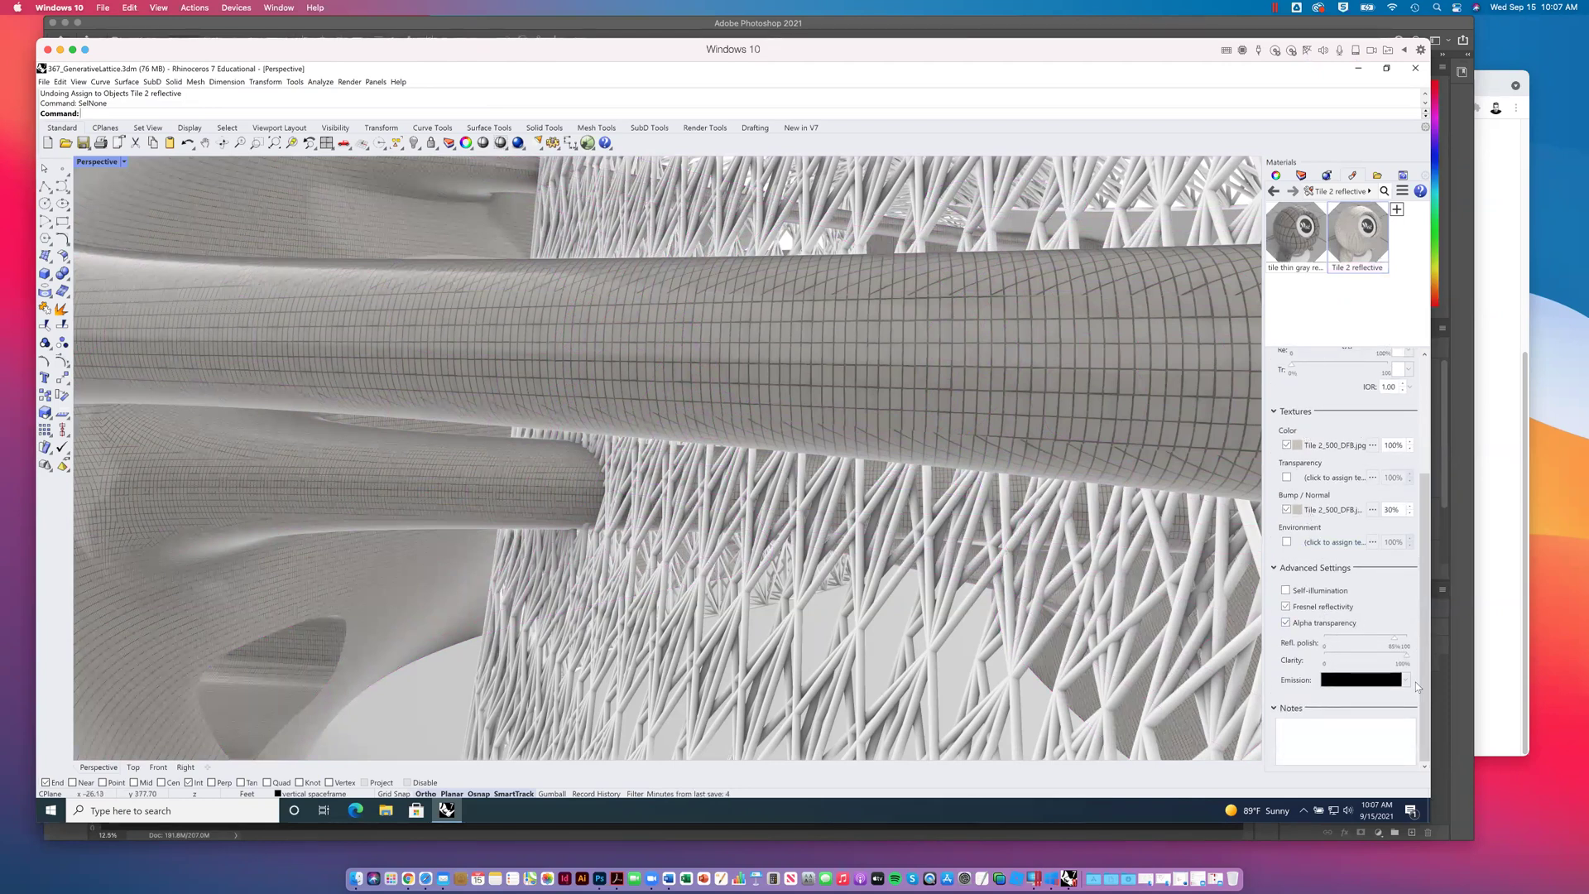
{"action": "left_click_drag", "start_coordinate": [1423, 648], "coordinate": [1426, 491]}
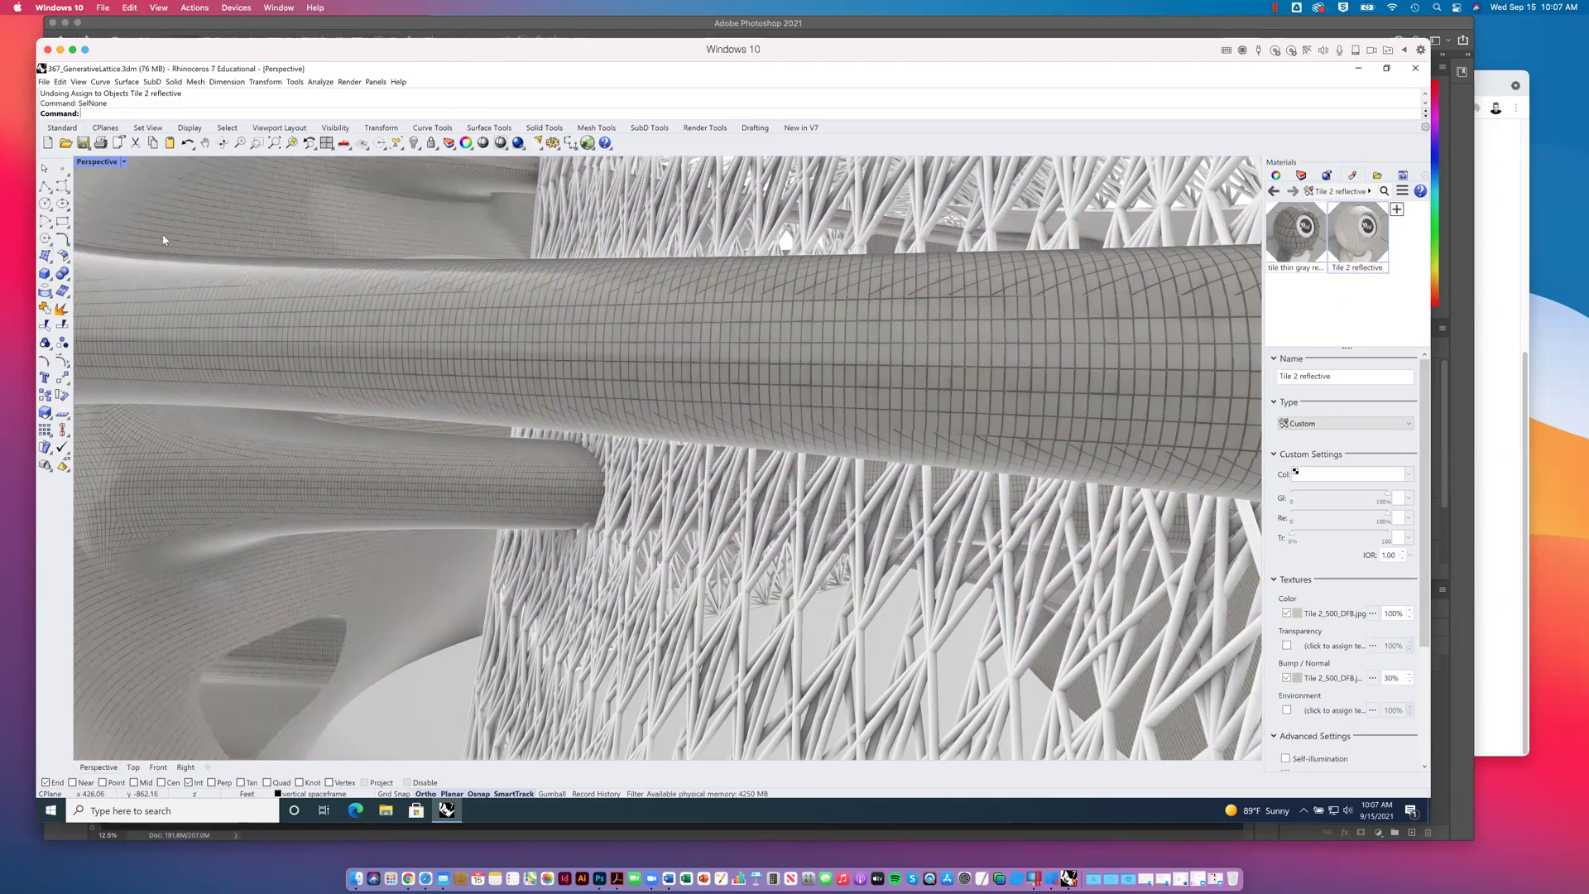
Step: Set the Perspective viewport to the Shaded display mode and inspect the tubular beams where they meet the spaceframe
{"action": "left_click", "coordinate": [123, 161]}
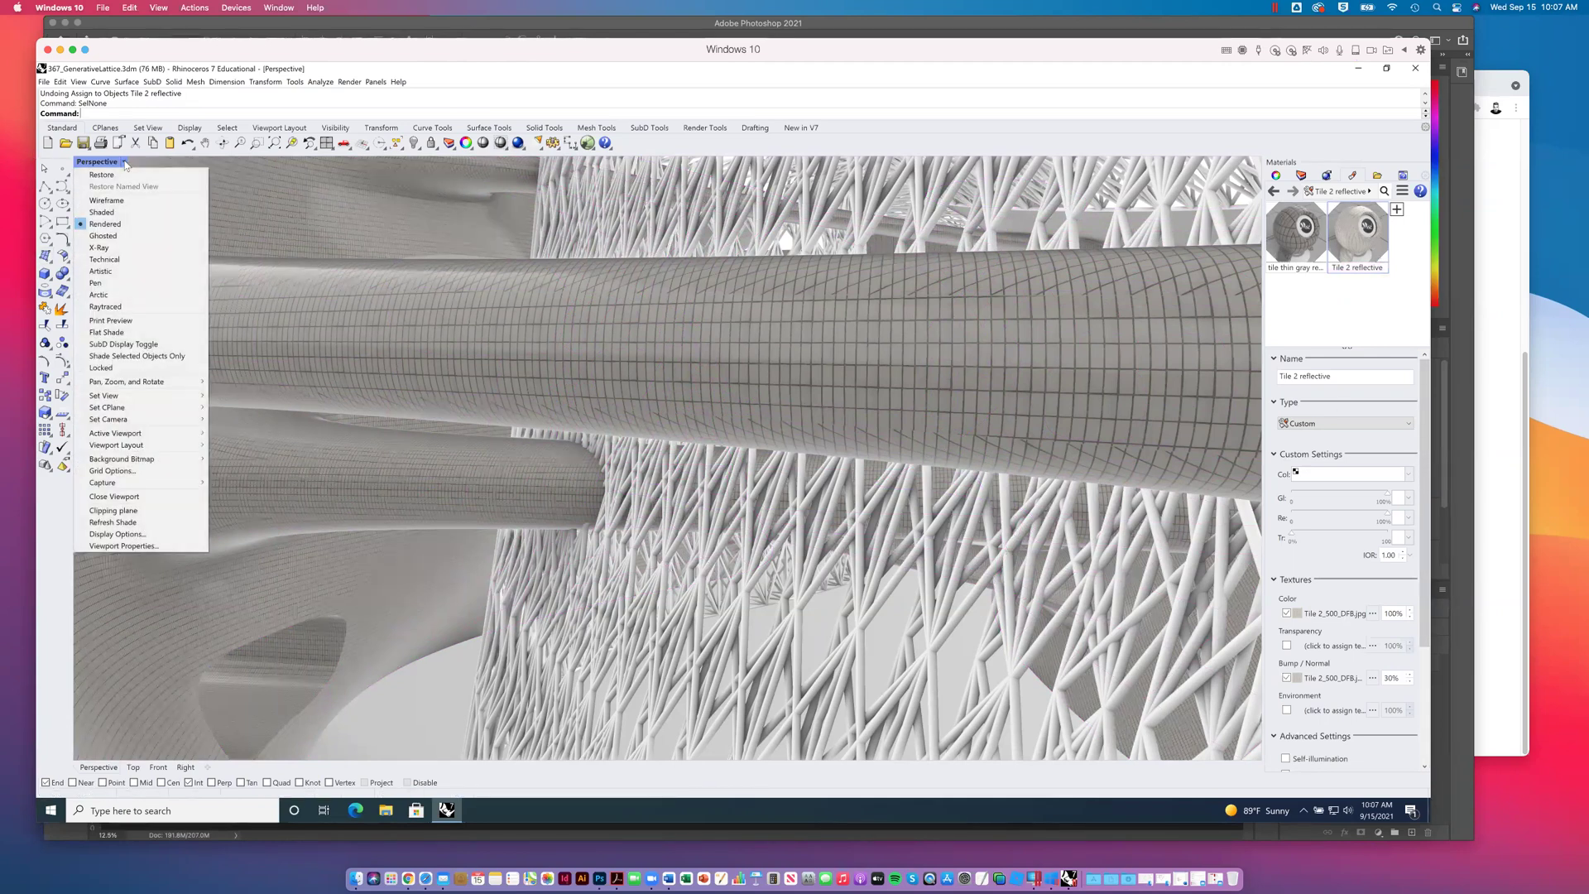
{"action": "left_click", "coordinate": [103, 212]}
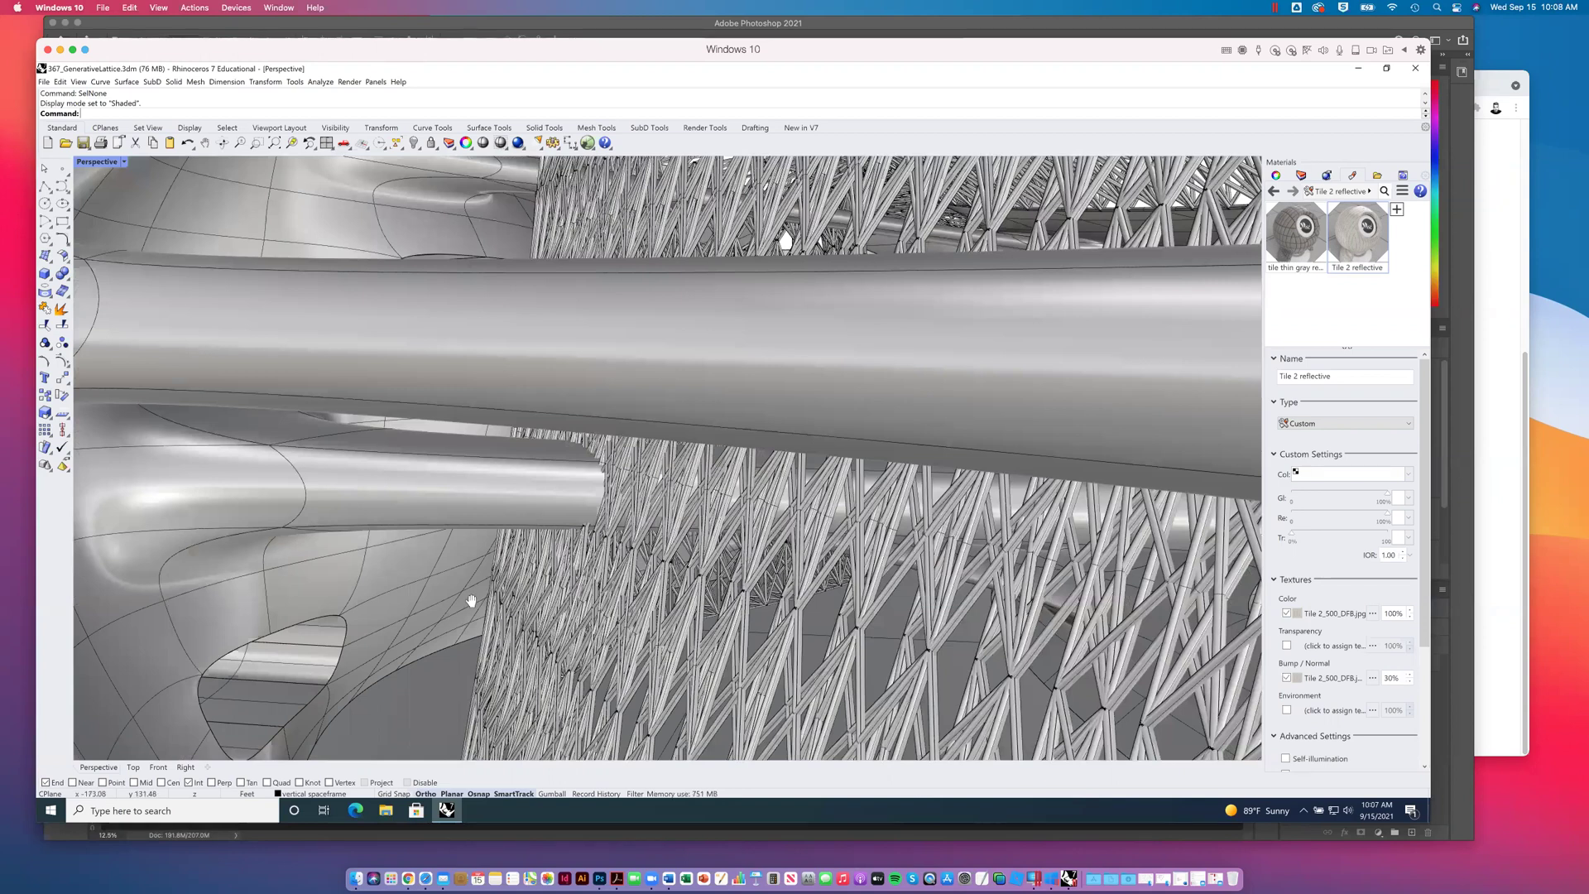
{"action": "scroll", "coordinate": [497, 589], "scroll_direction": "up", "scroll_amount": 5}
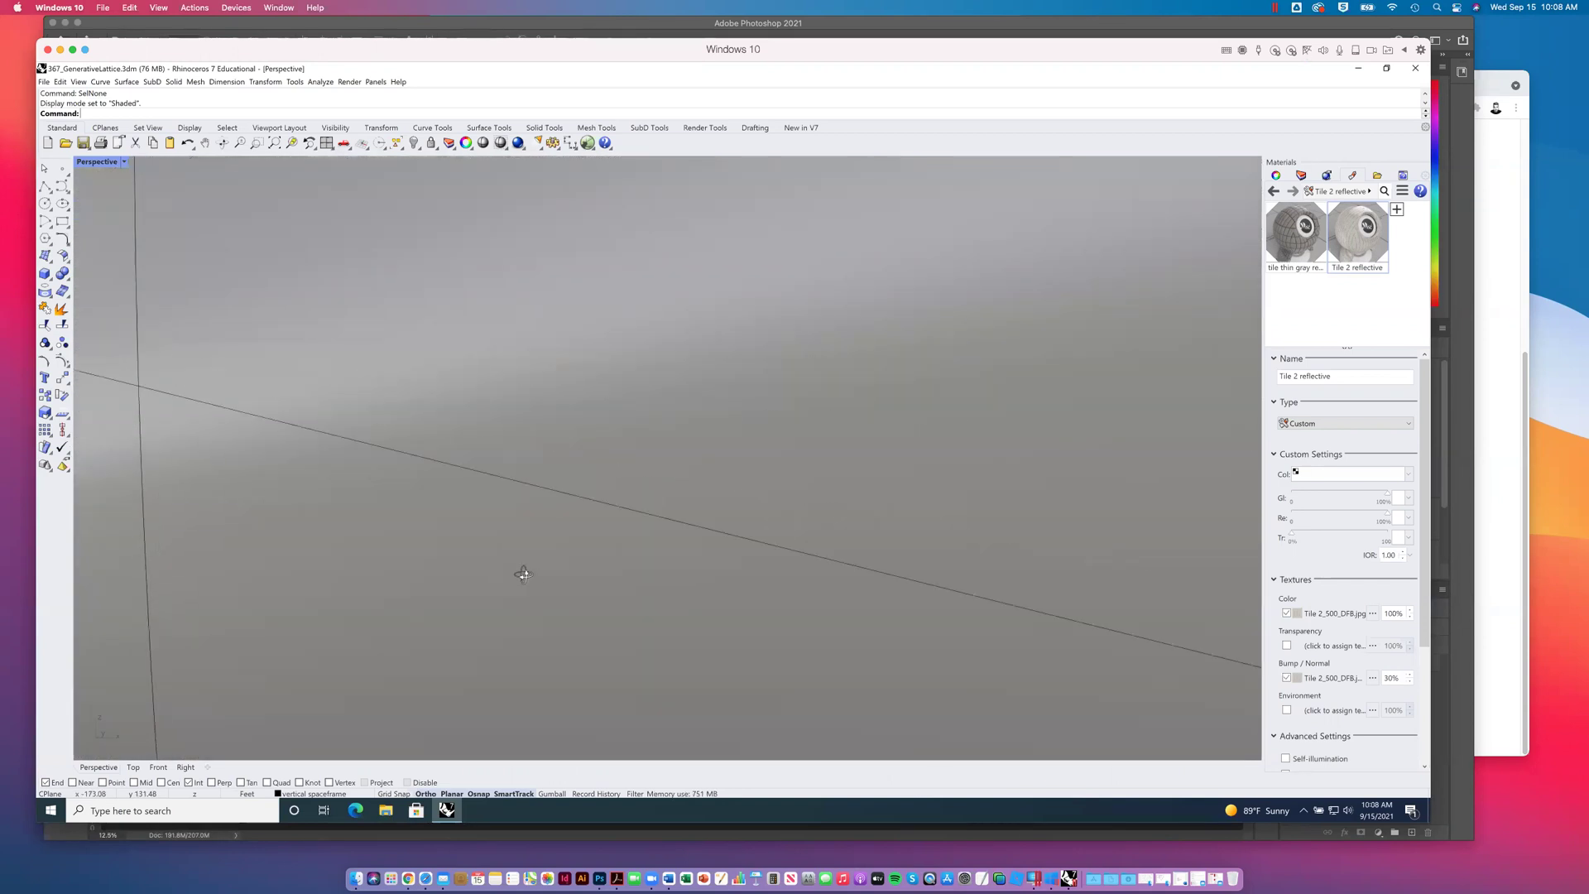
{"action": "scroll", "coordinate": [525, 574], "scroll_direction": "down", "scroll_amount": 5}
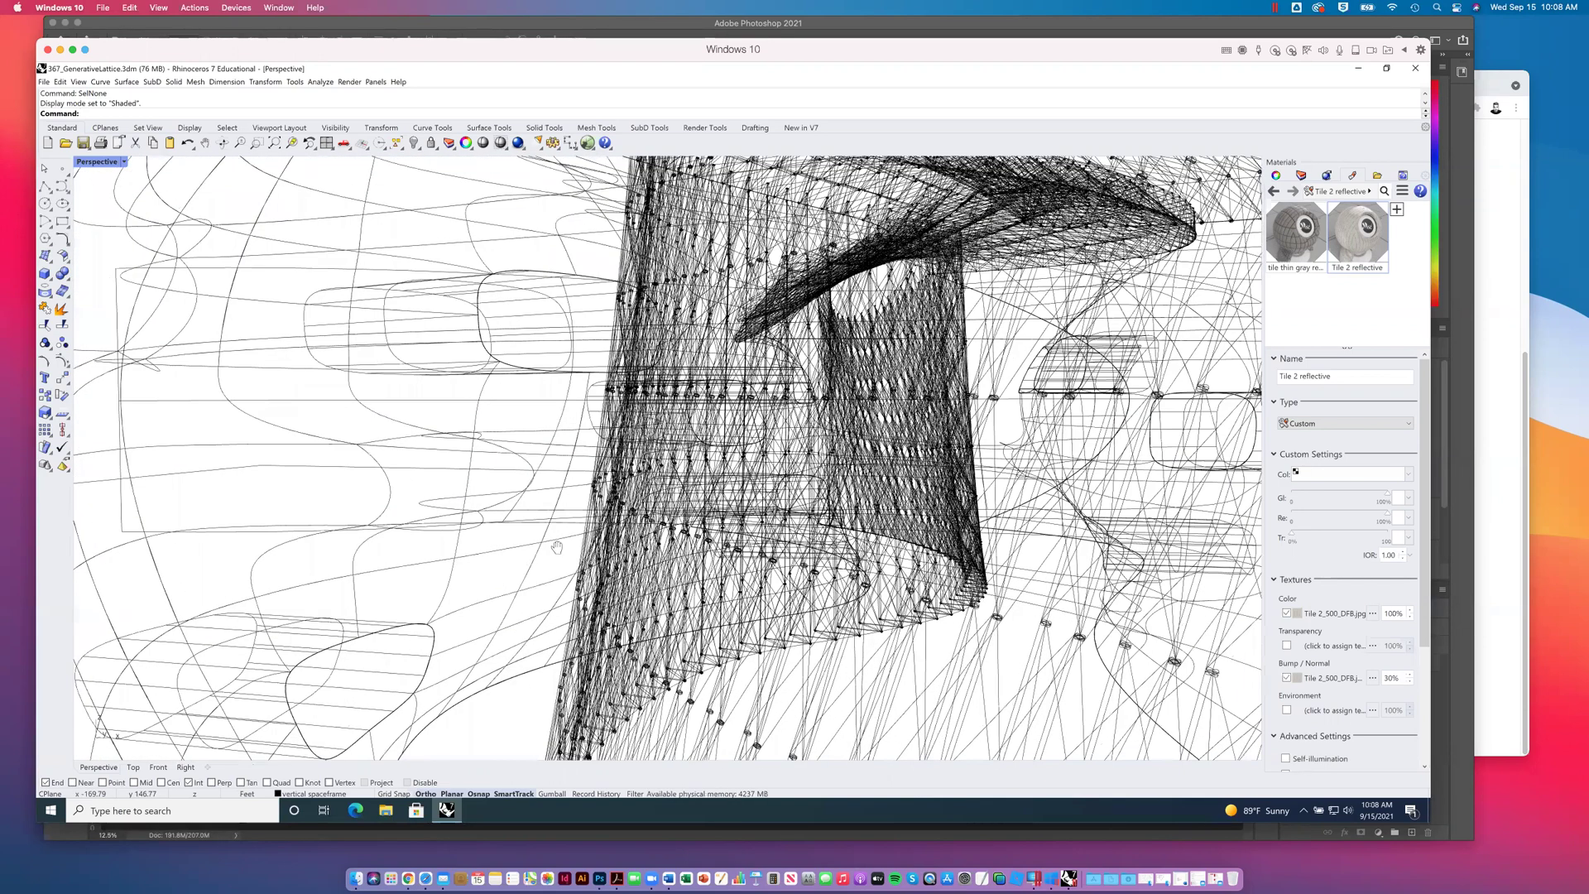
{"action": "scroll", "coordinate": [577, 551], "scroll_direction": "up", "scroll_amount": 5}
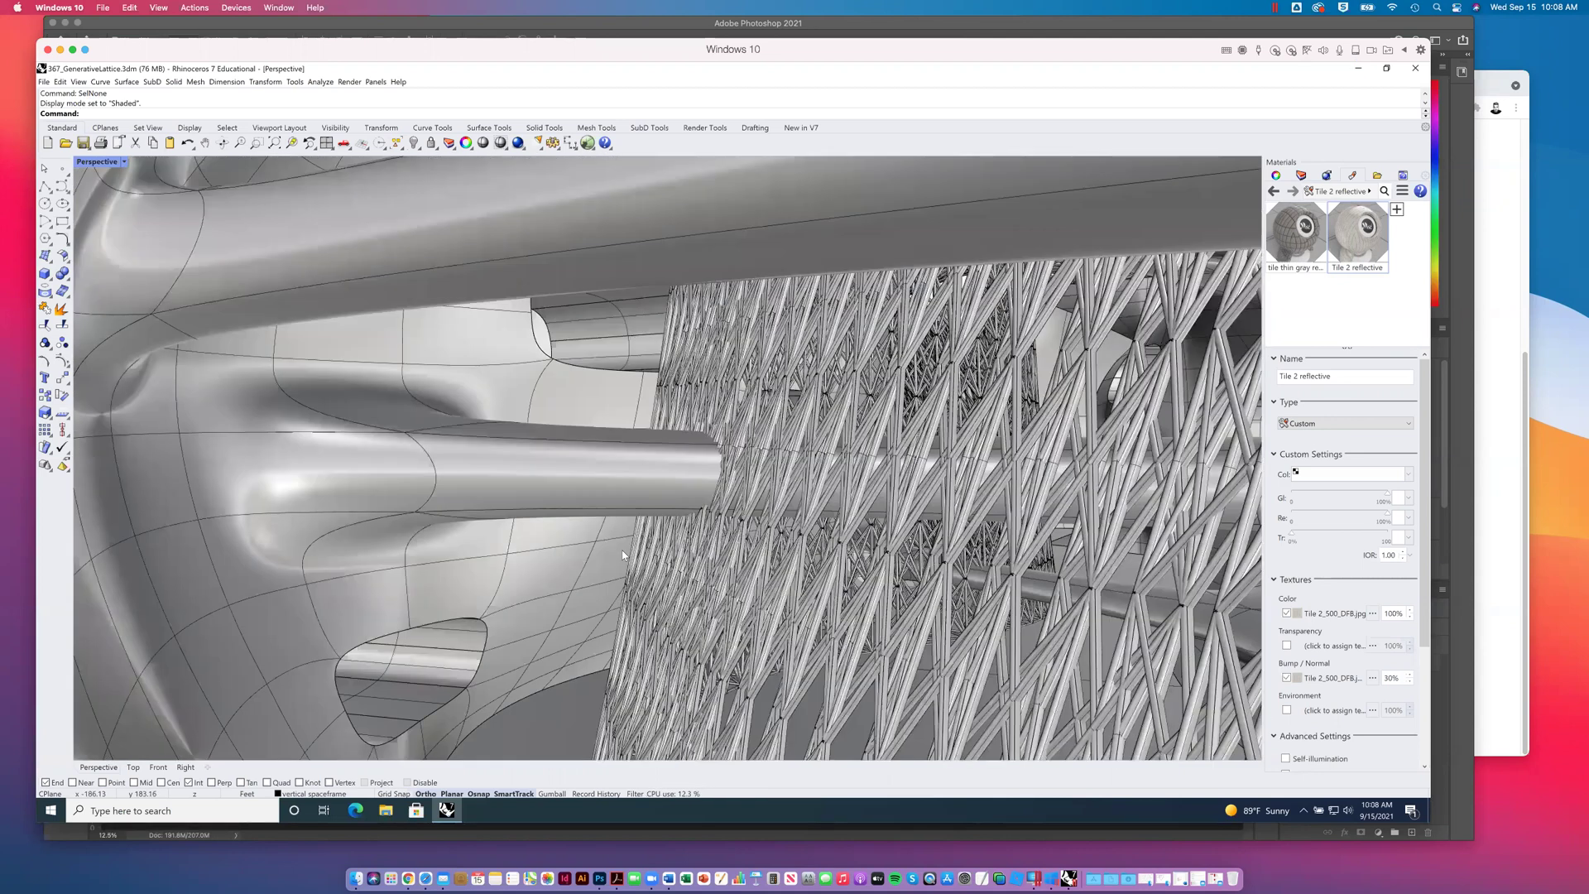
Step: Display the Perspective viewport's properties to access its camera settings
{"action": "scroll", "coordinate": [623, 554], "scroll_direction": "up", "scroll_amount": 3}
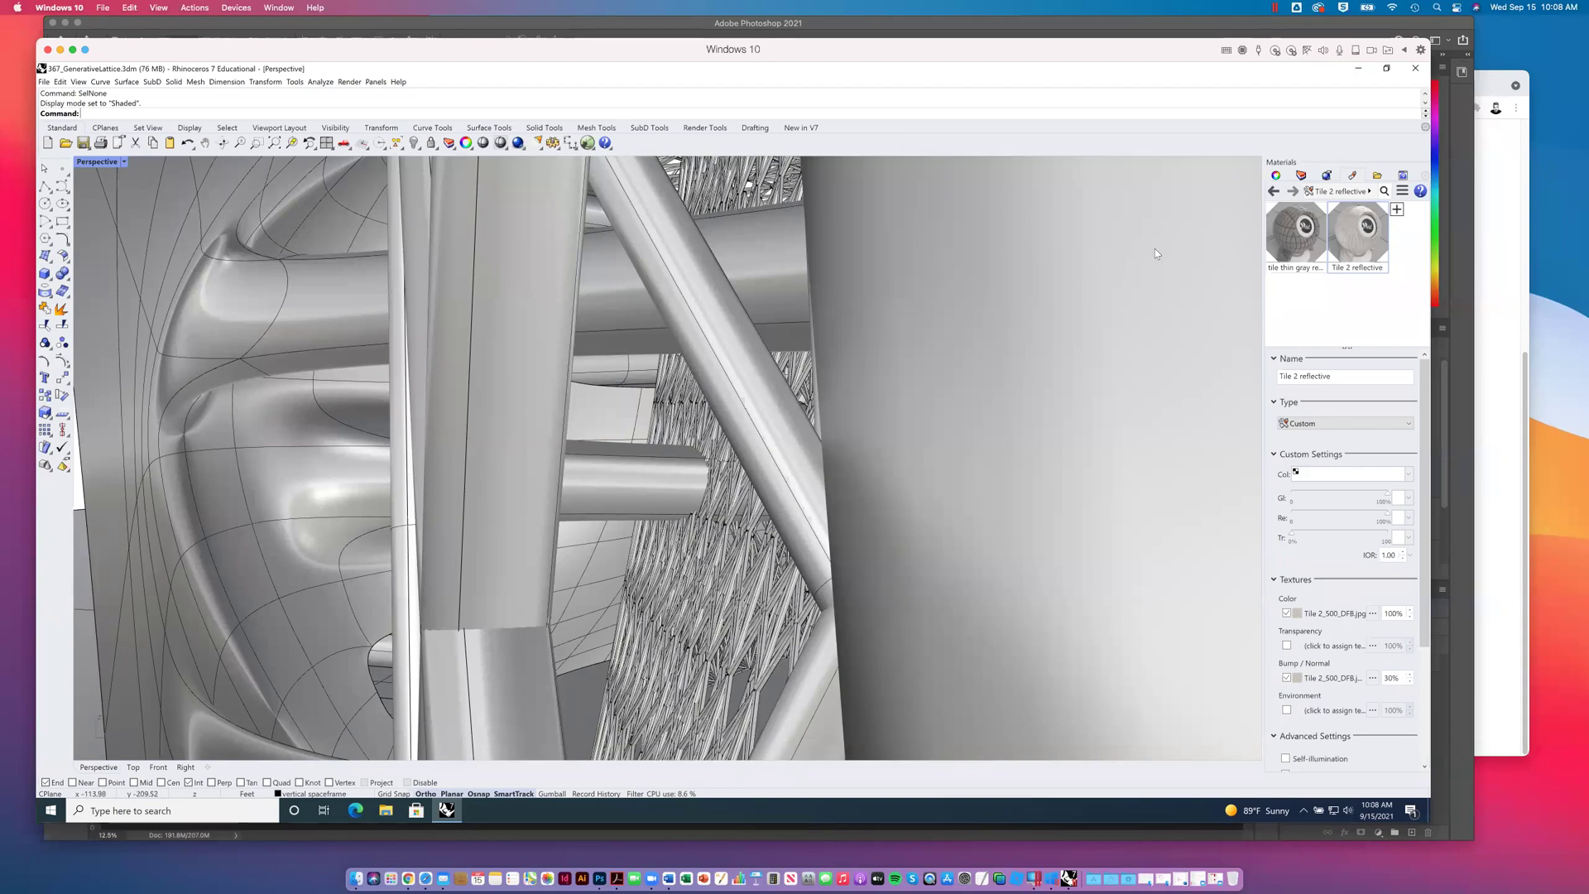
{"action": "left_click", "coordinate": [1275, 176]}
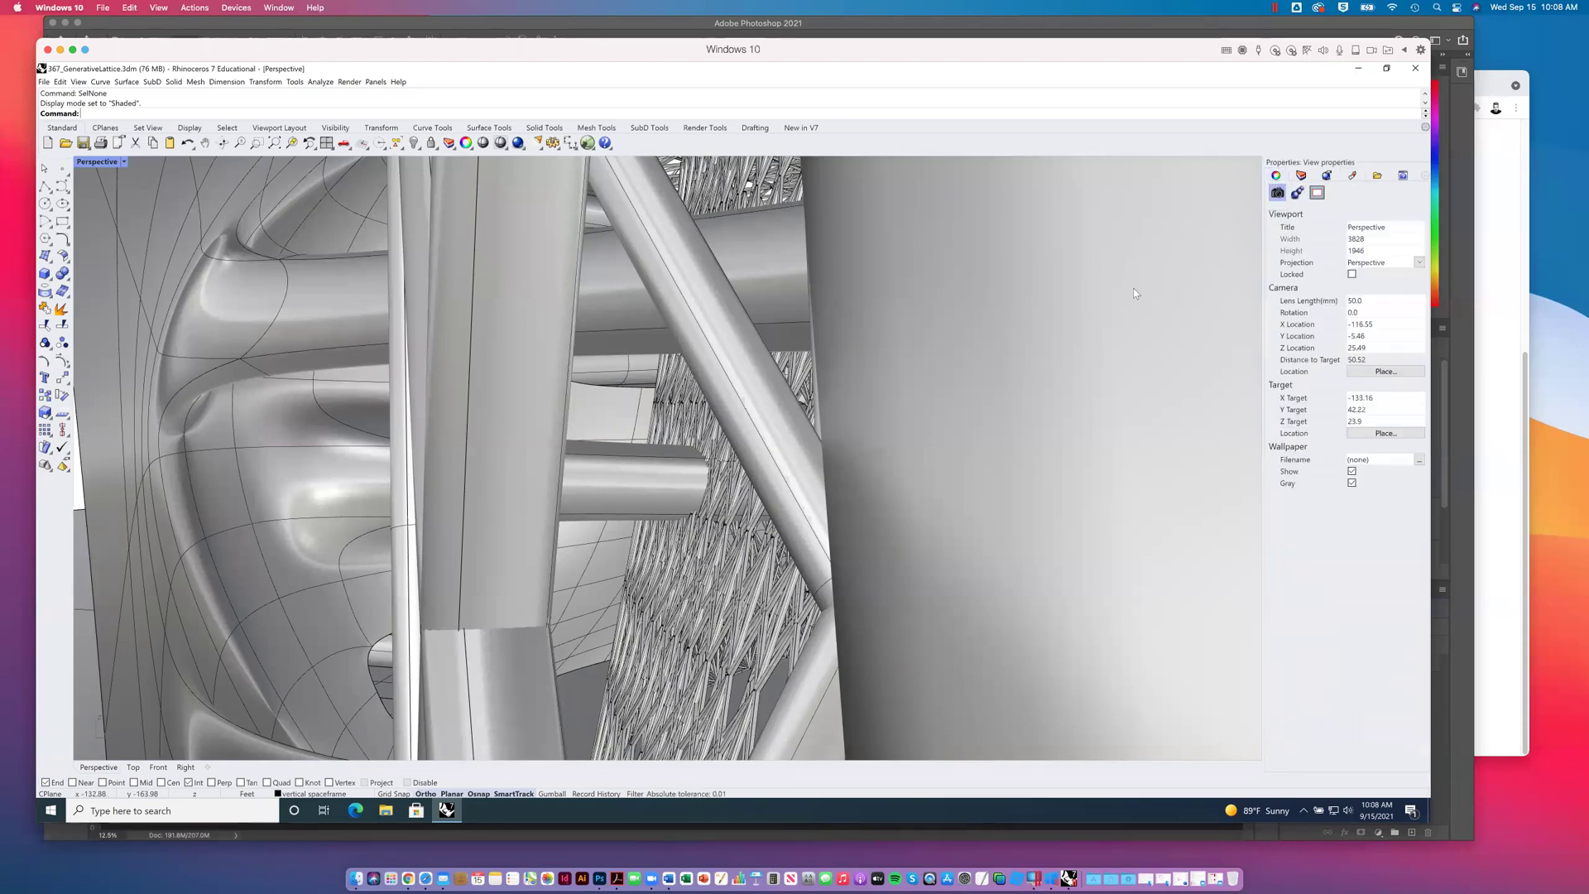
{"action": "left_click", "coordinate": [97, 162]}
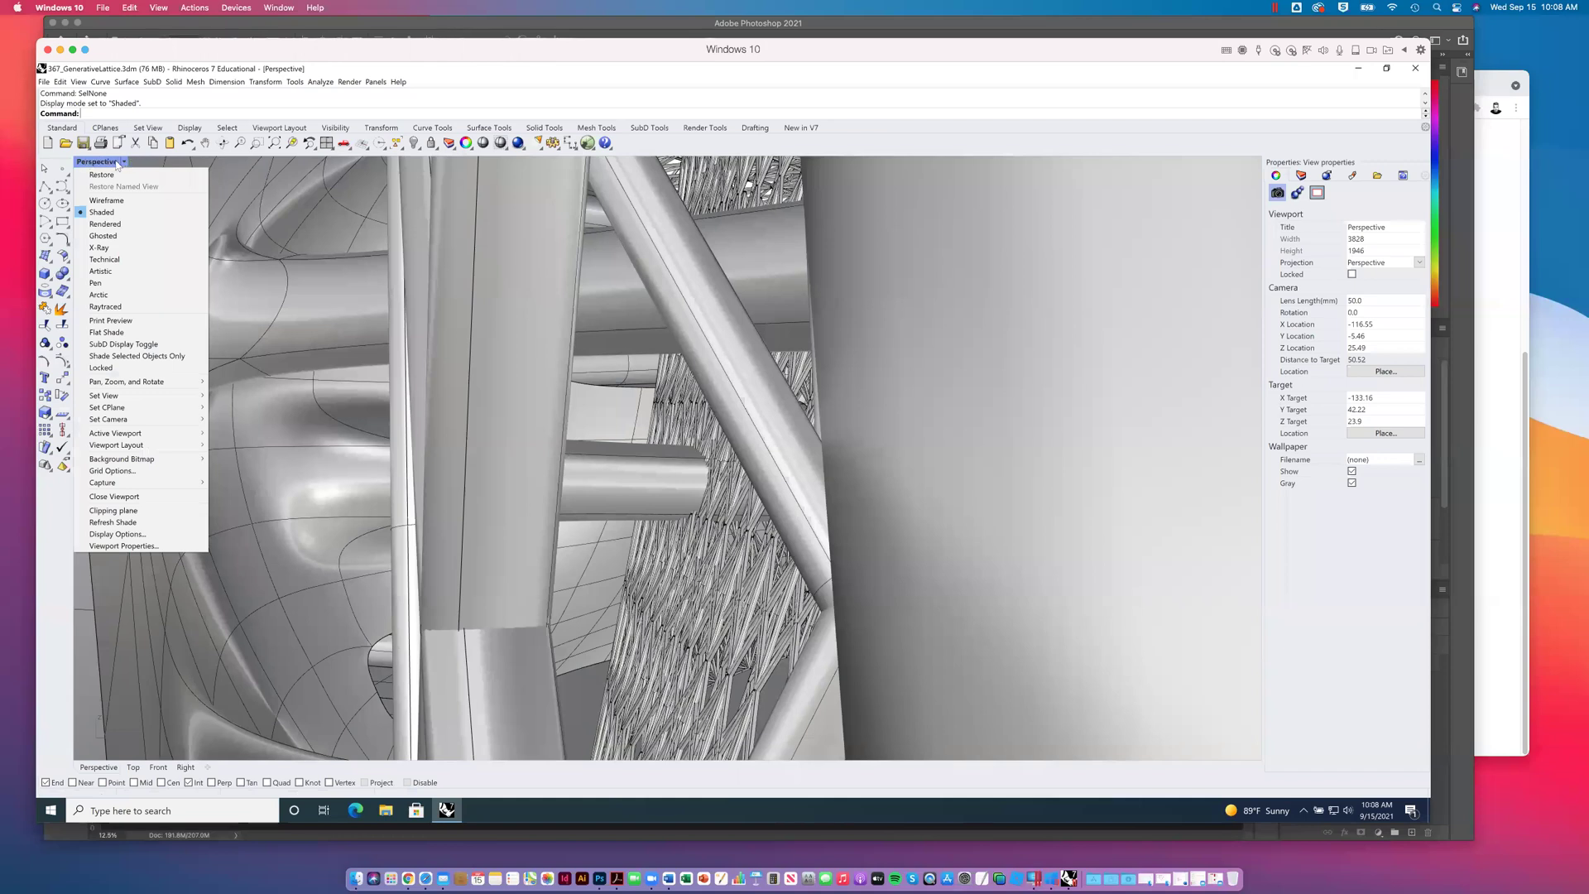
{"action": "left_click", "coordinate": [124, 546]}
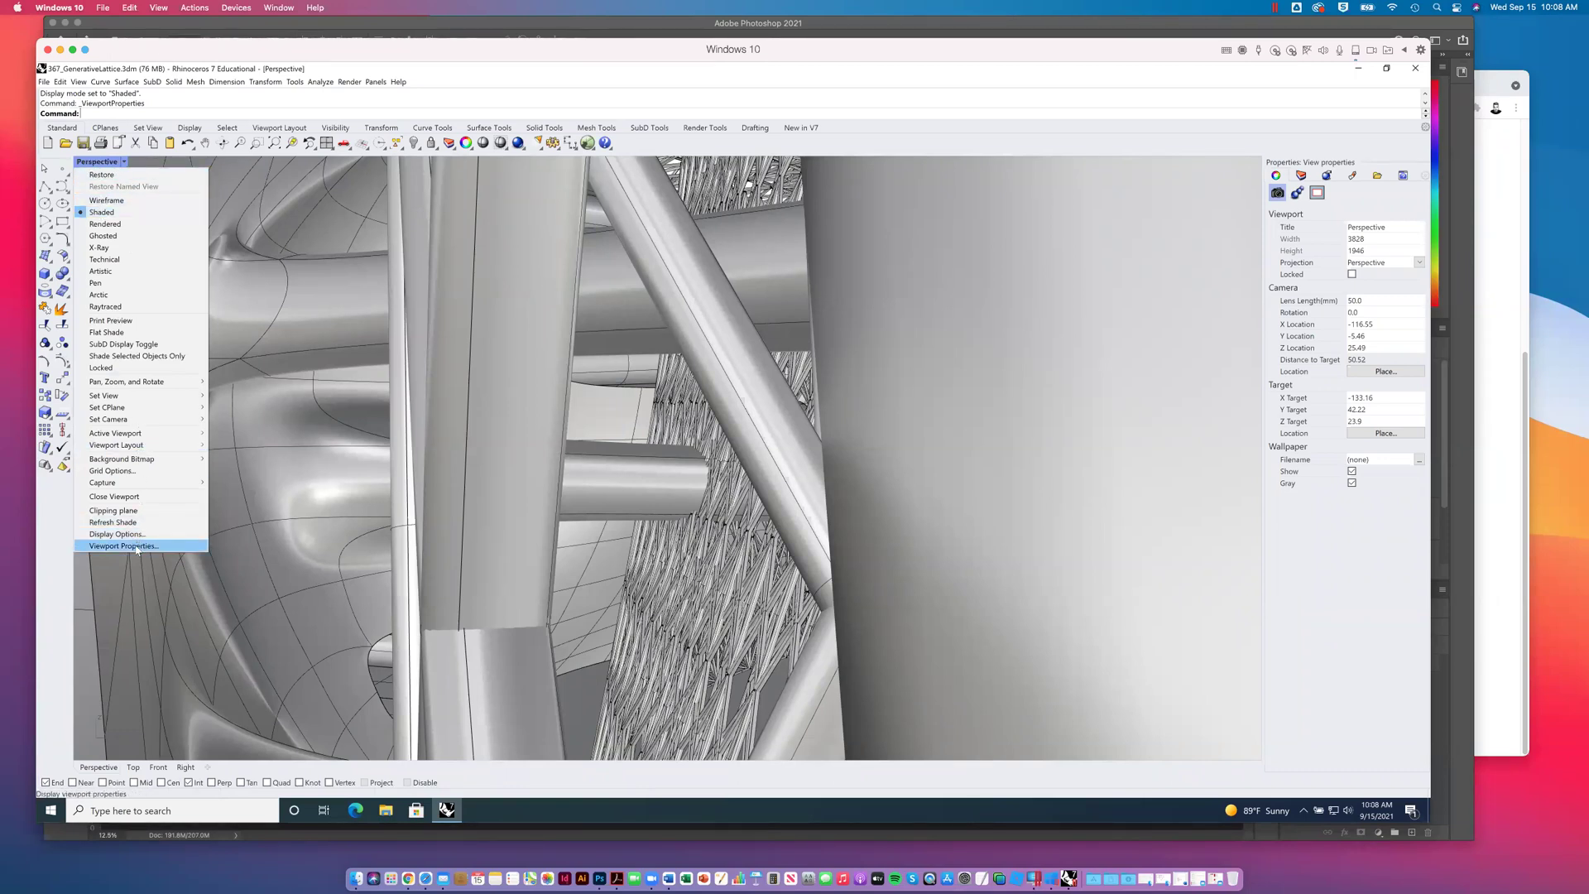
{"action": "left_click", "coordinate": [100, 547]}
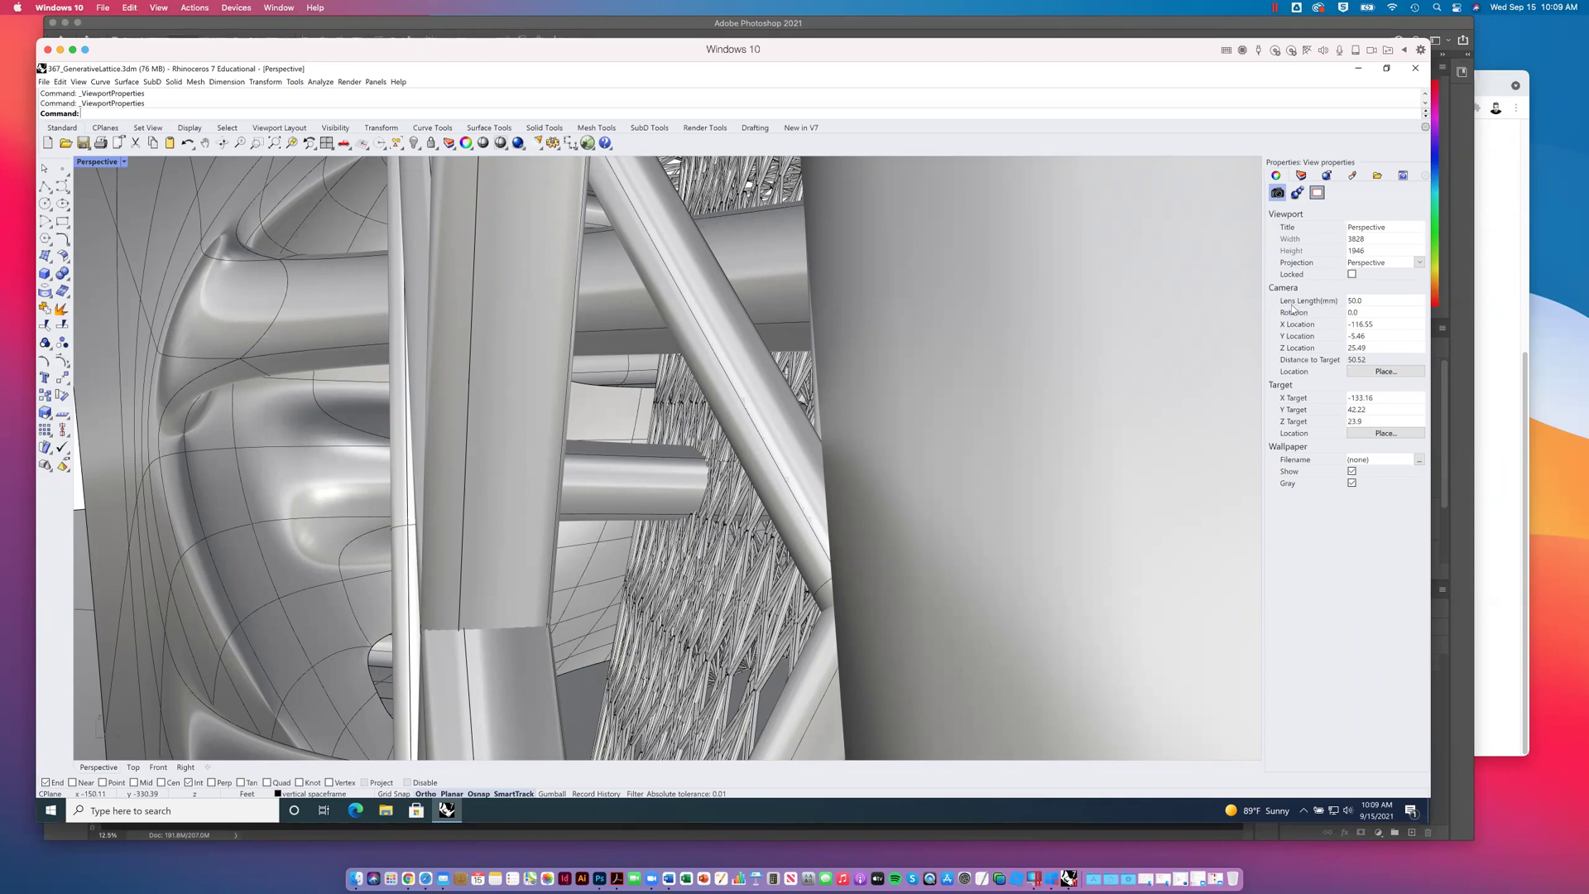
Step: Try camera lens lengths of 35 mm and 28 mm in the Perspective viewport
{"action": "left_click", "coordinate": [1366, 300]}
{"action": "type", "text": "35"}
{"action": "key", "text": "Return"}
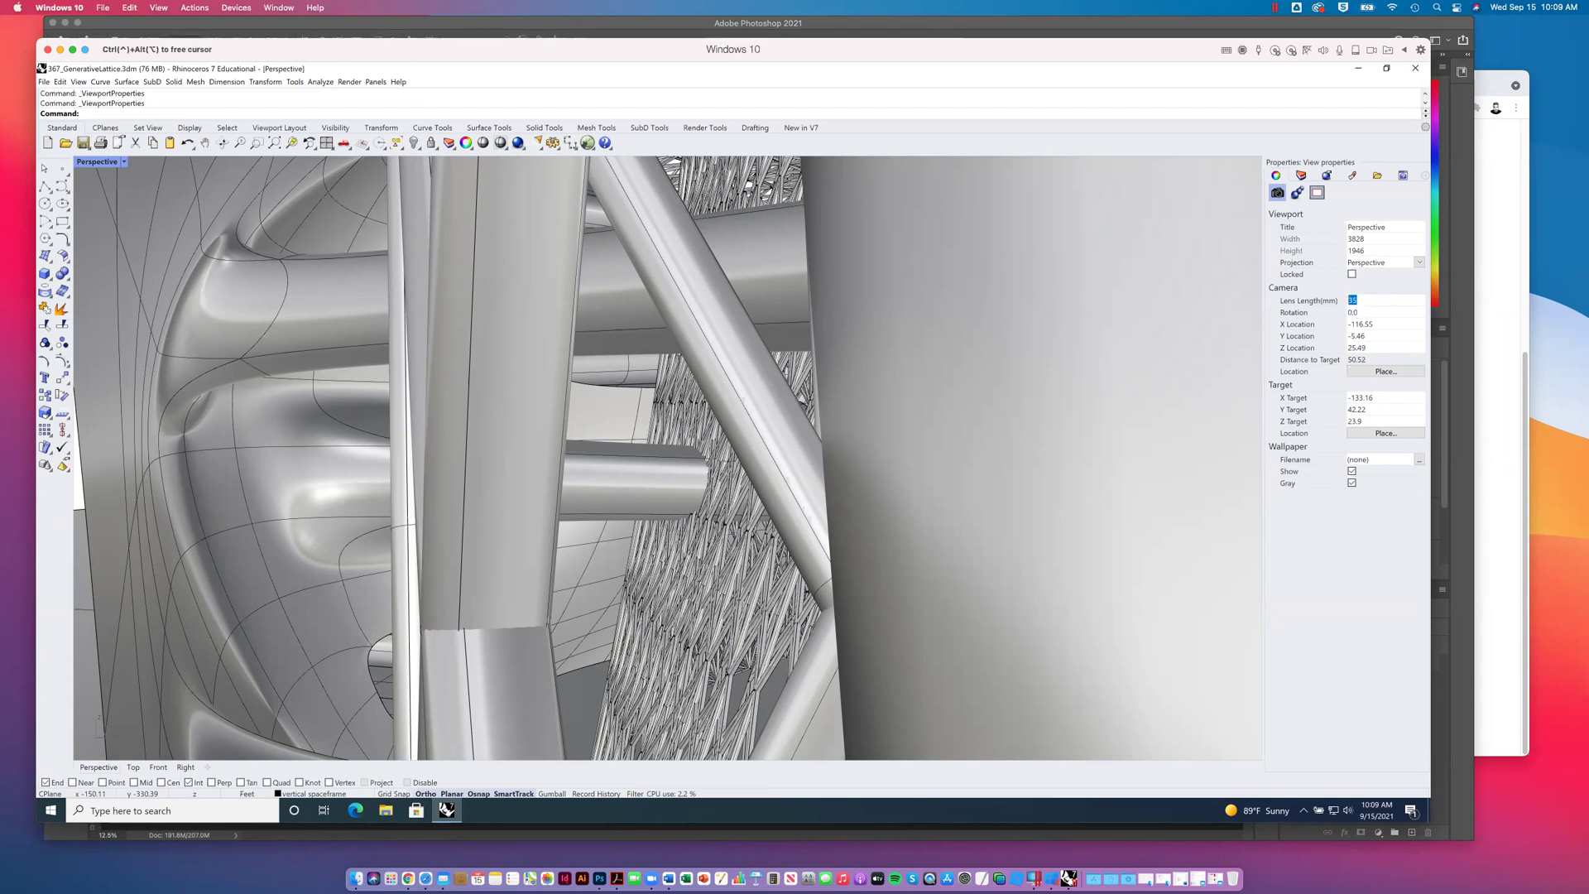
{"action": "left_click", "coordinate": [1335, 303]}
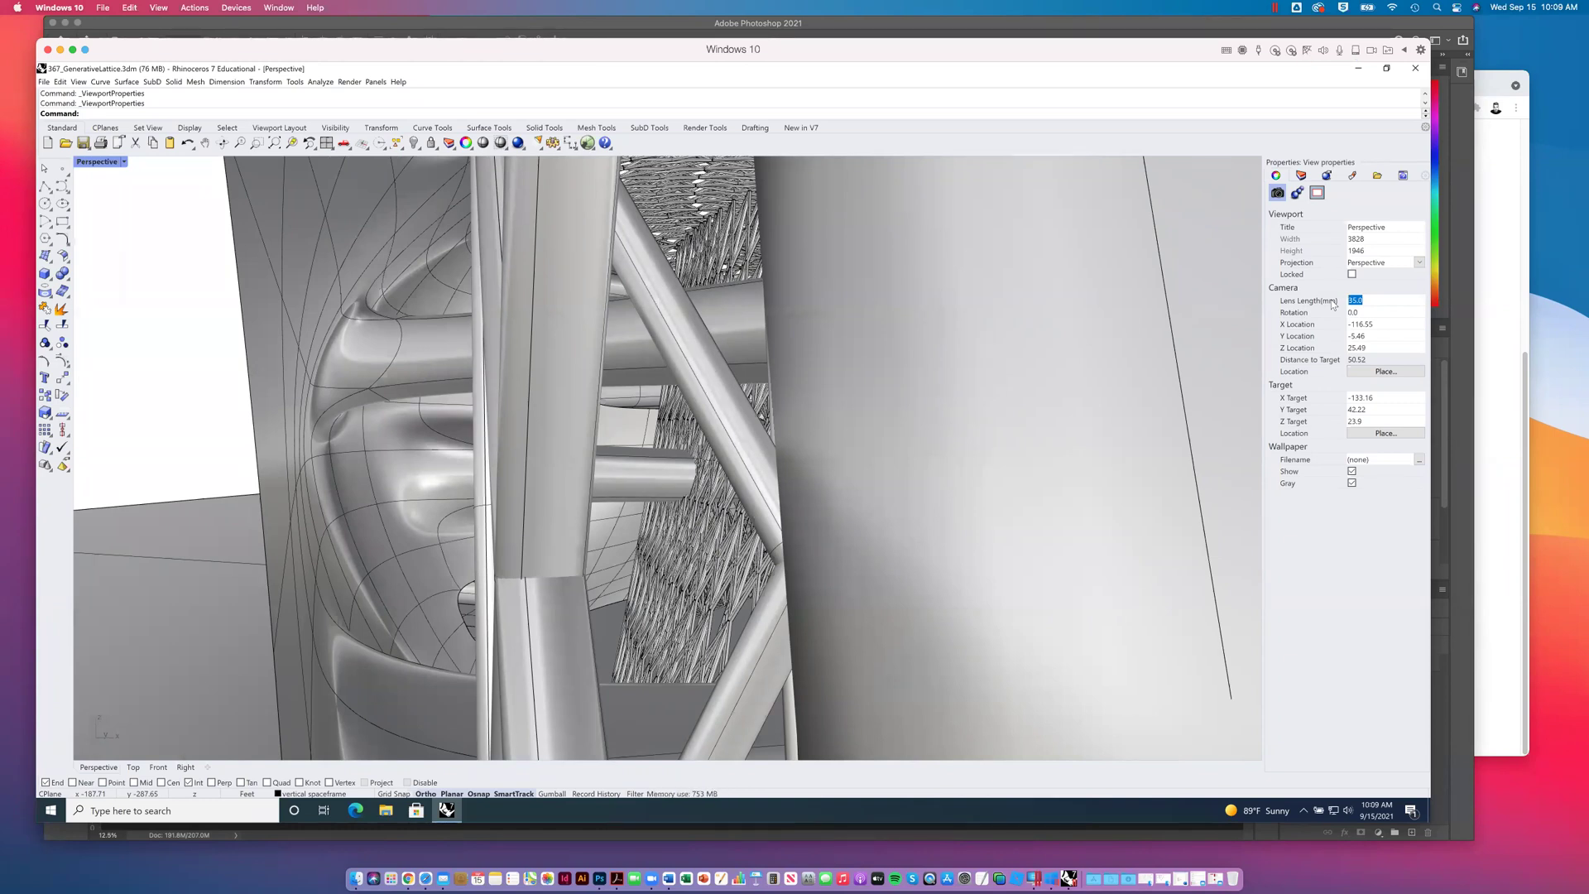
{"action": "type", "text": "28"}
{"action": "key", "text": "Return"}
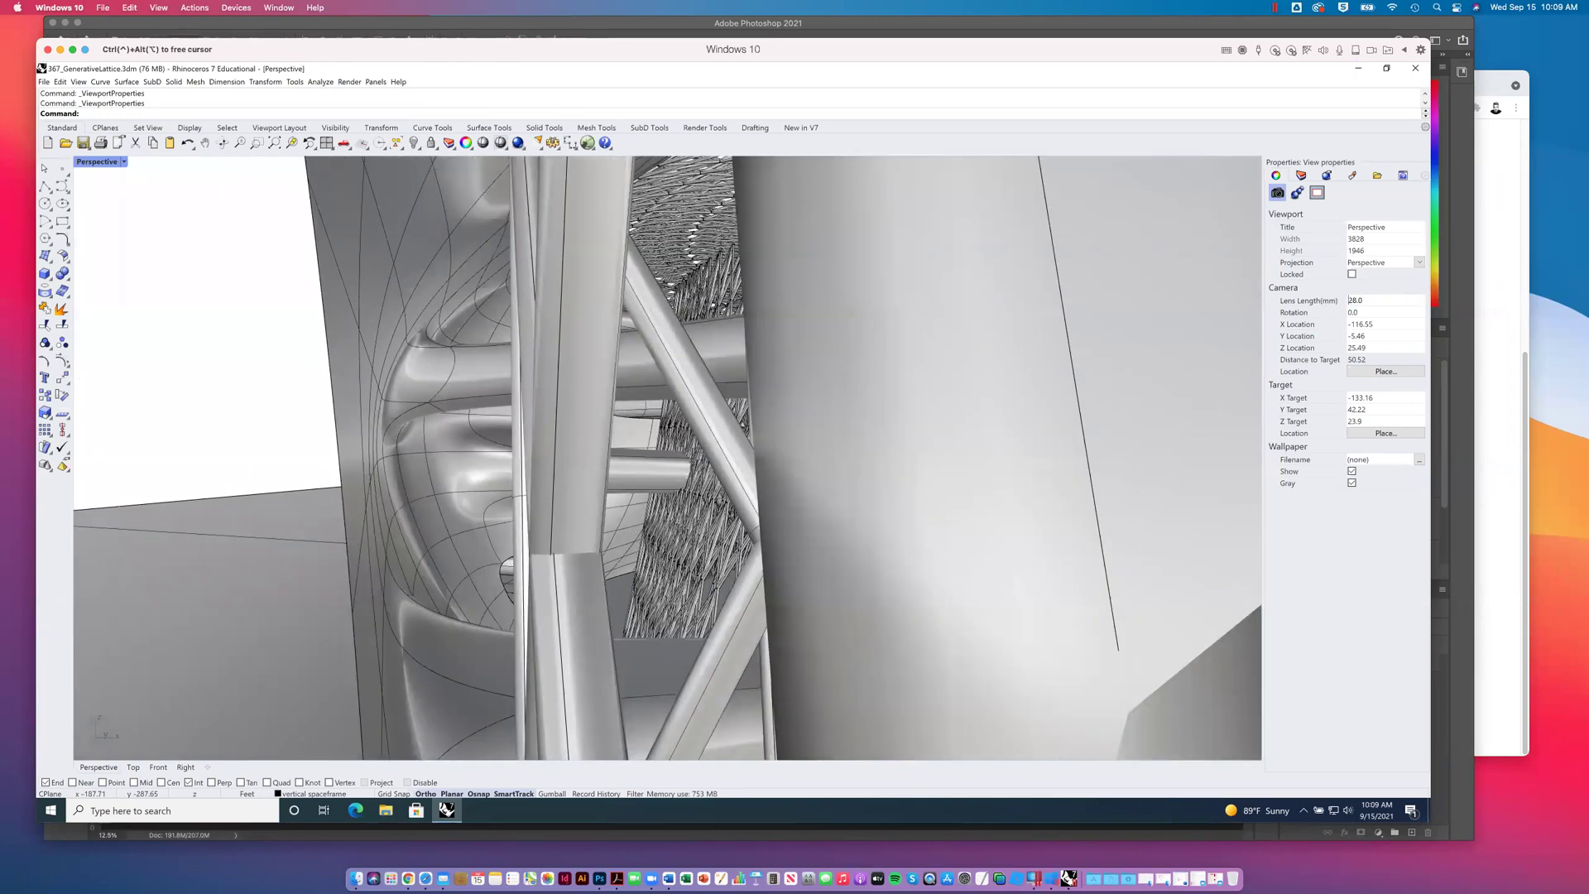
Step: Try wider camera lens lengths of 20 mm and 15 mm, turning the Perspective view toward the spaceframe and beams
{"action": "left_click", "coordinate": [1365, 301]}
{"action": "type", "text": "20"}
{"action": "key", "text": "Return"}
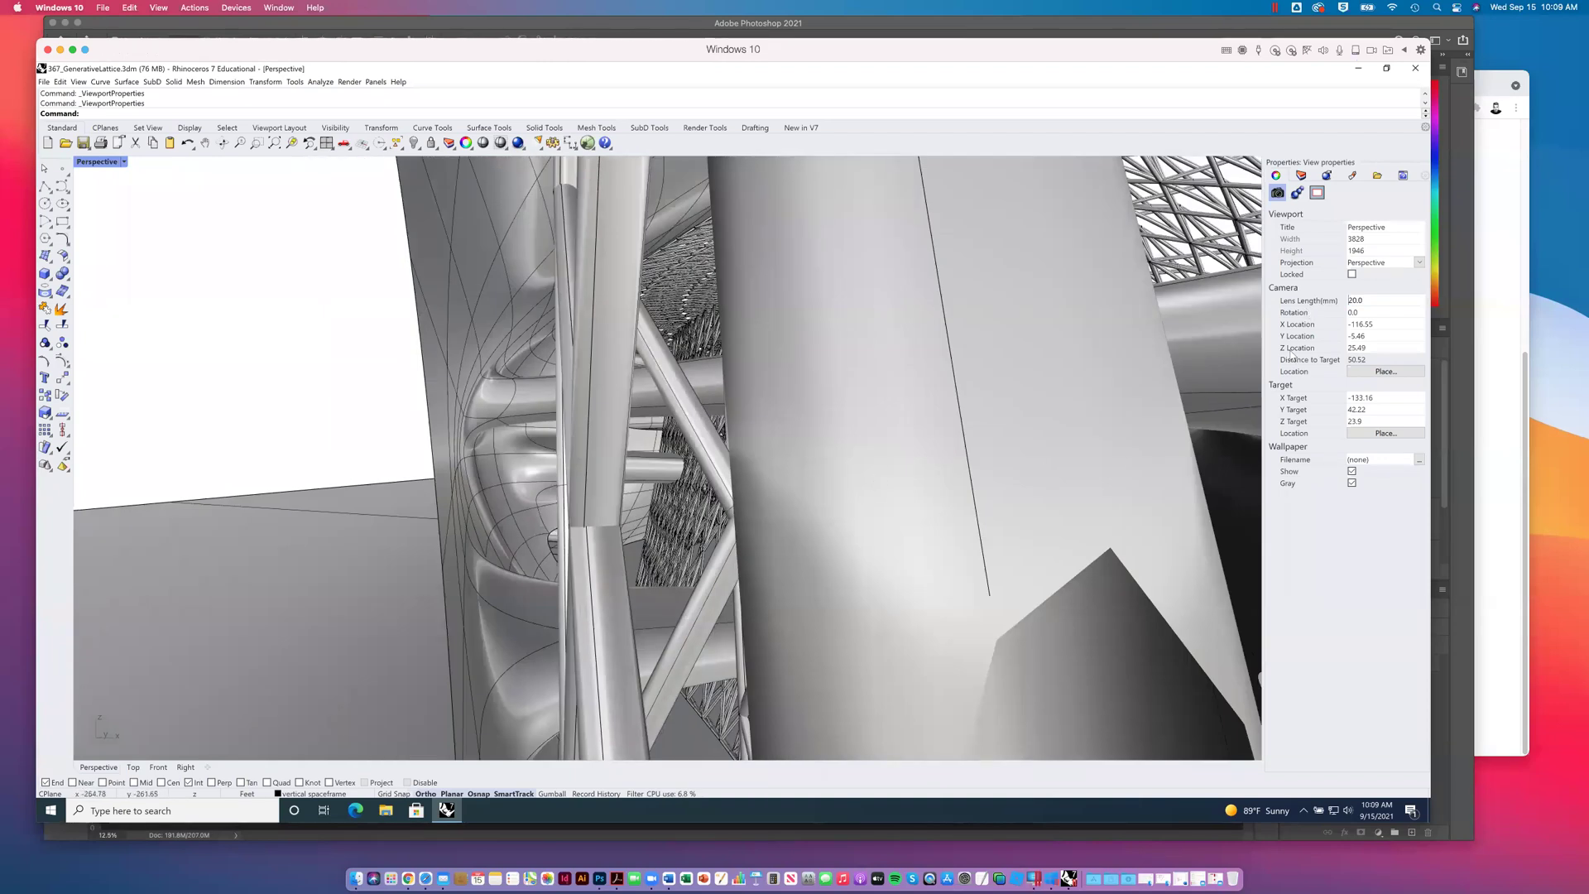
{"action": "left_click", "coordinate": [1358, 300]}
{"action": "type", "text": "15"}
{"action": "key", "text": "Return"}
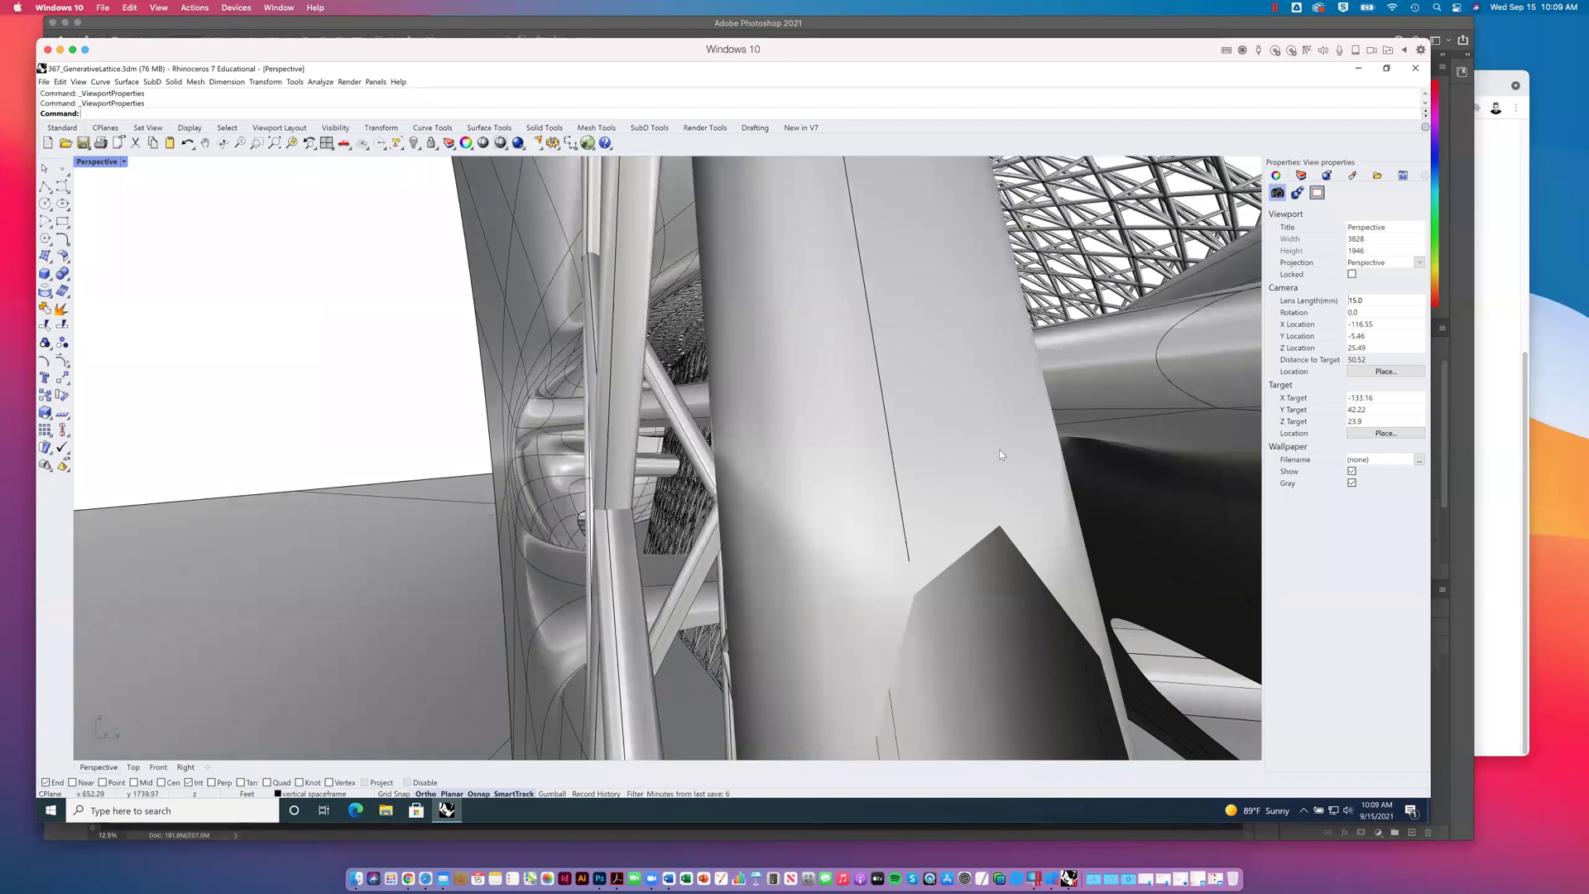
{"action": "left_click_drag", "start_coordinate": [999, 449], "coordinate": [941, 448]}
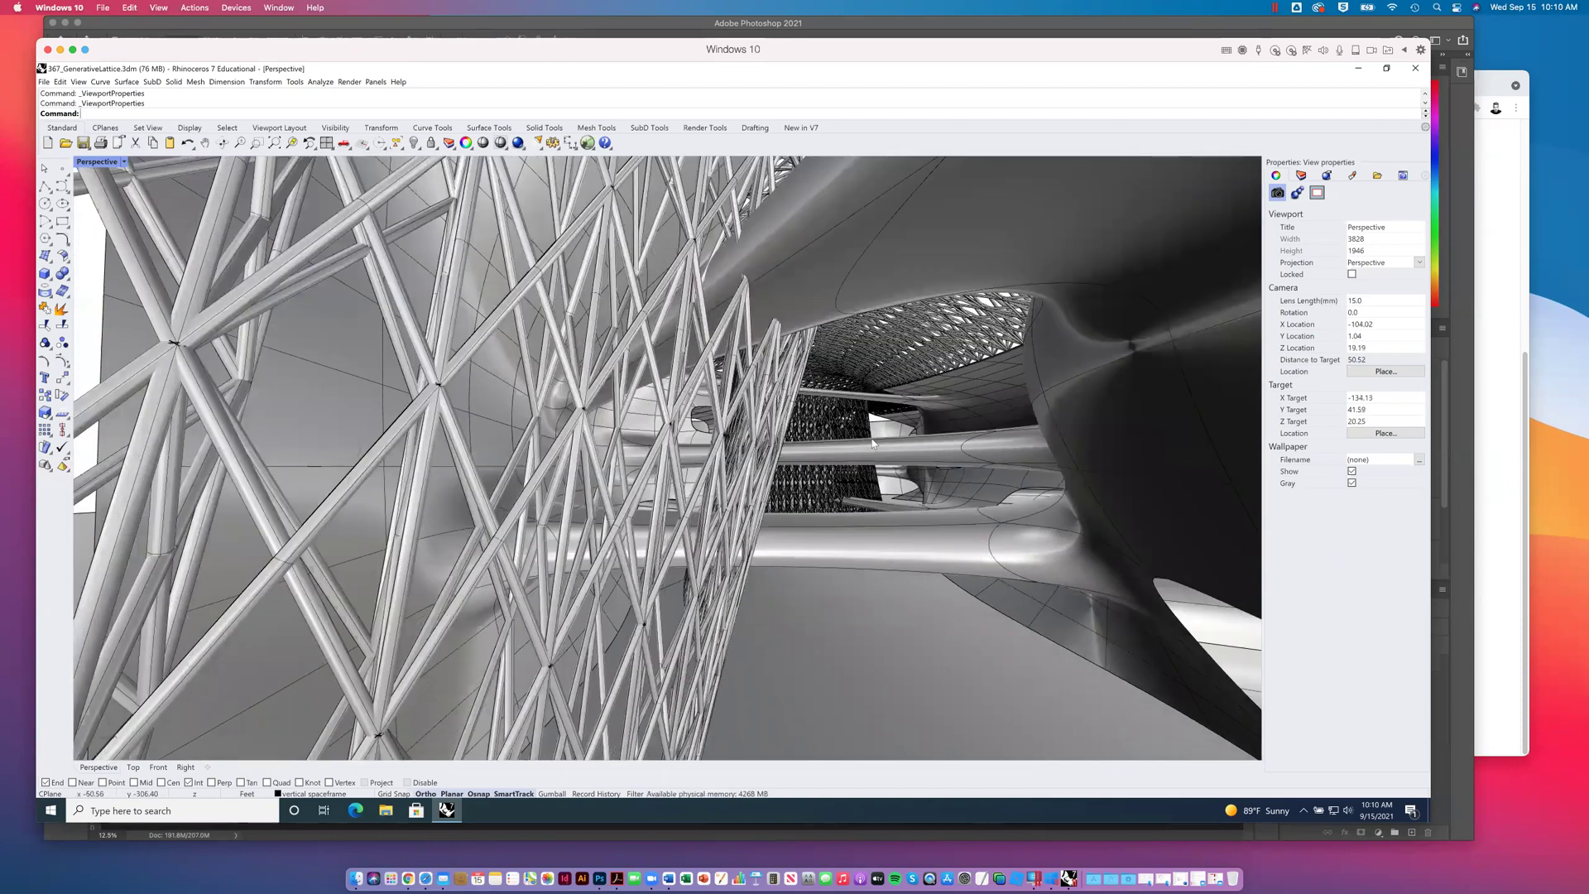
Step: Try a 50 mm lens length for the Perspective camera at the new interior position
{"action": "double_click", "coordinate": [1357, 300]}
{"action": "left_click", "coordinate": [1347, 301]}
{"action": "double_click", "coordinate": [1347, 300]}
{"action": "type", "text": "50"}
{"action": "key", "text": "Return"}
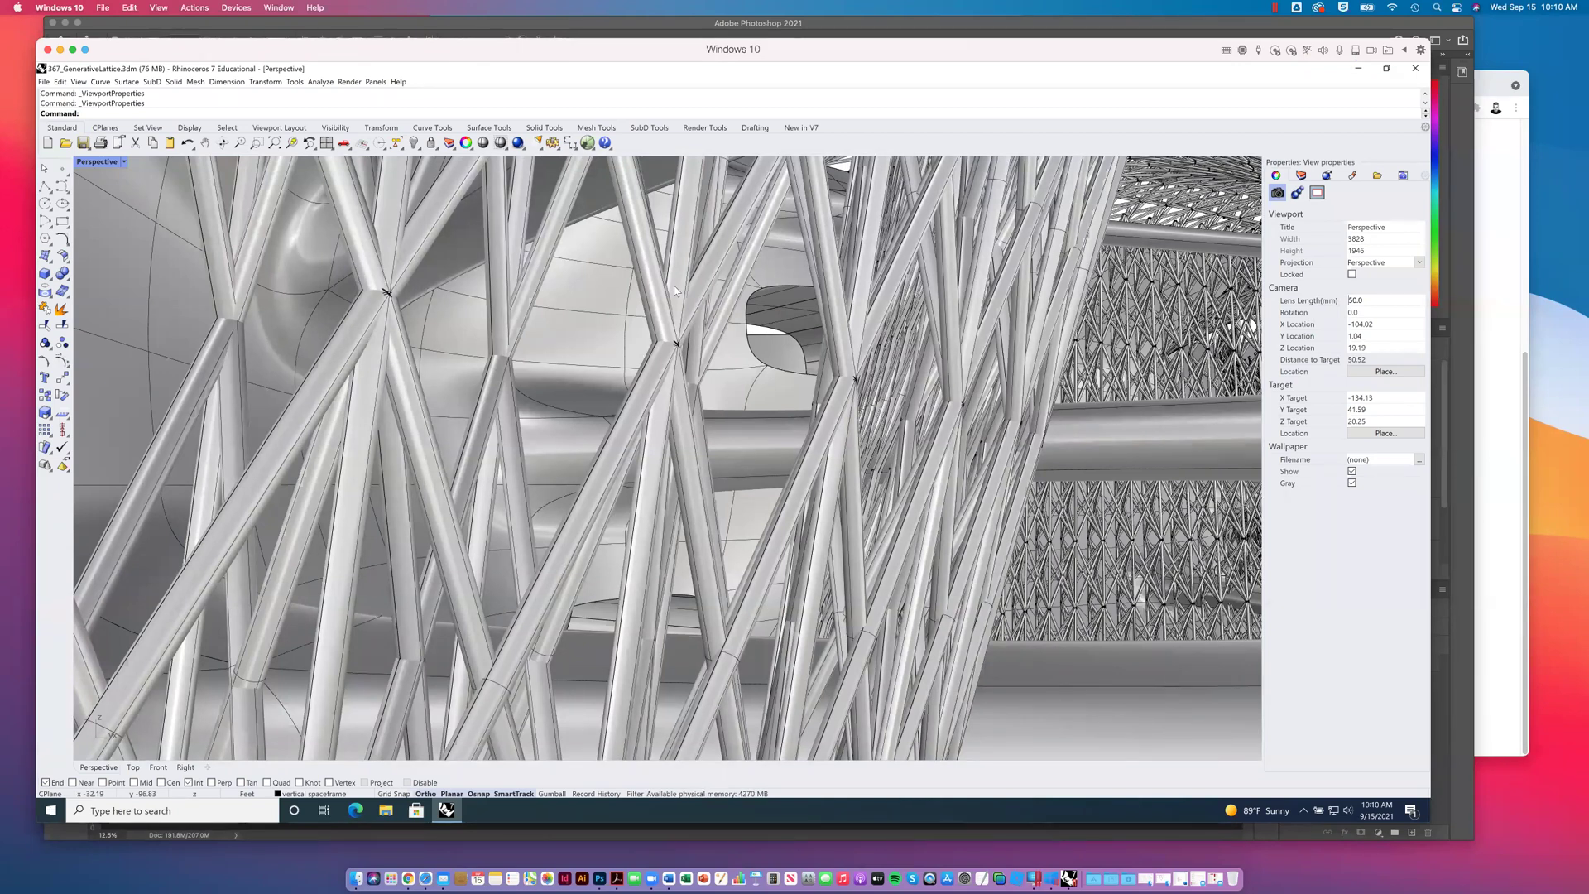
Step: Set the Perspective camera's lens length to 20 mm and reframe the interior around the spaceframe and the large crossing beam
{"action": "double_click", "coordinate": [1353, 299]}
{"action": "type", "text": "20"}
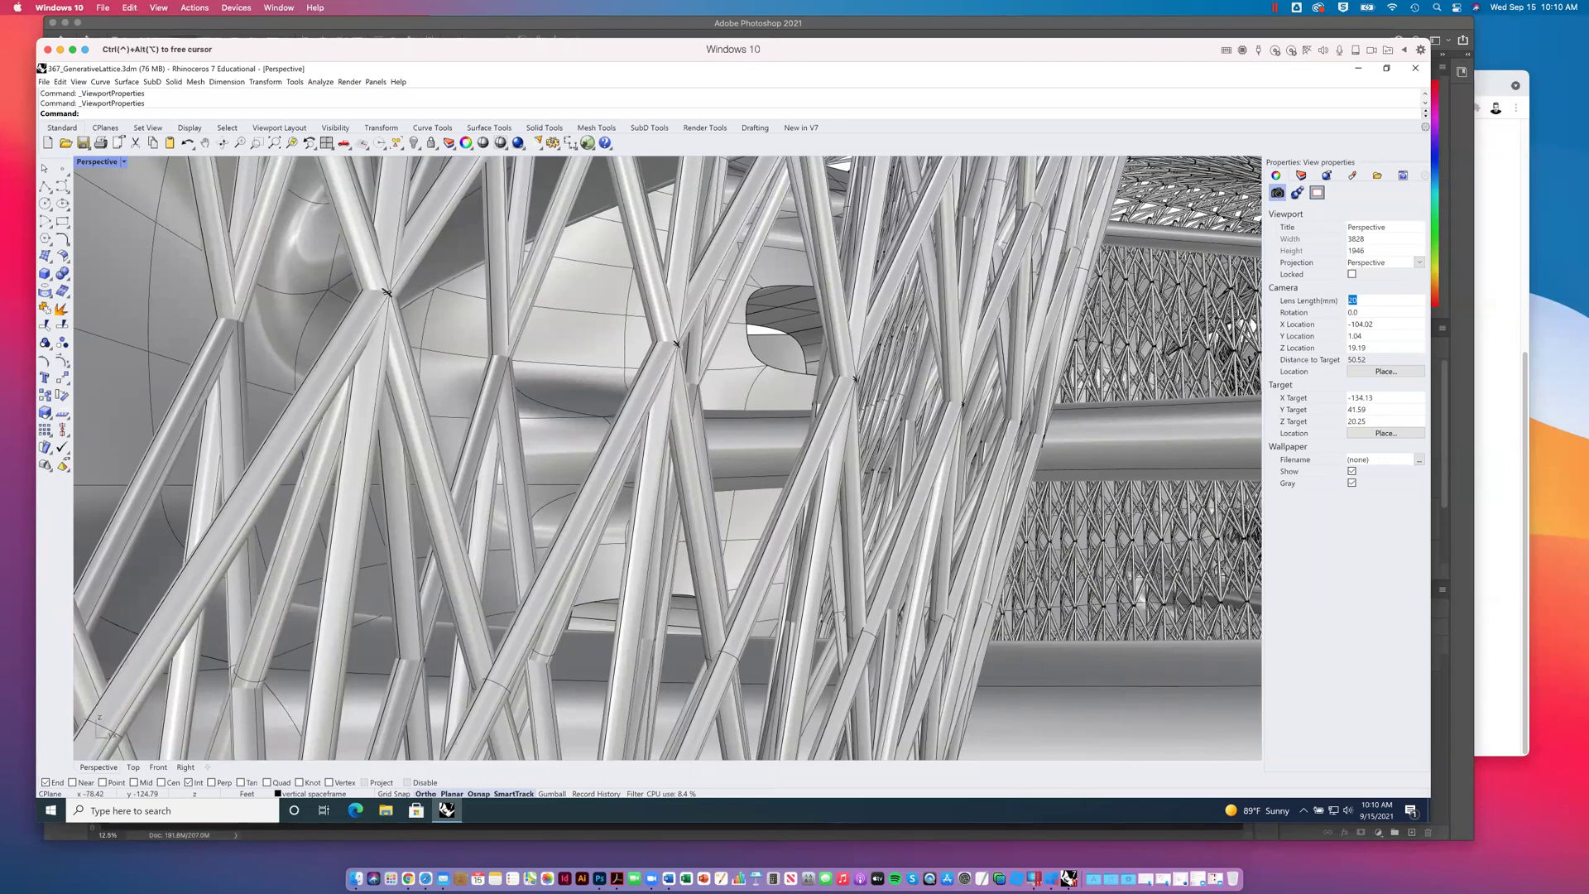
{"action": "key", "text": "Return"}
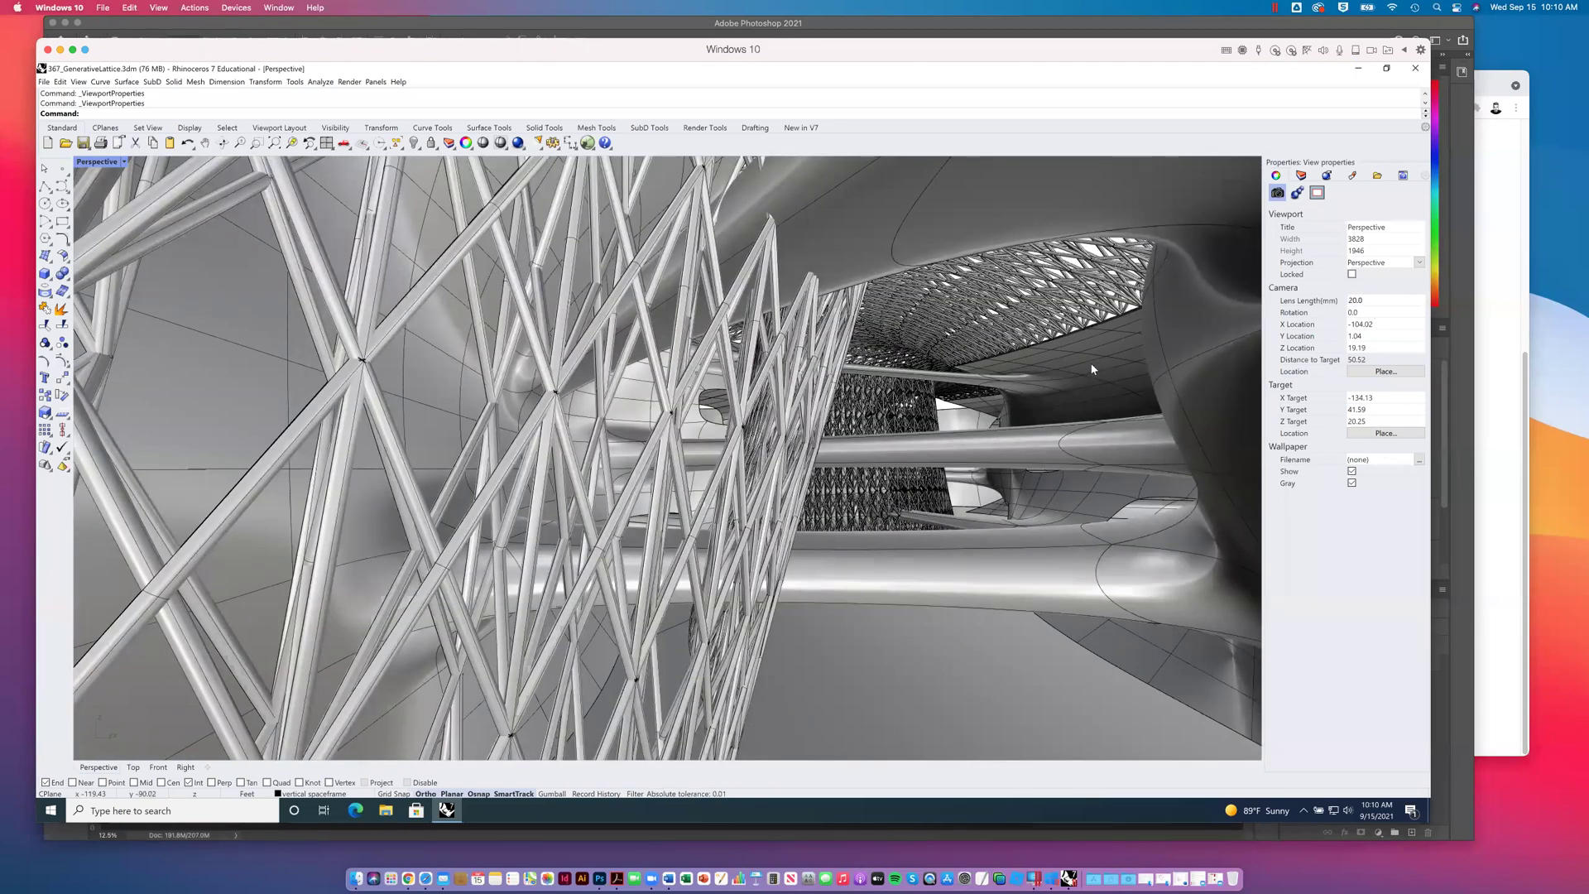
{"action": "left_click_drag", "start_coordinate": [788, 532], "coordinate": [875, 513]}
{"action": "left_click_drag", "start_coordinate": [838, 309], "coordinate": [447, 243]}
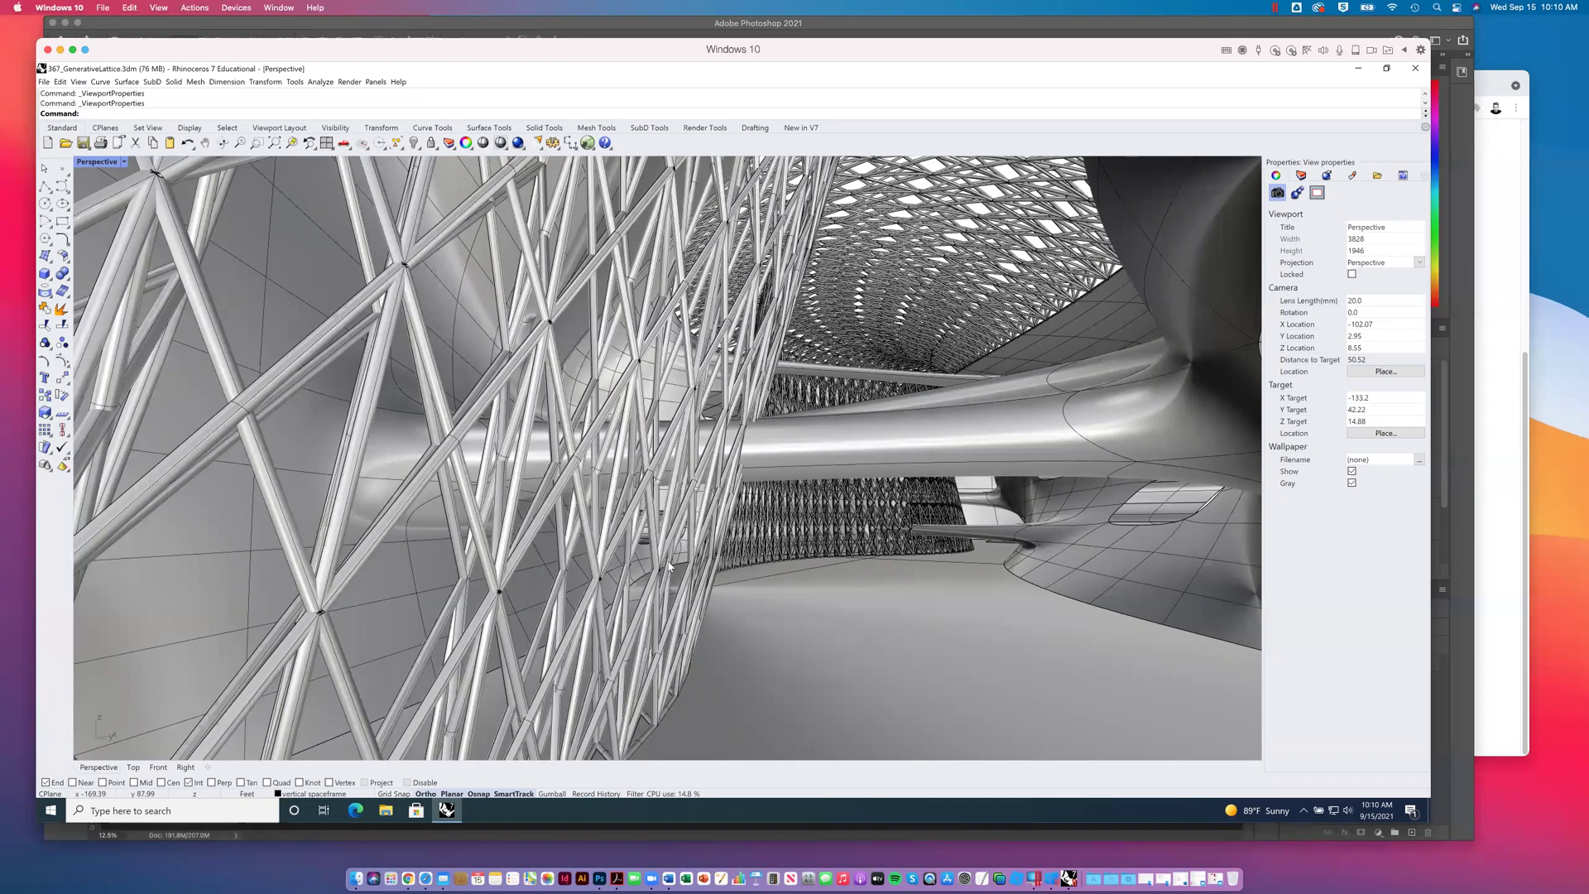
{"action": "left_click_drag", "start_coordinate": [667, 566], "coordinate": [724, 376]}
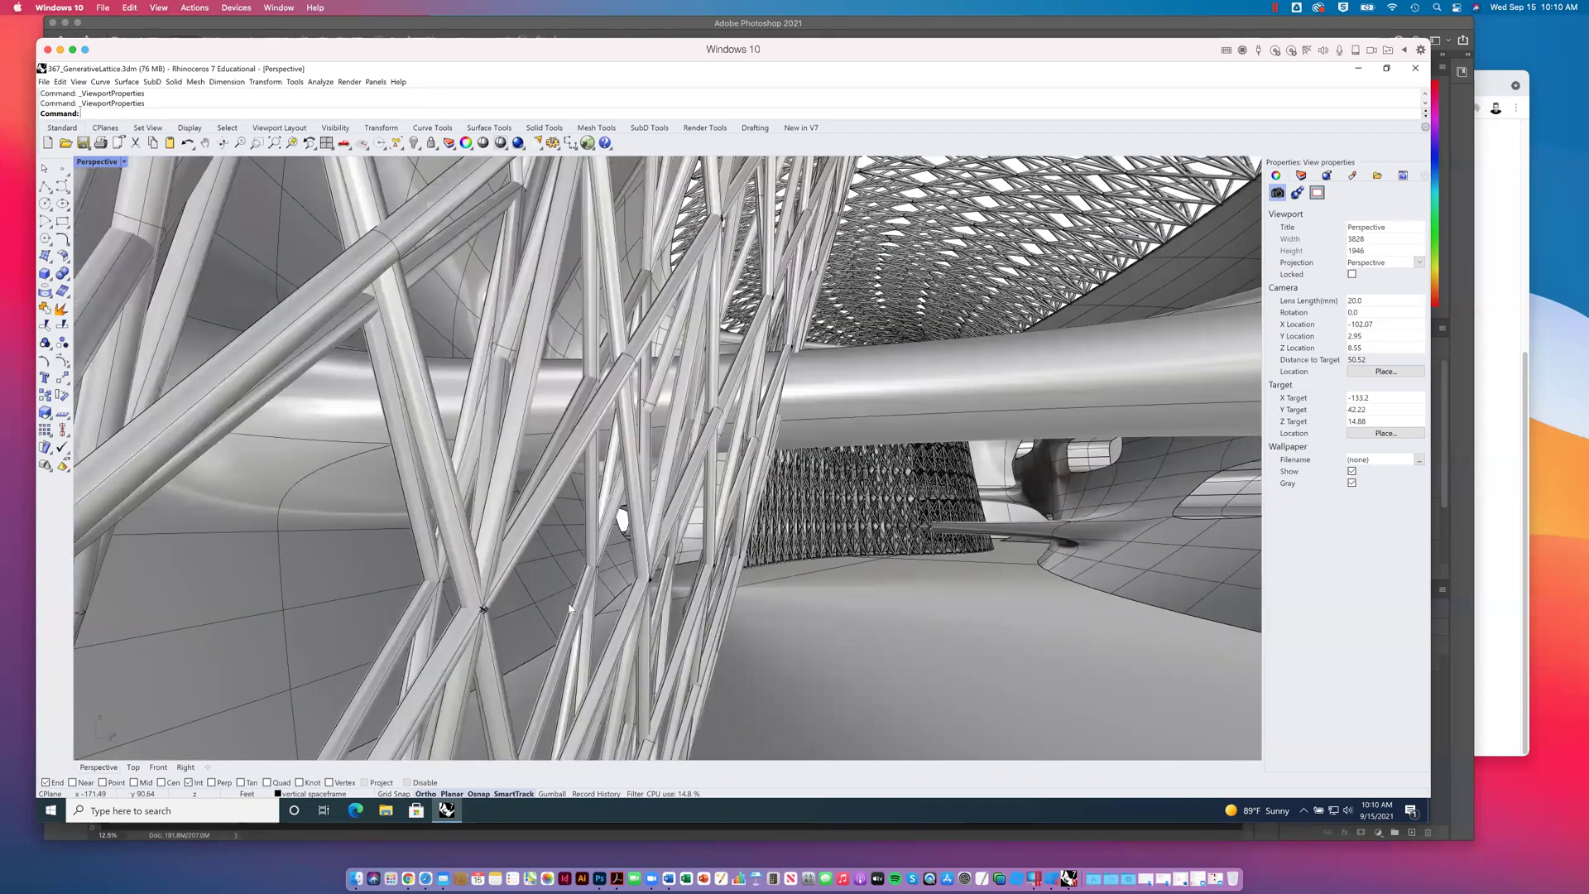
{"action": "scroll", "coordinate": [612, 600], "scroll_direction": "up", "scroll_amount": 5}
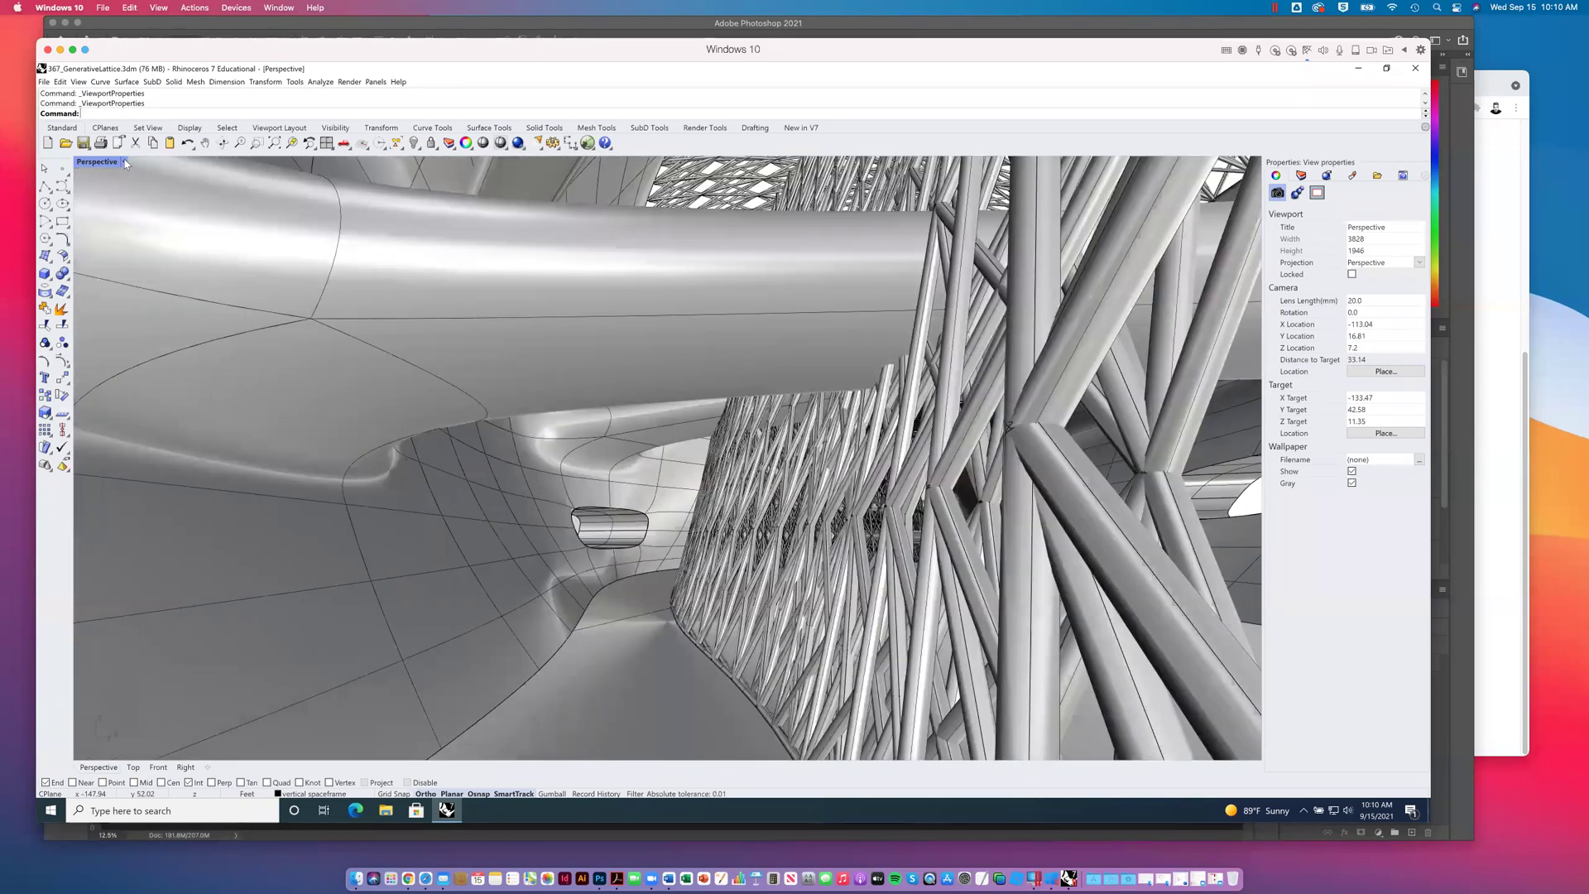
Step: Examine the curving spaceframe wall and the large tubular beam passing through it from several interior viewpoints
{"action": "left_click", "coordinate": [125, 163]}
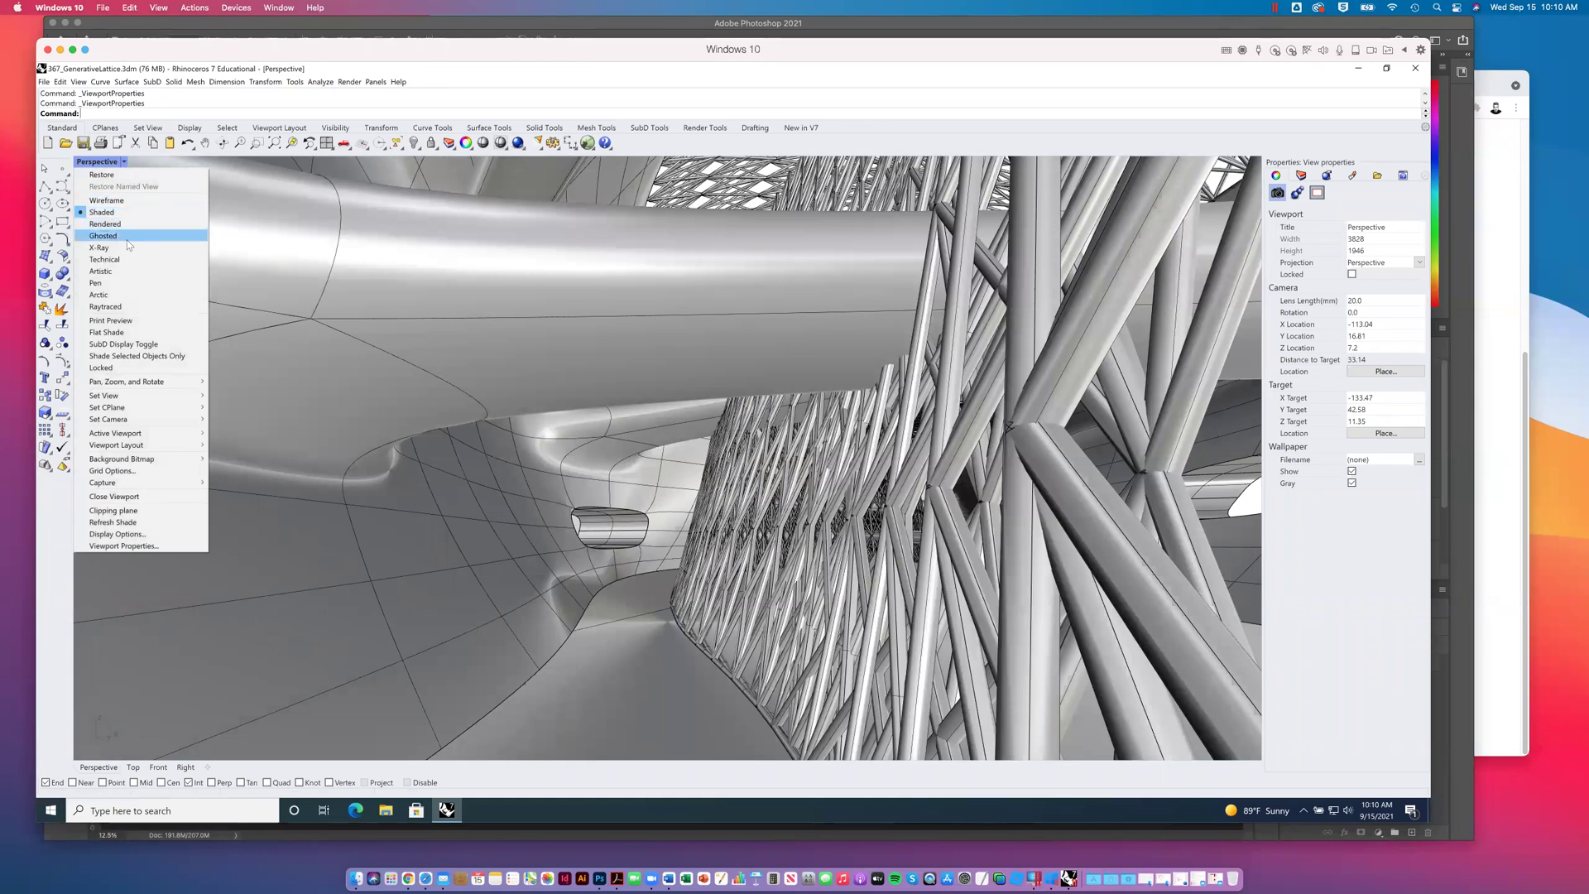
{"action": "left_click", "coordinate": [98, 162]}
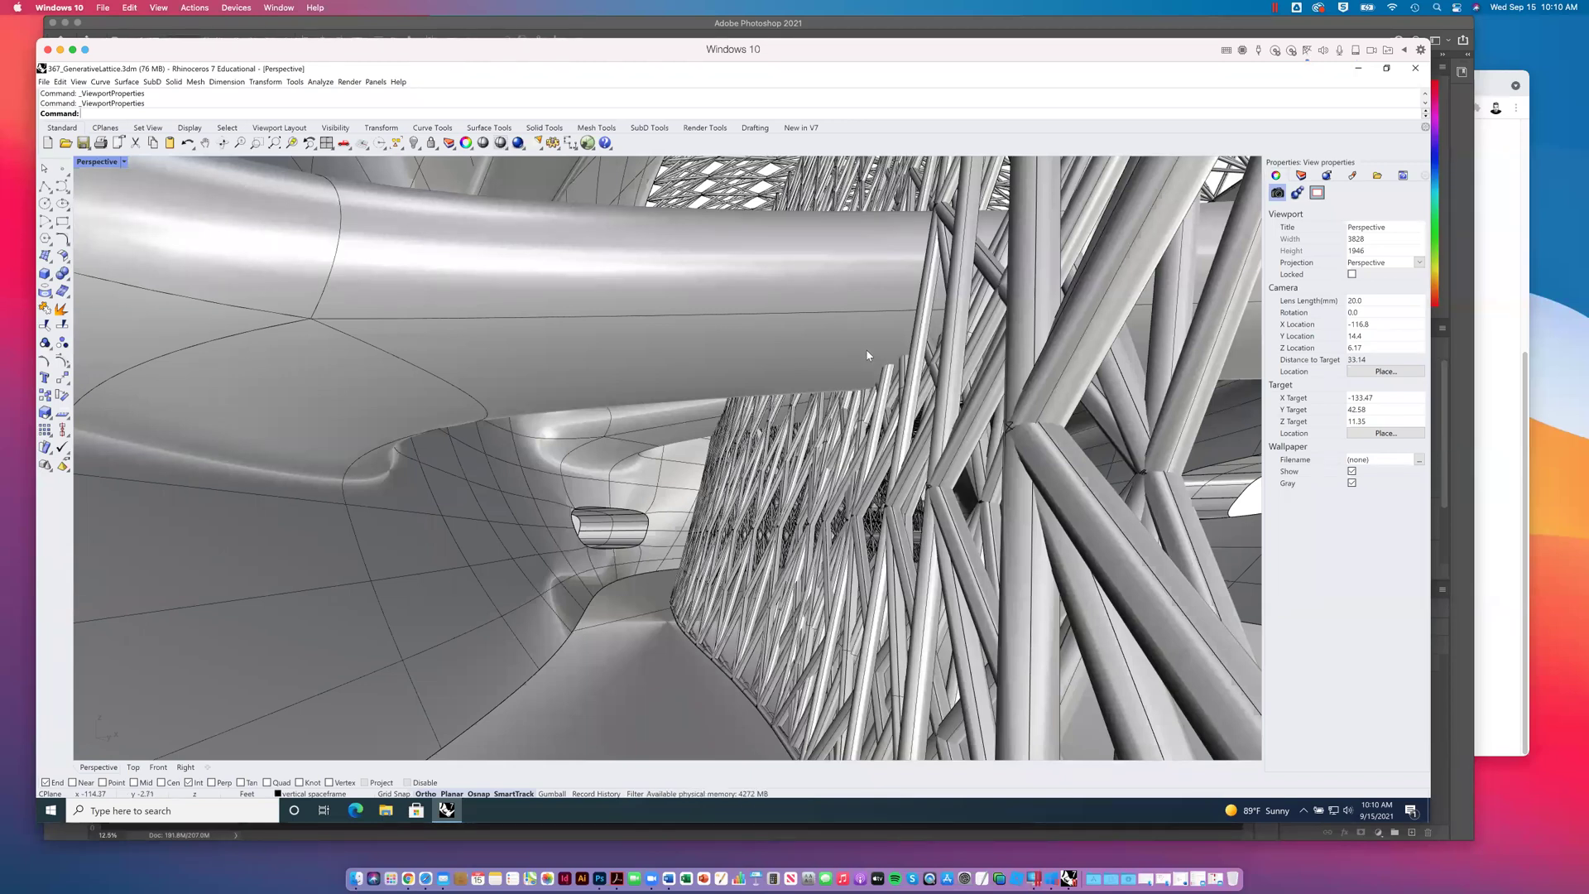
{"action": "key", "text": "Right"}
{"action": "key", "text": "Right"}
{"action": "key", "text": "Right"}
{"action": "key", "text": "Right"}
{"action": "key", "text": "Right"}
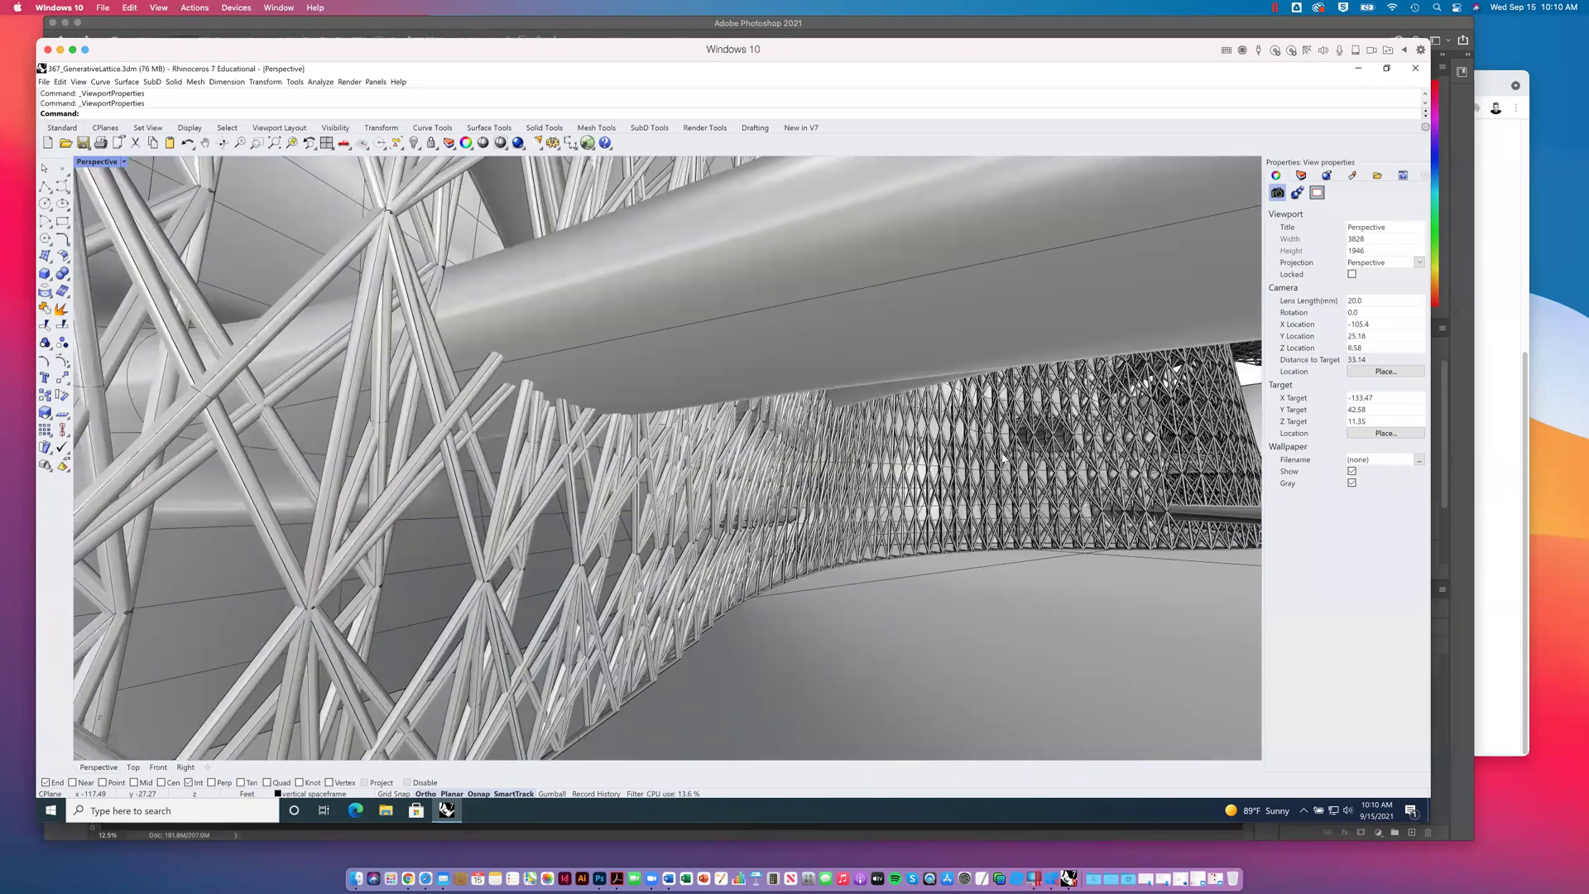
{"action": "scroll", "coordinate": [1003, 458], "scroll_direction": "down", "scroll_amount": 2}
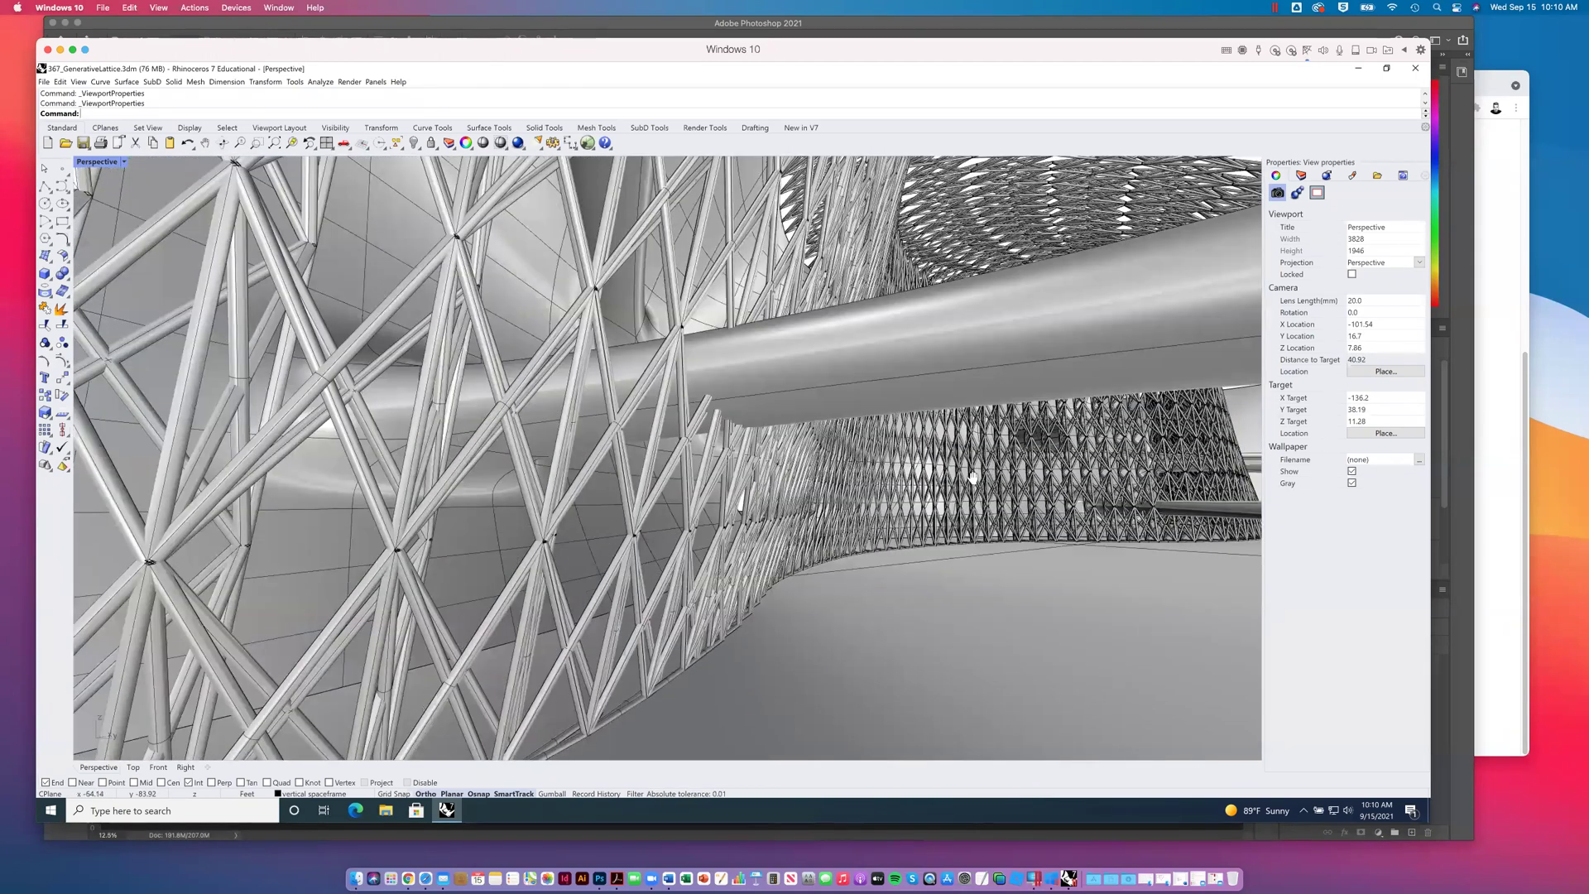
{"action": "scroll", "coordinate": [962, 472], "scroll_direction": "down", "scroll_amount": 1}
{"action": "left_click_drag", "start_coordinate": [963, 472], "coordinate": [672, 505]}
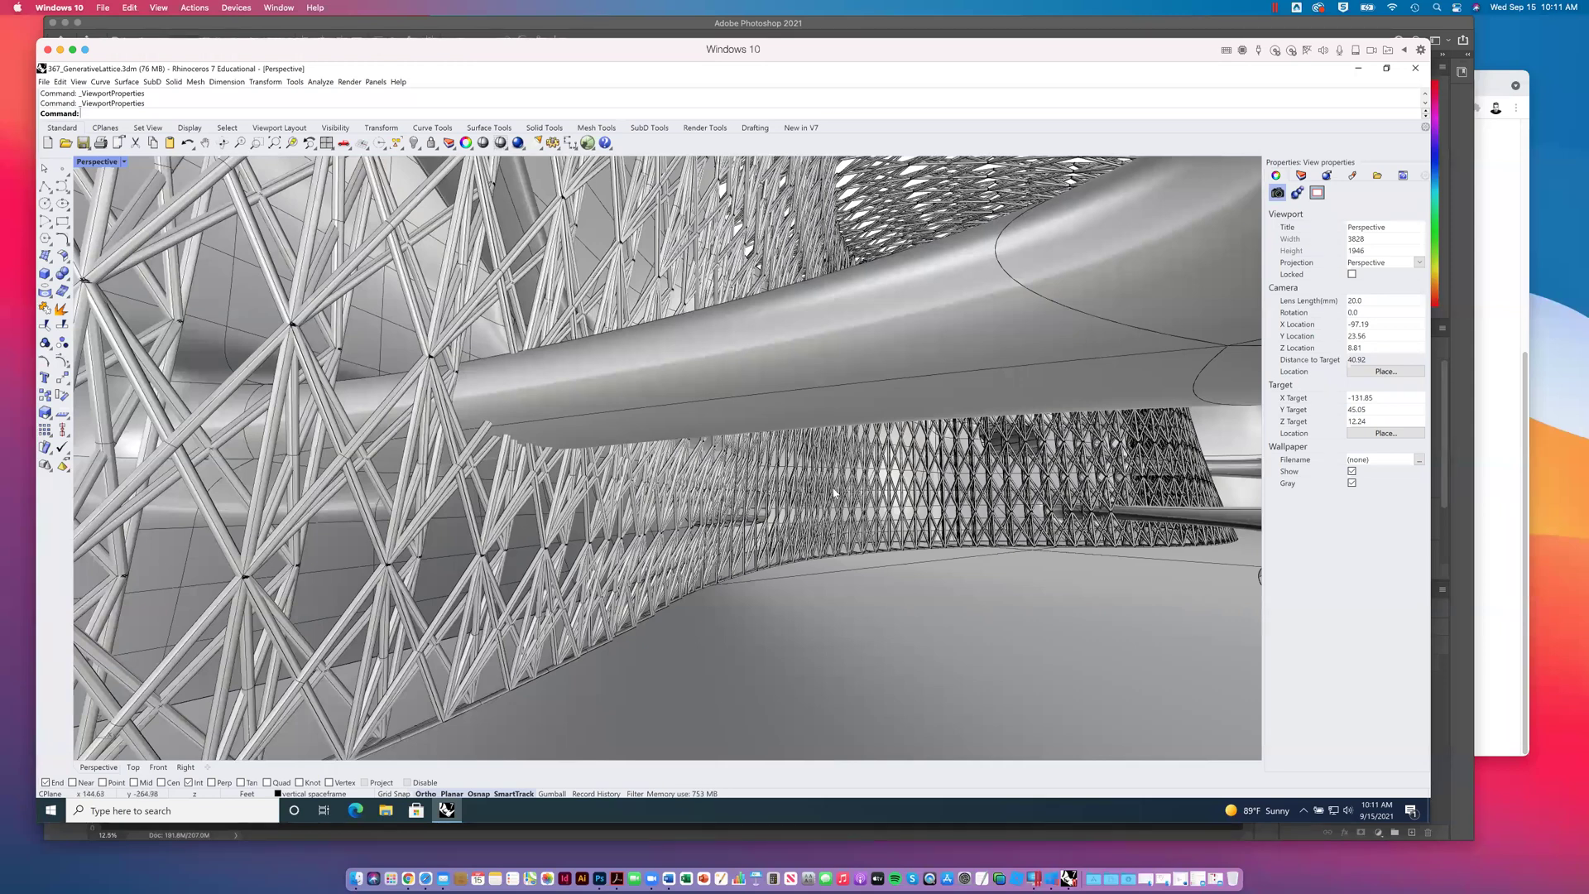
{"action": "key", "text": "Down"}
{"action": "key", "text": "Left"}
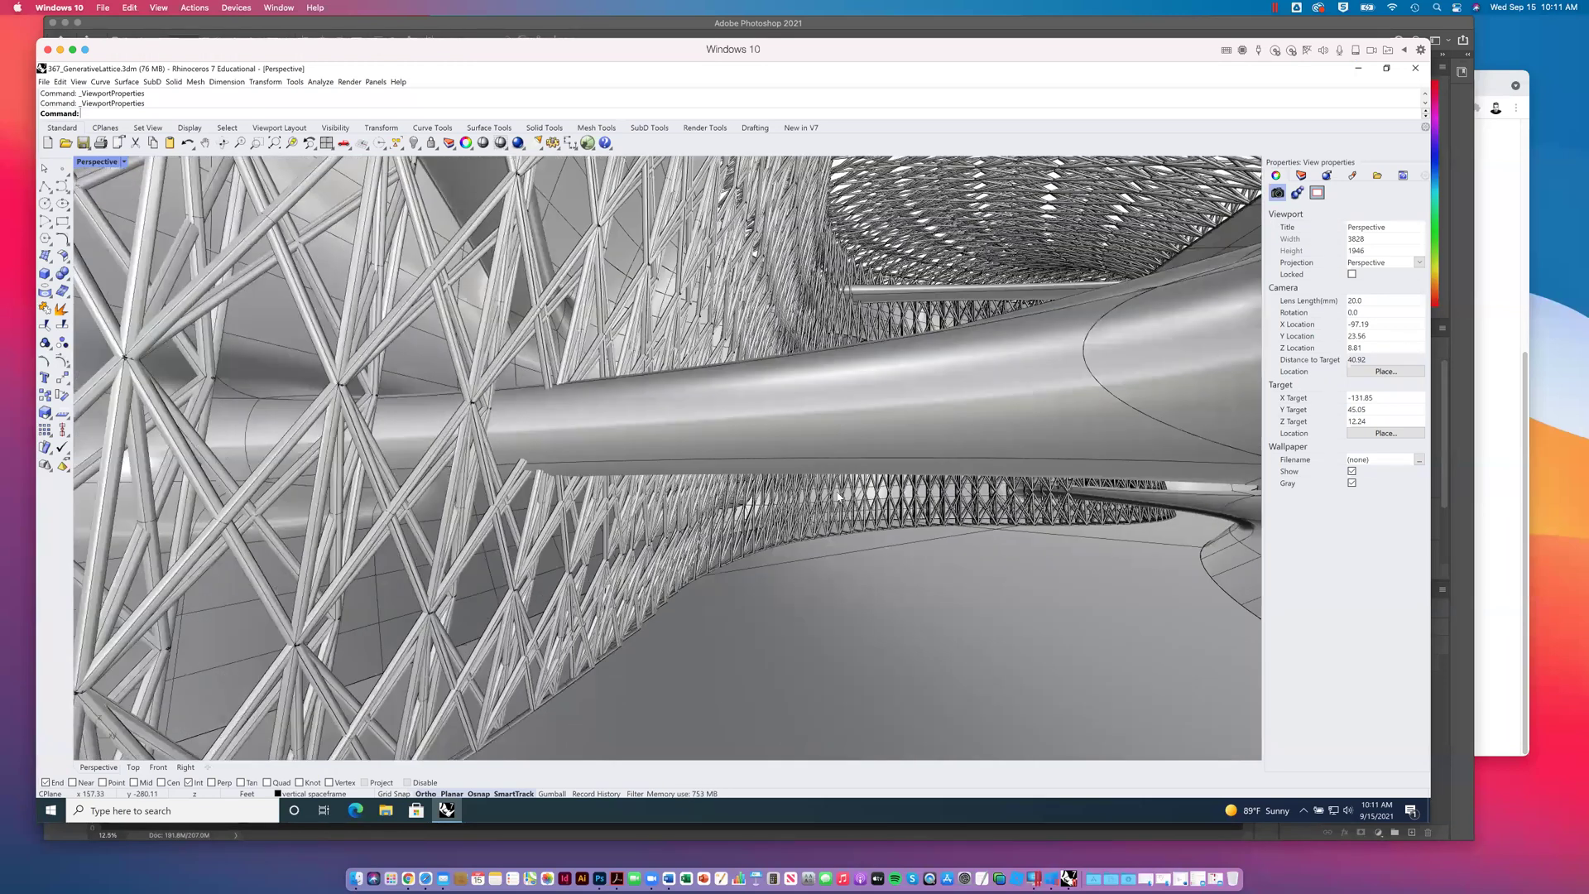
{"action": "key", "text": "Down"}
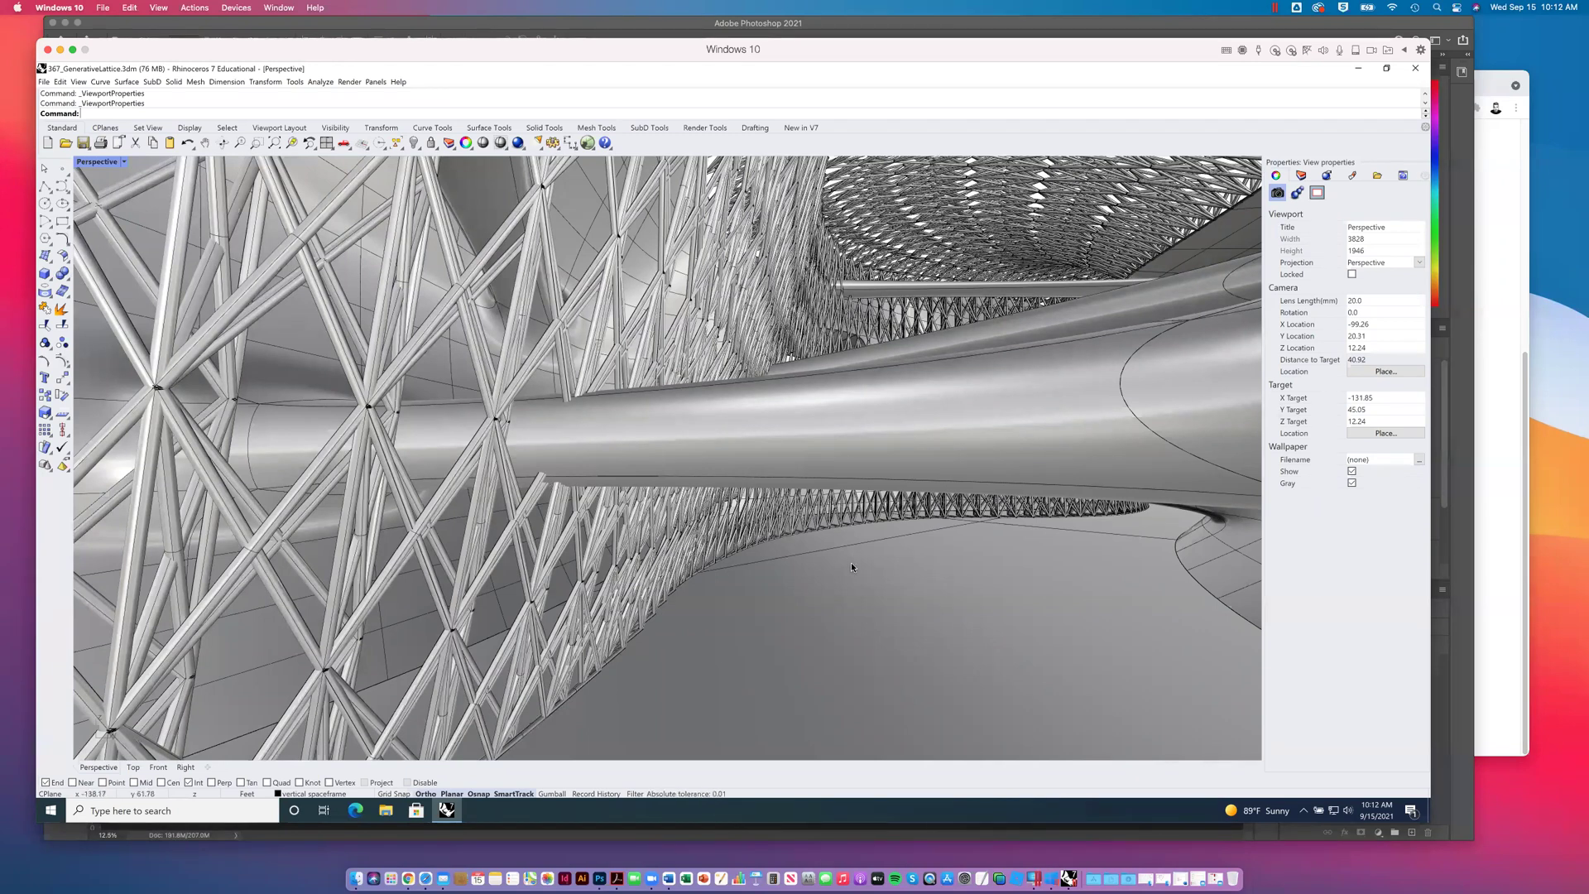
Step: Examine the passage between the wall opening and the spaceframe from close and distant viewpoints, using Wireframe and Shaded display
{"action": "left_click_drag", "start_coordinate": [569, 583], "coordinate": [649, 497]}
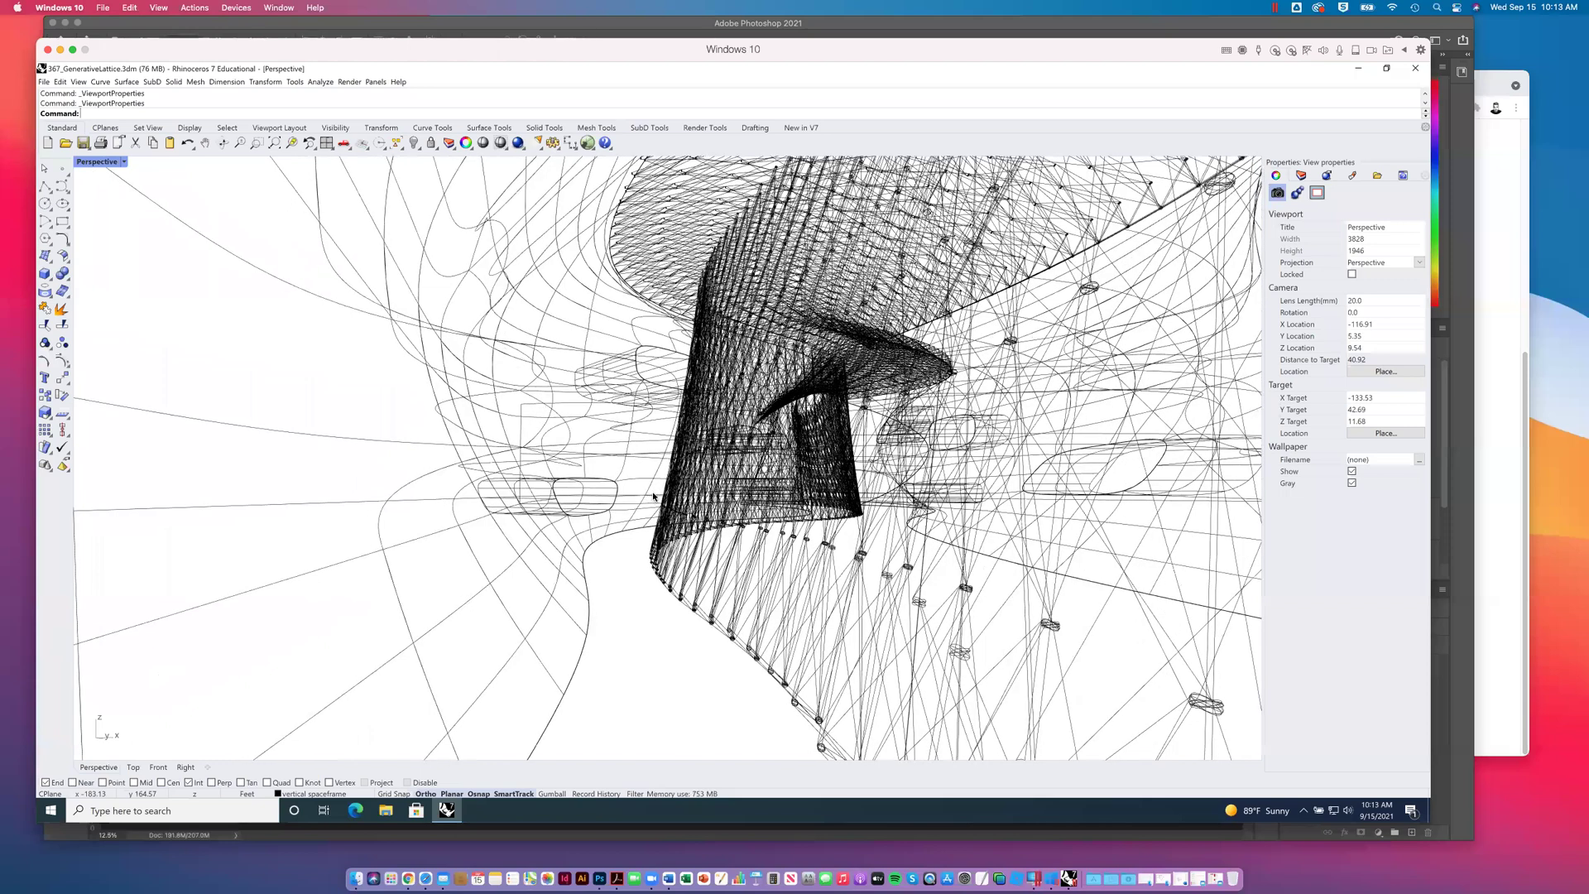
{"action": "scroll", "coordinate": [663, 498], "scroll_direction": "up", "scroll_amount": 5}
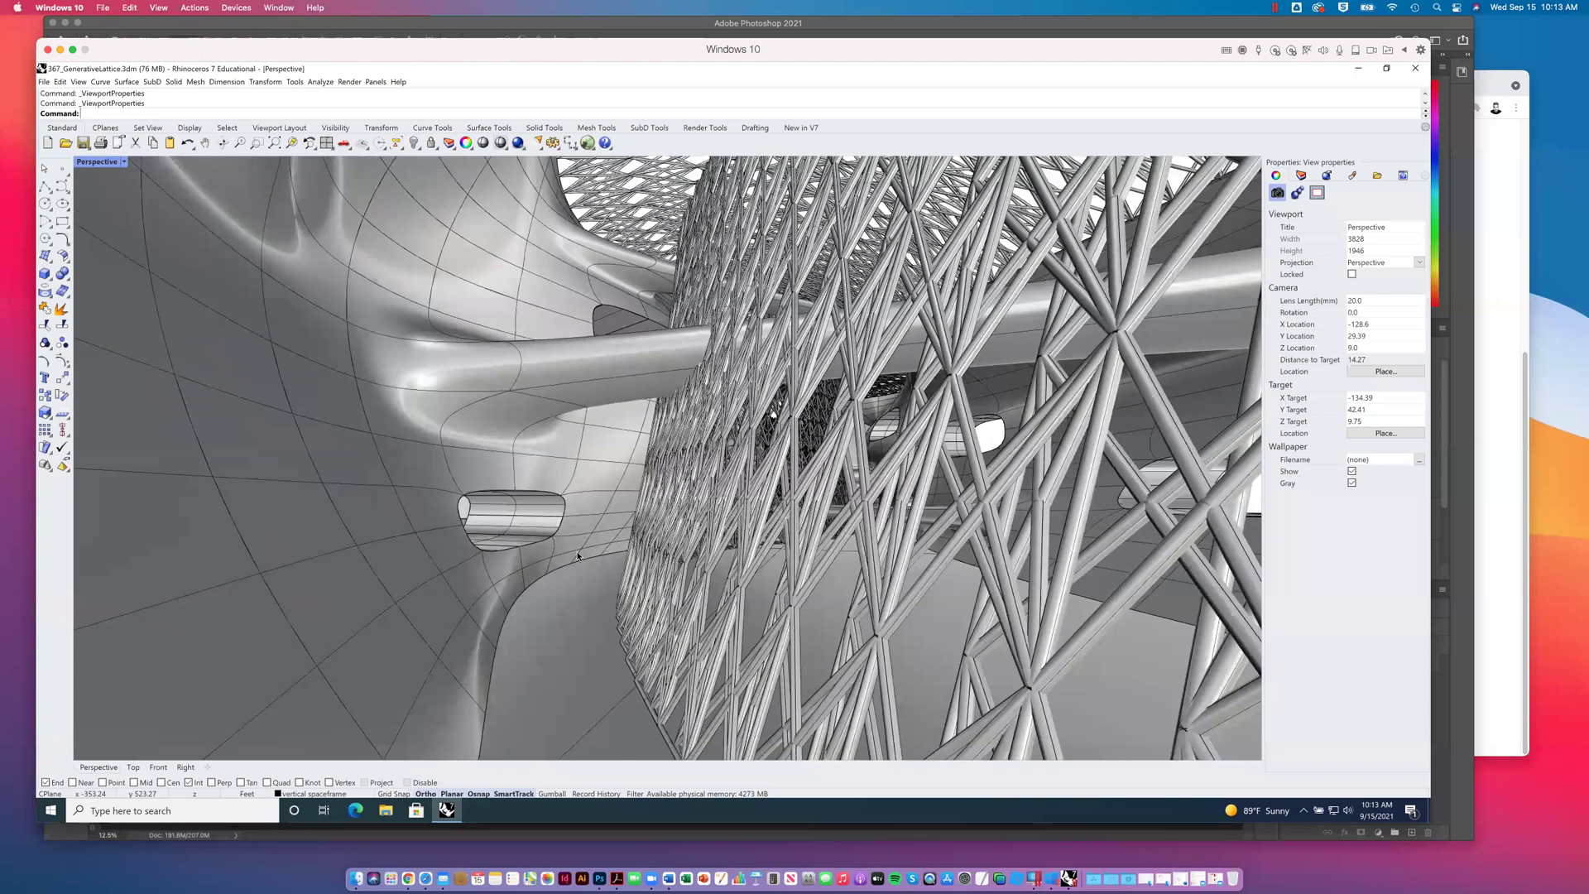
{"action": "left_click_drag", "start_coordinate": [694, 524], "coordinate": [560, 550]}
{"action": "scroll", "coordinate": [559, 547], "scroll_direction": "up", "scroll_amount": 4}
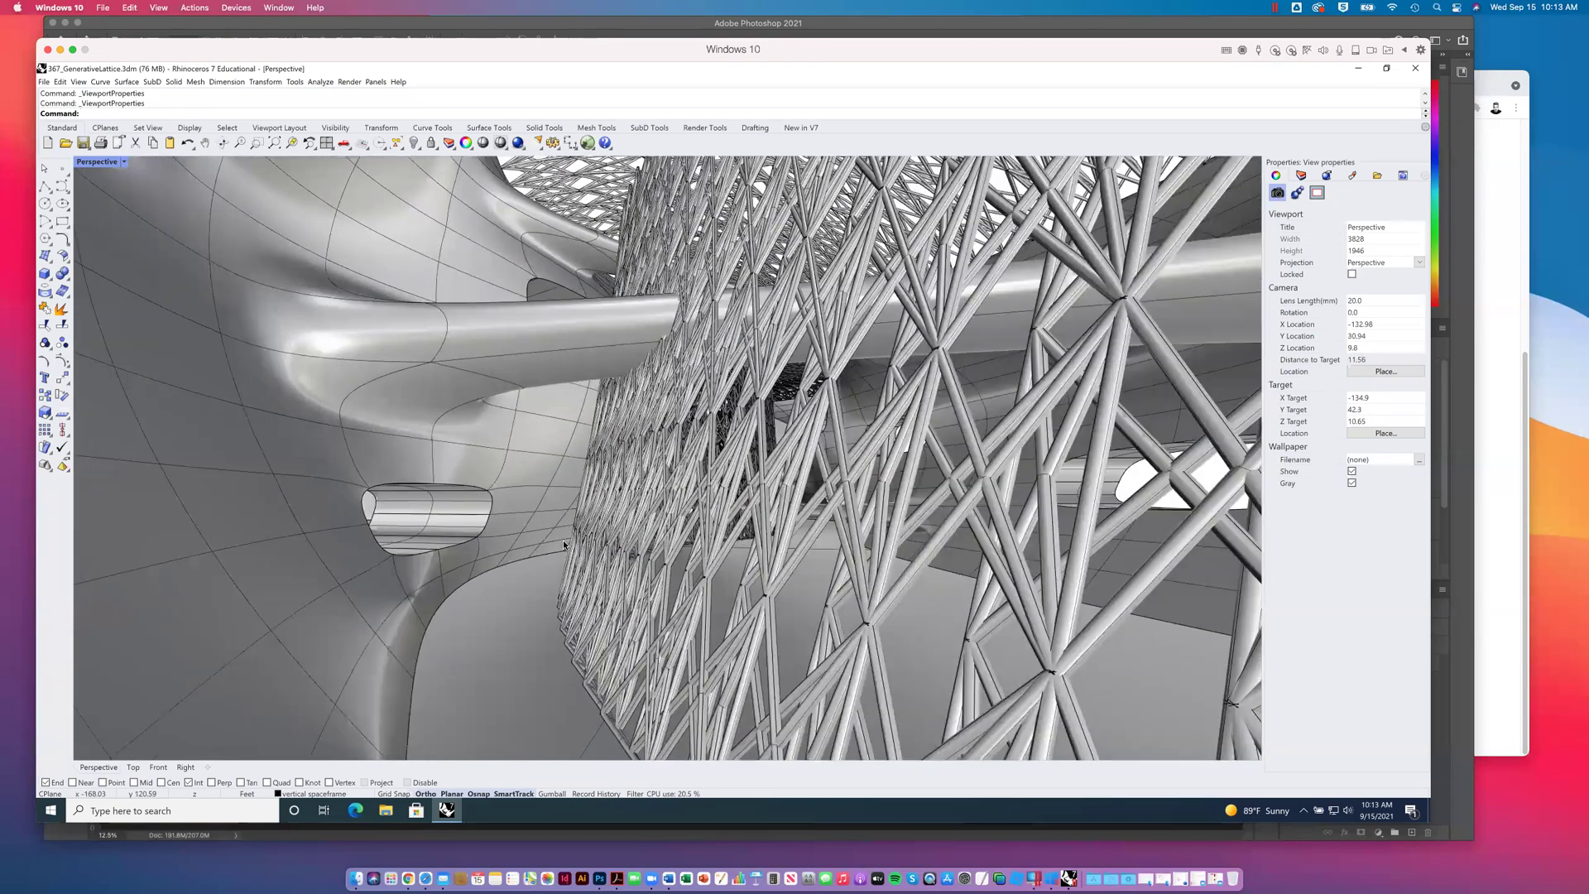
{"action": "left_click_drag", "start_coordinate": [603, 543], "coordinate": [563, 531]}
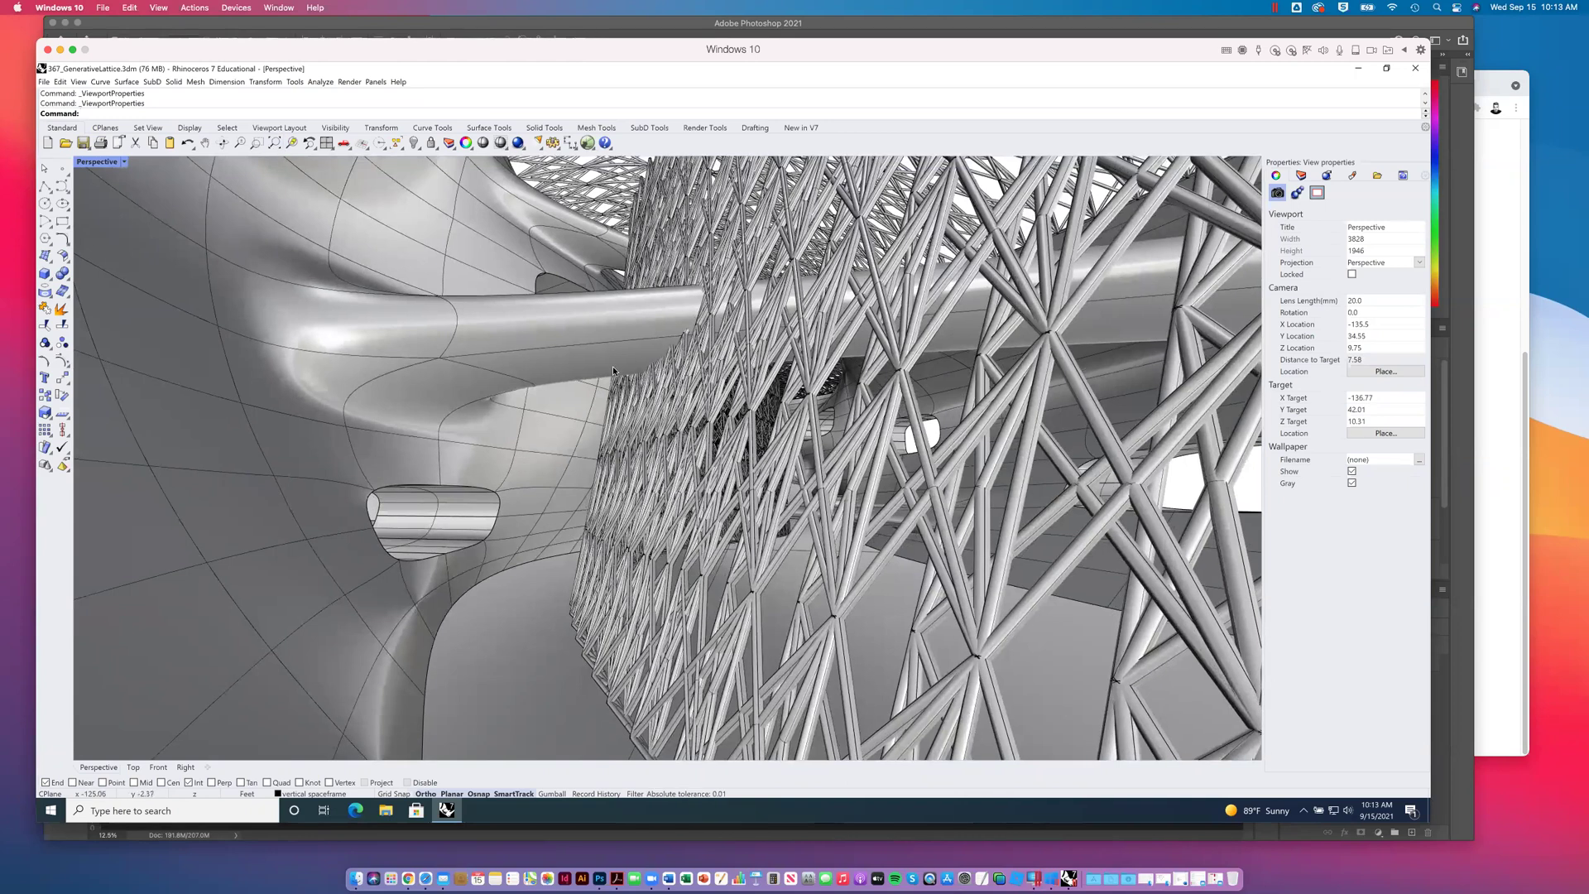
{"action": "left_click_drag", "start_coordinate": [612, 365], "coordinate": [612, 377]}
{"action": "scroll", "coordinate": [692, 450], "scroll_direction": "down", "scroll_amount": 3}
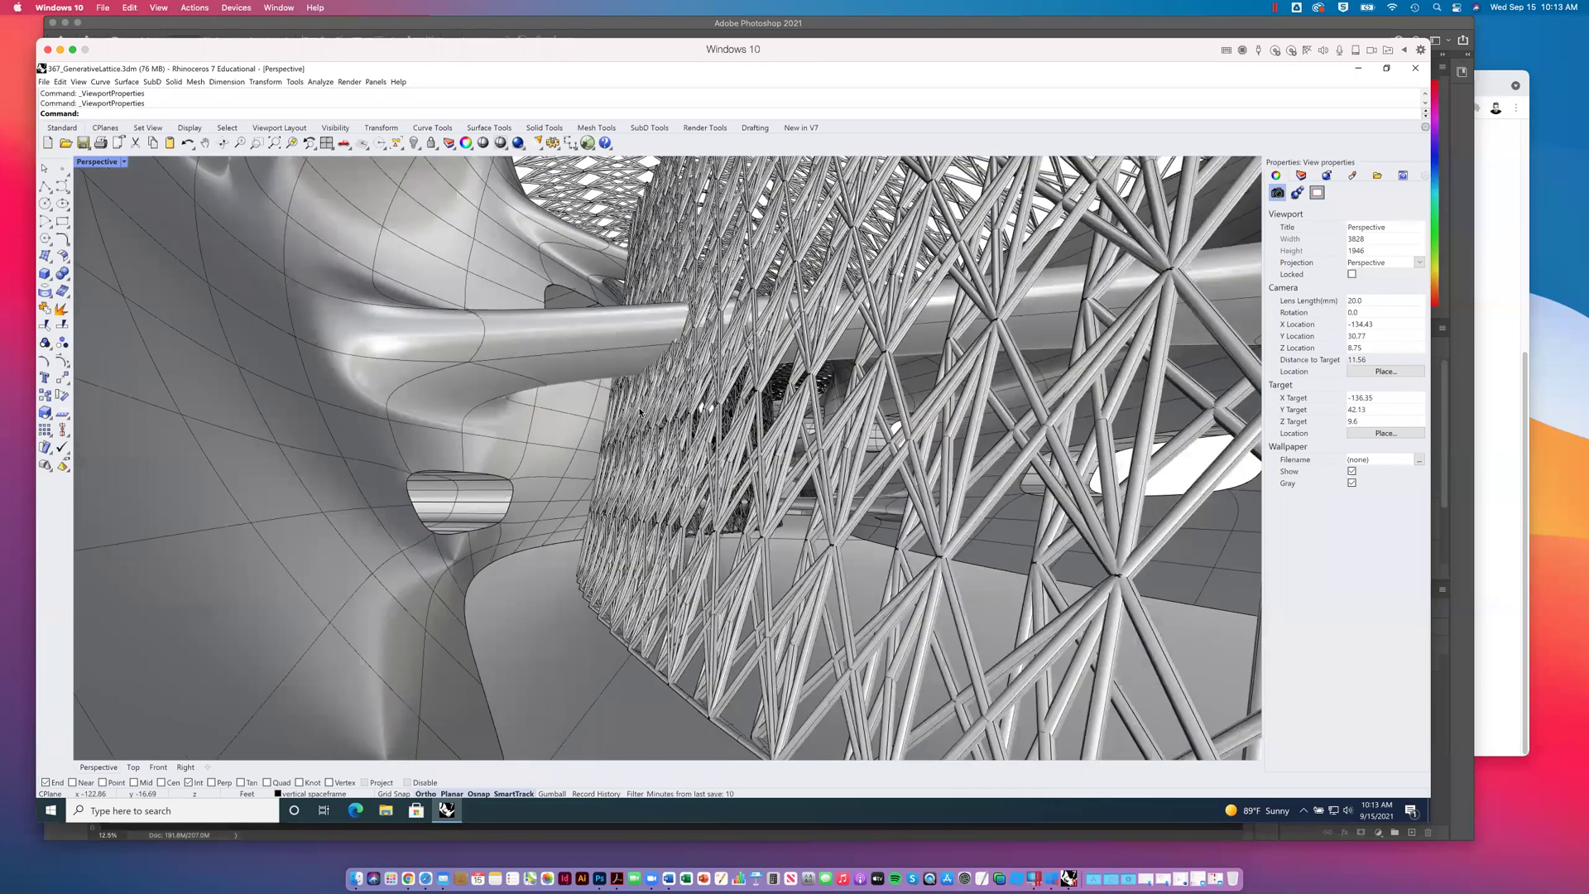
{"action": "scroll", "coordinate": [691, 450], "scroll_direction": "up", "scroll_amount": 5}
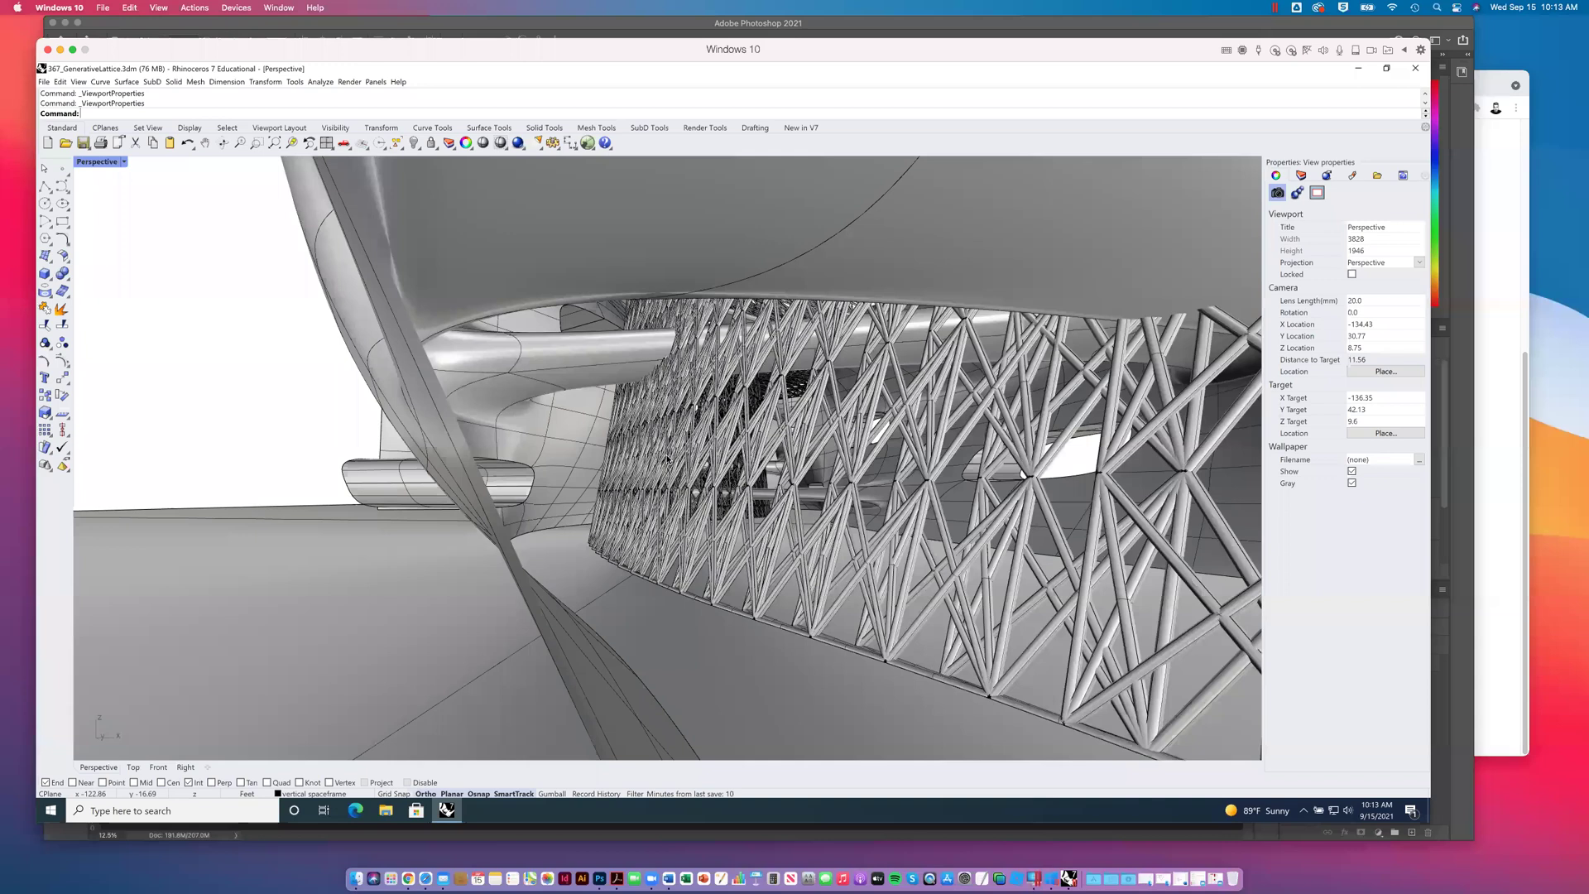
{"action": "scroll", "coordinate": [678, 447], "scroll_direction": "down", "scroll_amount": 10}
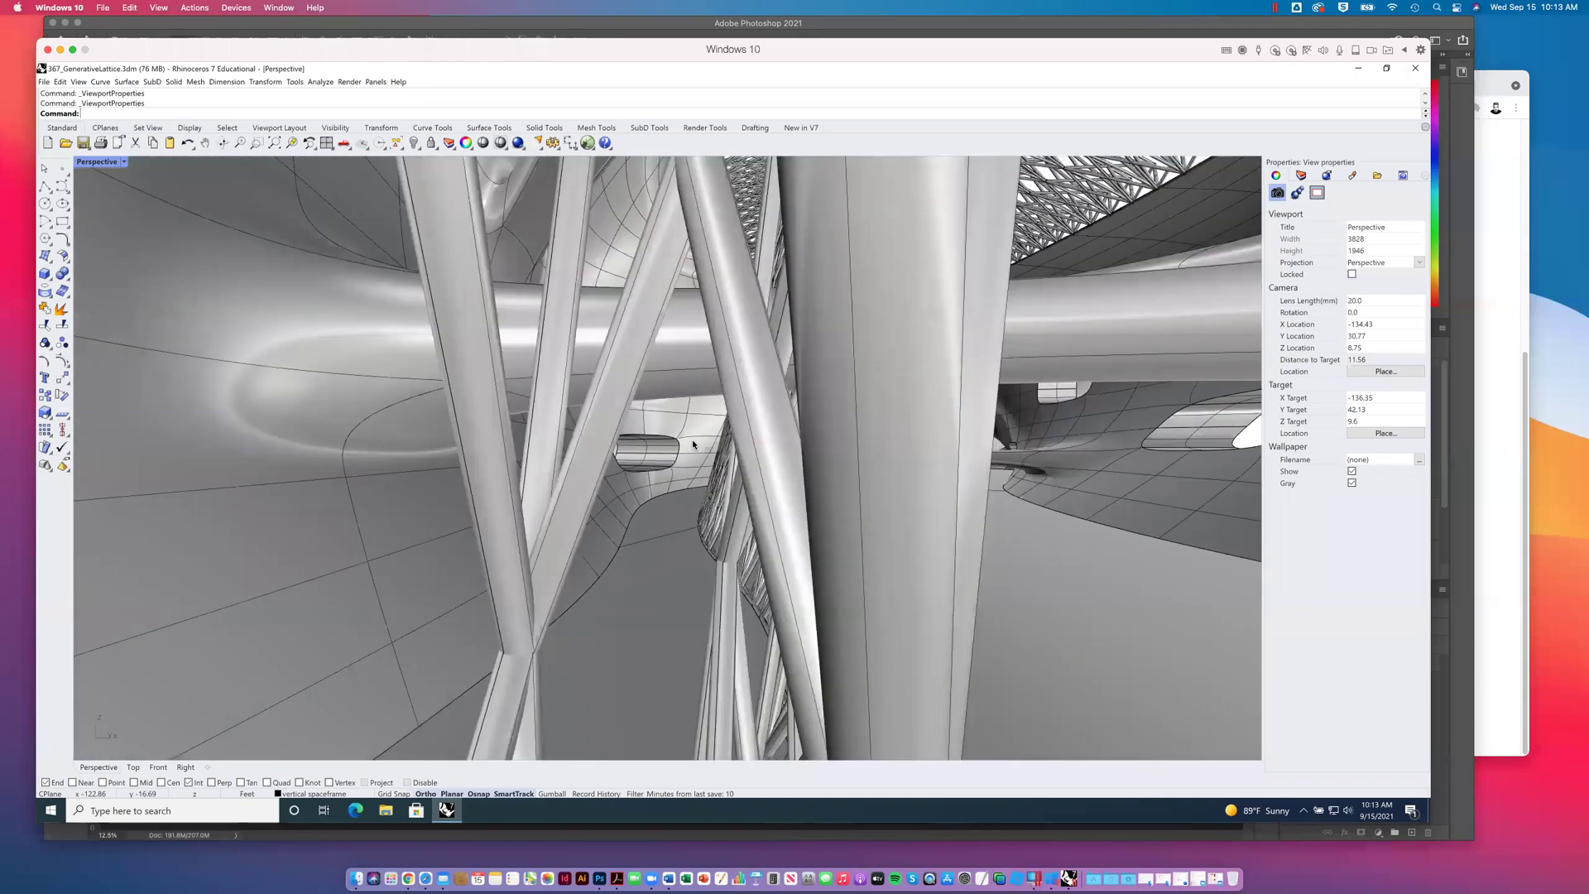
{"action": "scroll", "coordinate": [708, 465], "scroll_direction": "up", "scroll_amount": 3}
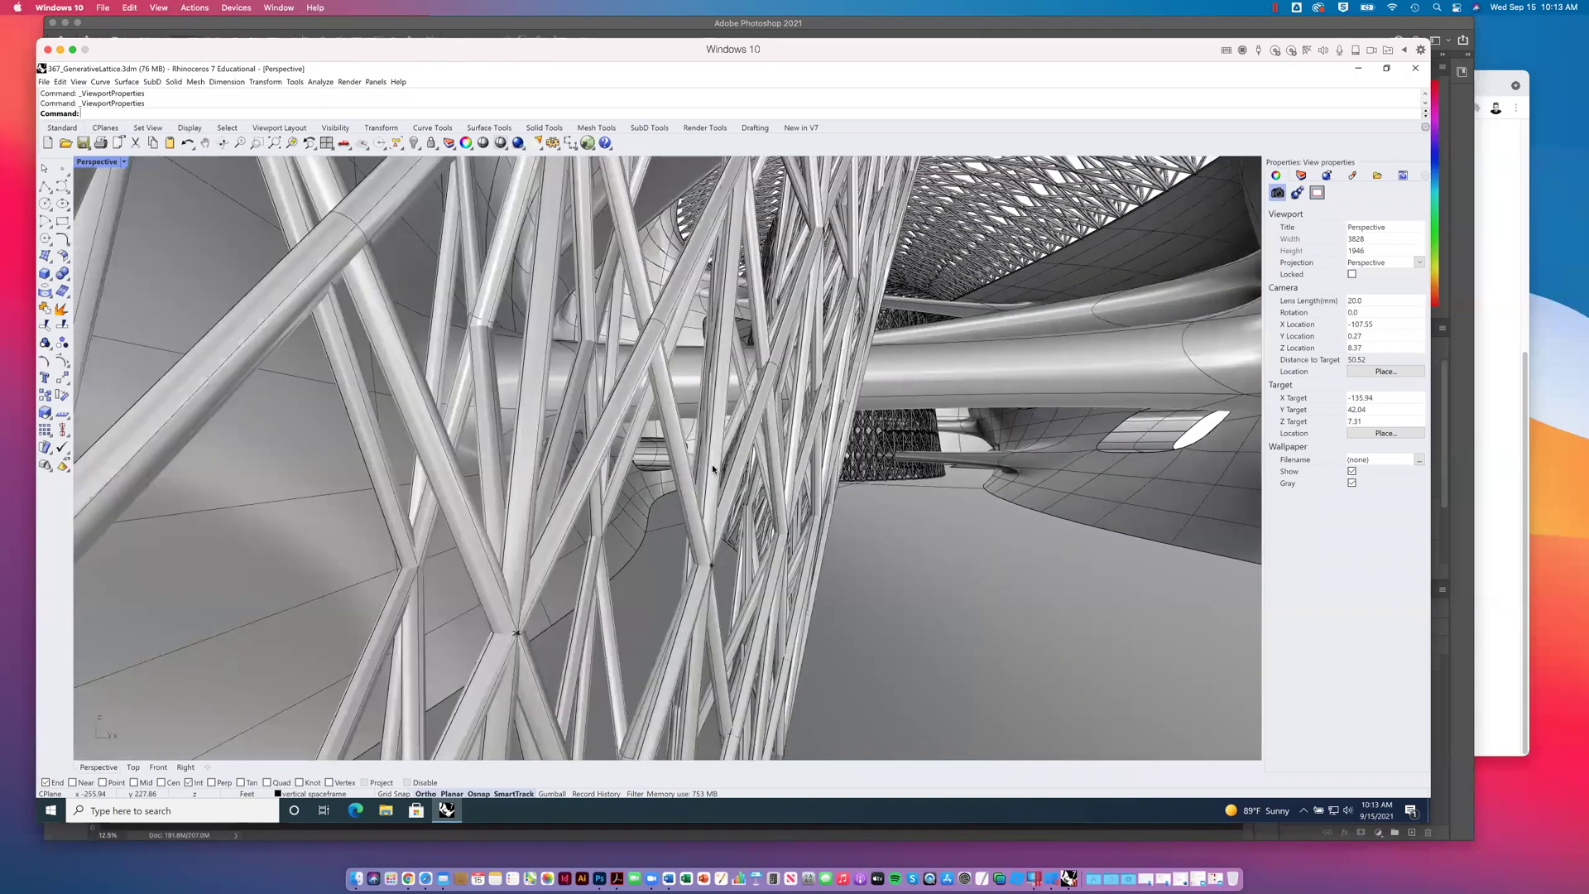
{"action": "scroll", "coordinate": [723, 466], "scroll_direction": "up", "scroll_amount": 4}
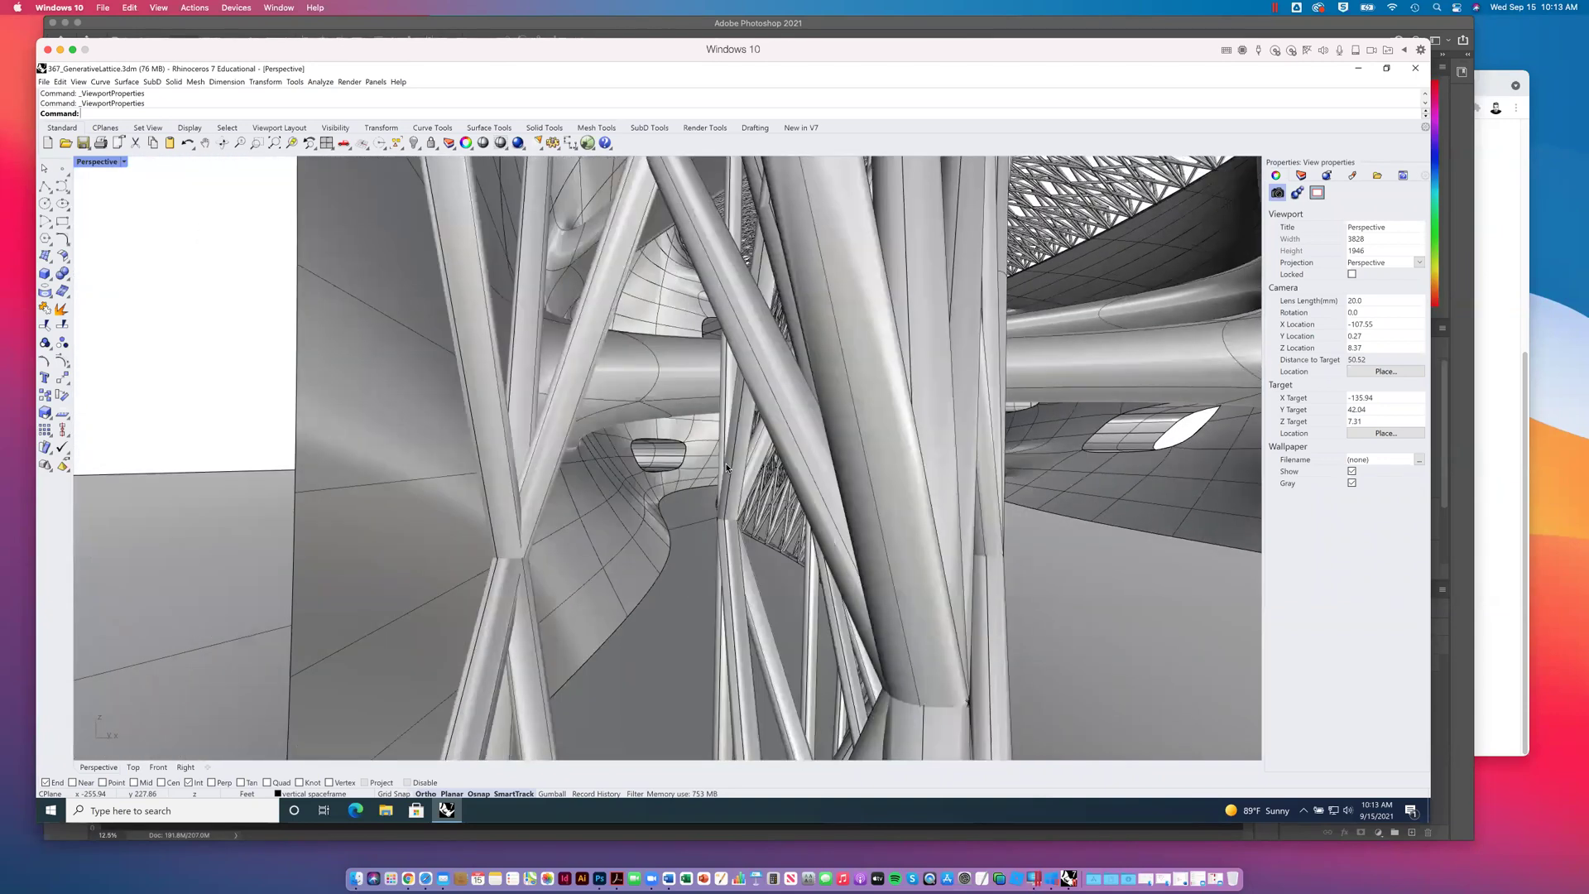
Step: Reposition the Perspective camera toward the floor passage beside the spaceframe in Wireframe display, and return the viewport to Shaded
{"action": "key", "text": "ctrl+alt+w"}
{"action": "scroll", "coordinate": [722, 468], "scroll_direction": "up", "scroll_amount": 1}
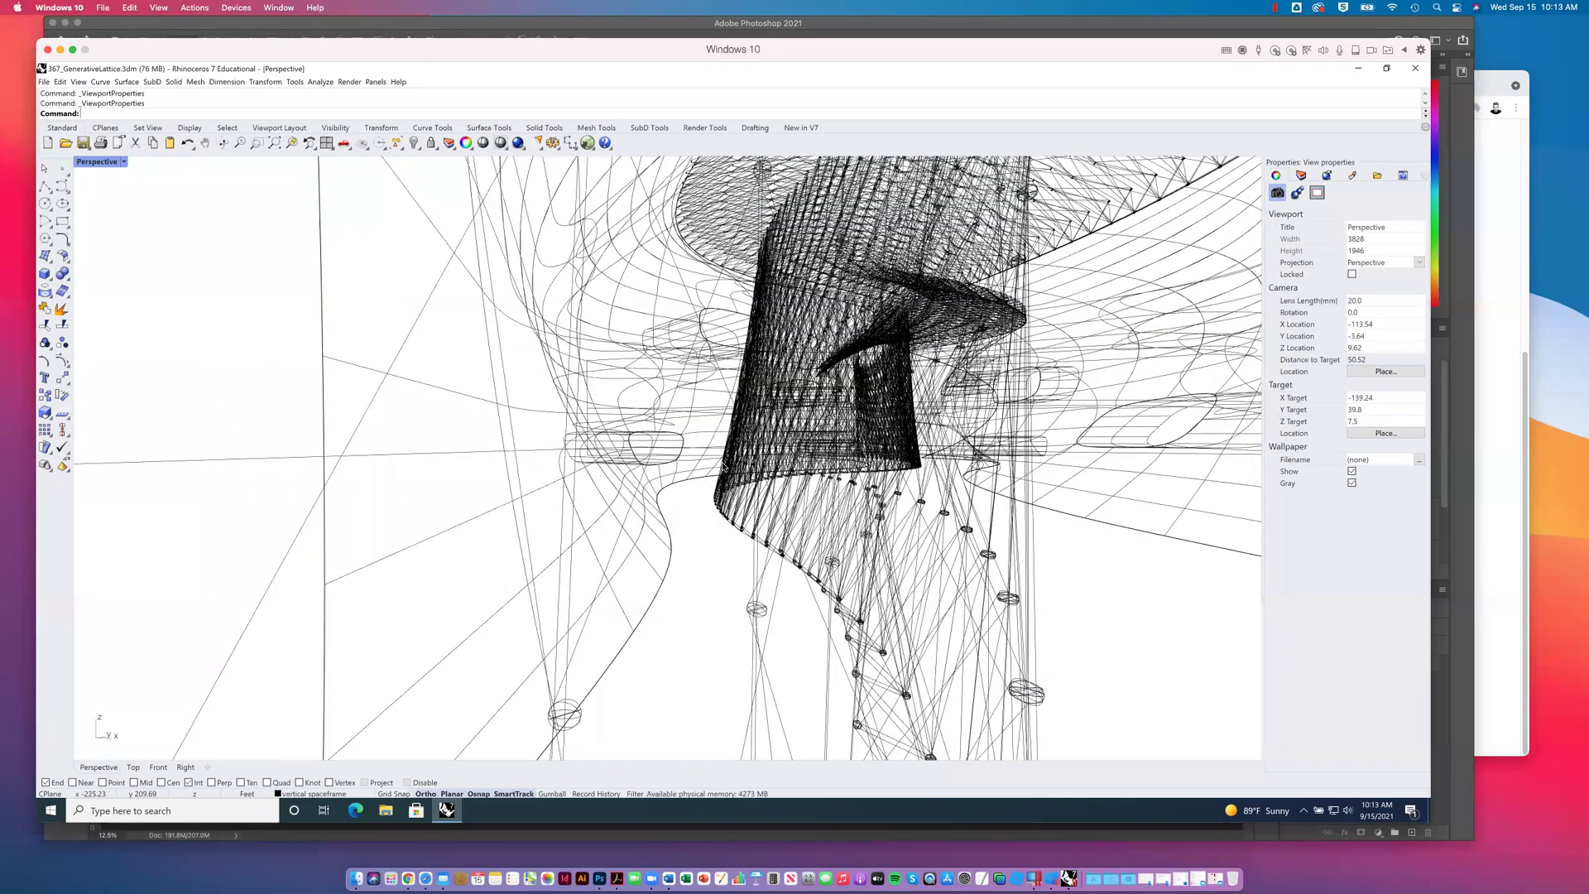
{"action": "key", "text": "ctrl+alt+s"}
{"action": "scroll", "coordinate": [723, 464], "scroll_direction": "down", "scroll_amount": 2}
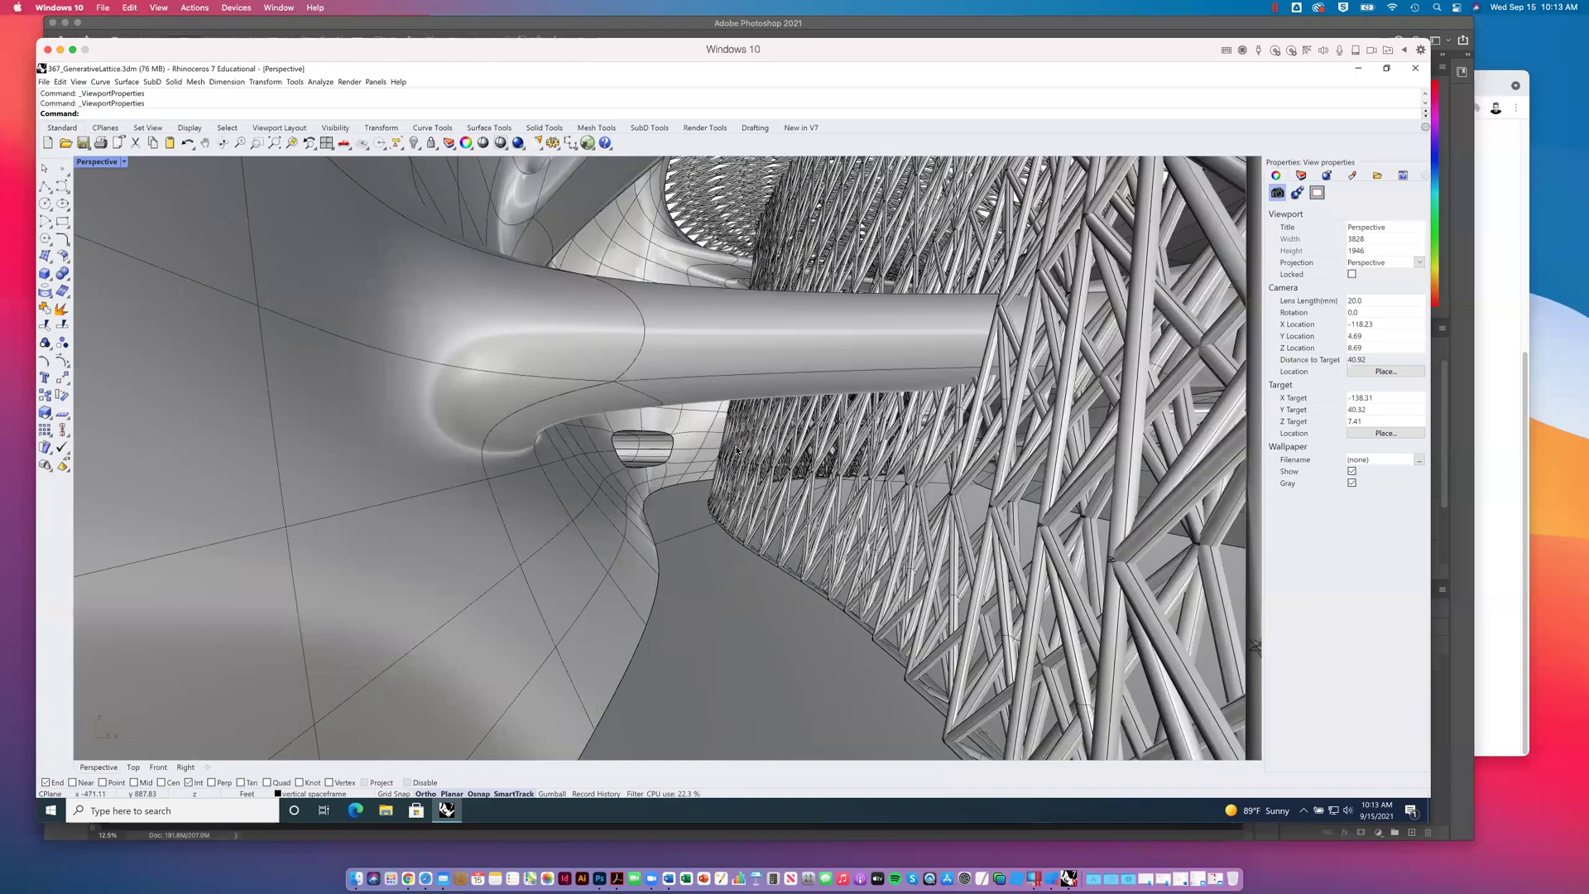
Step: Lower the Perspective camera beneath the crossing beam and turn it along the floor passage beside the spaceframe
{"action": "scroll", "coordinate": [732, 476], "scroll_direction": "down", "scroll_amount": 3}
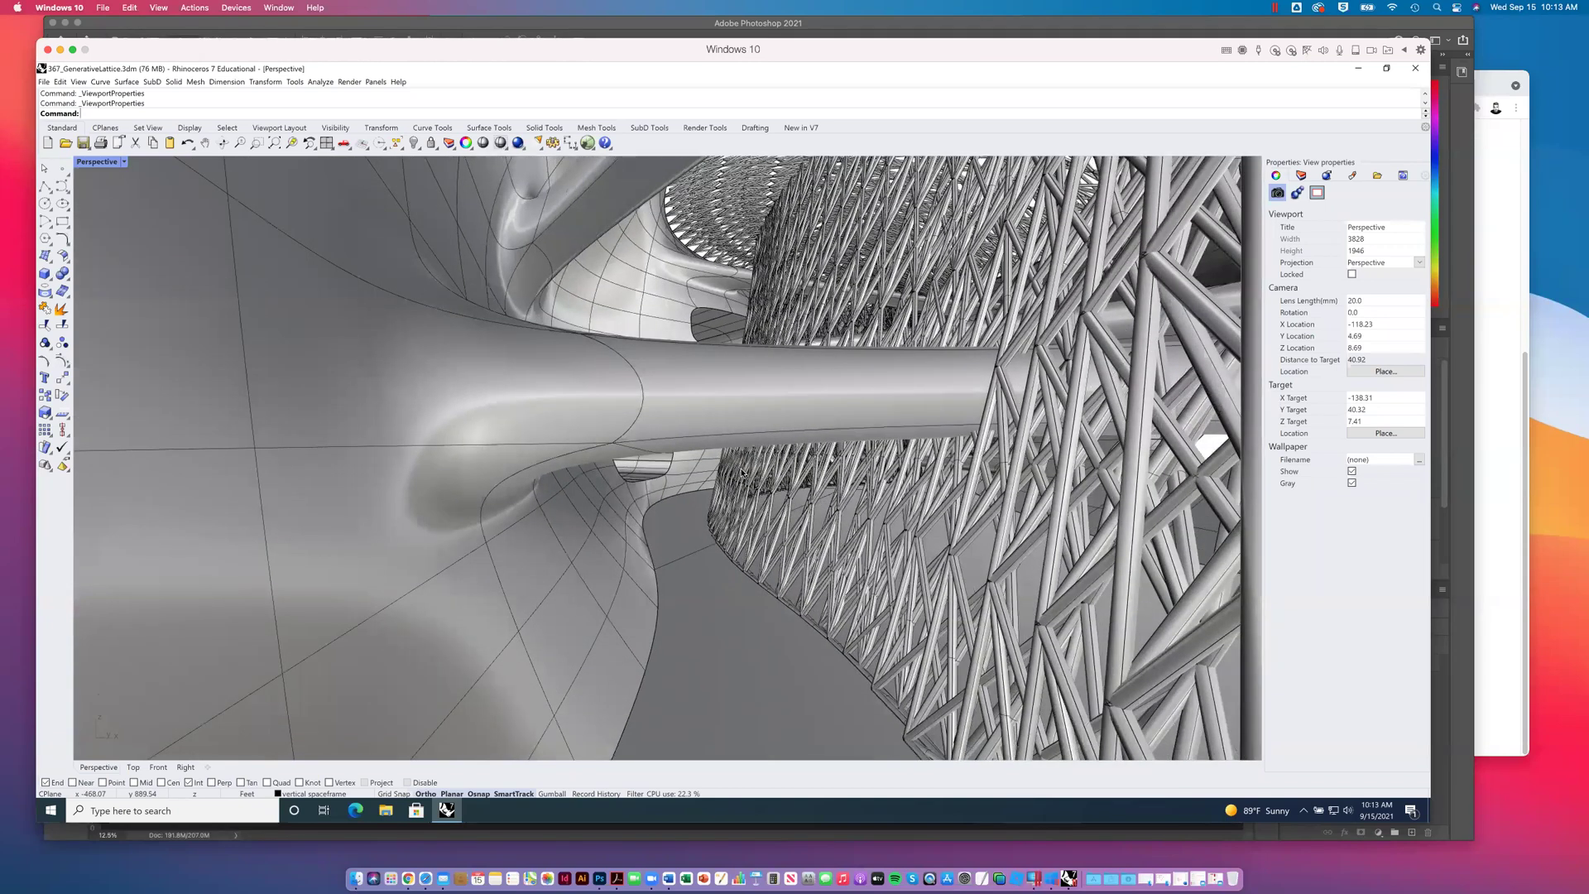
{"action": "key", "text": "Down"}
{"action": "key", "text": "Down"}
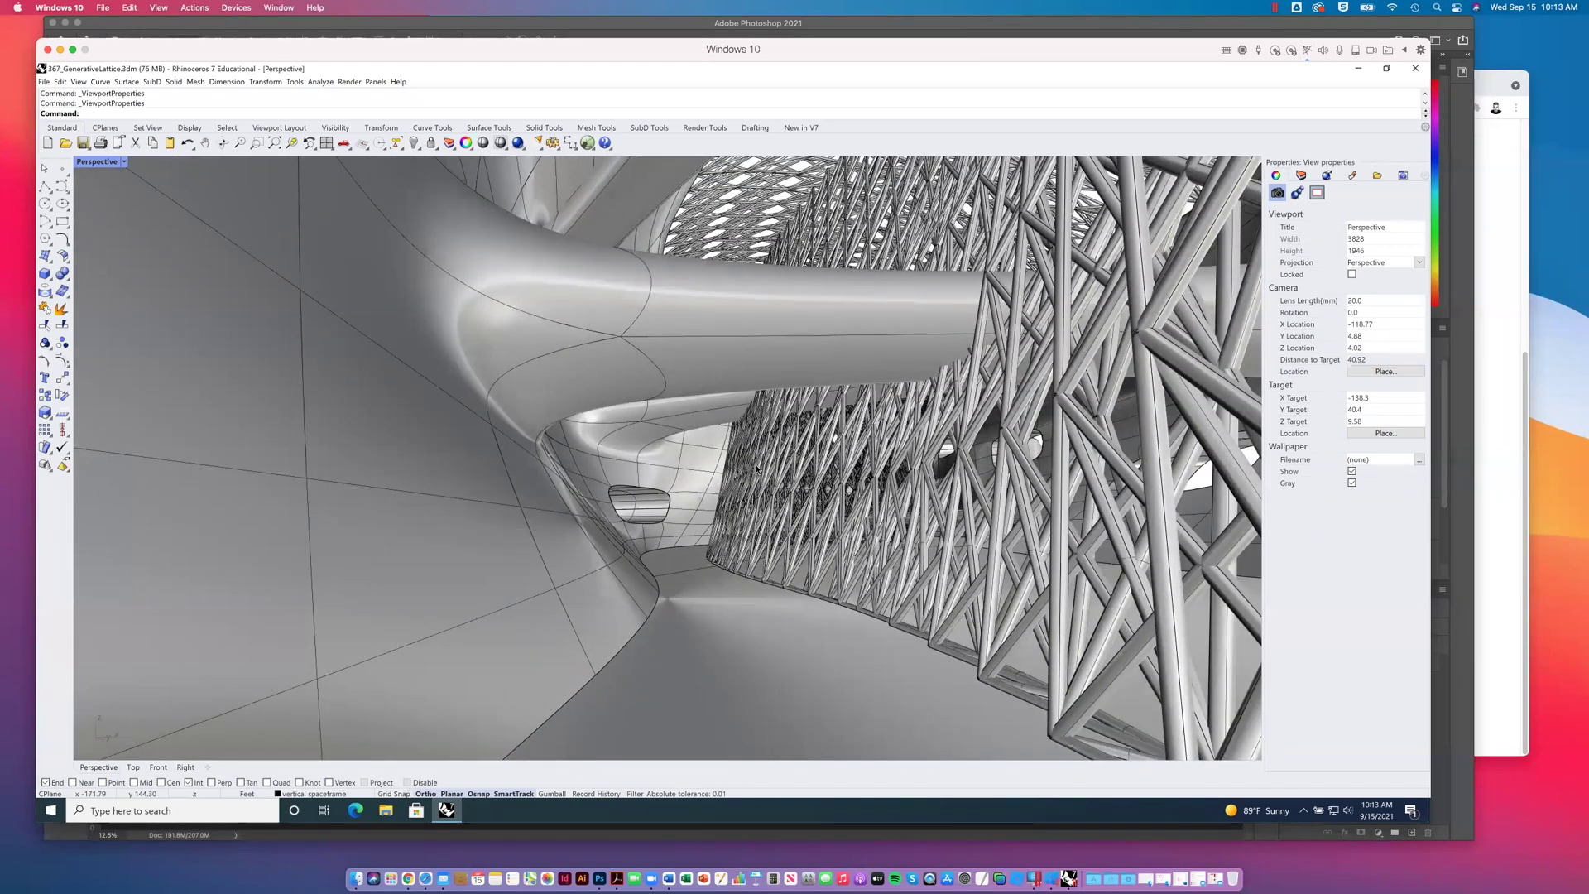
{"action": "key", "text": "Down"}
{"action": "key", "text": "Down"}
{"action": "key", "text": "Down"}
{"action": "key", "text": "Down"}
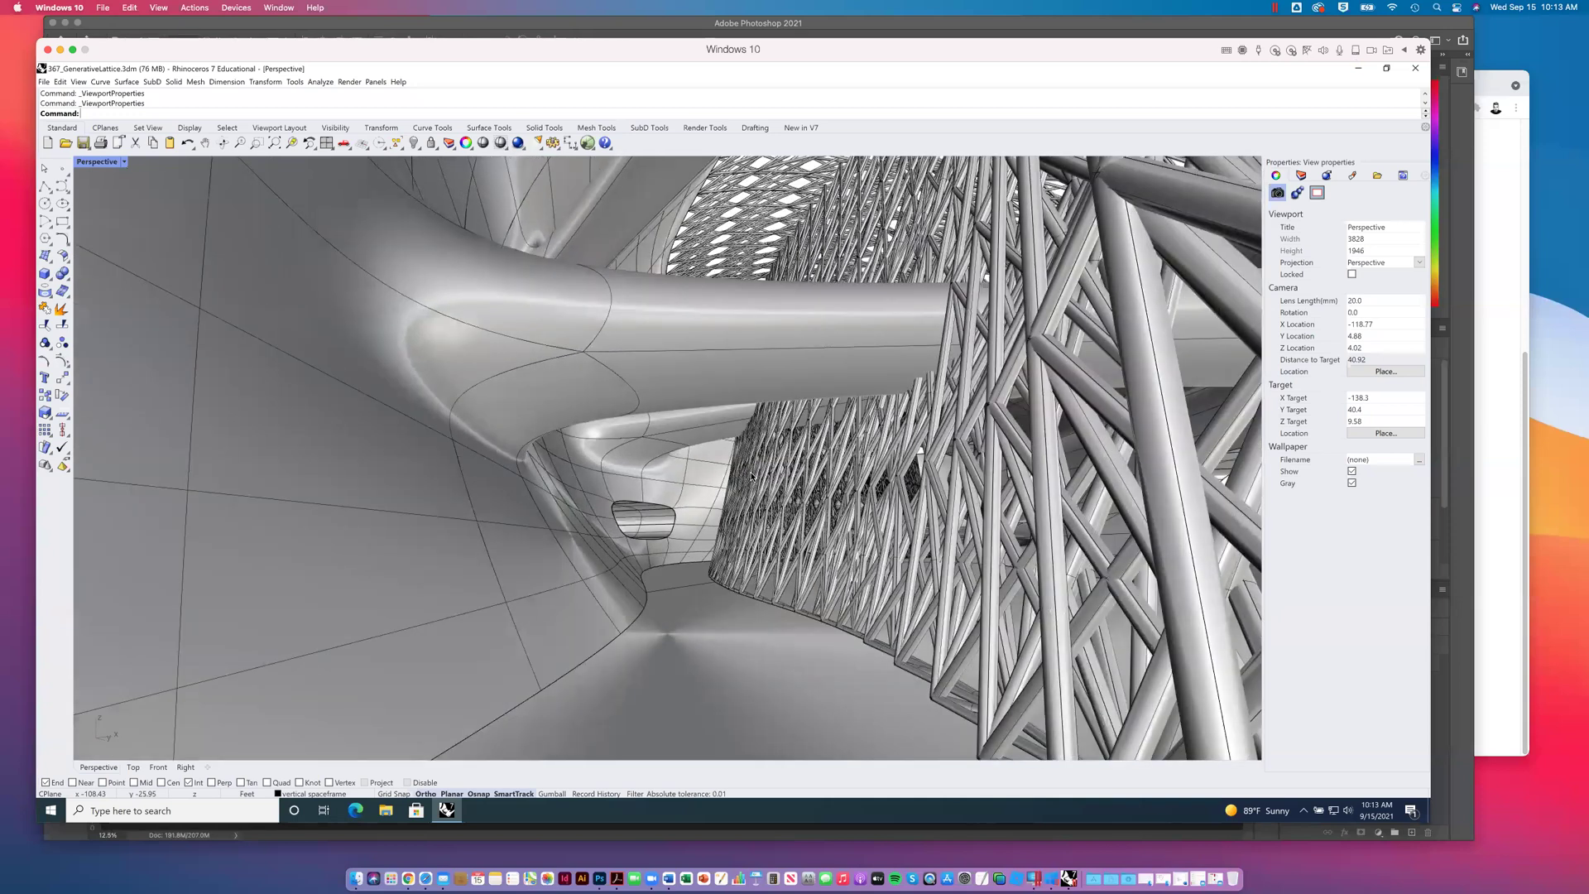
{"action": "key", "text": "Left"}
{"action": "key", "text": "Left"}
{"action": "key", "text": "Left"}
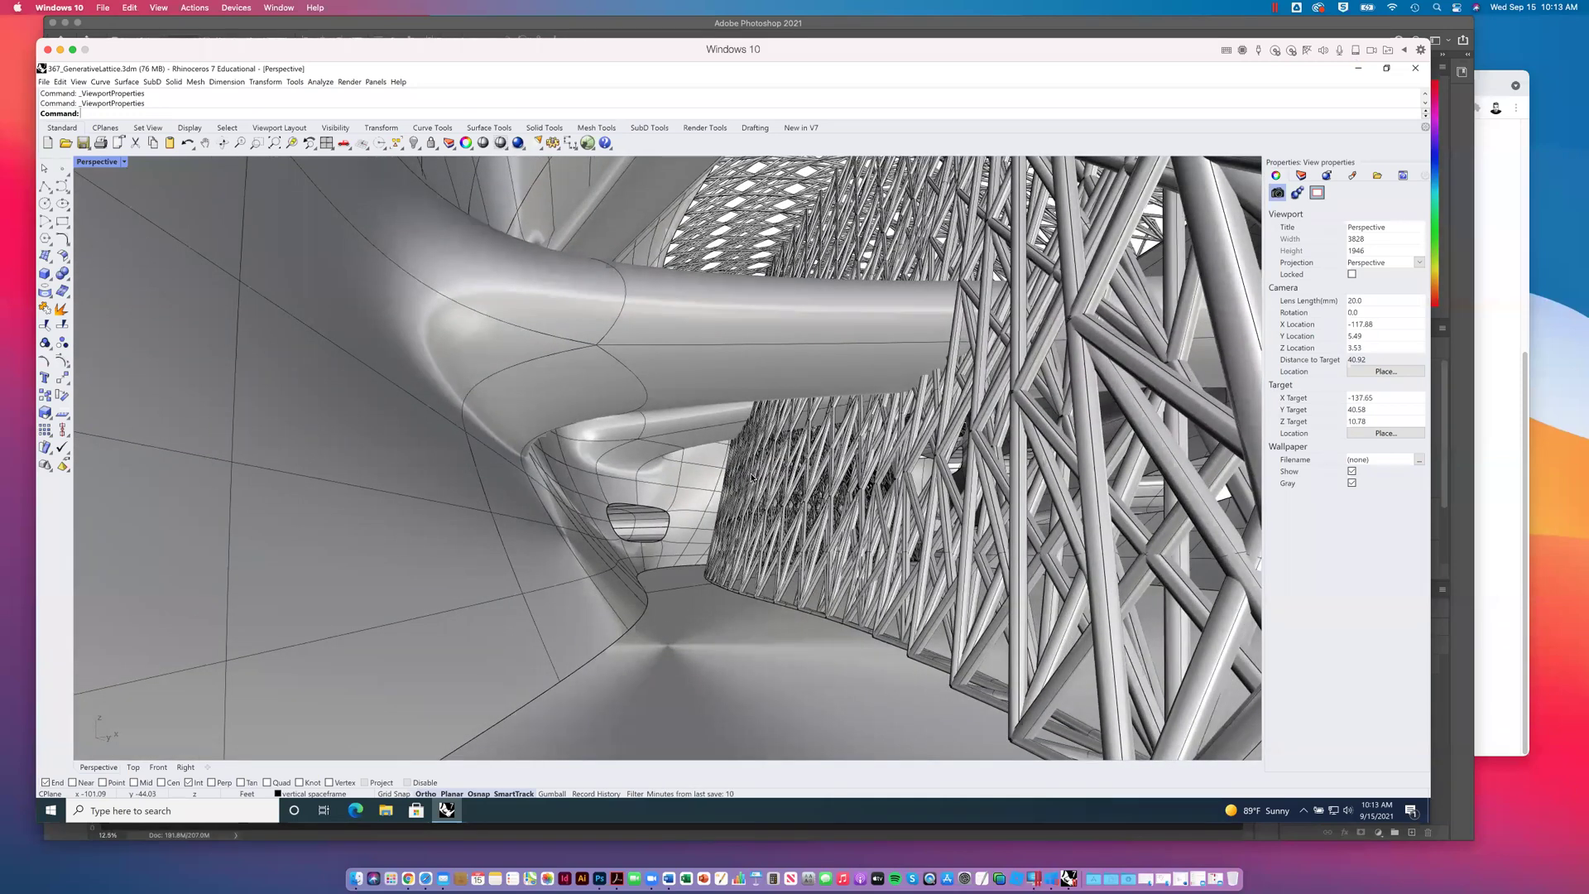
Step: Try lower and higher camera positions along the passage beside the spaceframe, comparing them in Wireframe and Shaded display
{"action": "left_click_drag", "start_coordinate": [739, 467], "coordinate": [749, 444]}
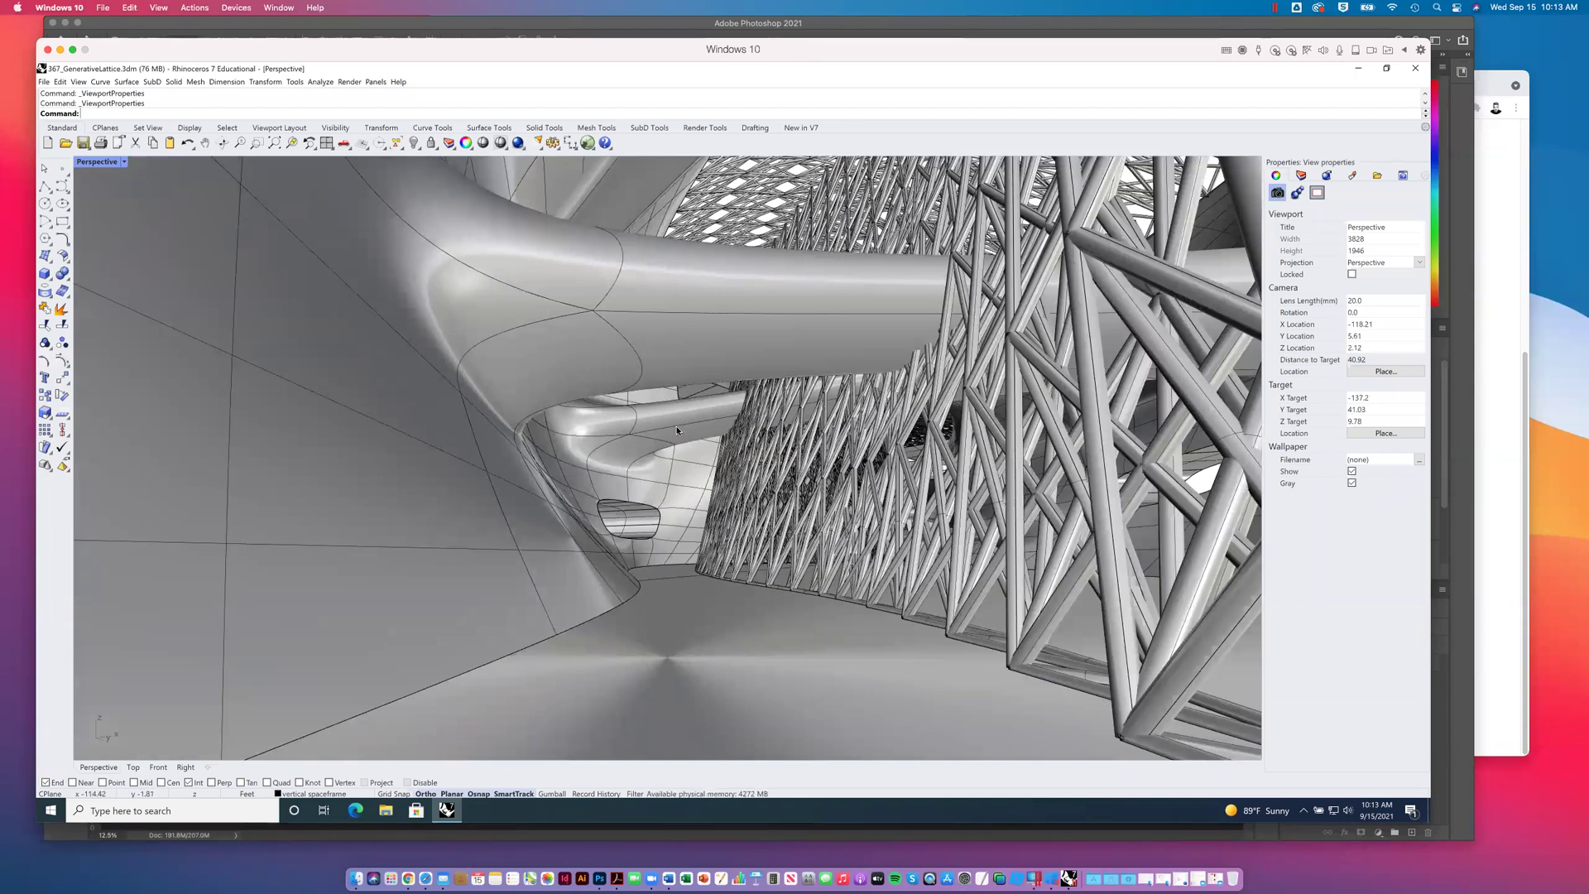
{"action": "left_click_drag", "start_coordinate": [701, 433], "coordinate": [674, 430]}
{"action": "key", "text": "Up"}
{"action": "key", "text": "Up"}
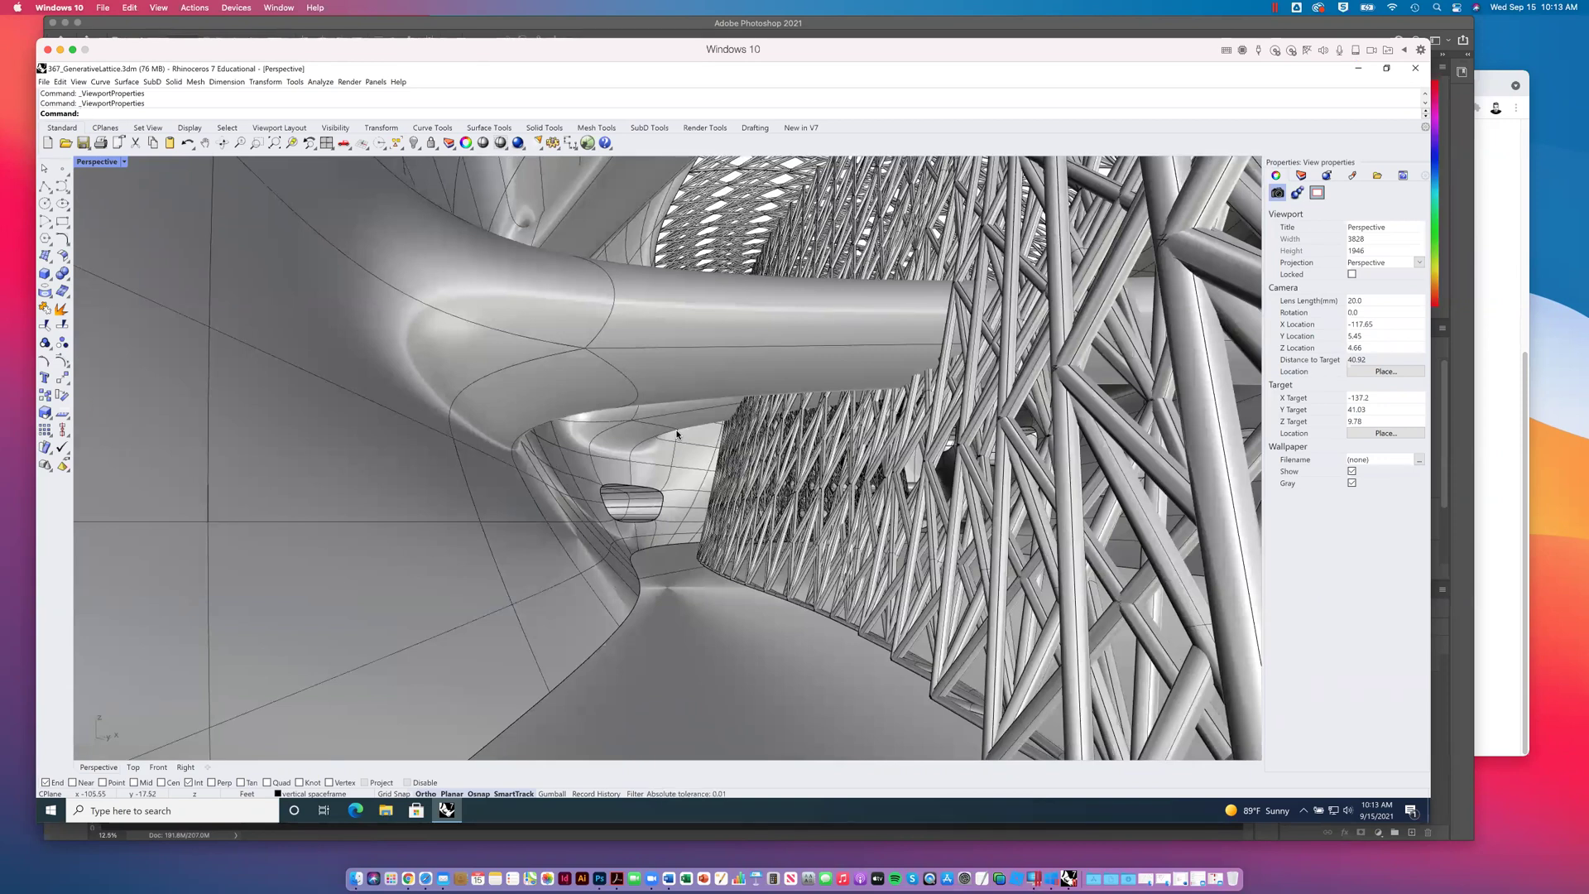
{"action": "key", "text": "Up"}
{"action": "key", "text": "Up"}
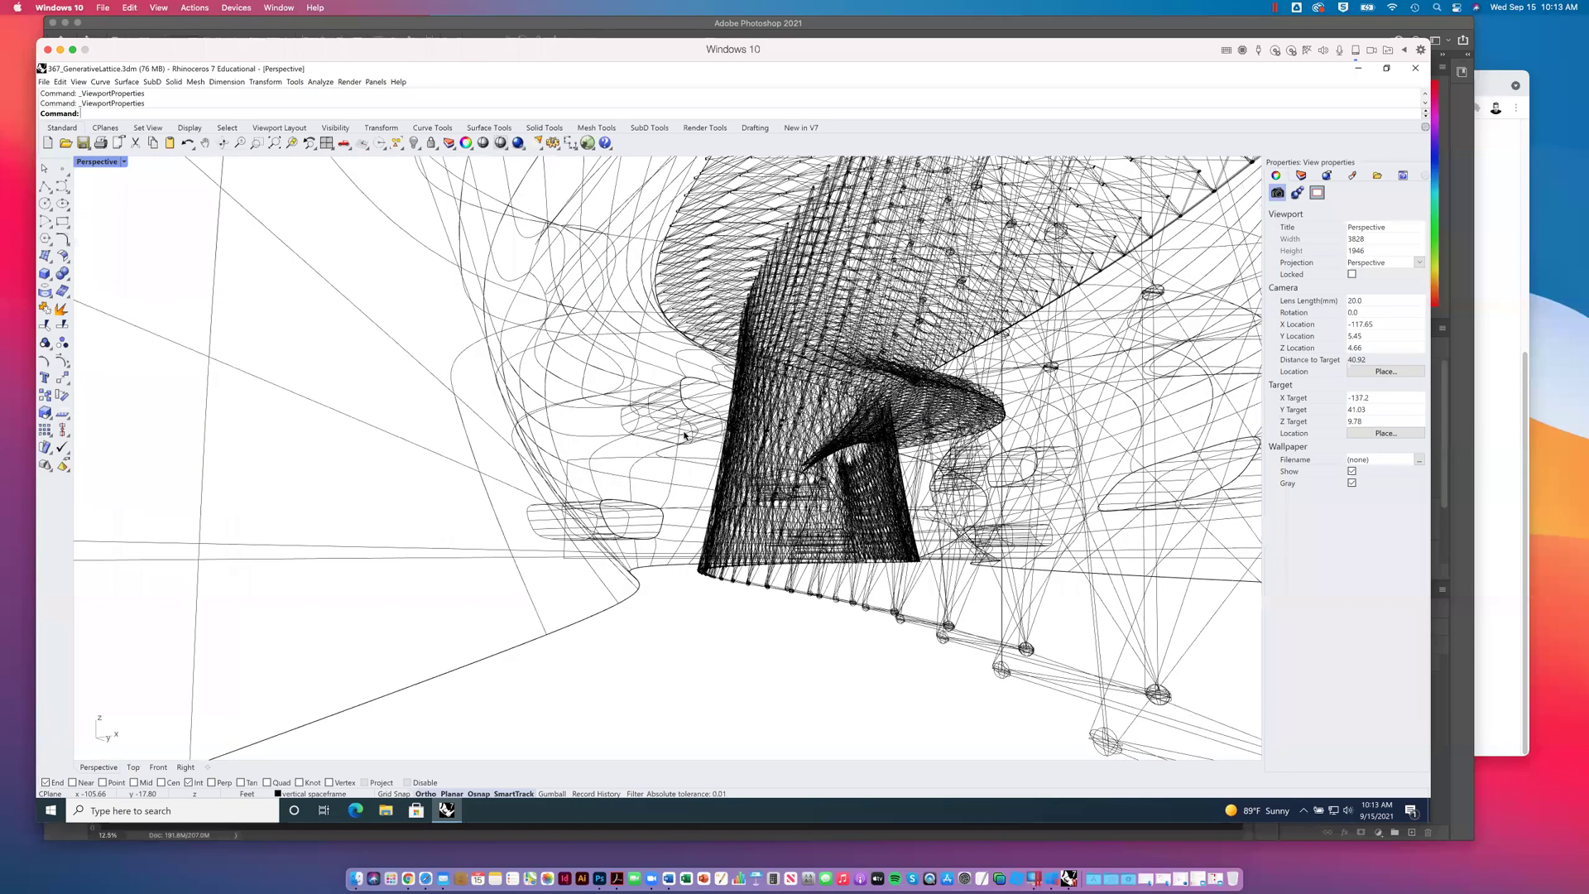
{"action": "key", "text": "Down"}
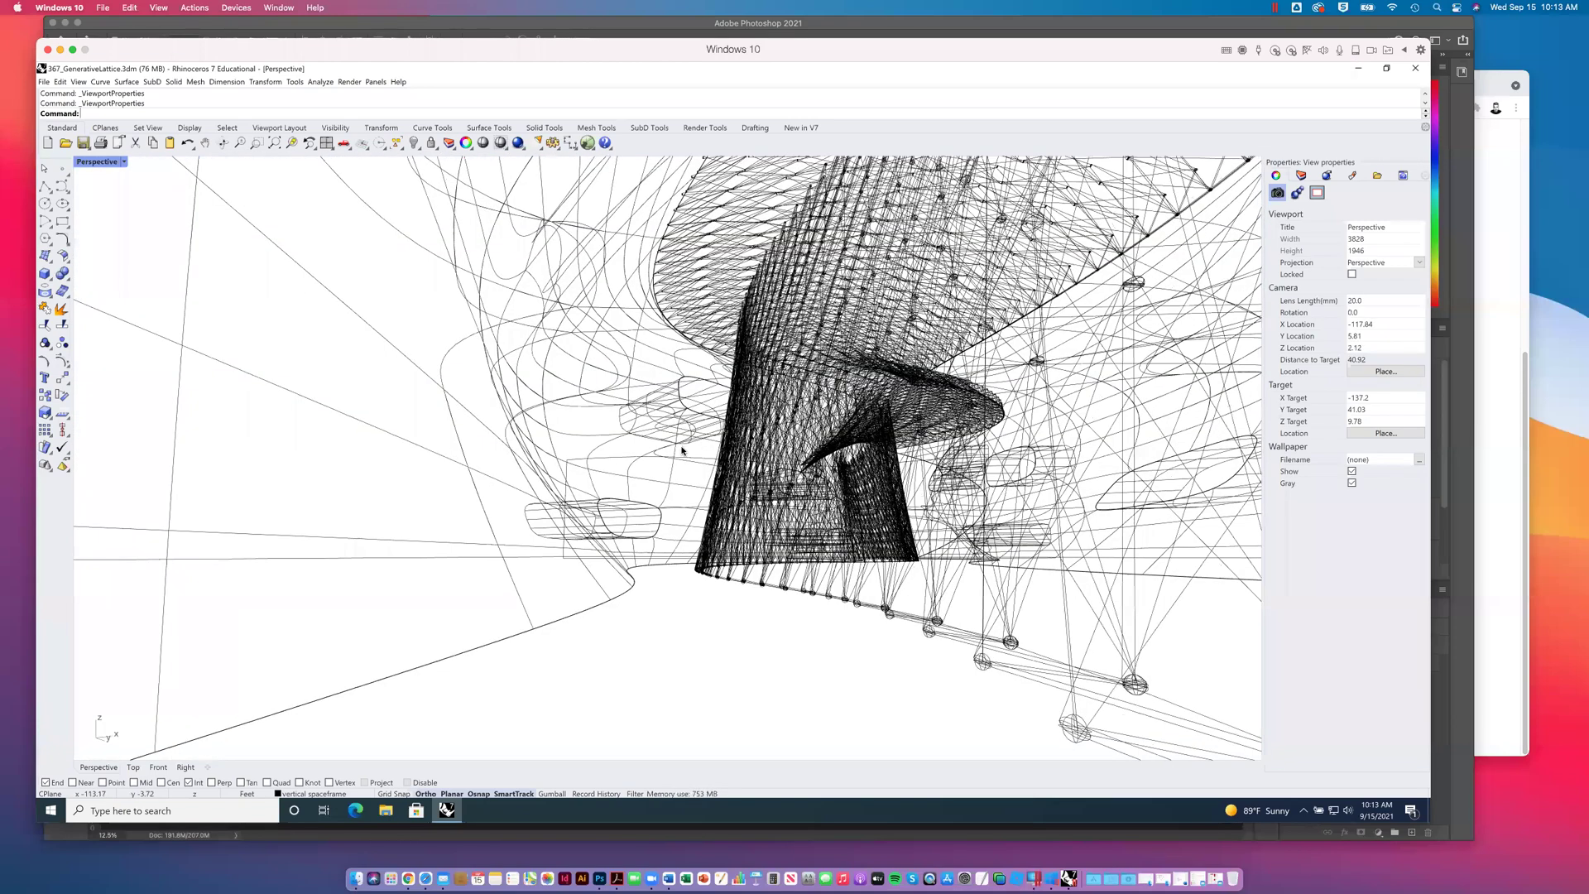
{"action": "key", "text": "shift+Down"}
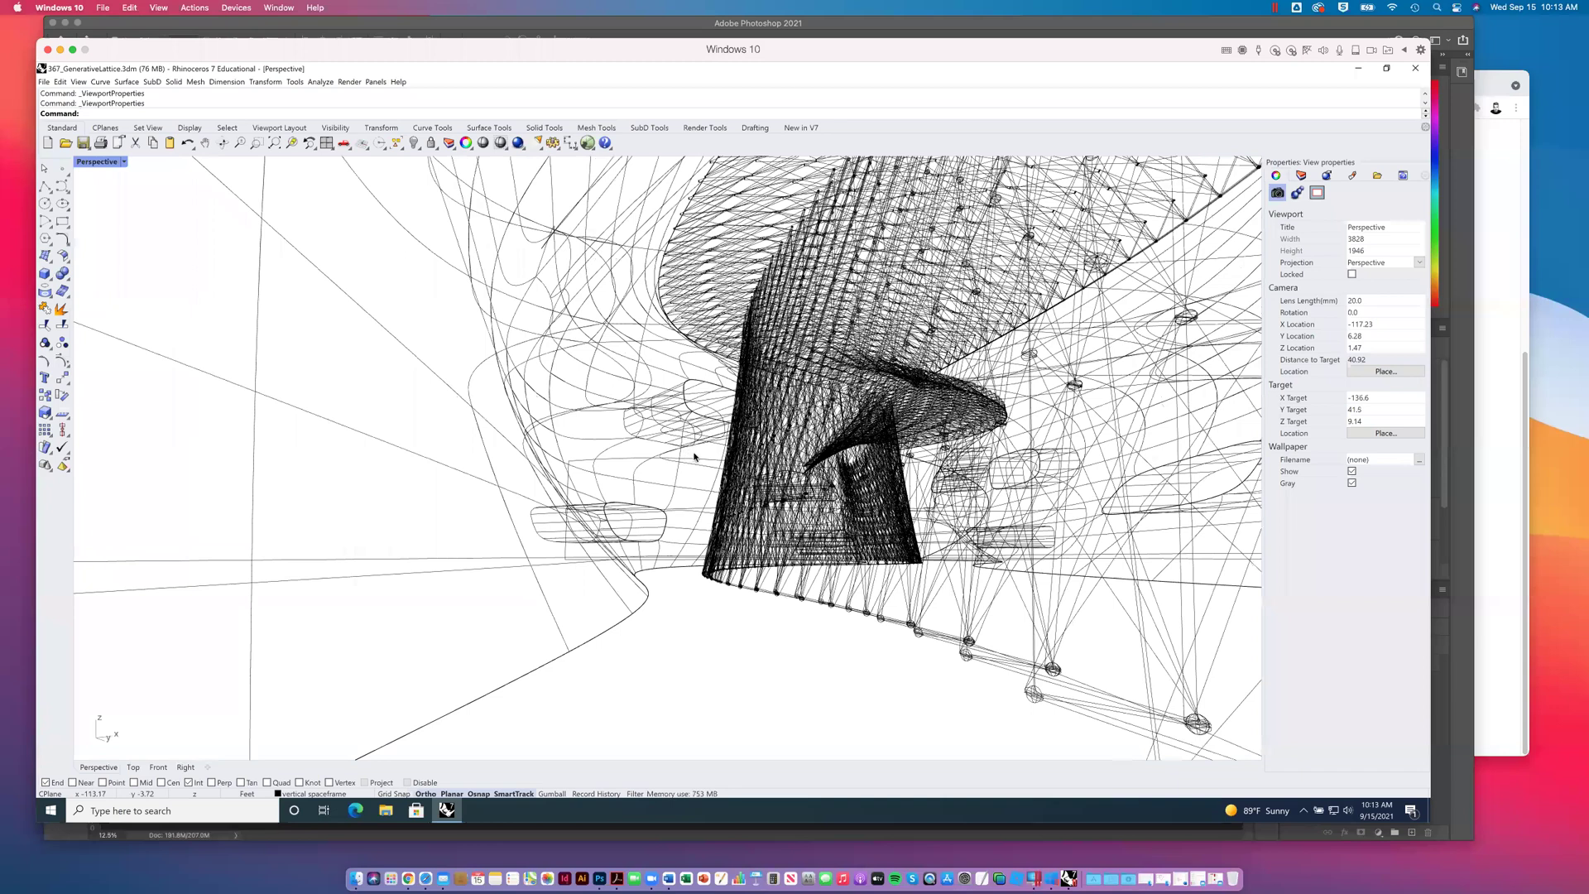
{"action": "key", "text": "shift+Left"}
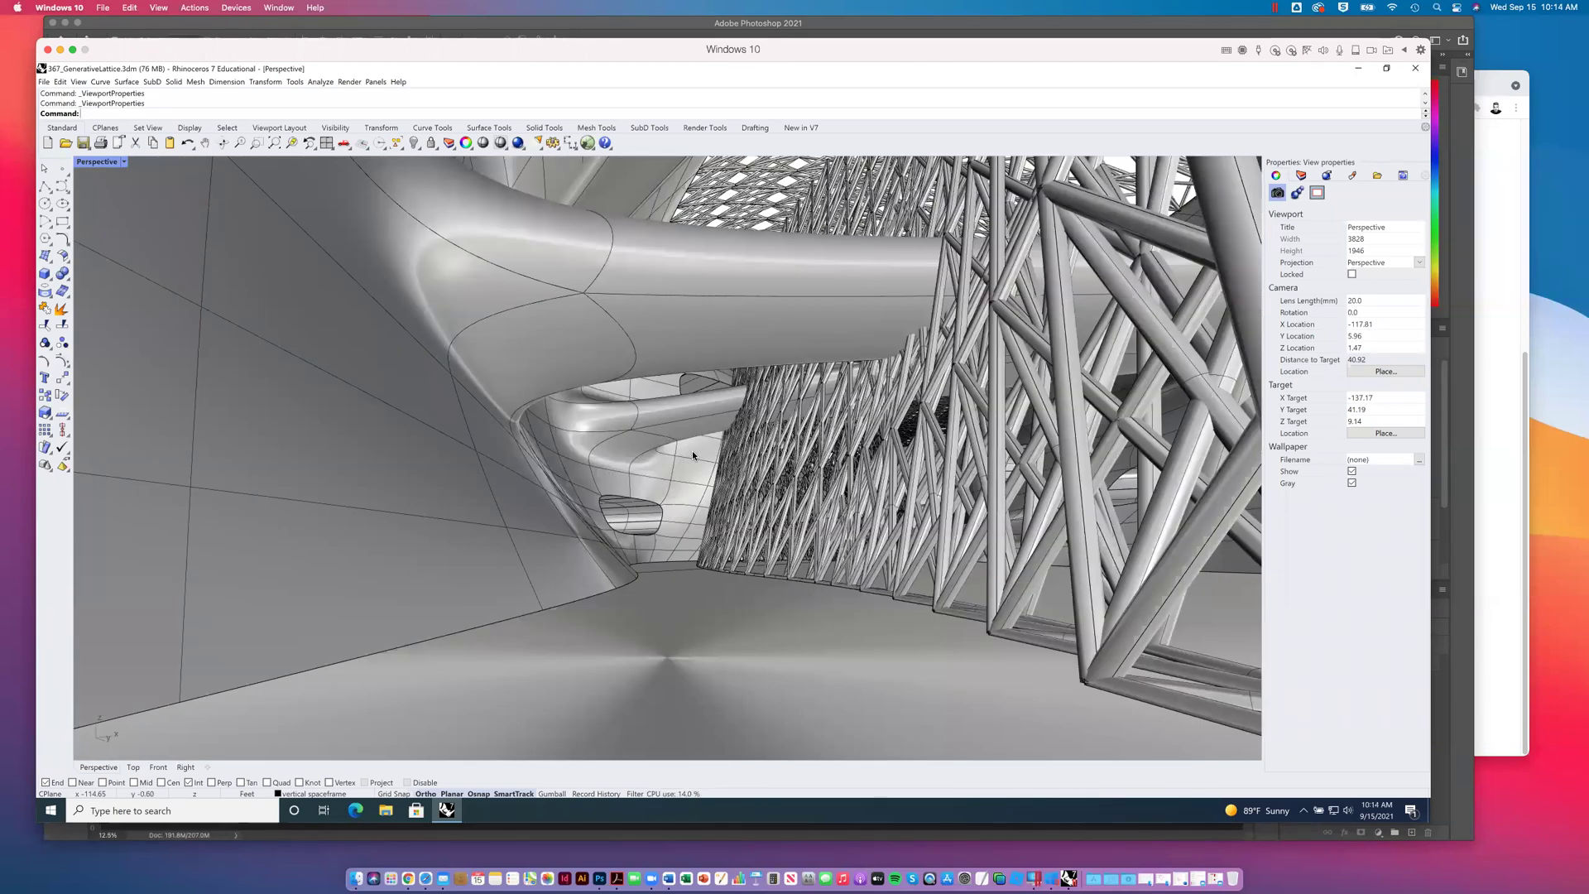
Step: Fine-tune the camera in Wireframe to about X -117, Y 6, Z 3.6, looking down the passage, and return to Shaded display
{"action": "key", "text": "ctrl+alt+w"}
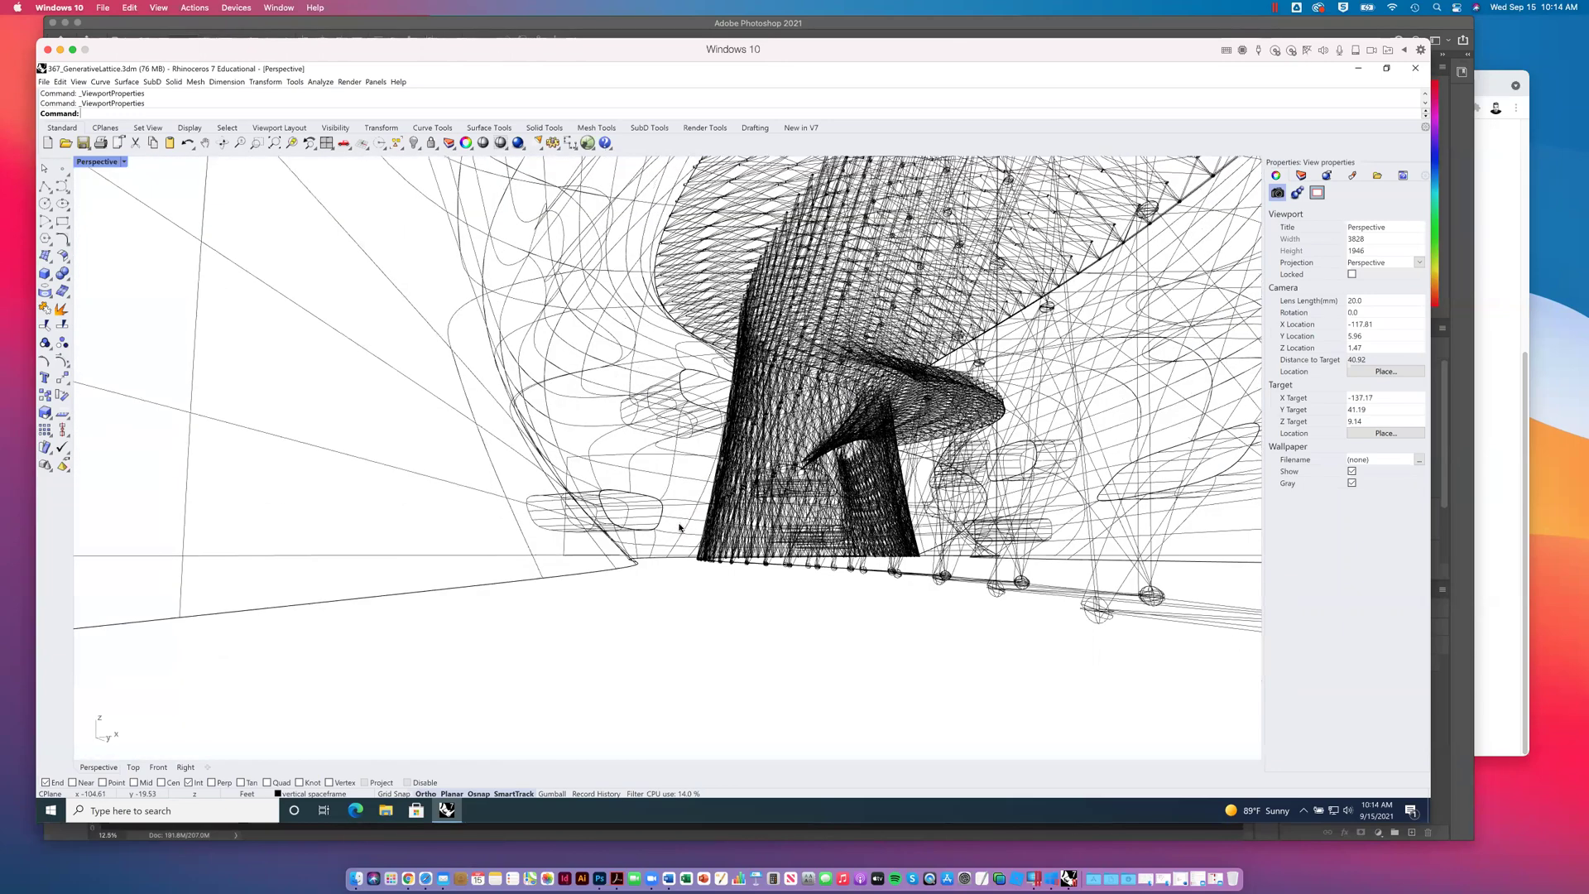
{"action": "key", "text": "shift+Up"}
{"action": "key", "text": "shift+Up"}
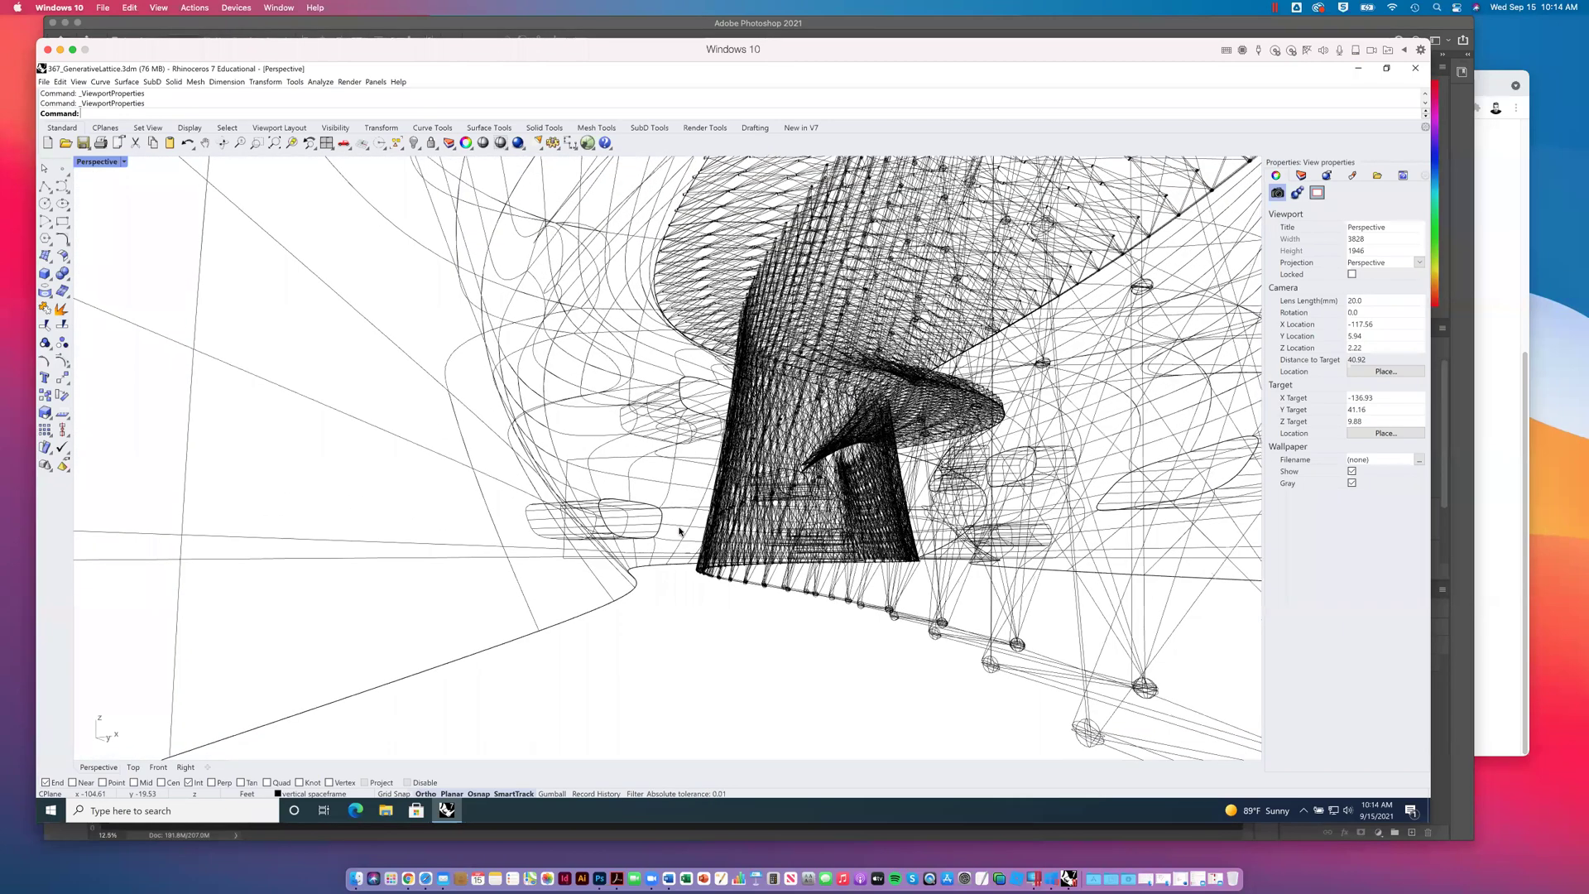
{"action": "key", "text": "shift+Up"}
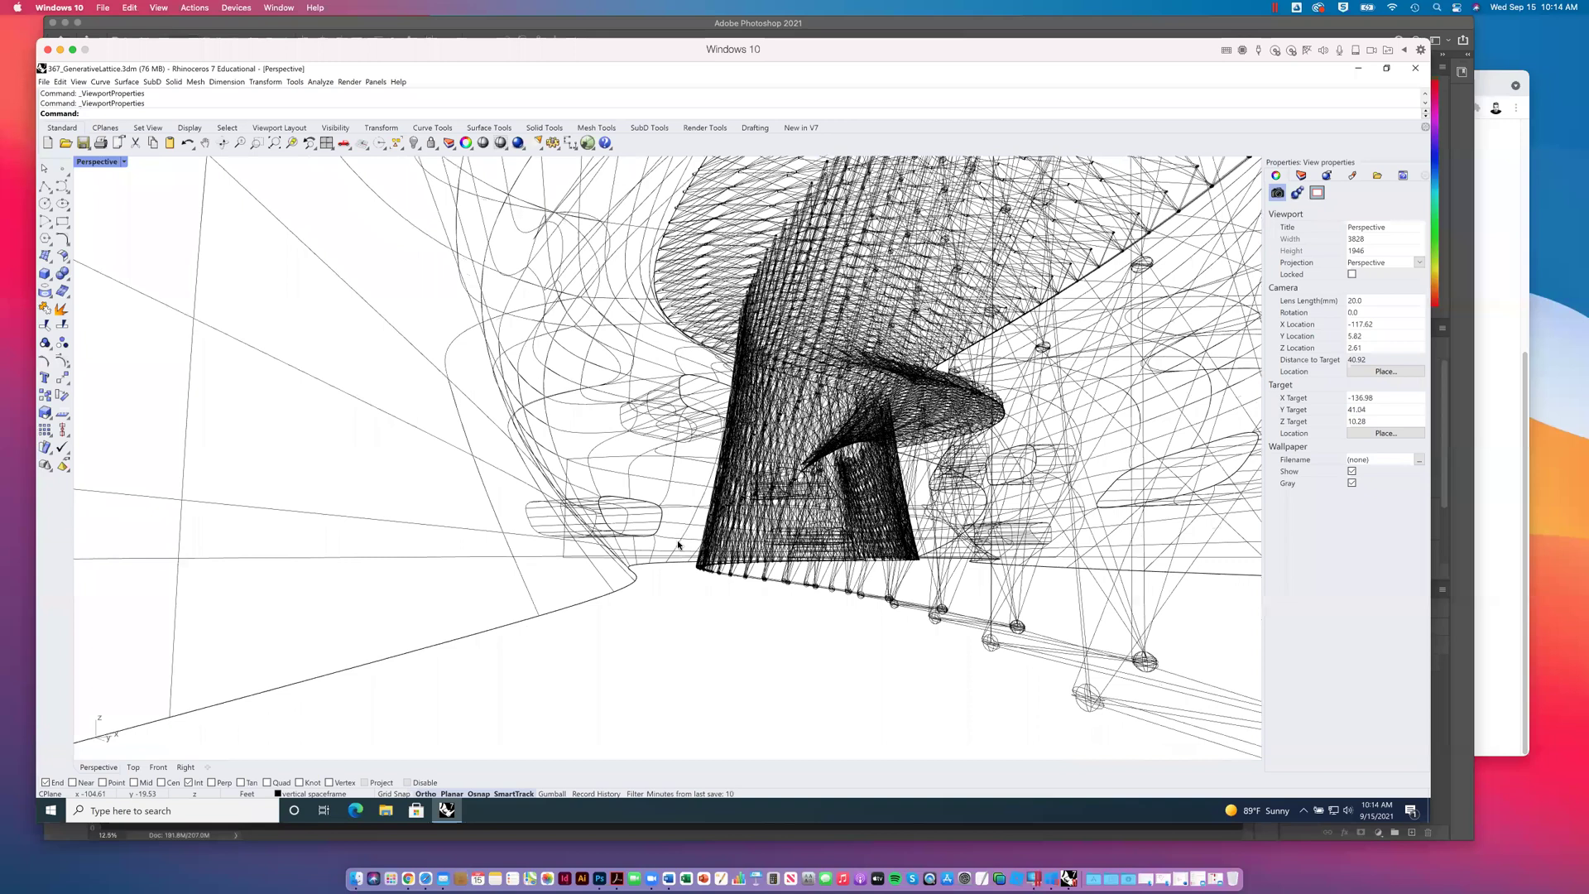
{"action": "key", "text": "shift+Up"}
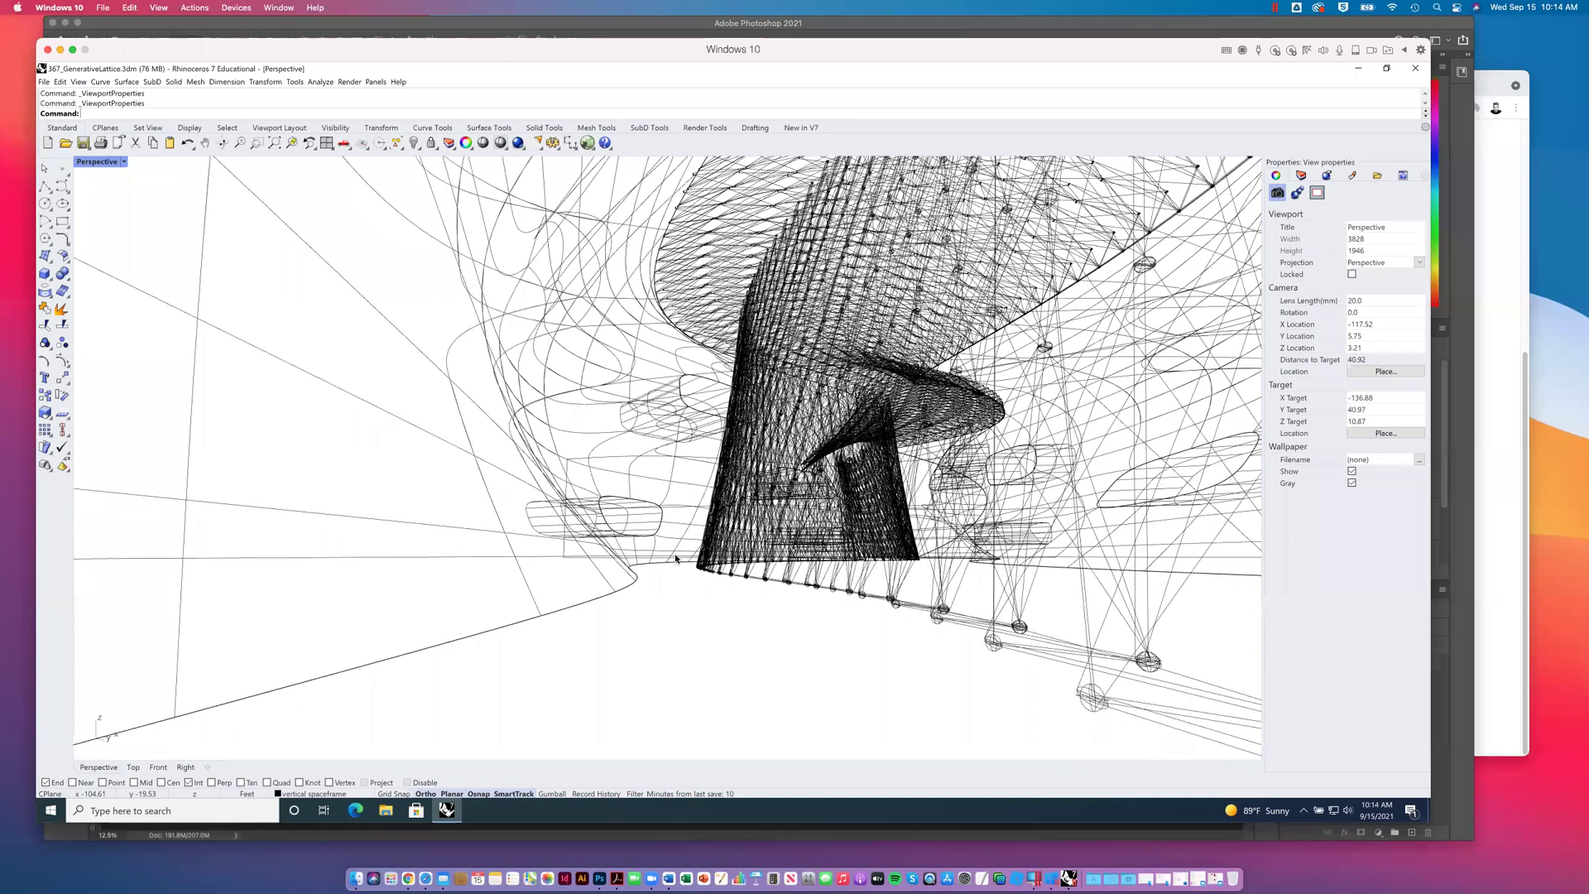
{"action": "key", "text": "shift+Down"}
{"action": "key", "text": "shift+Down"}
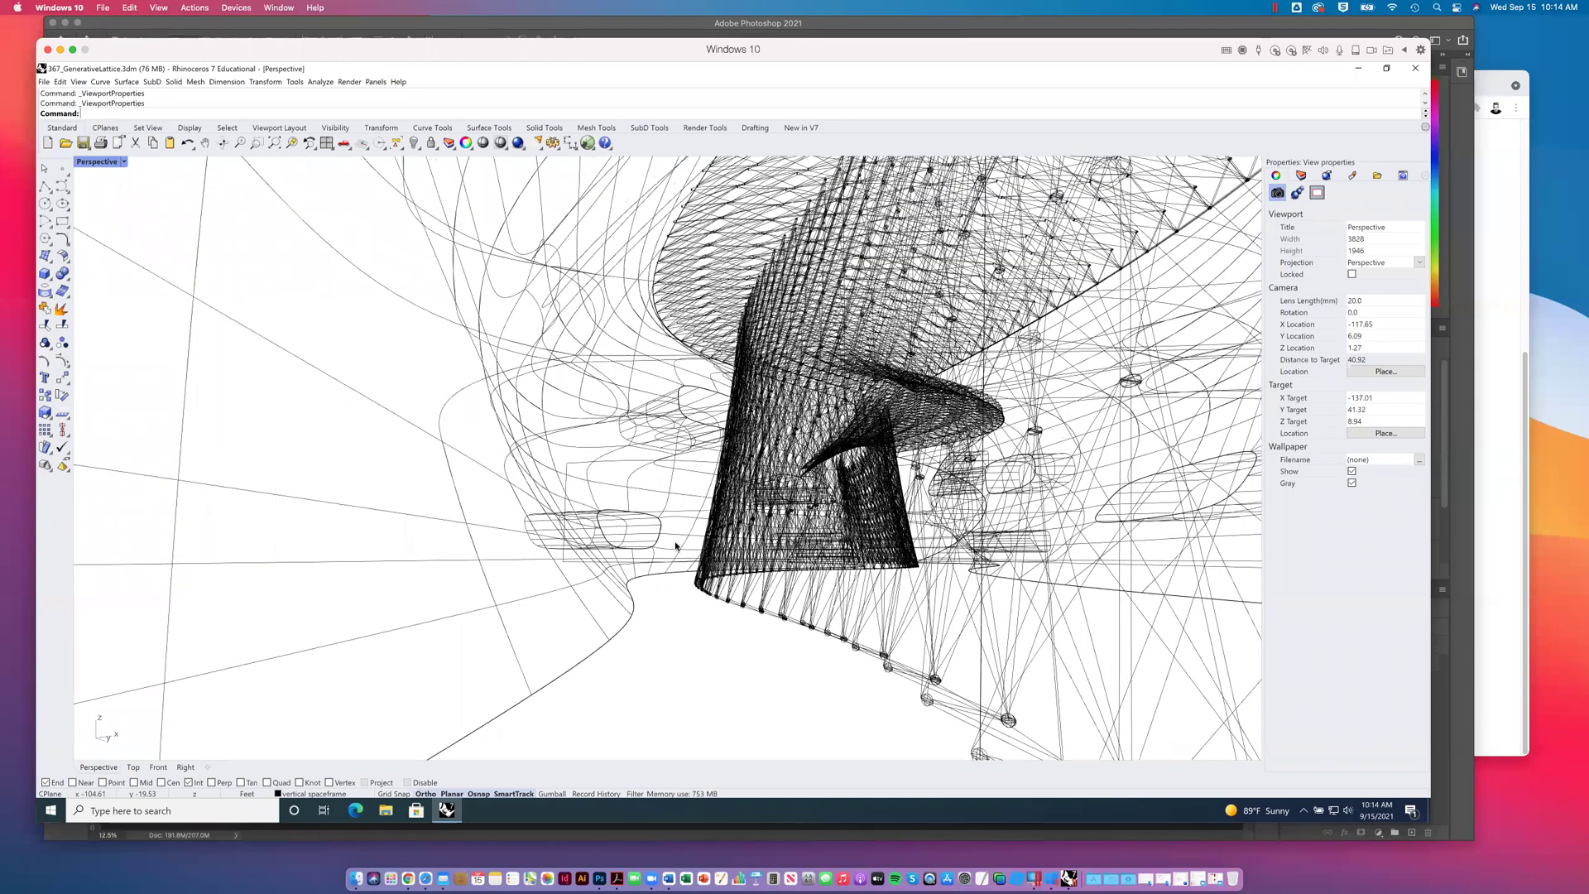
{"action": "key", "text": "shift+Up"}
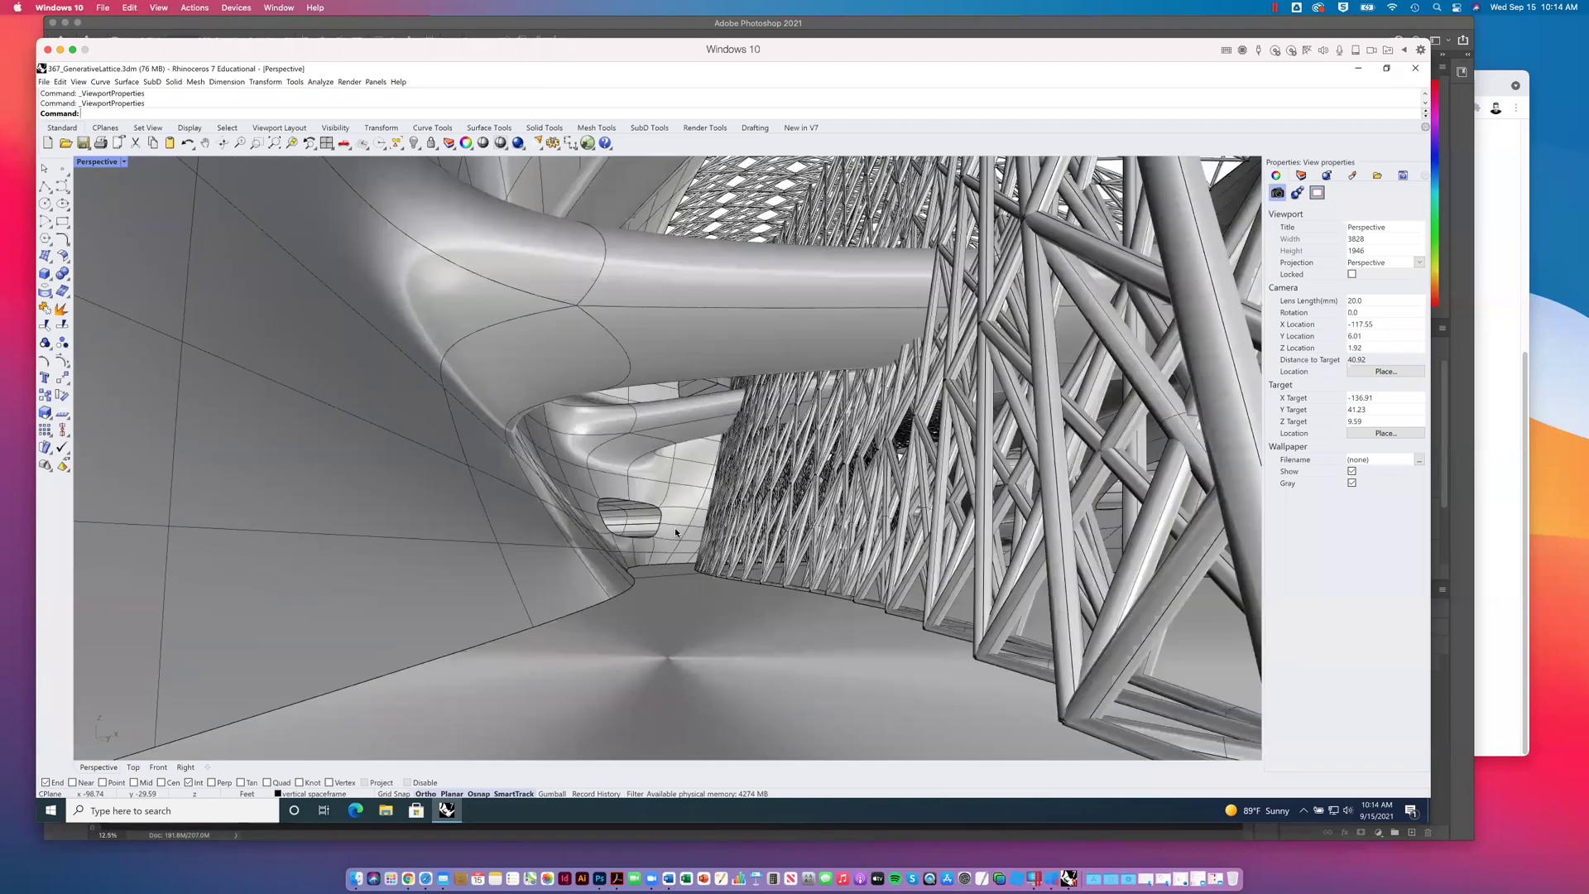
{"action": "key", "text": "Up"}
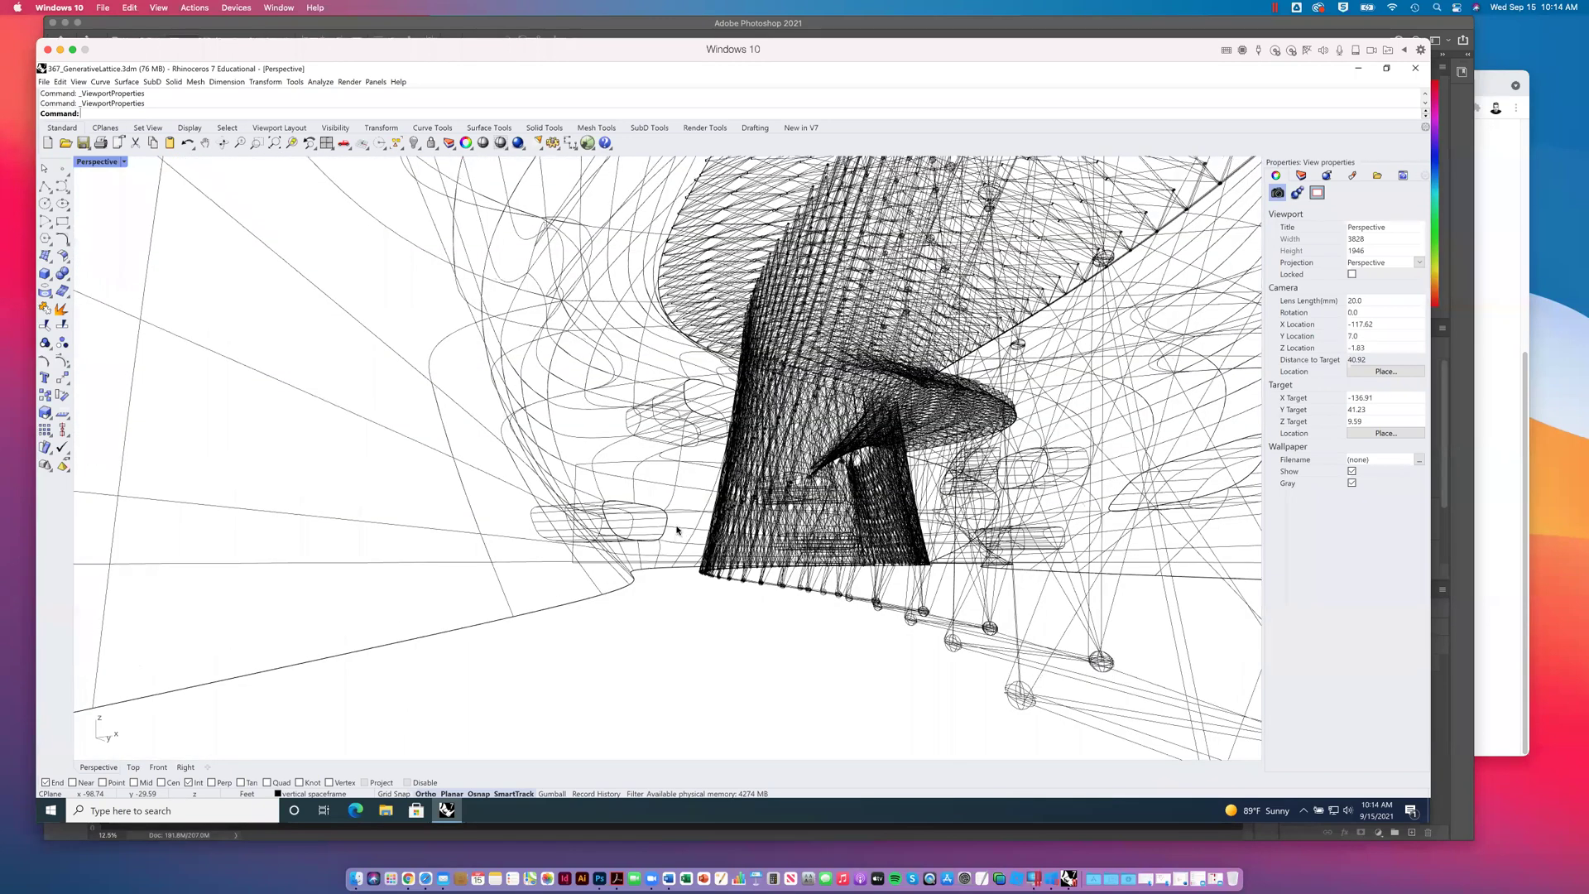
{"action": "key", "text": "Down"}
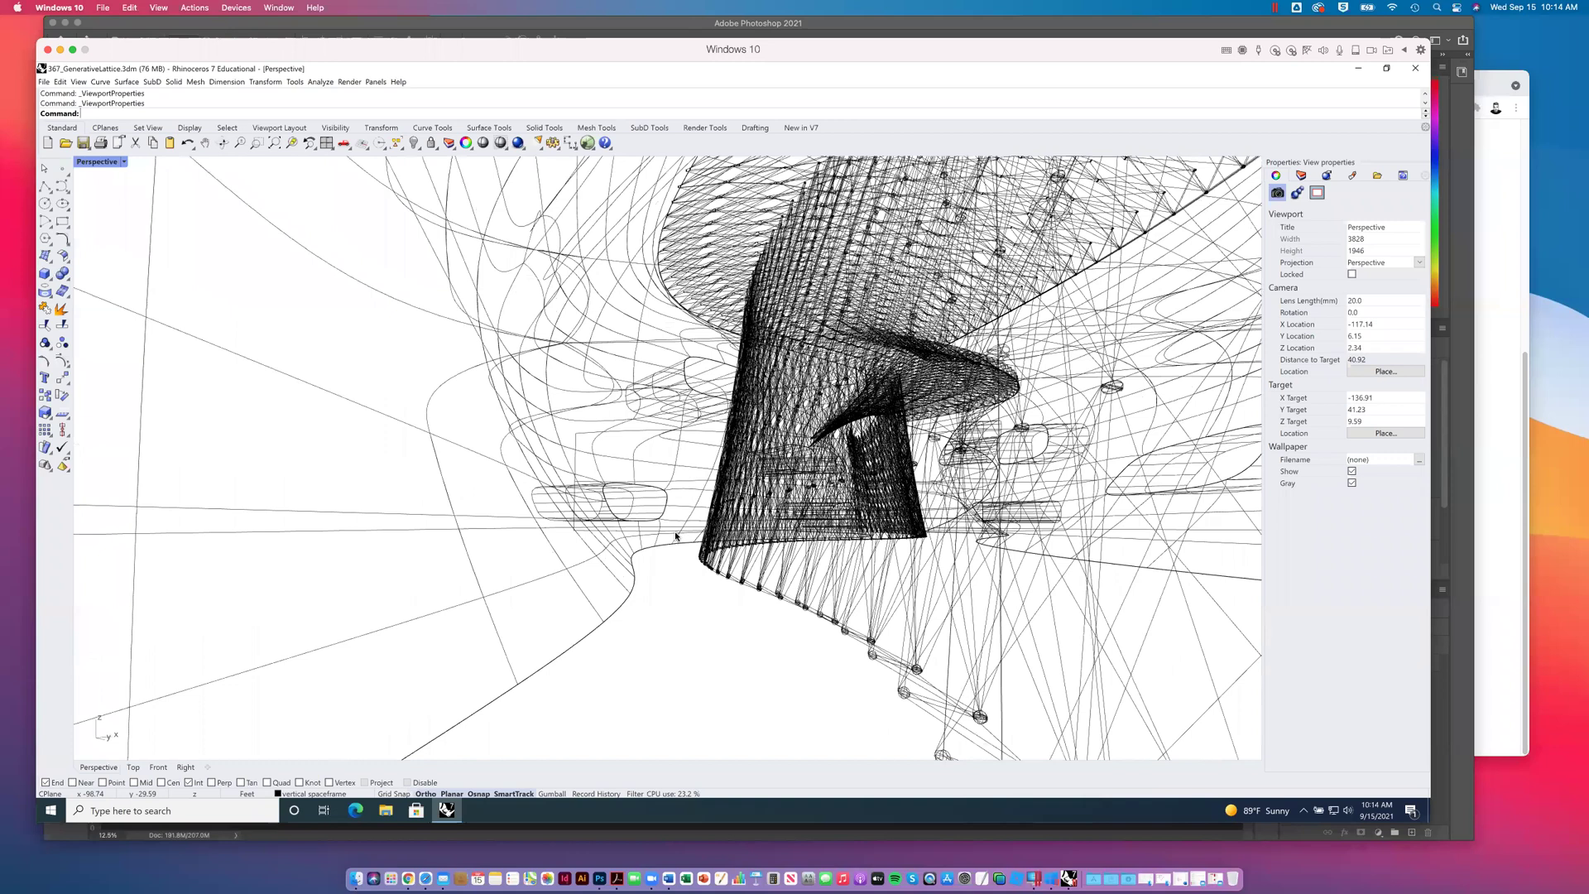
{"action": "key", "text": "Down"}
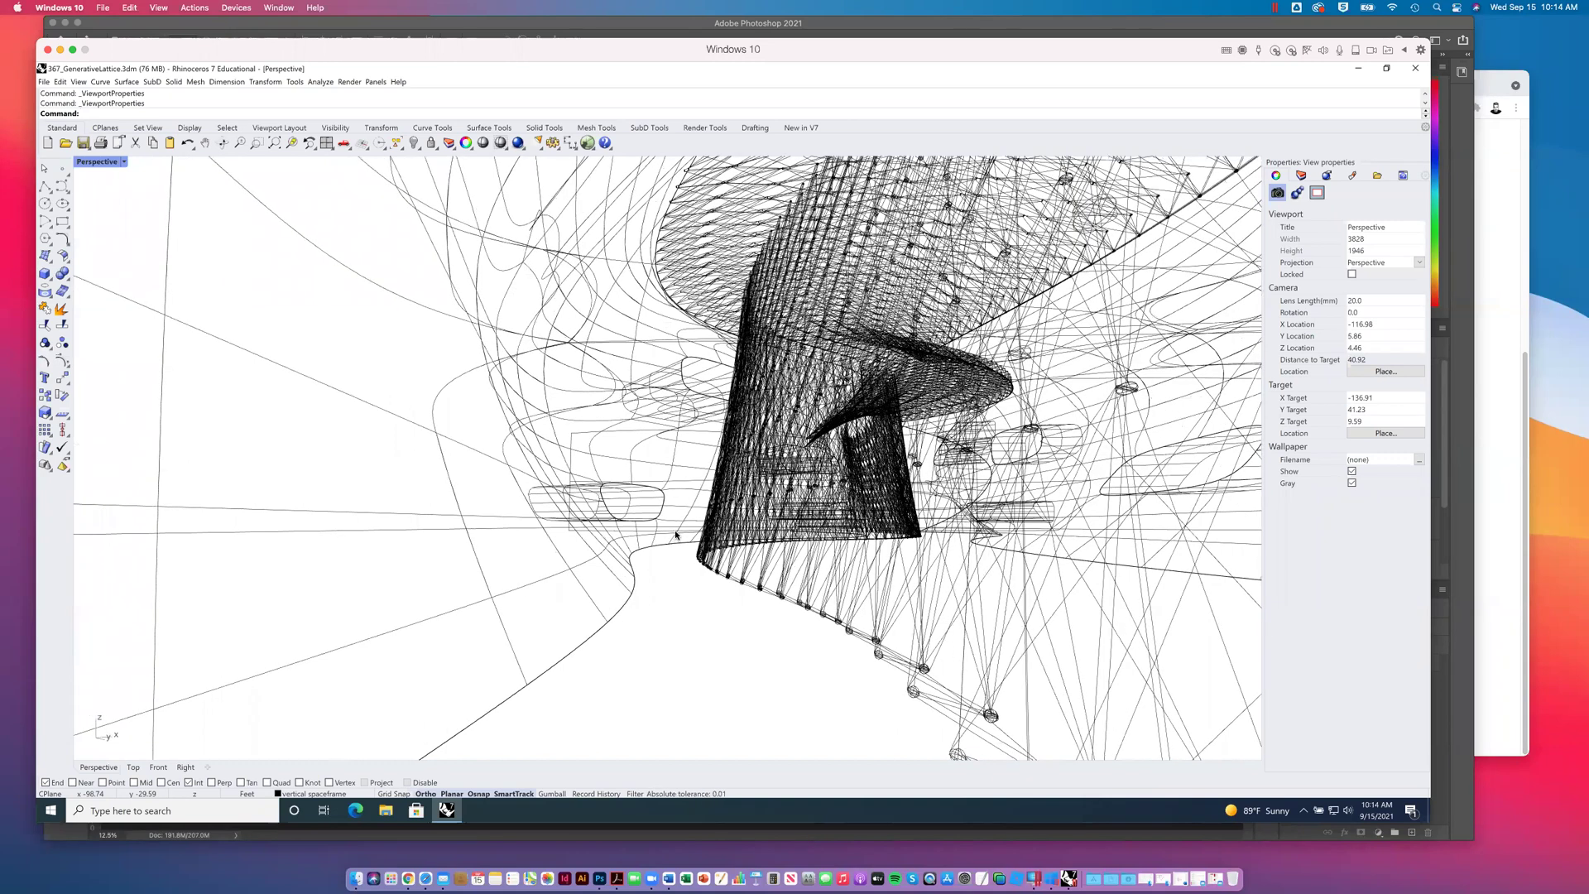
{"action": "key", "text": "Up"}
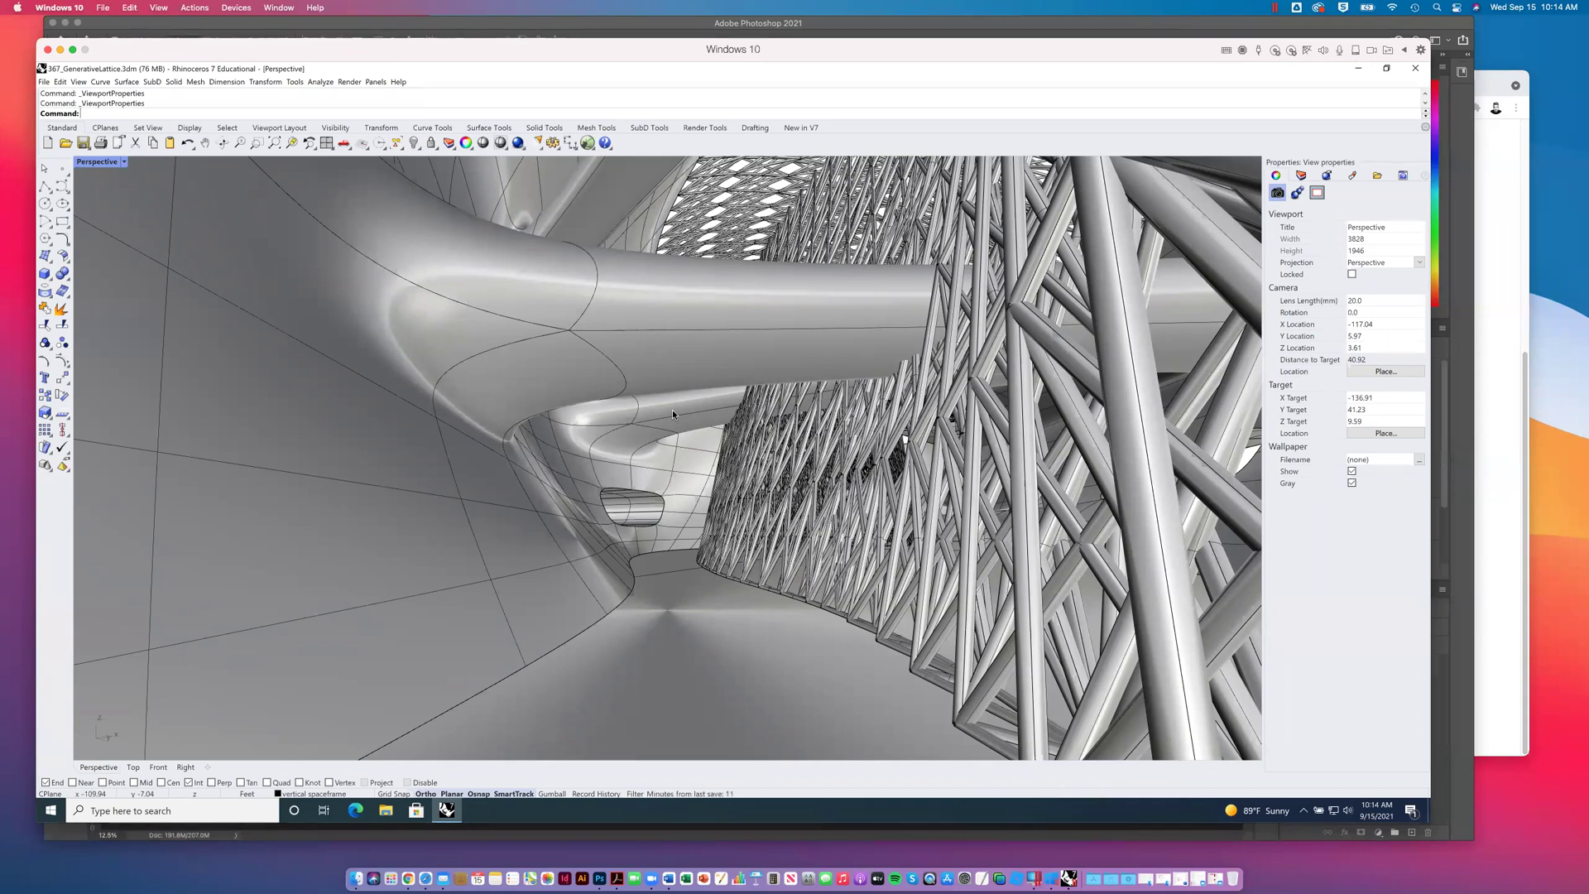
Step: Open the Named Views manager for the Perspective viewport and move its window aside over the model
{"action": "left_click", "coordinate": [123, 163]}
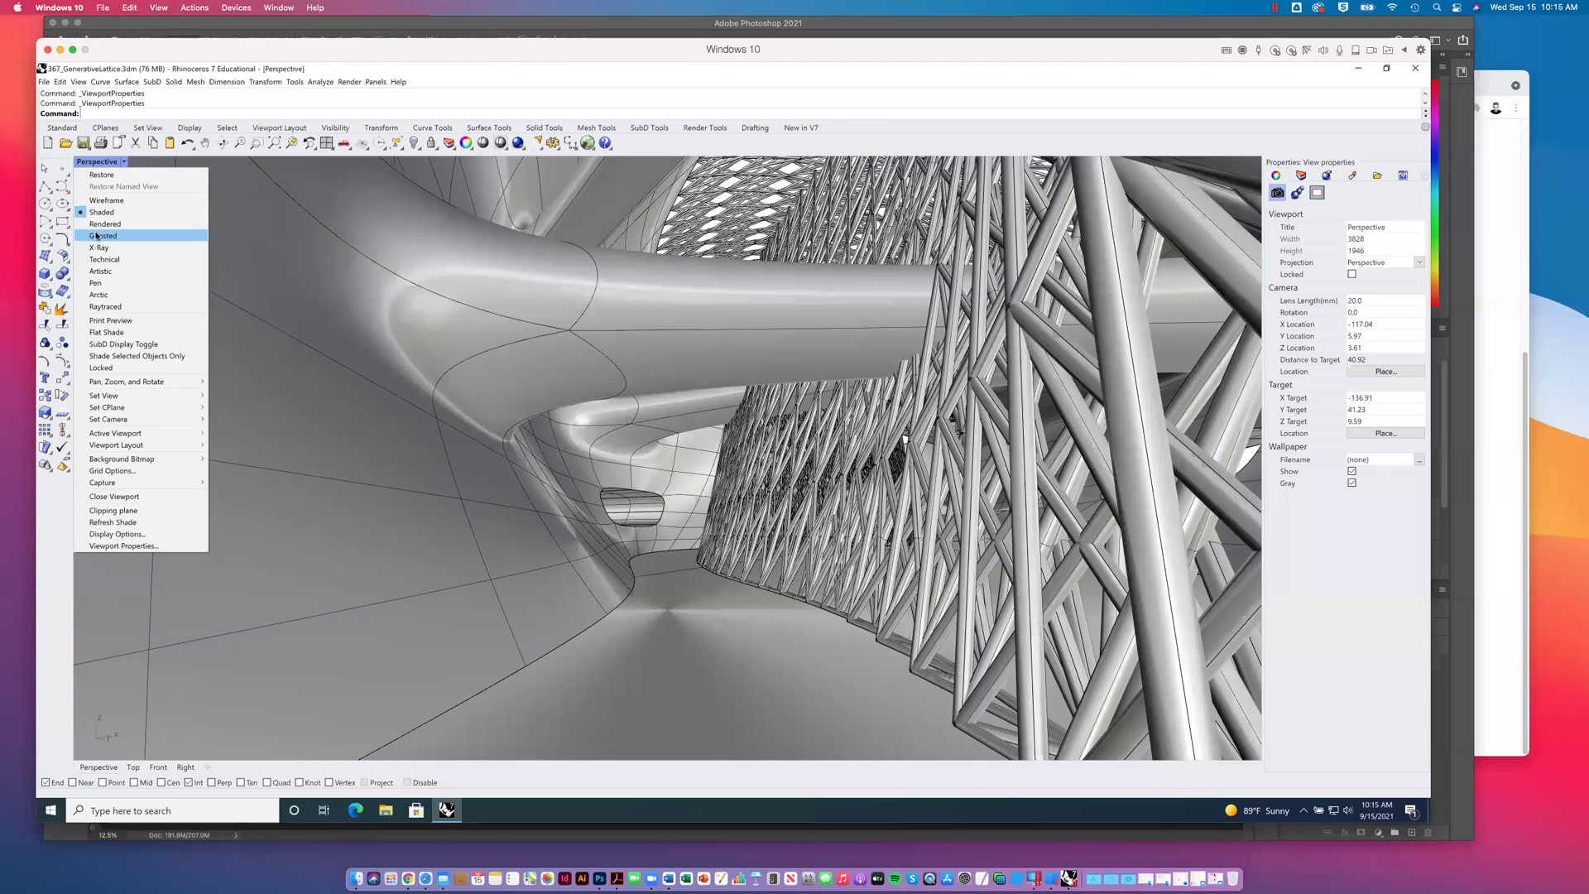
{"action": "key", "text": "Escape"}
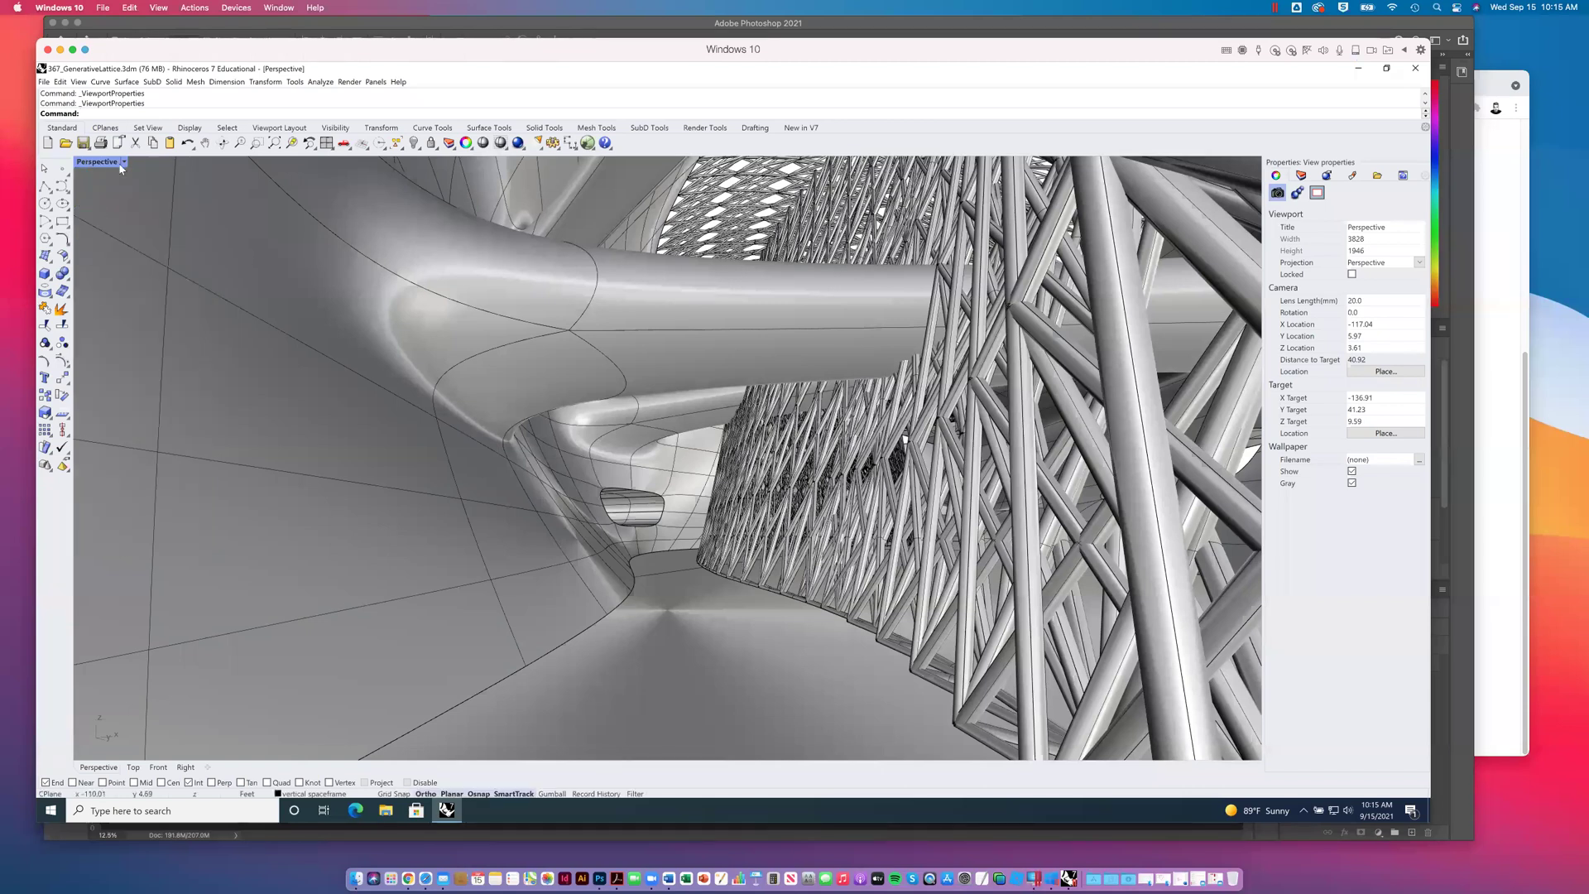
{"action": "left_click", "coordinate": [121, 165]}
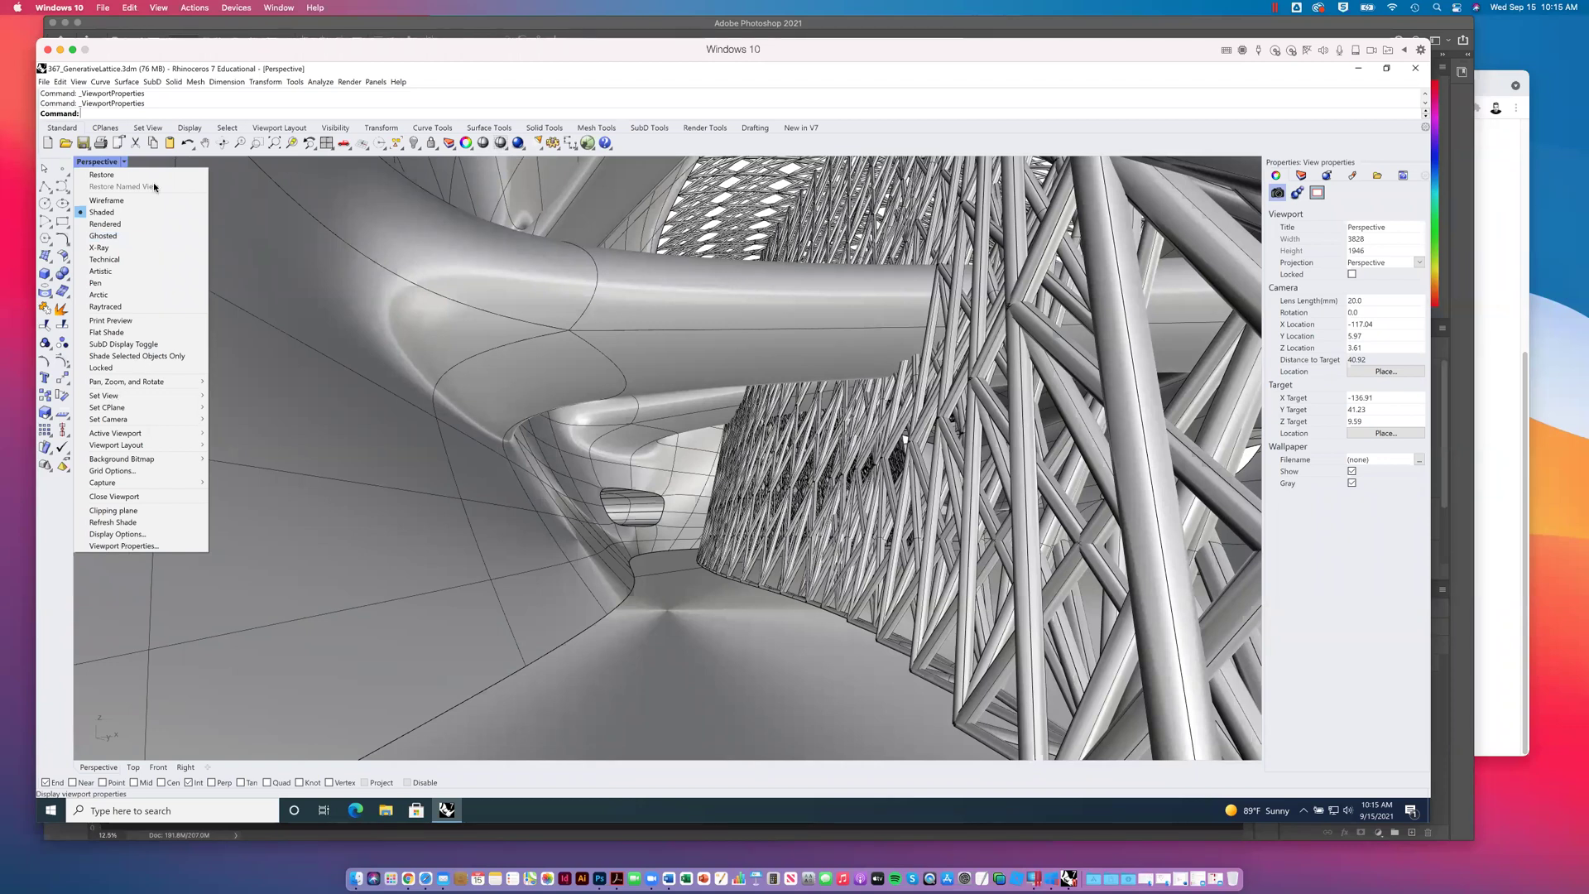
{"action": "left_click", "coordinate": [123, 161]}
{"action": "left_click", "coordinate": [123, 161]}
{"action": "mouse_move", "coordinate": [124, 396]}
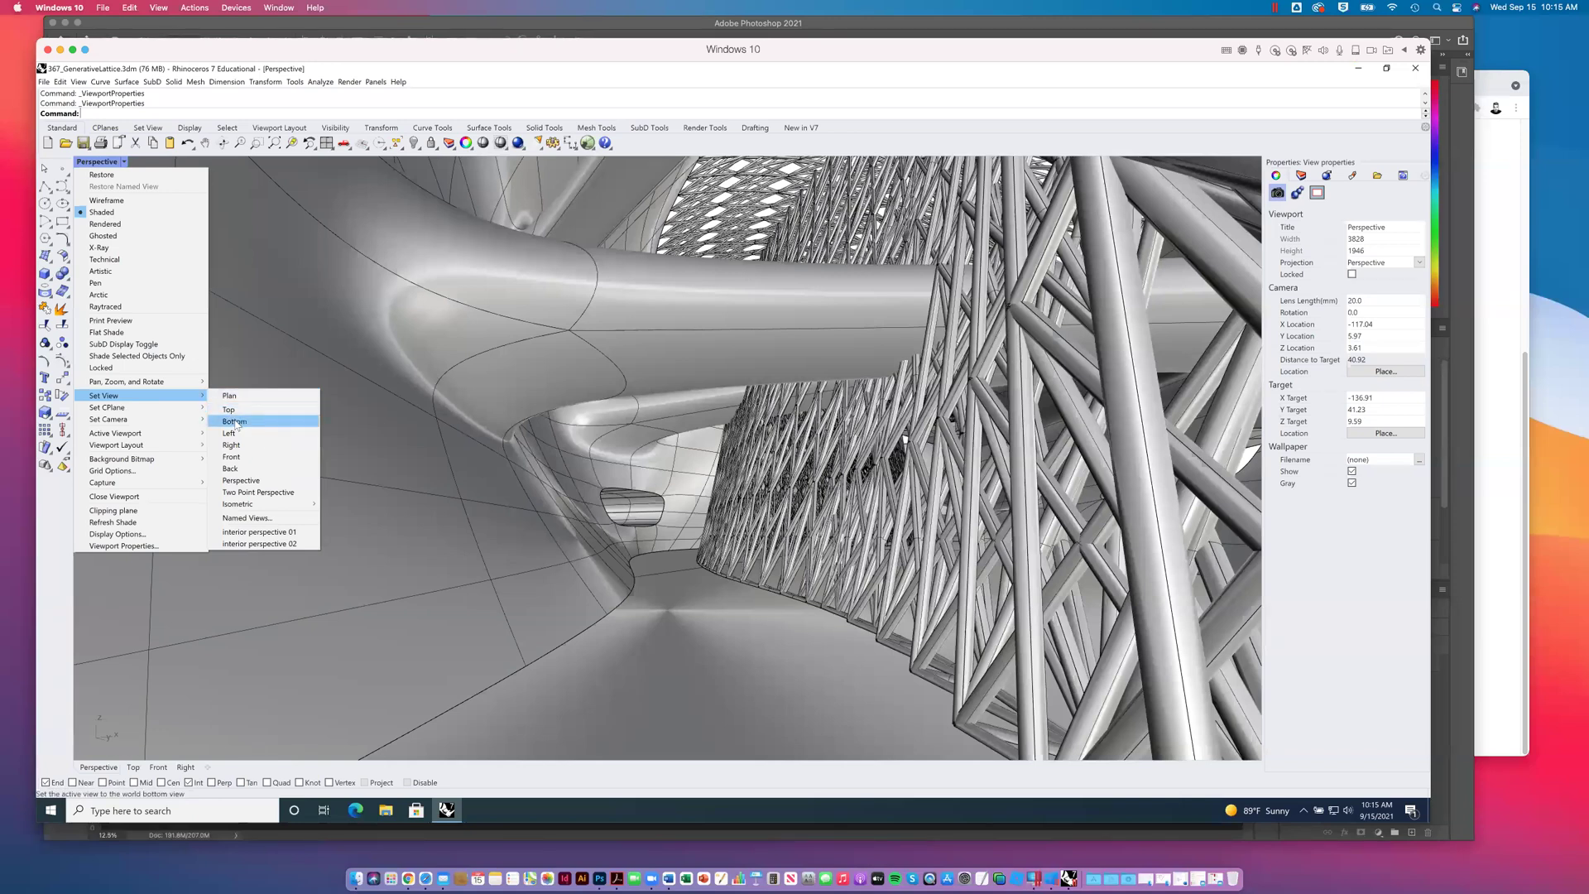
{"action": "left_click", "coordinate": [246, 518]}
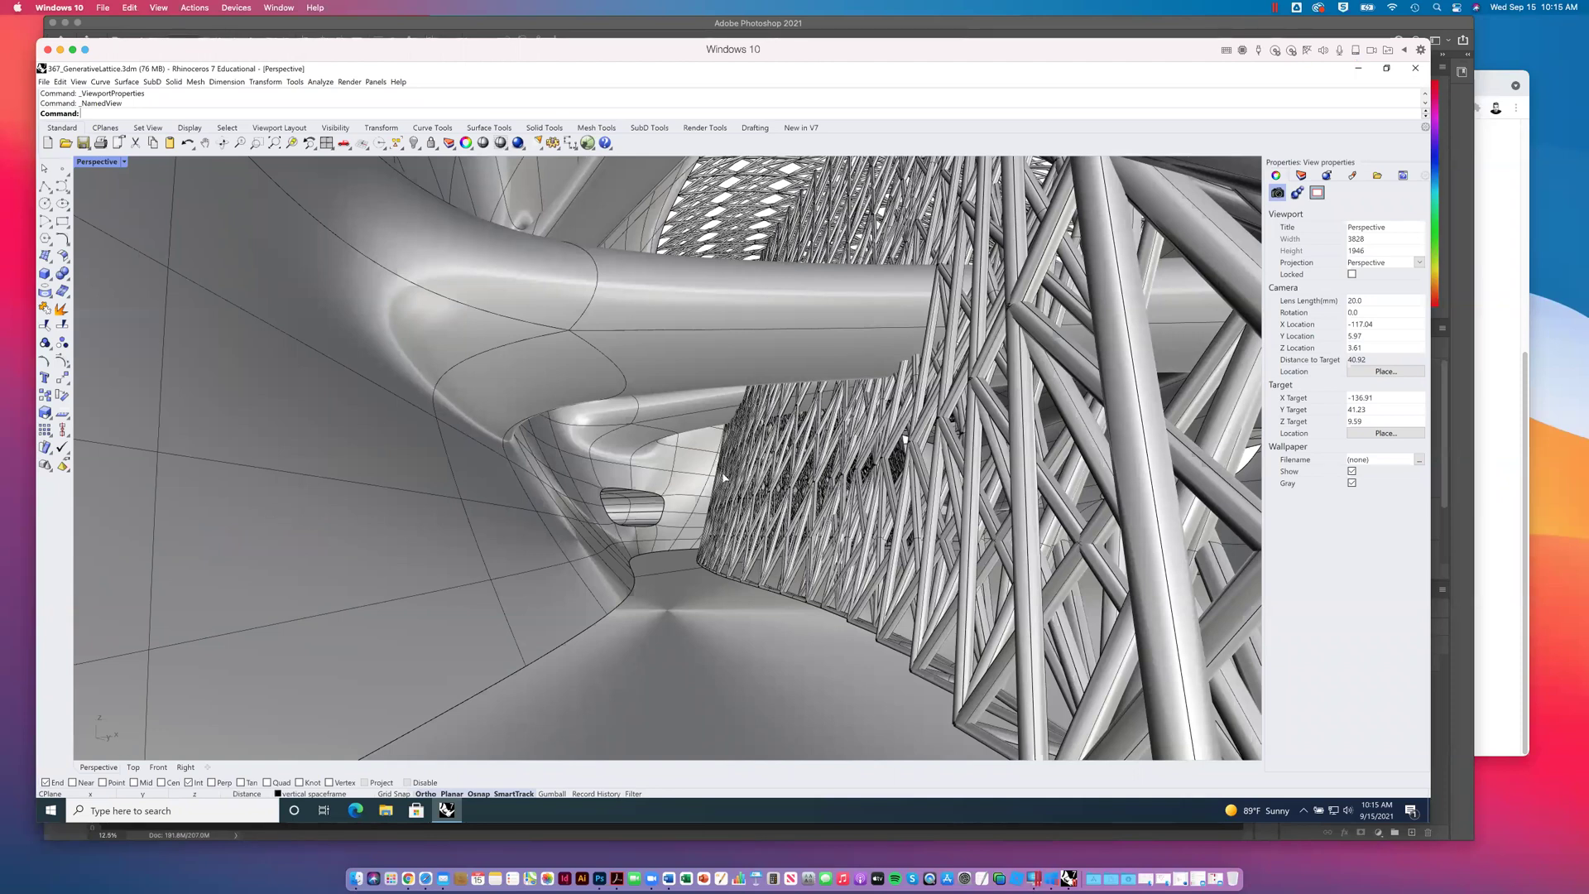
{"action": "left_click_drag", "start_coordinate": [701, 299], "coordinate": [758, 284]}
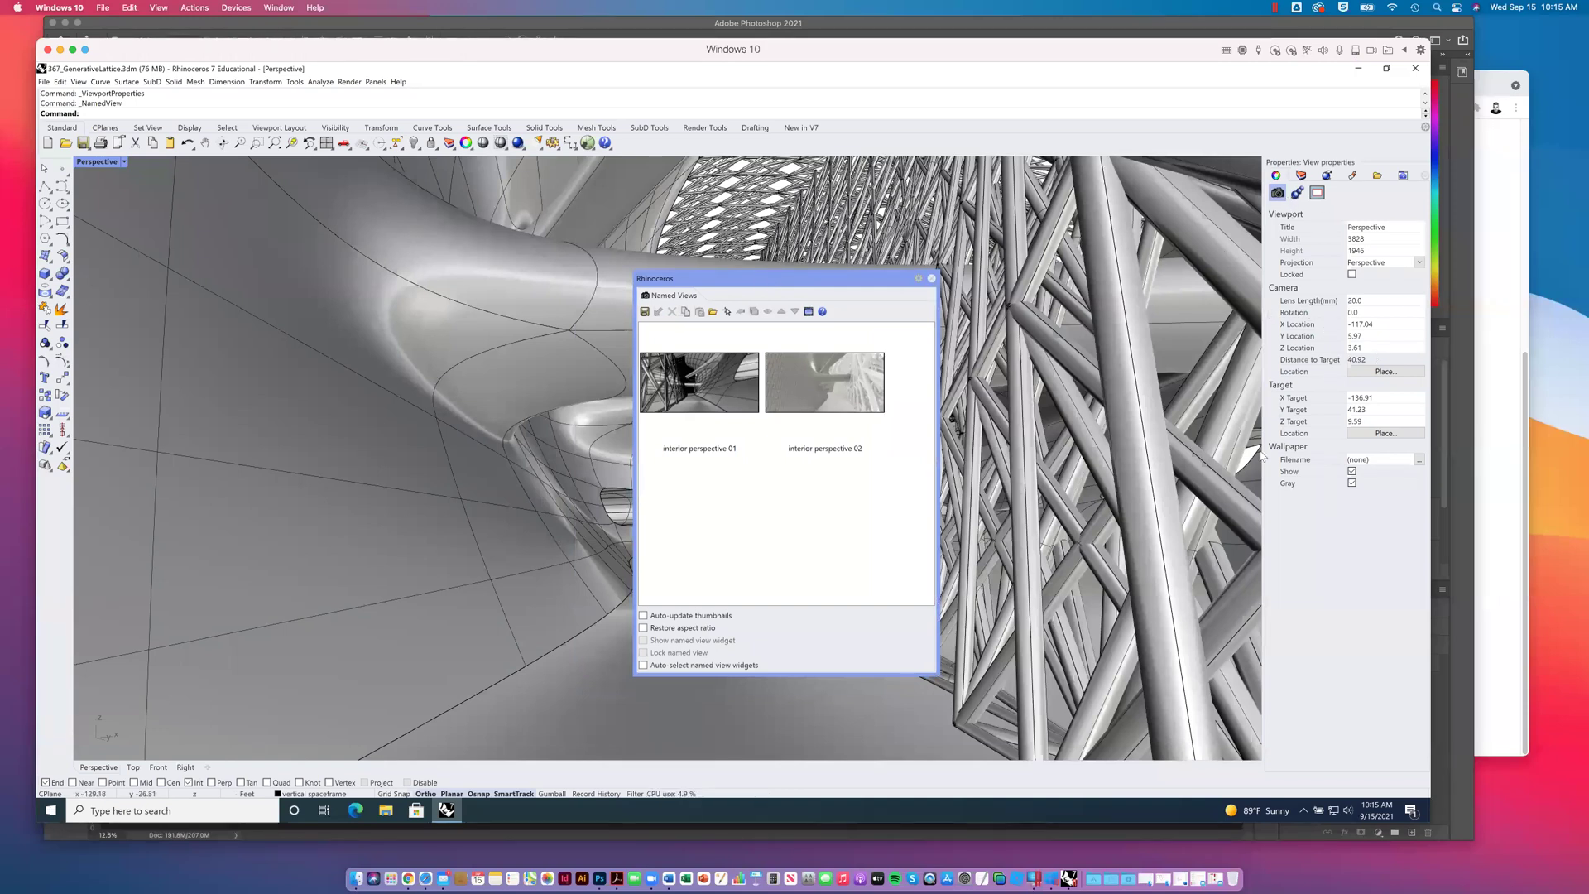
{"action": "left_click_drag", "start_coordinate": [820, 276], "coordinate": [883, 260]}
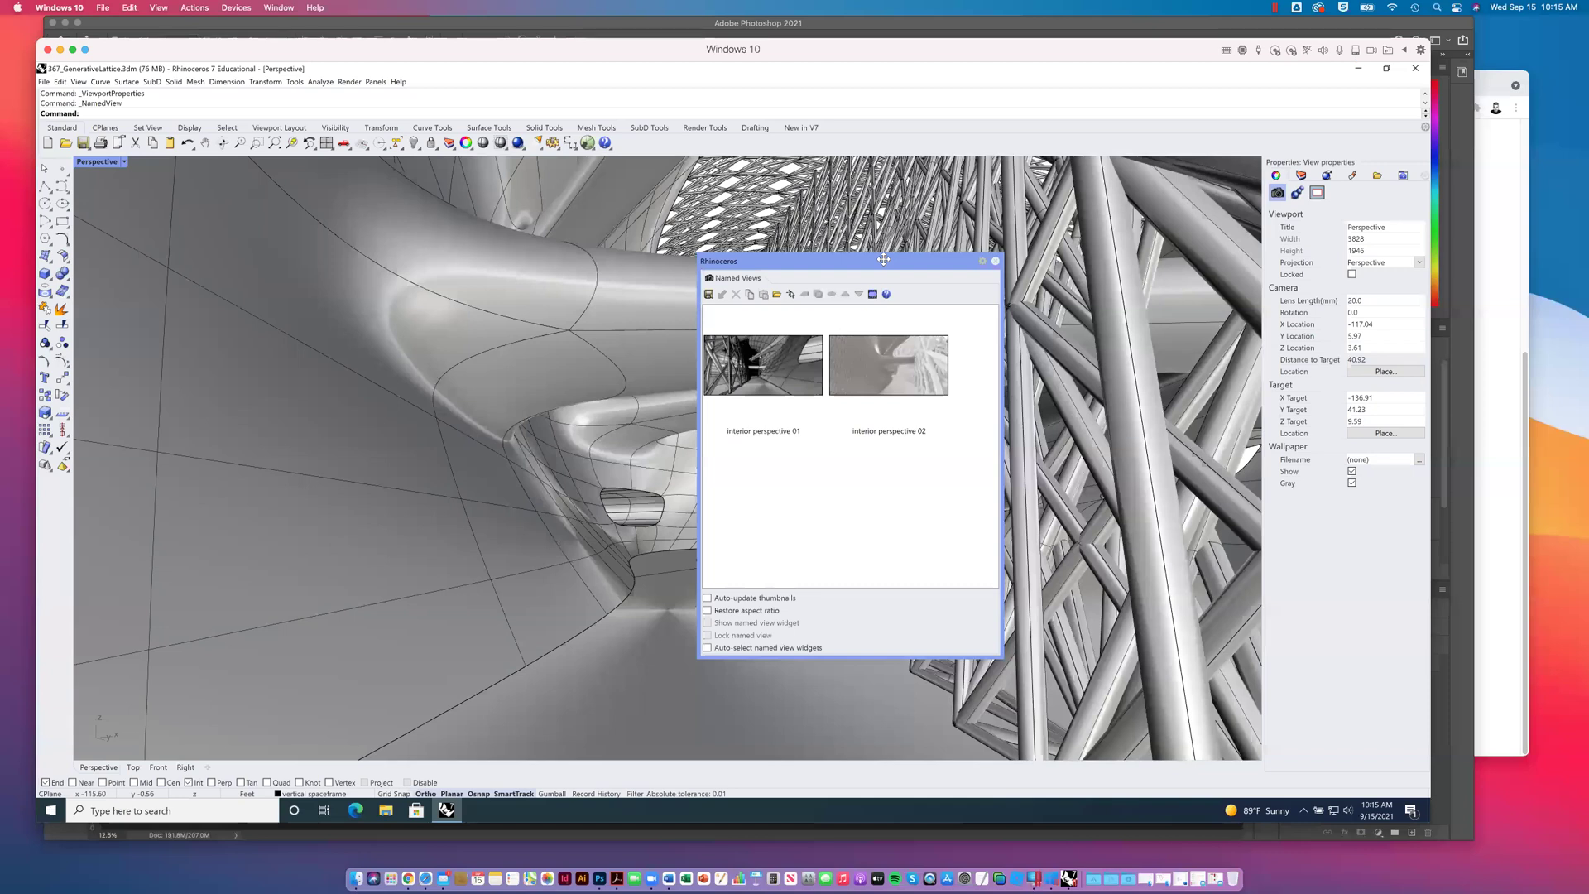
Step: Save the current viewport as a named view called "Perspective tes"
{"action": "left_click", "coordinate": [710, 295]}
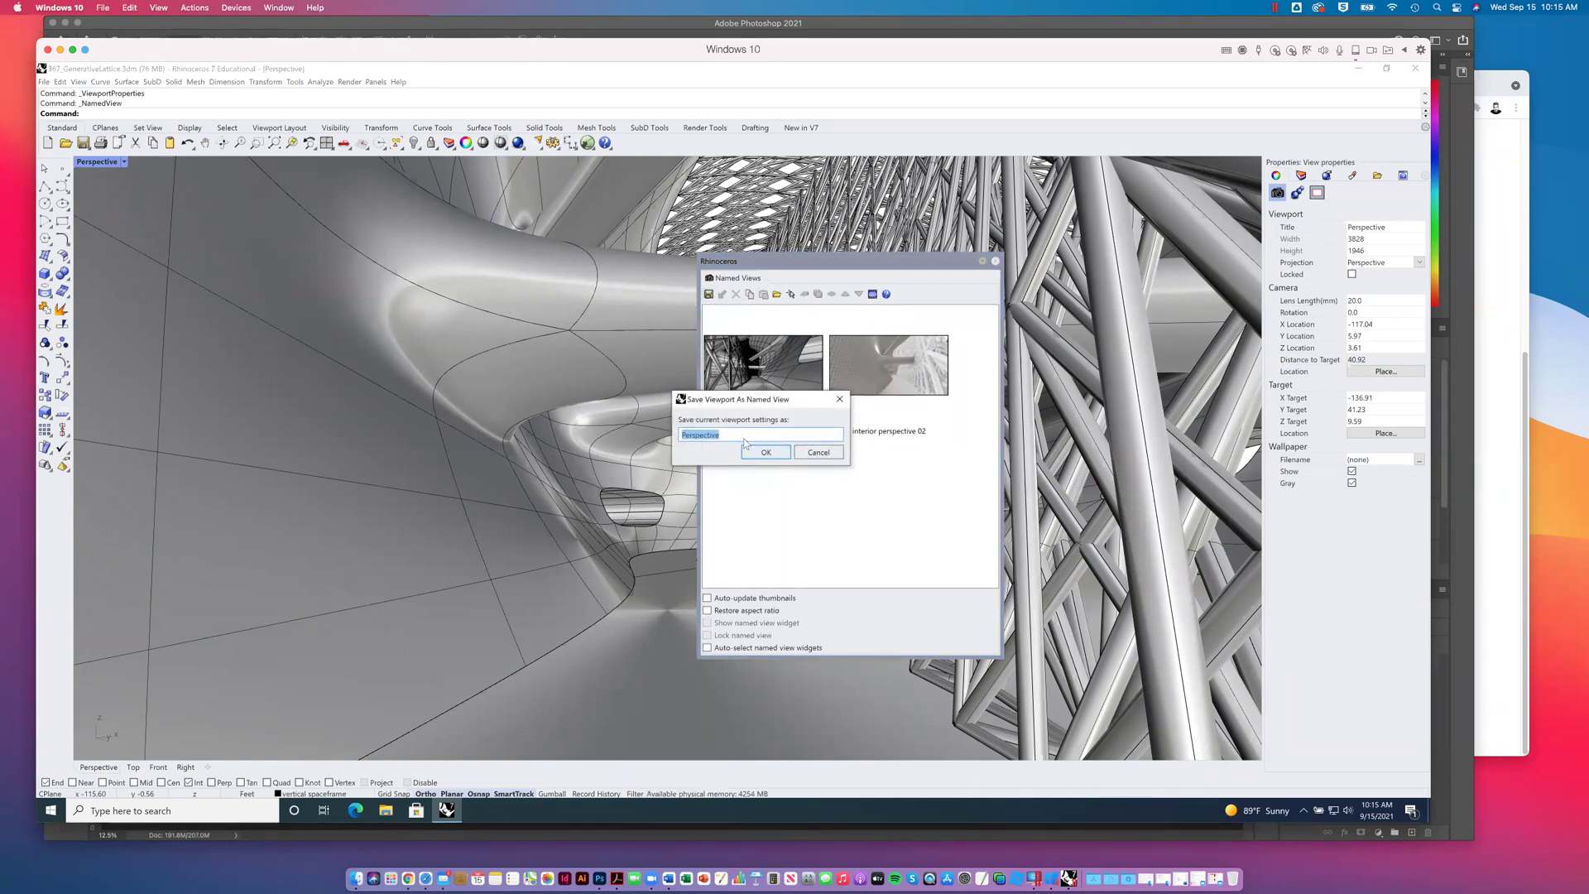
{"action": "type", "text": "Persep"}
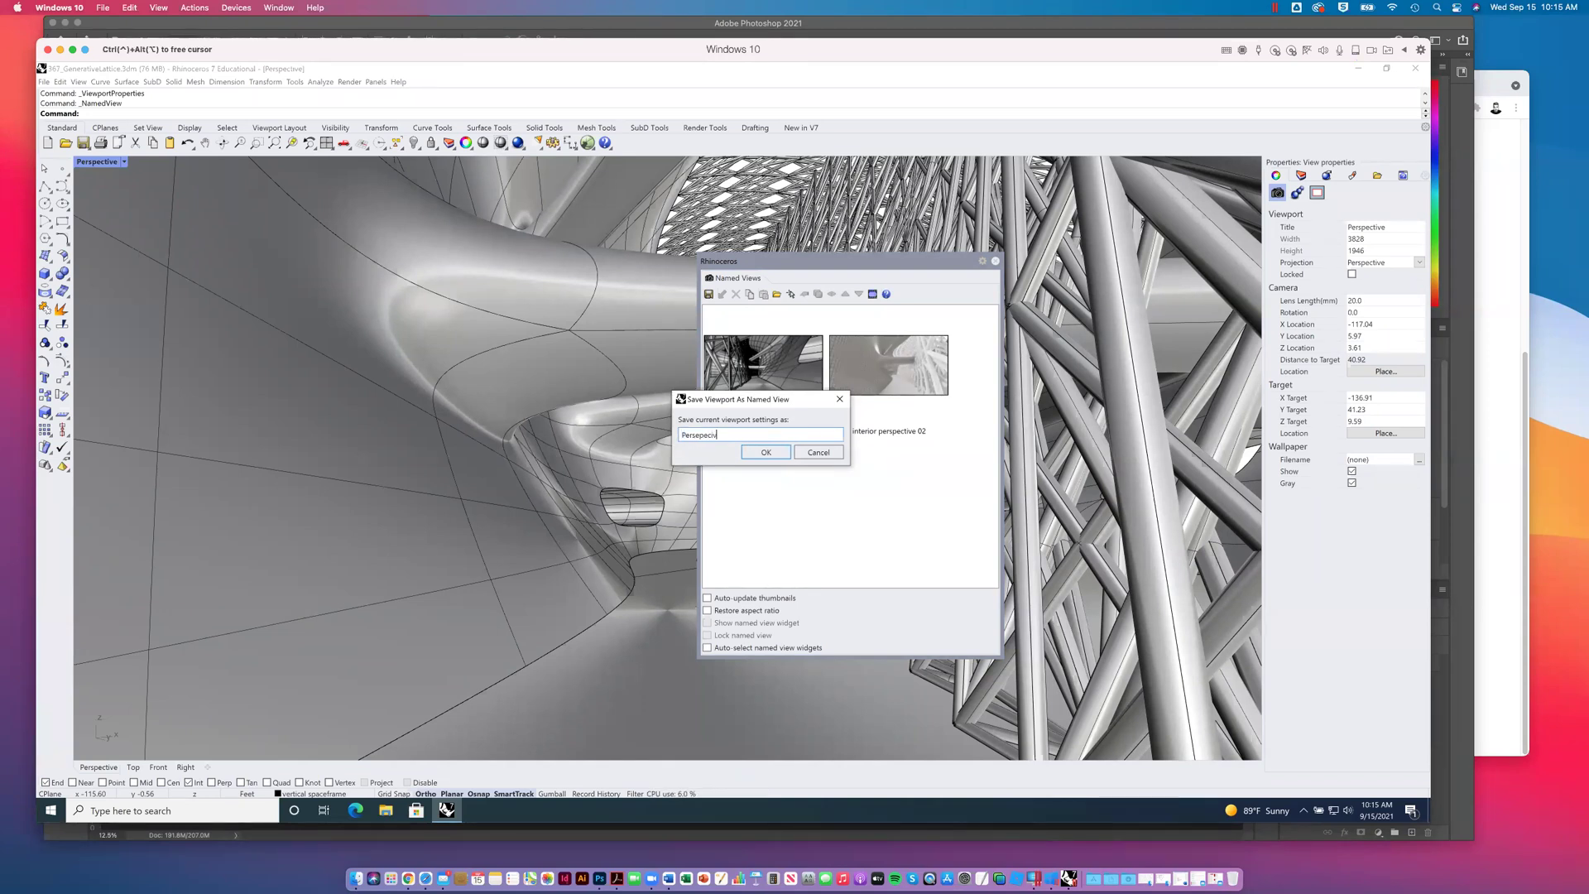
{"action": "key", "text": "BackSpace"}
{"action": "key", "text": "BackSpace"}
{"action": "key", "text": "BackSpace"}
{"action": "key", "text": "BackSpace"}
{"action": "key", "text": "BackSpace"}
{"action": "type", "text": "ctive ttest"}
{"action": "key", "text": "BackSpace"}
{"action": "type", "text": "e"}
{"action": "left_click", "coordinate": [748, 447]}
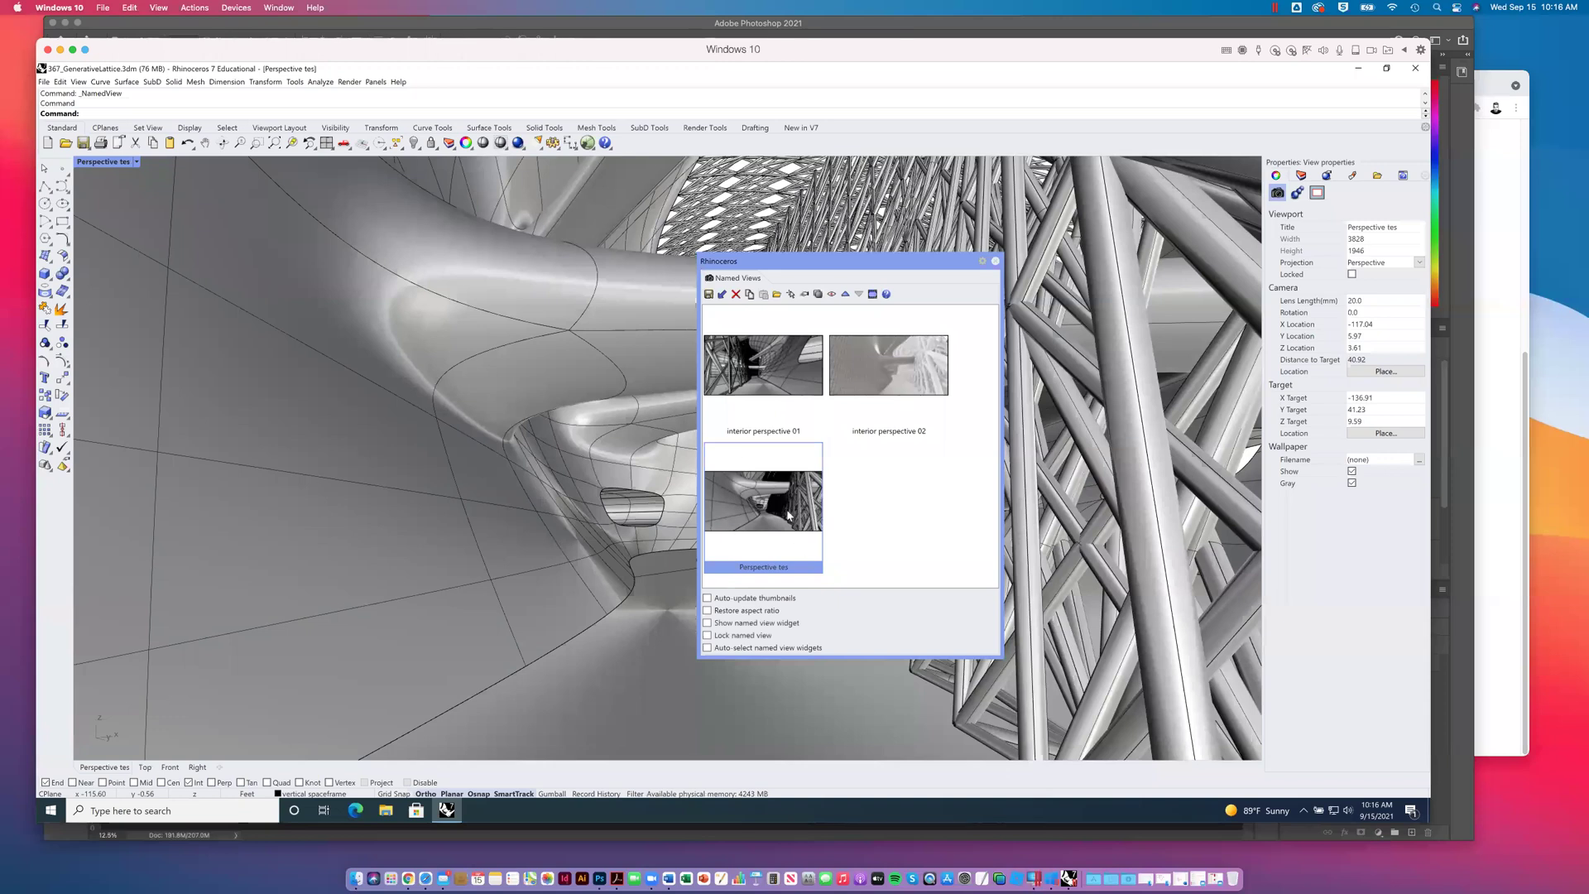
Step: Move the camera away from the saved view, restore the named view "Perspective tes", and close Named Views
{"action": "left_click", "coordinate": [670, 480]}
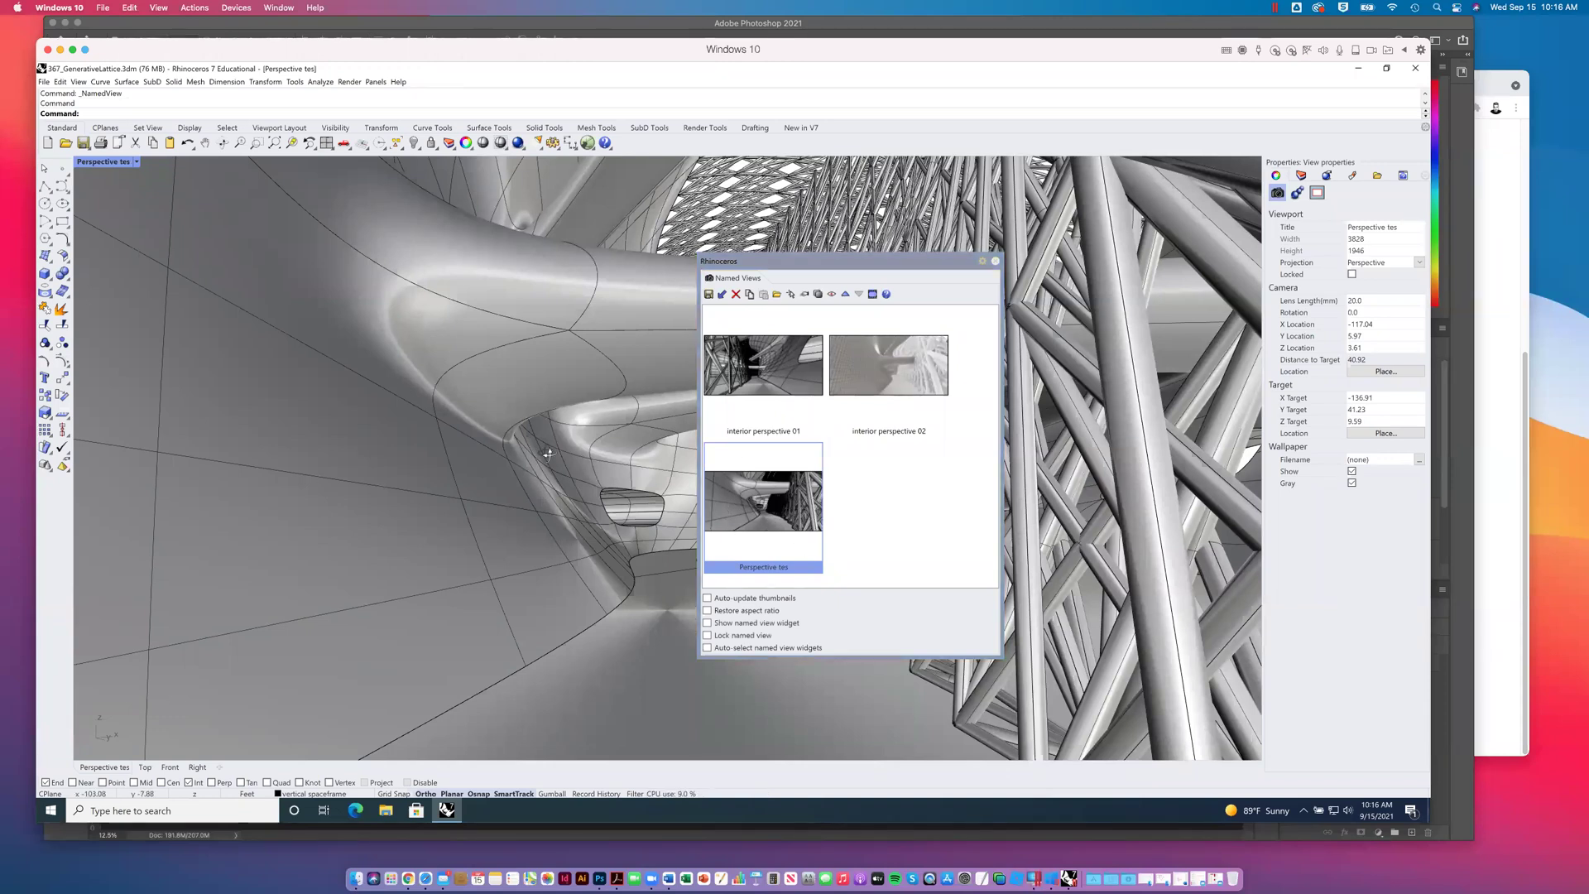
{"action": "key", "text": "ctrl+alt+w"}
{"action": "key", "text": "ctrl+alt+s"}
{"action": "scroll", "coordinate": [579, 472], "scroll_direction": "down", "scroll_amount": 5}
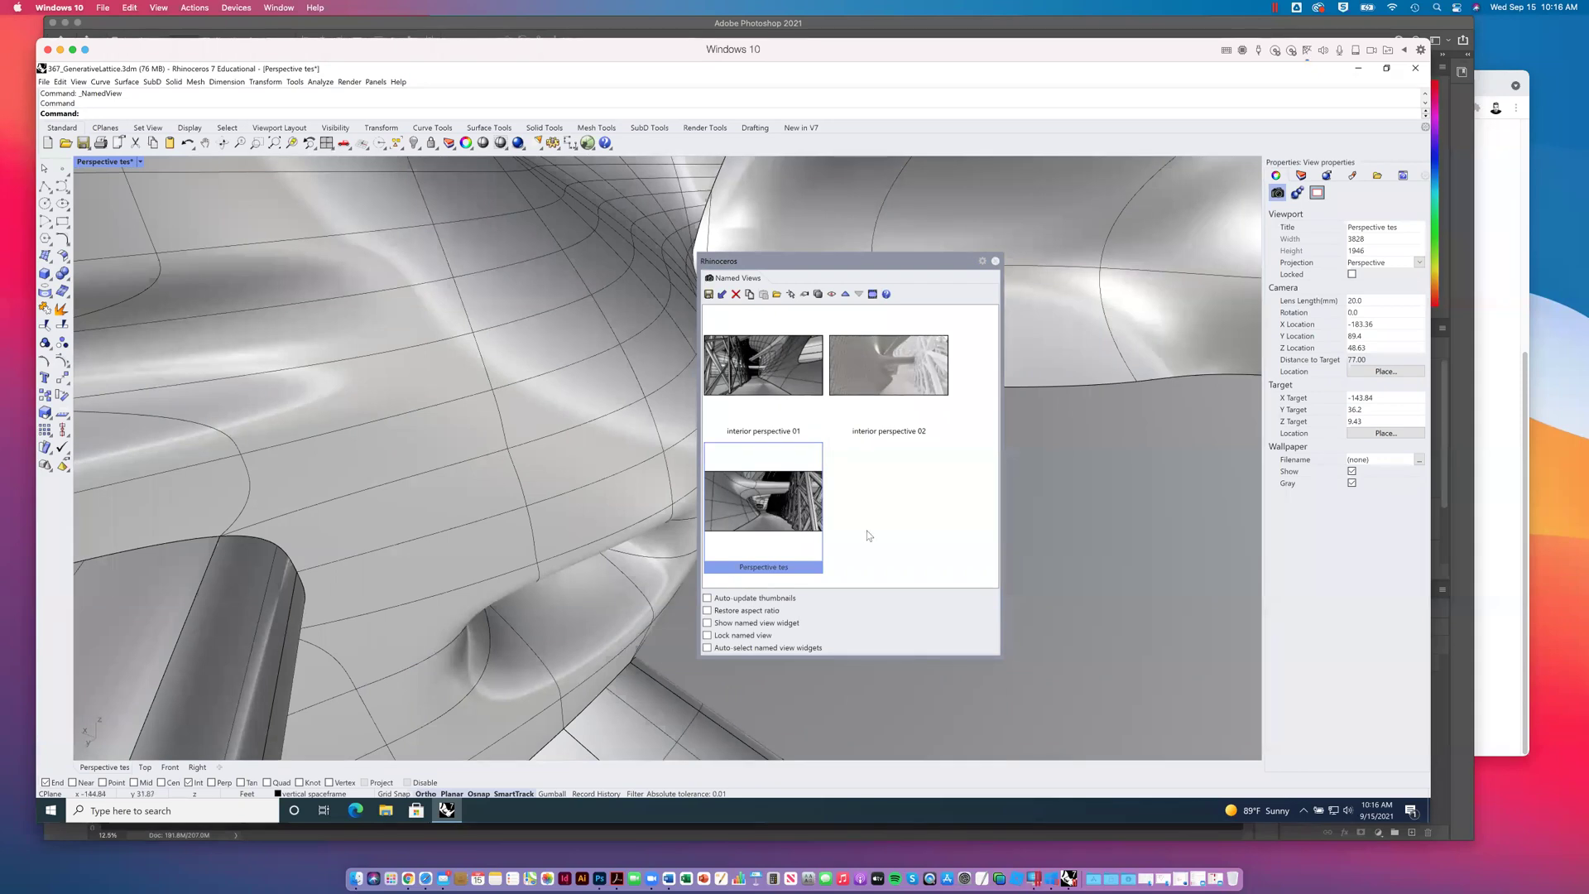
{"action": "double_click", "coordinate": [752, 507]}
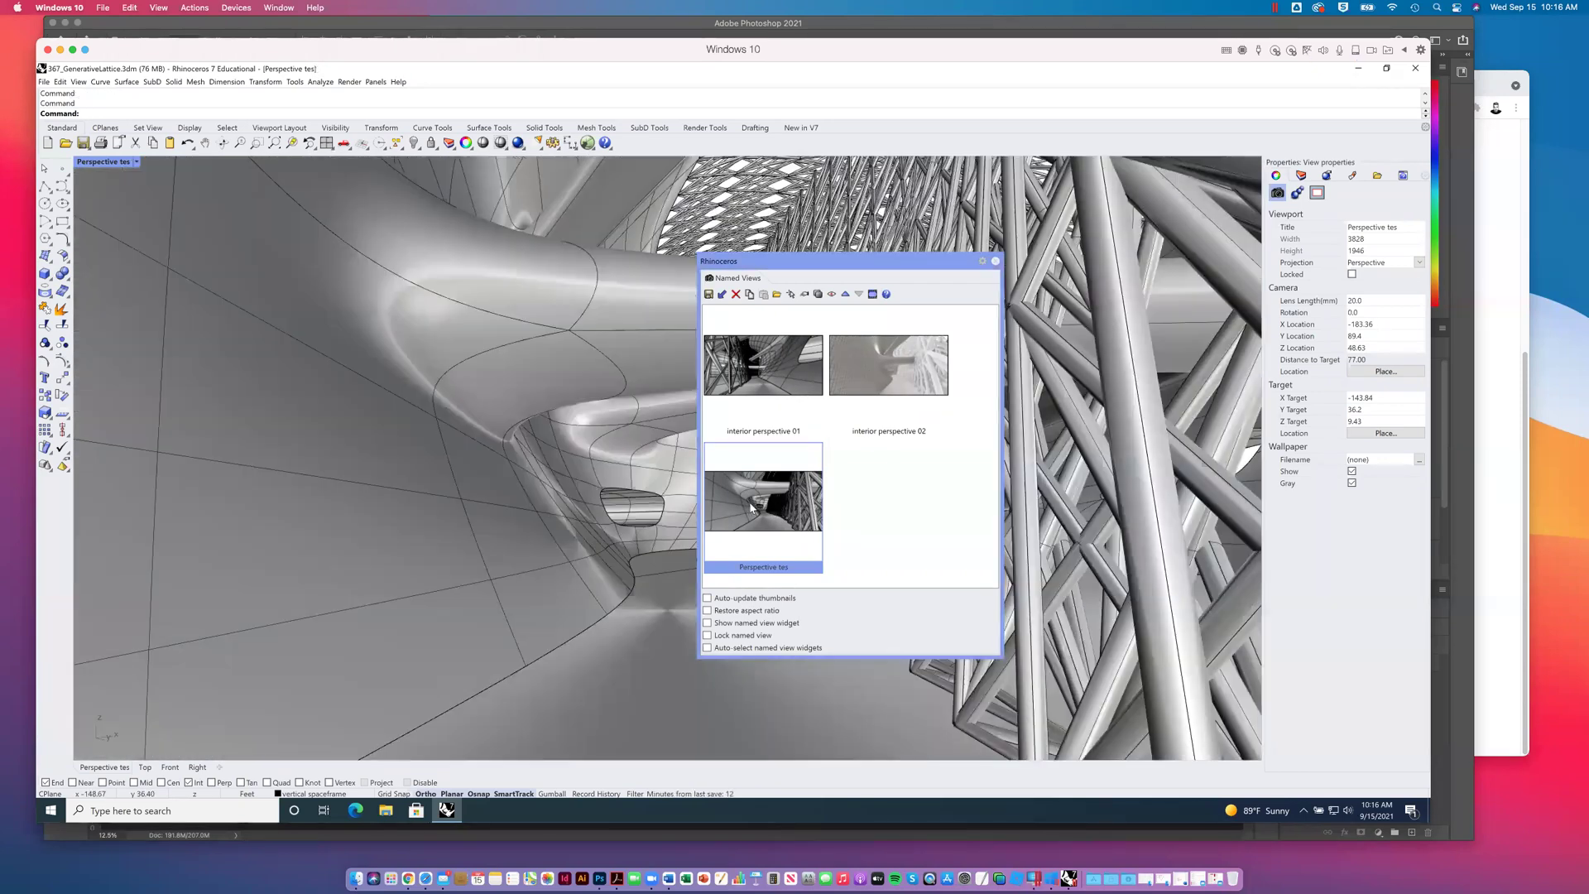
{"action": "left_click", "coordinate": [994, 262]}
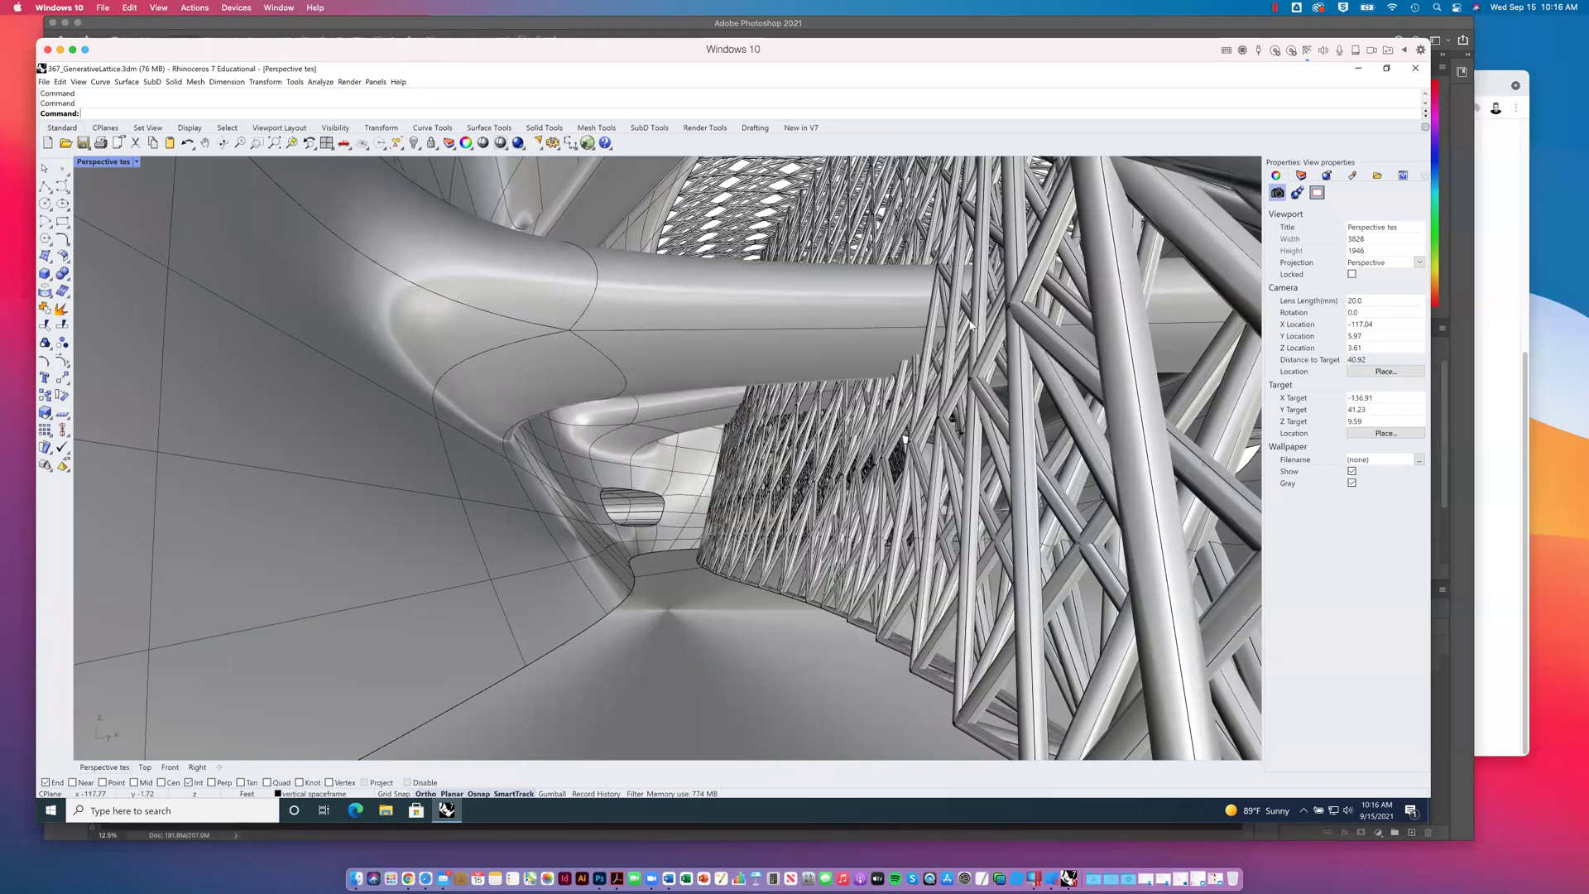
Step: Restore the named view "interior perspective 01" in the maximized perspective viewport and close the Named Views manager
{"action": "left_click", "coordinate": [135, 162]}
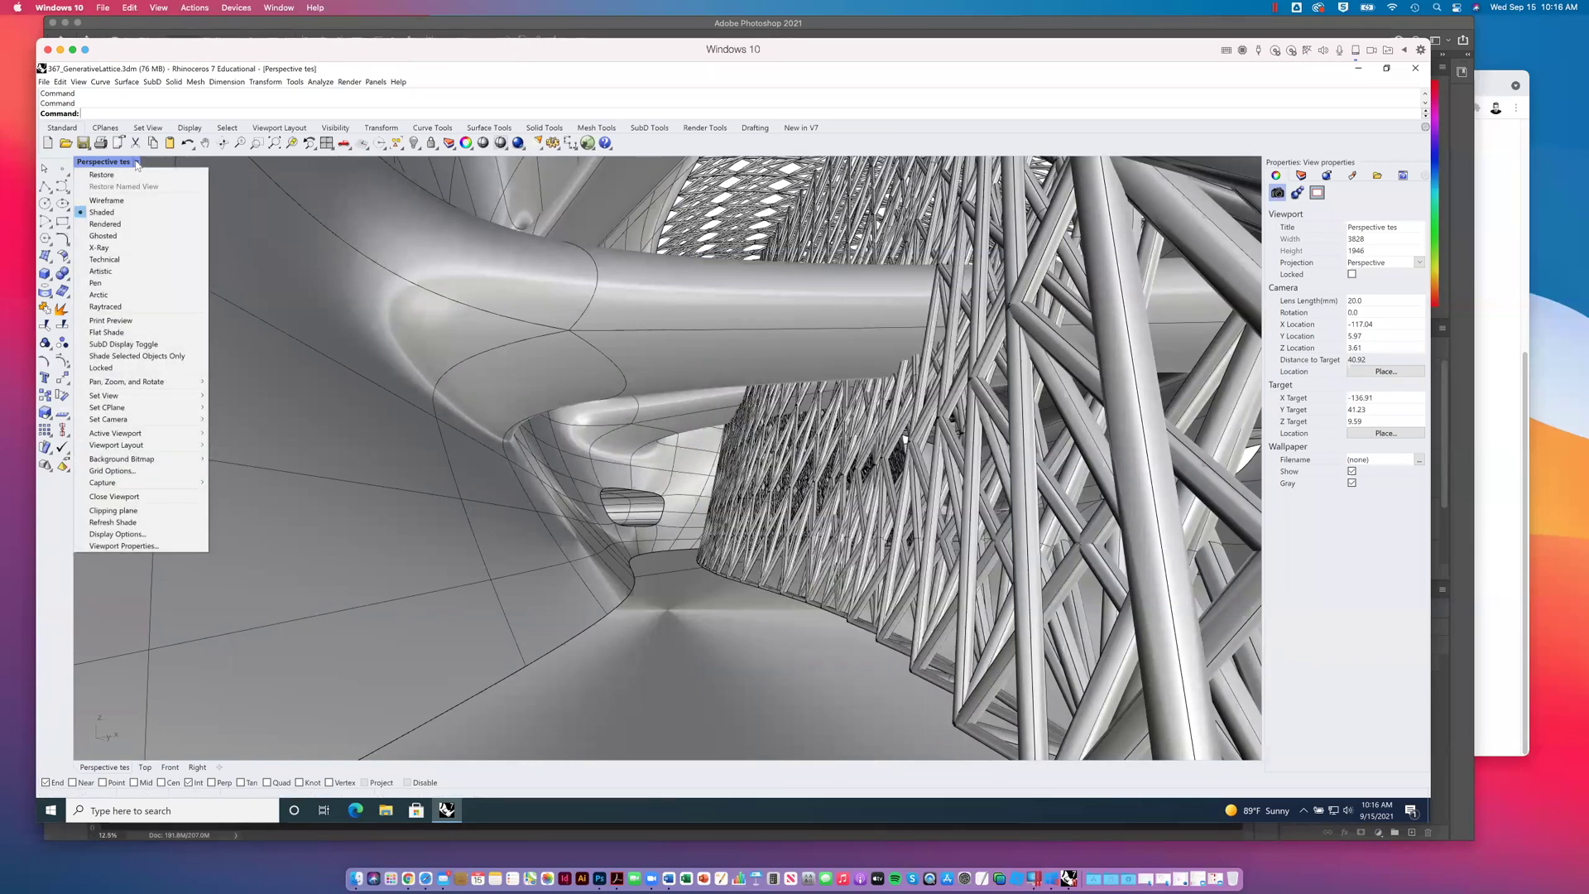
{"action": "double_click", "coordinate": [136, 162]}
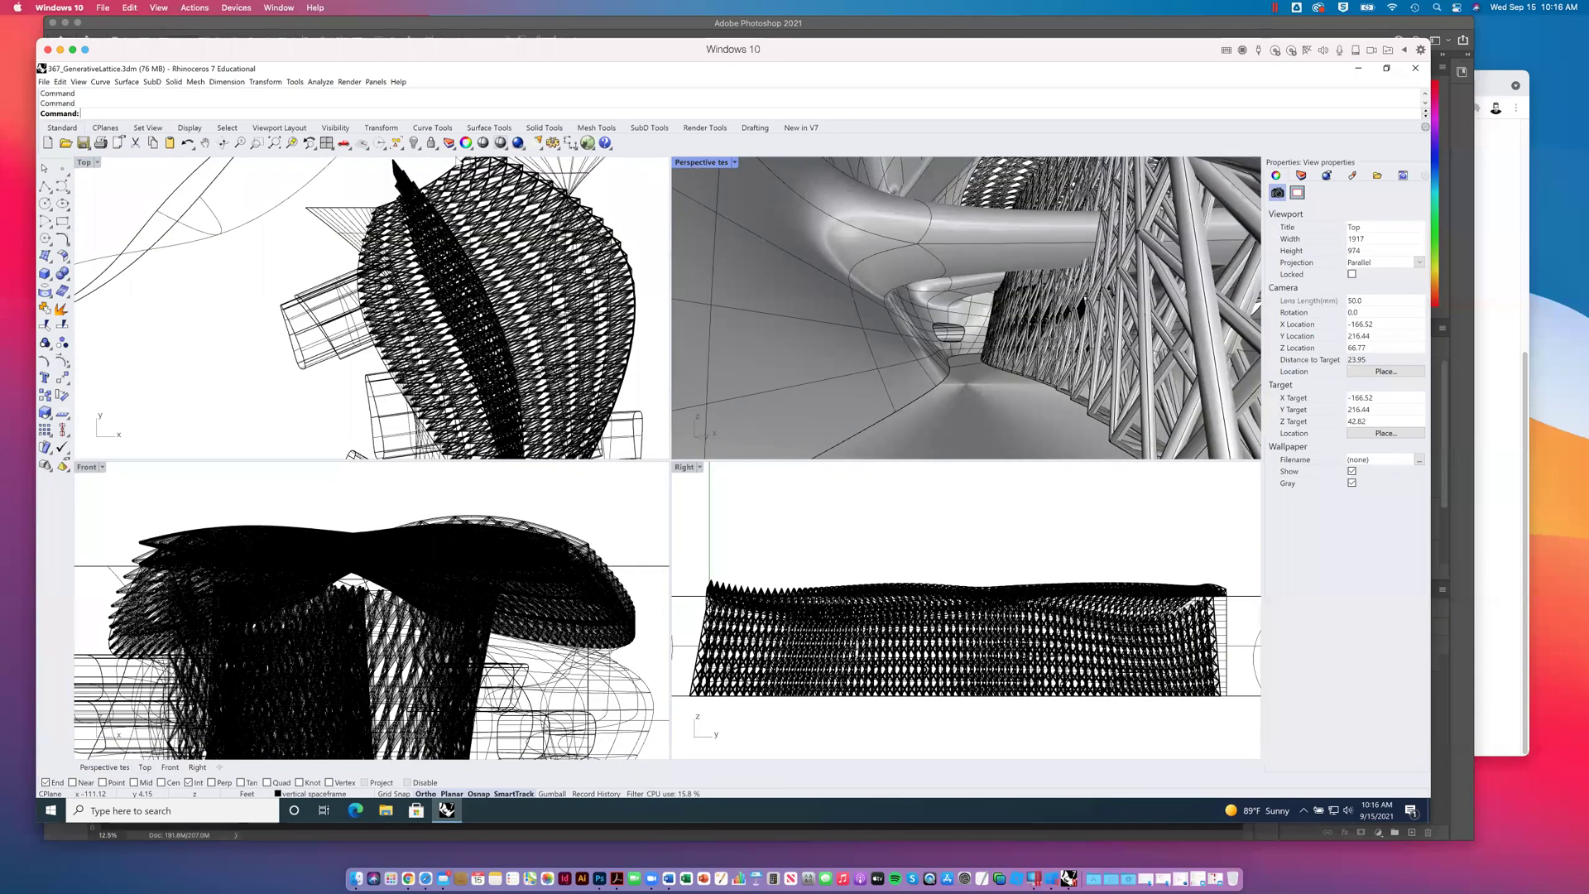
{"action": "key", "text": "ctrl+m"}
{"action": "left_click", "coordinate": [136, 162]}
{"action": "mouse_move", "coordinate": [152, 400]}
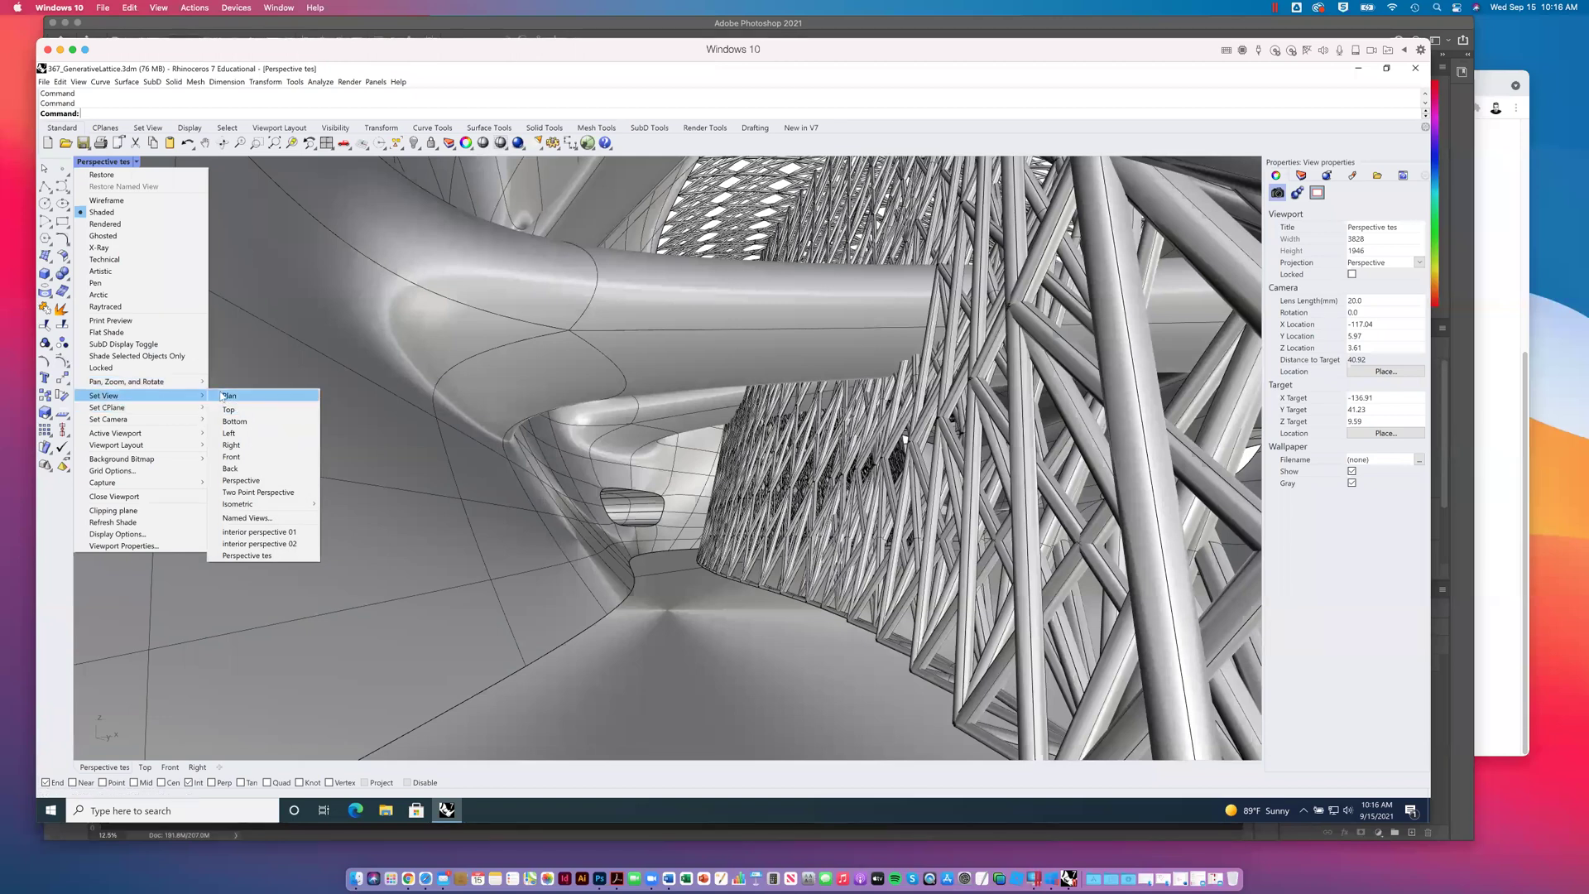
{"action": "left_click", "coordinate": [246, 518]}
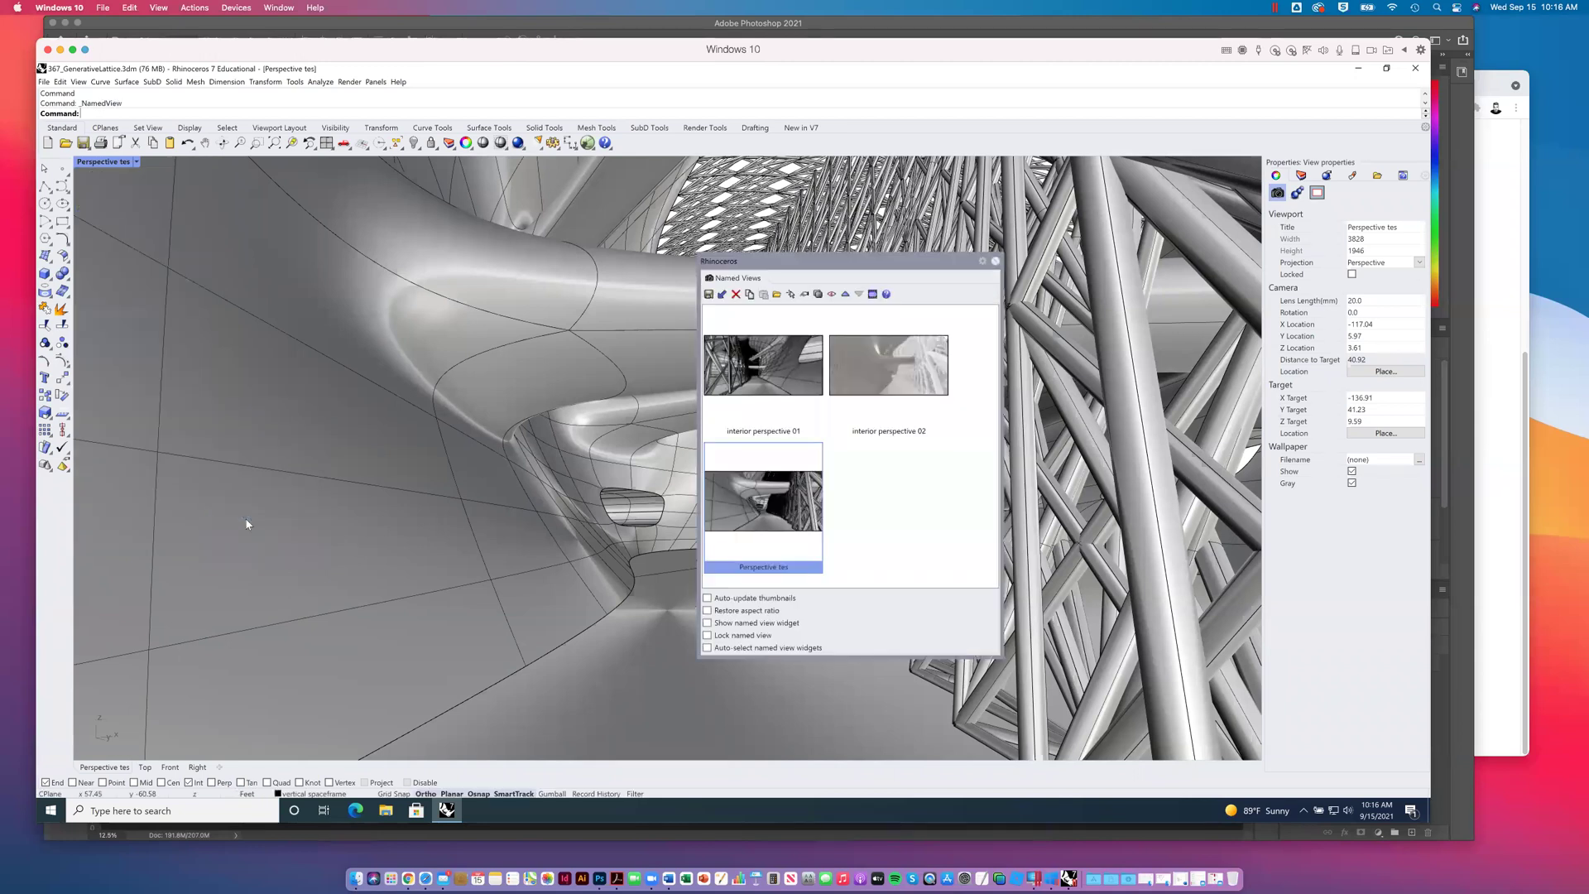
{"action": "double_click", "coordinate": [763, 386]}
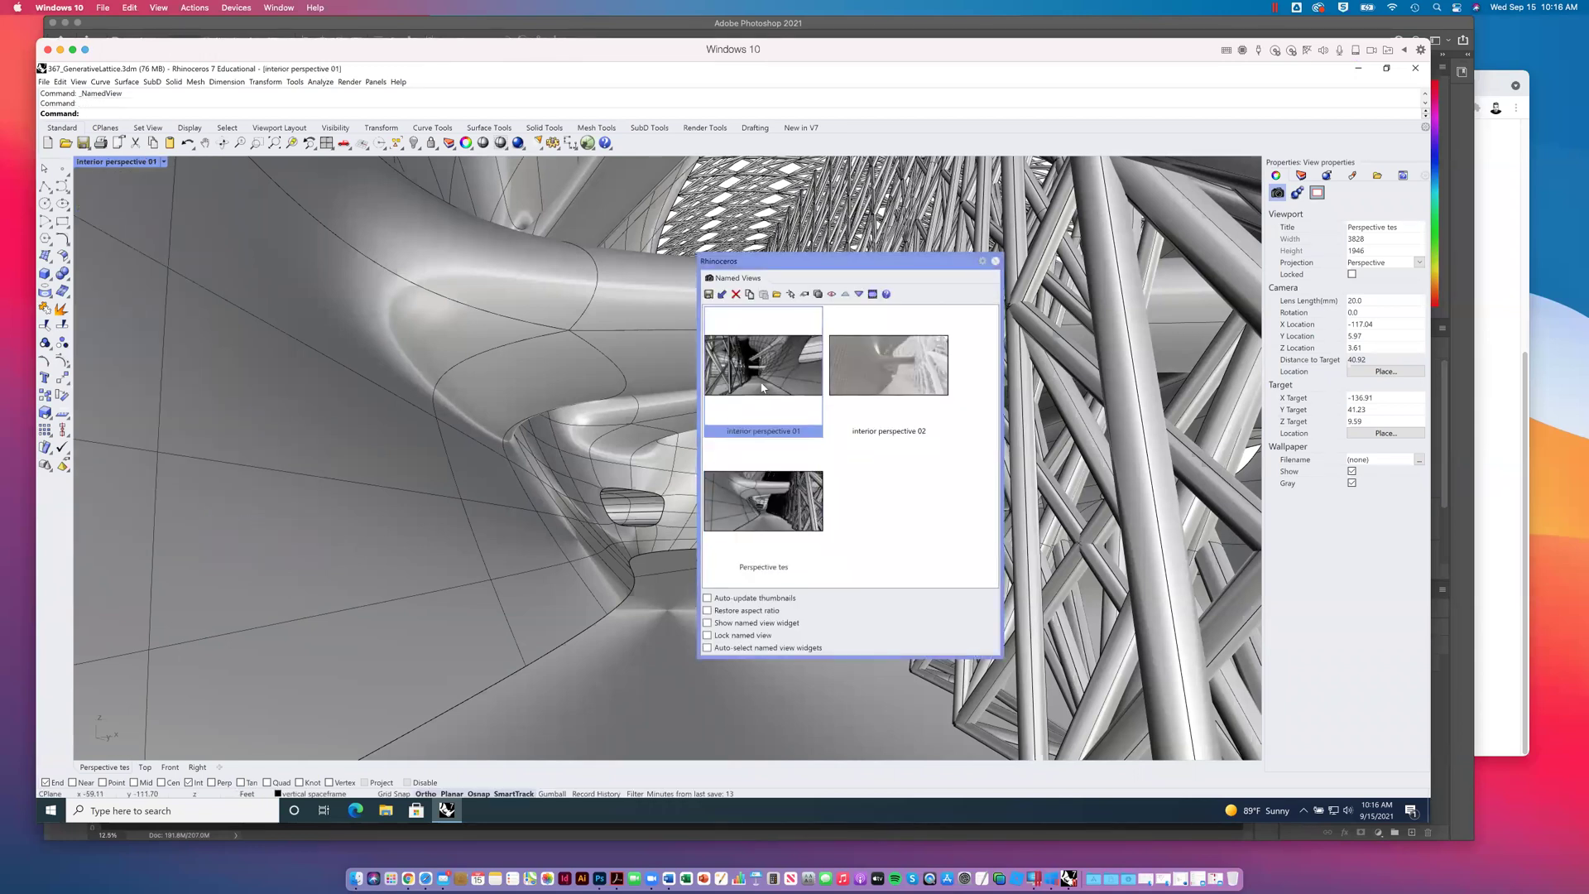
{"action": "left_click", "coordinate": [996, 261]}
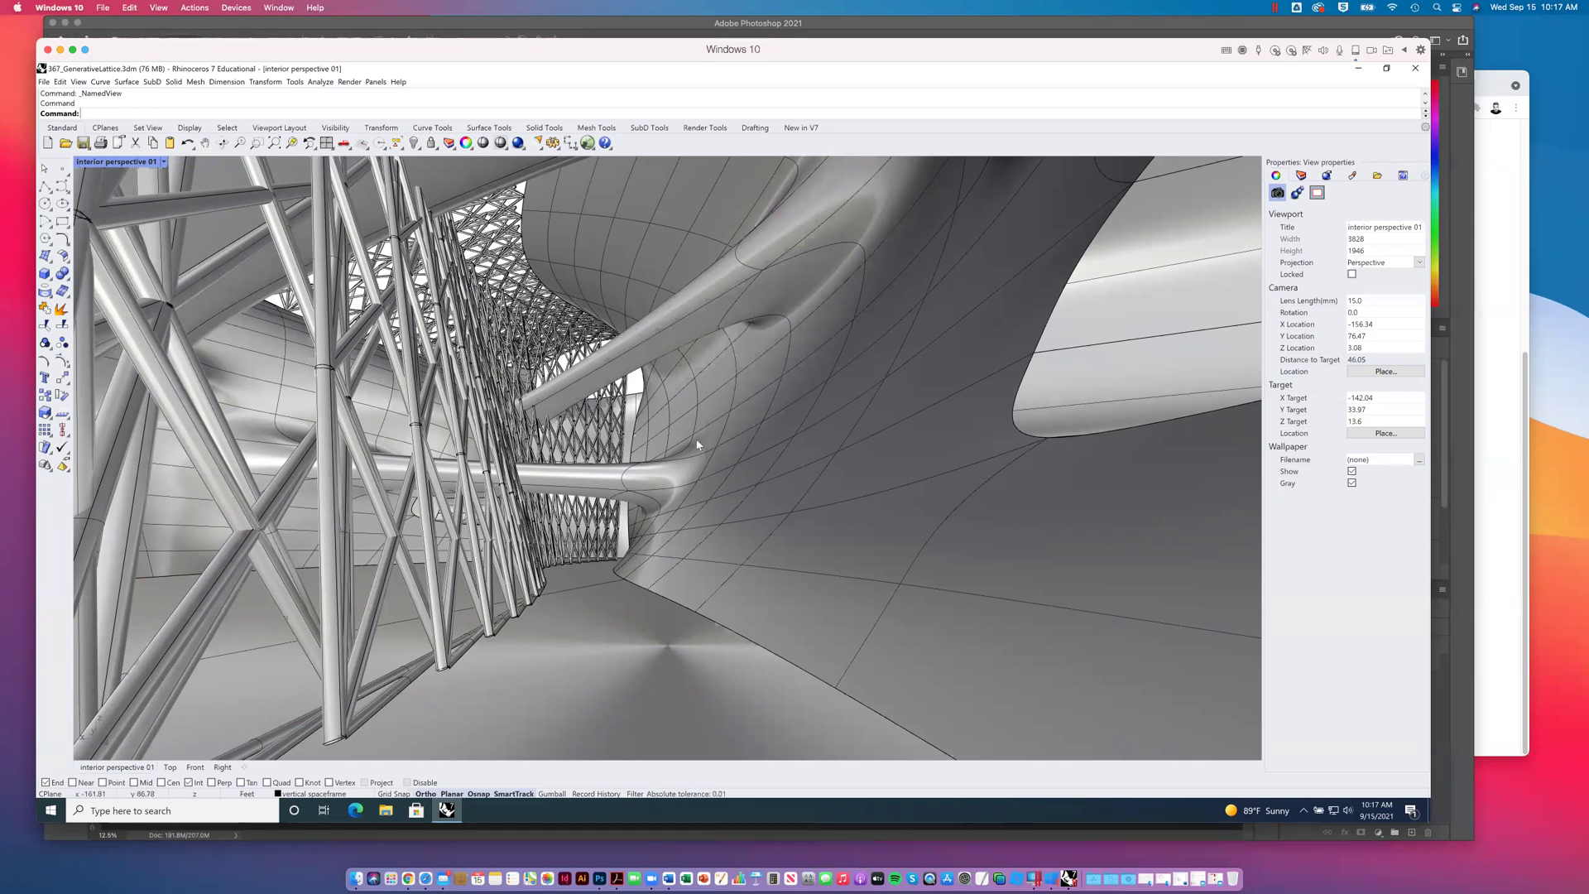
Step: Set the maximized viewport to the saved view "interior perspective 02"
{"action": "left_click", "coordinate": [164, 162]}
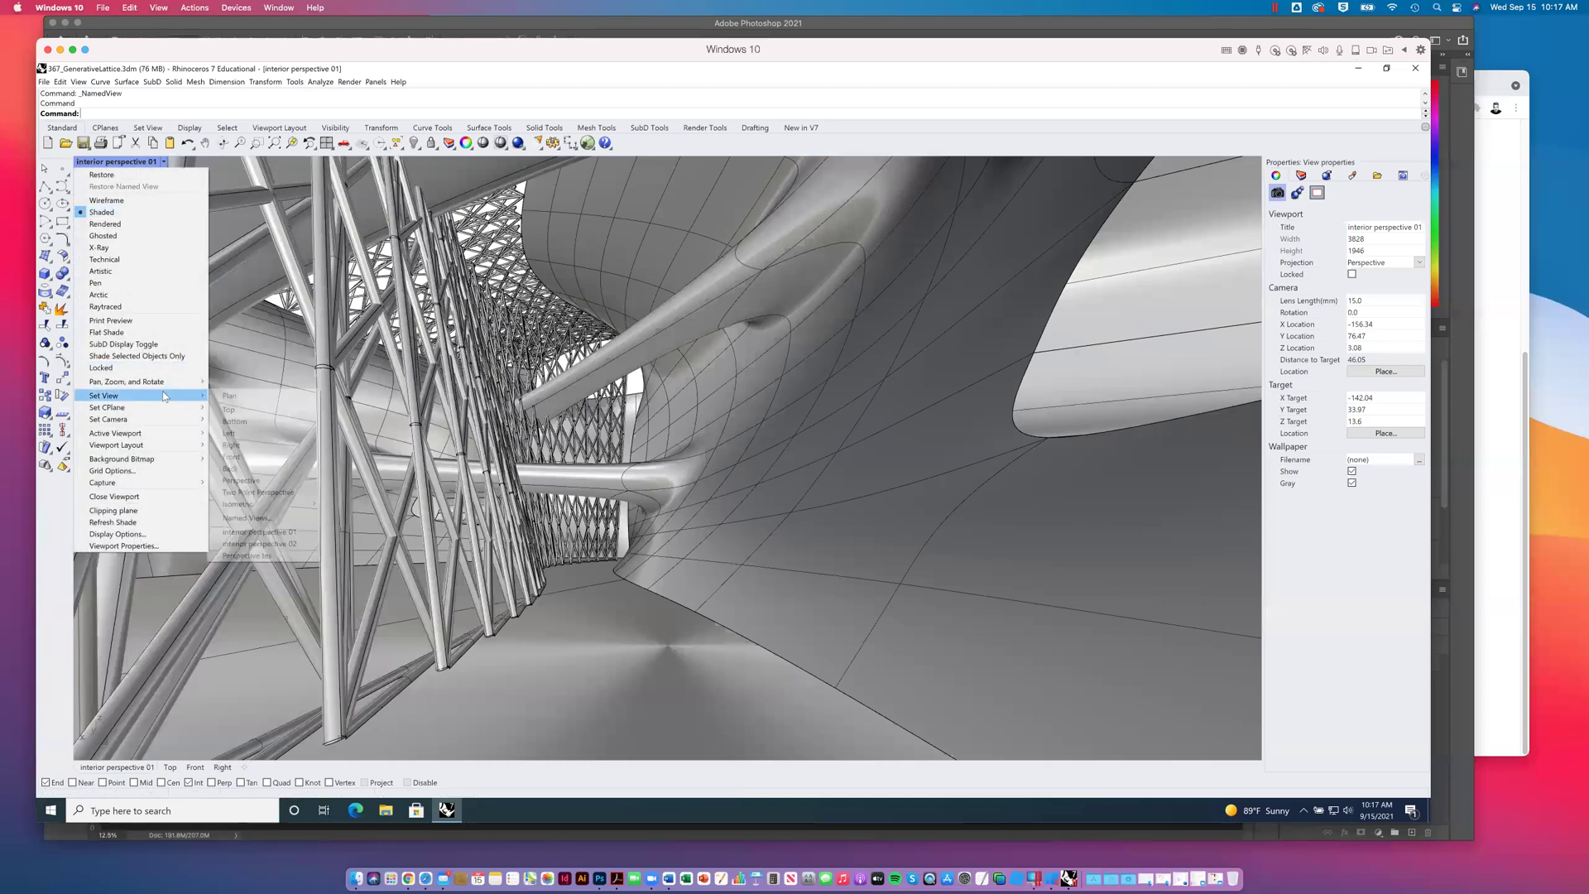
{"action": "left_click", "coordinate": [282, 544]}
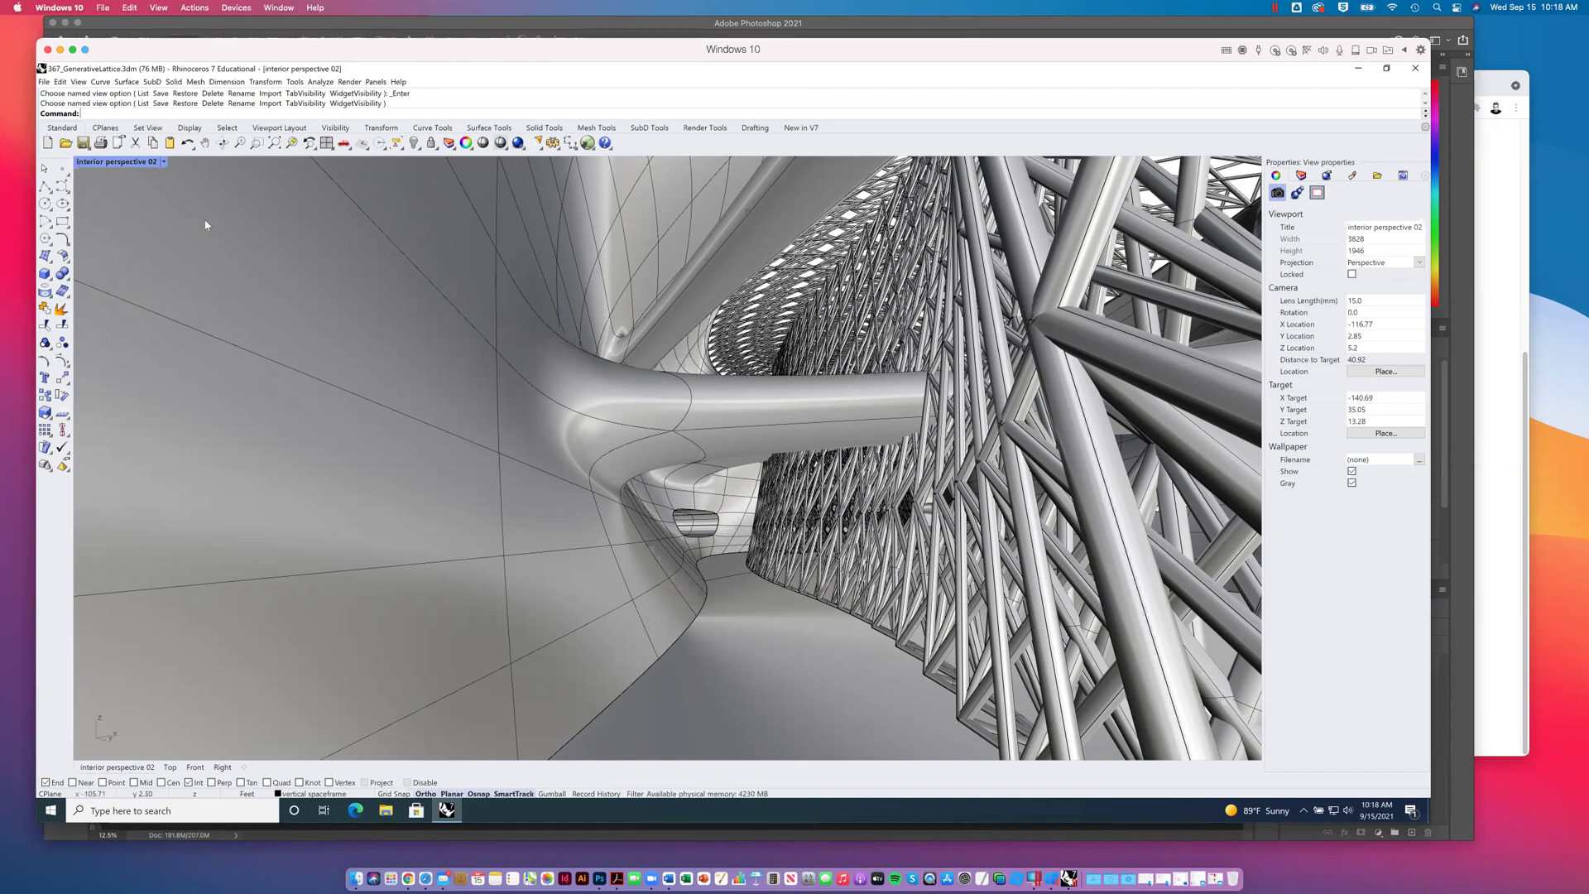
{"action": "double_click", "coordinate": [121, 163]}
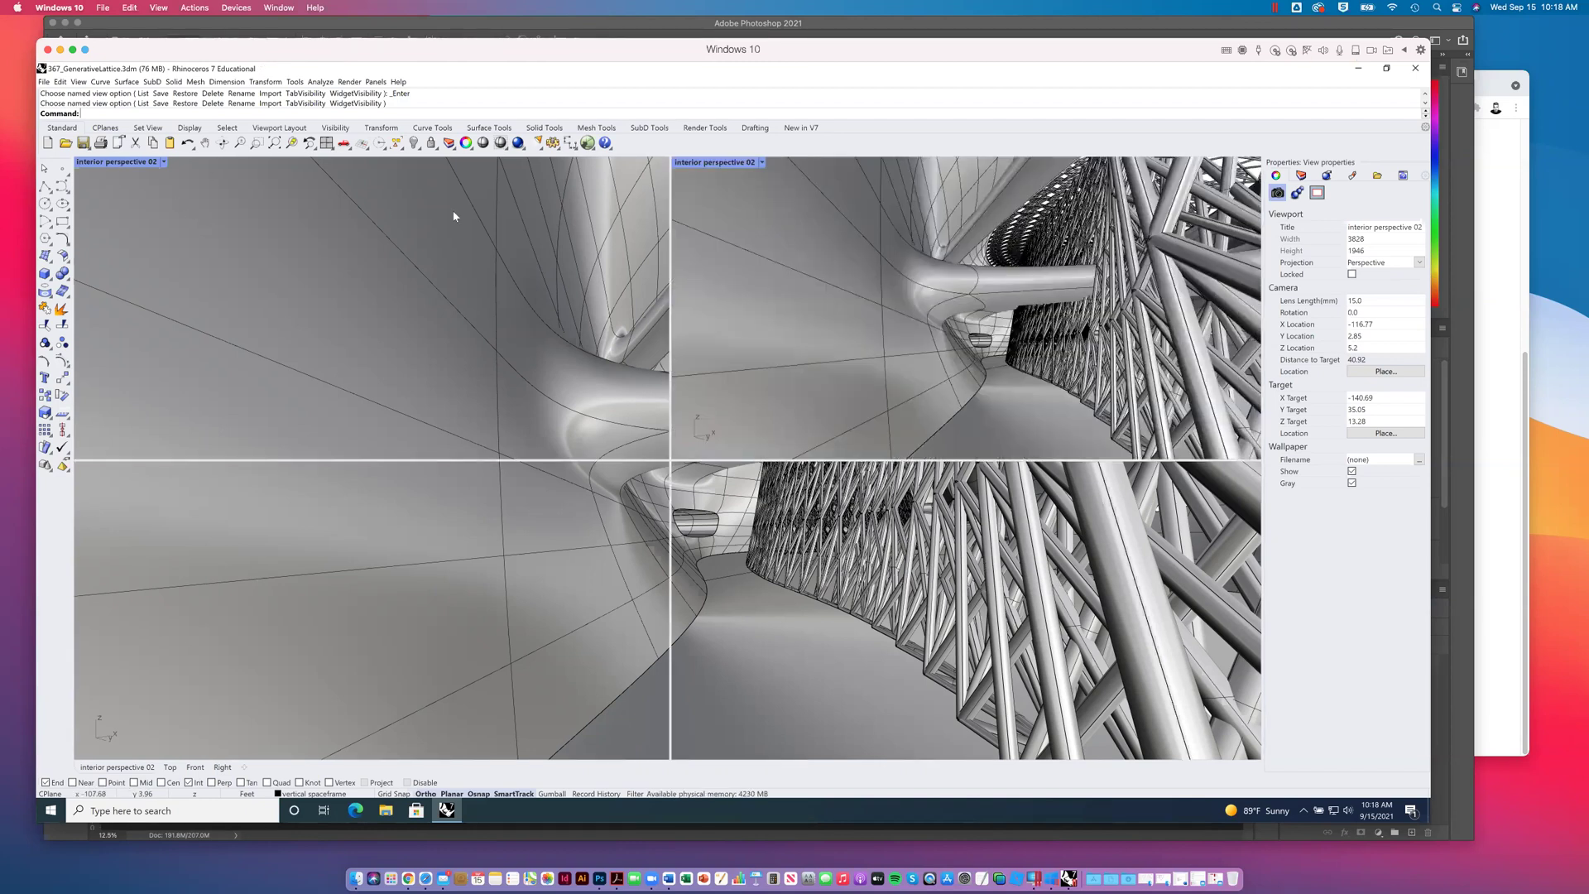
{"action": "double_click", "coordinate": [714, 162]}
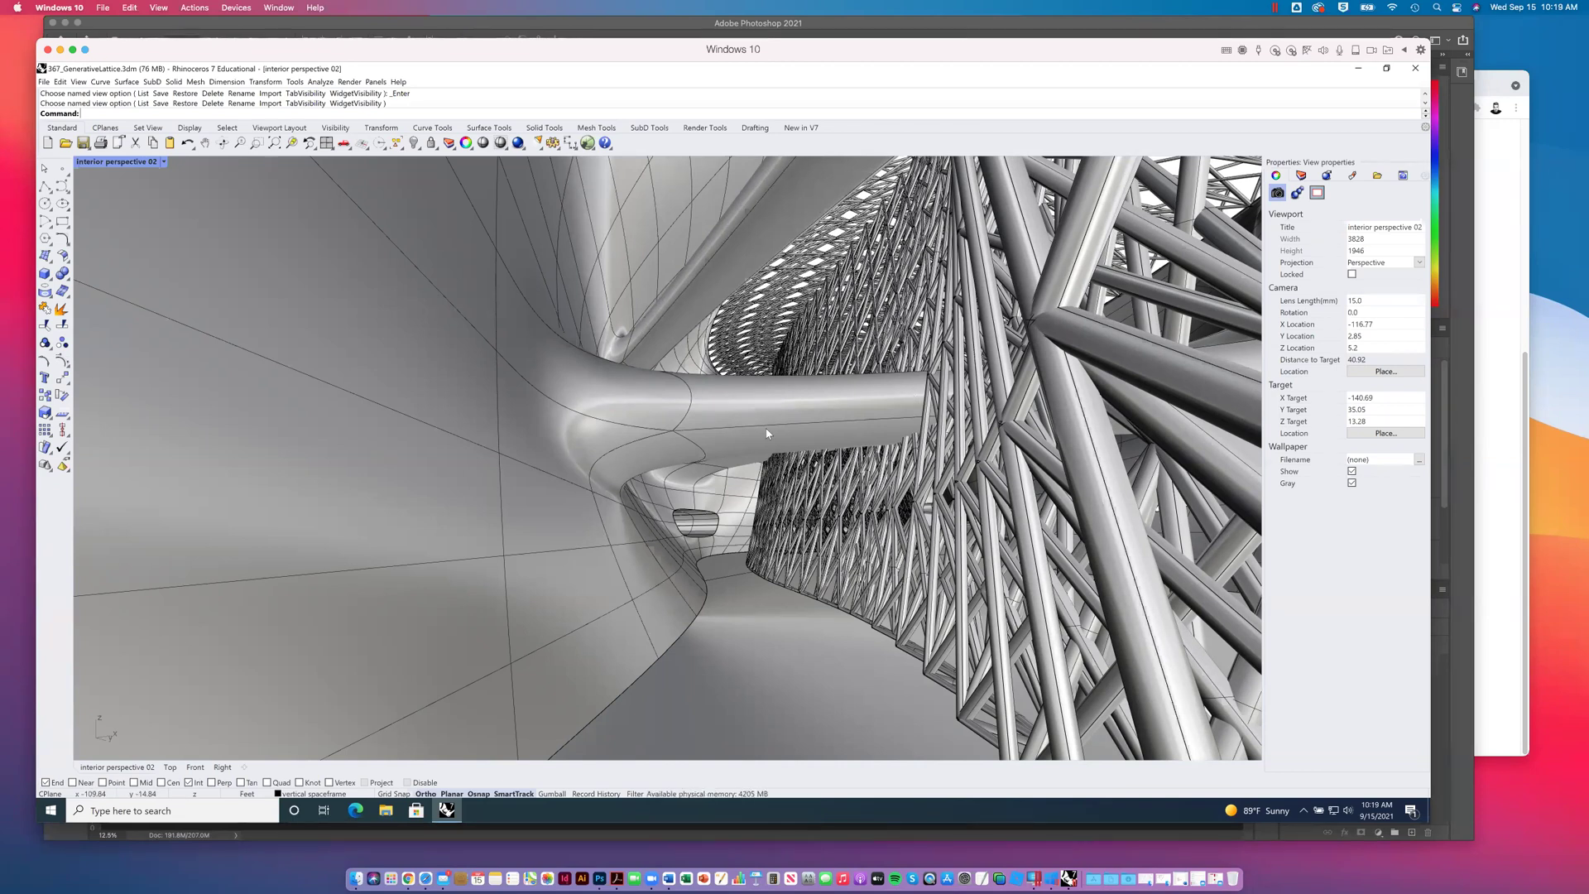
Step: Return to the four-viewport layout and resize the perspective viewport to a portrait format of about 1589 x 1871 pixels
{"action": "double_click", "coordinate": [145, 162]}
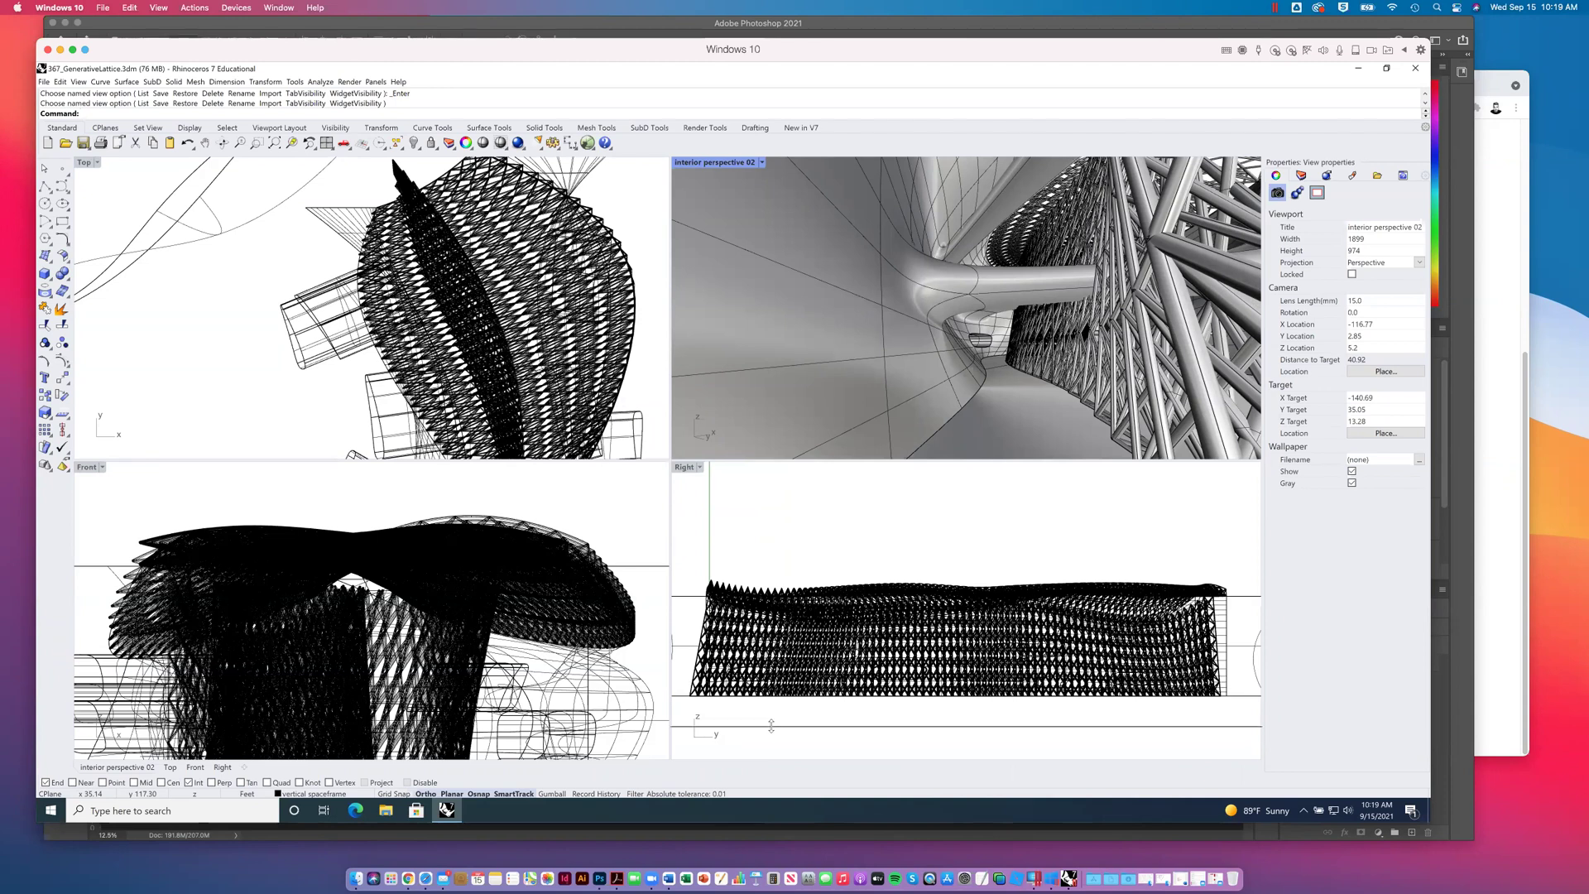
{"action": "left_click_drag", "start_coordinate": [842, 634], "coordinate": [842, 737]}
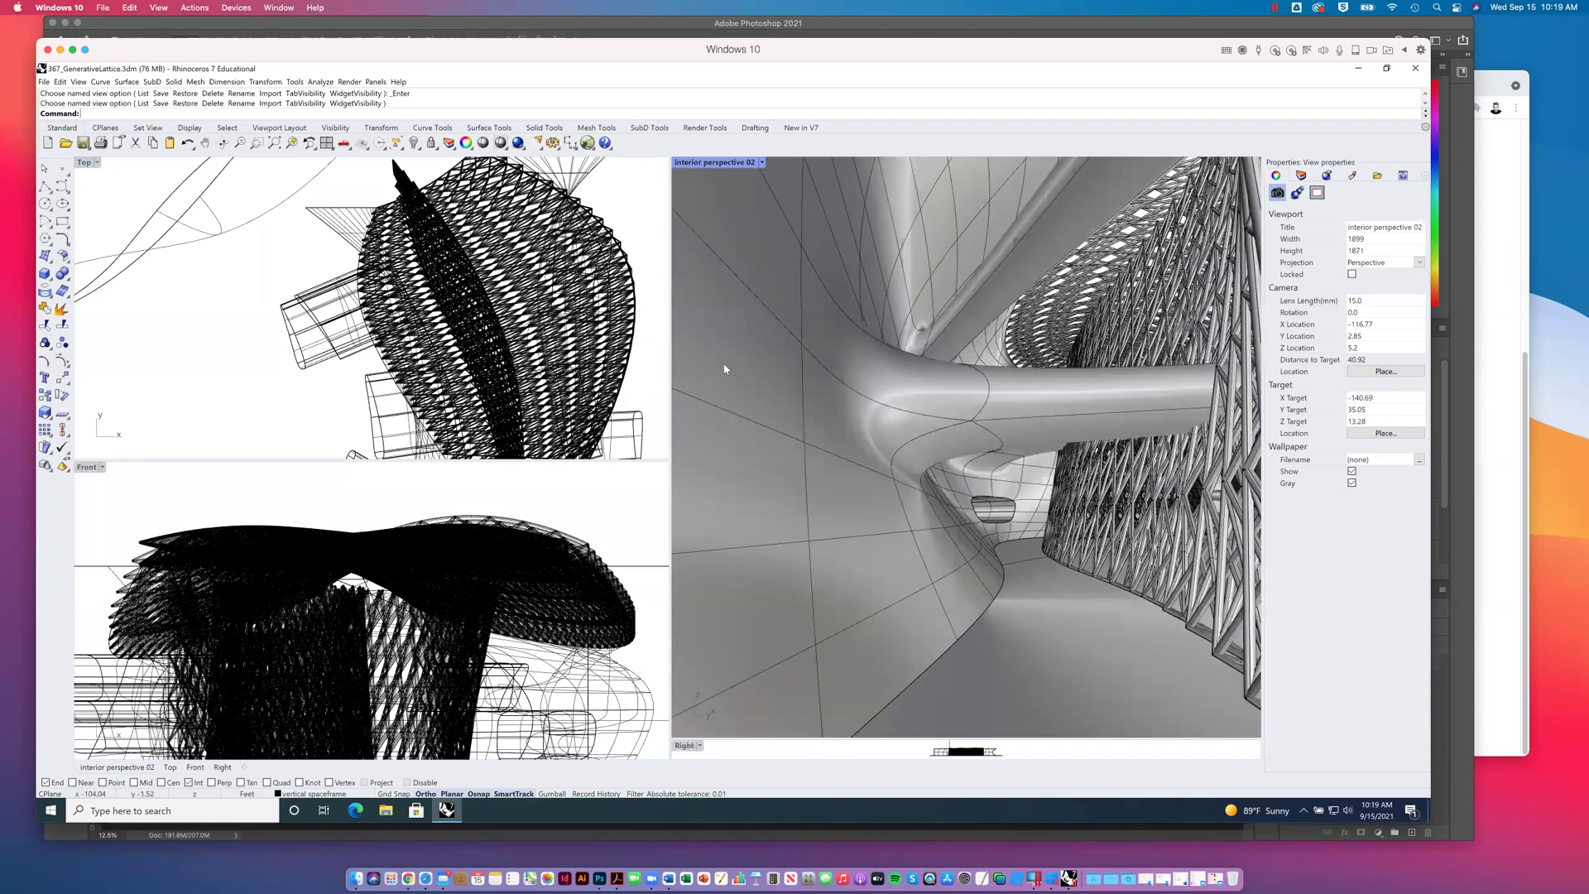
{"action": "left_click_drag", "start_coordinate": [668, 375], "coordinate": [766, 374]}
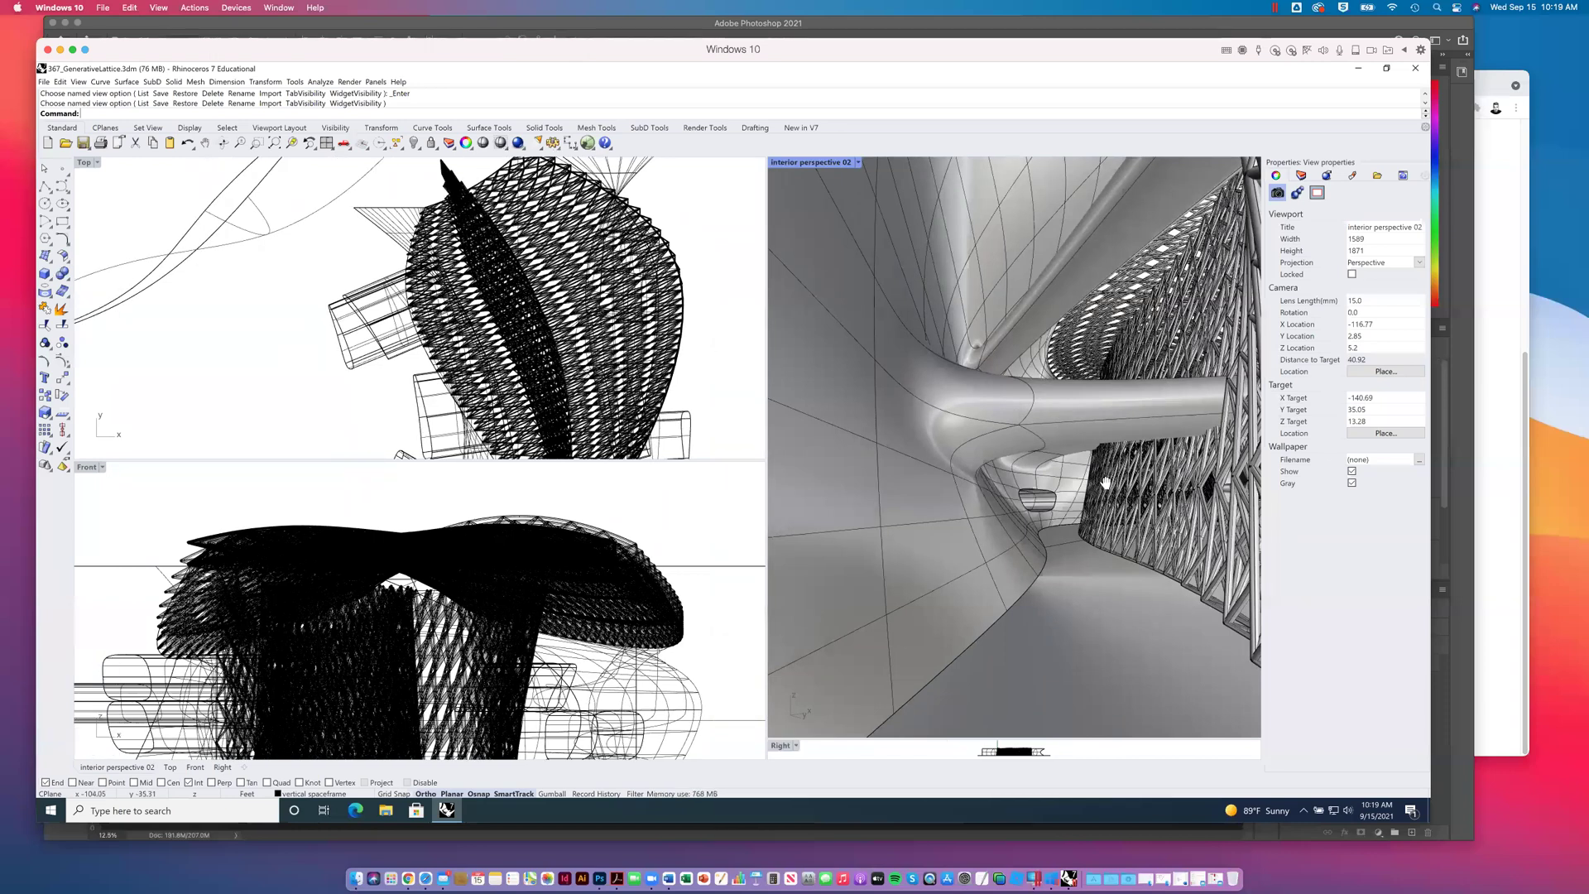
Step: Reframe the portrait perspective down the passage, with the camera at about X -116.9, Y 4.2, Z 2.5
{"action": "scroll", "coordinate": [1077, 492], "scroll_direction": "up", "scroll_amount": 4}
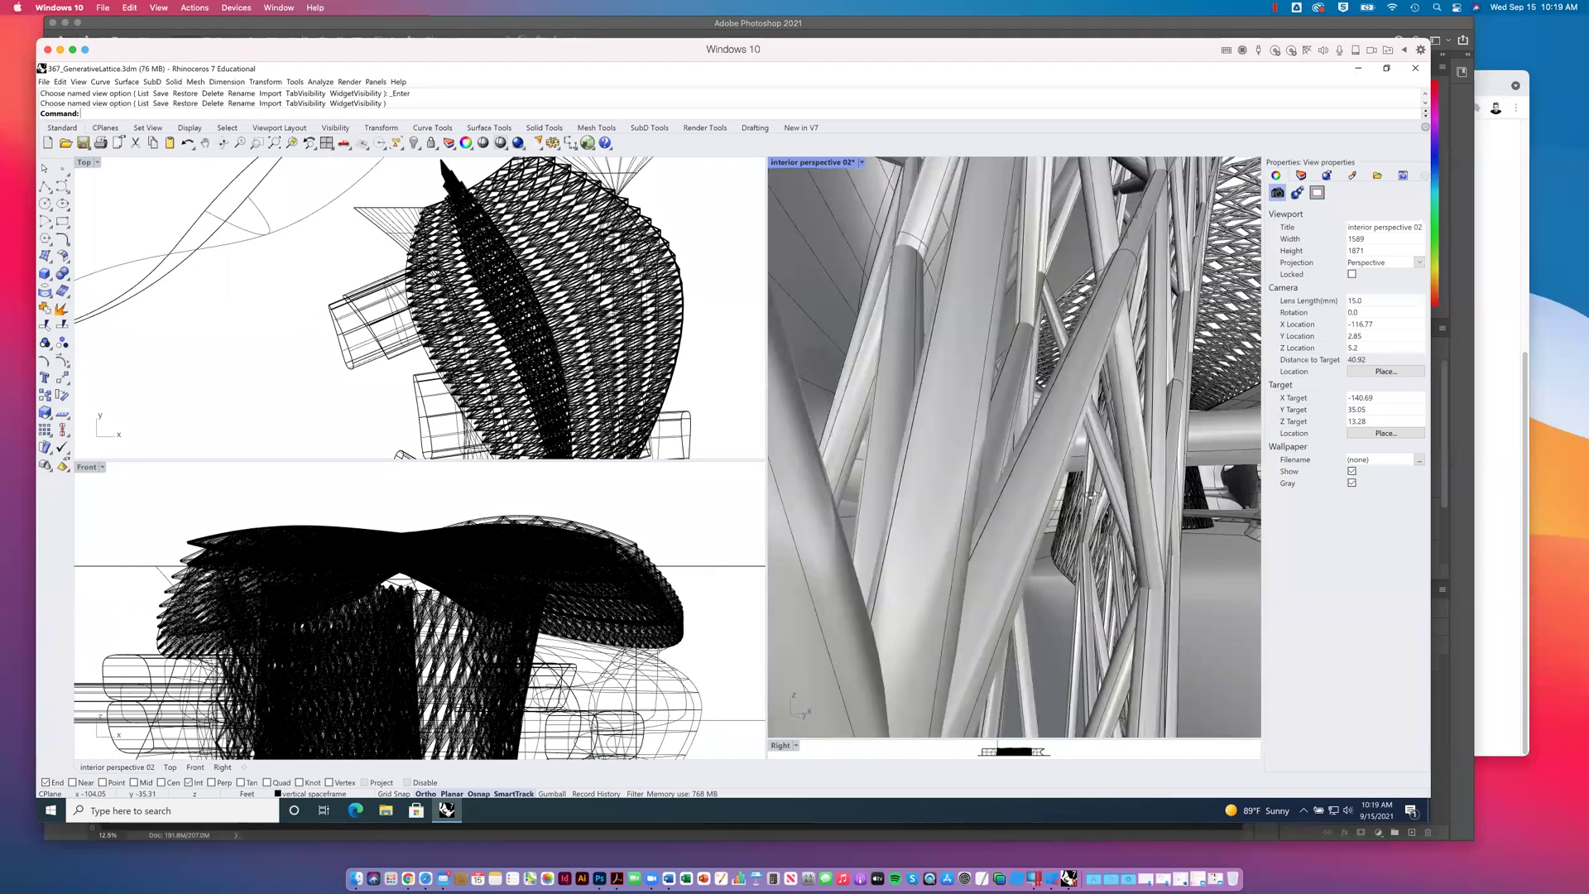
{"action": "scroll", "coordinate": [1098, 493], "scroll_direction": "up", "scroll_amount": 3}
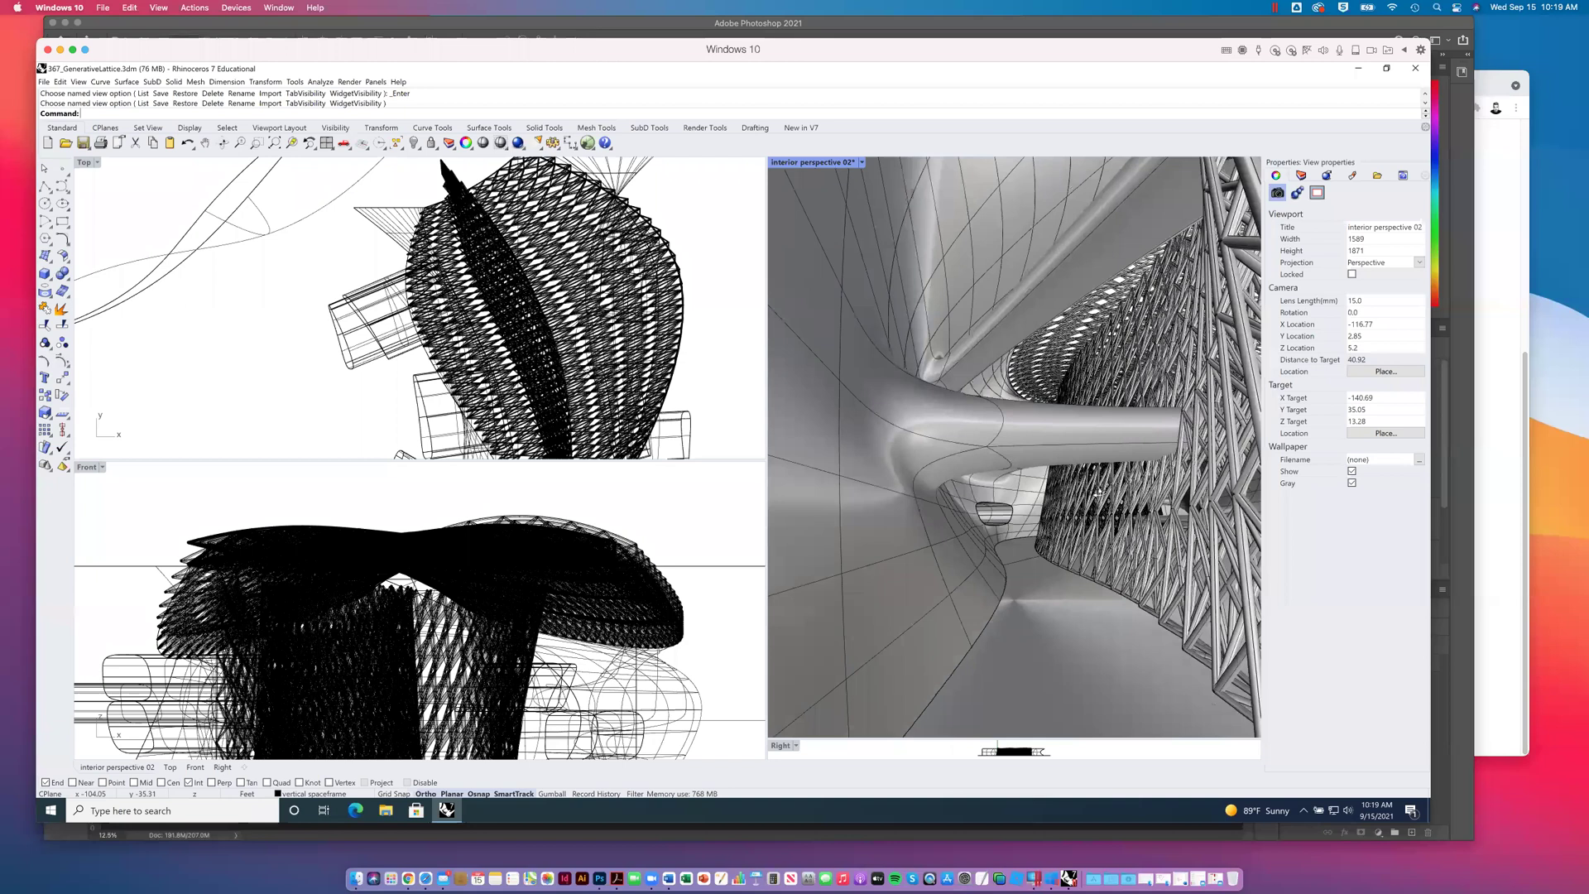
{"action": "left_click_drag", "start_coordinate": [1092, 474], "coordinate": [1067, 485]}
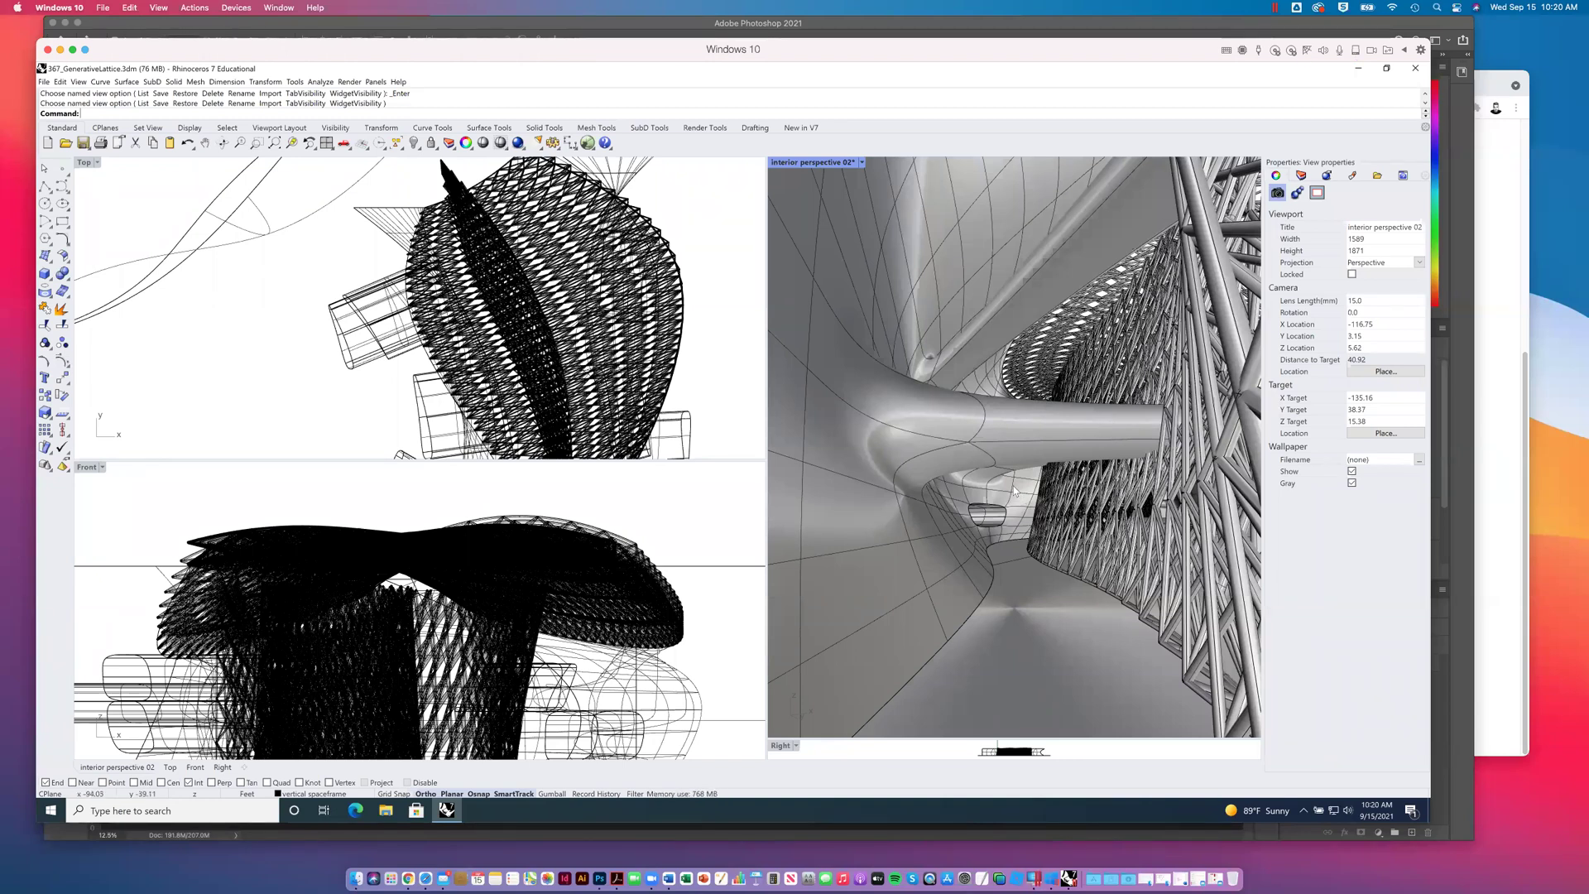
{"action": "mouse_move", "coordinate": [1023, 490]}
{"action": "left_mouse_down"}
{"action": "mouse_move", "coordinate": [1019, 477]}
{"action": "mouse_move", "coordinate": [1034, 517]}
{"action": "mouse_move", "coordinate": [1031, 501]}
{"action": "left_mouse_up"}
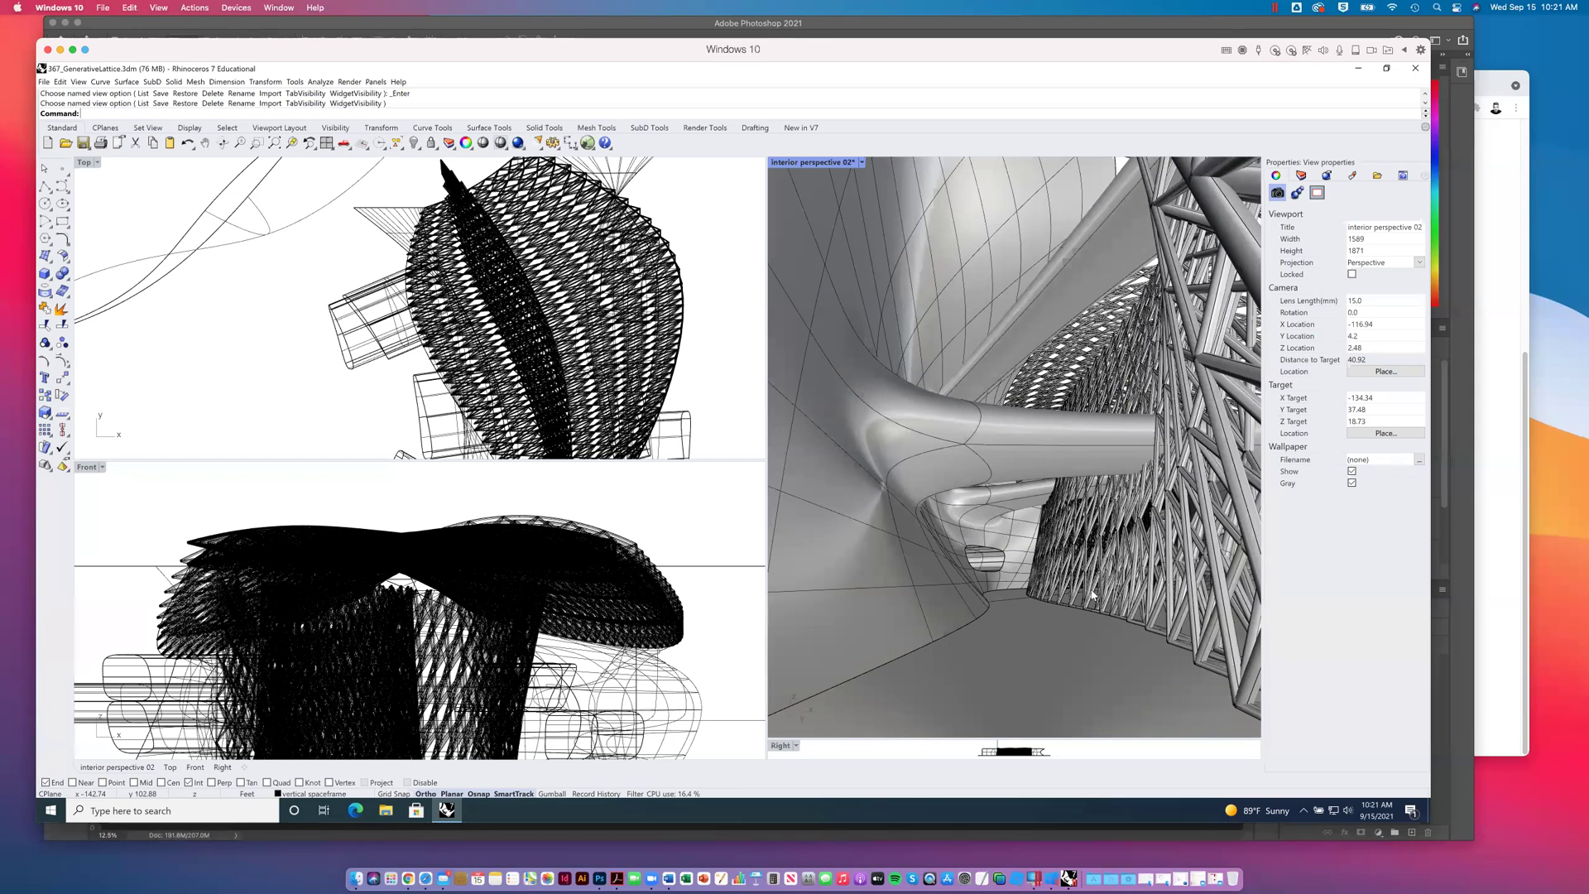
Step: Save the portrait viewport as a named view called "interior perspective 03" and close the Named Views manager
{"action": "left_click", "coordinate": [863, 163]}
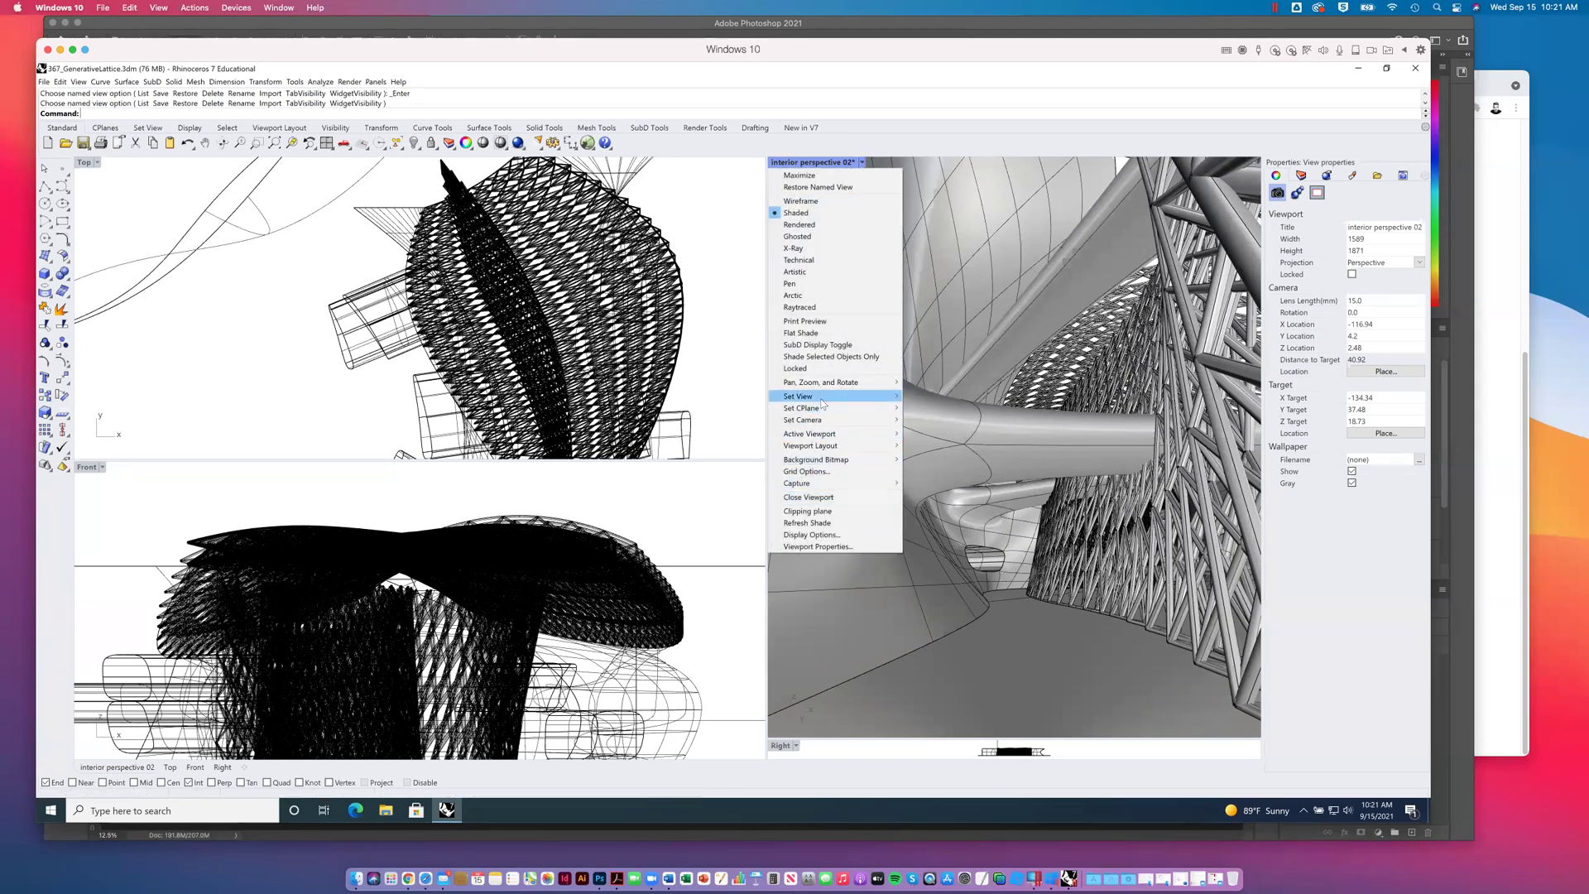
{"action": "mouse_move", "coordinate": [825, 398]}
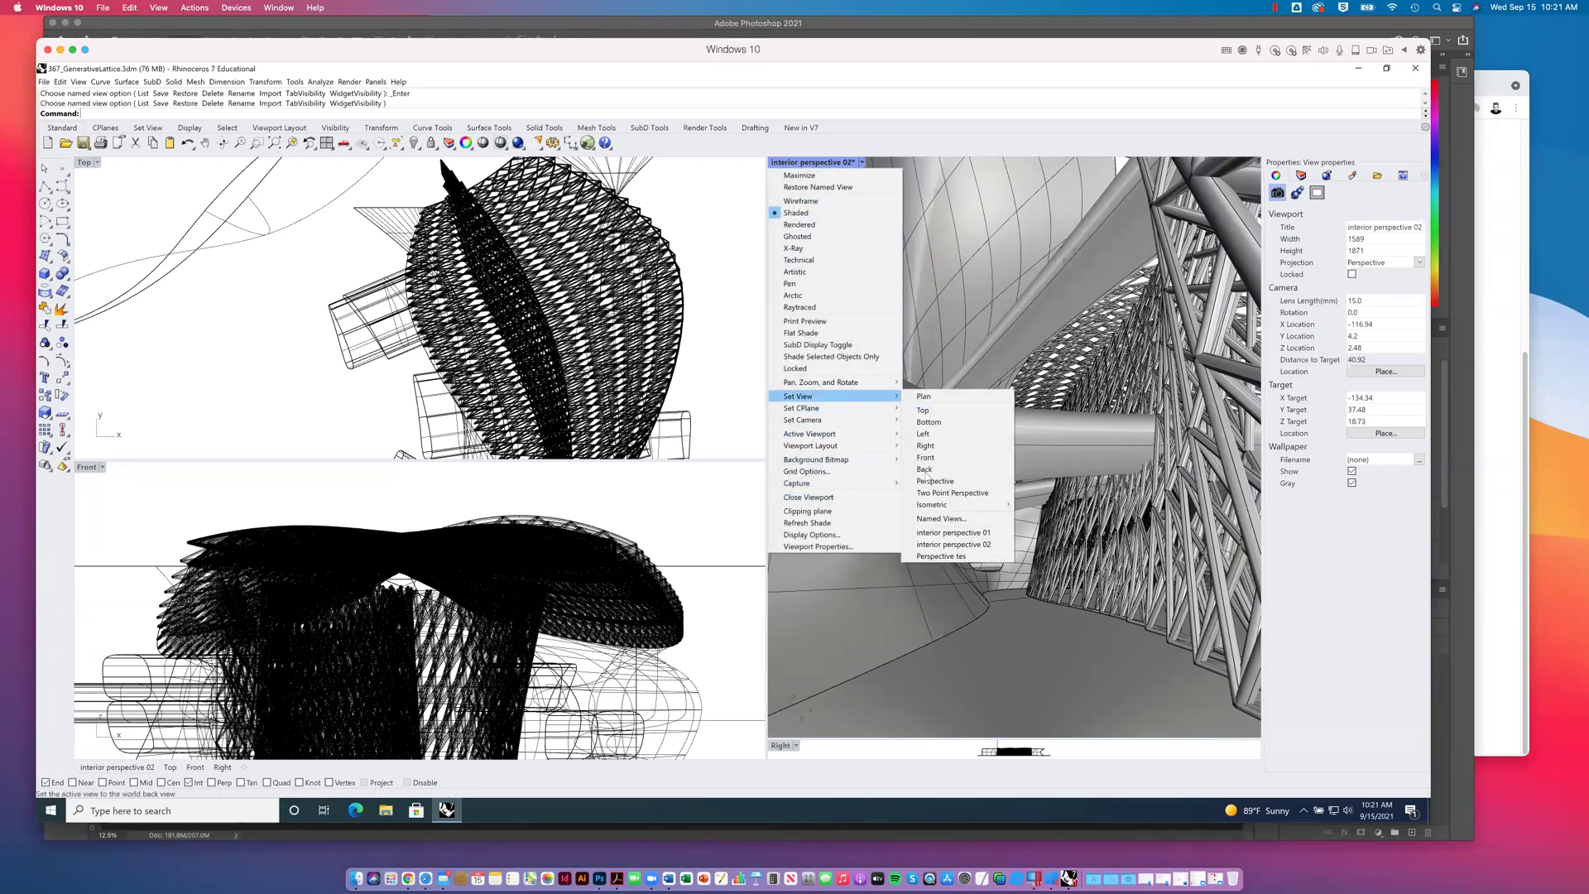
{"action": "left_click", "coordinate": [941, 519]}
{"action": "left_click", "coordinate": [709, 295]}
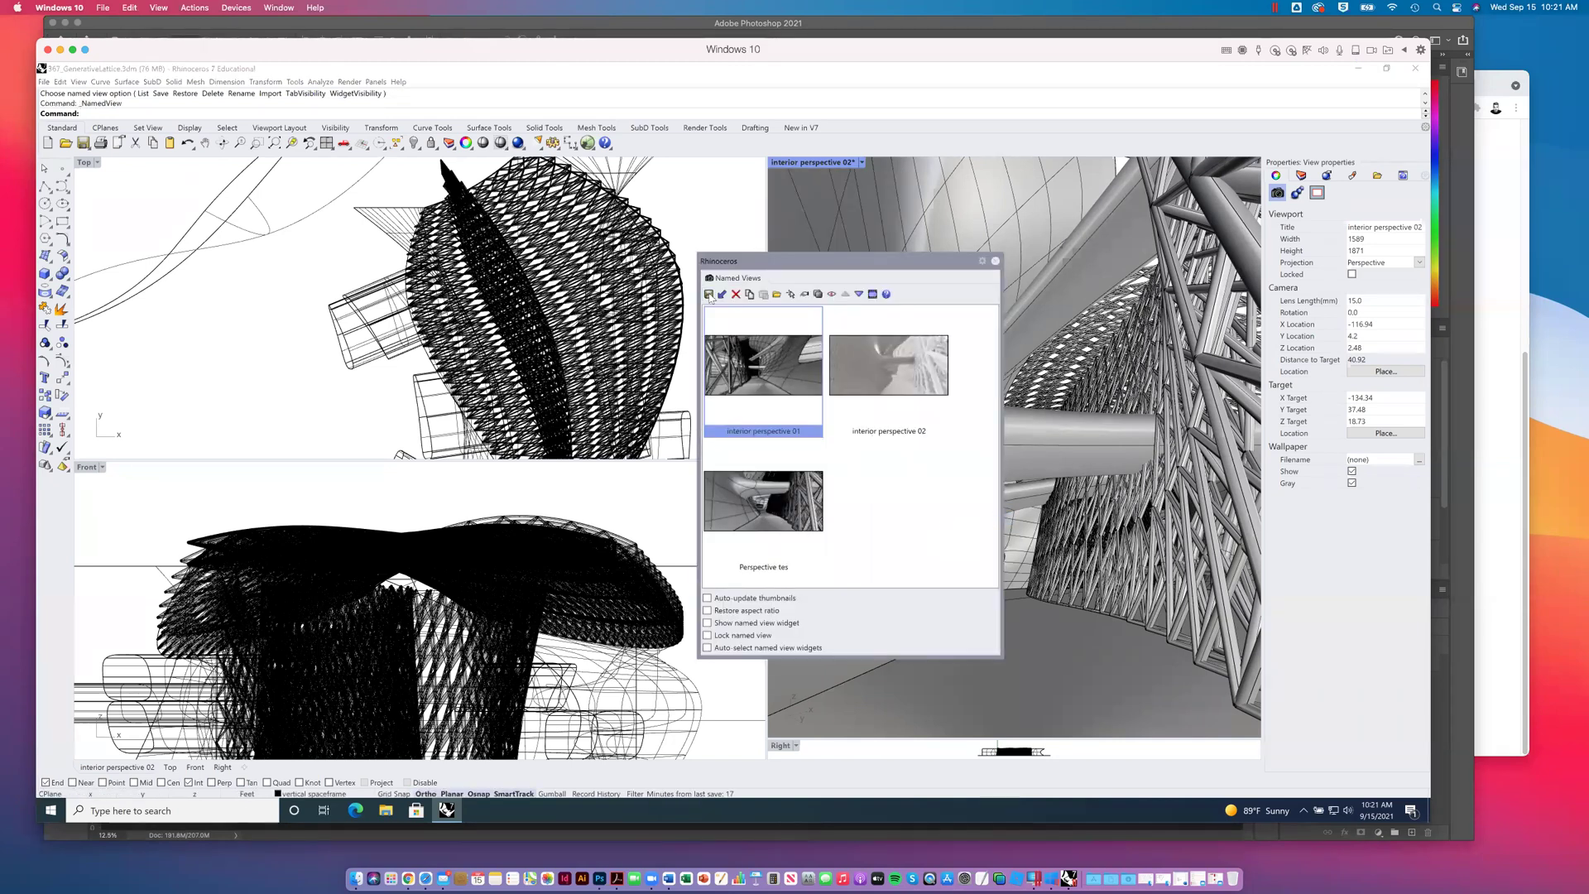
{"action": "left_click", "coordinate": [763, 434]}
{"action": "key", "text": "BackSpace"}
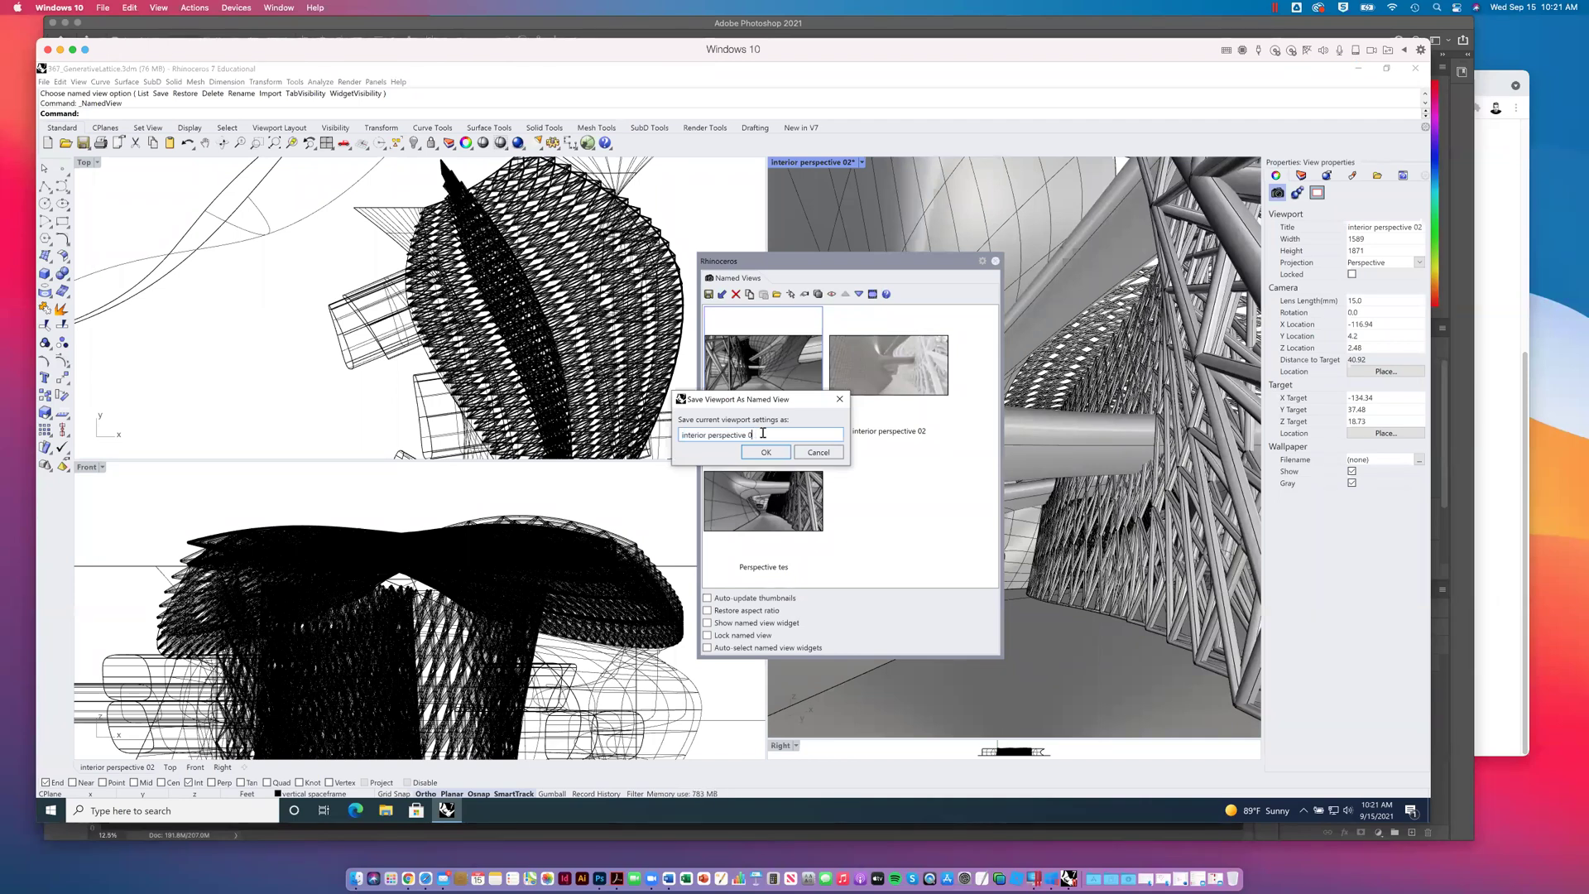
{"action": "type", "text": "1"}
{"action": "key", "text": "Return"}
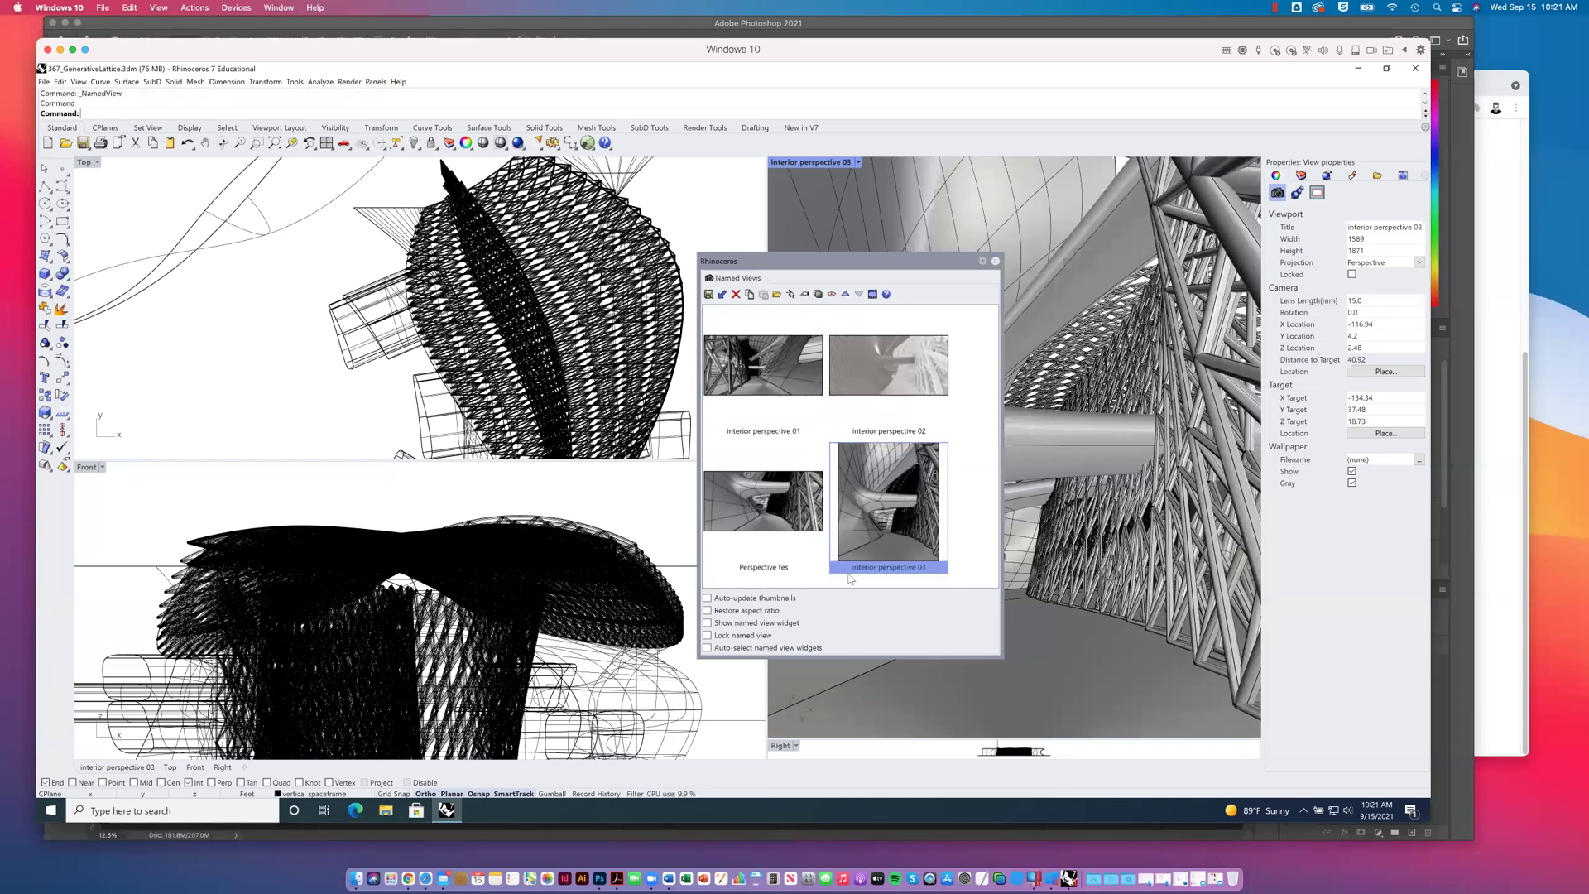
{"action": "left_click", "coordinate": [995, 262]}
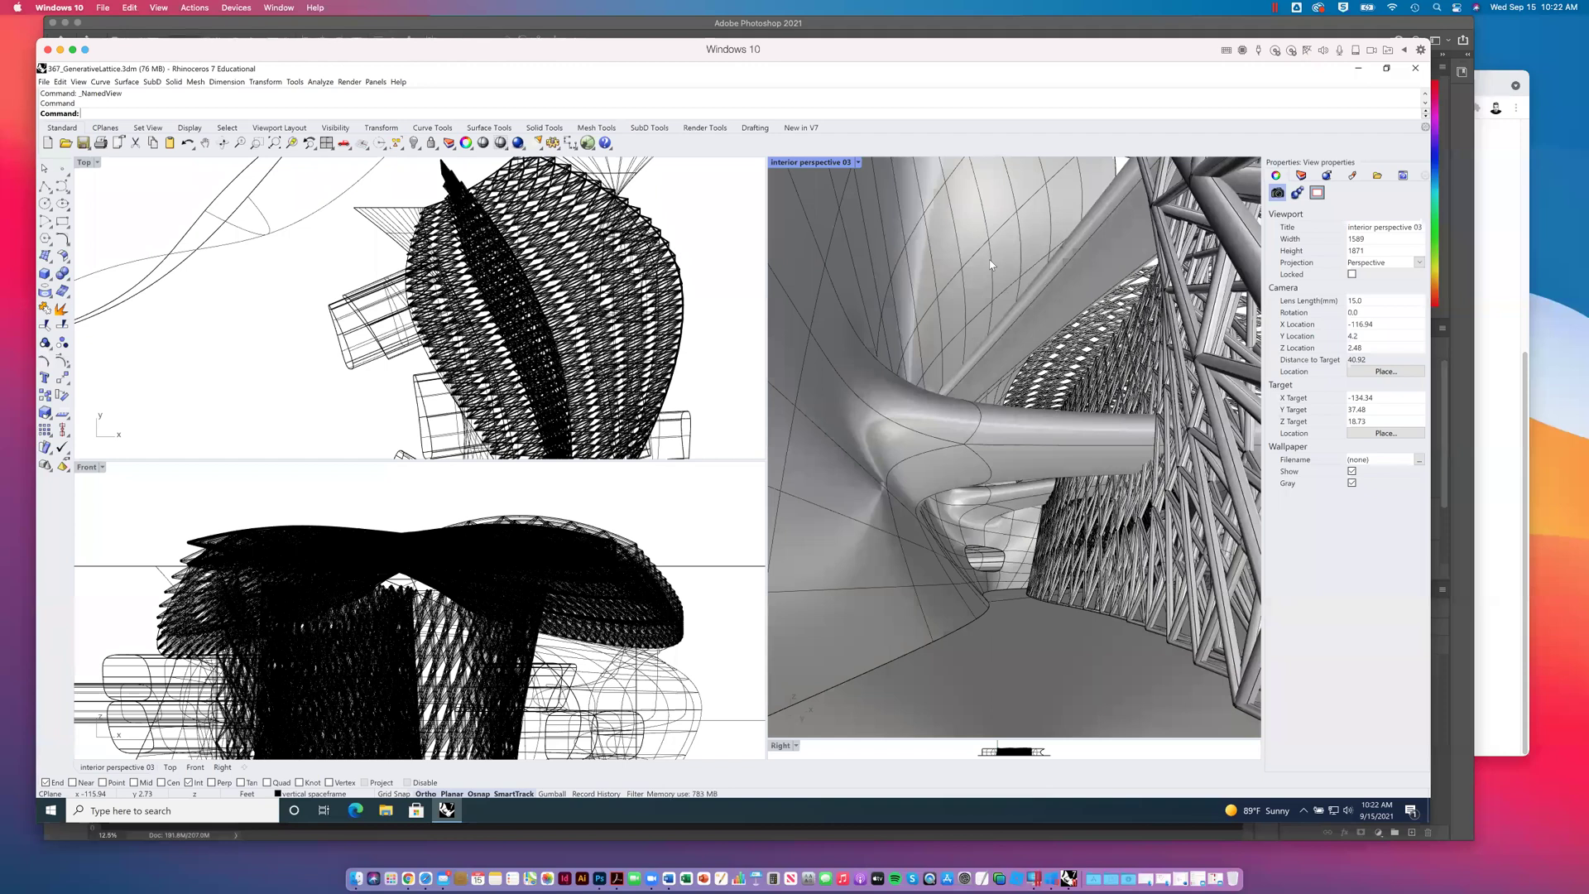
Step: Switch the portrait perspective to Rendered display and open the rendering settings, keeping Rhino Render as the current renderer
{"action": "left_click", "coordinate": [857, 163]}
{"action": "left_click", "coordinate": [805, 222]}
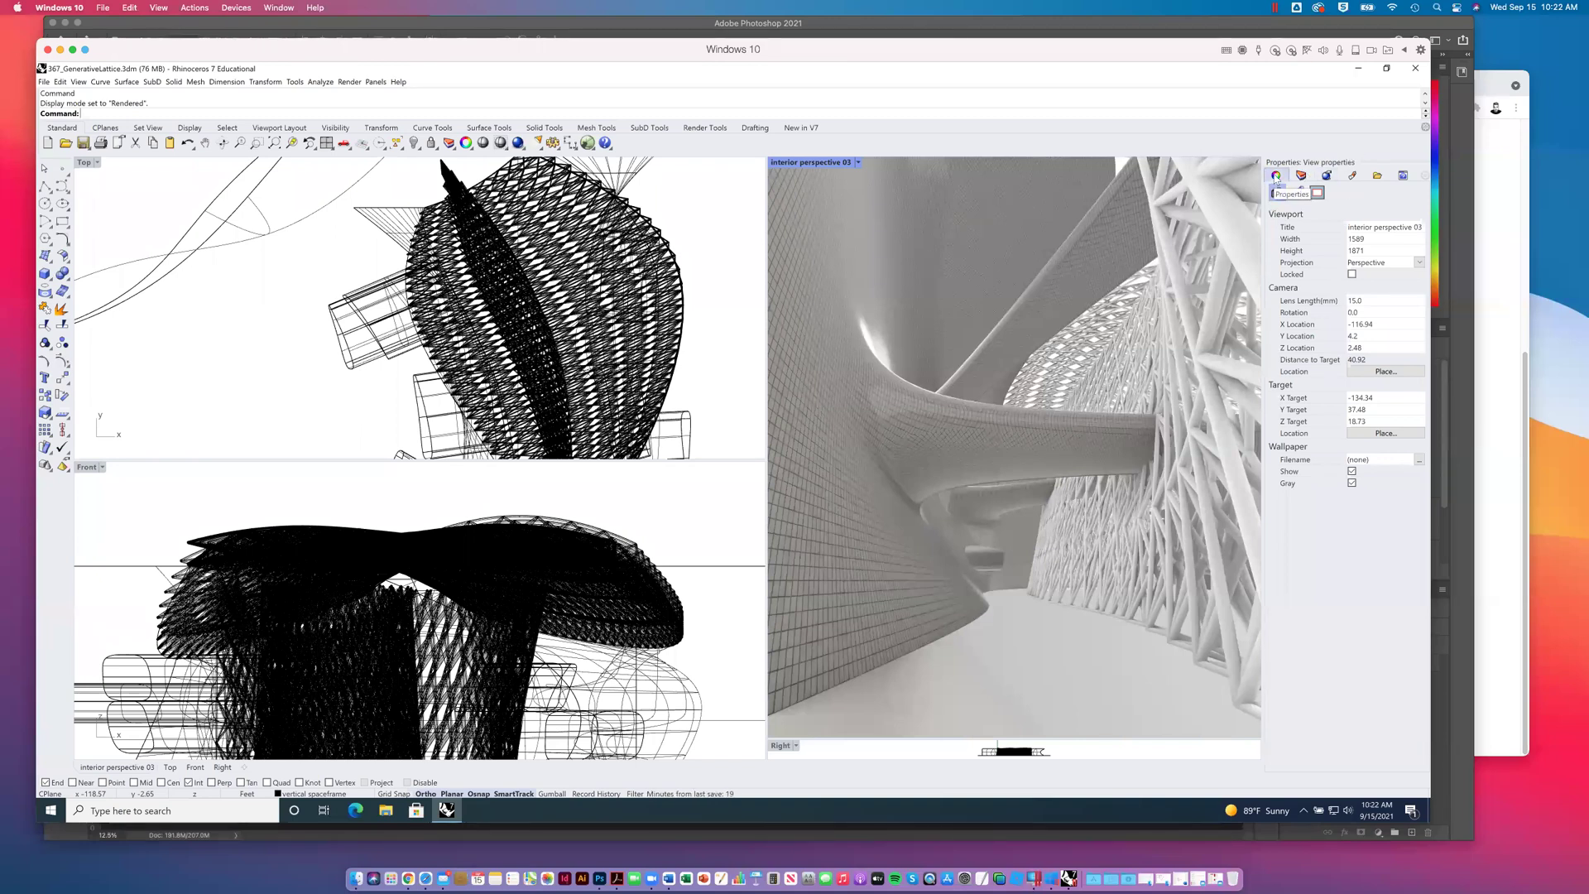
{"action": "left_click", "coordinate": [1329, 175]}
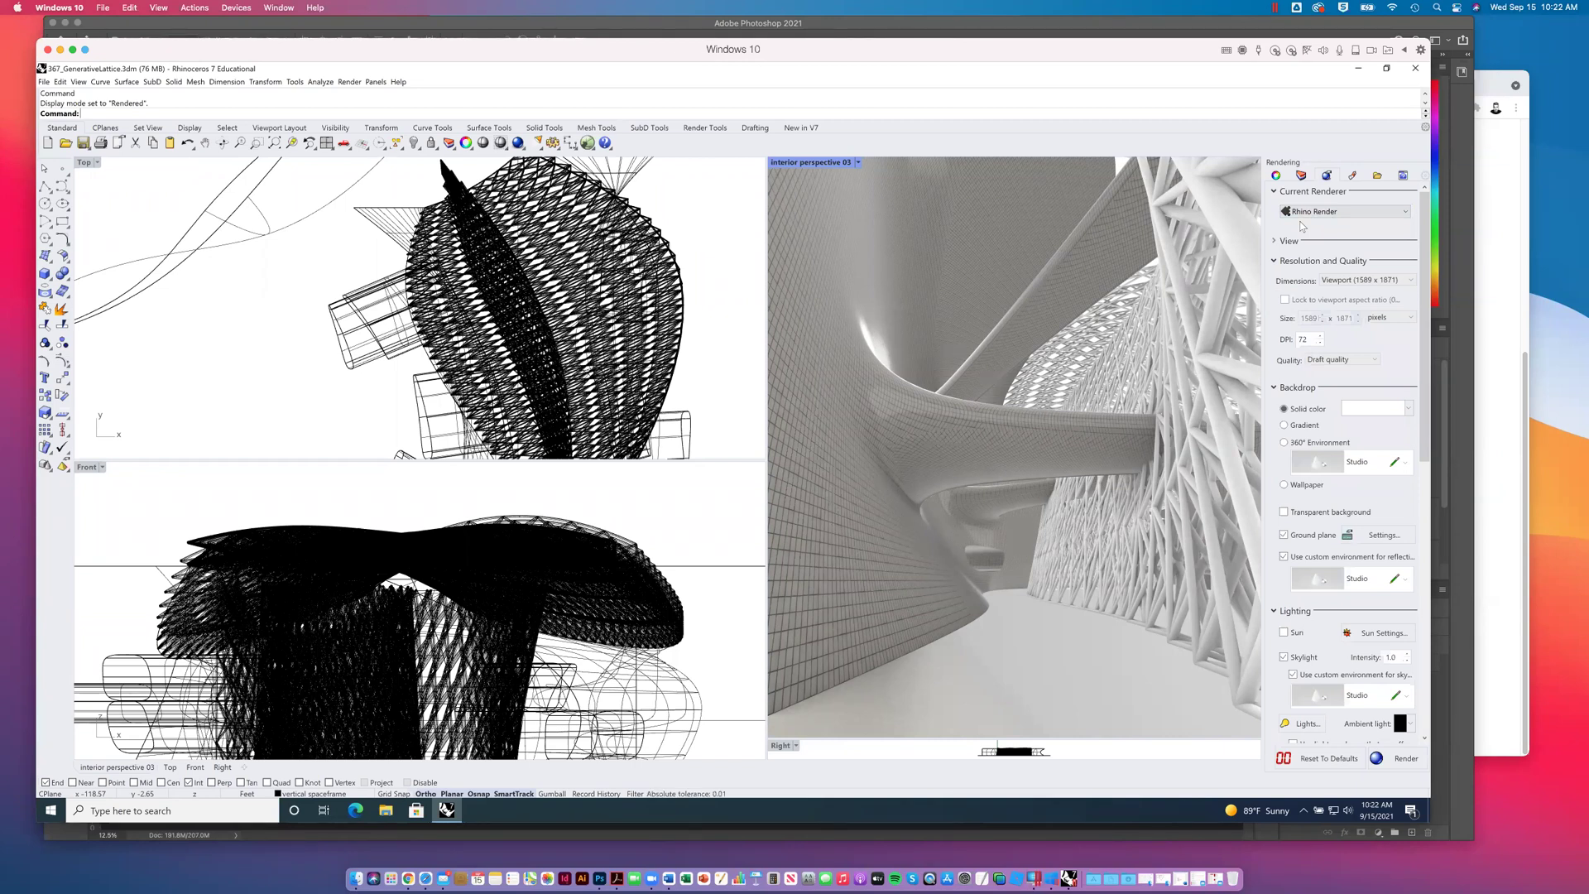
{"action": "left_click", "coordinate": [1355, 214]}
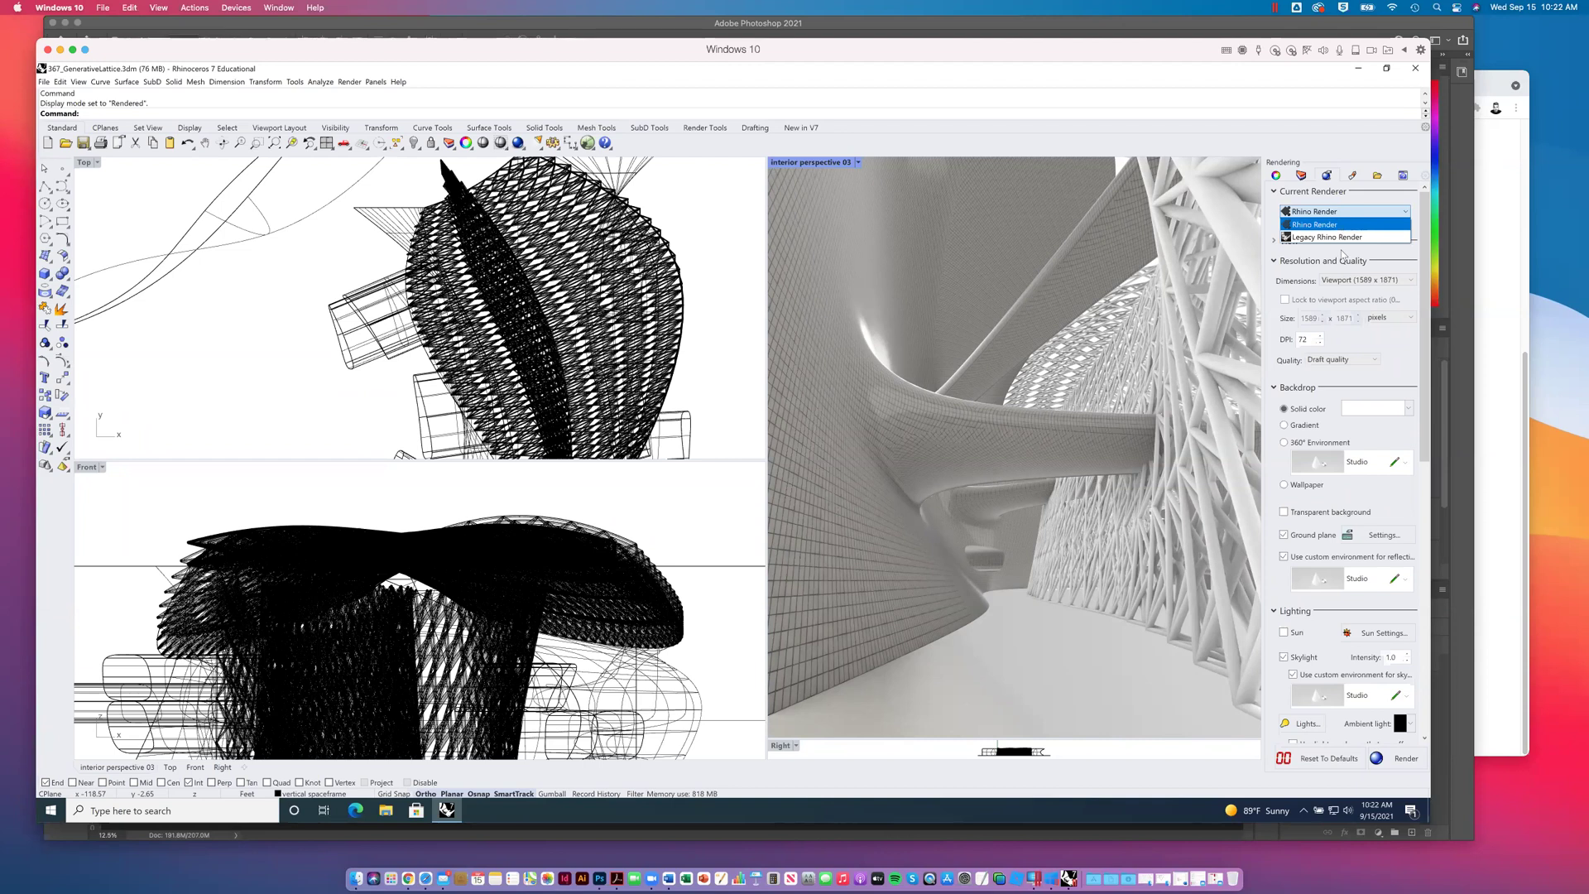
{"action": "left_click", "coordinate": [1324, 221]}
{"action": "left_click", "coordinate": [1324, 216]}
{"action": "left_click", "coordinate": [1369, 198]}
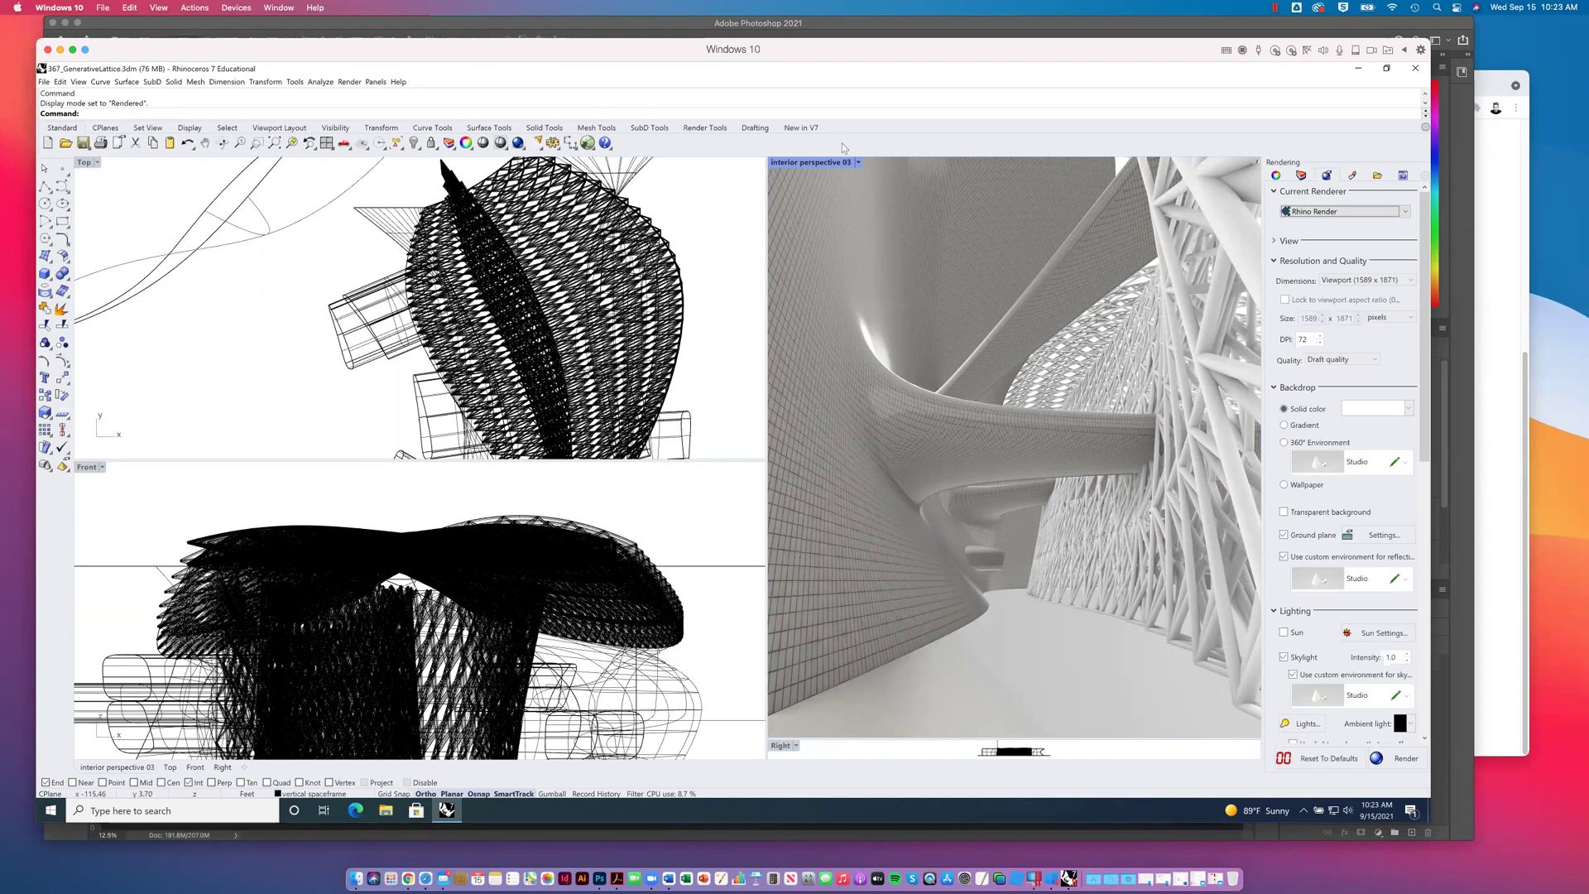
{"action": "left_click", "coordinate": [858, 162]}
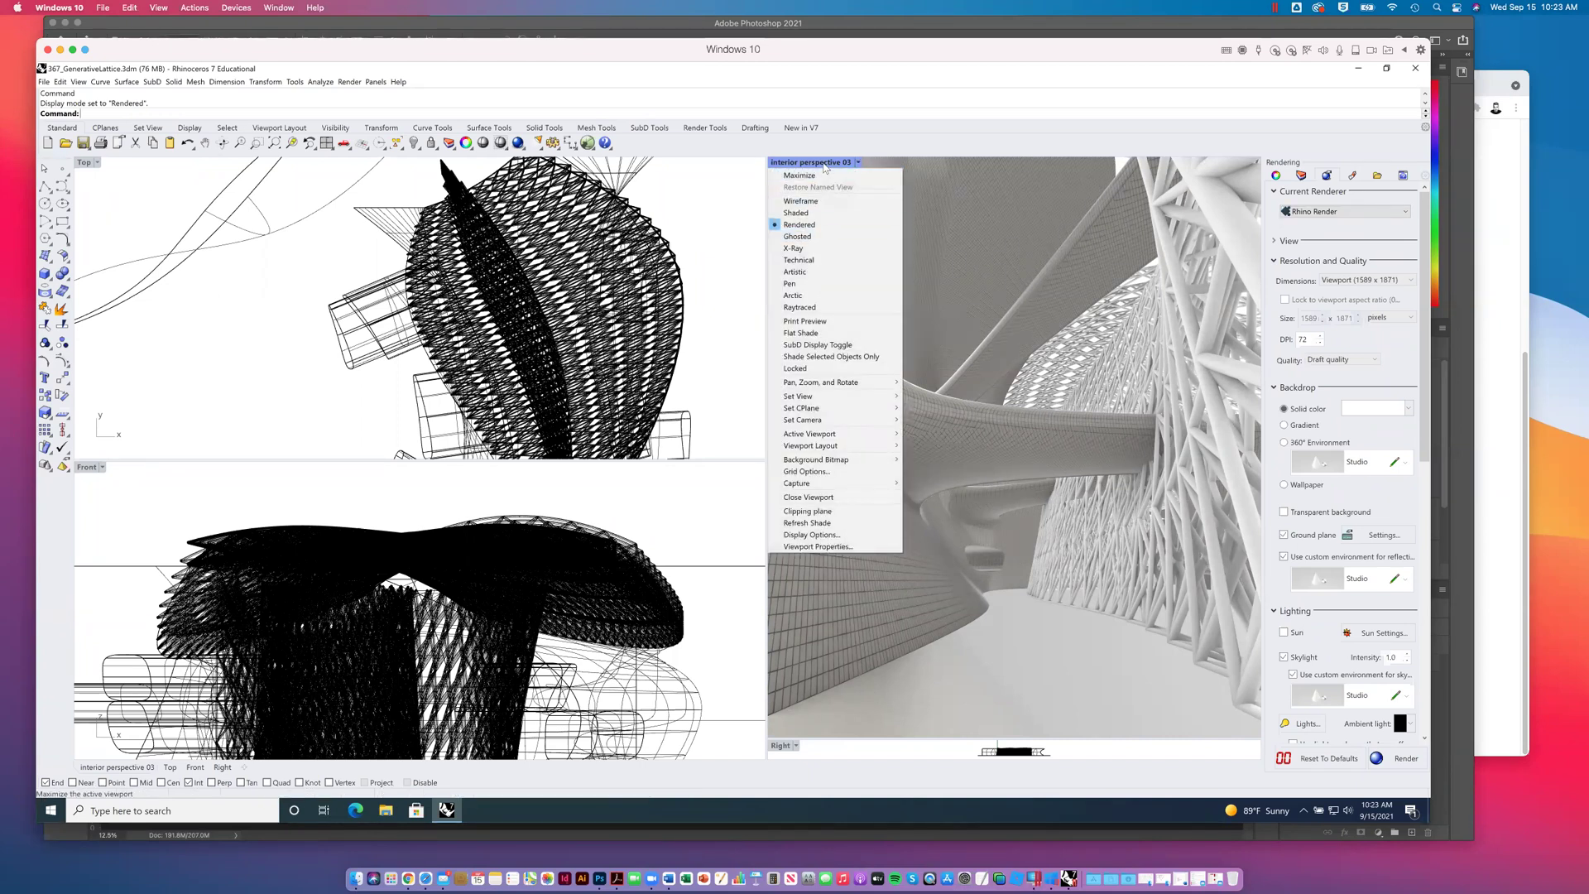
{"action": "left_click", "coordinate": [856, 162]}
{"action": "left_click", "coordinate": [856, 162]}
{"action": "left_click", "coordinate": [811, 165]}
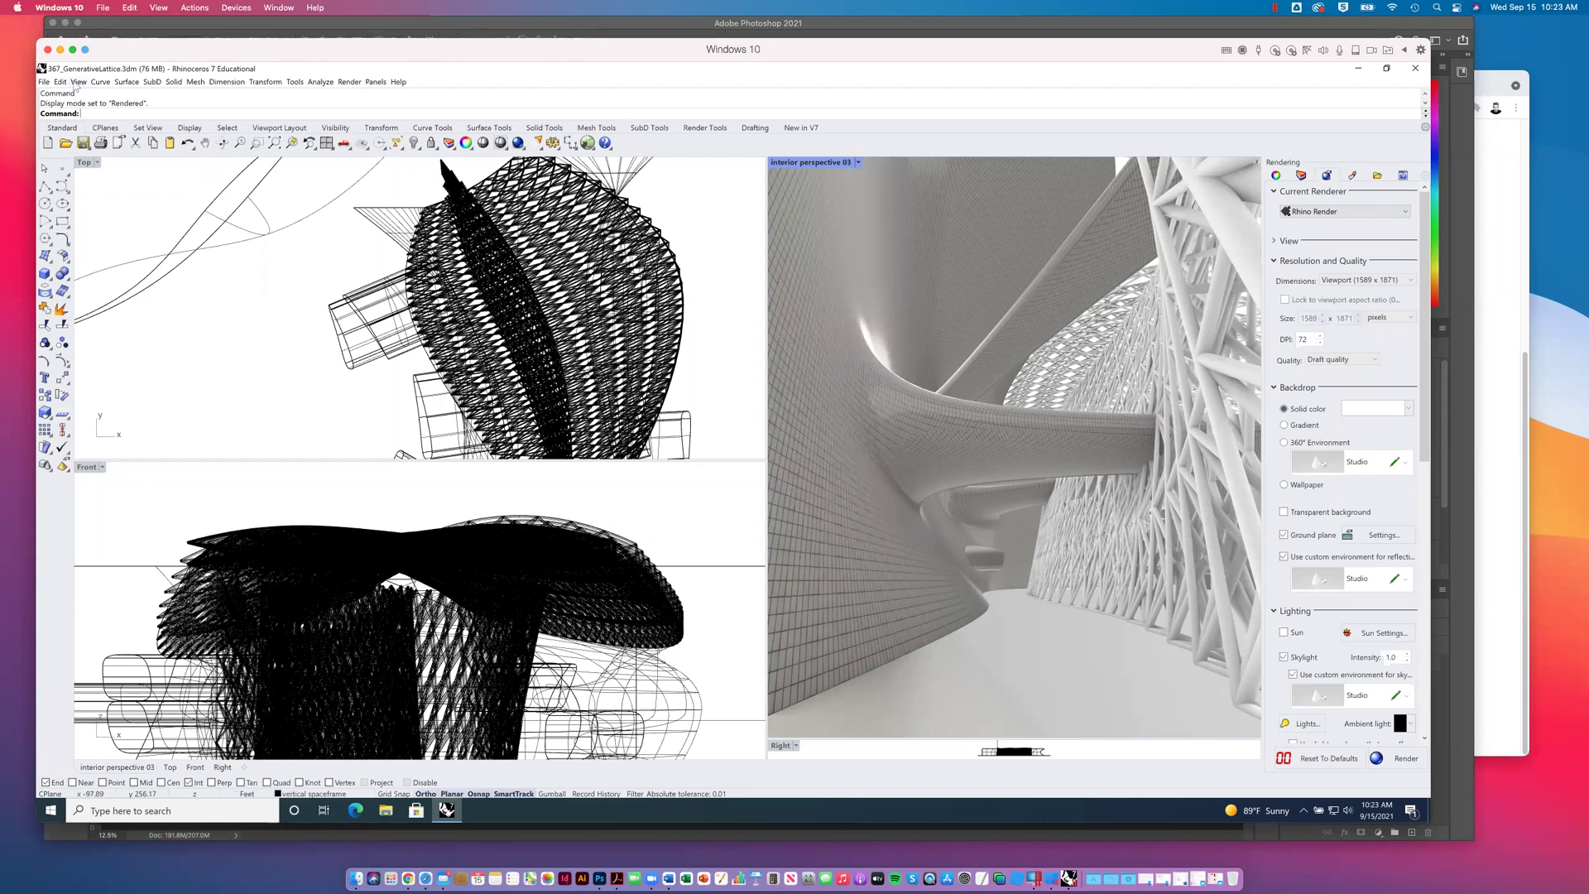
{"action": "left_click", "coordinate": [77, 81]}
{"action": "mouse_move", "coordinate": [132, 280]}
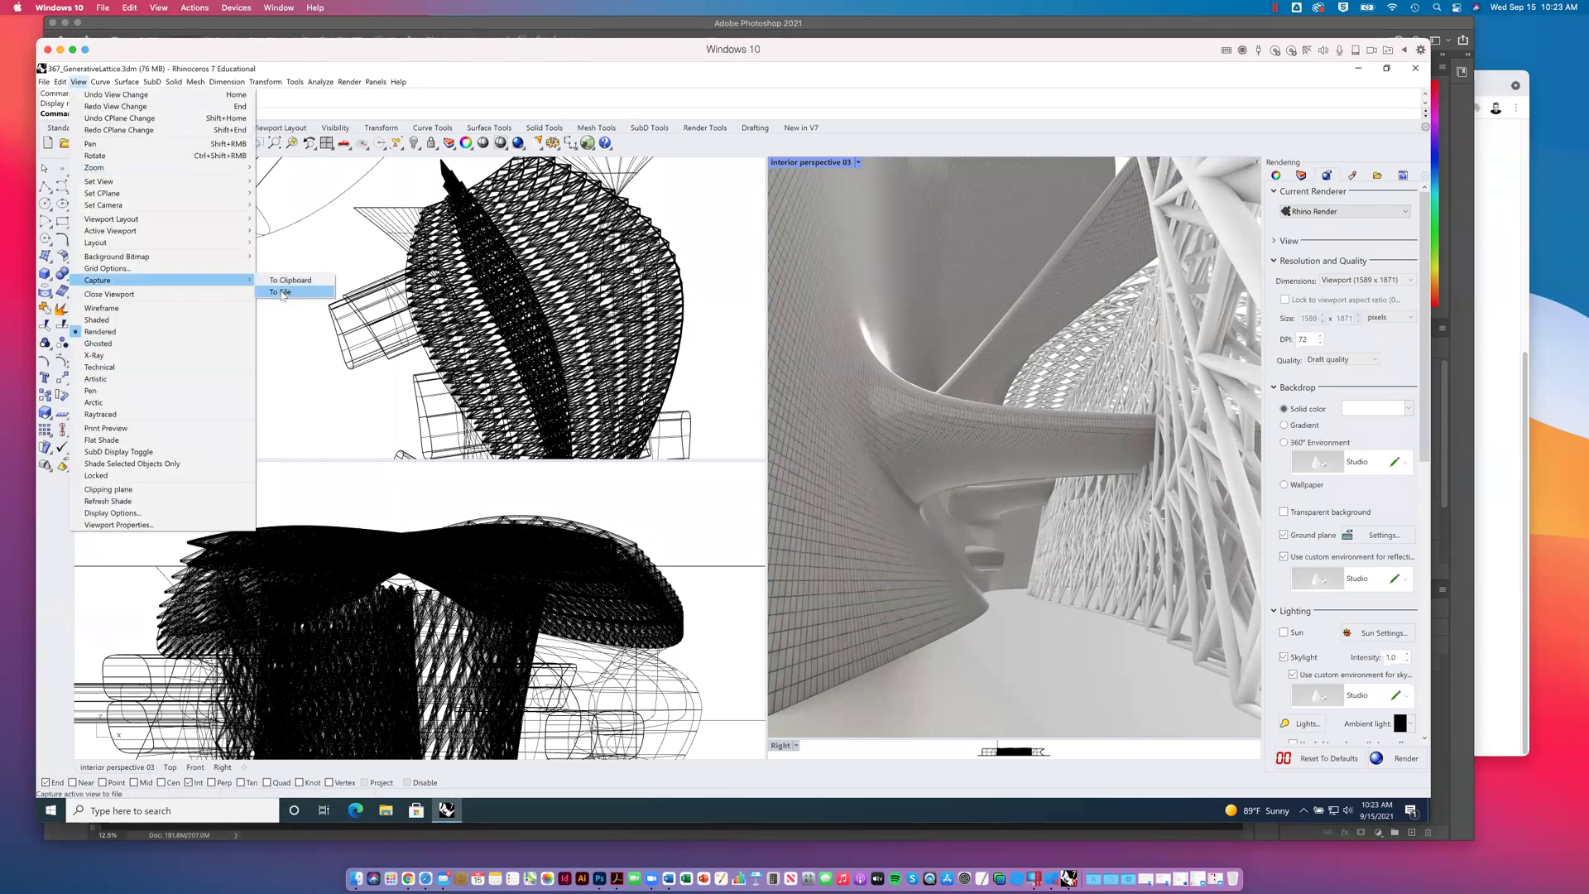
{"action": "mouse_move", "coordinate": [296, 81]}
{"action": "mouse_move", "coordinate": [350, 81]}
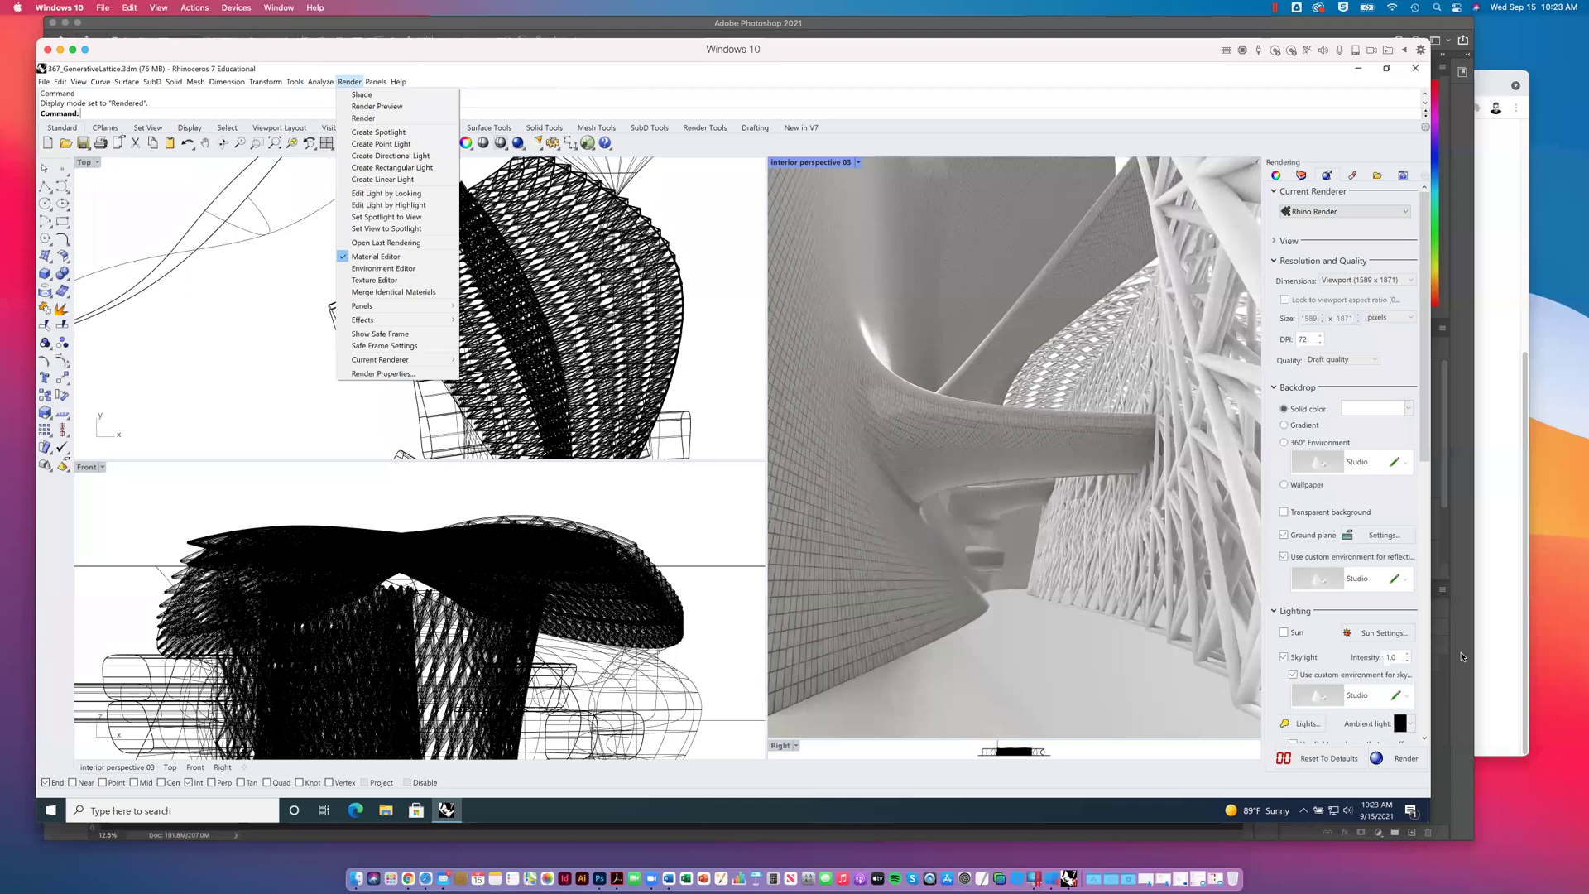
{"action": "left_click", "coordinate": [1428, 431]}
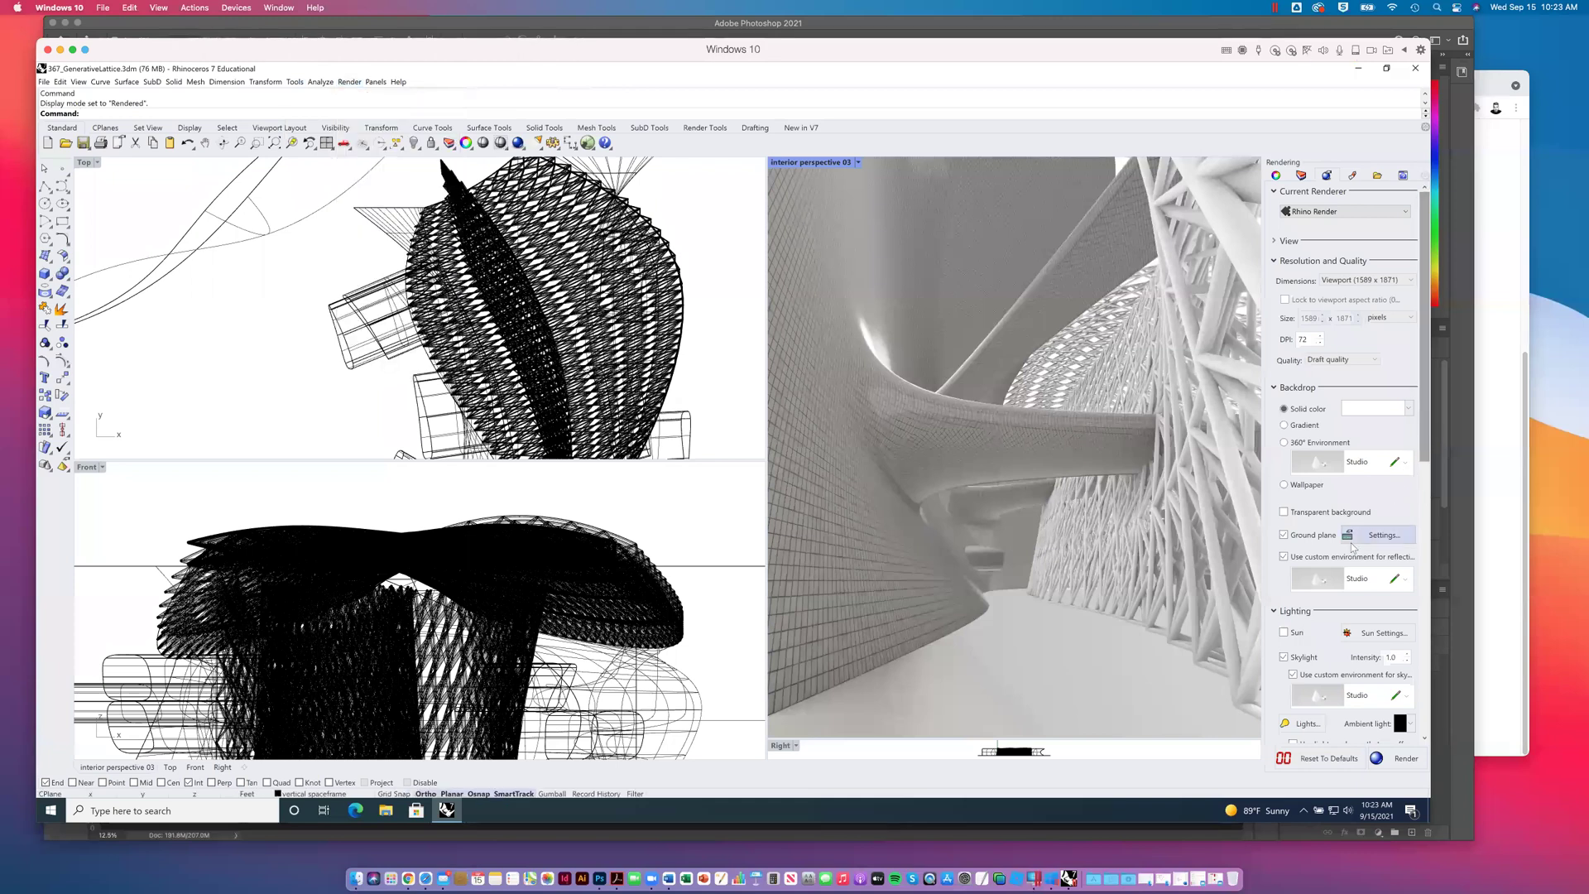
Step: Enable a transparent background for the rendering and look through the lighting, wireframe and resolution settings
{"action": "left_click", "coordinate": [1284, 513]}
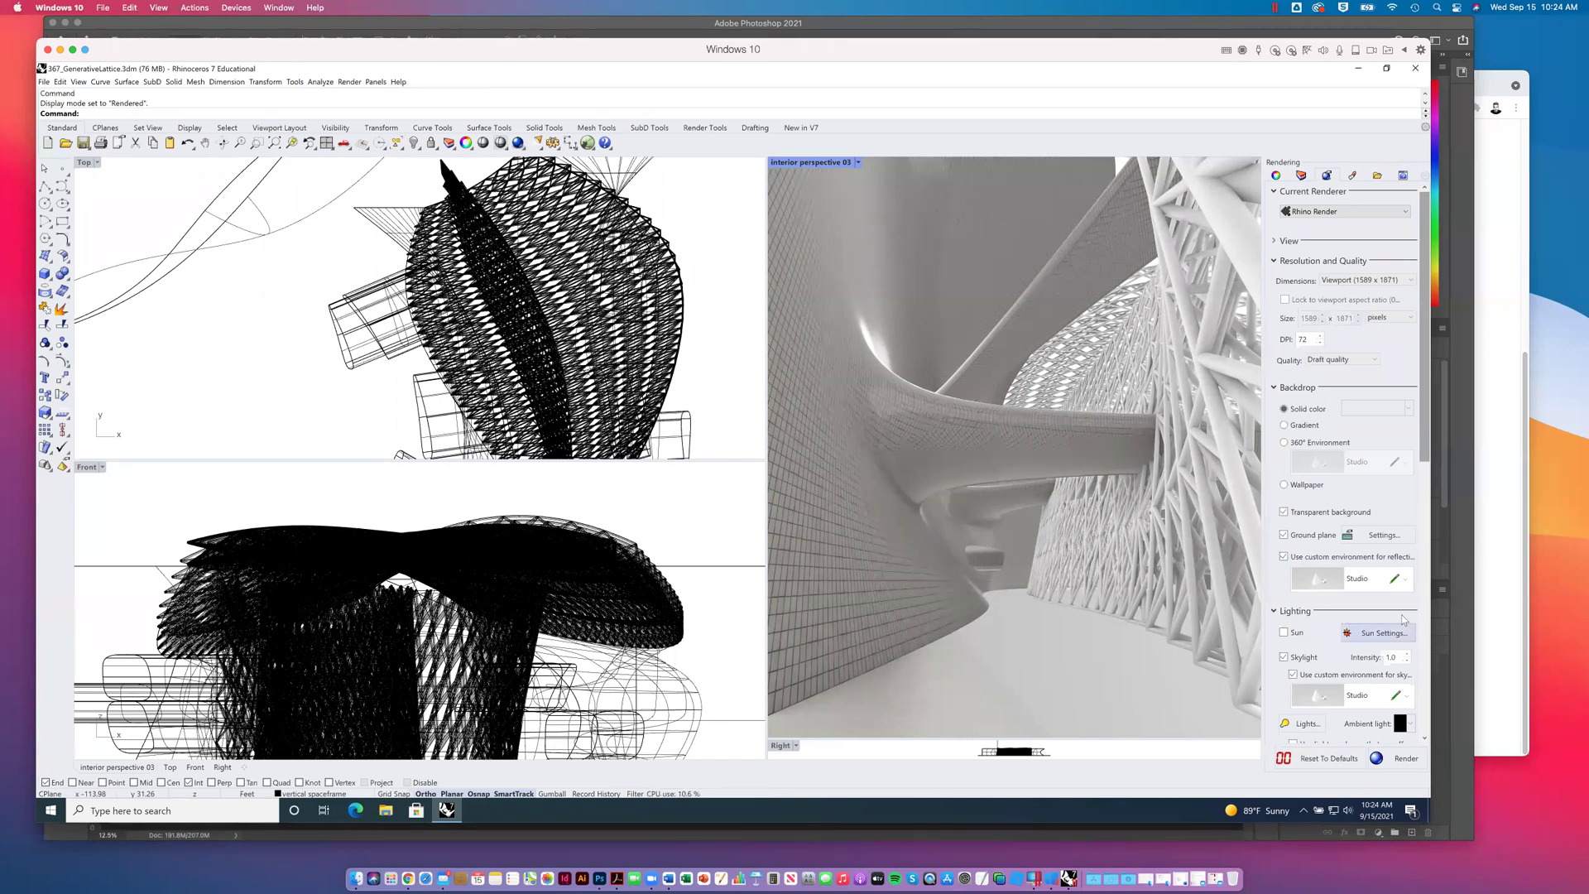
{"action": "left_click_drag", "start_coordinate": [1425, 447], "coordinate": [1425, 517]}
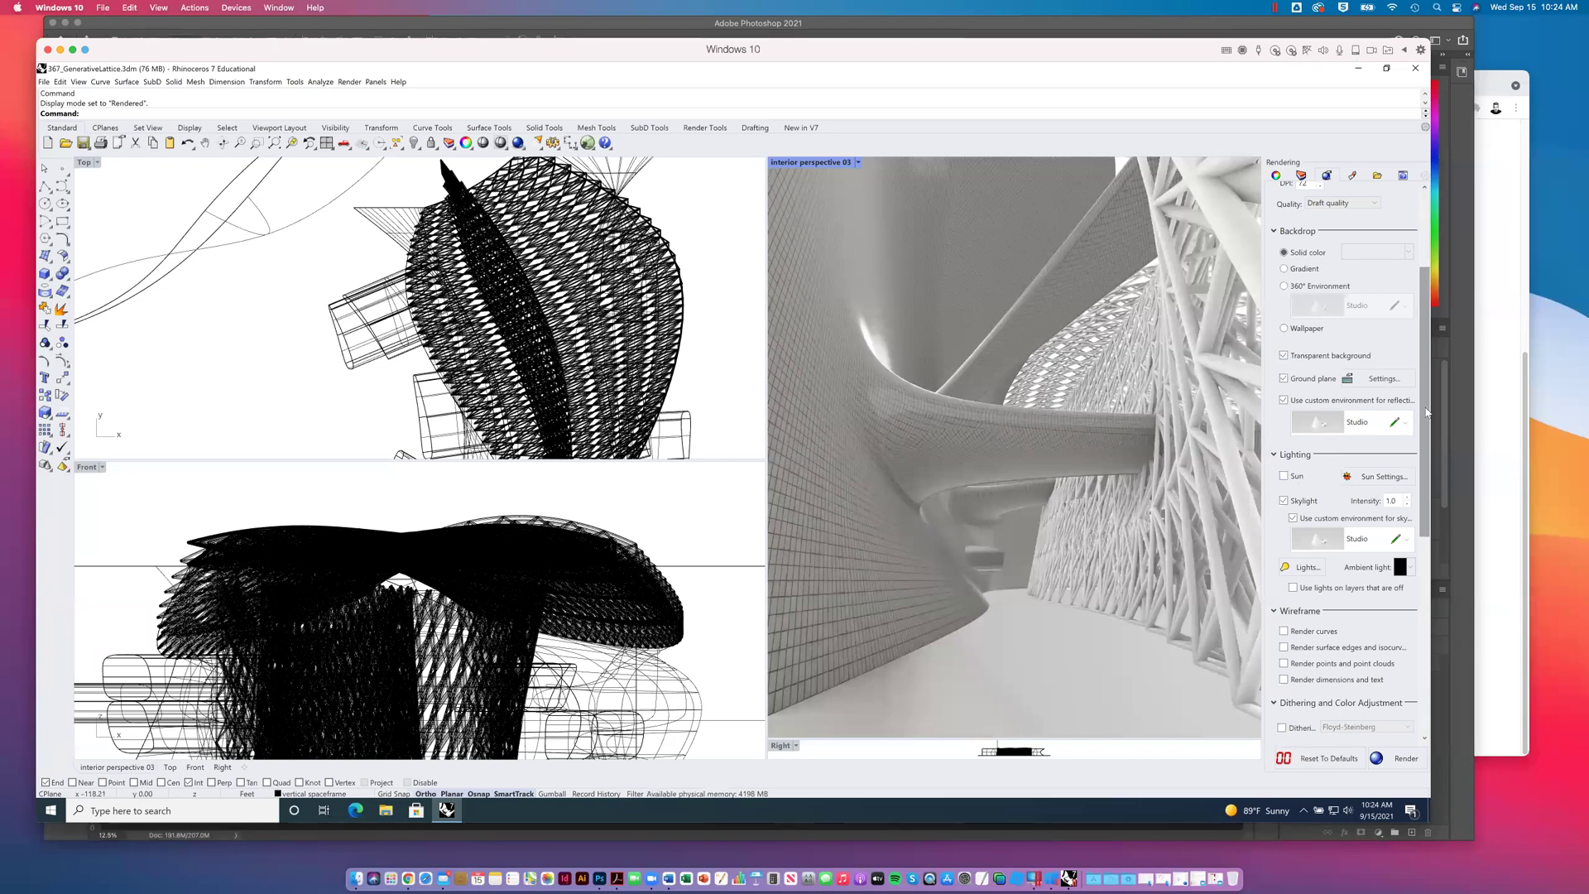
{"action": "scroll", "coordinate": [1422, 277], "scroll_direction": "up", "scroll_amount": 3}
{"action": "scroll", "coordinate": [1392, 632], "scroll_direction": "down", "scroll_amount": 3}
{"action": "scroll", "coordinate": [1392, 535], "scroll_direction": "up", "scroll_amount": 4}
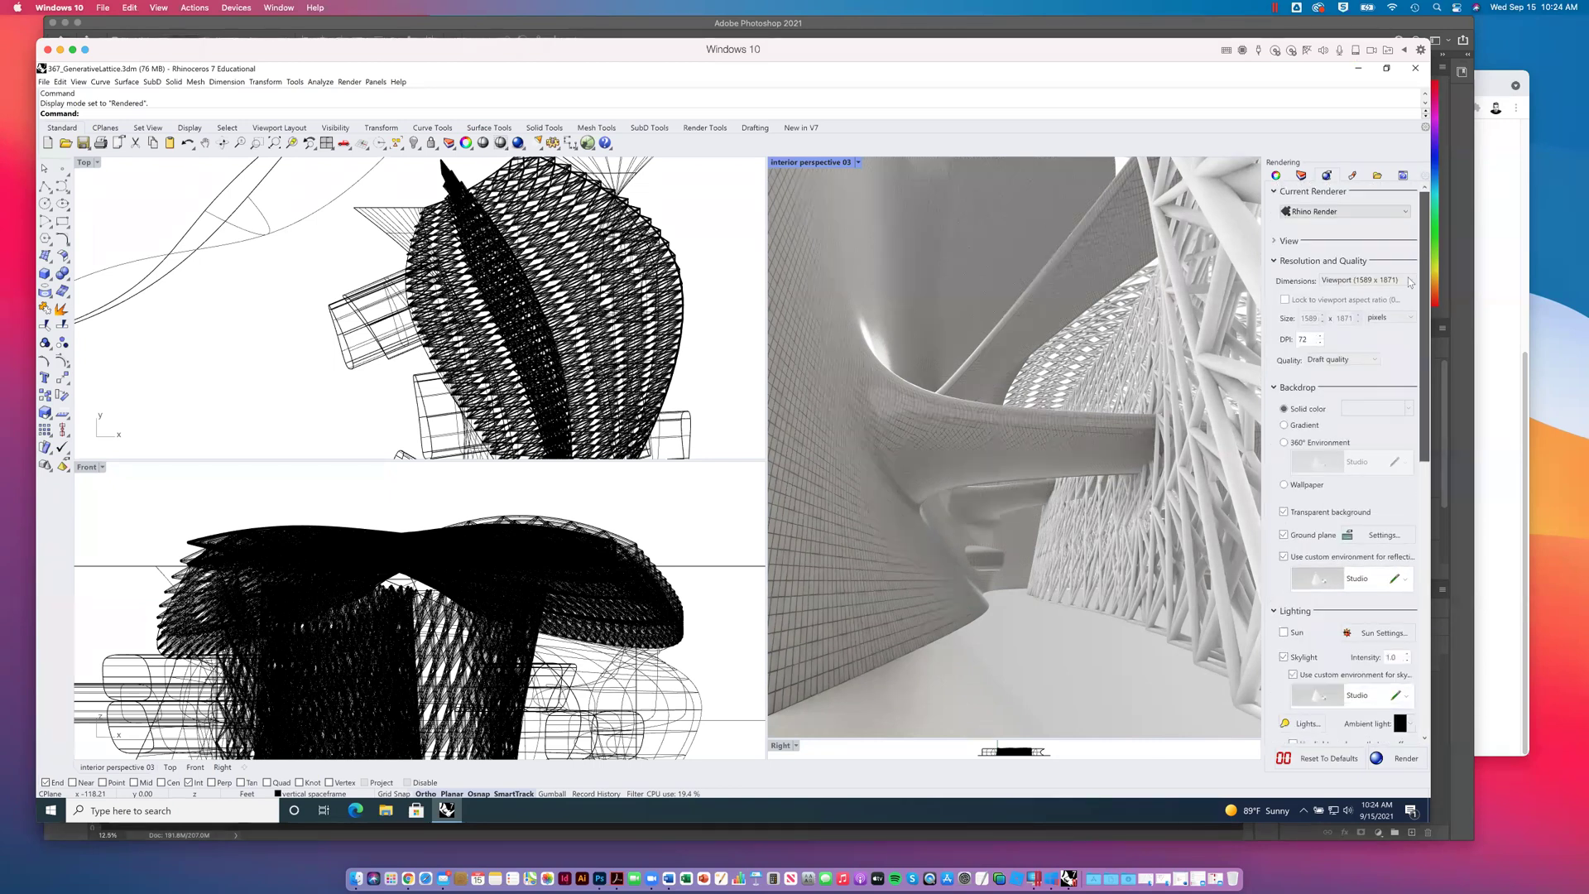
Step: Turn on the sun for the rendering and open its settings
{"action": "left_click_drag", "start_coordinate": [1427, 351], "coordinate": [1426, 460]}
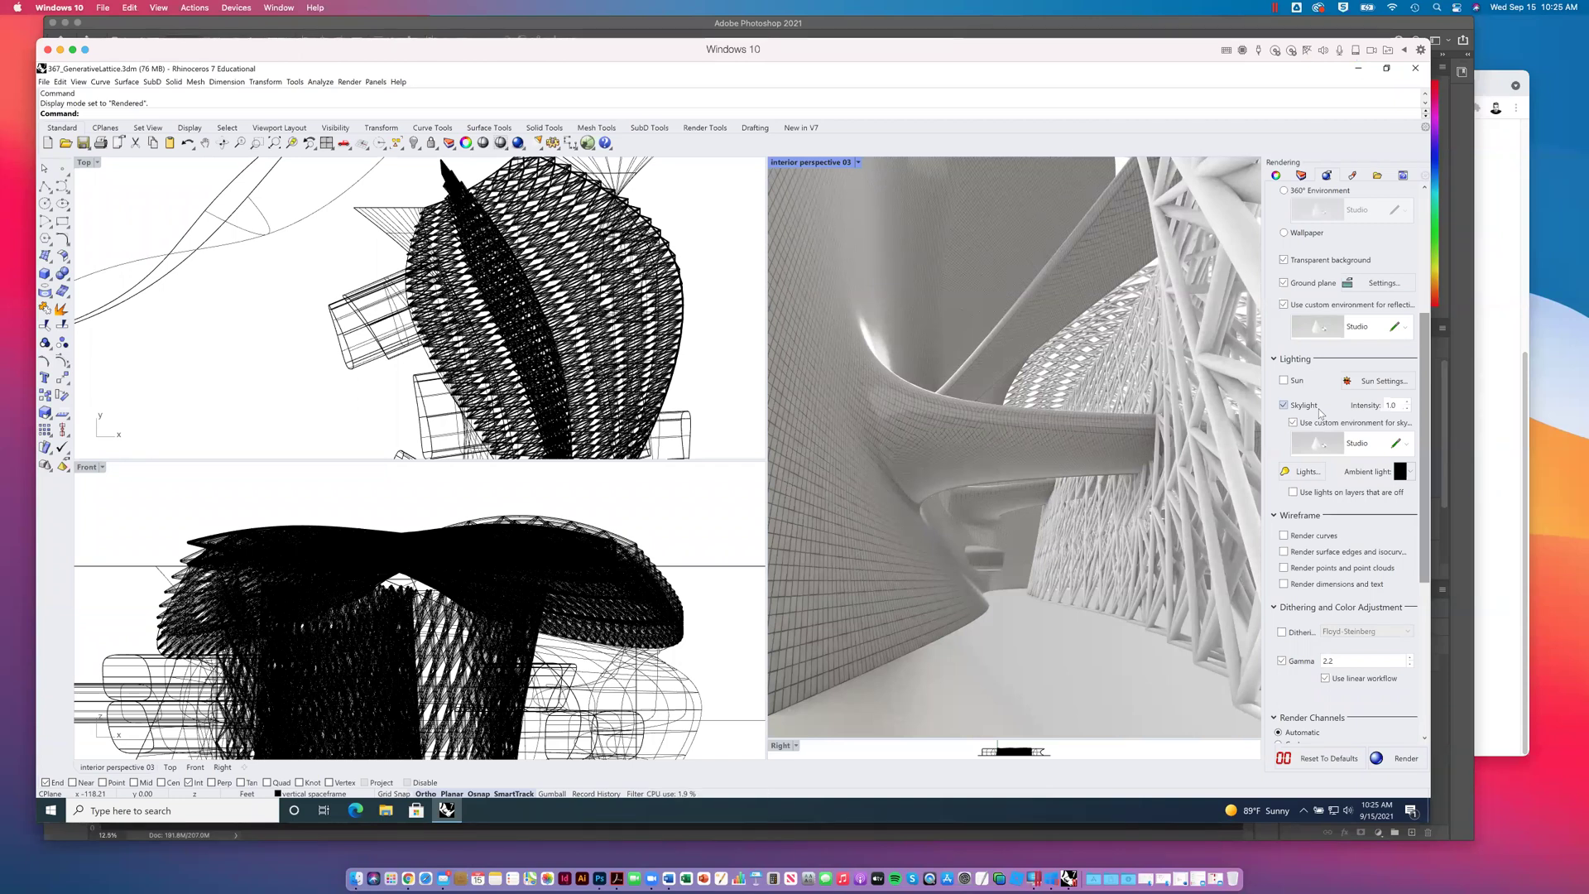
{"action": "left_click", "coordinate": [1283, 381]}
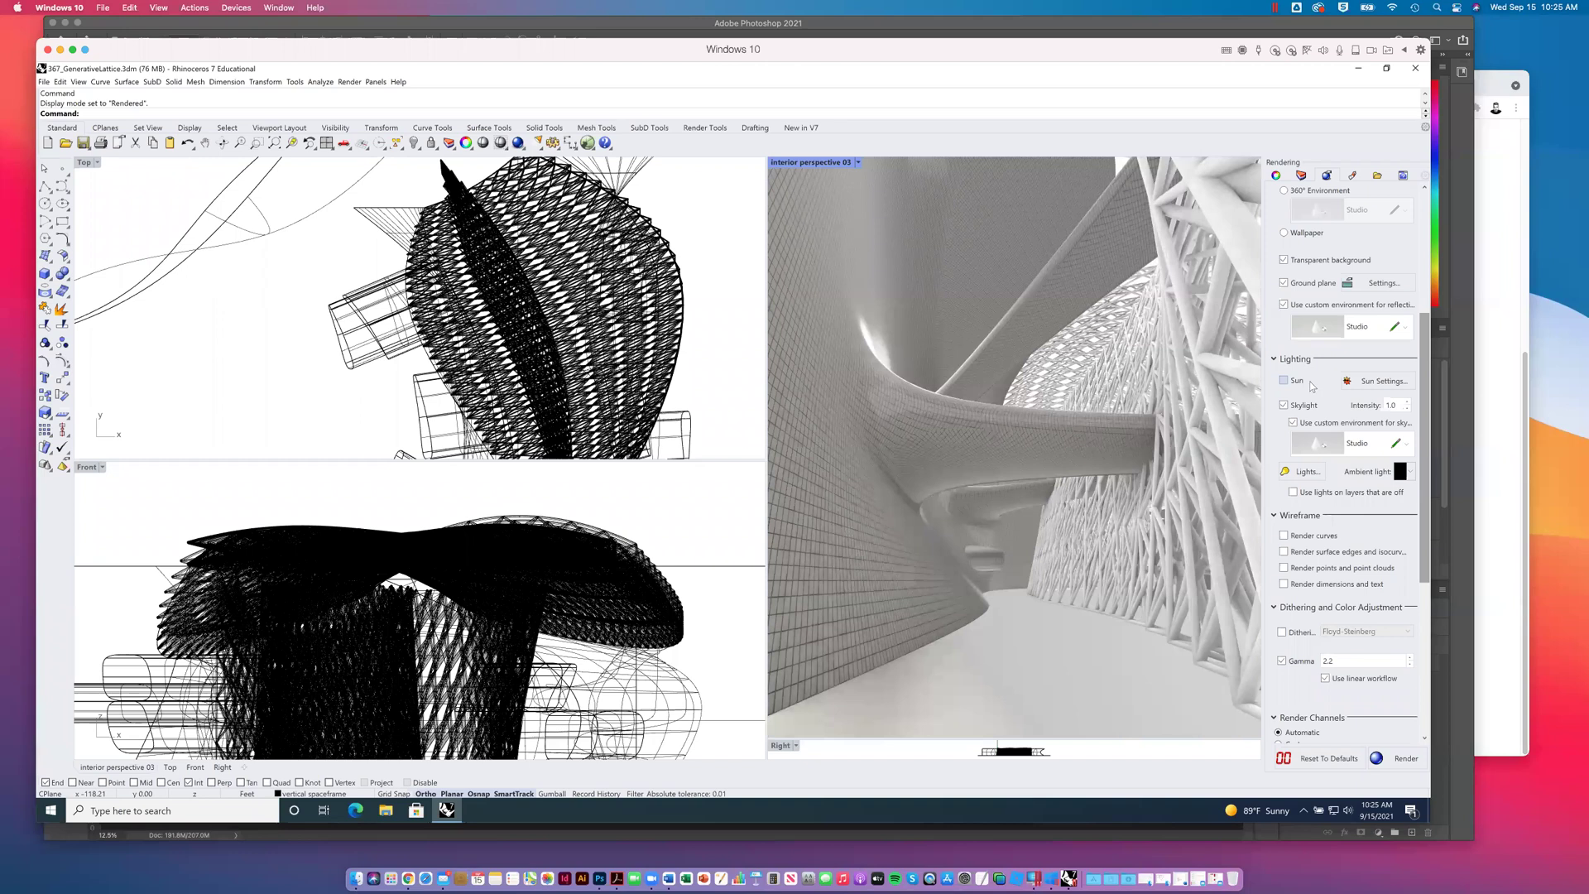
{"action": "left_click", "coordinate": [1374, 384]}
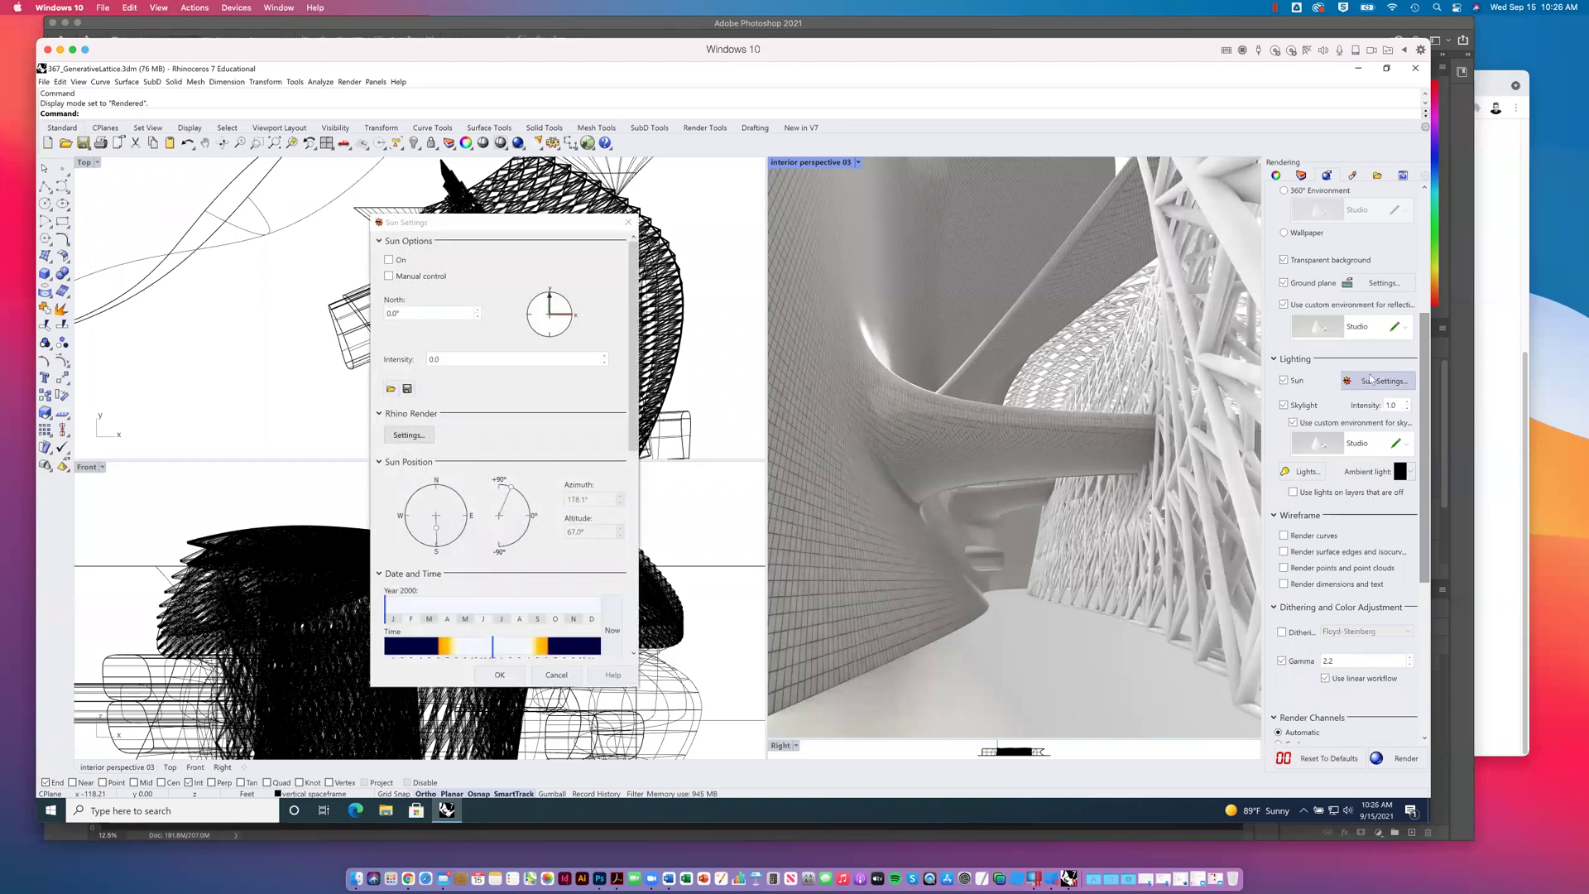
{"action": "left_click_drag", "start_coordinate": [495, 229], "coordinate": [548, 226]}
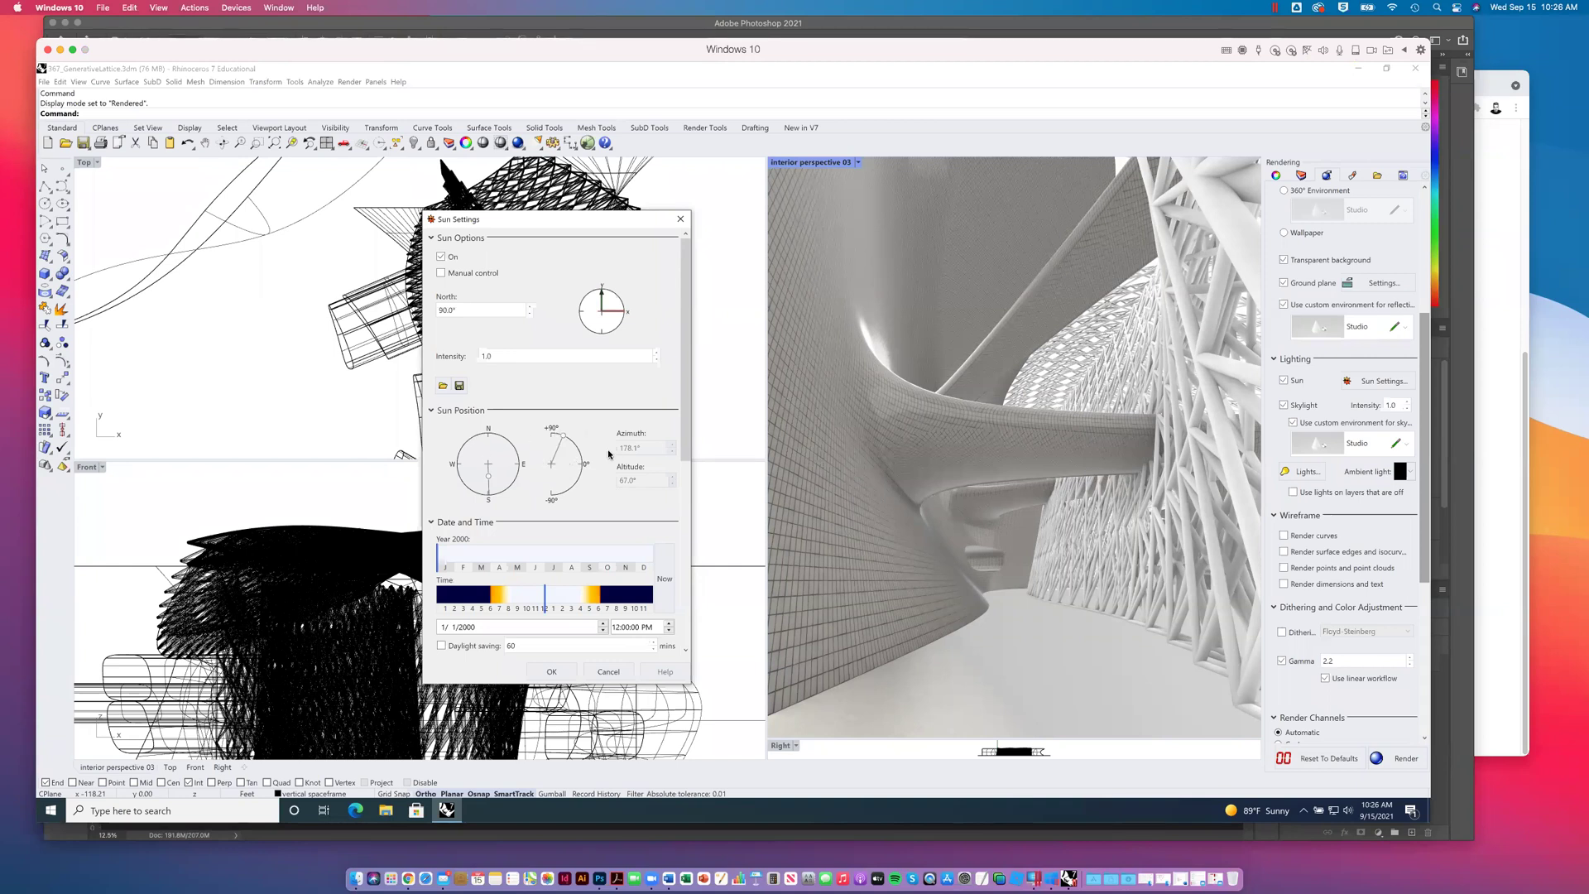
Step: Set the sun's location to Las Vegas, NV, USA by searching the city list for "las"
{"action": "left_click_drag", "start_coordinate": [683, 445], "coordinate": [681, 577]}
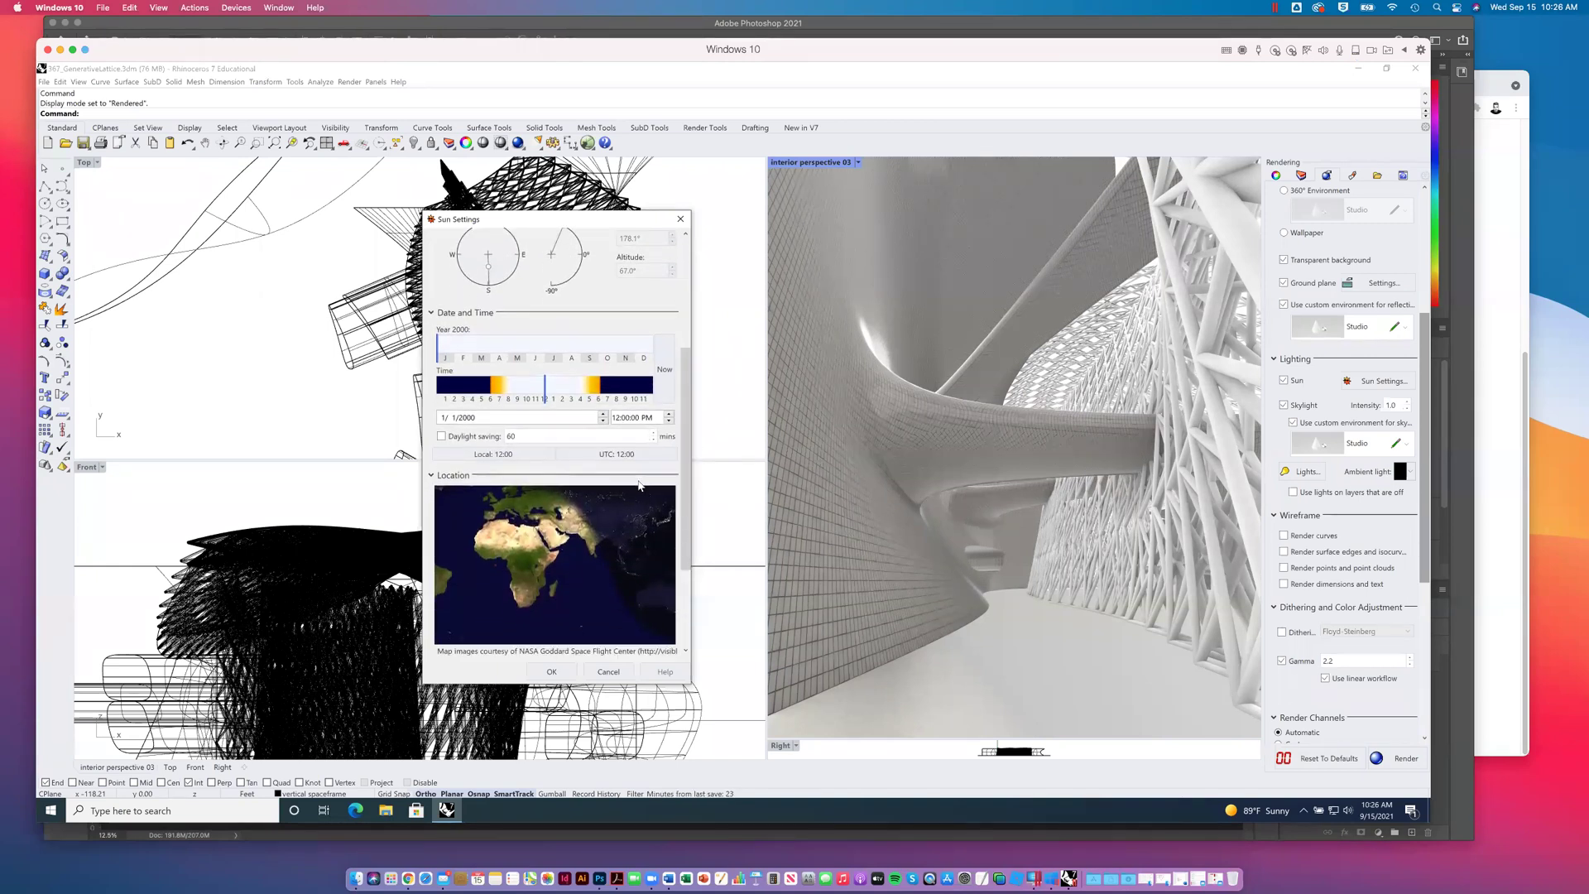
{"action": "scroll", "coordinate": [676, 557], "scroll_direction": "down", "scroll_amount": 3}
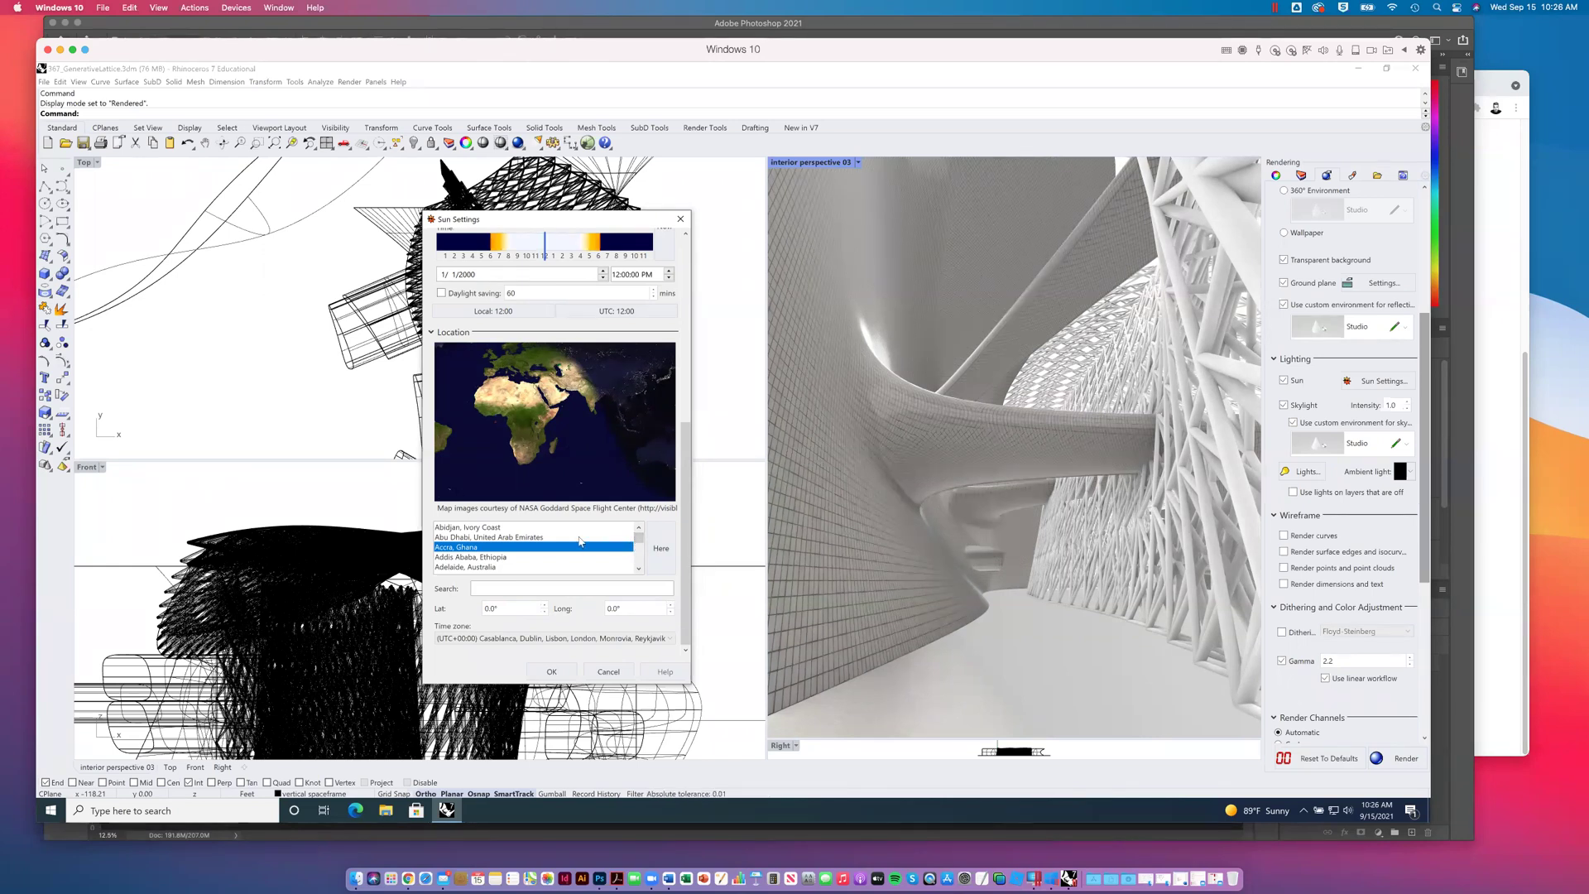
{"action": "mouse_move", "coordinate": [639, 538]}
{"action": "left_mouse_down"}
{"action": "mouse_move", "coordinate": [639, 567]}
{"action": "mouse_move", "coordinate": [639, 551]}
{"action": "left_mouse_up"}
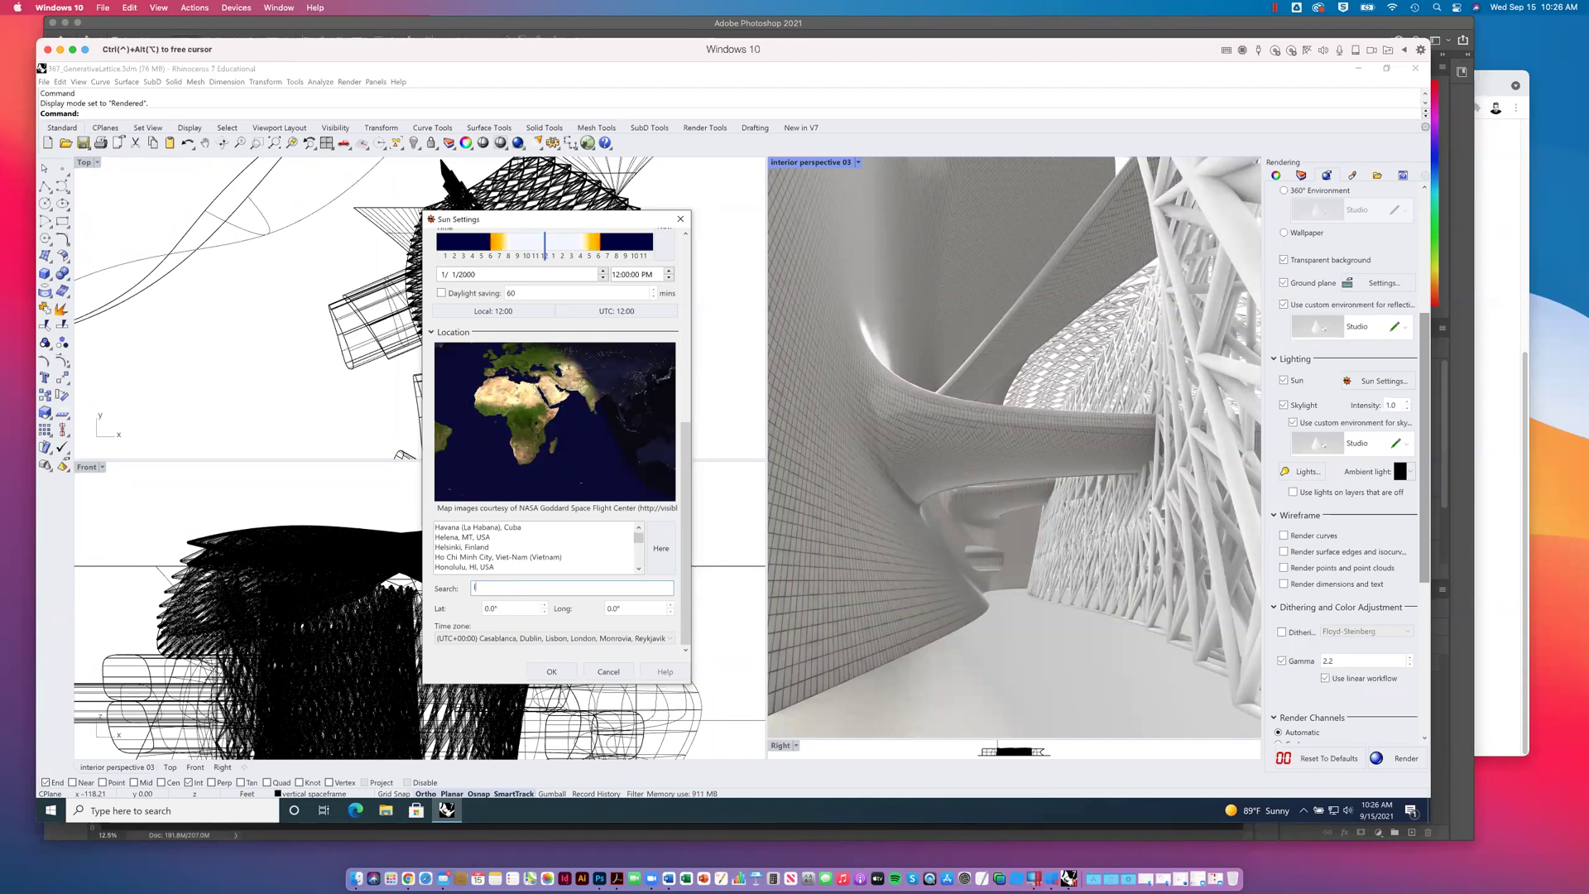
{"action": "type", "text": "las"}
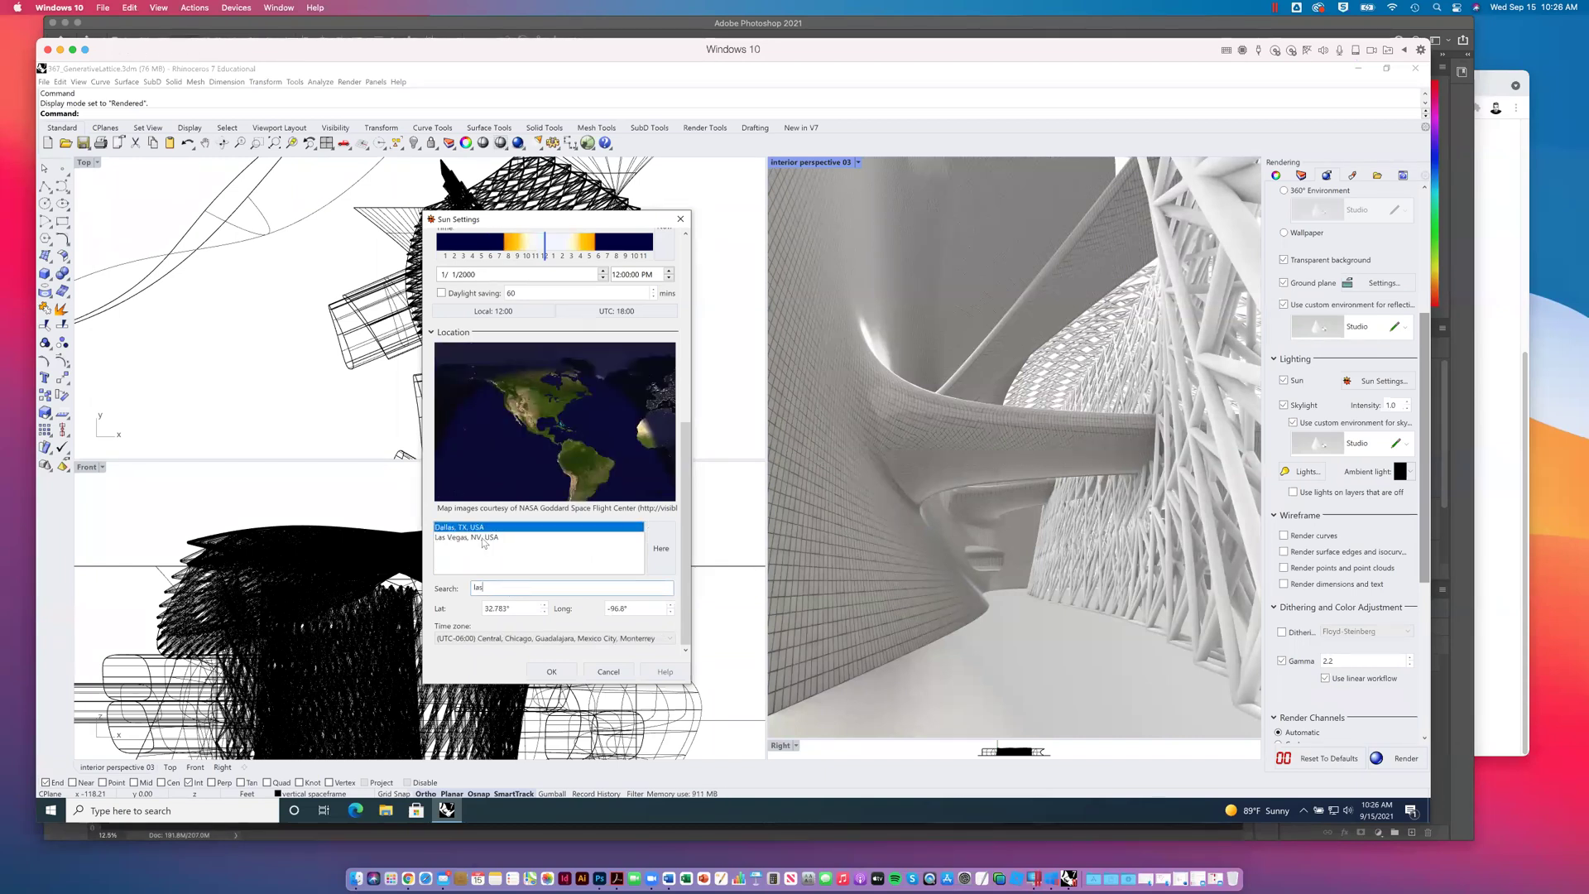
{"action": "left_click", "coordinate": [476, 539]}
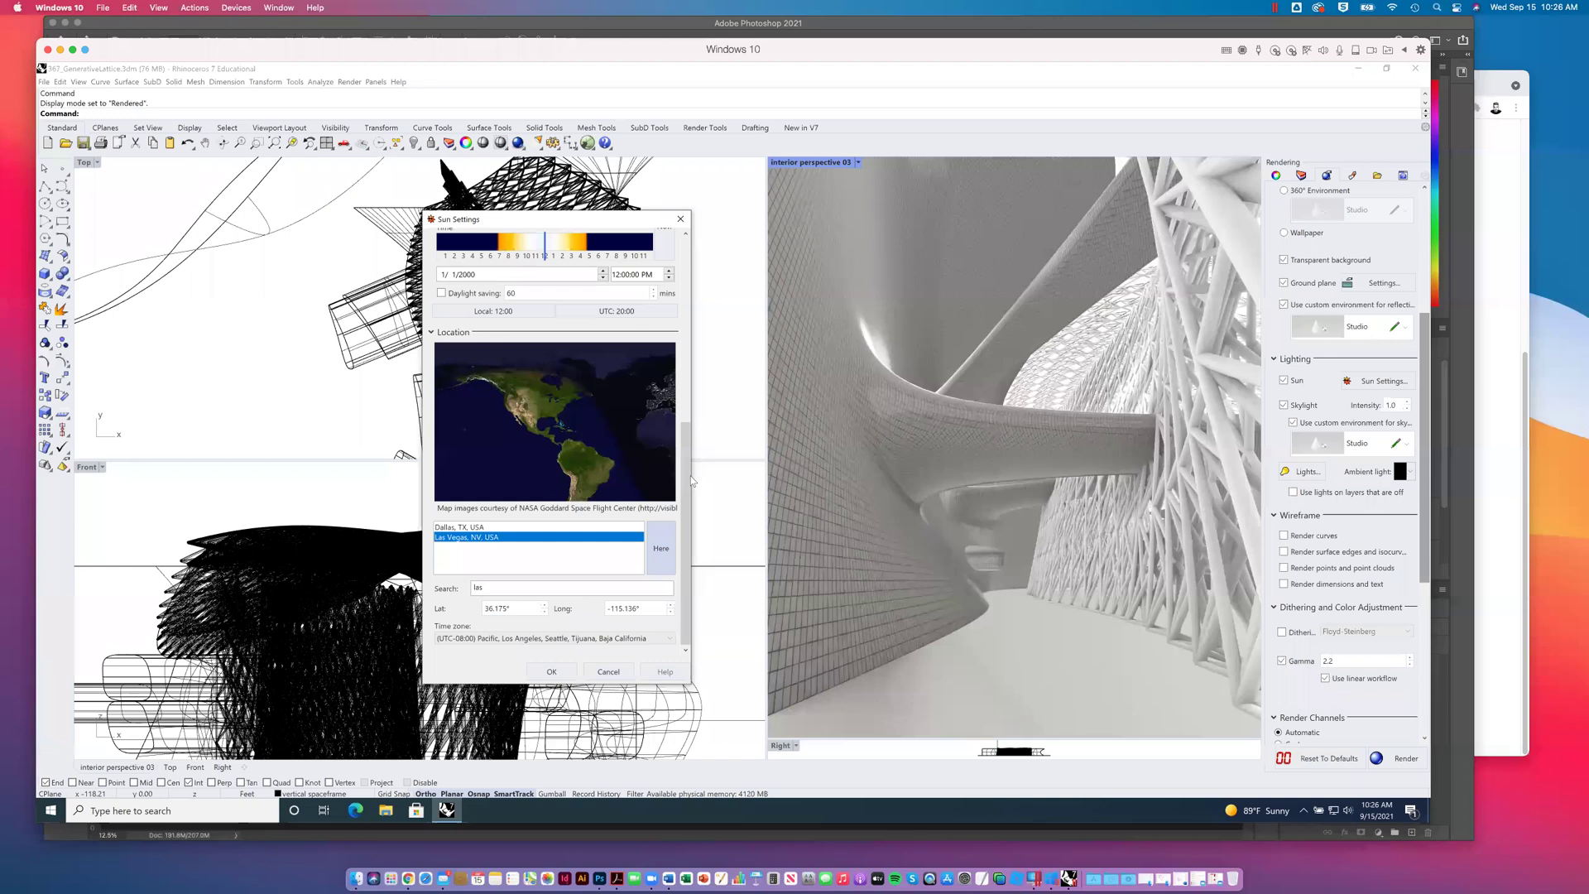
Step: Set the sun's date and time to the current moment and enable daylight saving
{"action": "scroll", "coordinate": [691, 480], "scroll_direction": "up", "scroll_amount": 2}
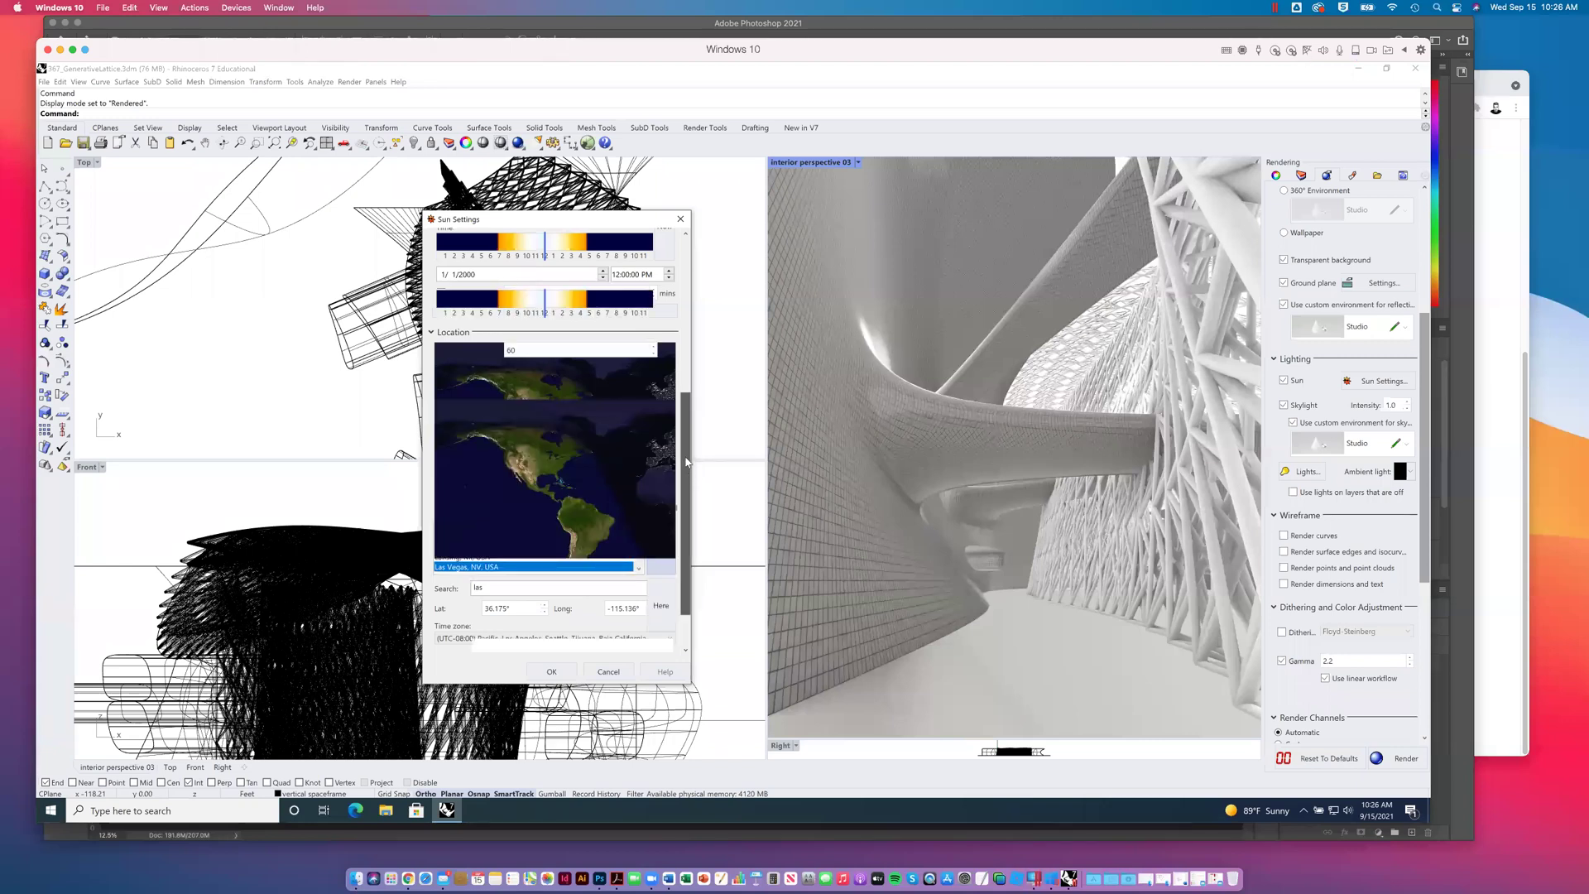
{"action": "scroll", "coordinate": [444, 236], "scroll_direction": "up", "scroll_amount": 2}
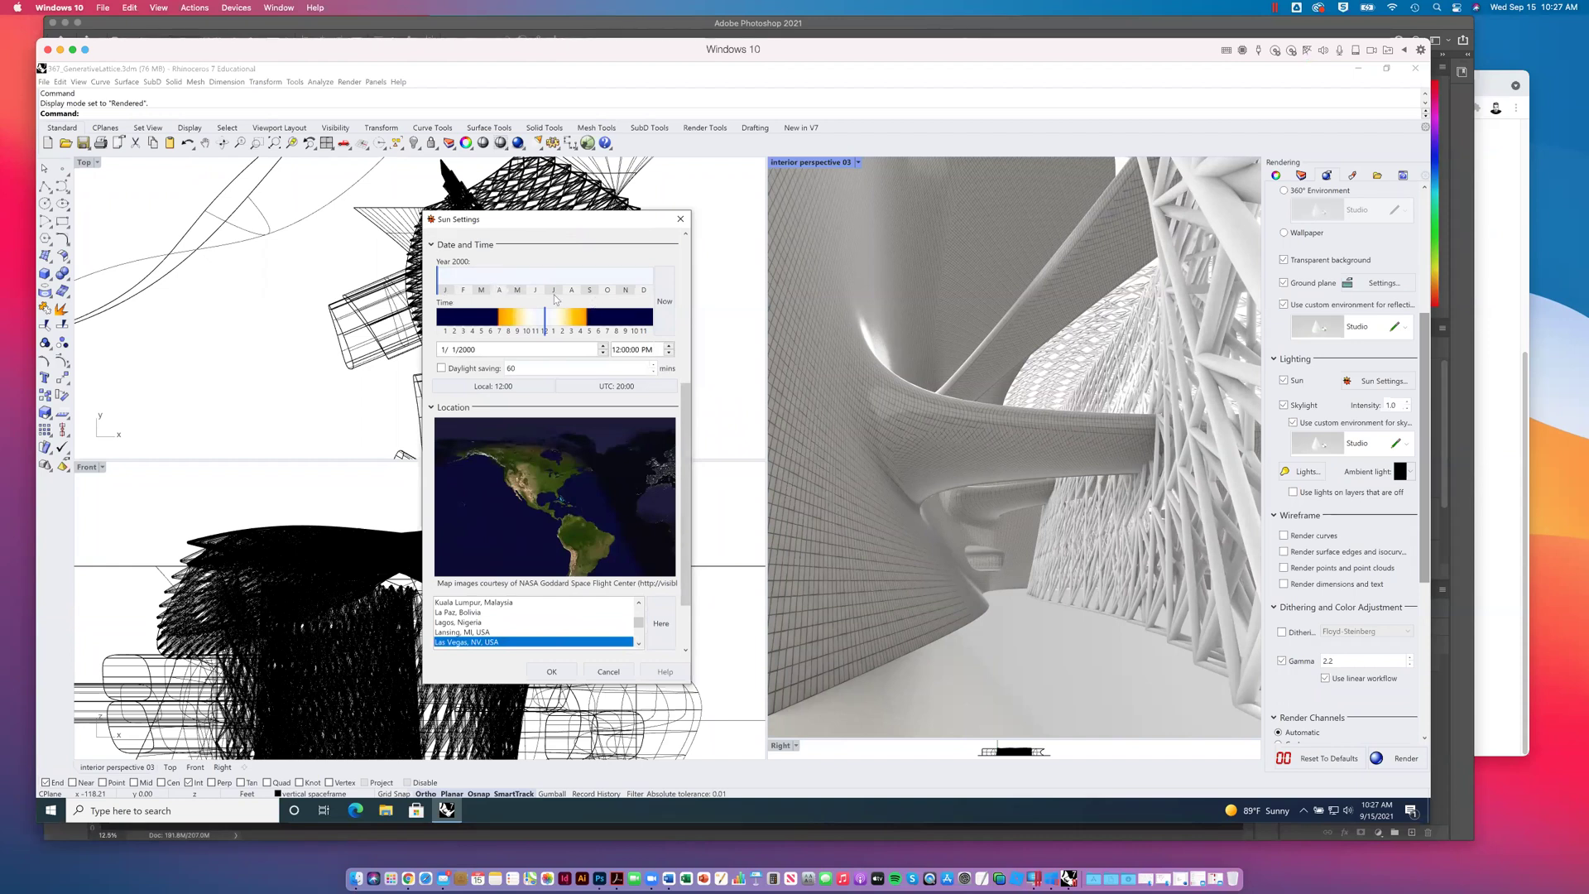
{"action": "left_click_drag", "start_coordinate": [684, 404], "coordinate": [691, 309]}
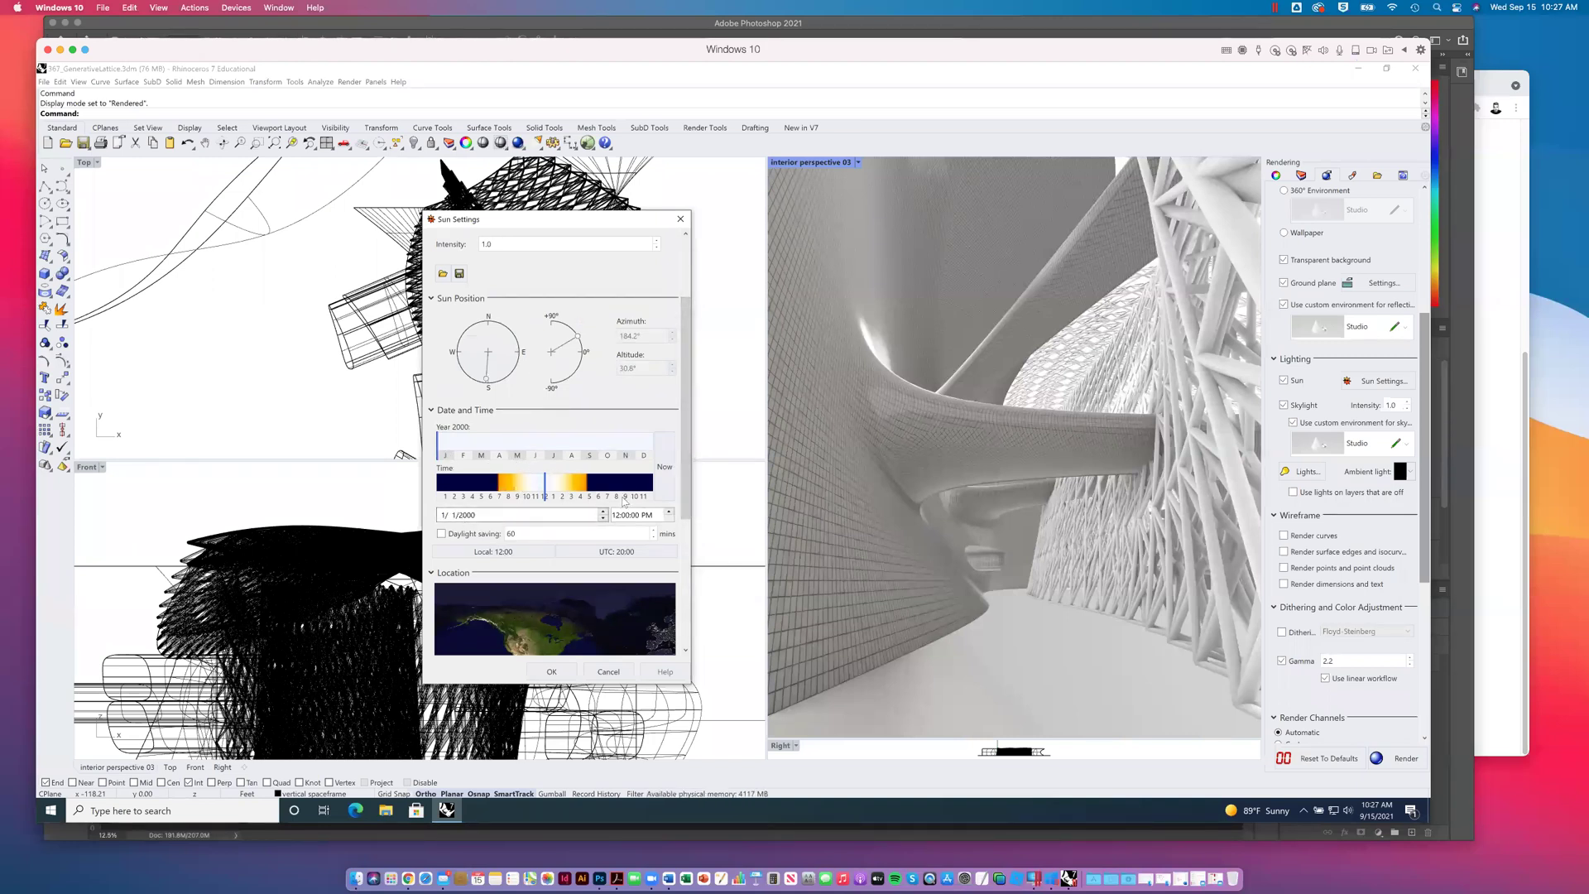
{"action": "left_click", "coordinate": [661, 468]}
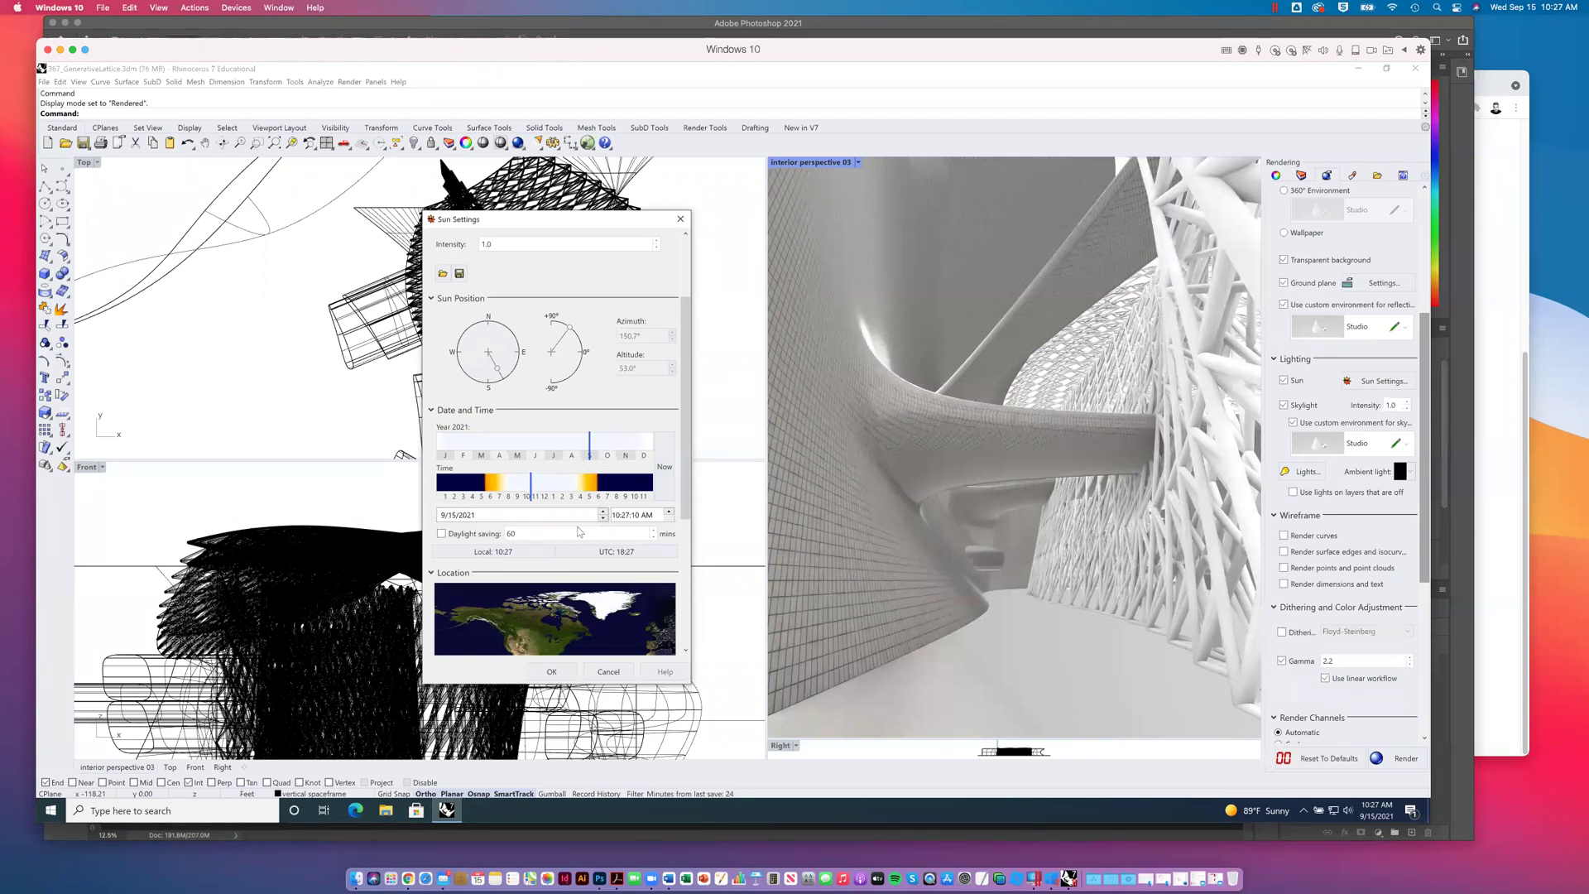
{"action": "left_click", "coordinate": [441, 534]}
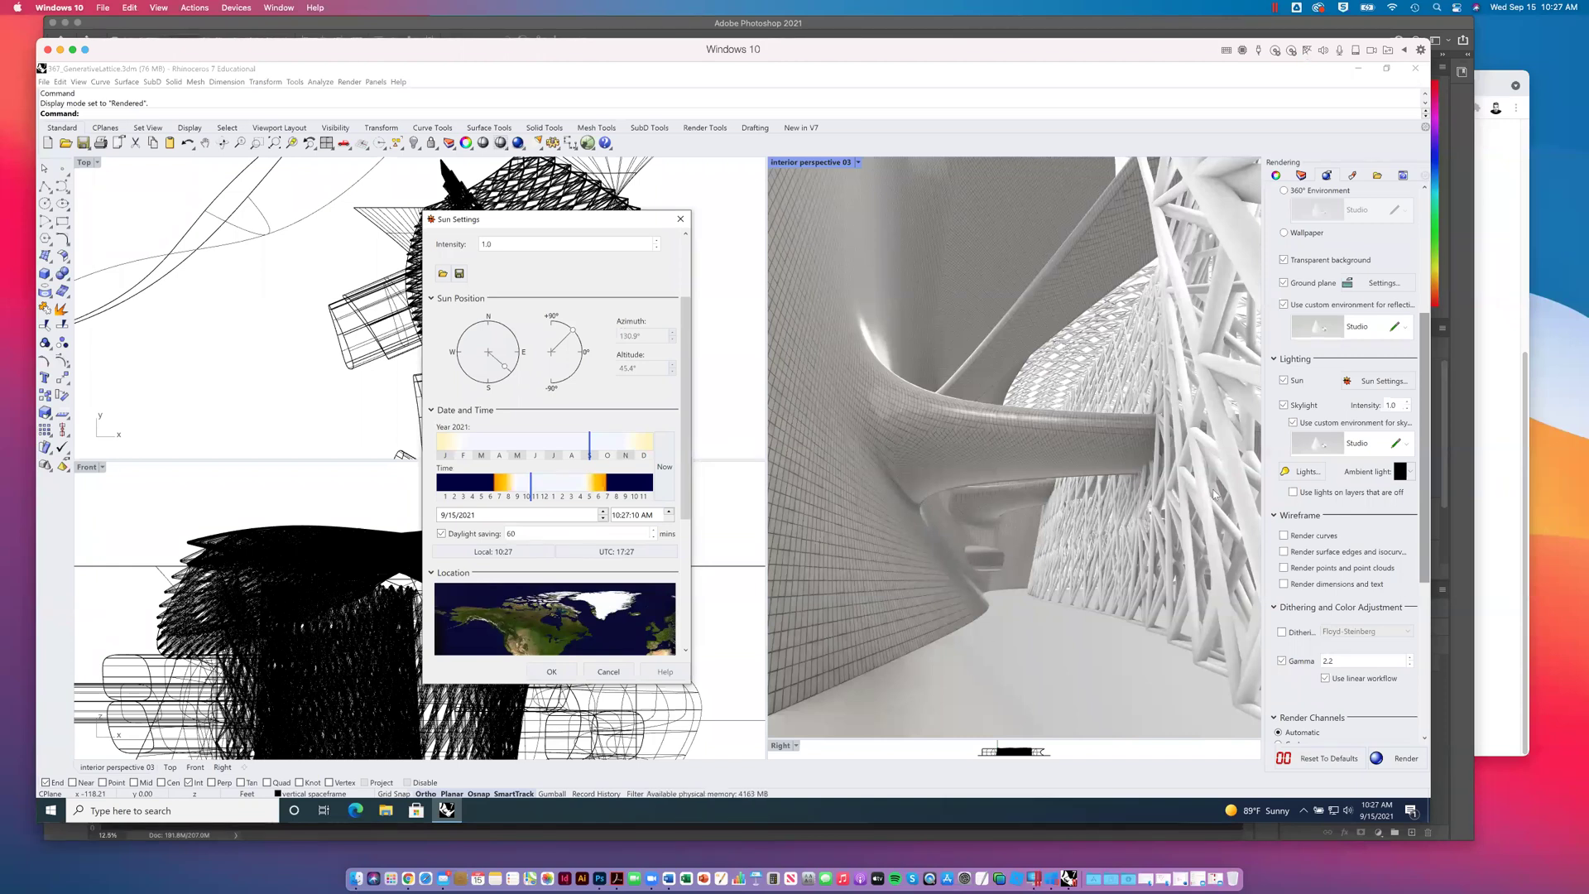
Step: Switch the sun off, dismiss the sun settings without applying them and disable the sun in the rendering settings
{"action": "left_click_drag", "start_coordinate": [814, 496], "coordinate": [1040, 590]}
{"action": "left_click_drag", "start_coordinate": [692, 328], "coordinate": [687, 238]}
{"action": "left_click", "coordinate": [441, 256]}
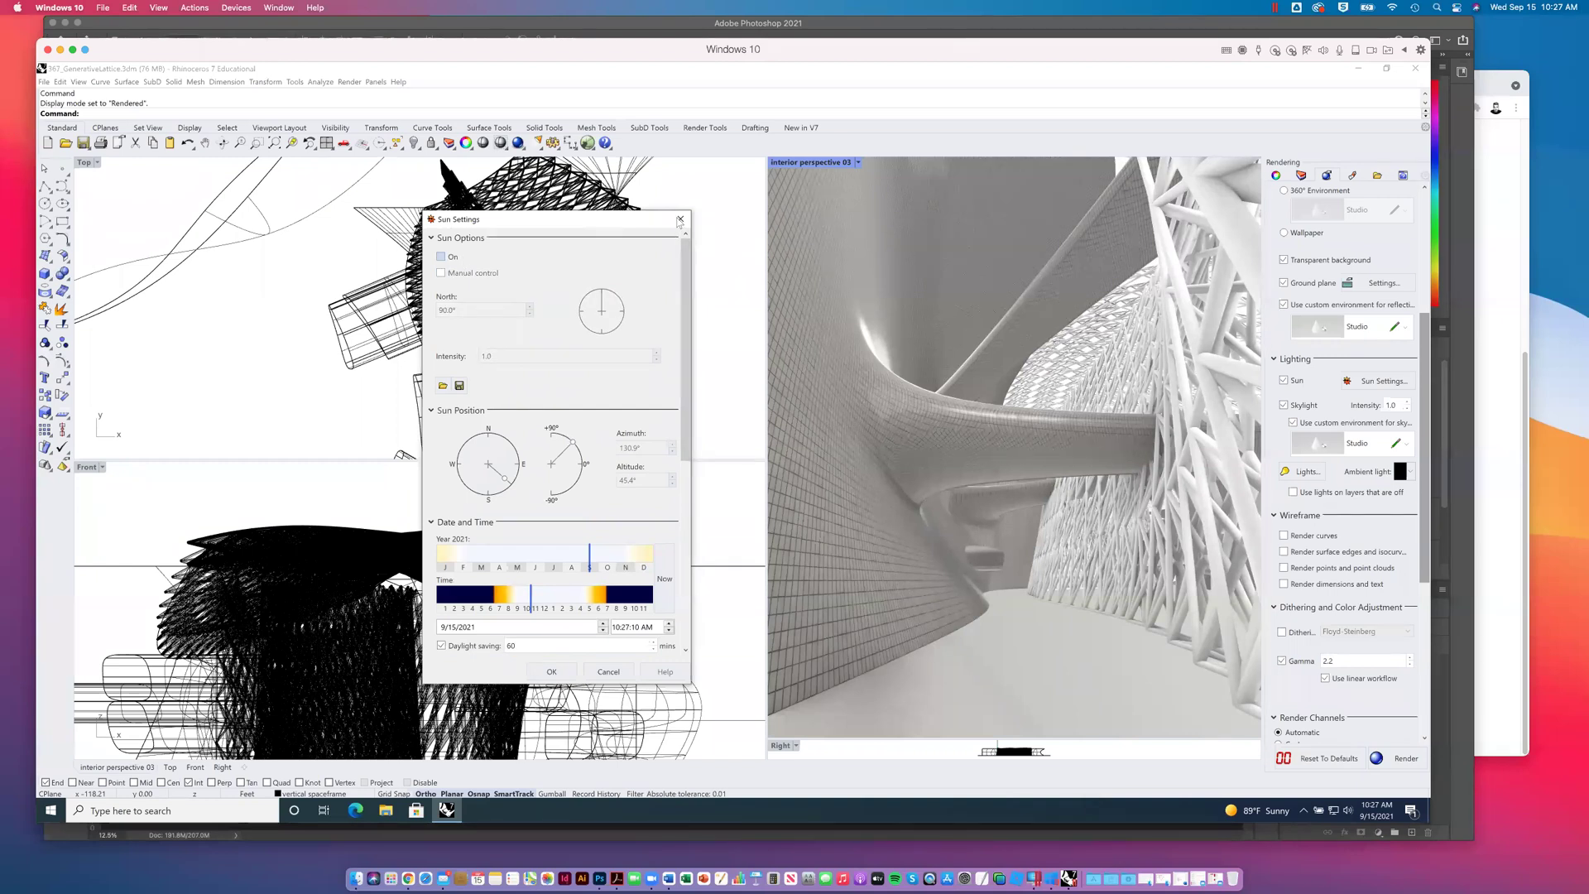
{"action": "left_click", "coordinate": [679, 219]}
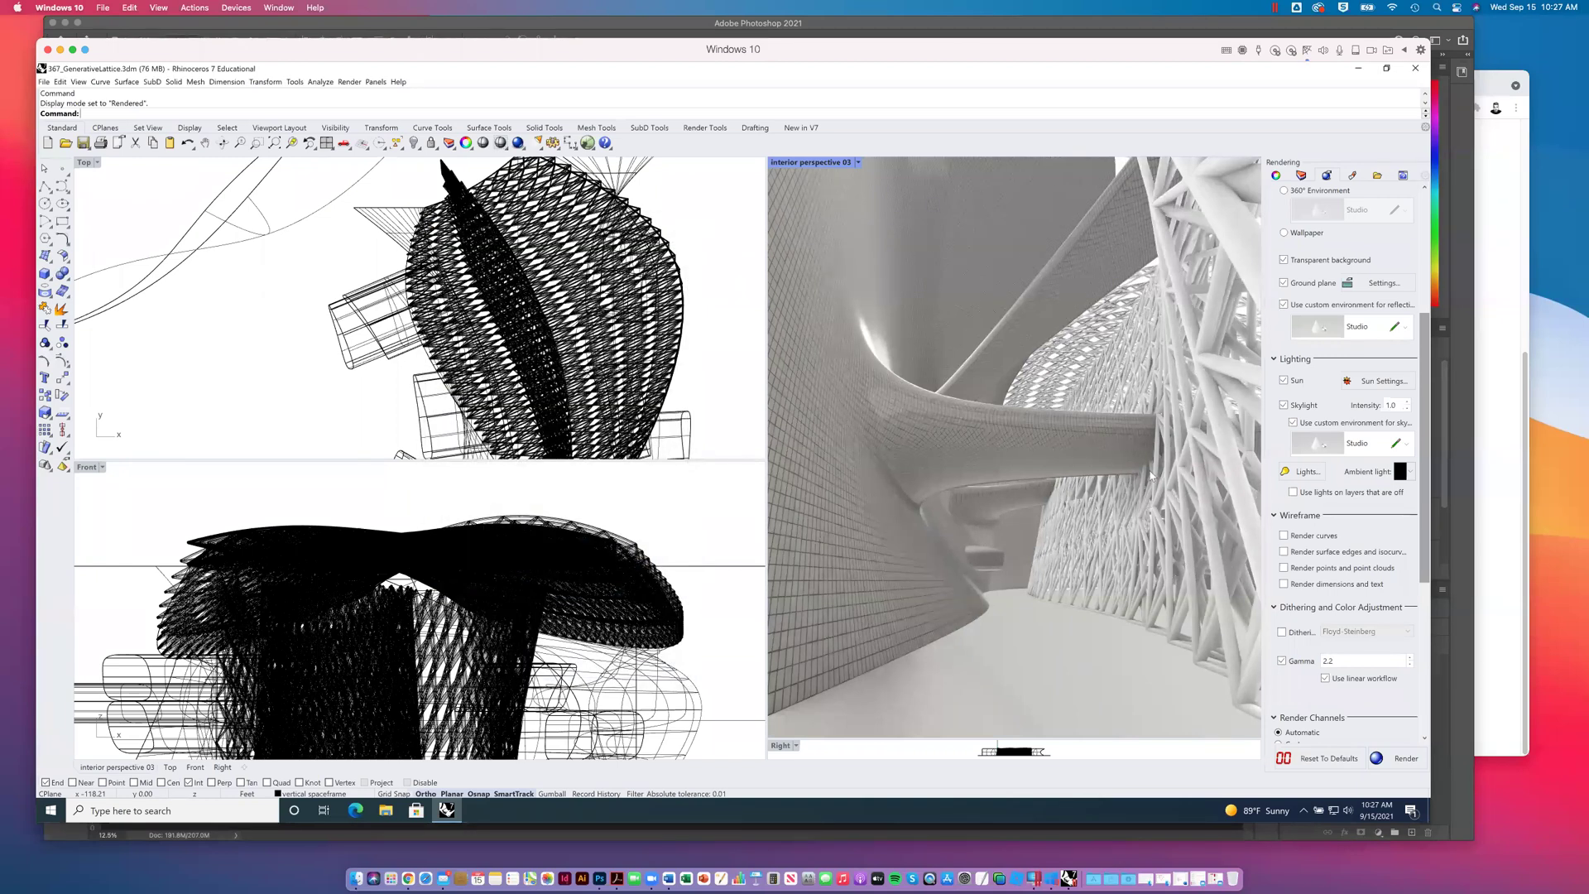
{"action": "left_click", "coordinate": [1283, 381]}
{"action": "left_click_drag", "start_coordinate": [1425, 495], "coordinate": [1414, 645]}
{"action": "scroll", "coordinate": [1415, 644], "scroll_direction": "up", "scroll_amount": 10}
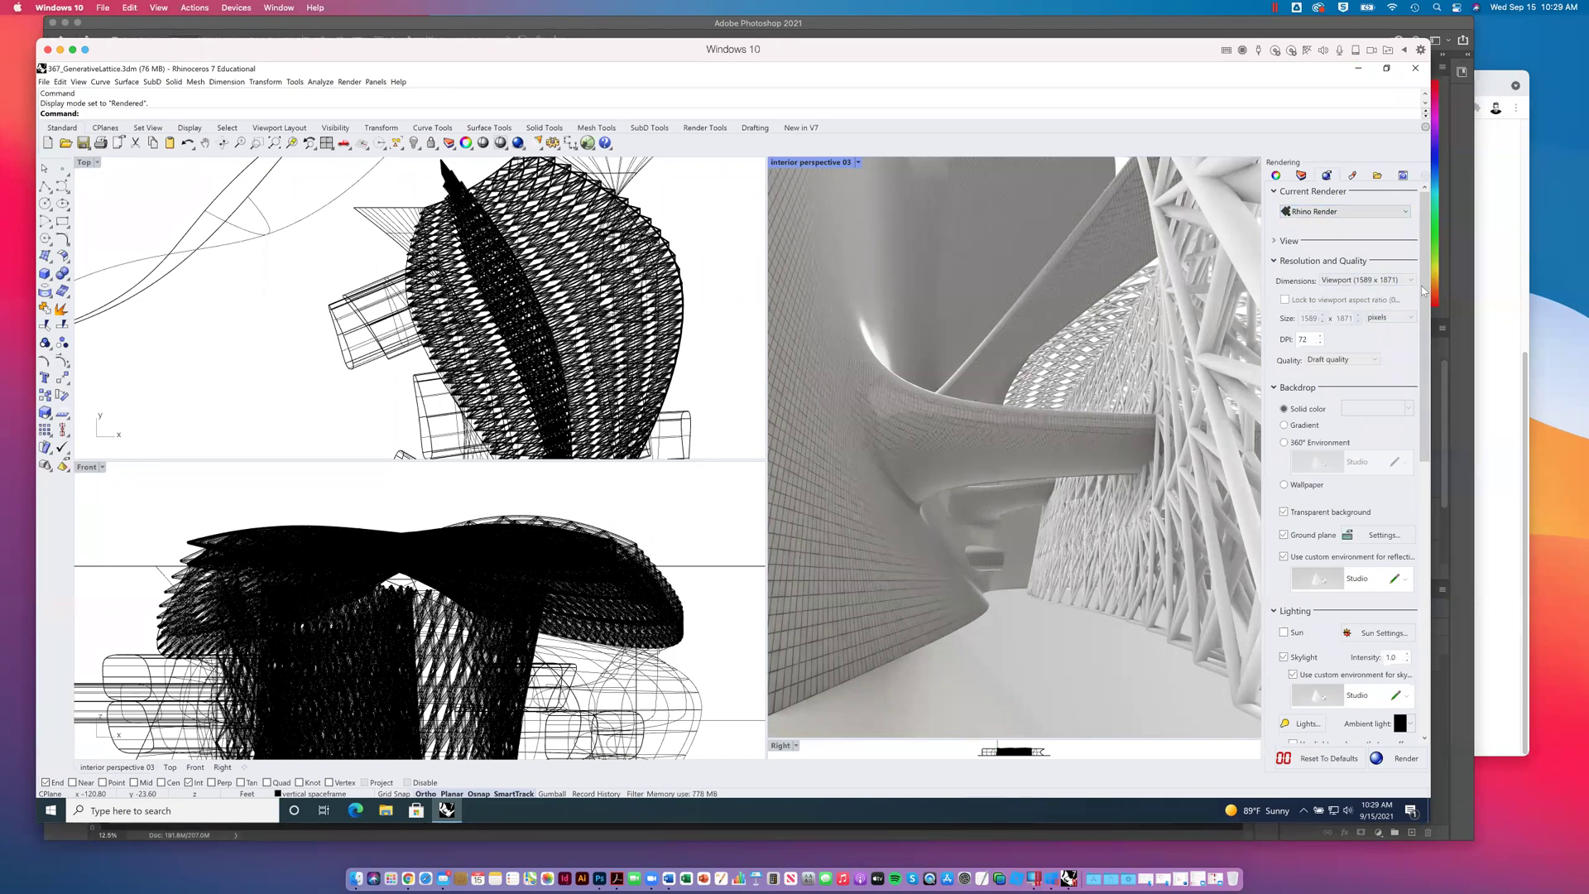
{"action": "scroll", "coordinate": [1417, 335], "scroll_direction": "down", "scroll_amount": 2}
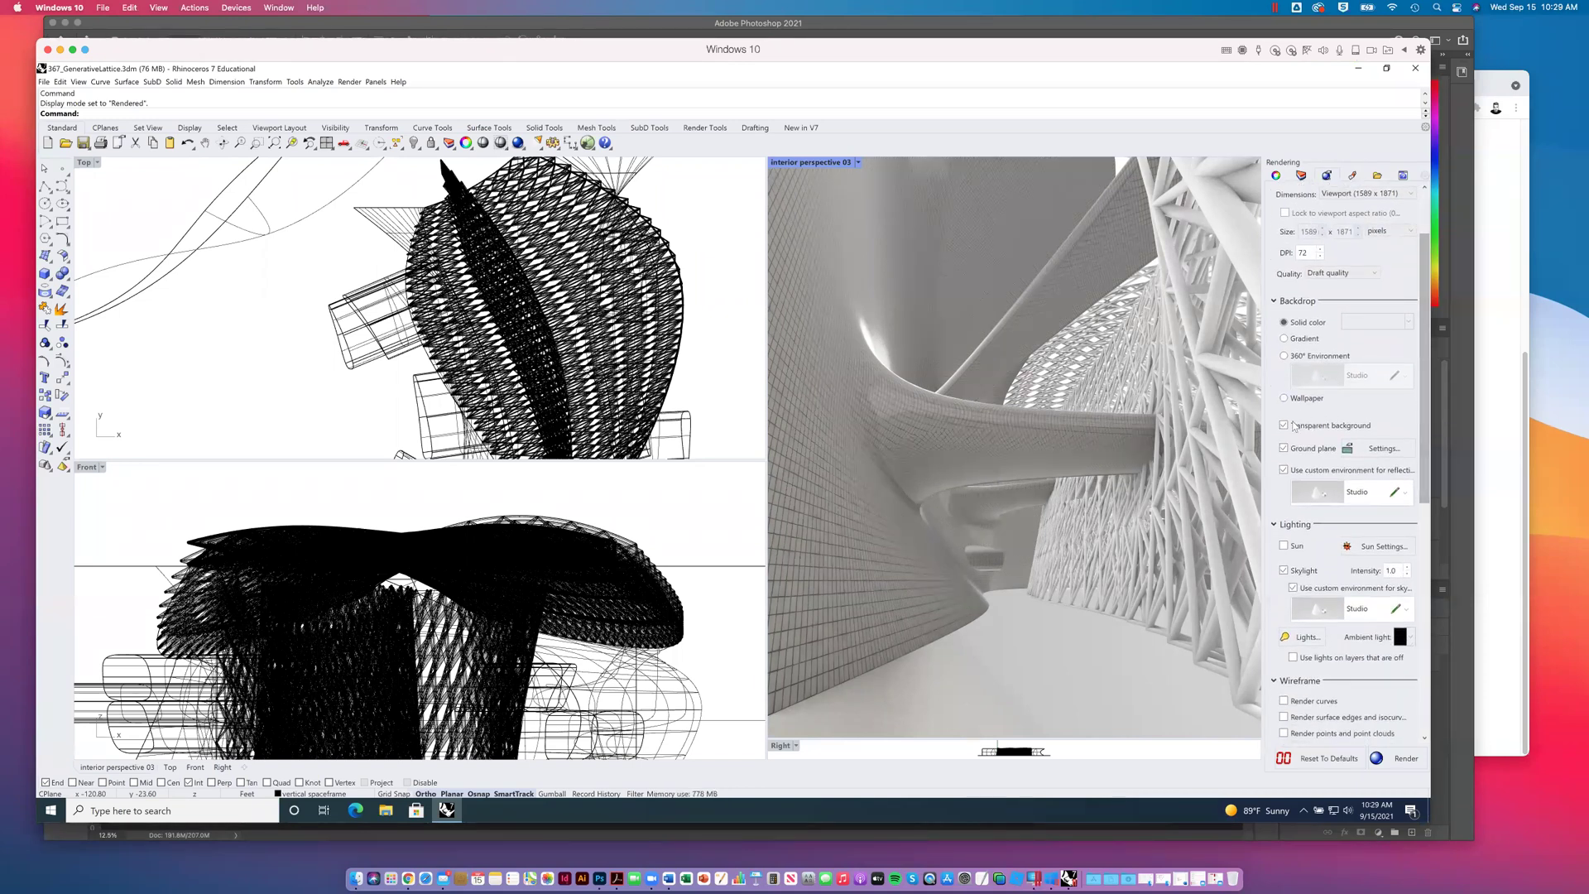
{"action": "left_click_drag", "start_coordinate": [1420, 403], "coordinate": [1419, 489]}
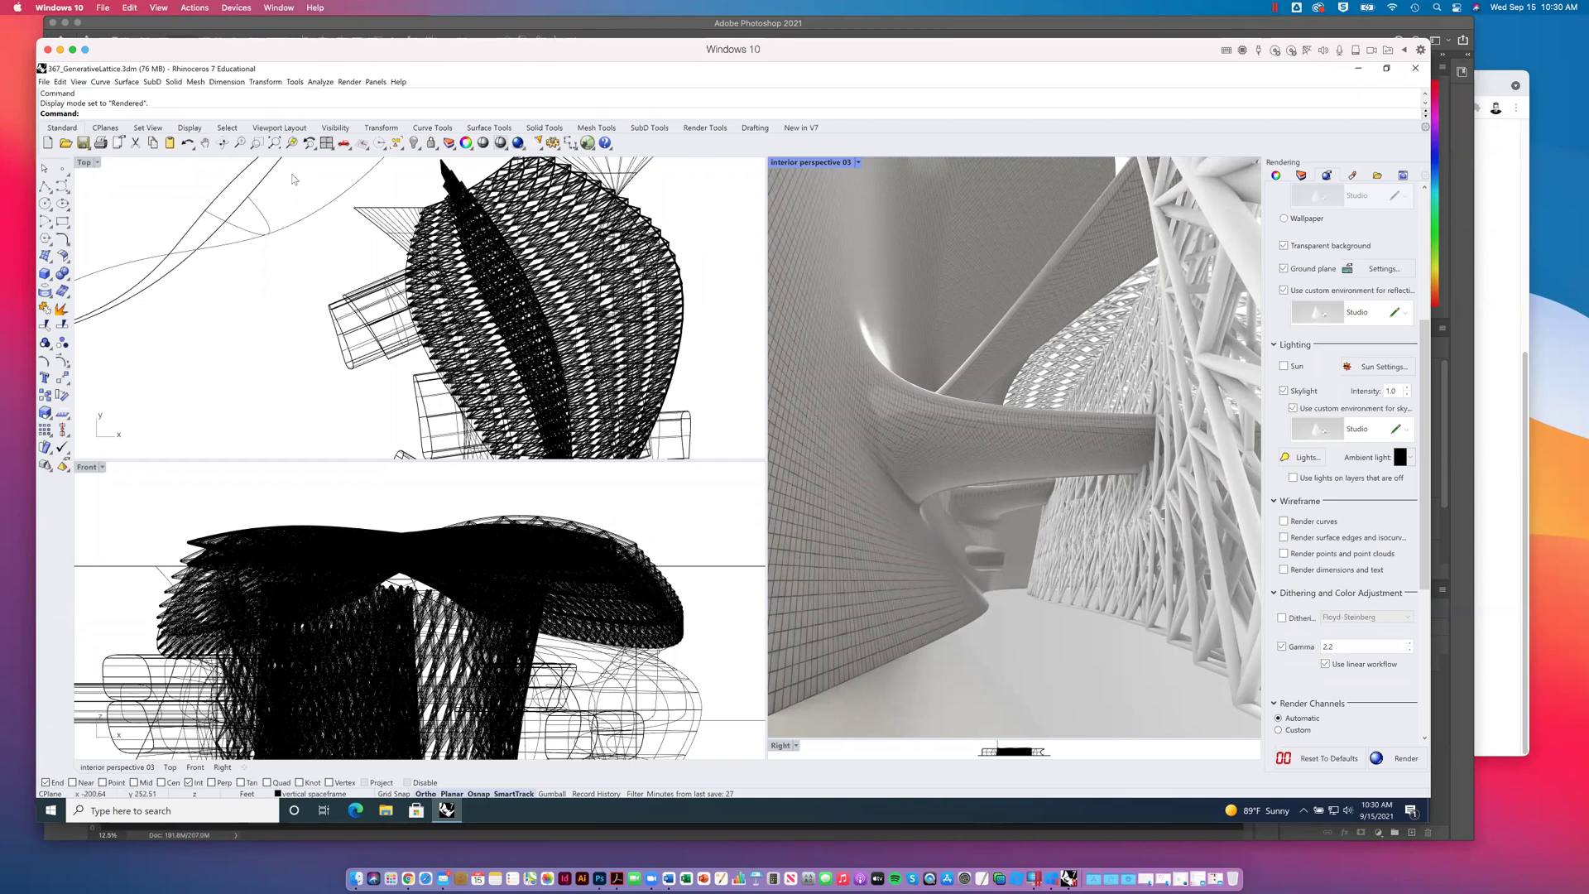
Step: Start a view capture to file with "interior perspective 03" as the view to capture
{"action": "left_click", "coordinate": [78, 84]}
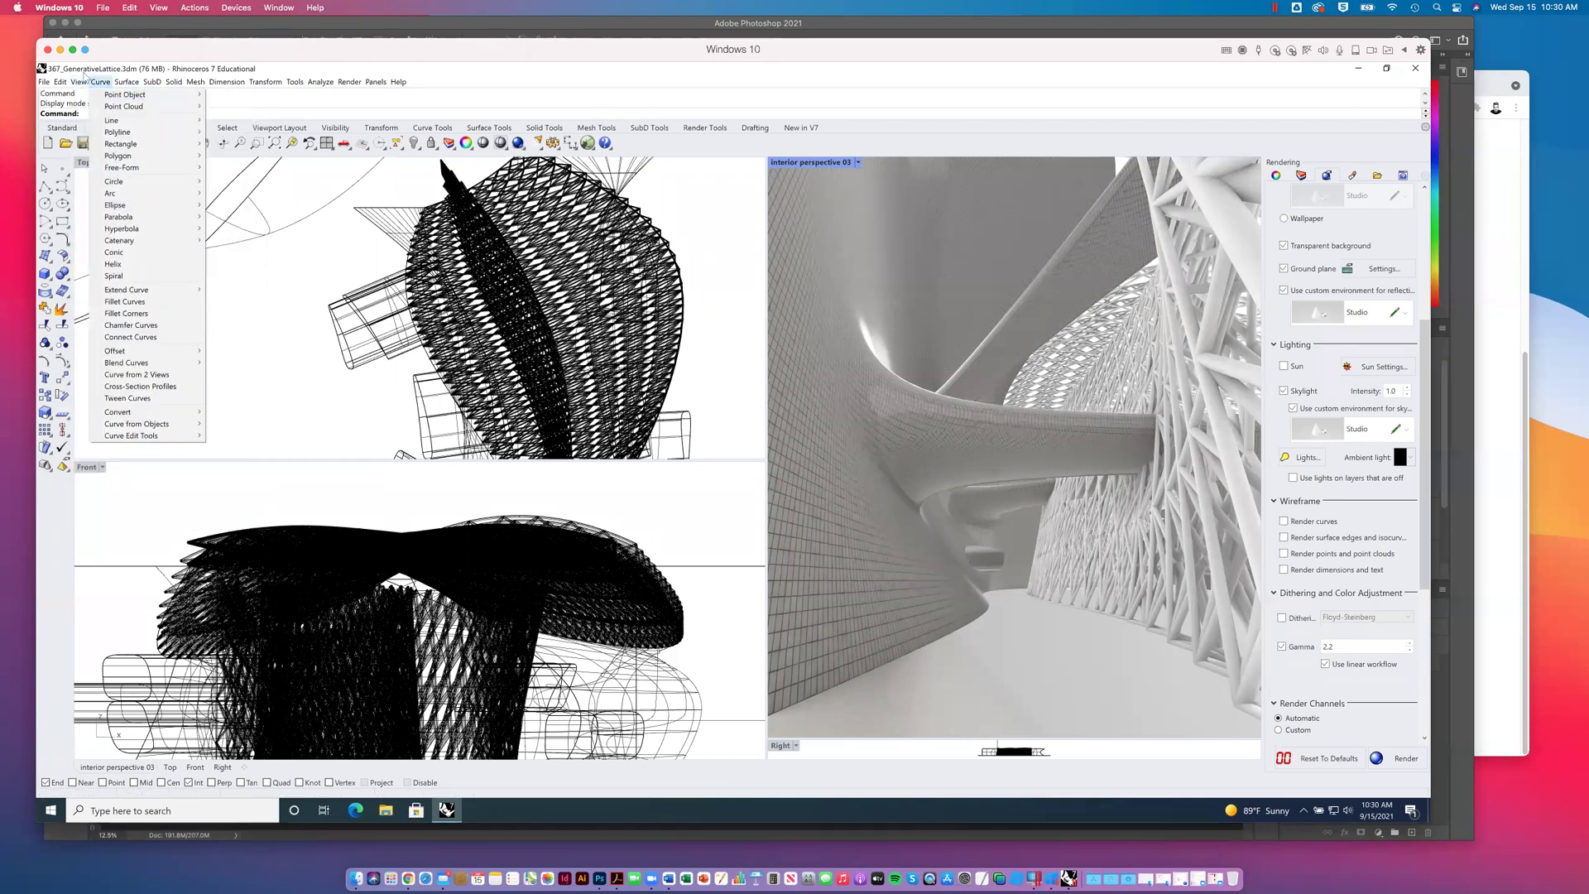
{"action": "mouse_move", "coordinate": [120, 282]}
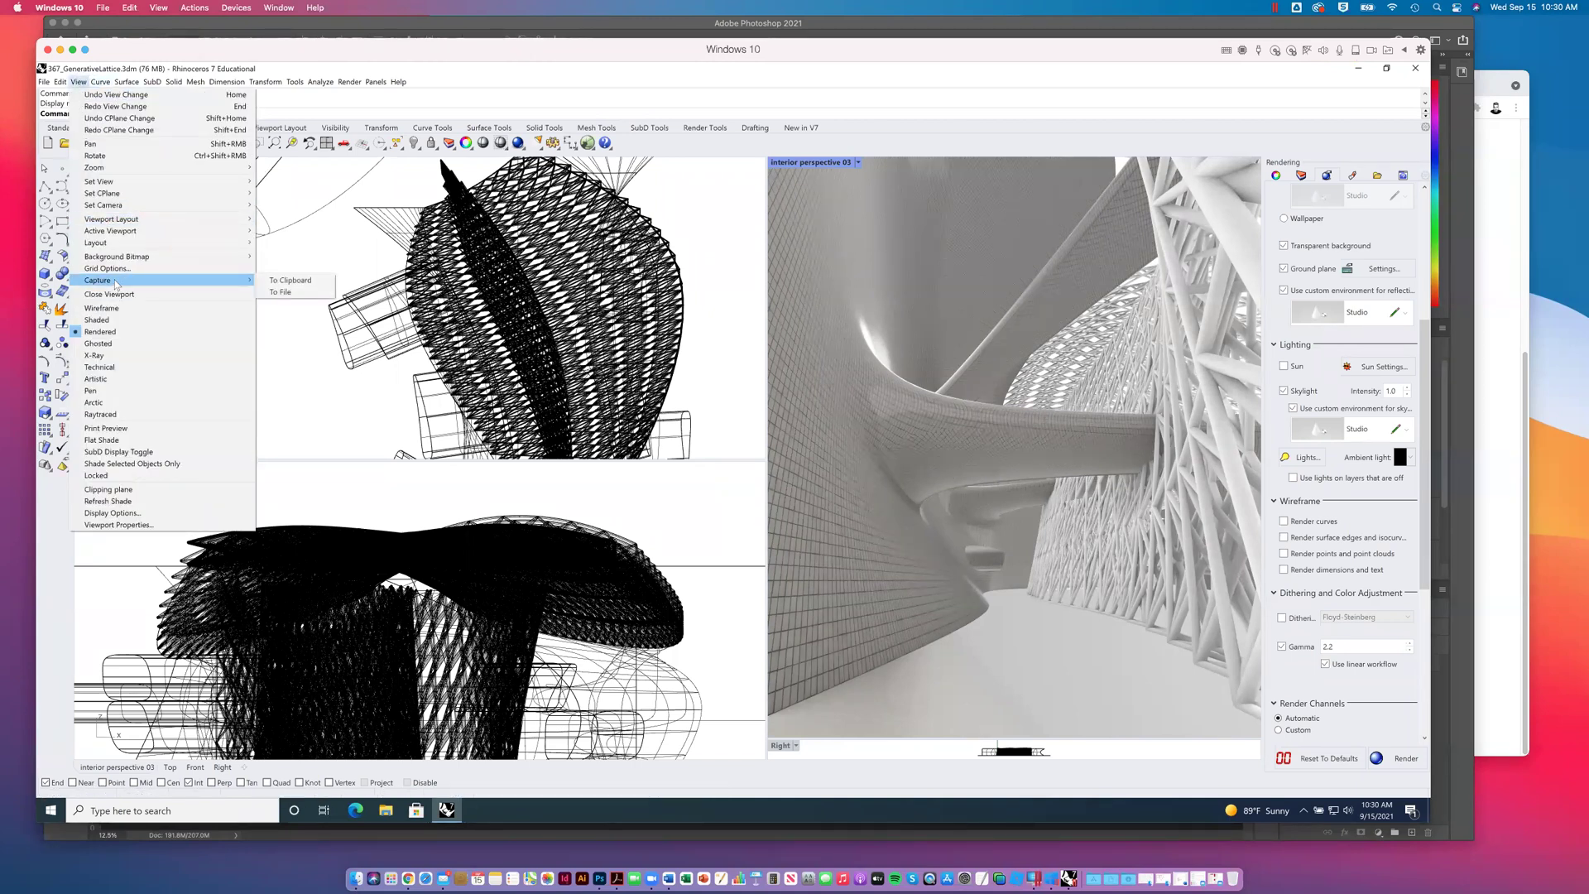
{"action": "left_click", "coordinate": [281, 293]}
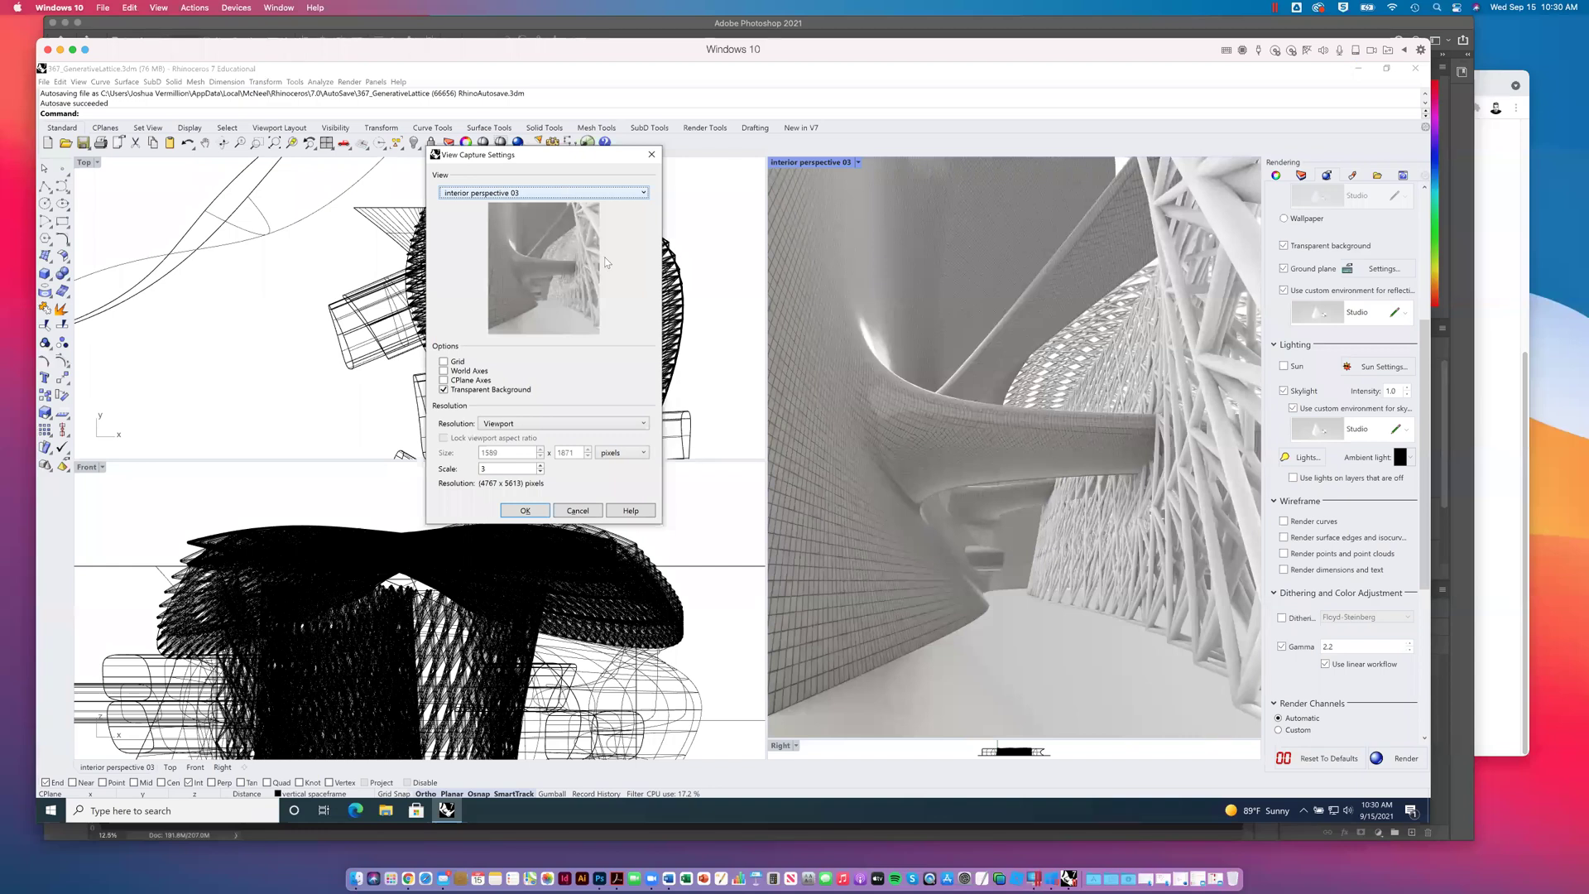
{"action": "left_click_drag", "start_coordinate": [510, 155], "coordinate": [593, 155]}
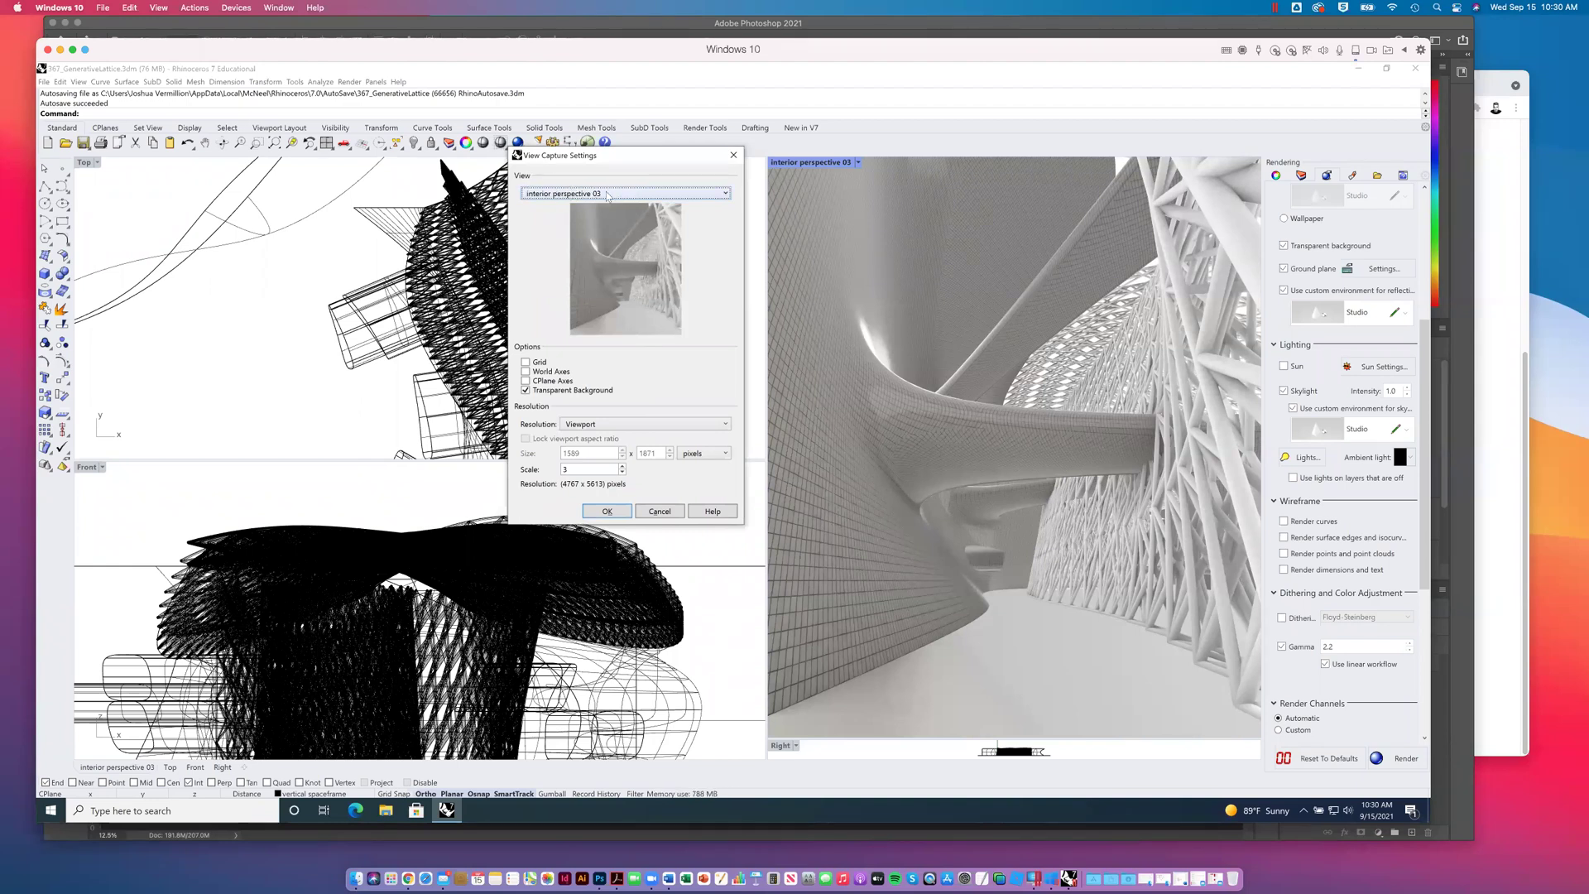
{"action": "left_click", "coordinate": [726, 193]}
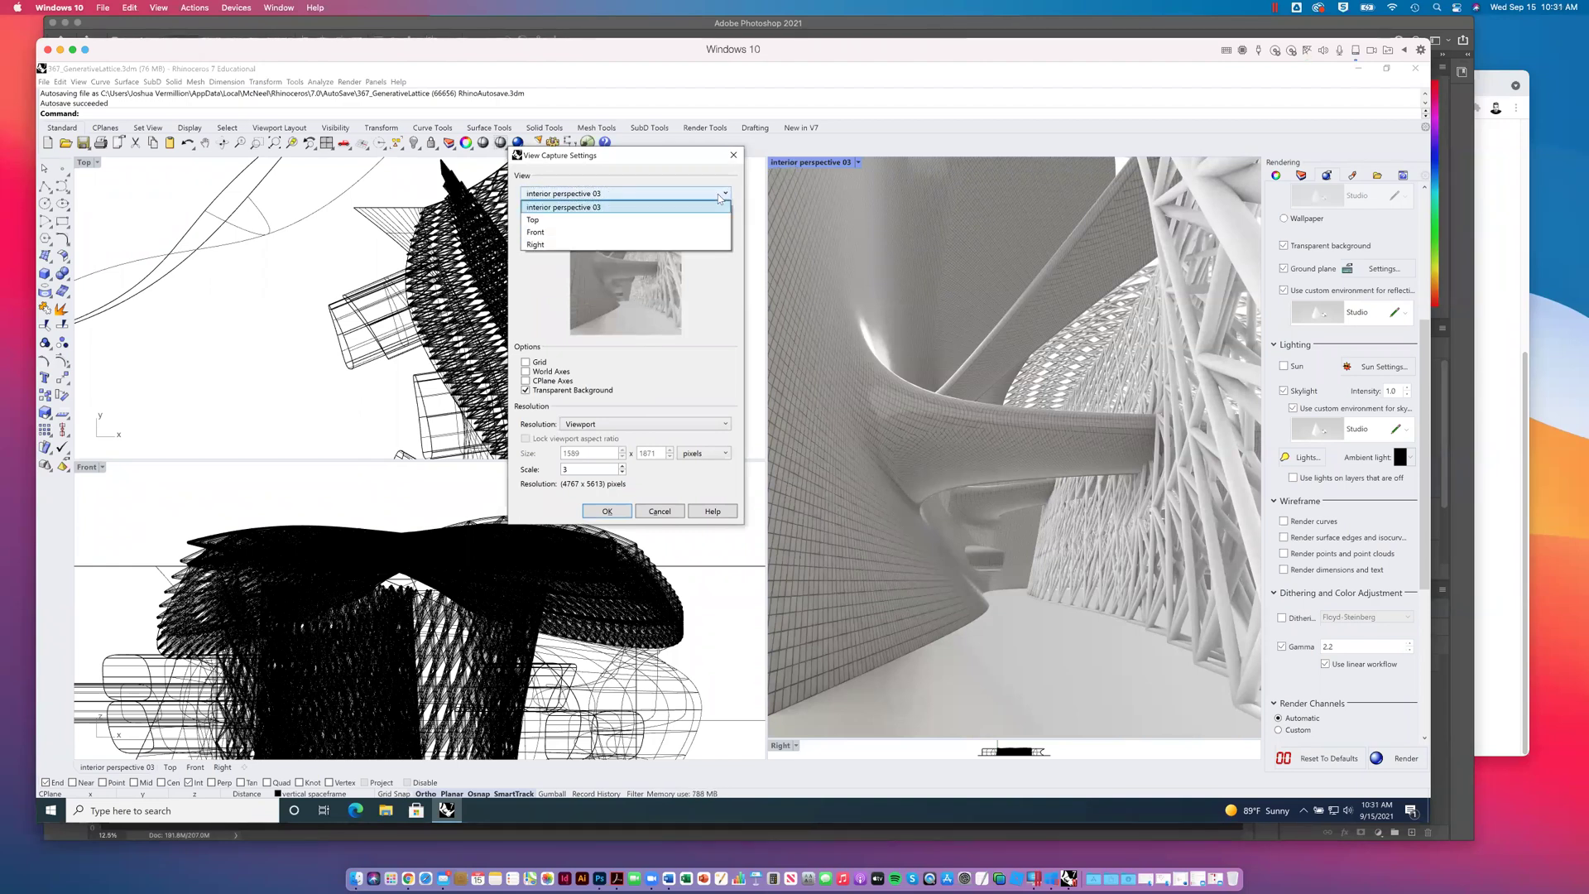
{"action": "left_click", "coordinate": [546, 208]}
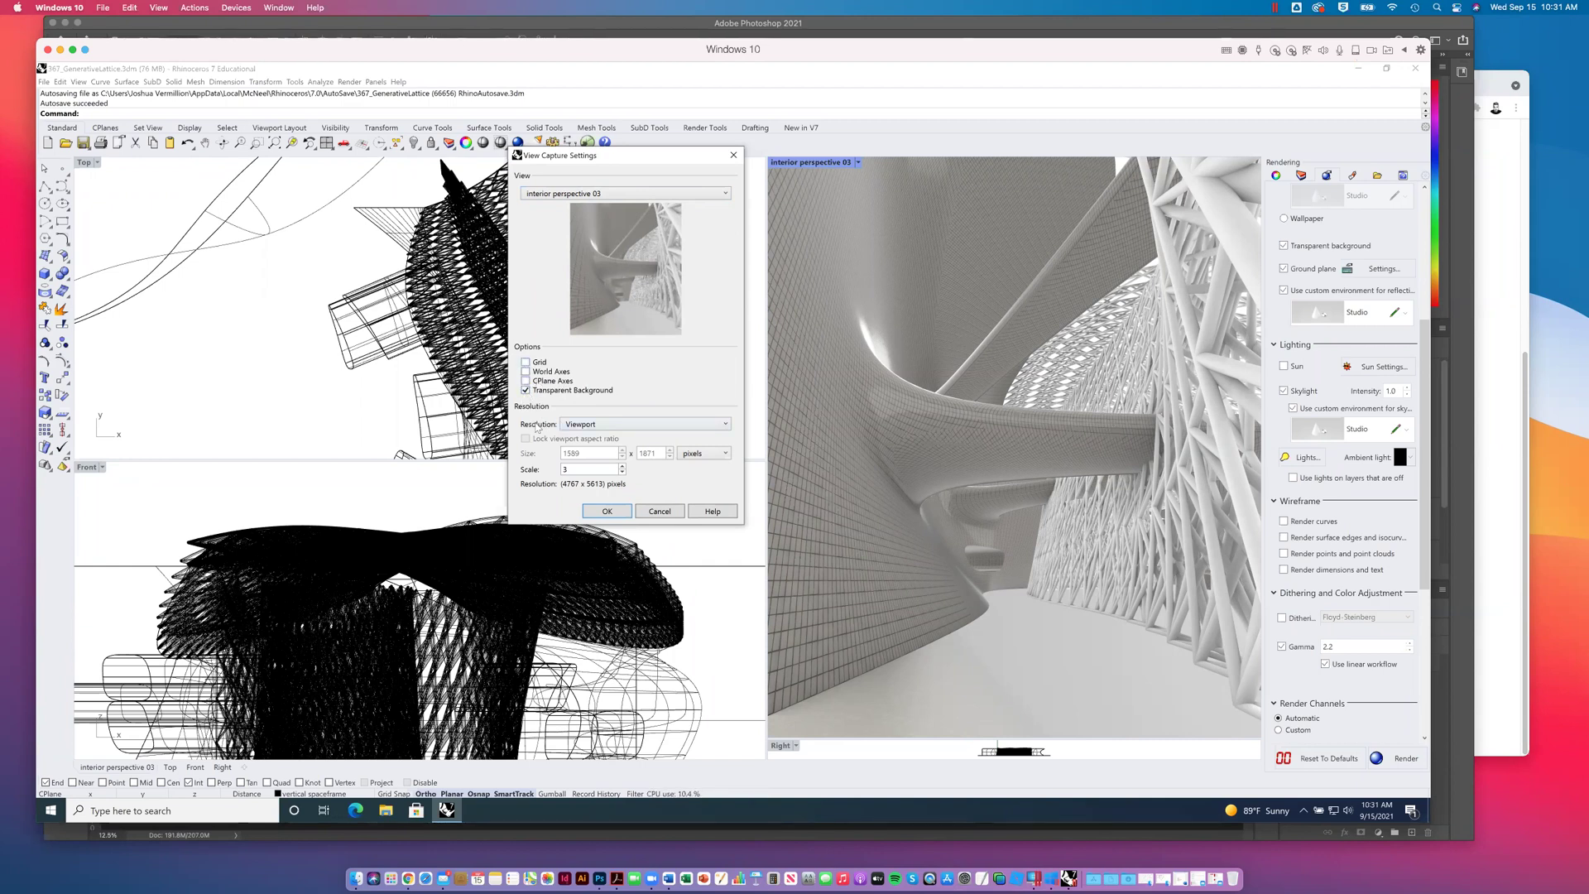
Step: Try capture scales of 1, 2 and 3 to compare output sizes, keeping the resolution based on the viewport
{"action": "left_click", "coordinate": [583, 423]}
{"action": "left_click", "coordinate": [624, 412]}
{"action": "type", "text": "1"}
{"action": "double_click", "coordinate": [567, 469]}
{"action": "type", "text": "2"}
{"action": "type", "text": "3"}
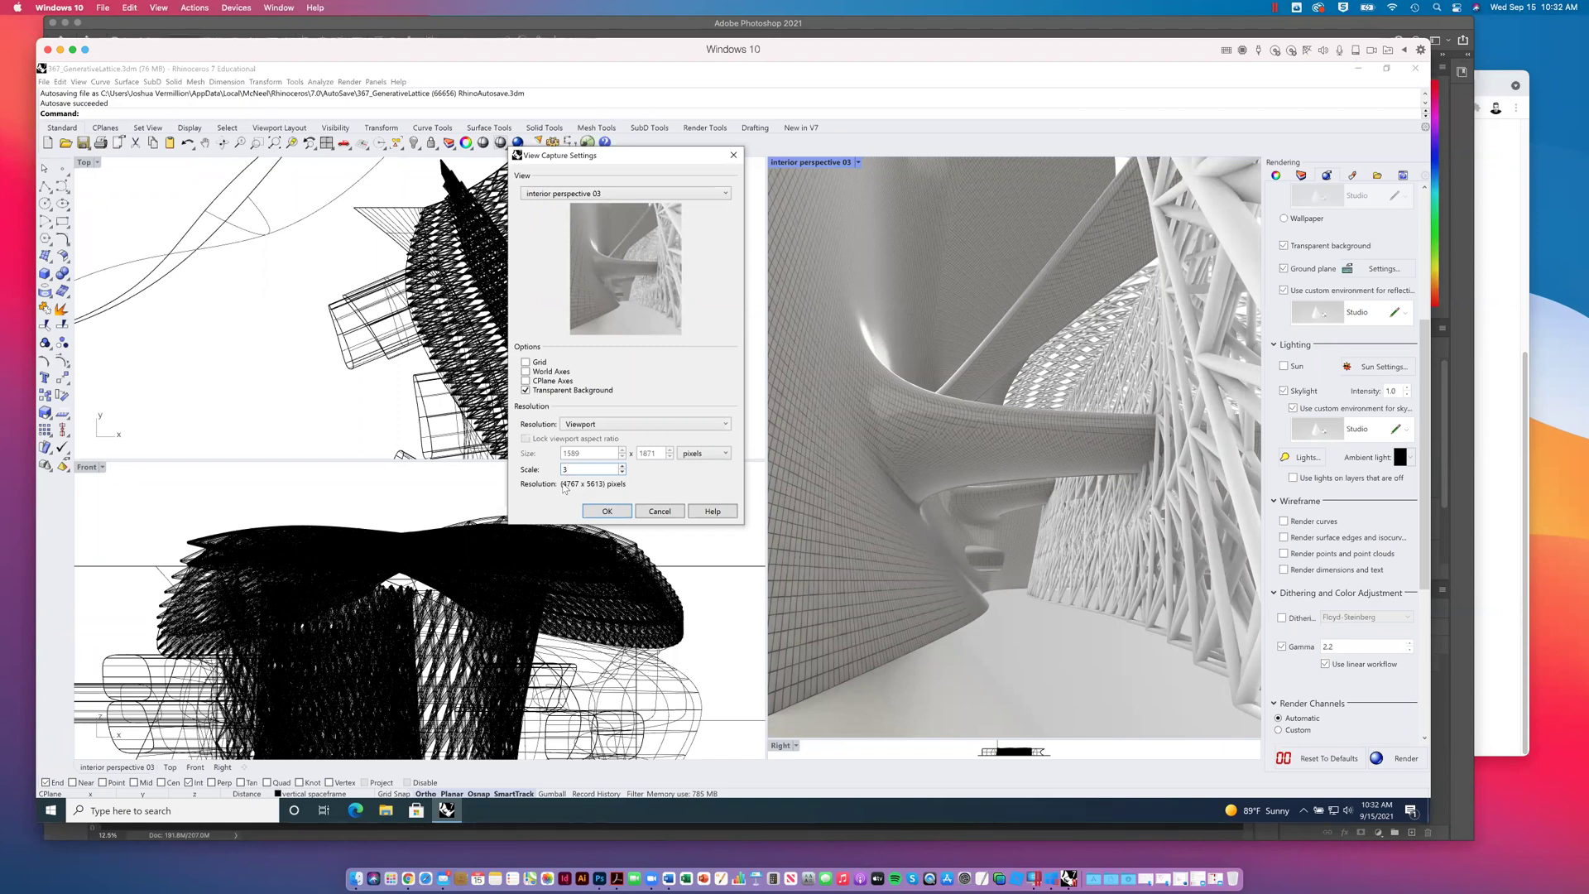
{"action": "double_click", "coordinate": [562, 470]}
{"action": "type", "text": "2"}
{"action": "double_click", "coordinate": [557, 471]}
{"action": "type", "text": "3"}
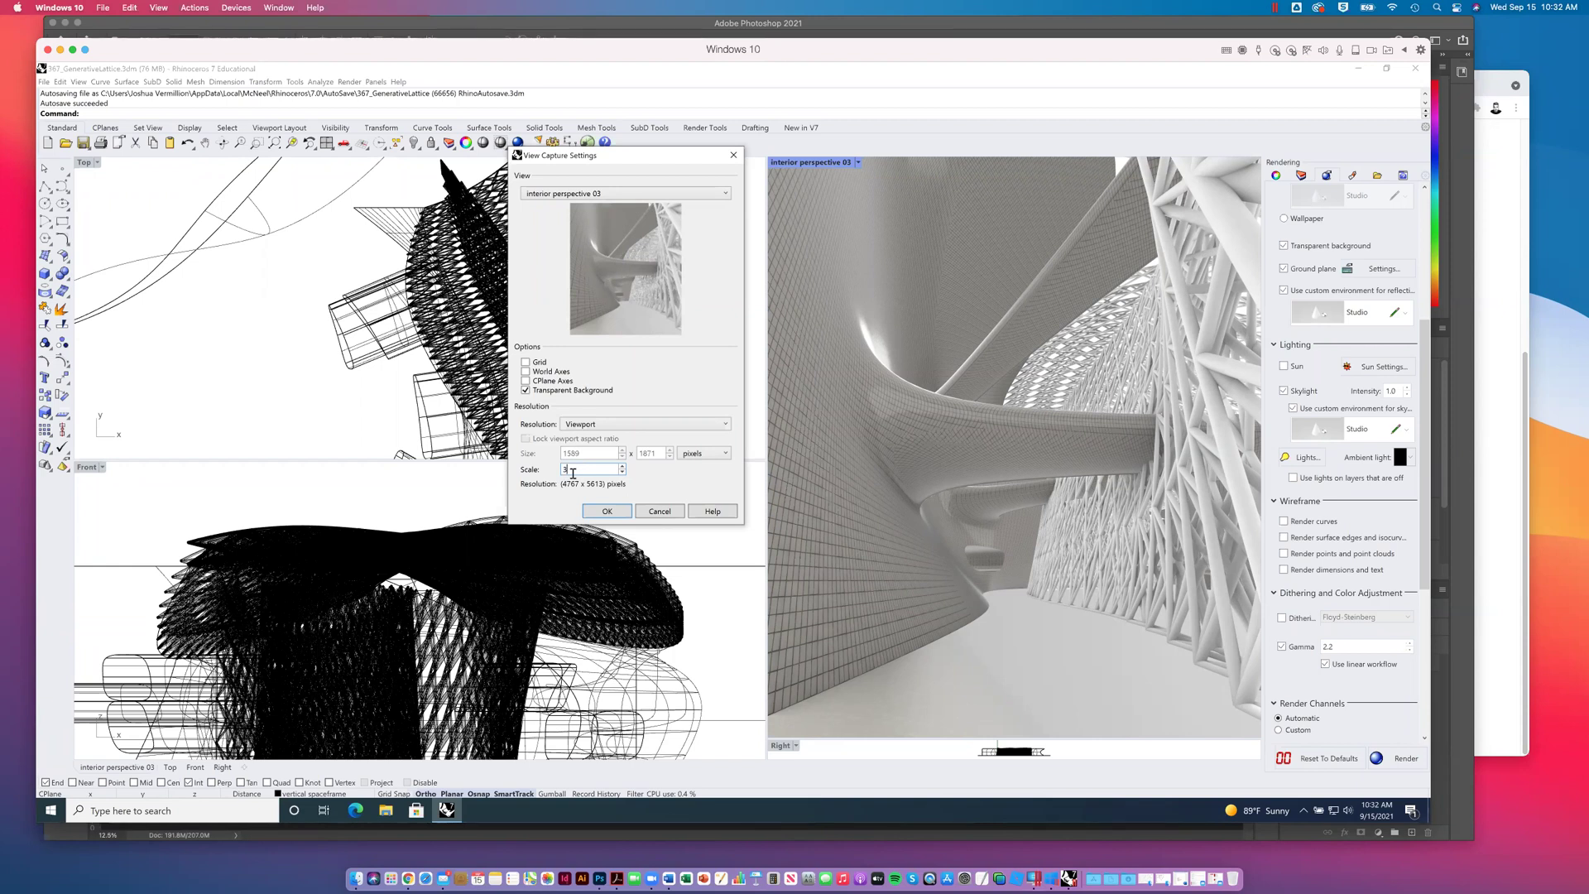
Step: Set the capture scale to 4 and accept the view capture settings
{"action": "left_click_drag", "start_coordinate": [580, 471], "coordinate": [554, 474]}
{"action": "type", "text": "4"}
{"action": "left_click", "coordinate": [607, 512]}
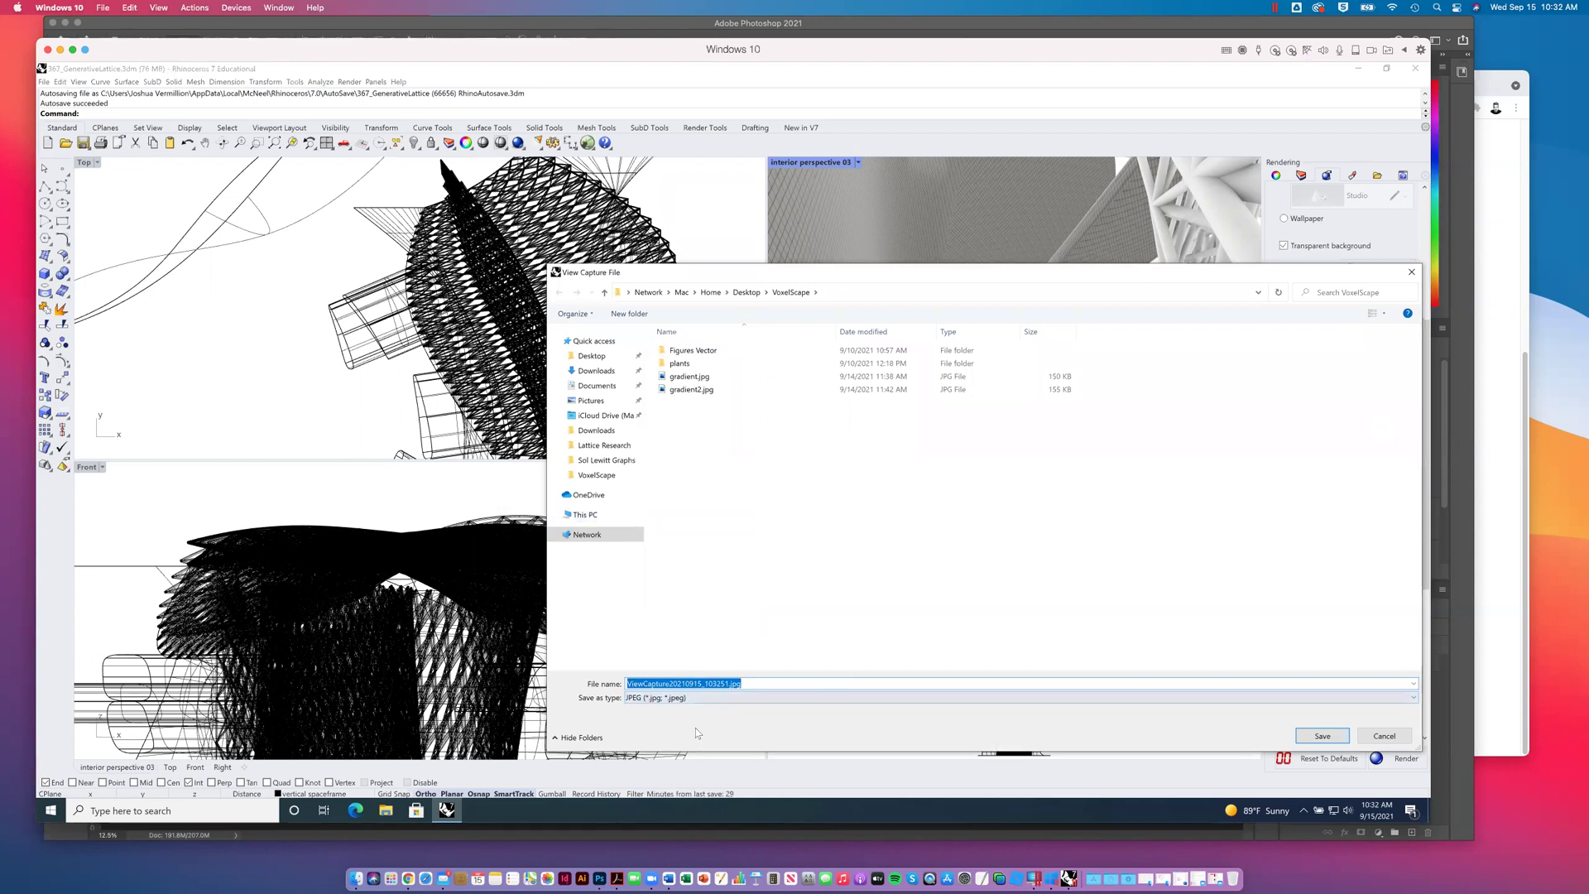
Step: Save the view capture as a PNG in the 367 Perspectives folder on the Desktop, keeping the suggested file name
{"action": "left_click", "coordinate": [683, 700]}
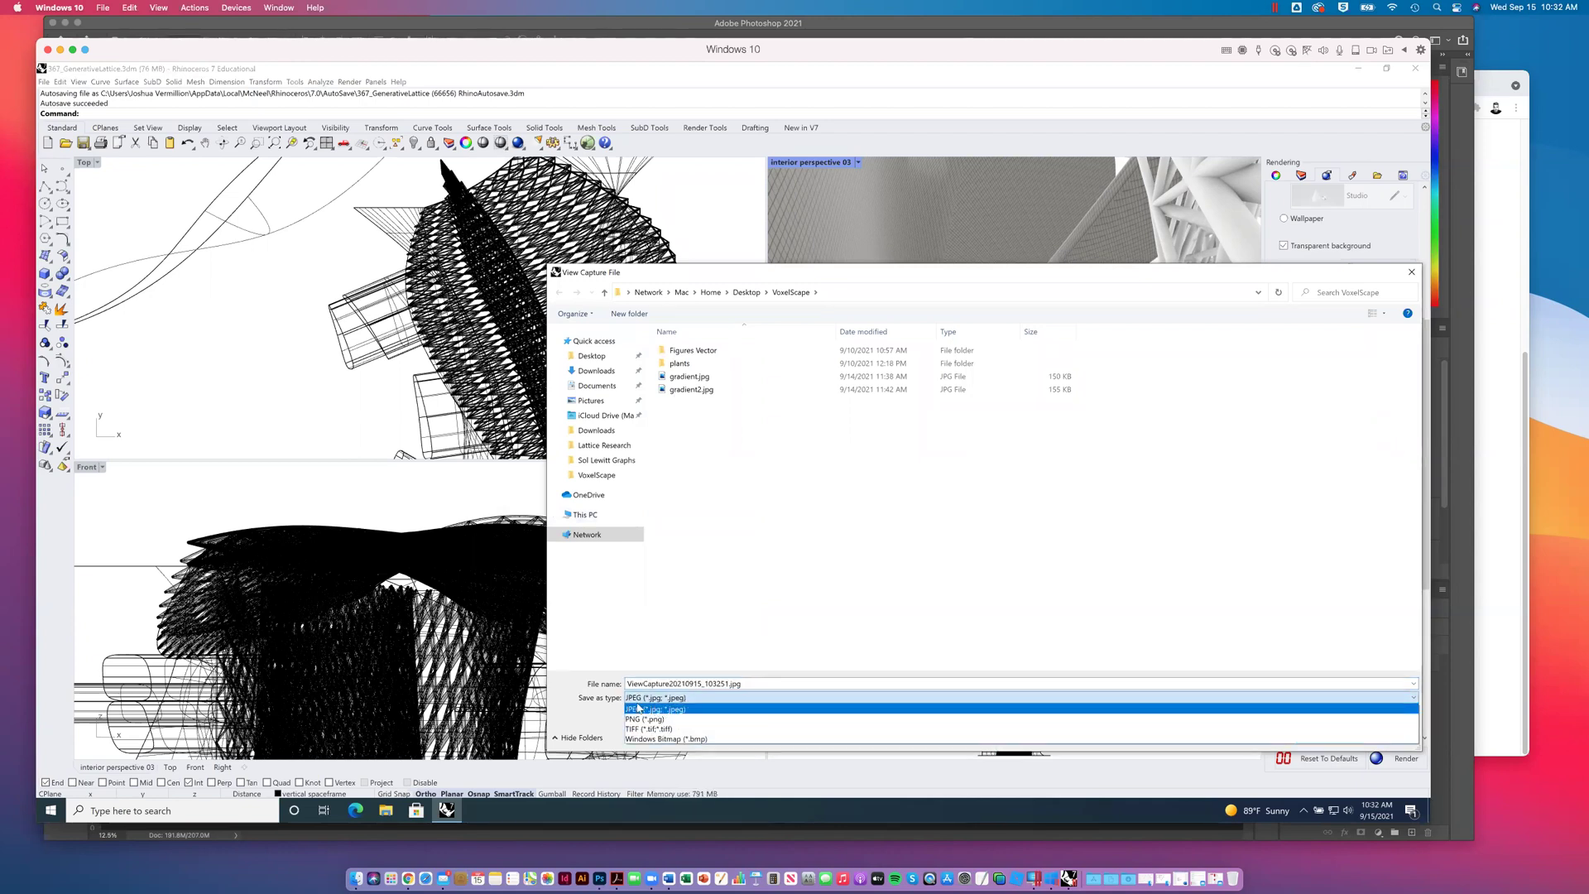
{"action": "left_click", "coordinate": [610, 715]}
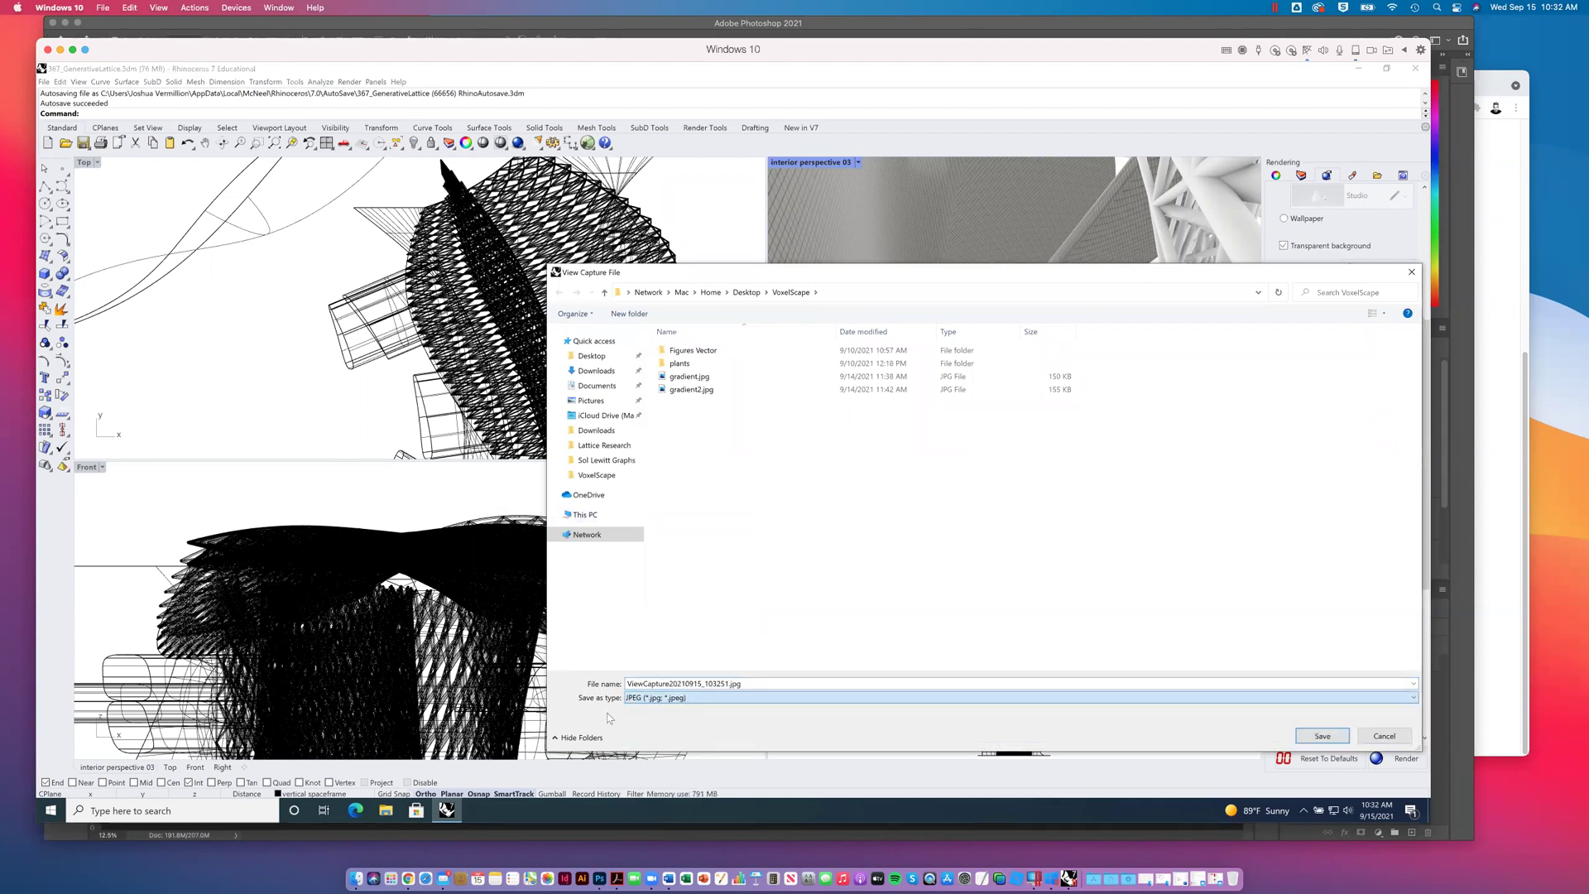
{"action": "left_click", "coordinate": [661, 699]}
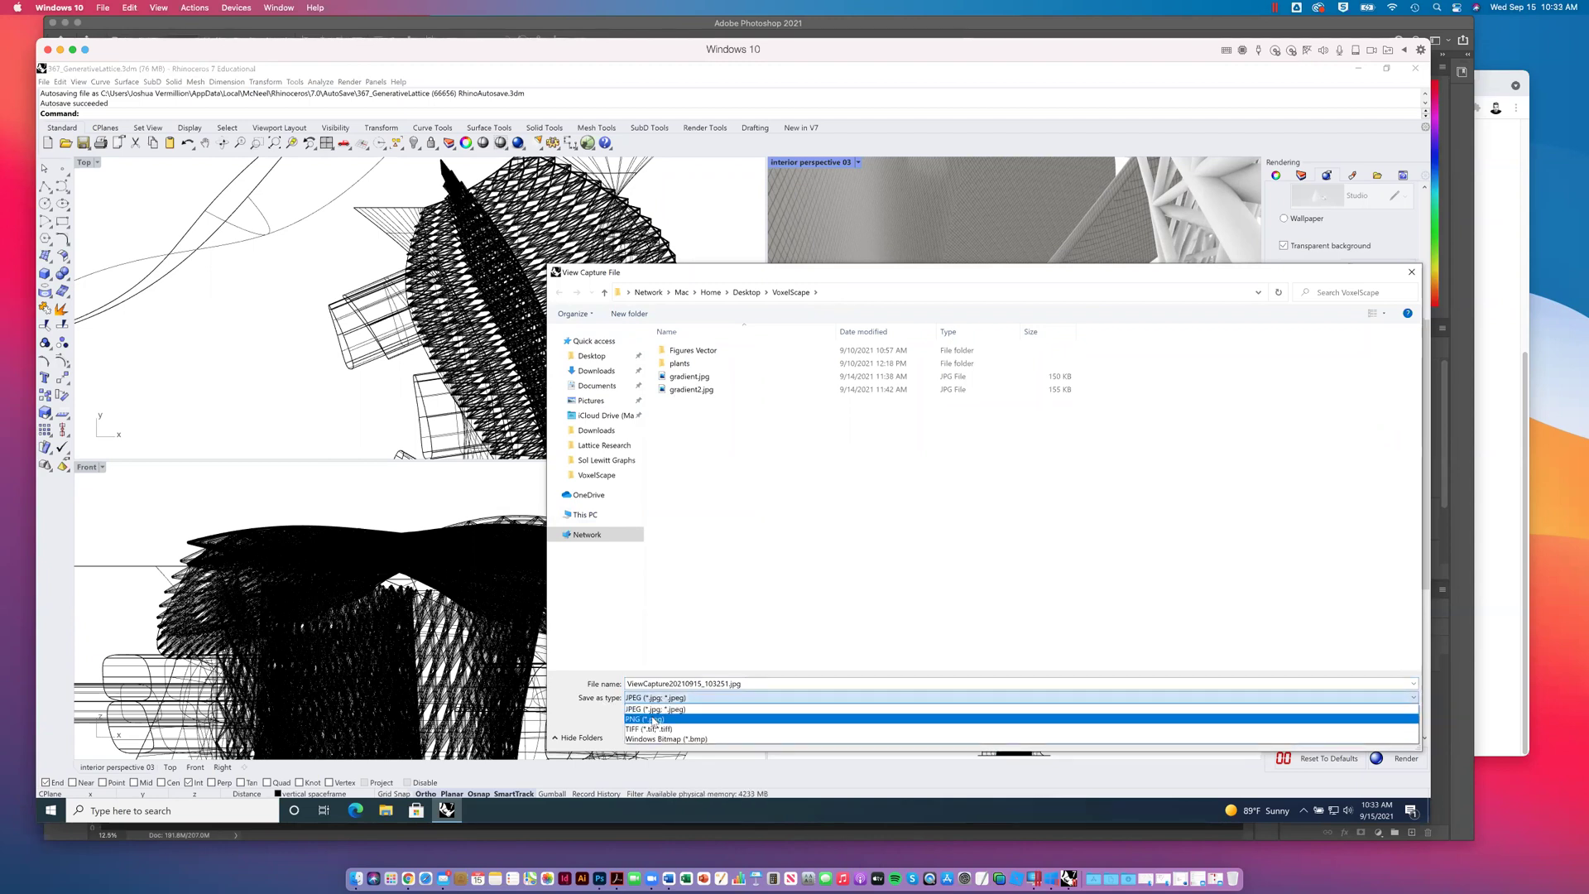
{"action": "left_click", "coordinate": [654, 719]}
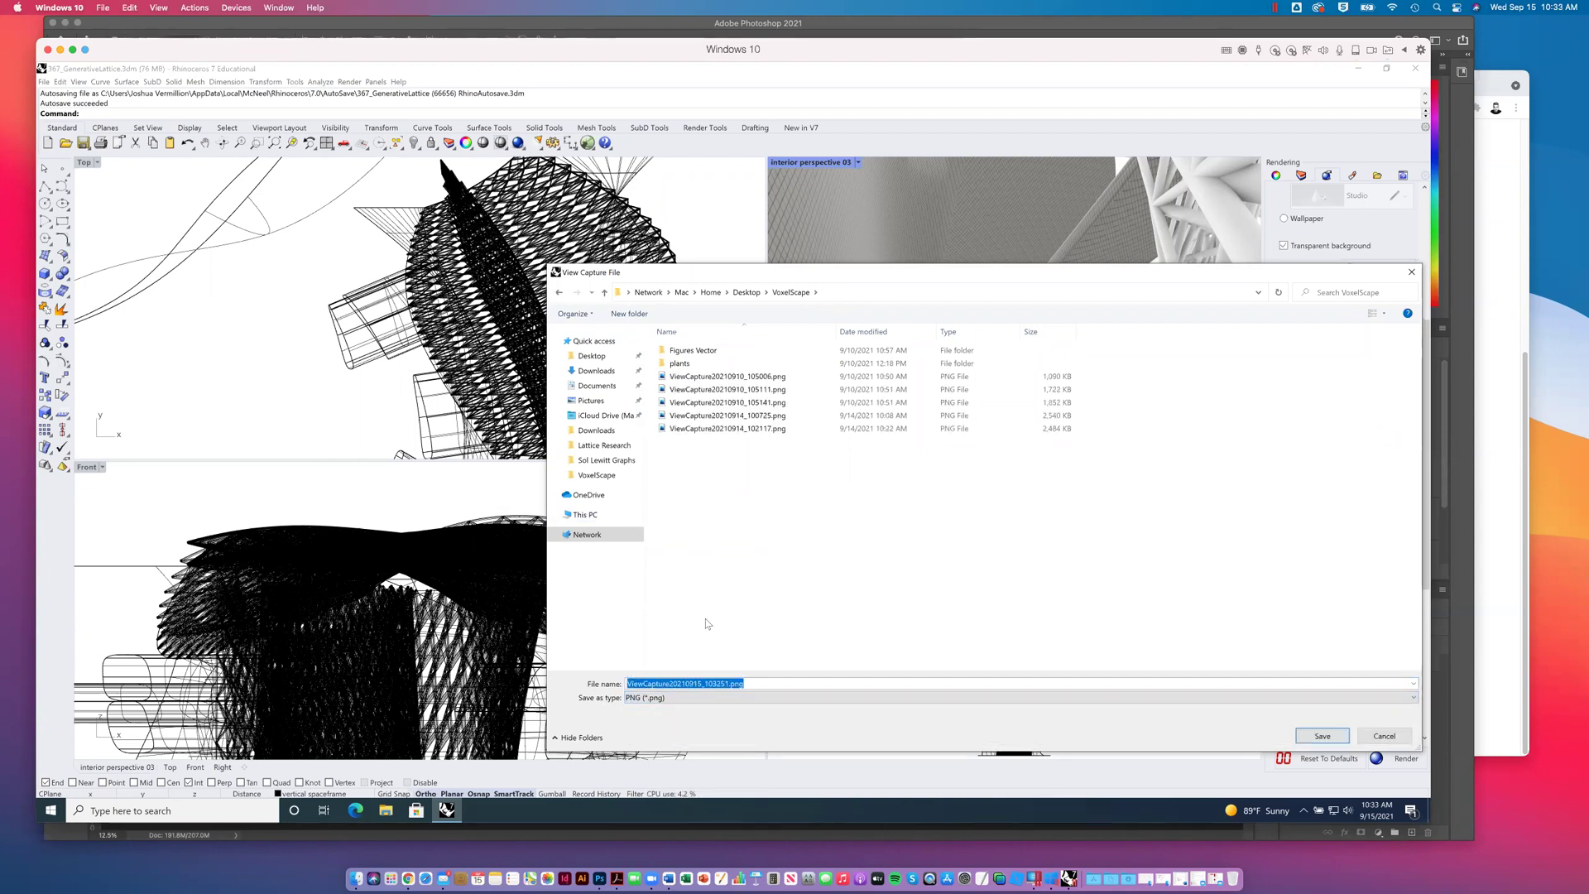
{"action": "left_click", "coordinate": [747, 293]}
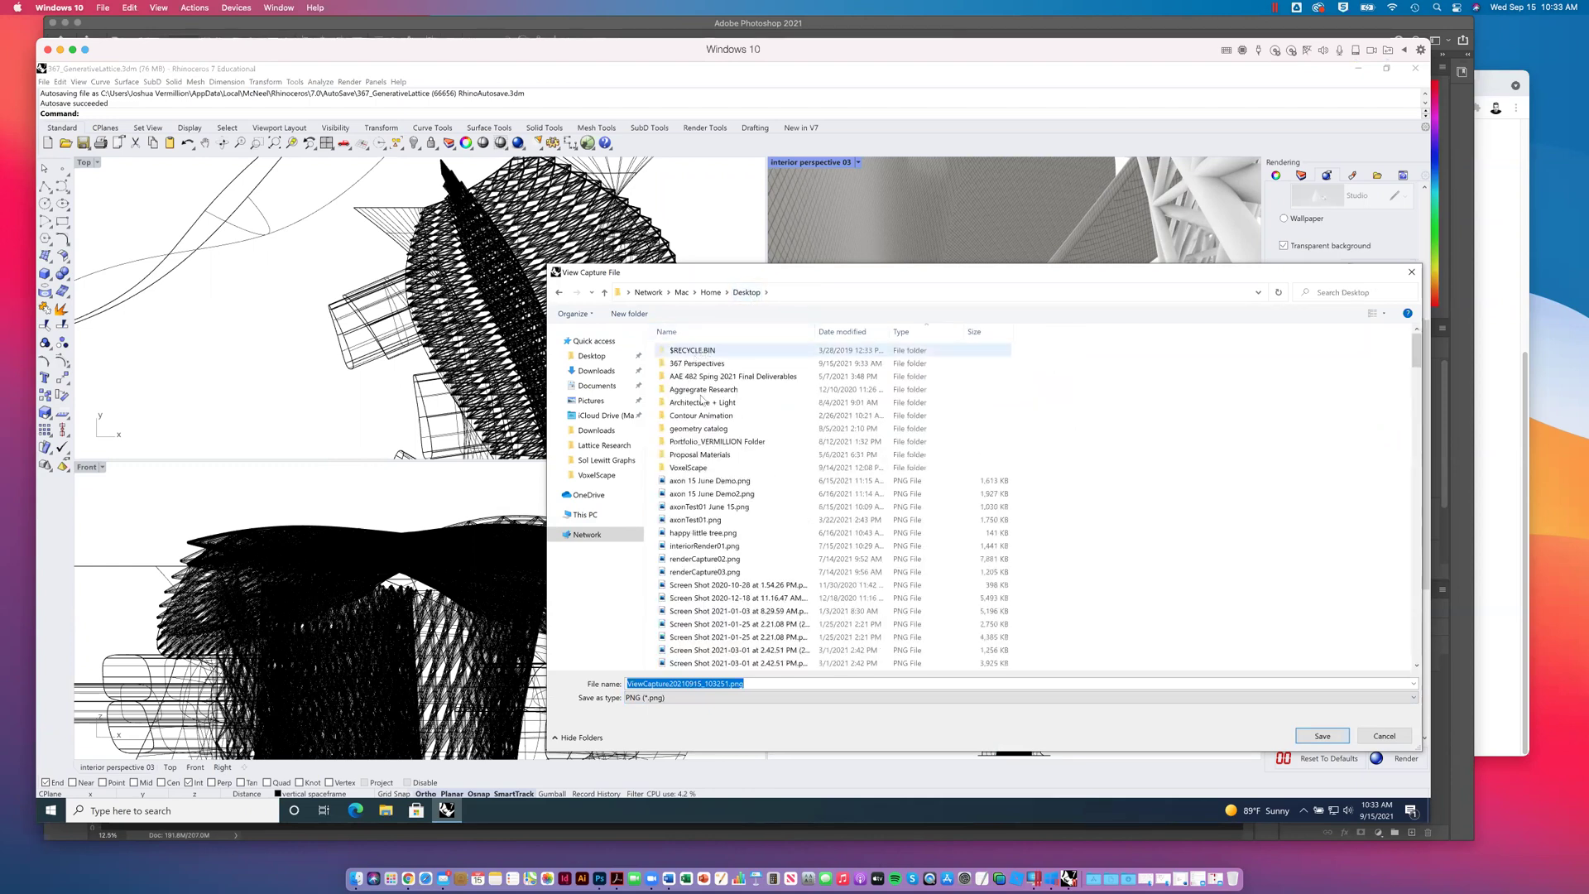
{"action": "double_click", "coordinate": [693, 364]}
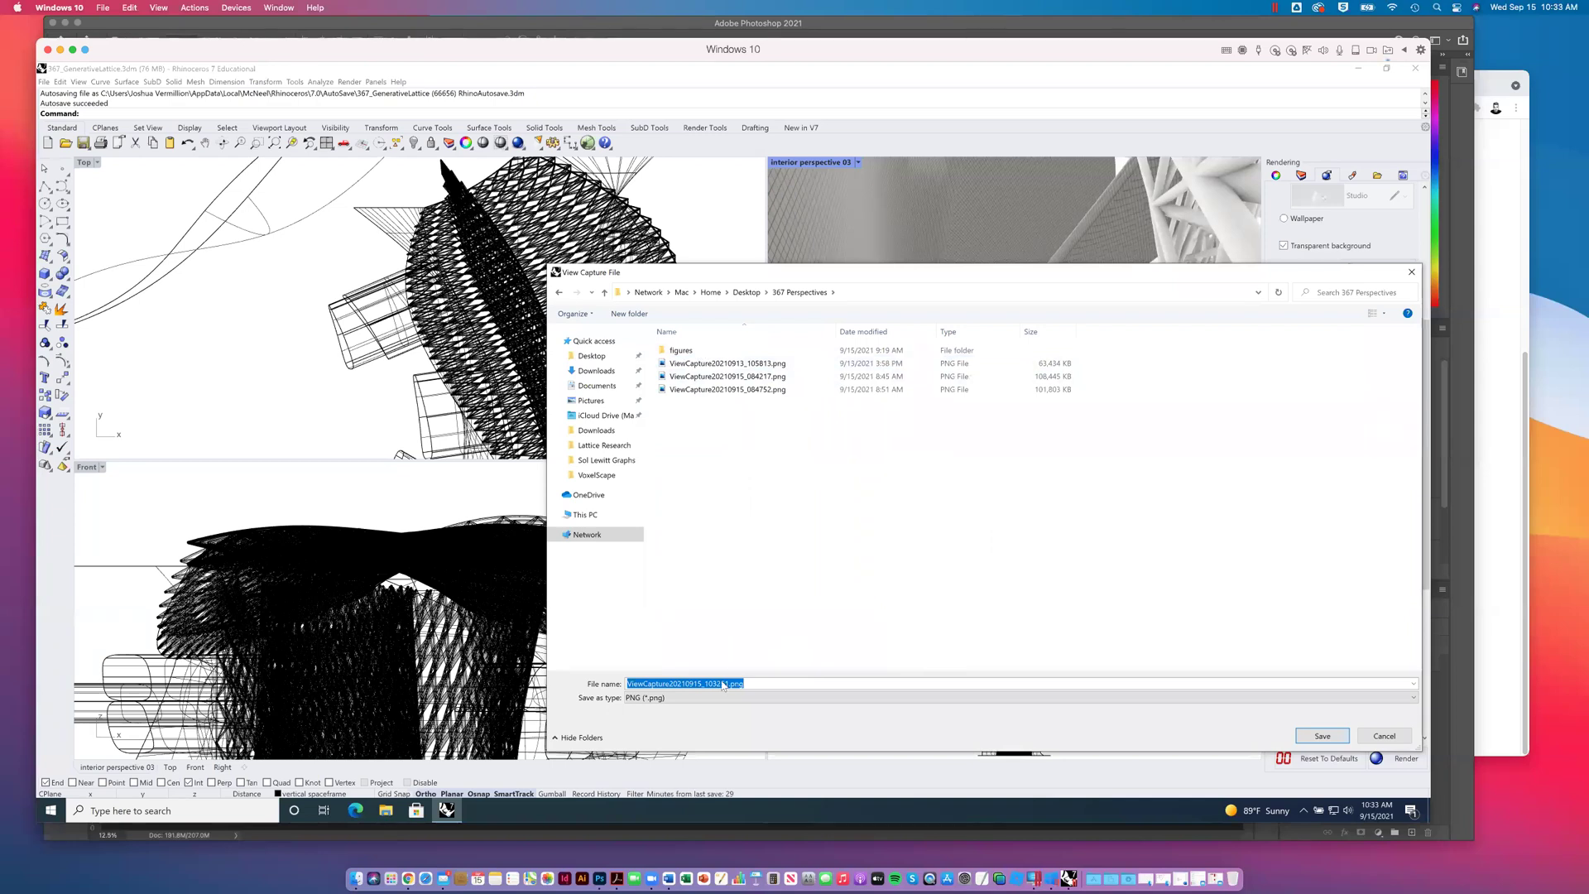
{"action": "left_click", "coordinate": [1323, 737]}
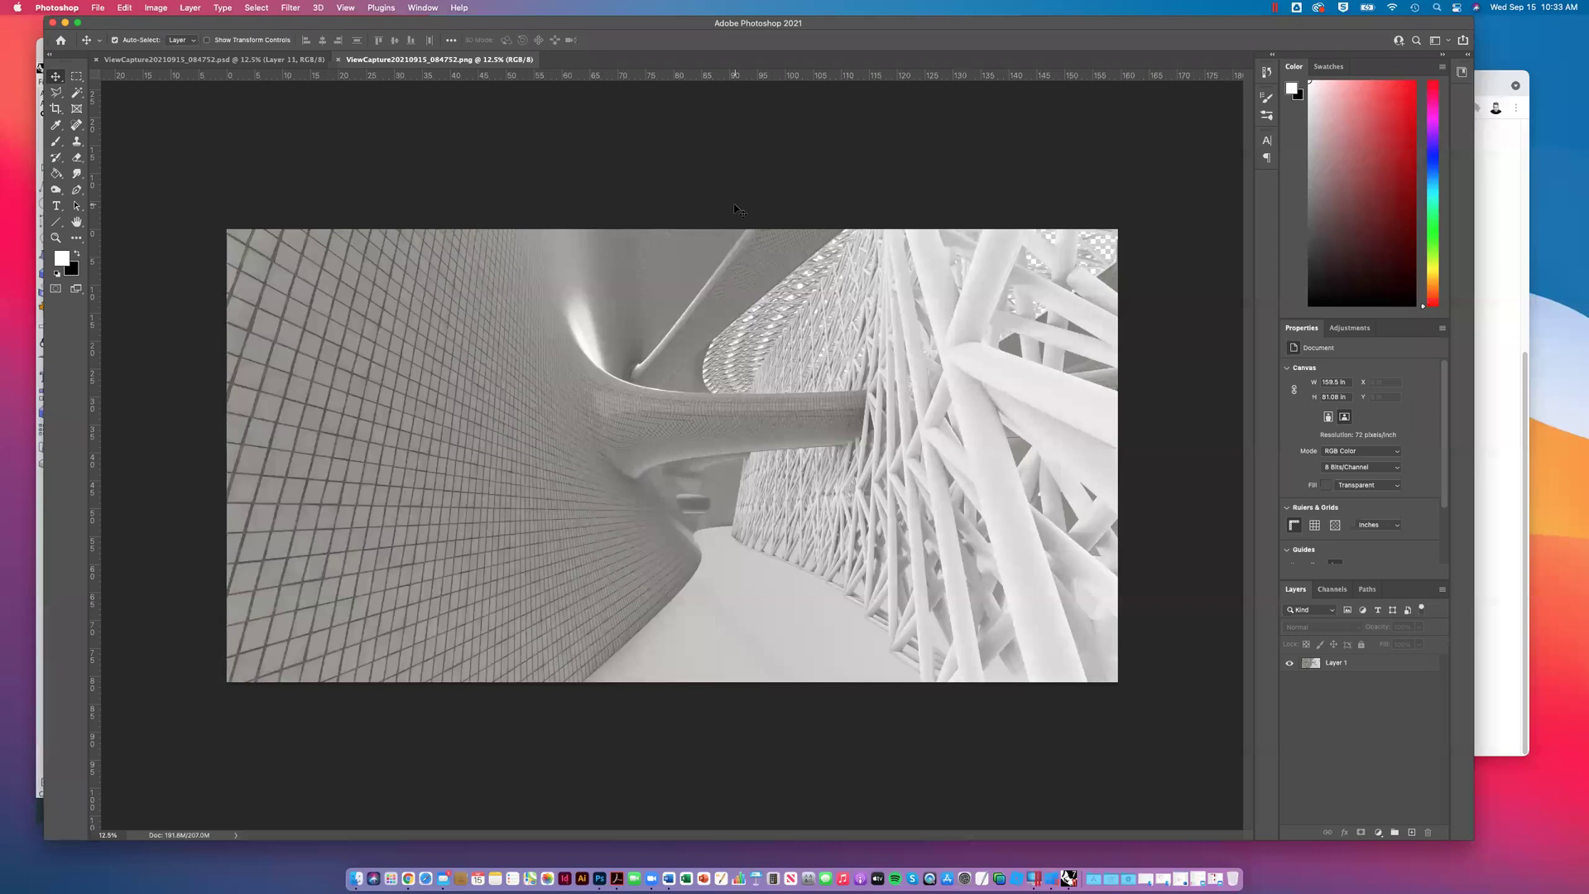
Step: Bring the Rhino window forward to check on the model, and return to Photoshop
{"action": "key", "text": "ctrl+Up"}
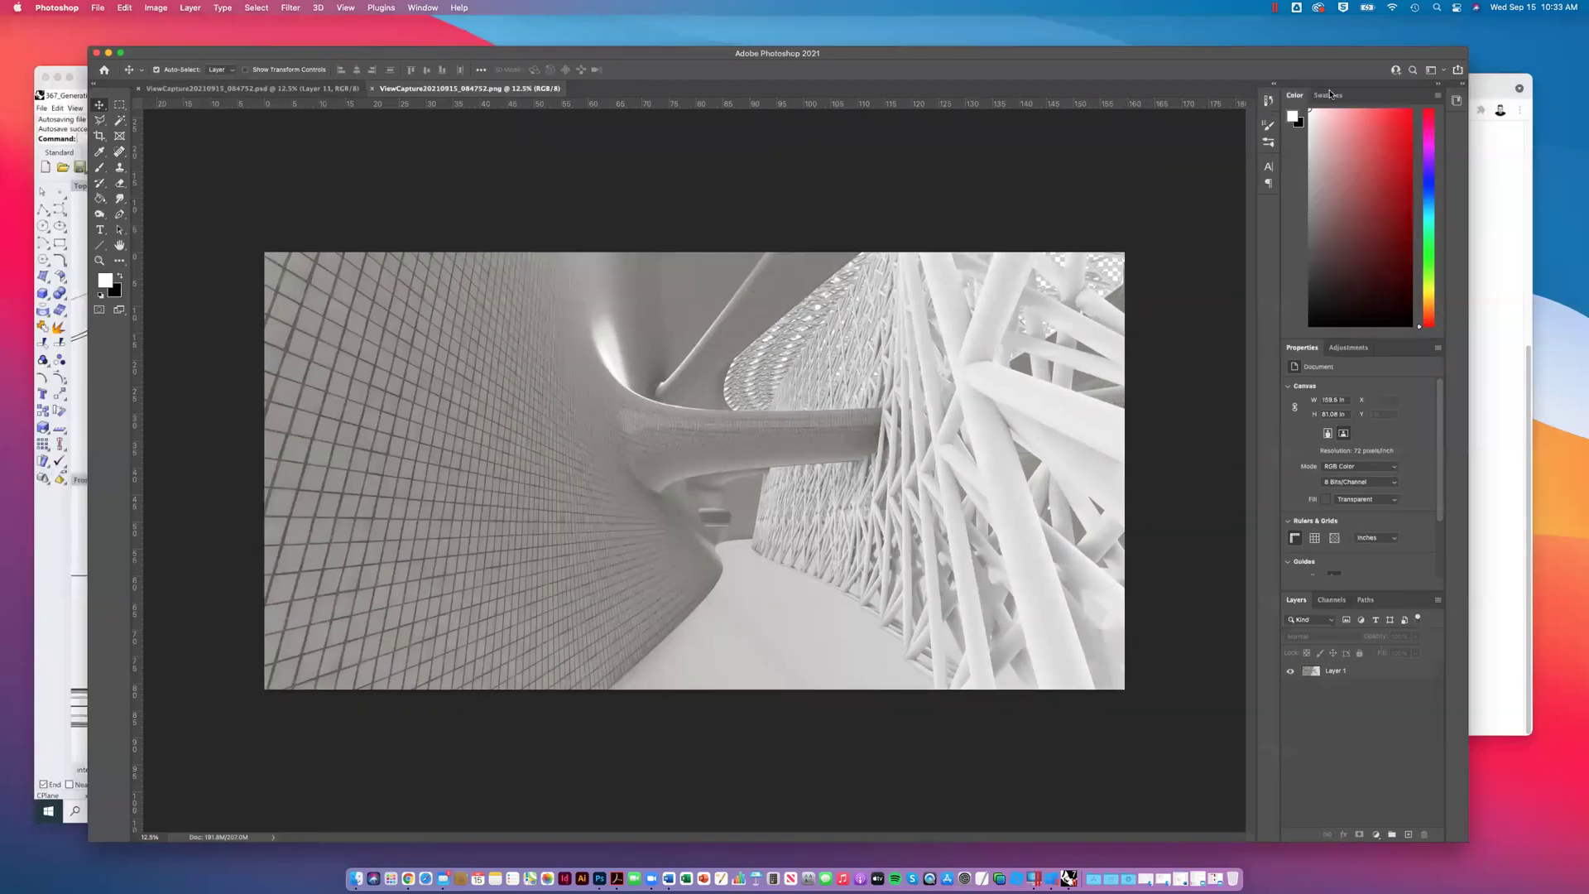
{"action": "left_click", "coordinate": [352, 629]}
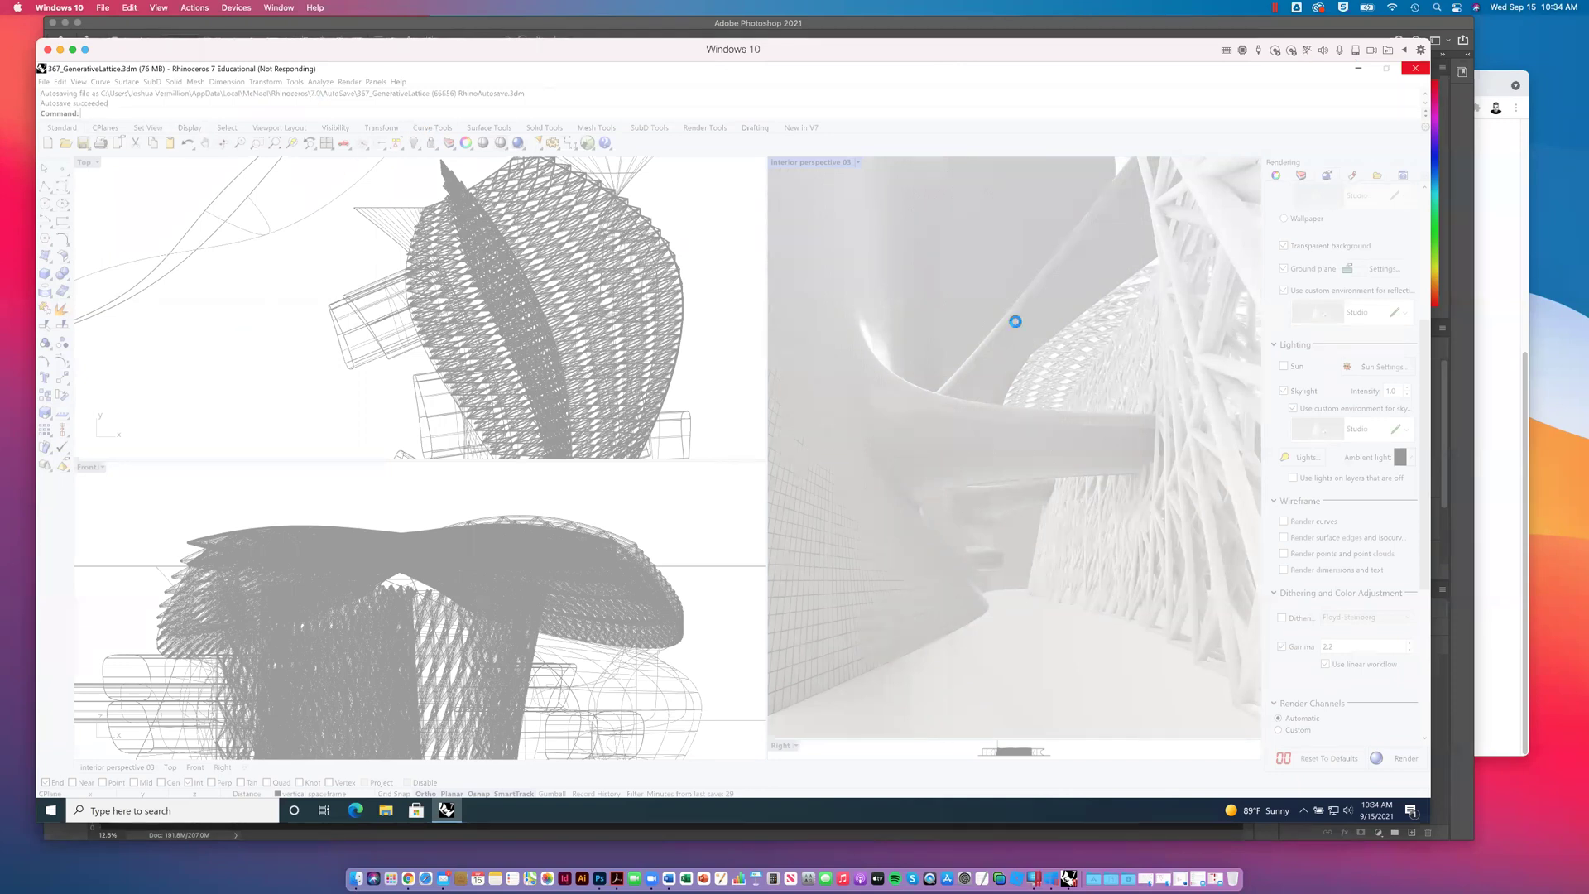
{"action": "left_click", "coordinate": [473, 37]}
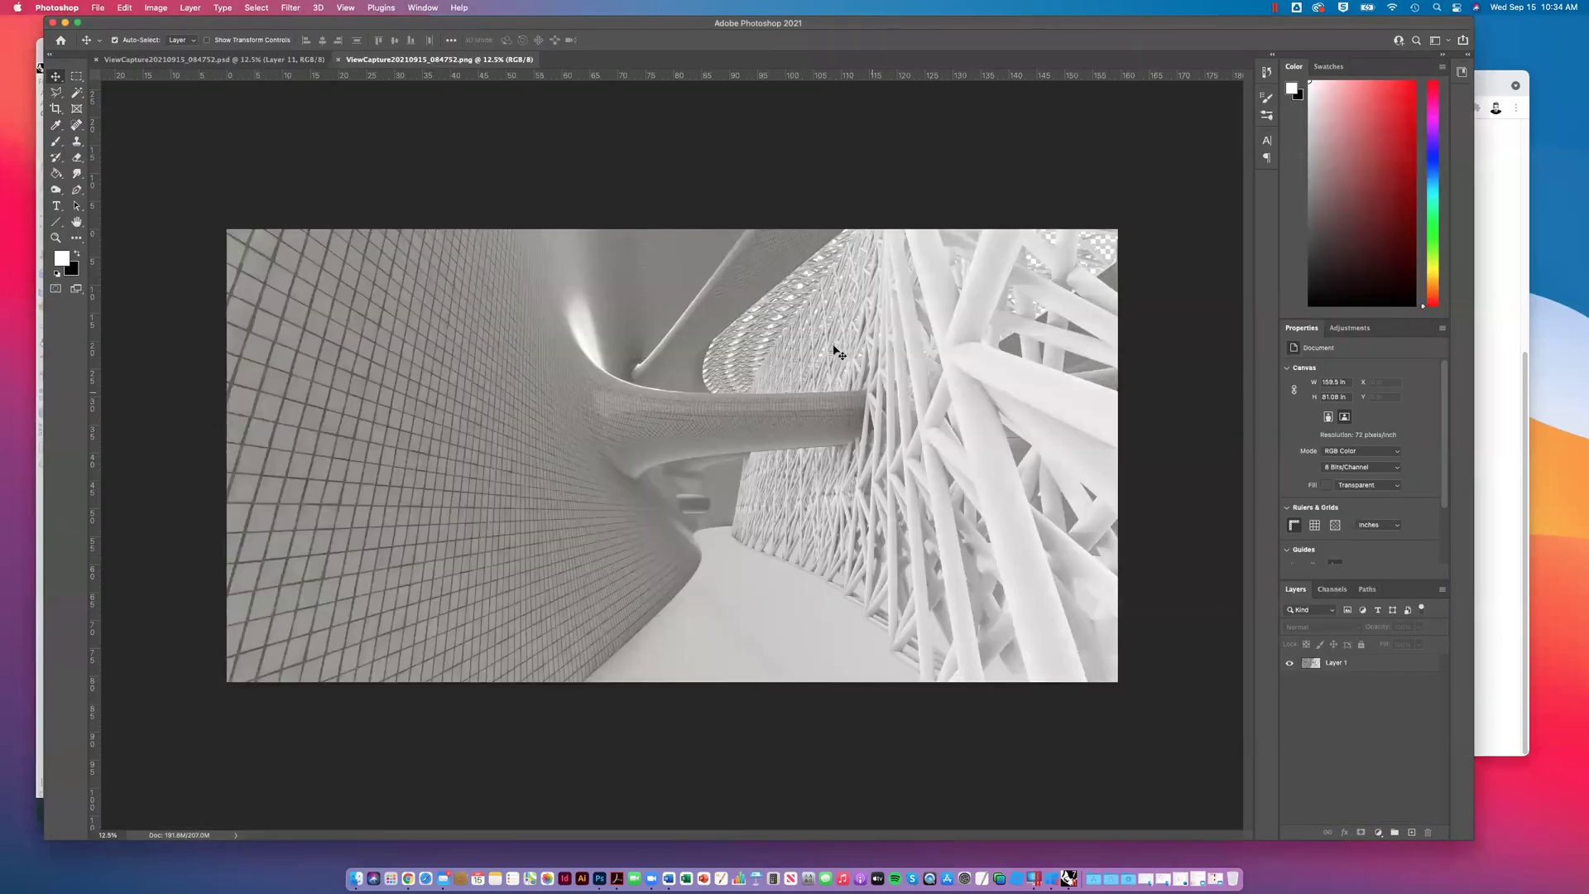
Step: Switch to the layered ViewCapture PSD document and look through its complete layer stack
{"action": "left_click", "coordinate": [273, 61]}
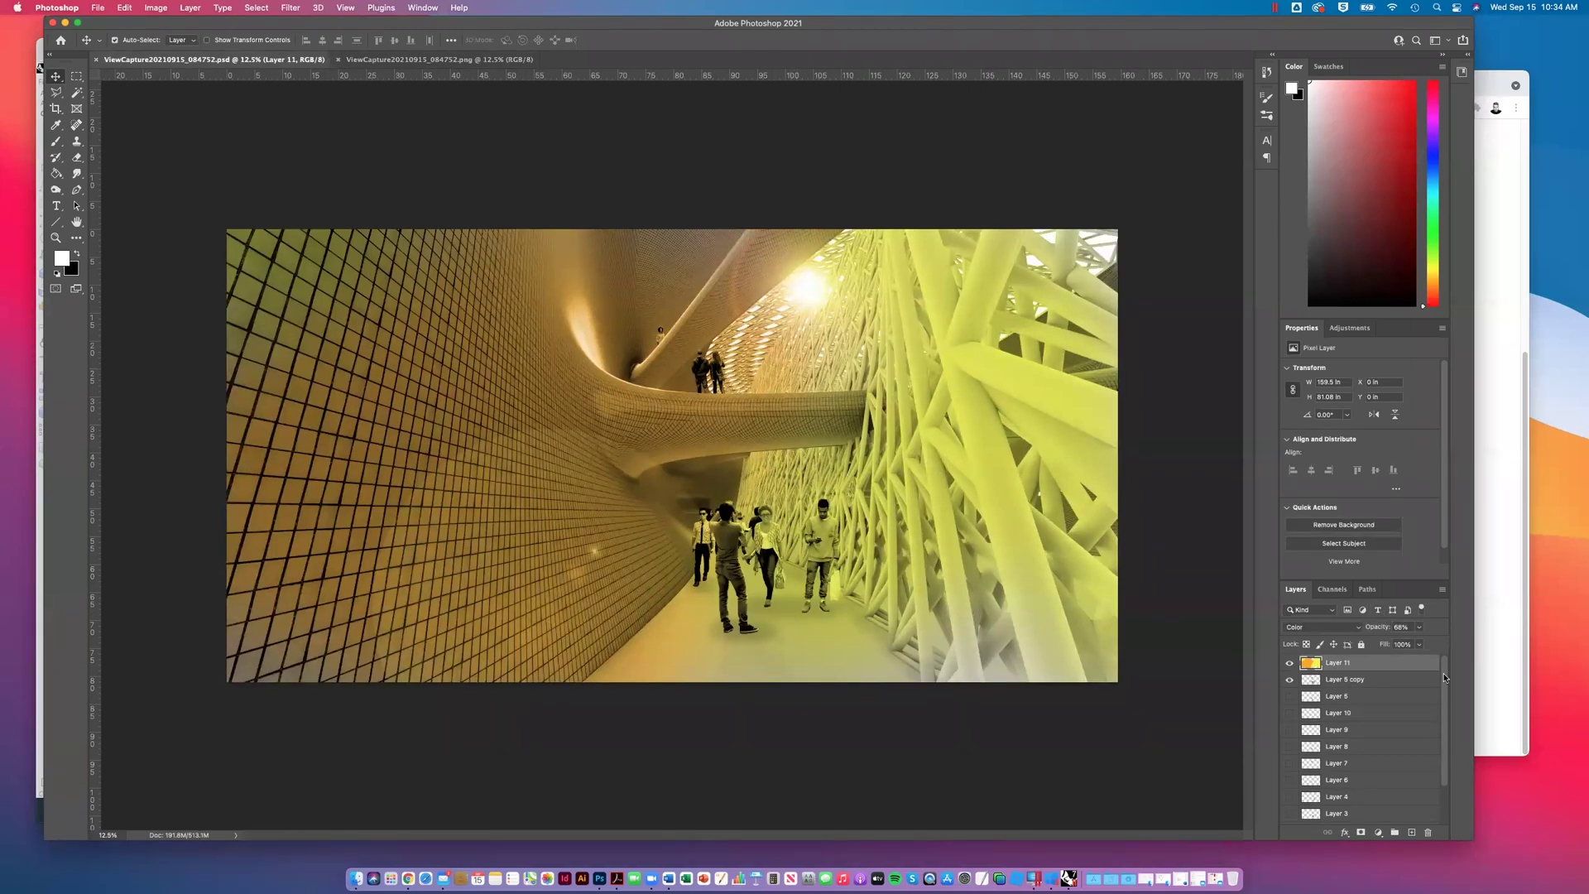
{"action": "left_click_drag", "start_coordinate": [1445, 677], "coordinate": [1445, 797]}
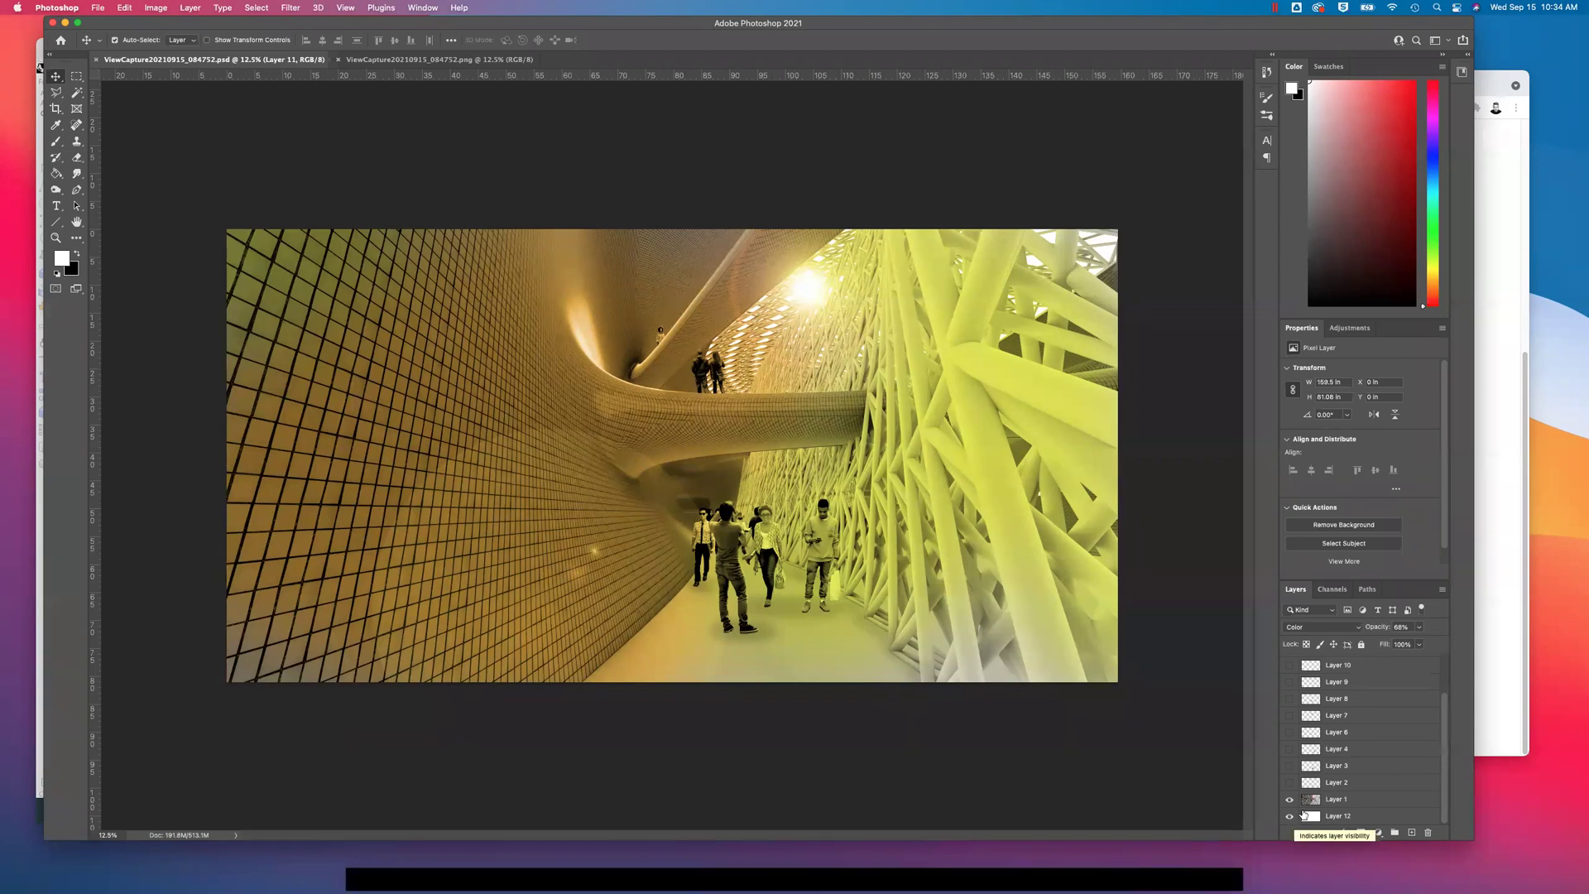
{"action": "left_click_drag", "start_coordinate": [1444, 791], "coordinate": [1458, 703]}
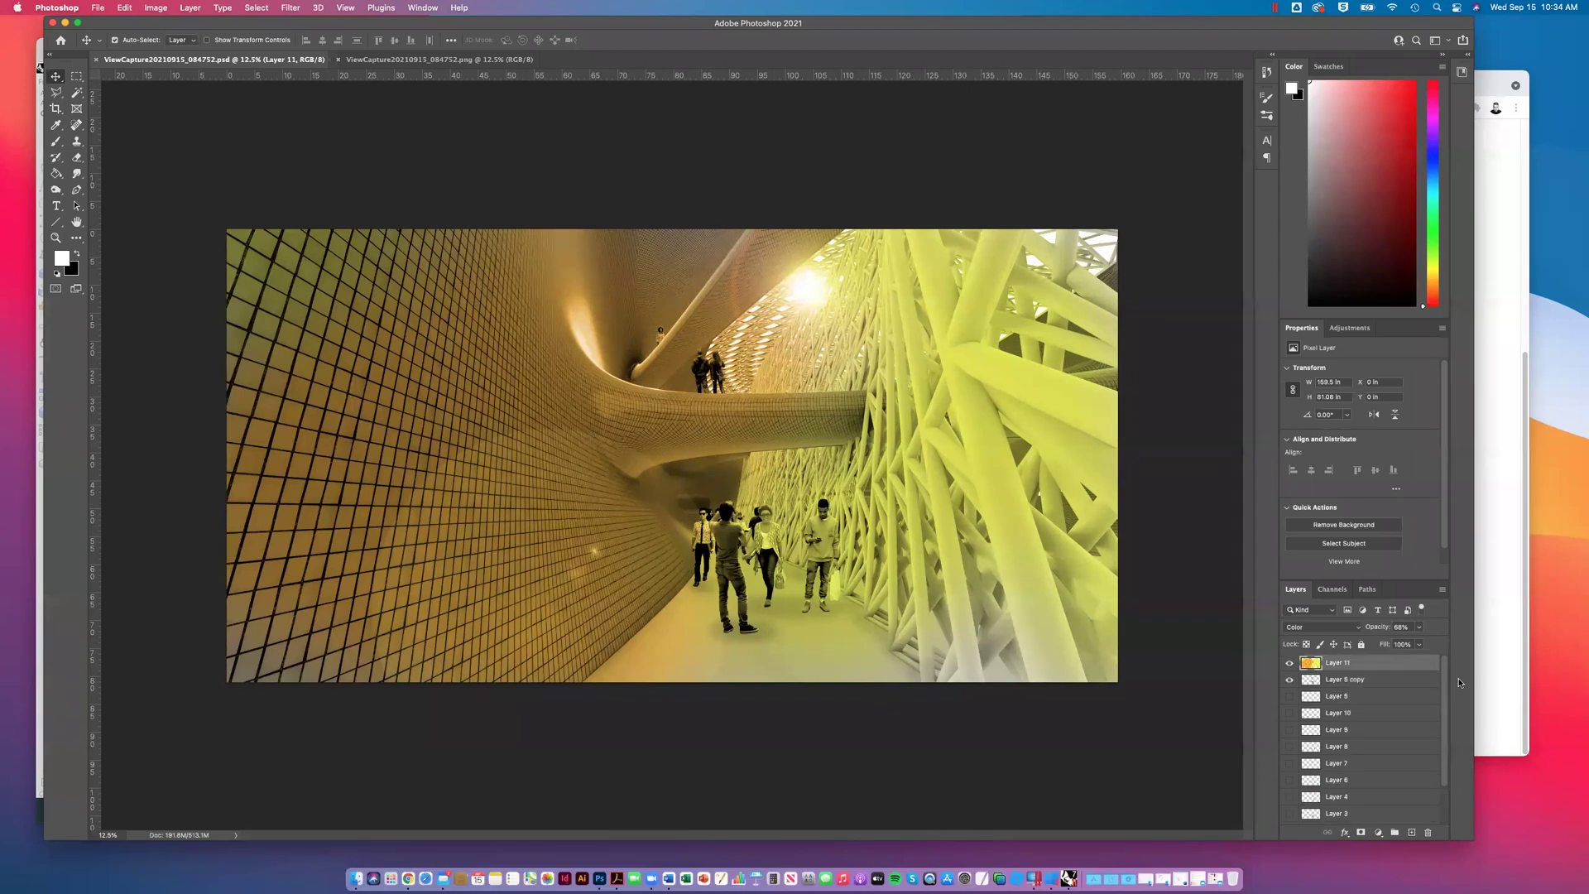
Step: Hide every visible layer of the PSD: Layer 11, Layer 5 copy, Layer 12 and Layer 1
{"action": "left_click_drag", "start_coordinate": [1289, 662], "coordinate": [1289, 680]}
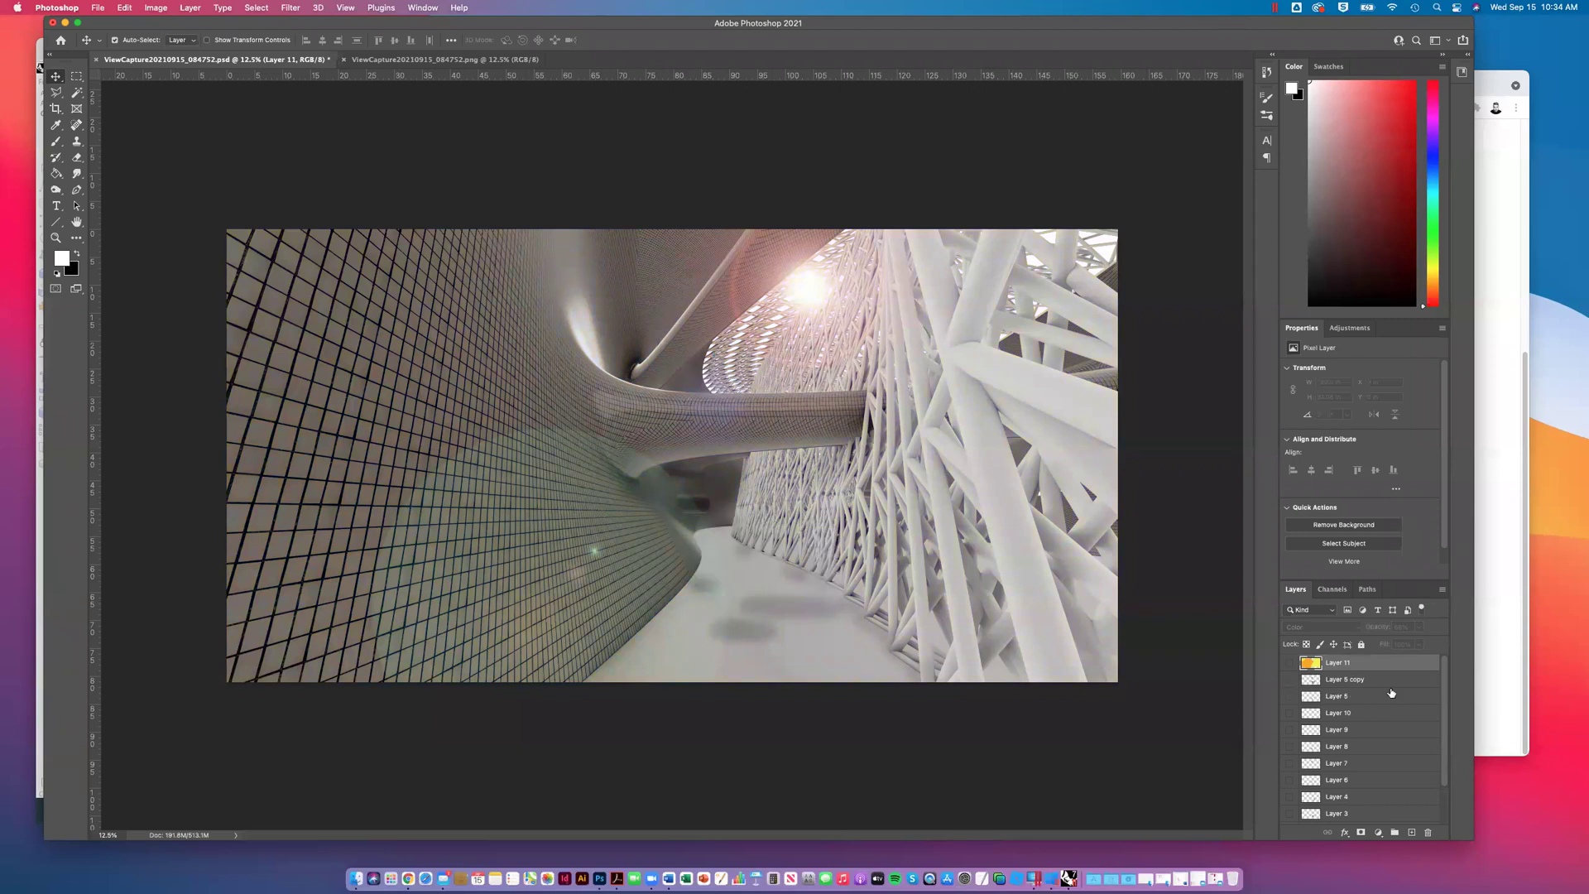
{"action": "scroll", "coordinate": [1340, 745], "scroll_direction": "down", "scroll_amount": 3}
{"action": "left_click", "coordinate": [1289, 816]}
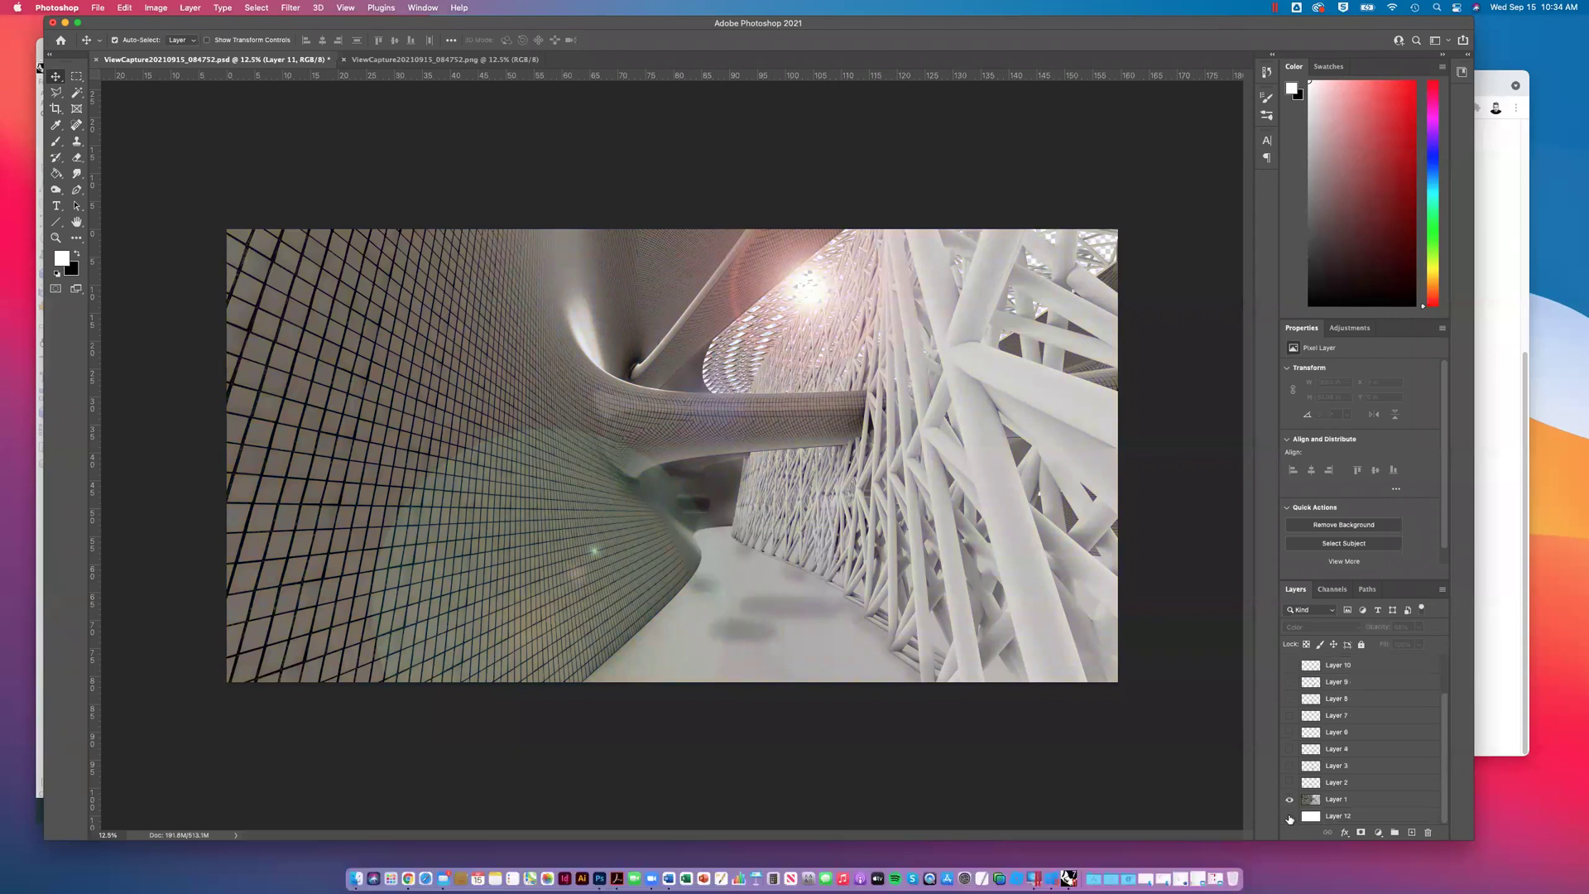
{"action": "left_click", "coordinate": [1289, 800]}
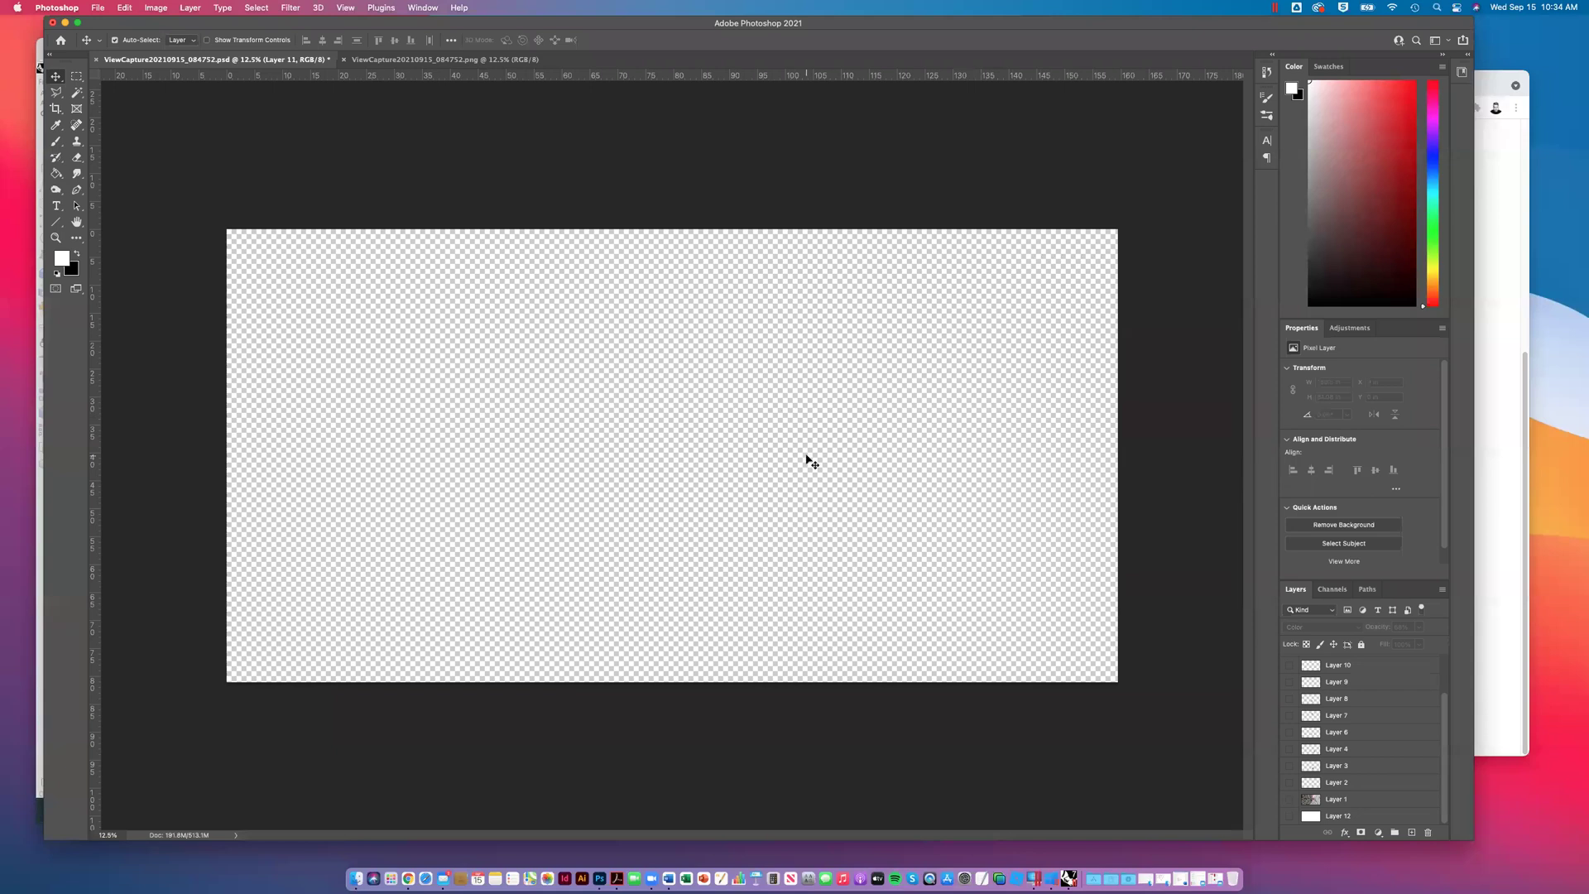
Step: Show Layer 1 and the white Layer 12 each on its own, and leave both visible
{"action": "left_click", "coordinate": [1289, 799]}
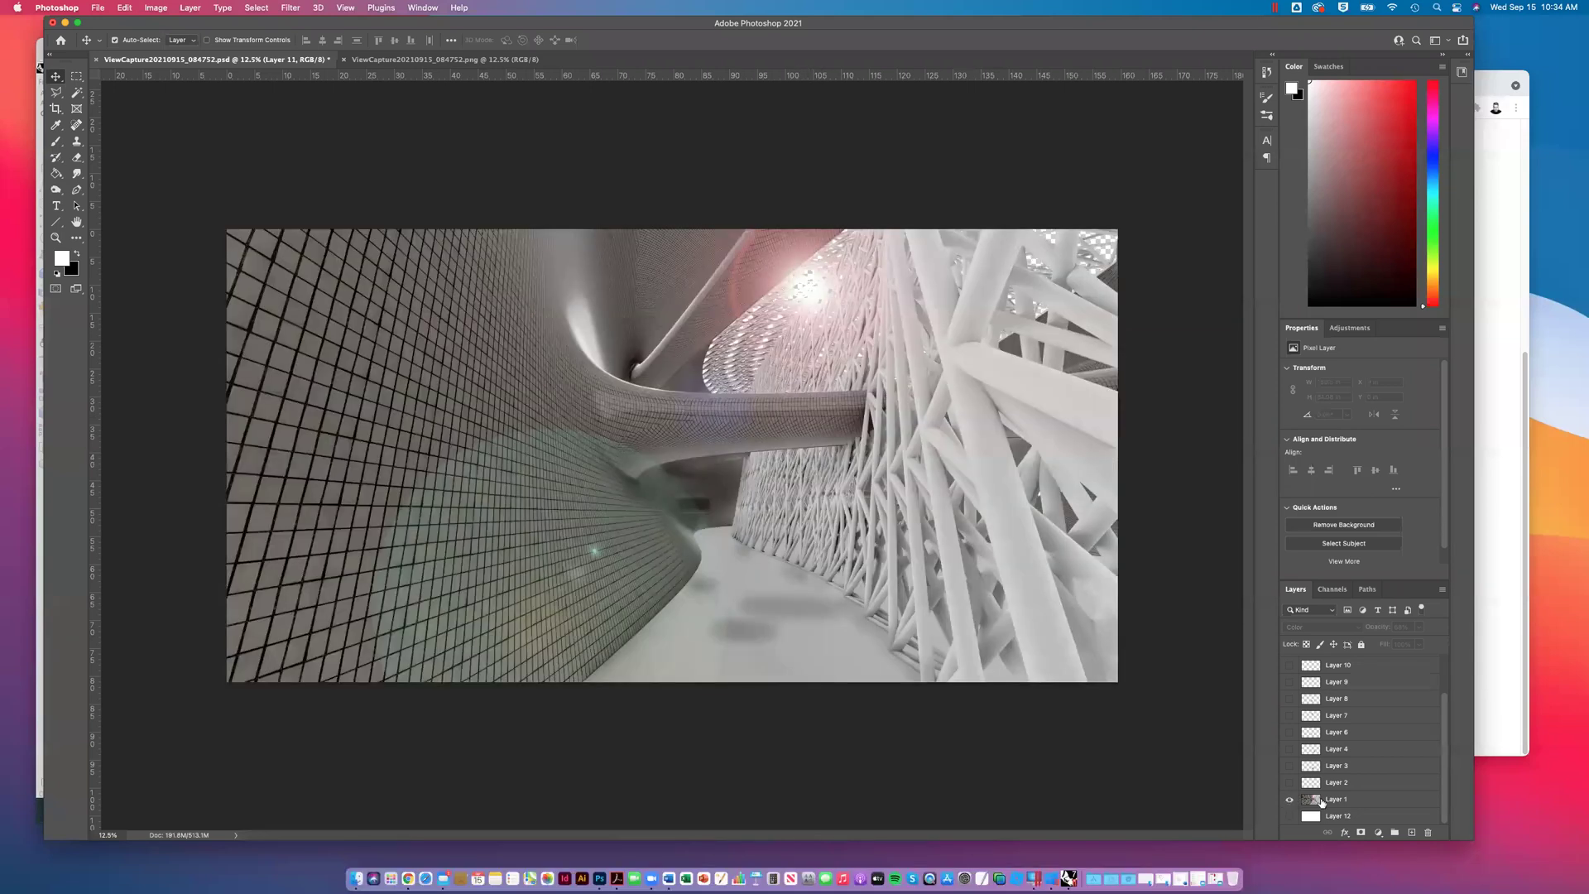
{"action": "left_click", "coordinate": [1289, 800]}
{"action": "left_click", "coordinate": [1288, 815]}
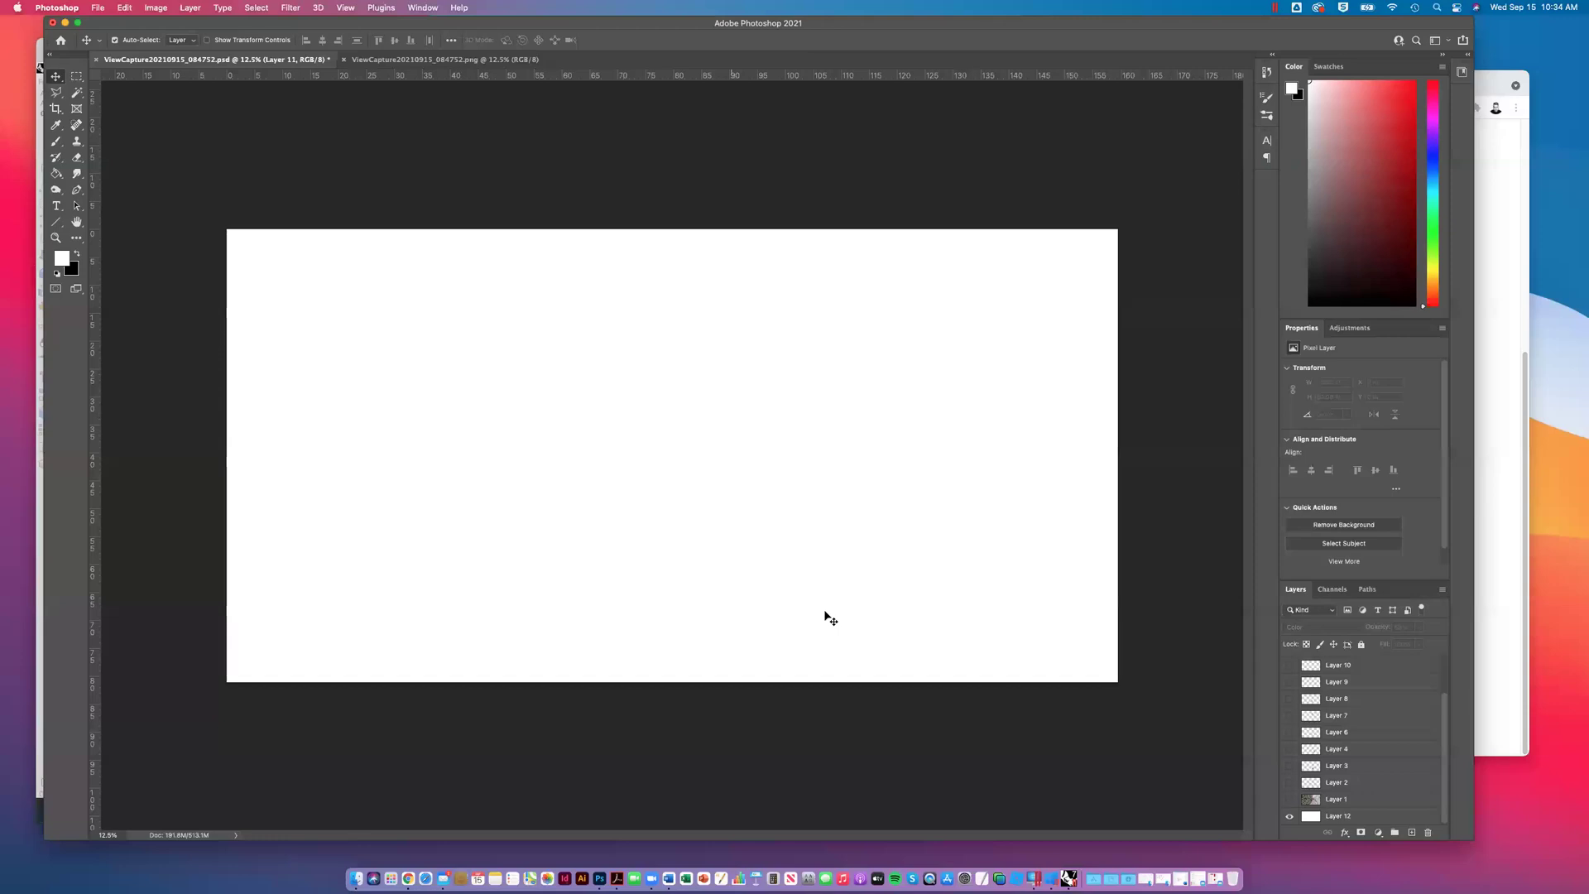
{"action": "left_click", "coordinate": [1289, 800]}
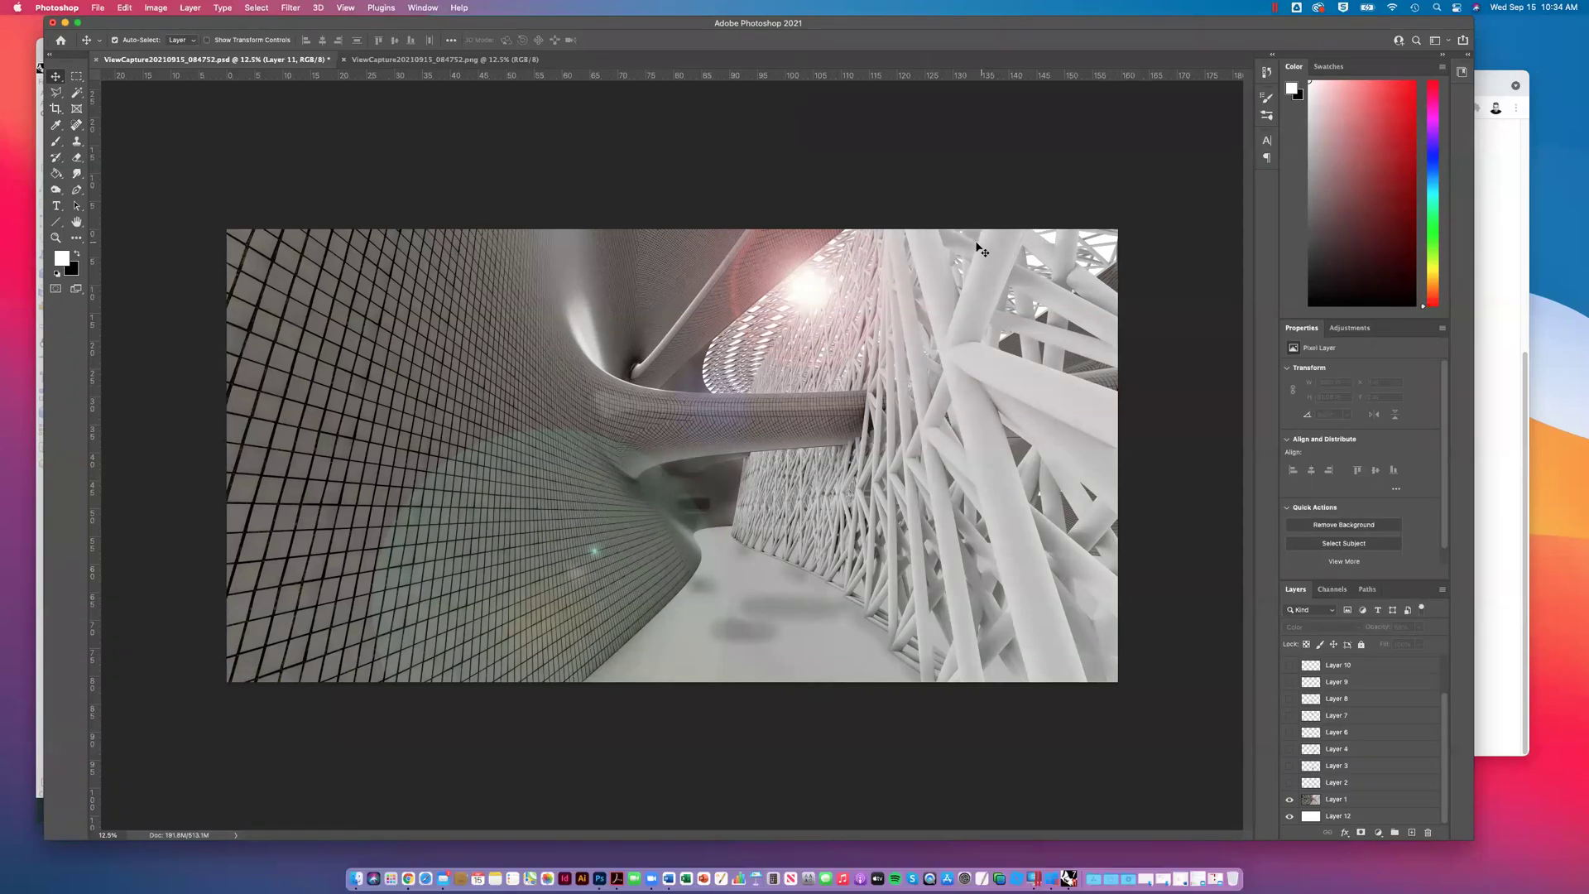
Step: Show the people layers above Layer 1, from Layer 2 up through Layer 10 and Layer 5
{"action": "left_click", "coordinate": [1289, 784]}
{"action": "left_click_drag", "start_coordinate": [1289, 786], "coordinate": [1289, 663]}
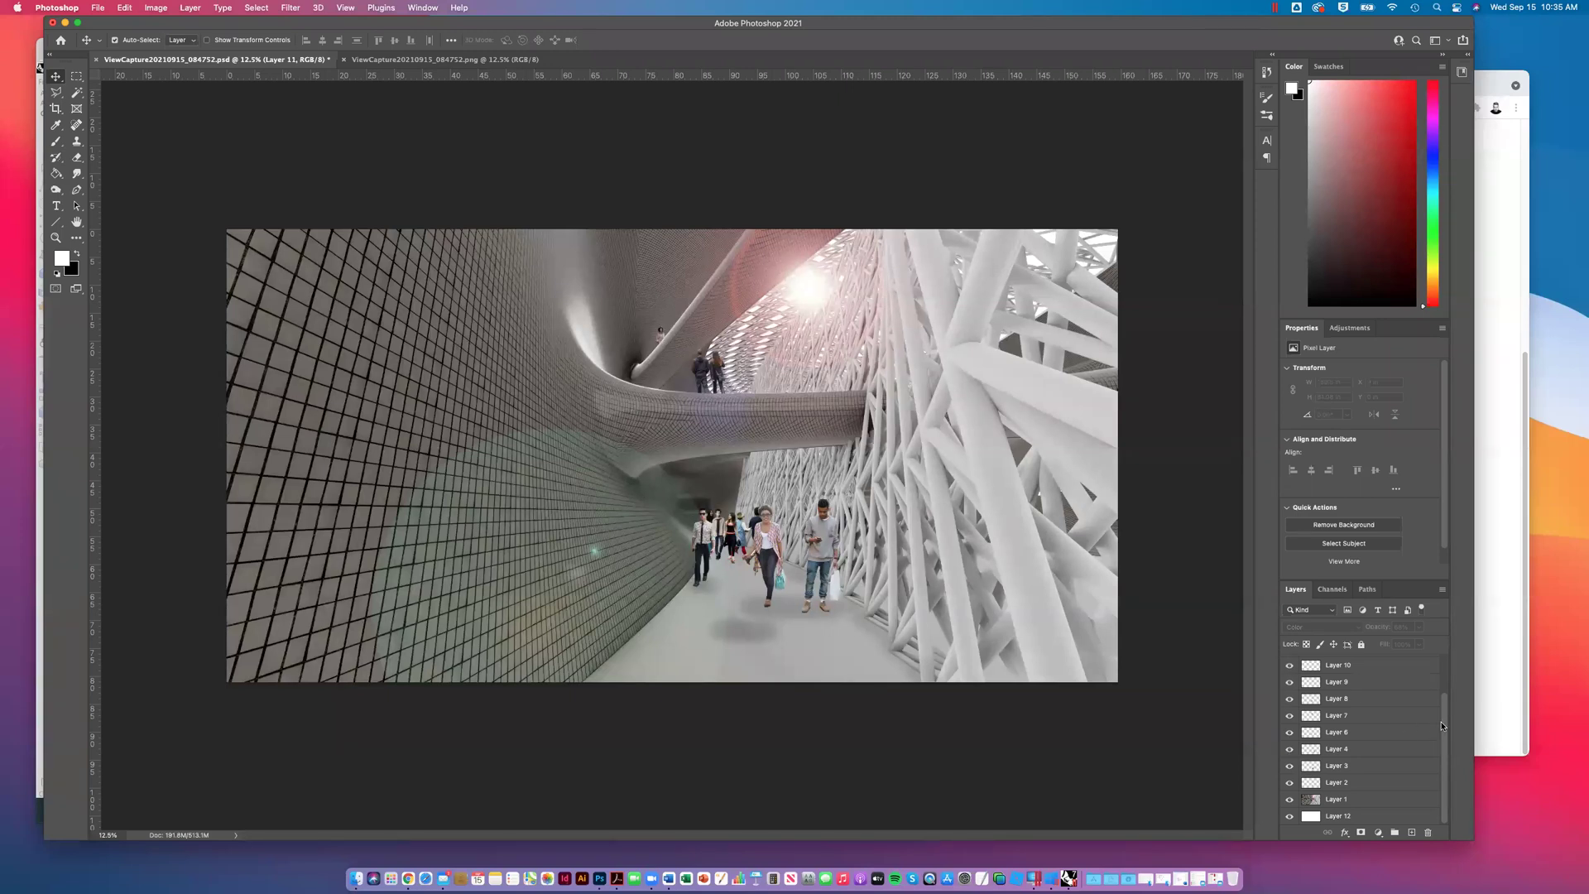
{"action": "scroll", "coordinate": [1442, 726], "scroll_direction": "up", "scroll_amount": 3}
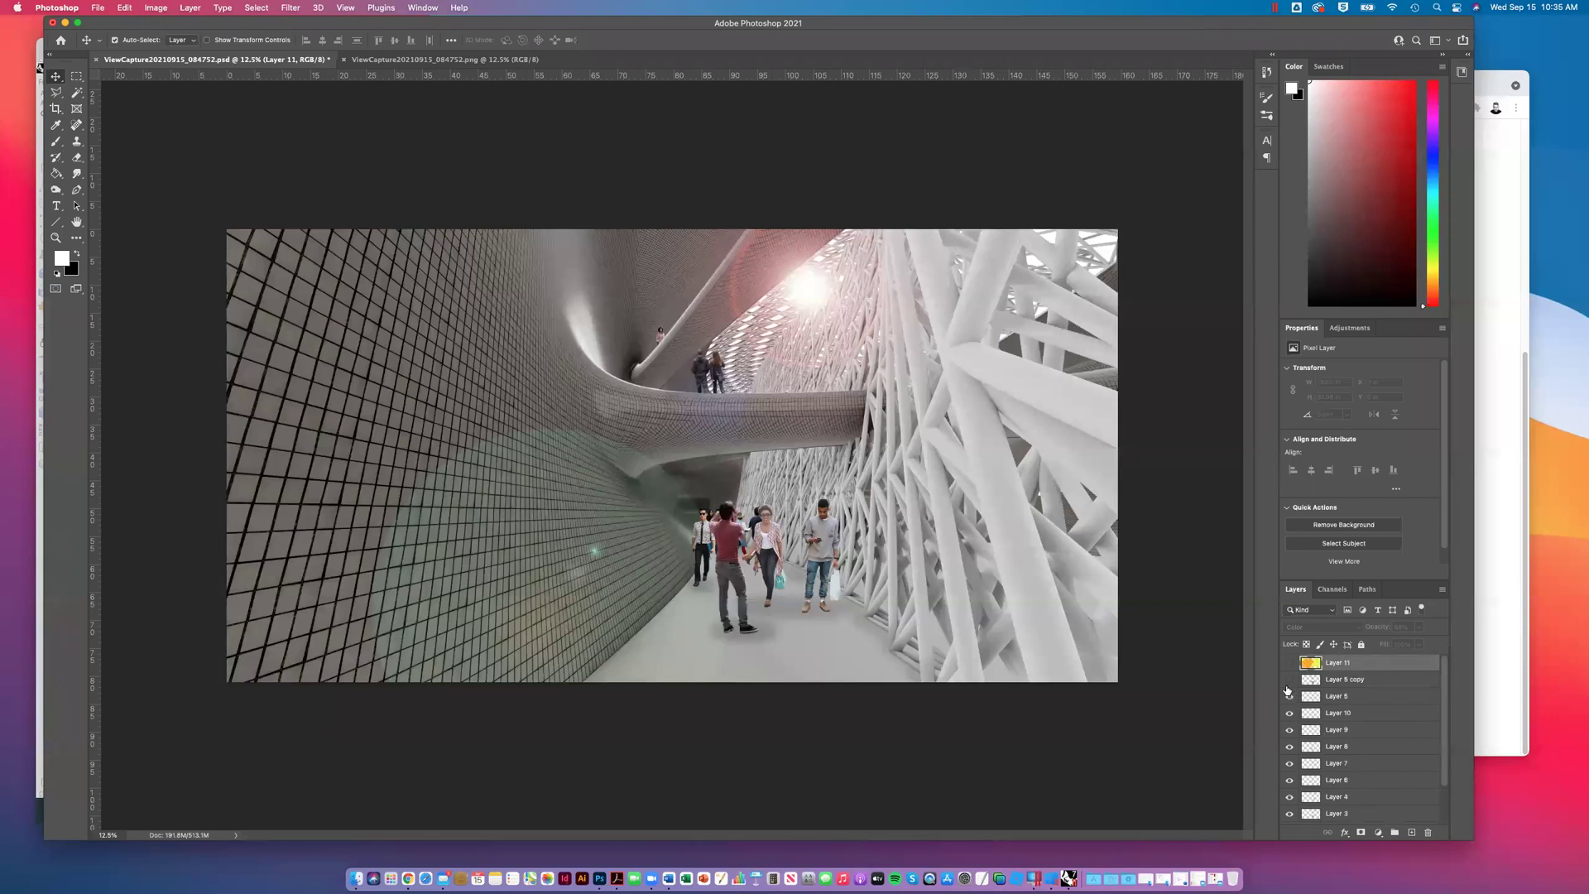
Step: Hide all the individual people layers again, from Layer 5 and Layer 10 down to Layer 2
{"action": "left_click", "coordinate": [1289, 696]}
{"action": "left_click", "coordinate": [1288, 713]}
{"action": "left_click", "coordinate": [1289, 730]}
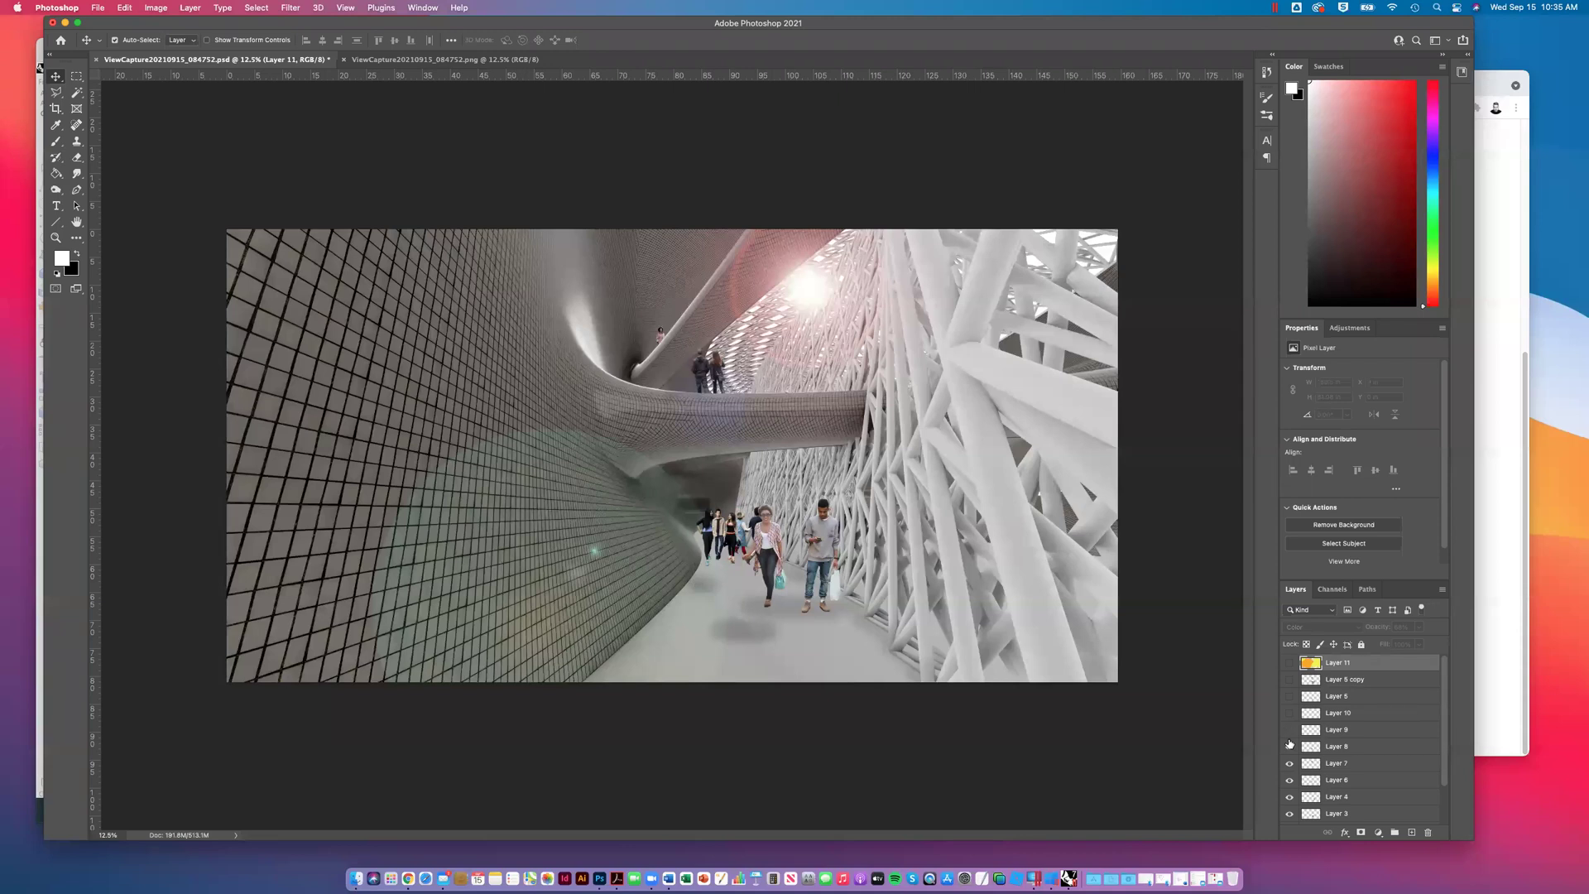
{"action": "left_click", "coordinate": [1289, 747]}
{"action": "left_click", "coordinate": [1289, 763]}
{"action": "left_click", "coordinate": [1289, 780]}
{"action": "left_click", "coordinate": [1288, 796]}
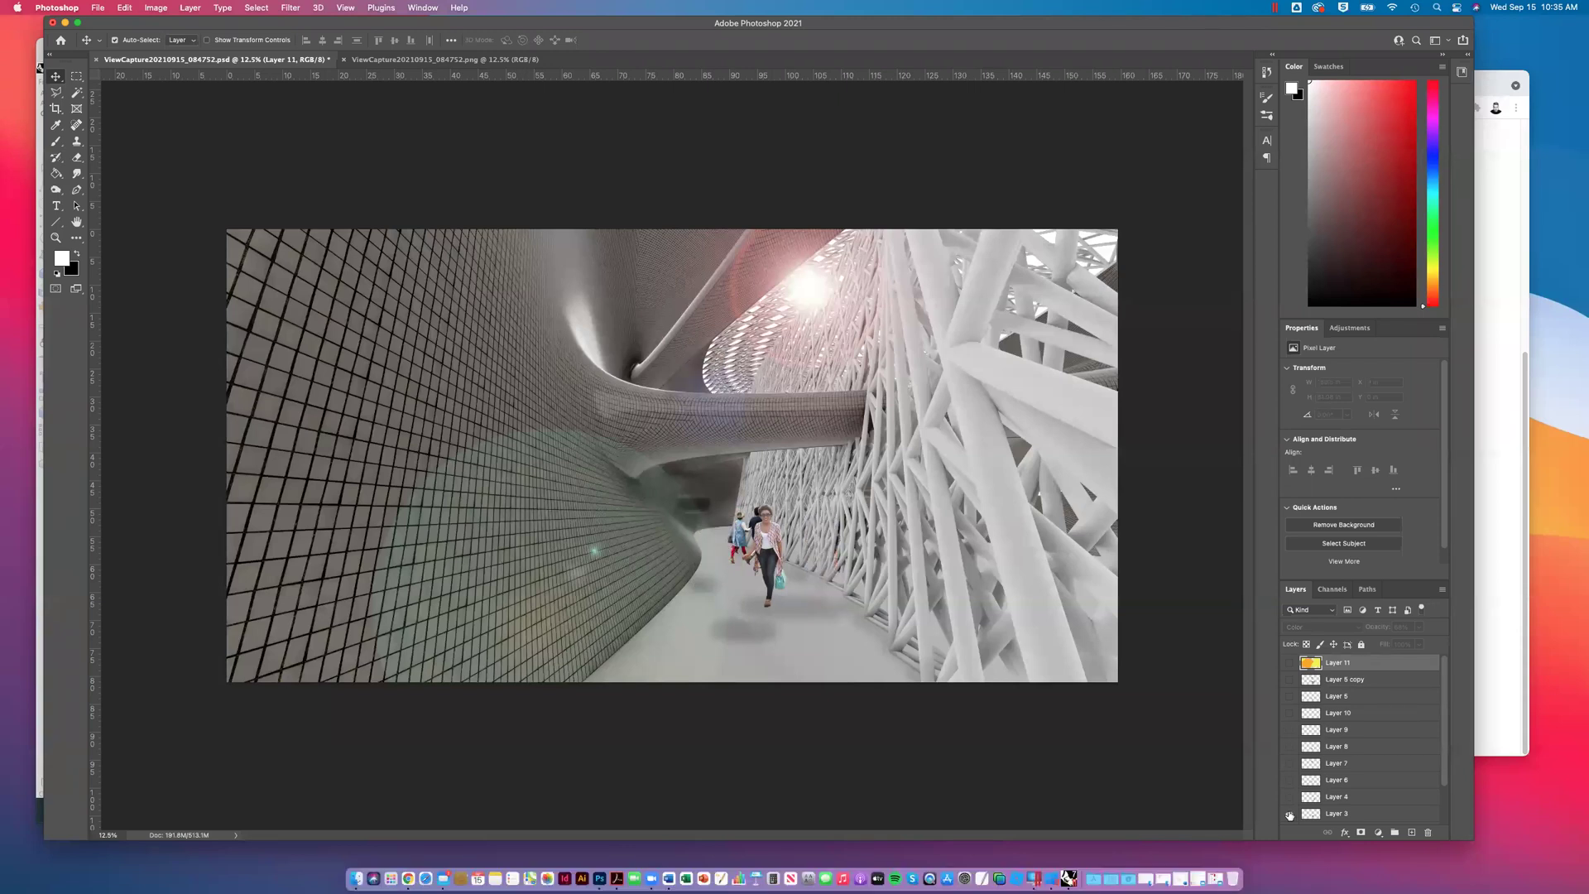
{"action": "left_click", "coordinate": [1289, 815]}
{"action": "scroll", "coordinate": [1361, 810], "scroll_direction": "down", "scroll_amount": 2}
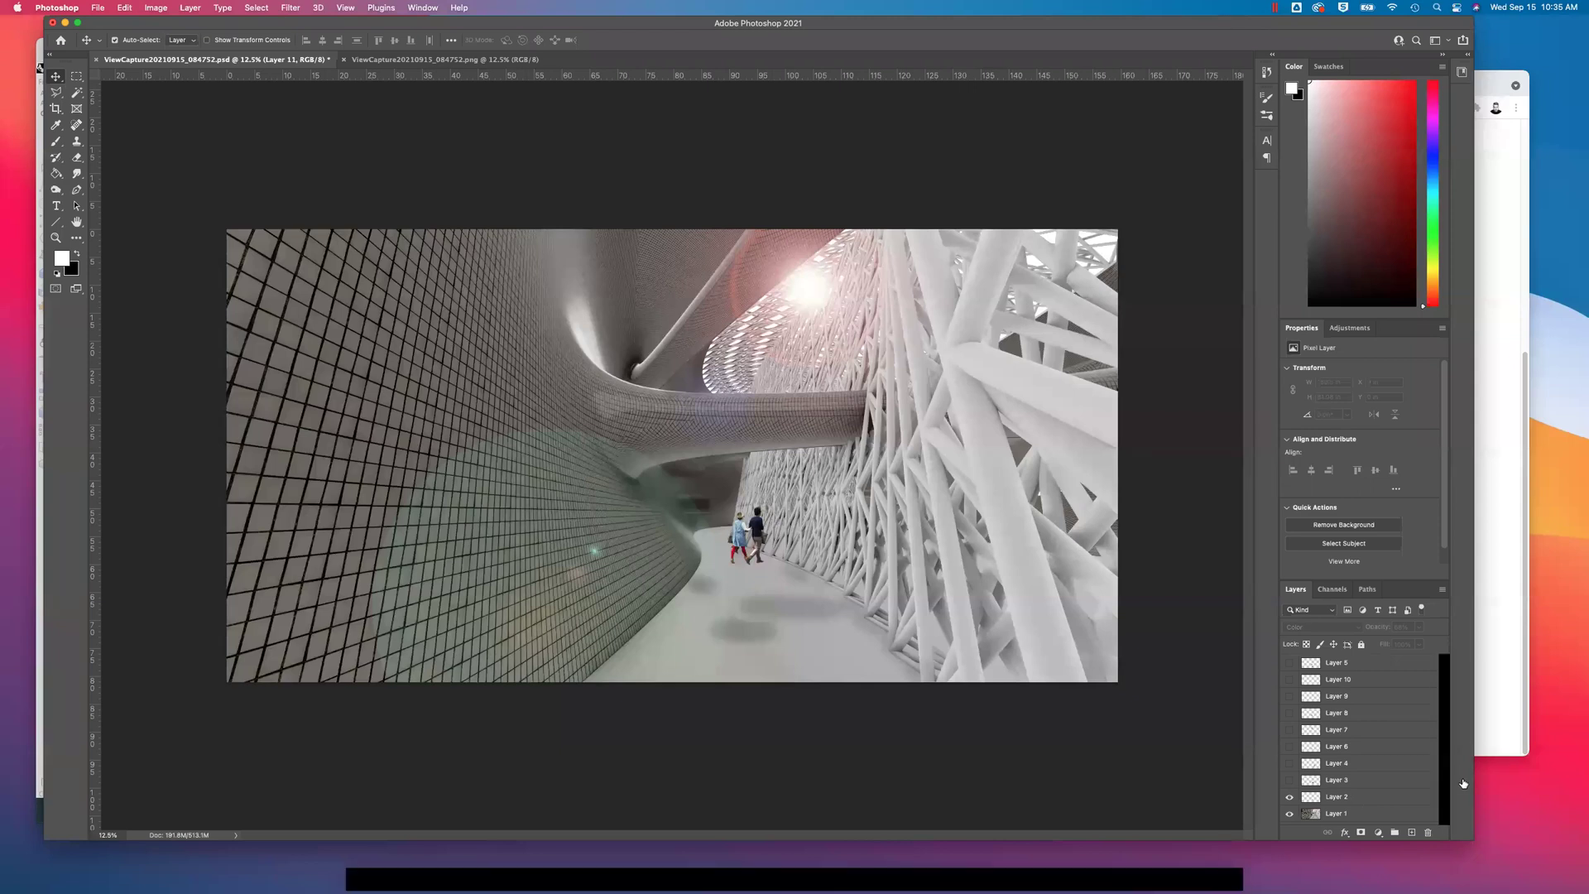
{"action": "left_click", "coordinate": [1288, 796]}
{"action": "scroll", "coordinate": [1441, 752], "scroll_direction": "up", "scroll_amount": 2}
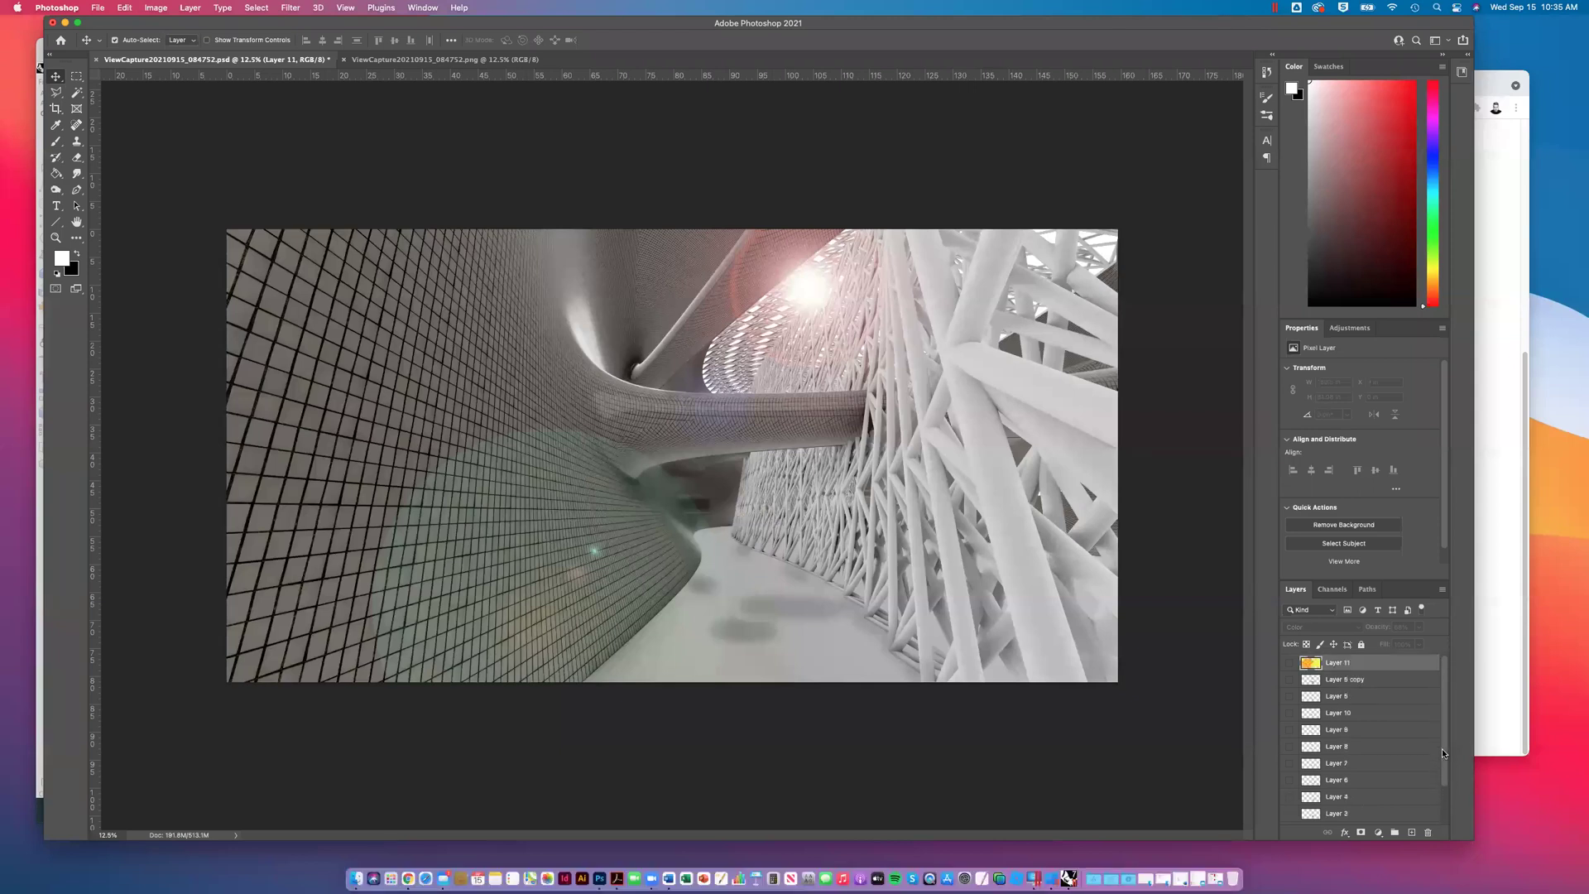
Step: Show the merged grayscale people on Layer 5 copy, and select Layer 1
{"action": "left_click", "coordinate": [1288, 679]}
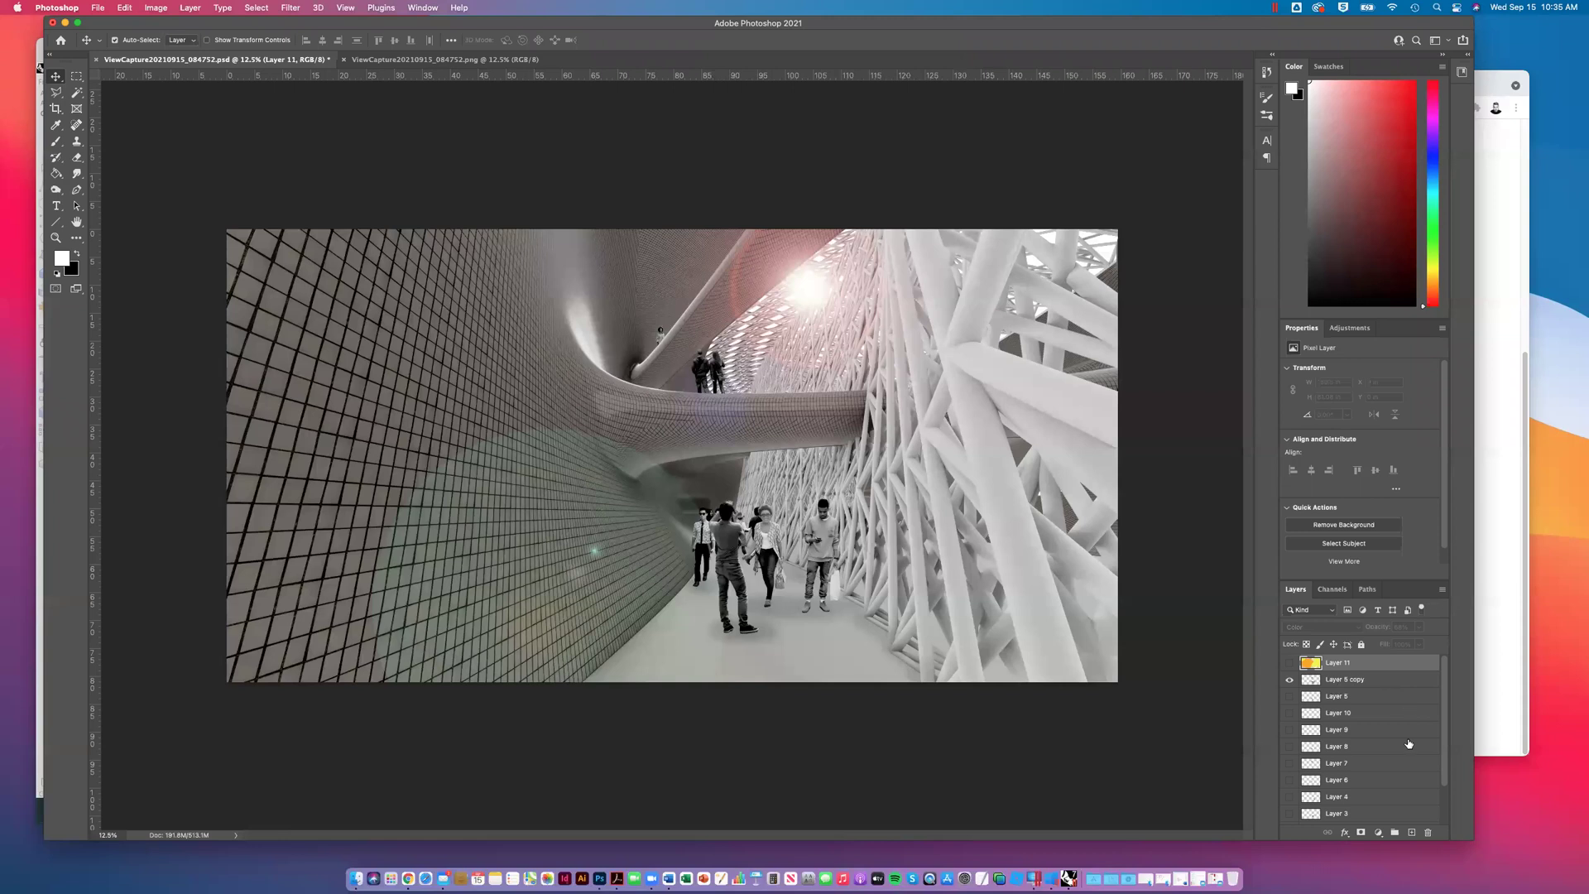
{"action": "scroll", "coordinate": [1407, 745], "scroll_direction": "down", "scroll_amount": 3}
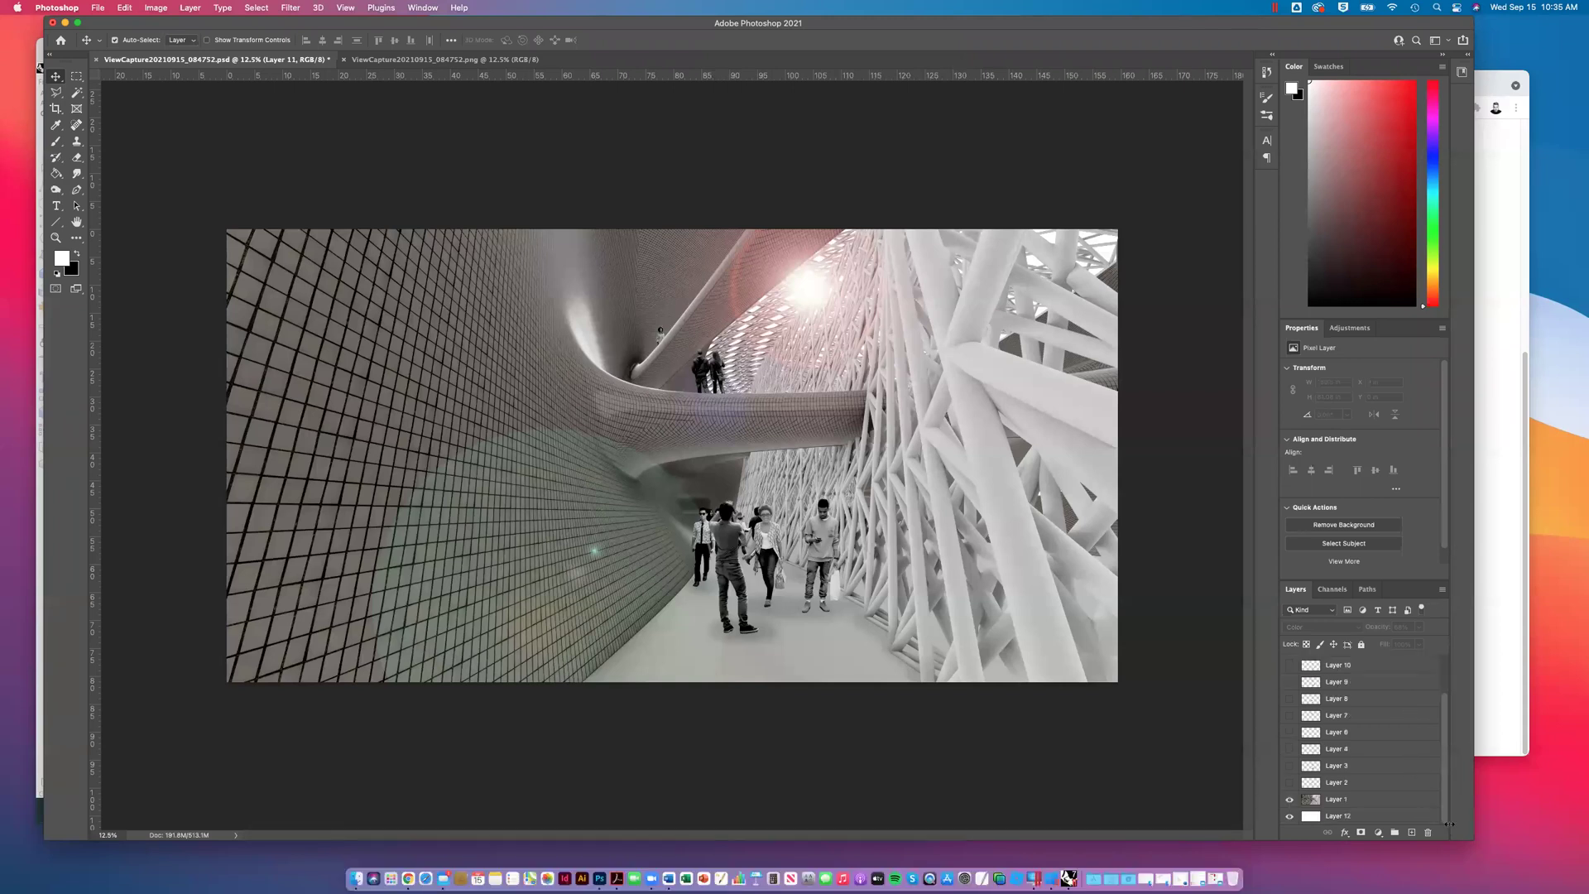
{"action": "left_click", "coordinate": [1341, 799]}
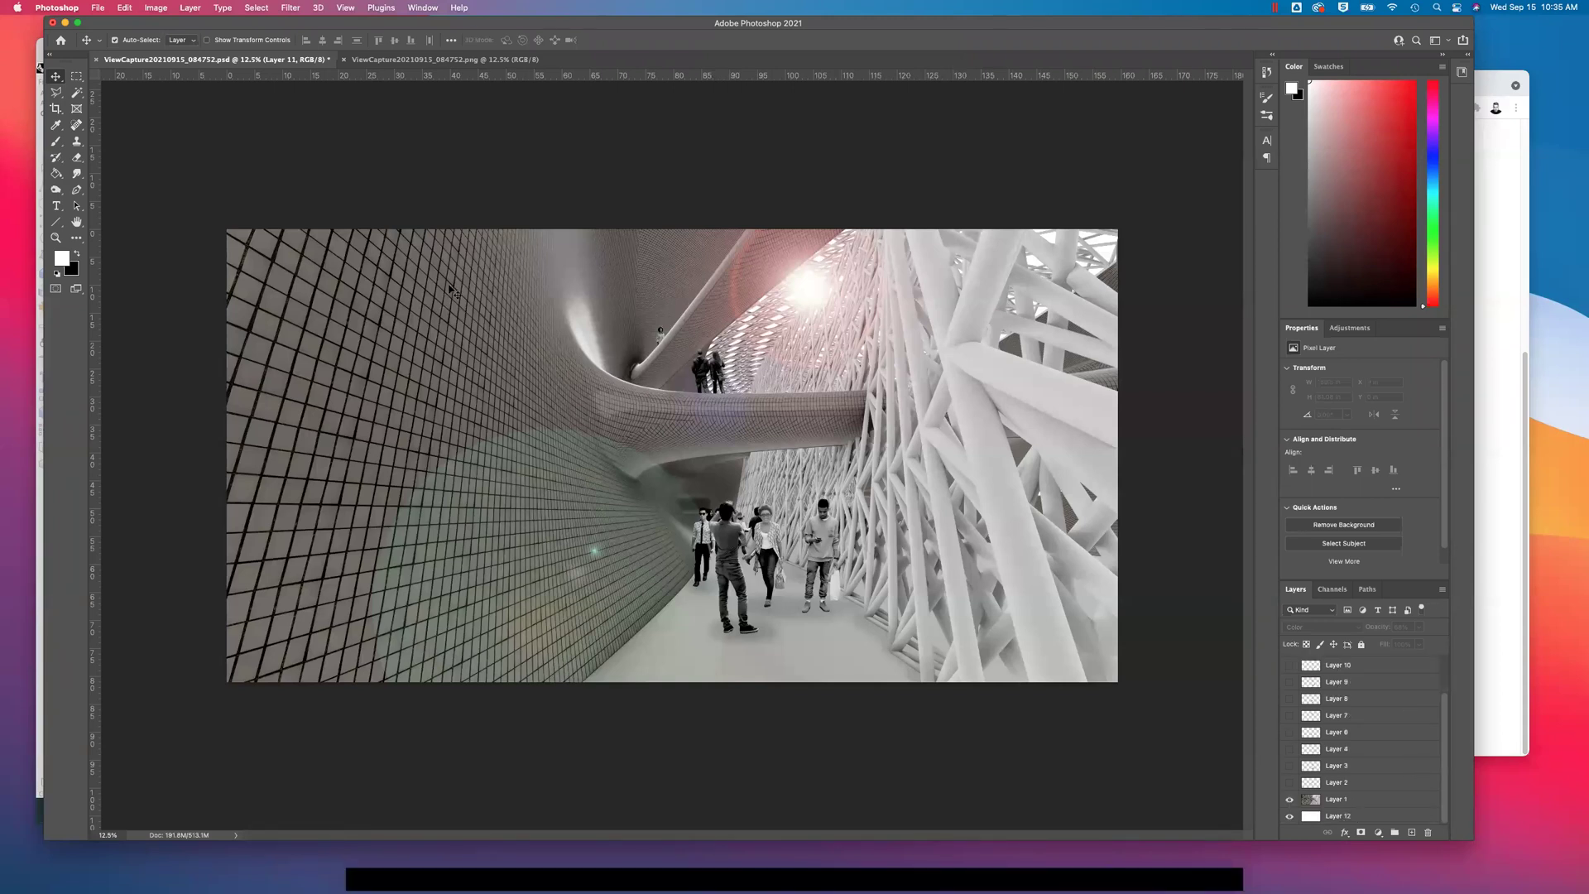
Step: Compare the unedited PNG capture with the edited PSD, and look at the available image commands
{"action": "left_click", "coordinate": [445, 59]}
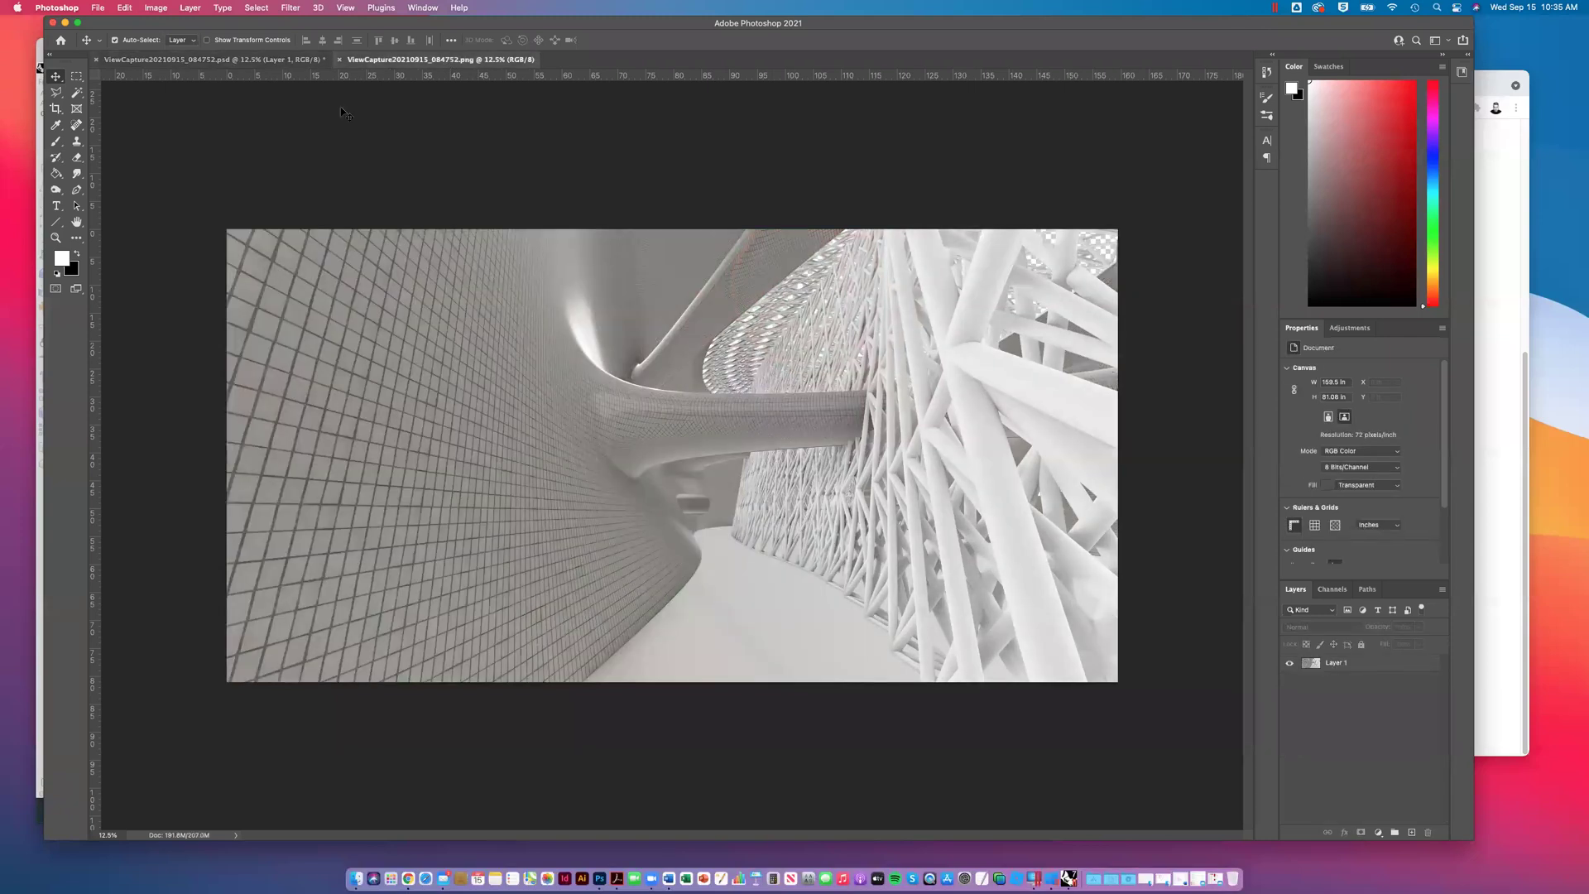
{"action": "left_click", "coordinate": [287, 61]}
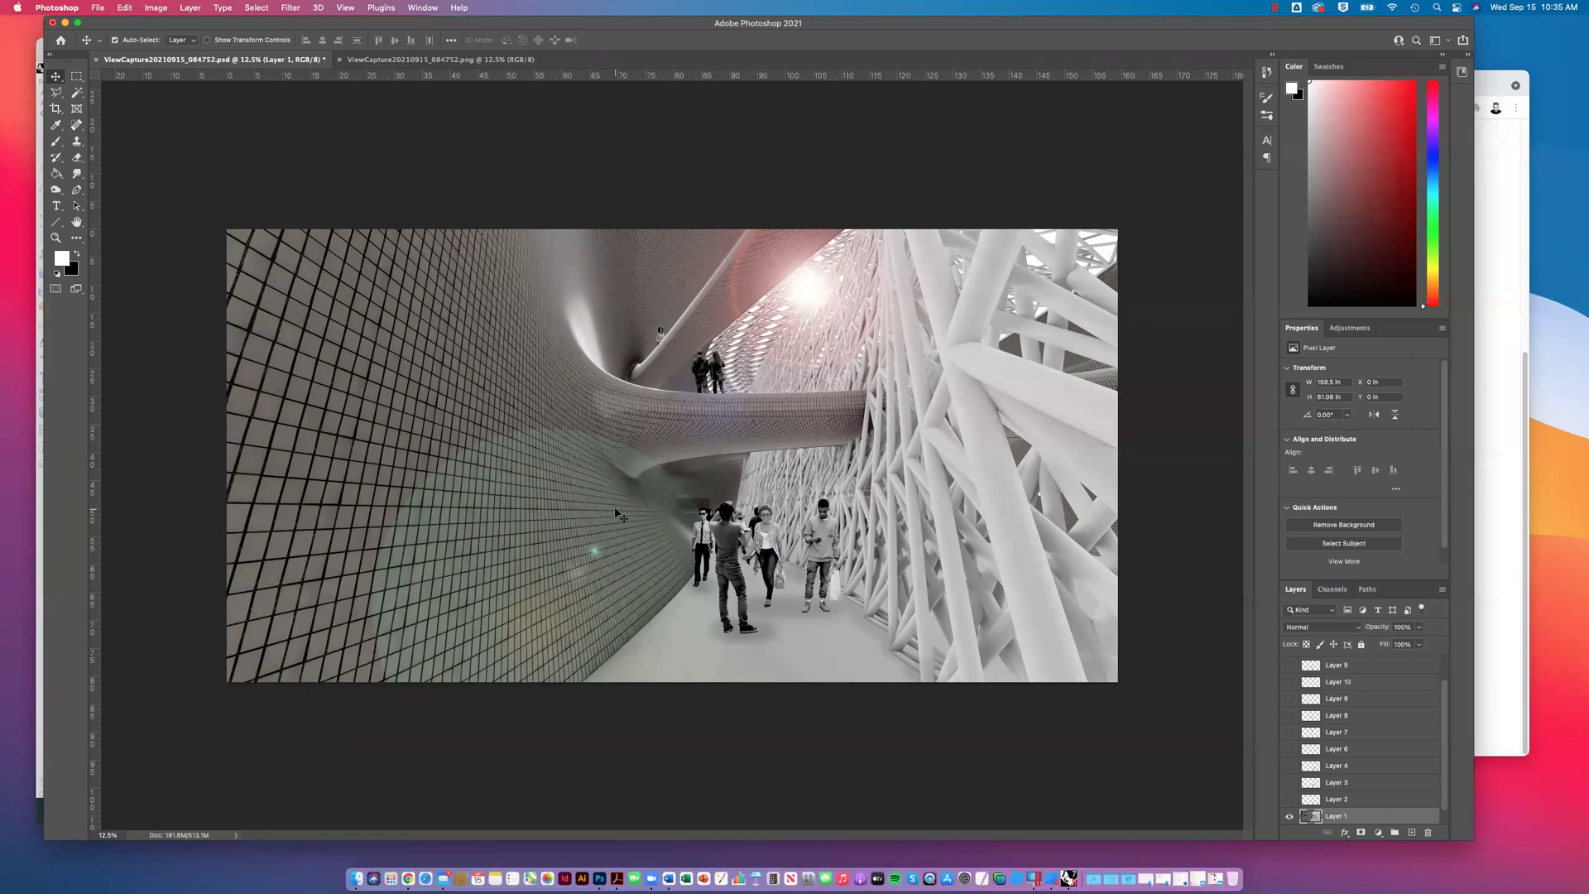
{"action": "left_click", "coordinate": [156, 8]}
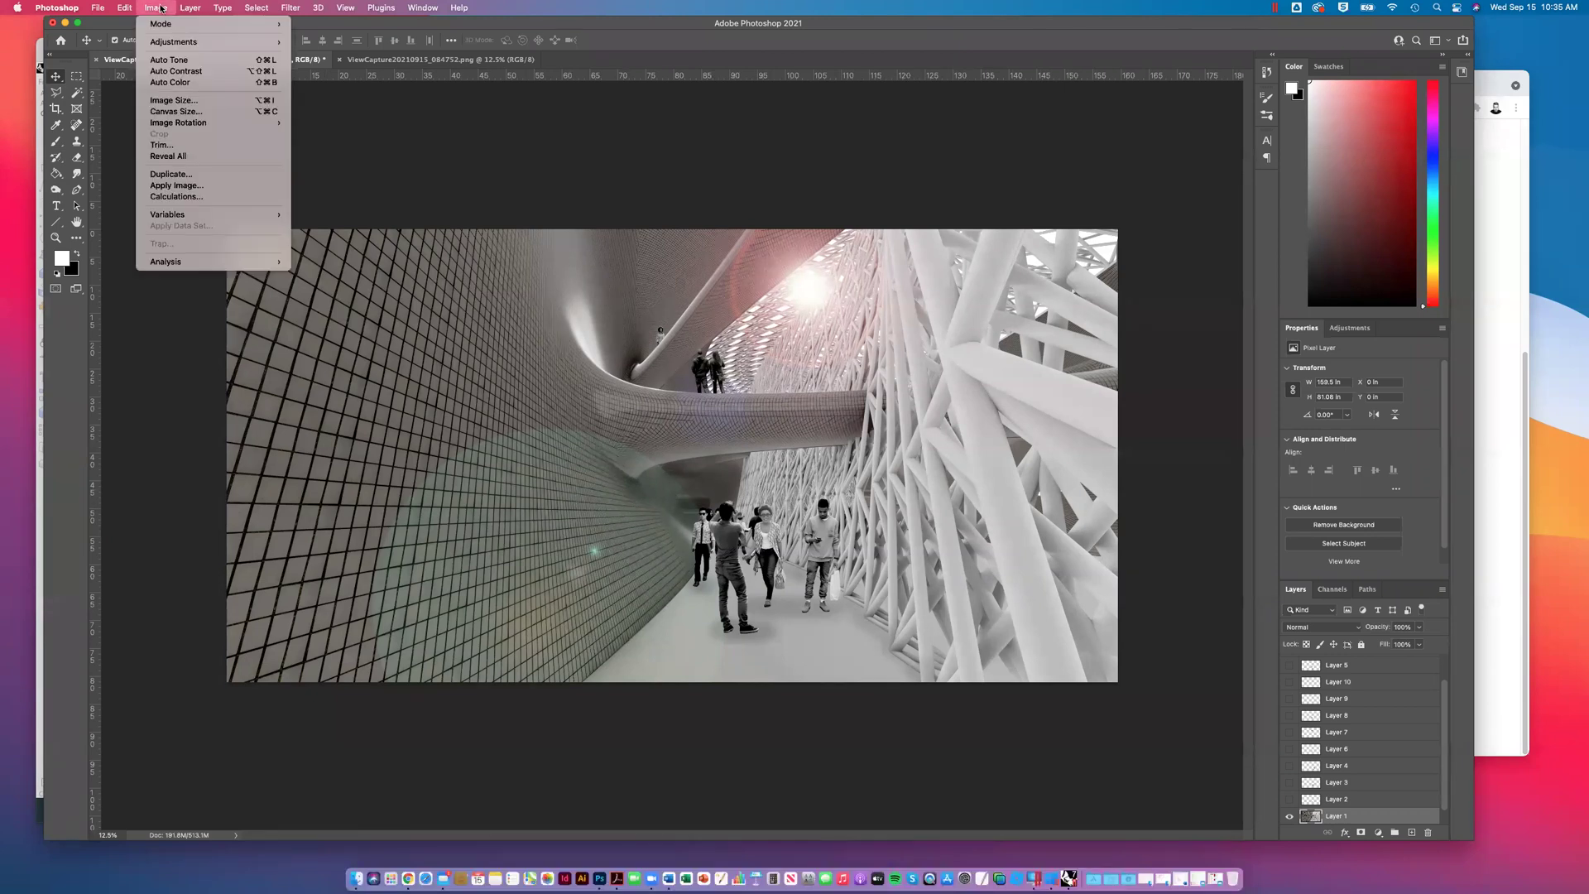
{"action": "key", "text": "Escape"}
Step: Show the orange-yellow Layer 11 and try opacities of about 30% and 12%, ending at about 65%
{"action": "left_click_drag", "start_coordinate": [1444, 739], "coordinate": [1443, 687]}
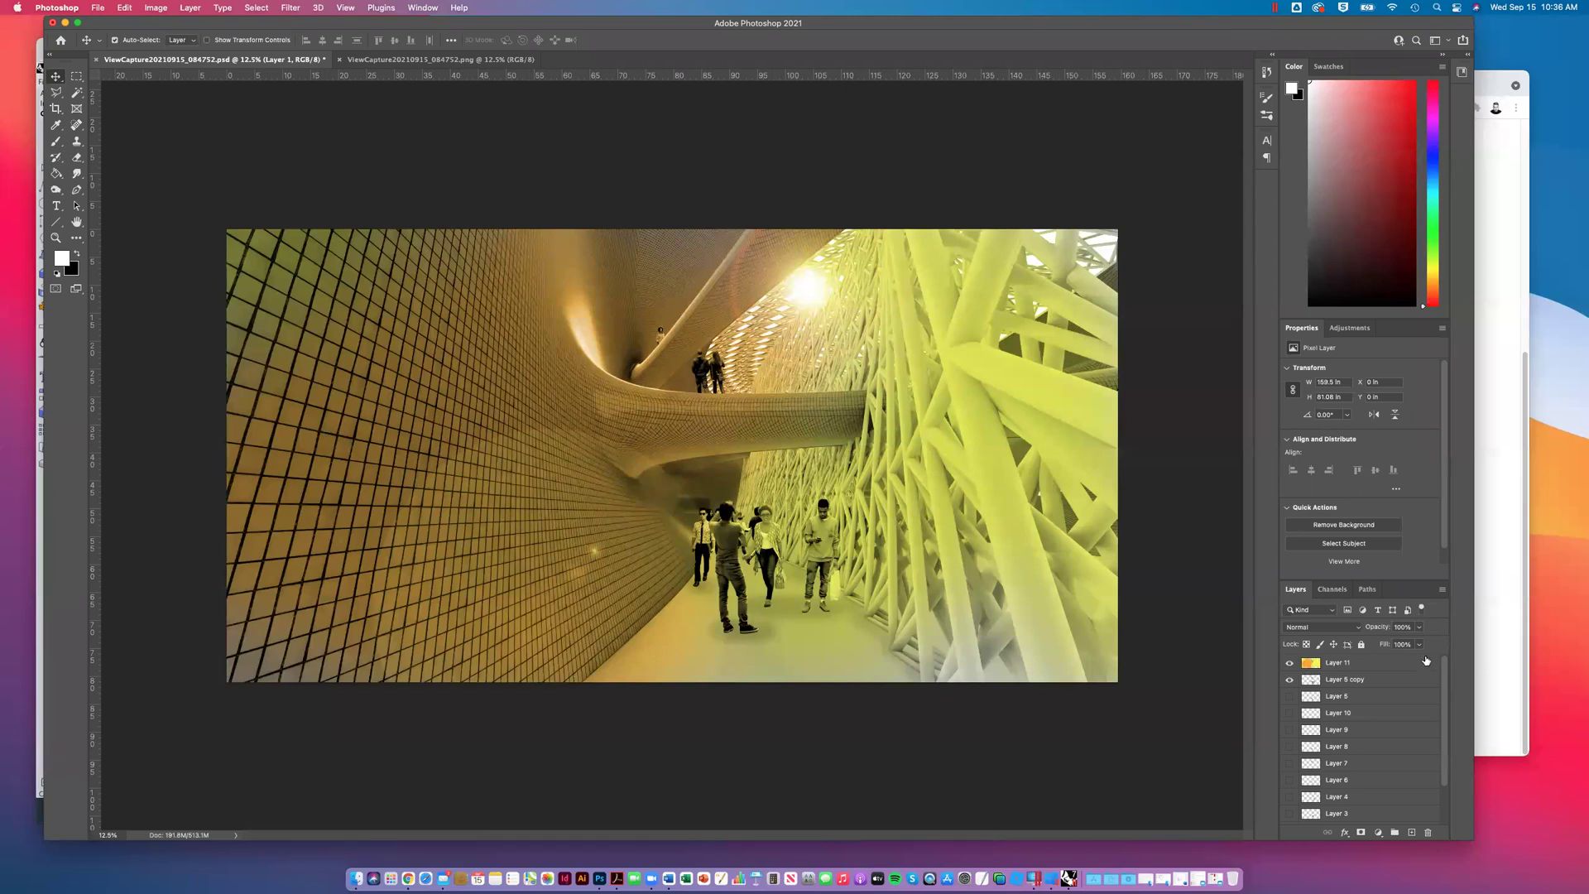
{"action": "left_click", "coordinate": [1368, 663]}
{"action": "left_click", "coordinate": [1418, 628]}
{"action": "left_click_drag", "start_coordinate": [1405, 646], "coordinate": [1393, 646]}
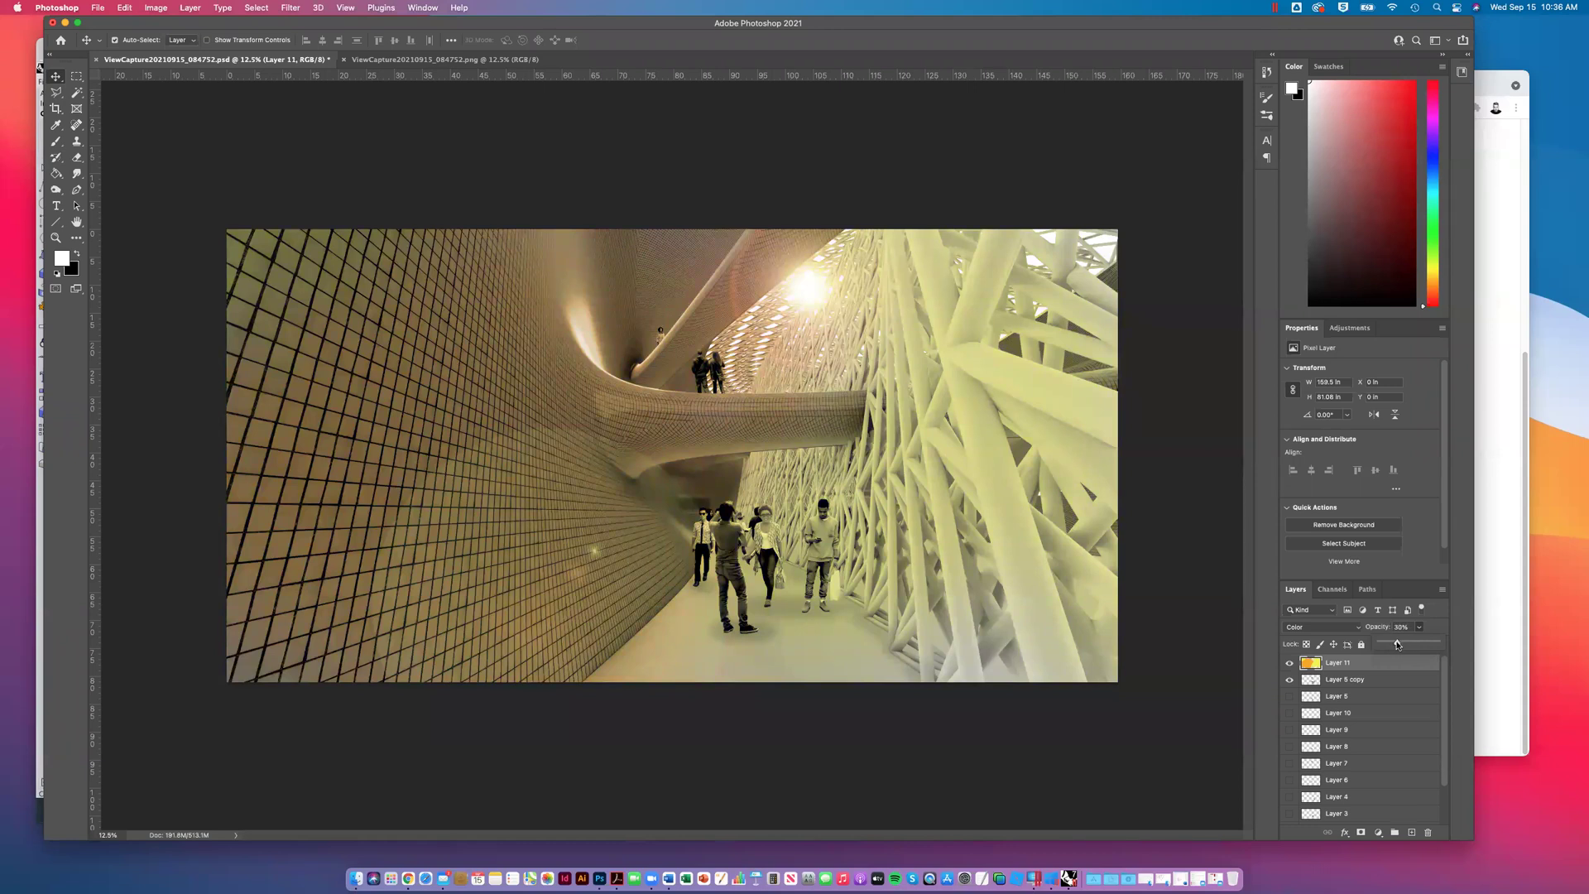
{"action": "left_click", "coordinate": [1433, 626]}
{"action": "left_click", "coordinate": [1421, 626]}
{"action": "left_click_drag", "start_coordinate": [1399, 642], "coordinate": [1390, 645]}
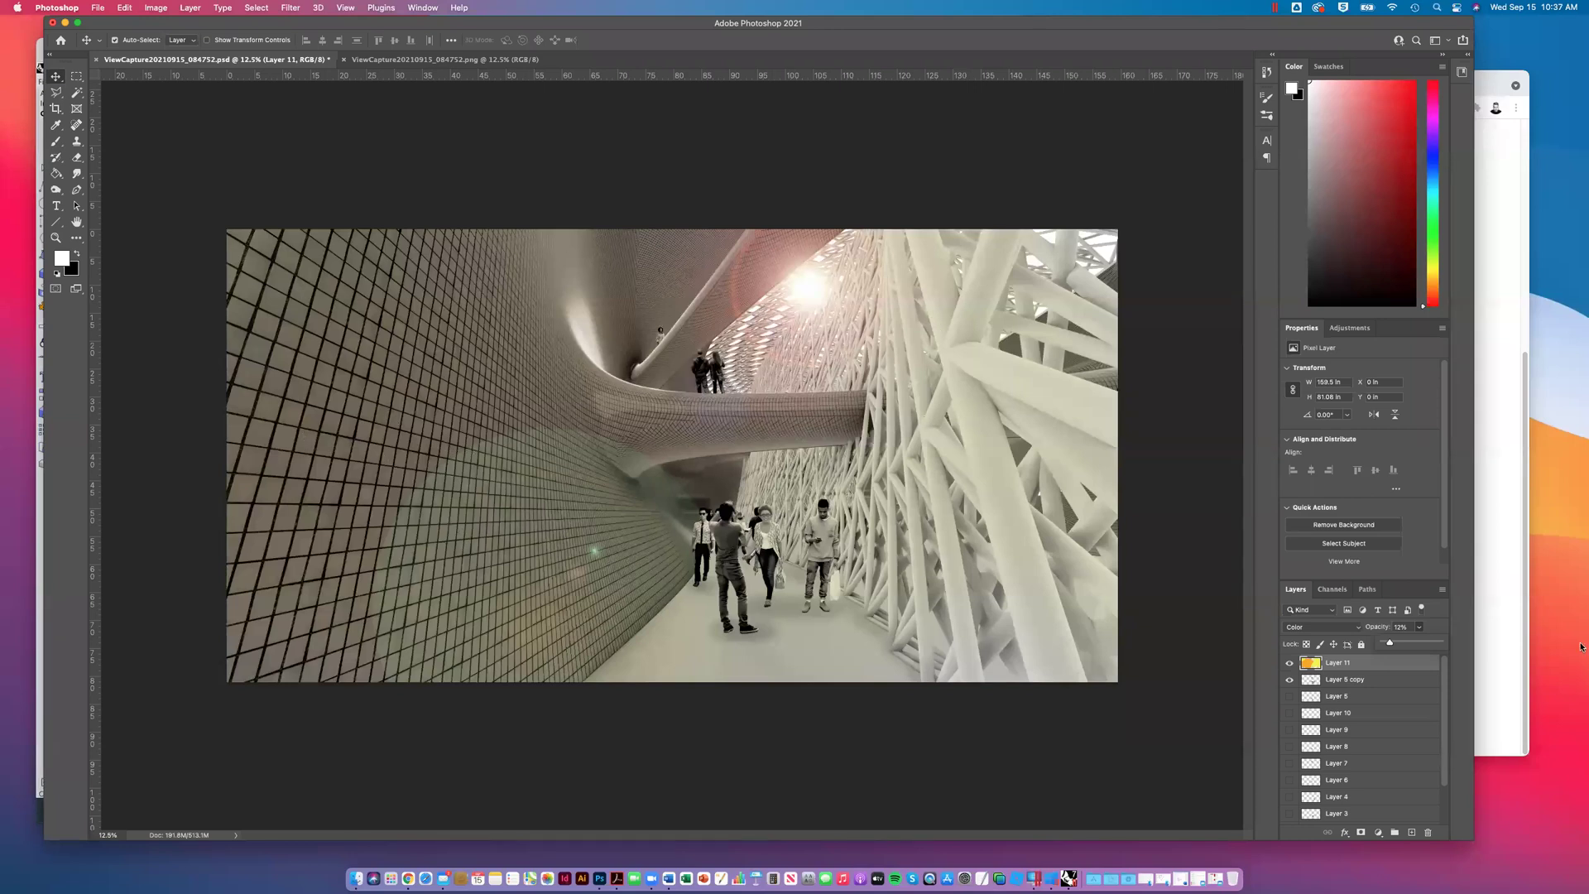
{"action": "left_click_drag", "start_coordinate": [1390, 643], "coordinate": [1419, 645]}
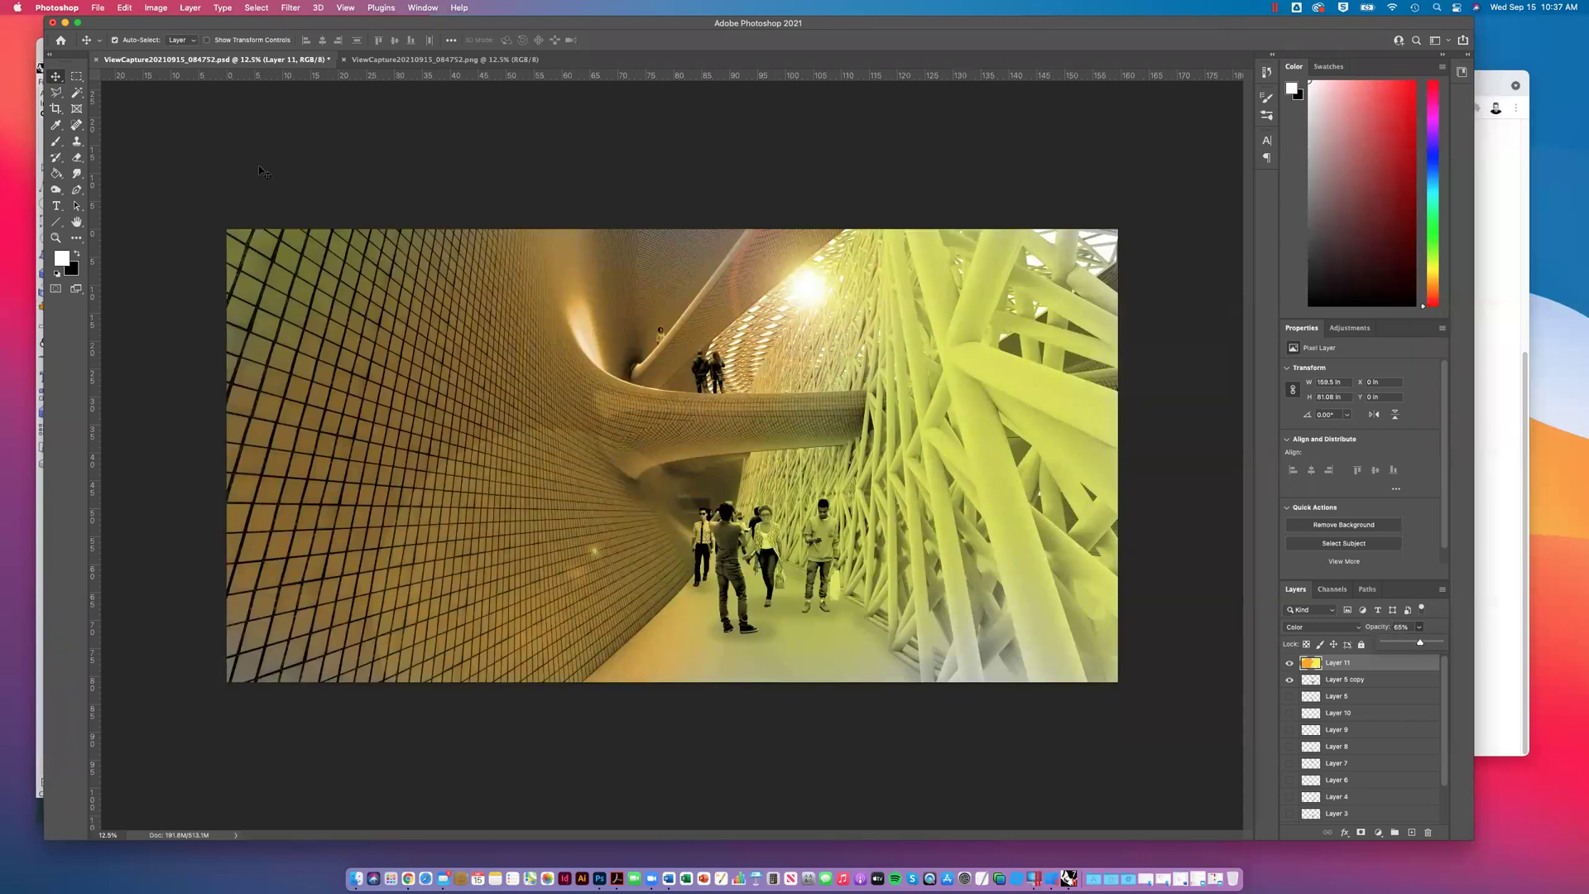
Step: Switch to the PNG capture document and turn Layer 1 off and on to check the transparent background
{"action": "left_click", "coordinate": [412, 59]}
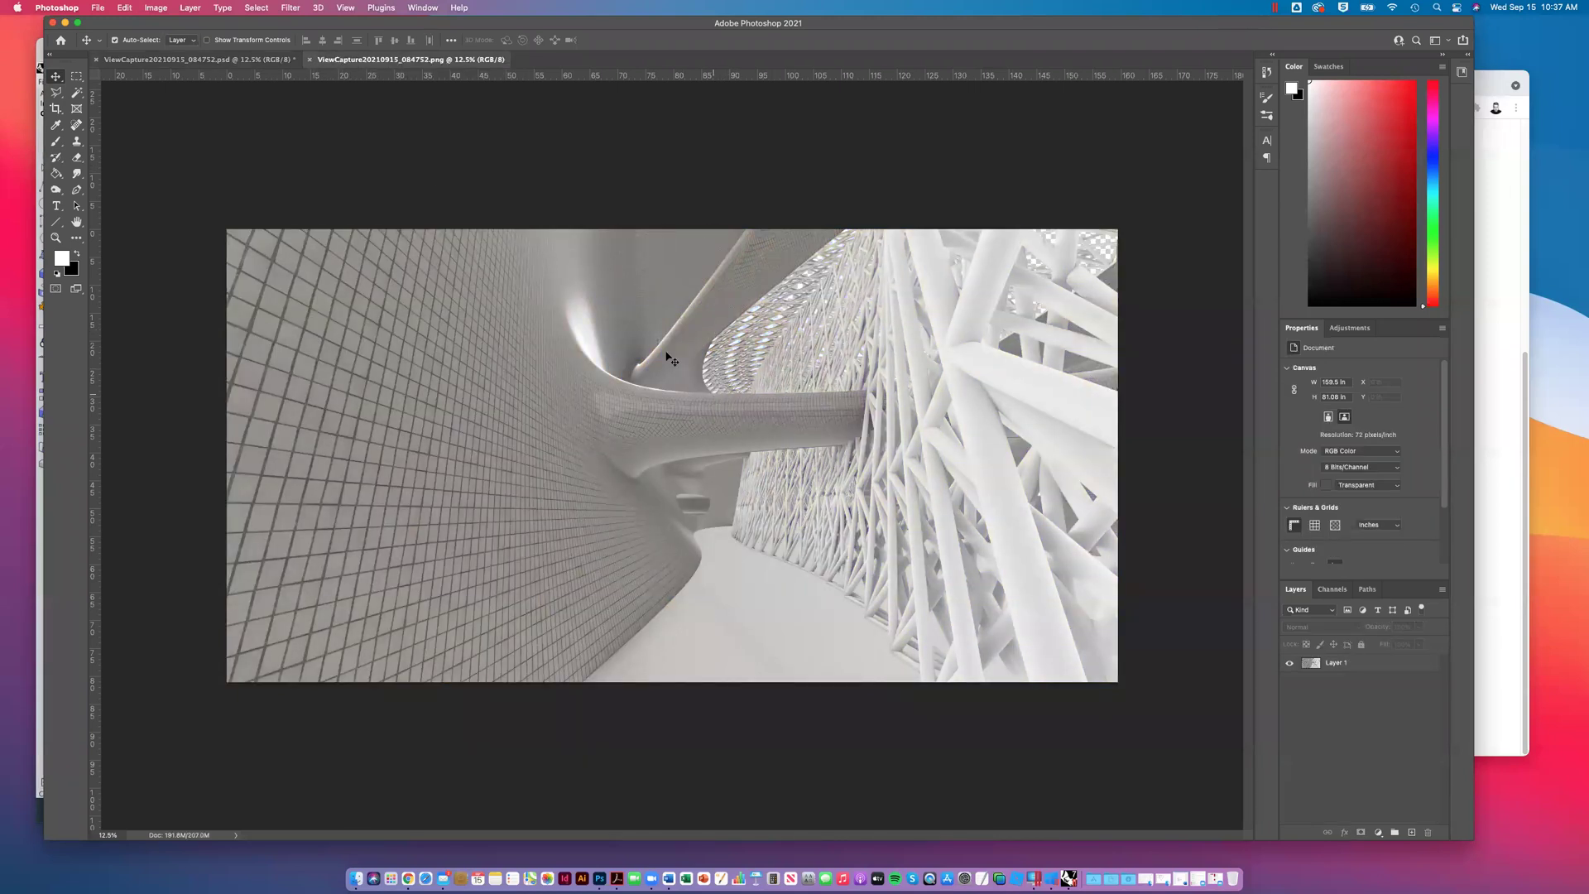
{"action": "left_click", "coordinate": [1290, 663]}
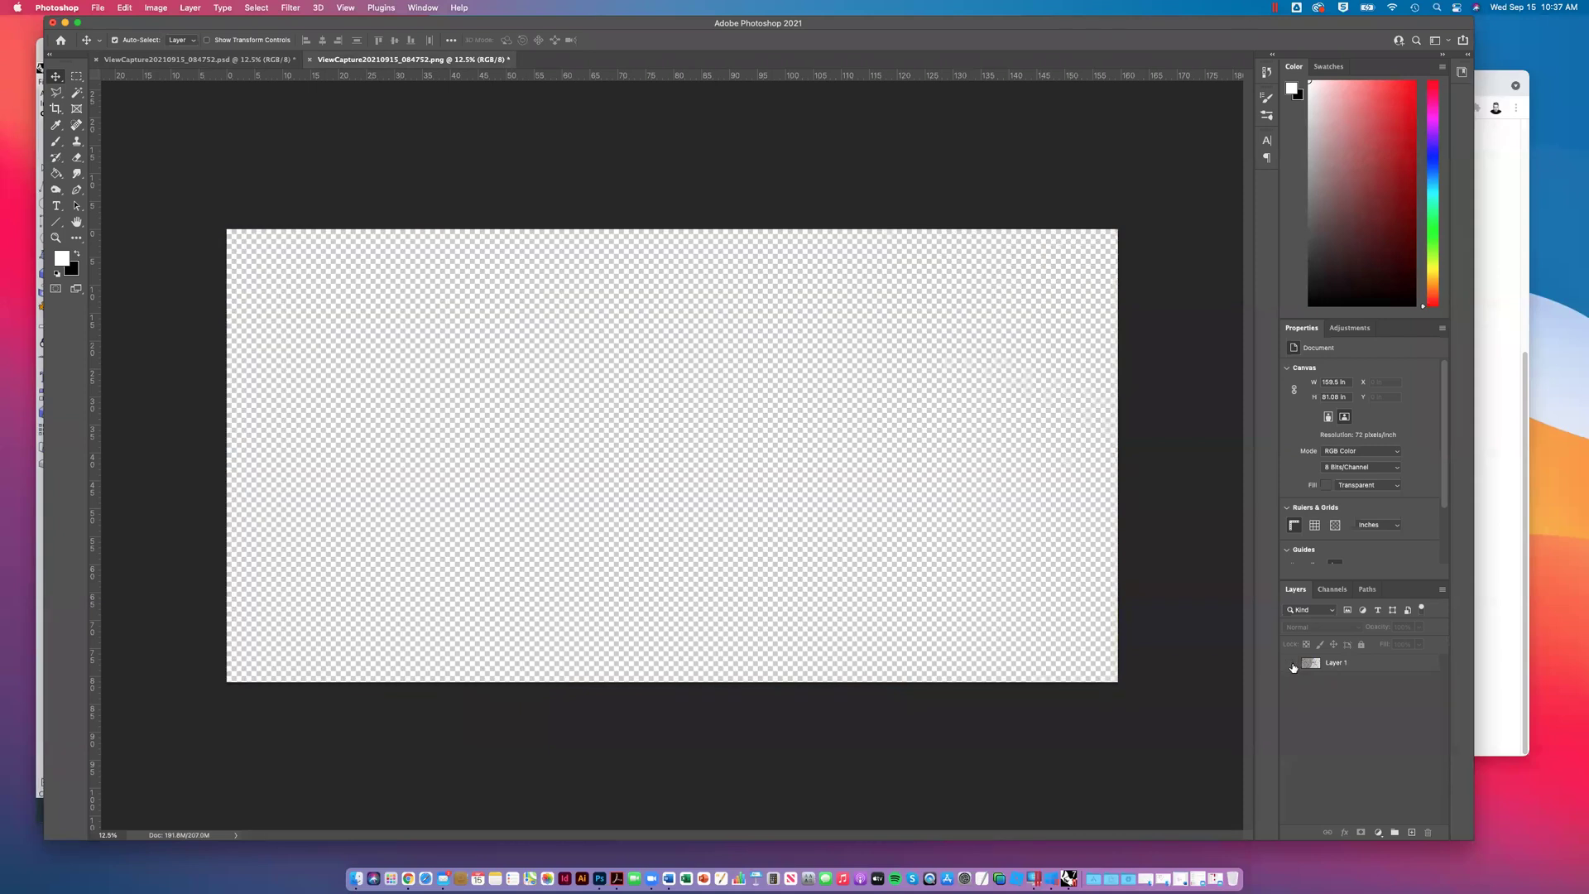
{"action": "left_click", "coordinate": [1290, 664]}
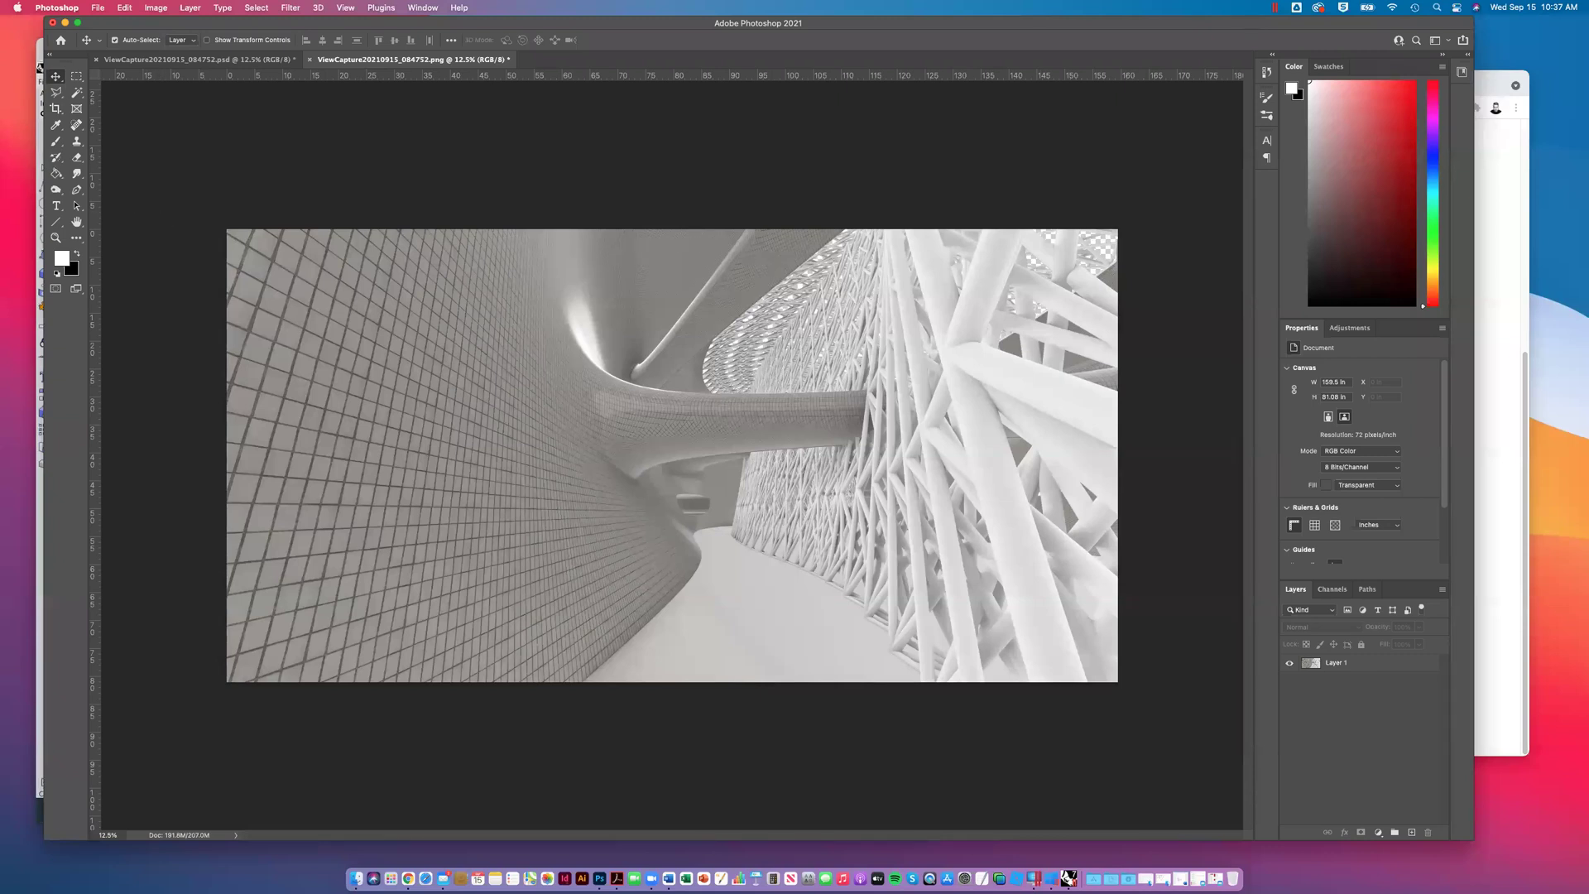
Step: Add a new empty layer to the PNG capture document and move it below Layer 1
{"action": "left_click", "coordinate": [1410, 836]}
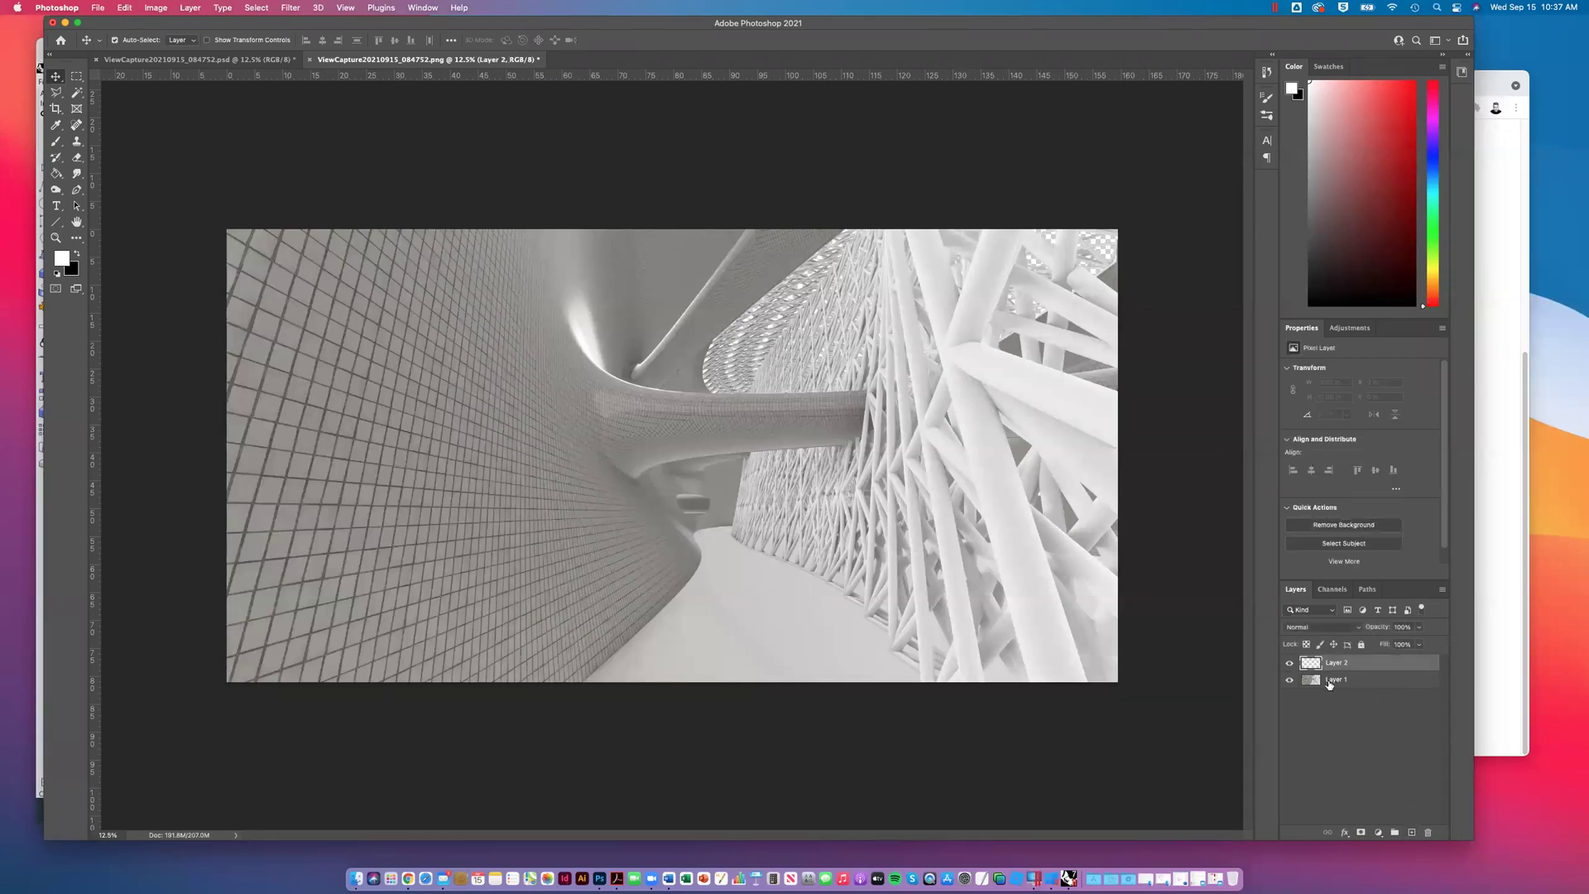
{"action": "mouse_move", "coordinate": [1334, 664]}
{"action": "left_mouse_down"}
{"action": "mouse_move", "coordinate": [1334, 711]}
{"action": "mouse_move", "coordinate": [1343, 686]}
{"action": "left_mouse_up"}
{"action": "left_click_drag", "start_coordinate": [1347, 666], "coordinate": [1365, 719]}
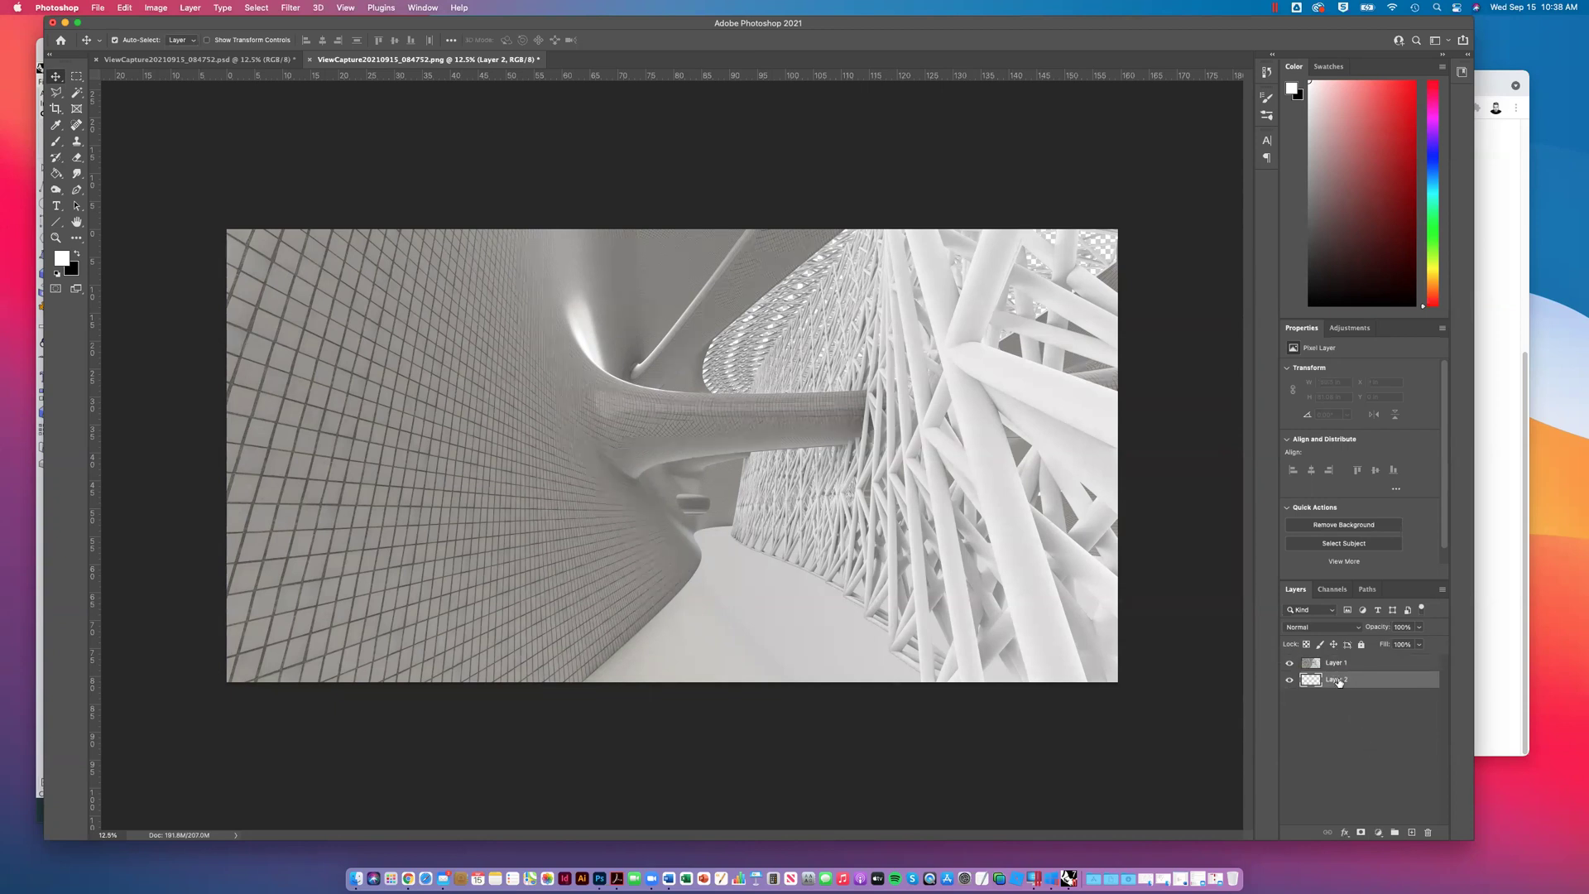
Step: Hide Layer 1, fill Layer 2 with solid white using the Paint Bucket, and show and select Layer 1 again
{"action": "left_click", "coordinate": [1289, 662]}
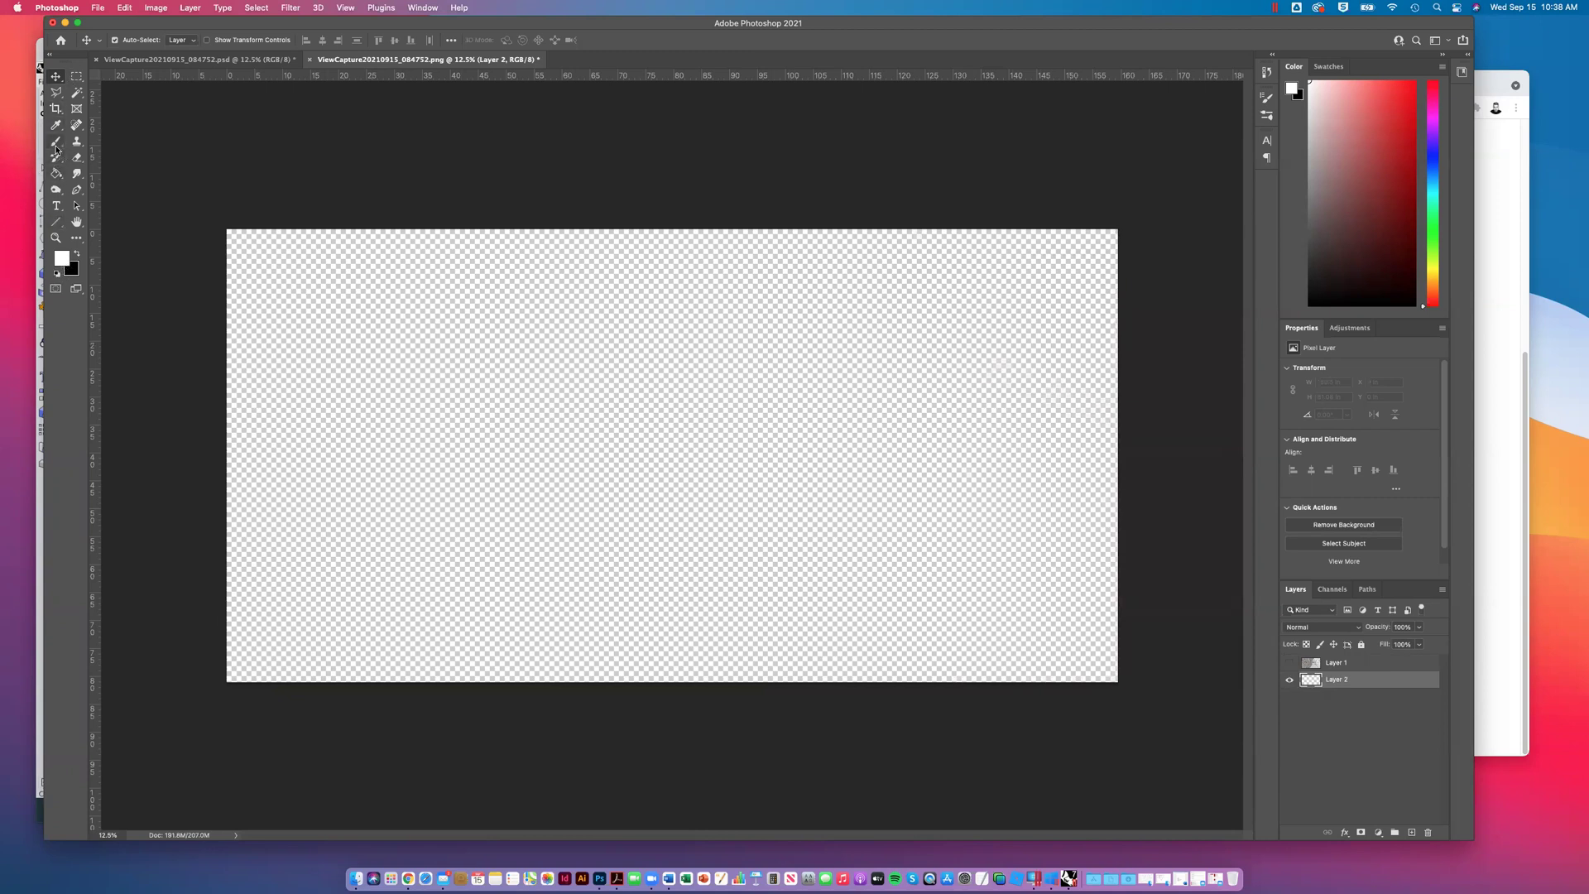
{"action": "left_click", "coordinate": [63, 257]}
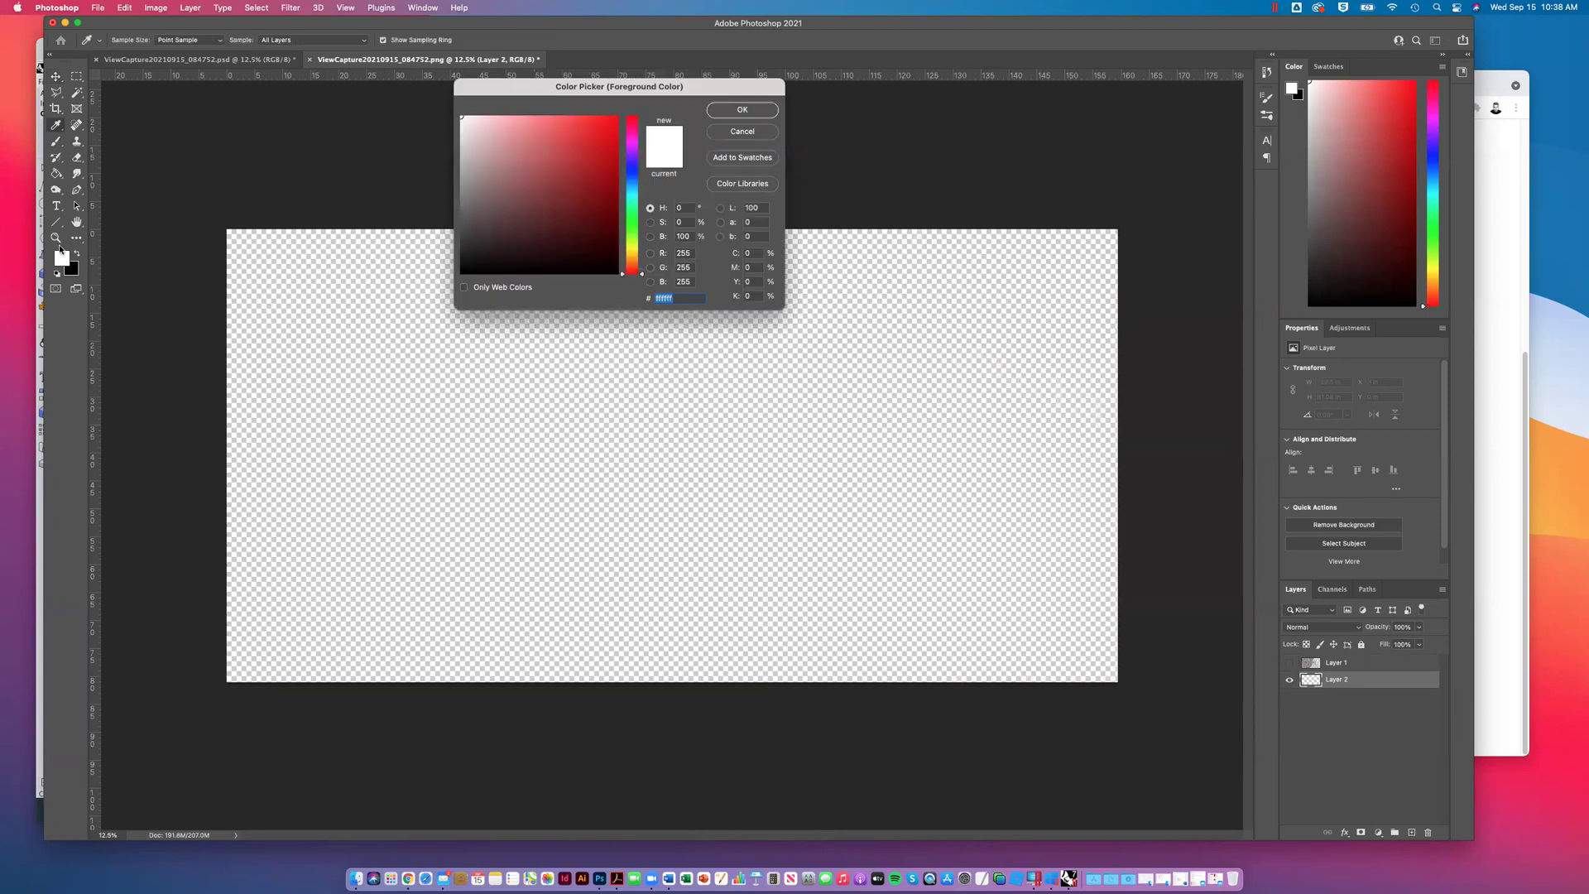
{"action": "left_click", "coordinate": [741, 110]}
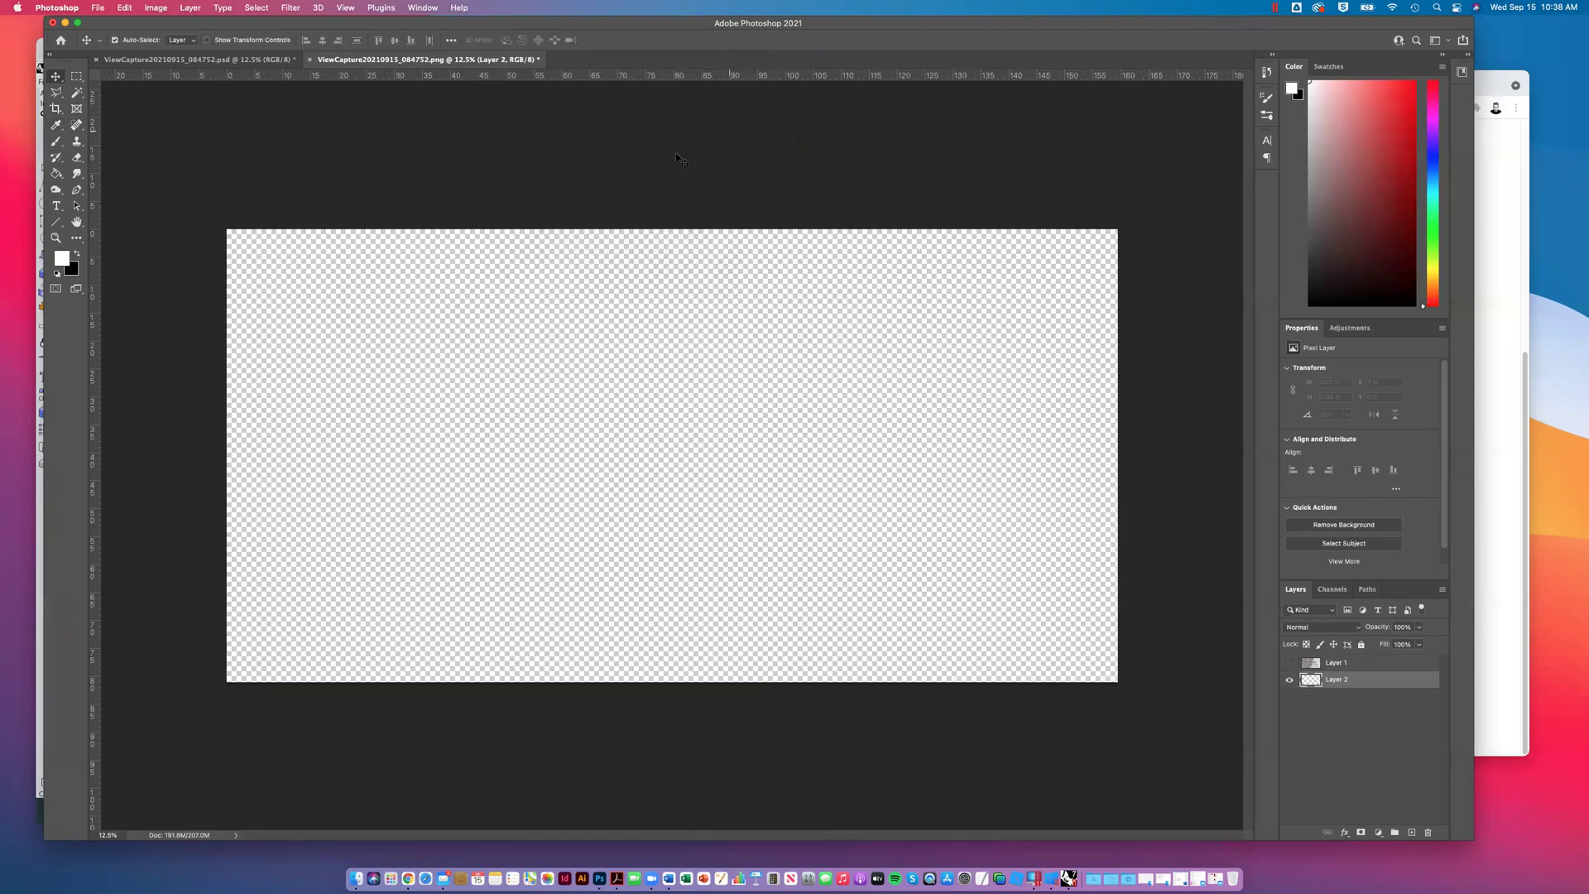
{"action": "left_click", "coordinate": [56, 173]}
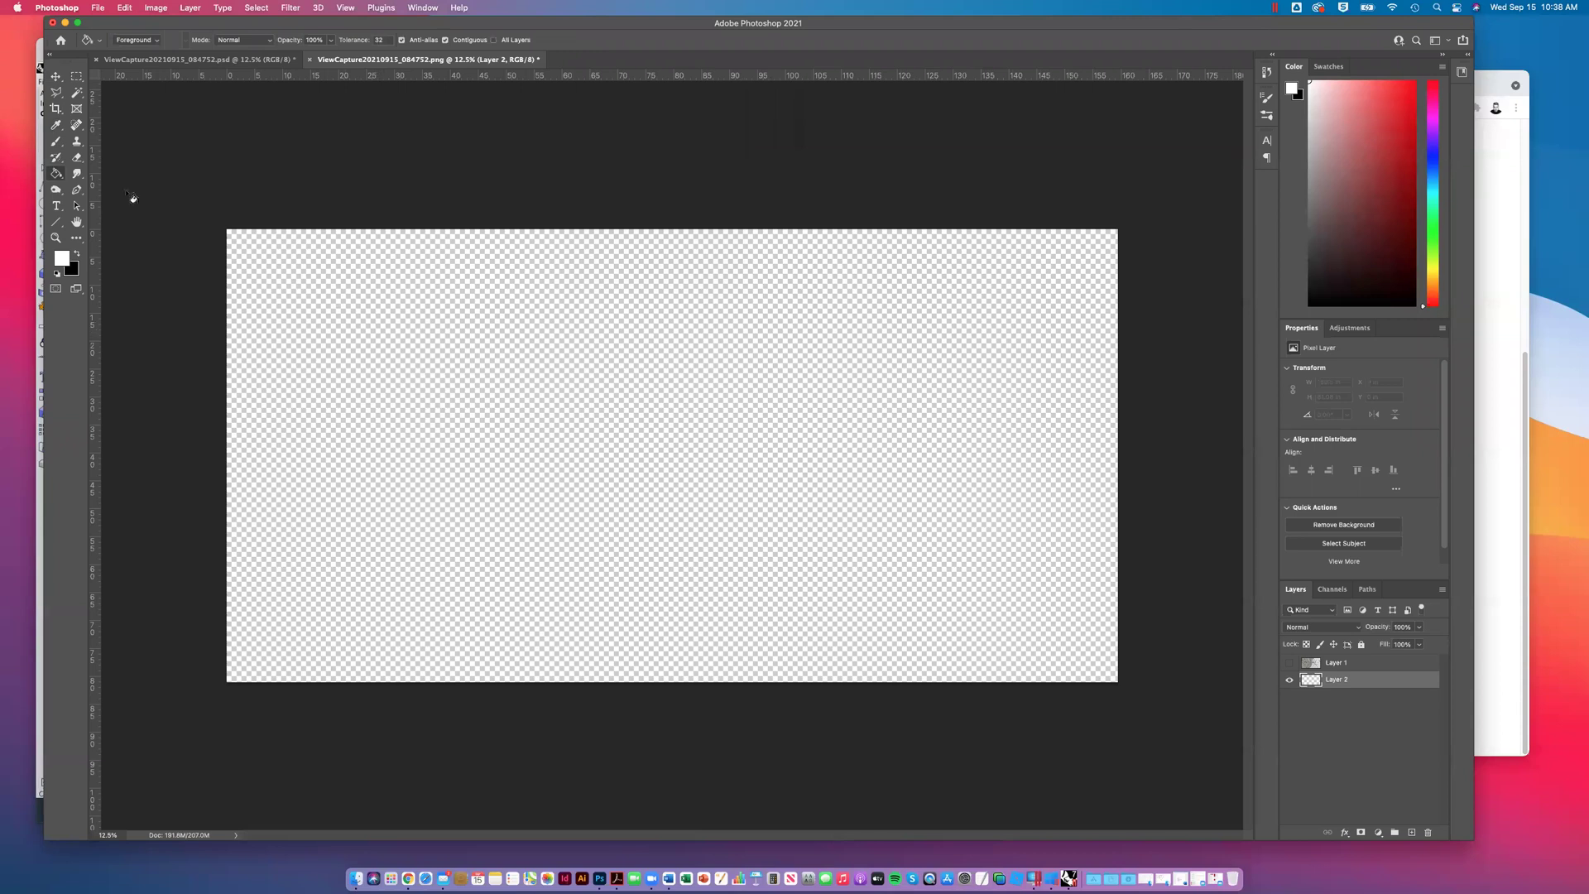
{"action": "left_click", "coordinate": [850, 420]}
{"action": "left_click", "coordinate": [1289, 663]}
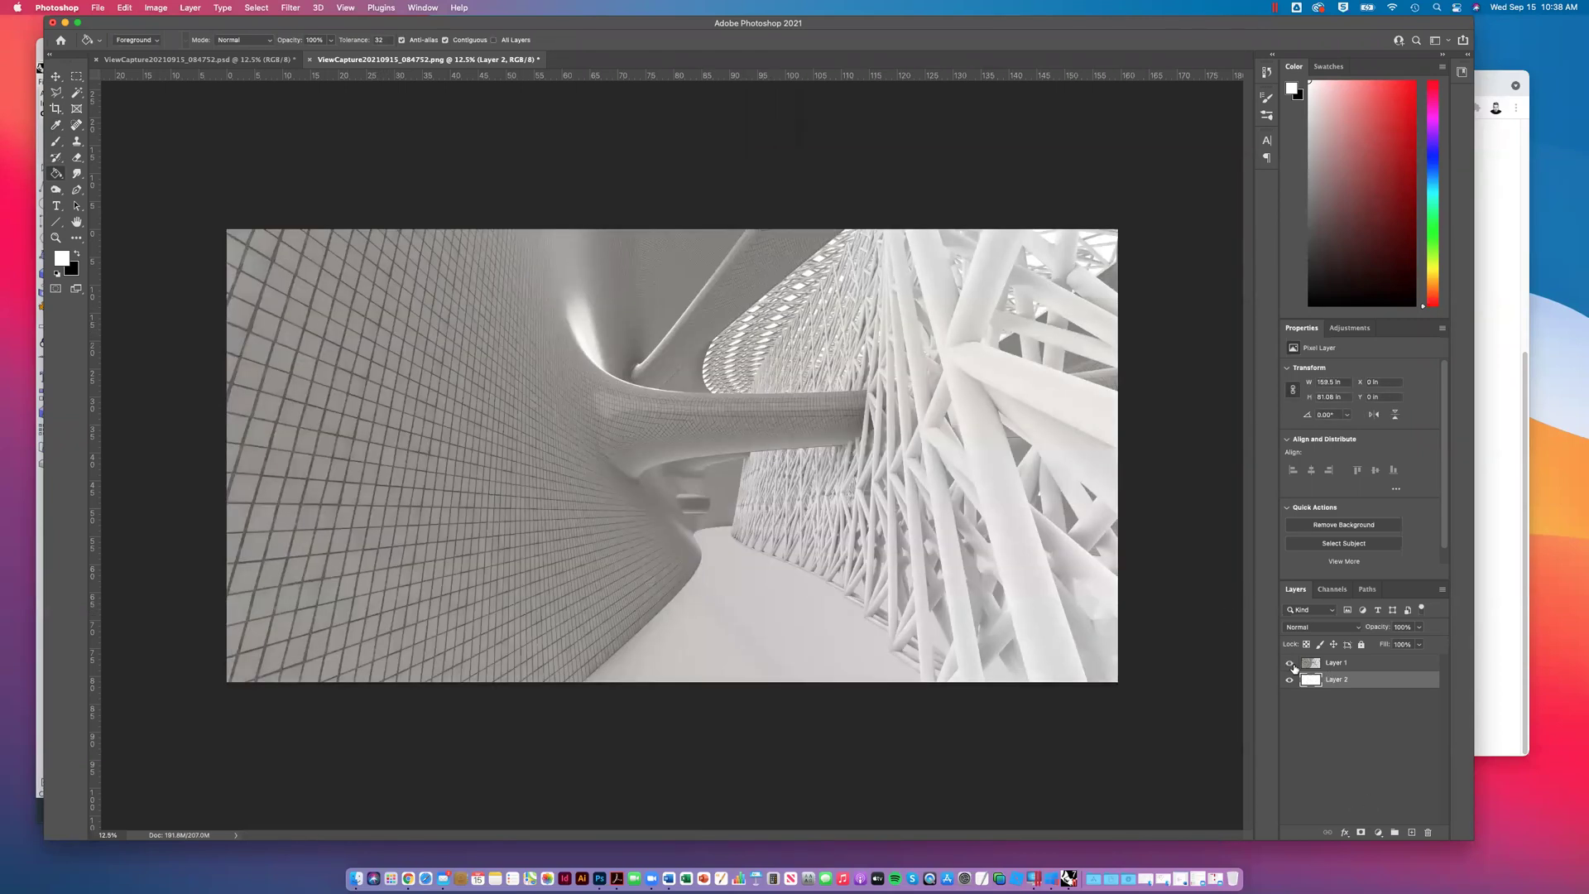
{"action": "left_click", "coordinate": [1289, 663]}
{"action": "left_click", "coordinate": [1288, 663]}
{"action": "left_click", "coordinate": [1357, 663]}
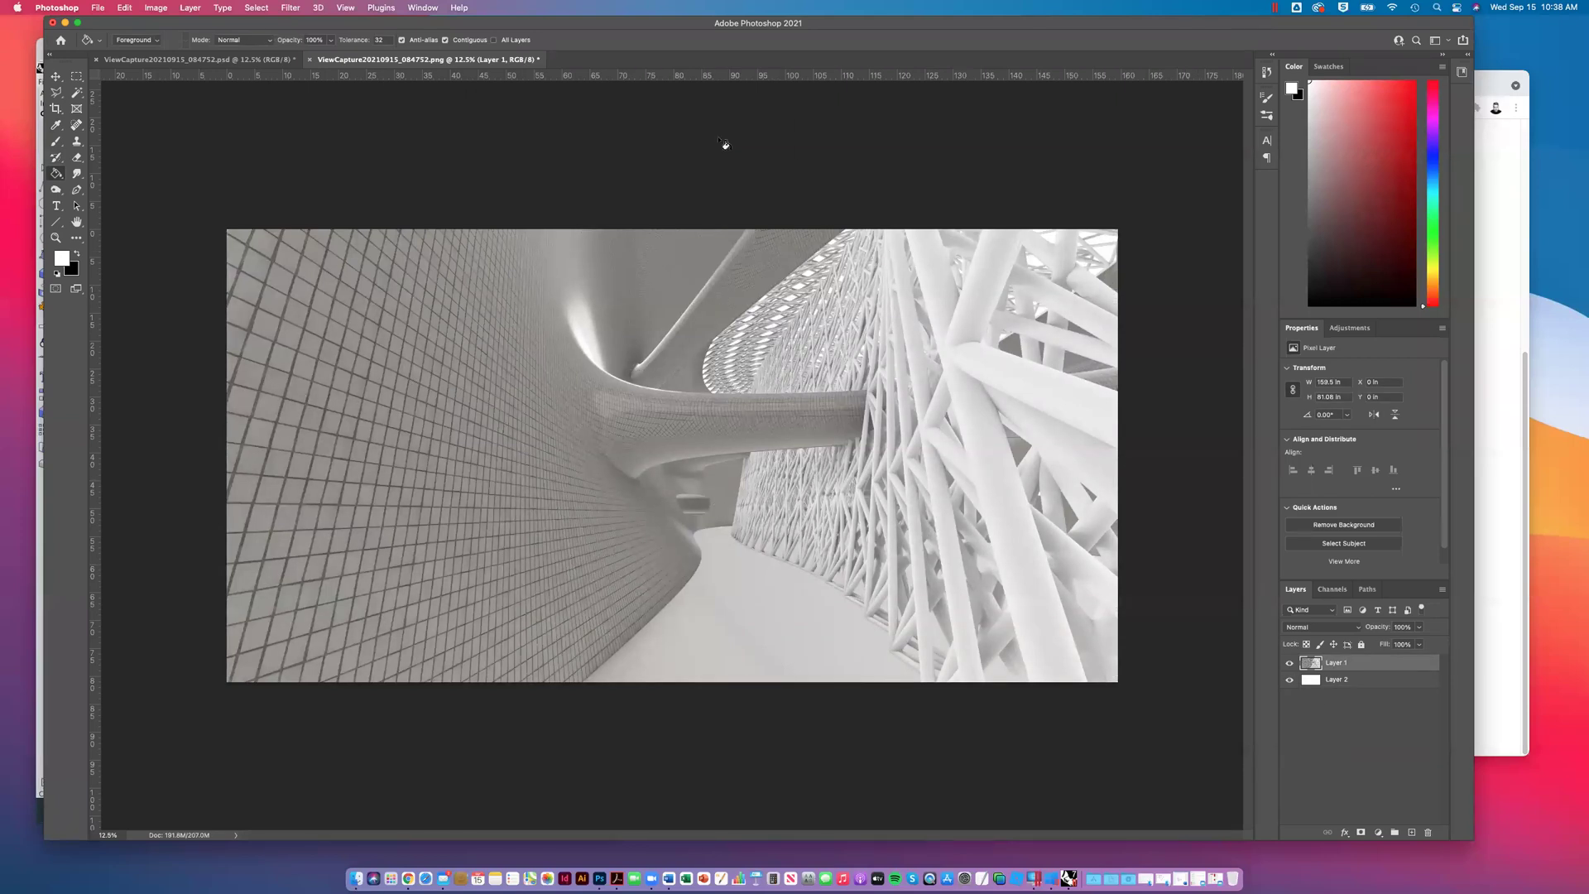
Step: Preview Brightness/Contrast on Layer 1 with brightness -68, comparing contrast at -50 with a raised contrast, without applying it
{"action": "left_click", "coordinate": [156, 8]}
{"action": "left_click", "coordinate": [1287, 584]}
{"action": "left_click", "coordinate": [151, 10]}
{"action": "mouse_move", "coordinate": [156, 44]}
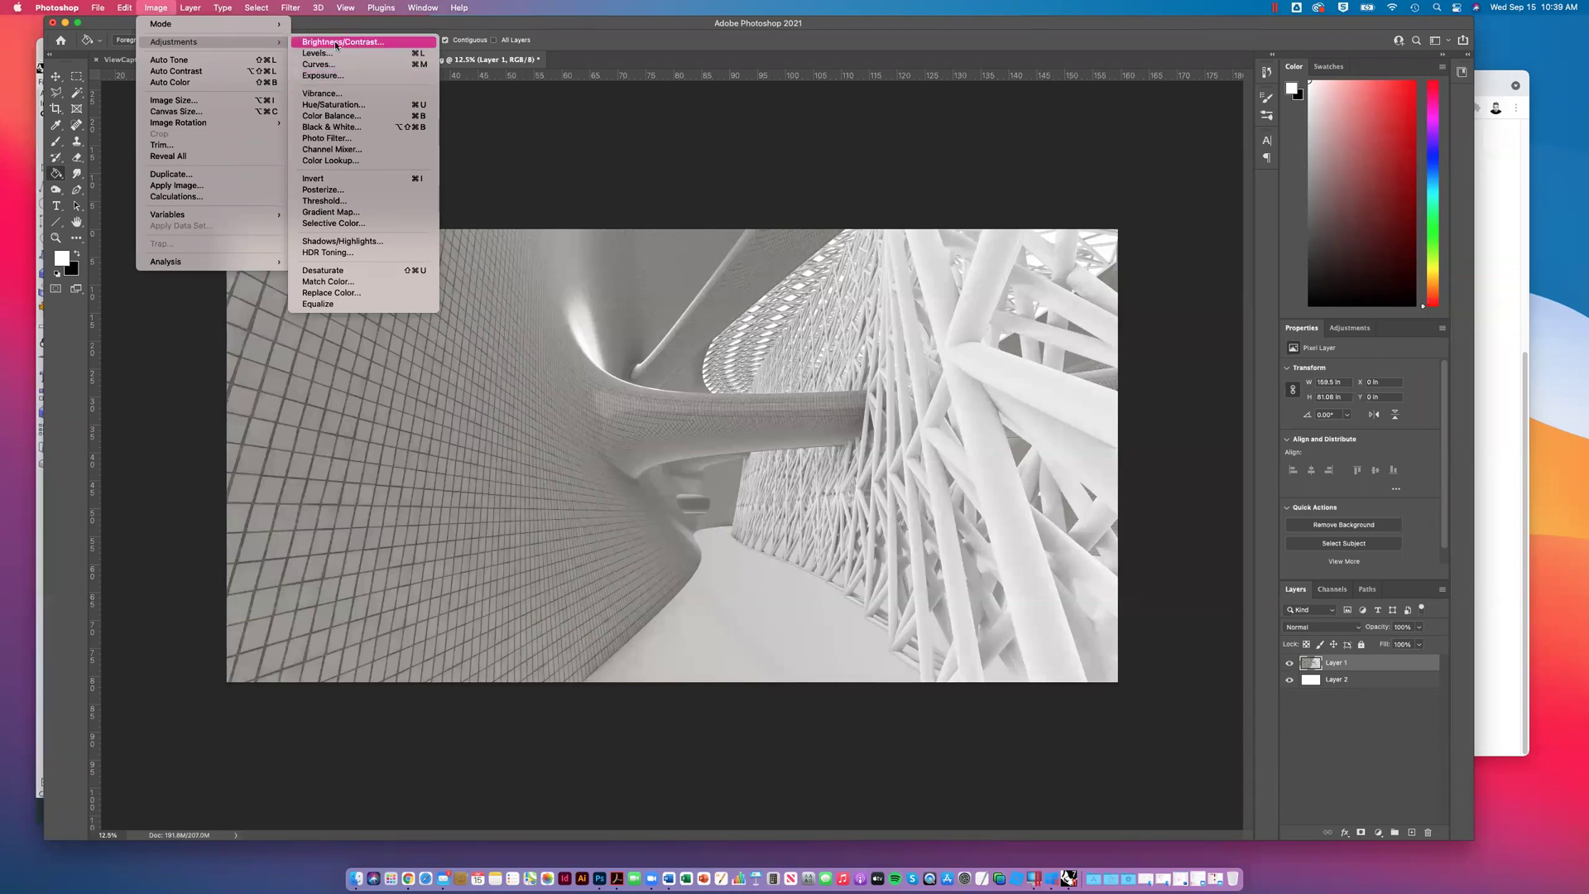
{"action": "left_click", "coordinate": [360, 43]}
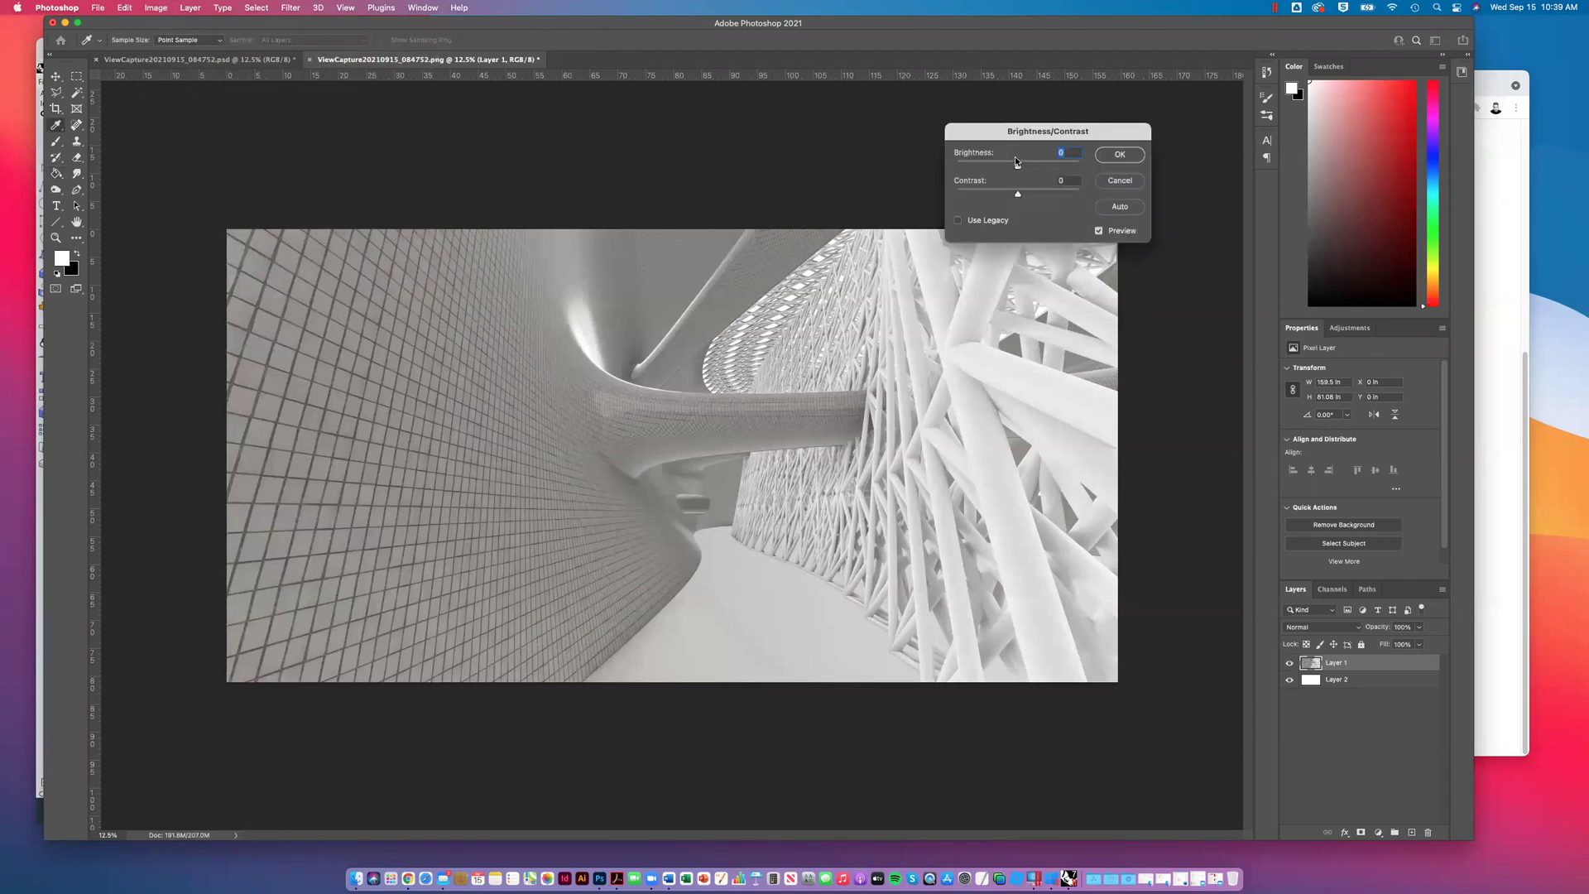
{"action": "left_click_drag", "start_coordinate": [1018, 168], "coordinate": [953, 193]}
{"action": "left_click", "coordinate": [857, 306]}
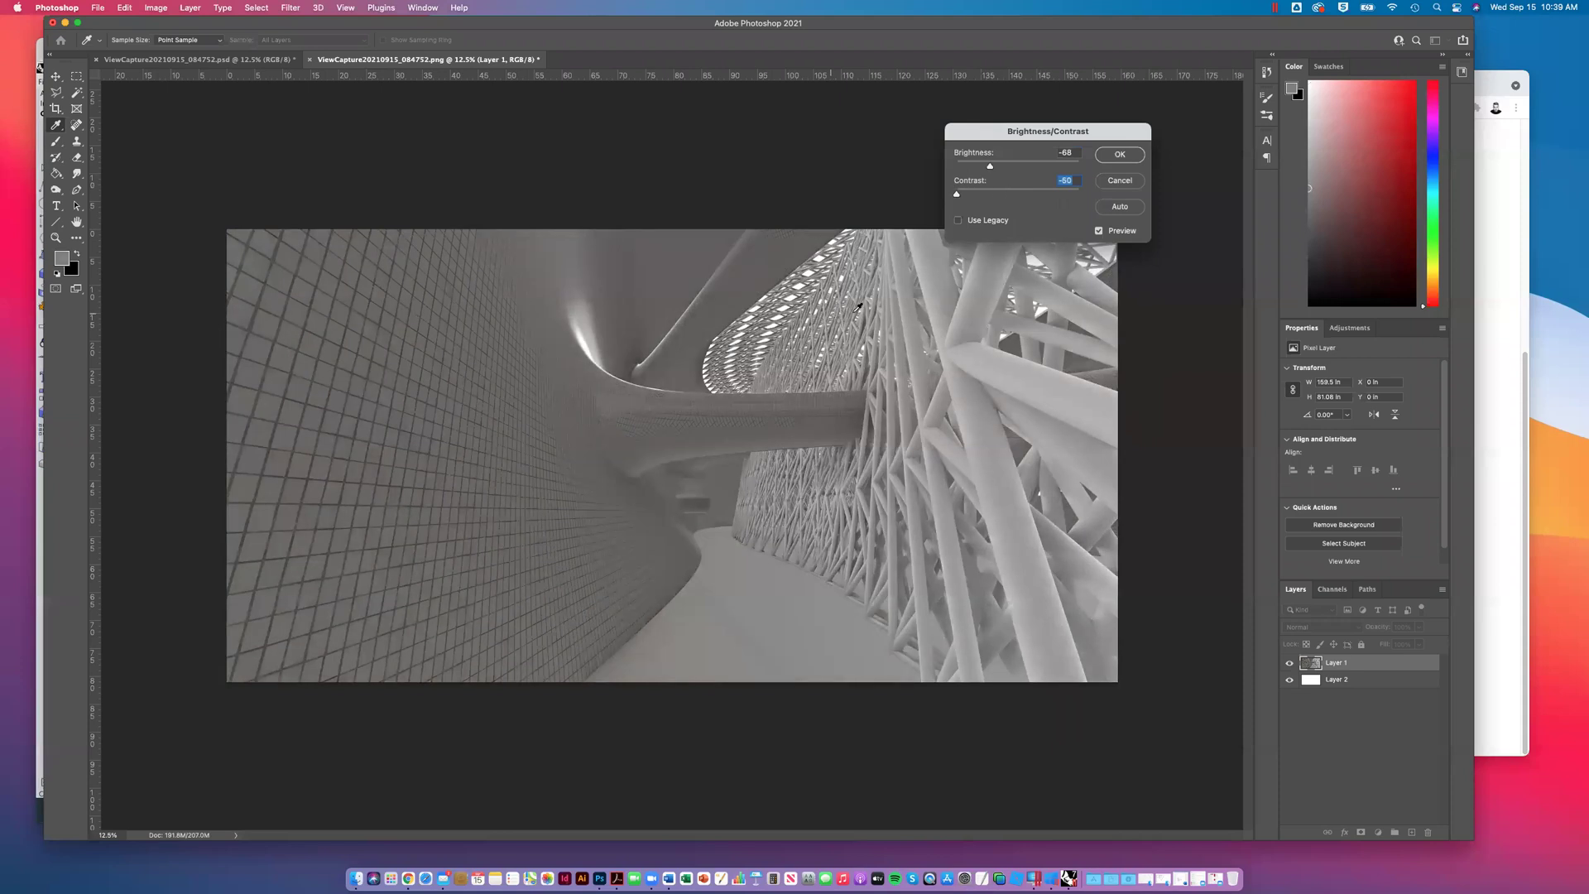
{"action": "left_click_drag", "start_coordinate": [1041, 194], "coordinate": [1049, 196]}
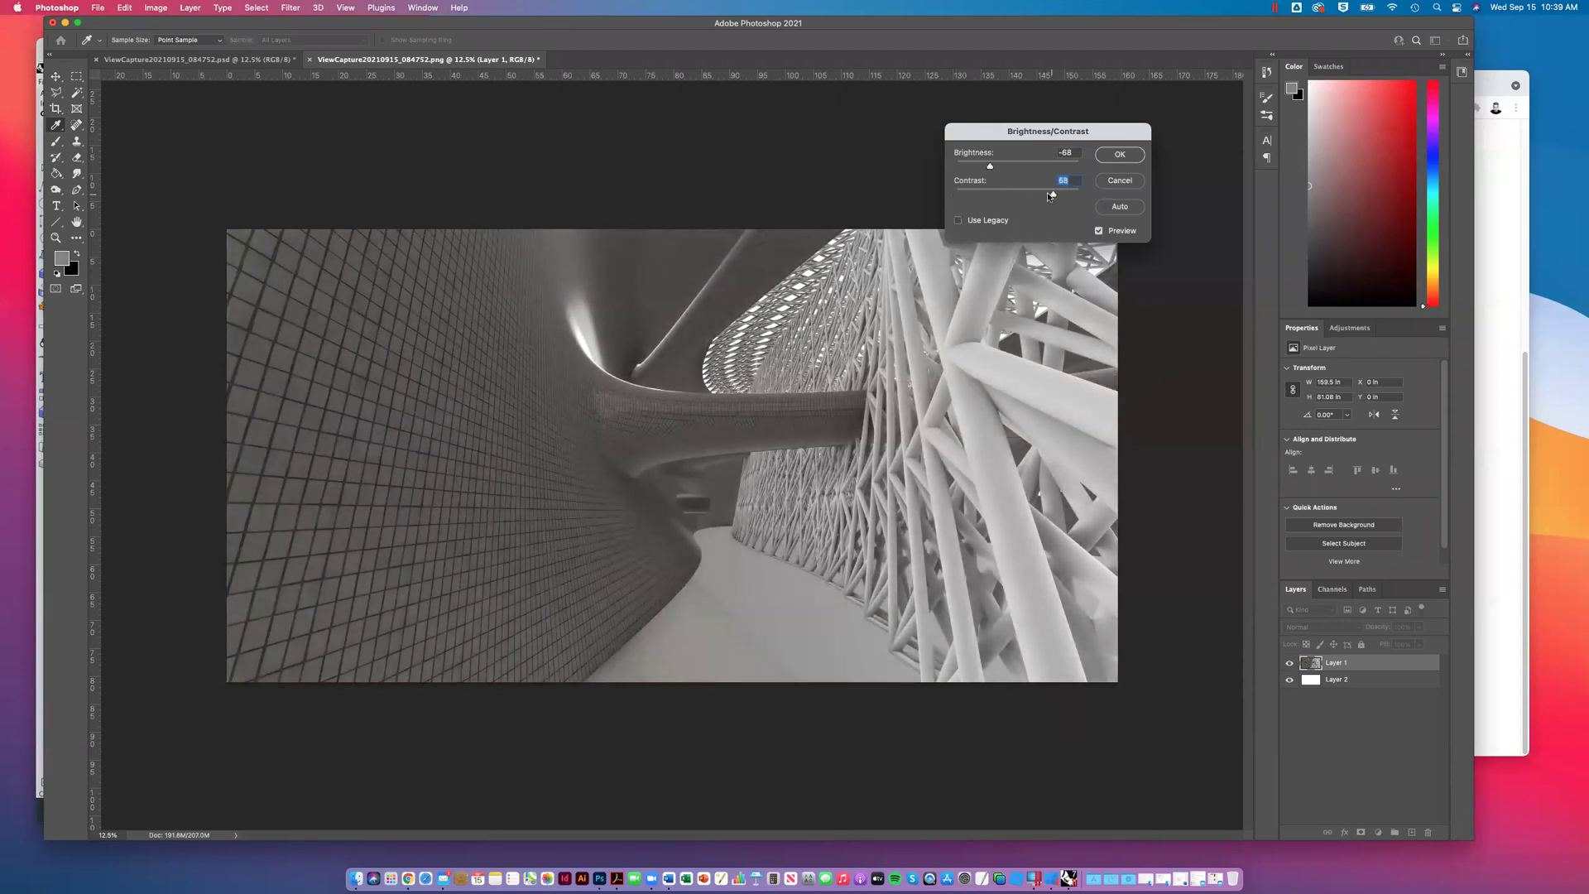
{"action": "left_click", "coordinate": [1119, 181]}
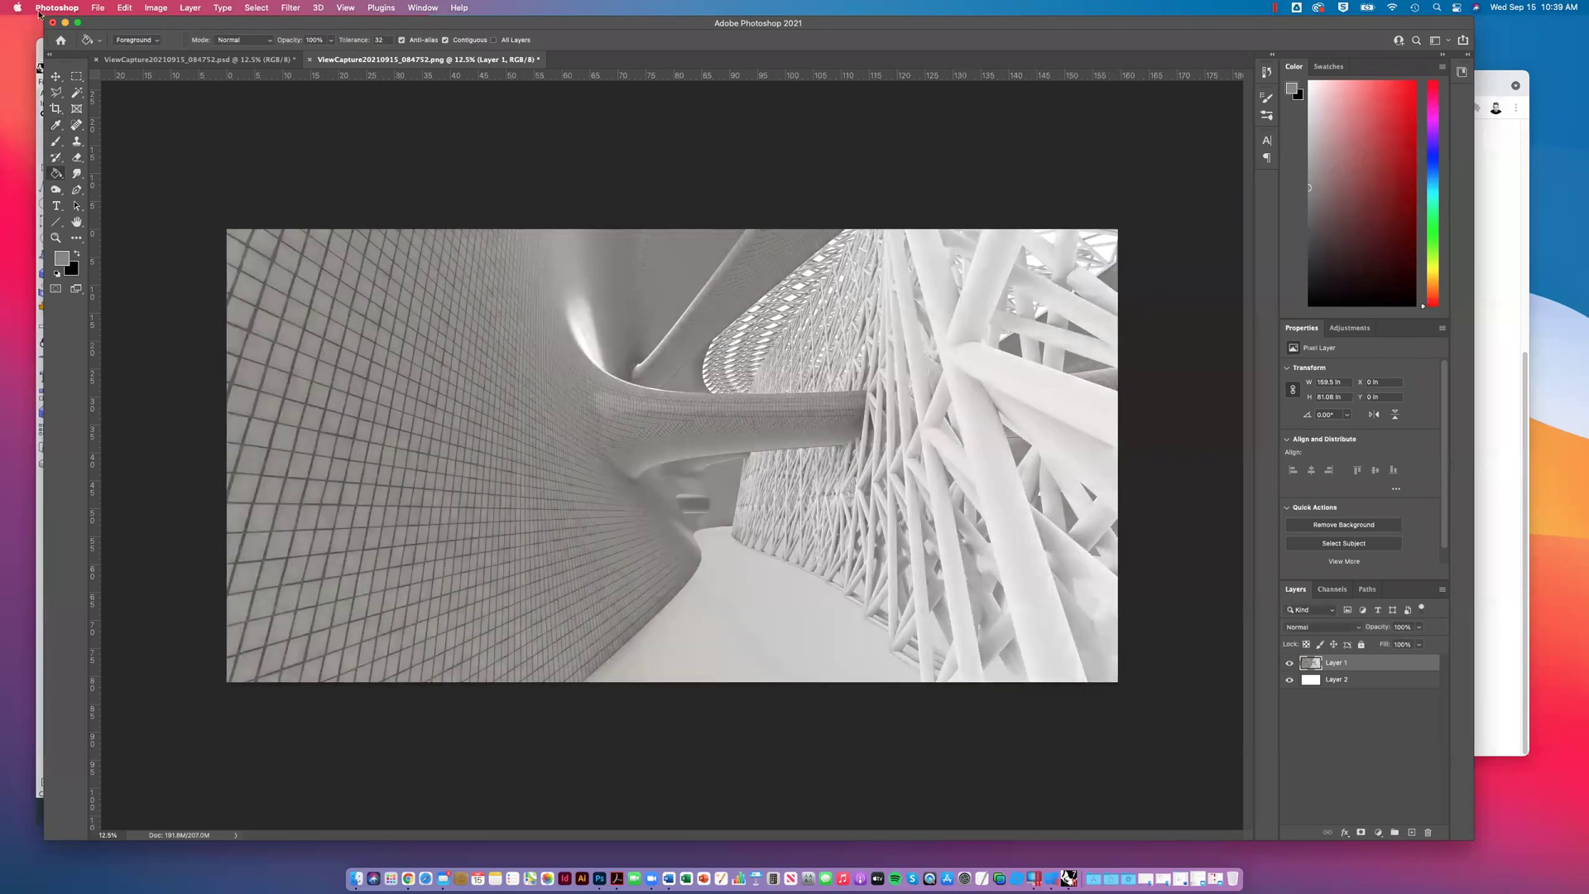
Step: Preview Levels on Layer 1 with input black 70, input white 250 and slightly darkened midtones, without applying it
{"action": "left_click", "coordinate": [154, 7]}
{"action": "mouse_move", "coordinate": [206, 41]}
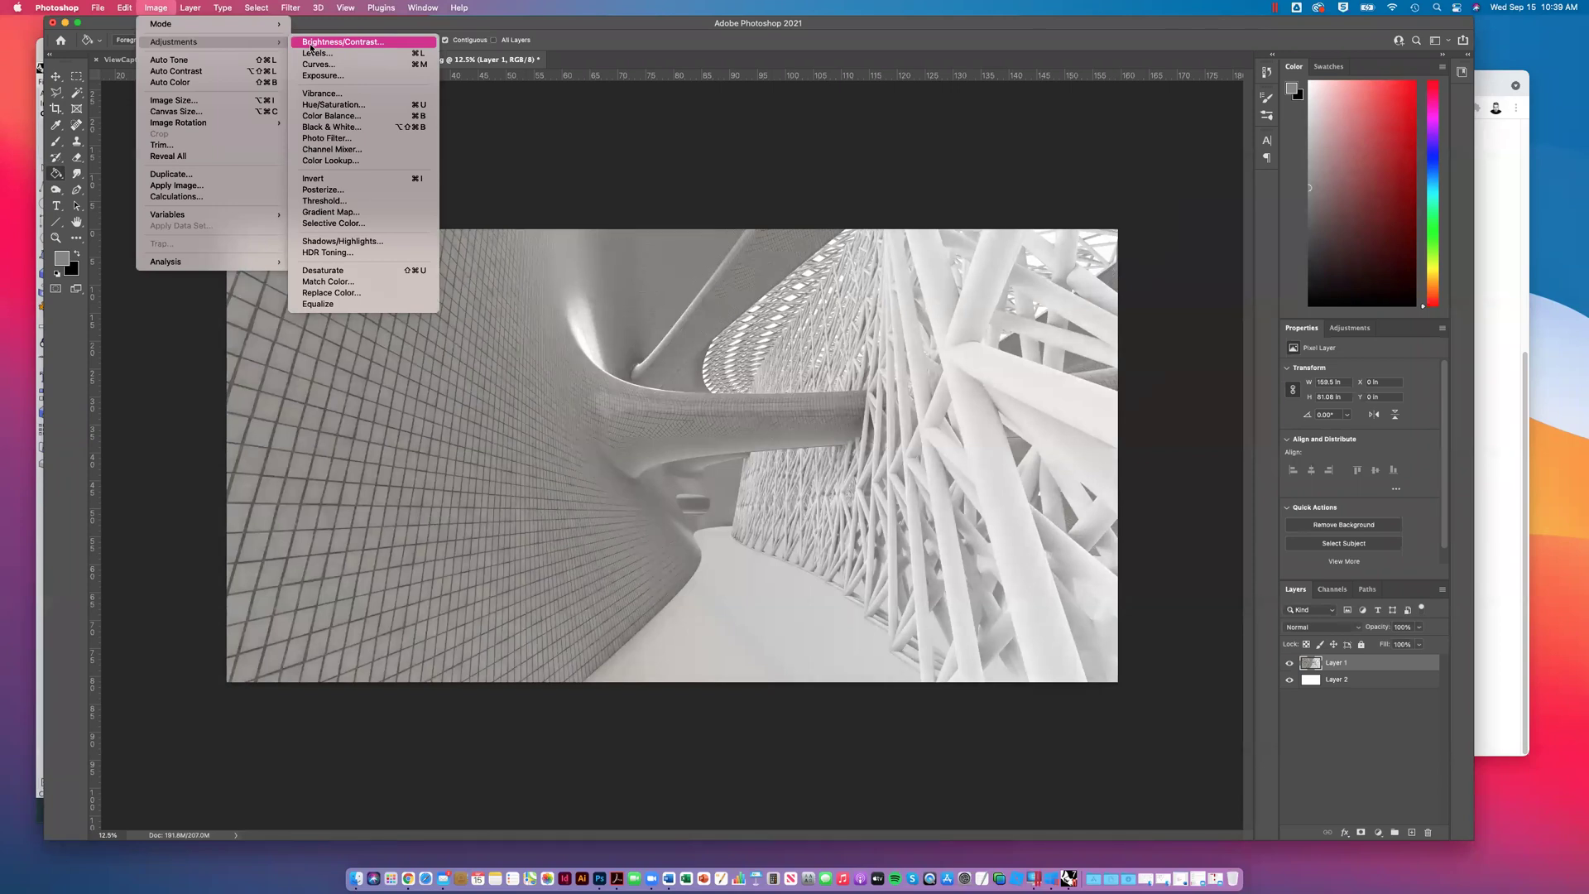
{"action": "left_click", "coordinate": [314, 53]}
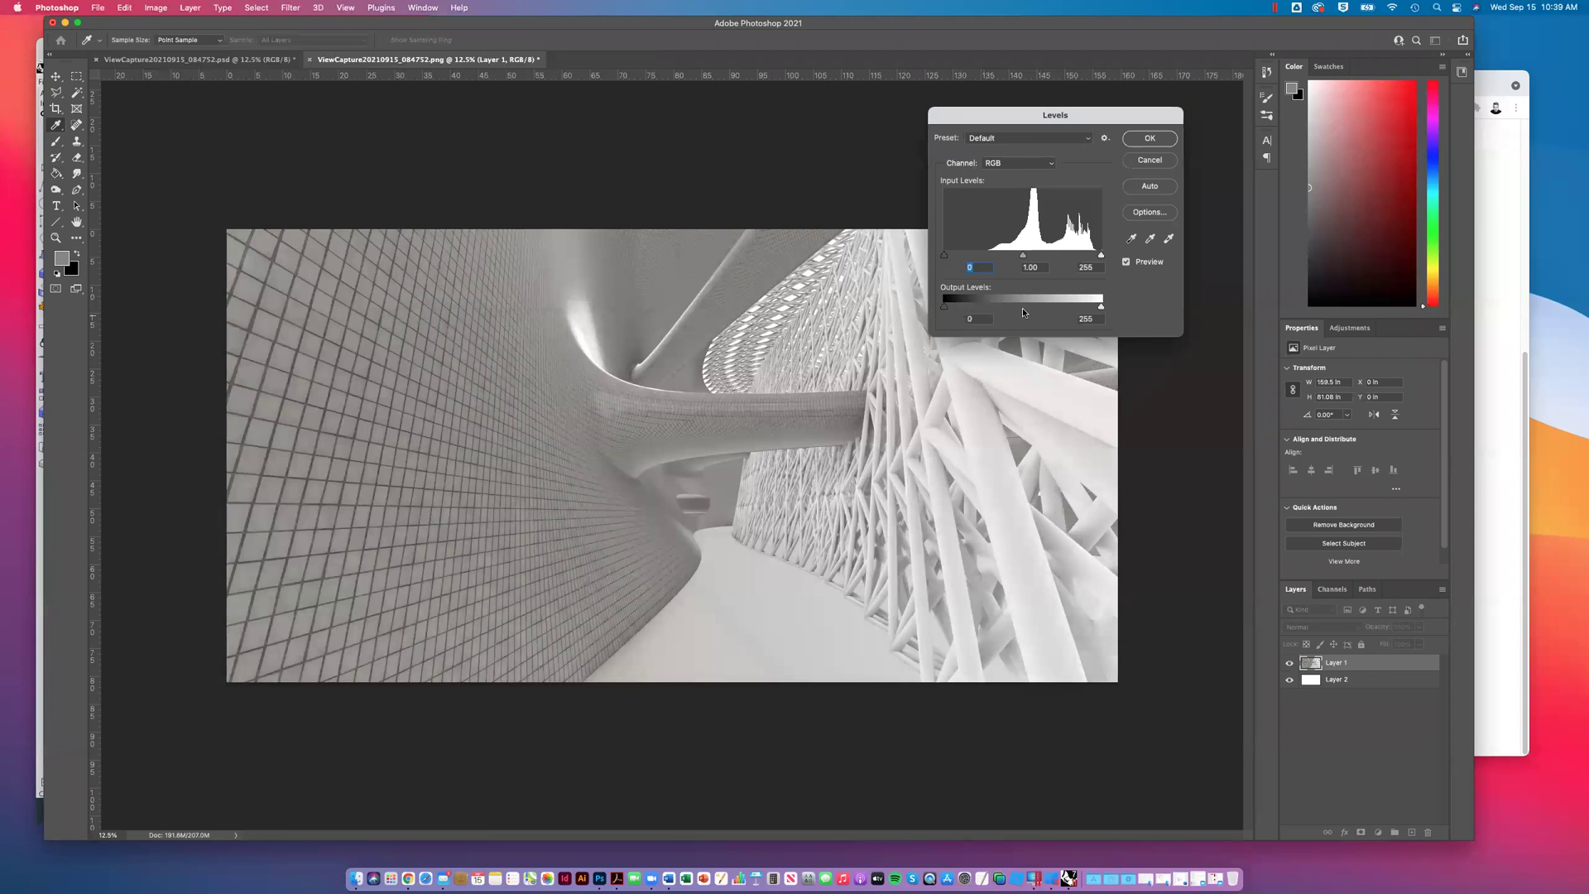
{"action": "left_click", "coordinate": [157, 7]}
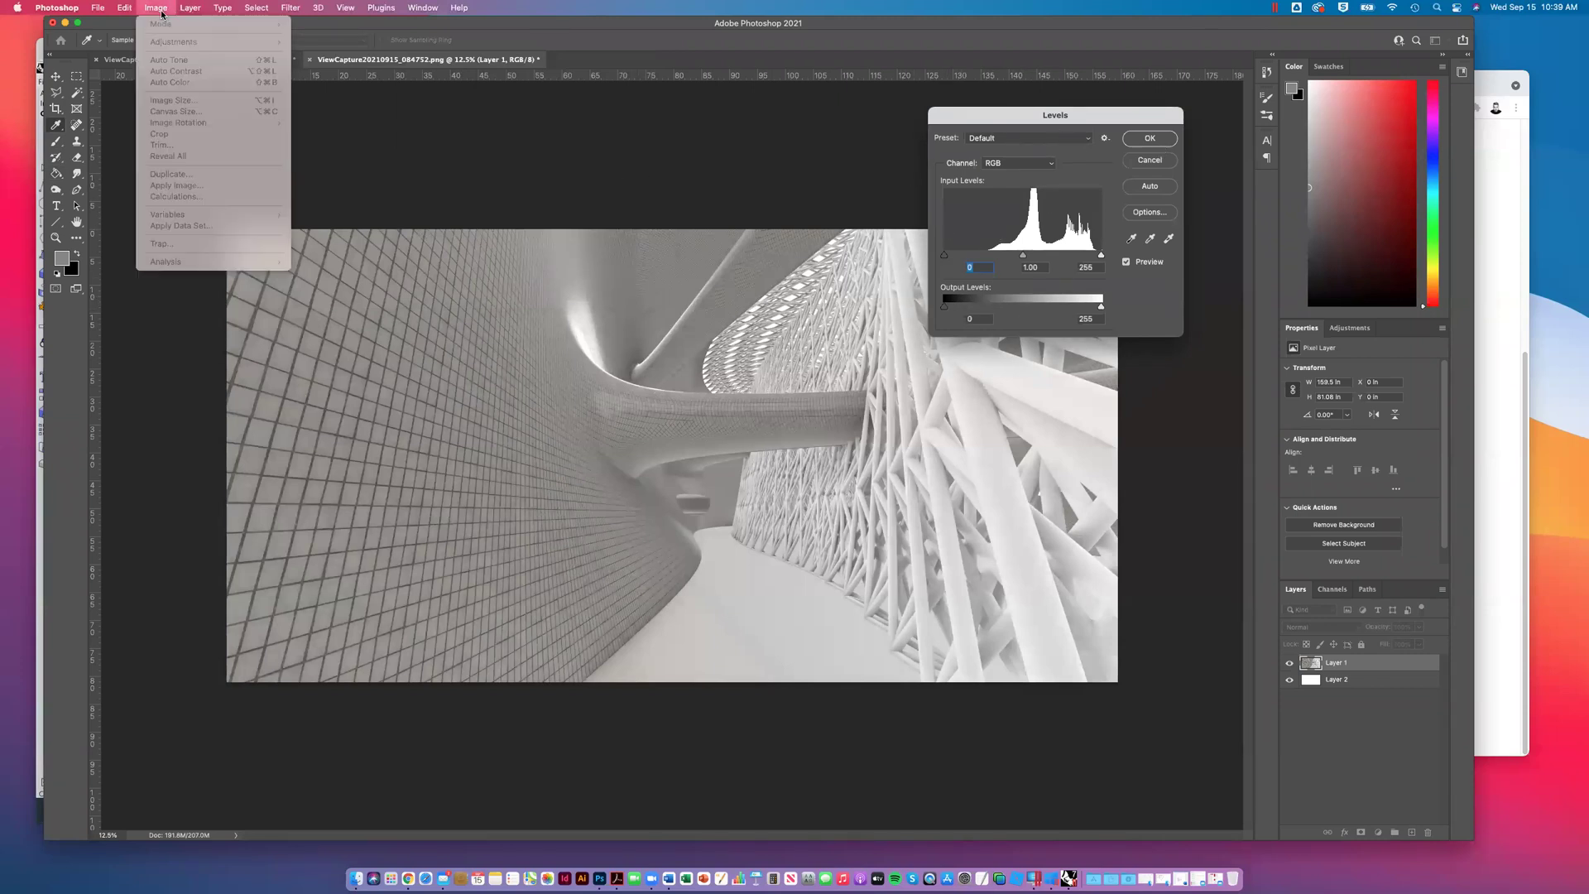
{"action": "left_click", "coordinate": [1085, 128]}
{"action": "left_click_drag", "start_coordinate": [1085, 128], "coordinate": [1046, 131]}
{"action": "mouse_move", "coordinate": [912, 310]}
{"action": "left_mouse_down"}
{"action": "mouse_move", "coordinate": [927, 311]}
{"action": "mouse_move", "coordinate": [904, 312]}
{"action": "left_mouse_up"}
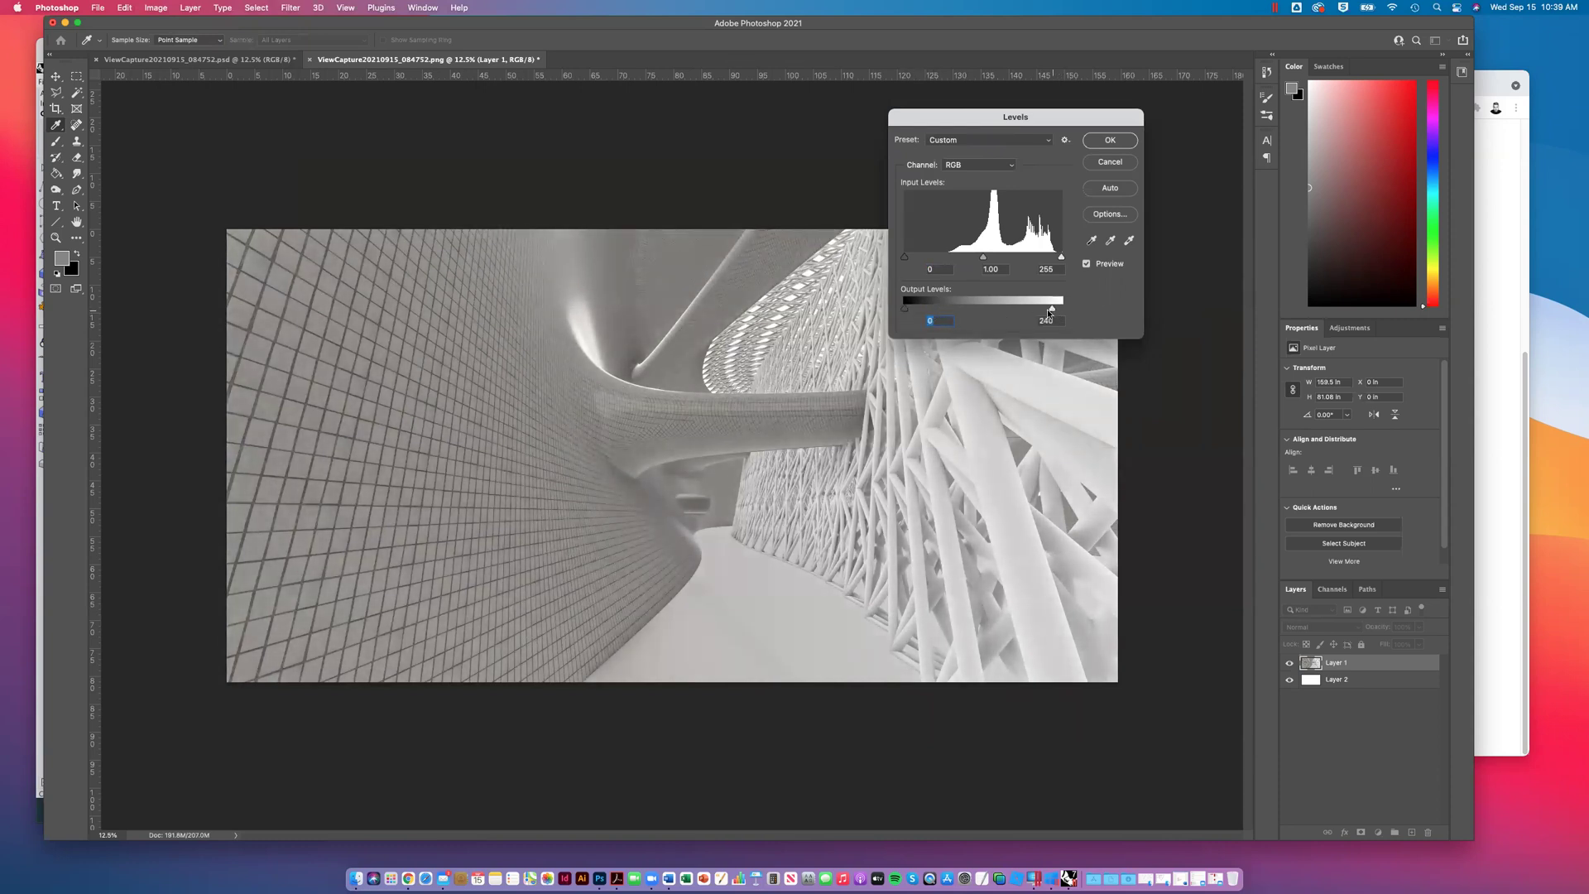
{"action": "mouse_move", "coordinate": [1047, 313]}
{"action": "left_mouse_down"}
{"action": "mouse_move", "coordinate": [1026, 311]}
{"action": "mouse_move", "coordinate": [1071, 310]}
{"action": "left_mouse_up"}
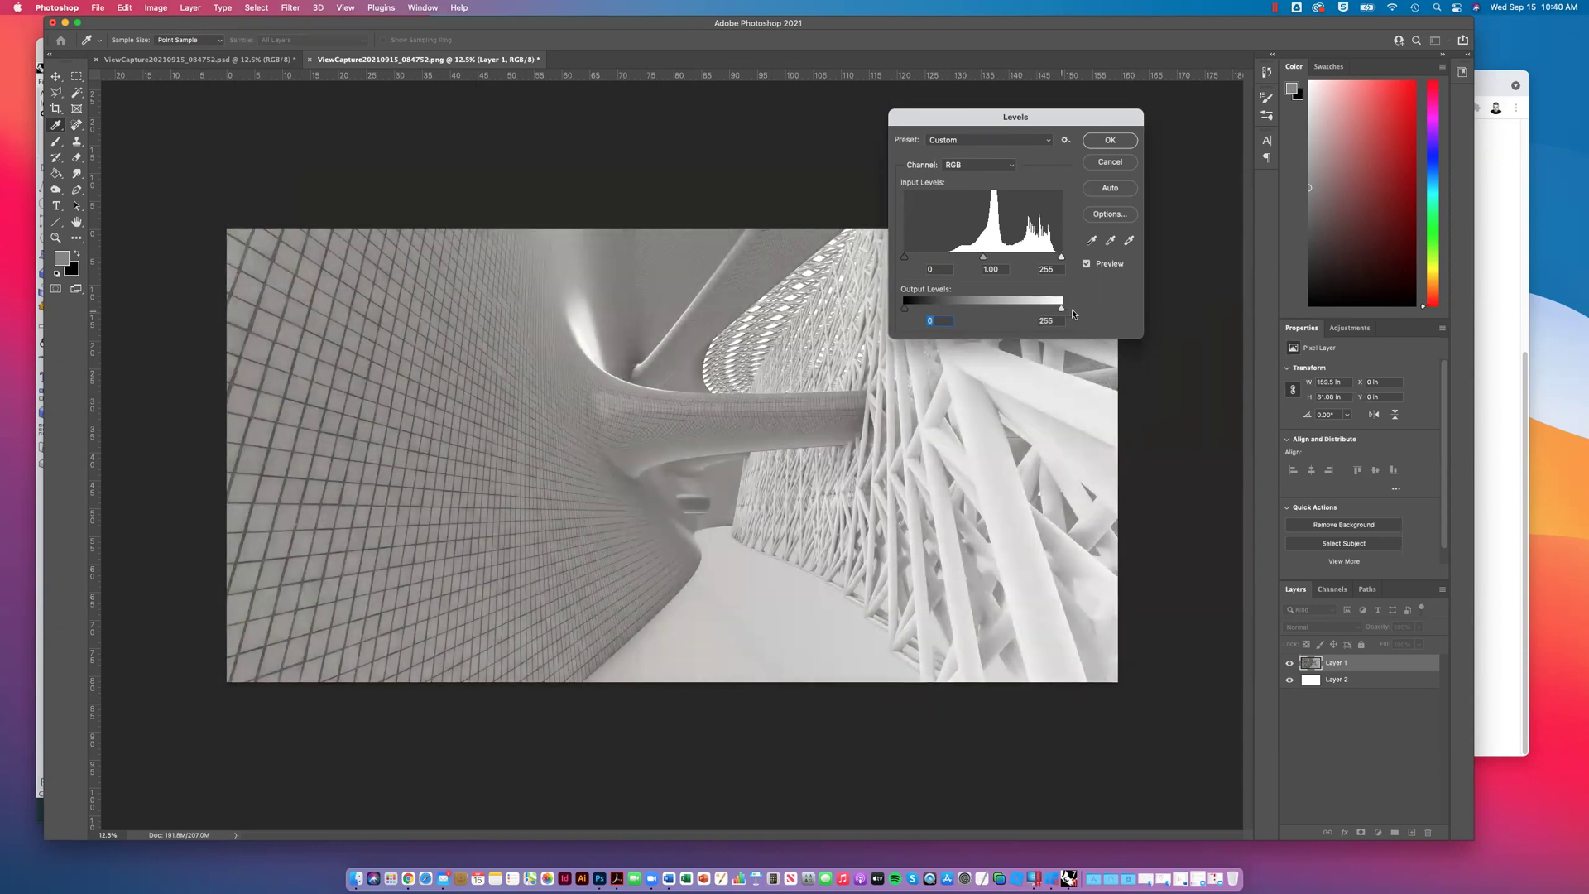
{"action": "left_click_drag", "start_coordinate": [905, 257], "coordinate": [944, 263]}
{"action": "left_click_drag", "start_coordinate": [1063, 263], "coordinate": [1058, 263]}
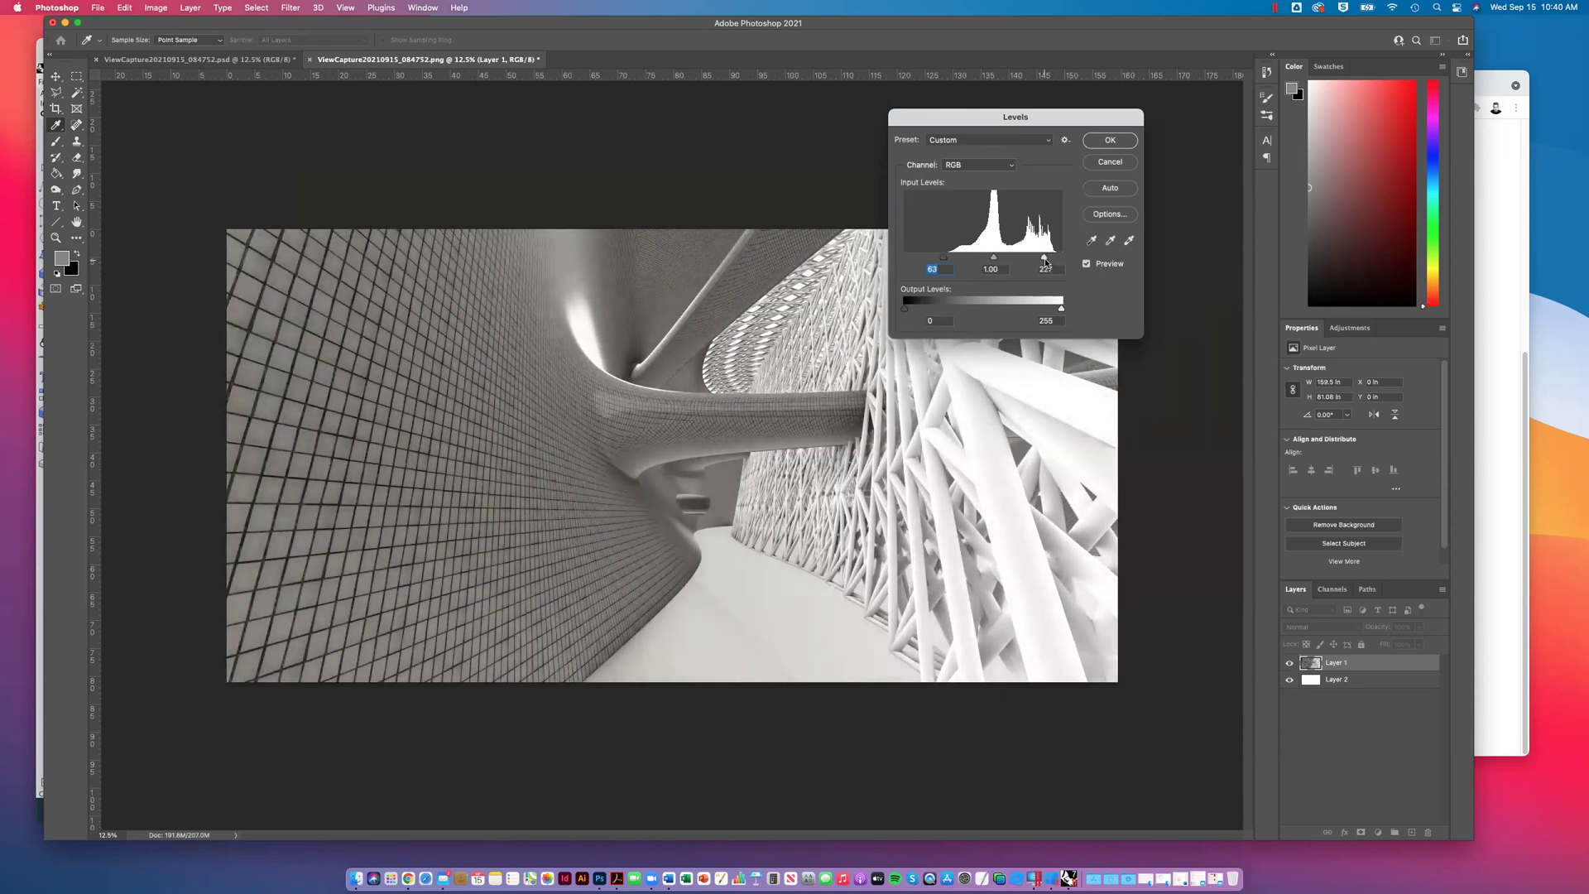
{"action": "mouse_move", "coordinate": [944, 259]}
{"action": "left_mouse_down"}
{"action": "mouse_move", "coordinate": [926, 262]}
{"action": "mouse_move", "coordinate": [1011, 259]}
{"action": "left_mouse_up"}
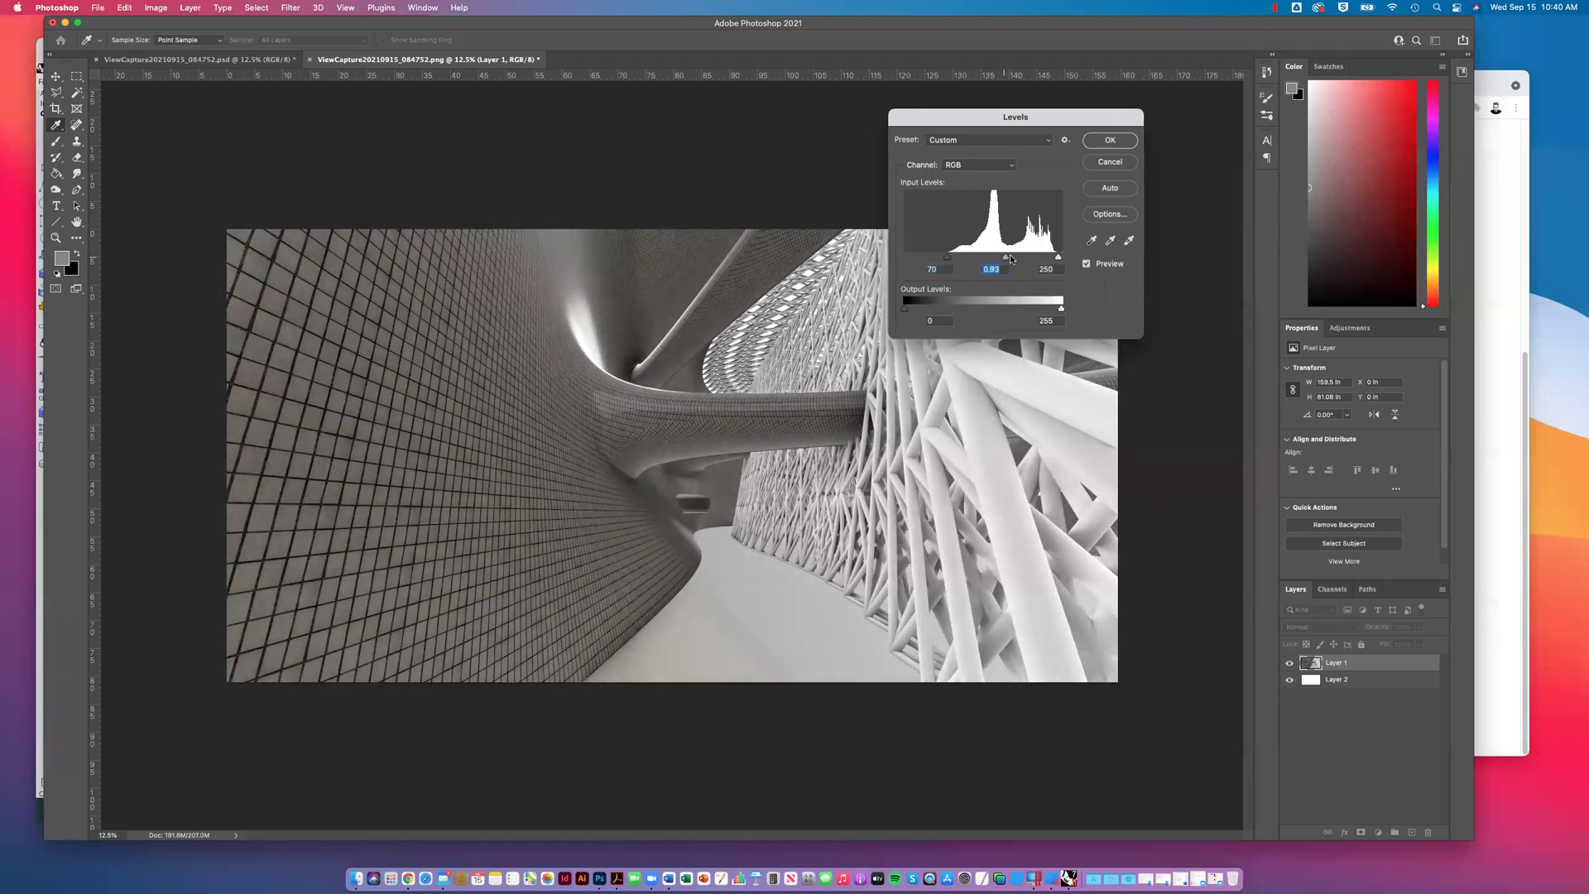
{"action": "left_click", "coordinate": [1109, 162]}
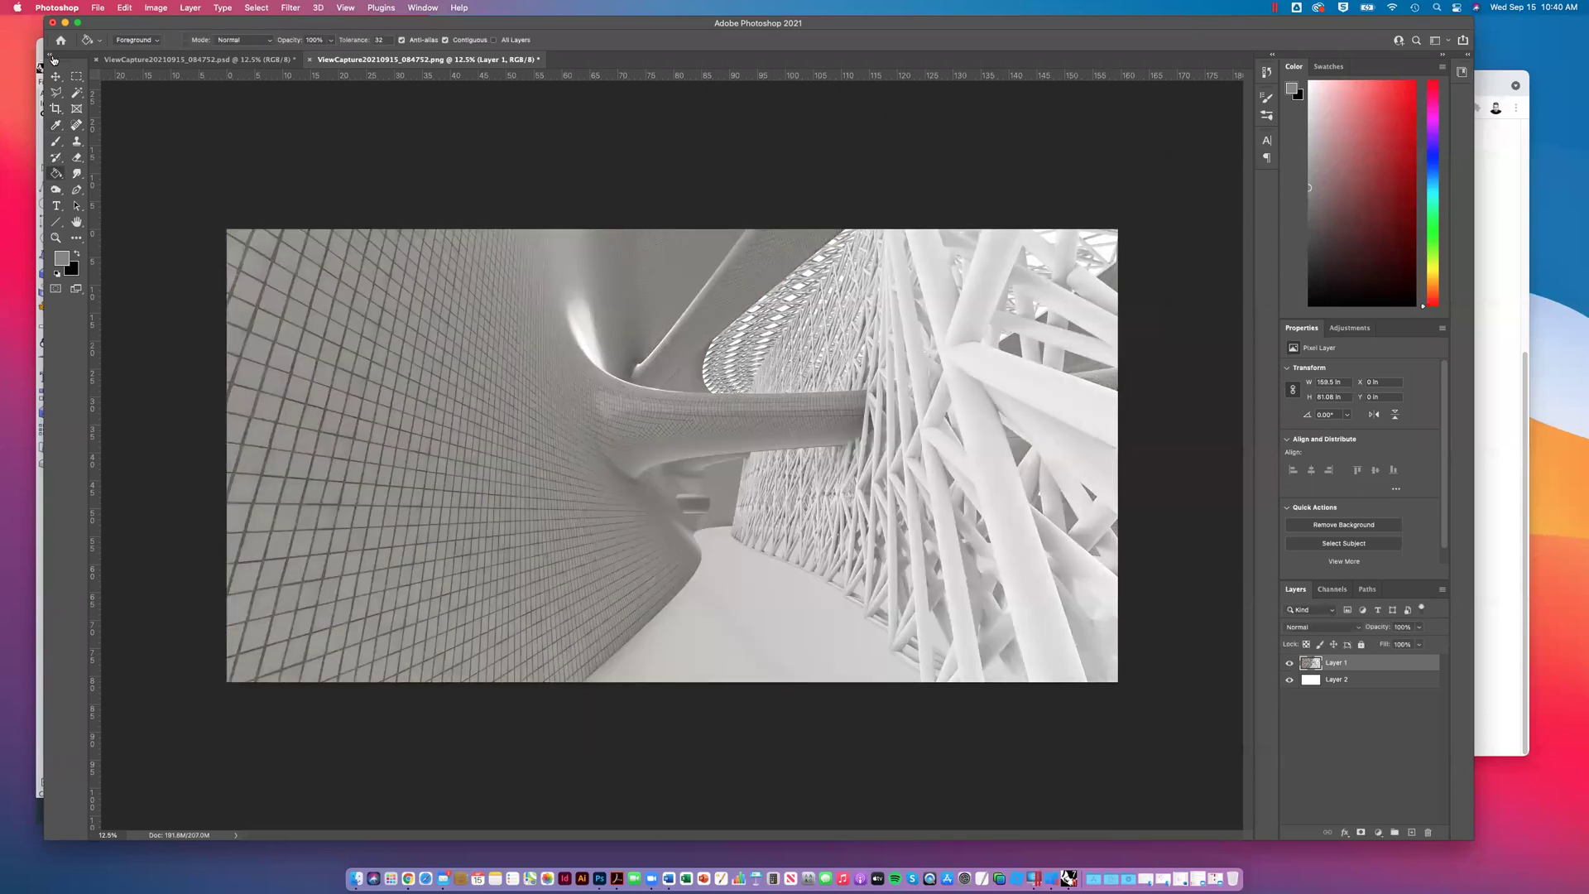
Step: Preview a steep S-shaped Curves adjustment on the RGB channel of Layer 1 without applying it
{"action": "left_click", "coordinate": [165, 7]}
{"action": "left_click", "coordinate": [323, 64]}
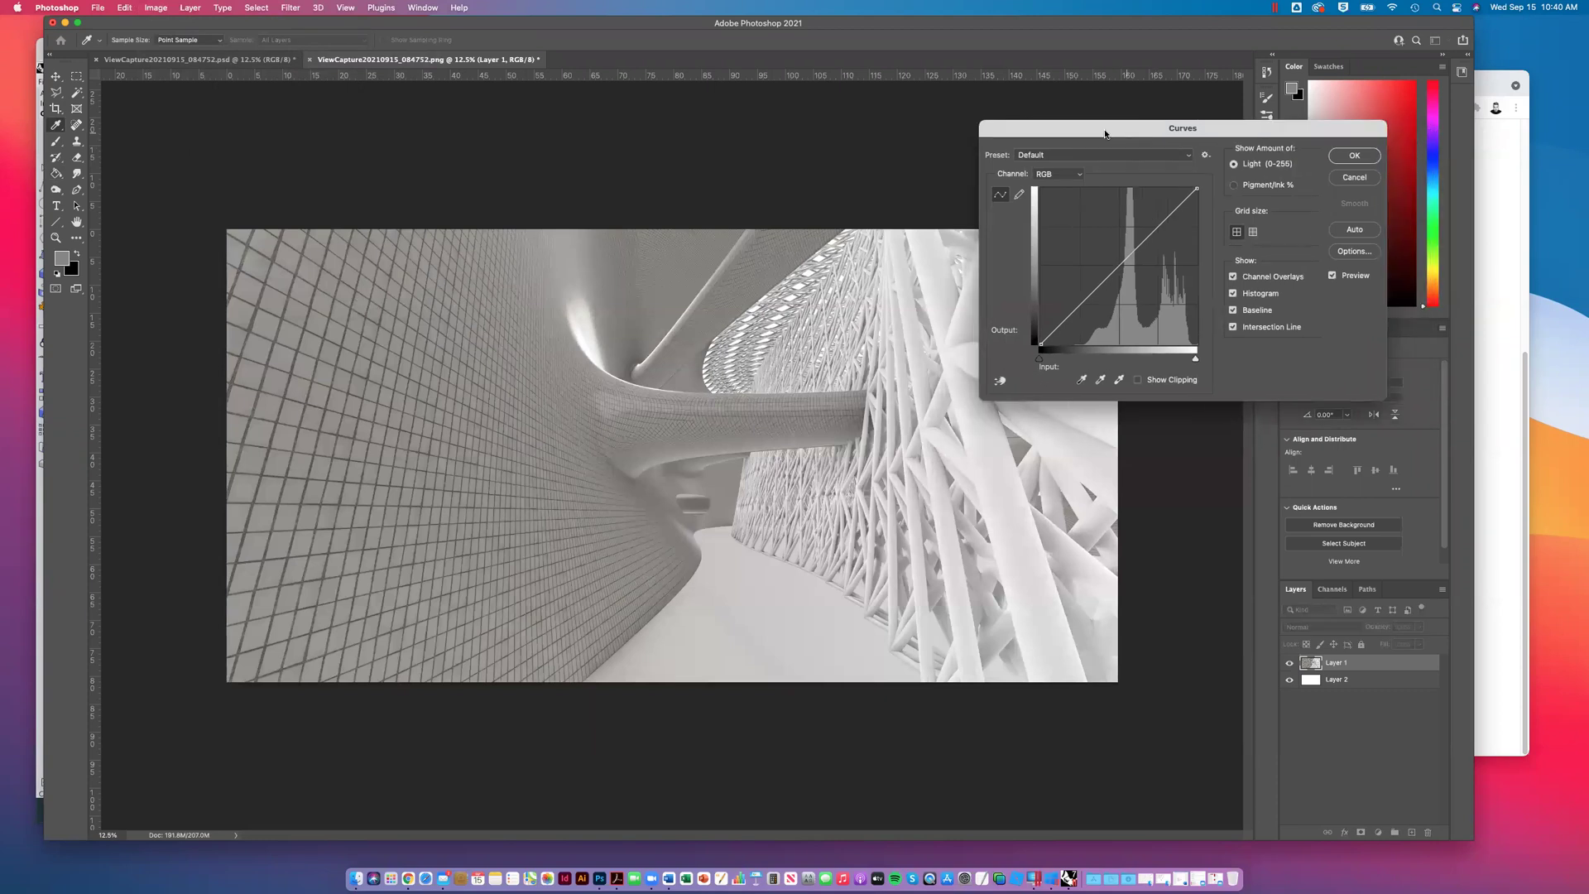
{"action": "left_click", "coordinate": [679, 284]}
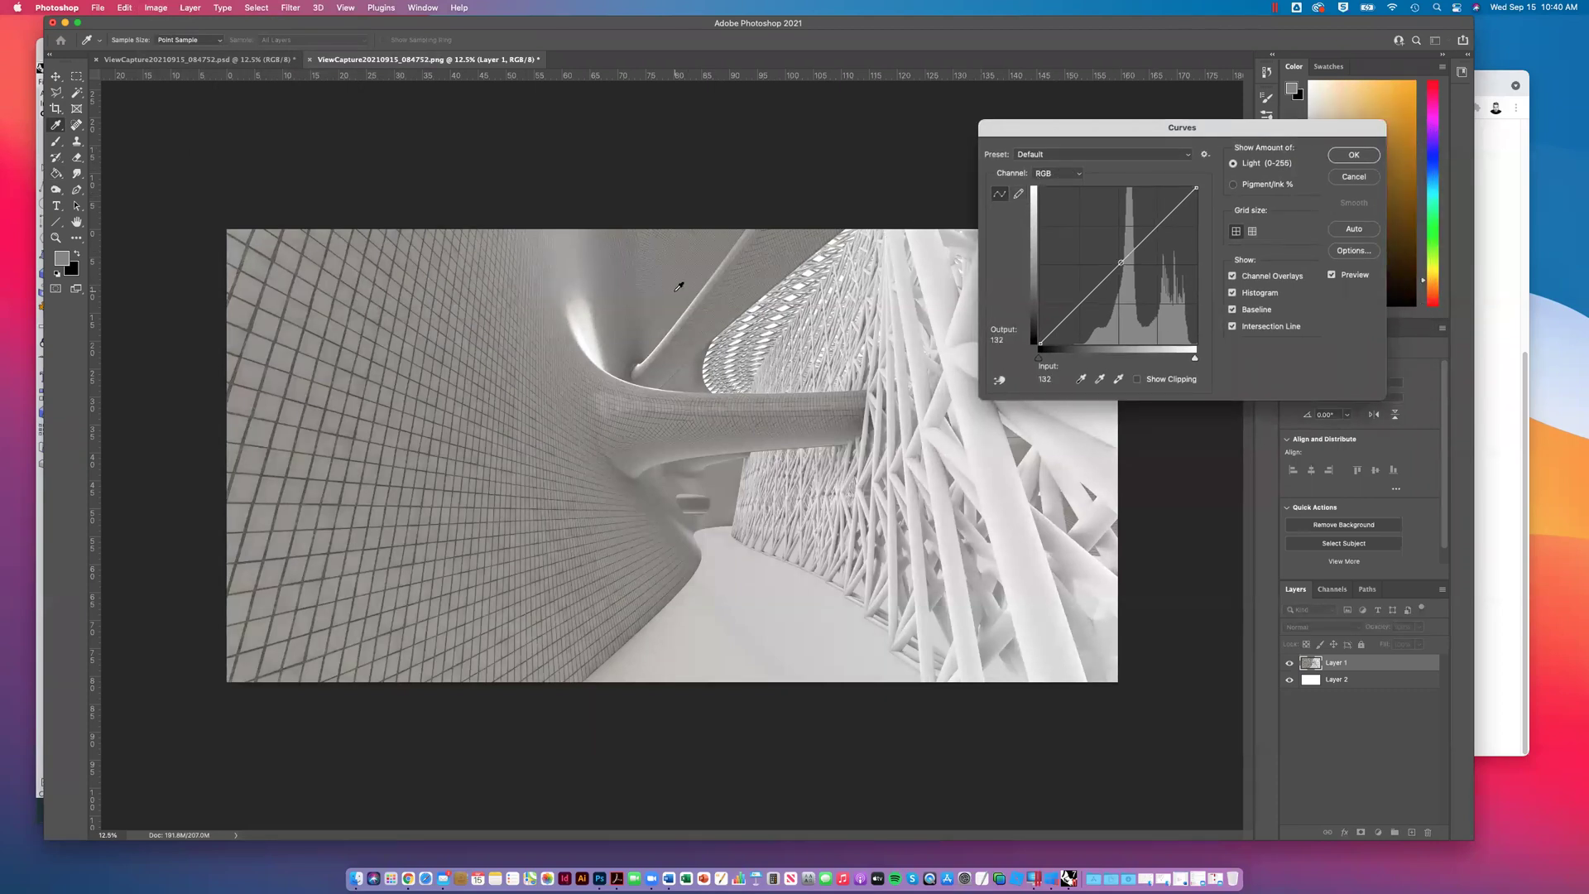
{"action": "left_click", "coordinate": [524, 336]}
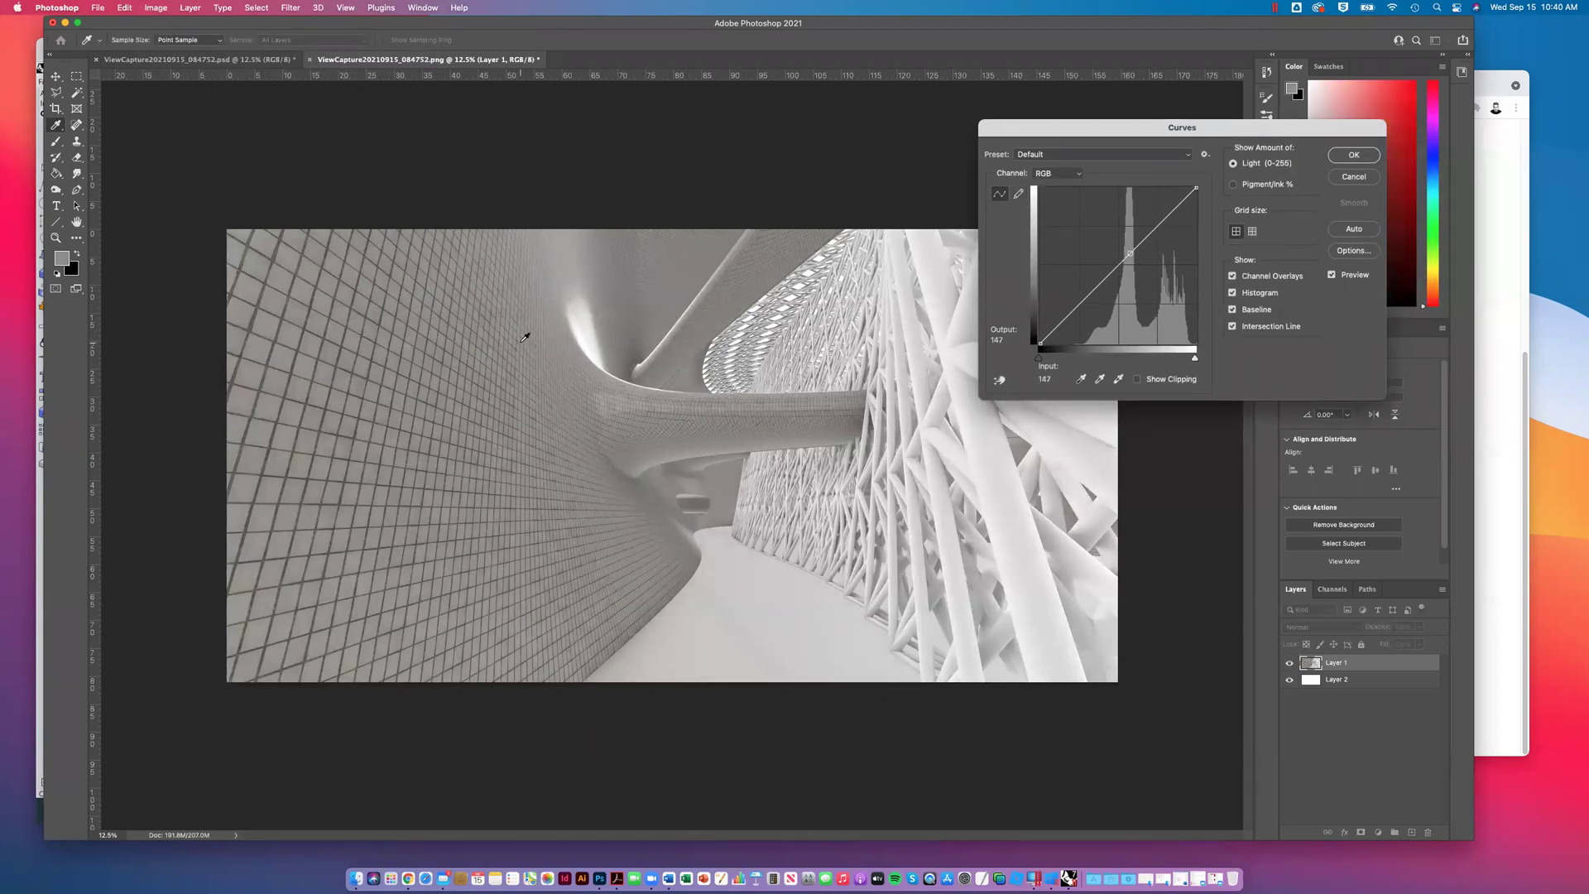
{"action": "left_click", "coordinate": [591, 324]}
{"action": "mouse_move", "coordinate": [1123, 260]}
{"action": "left_mouse_down"}
{"action": "mouse_move", "coordinate": [1116, 239]}
{"action": "mouse_move", "coordinate": [1133, 272]}
{"action": "mouse_move", "coordinate": [1116, 295]}
{"action": "mouse_move", "coordinate": [1130, 262]}
{"action": "left_mouse_up"}
{"action": "left_click", "coordinate": [673, 594], "text": "super"}
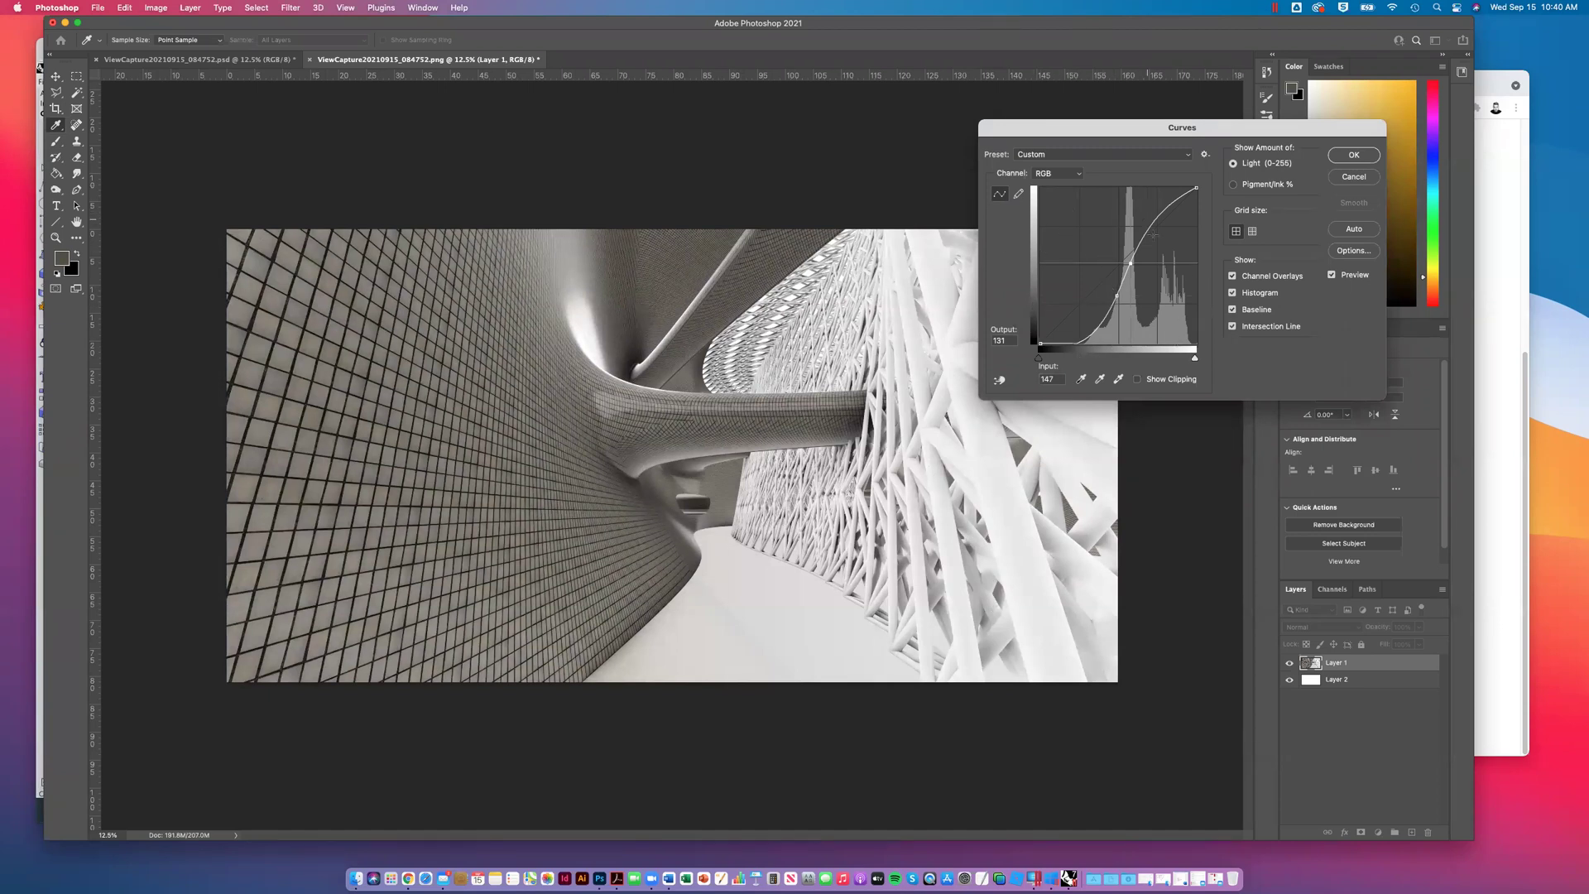
{"action": "left_click", "coordinate": [1346, 177]}
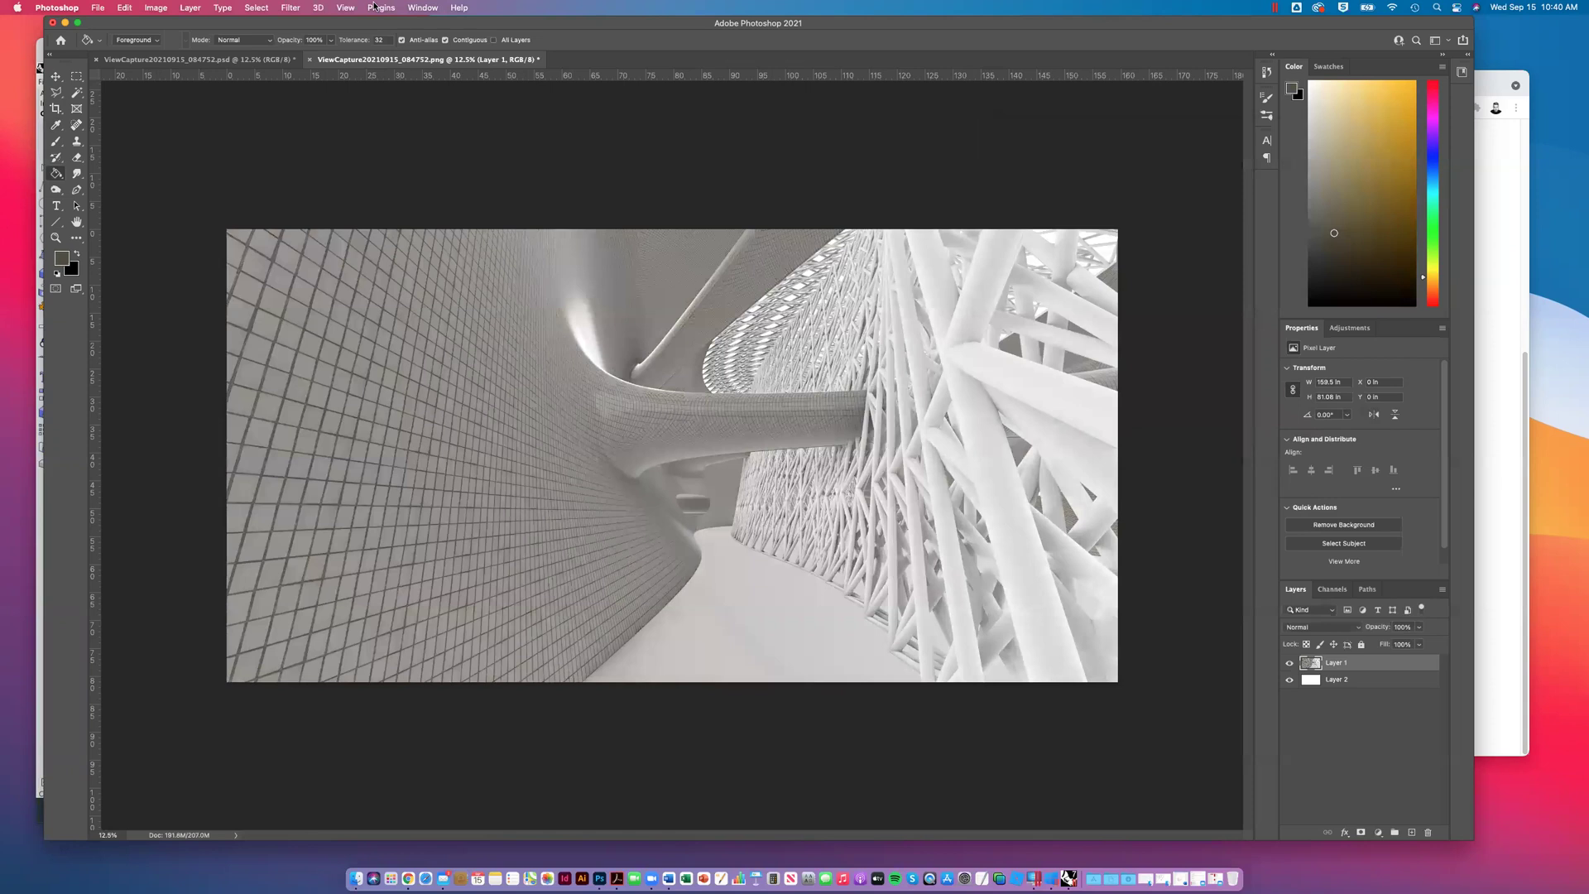
Step: Apply an Exposure adjustment to Layer 1 with exposure 0, a slightly negative offset and gamma correction lowered below 1
{"action": "left_click", "coordinate": [157, 9]}
{"action": "mouse_move", "coordinate": [207, 42]}
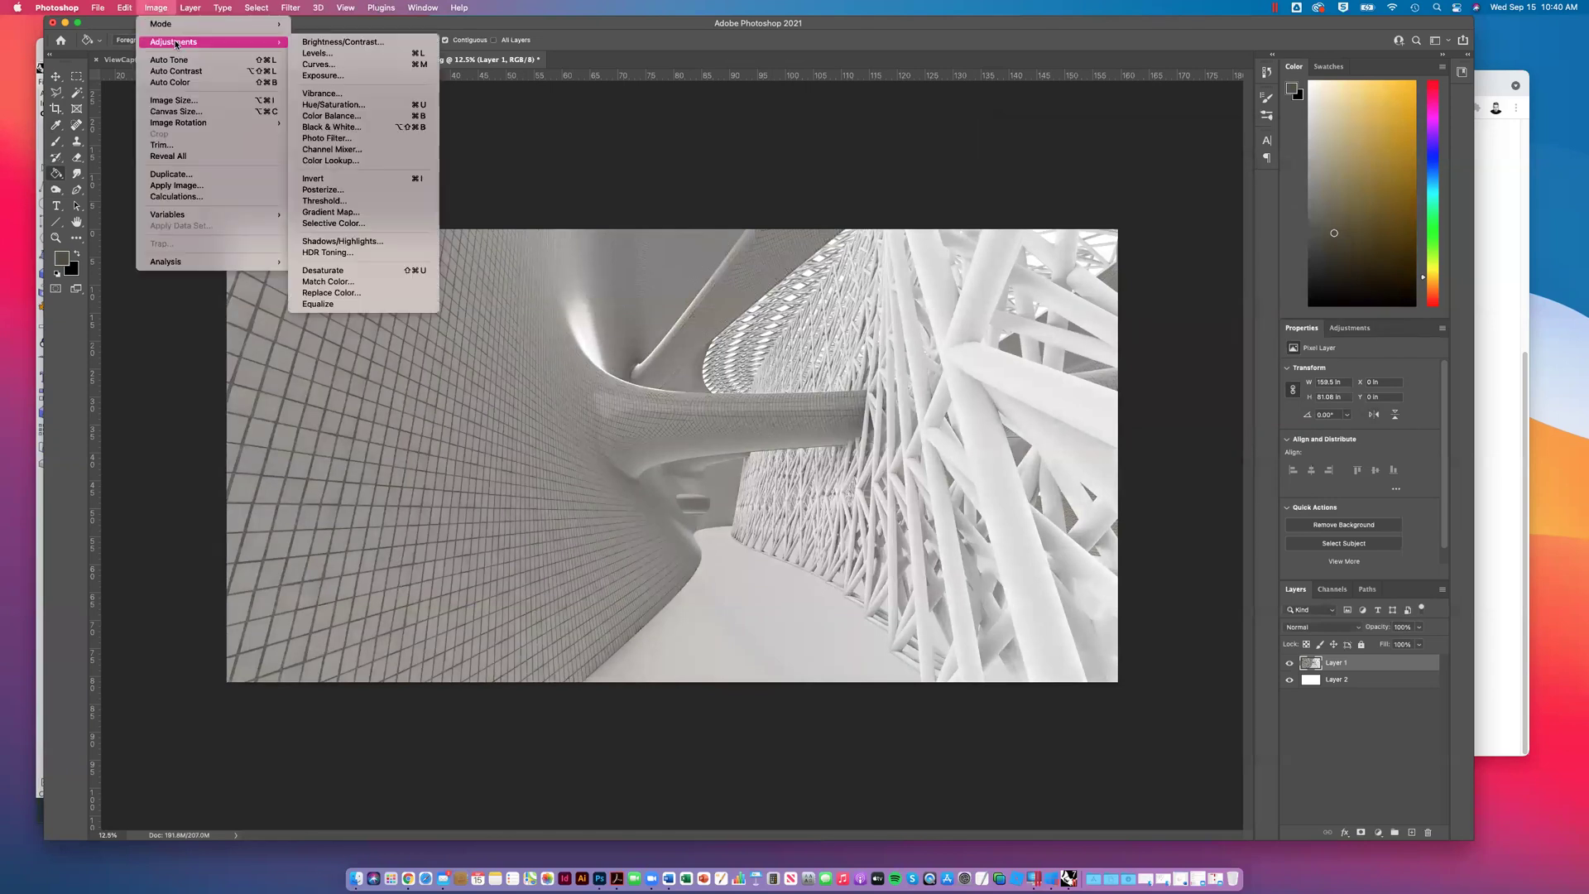
{"action": "left_click", "coordinate": [322, 77]}
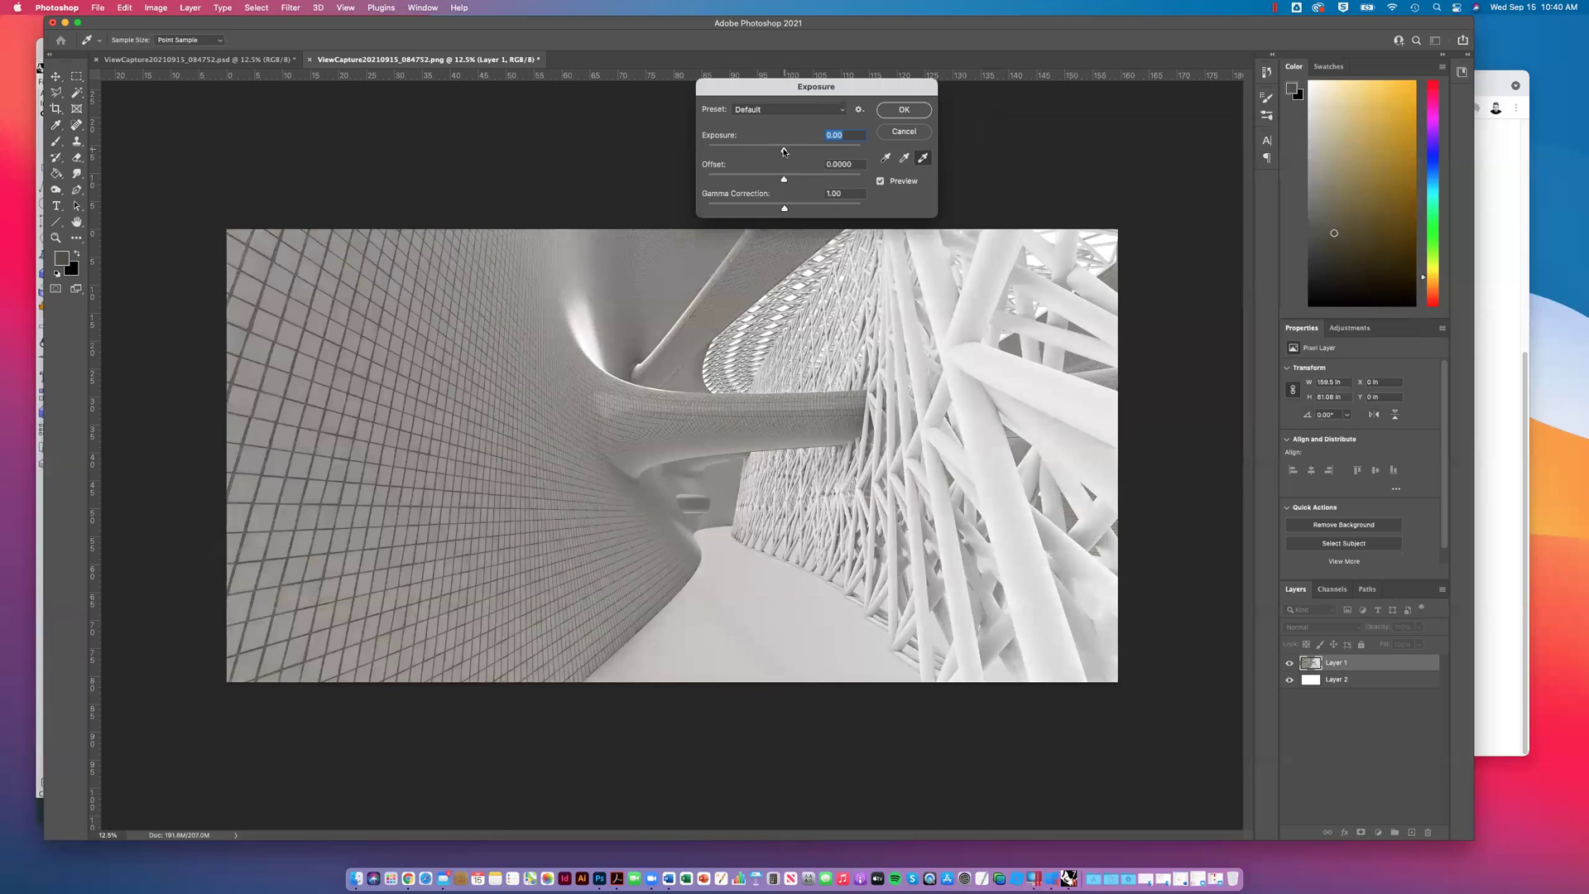
{"action": "left_click_drag", "start_coordinate": [784, 151], "coordinate": [790, 208]}
{"action": "left_click", "coordinate": [773, 214]}
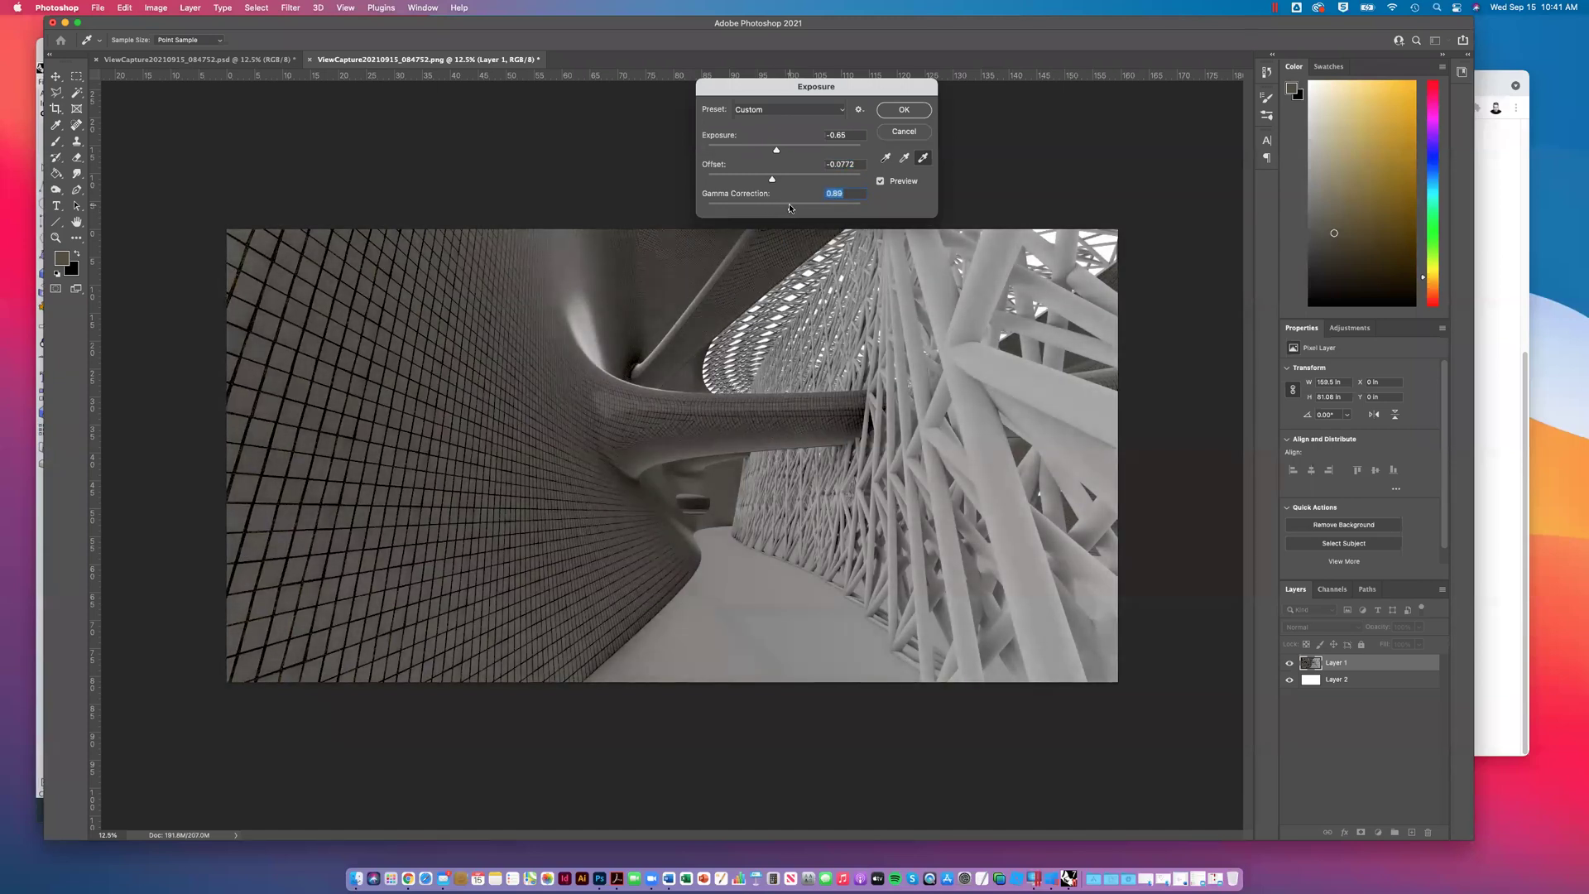
{"action": "left_click_drag", "start_coordinate": [776, 152], "coordinate": [779, 152]}
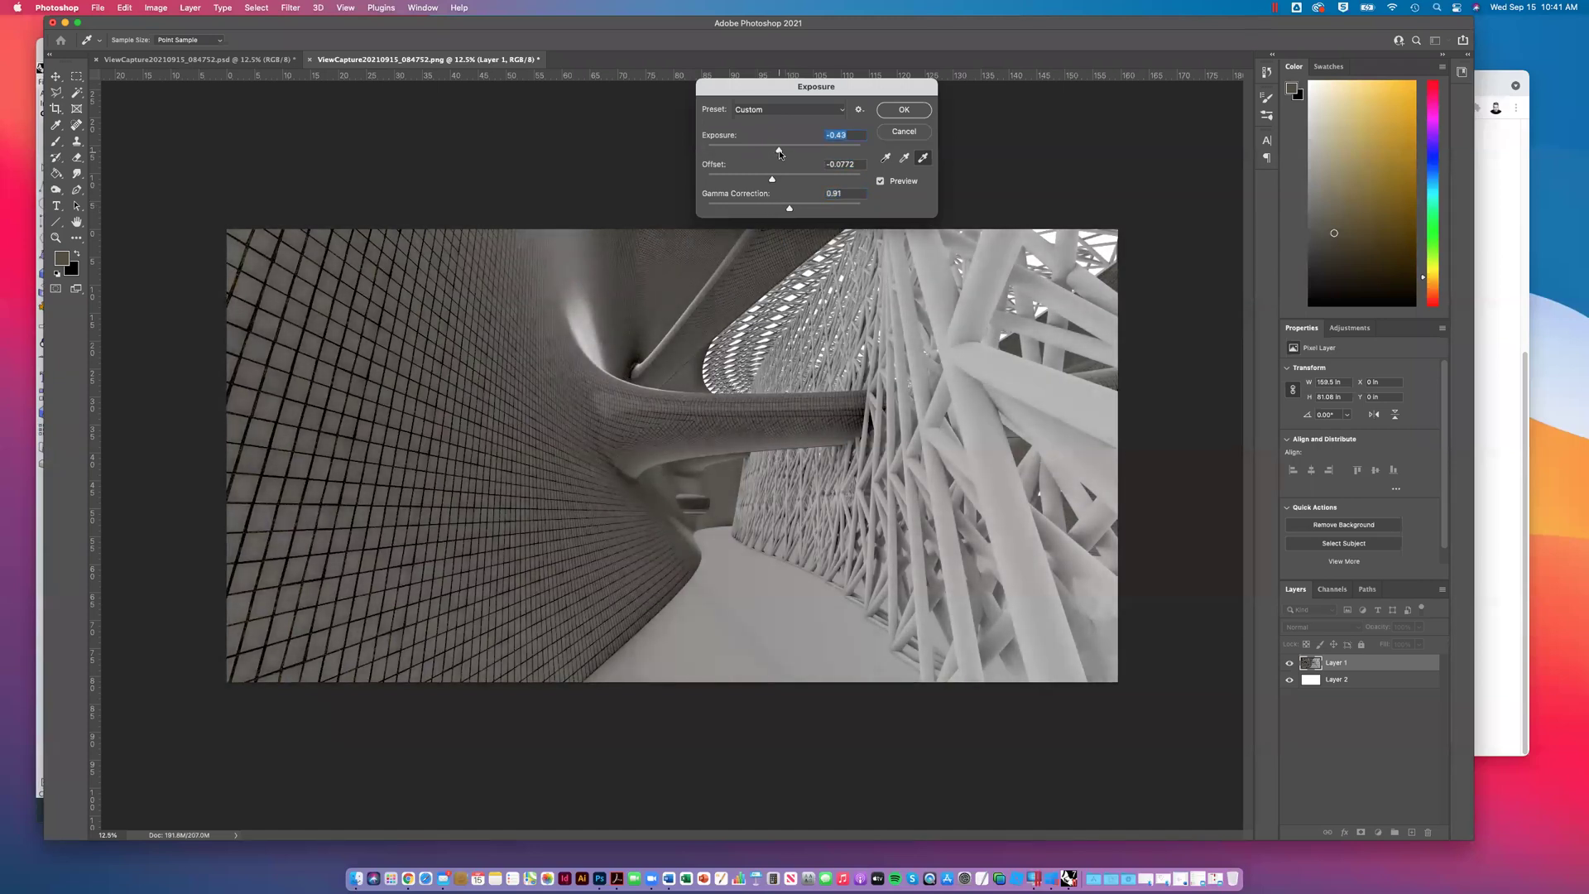
{"action": "type", "text": "0"}
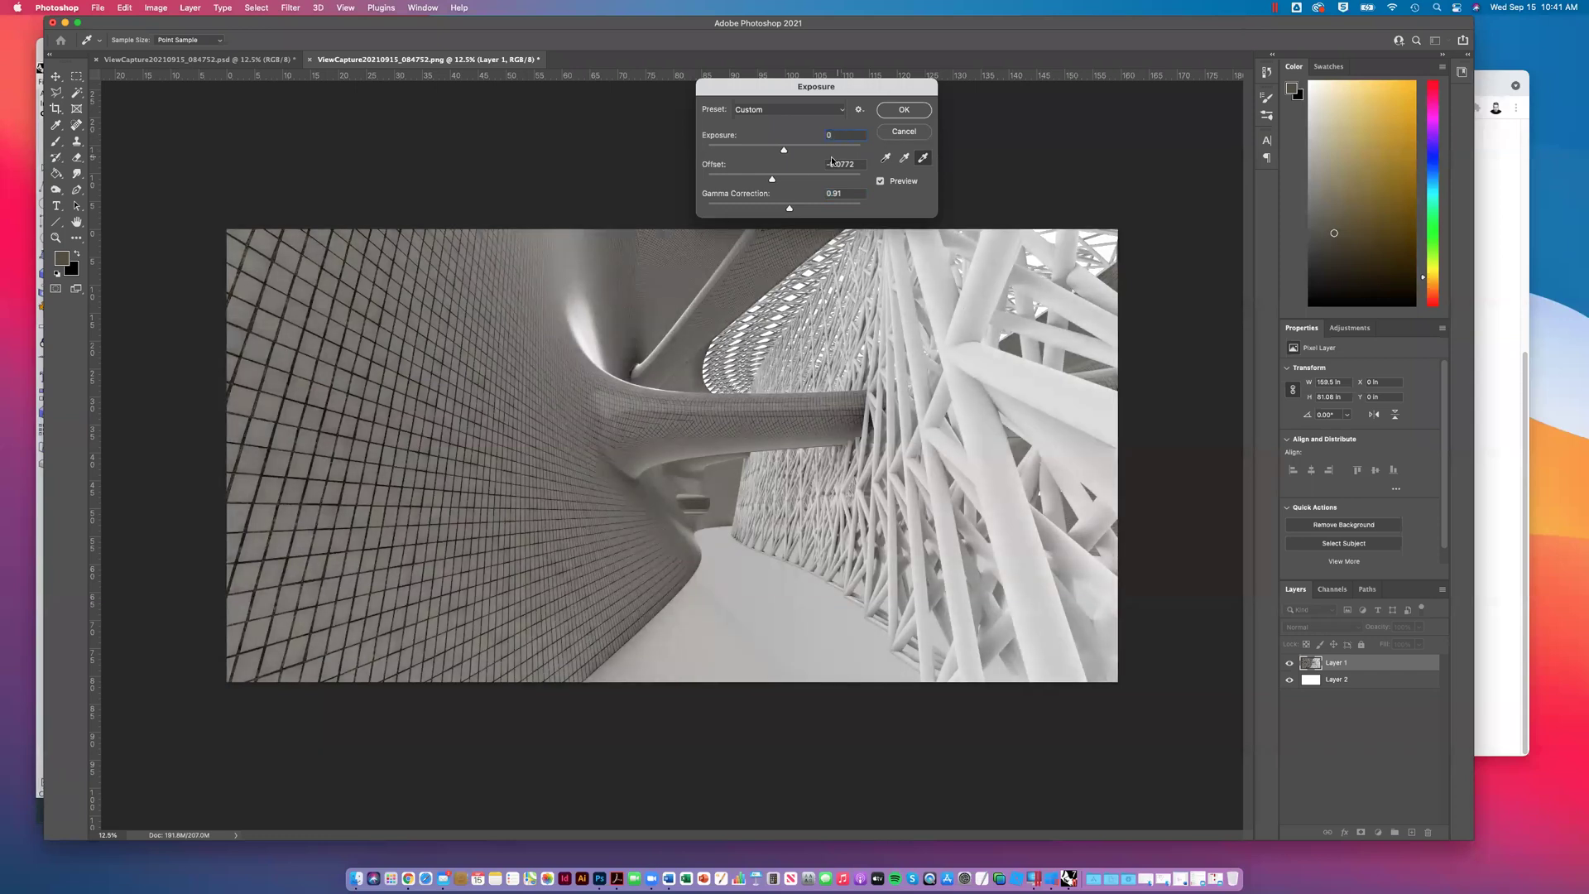
{"action": "left_click", "coordinate": [769, 180]}
{"action": "left_click_drag", "start_coordinate": [791, 209], "coordinate": [799, 212]}
{"action": "left_click", "coordinate": [888, 114]}
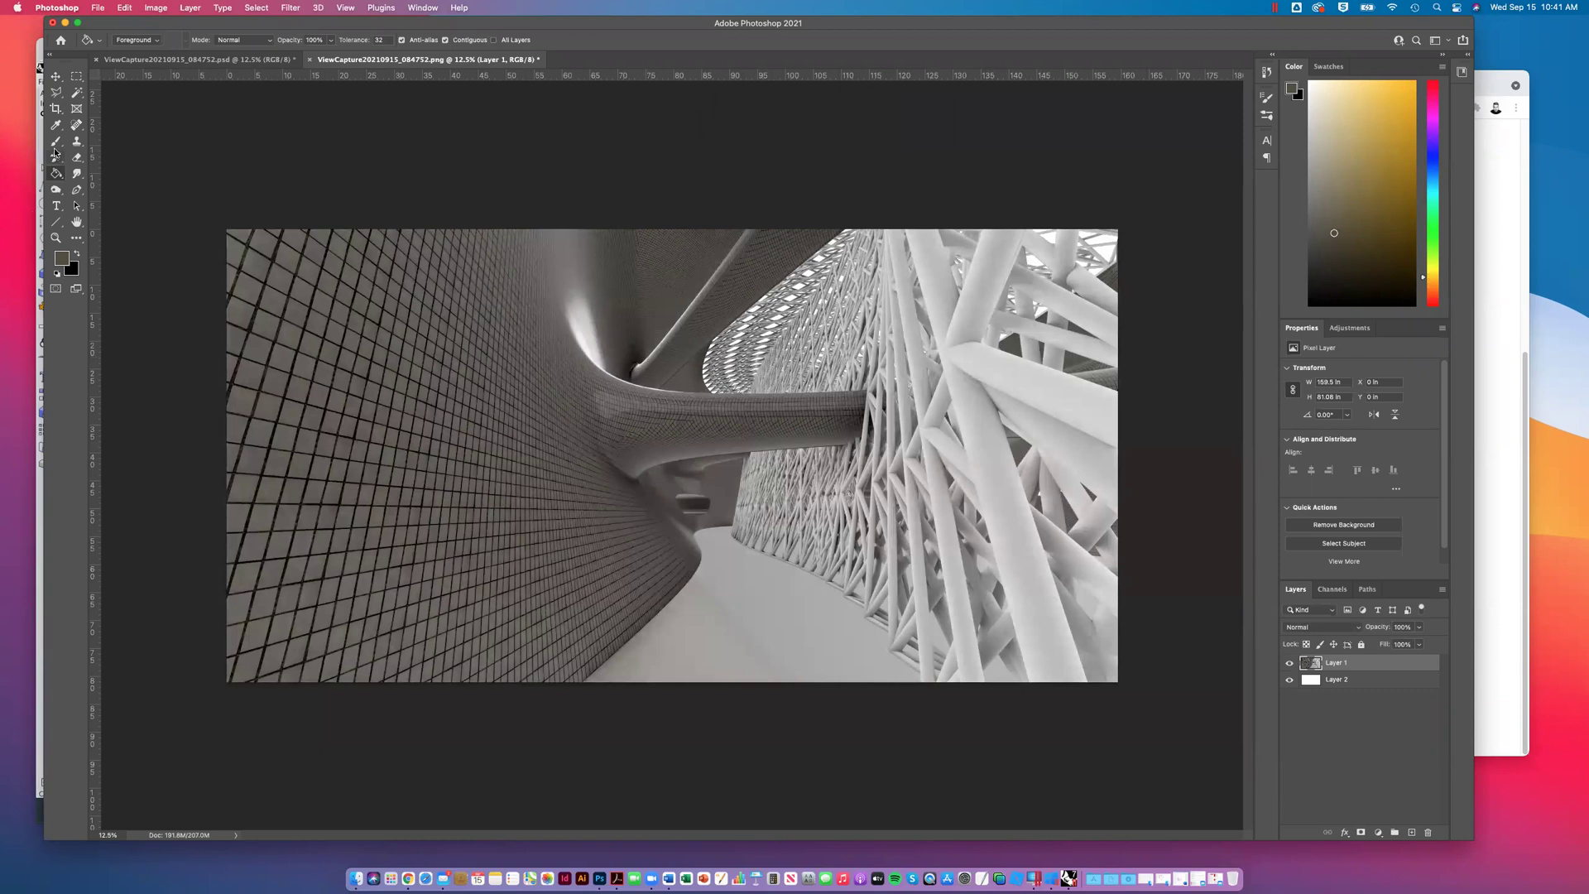
Step: Set up the Brush tool with a soft round tip of about 380 px and 0% hardness
{"action": "left_click", "coordinate": [56, 75]}
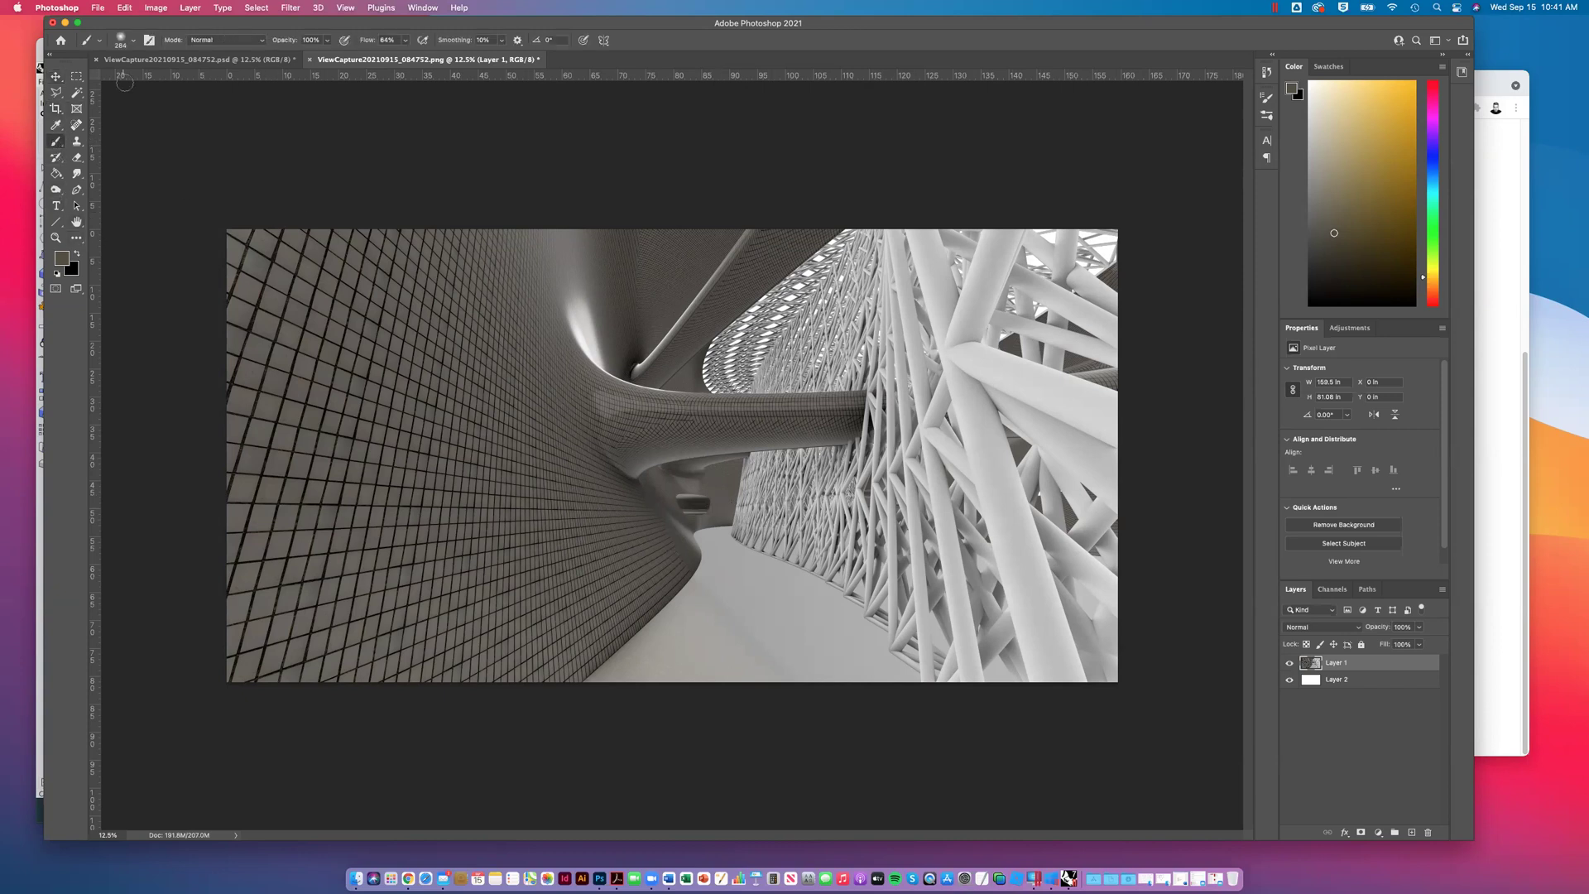
{"action": "left_click", "coordinate": [134, 45]}
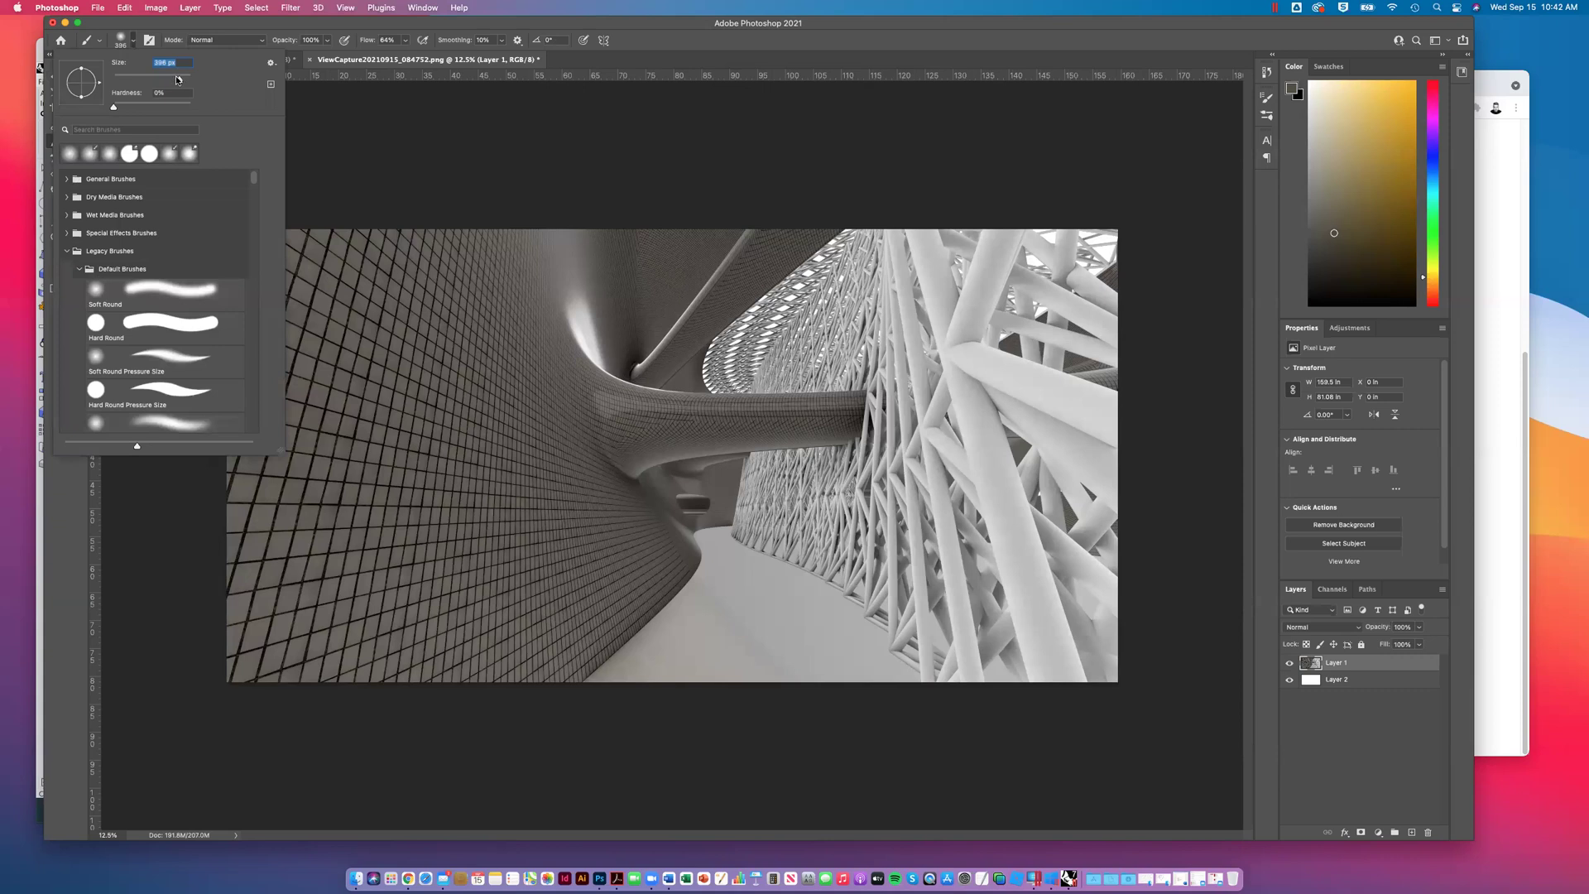
{"action": "left_click_drag", "start_coordinate": [174, 81], "coordinate": [179, 79]}
{"action": "left_click", "coordinate": [182, 29]}
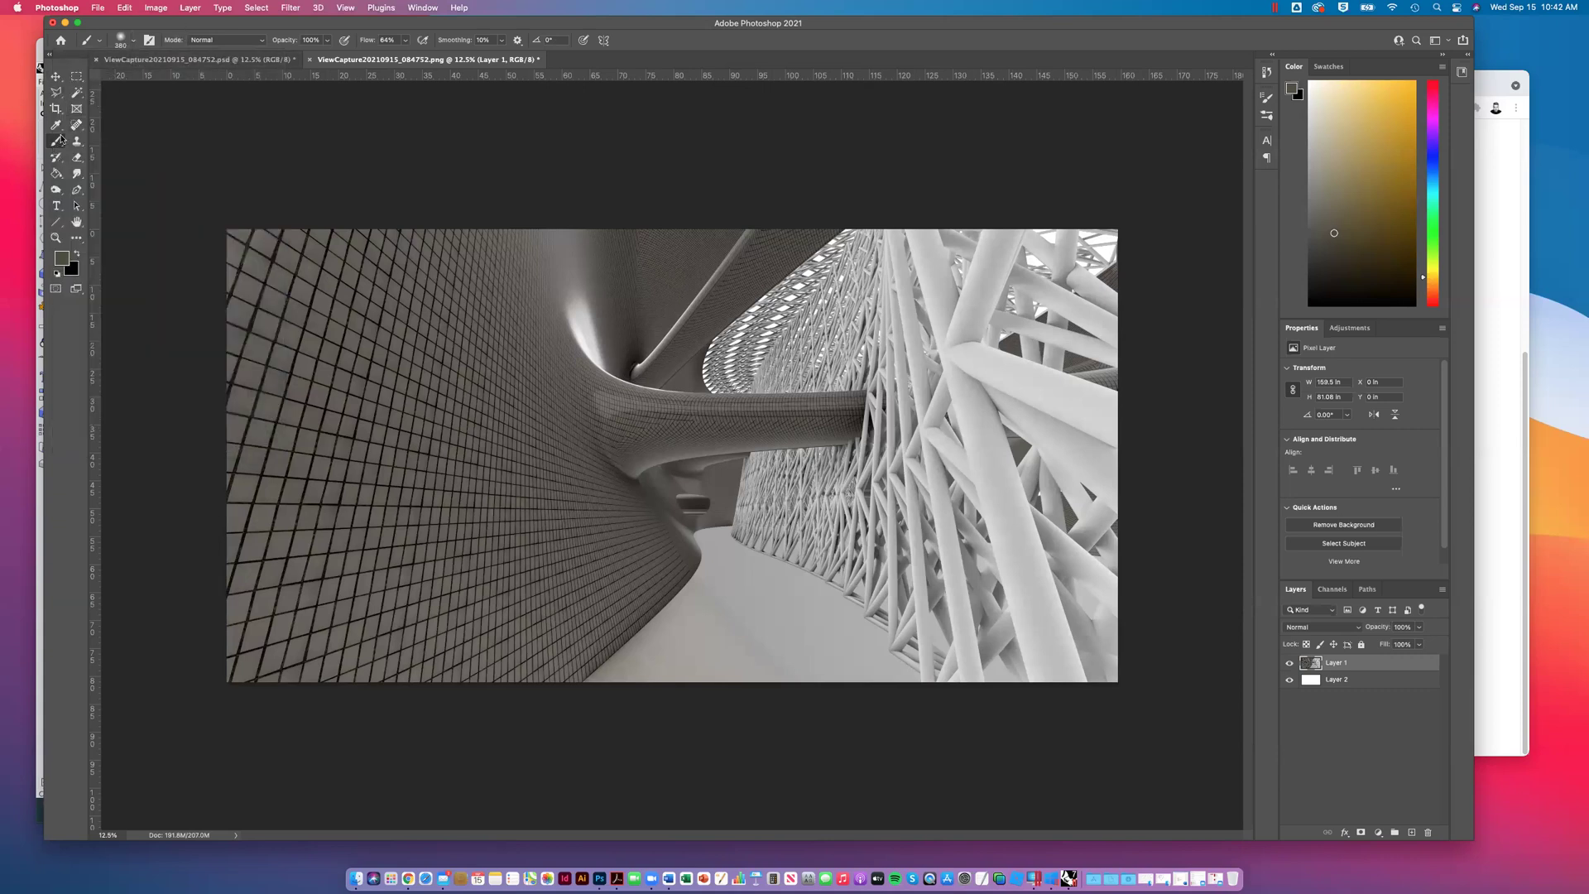
{"action": "left_click", "coordinate": [132, 44]}
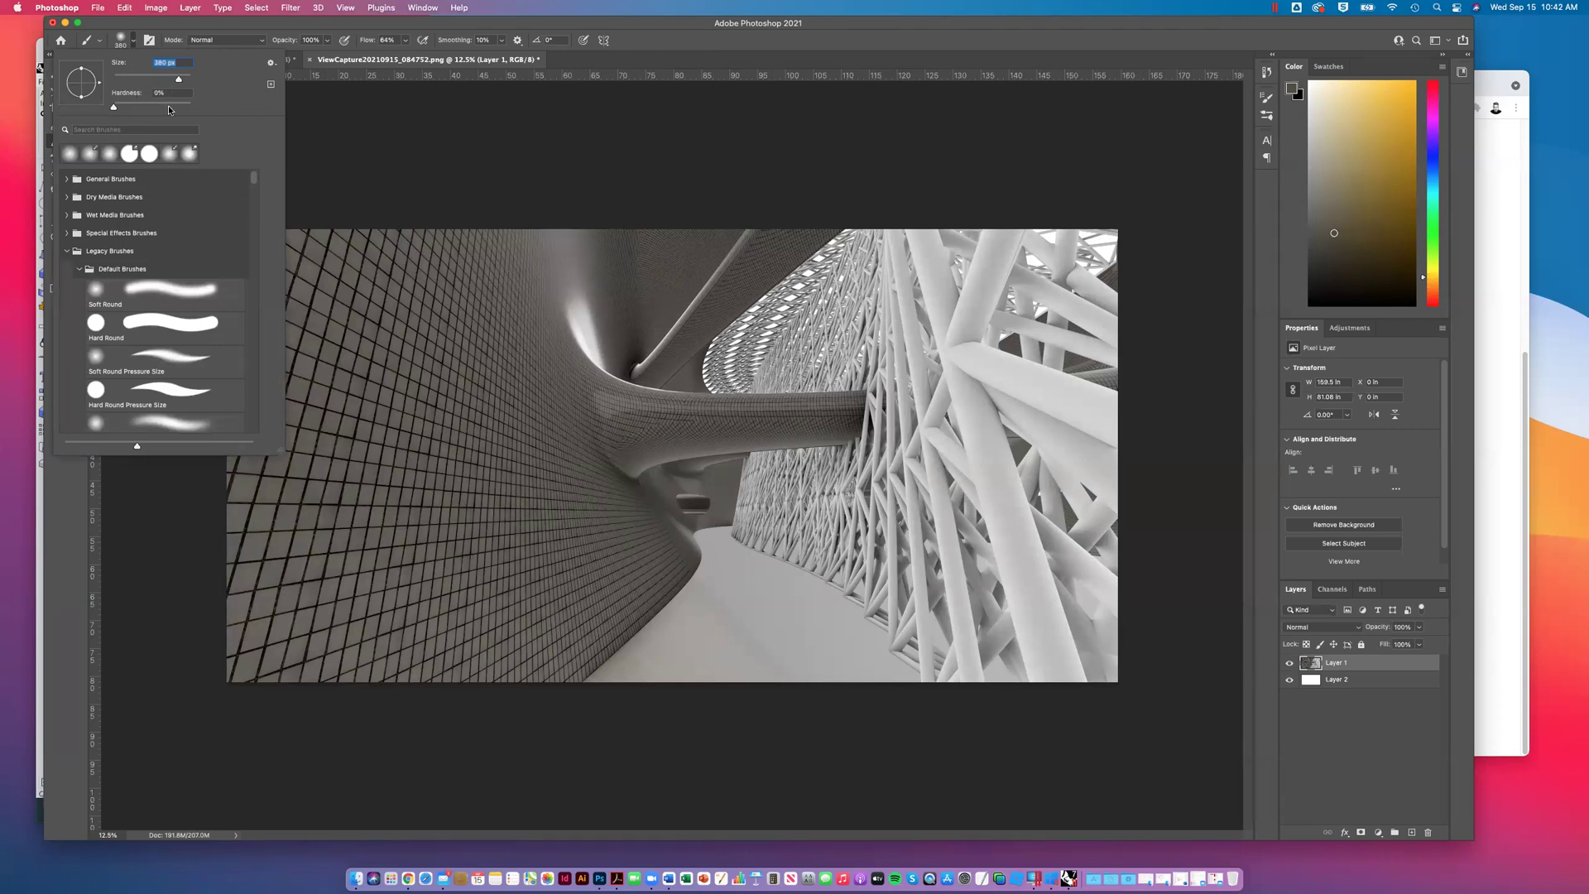
{"action": "left_click", "coordinate": [129, 31]}
{"action": "left_click", "coordinate": [134, 44]}
{"action": "left_click", "coordinate": [70, 153]}
{"action": "left_click", "coordinate": [179, 79]}
{"action": "left_click", "coordinate": [178, 33]}
Step: Set up the Dodge tool with a soft round tip of about 492 px and 0% hardness
{"action": "left_click", "coordinate": [56, 189]}
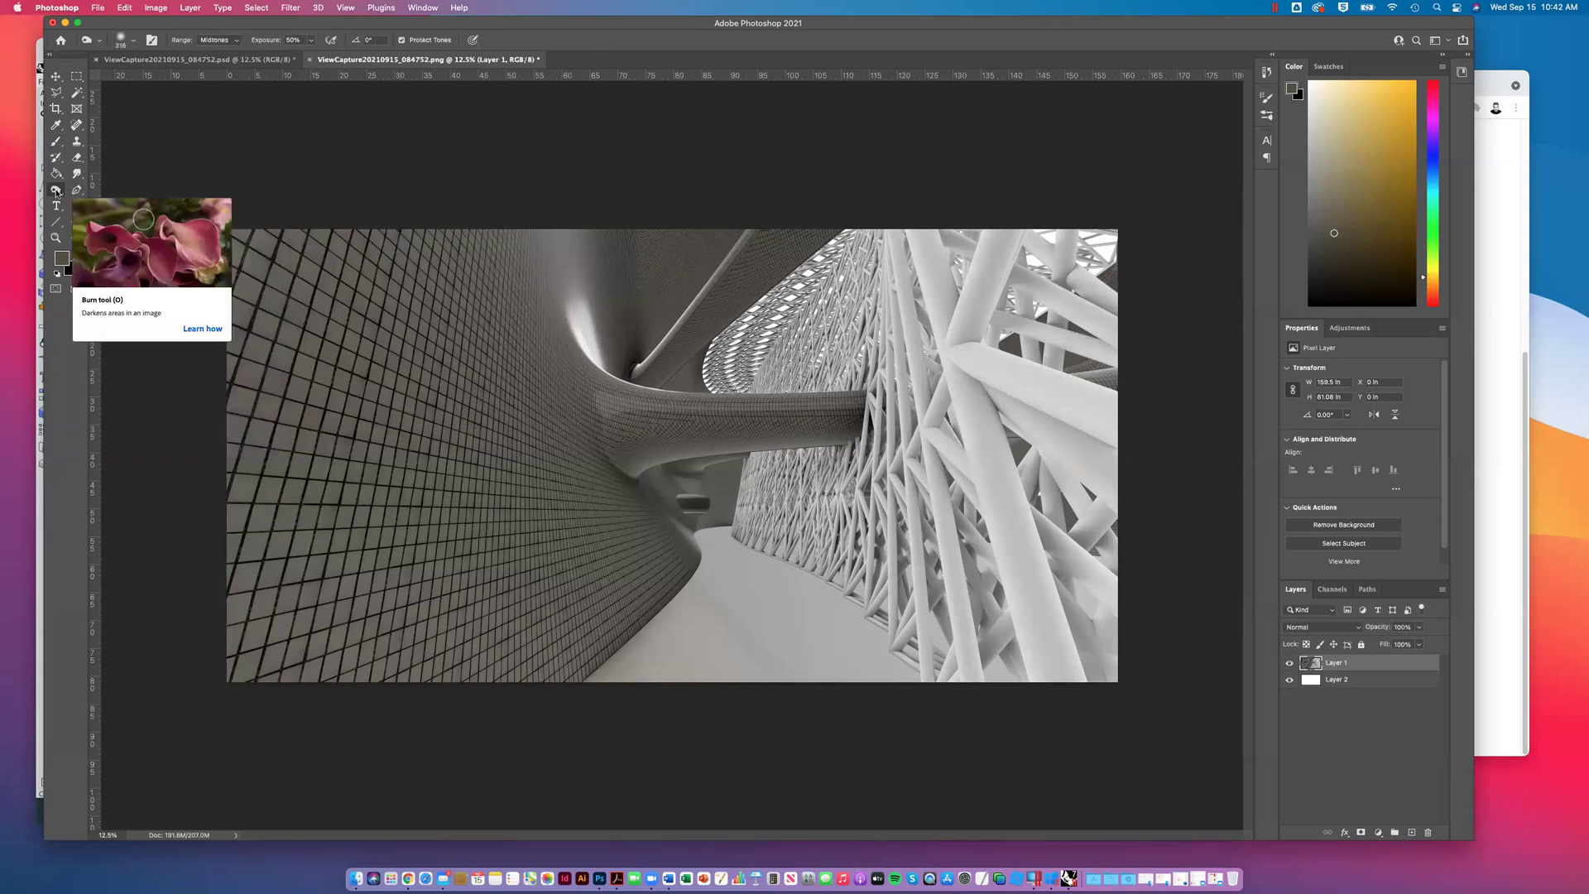
{"action": "right_click", "coordinate": [56, 190]}
{"action": "left_click", "coordinate": [107, 201]}
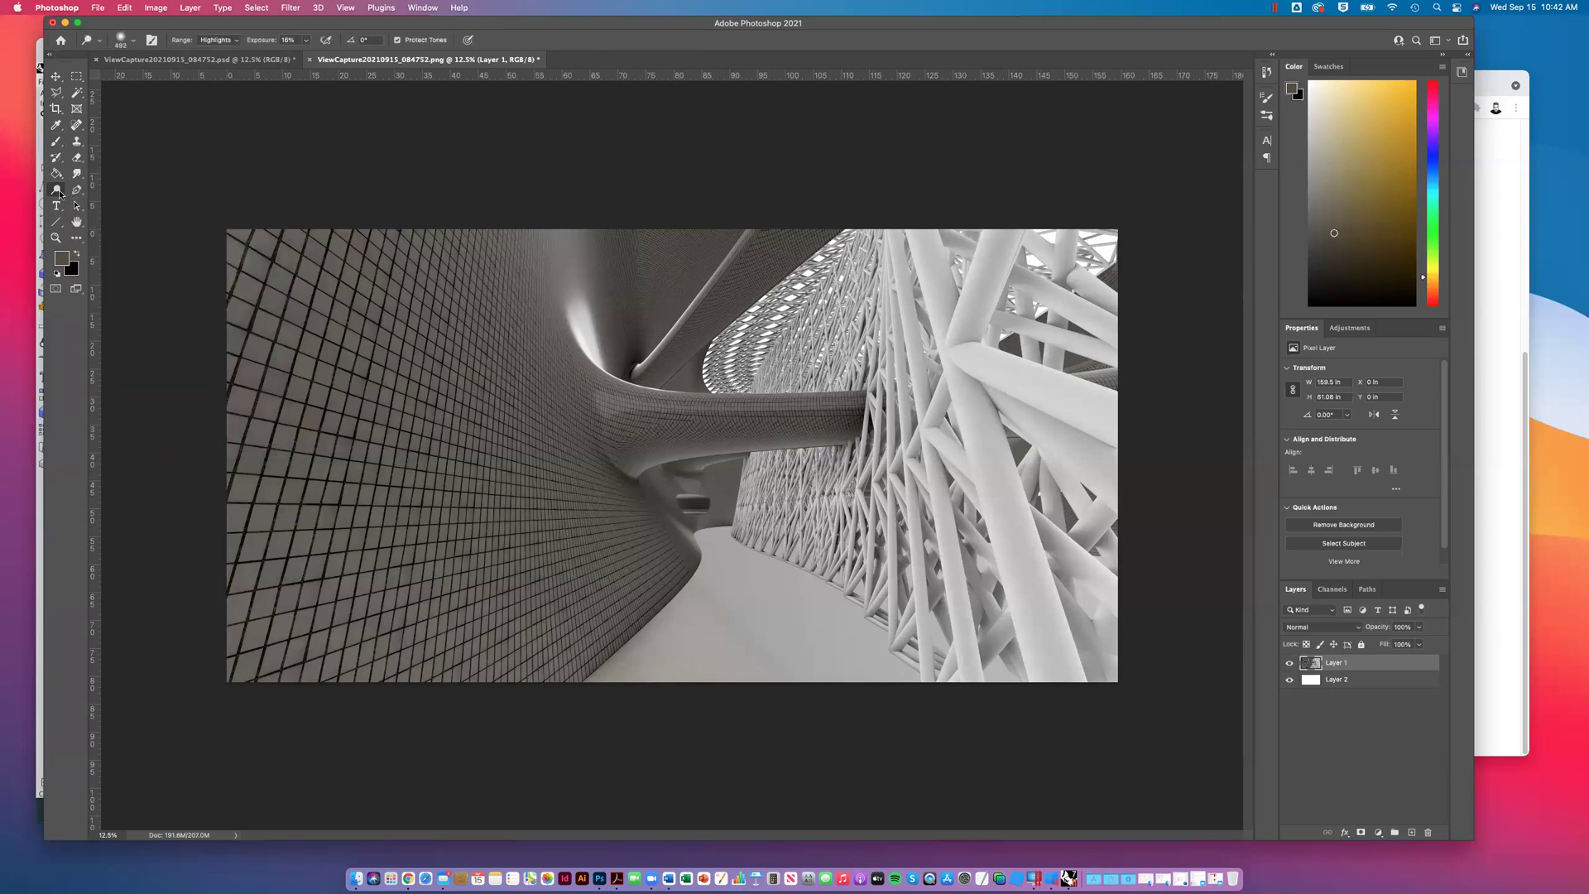
{"action": "right_click", "coordinate": [60, 194]}
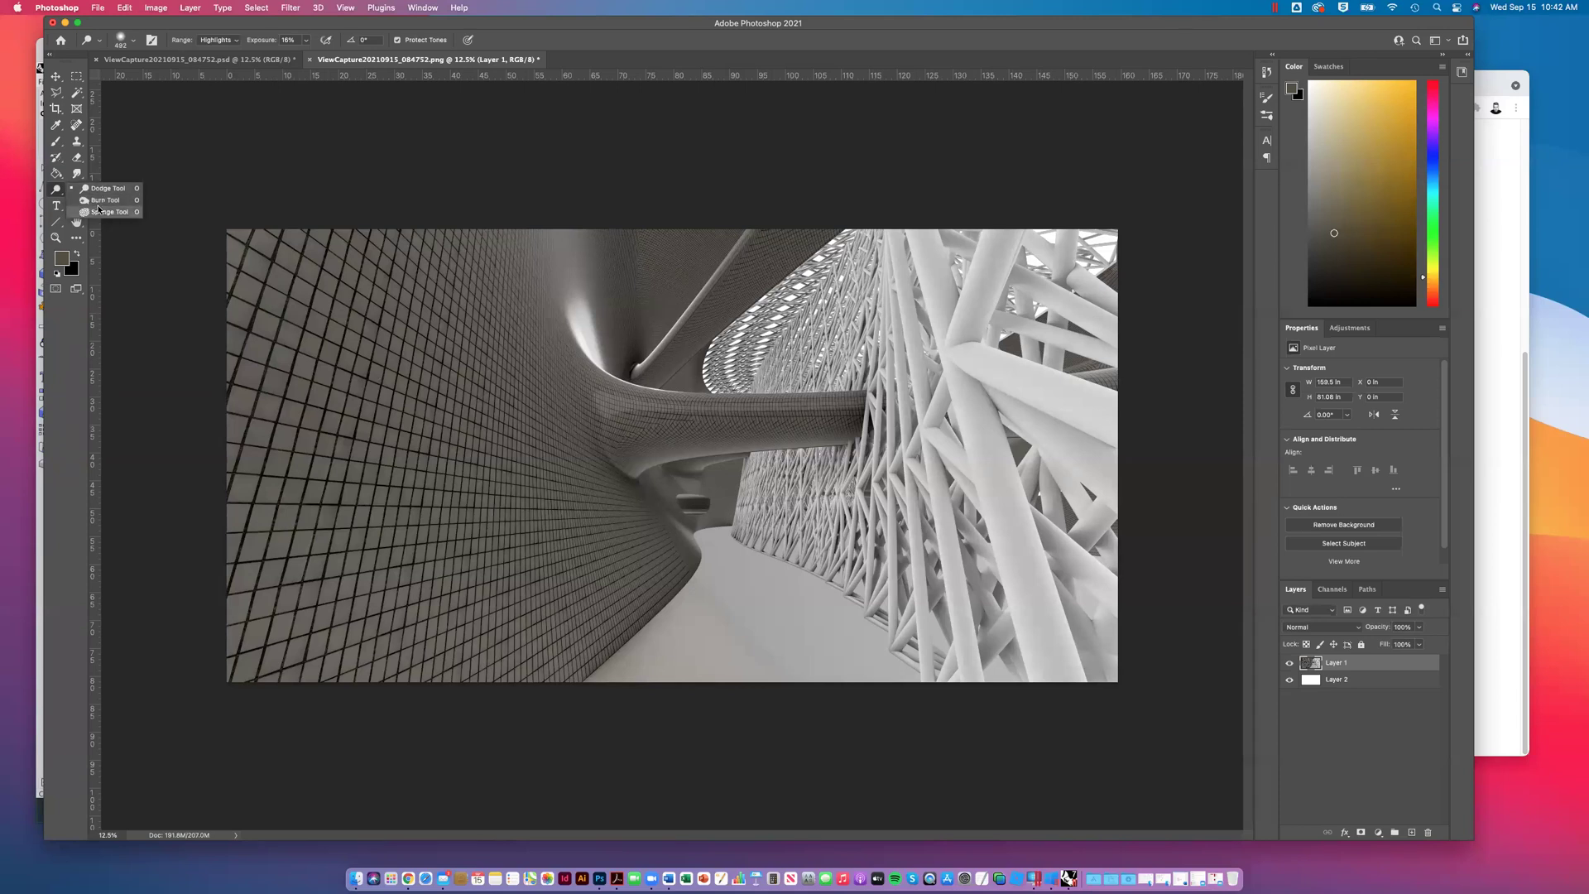
{"action": "left_click", "coordinate": [100, 189]}
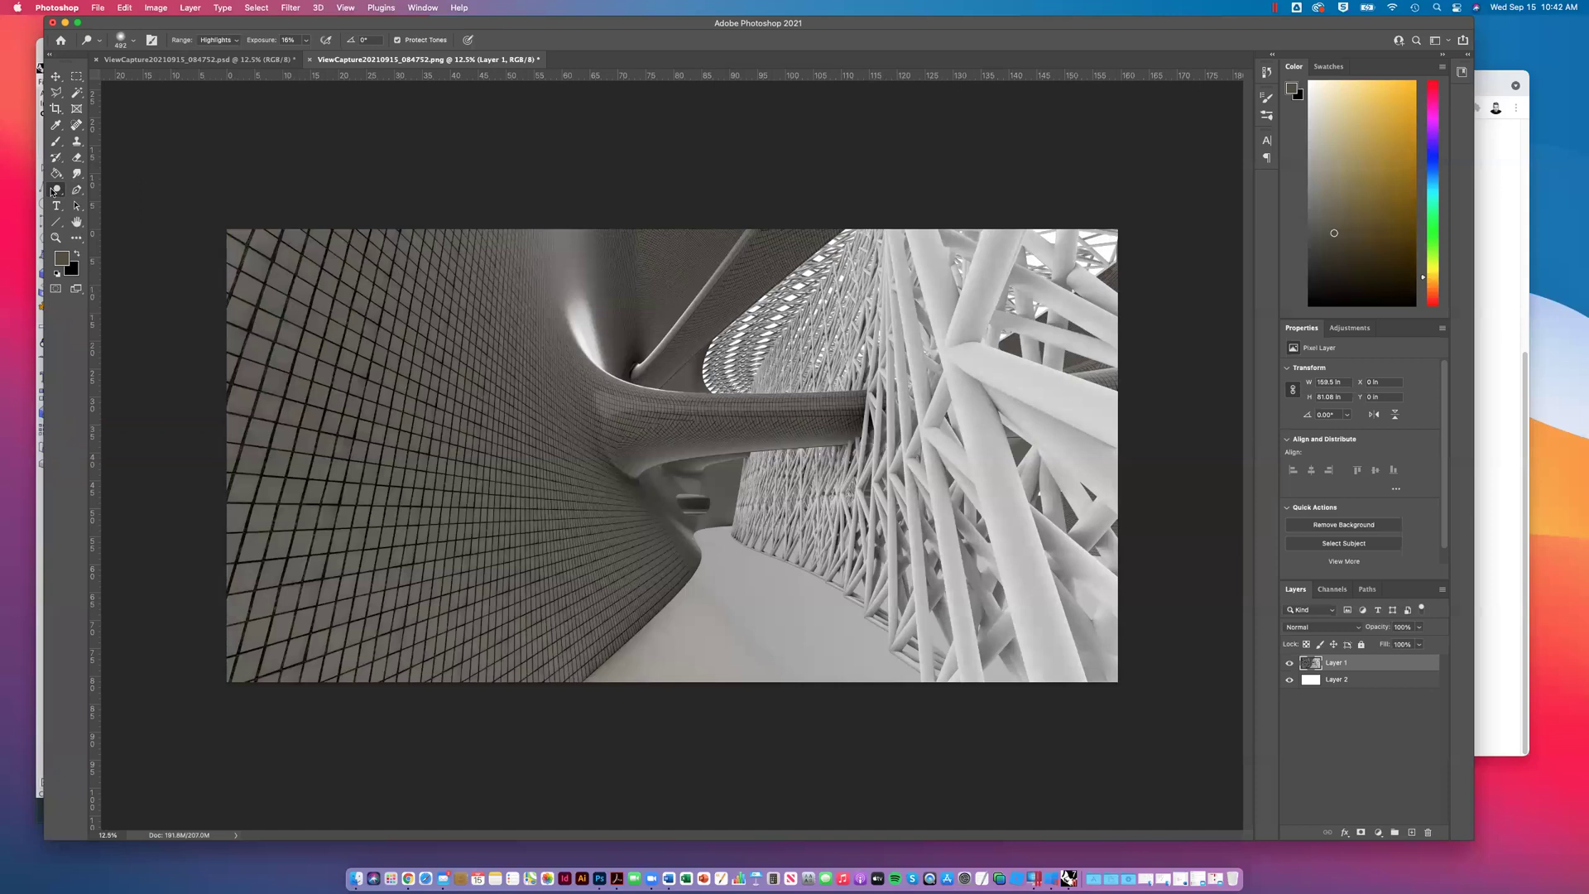
{"action": "left_click", "coordinate": [129, 41]}
{"action": "left_click", "coordinate": [73, 155]}
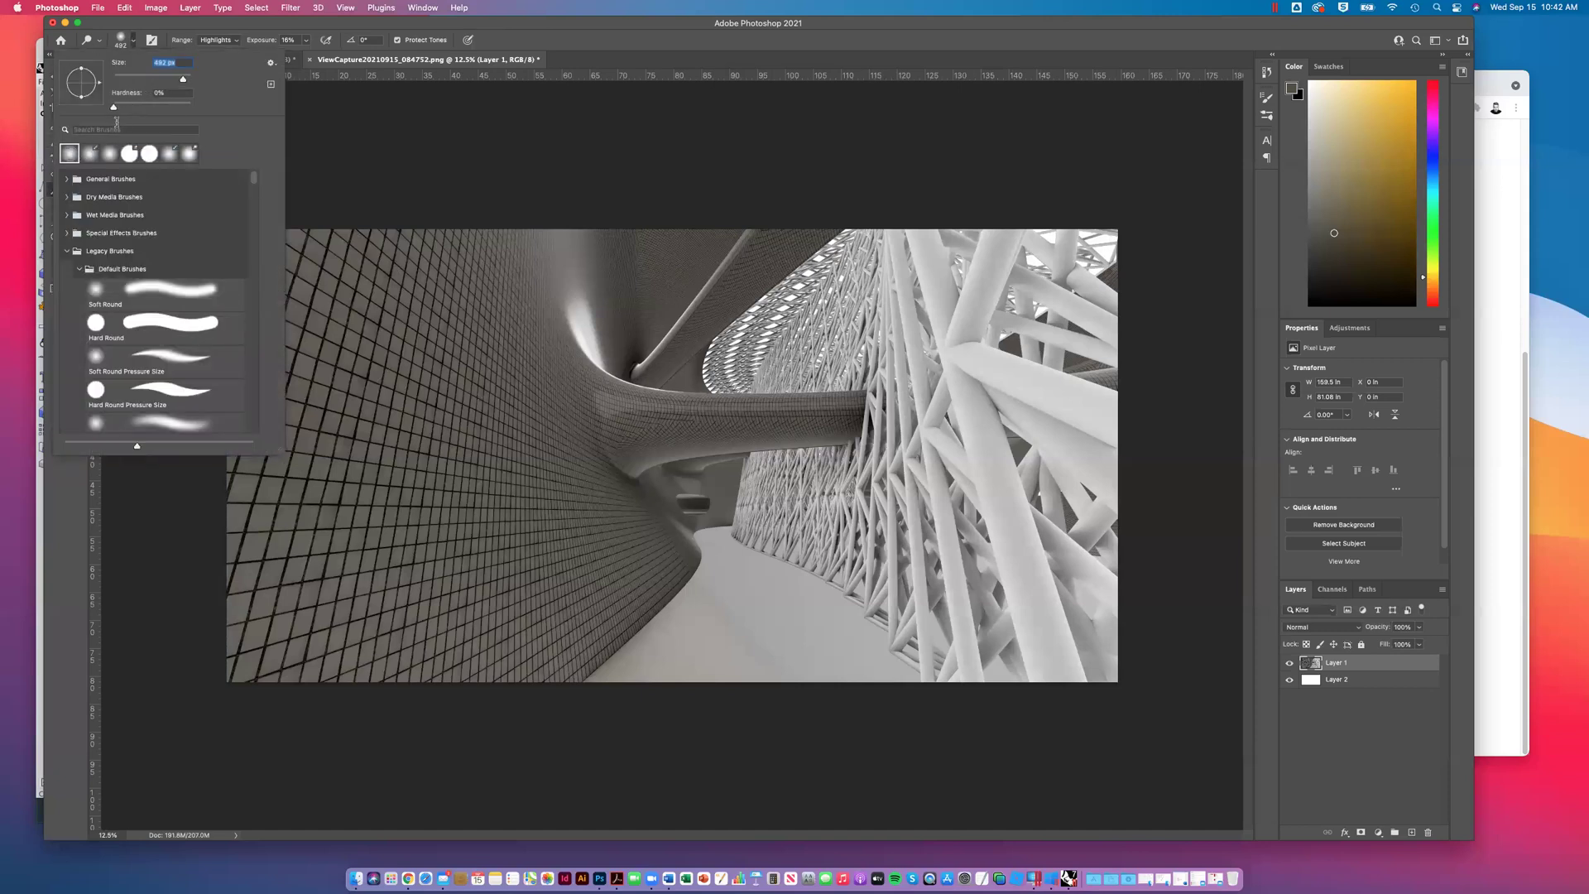
{"action": "key", "text": "Return"}
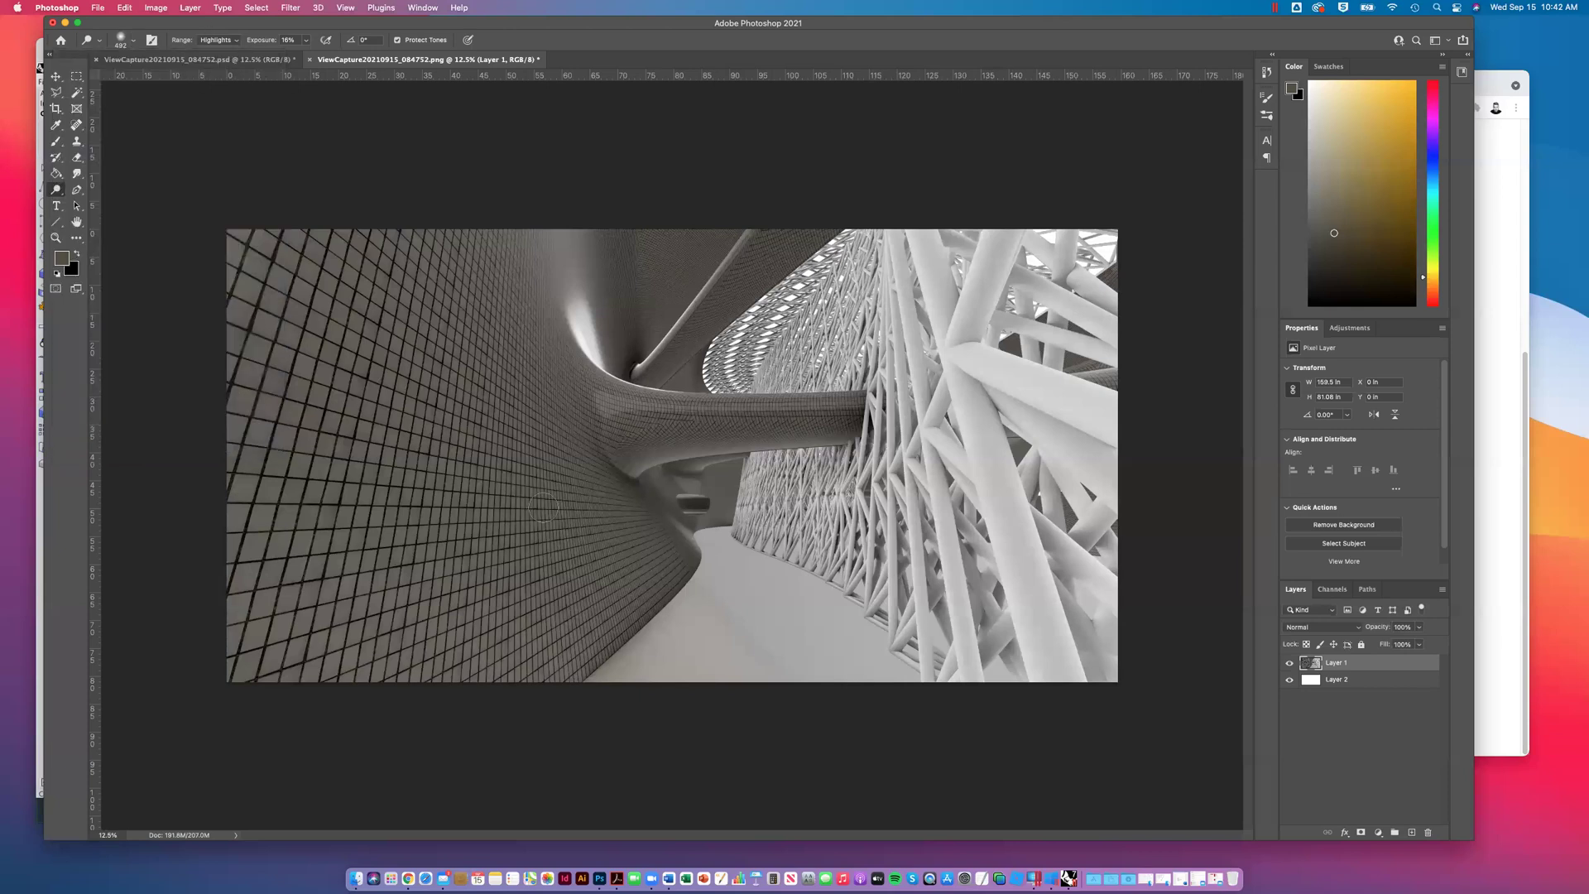
Step: Try dodging the highlights on the floor and along the base of the white lattice on Layer 1, and undo it
{"action": "mouse_move", "coordinate": [782, 629]}
{"action": "left_mouse_down"}
{"action": "mouse_move", "coordinate": [605, 650]}
{"action": "mouse_move", "coordinate": [580, 632]}
{"action": "mouse_move", "coordinate": [716, 627]}
{"action": "mouse_move", "coordinate": [472, 662]}
{"action": "mouse_move", "coordinate": [741, 653]}
{"action": "mouse_move", "coordinate": [745, 638]}
{"action": "mouse_move", "coordinate": [577, 584]}
{"action": "mouse_move", "coordinate": [577, 619]}
{"action": "mouse_move", "coordinate": [544, 609]}
{"action": "mouse_move", "coordinate": [713, 603]}
{"action": "mouse_move", "coordinate": [844, 642]}
{"action": "mouse_move", "coordinate": [840, 617]}
{"action": "left_mouse_up"}
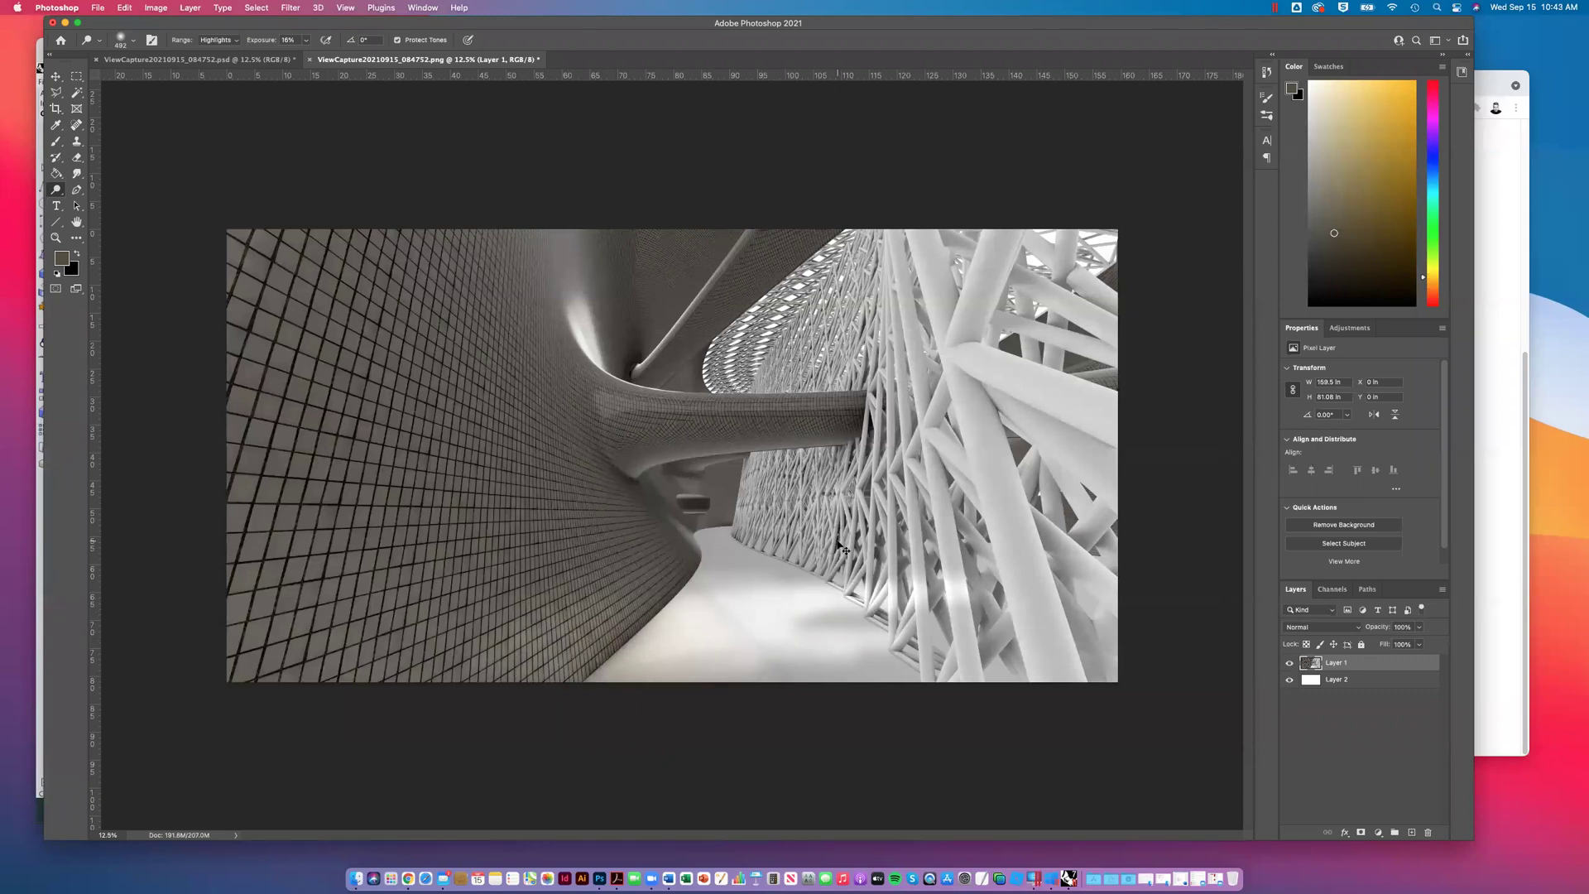
{"action": "key", "text": "super+z"}
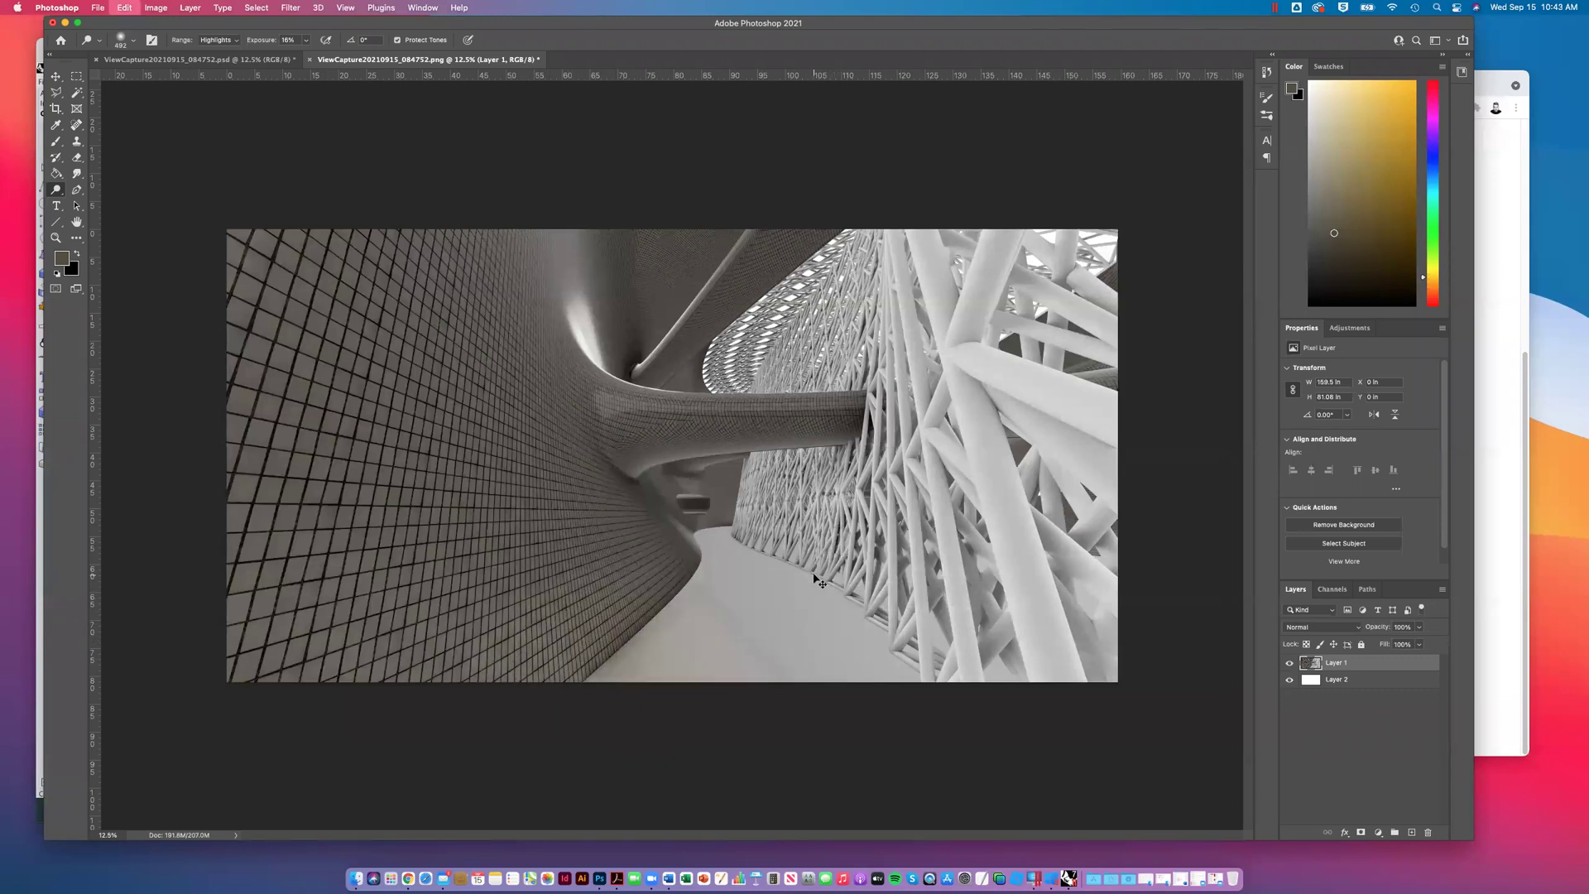
Step: Switch to the Burn tool, burn strokes into the shaded area under the bridge and the wall junction, and undo the last stroke
{"action": "right_click", "coordinate": [65, 191]}
{"action": "left_click", "coordinate": [105, 201]}
{"action": "mouse_move", "coordinate": [722, 474]}
{"action": "left_mouse_down"}
{"action": "mouse_move", "coordinate": [670, 471]}
{"action": "mouse_move", "coordinate": [708, 522]}
{"action": "mouse_move", "coordinate": [719, 502]}
{"action": "mouse_move", "coordinate": [648, 482]}
{"action": "mouse_move", "coordinate": [688, 478]}
{"action": "left_mouse_up"}
{"action": "mouse_move", "coordinate": [688, 348]}
{"action": "left_mouse_down"}
{"action": "mouse_move", "coordinate": [669, 388]}
{"action": "mouse_move", "coordinate": [694, 396]}
{"action": "mouse_move", "coordinate": [703, 360]}
{"action": "mouse_move", "coordinate": [713, 374]}
{"action": "left_mouse_up"}
{"action": "key", "text": "super+z"}
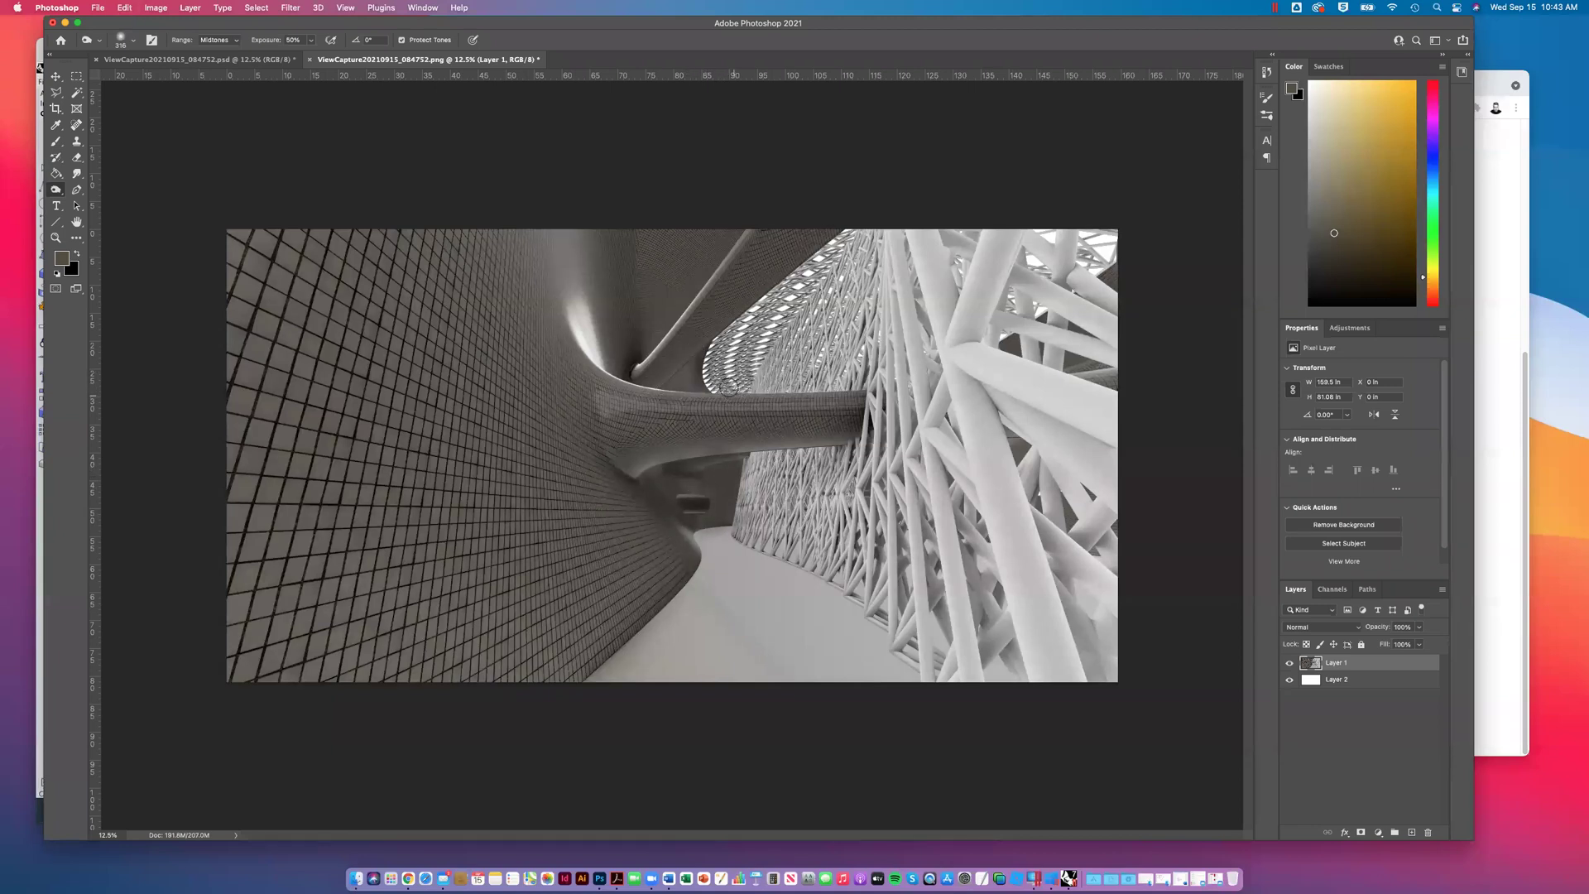
Step: Burn the ceiling surfaces beside the diagonal beam and above the perforated opening, using midtones range at 50% exposure
{"action": "key", "text": "super+plus"}
{"action": "key", "text": "super+plus"}
{"action": "key", "text": "super+plus"}
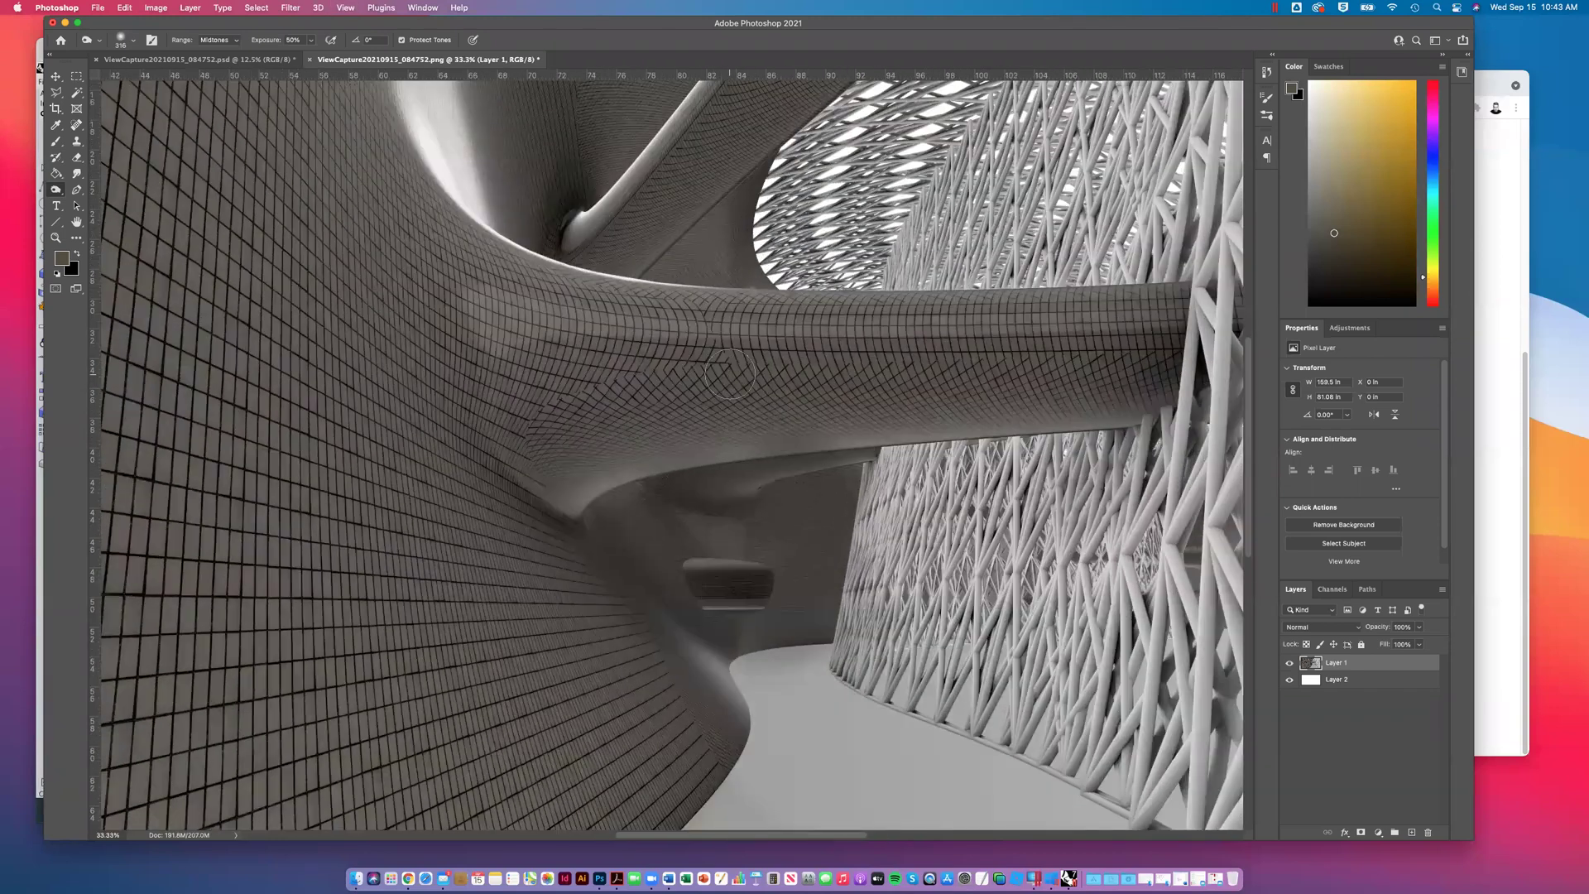
{"action": "scroll", "coordinate": [685, 323], "scroll_direction": "up", "scroll_amount": 5}
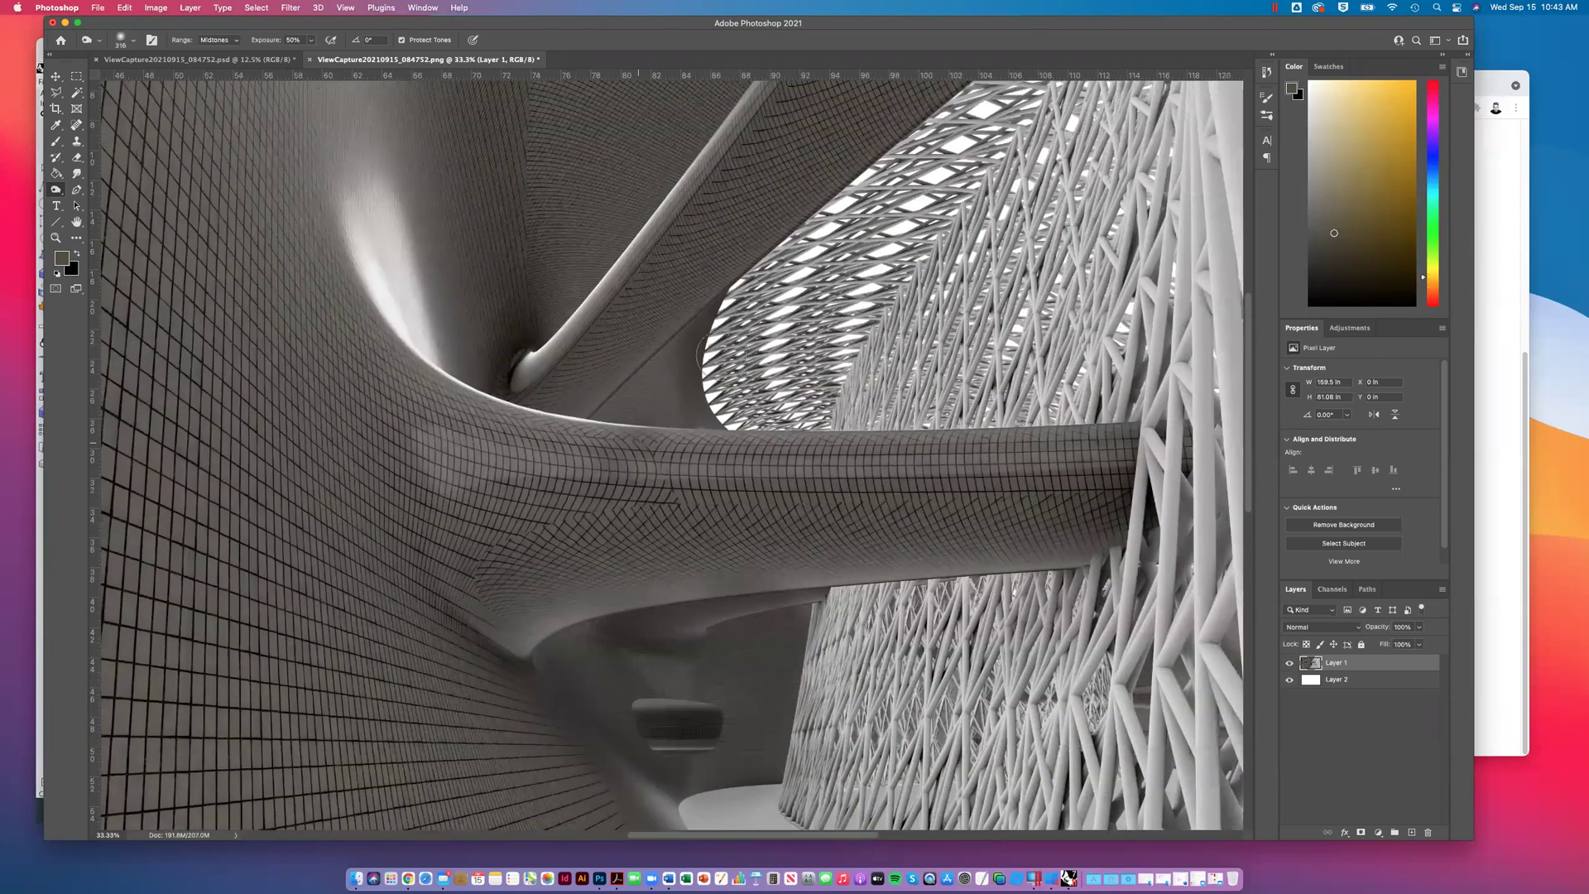
{"action": "mouse_move", "coordinate": [702, 337]}
{"action": "left_mouse_down"}
{"action": "mouse_move", "coordinate": [610, 419]}
{"action": "mouse_move", "coordinate": [673, 420]}
{"action": "mouse_move", "coordinate": [683, 364]}
{"action": "mouse_move", "coordinate": [636, 419]}
{"action": "mouse_move", "coordinate": [670, 424]}
{"action": "mouse_move", "coordinate": [706, 399]}
{"action": "mouse_move", "coordinate": [560, 184]}
{"action": "mouse_move", "coordinate": [559, 279]}
{"action": "mouse_move", "coordinate": [523, 335]}
{"action": "mouse_move", "coordinate": [621, 192]}
{"action": "mouse_move", "coordinate": [537, 311]}
{"action": "mouse_move", "coordinate": [546, 163]}
{"action": "mouse_move", "coordinate": [534, 176]}
{"action": "mouse_move", "coordinate": [625, 166]}
{"action": "mouse_move", "coordinate": [530, 153]}
{"action": "mouse_move", "coordinate": [668, 161]}
{"action": "mouse_move", "coordinate": [584, 201]}
{"action": "mouse_move", "coordinate": [654, 152]}
{"action": "mouse_move", "coordinate": [531, 120]}
{"action": "mouse_move", "coordinate": [711, 113]}
{"action": "mouse_move", "coordinate": [566, 112]}
{"action": "mouse_move", "coordinate": [633, 144]}
{"action": "mouse_move", "coordinate": [683, 105]}
{"action": "left_mouse_up"}
{"action": "key", "text": "super+minus"}
{"action": "key", "text": "super+minus"}
{"action": "key", "text": "super+minus"}
{"action": "key", "text": "super+minus"}
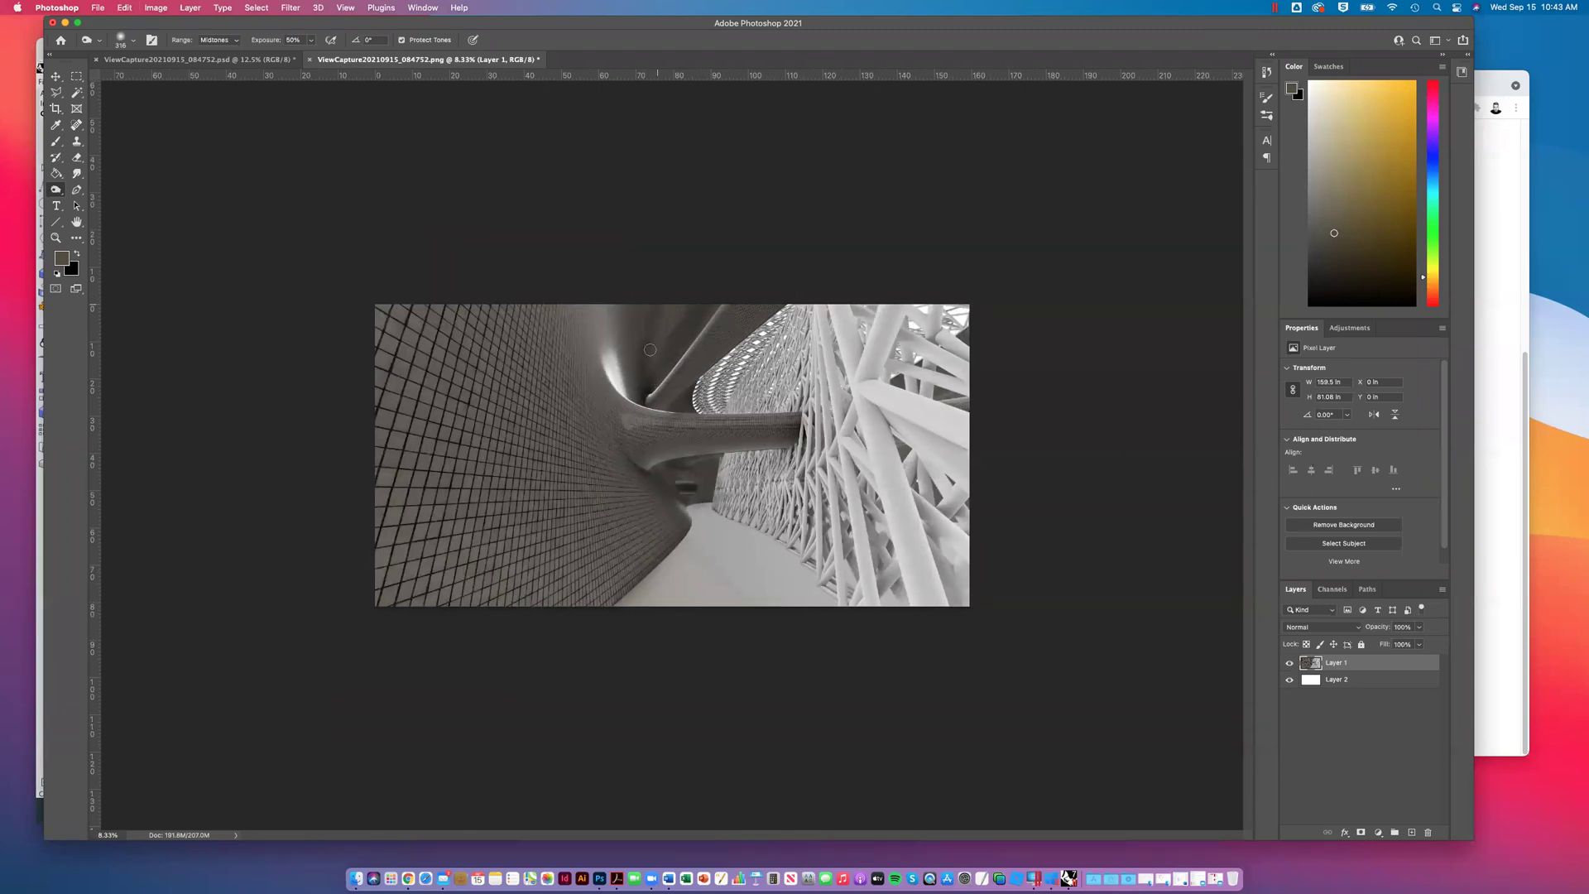
{"action": "left_click_drag", "start_coordinate": [682, 310], "coordinate": [699, 332]}
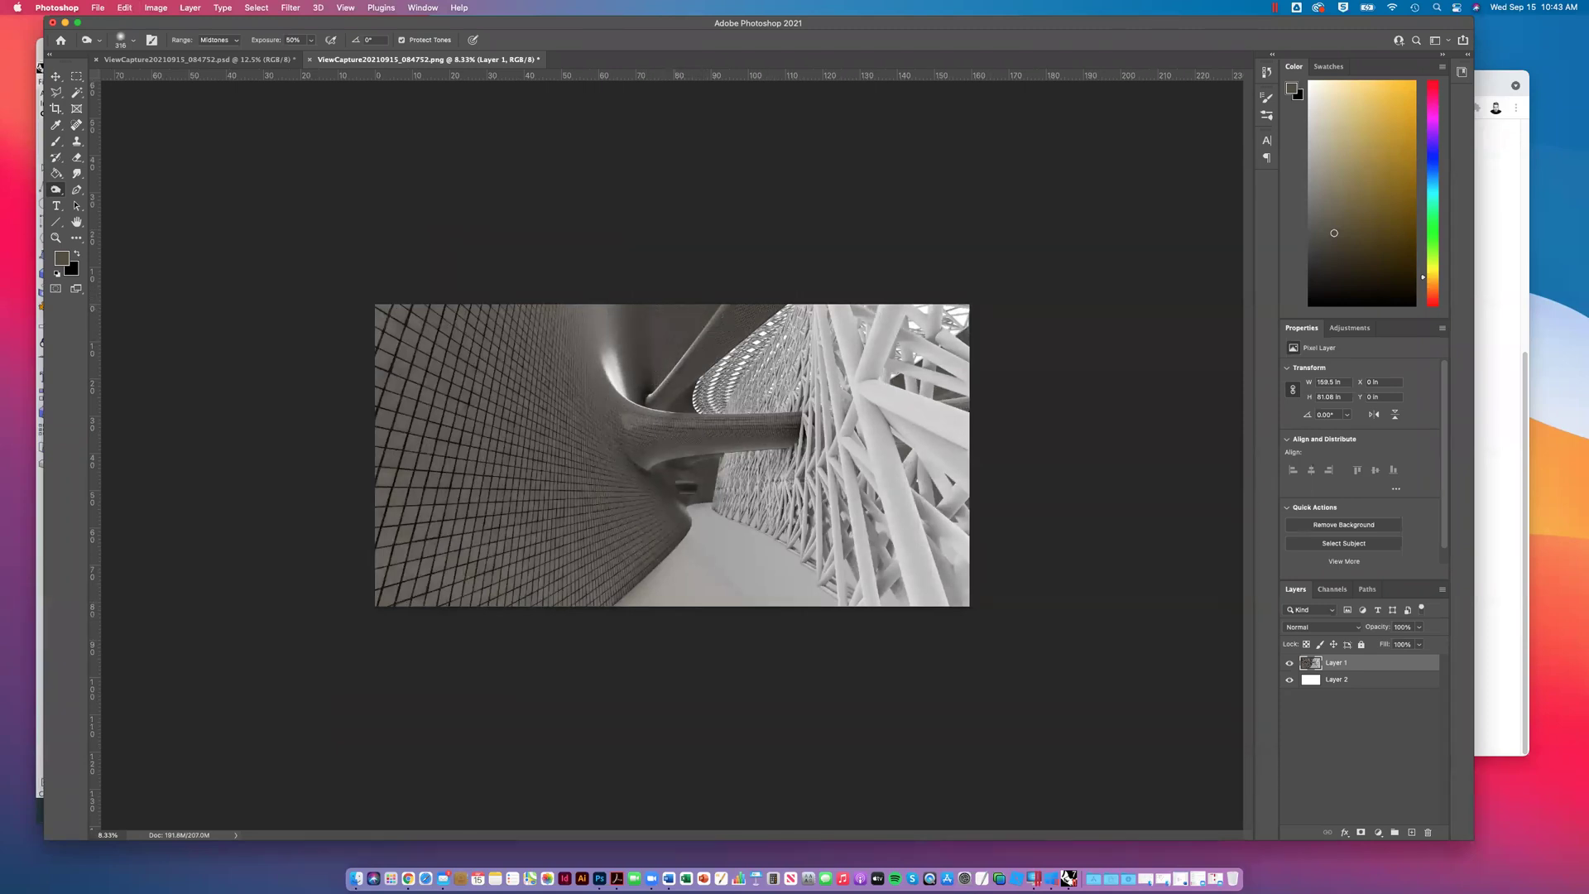
Step: Enlarge the Burn brush, darken broader areas of the ceiling and floor edges, and finish with the Move tool active
{"action": "left_click", "coordinate": [133, 40]}
{"action": "left_click_drag", "start_coordinate": [184, 79], "coordinate": [186, 79]}
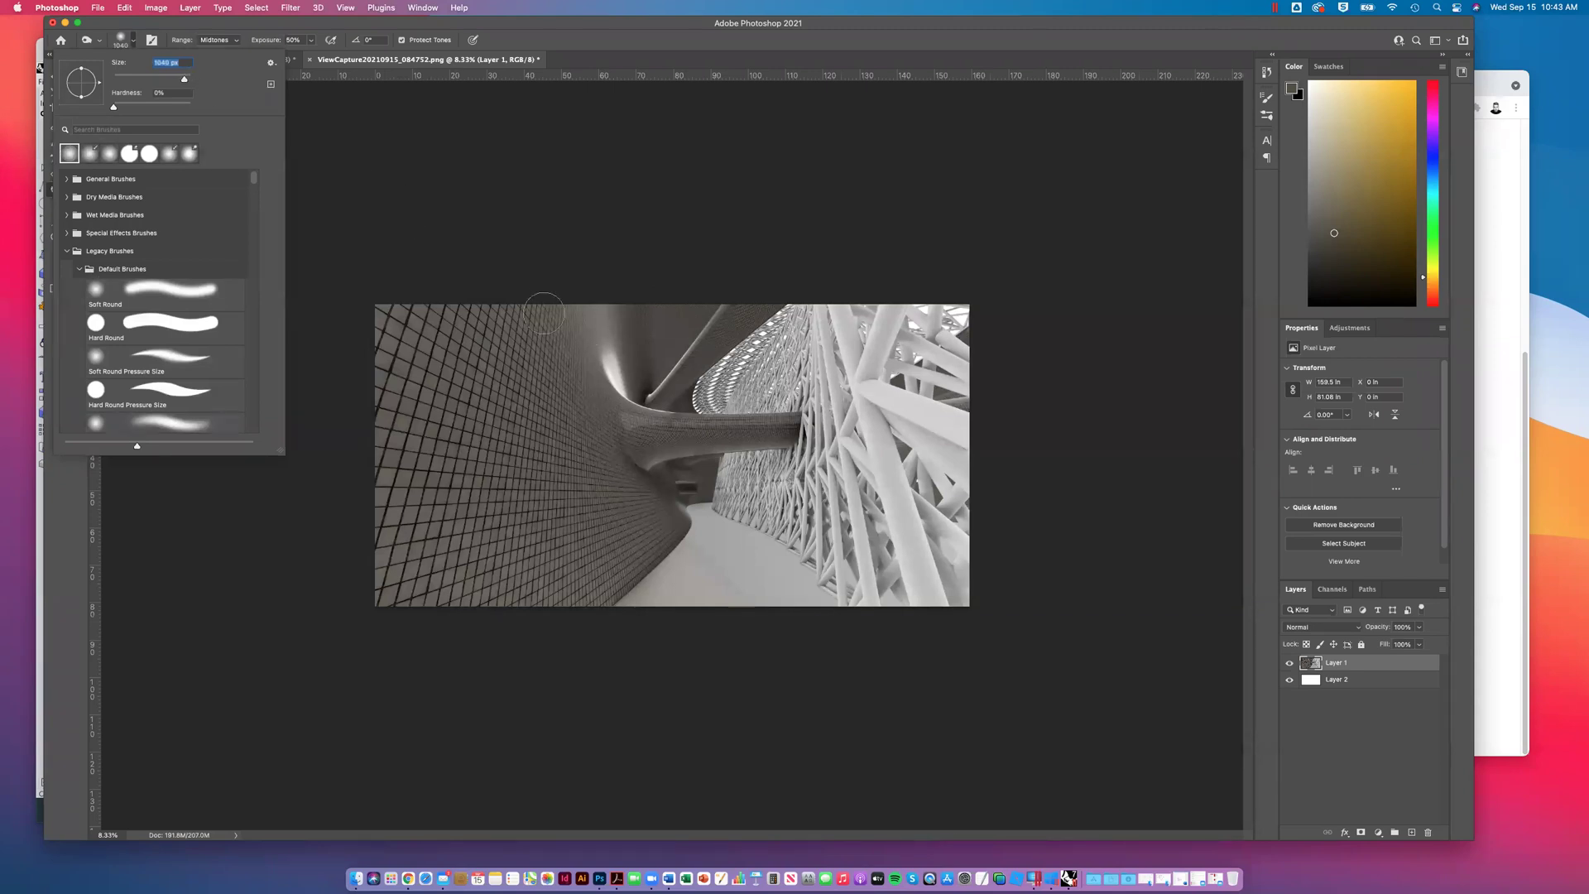
{"action": "left_click", "coordinate": [646, 360]}
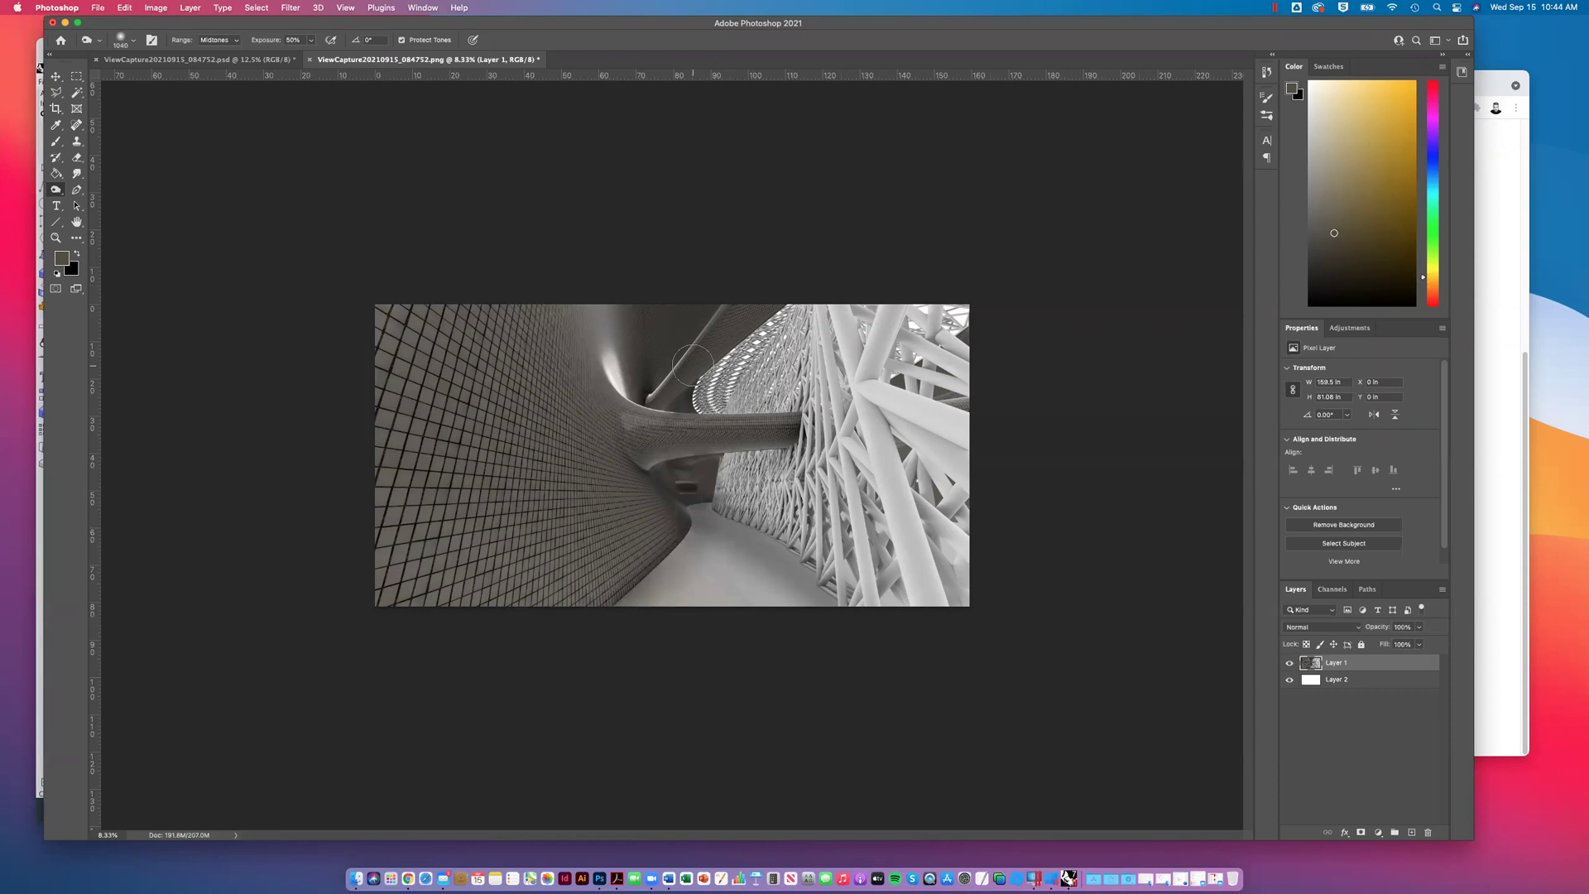
{"action": "left_click", "coordinate": [54, 76]}
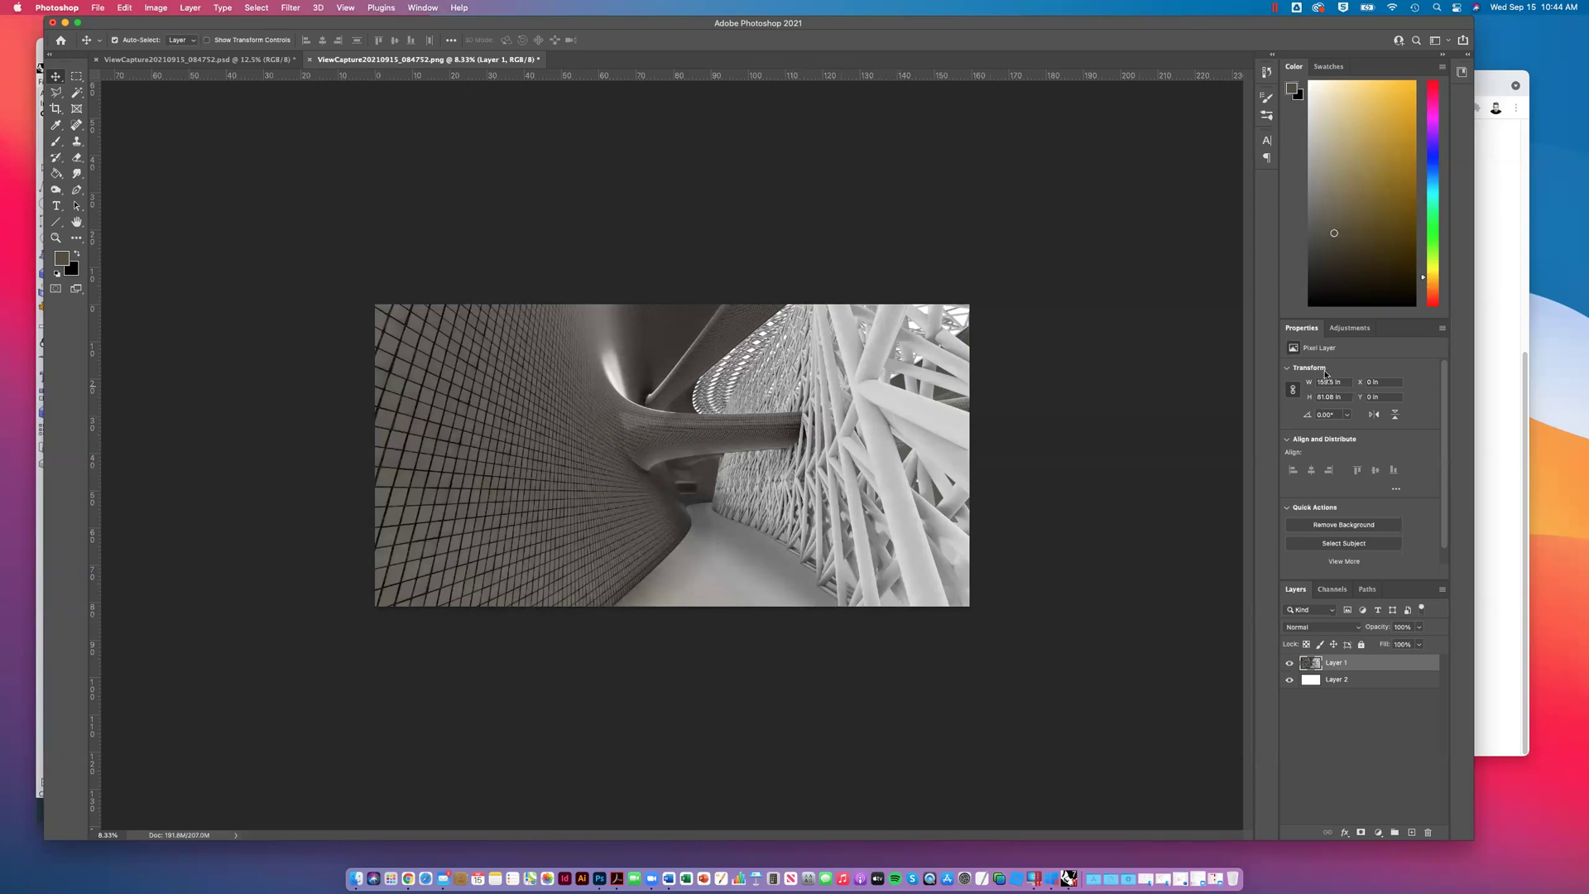
Step: Switch to Chrome, open the ArchDaily article on 13 free 2D people cutout sites, and reposition and enlarge the browser window
{"action": "left_click", "coordinate": [1513, 272]}
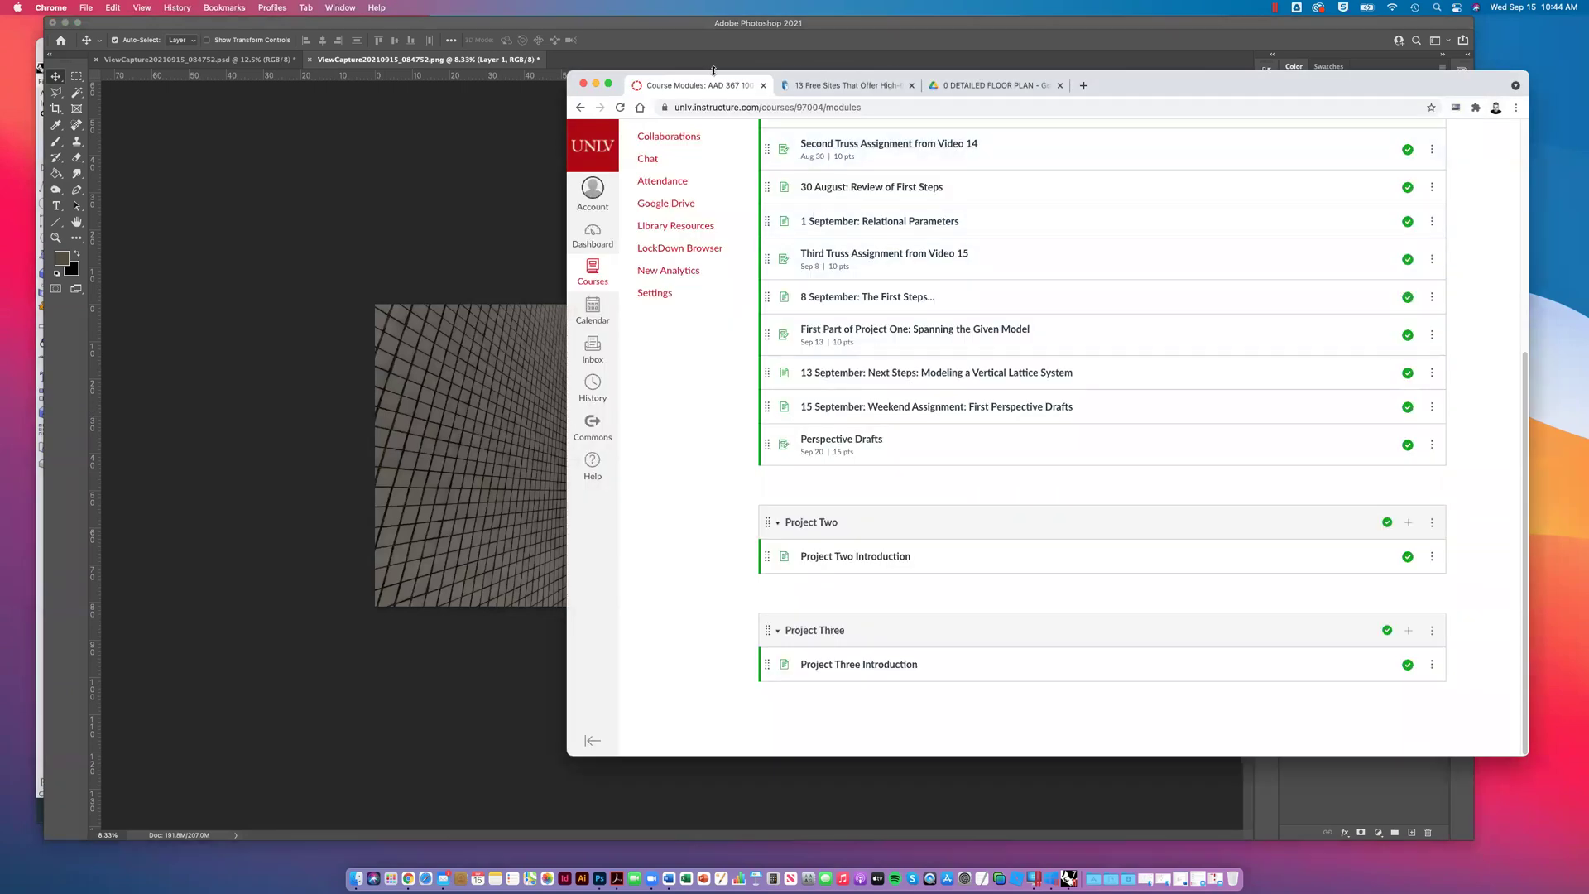
{"action": "left_click", "coordinate": [845, 86]}
{"action": "left_click_drag", "start_coordinate": [1164, 96], "coordinate": [964, 87]}
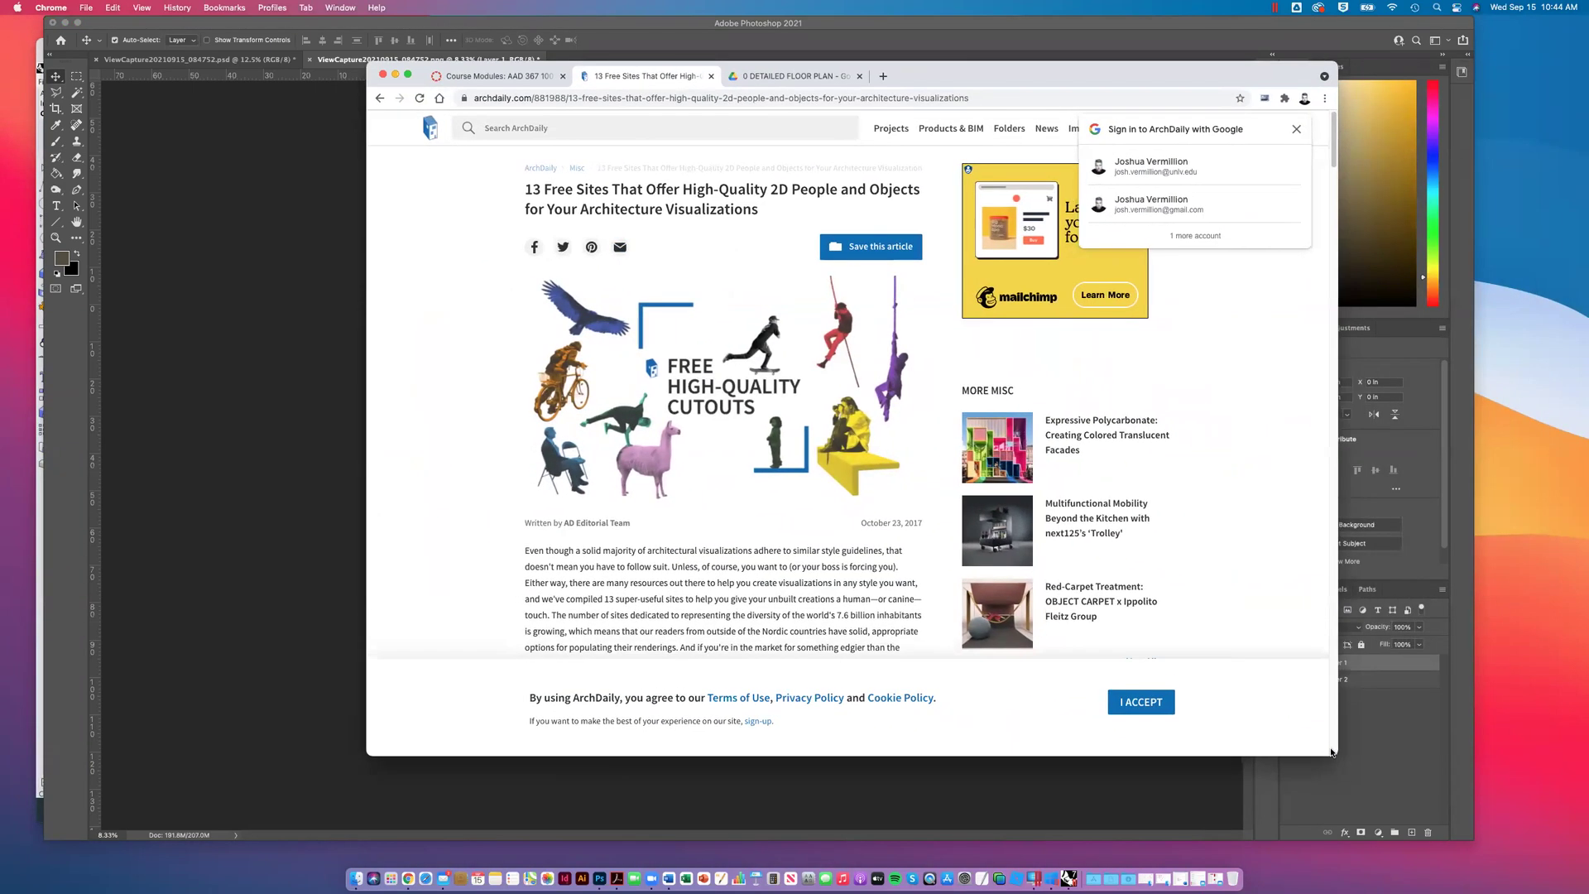
{"action": "left_click_drag", "start_coordinate": [1322, 745], "coordinate": [1389, 788]}
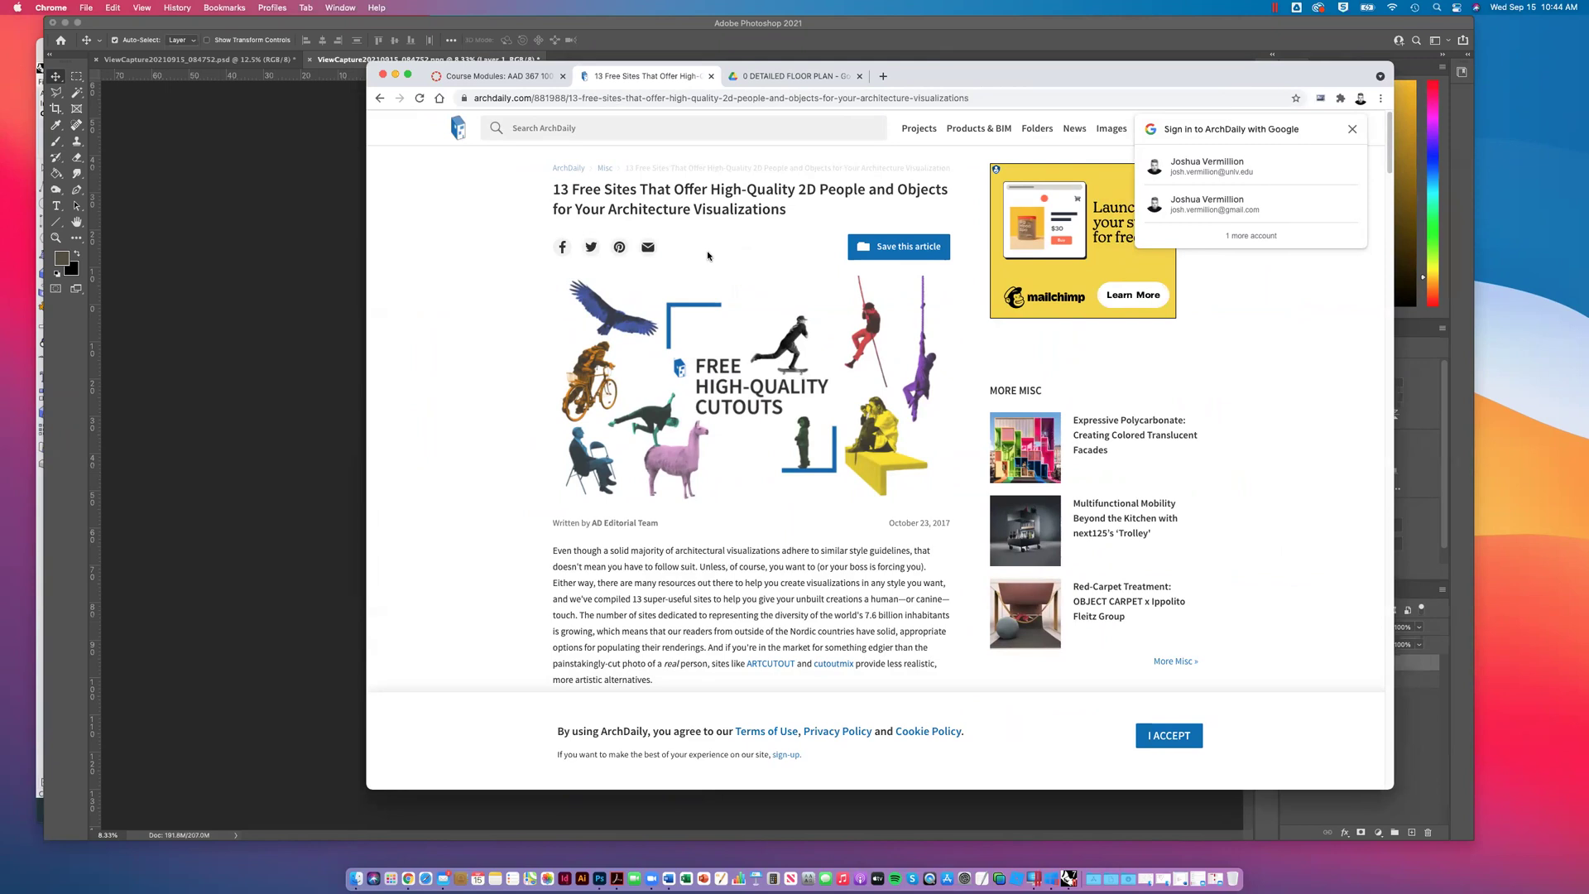
Step: Look through the article's list of free cutout sites, comparing the previews from escalalatina to IMMEDIATE ENTOURAGE
{"action": "scroll", "coordinate": [571, 298], "scroll_direction": "down", "scroll_amount": 5}
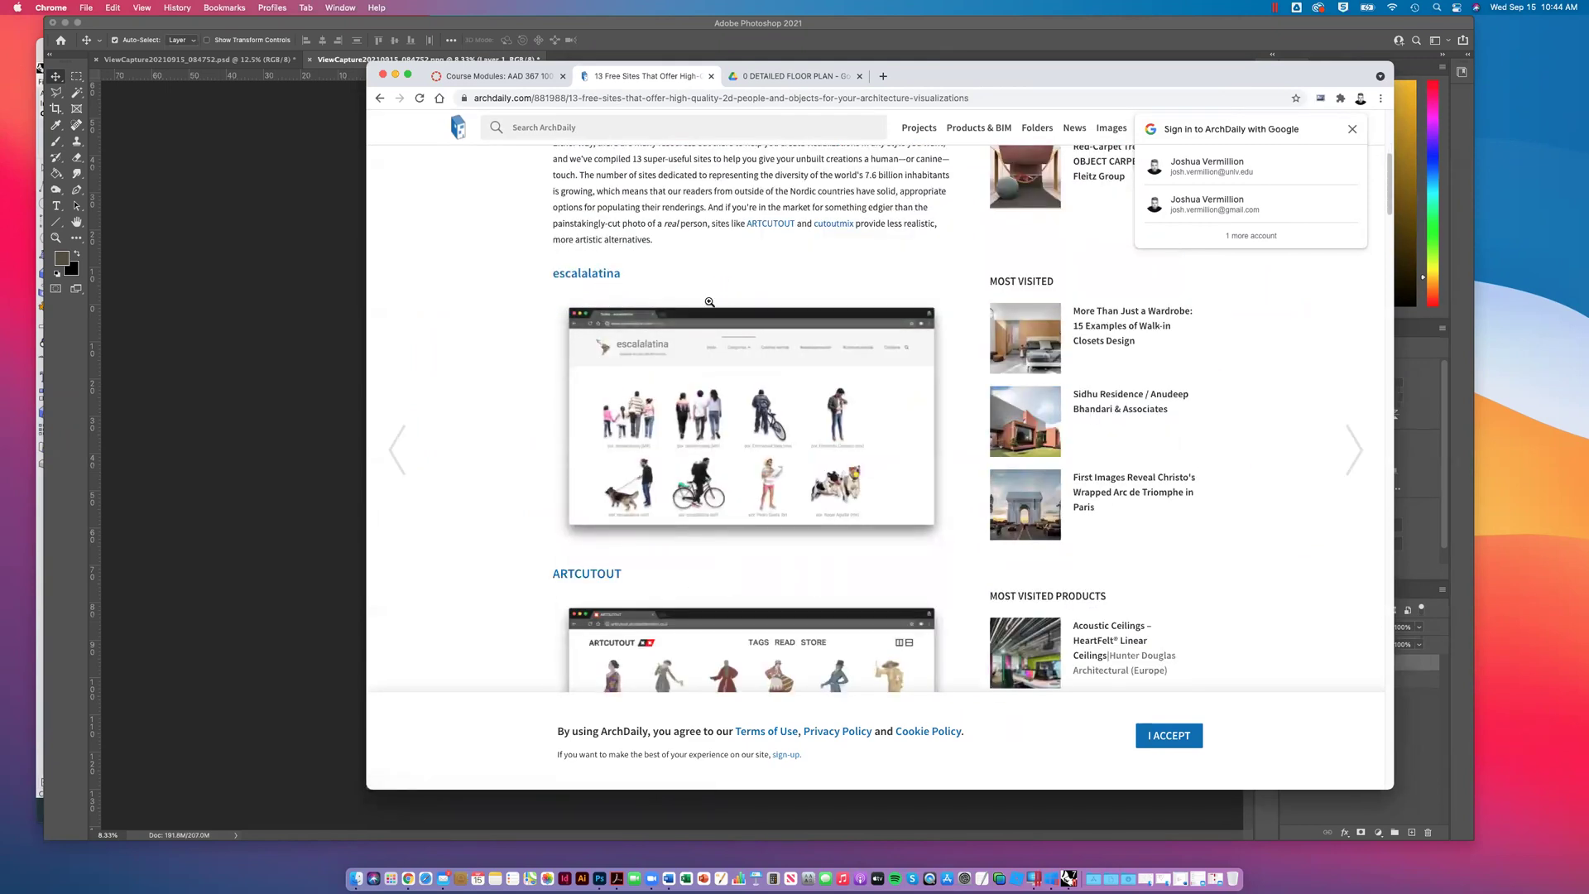
{"action": "scroll", "coordinate": [677, 315], "scroll_direction": "down", "scroll_amount": 3}
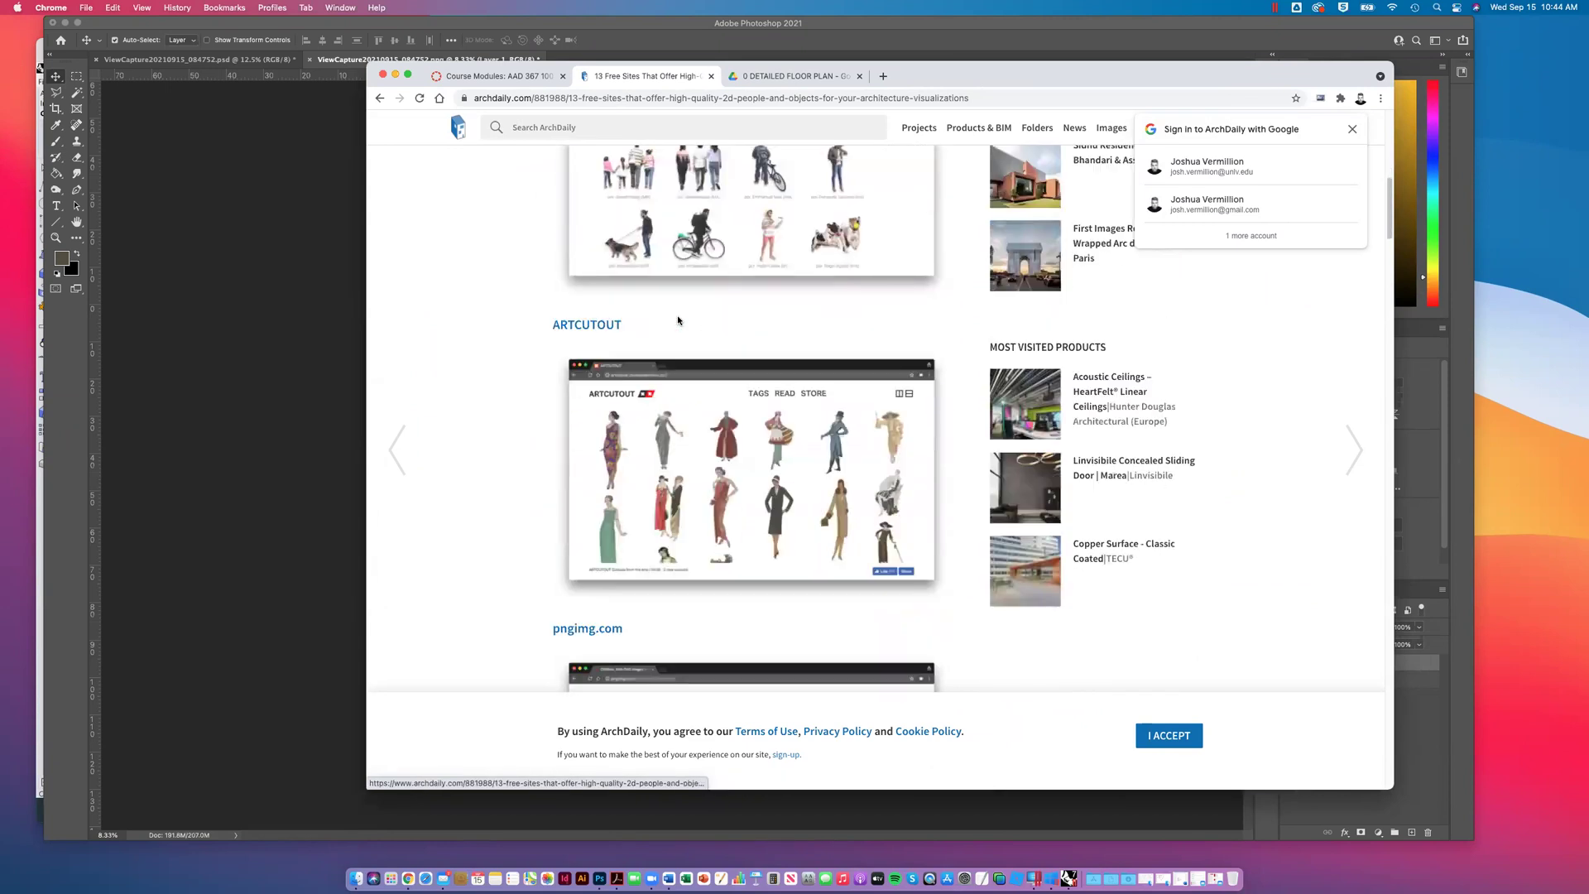
{"action": "scroll", "coordinate": [771, 338], "scroll_direction": "down", "scroll_amount": 10}
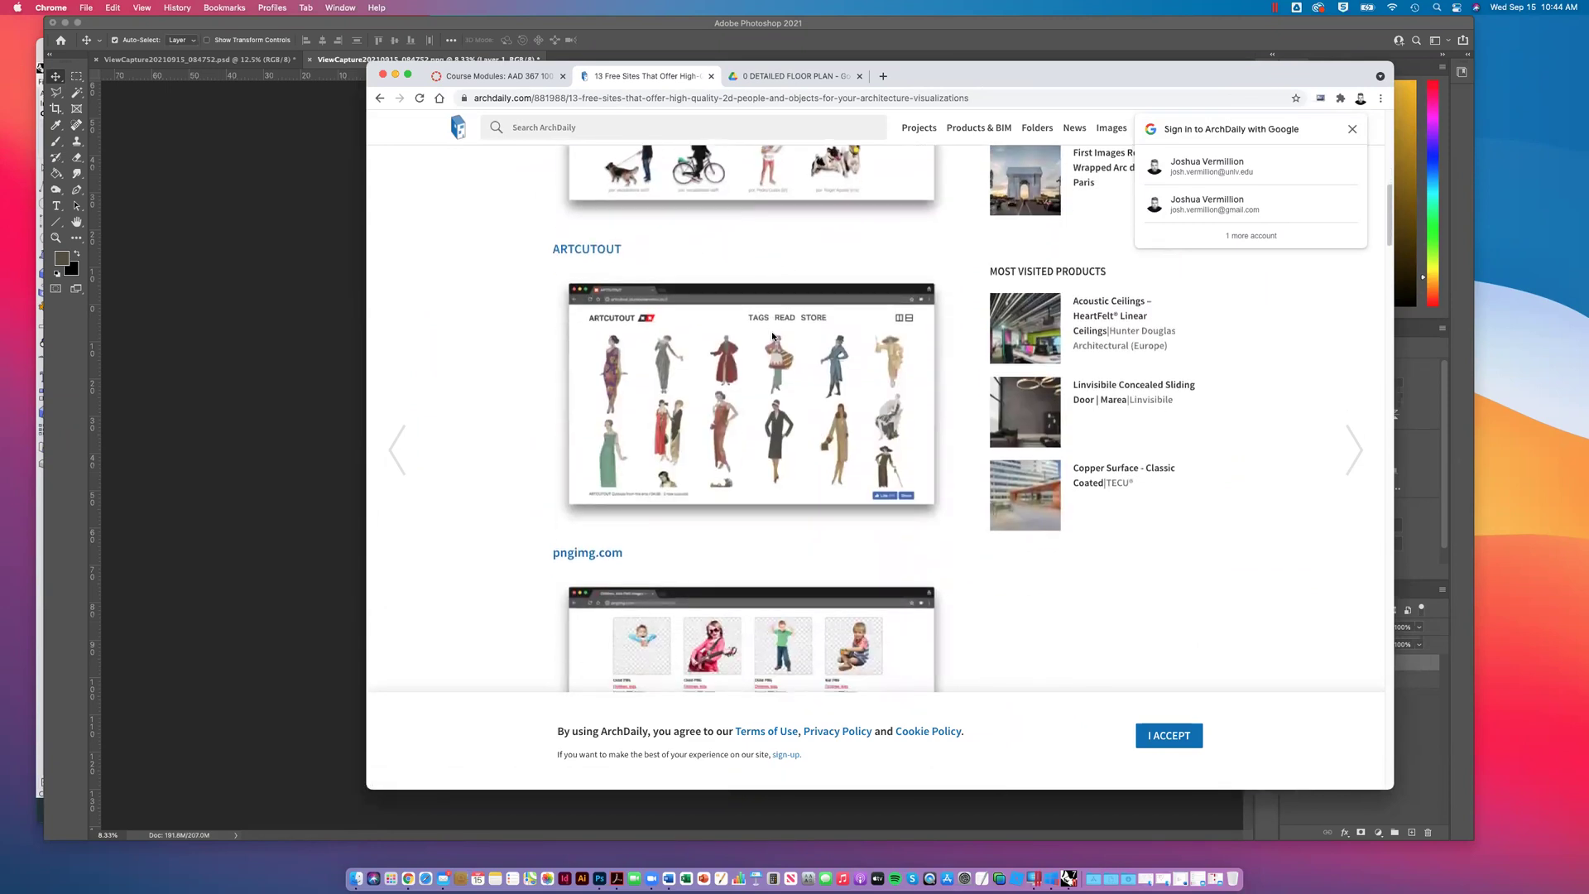
{"action": "scroll", "coordinate": [745, 335], "scroll_direction": "up", "scroll_amount": 3}
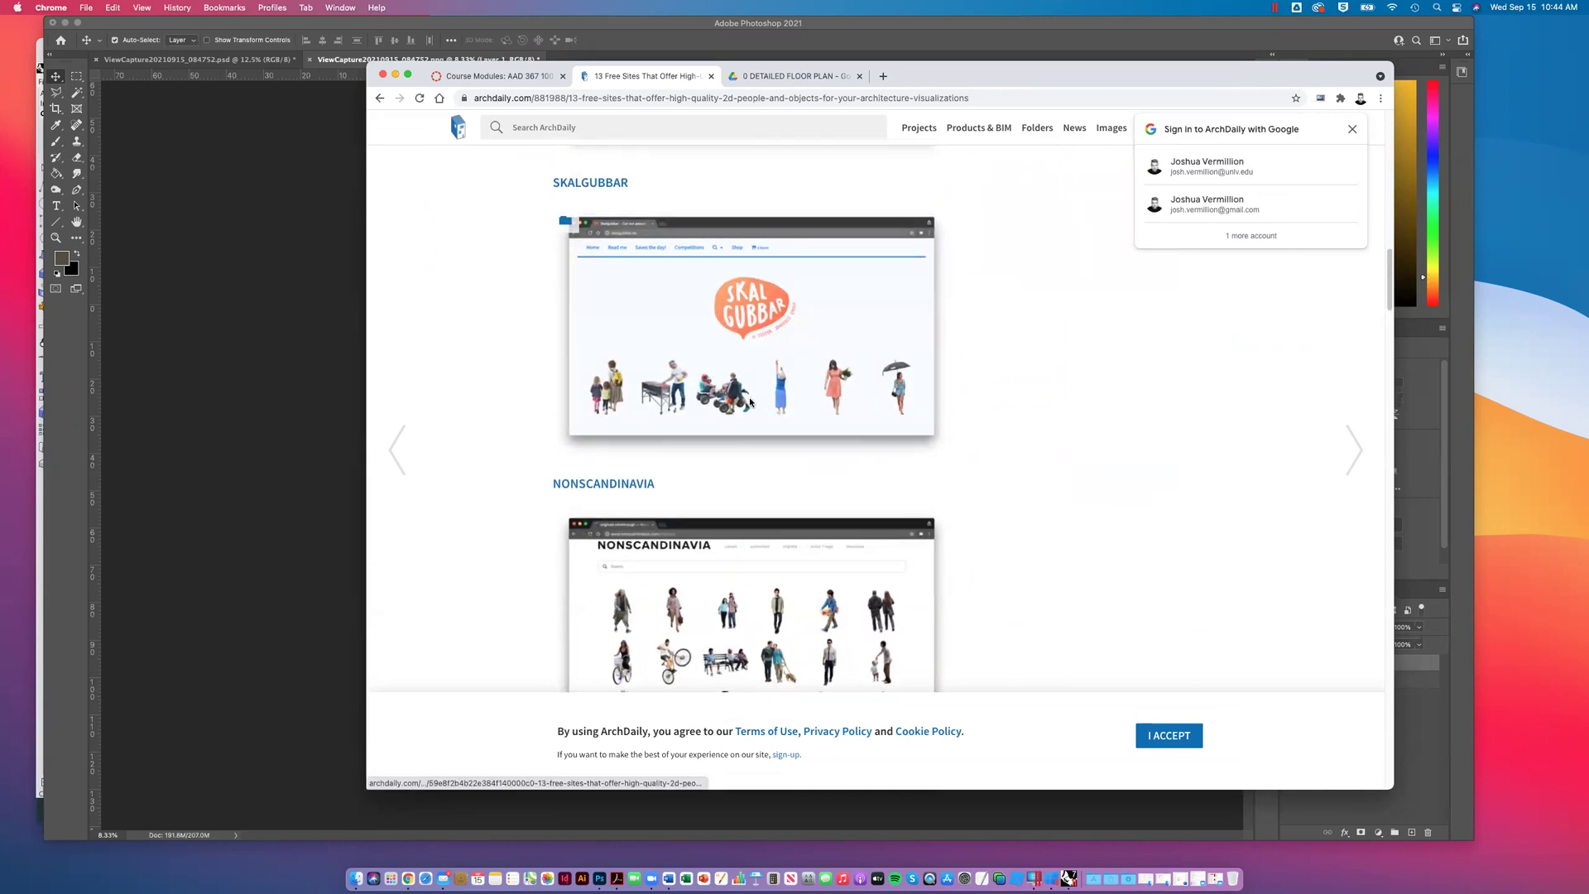
{"action": "scroll", "coordinate": [695, 311], "scroll_direction": "down", "scroll_amount": 1}
{"action": "scroll", "coordinate": [709, 355], "scroll_direction": "down", "scroll_amount": 2}
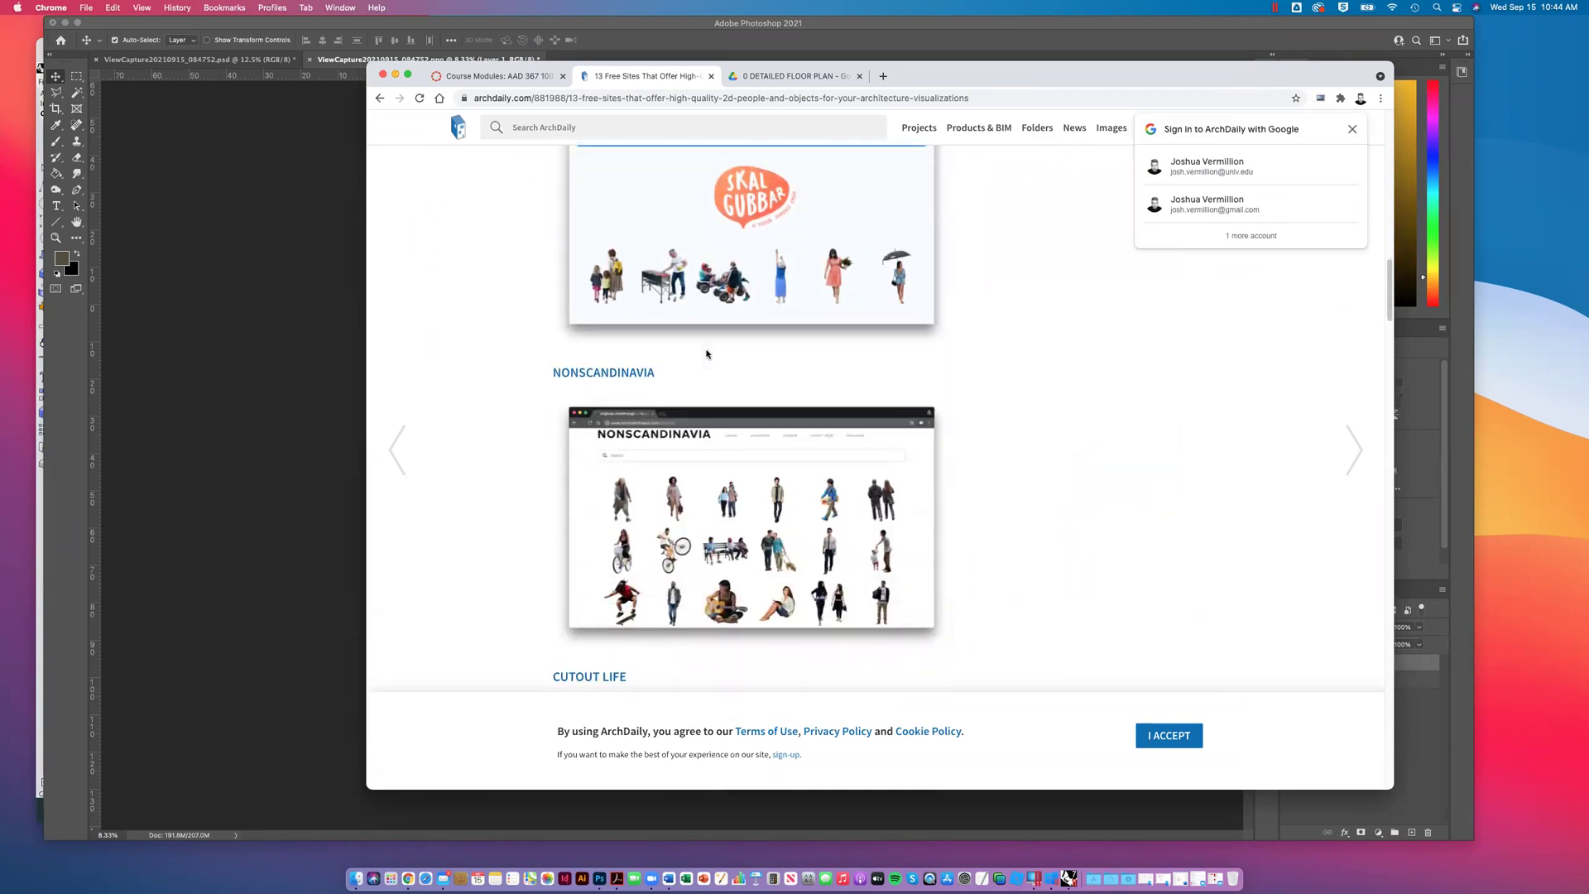
{"action": "scroll", "coordinate": [699, 356], "scroll_direction": "down", "scroll_amount": 2}
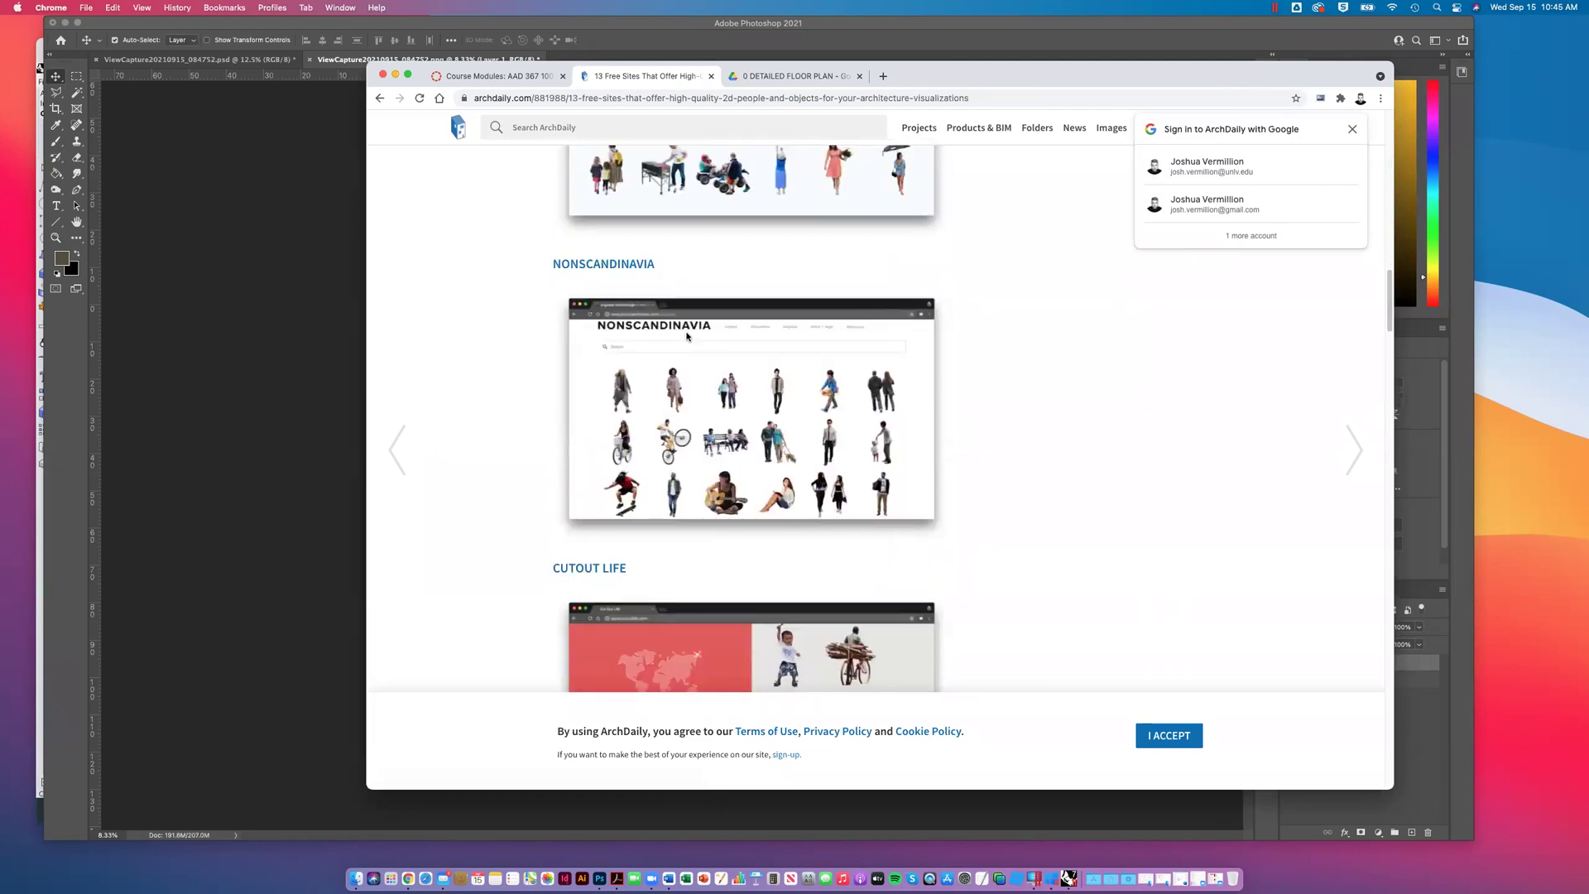
{"action": "scroll", "coordinate": [672, 373], "scroll_direction": "down", "scroll_amount": 5}
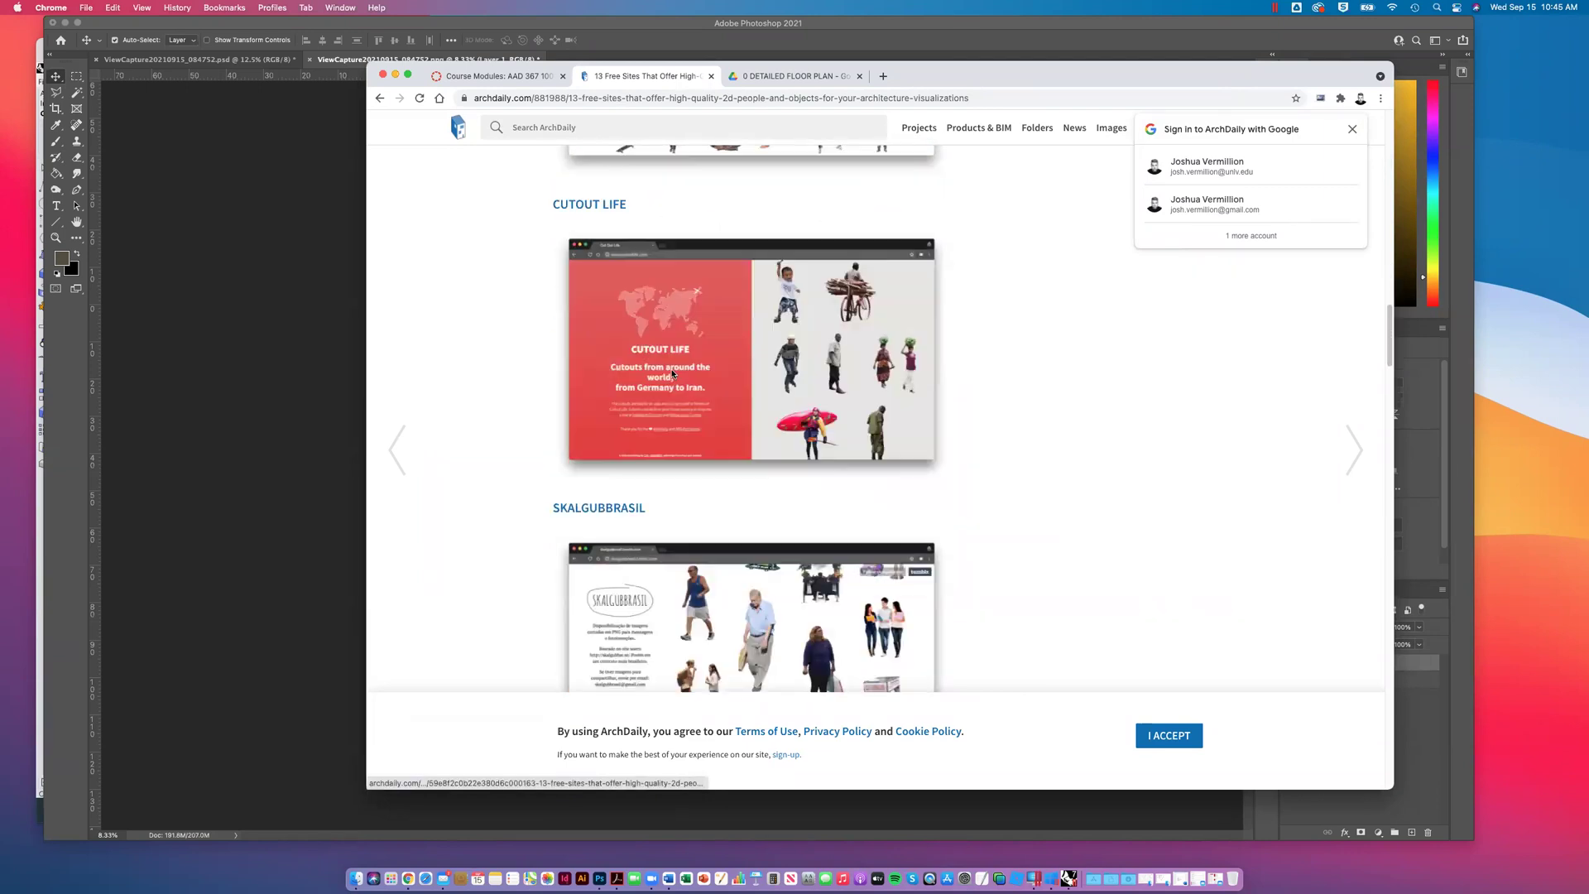
{"action": "scroll", "coordinate": [666, 331], "scroll_direction": "down", "scroll_amount": 6}
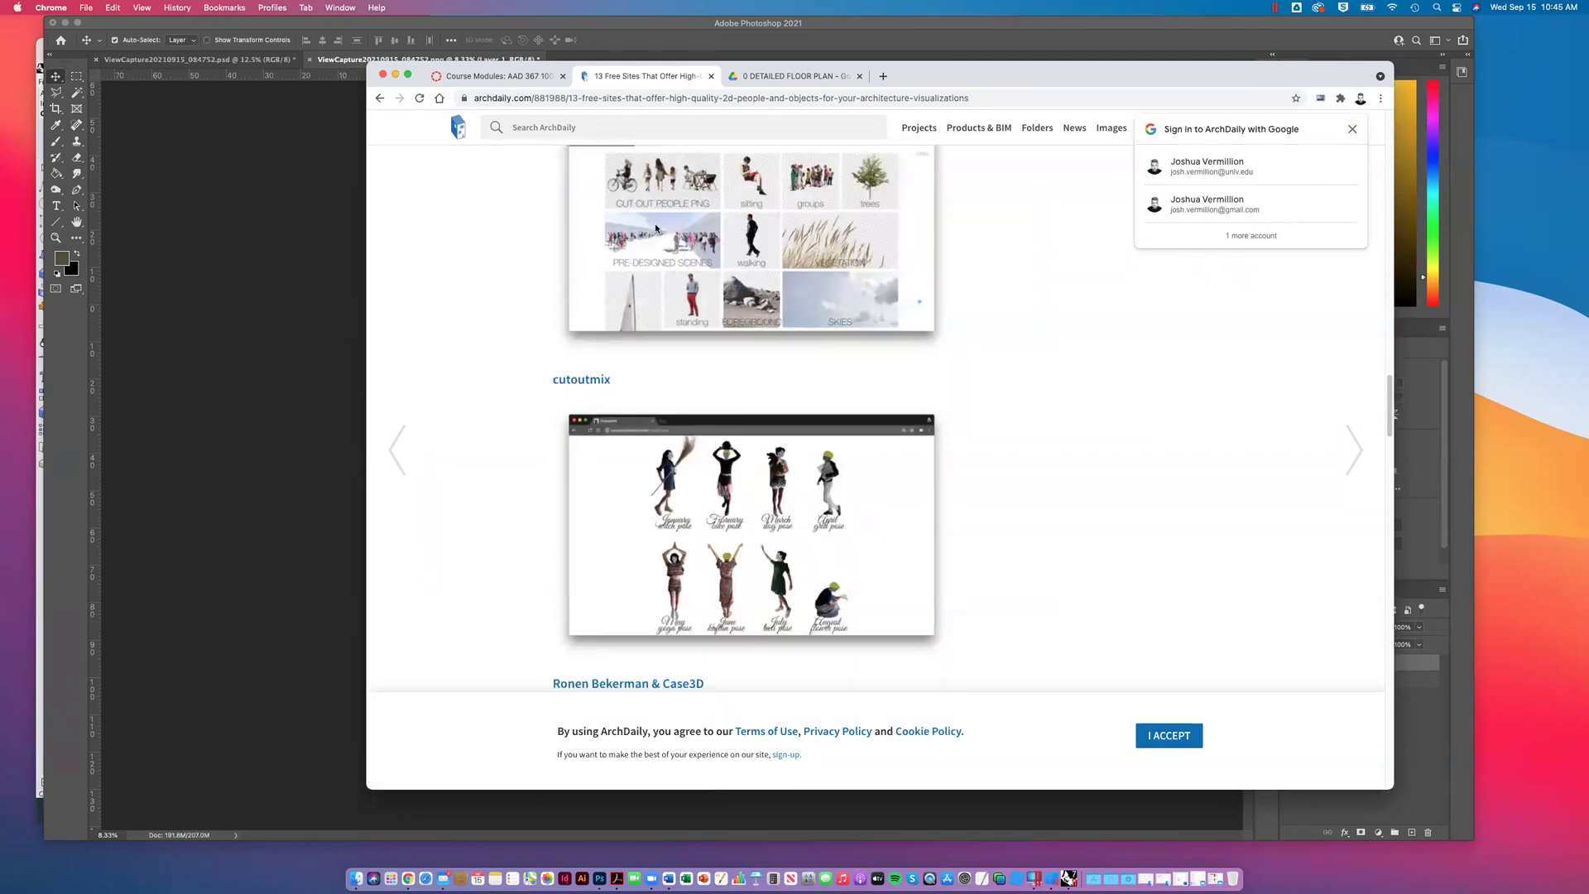
{"action": "scroll", "coordinate": [655, 228], "scroll_direction": "up", "scroll_amount": 1}
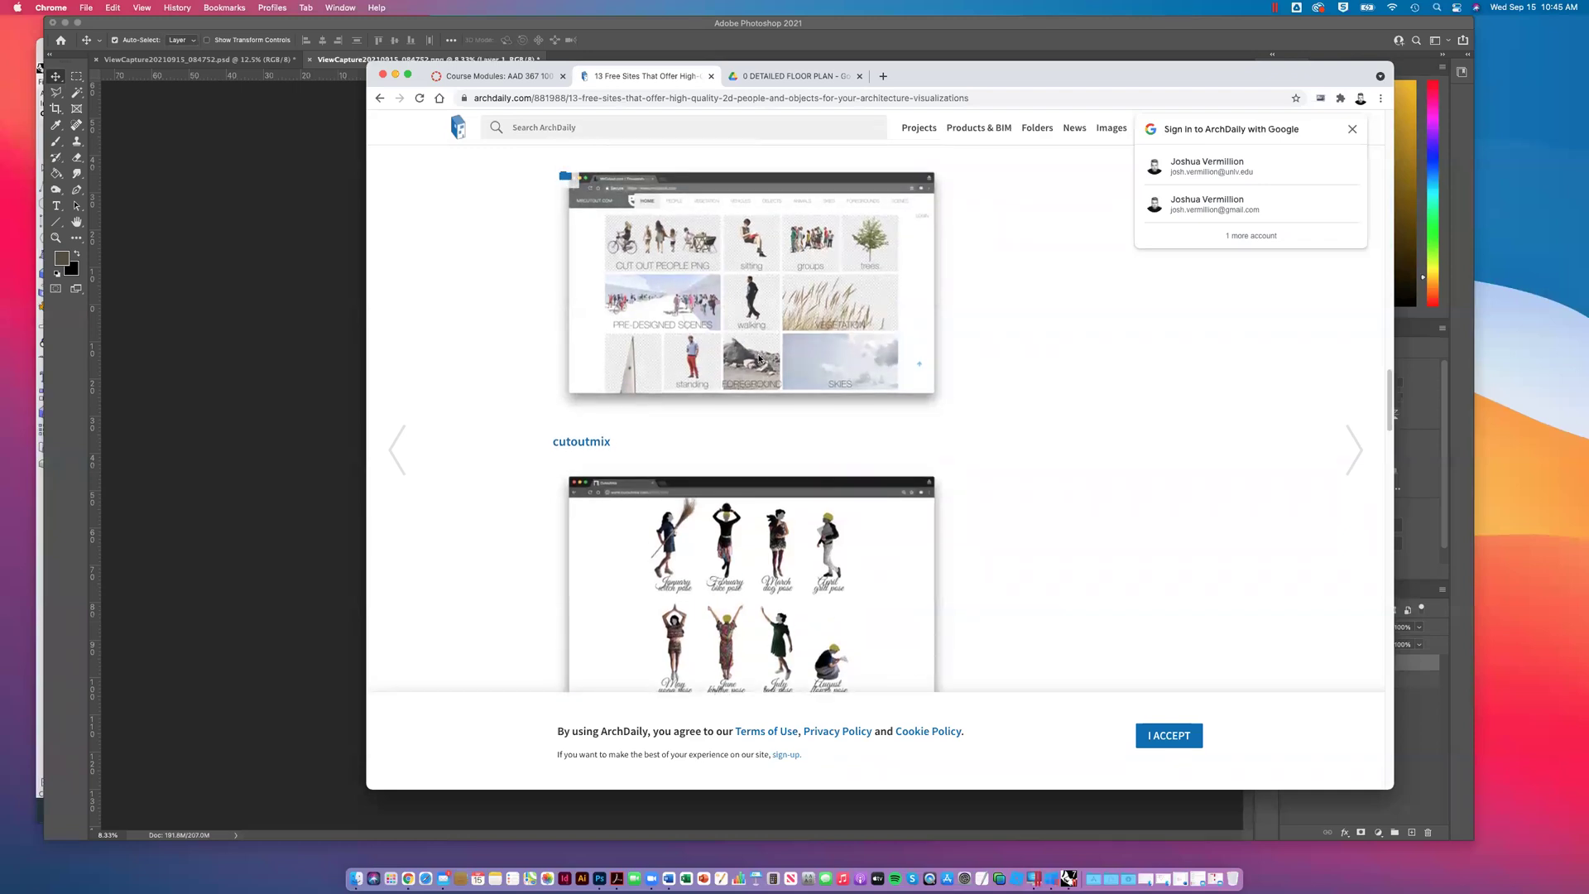
{"action": "scroll", "coordinate": [760, 358], "scroll_direction": "down", "scroll_amount": 3}
{"action": "scroll", "coordinate": [701, 432], "scroll_direction": "down", "scroll_amount": 5}
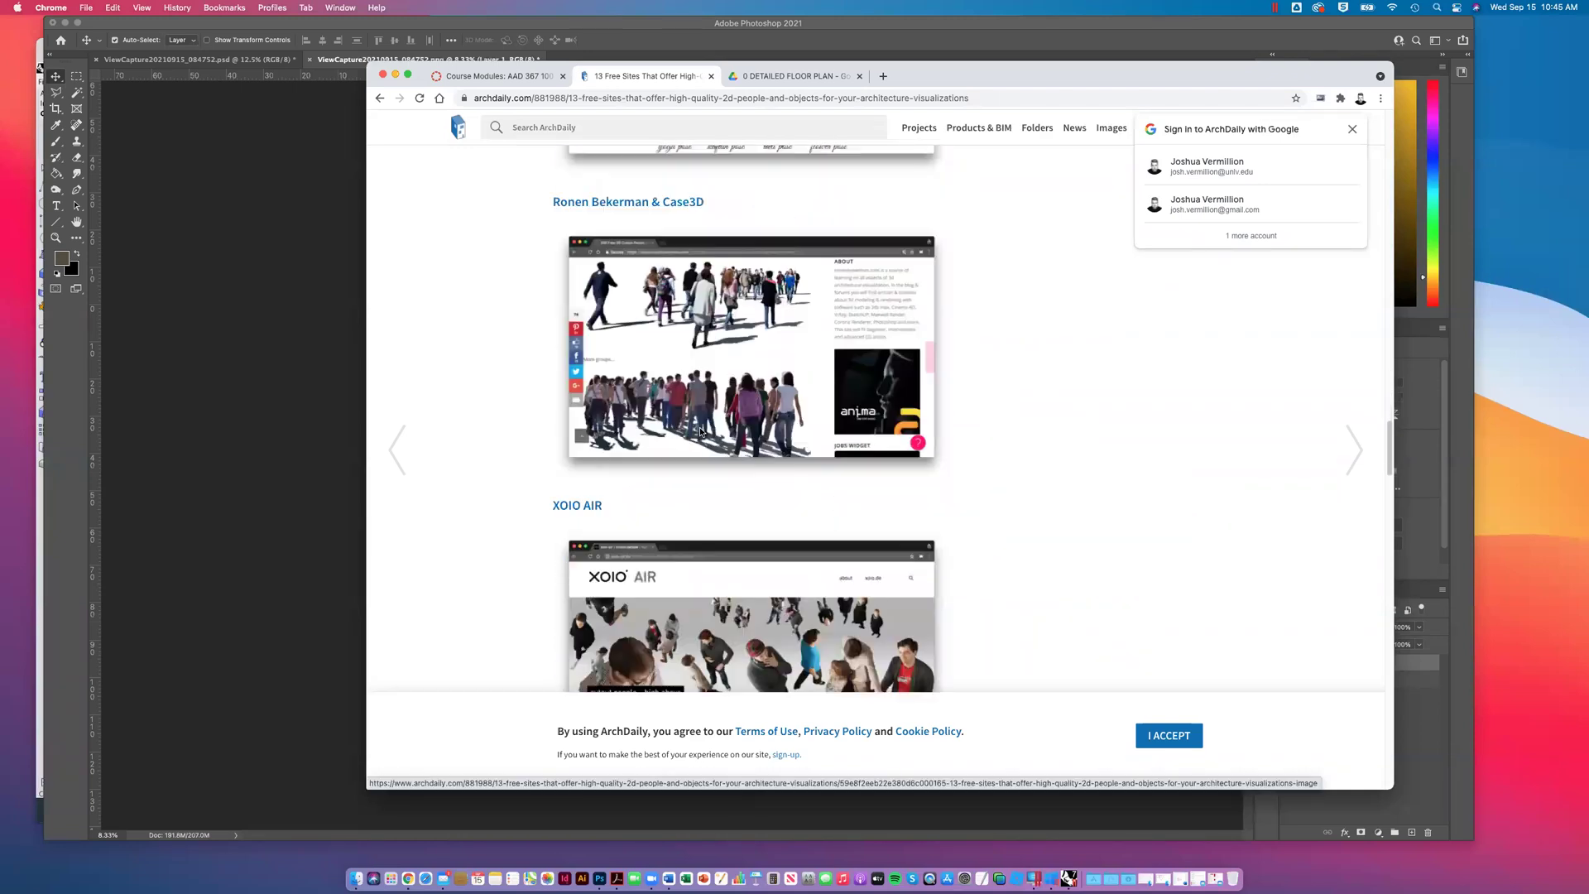
{"action": "scroll", "coordinate": [700, 381], "scroll_direction": "down", "scroll_amount": 2}
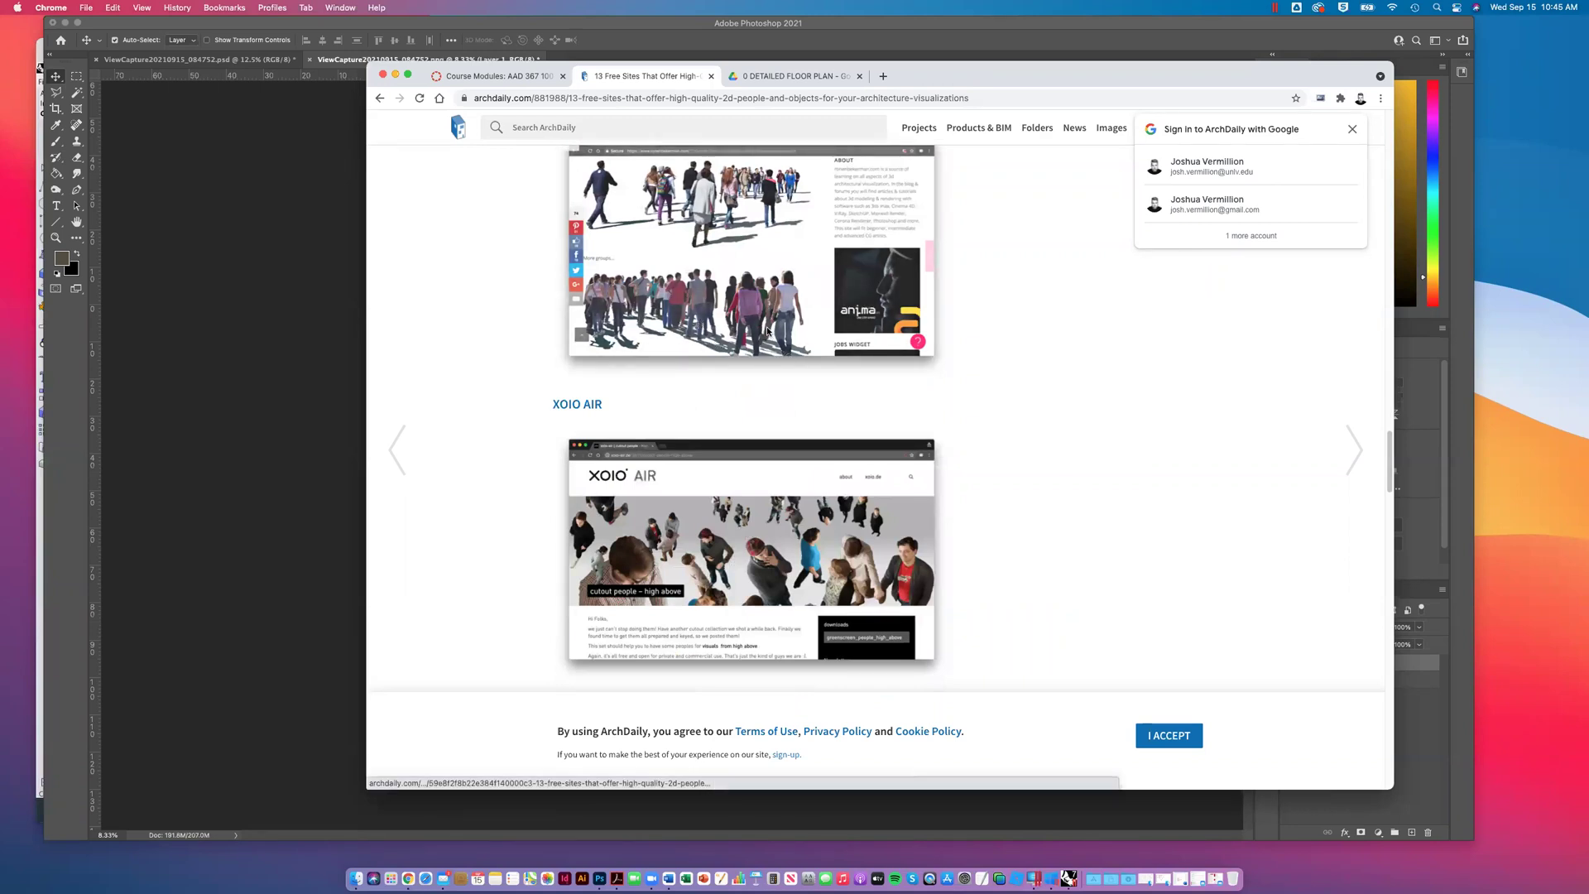
{"action": "scroll", "coordinate": [691, 430], "scroll_direction": "down", "scroll_amount": 2}
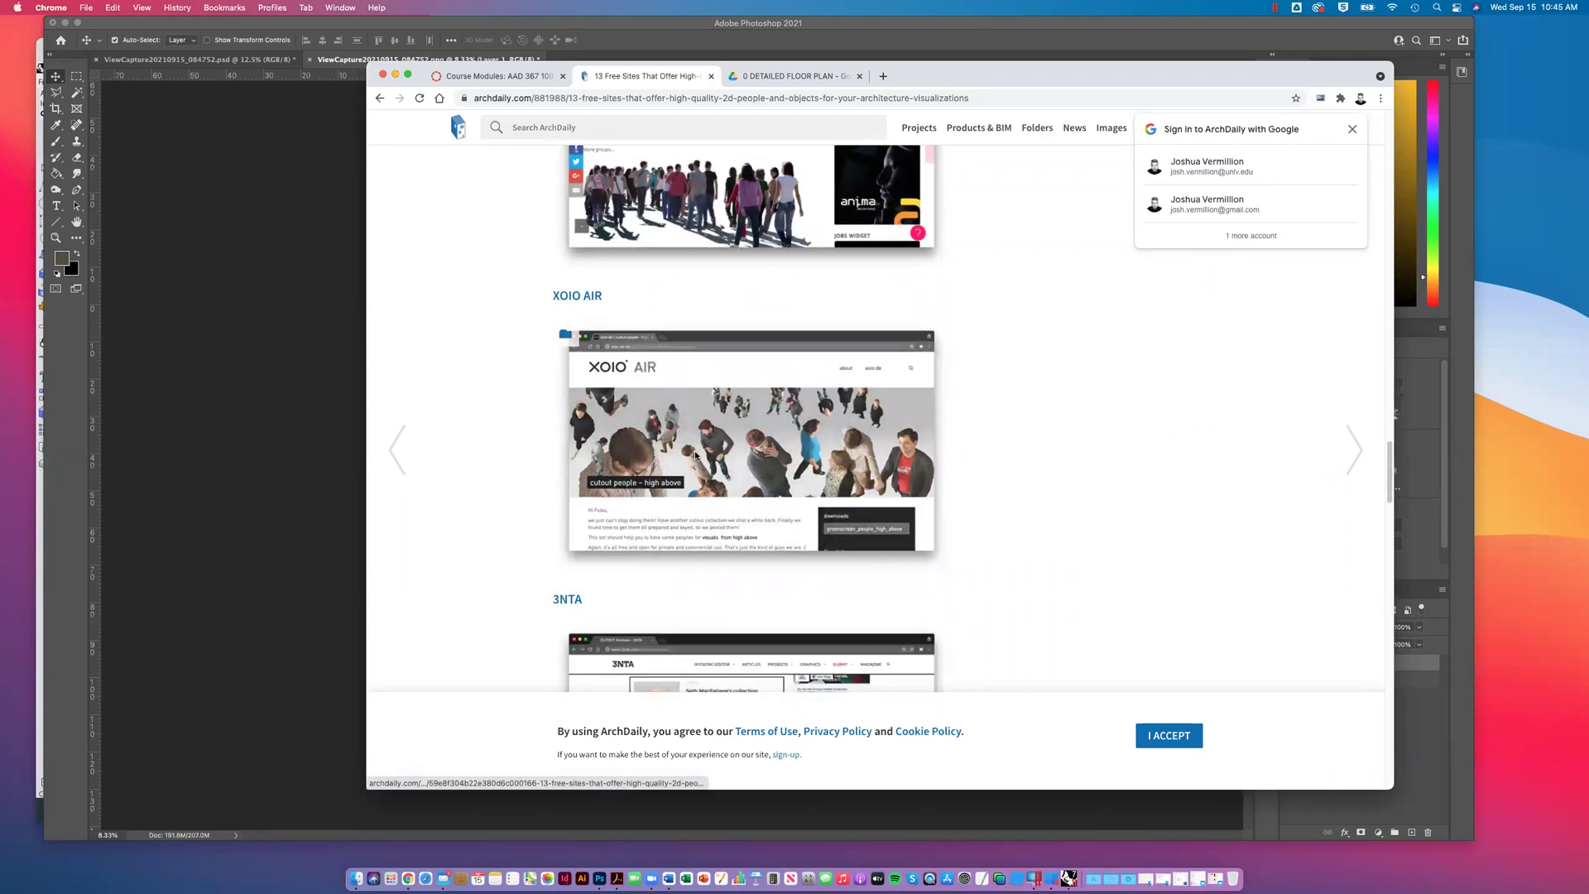
{"action": "scroll", "coordinate": [688, 439], "scroll_direction": "down", "scroll_amount": 3}
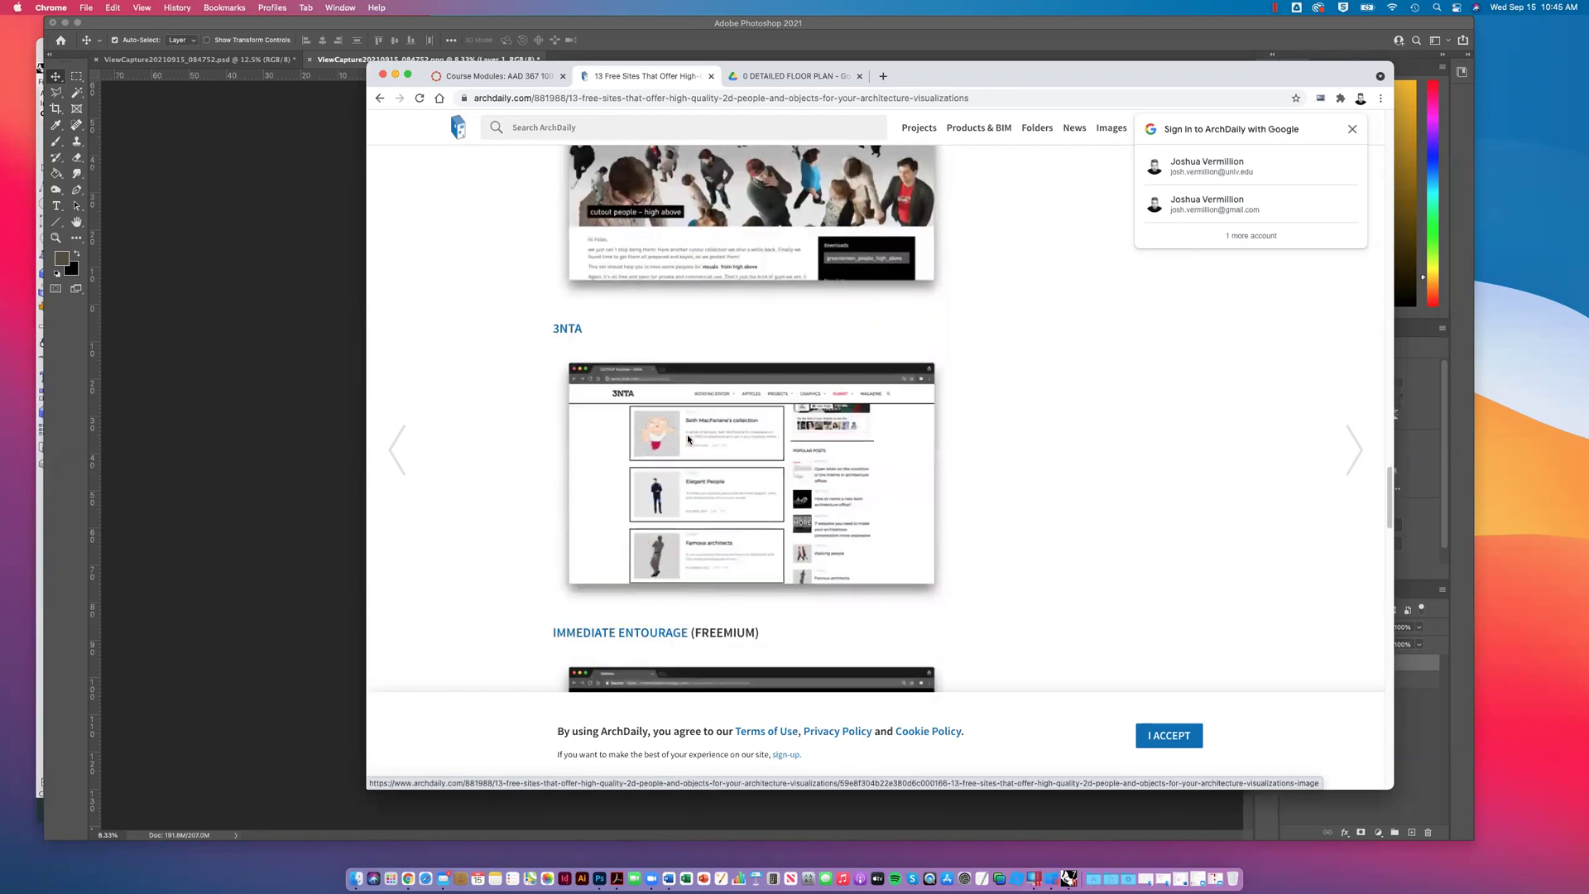
{"action": "scroll", "coordinate": [688, 438], "scroll_direction": "down", "scroll_amount": 6}
{"action": "scroll", "coordinate": [728, 452], "scroll_direction": "down", "scroll_amount": 10}
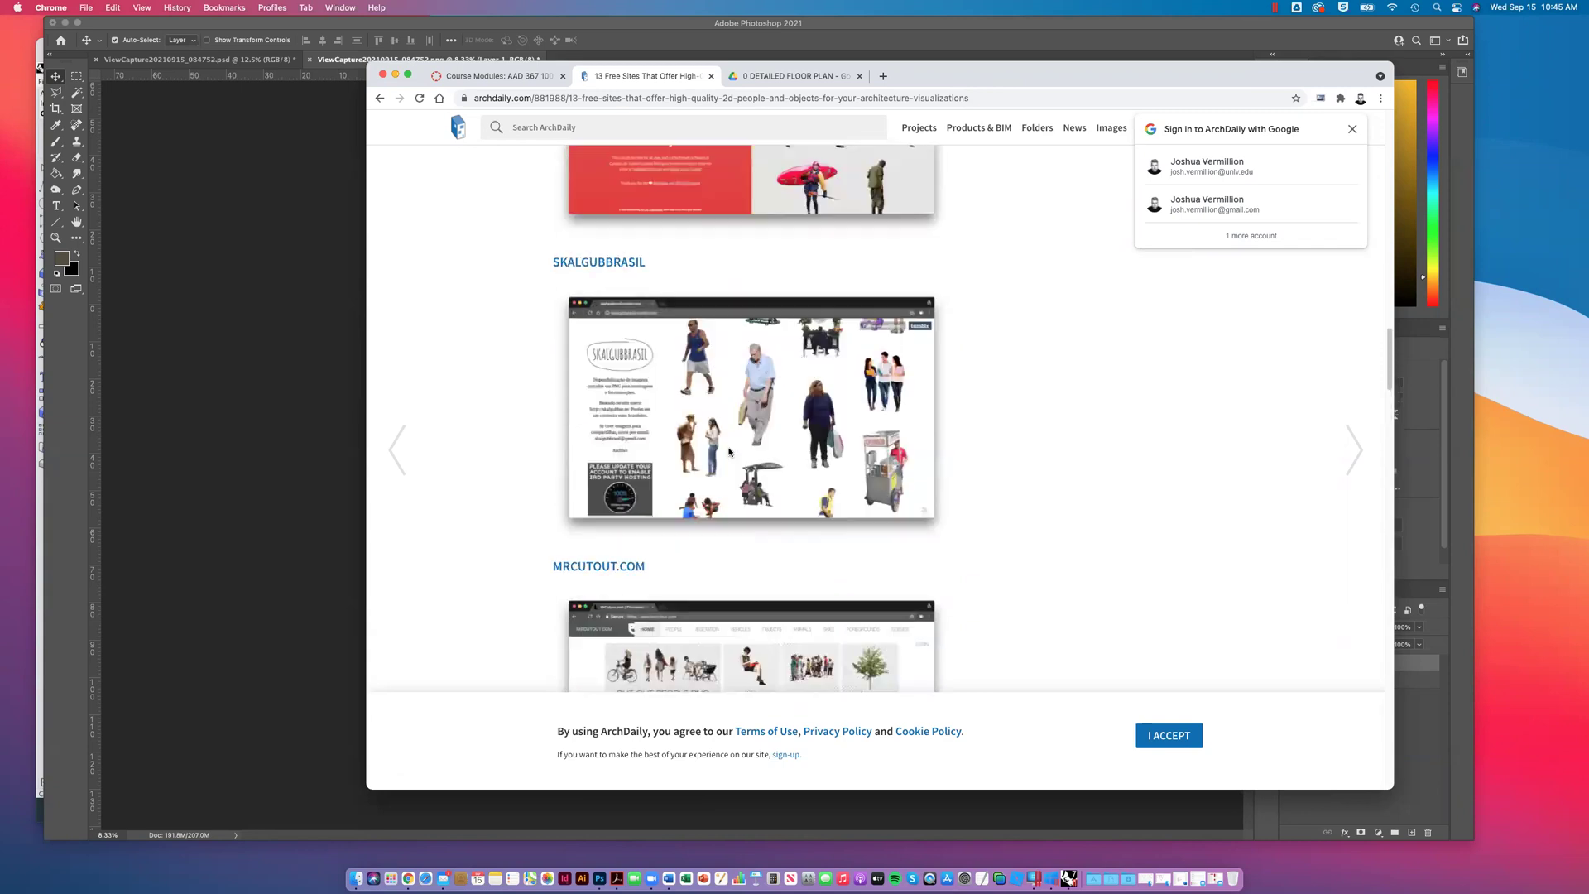
{"action": "scroll", "coordinate": [729, 446], "scroll_direction": "up", "scroll_amount": 8}
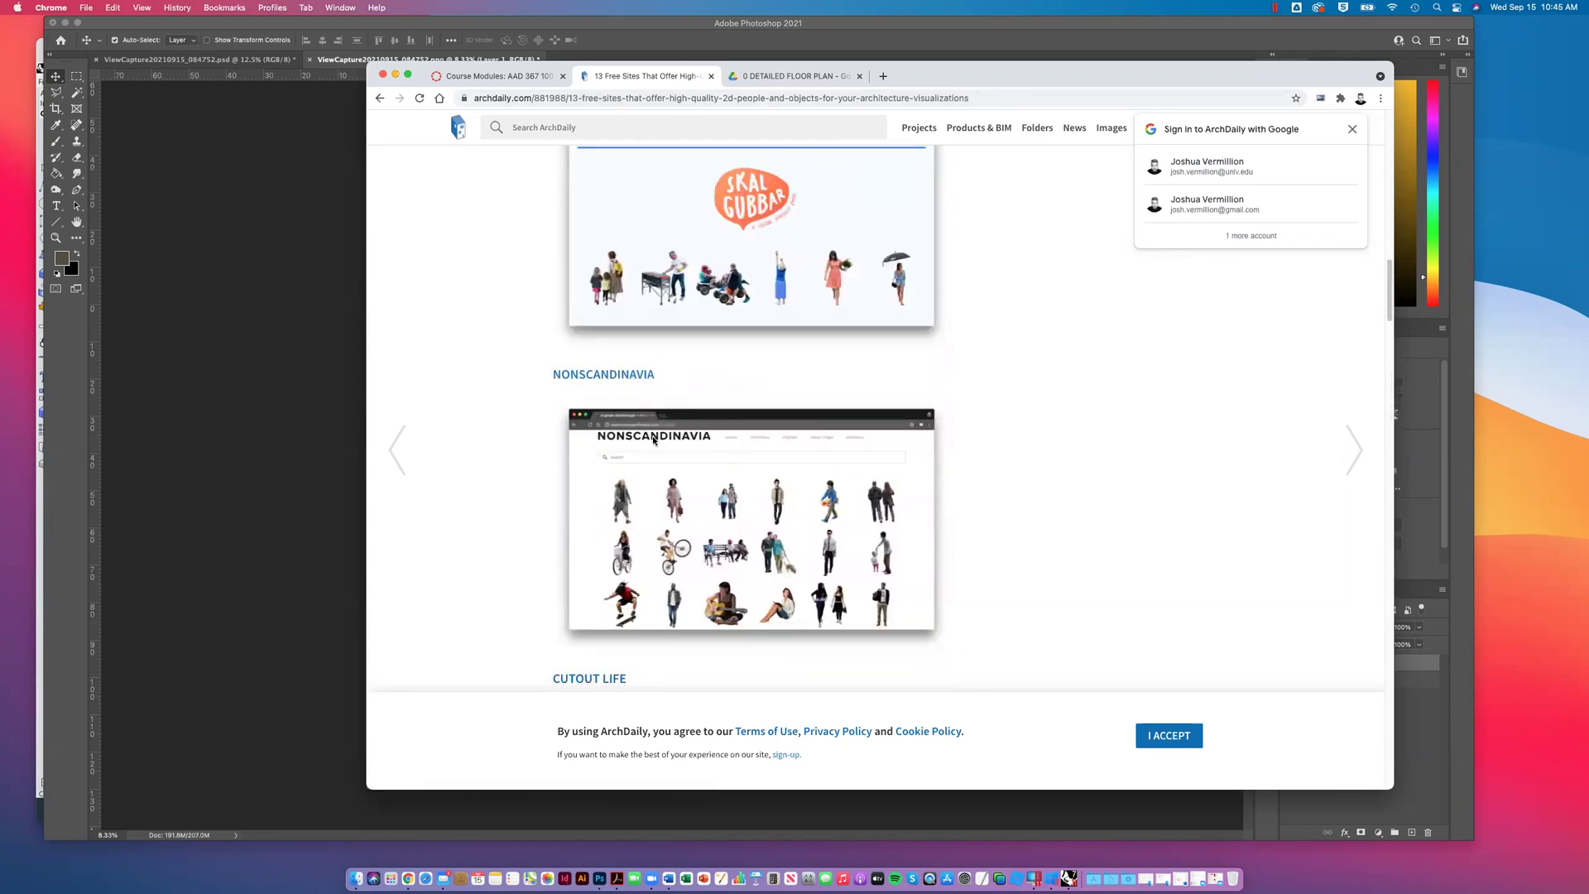
Step: Open the NONSCANDINAVIA site from the article and look over its cutouts and silhouettes galleries
{"action": "left_click", "coordinate": [647, 383]}
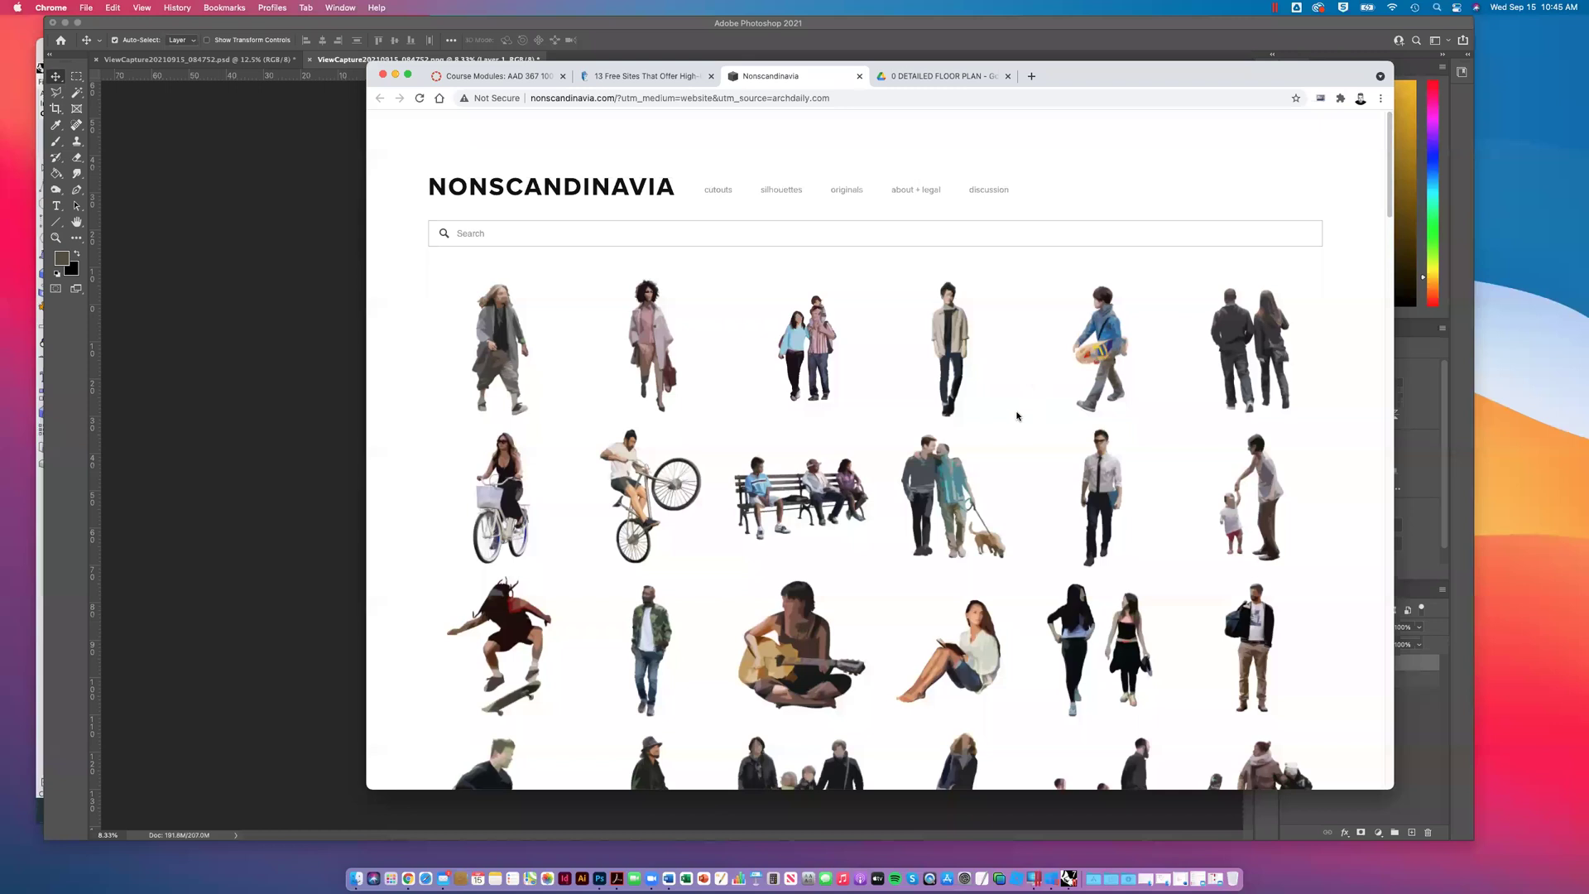
{"action": "scroll", "coordinate": [1017, 415], "scroll_direction": "down", "scroll_amount": 5}
{"action": "scroll", "coordinate": [918, 356], "scroll_direction": "up", "scroll_amount": 5}
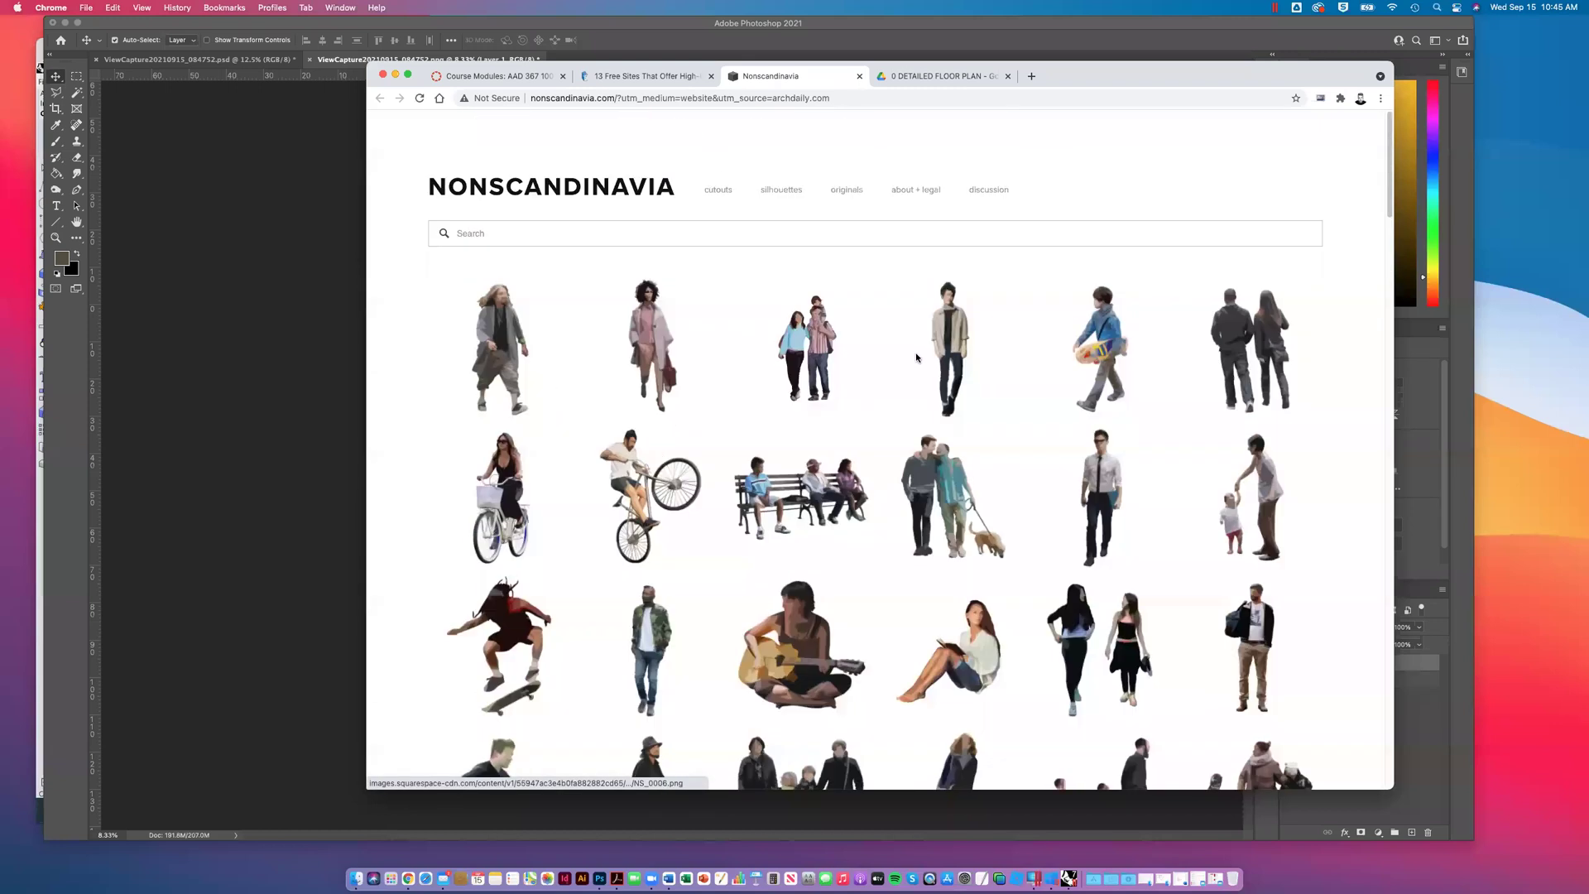
{"action": "left_click", "coordinate": [777, 197]}
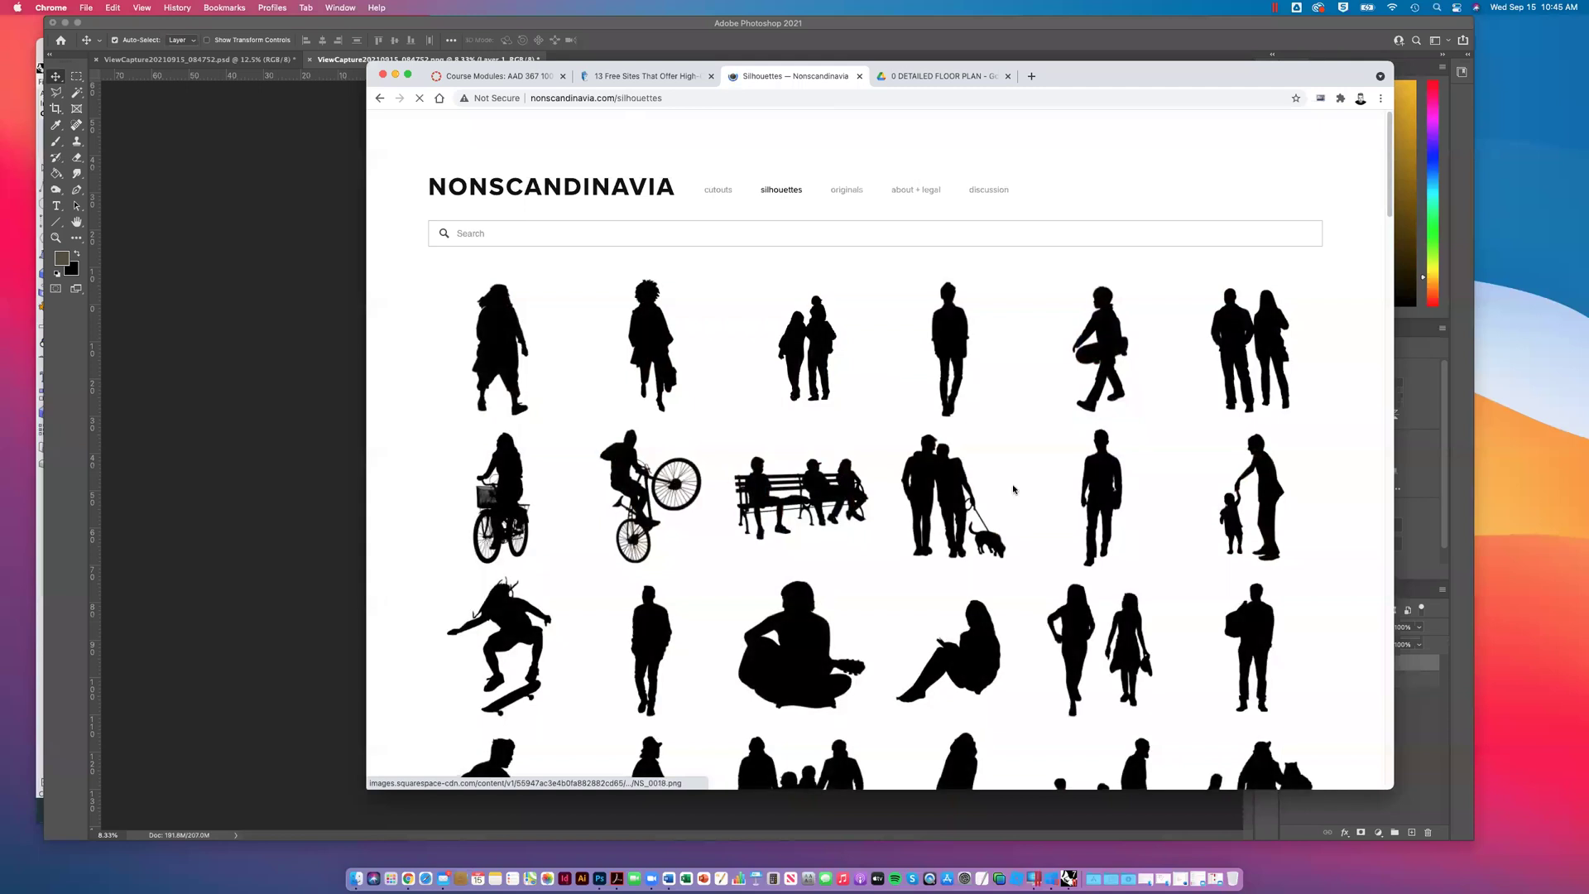
Step: Enter the originals gallery past its usage notice and open the woman with a handbag and the man in an open shirt in new tabs
{"action": "left_click", "coordinate": [843, 197]}
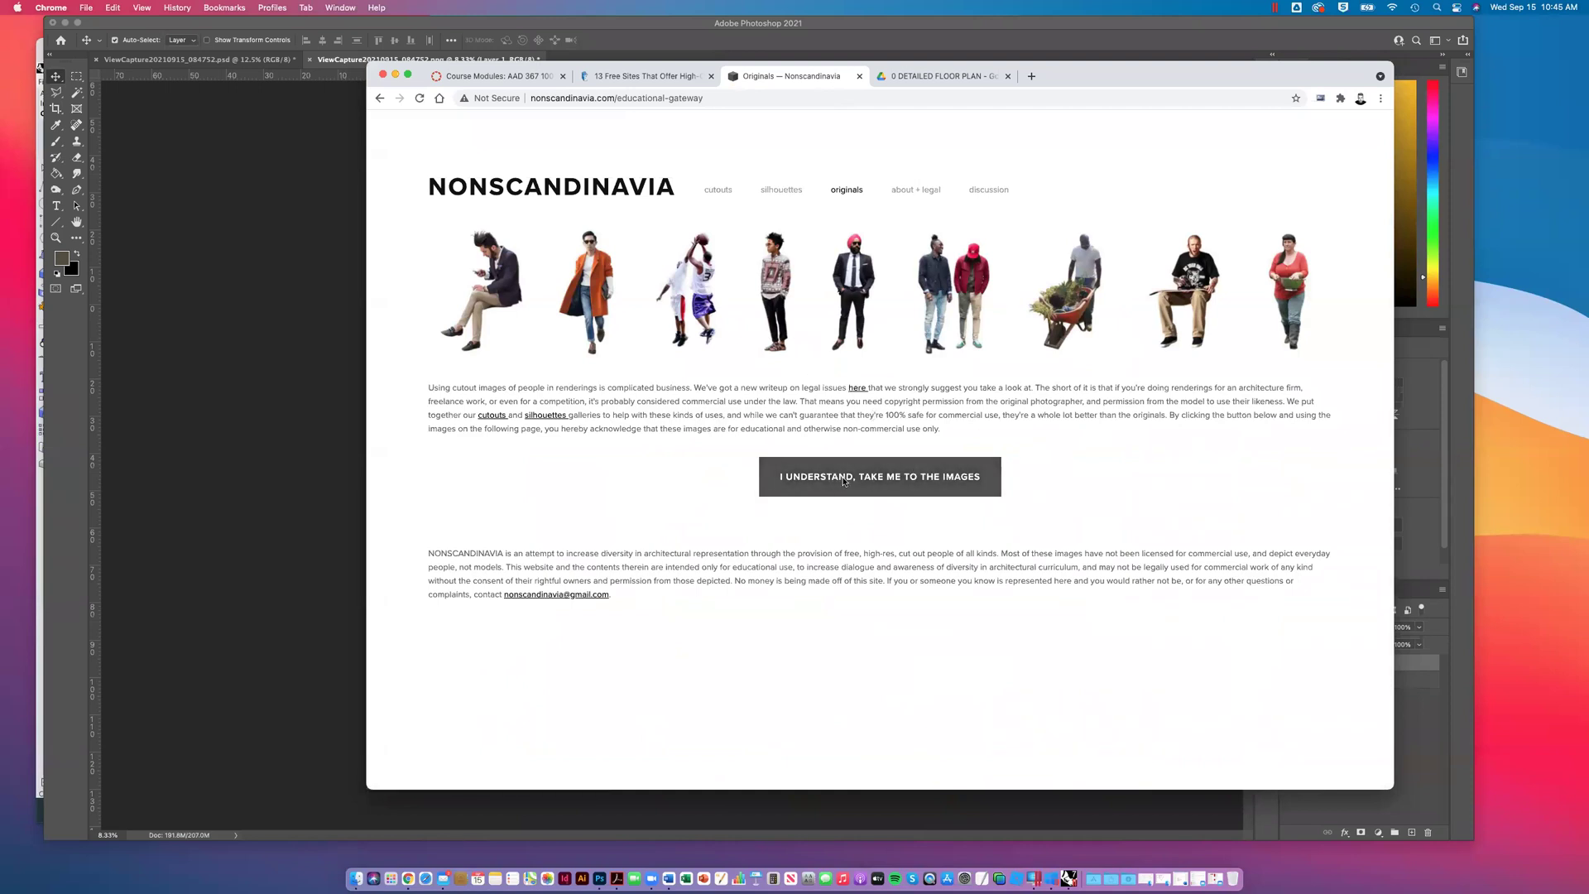
{"action": "left_click", "coordinate": [874, 484]}
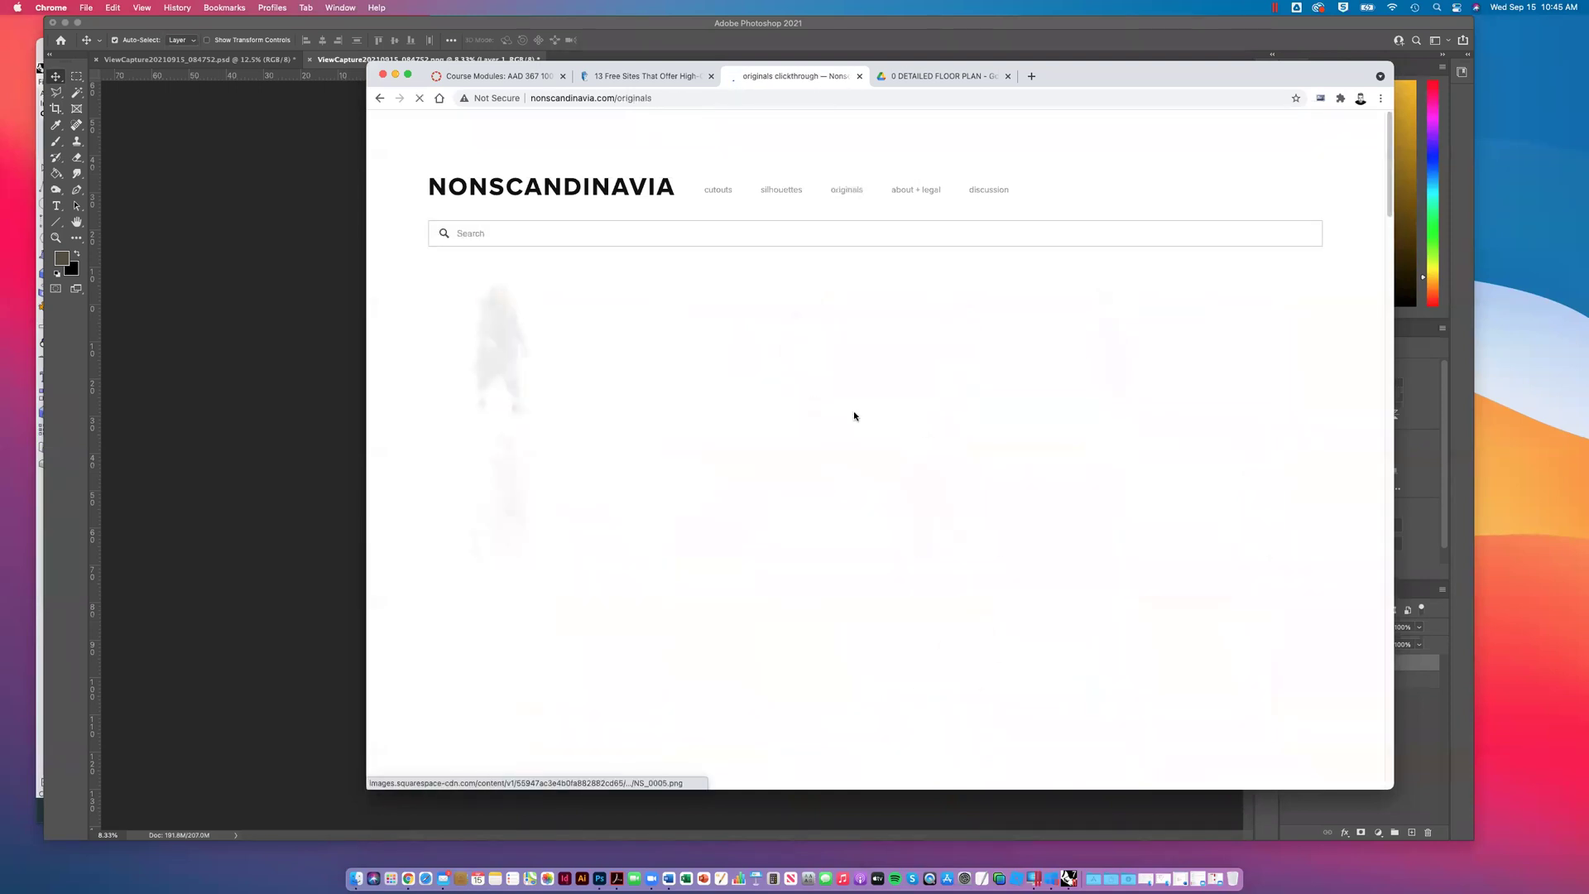
{"action": "right_click", "coordinate": [660, 350]}
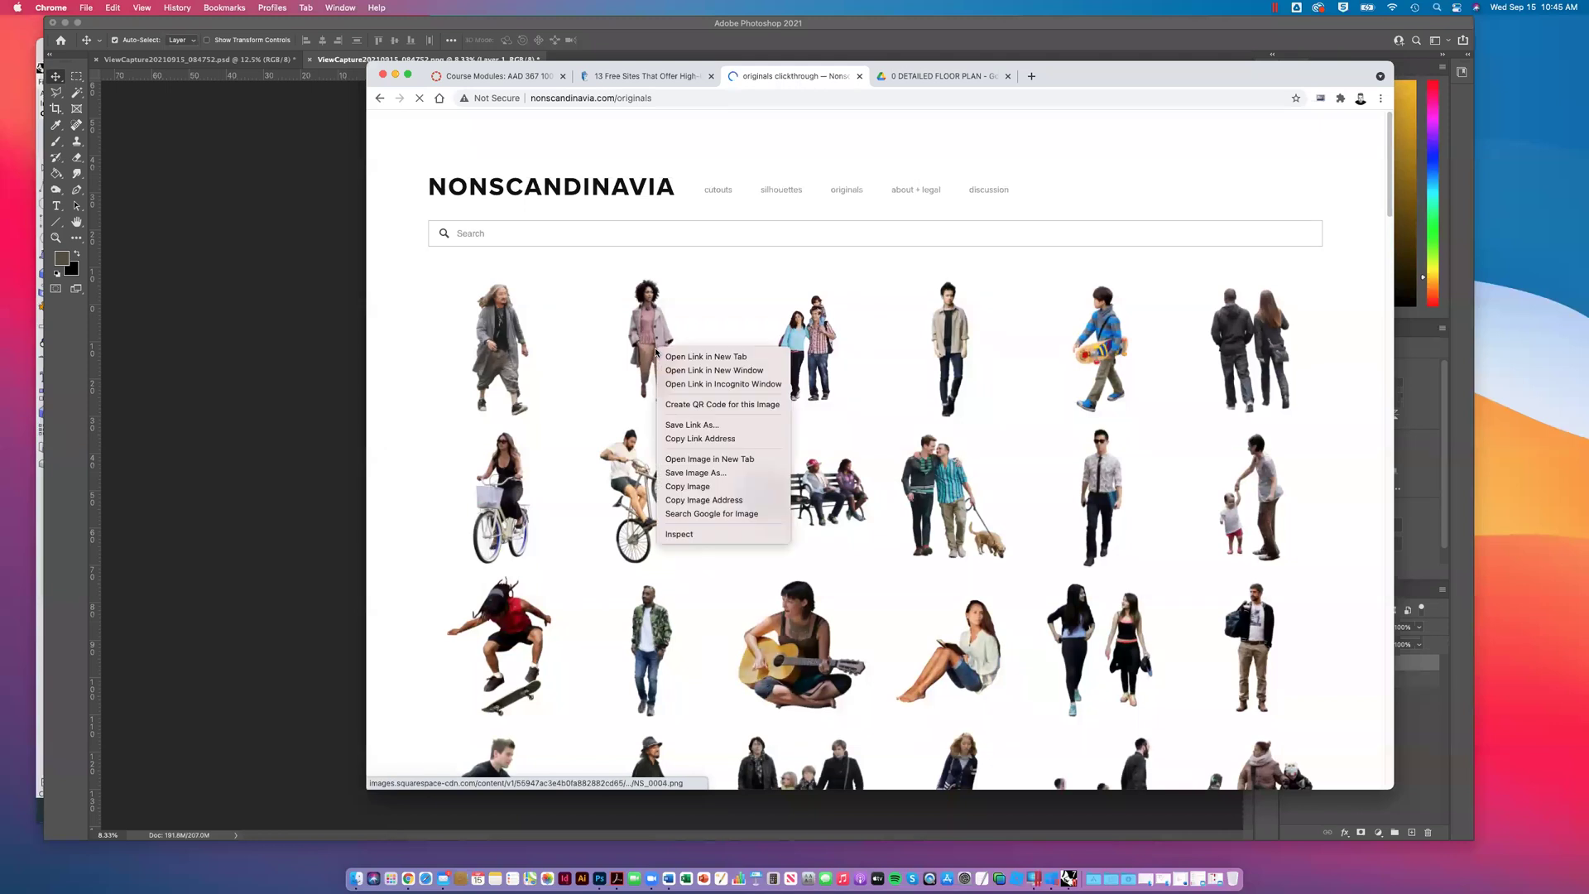
{"action": "left_click", "coordinate": [687, 359]}
{"action": "right_click", "coordinate": [957, 327]}
{"action": "left_click", "coordinate": [984, 334]}
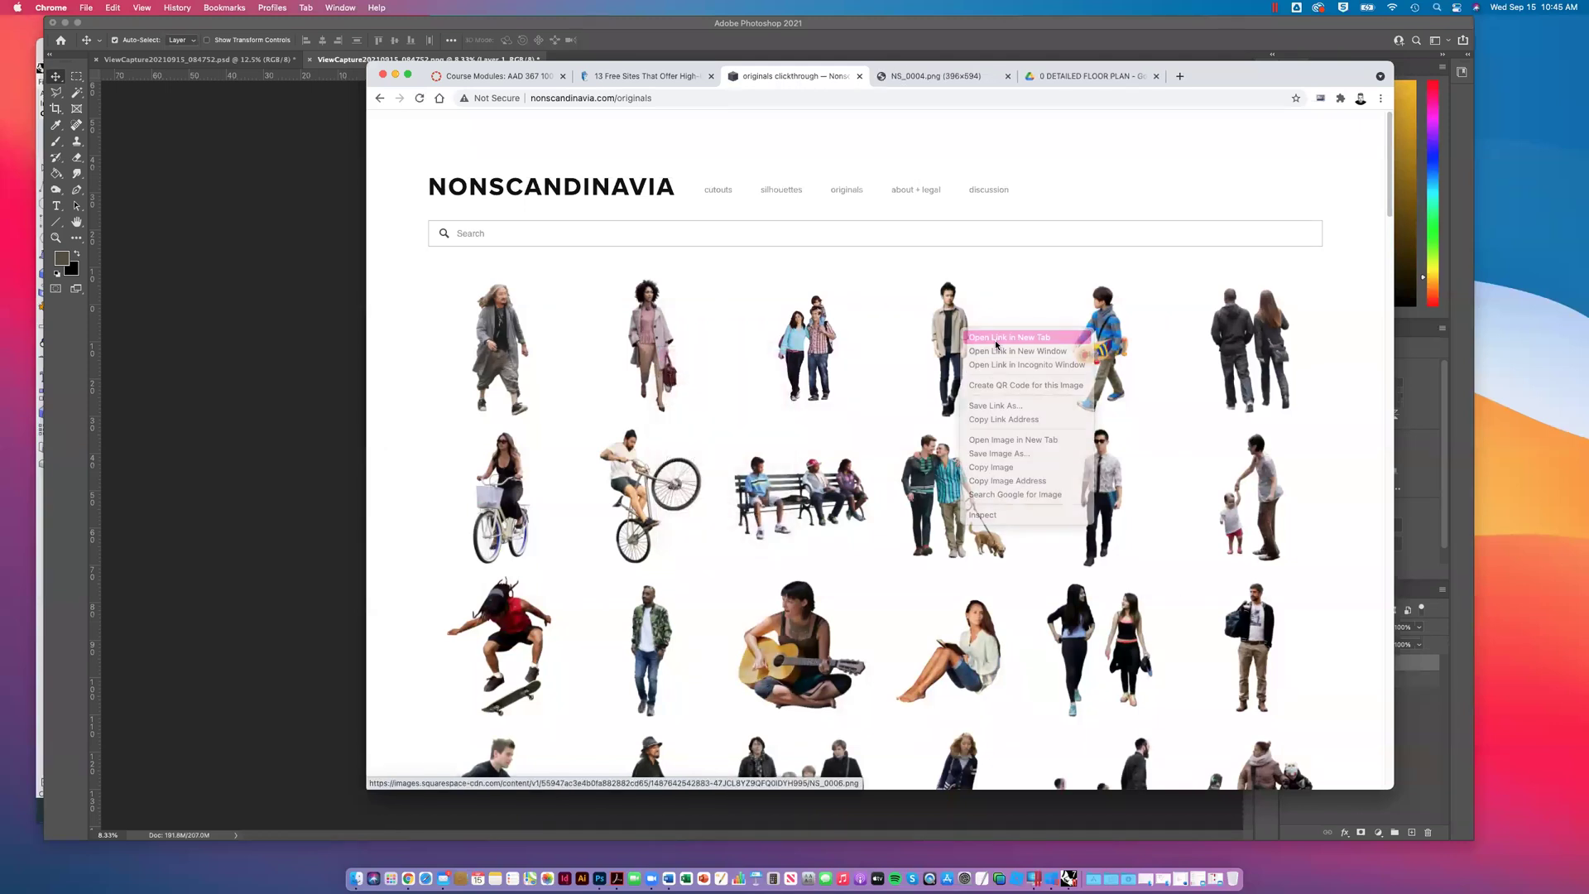
Step: View the full-size images NS_0004.png and NS_0006.png in their tabs
{"action": "left_click", "coordinate": [920, 78]}
{"action": "right_click", "coordinate": [819, 371]}
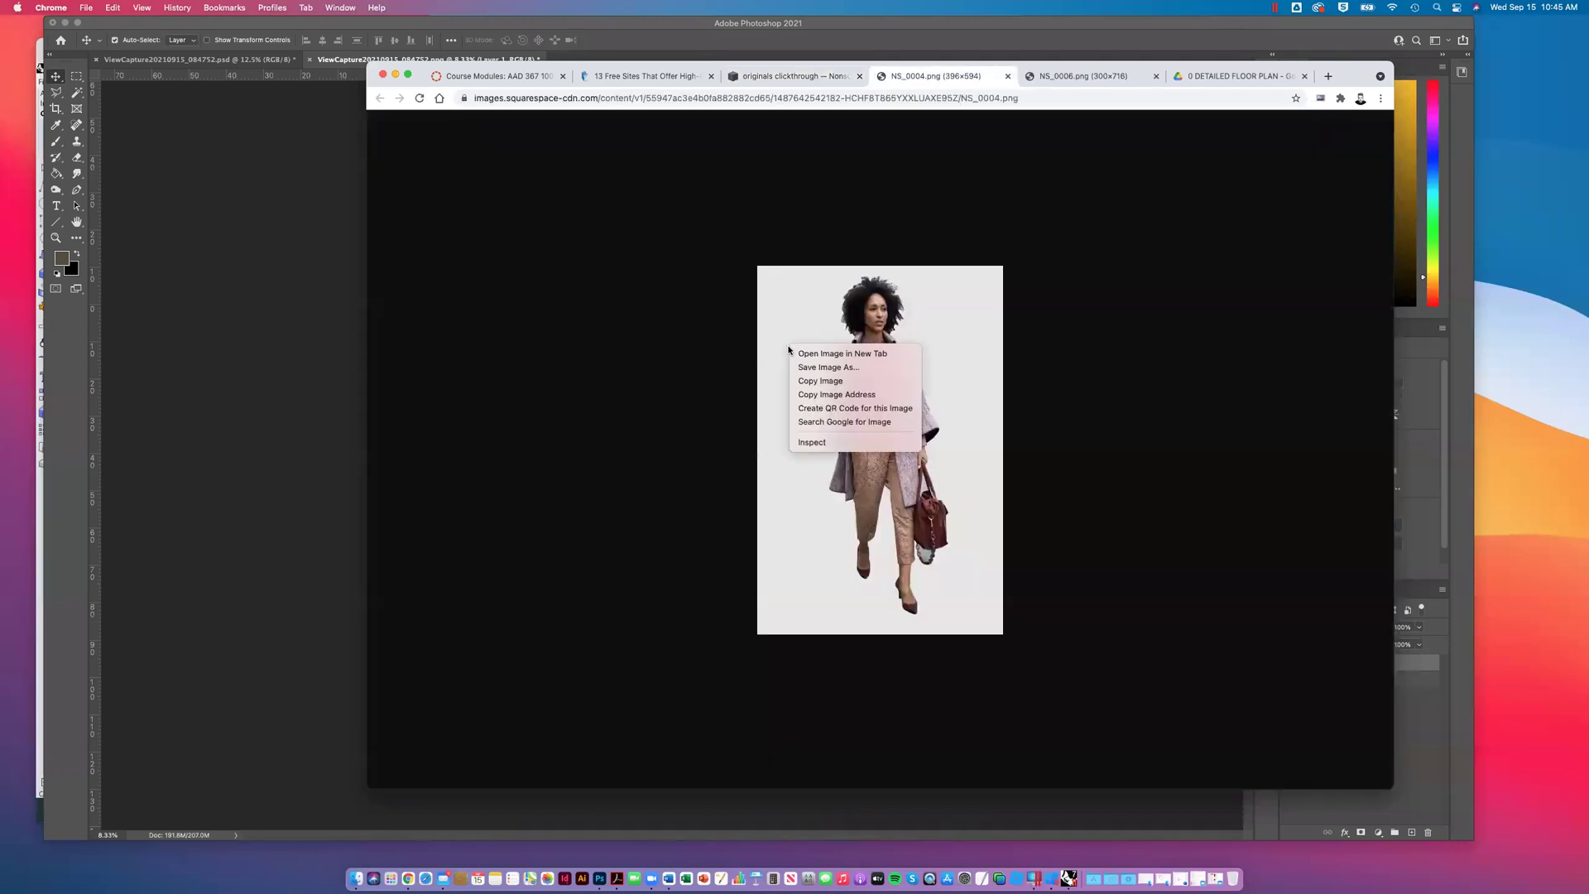
{"action": "left_click", "coordinate": [1074, 86]}
{"action": "left_click", "coordinate": [1074, 83]}
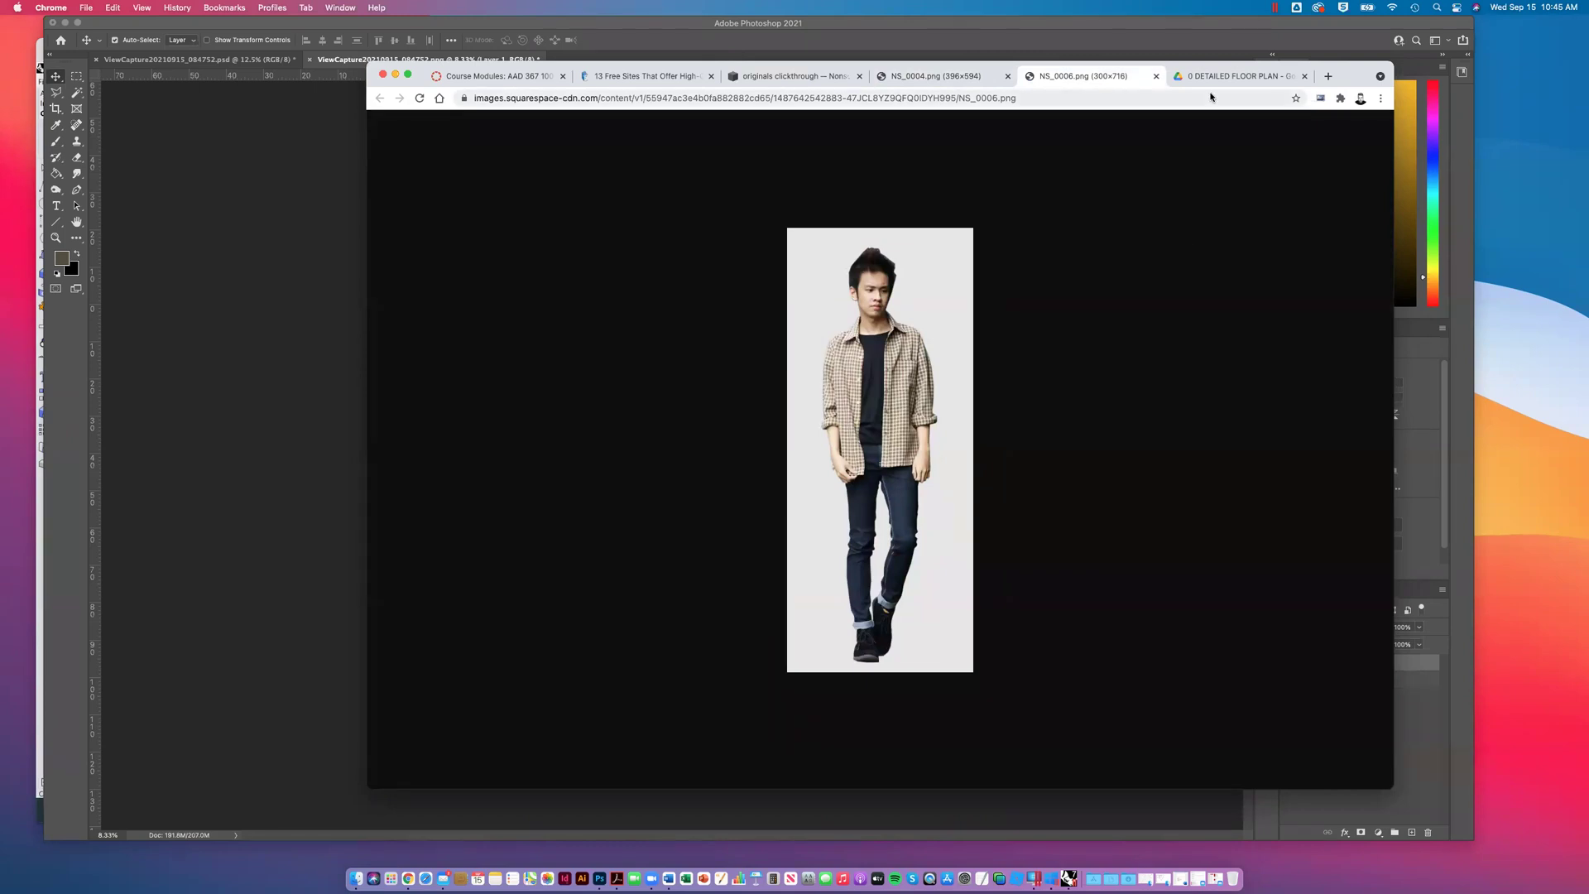
Step: Switch to Photoshop and open all the cutout PNG images from the figures folder
{"action": "left_click", "coordinate": [482, 35]}
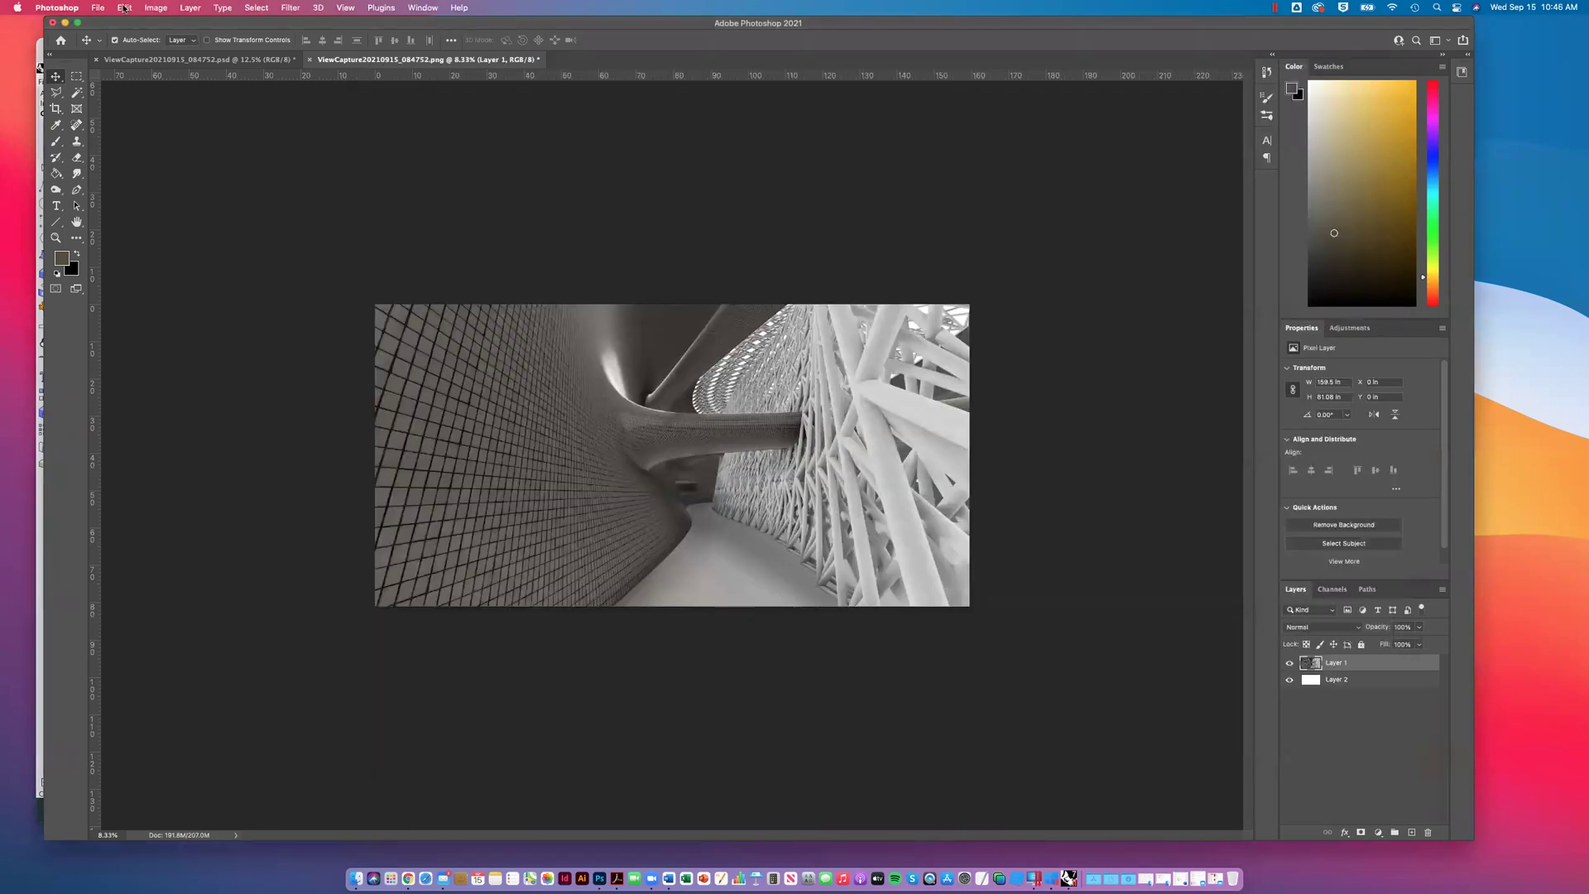
{"action": "left_click", "coordinate": [98, 8]}
{"action": "left_click", "coordinate": [111, 34]}
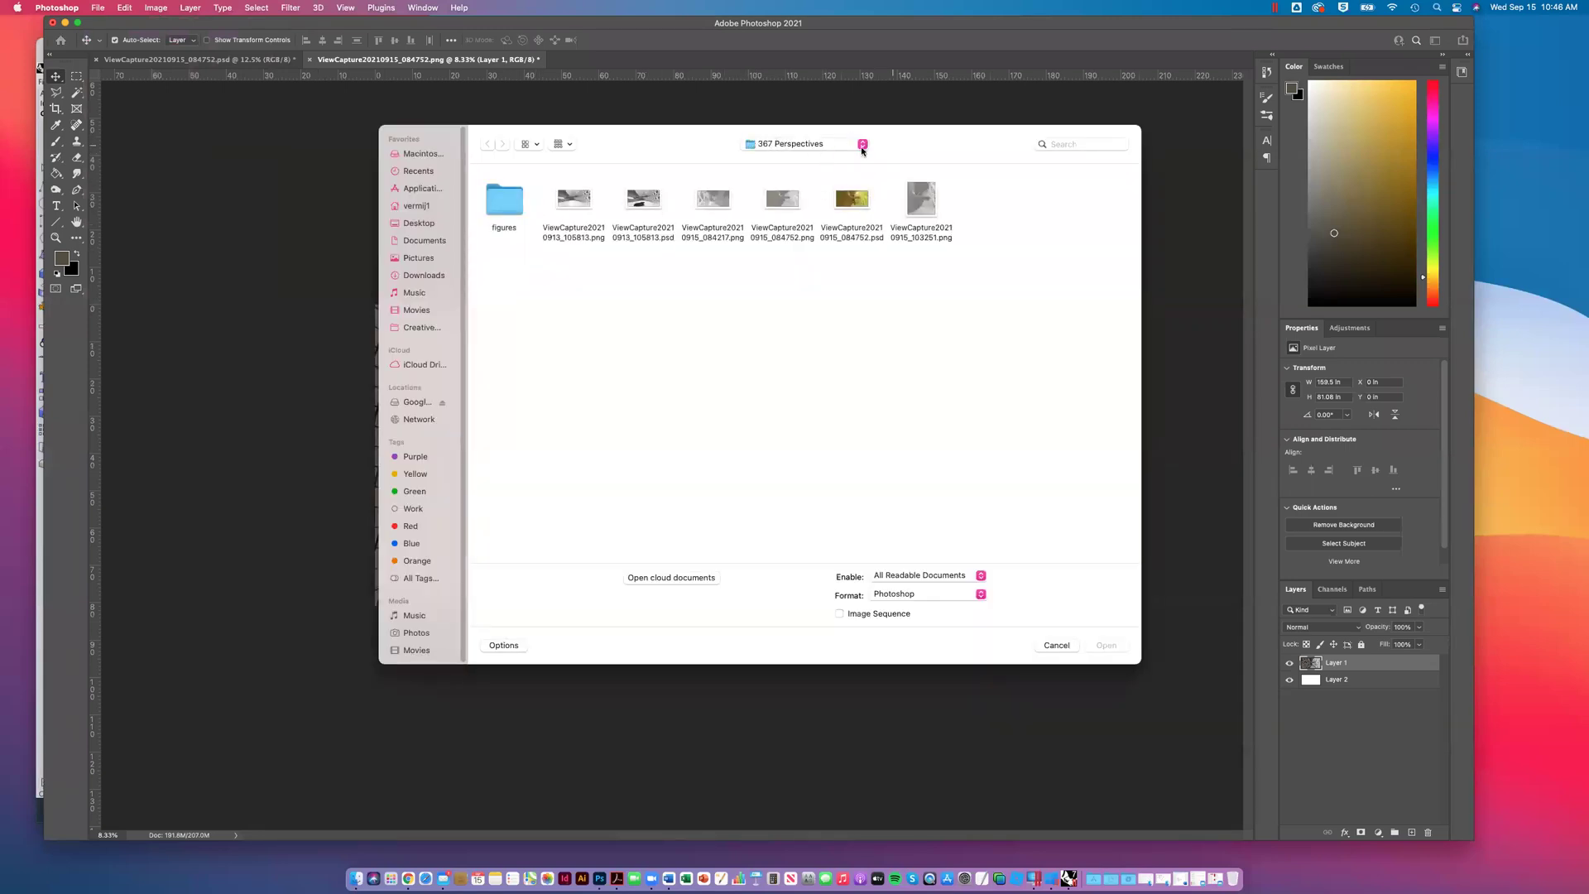
{"action": "double_click", "coordinate": [511, 205]}
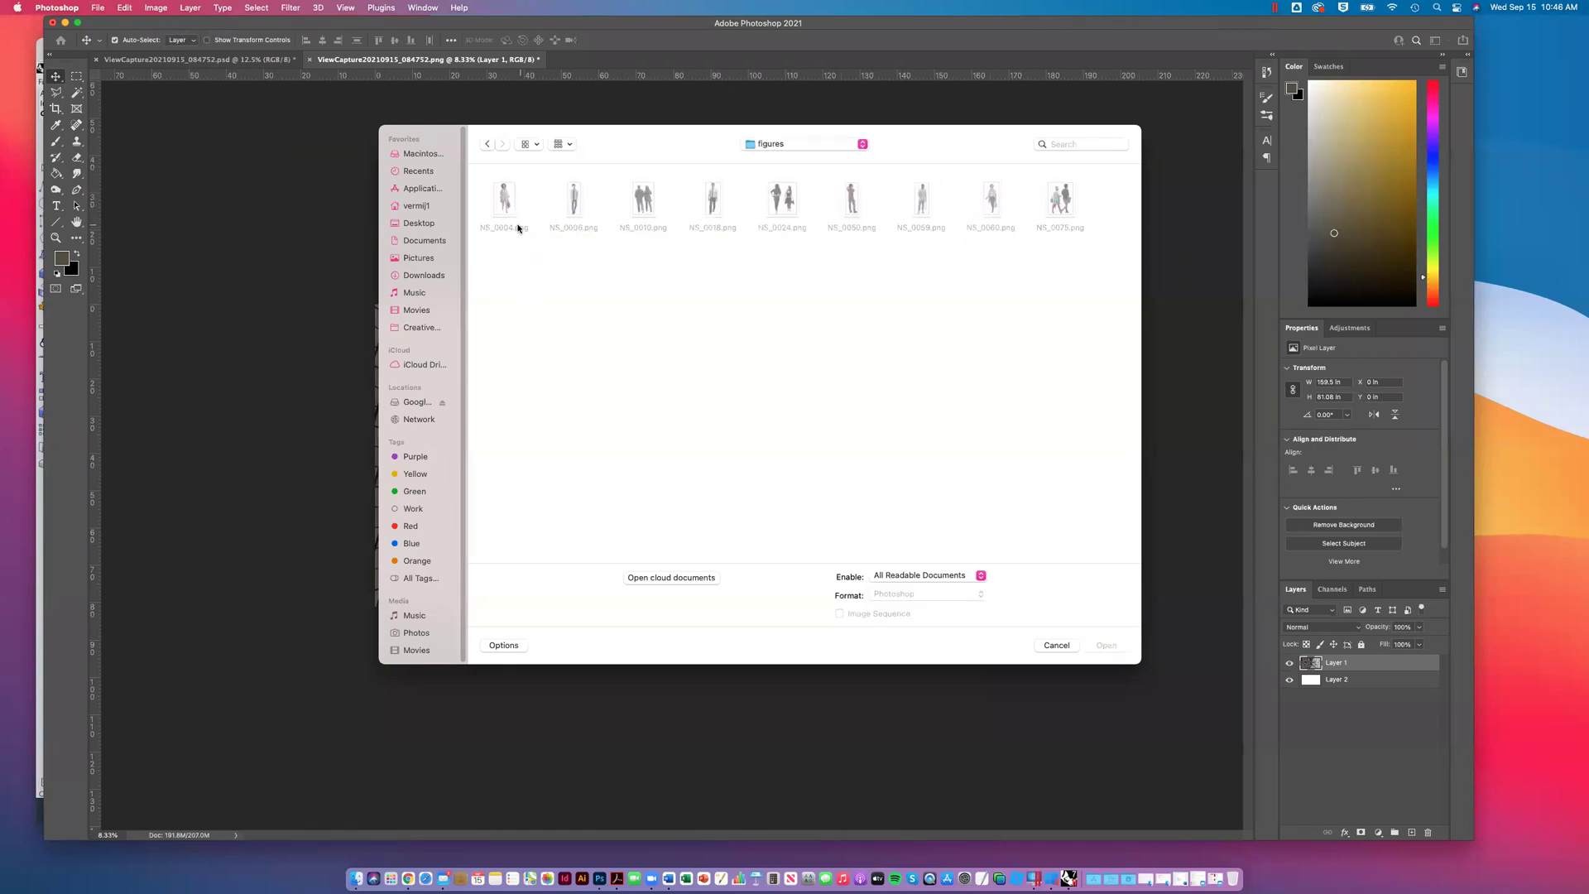
{"action": "left_click", "coordinate": [503, 210]}
{"action": "key", "text": "super+a"}
{"action": "left_click", "coordinate": [1106, 645]}
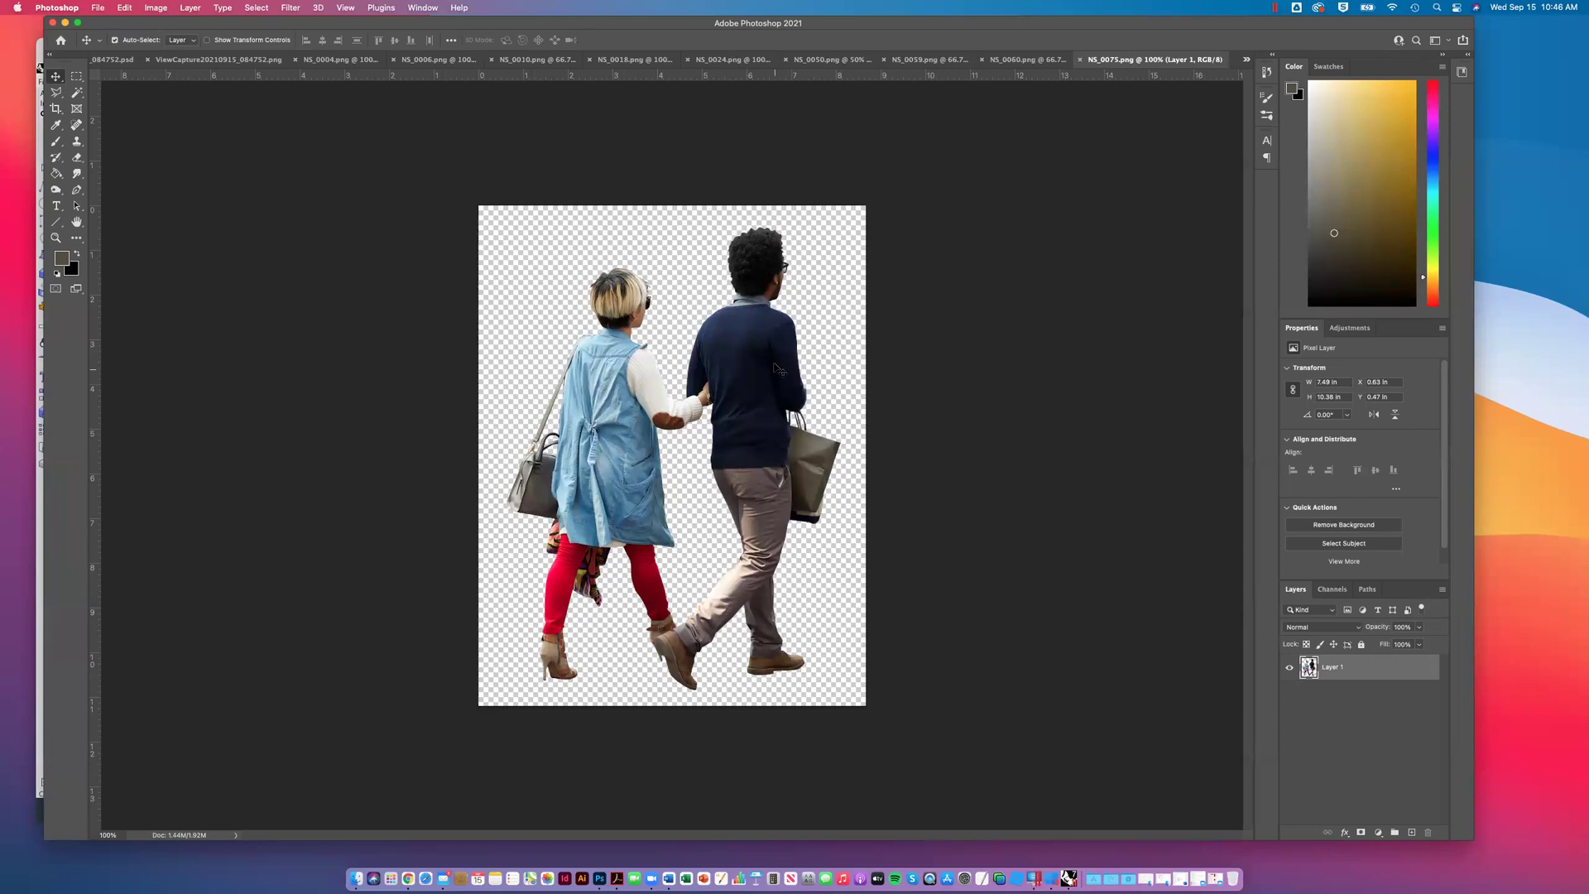
Step: Look through the opened people cutouts and return to the ViewCapture20210915_084752.png rendering for a closer view
{"action": "left_click", "coordinate": [1025, 60]}
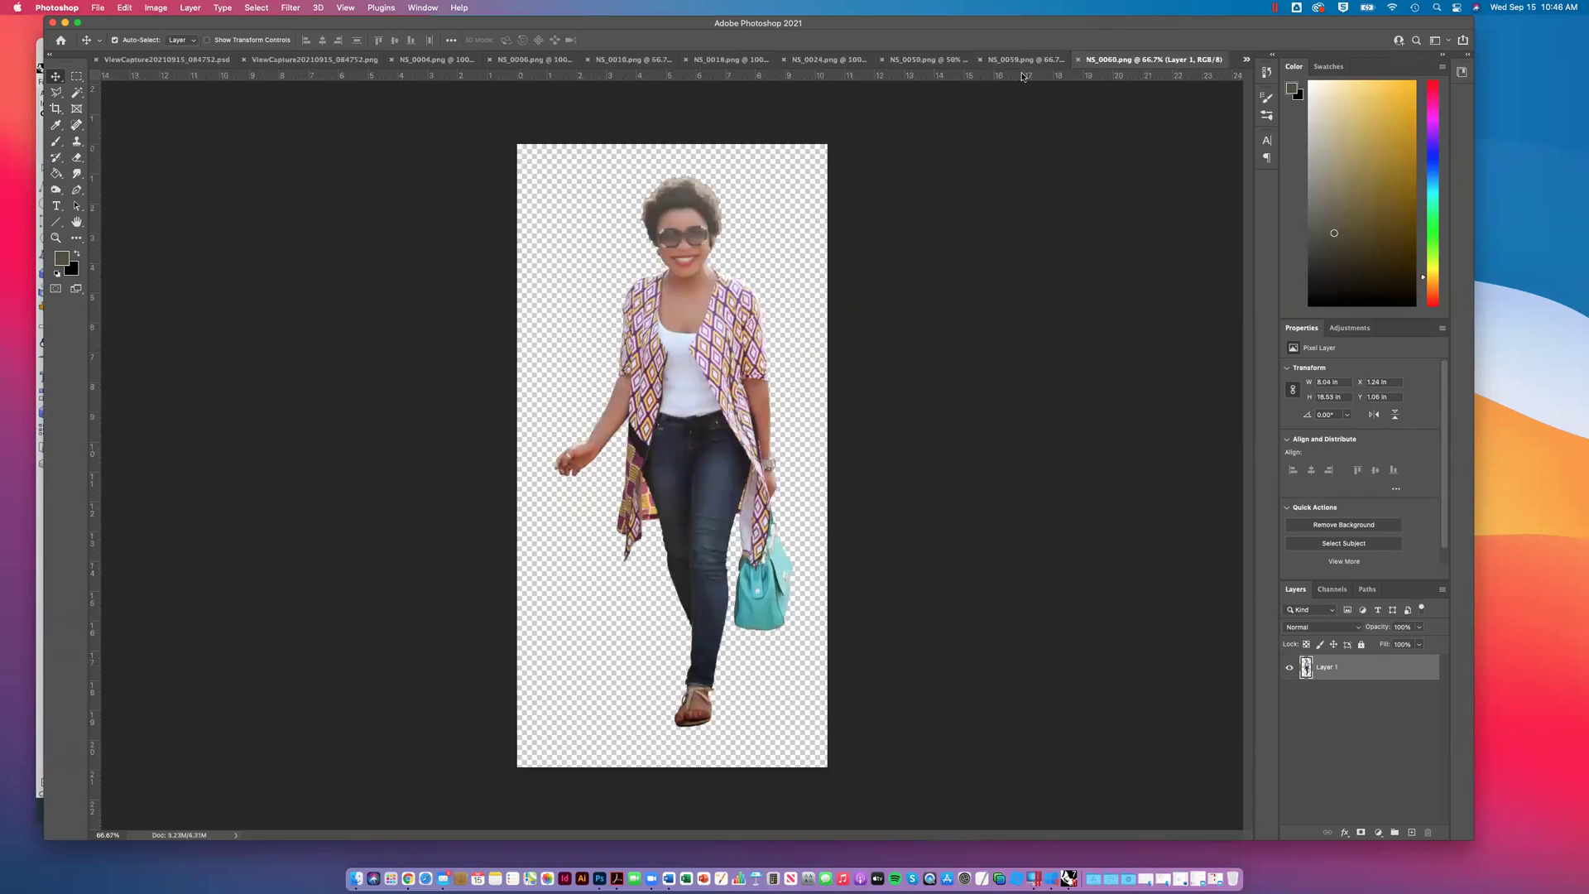
{"action": "left_click", "coordinate": [1009, 63]}
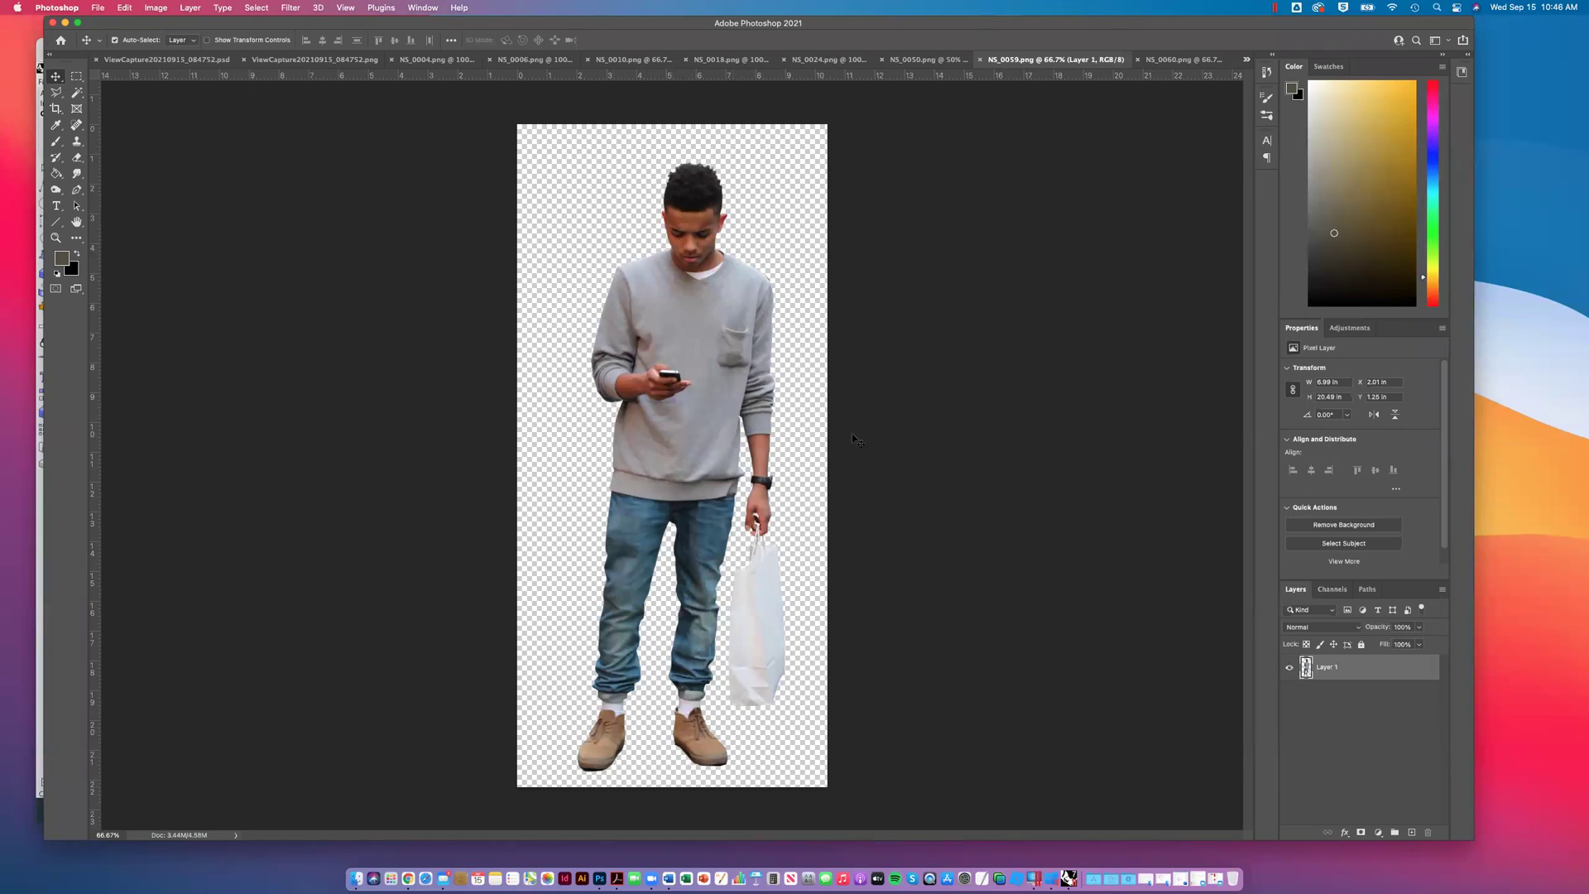
{"action": "left_click", "coordinate": [927, 60]}
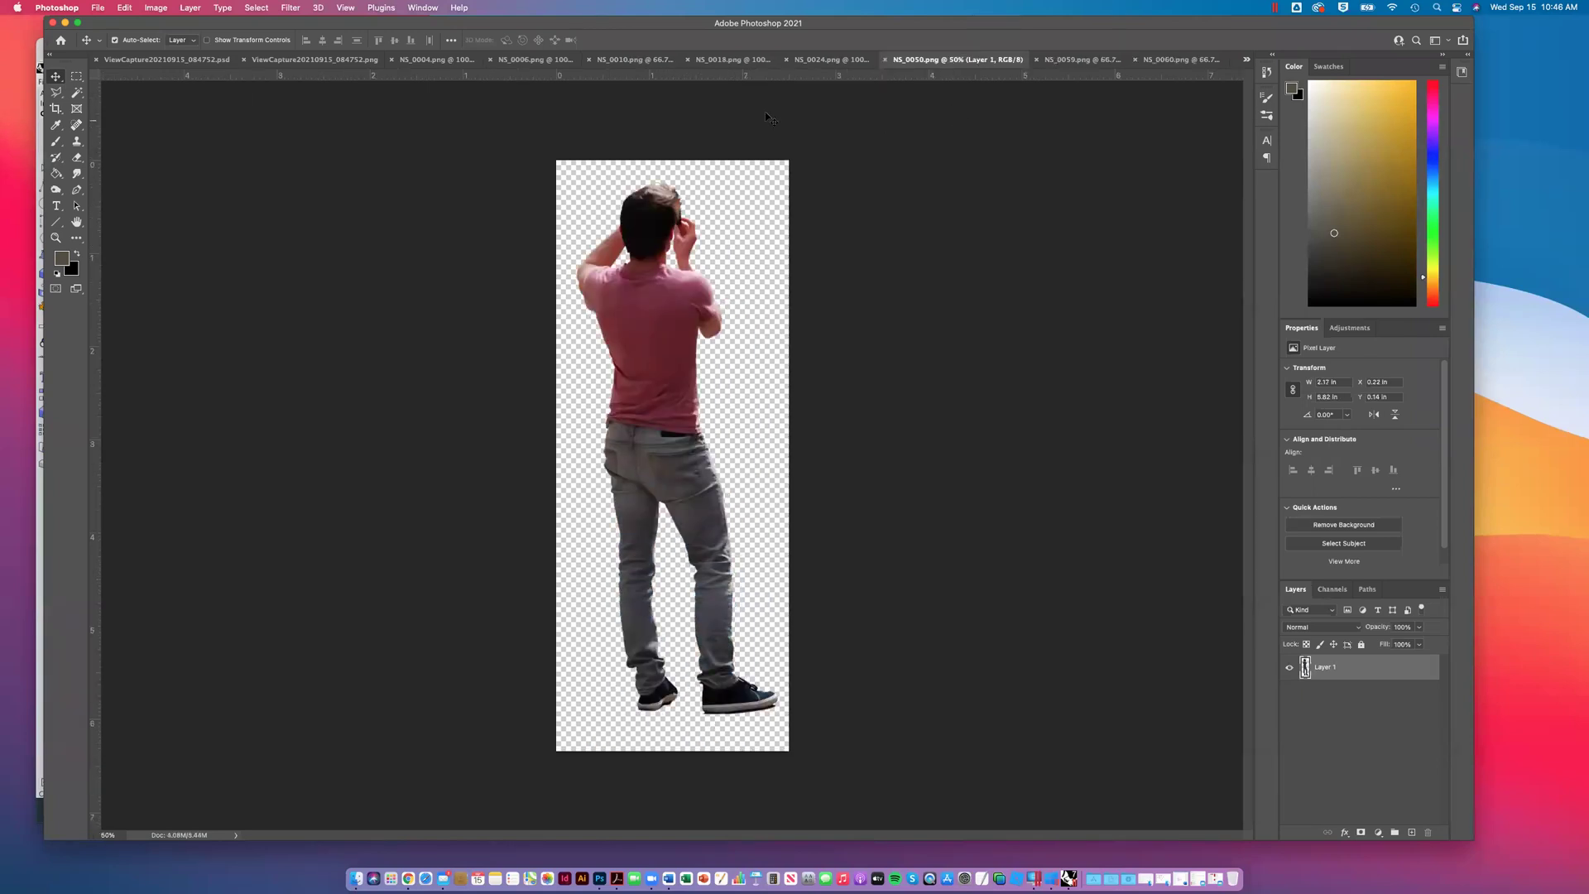
{"action": "left_click", "coordinate": [633, 61]}
{"action": "left_click", "coordinate": [534, 62]}
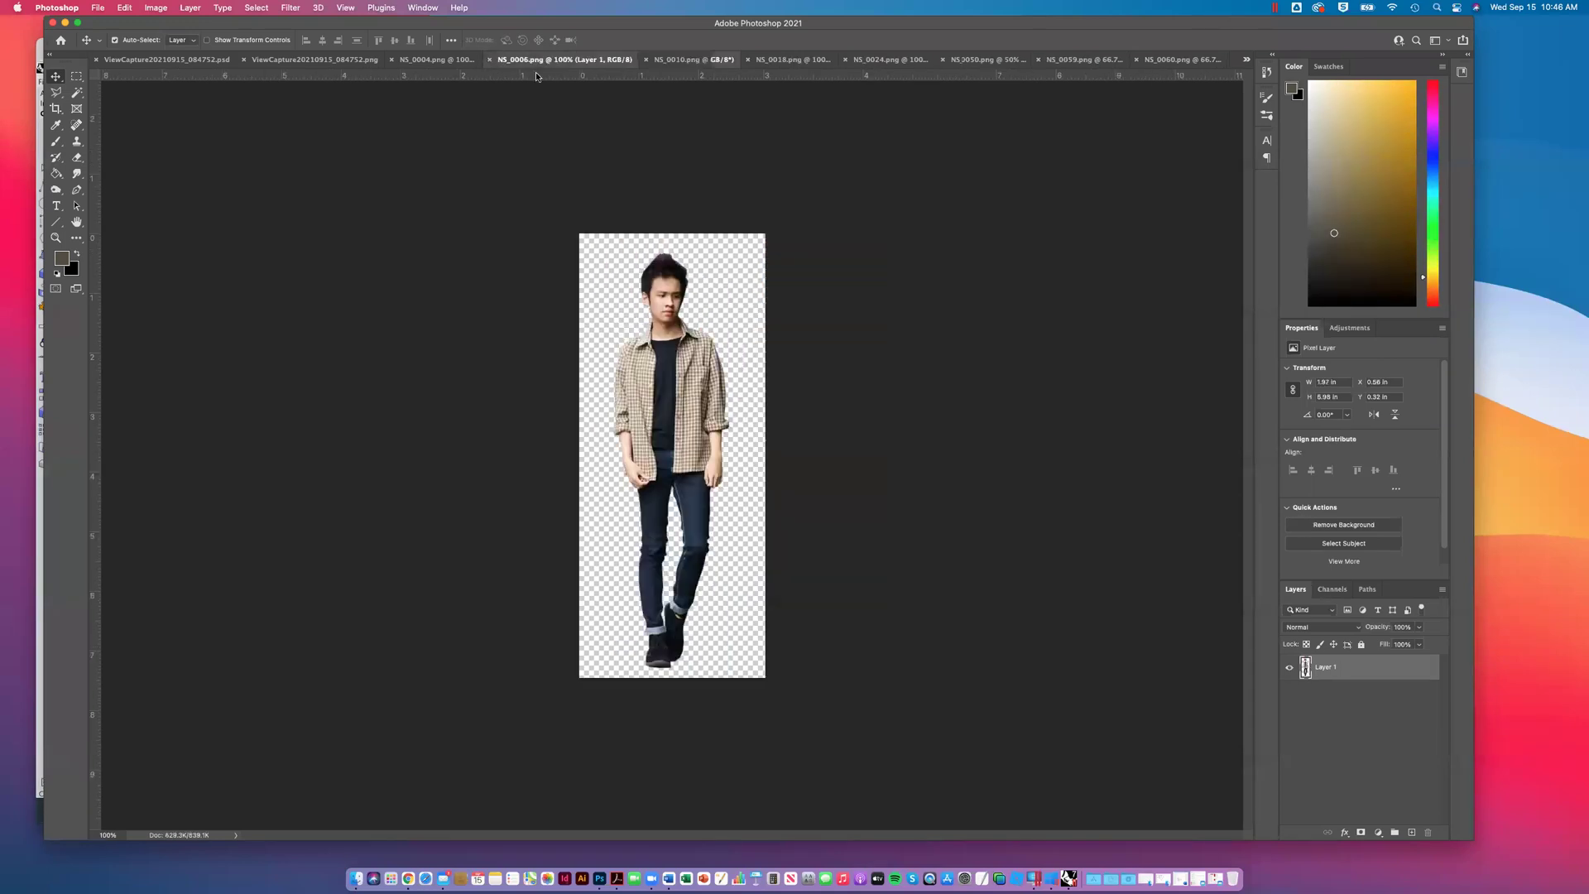
{"action": "left_click", "coordinate": [430, 61]}
{"action": "left_click", "coordinate": [328, 61]}
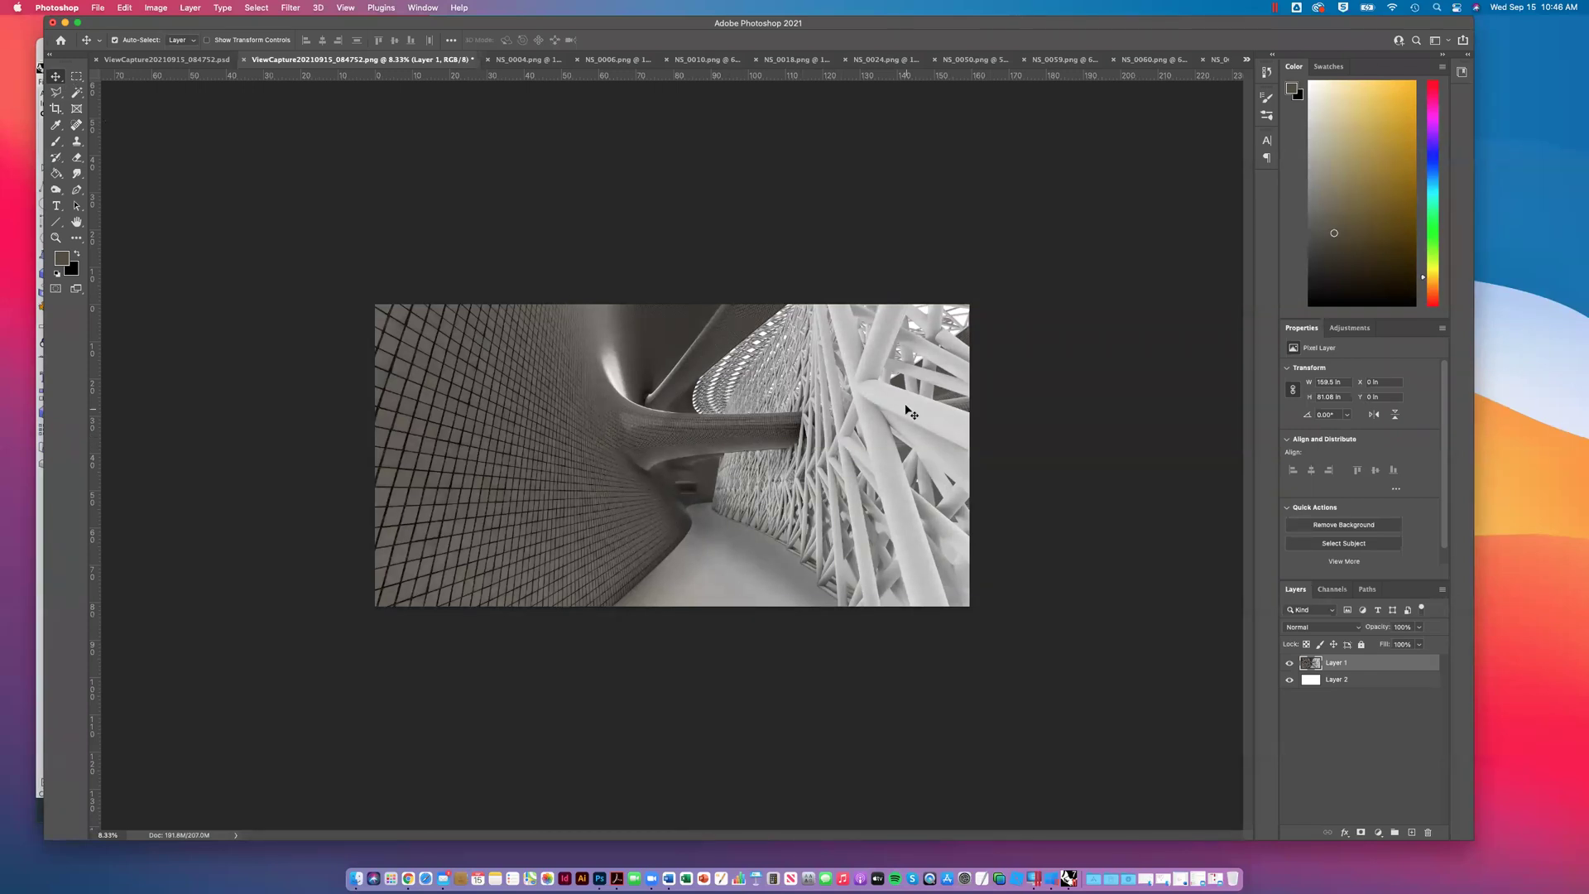
{"action": "key", "text": "super+equal"}
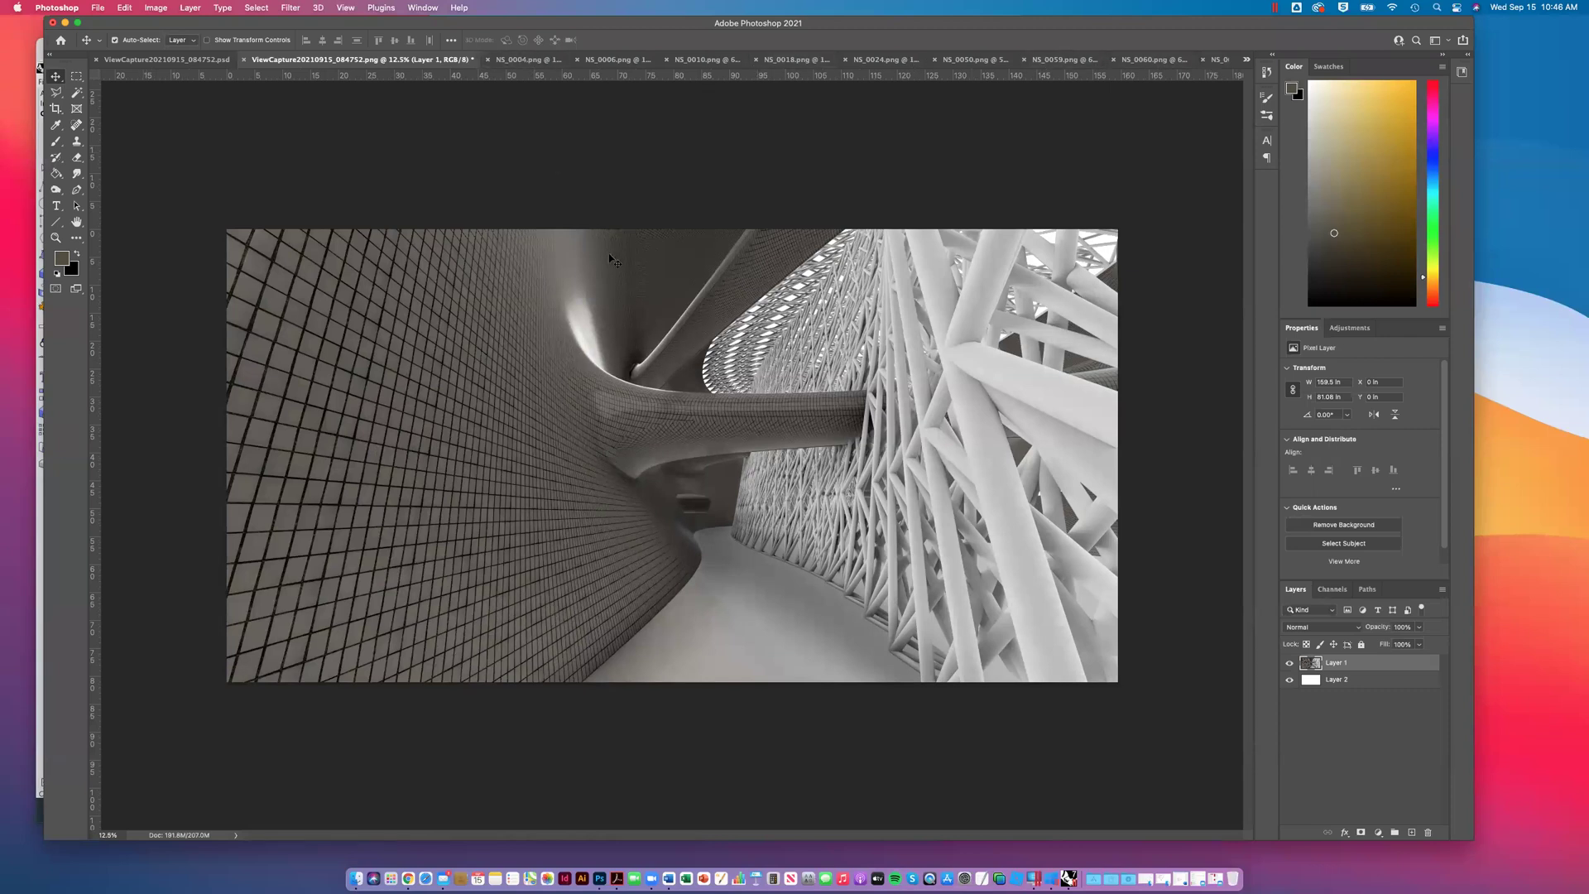
Step: Select the entire canvas of NS_0004.png, the woman with the handbag
{"action": "left_click", "coordinate": [524, 60]}
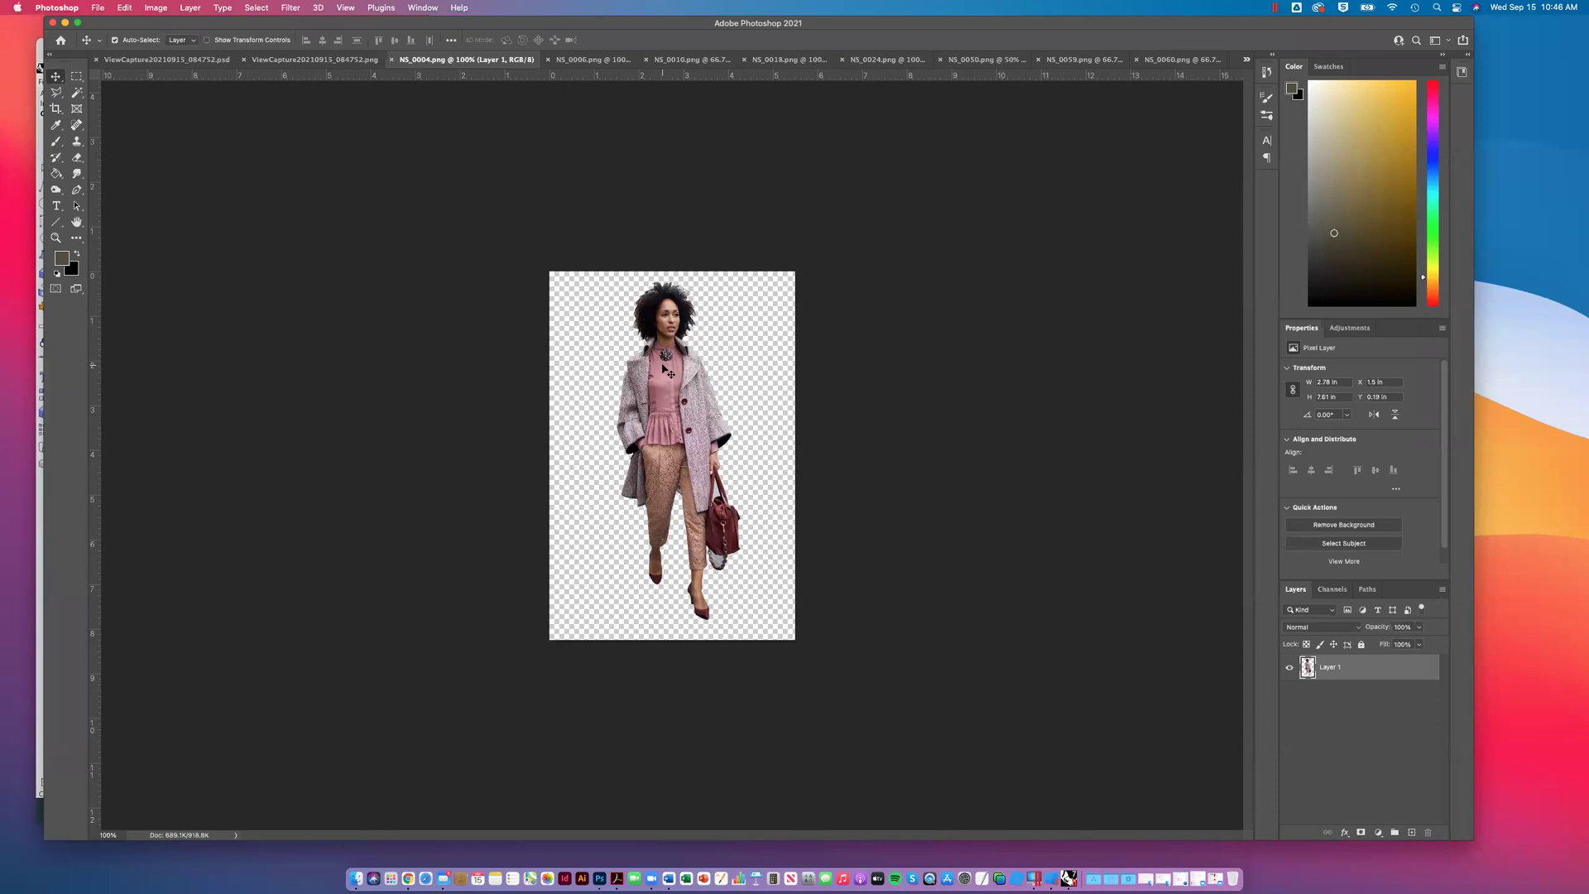
{"action": "left_click", "coordinate": [131, 10]}
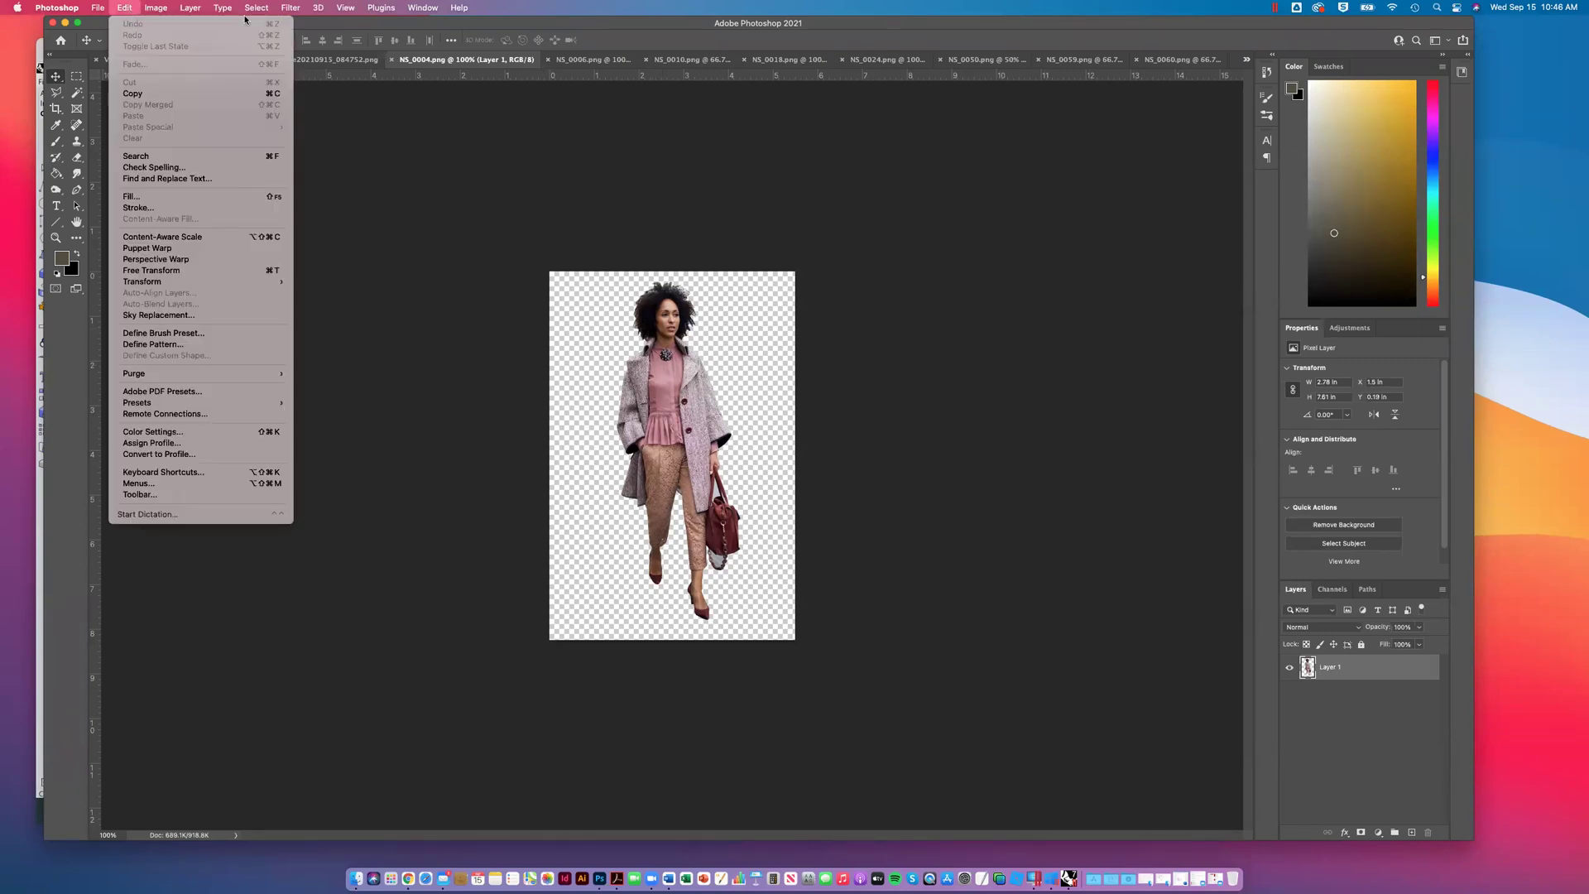
{"action": "mouse_move", "coordinate": [259, 8]}
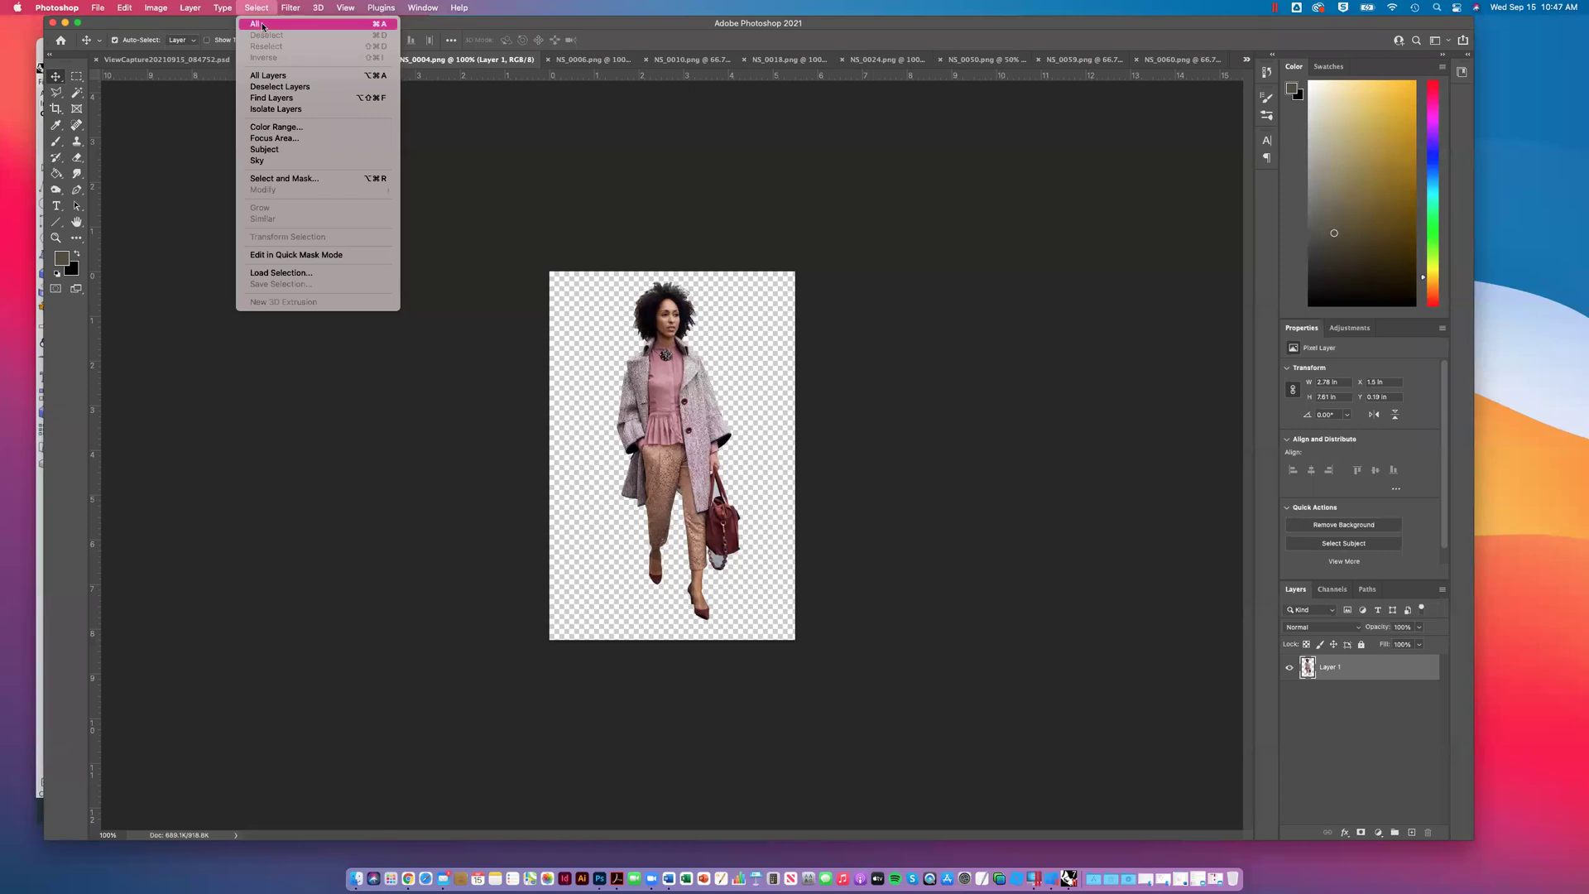
{"action": "left_click", "coordinate": [262, 24]}
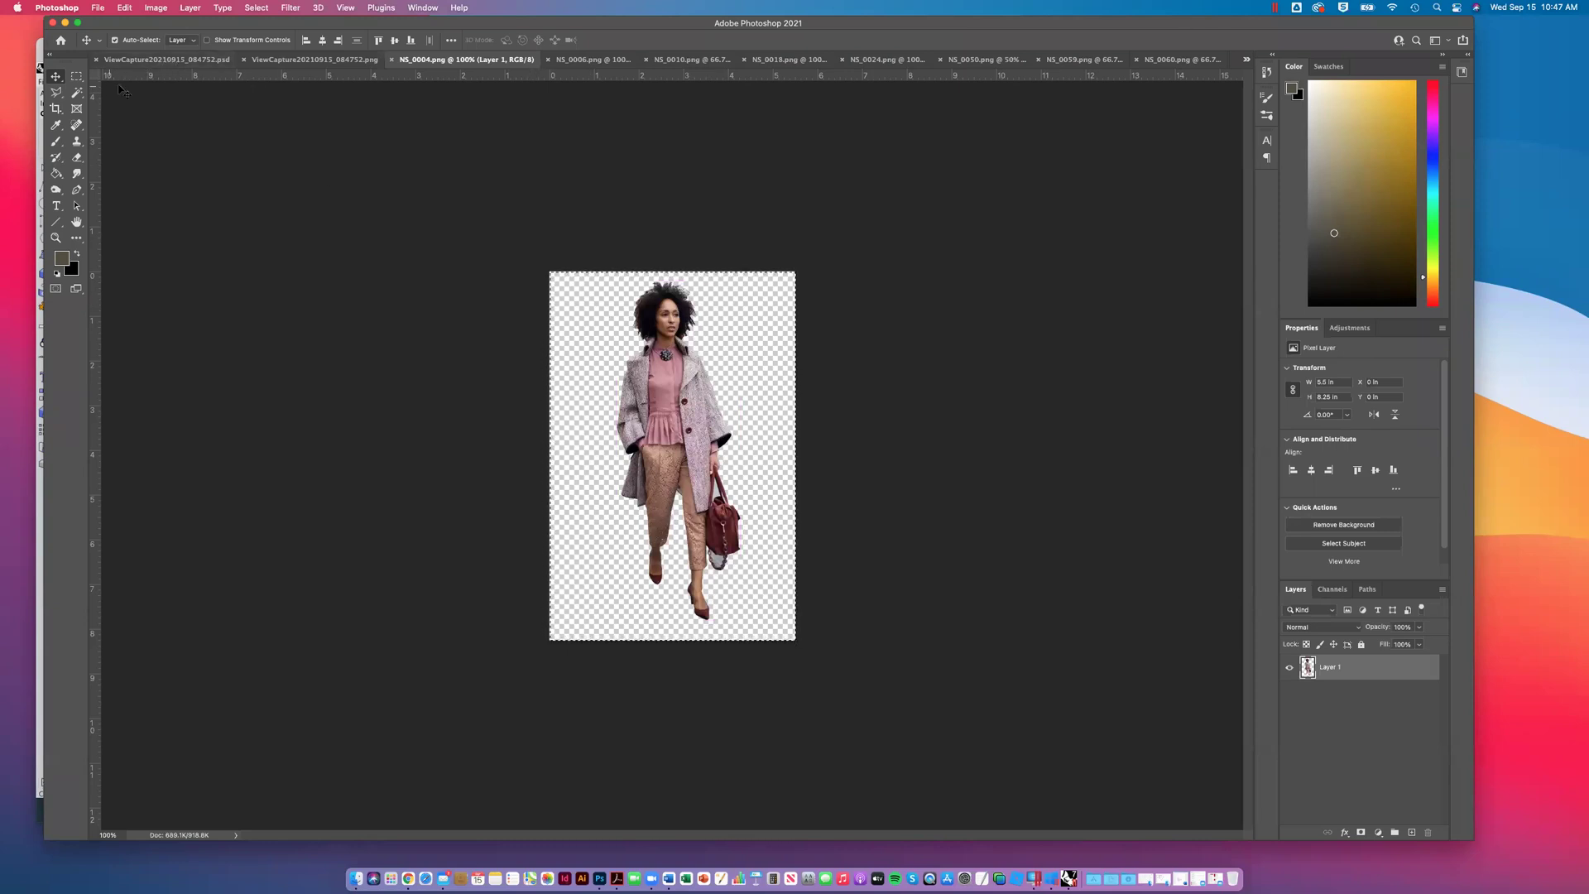
Step: Copy the woman from NS_0004.png into the rendering, place her at the far end of the walkway, and close the source image
{"action": "left_click", "coordinate": [1245, 61]}
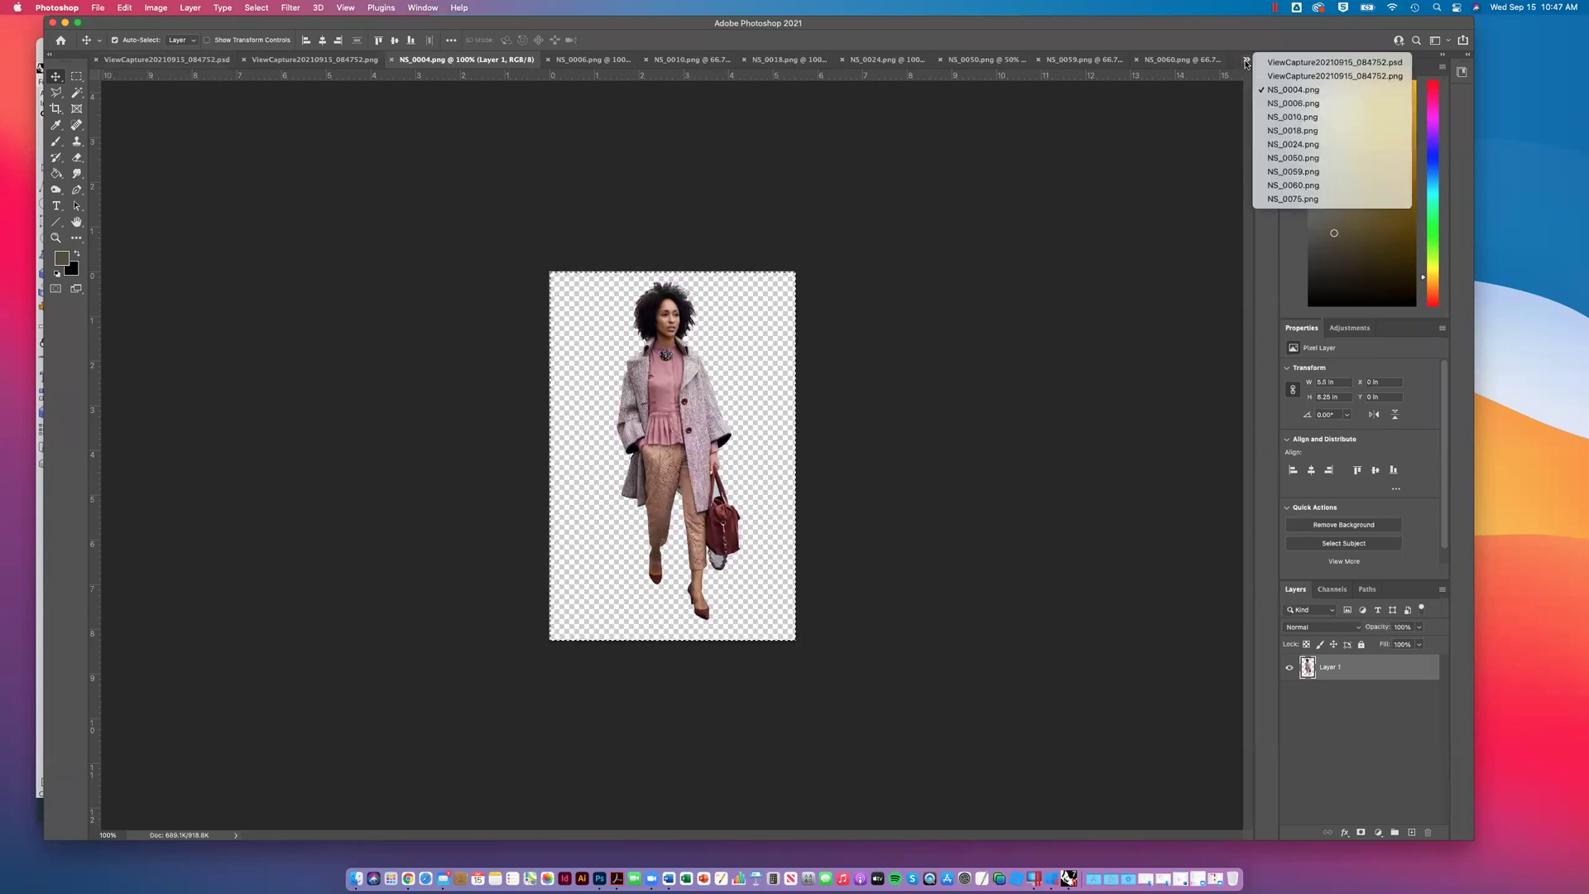
{"action": "key", "text": "Return"}
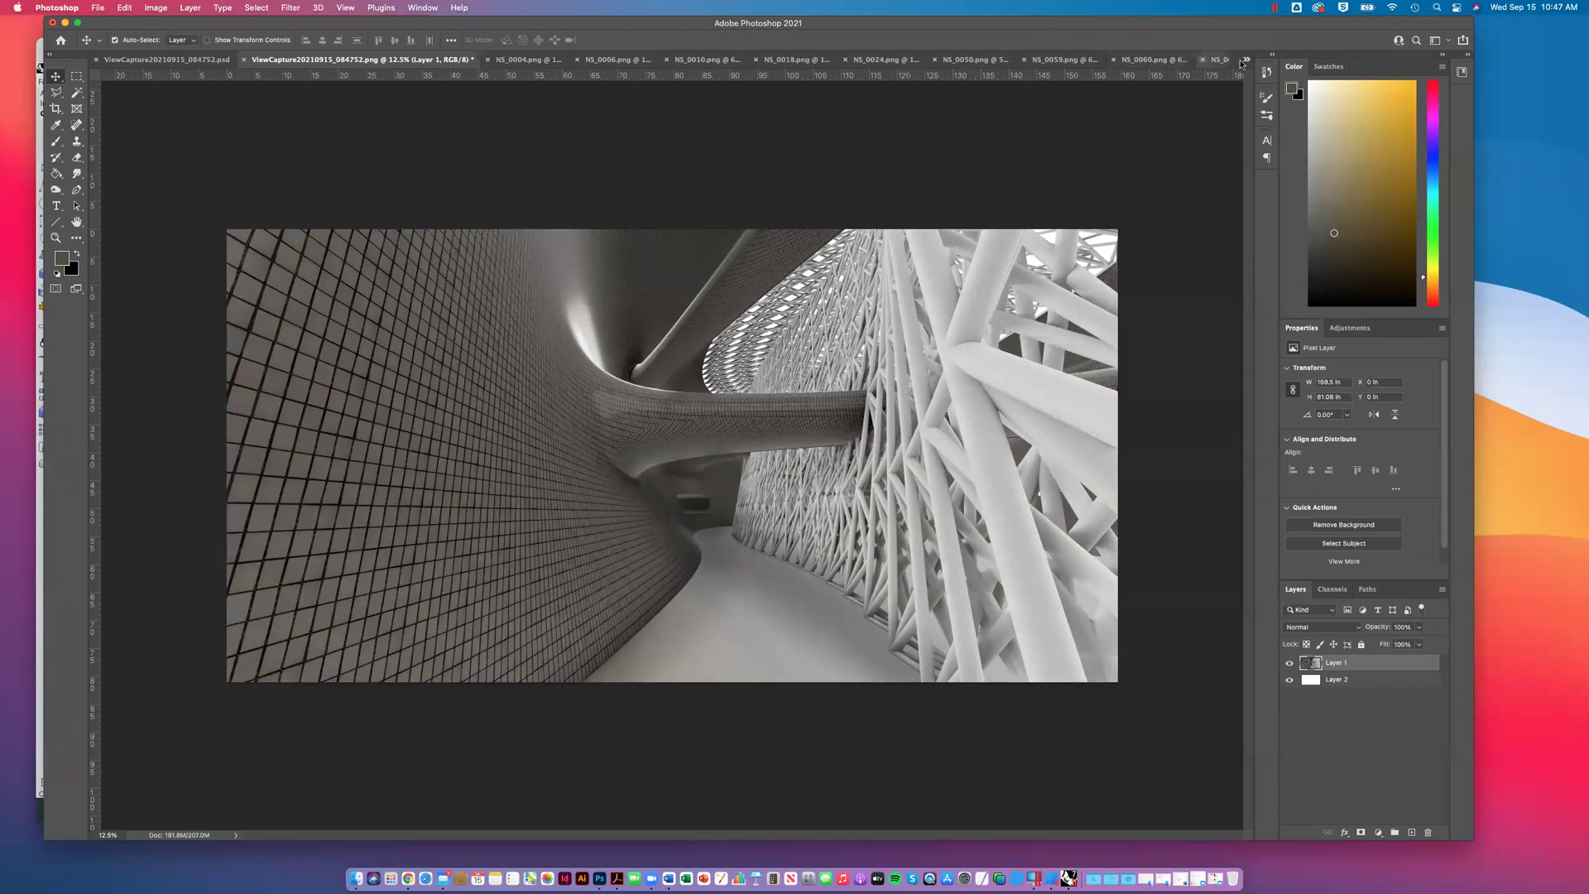
{"action": "left_click", "coordinate": [528, 59]}
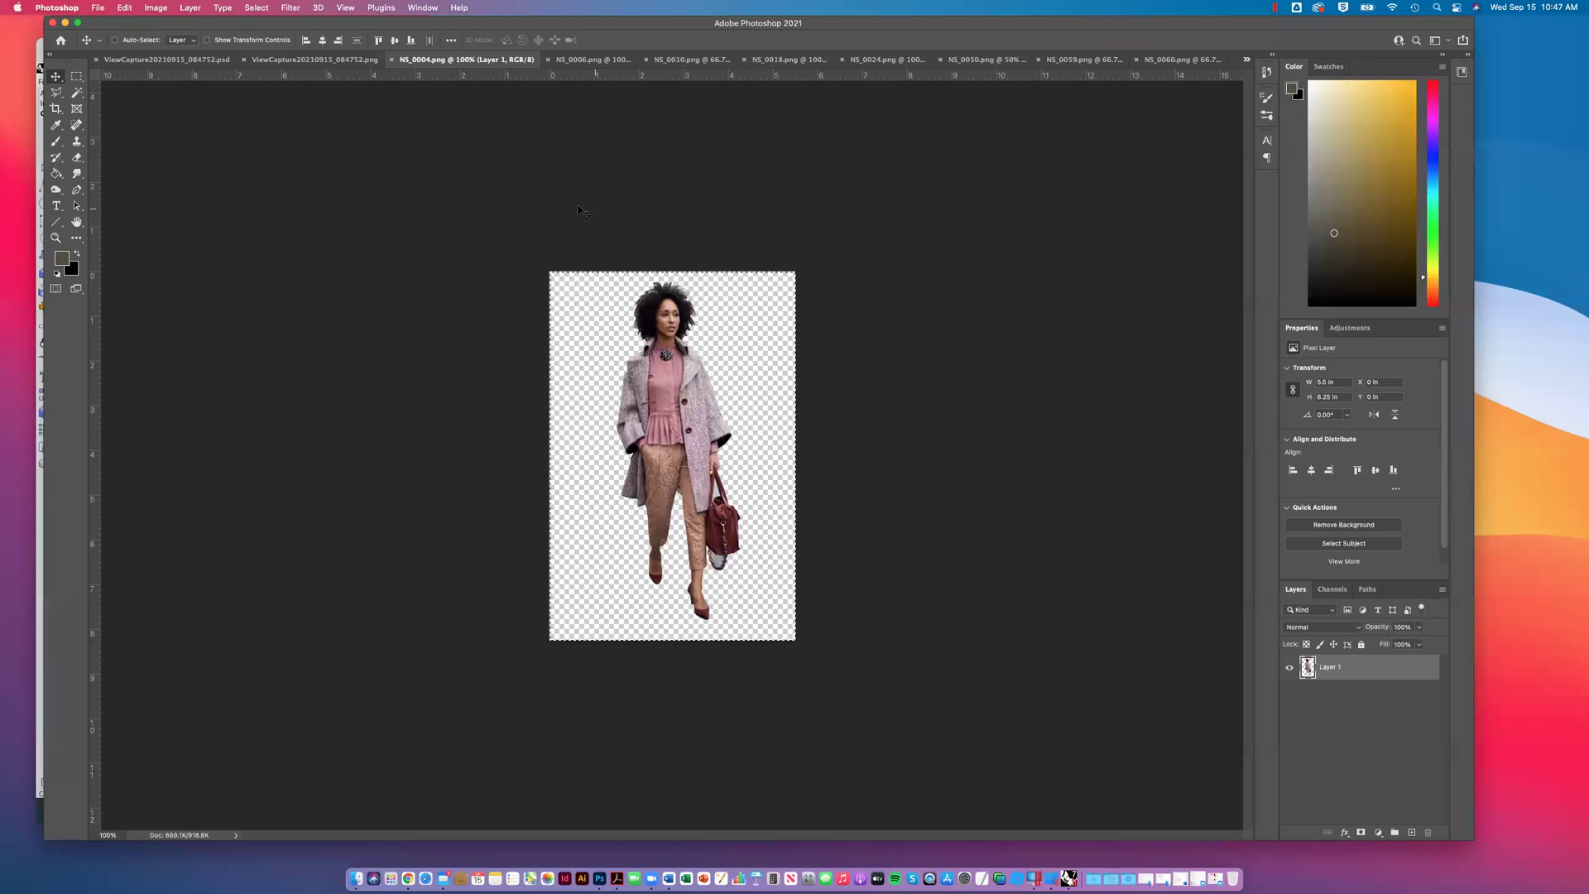
{"action": "left_click", "coordinate": [114, 39]}
{"action": "left_click", "coordinate": [314, 59]}
{"action": "key", "text": "super+v"}
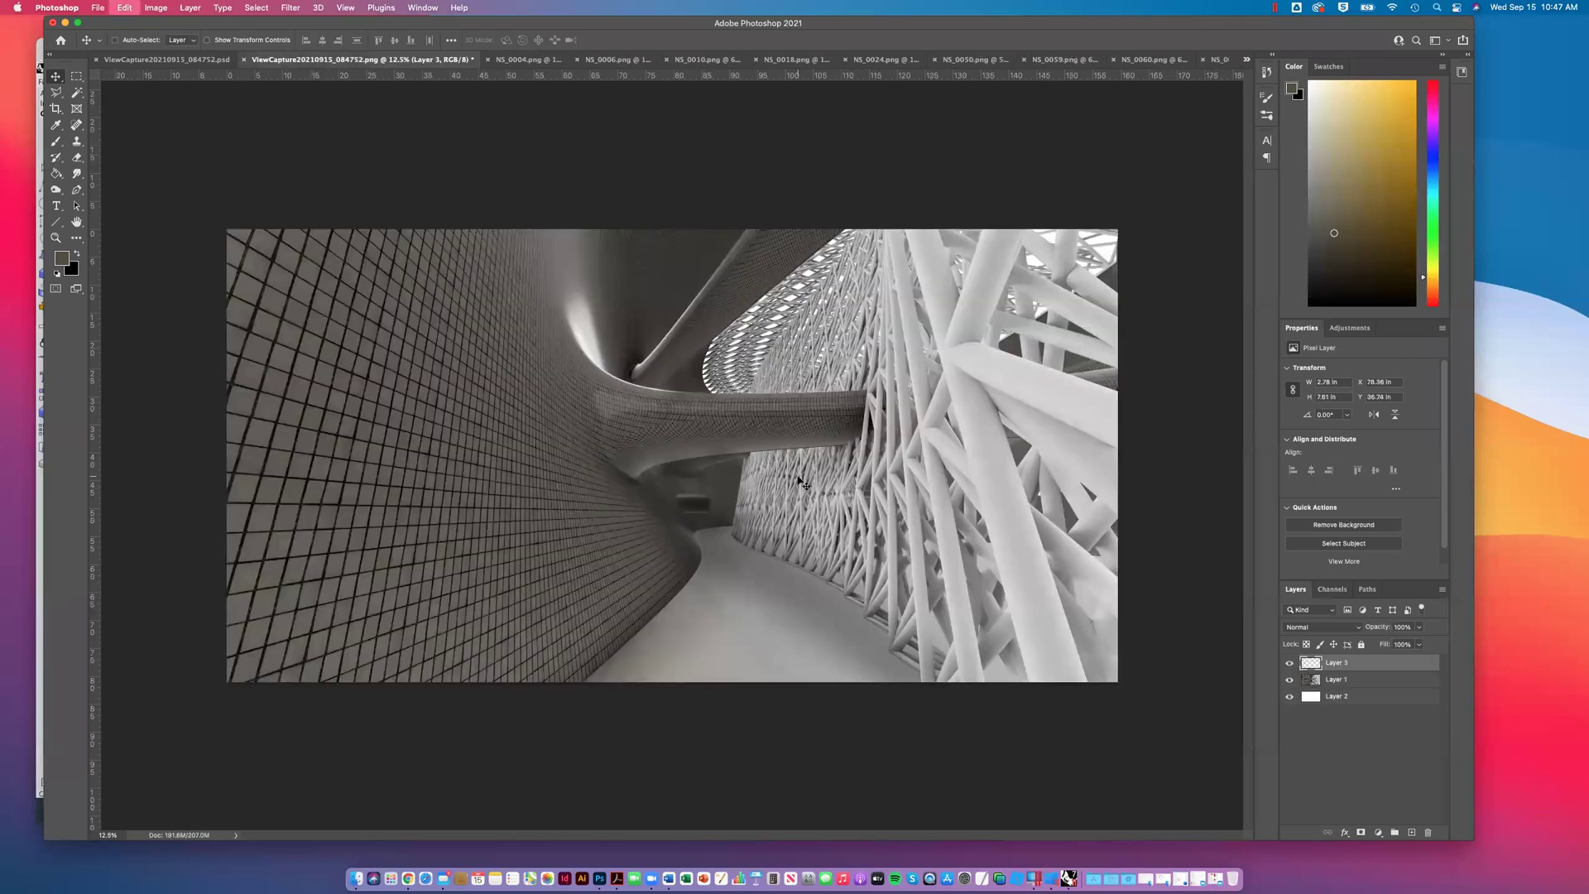
{"action": "left_click_drag", "start_coordinate": [672, 453], "coordinate": [721, 542]}
{"action": "left_click", "coordinate": [524, 63]}
{"action": "left_click", "coordinate": [392, 61]}
Step: Copy the man from NS_0006.png into the rendering, place him just beside the distant woman, and close the source image
{"action": "left_click", "coordinate": [517, 59]}
{"action": "key", "text": "super+a"}
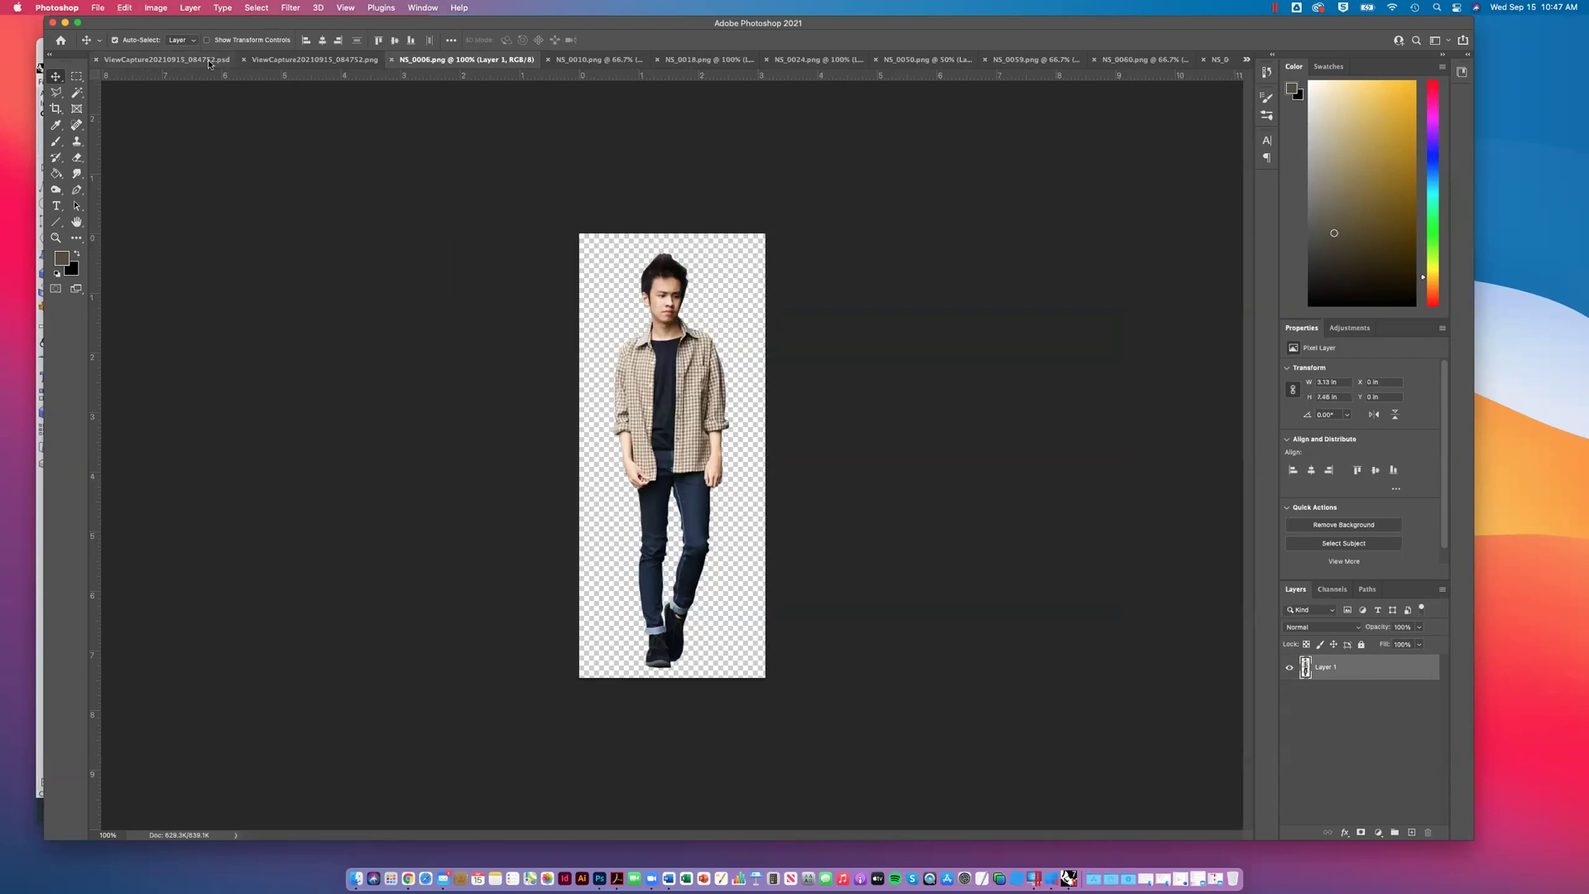
{"action": "left_click", "coordinate": [323, 60]}
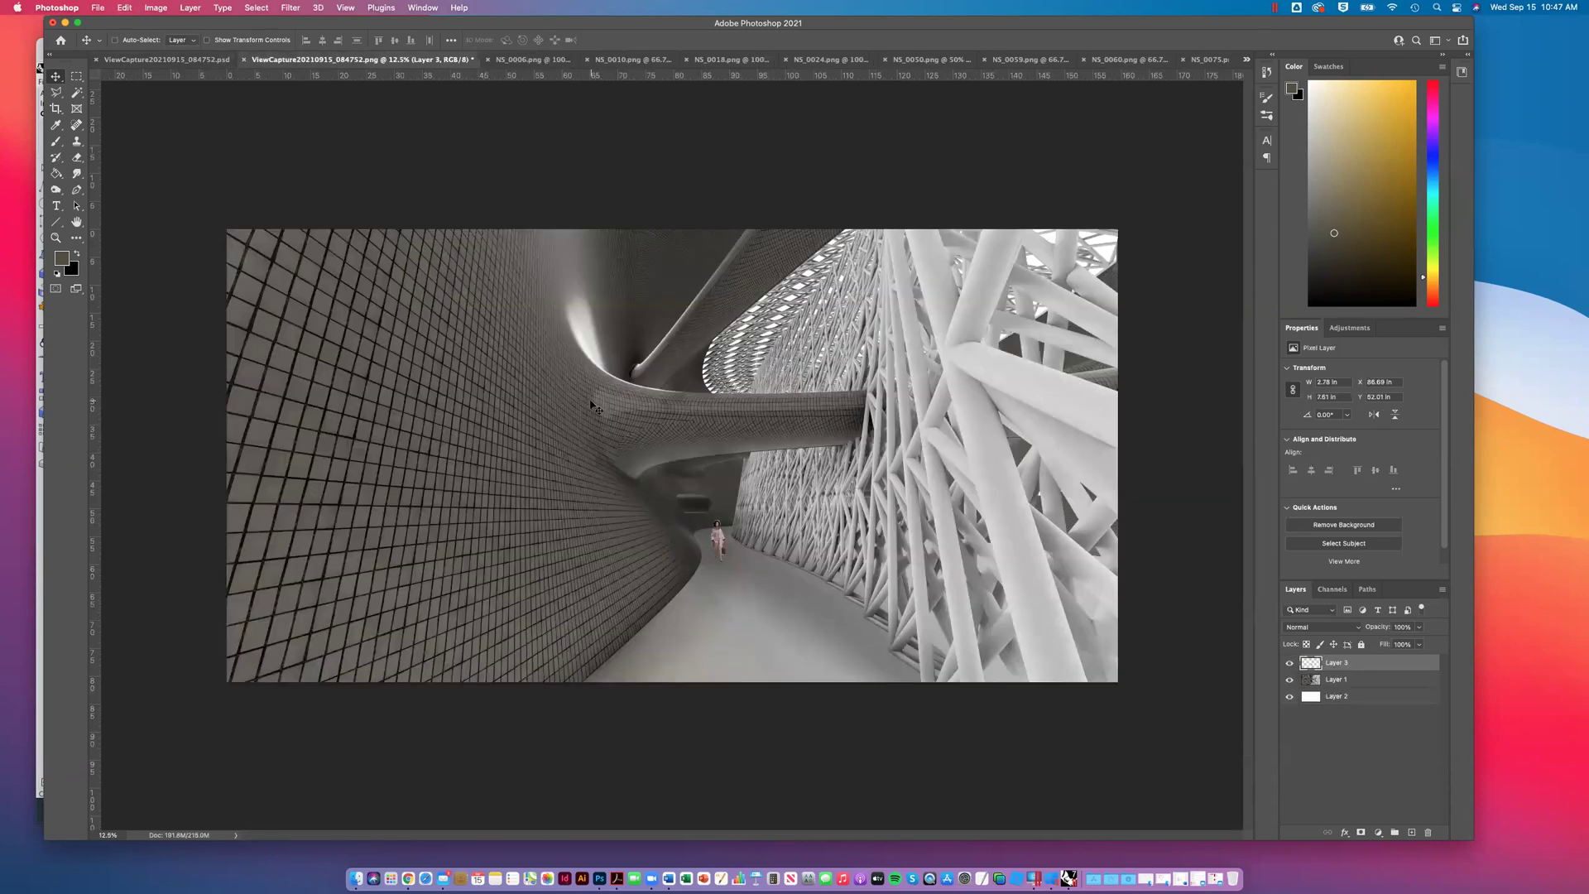
{"action": "key", "text": "super+v"}
{"action": "left_click_drag", "start_coordinate": [686, 452], "coordinate": [752, 541]}
{"action": "left_click", "coordinate": [543, 65]}
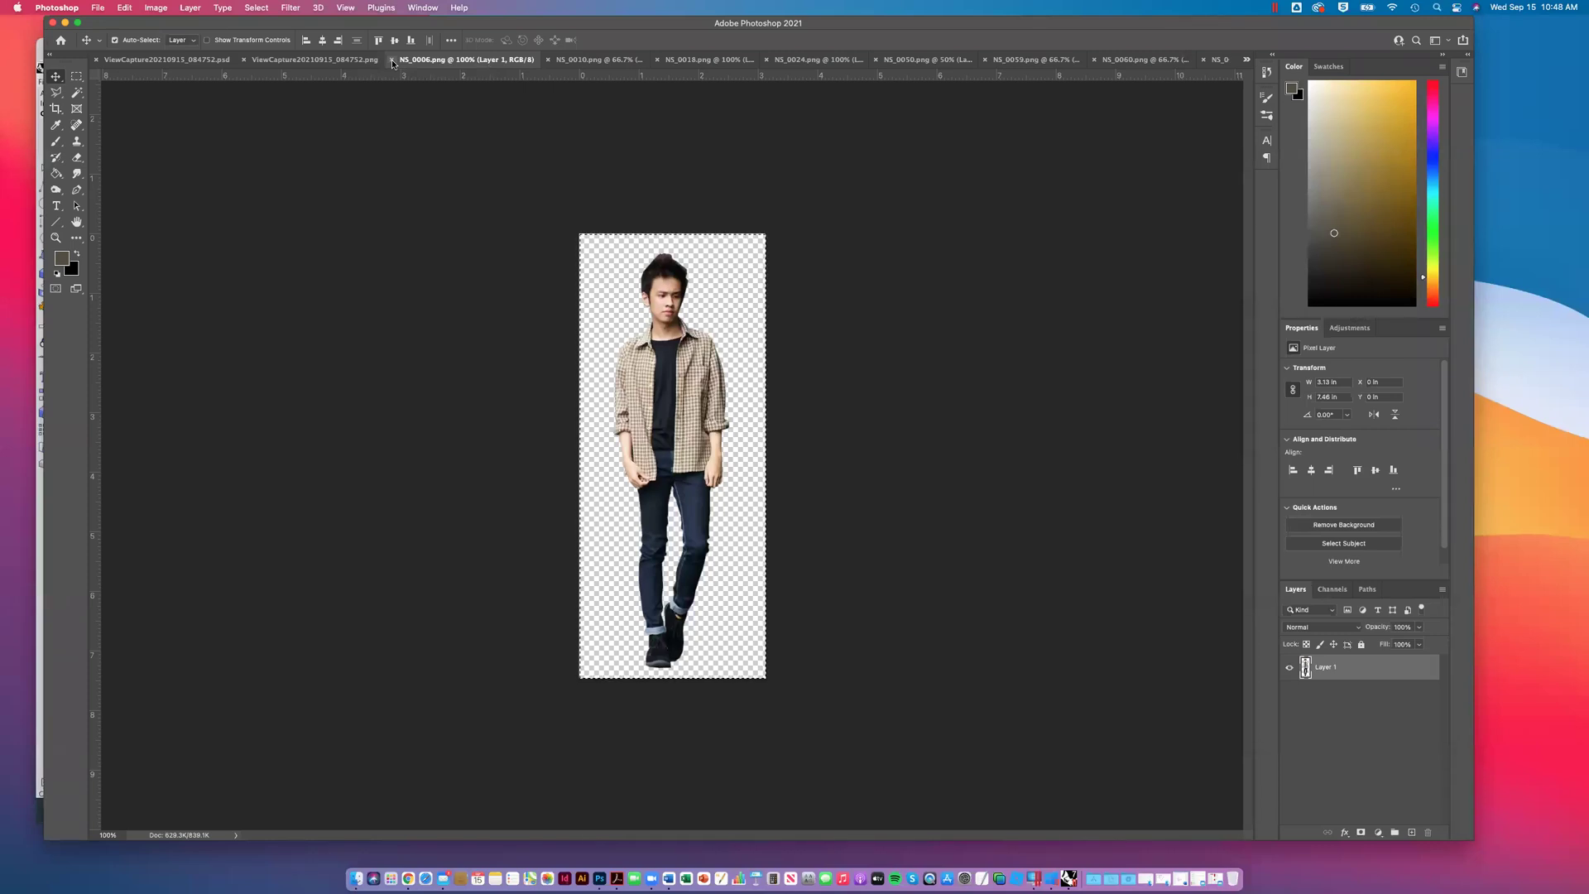
{"action": "left_click", "coordinate": [392, 64]}
Step: Copy the walking couple from NS_0010.png into the rendering, place them on the walkway beside the white lattice, and close the source image
{"action": "left_click", "coordinate": [542, 63]}
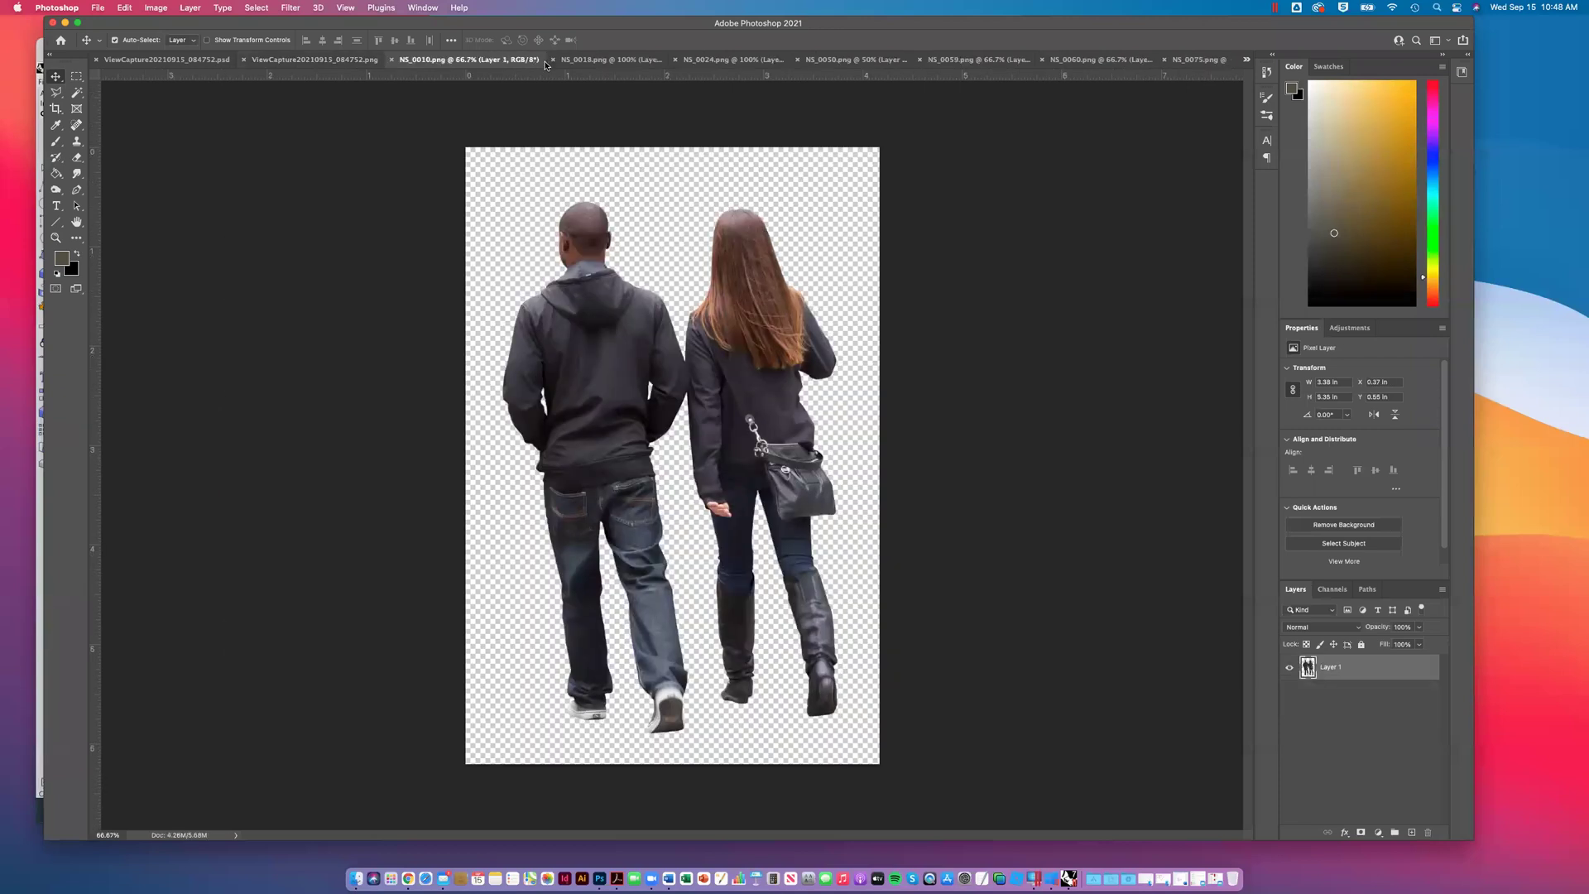
{"action": "left_click_drag", "start_coordinate": [596, 347], "coordinate": [463, 285]}
{"action": "key", "text": "super+v"}
{"action": "left_click_drag", "start_coordinate": [660, 457], "coordinate": [814, 575]}
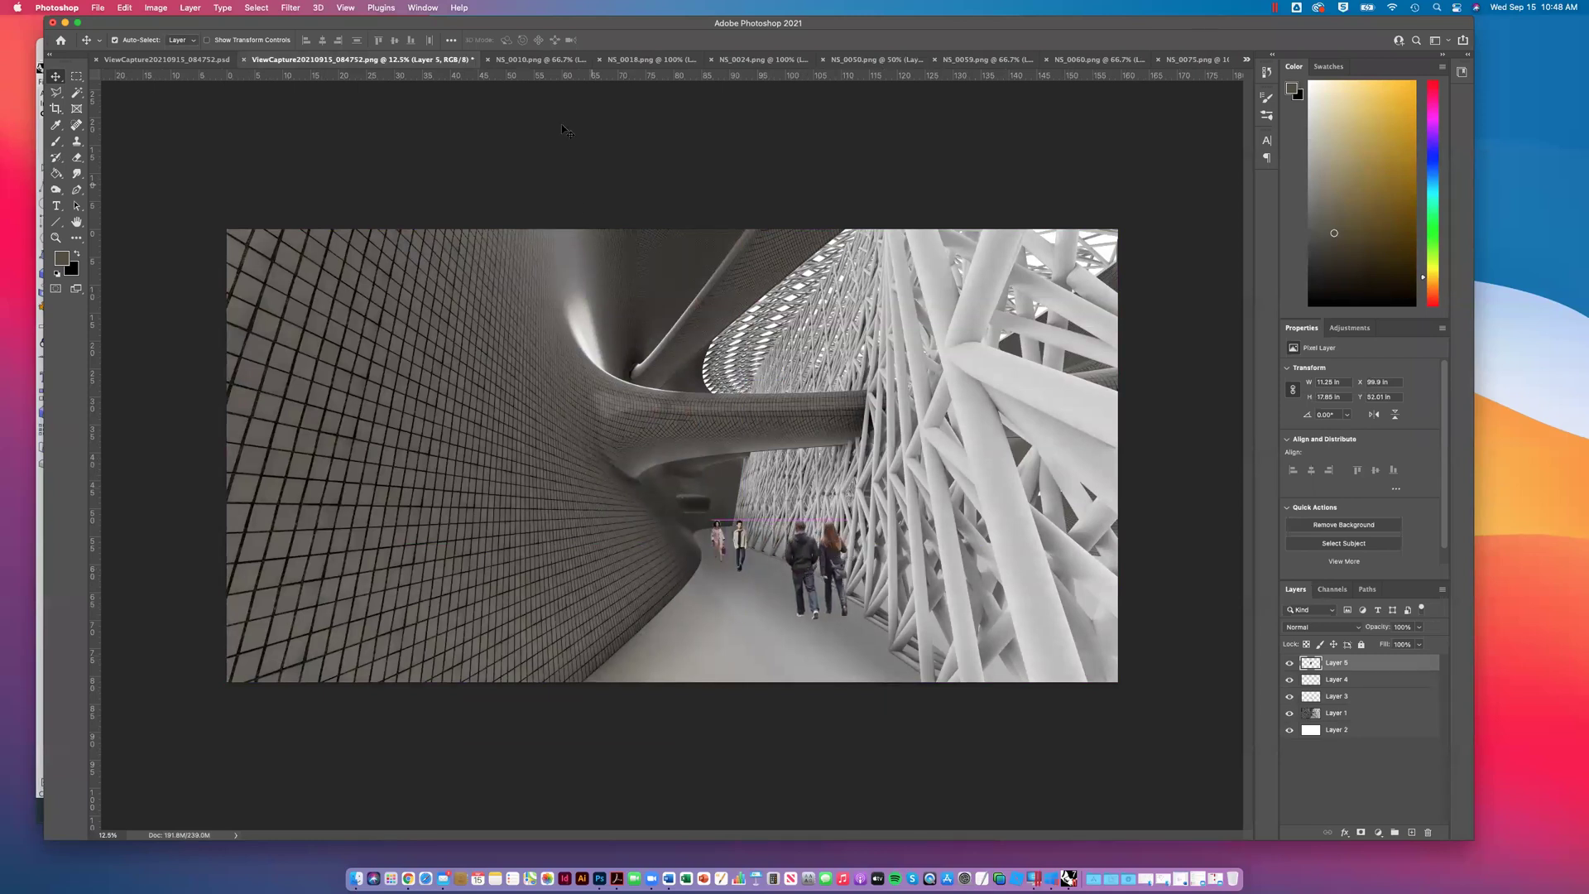
{"action": "left_click", "coordinate": [542, 61]}
{"action": "left_click", "coordinate": [391, 61]}
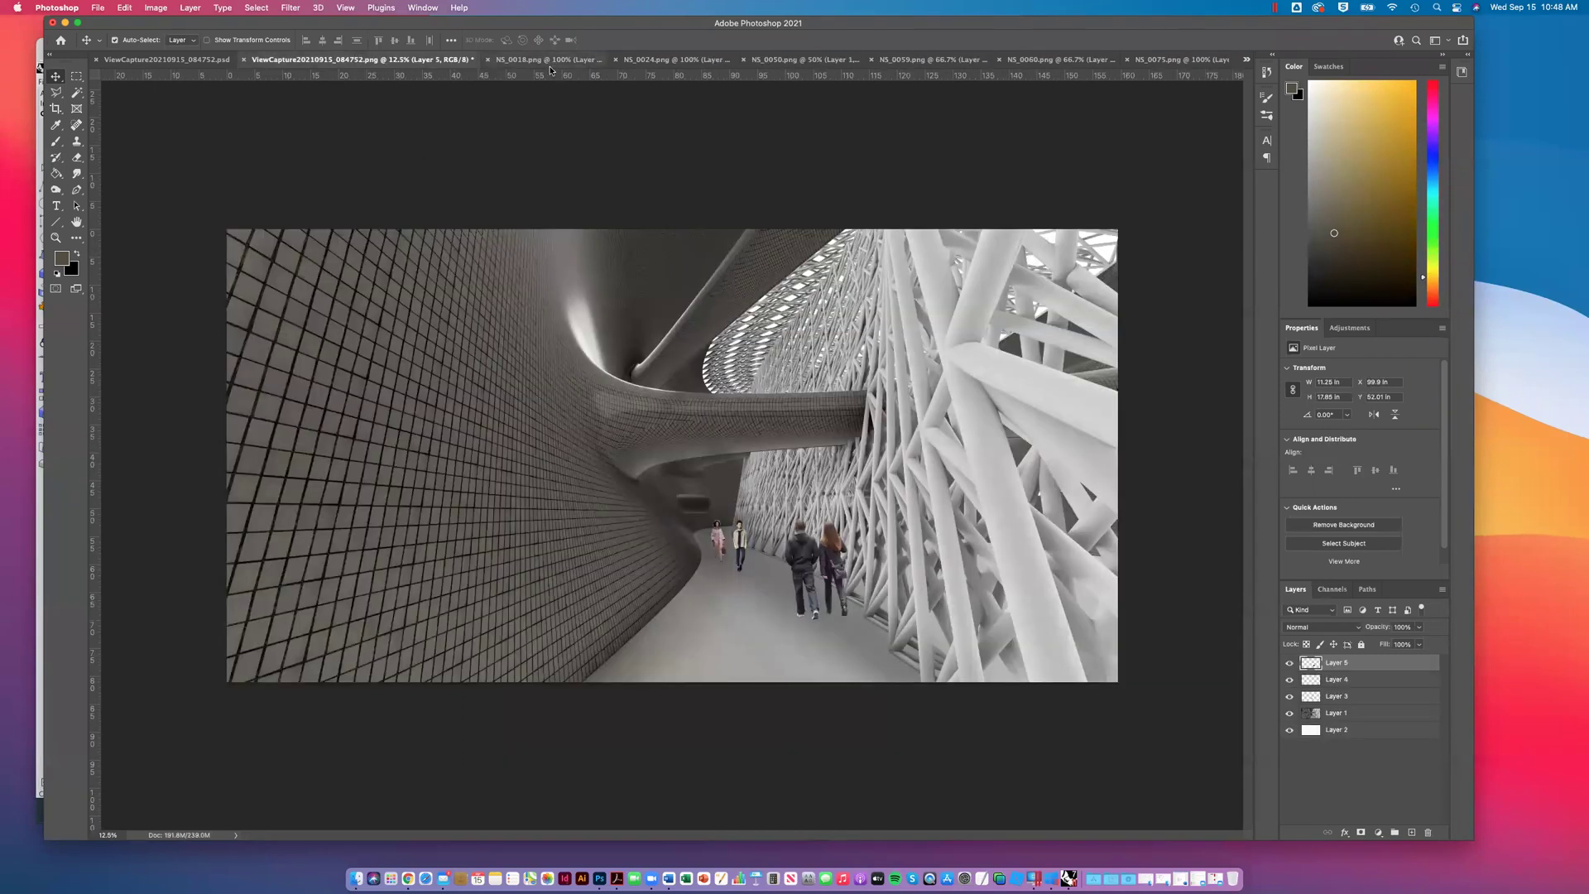
Step: Copy the man with the tie from NS_0018.png into the rendering, stand him beside the dark gridded wall, and close the source image
{"action": "left_click", "coordinate": [497, 60]}
{"action": "key", "text": "super+a"}
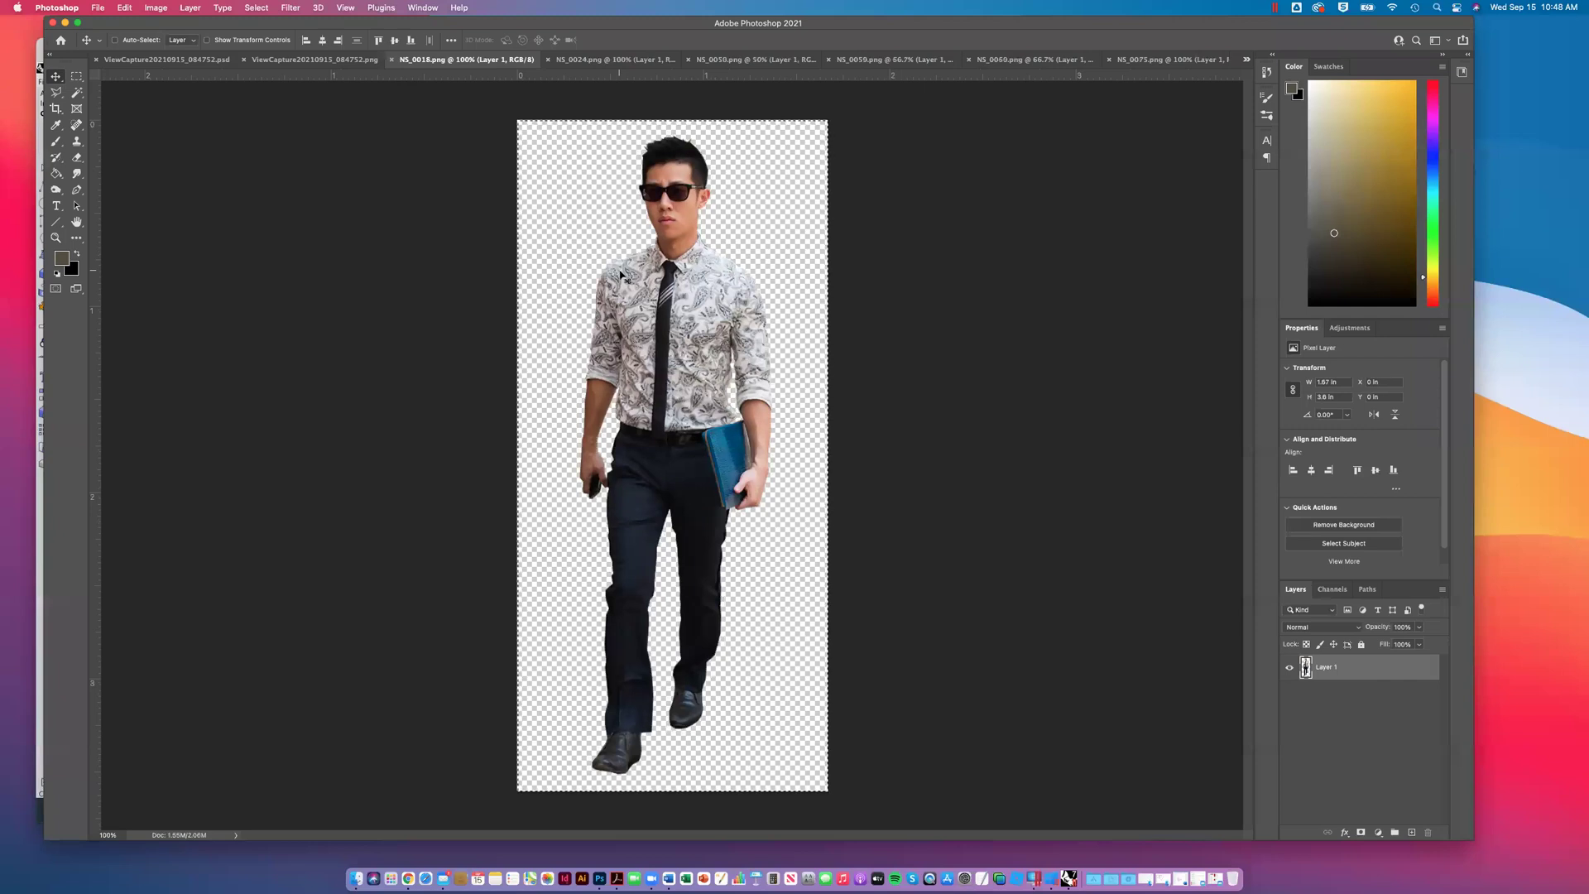
{"action": "left_click", "coordinate": [391, 59]}
{"action": "key", "text": "super+v"}
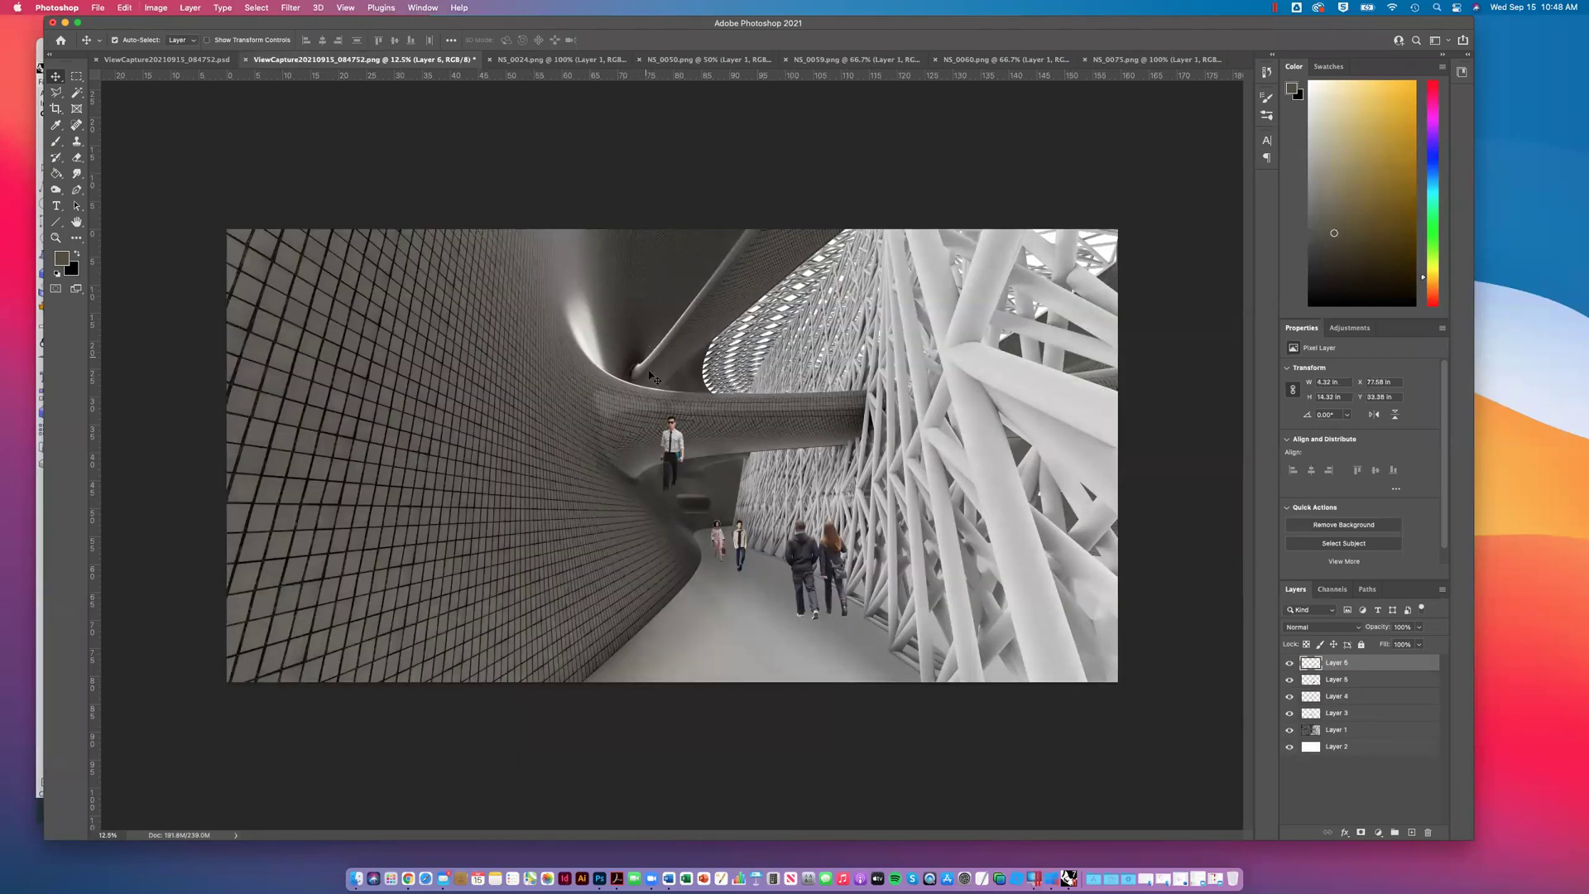
{"action": "left_click_drag", "start_coordinate": [675, 473], "coordinate": [685, 590]}
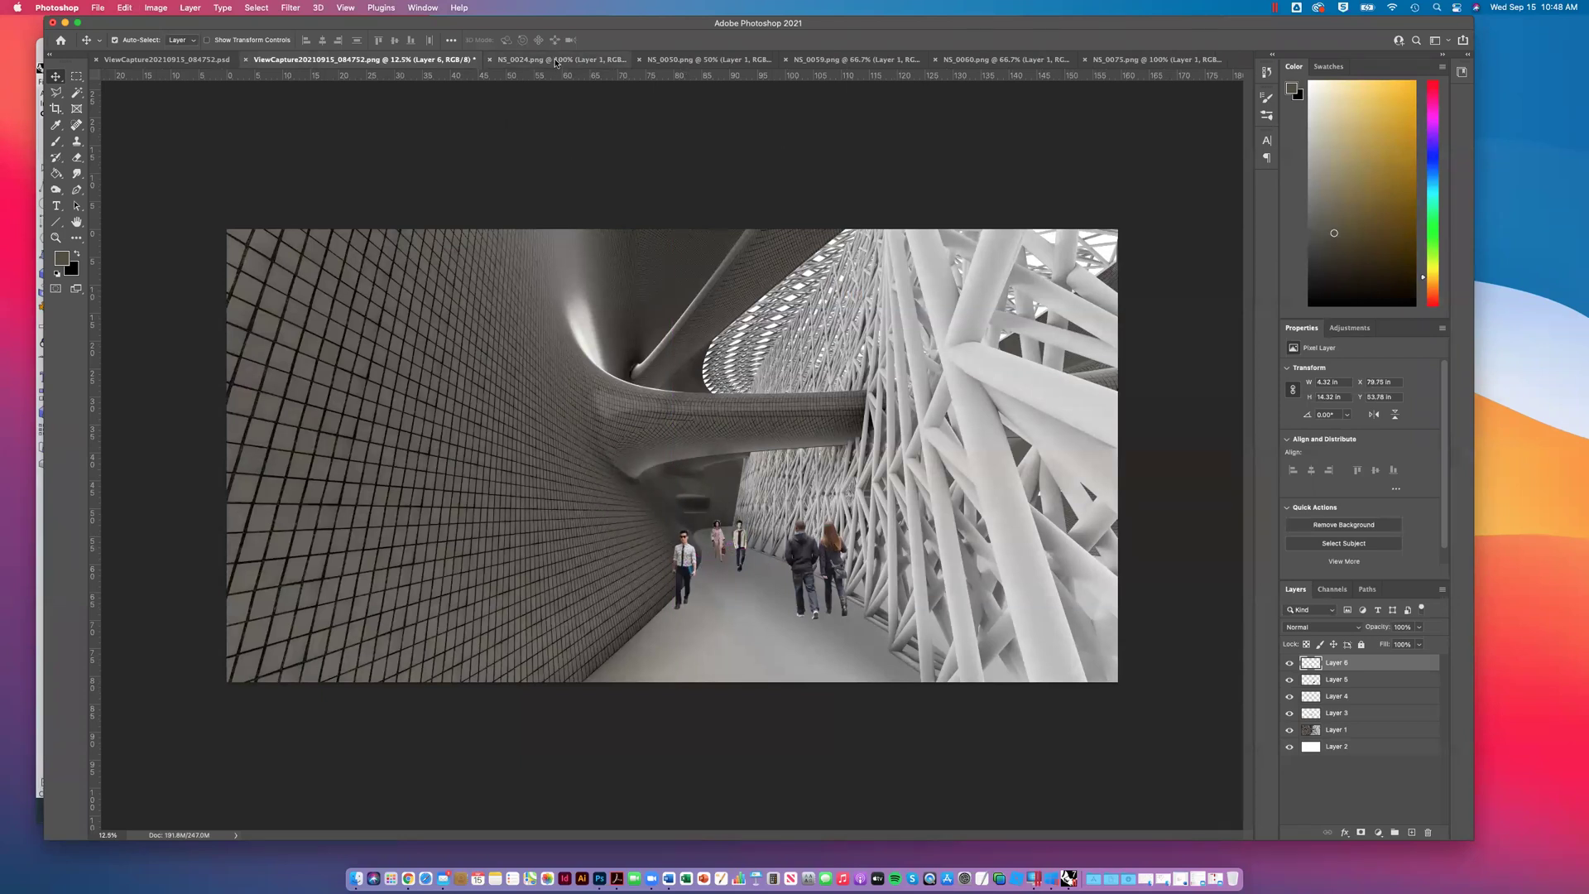
Step: Copy the two women from NS_0024.png into the middle of the walkway, and close that image and the unused NS_0050.png
{"action": "left_click", "coordinate": [530, 60]}
{"action": "key", "text": "super+a"}
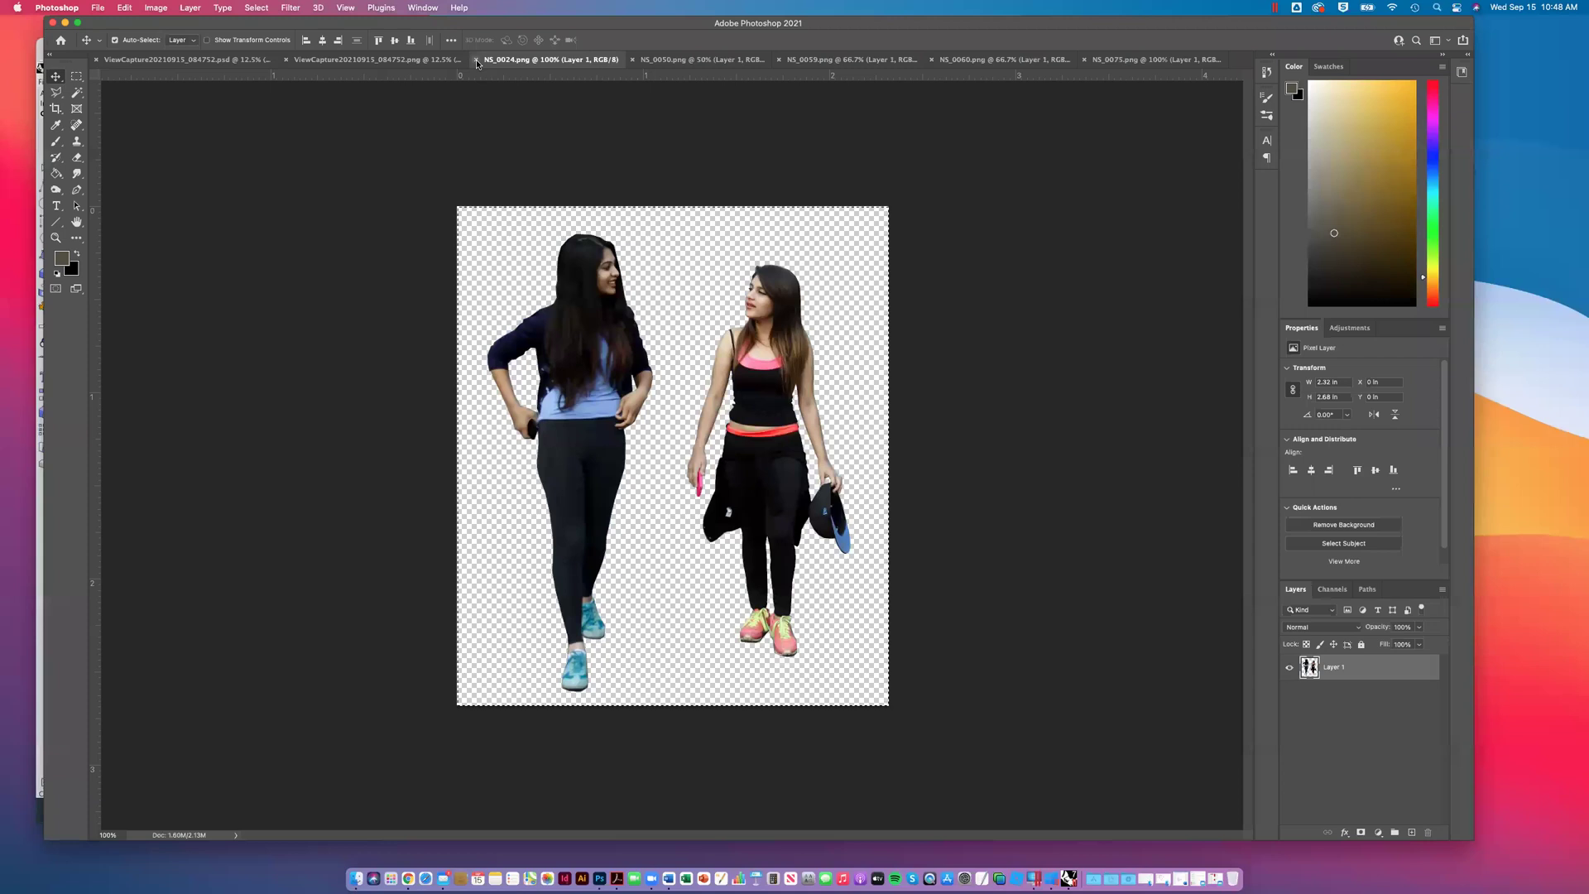
{"action": "left_click", "coordinate": [416, 66]}
{"action": "key", "text": "super+v"}
{"action": "left_click_drag", "start_coordinate": [691, 462], "coordinate": [765, 608]}
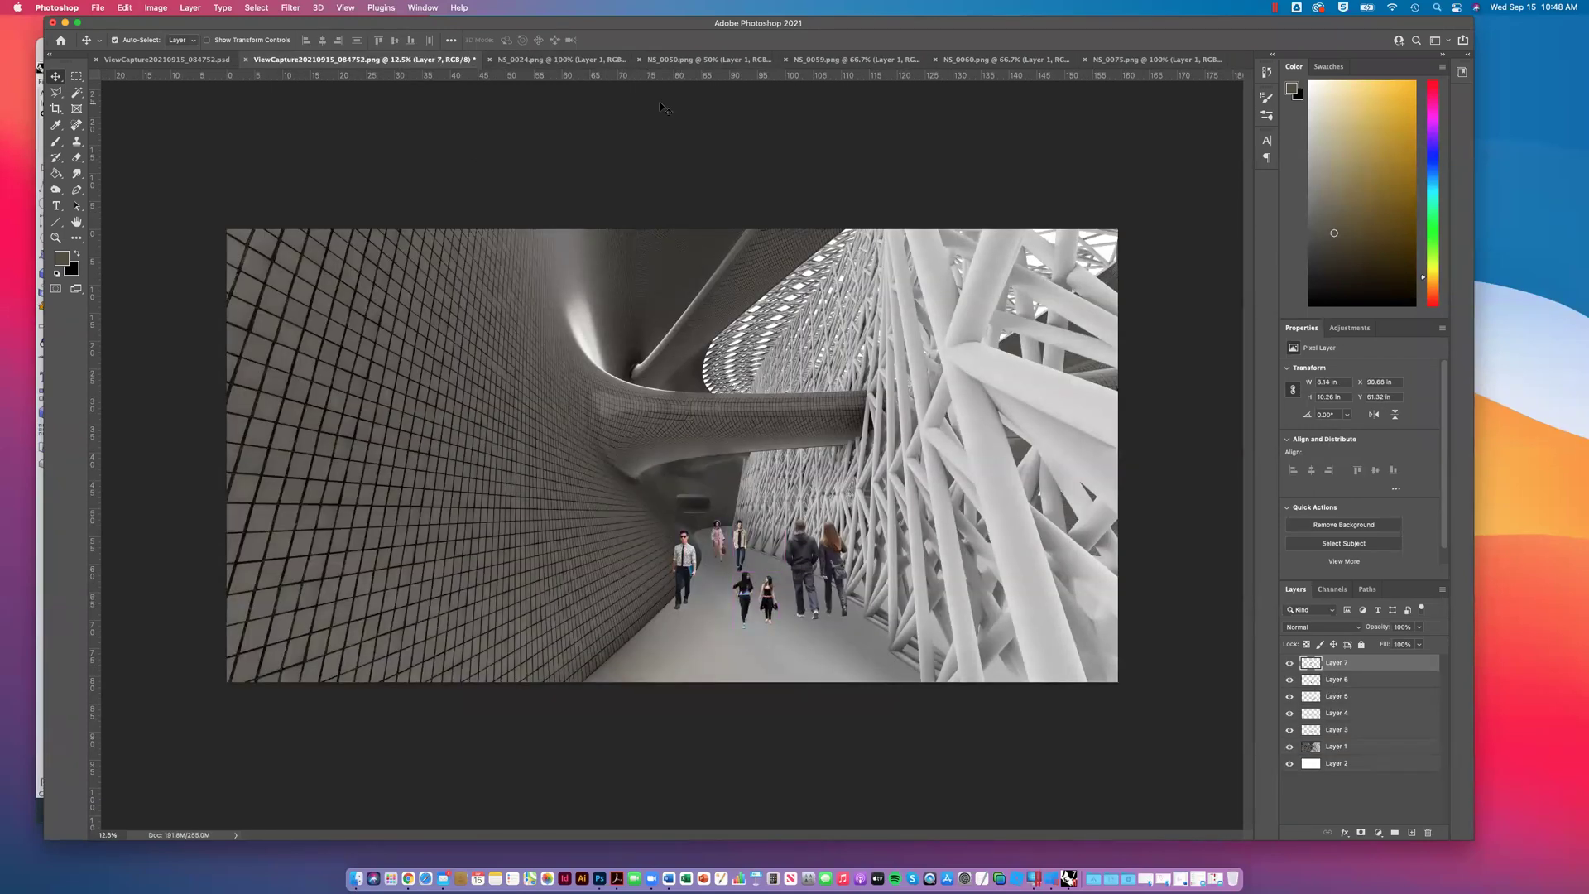
{"action": "left_click", "coordinate": [585, 61]}
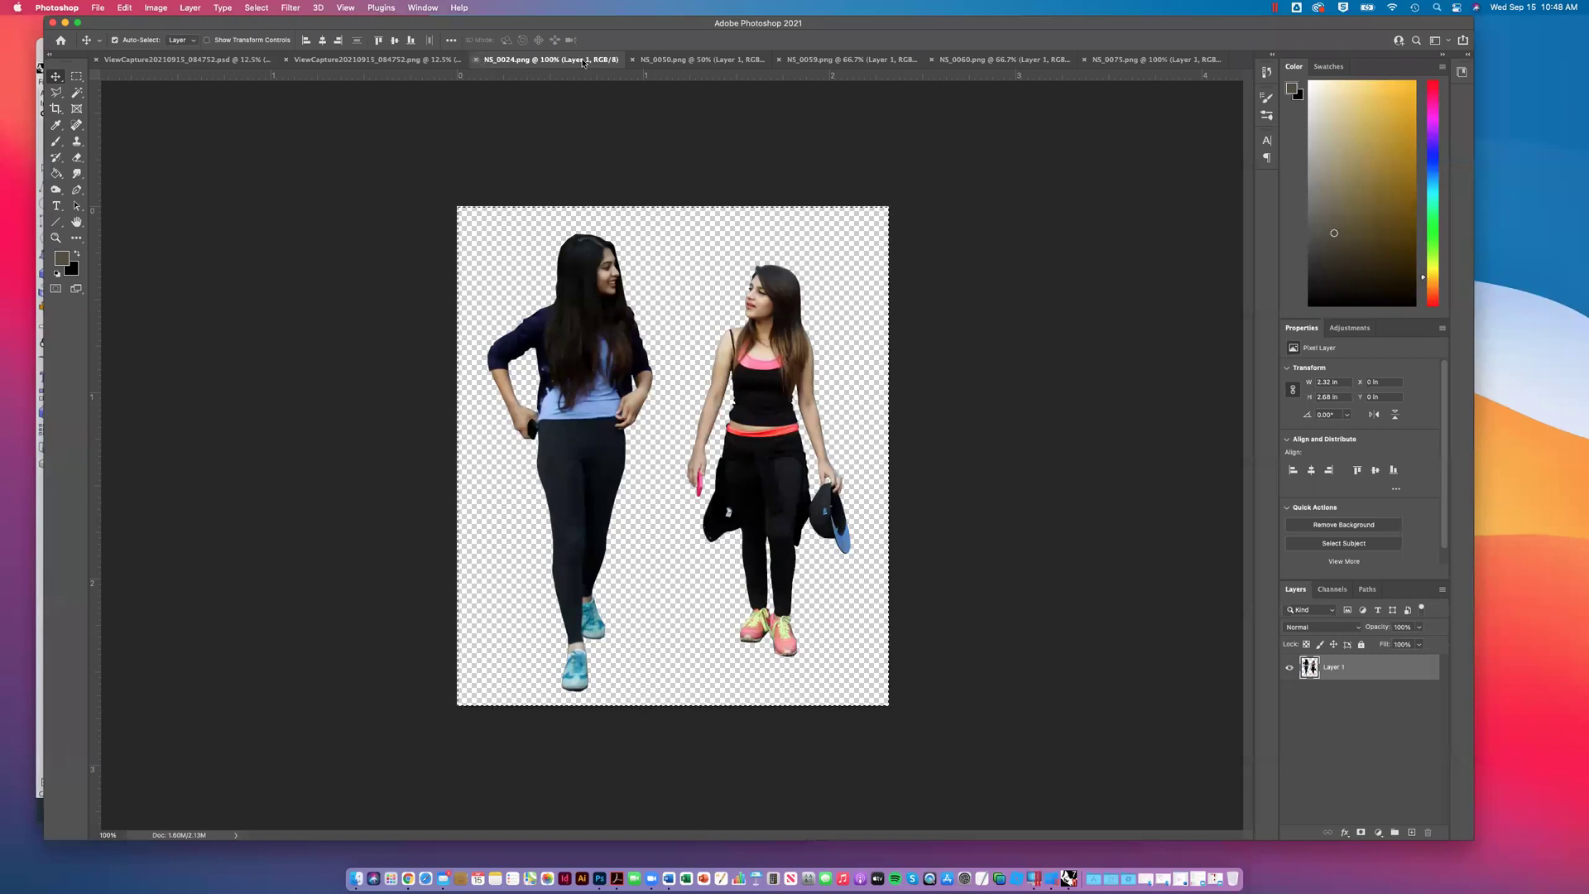
{"action": "key", "text": "super+w"}
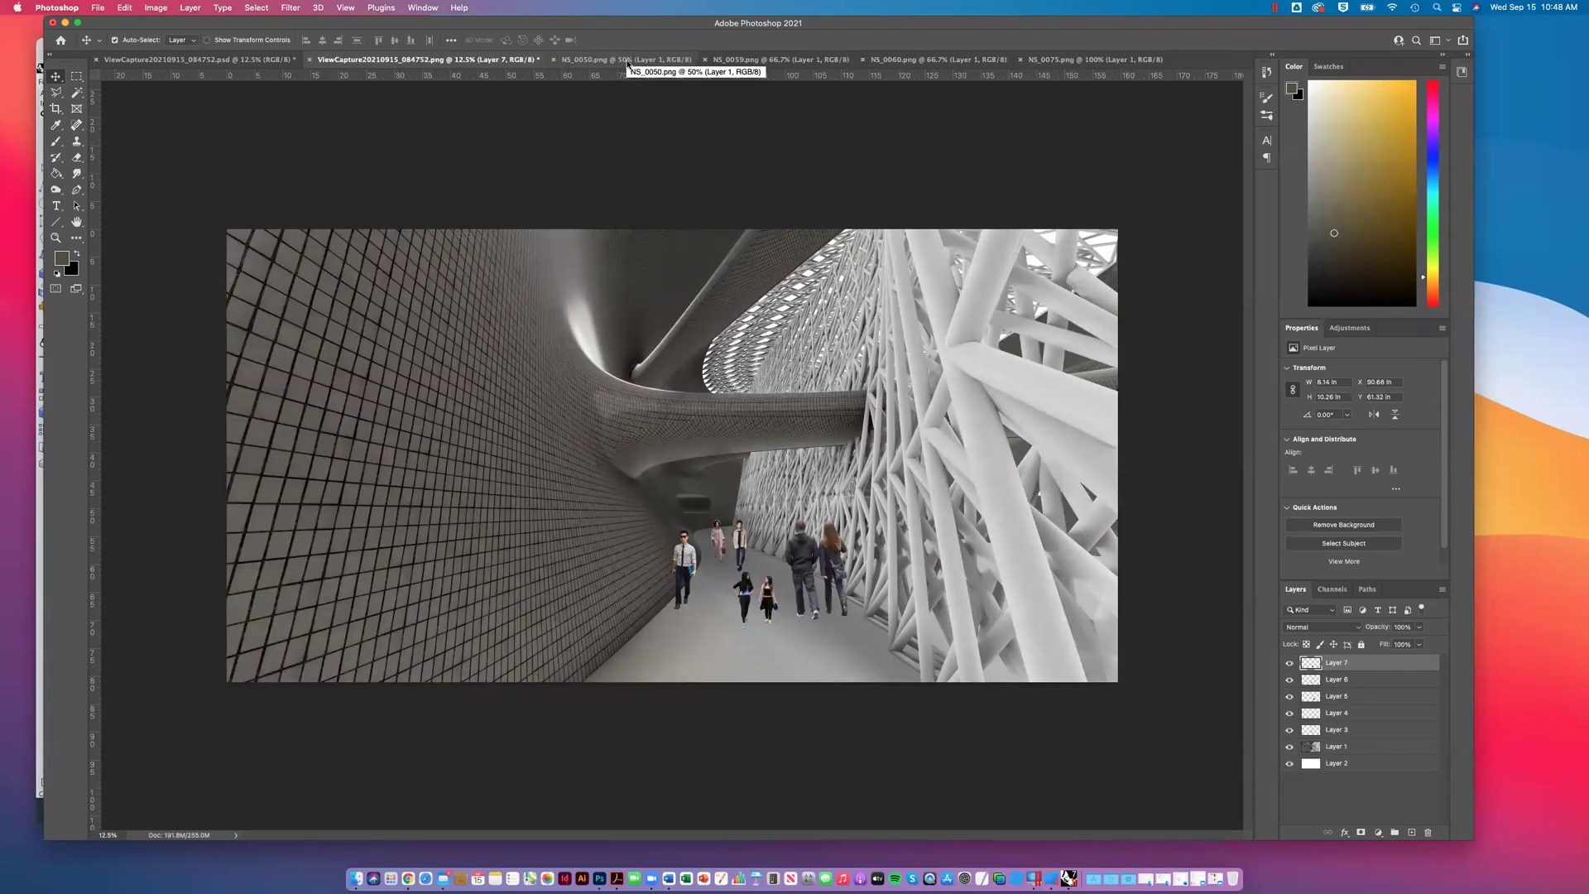
{"action": "left_click", "coordinate": [698, 61]}
{"action": "left_click", "coordinate": [554, 61]}
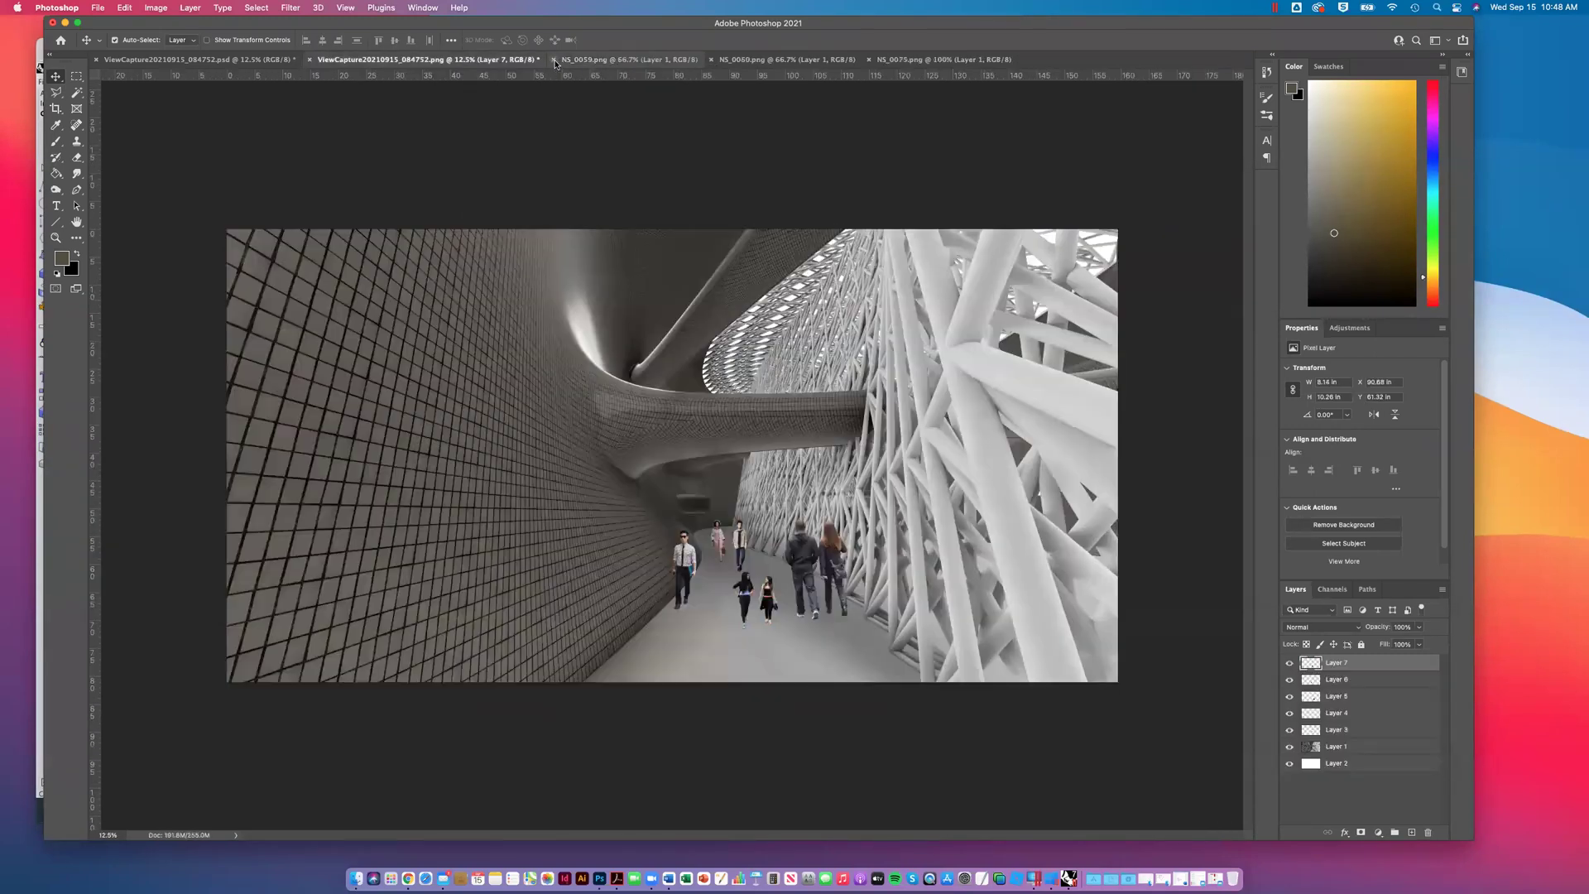
Step: Copy the man with the phone from NS_0059.png into the rendering and place him closer to the foreground near the dark gridded wall
{"action": "left_click", "coordinate": [644, 63]}
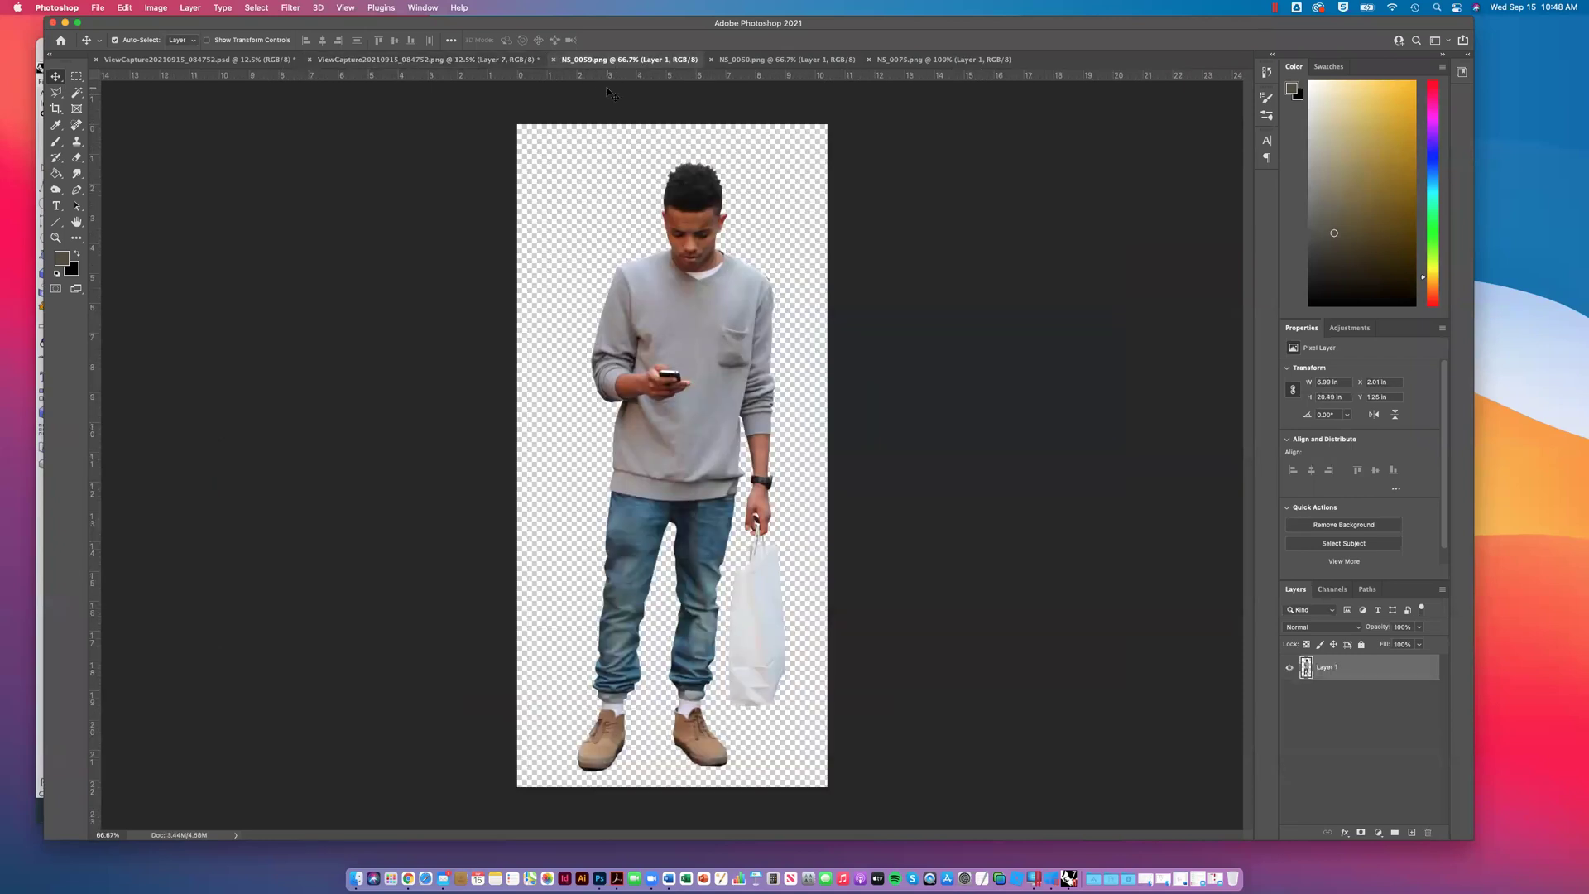
{"action": "key", "text": "super+a"}
{"action": "left_click", "coordinate": [420, 62]}
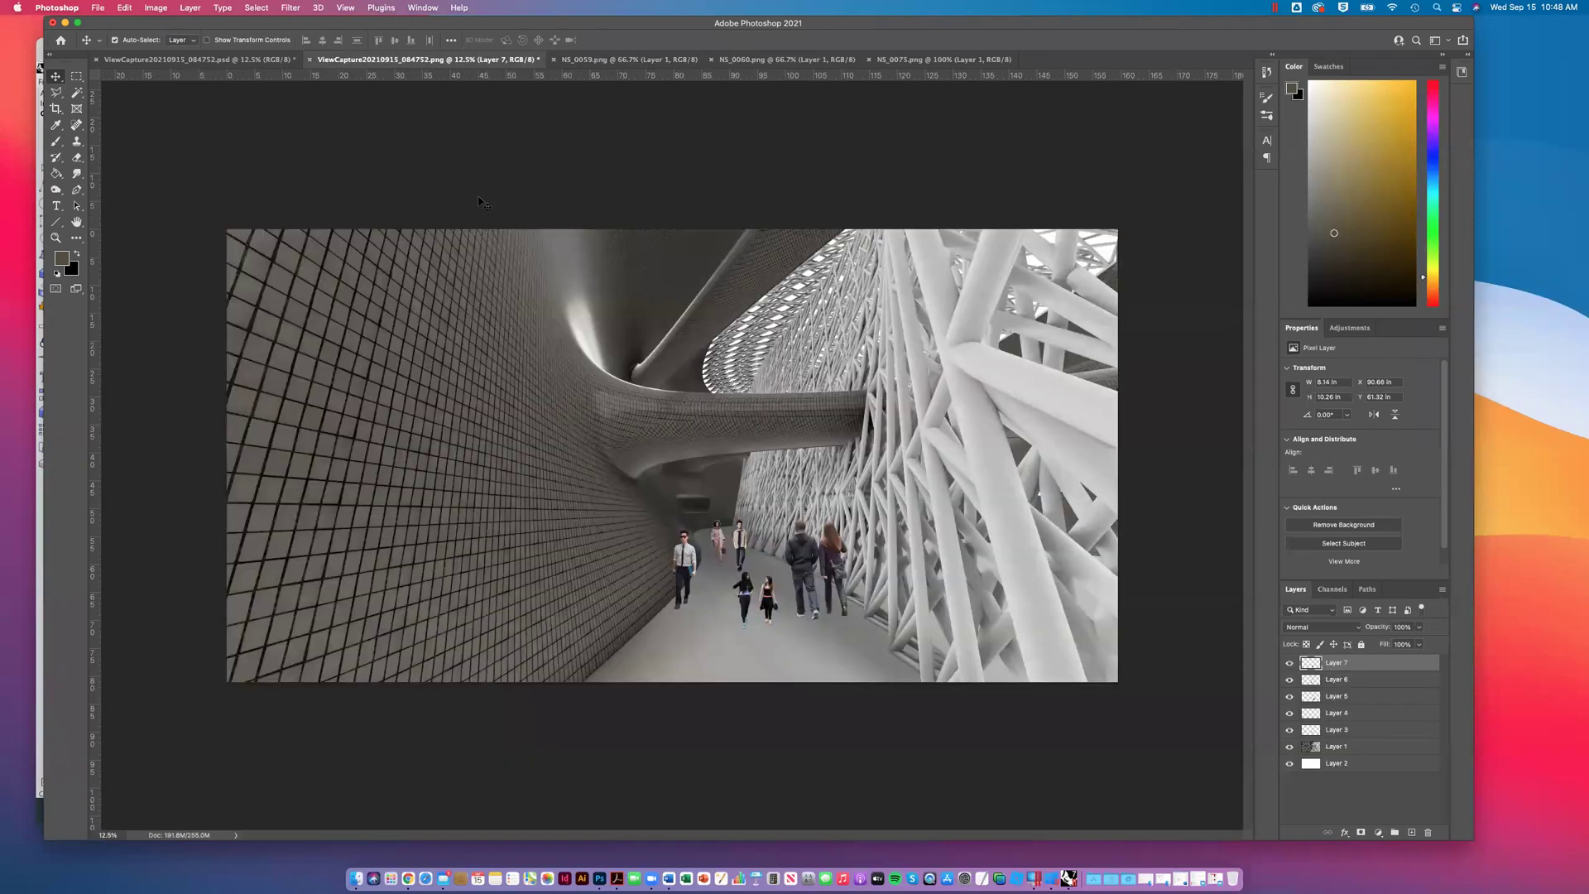
{"action": "key", "text": "super+v"}
{"action": "left_click_drag", "start_coordinate": [671, 459], "coordinate": [628, 619]}
{"action": "left_click", "coordinate": [561, 62]}
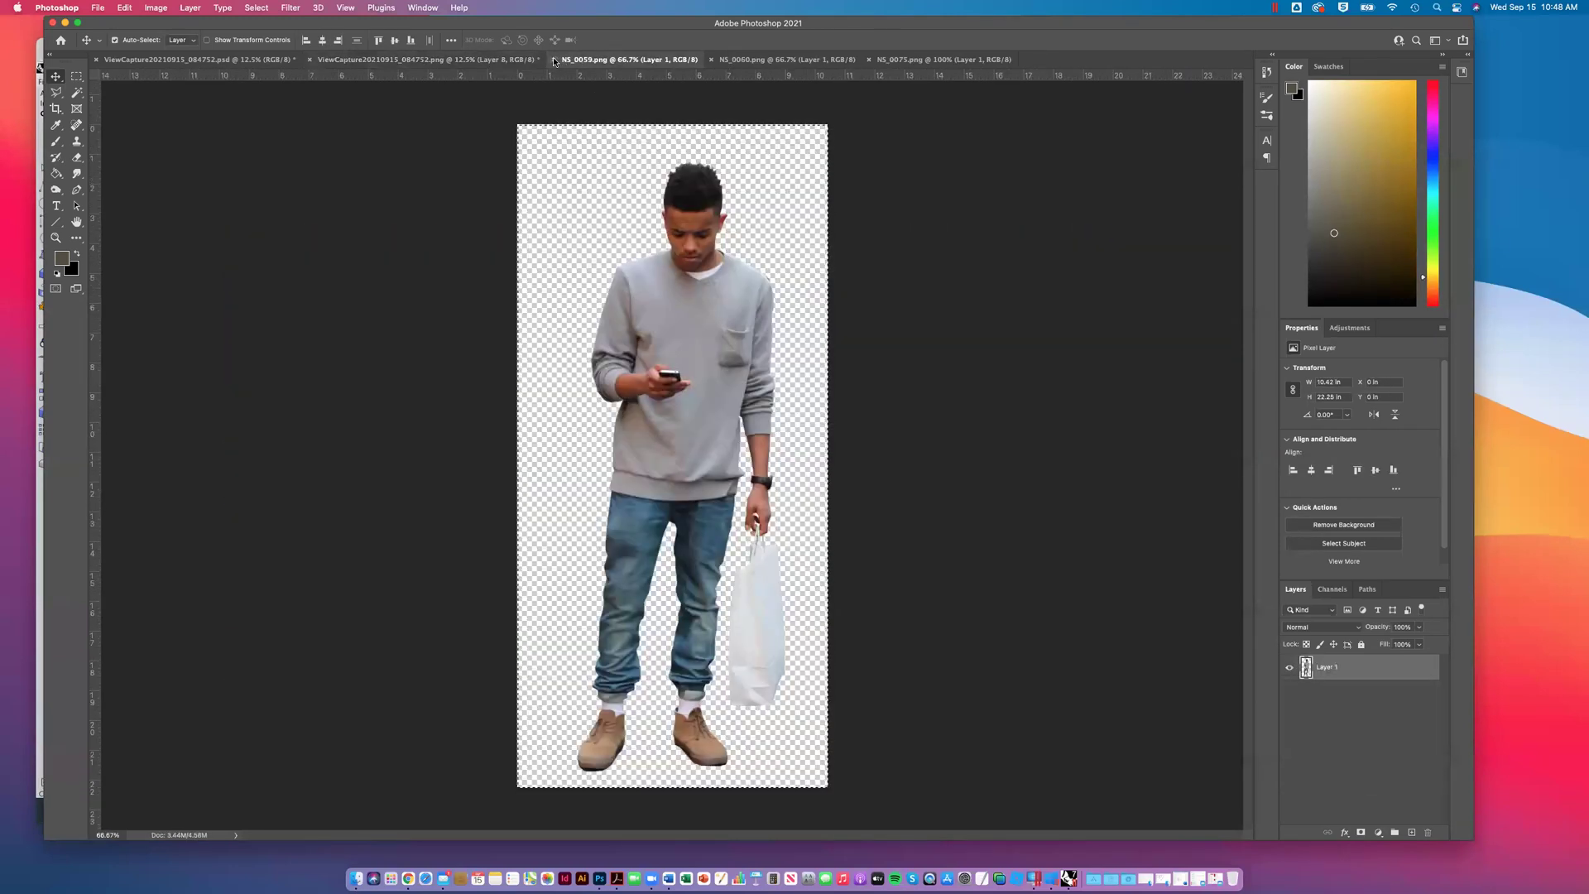
Step: Close the finished NS_0059.png and the unused NS_0075.png, leaving NS_0060.png as the only remaining people image
{"action": "left_click", "coordinate": [553, 60]}
{"action": "left_click_drag", "start_coordinate": [766, 64], "coordinate": [774, 78]}
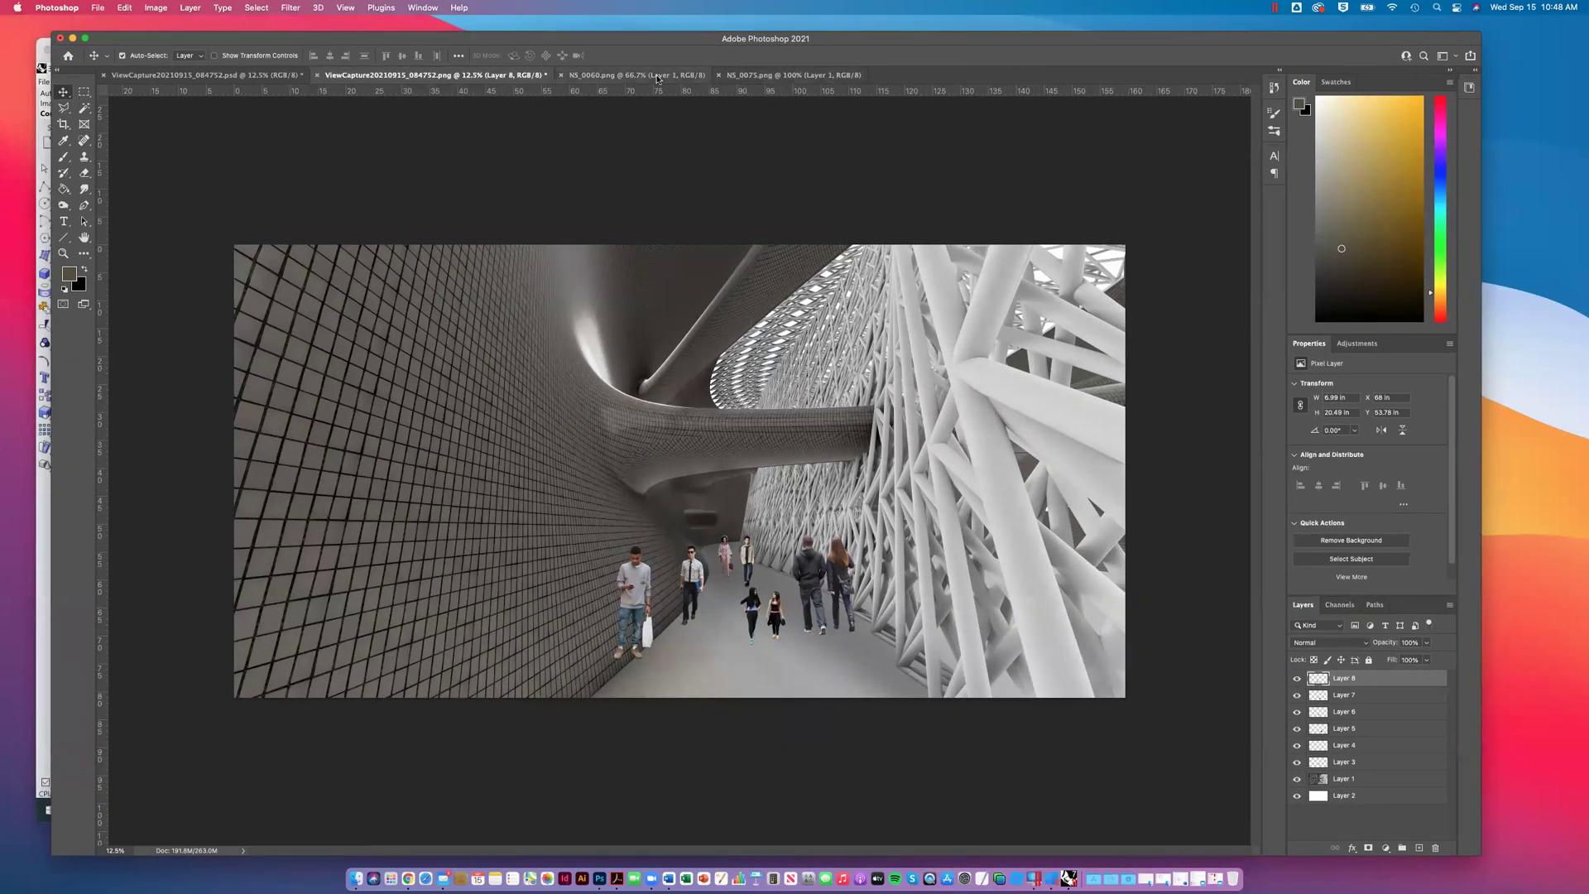
{"action": "left_click", "coordinate": [774, 75]}
{"action": "left_click", "coordinate": [463, 74]}
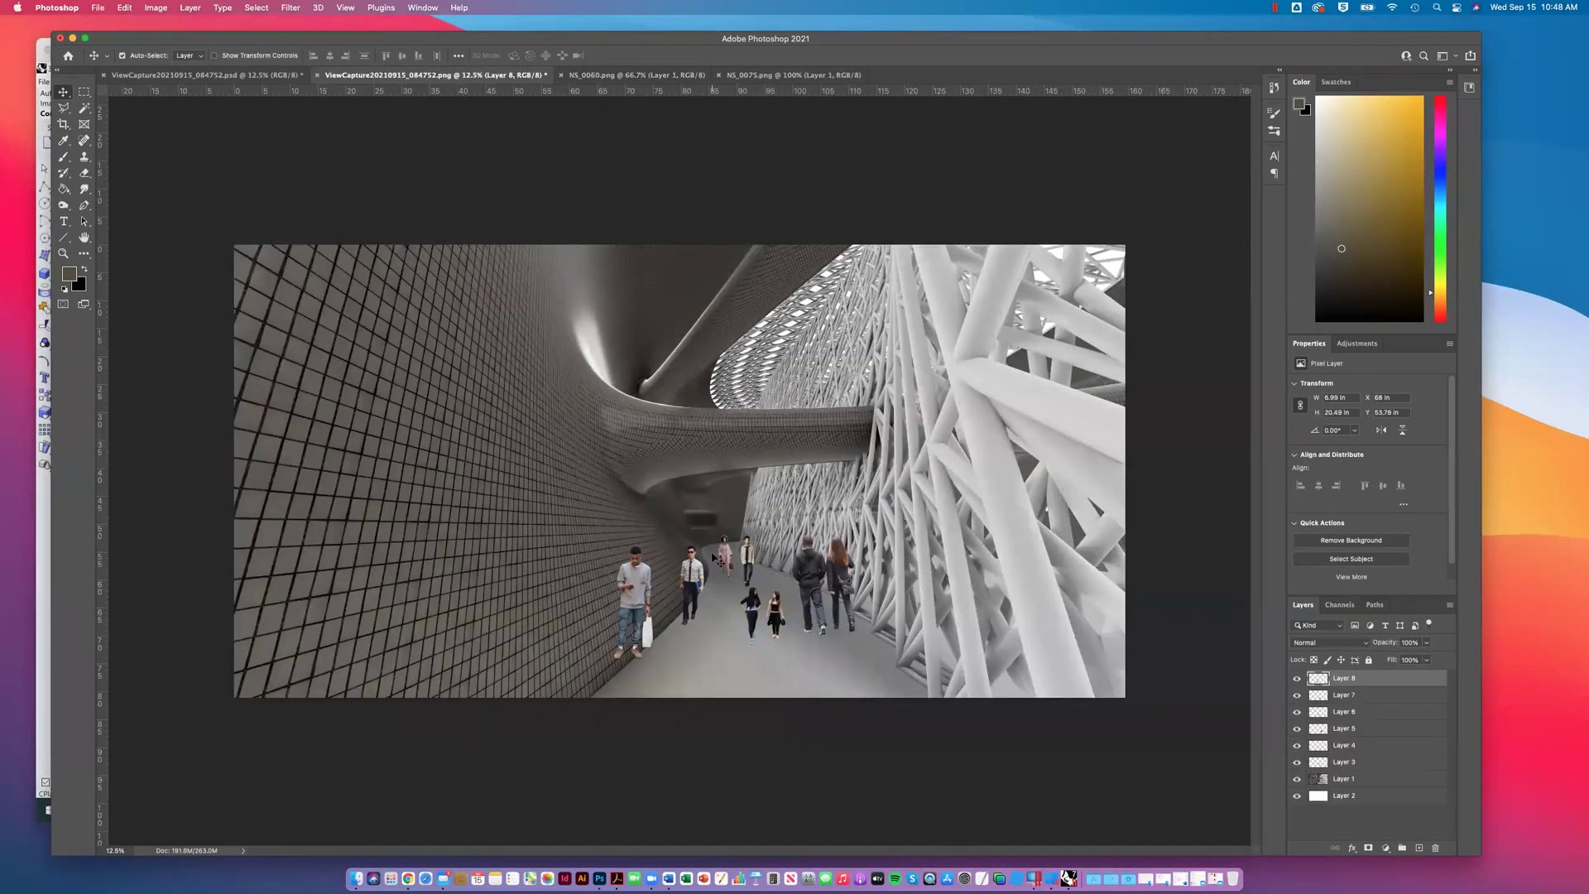
{"action": "left_click", "coordinate": [636, 75]}
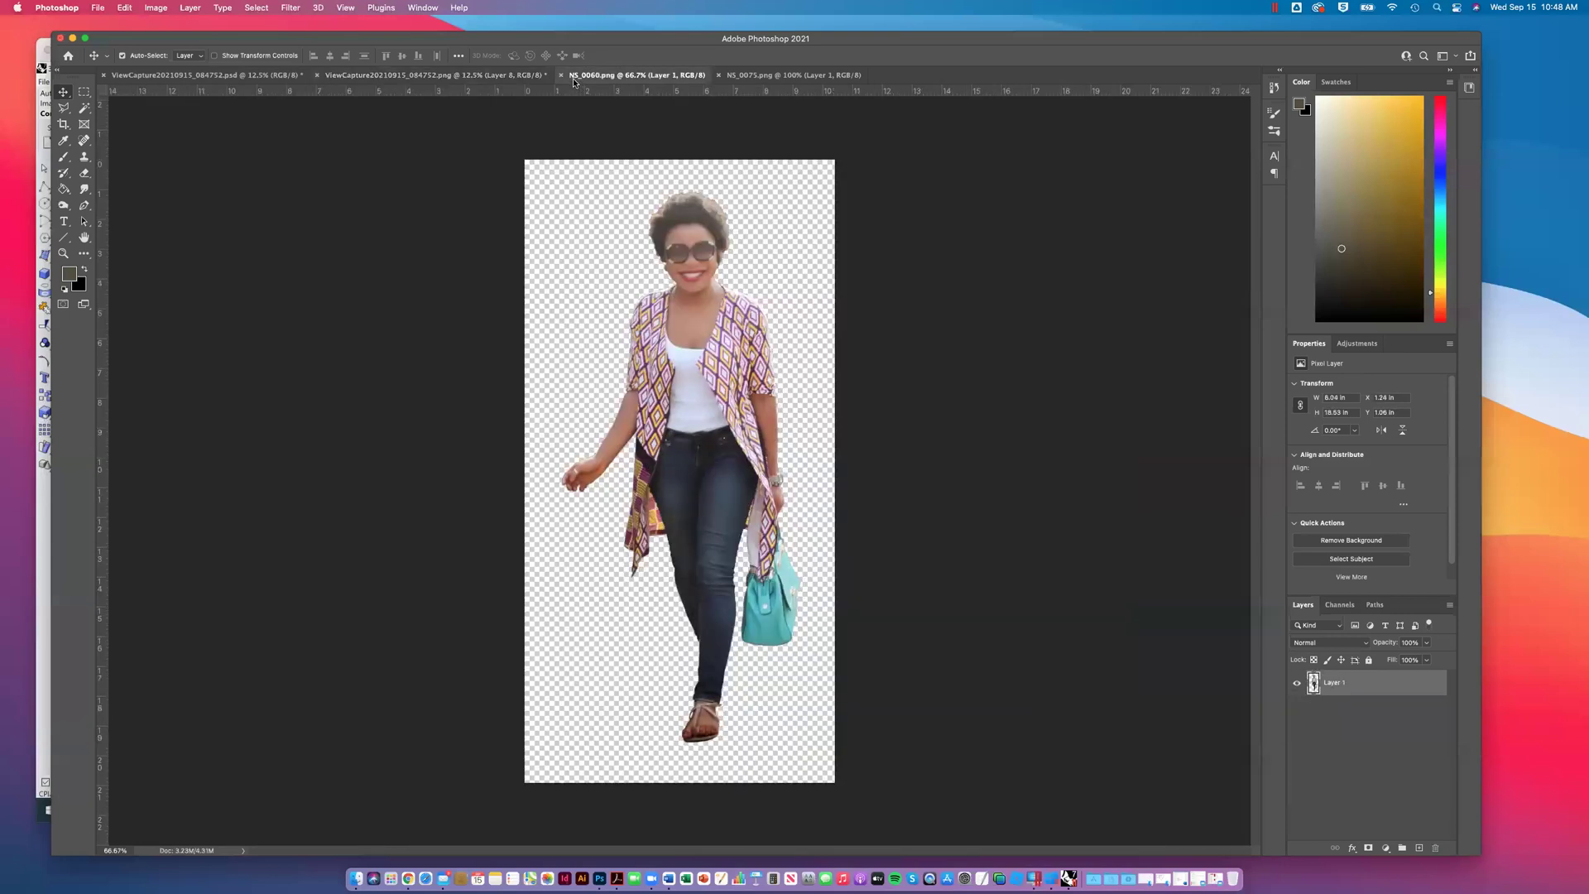
{"action": "left_click", "coordinate": [762, 77]}
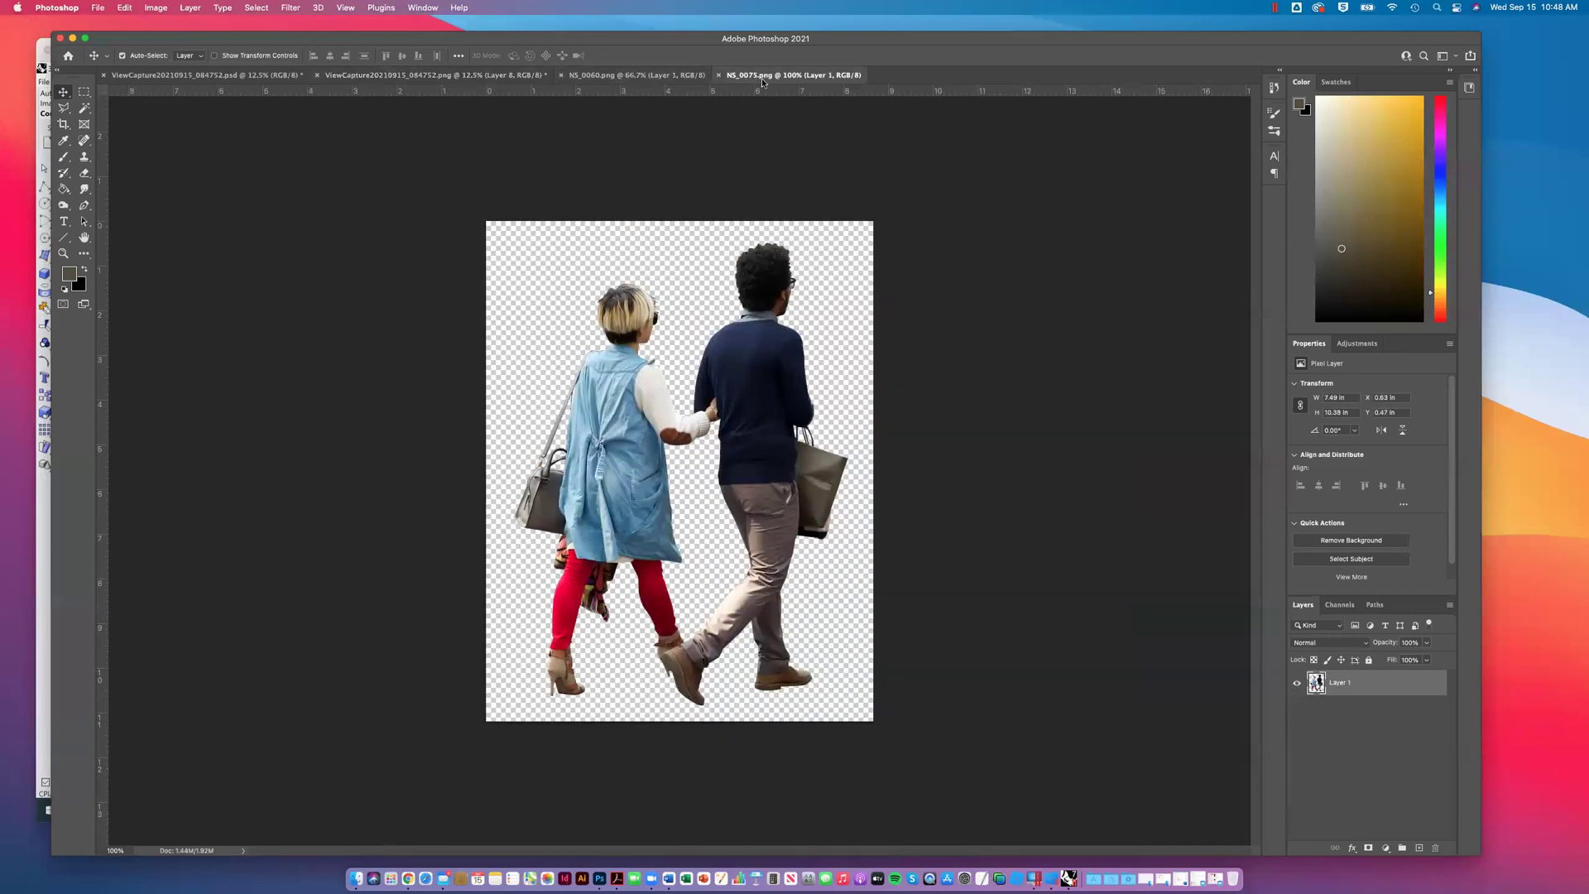
{"action": "left_click", "coordinate": [712, 77]}
{"action": "left_click", "coordinate": [717, 75]}
Step: Copy the woman with the teal bag from NS_0060.png, close that image, and place her in the rendering beside the white lattice
{"action": "key", "text": "super+a"}
{"action": "key", "text": "super+c"}
{"action": "left_click", "coordinate": [561, 75]}
{"action": "key", "text": "super+v"}
{"action": "left_click_drag", "start_coordinate": [689, 468], "coordinate": [882, 593]}
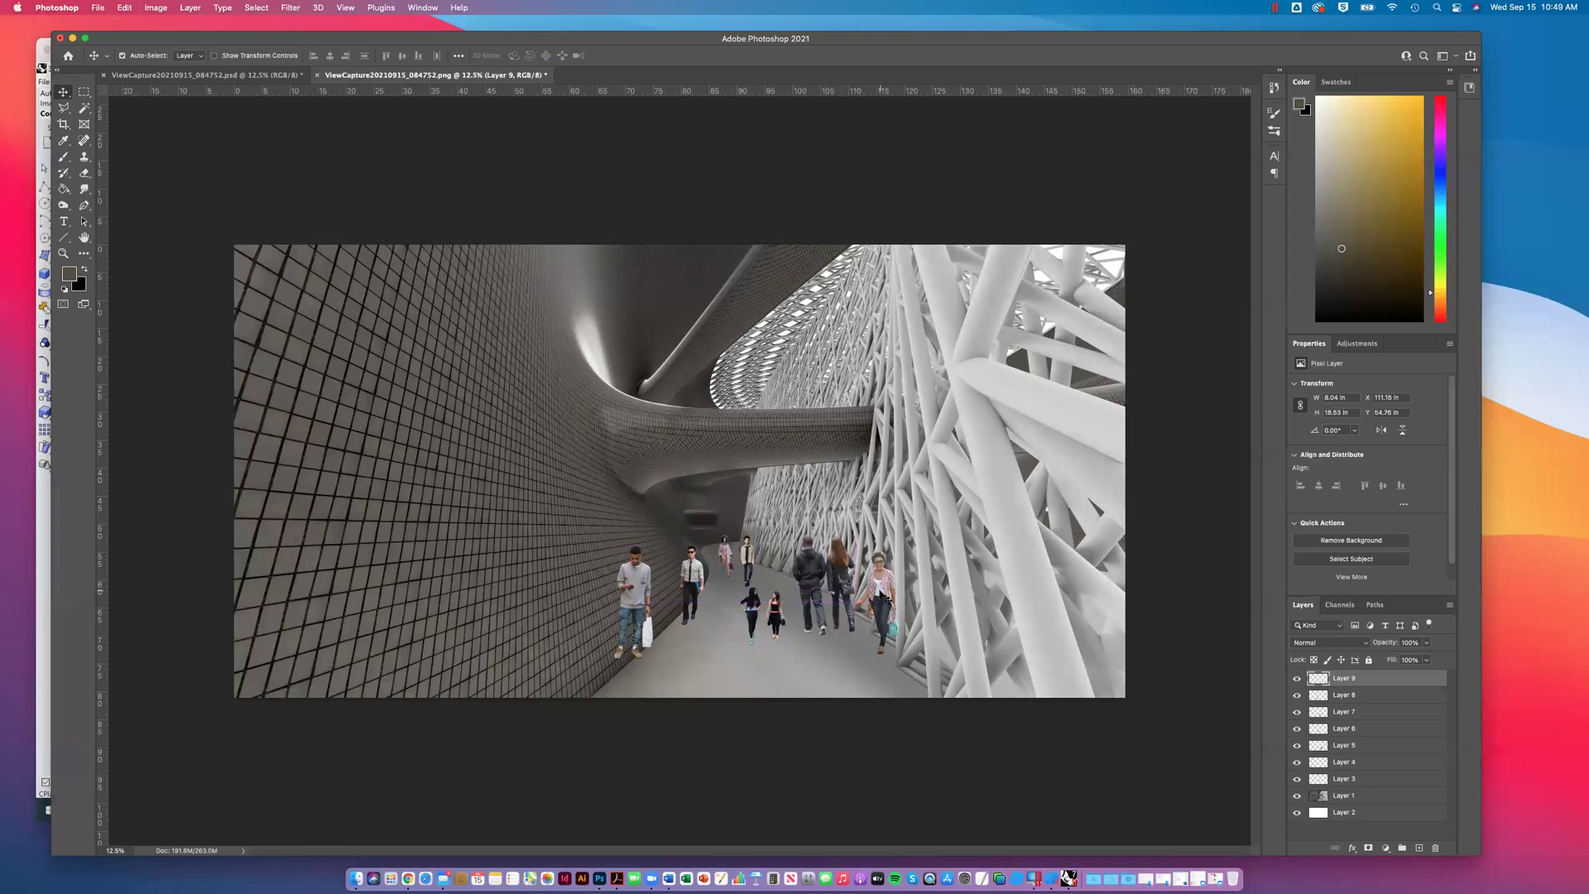
{"action": "key", "text": "super+equal"}
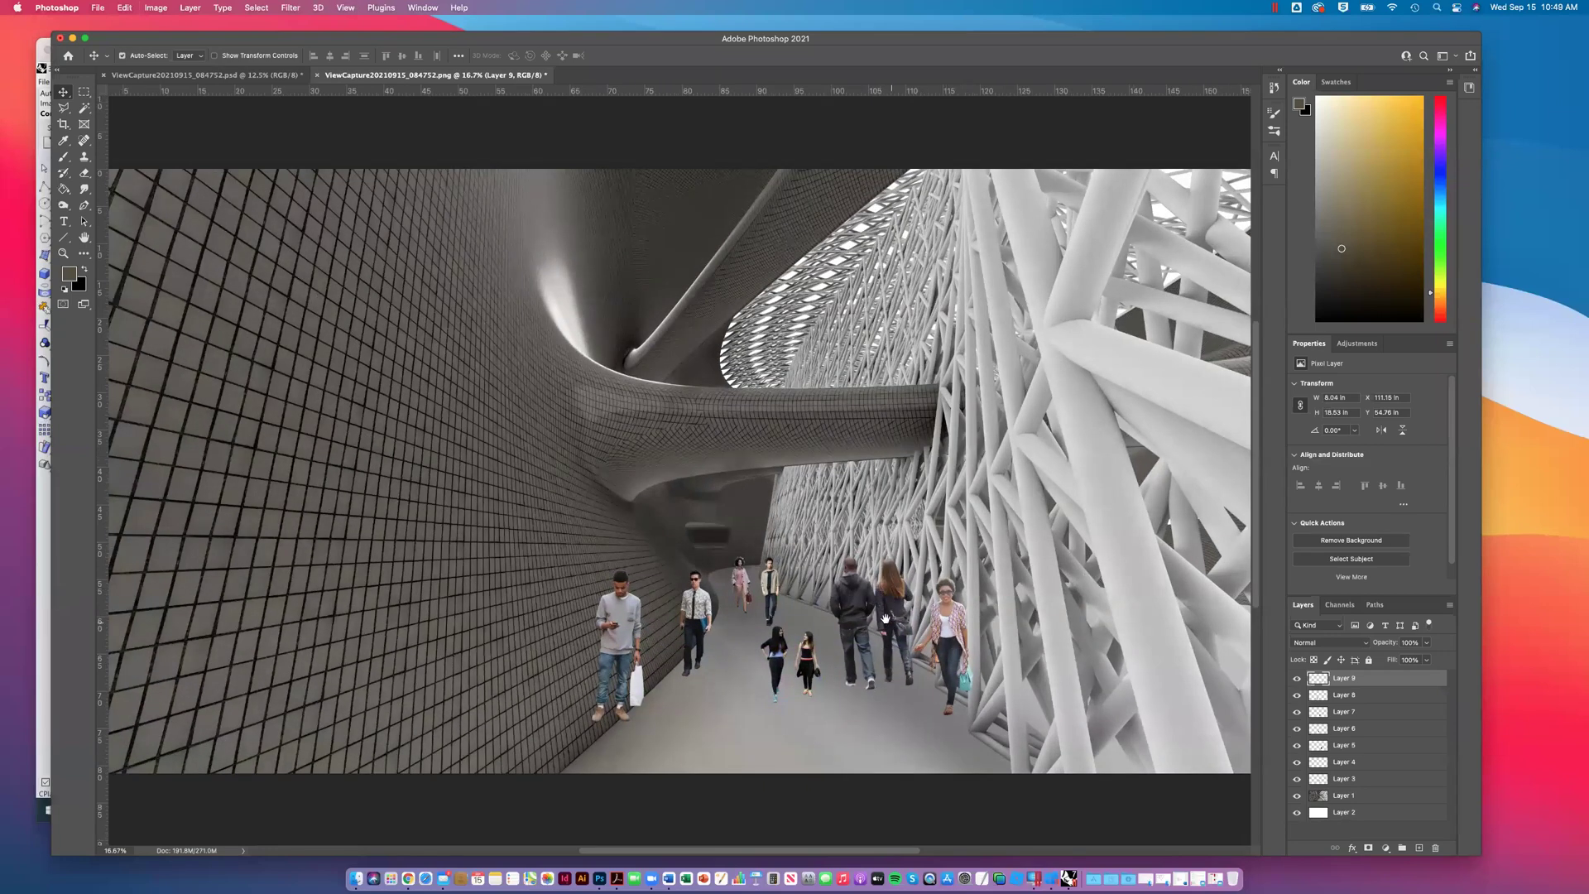
{"action": "scroll", "coordinate": [884, 596], "scroll_direction": "down", "scroll_amount": 3}
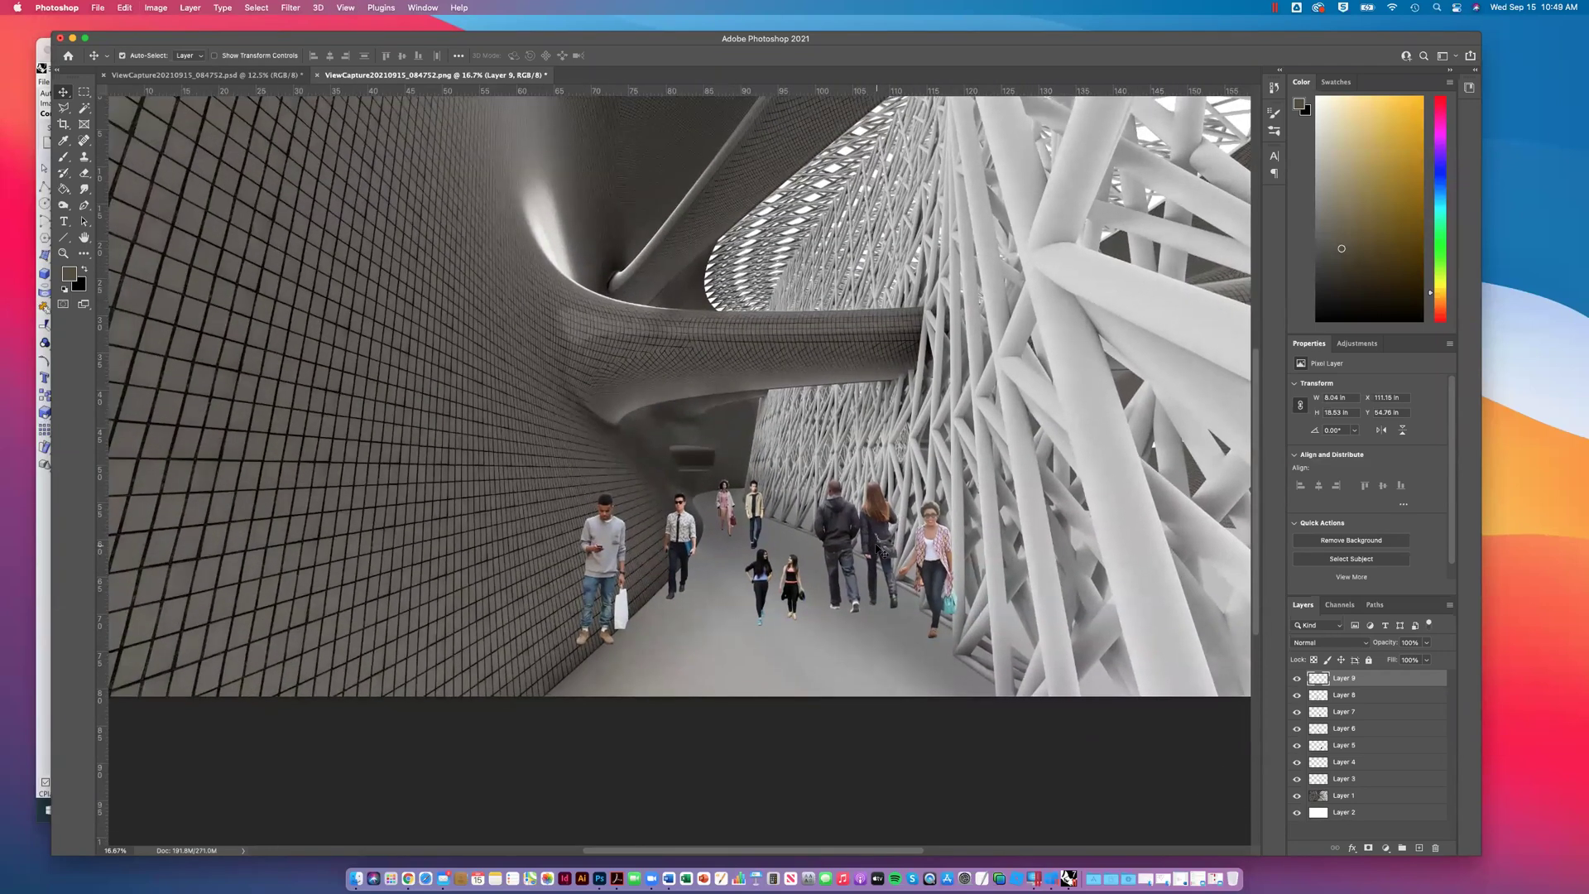
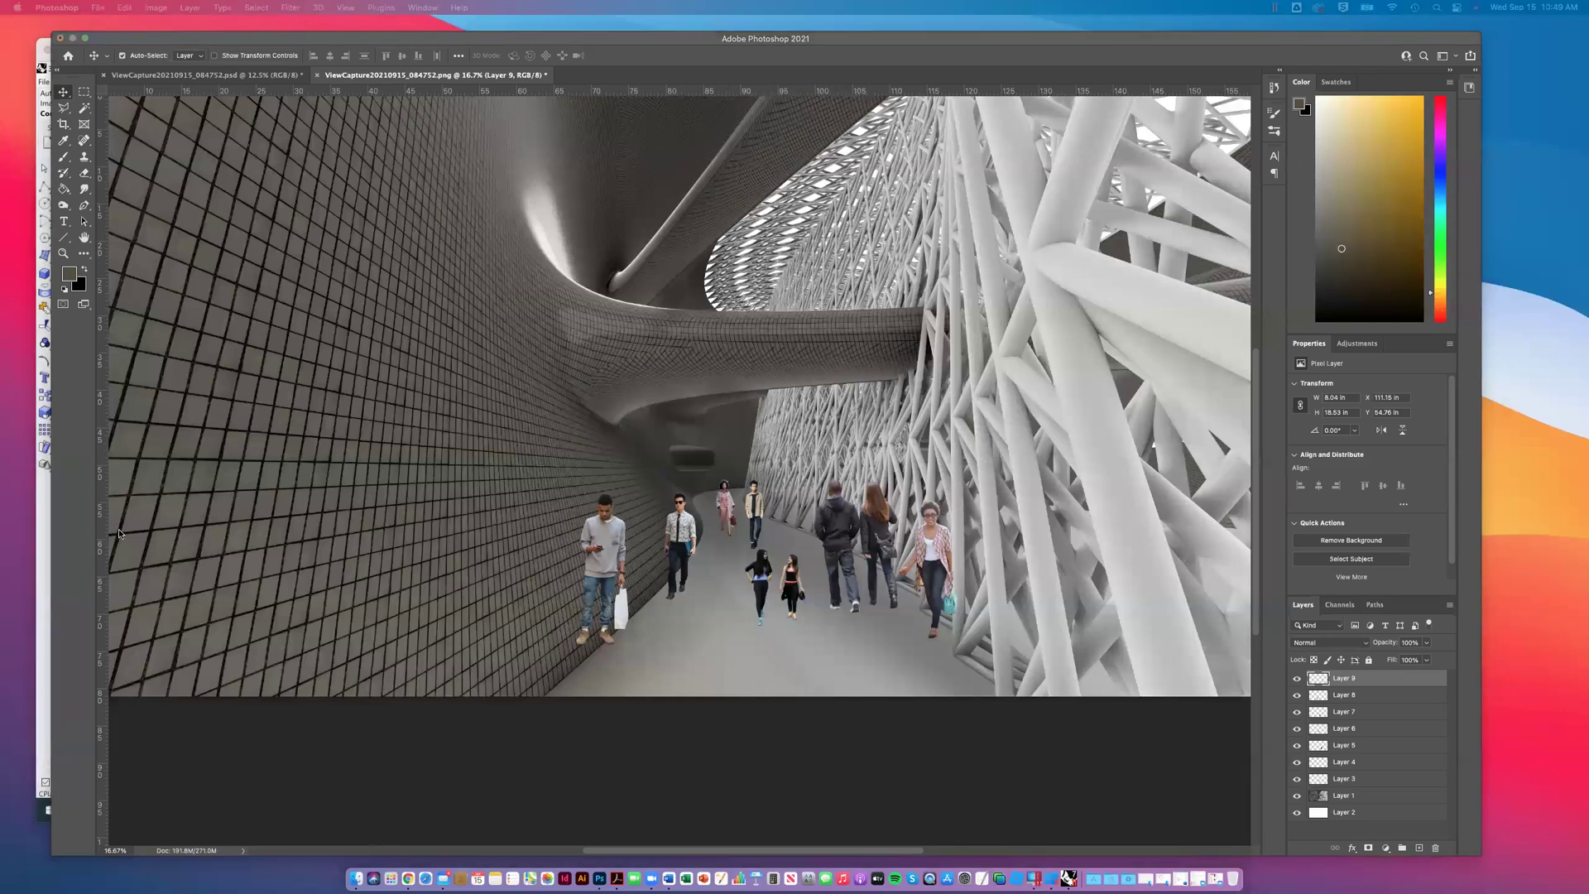
Step: Trace the dark wall's grid rows with red annotation lines converging at the far end to locate the vanishing point
{"action": "mouse_move", "coordinate": [111, 538]}
{"action": "left_mouse_down"}
{"action": "mouse_move", "coordinate": [282, 507]}
{"action": "mouse_move", "coordinate": [691, 475]}
{"action": "left_mouse_up"}
{"action": "left_click_drag", "start_coordinate": [111, 498], "coordinate": [696, 475]}
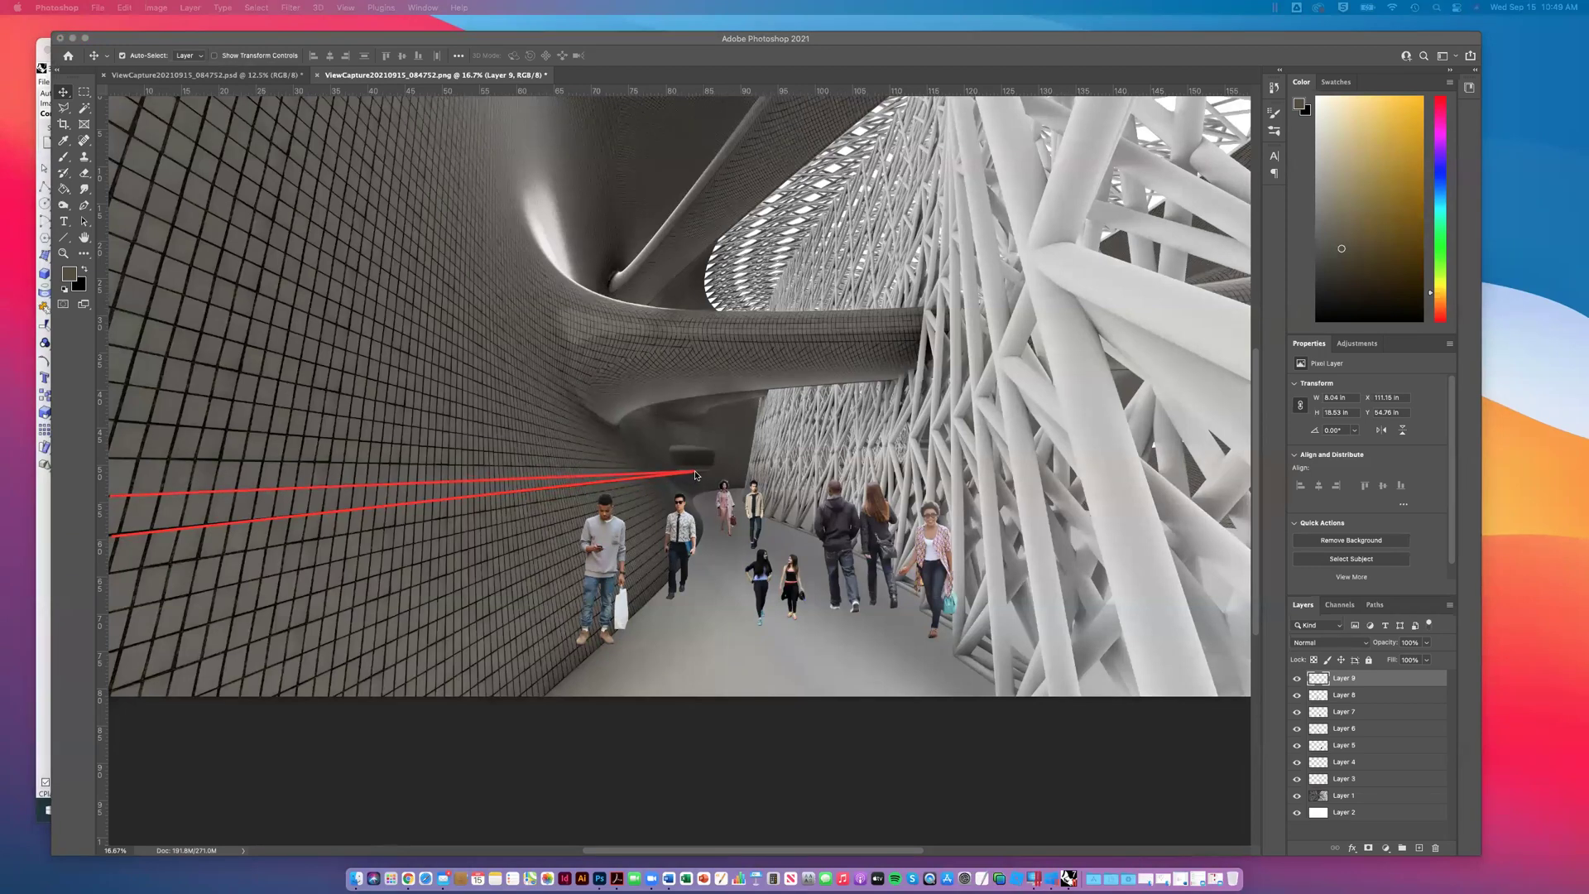
{"action": "left_click_drag", "start_coordinate": [111, 461], "coordinate": [694, 474]}
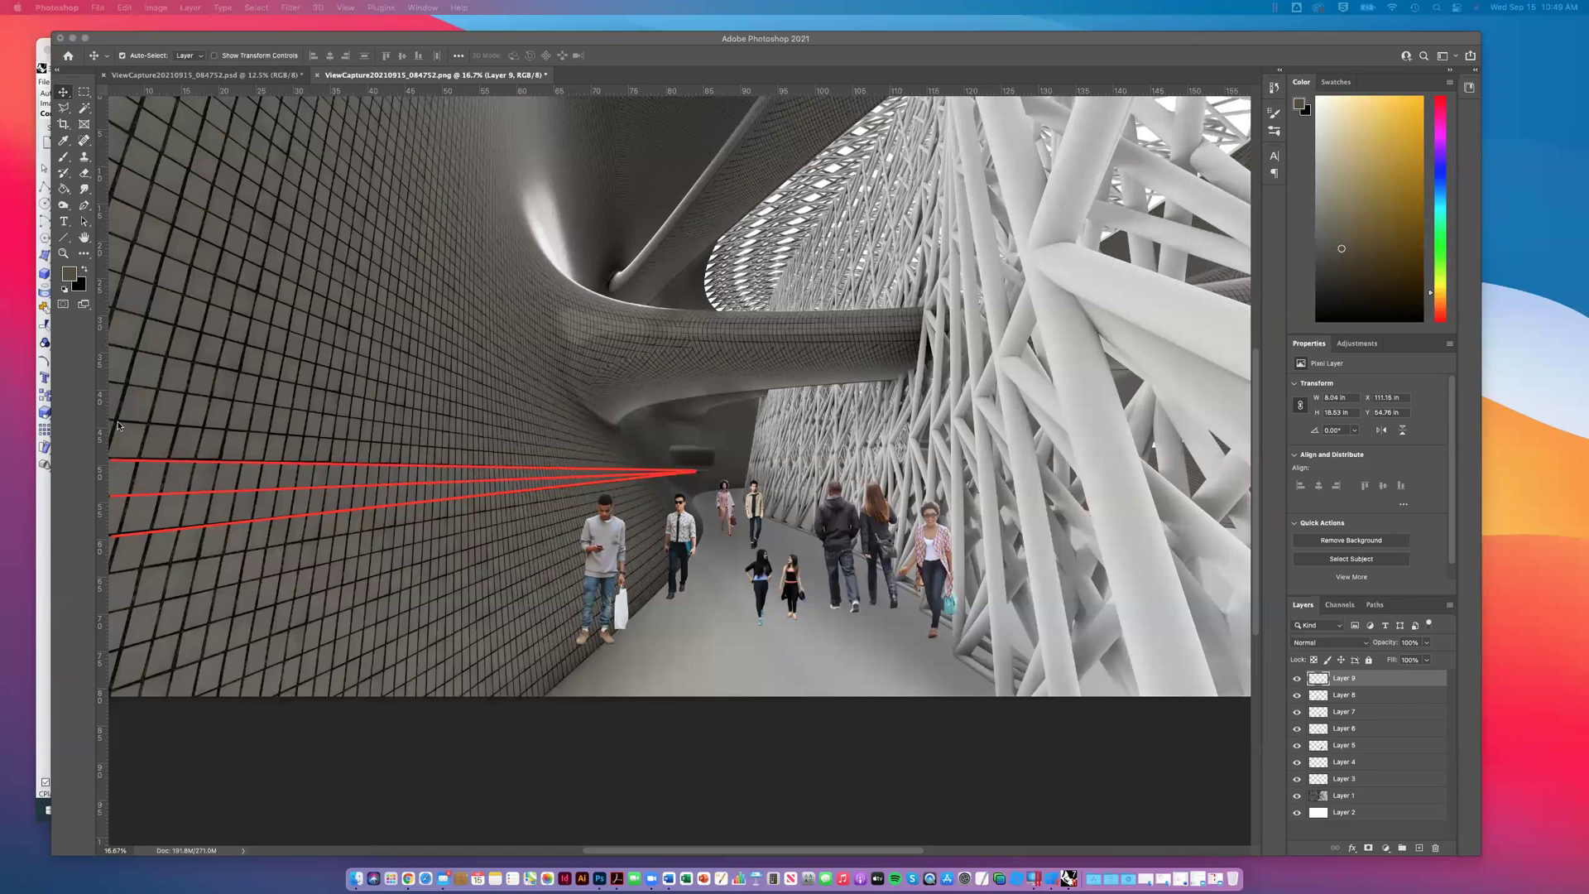
{"action": "left_click_drag", "start_coordinate": [111, 422], "coordinate": [698, 470]}
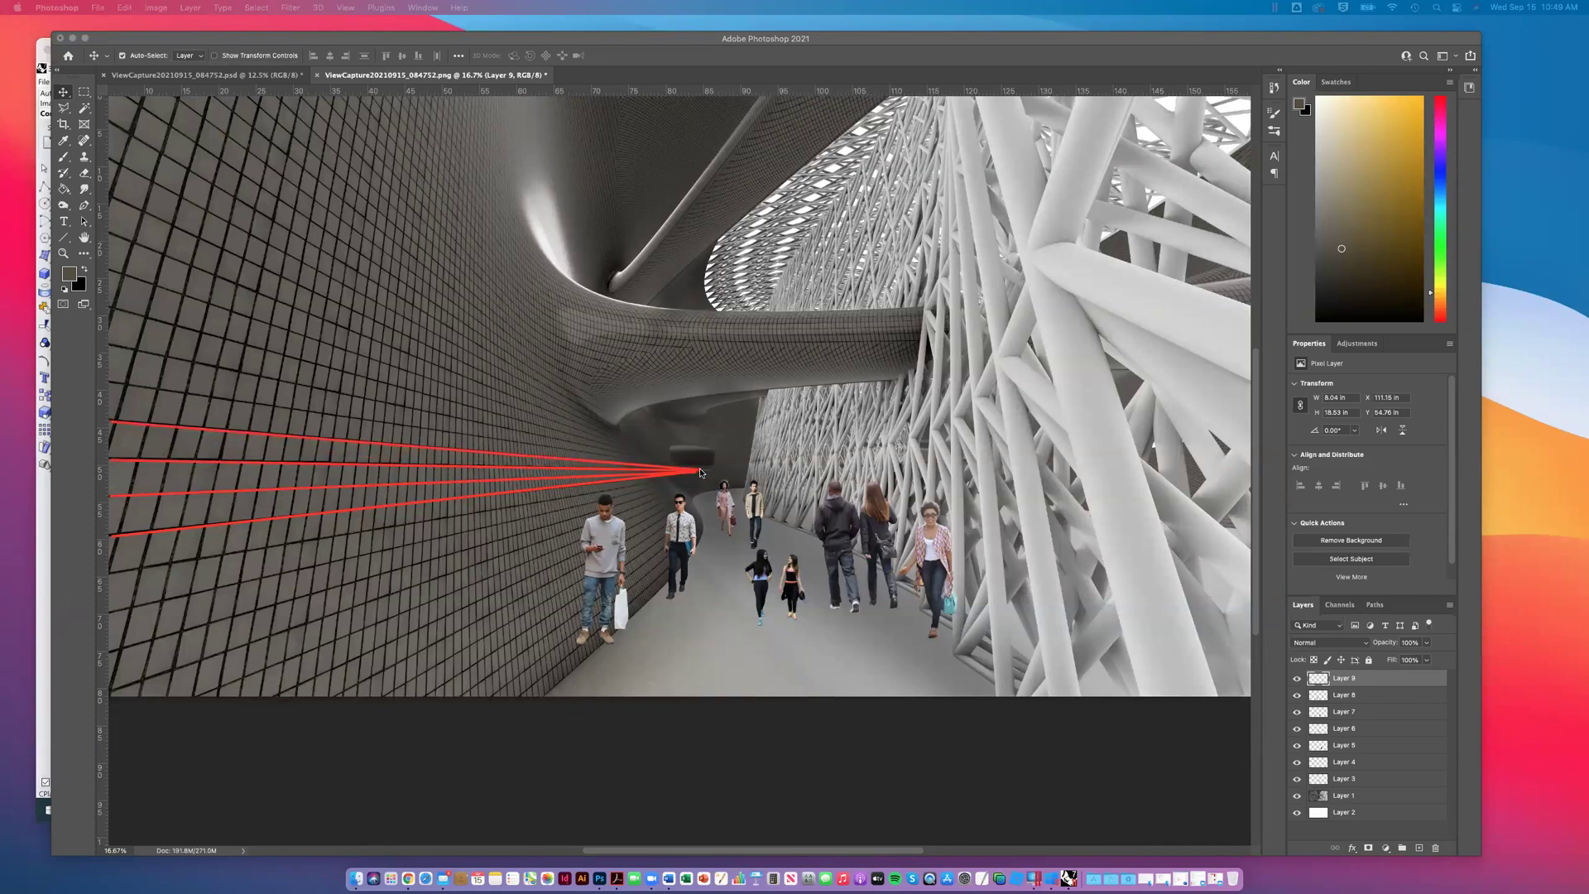
{"action": "left_click_drag", "start_coordinate": [110, 160], "coordinate": [699, 475]}
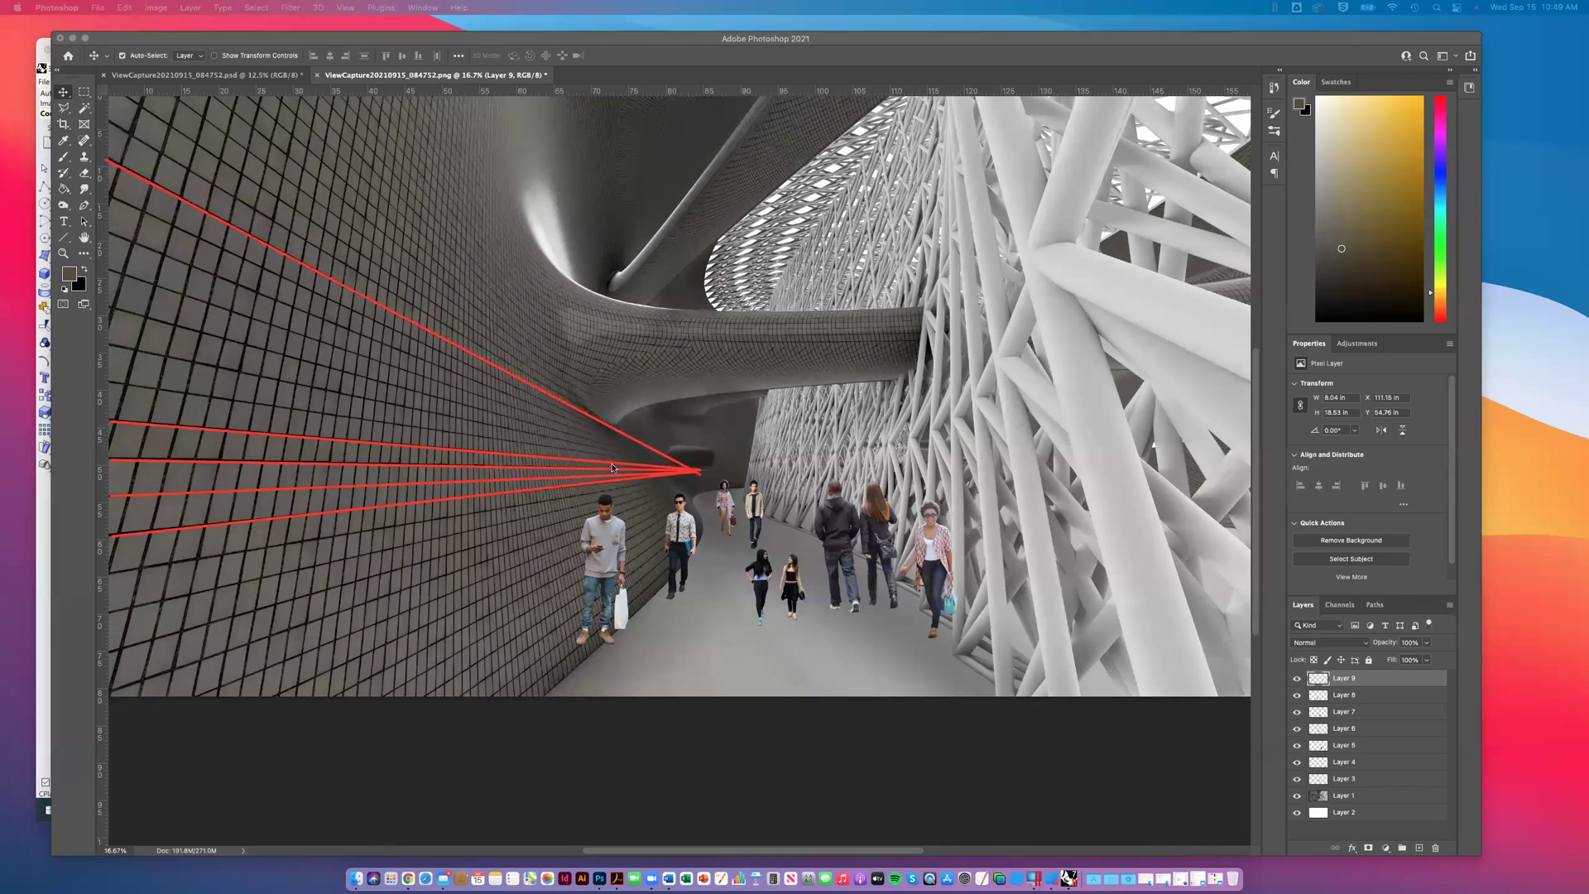
{"action": "left_click_drag", "start_coordinate": [195, 700], "coordinate": [774, 454]}
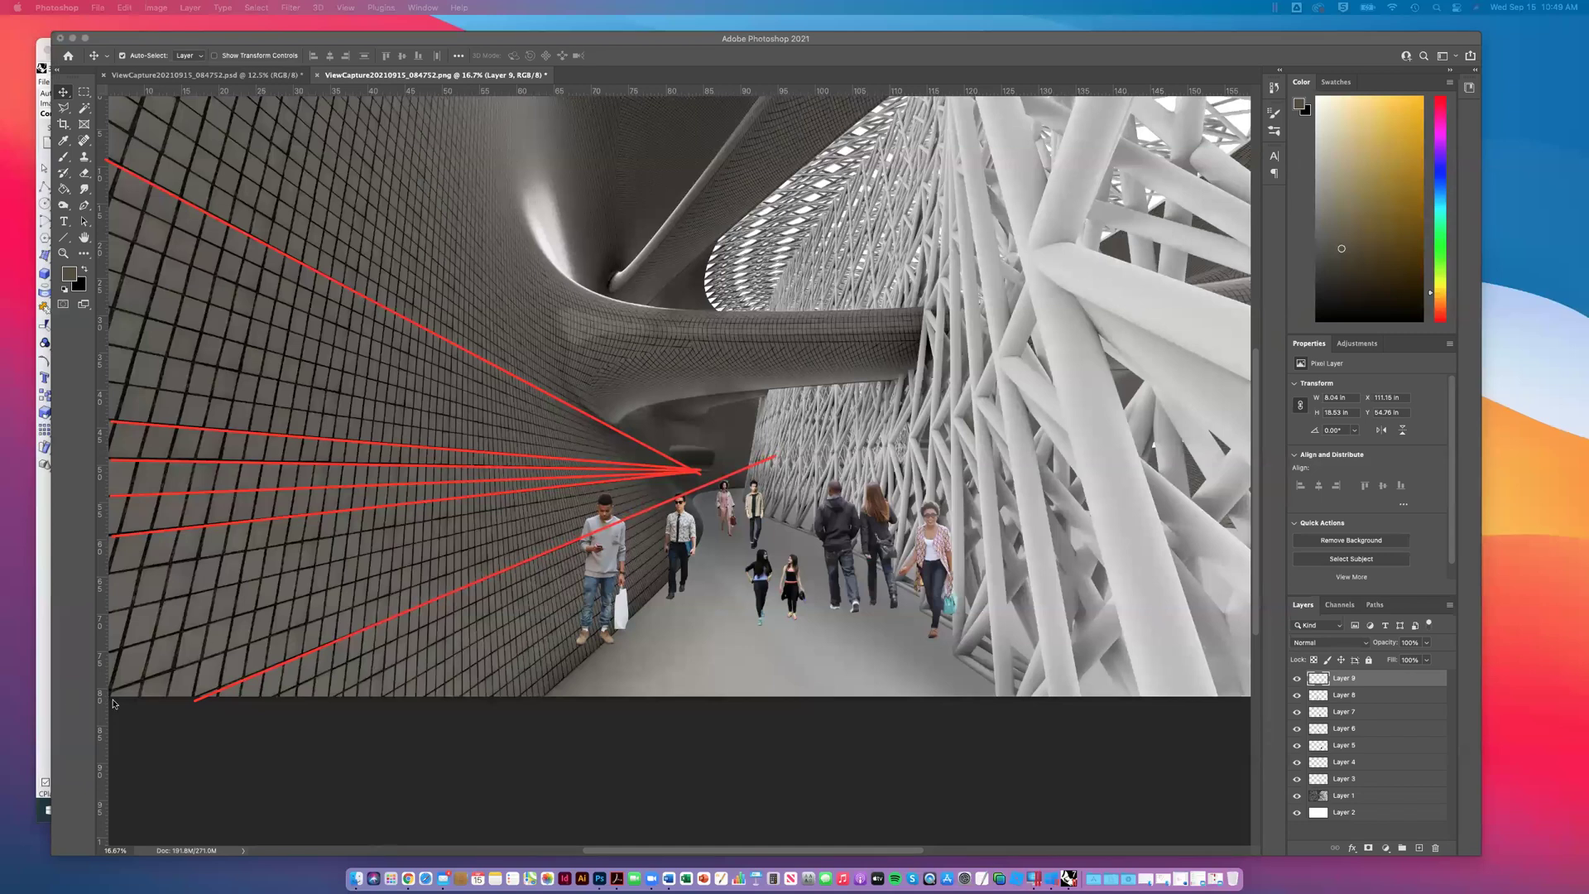
{"action": "left_click_drag", "start_coordinate": [110, 692], "coordinate": [700, 483]}
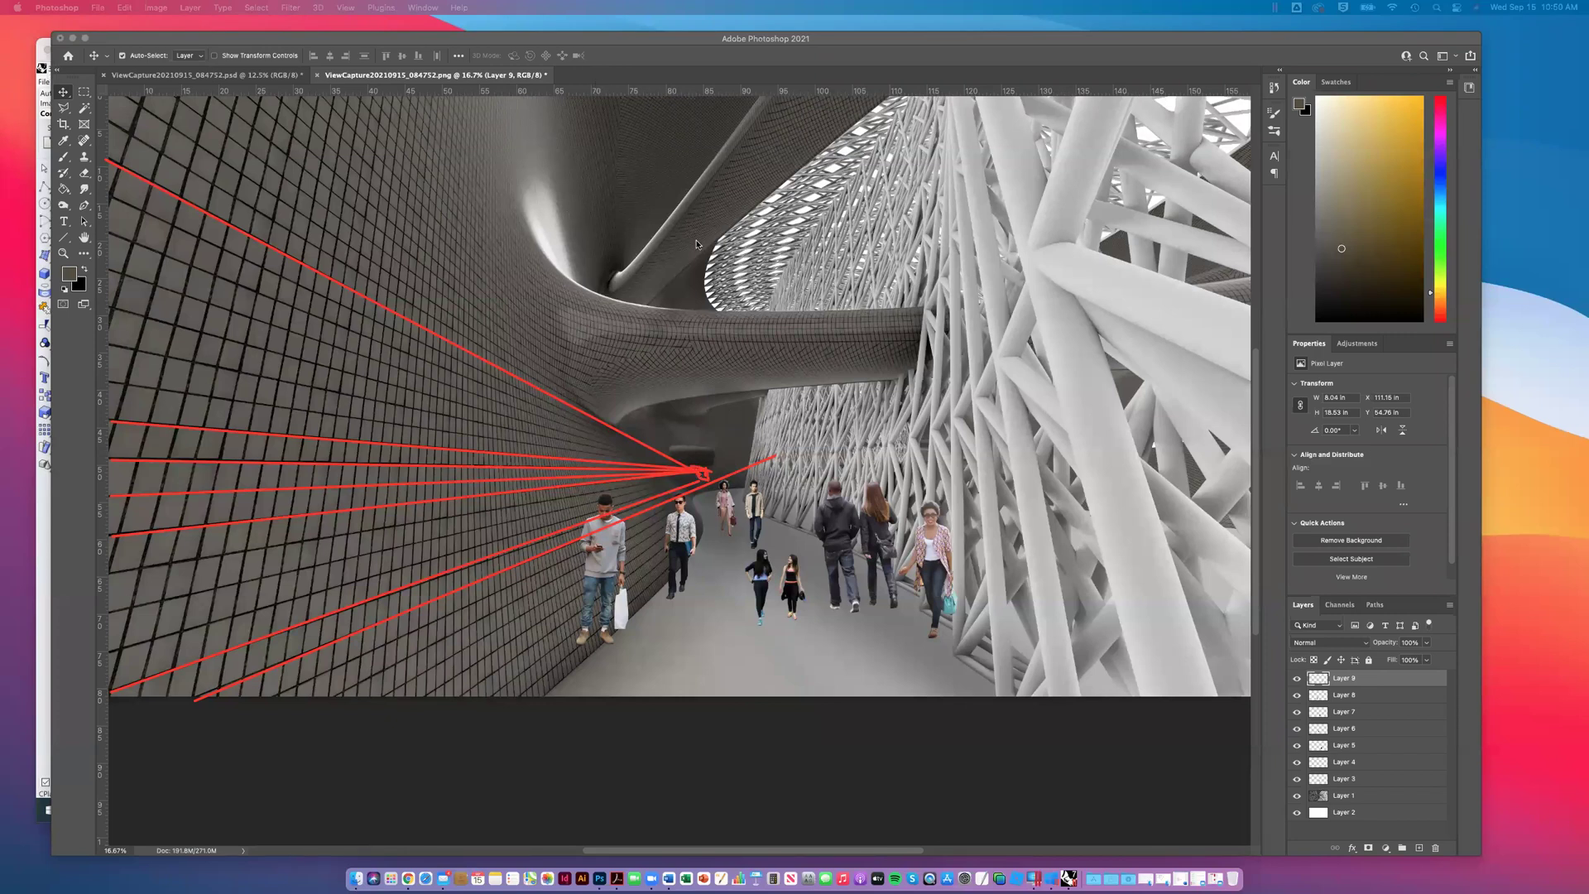
Step: Place a horizontal guide through the vanishing point to mark the horizon, and clear the red annotation lines
{"action": "left_click", "coordinate": [613, 95]}
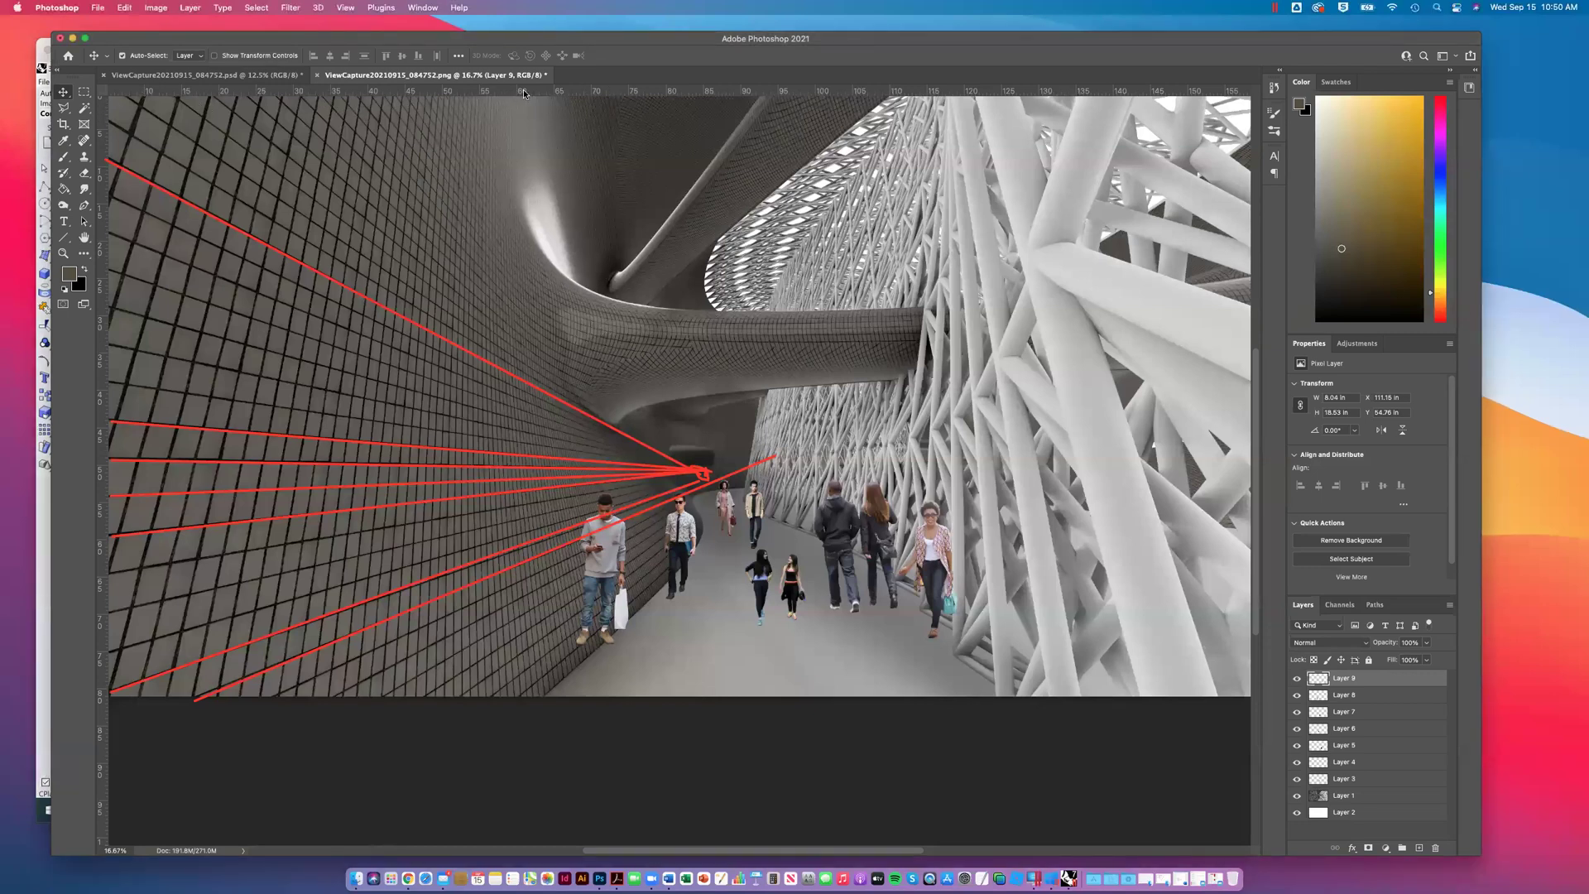
{"action": "left_click_drag", "start_coordinate": [526, 93], "coordinate": [587, 471]}
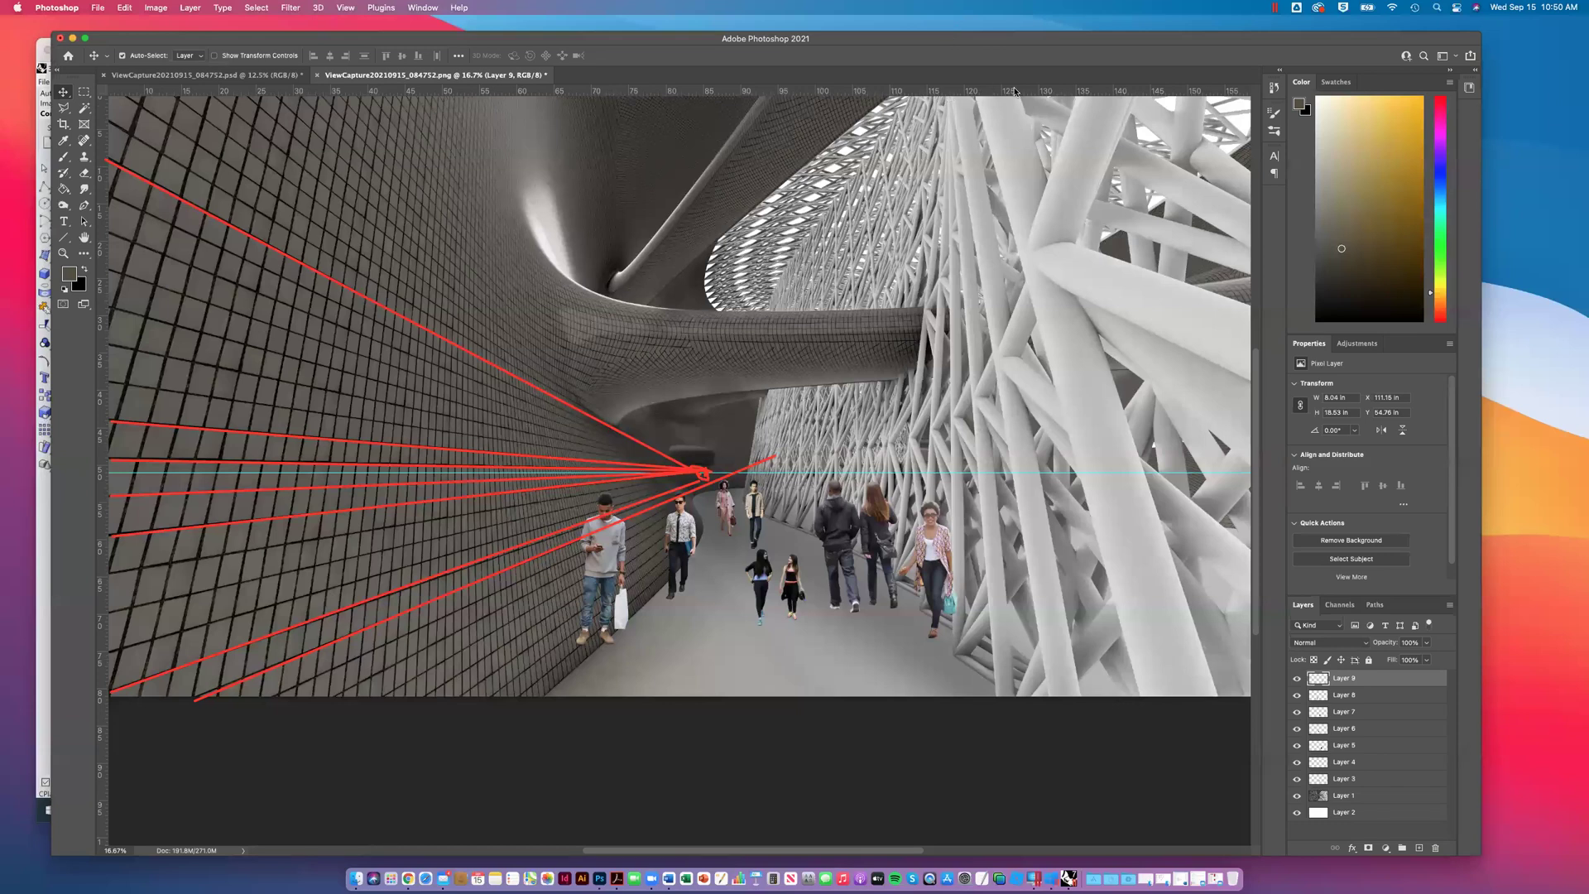
{"action": "key", "text": "Escape"}
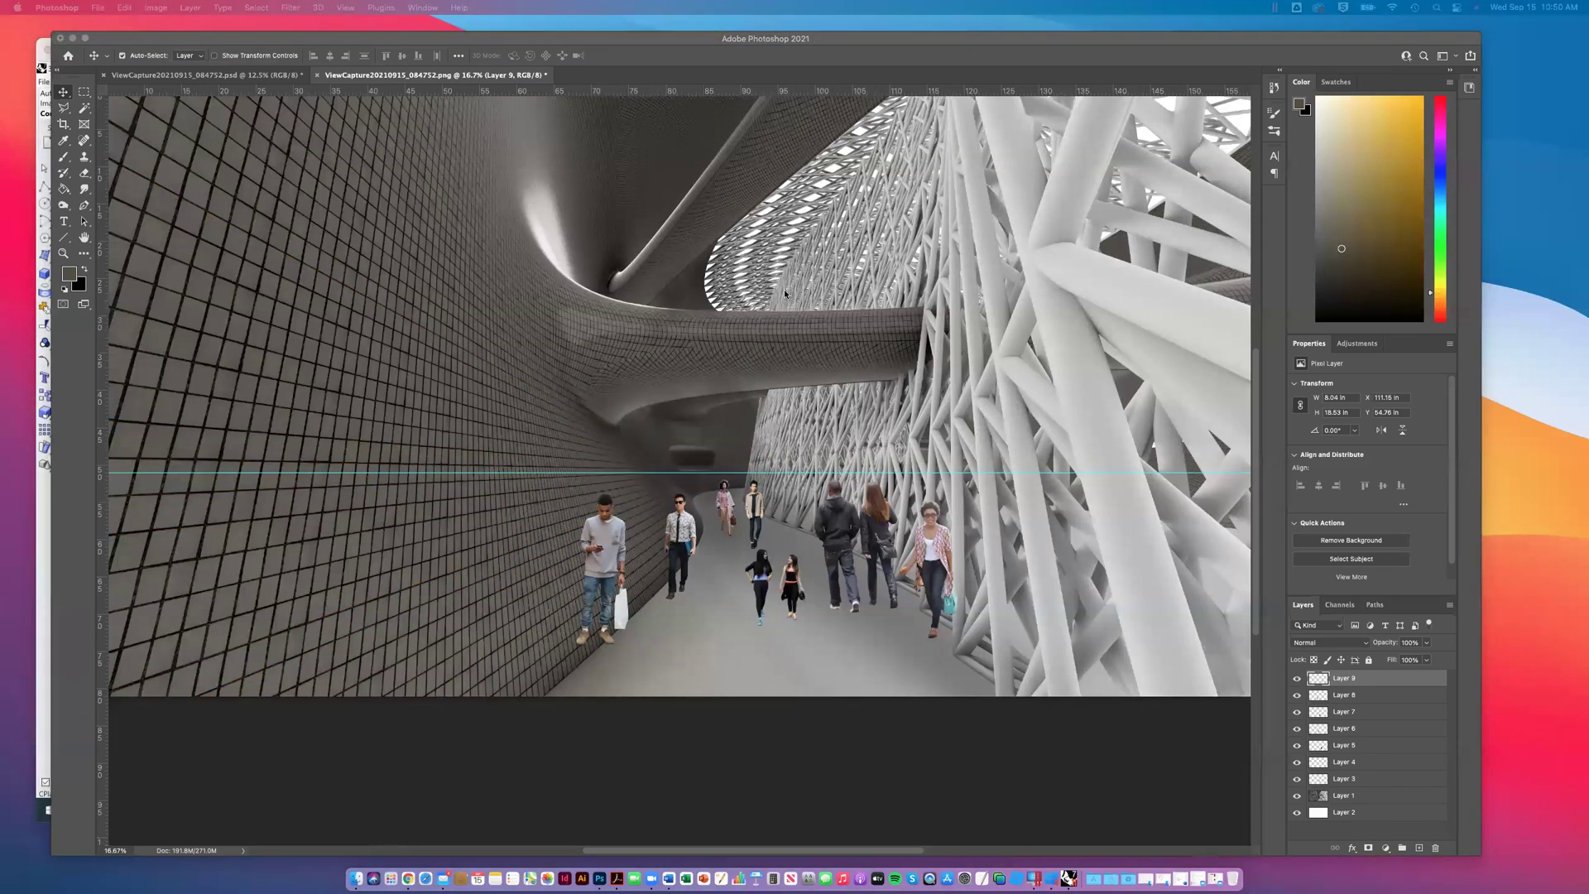
{"action": "left_click", "coordinate": [690, 130]}
{"action": "mouse_move", "coordinate": [685, 93]}
{"action": "left_mouse_down"}
{"action": "mouse_move", "coordinate": [712, 276]}
{"action": "mouse_move", "coordinate": [713, 466]}
{"action": "mouse_move", "coordinate": [713, 74]}
{"action": "mouse_move", "coordinate": [712, 87]}
{"action": "left_mouse_up"}
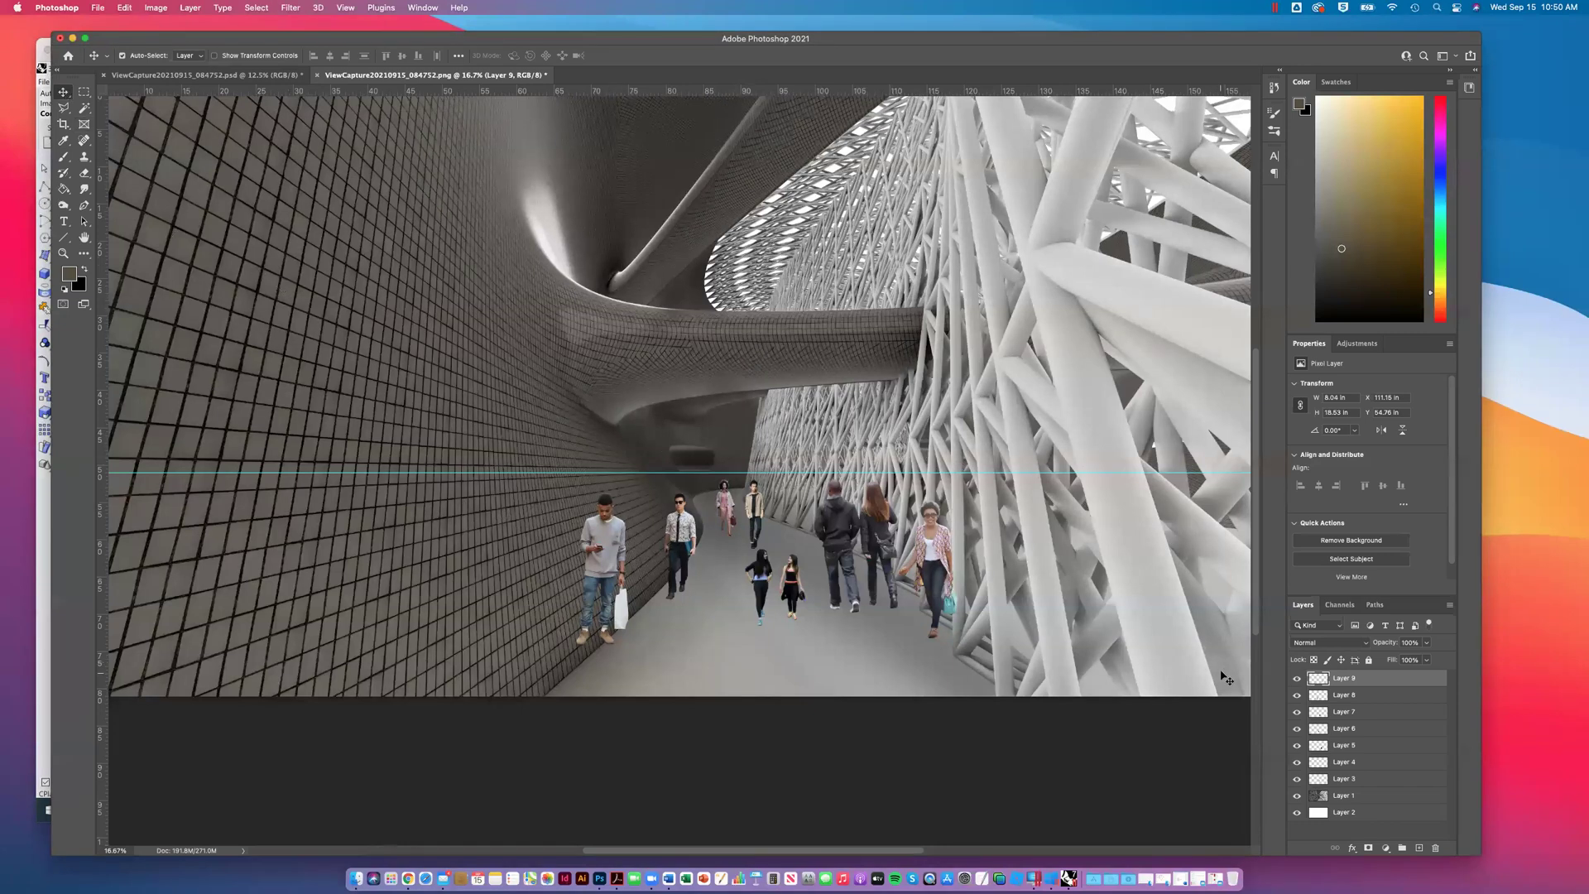
Step: Raise the two men by the dark wall and the two farthest figures until their heads meet the horizon guide
{"action": "left_click_drag", "start_coordinate": [591, 561], "coordinate": [726, 489]}
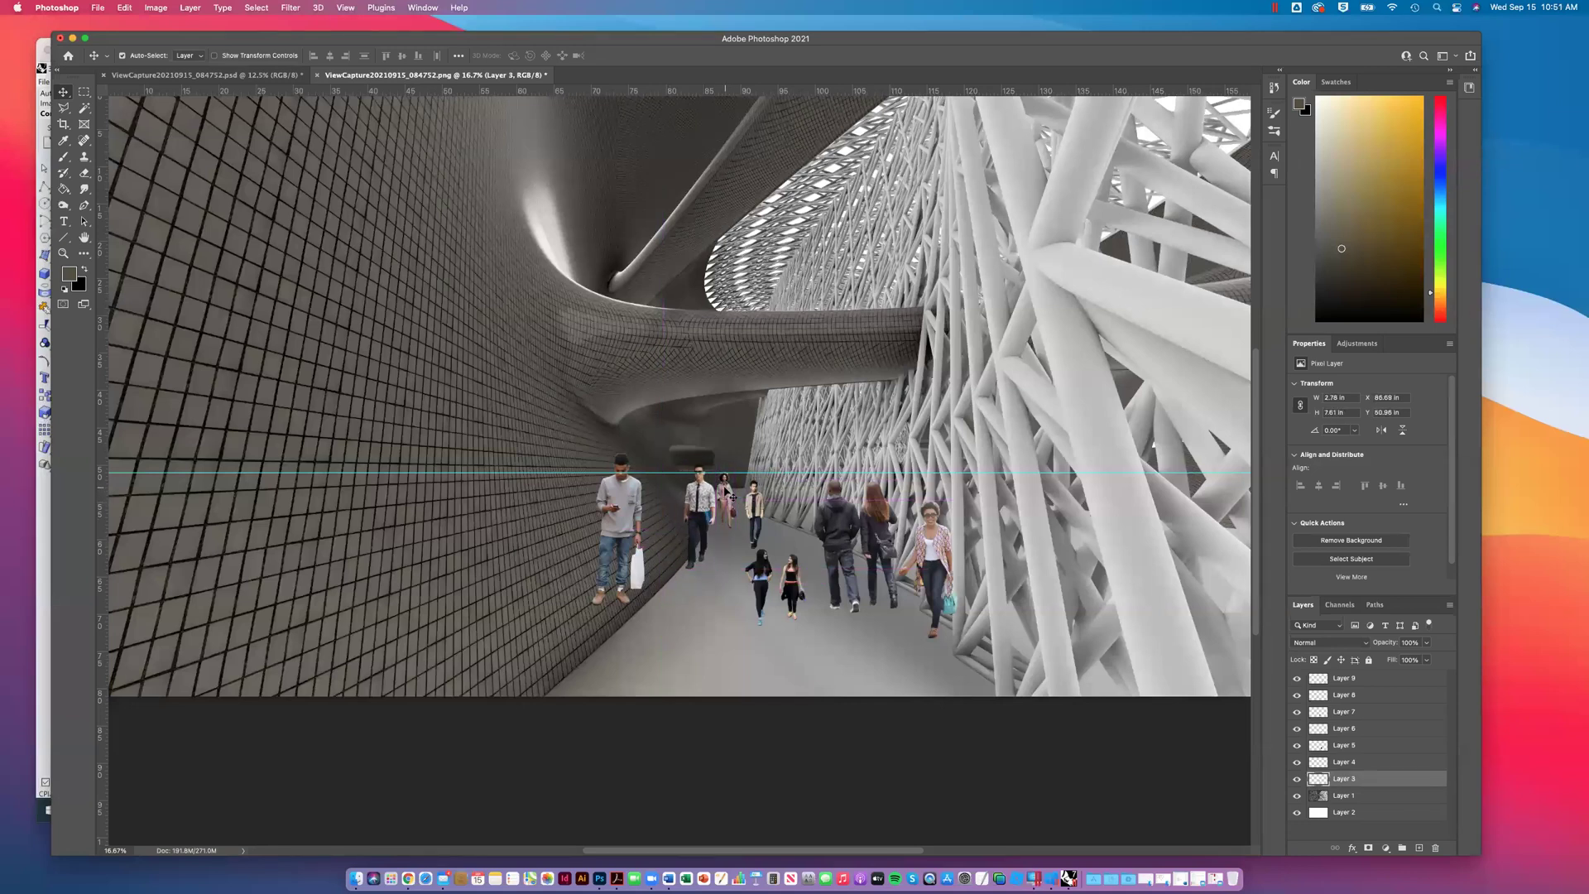
{"action": "key", "text": "shift+Up"}
{"action": "left_click_drag", "start_coordinate": [757, 508], "coordinate": [760, 499]}
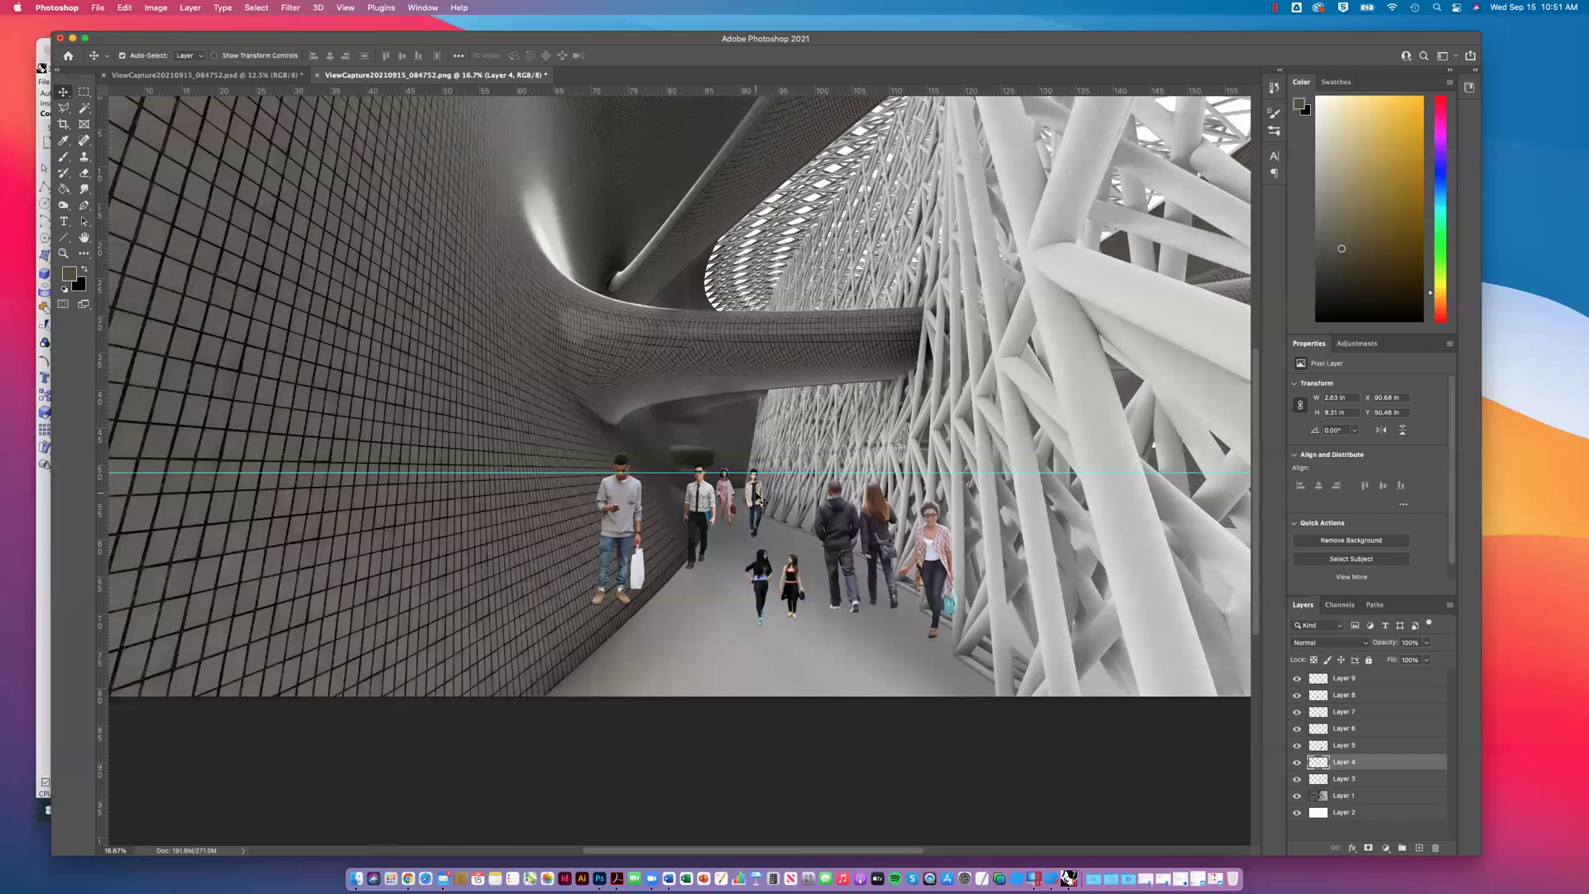
Step: Align the heads of the walking couple, the two women, the woman with the teal bag and the farthest woman to the guide
{"action": "left_click_drag", "start_coordinate": [838, 517], "coordinate": [824, 502]}
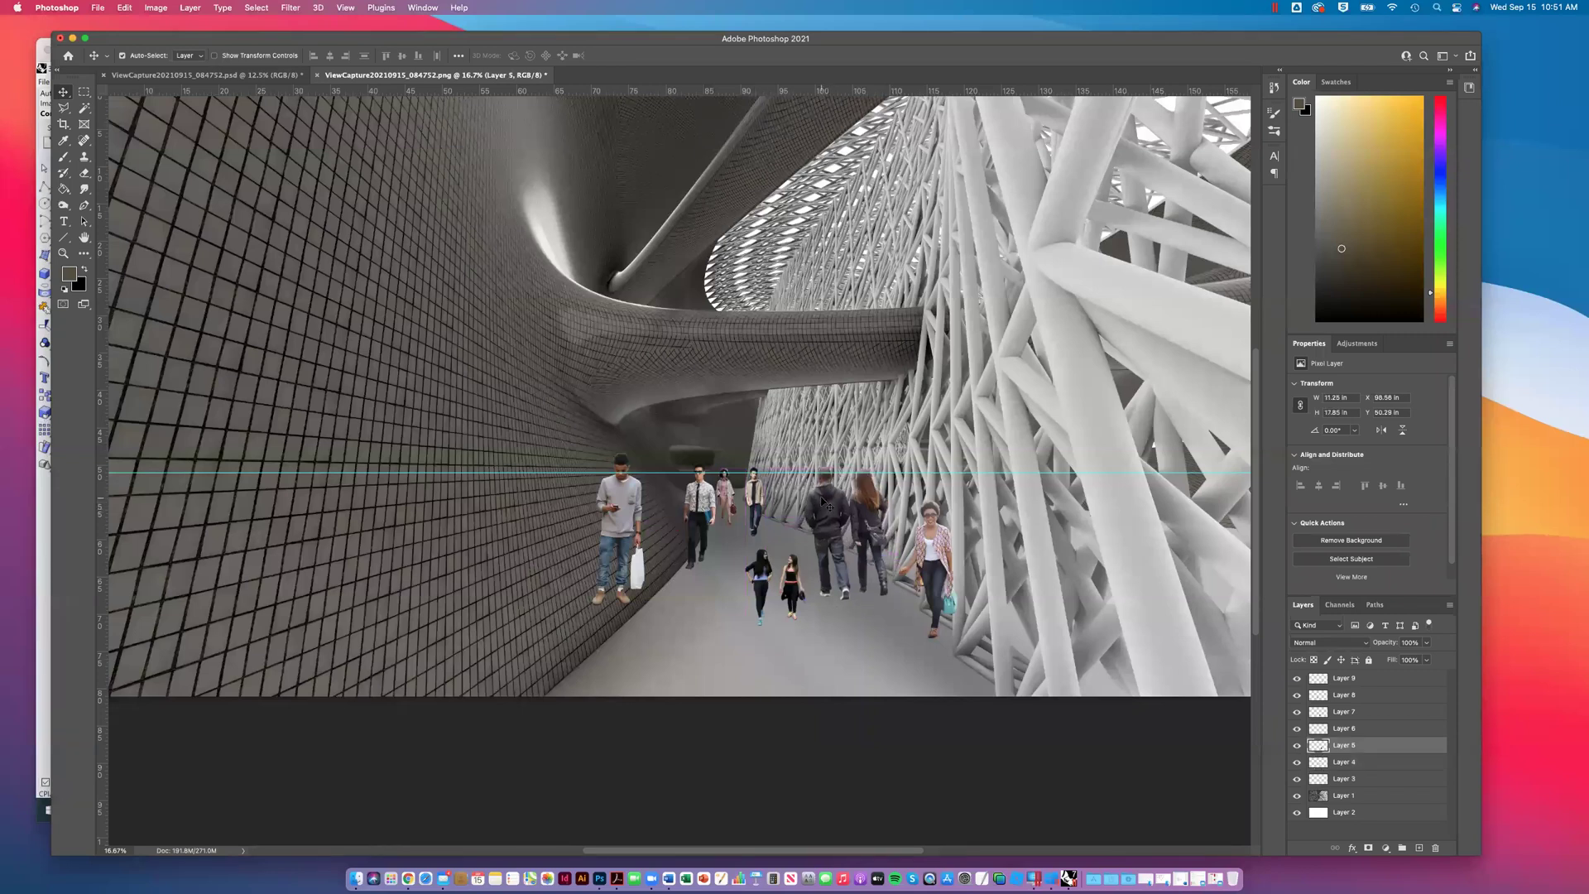
{"action": "left_click_drag", "start_coordinate": [792, 582], "coordinate": [804, 503]}
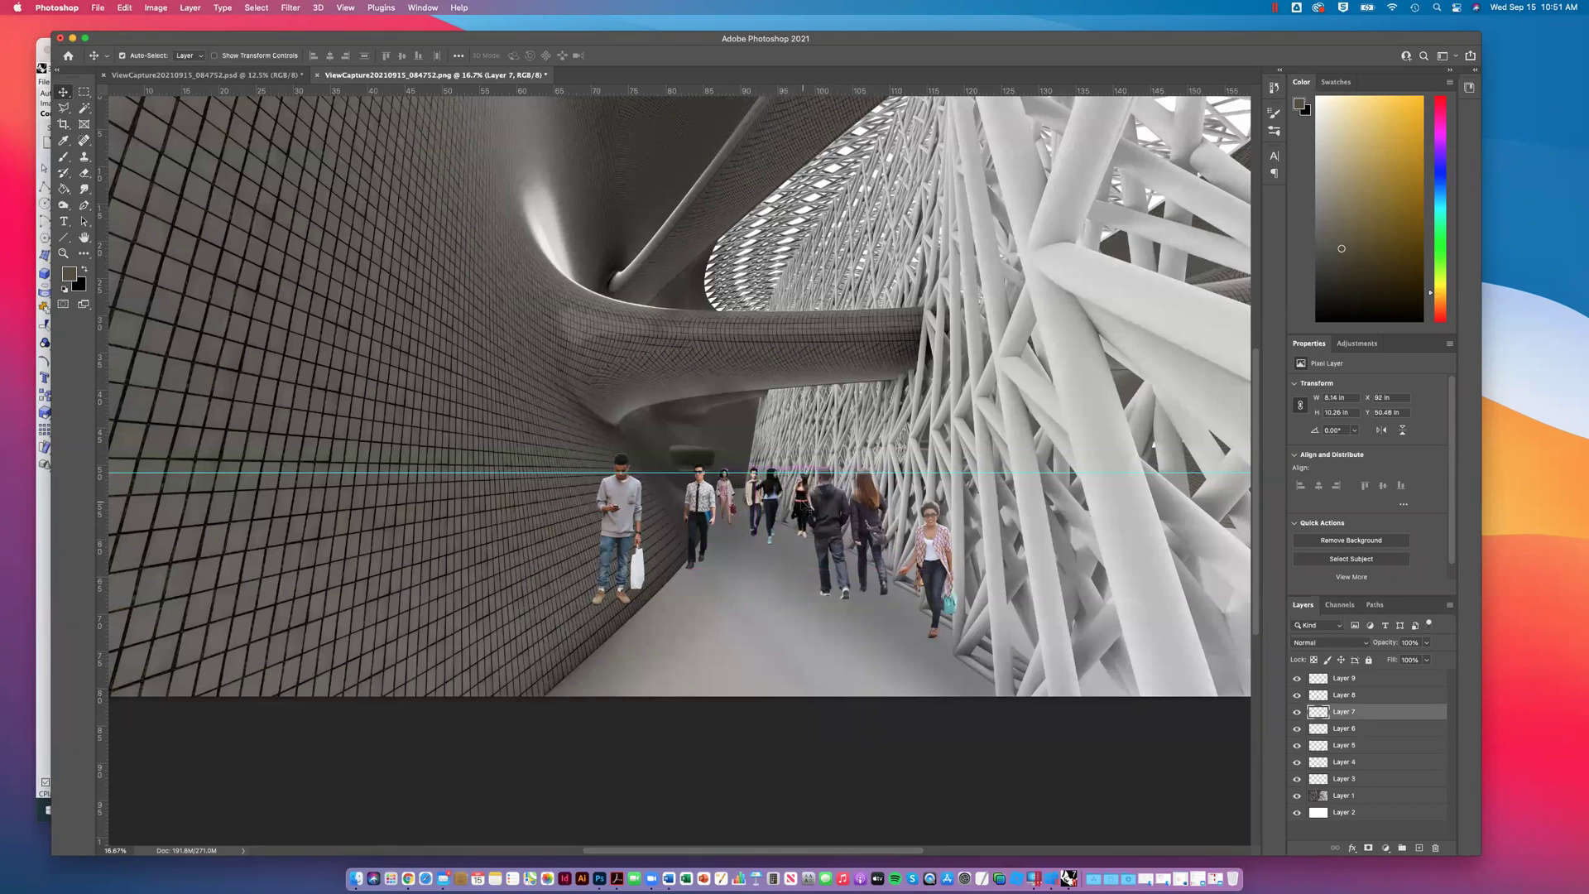
{"action": "left_click_drag", "start_coordinate": [938, 539], "coordinate": [928, 502]}
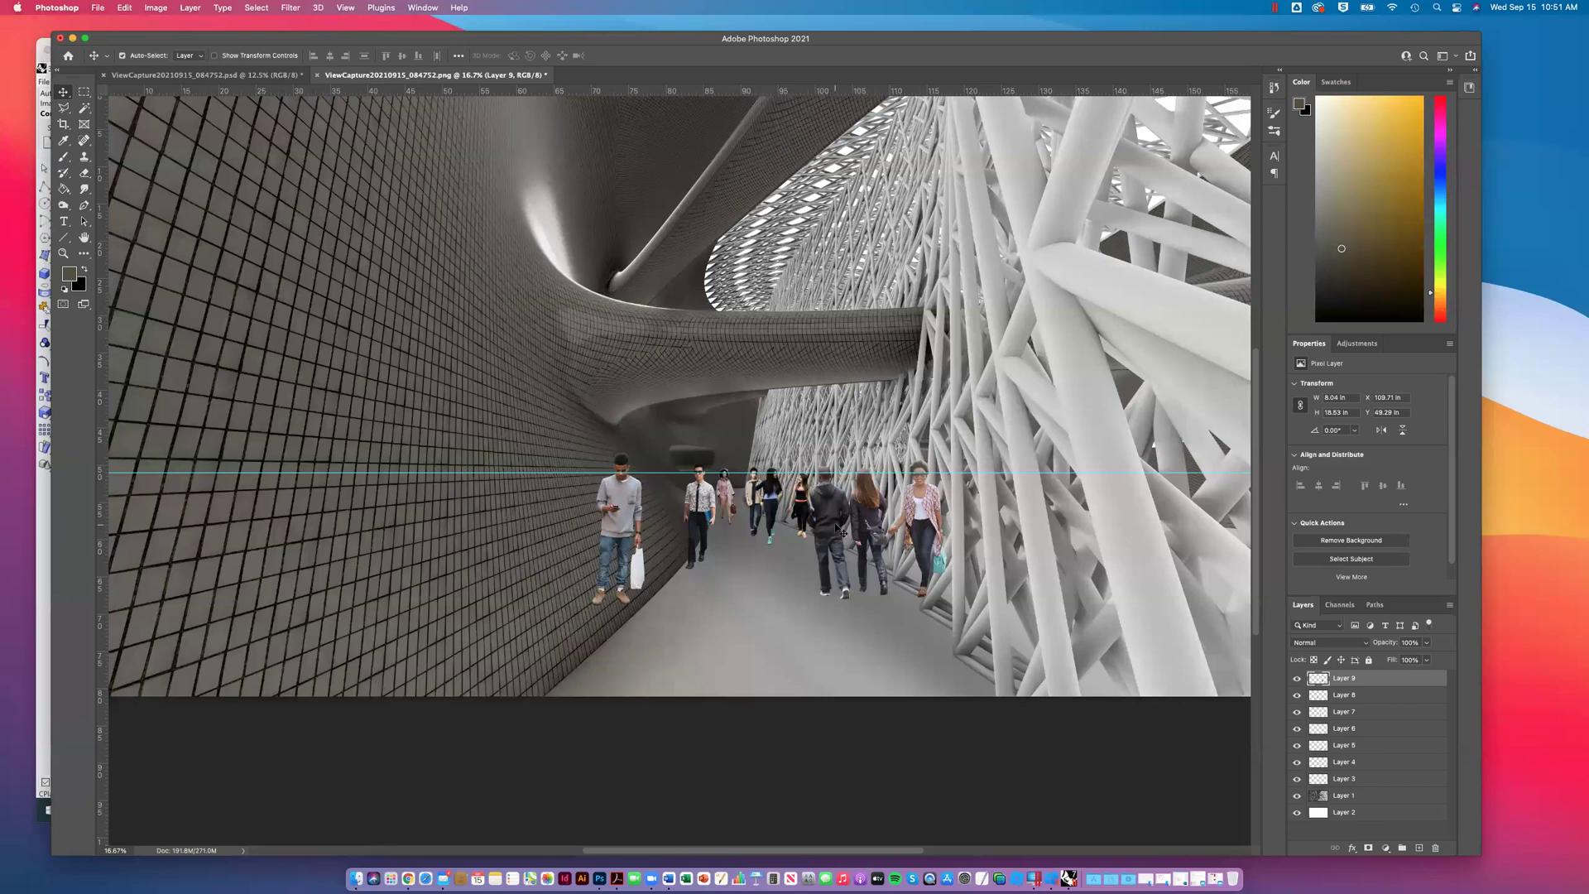
{"action": "mouse_move", "coordinate": [725, 496]}
{"action": "left_mouse_down"}
{"action": "mouse_move", "coordinate": [652, 238]}
{"action": "mouse_move", "coordinate": [749, 503]}
{"action": "left_mouse_up"}
Step: Move the man with the phone off the dark wall onto the walkway floor, keeping his head near the guide
{"action": "scroll", "coordinate": [749, 502], "scroll_direction": "up", "scroll_amount": 2}
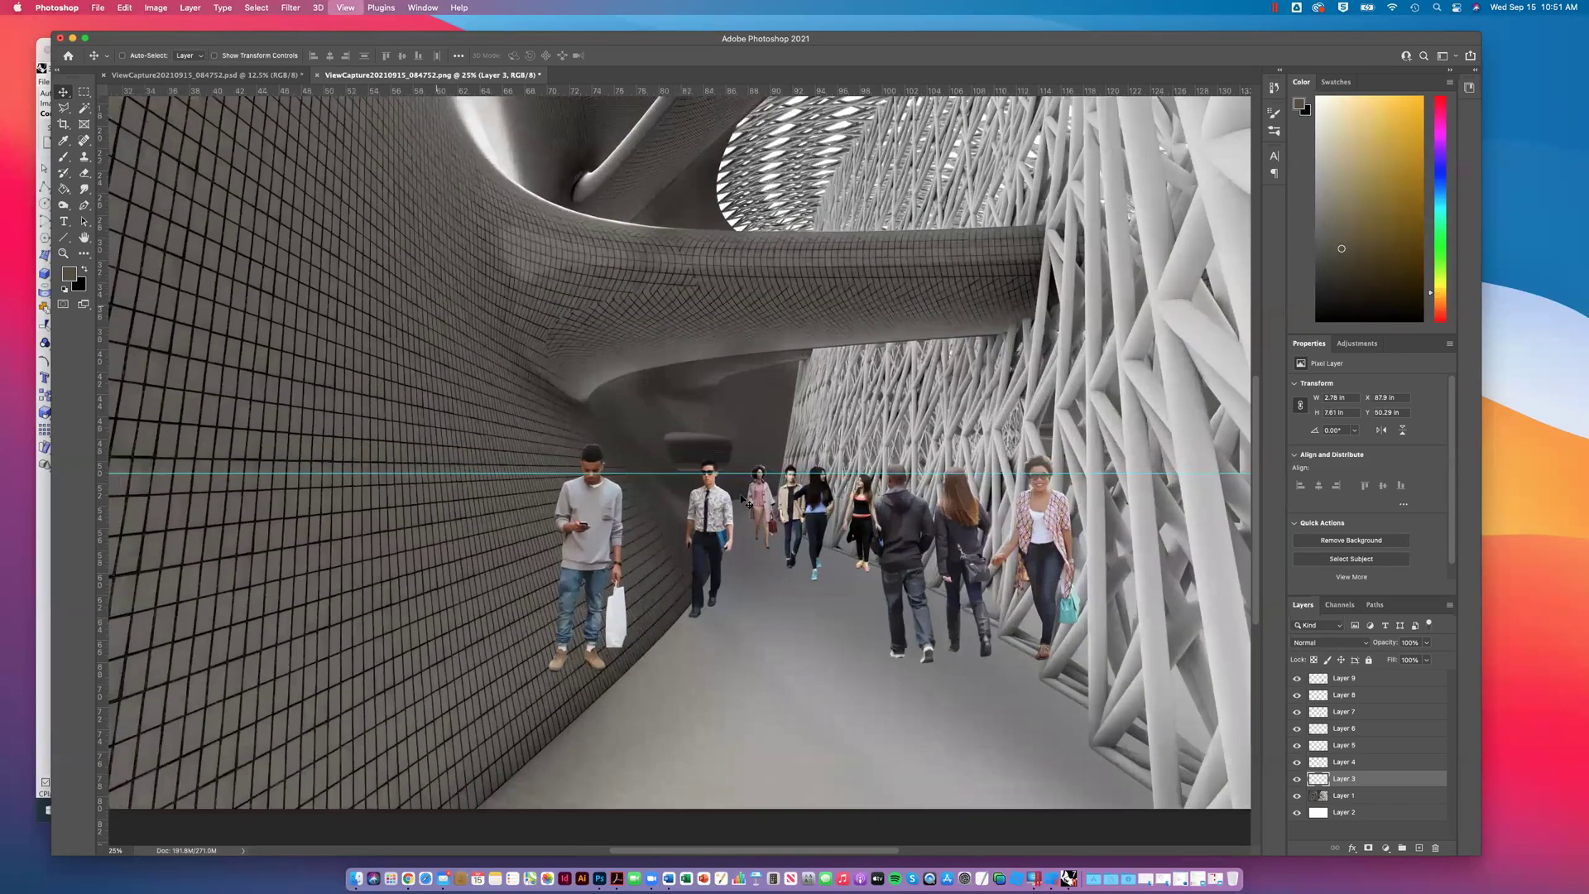
{"action": "scroll", "coordinate": [688, 562], "scroll_direction": "up", "scroll_amount": 2}
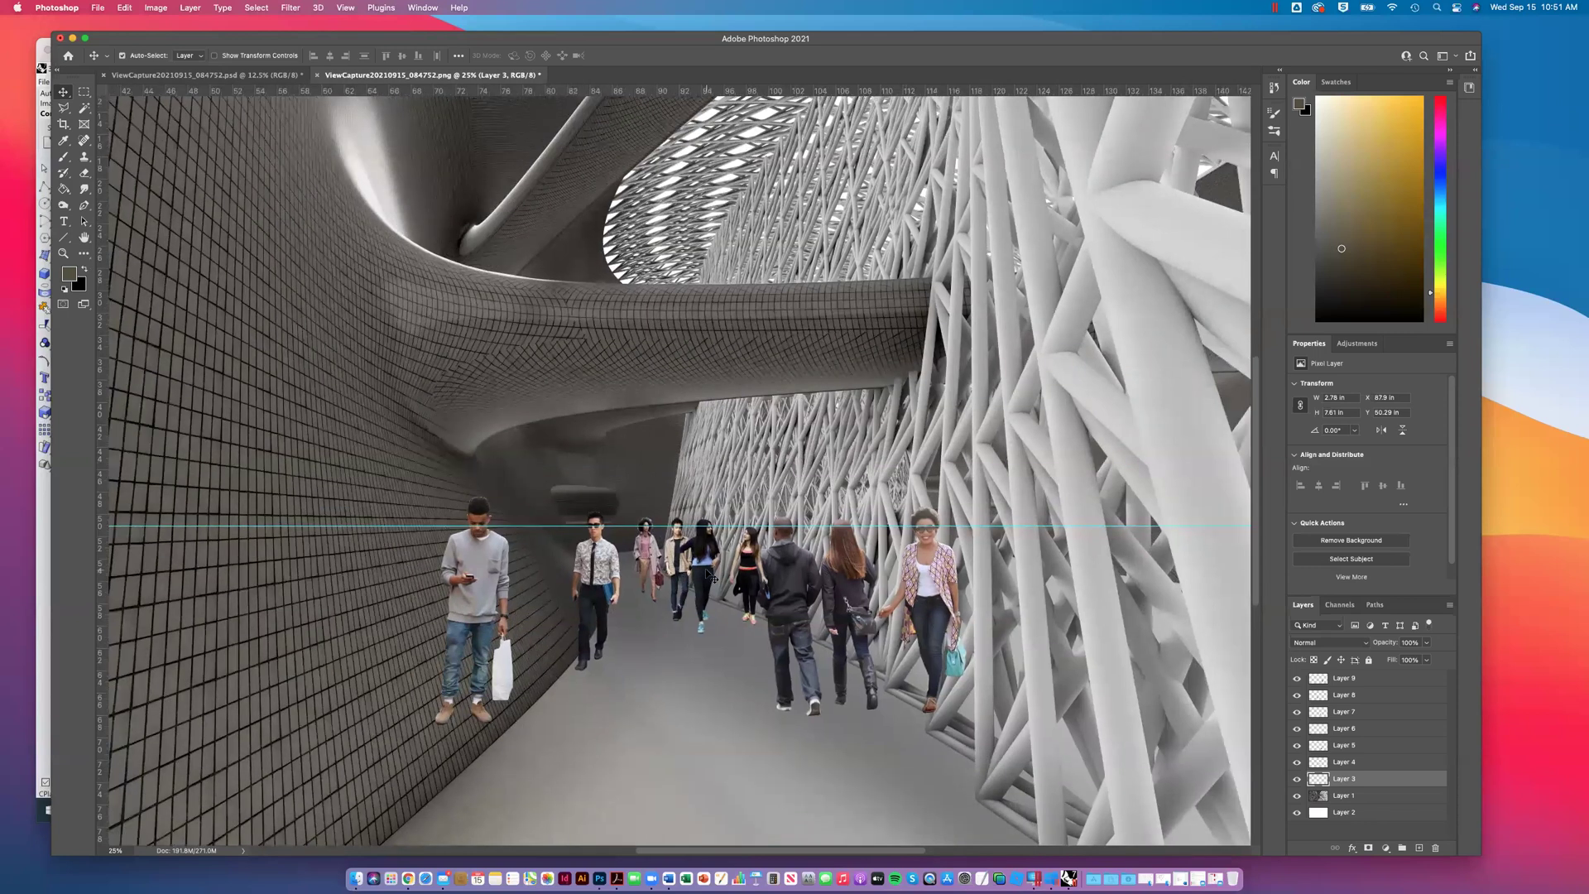
{"action": "left_click_drag", "start_coordinate": [488, 598], "coordinate": [623, 605]}
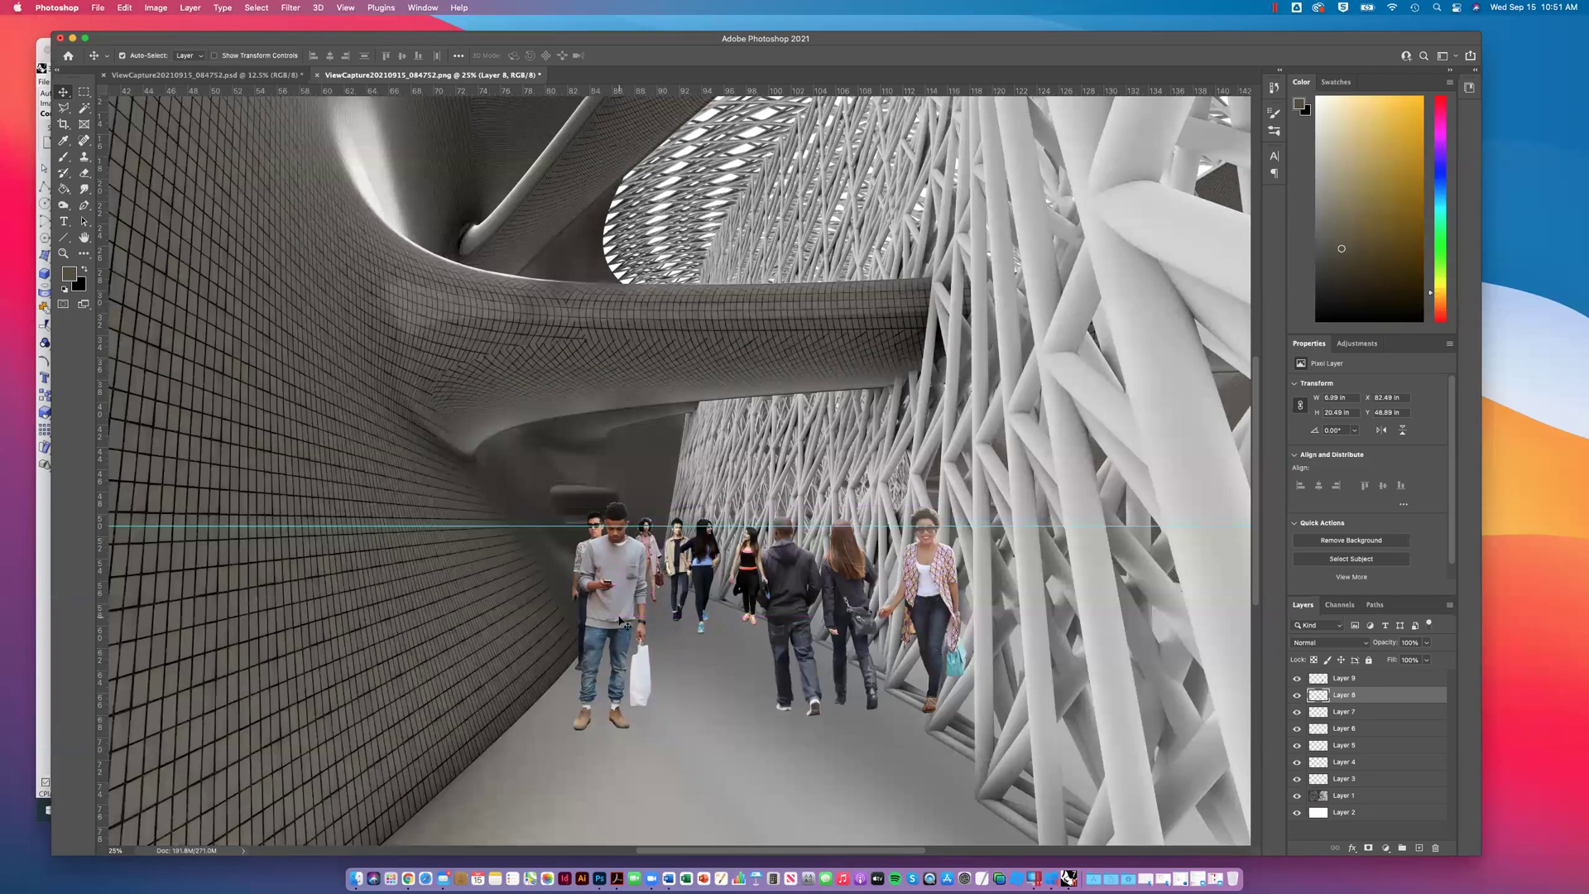
Step: Nudge the woman with the teal bag slightly down and toward the walkway to fine-tune her head against the guide
{"action": "left_click", "coordinate": [929, 621]}
{"action": "key", "text": "shift+Down"}
{"action": "key", "text": "shift+Down"}
{"action": "key", "text": "shift+Down"}
{"action": "key", "text": "shift+Down"}
{"action": "key", "text": "shift+Down"}
{"action": "key", "text": "shift+Left"}
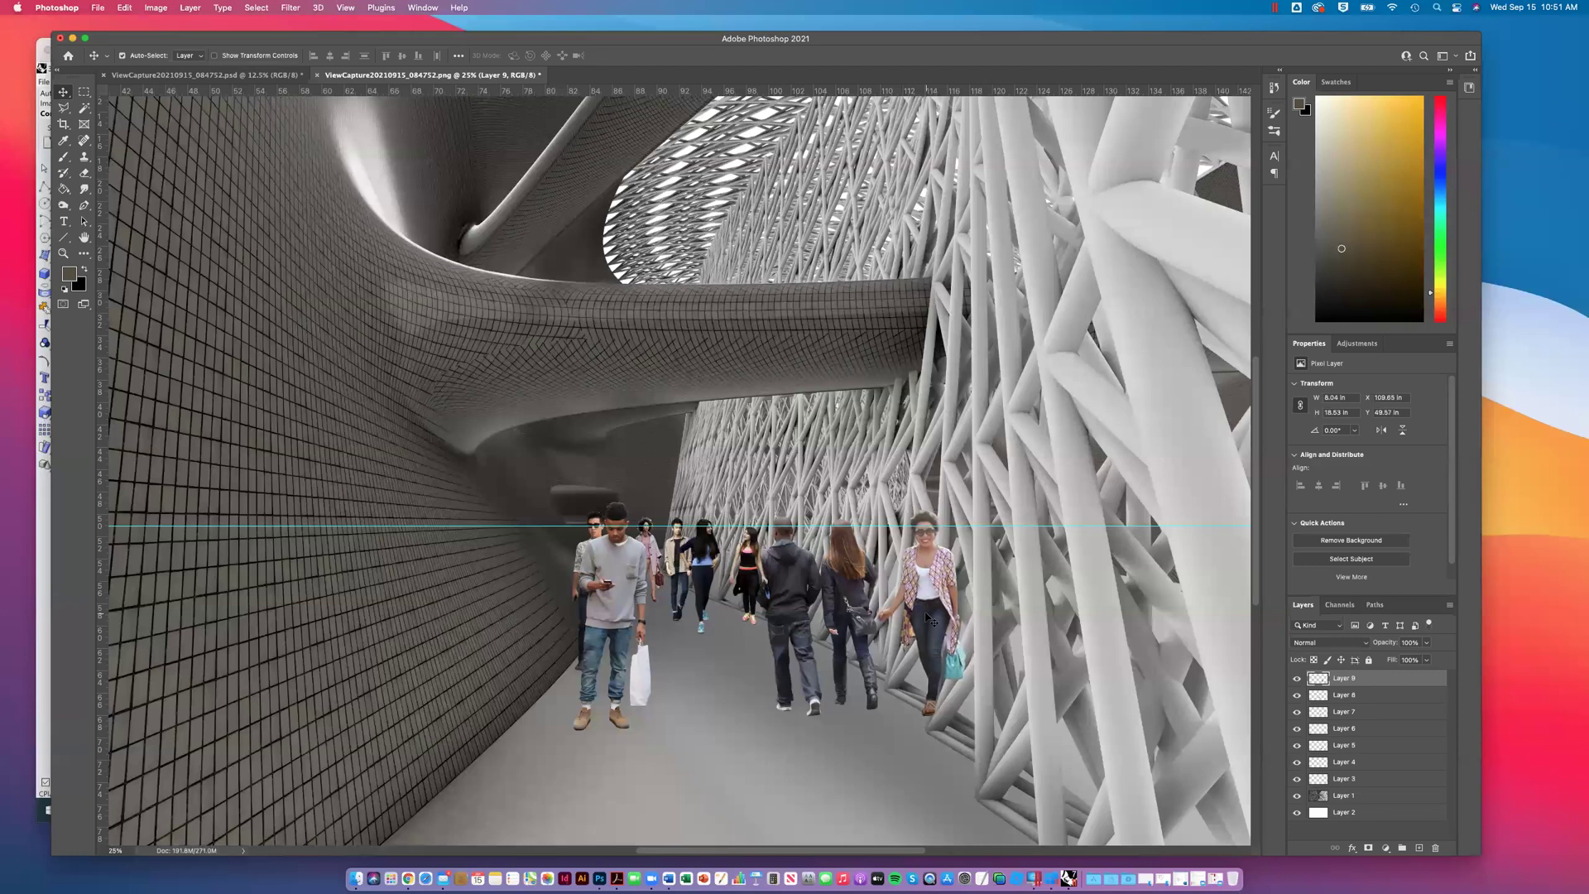
{"action": "key", "text": "shift+Down"}
{"action": "key", "text": "shift+Down"}
{"action": "key", "text": "shift+Down"}
{"action": "key", "text": "shift+Down"}
{"action": "key", "text": "shift+Down"}
{"action": "key", "text": "shift+Down"}
{"action": "key", "text": "shift+Down"}
{"action": "key", "text": "shift+Left"}
{"action": "key", "text": "shift+Down"}
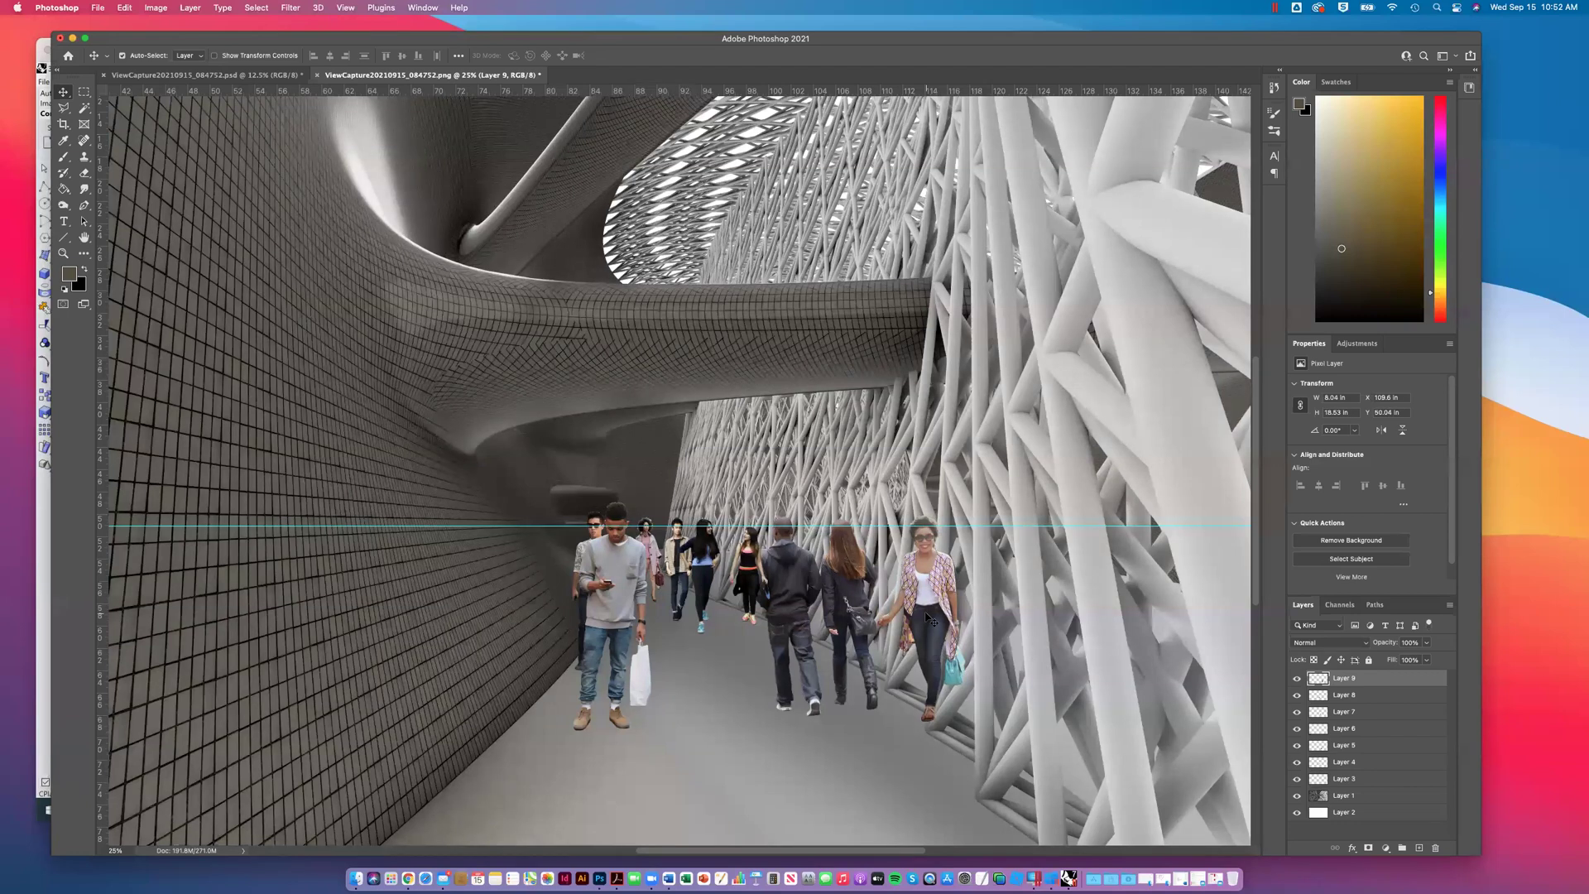
{"action": "key", "text": "shift+Left"}
{"action": "key", "text": "shift+Left"}
{"action": "key", "text": "shift+Left"}
{"action": "key", "text": "shift+Left"}
{"action": "key", "text": "shift+Left"}
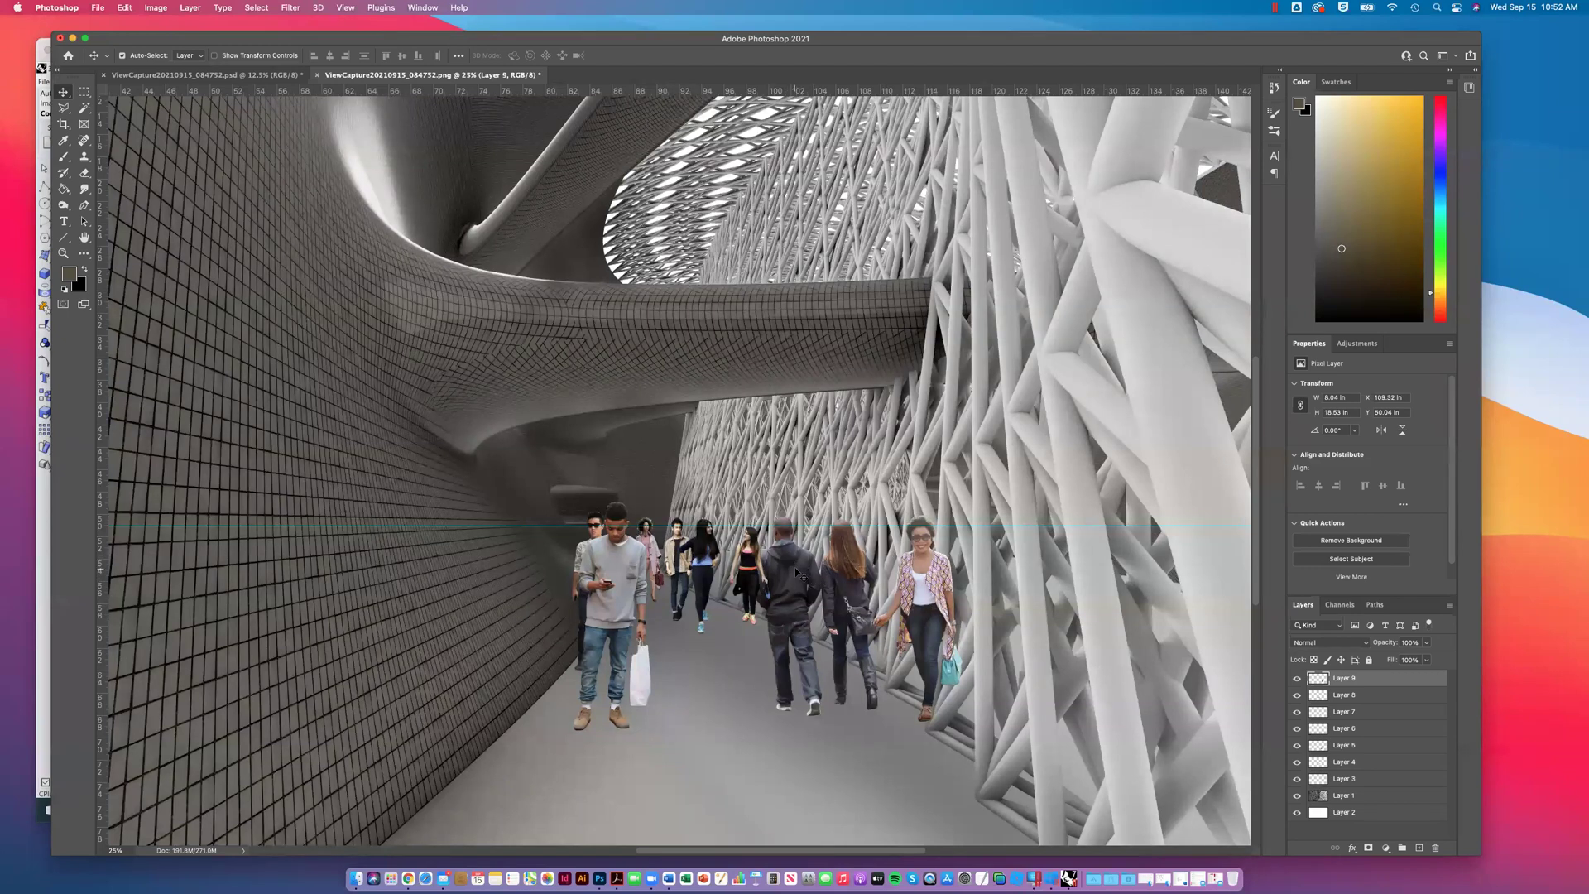
{"action": "key", "text": "shift+Up"}
{"action": "key", "text": "shift+Up"}
Step: Spread the people along the guide, with the teal-bag woman mid-walkway, the two men by the dark wall and the couple near the lattice
{"action": "left_click_drag", "start_coordinate": [797, 573], "coordinate": [791, 568]}
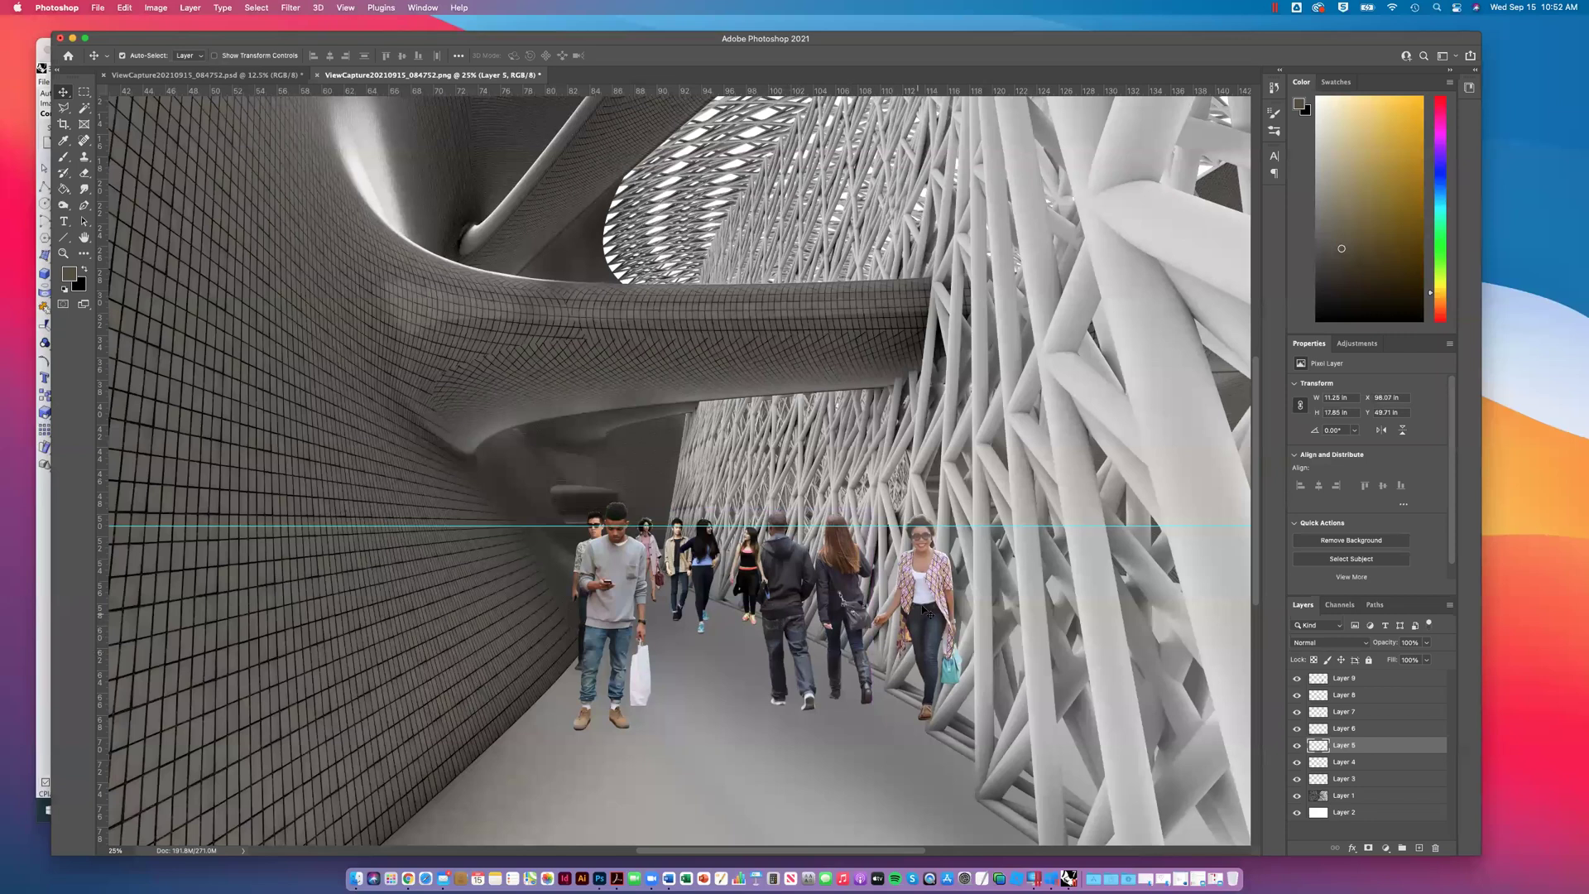
{"action": "left_click_drag", "start_coordinate": [925, 609], "coordinate": [739, 584]}
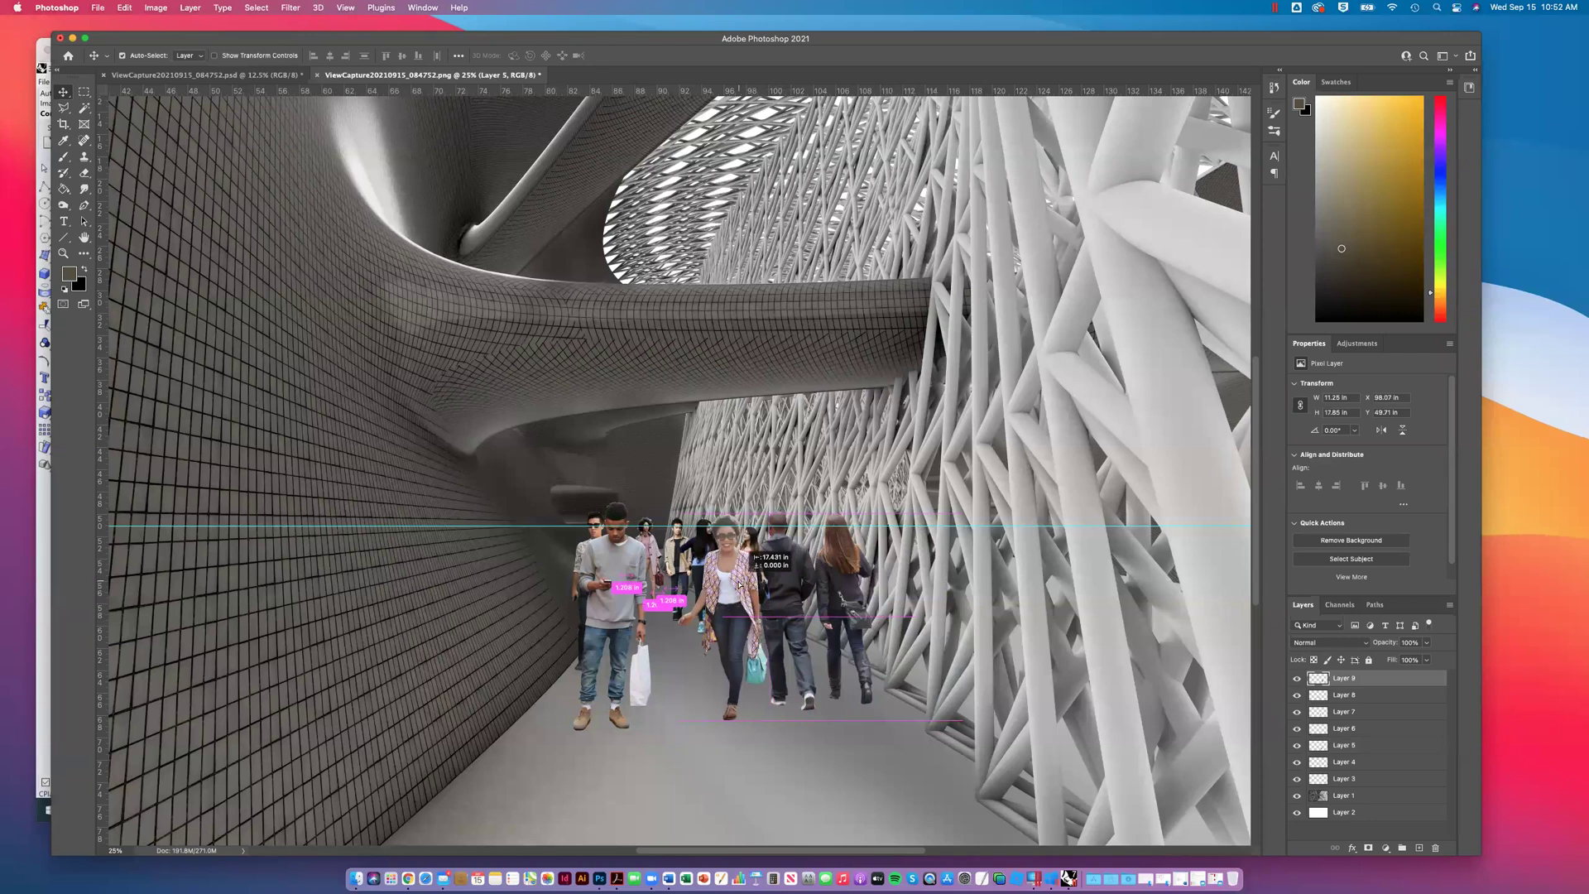
{"action": "left_click_drag", "start_coordinate": [630, 594], "coordinate": [703, 553]}
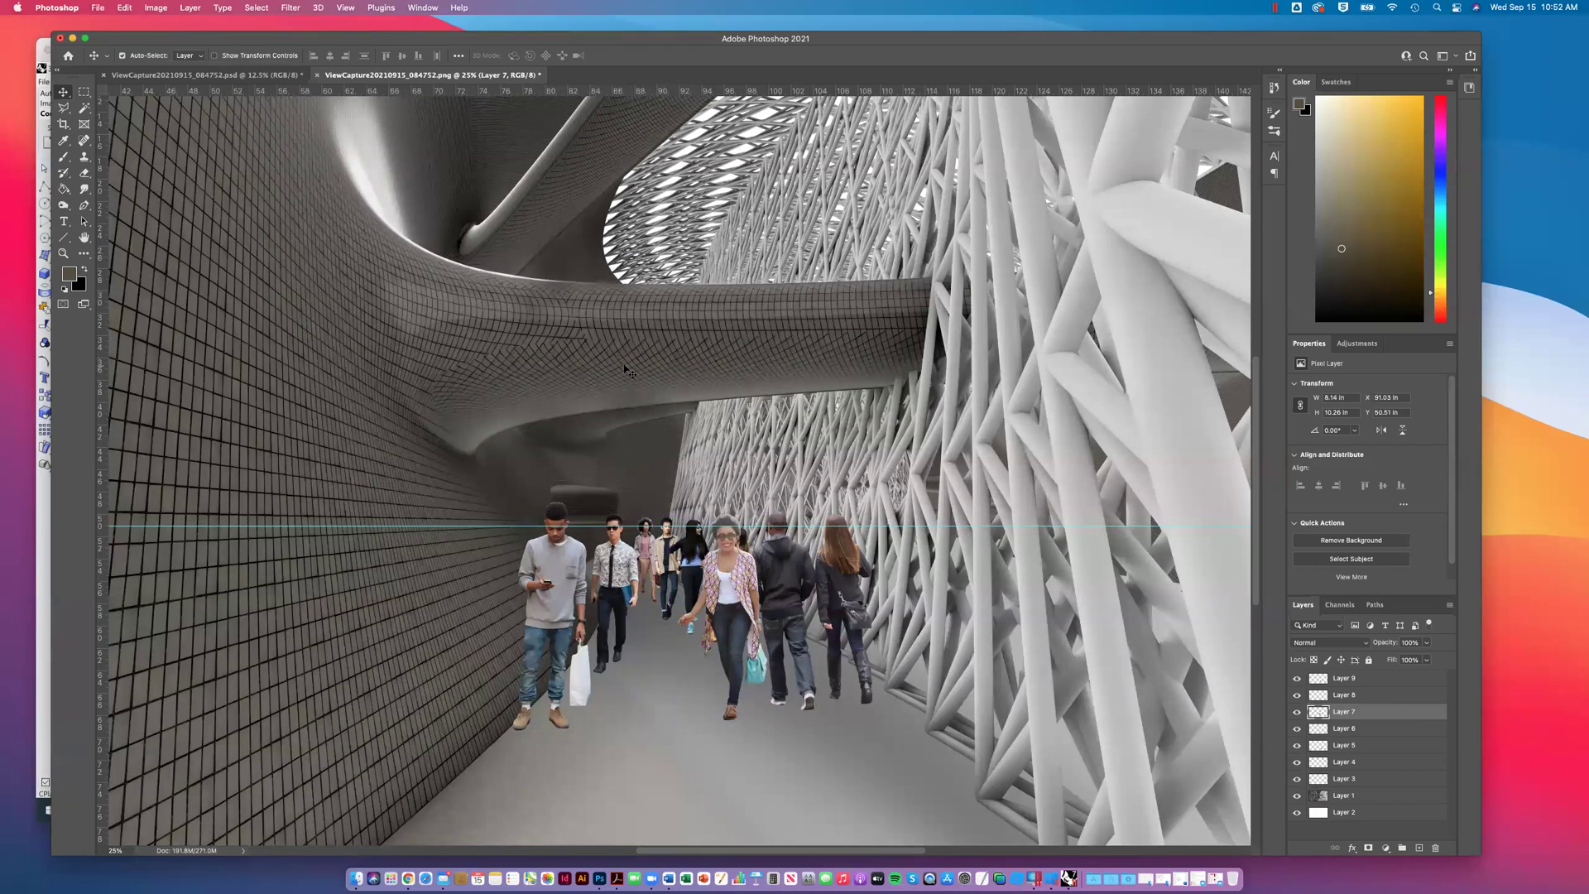
{"action": "mouse_move", "coordinate": [784, 579]}
{"action": "left_mouse_down"}
{"action": "mouse_move", "coordinate": [668, 371]}
{"action": "mouse_move", "coordinate": [531, 205]}
{"action": "mouse_move", "coordinate": [700, 331]}
{"action": "mouse_move", "coordinate": [674, 264]}
{"action": "mouse_move", "coordinate": [791, 582]}
{"action": "mouse_move", "coordinate": [645, 578]}
{"action": "mouse_move", "coordinate": [807, 580]}
{"action": "left_mouse_up"}
Step: Hide Layers 3, 4, 6, 7, 8 and 9, and move the walking couple across the walkway toward the dark wall along the guide
{"action": "left_click", "coordinate": [1297, 779]}
{"action": "left_click", "coordinate": [1297, 761]}
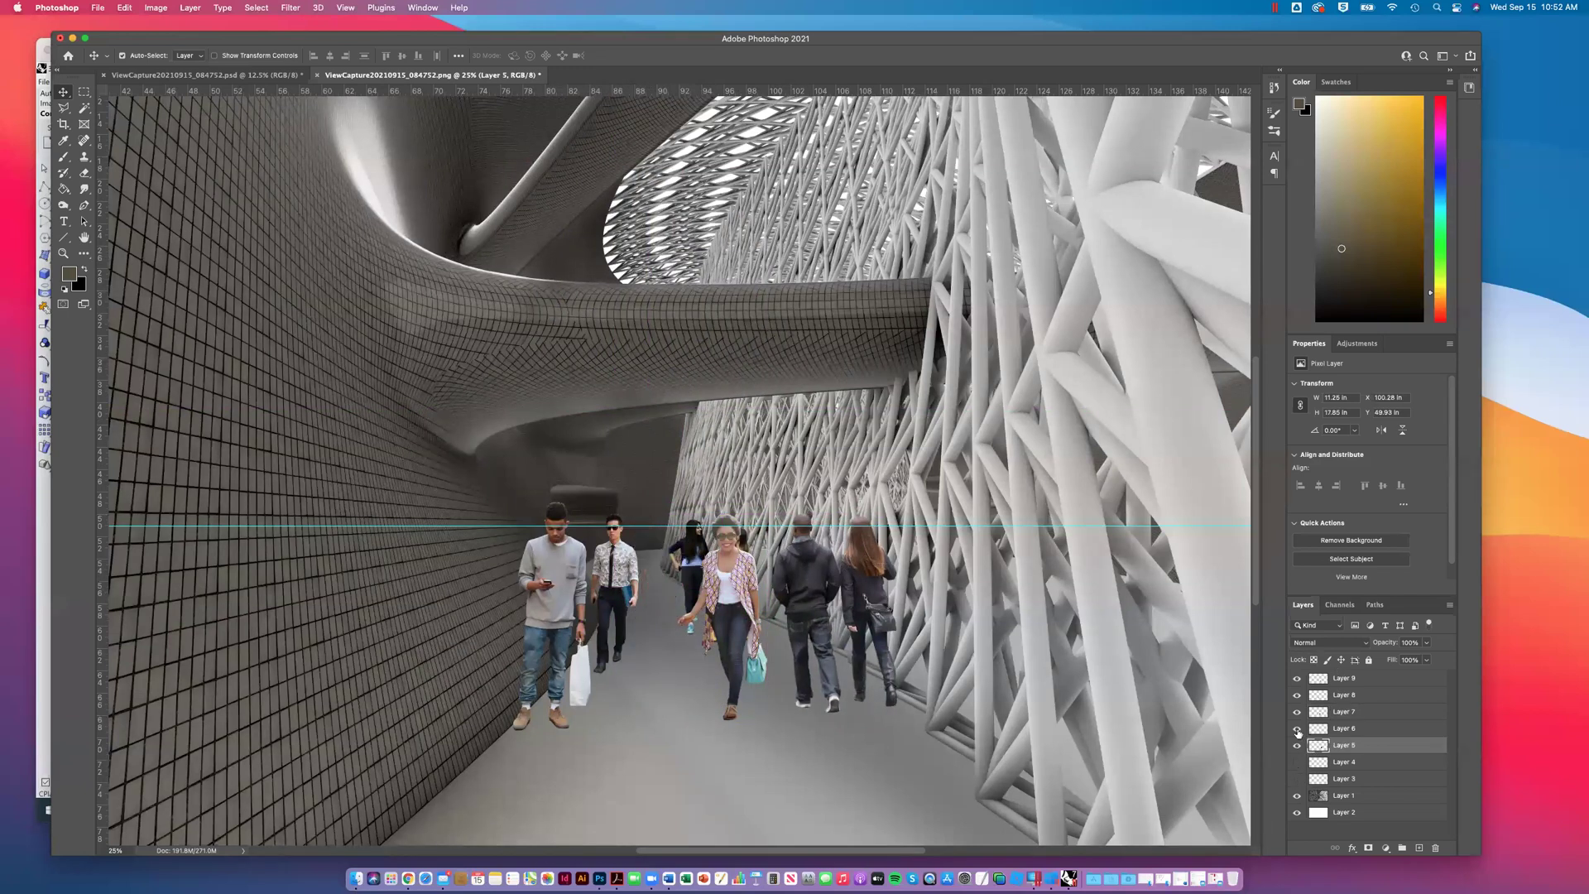
{"action": "left_click", "coordinate": [1297, 728]}
{"action": "left_click", "coordinate": [1297, 712]}
{"action": "left_click", "coordinate": [1297, 695]}
{"action": "left_click", "coordinate": [1296, 679]}
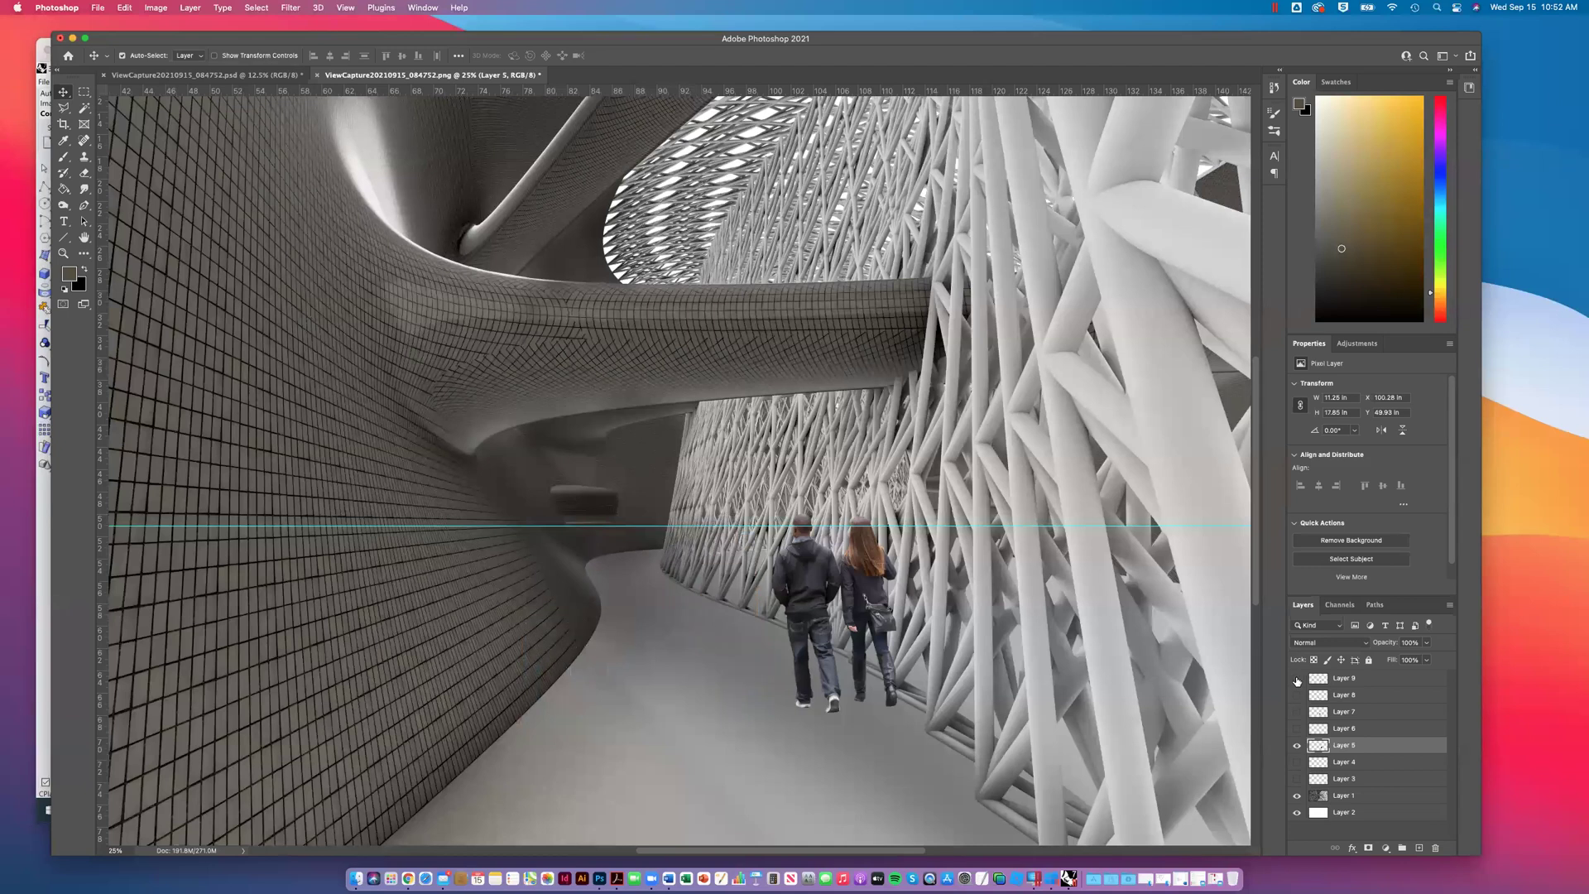
{"action": "left_click_drag", "start_coordinate": [796, 589], "coordinate": [610, 587]}
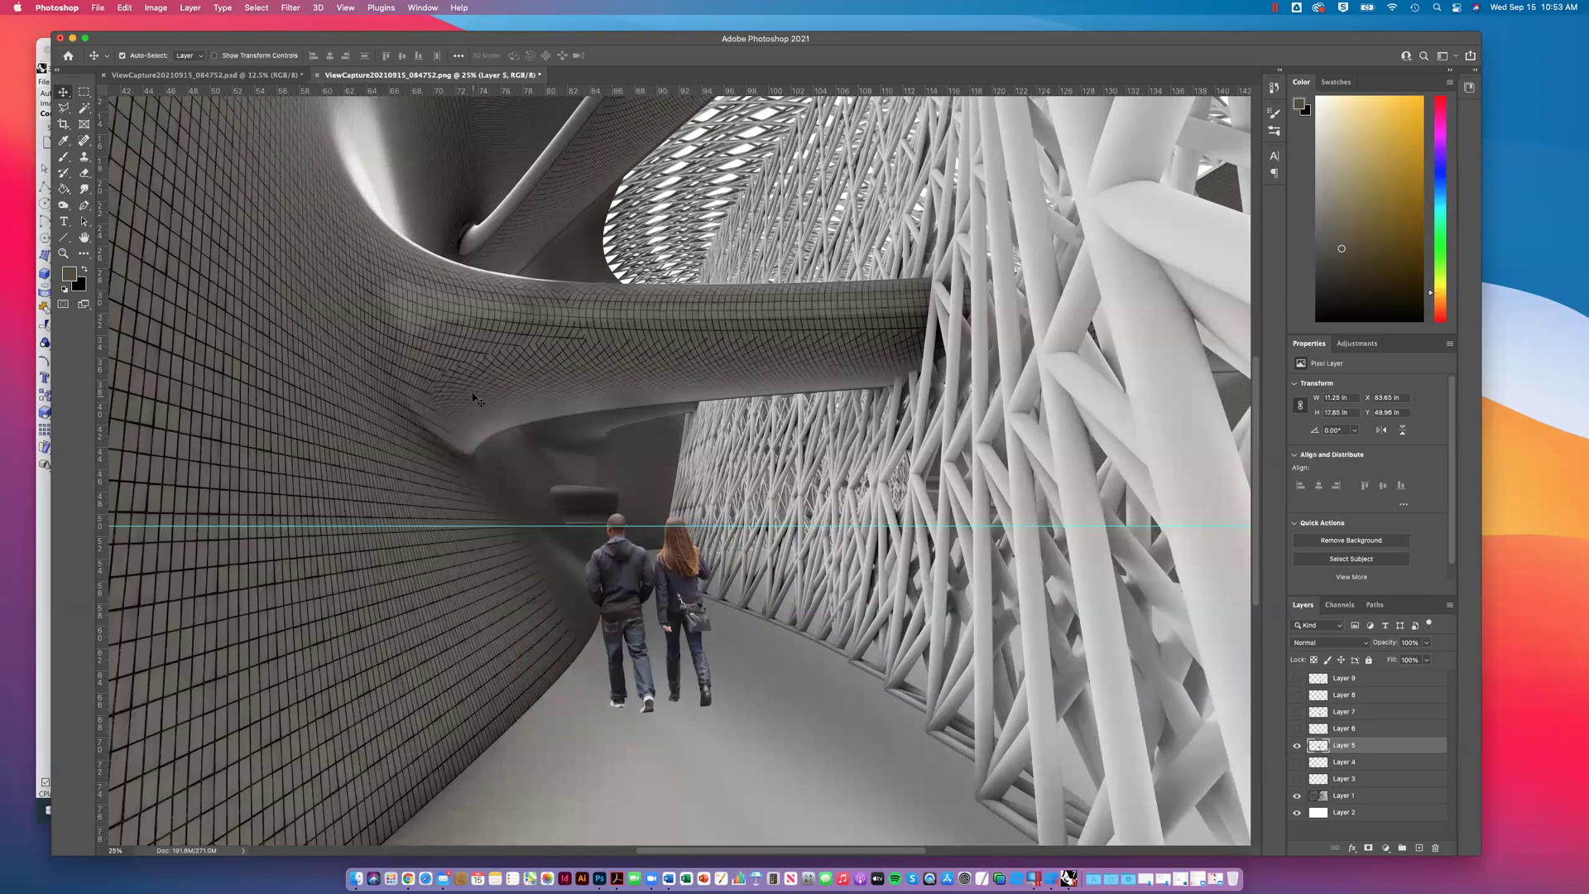
Step: Scale the walking couple down to about 35% and move them up onto the edge of the upper bridge
{"action": "left_click", "coordinate": [125, 8]}
{"action": "mouse_move", "coordinate": [159, 283]}
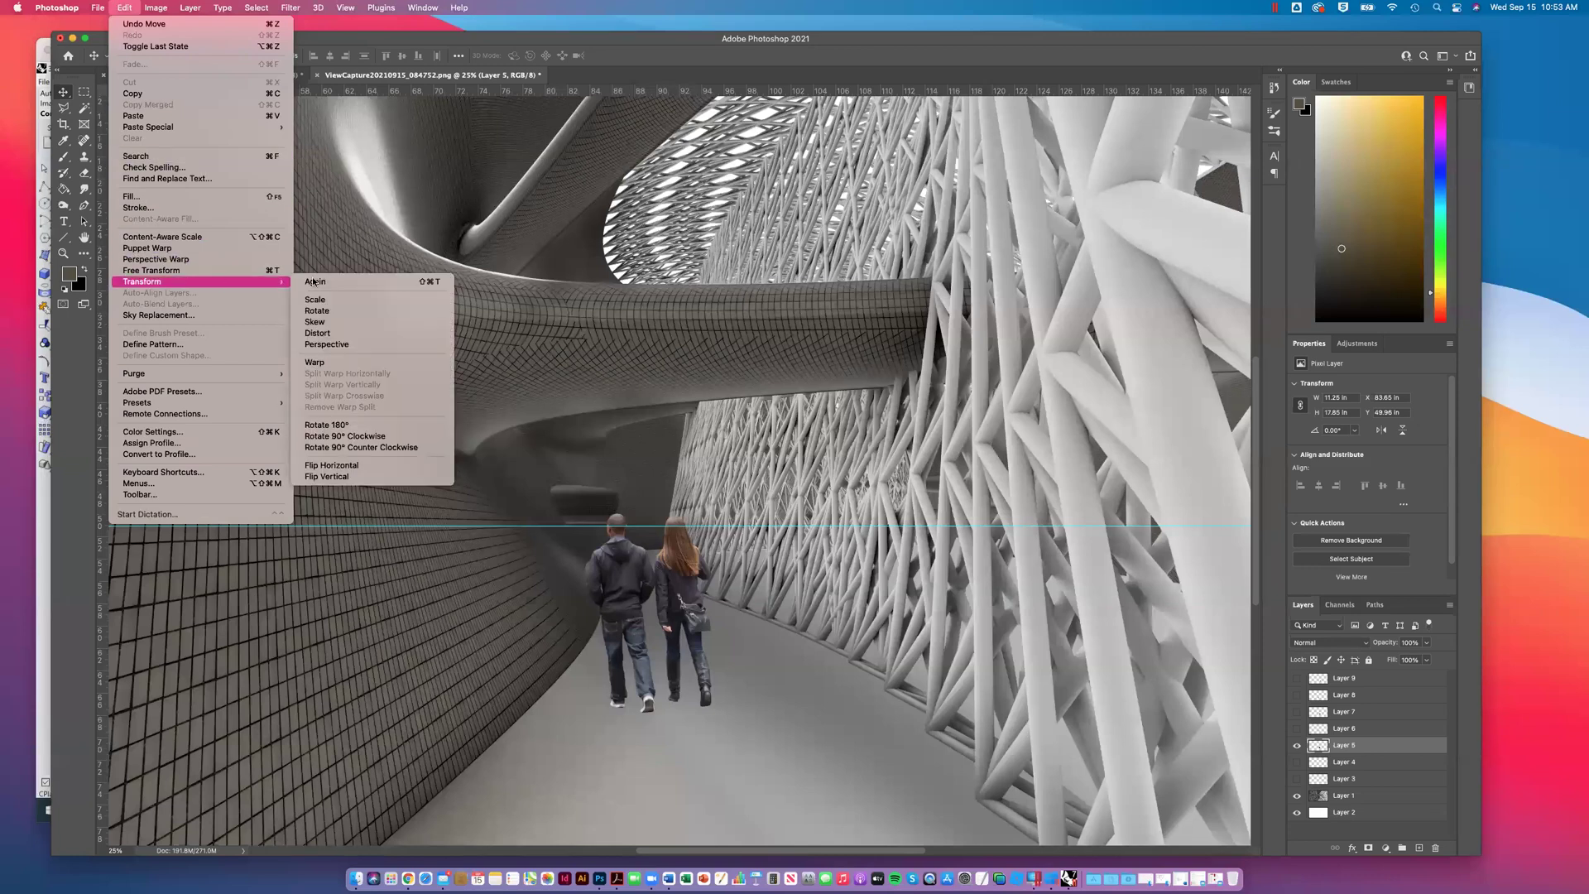
{"action": "left_click", "coordinate": [122, 9]}
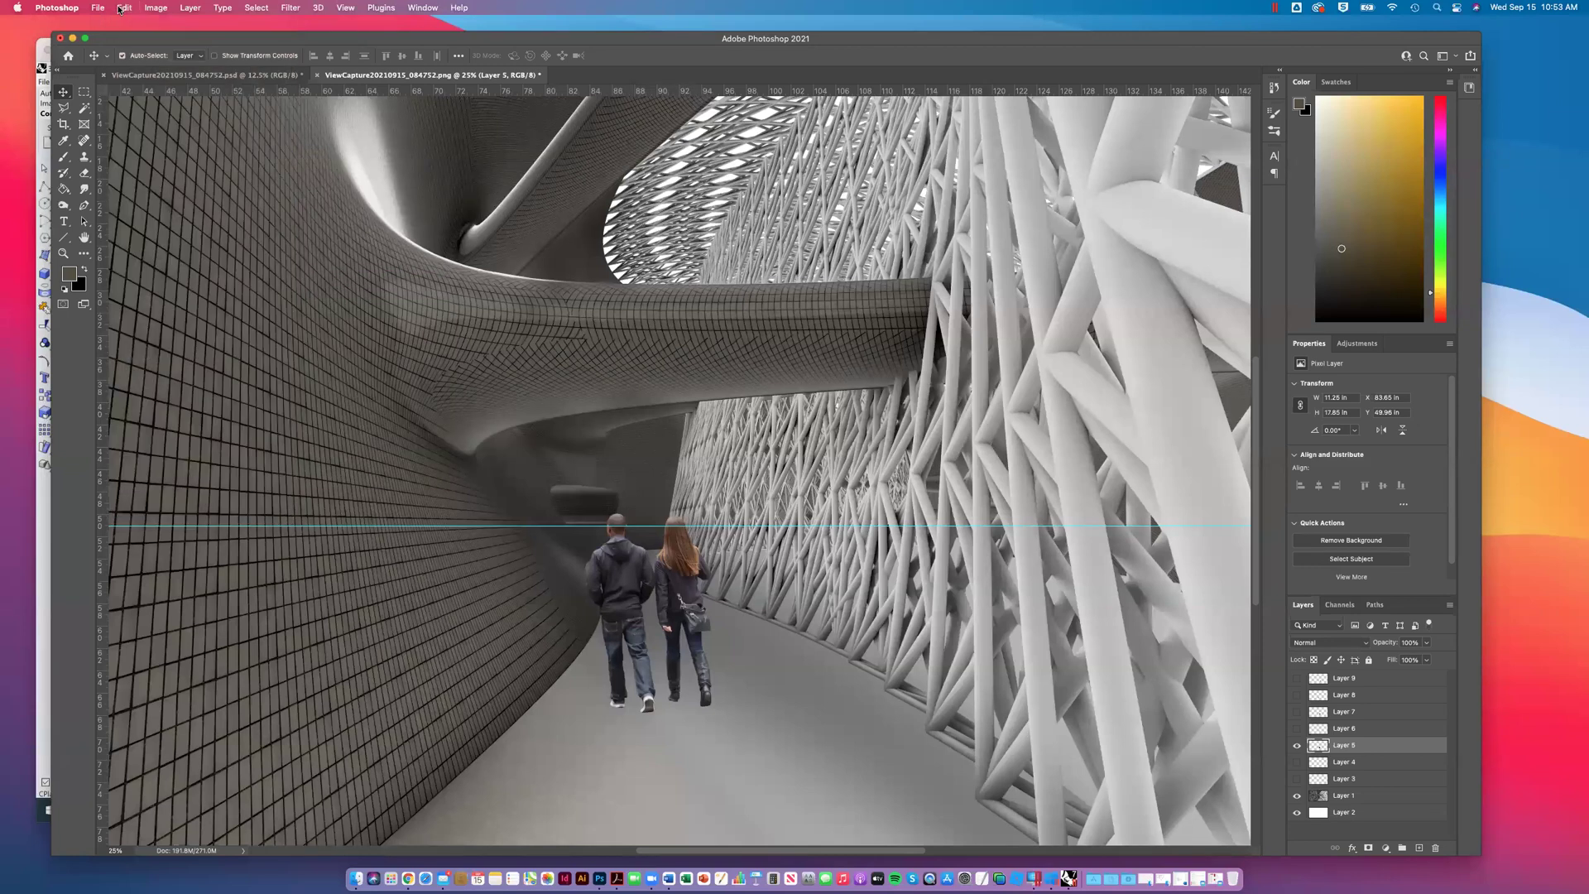
{"action": "key", "text": "super+t"}
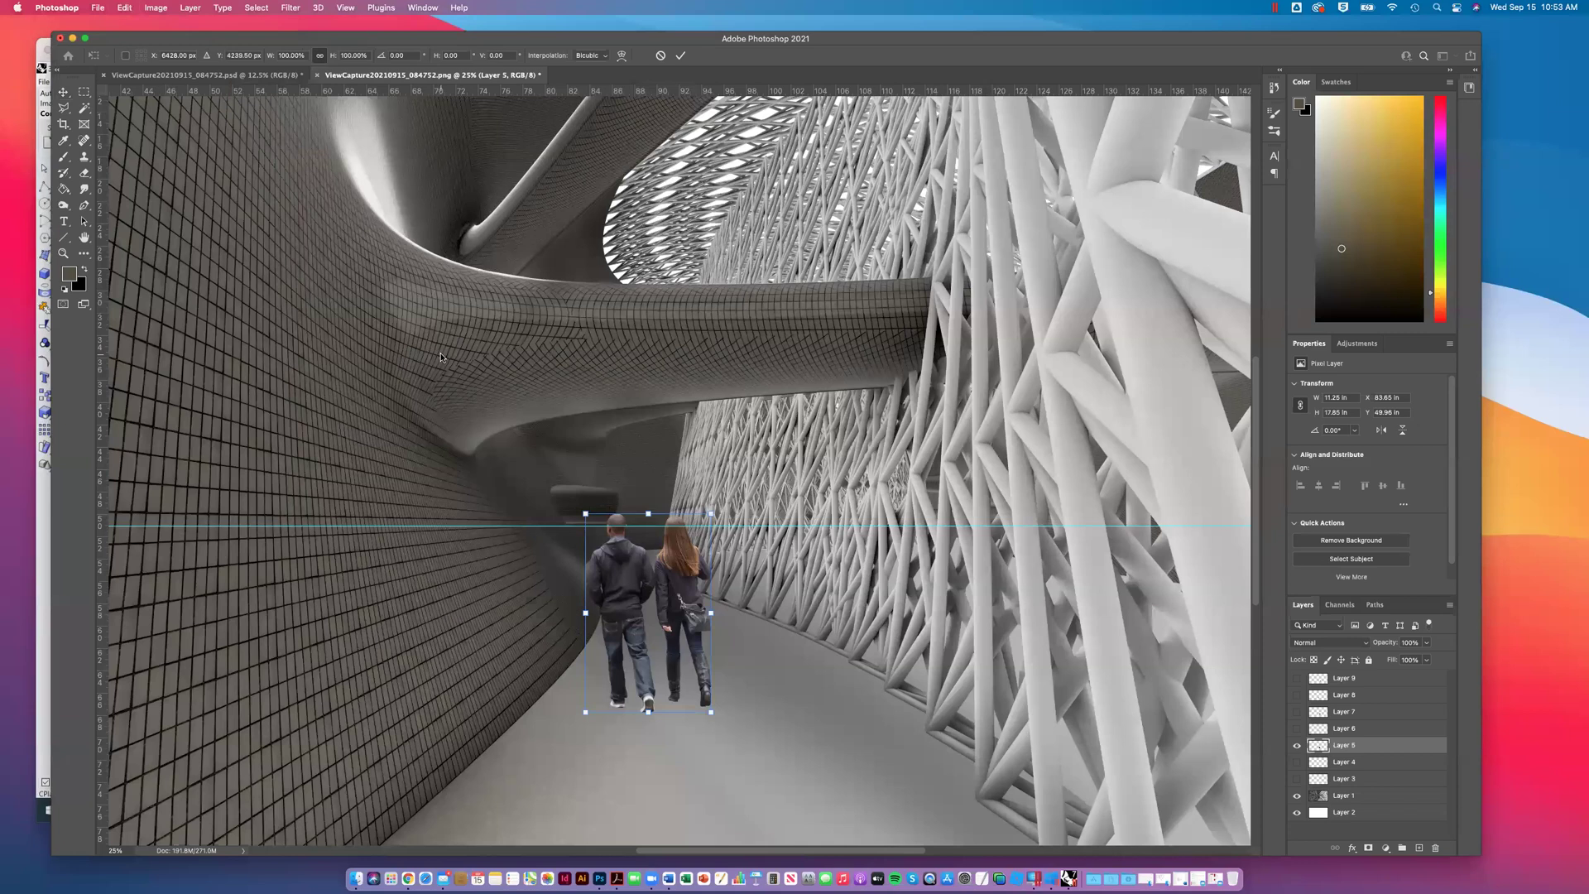
{"action": "left_click_drag", "start_coordinate": [710, 712], "coordinate": [658, 598]}
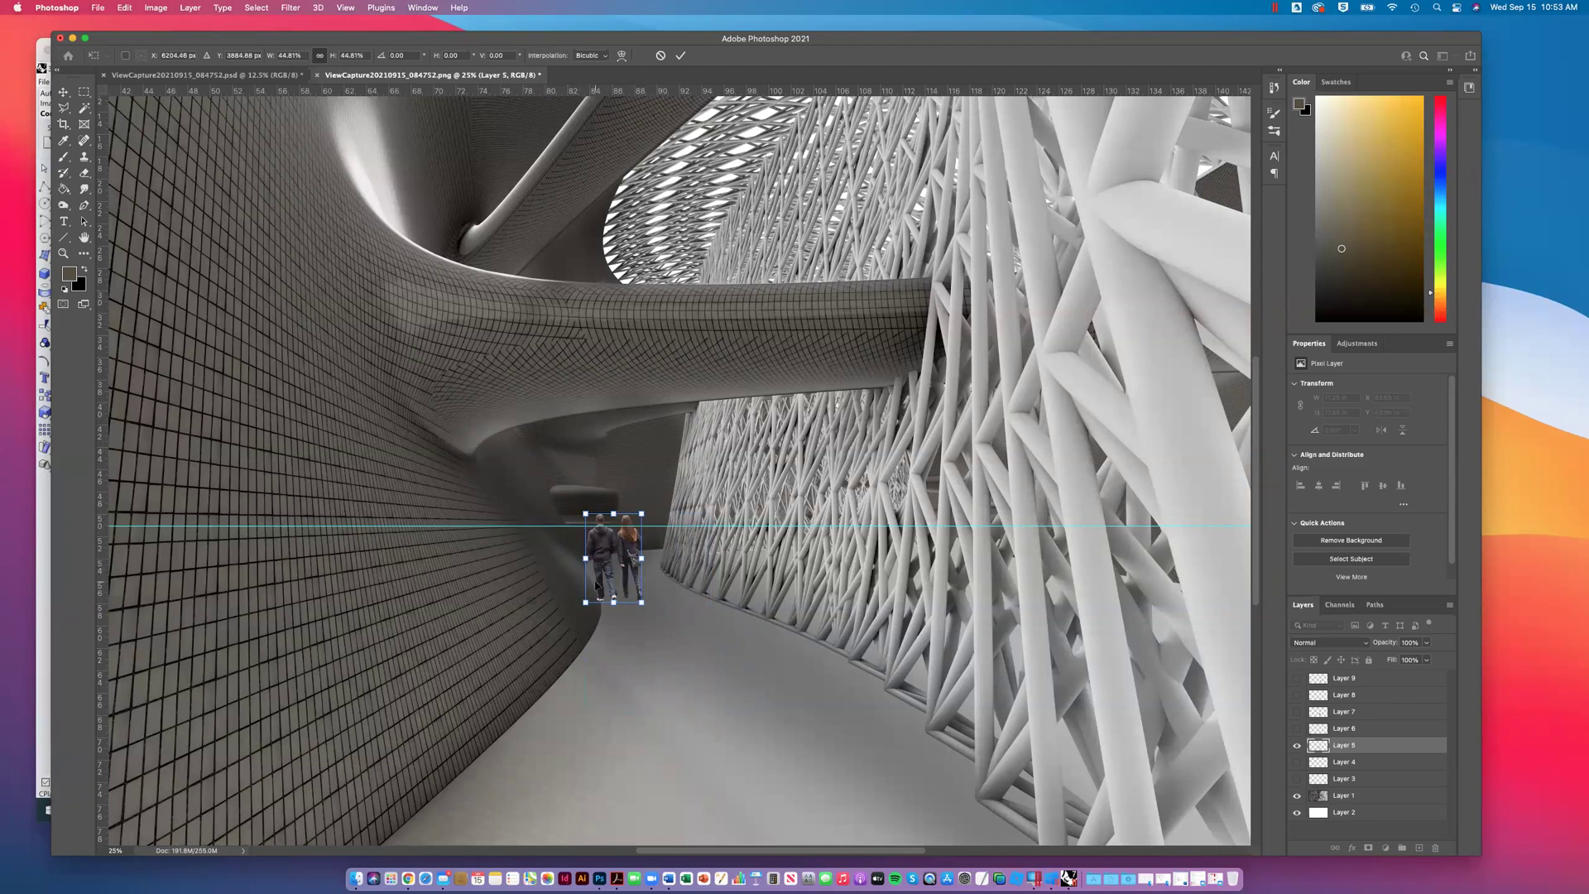
{"action": "left_click_drag", "start_coordinate": [640, 601], "coordinate": [634, 591]}
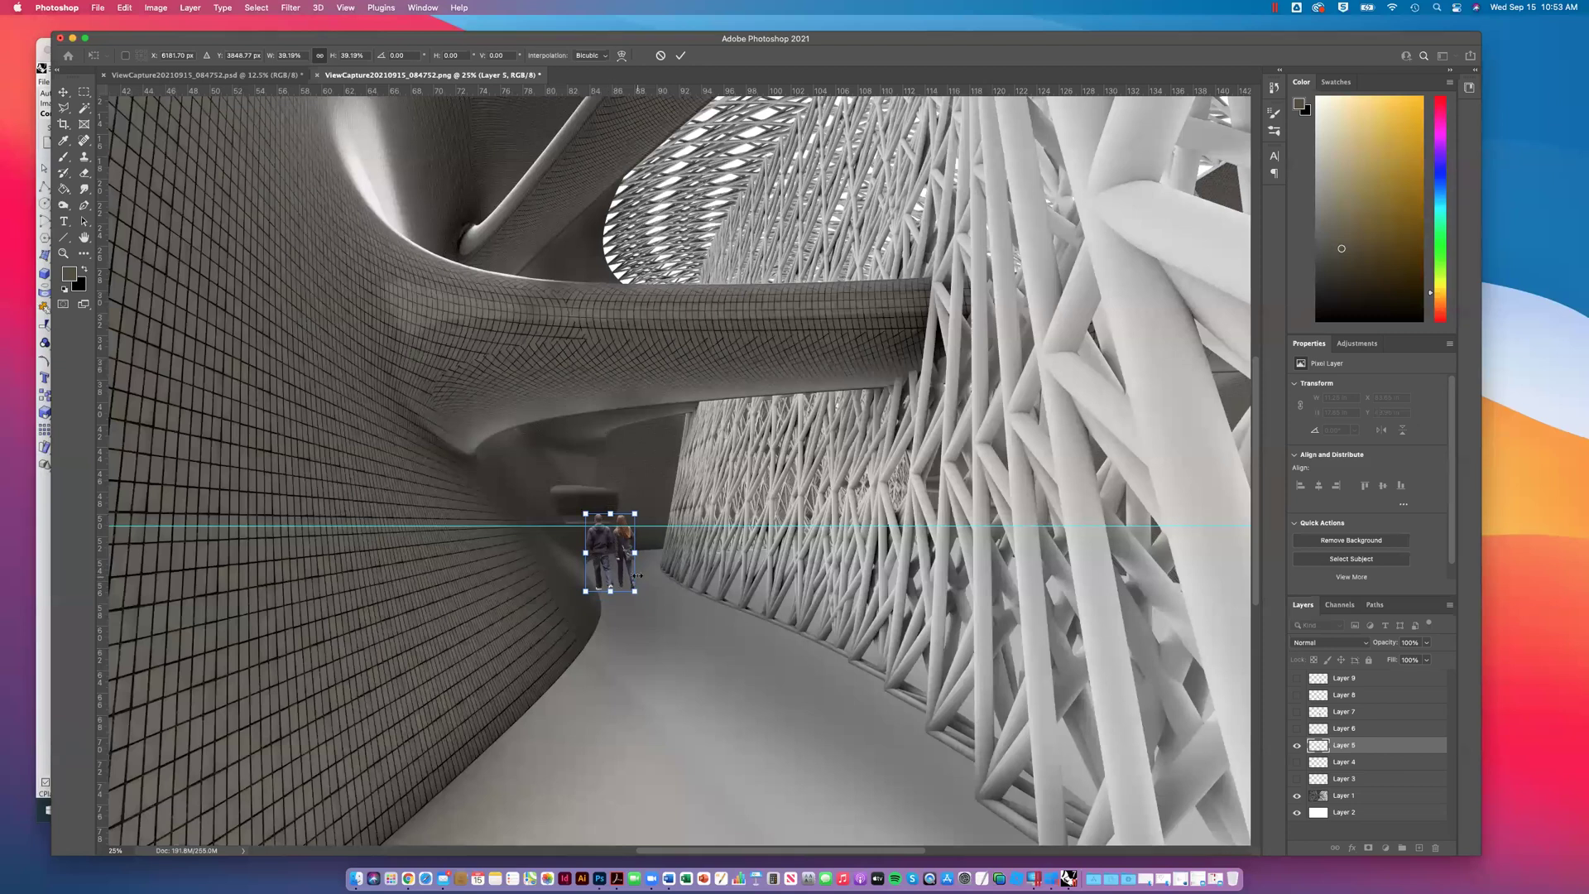
{"action": "left_click_drag", "start_coordinate": [624, 565], "coordinate": [632, 586]}
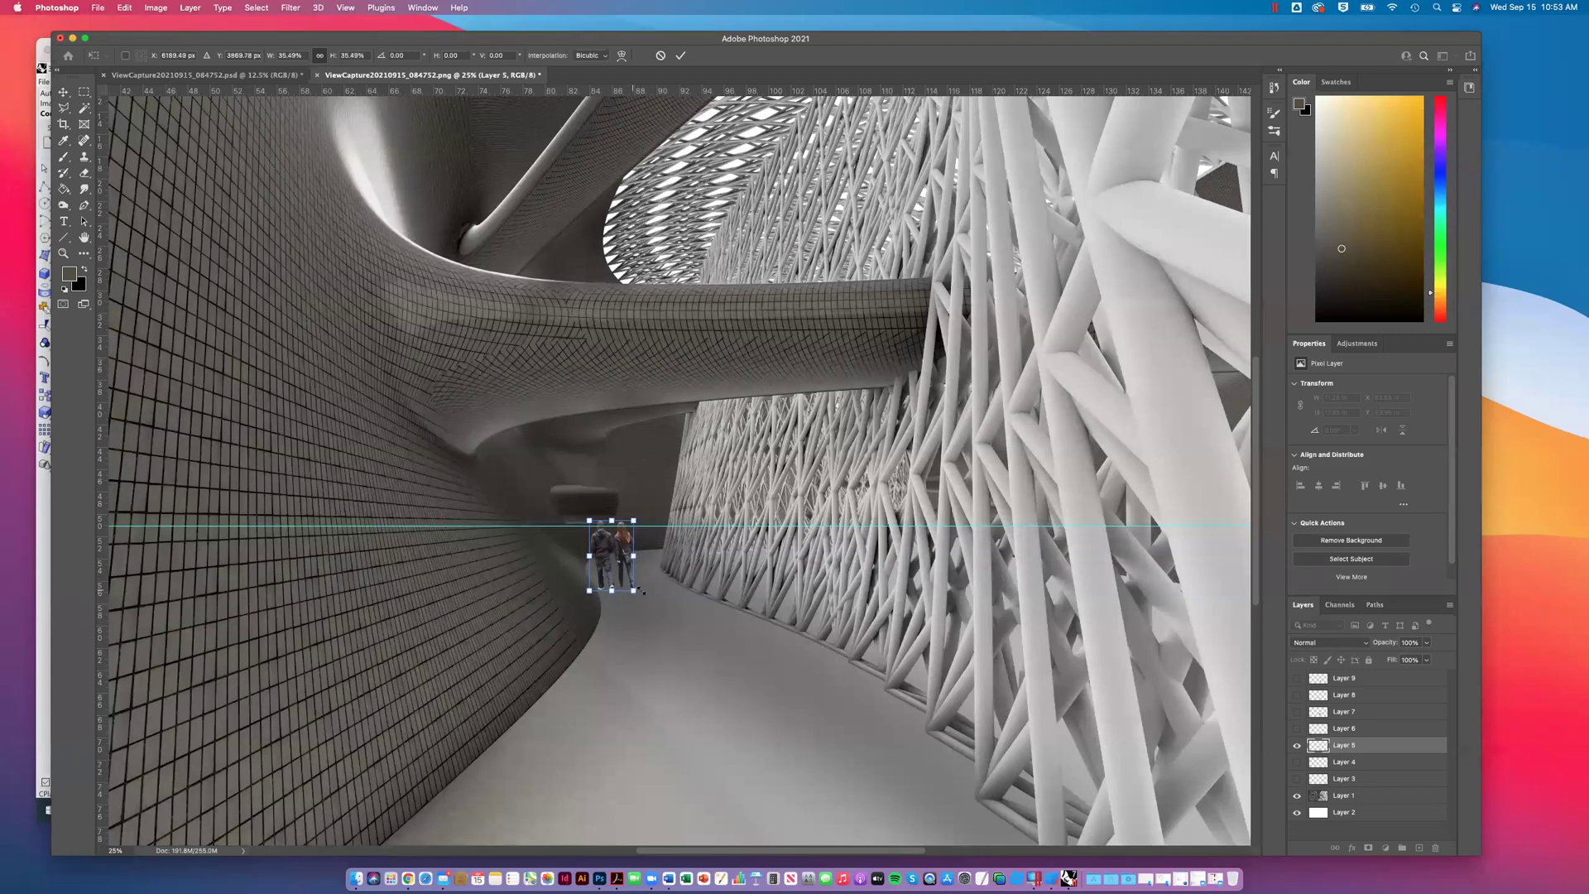
{"action": "key", "text": "Down"}
{"action": "key", "text": "Return"}
{"action": "left_click_drag", "start_coordinate": [633, 573], "coordinate": [596, 274]}
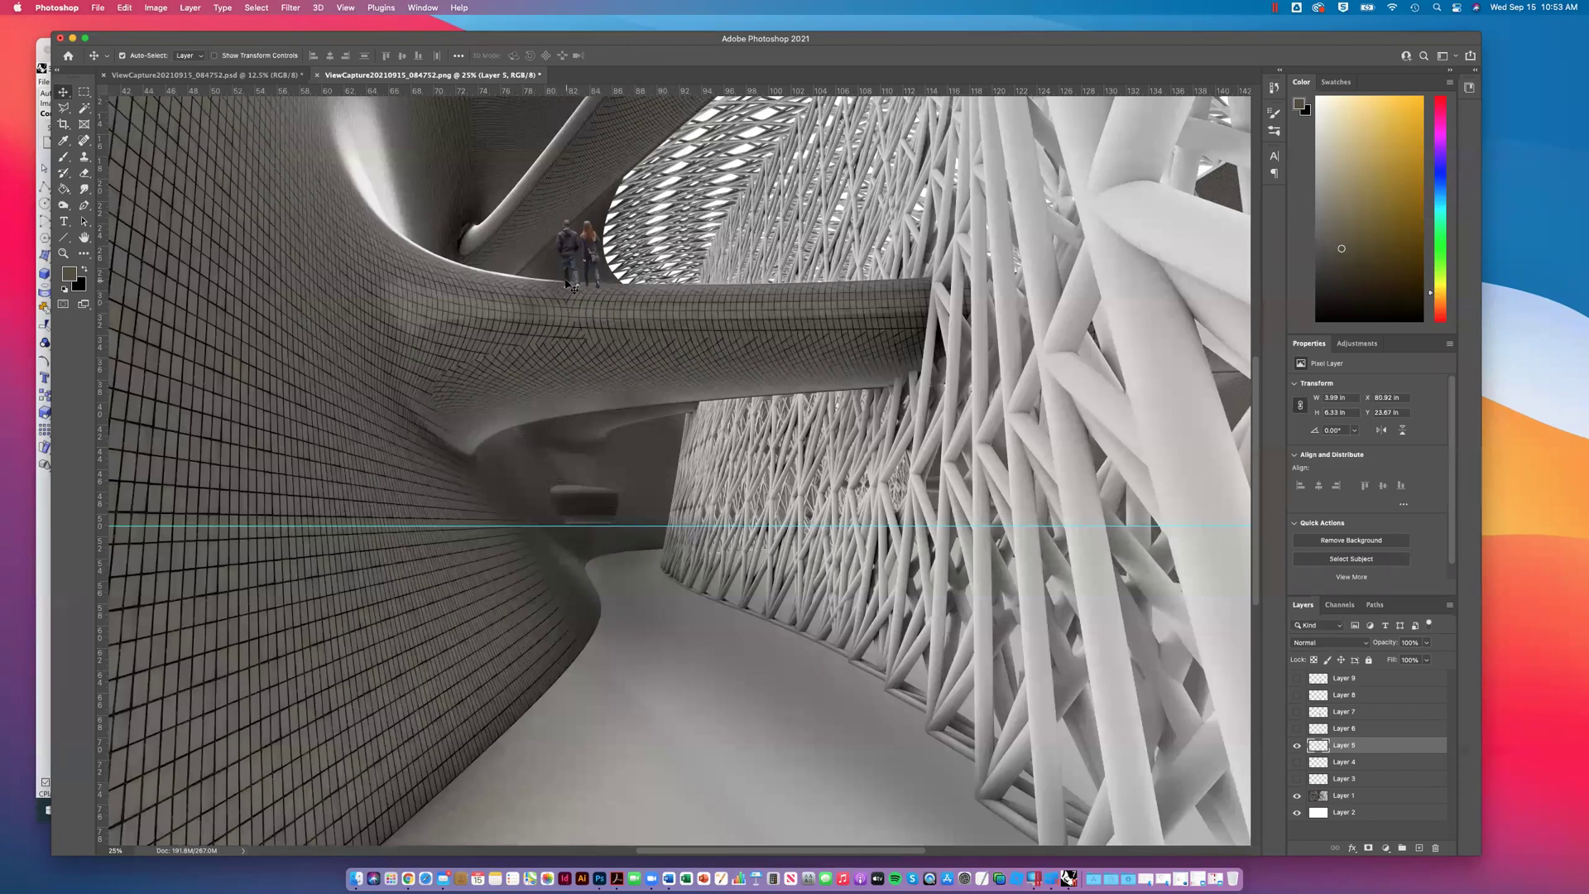
{"action": "left_click_drag", "start_coordinate": [568, 283], "coordinate": [573, 278]}
Step: Select the couple's lower legs and feet below the bridge's top edge with the Polygonal Lasso, delete them and deselect
{"action": "key", "text": "super+equal"}
{"action": "key", "text": "super+equal"}
{"action": "key", "text": "super+equal"}
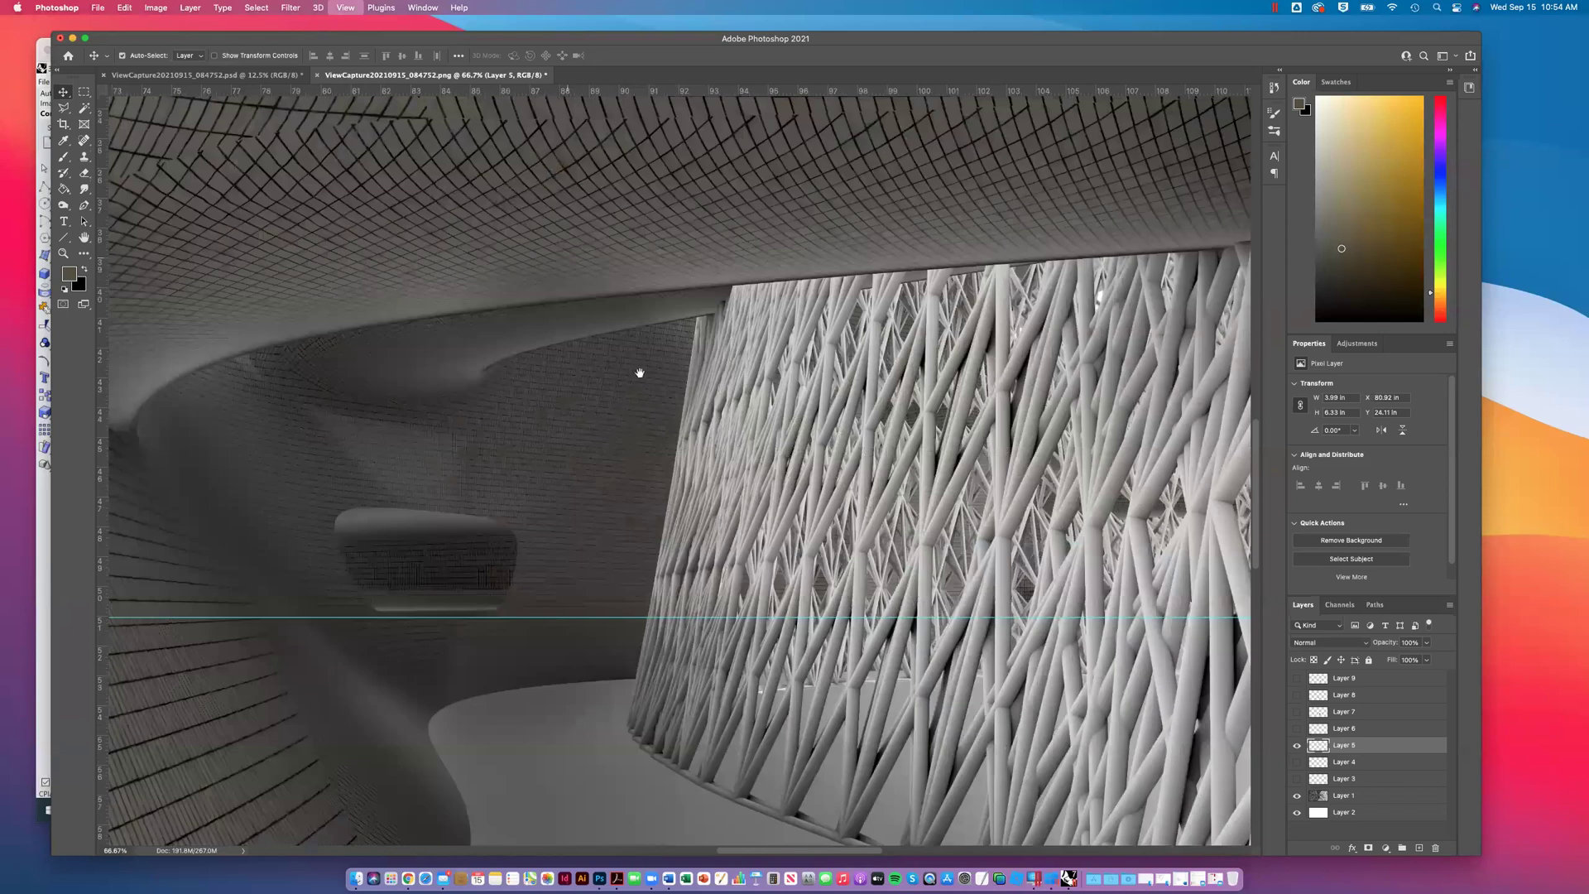
{"action": "scroll", "coordinate": [695, 551], "scroll_direction": "up", "scroll_amount": 5}
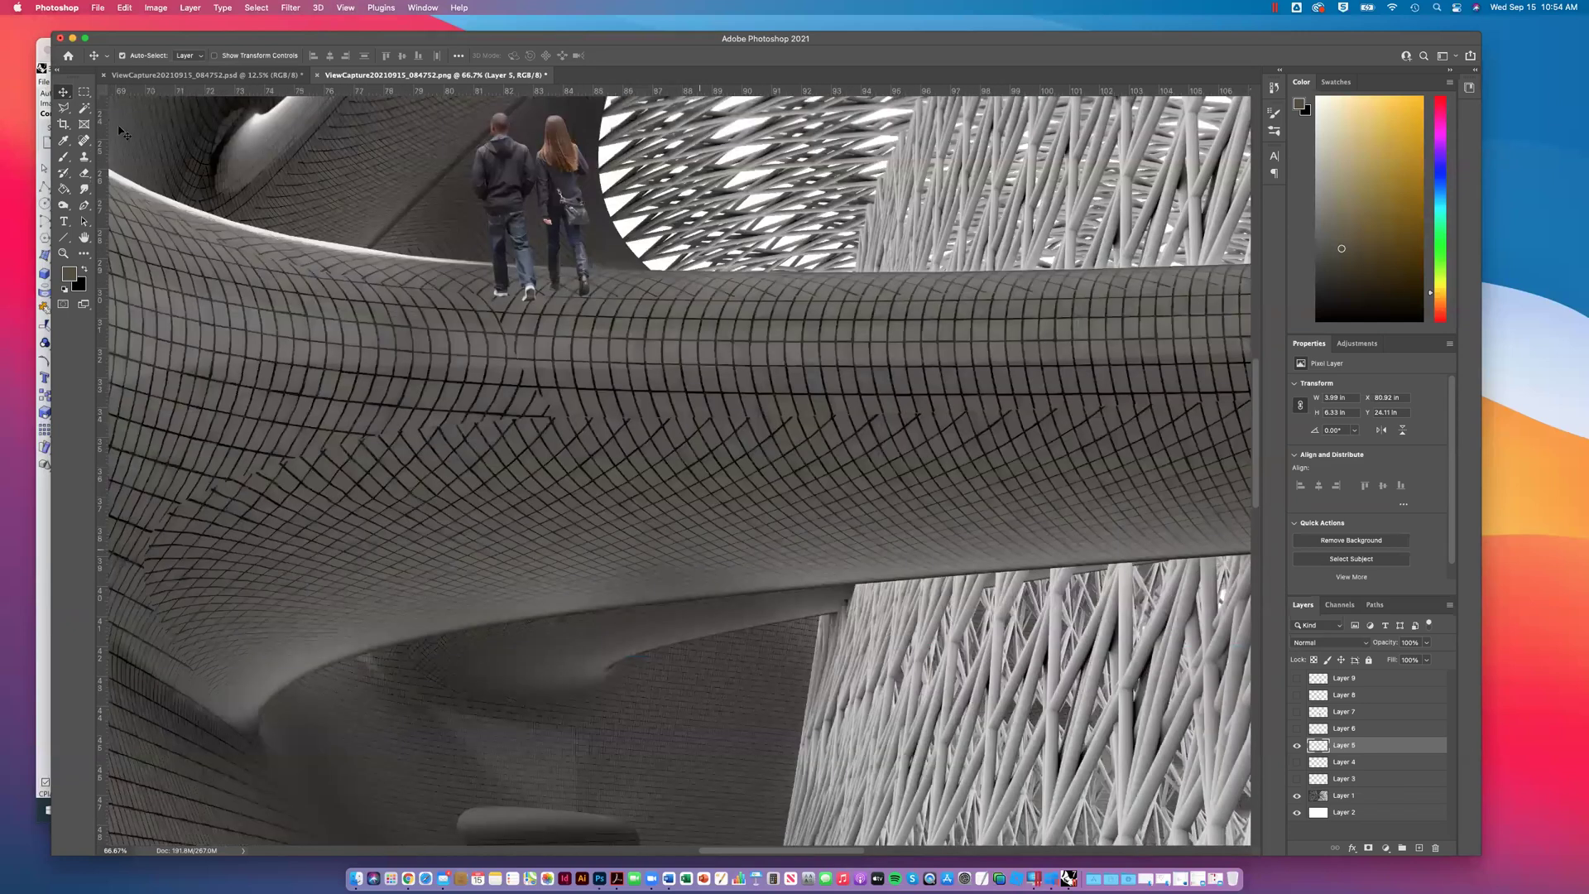
{"action": "left_click", "coordinate": [63, 108]}
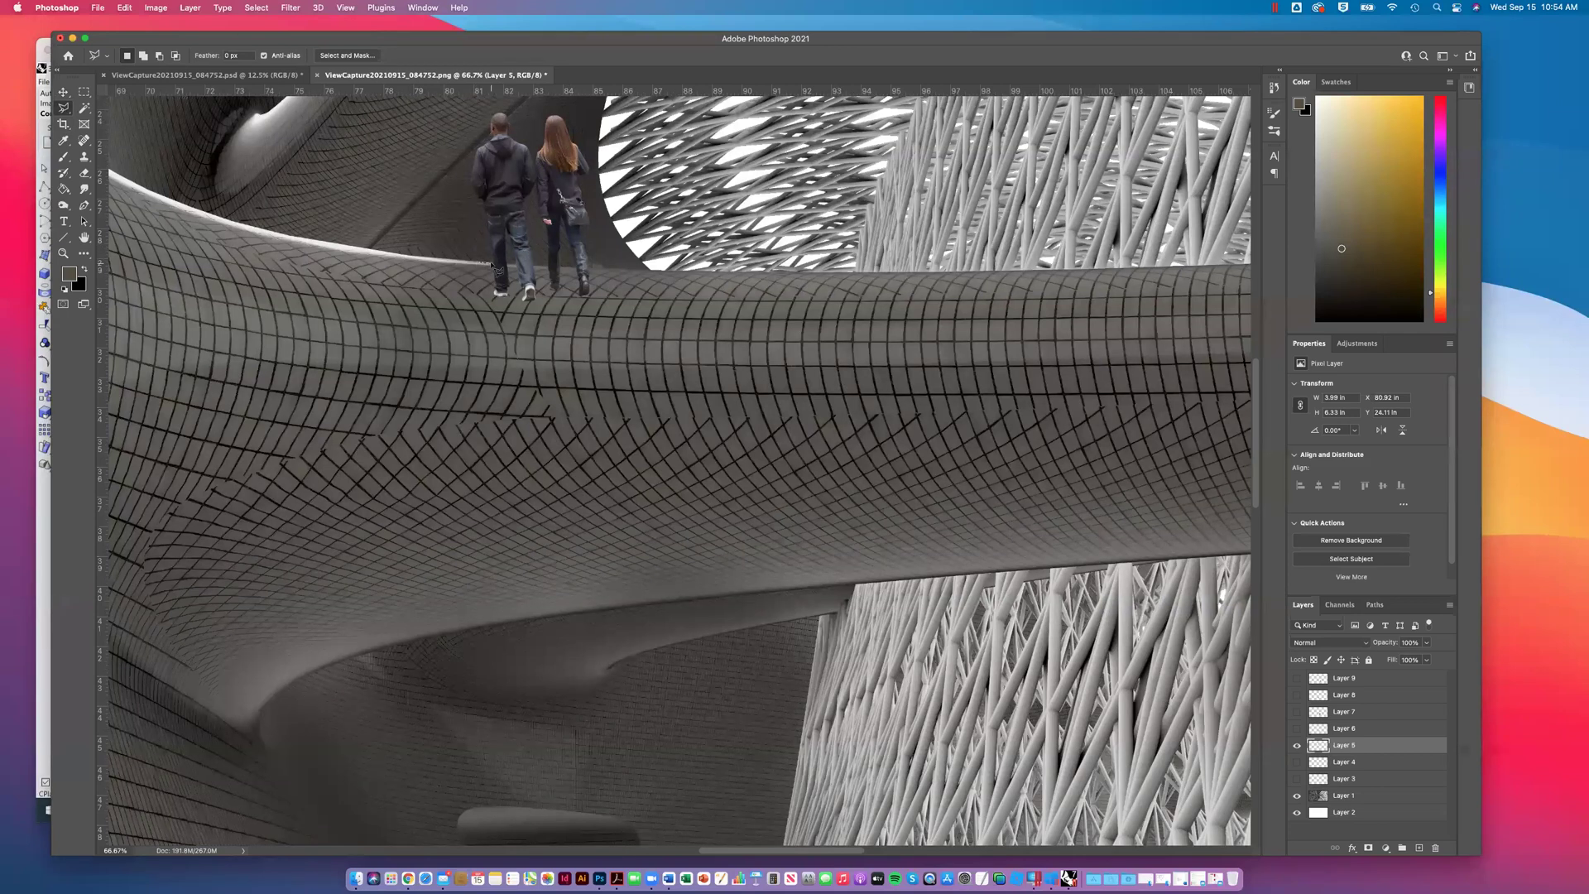
{"action": "scroll", "coordinate": [491, 265], "scroll_direction": "up", "scroll_amount": 8}
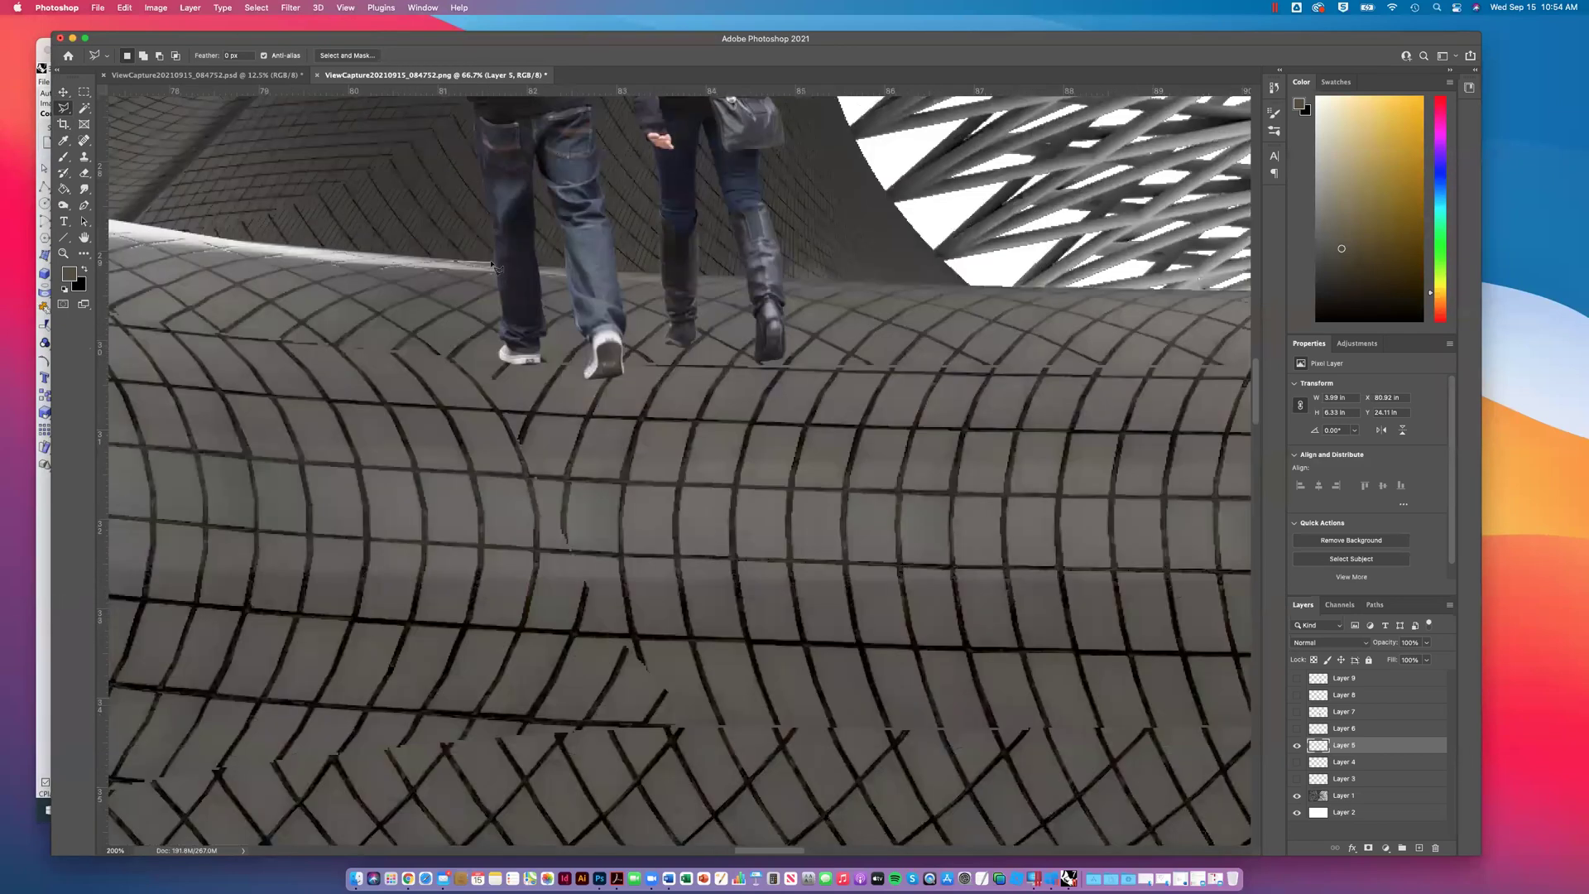
{"action": "left_click", "coordinate": [493, 264]}
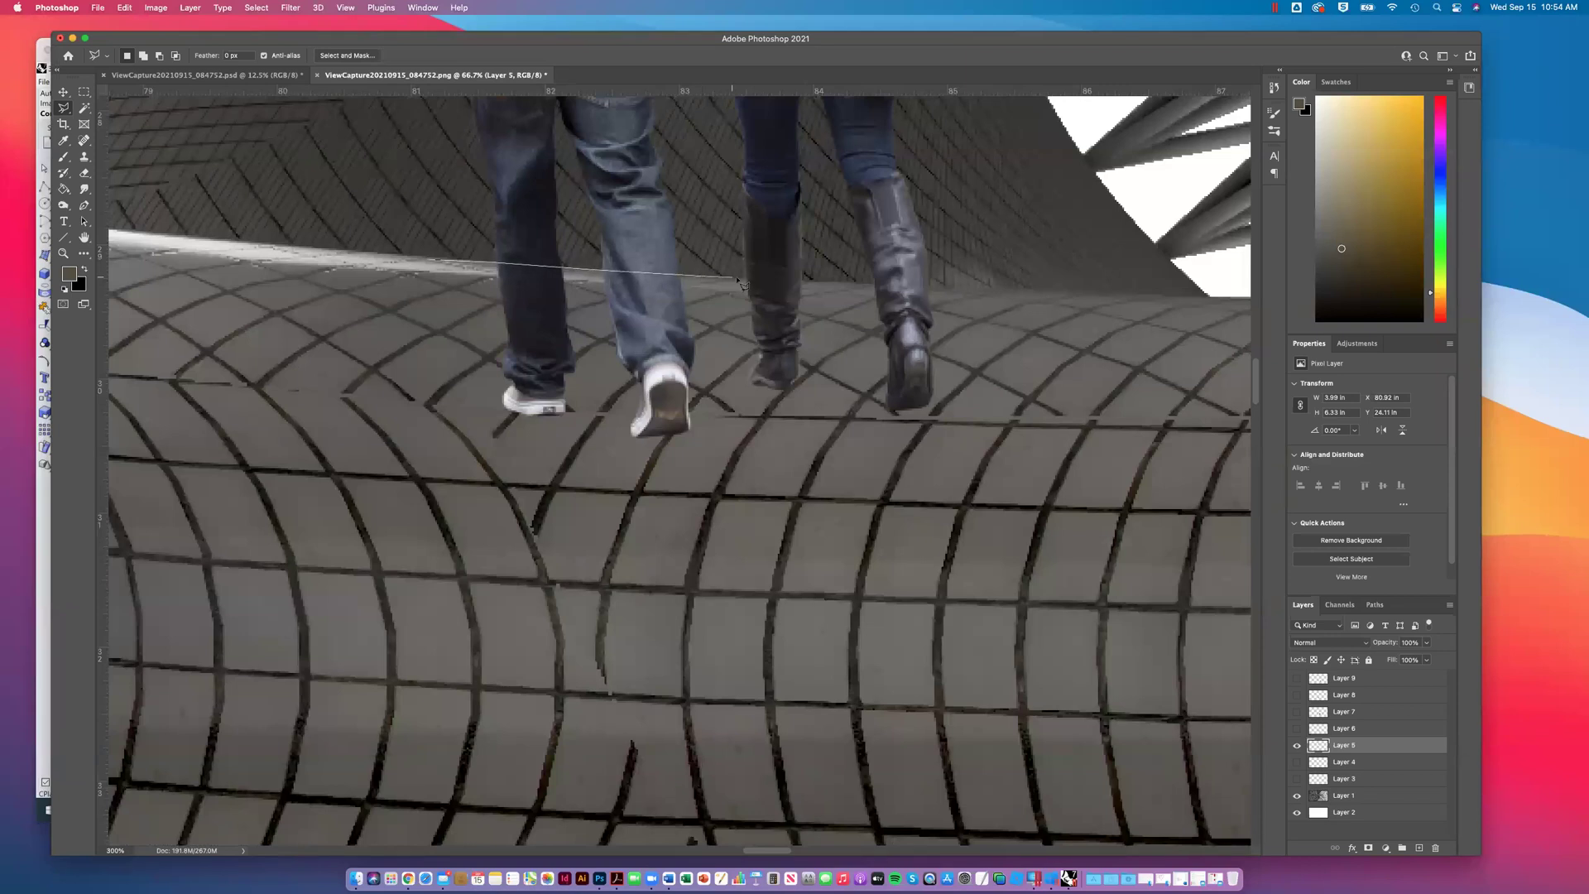
{"action": "left_click", "coordinate": [954, 285]}
{"action": "left_click", "coordinate": [962, 391]}
{"action": "left_click", "coordinate": [942, 487]}
{"action": "left_click", "coordinate": [437, 535]}
{"action": "left_click", "coordinate": [426, 263]}
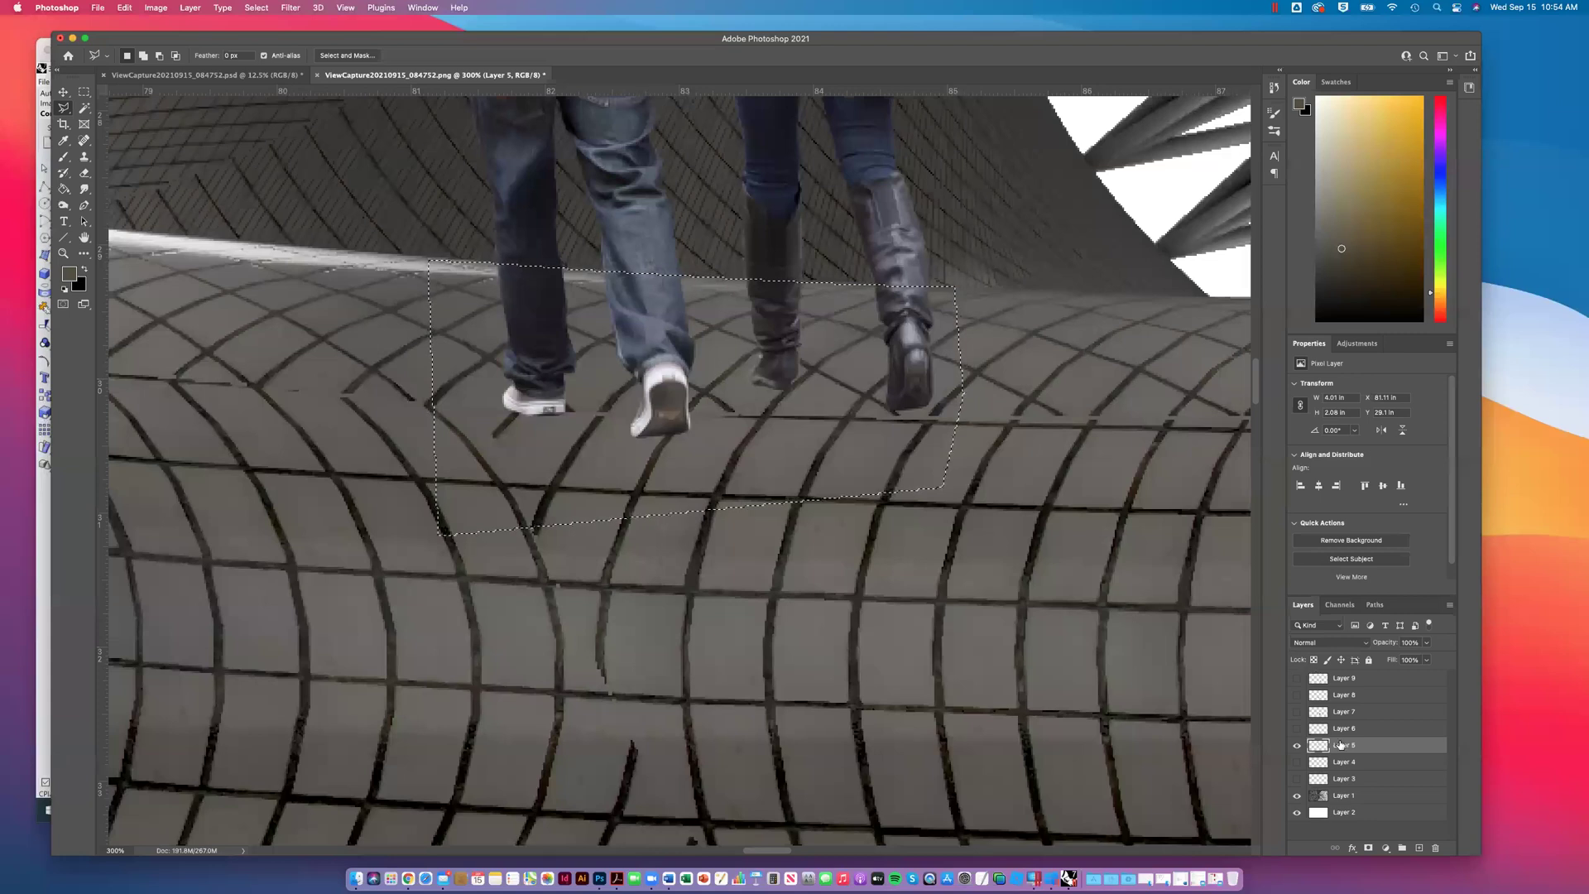
{"action": "key", "text": "BackSpace"}
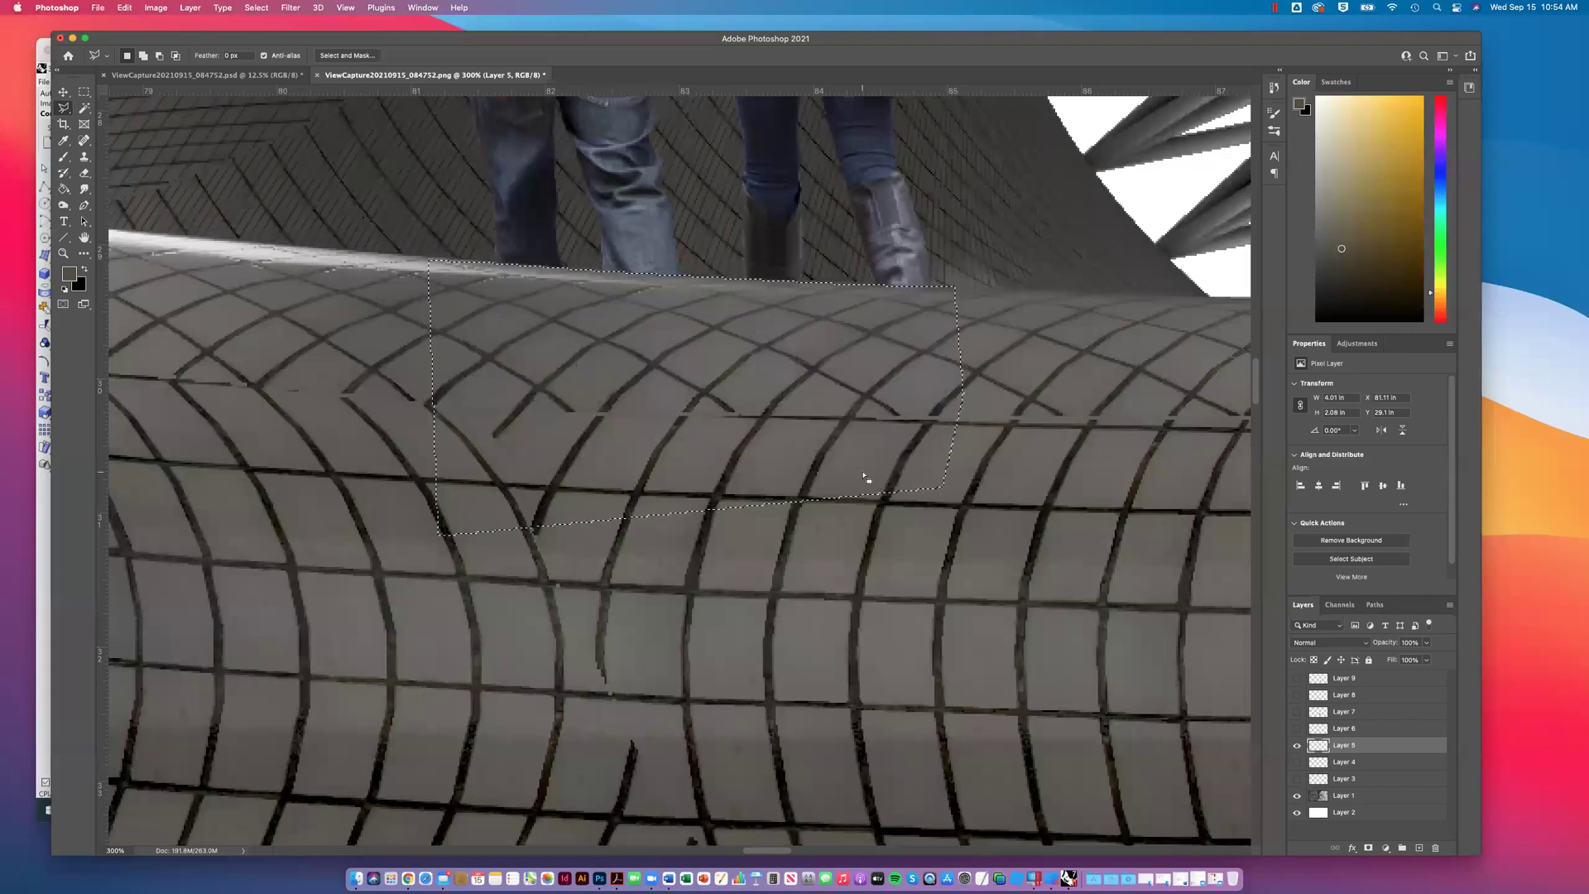
{"action": "left_click", "coordinate": [85, 92]}
{"action": "key", "text": "super+d"}
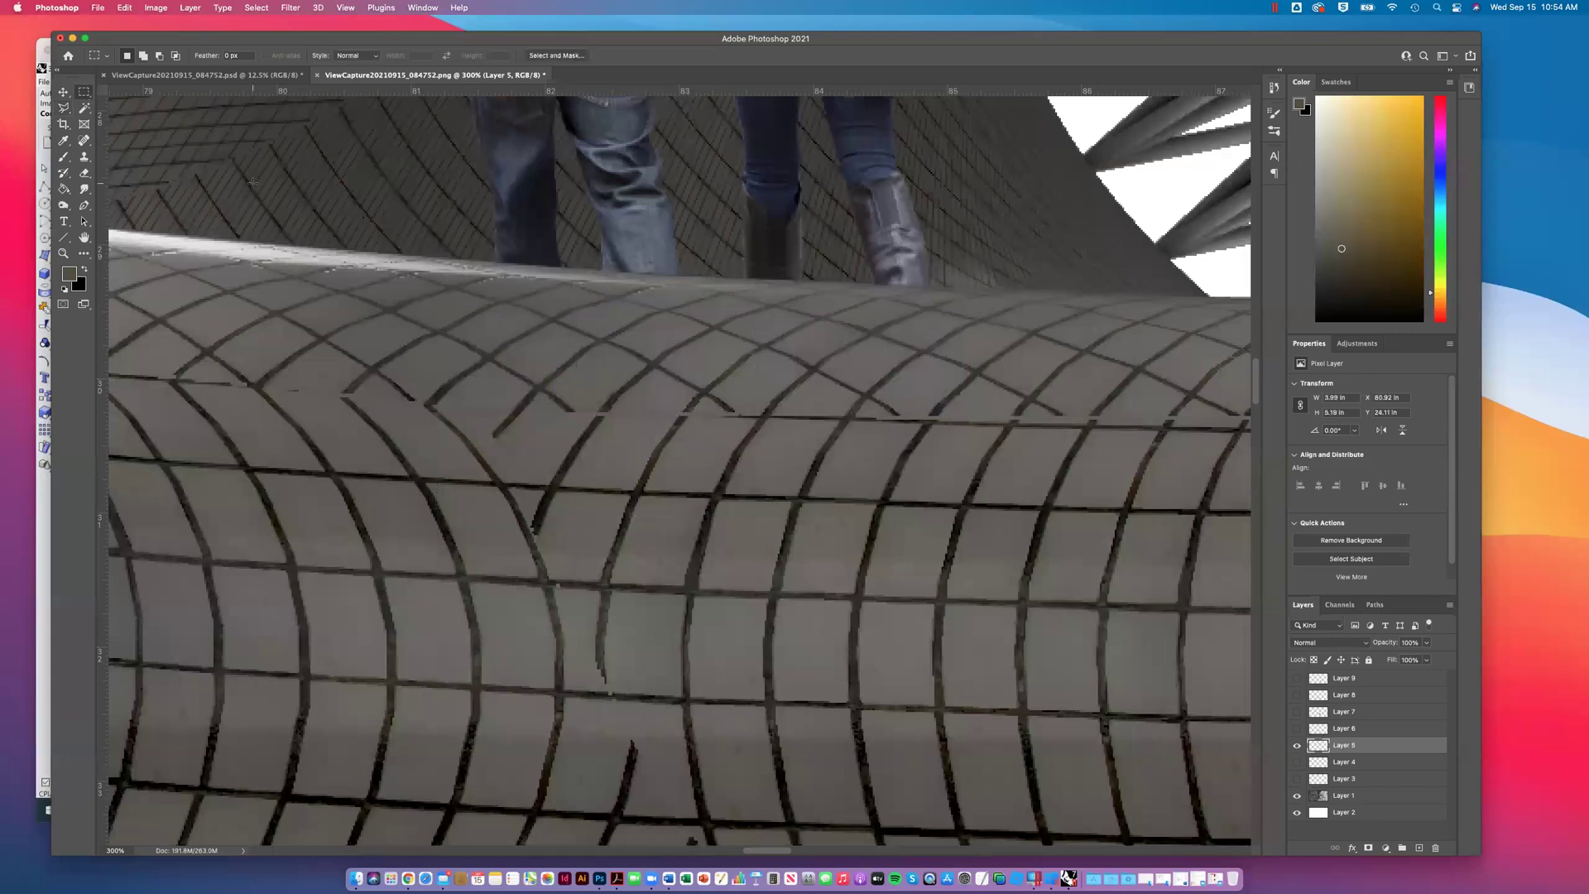
Step: Show Layer 3 and move the woman in the pink coat toward the dark wall at the walkway's far end
{"action": "key", "text": "super+minus"}
{"action": "key", "text": "super+minus"}
{"action": "key", "text": "super+minus"}
{"action": "key", "text": "super+minus"}
{"action": "key", "text": "super+minus"}
{"action": "key", "text": "super+minus"}
{"action": "key", "text": "super+minus"}
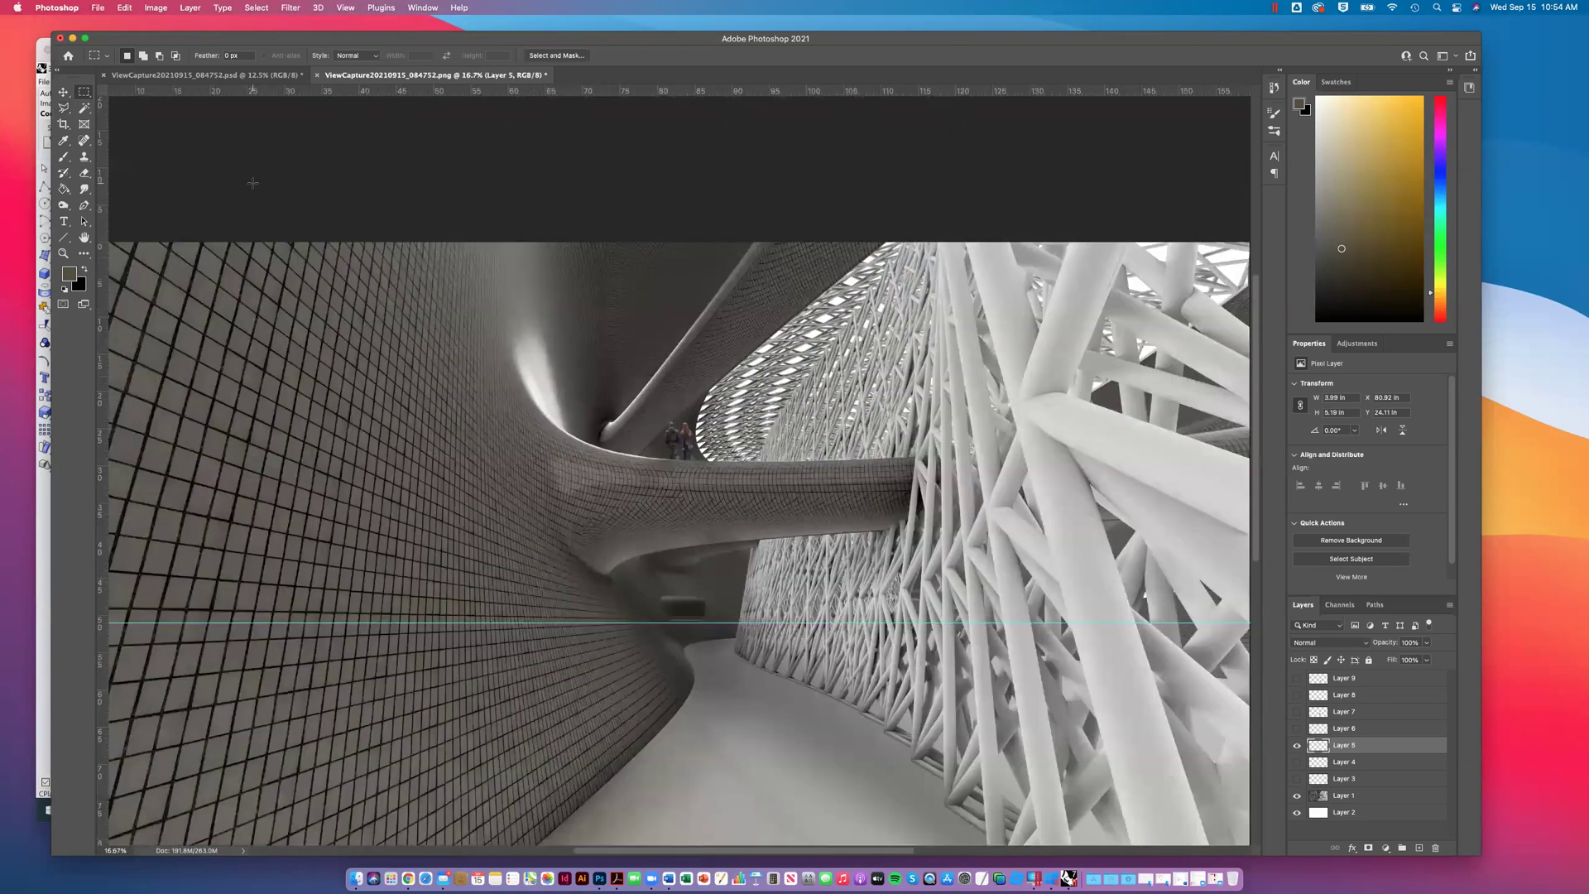
{"action": "left_click_drag", "start_coordinate": [525, 425], "coordinate": [522, 323]}
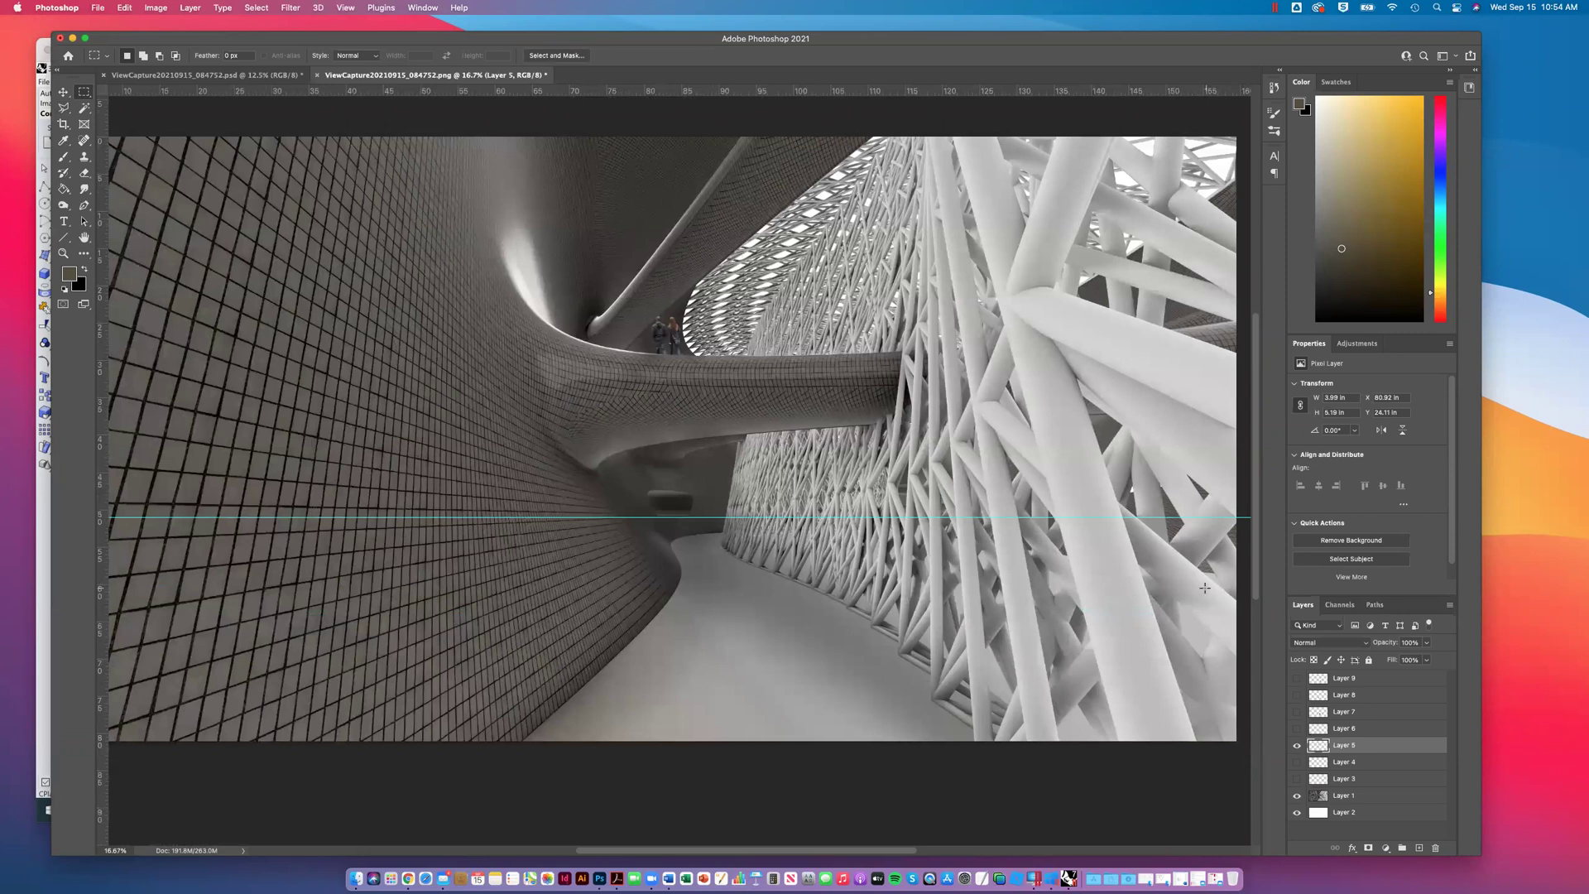
{"action": "left_click", "coordinate": [1297, 779]}
{"action": "key", "text": "v"}
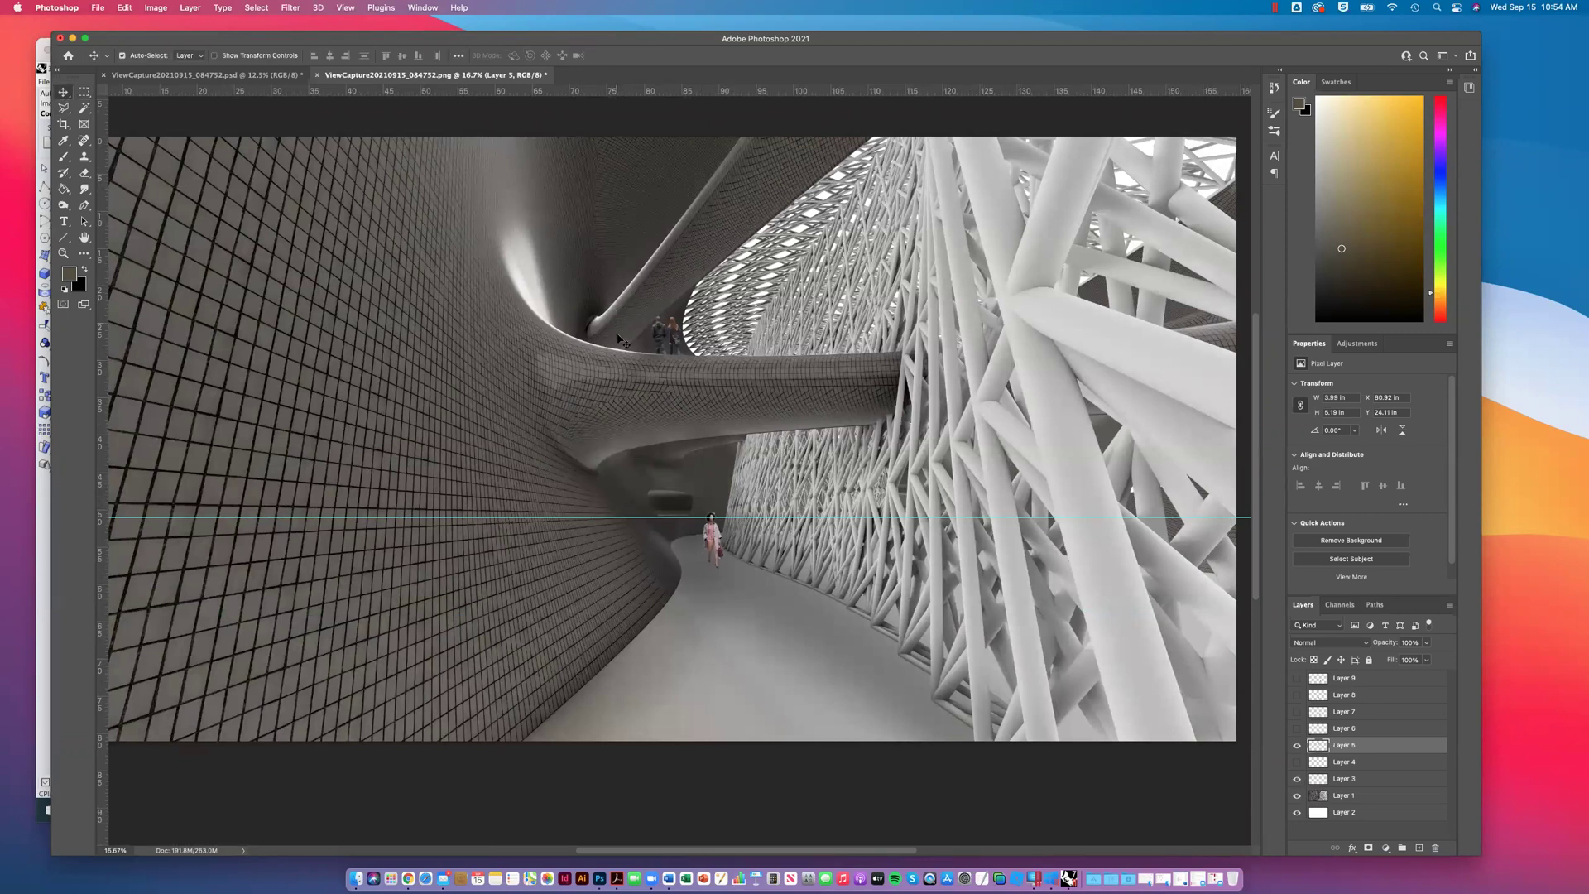
{"action": "mouse_move", "coordinate": [717, 540]}
{"action": "left_mouse_down"}
{"action": "mouse_move", "coordinate": [692, 537]}
{"action": "mouse_move", "coordinate": [684, 561]}
{"action": "mouse_move", "coordinate": [693, 551]}
{"action": "left_mouse_up"}
Step: Scale the woman in the pink coat down to about 41%, keeping her head at the guide
{"action": "key", "text": "ctrl+t"}
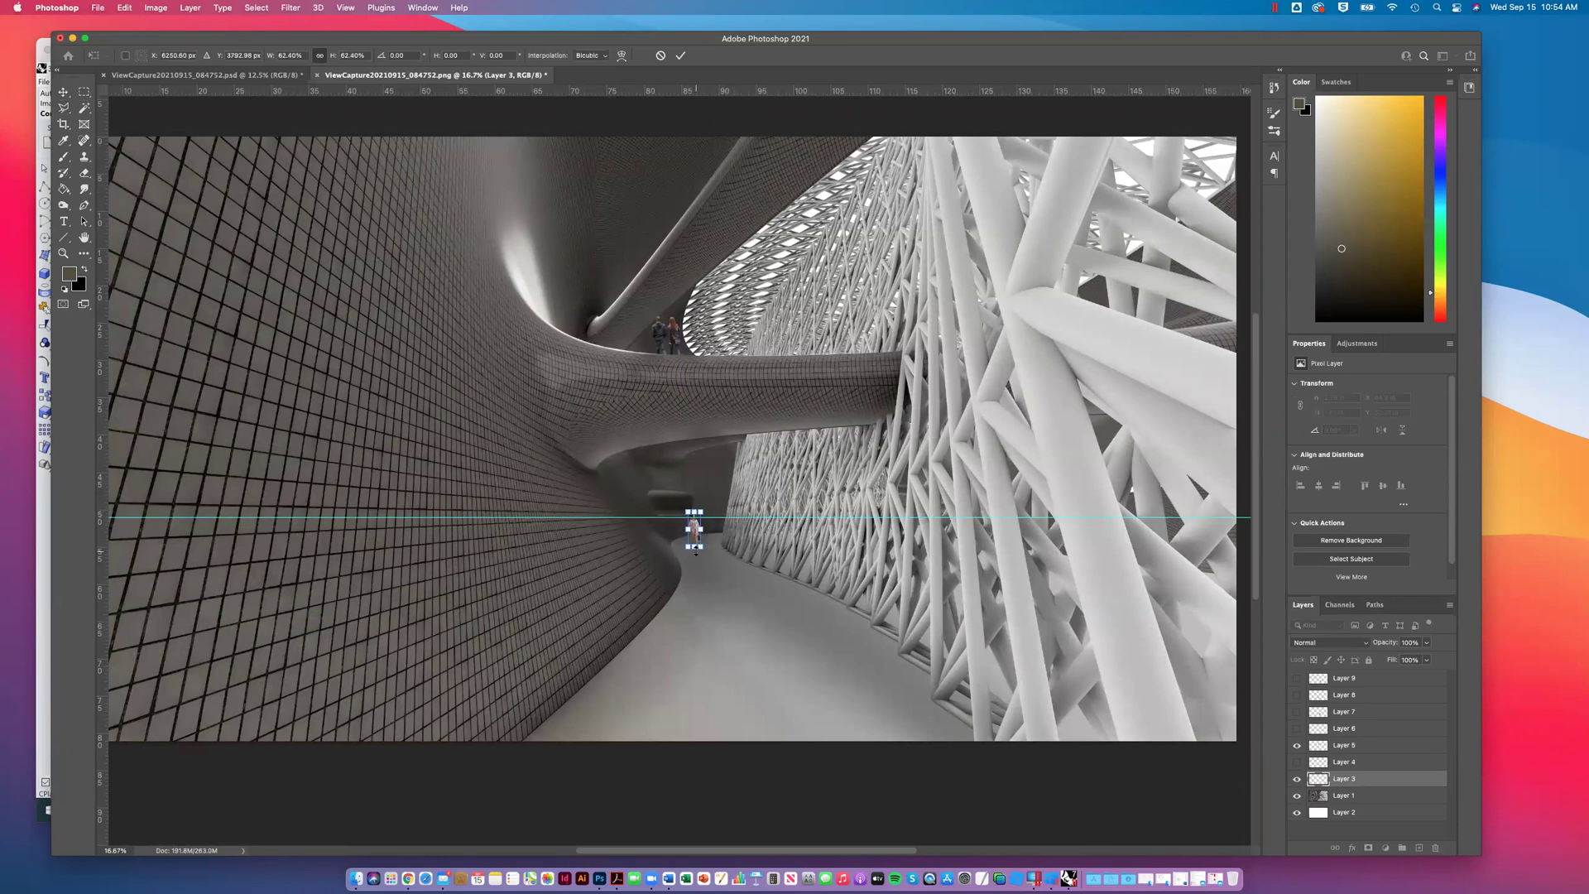
{"action": "key", "text": "ctrl+plus"}
{"action": "key", "text": "ctrl+plus"}
{"action": "key", "text": "ctrl+plus"}
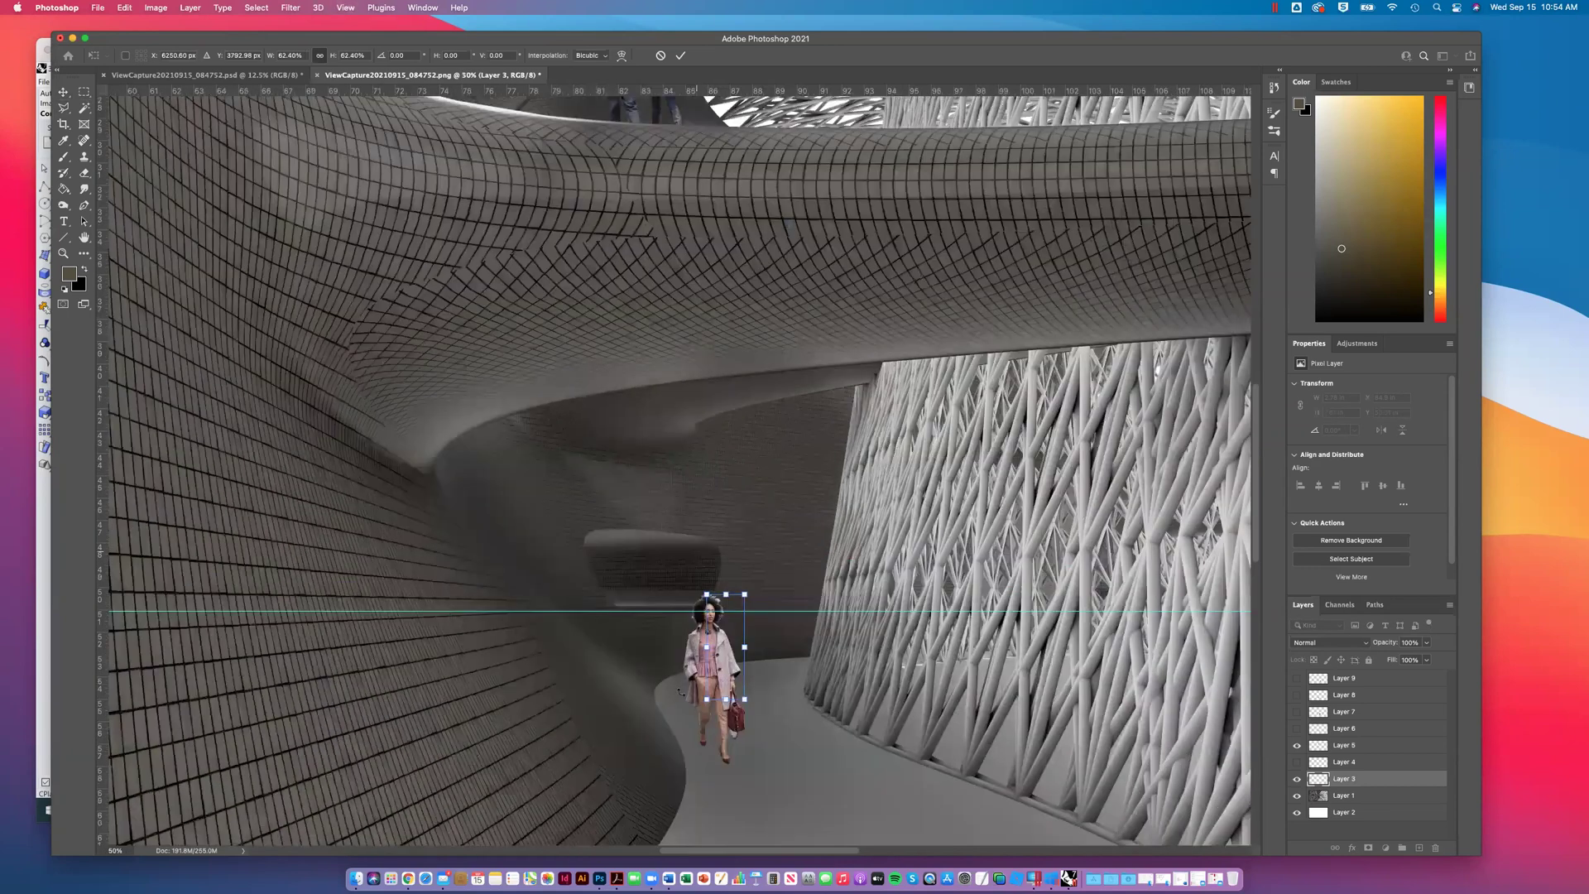
{"action": "left_click_drag", "start_coordinate": [706, 697], "coordinate": [739, 672]}
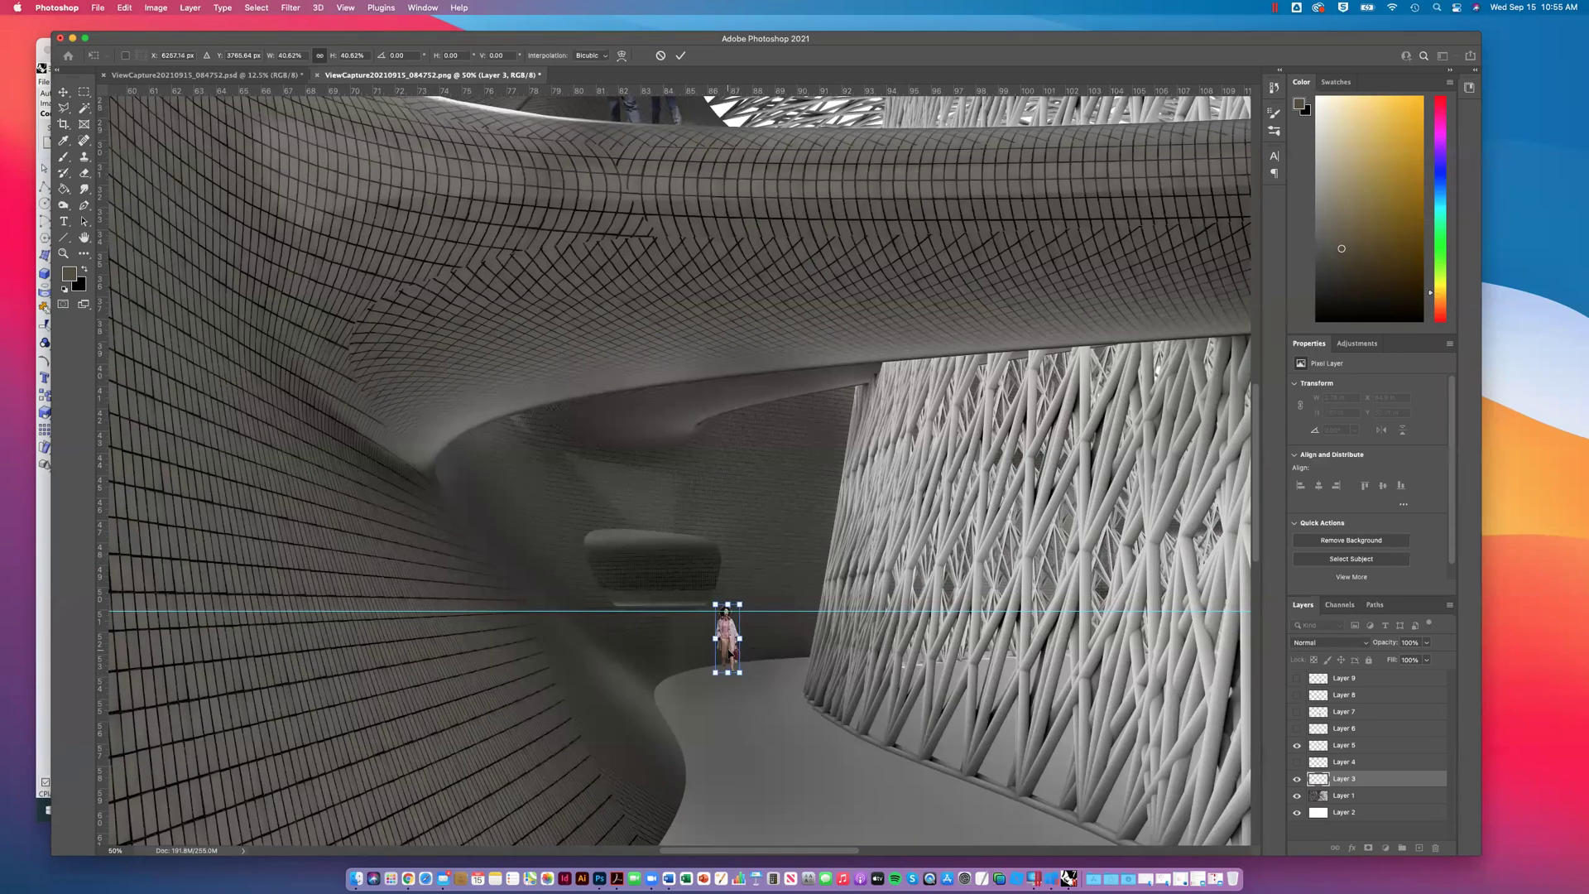
{"action": "key", "text": "Return"}
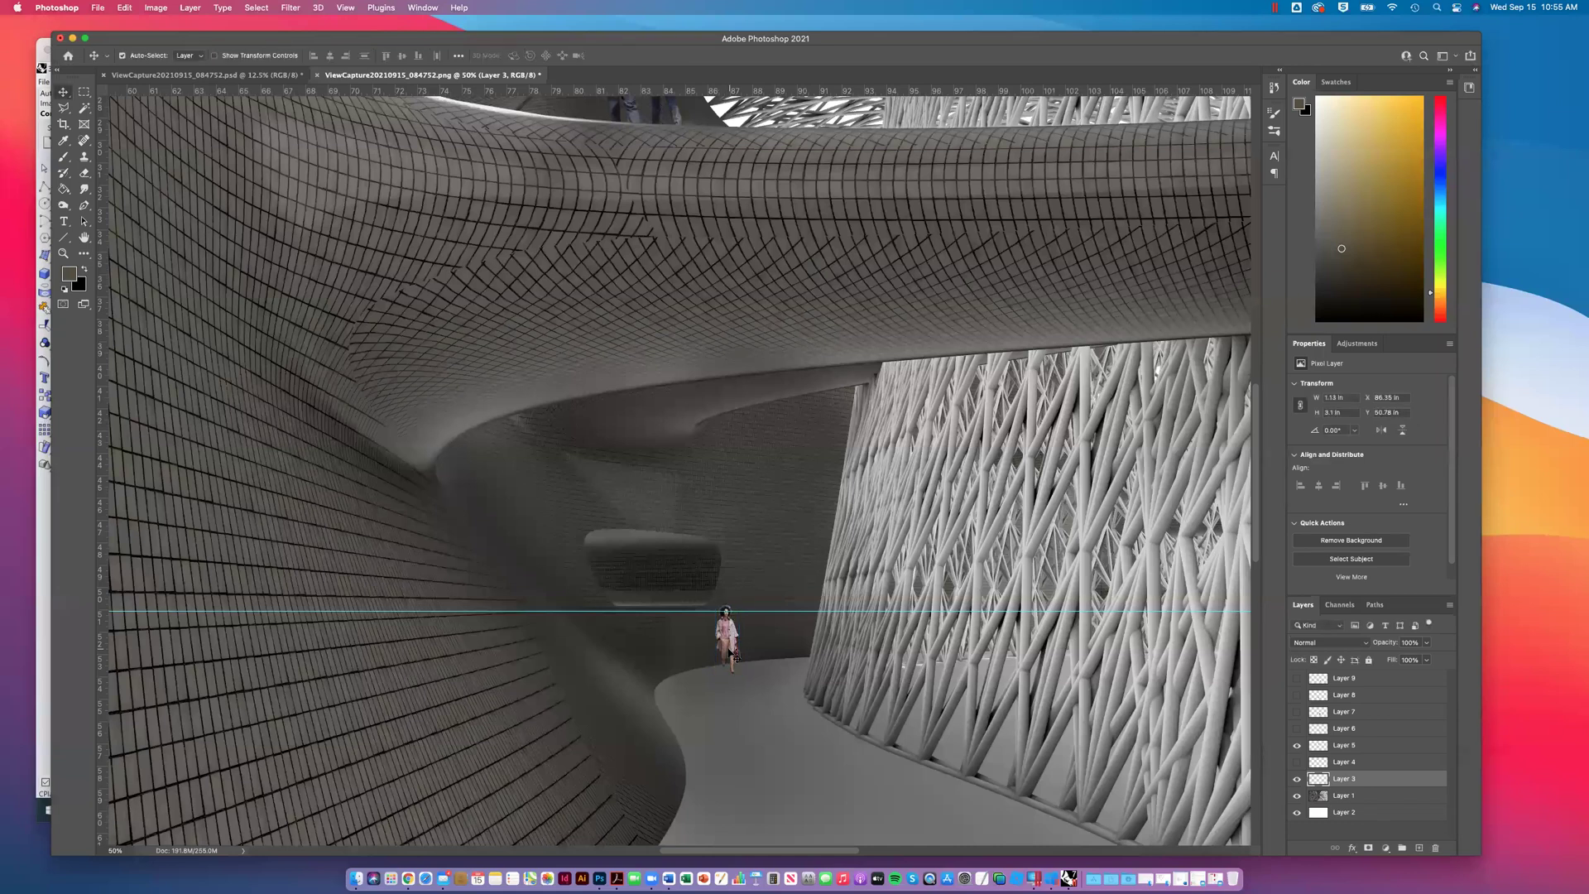
Step: Move the woman in the pink coat up to the bright edge of the upper diagonal ramp
{"action": "key", "text": "super+minus"}
{"action": "key", "text": "super+minus"}
{"action": "key", "text": "super+minus"}
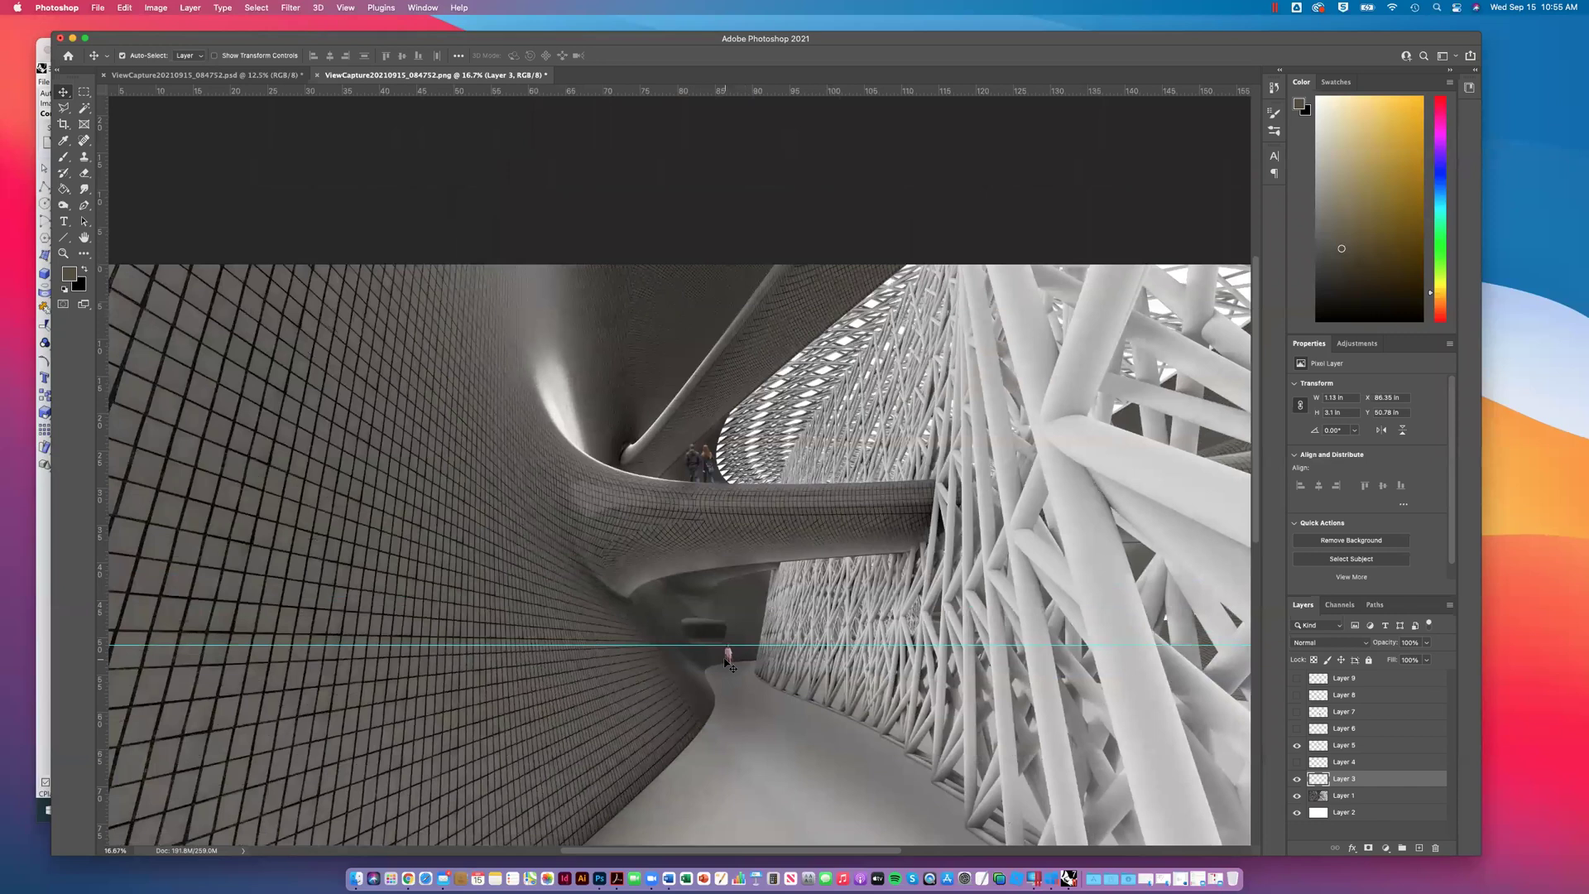
{"action": "left_click_drag", "start_coordinate": [728, 662], "coordinate": [653, 416]}
Step: Lasso the woman's legs and bag overlapping the diagonal ramp, erase them along its bright edge and deselect
{"action": "key", "text": "super+equal"}
{"action": "key", "text": "super+equal"}
{"action": "key", "text": "super+equal"}
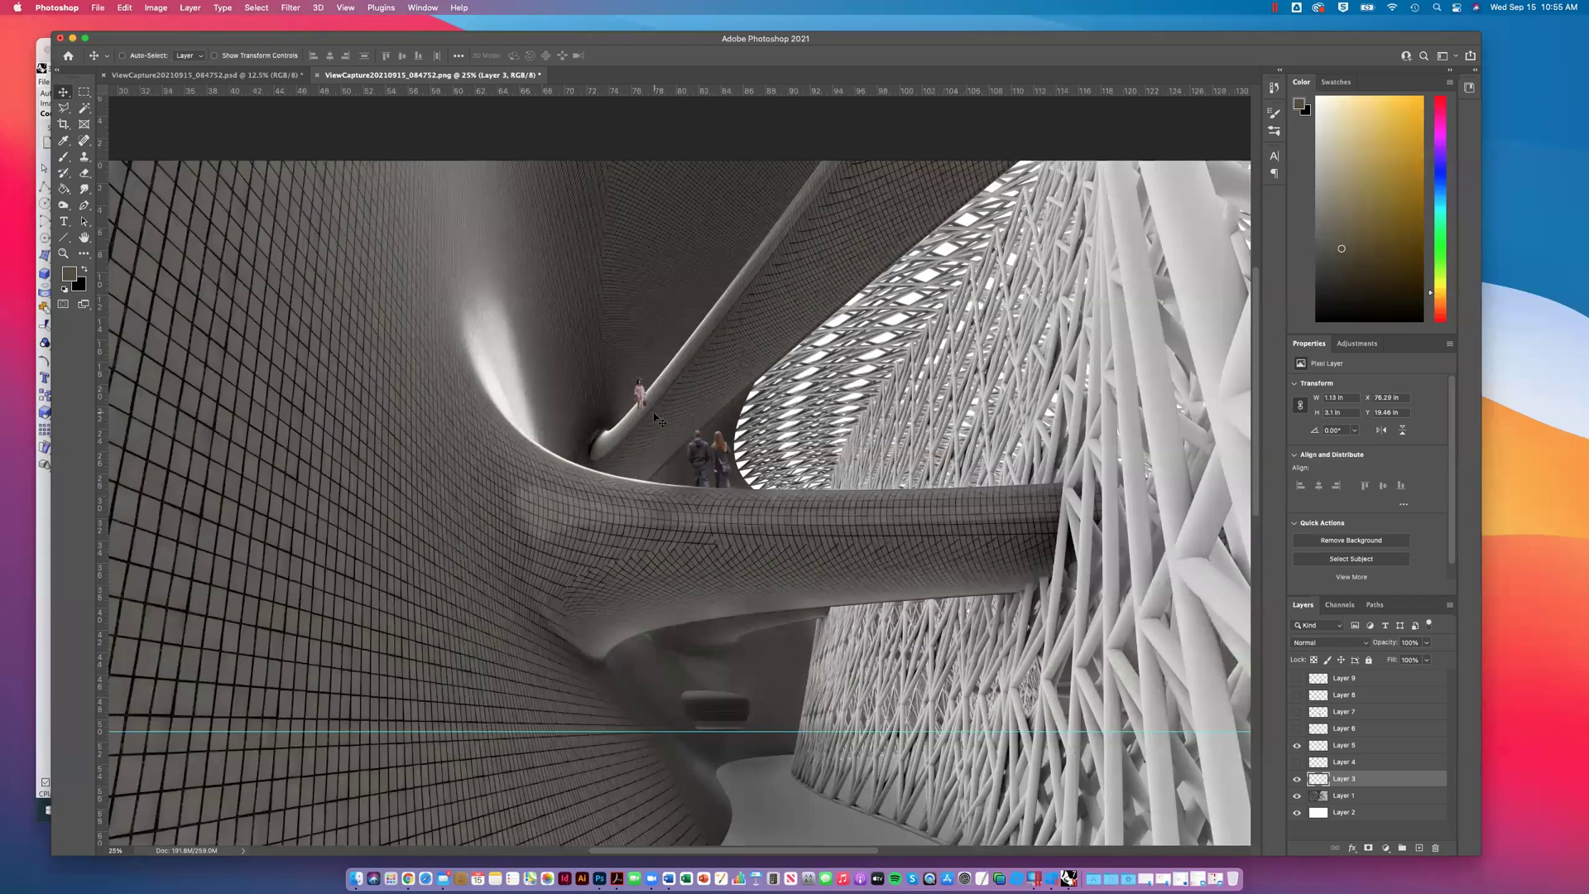
{"action": "key", "text": "super+equal"}
{"action": "left_click_drag", "start_coordinate": [592, 402], "coordinate": [673, 560]}
{"action": "key", "text": "super+equal"}
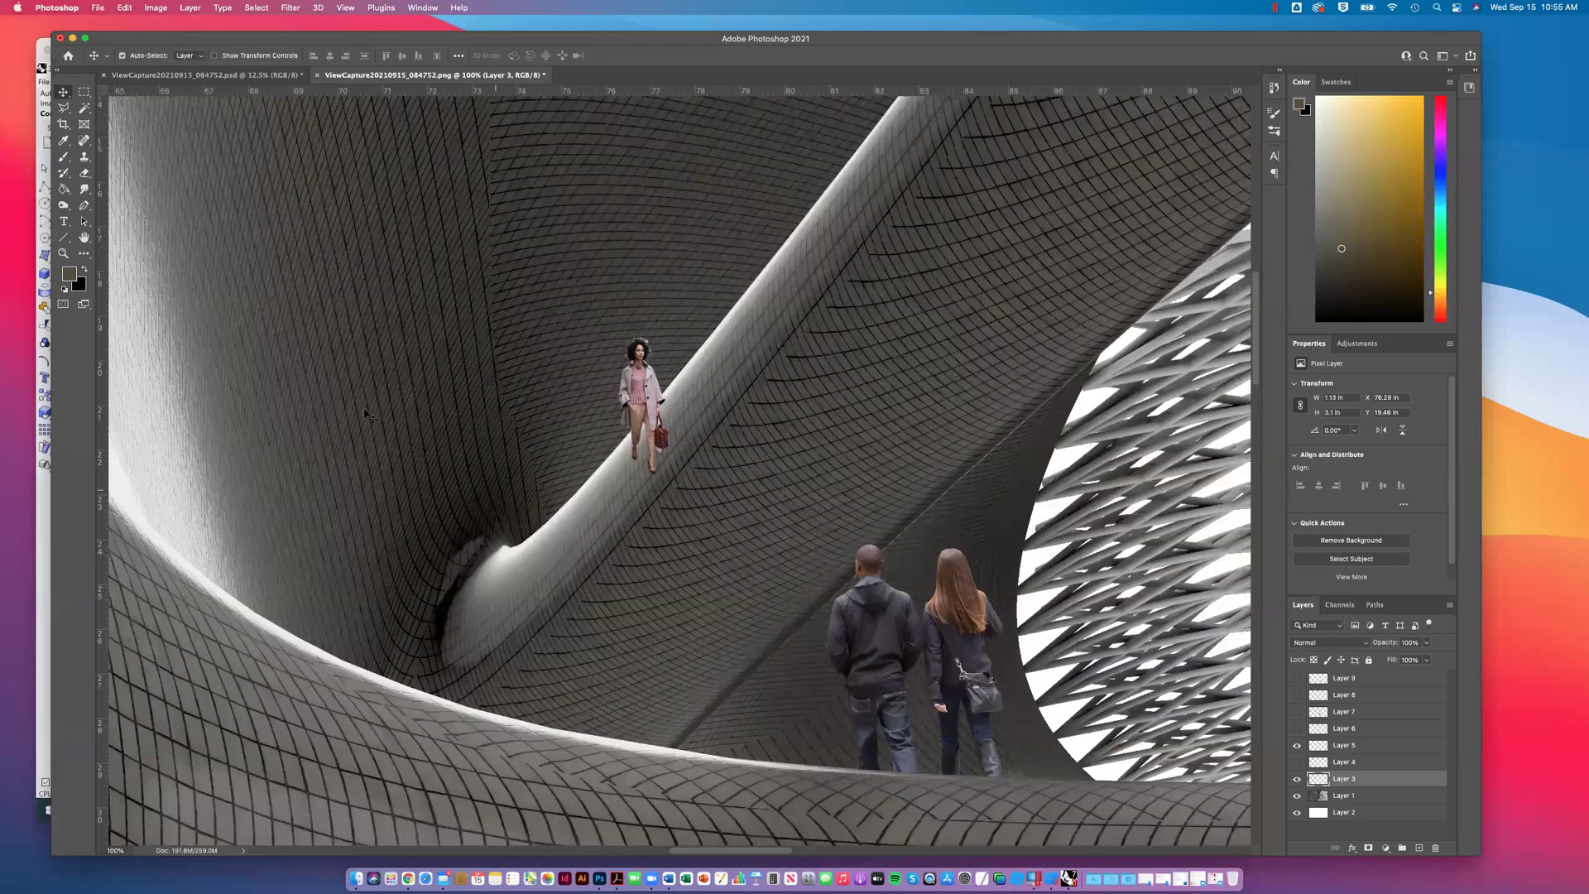
{"action": "key", "text": "l"}
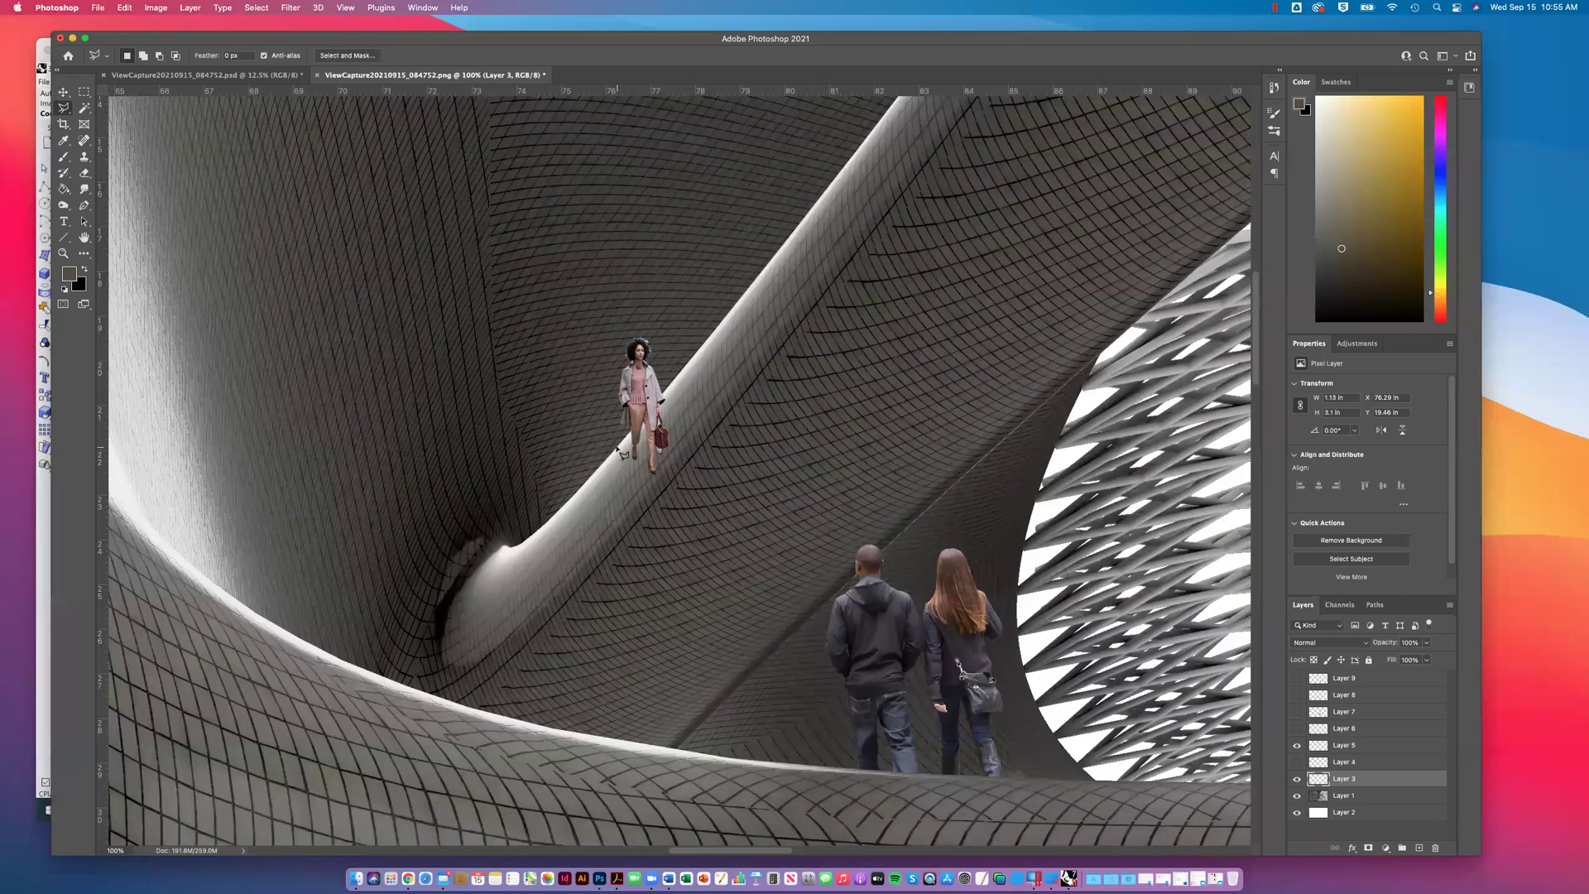
{"action": "mouse_move", "coordinate": [631, 429]}
{"action": "left_mouse_down"}
{"action": "mouse_move", "coordinate": [672, 385]}
{"action": "mouse_move", "coordinate": [698, 477]}
{"action": "mouse_move", "coordinate": [630, 504]}
{"action": "mouse_move", "coordinate": [619, 445]}
{"action": "left_mouse_up"}
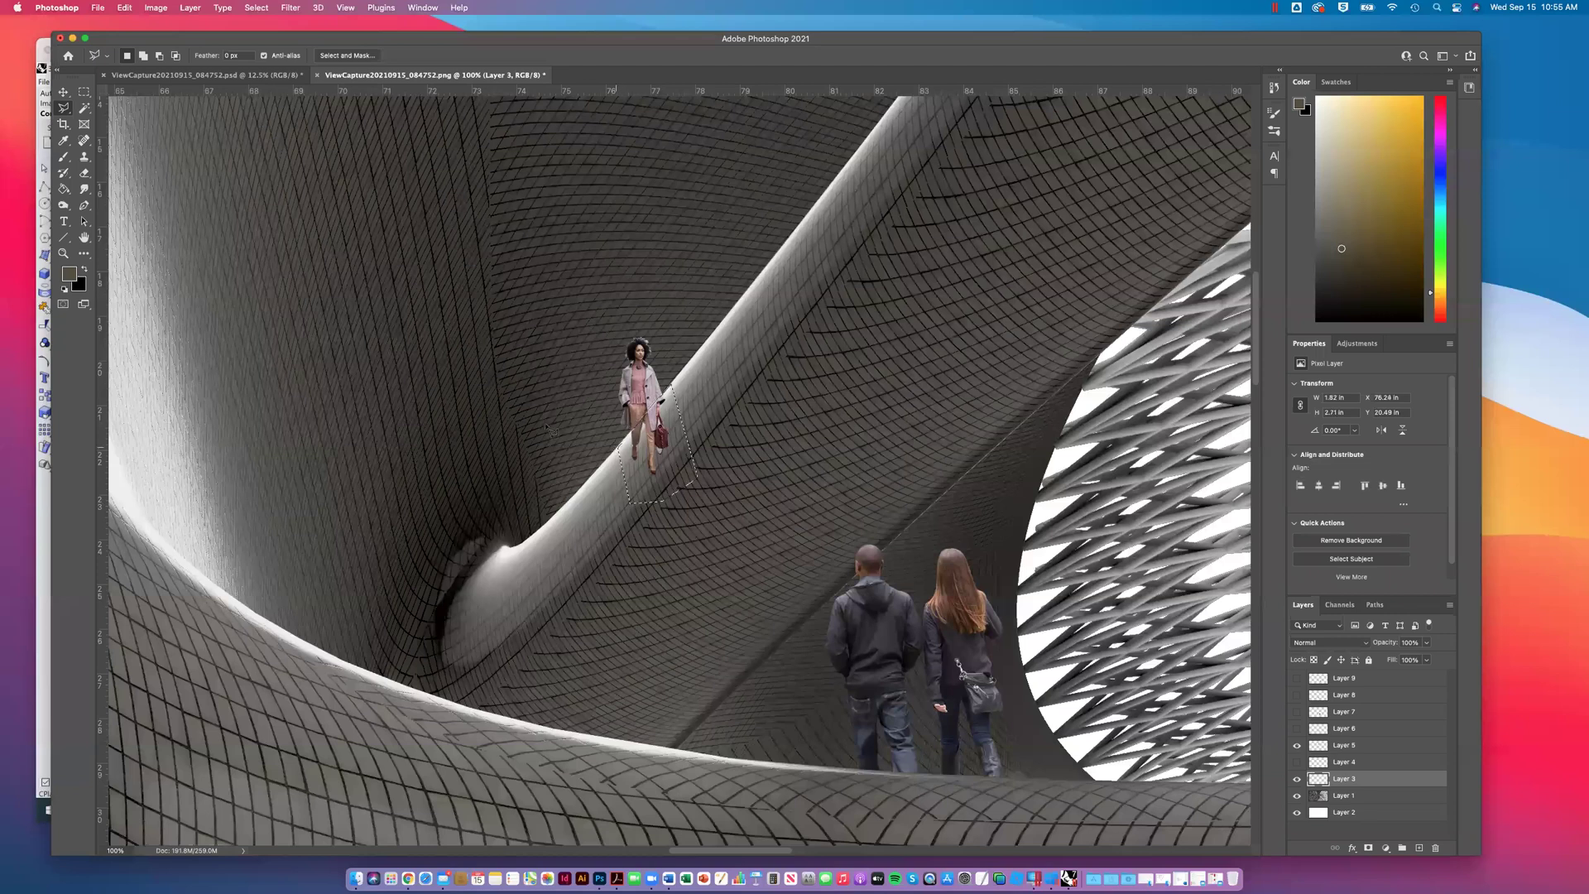
{"action": "left_click", "coordinate": [84, 172]}
{"action": "left_click_drag", "start_coordinate": [604, 426], "coordinate": [657, 461]}
{"action": "left_click", "coordinate": [83, 91]}
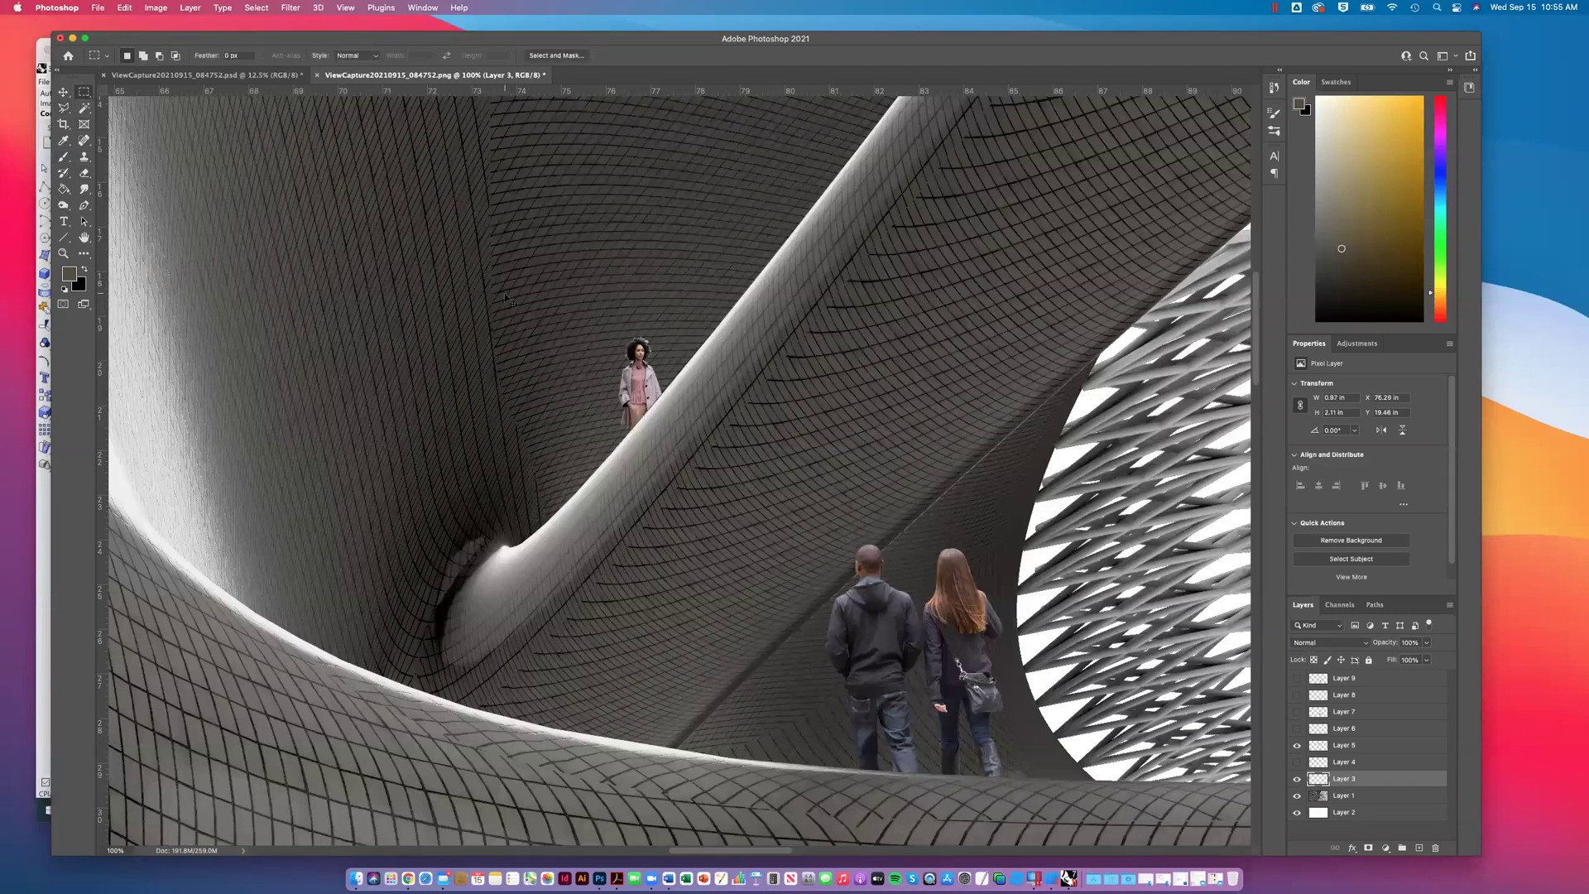
Step: Show Layers 4, 6, 7, 8 and 9 again to bring back the other people on the walkway
{"action": "key", "text": "super+minus"}
{"action": "key", "text": "super+minus"}
{"action": "key", "text": "super+minus"}
{"action": "key", "text": "super+minus"}
{"action": "key", "text": "super+minus"}
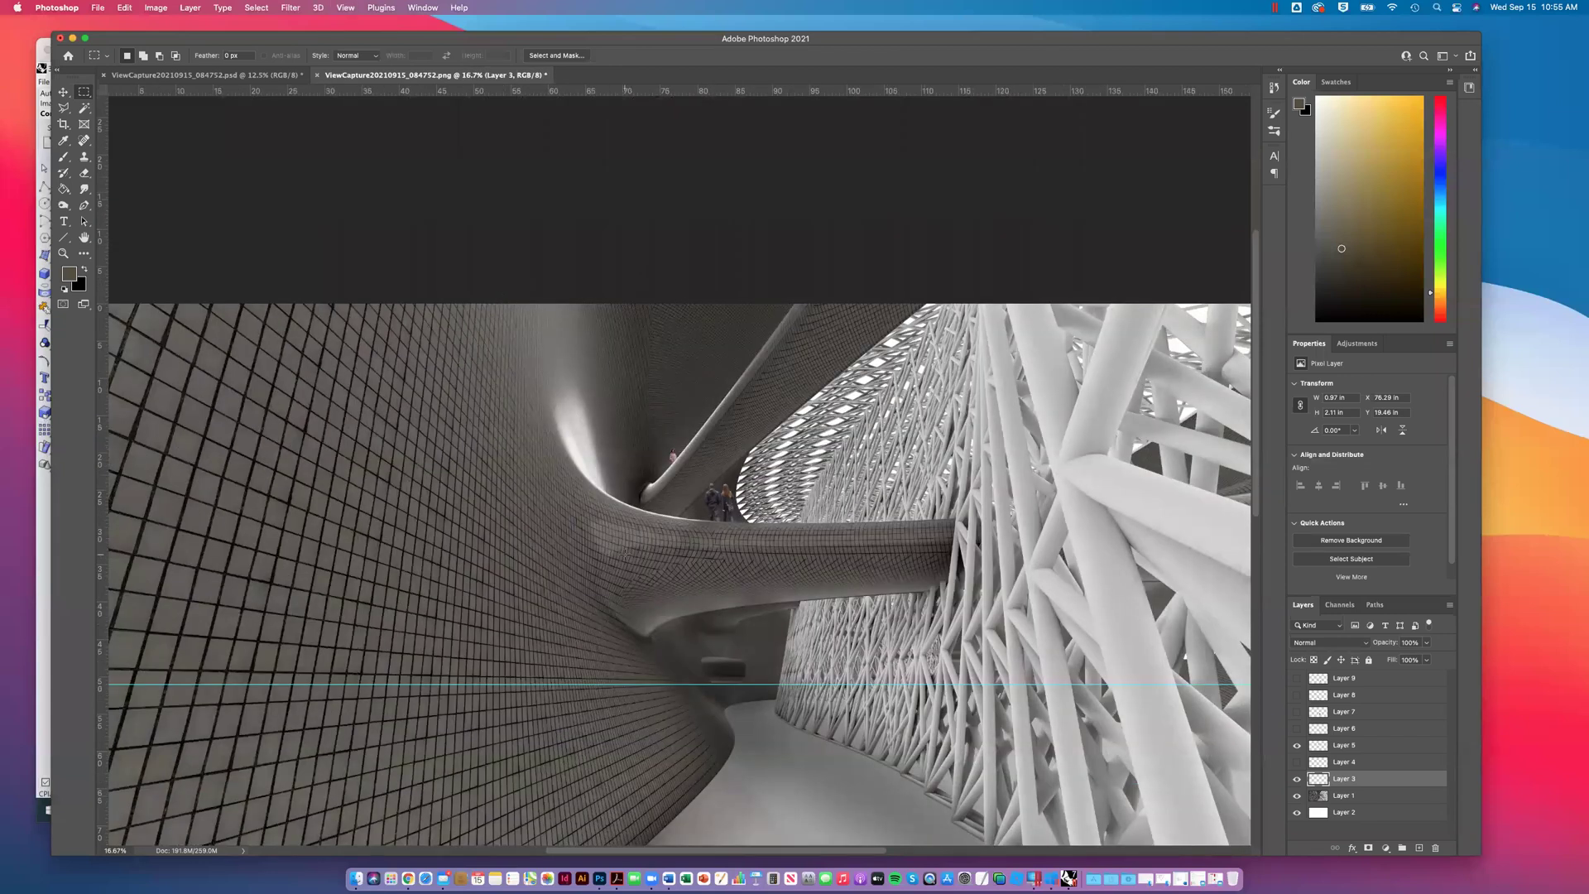
{"action": "scroll", "coordinate": [623, 554], "scroll_direction": "down", "scroll_amount": 5}
{"action": "key", "text": "super+0"}
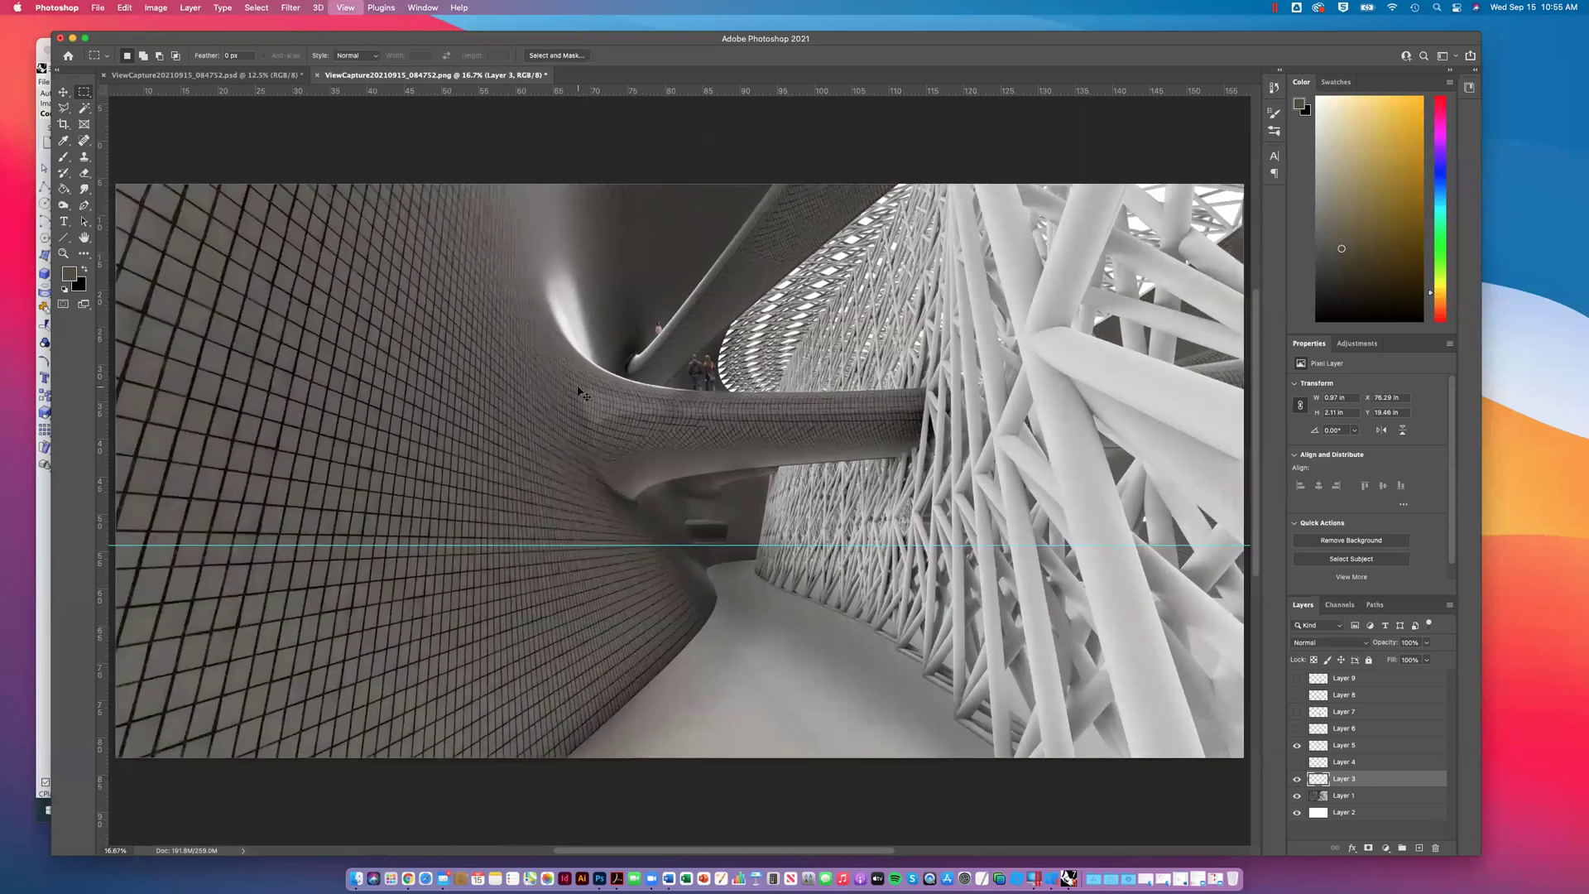
{"action": "key", "text": "super+minus"}
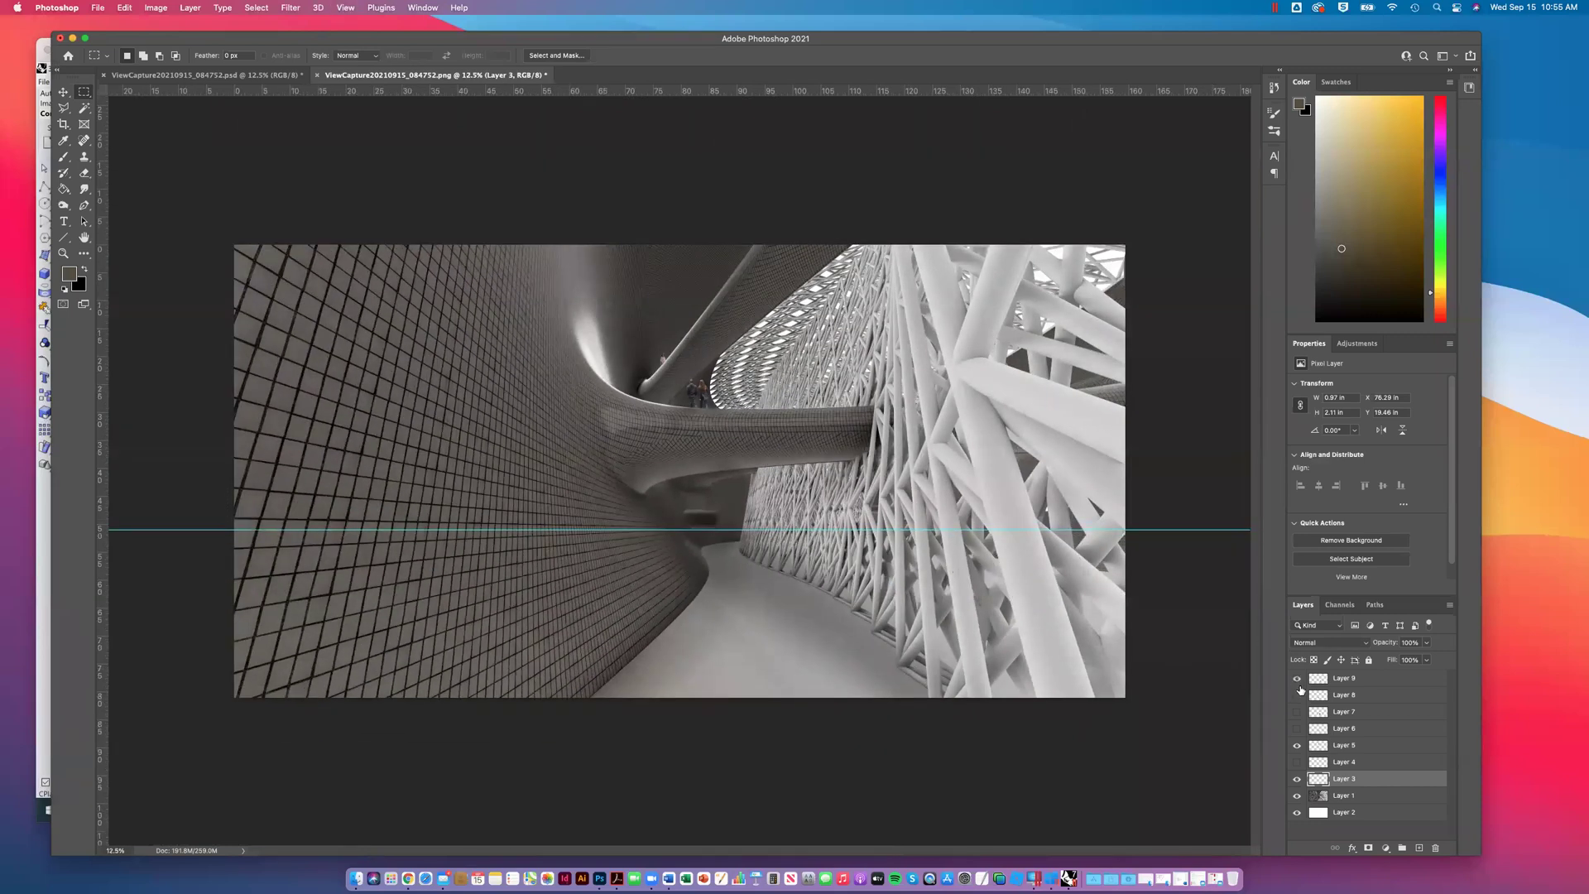
{"action": "left_click", "coordinate": [1297, 678]}
{"action": "left_click", "coordinate": [1297, 696]}
{"action": "left_click", "coordinate": [1297, 712]}
{"action": "left_click", "coordinate": [1297, 729]}
{"action": "left_click", "coordinate": [1298, 760]}
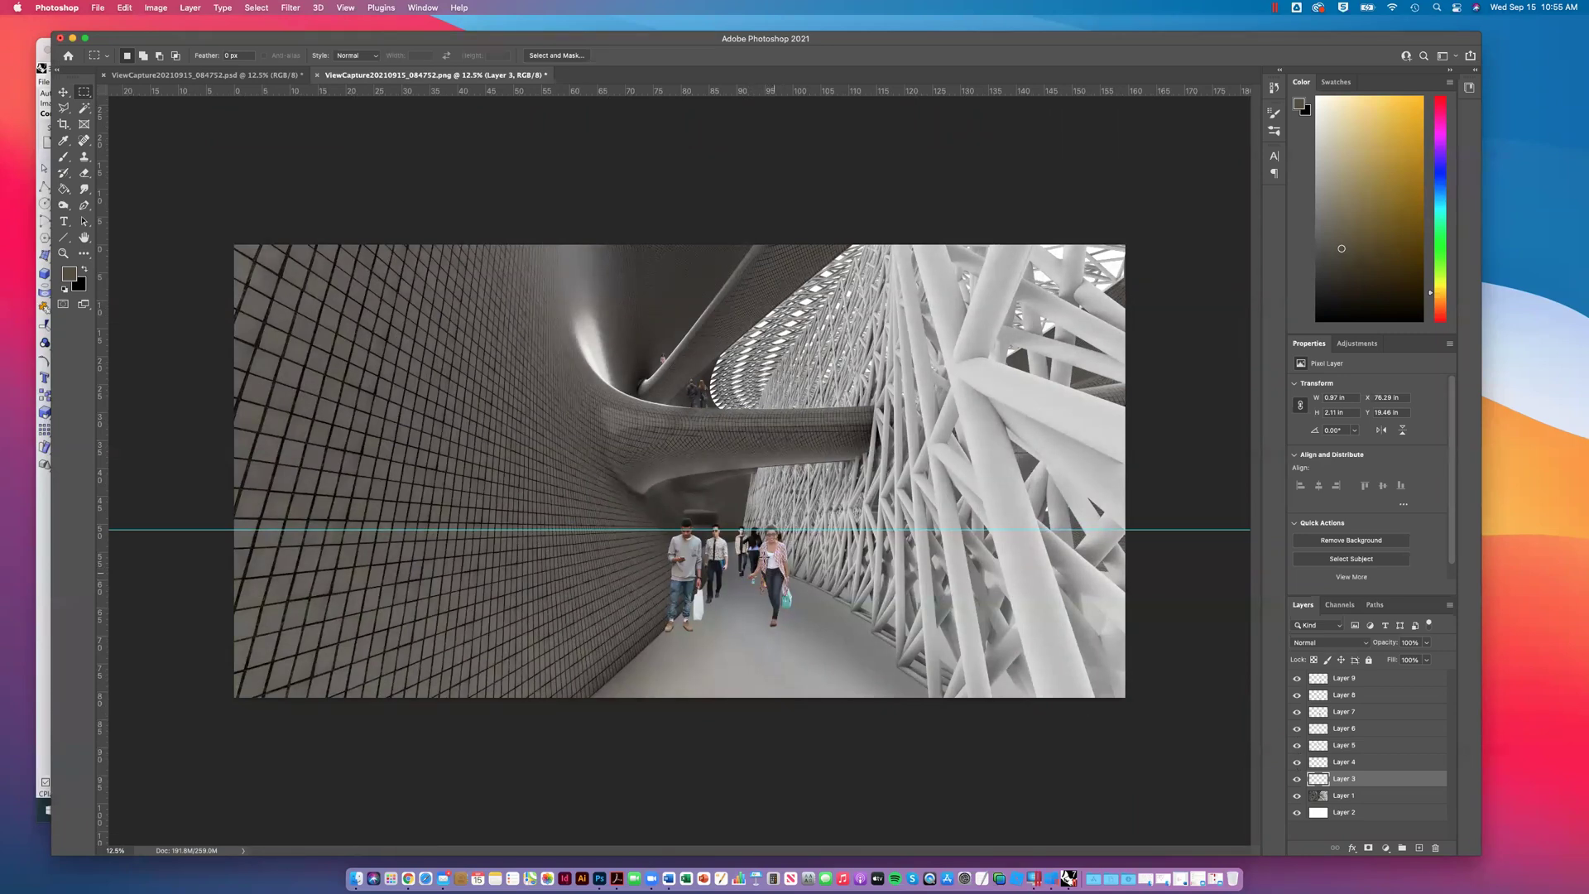
Step: Spread the walkway people out, moving the teal-bag woman toward the lattice and the man with the phone slightly away from the dark wall
{"action": "left_click", "coordinate": [64, 92]}
{"action": "left_click_drag", "start_coordinate": [768, 600], "coordinate": [832, 569]}
{"action": "key", "text": "super+z"}
{"action": "left_click_drag", "start_coordinate": [689, 571], "coordinate": [720, 554]}
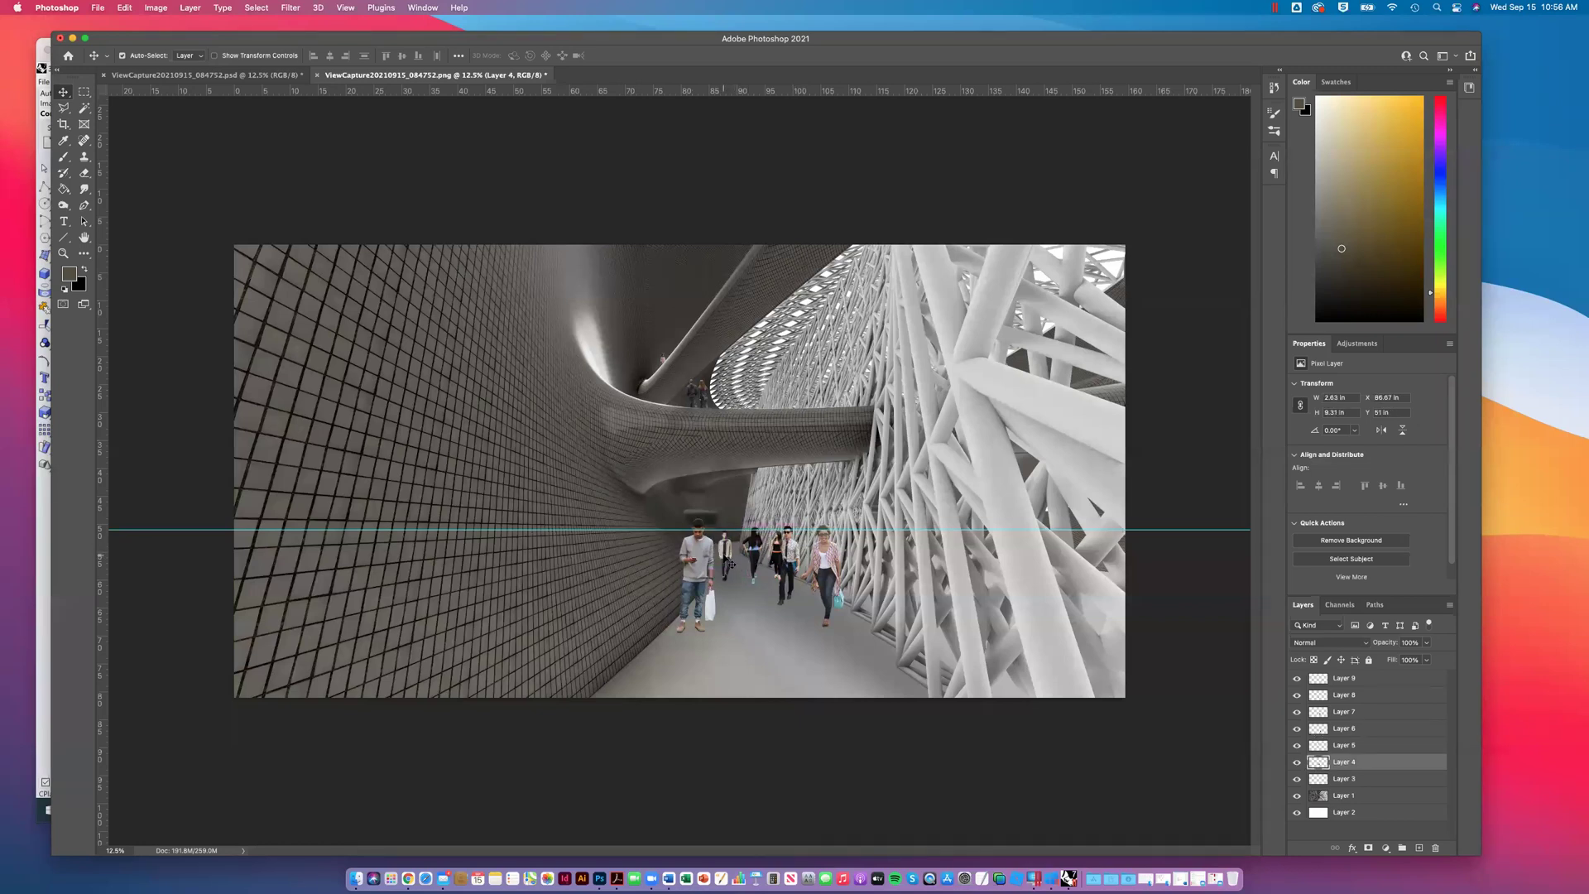
{"action": "key", "text": "shift+Up"}
Step: Deselect all layers and remove the horizontal horizon guide from the canvas
{"action": "key", "text": "super+alt+a"}
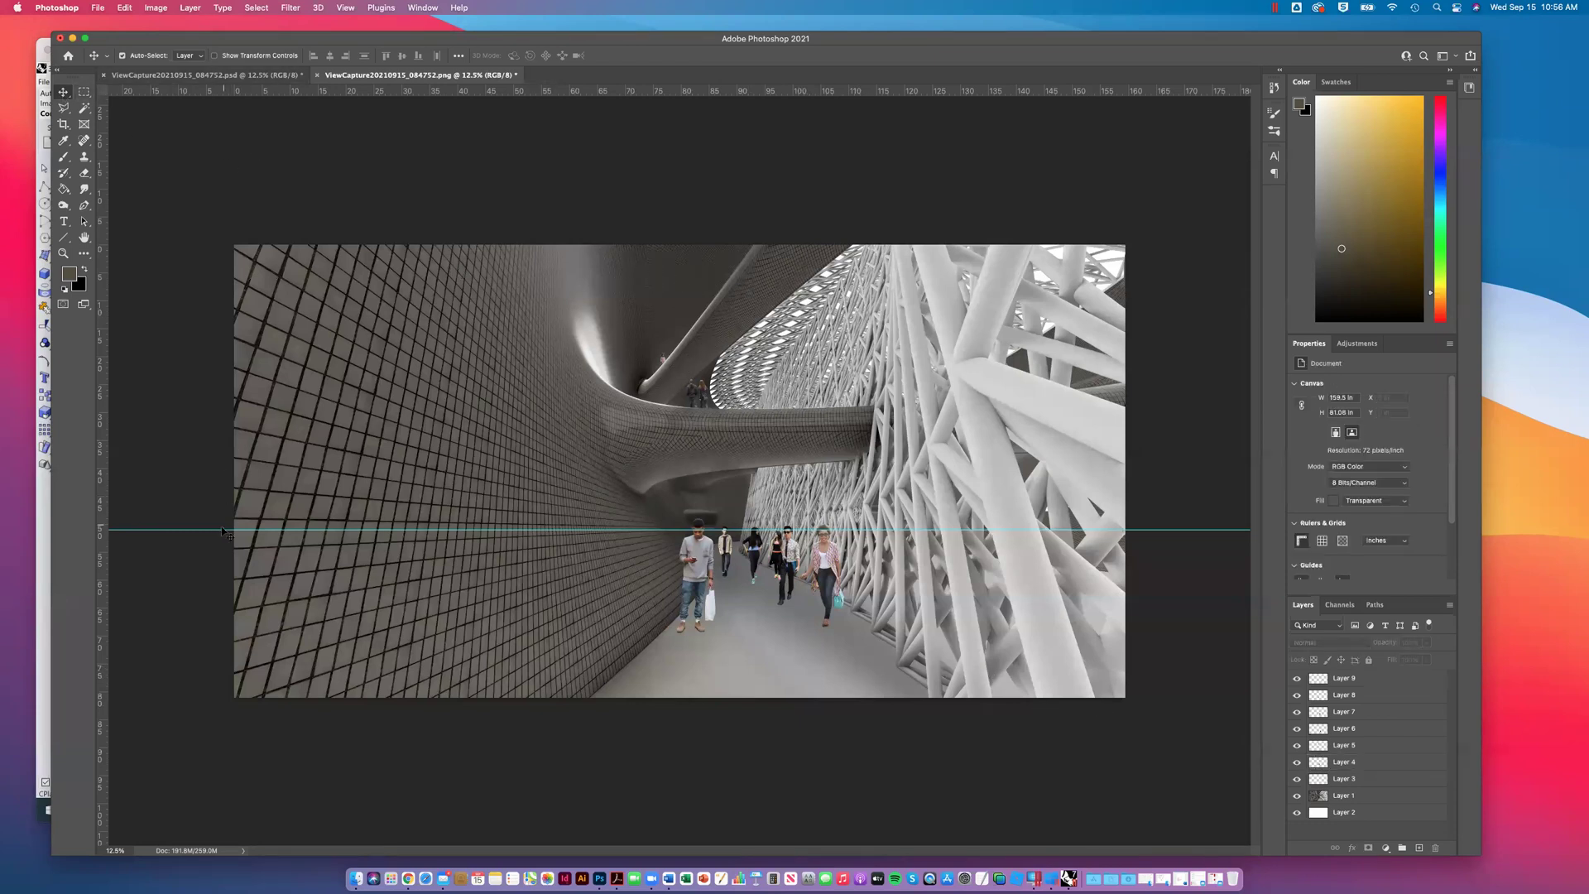
{"action": "left_click_drag", "start_coordinate": [212, 530], "coordinate": [259, 85]}
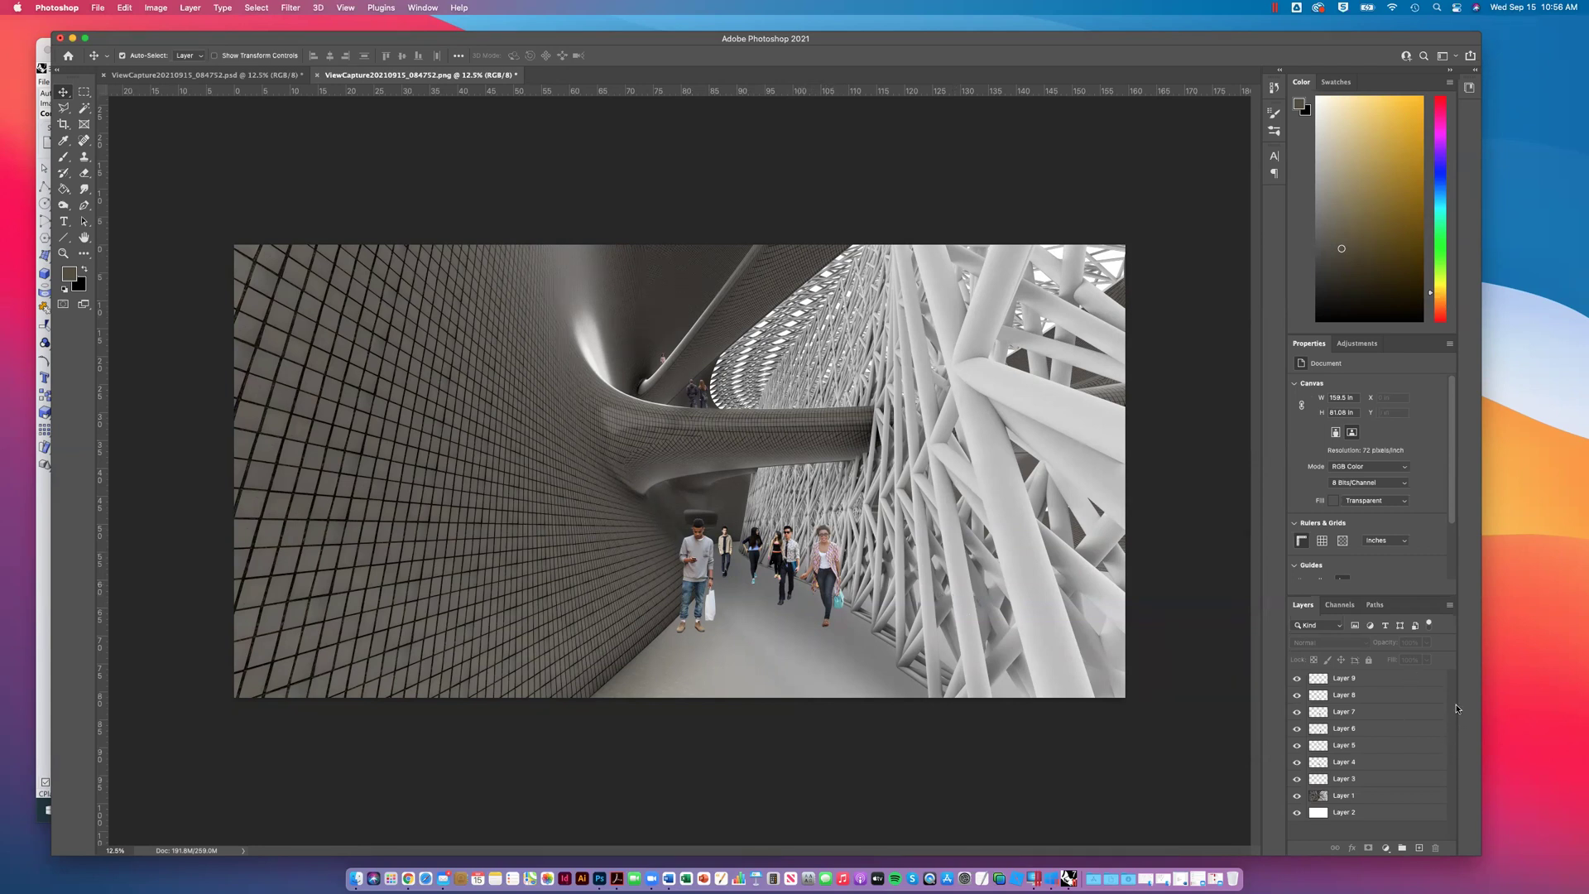
Step: Merge Layers 3 through 9 into a single people layer and toggle its visibility to check it
{"action": "left_click", "coordinate": [1347, 681]}
{"action": "left_click", "coordinate": [1346, 782], "text": "shift"}
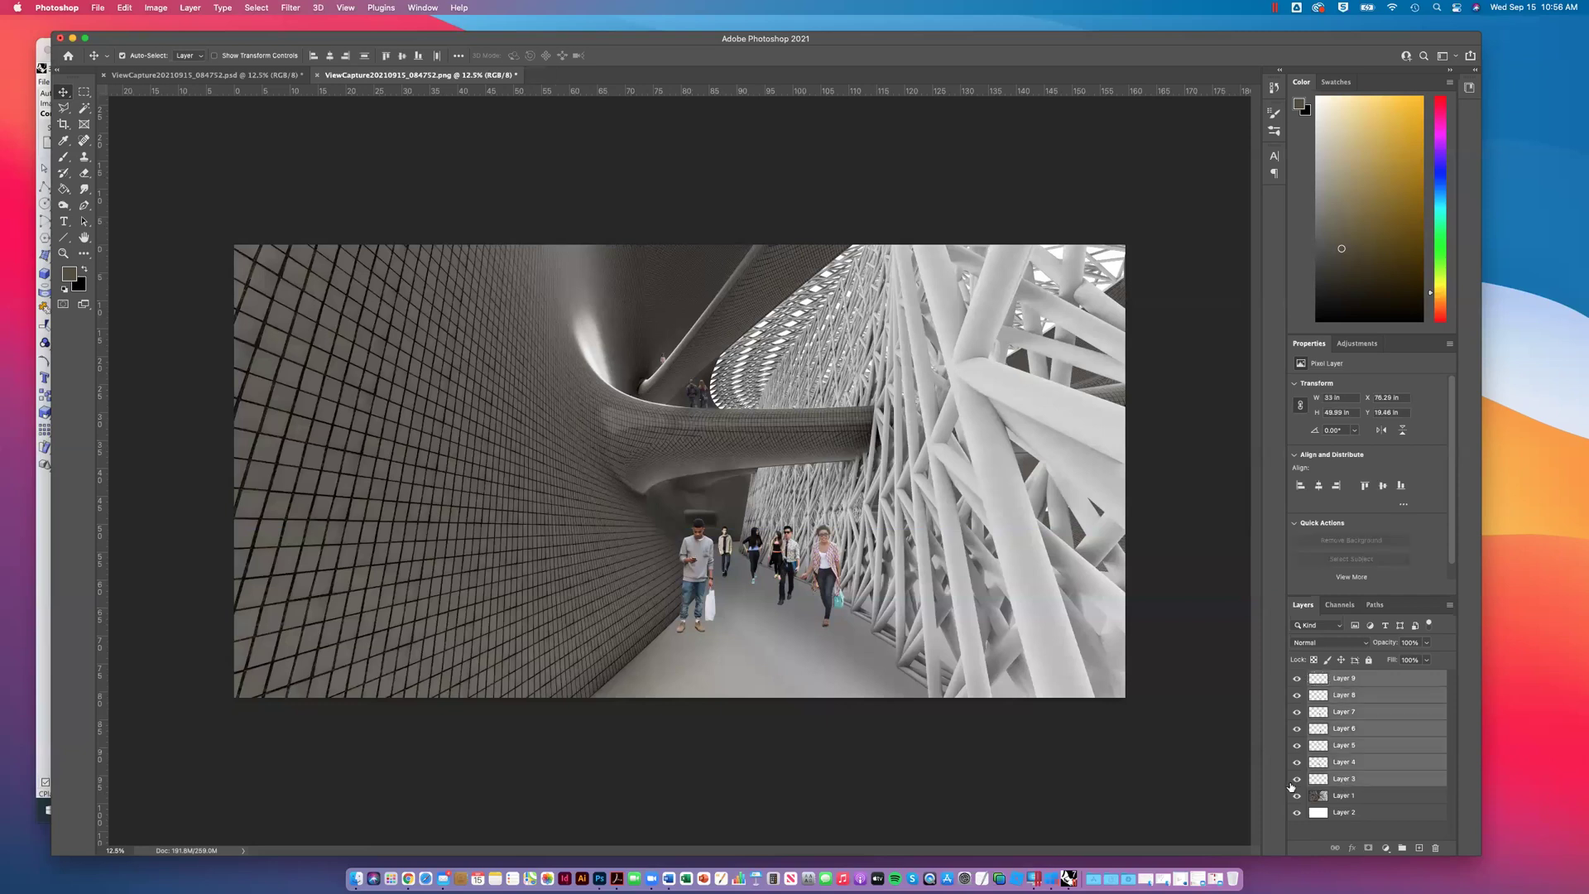
{"action": "right_click", "coordinate": [1343, 683]}
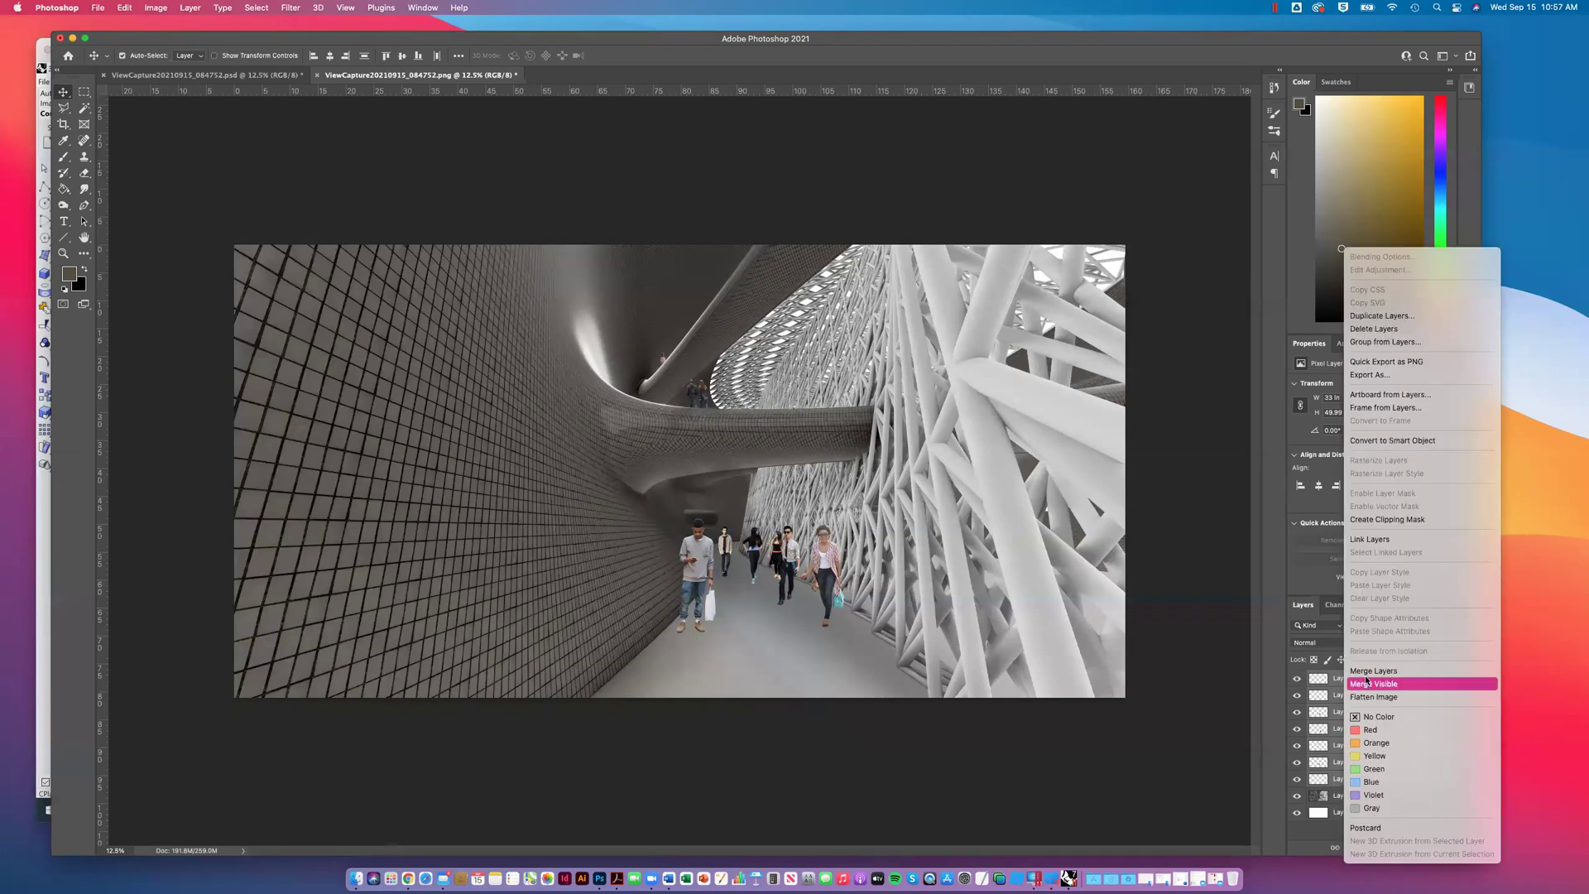
{"action": "left_click", "coordinate": [1340, 683]}
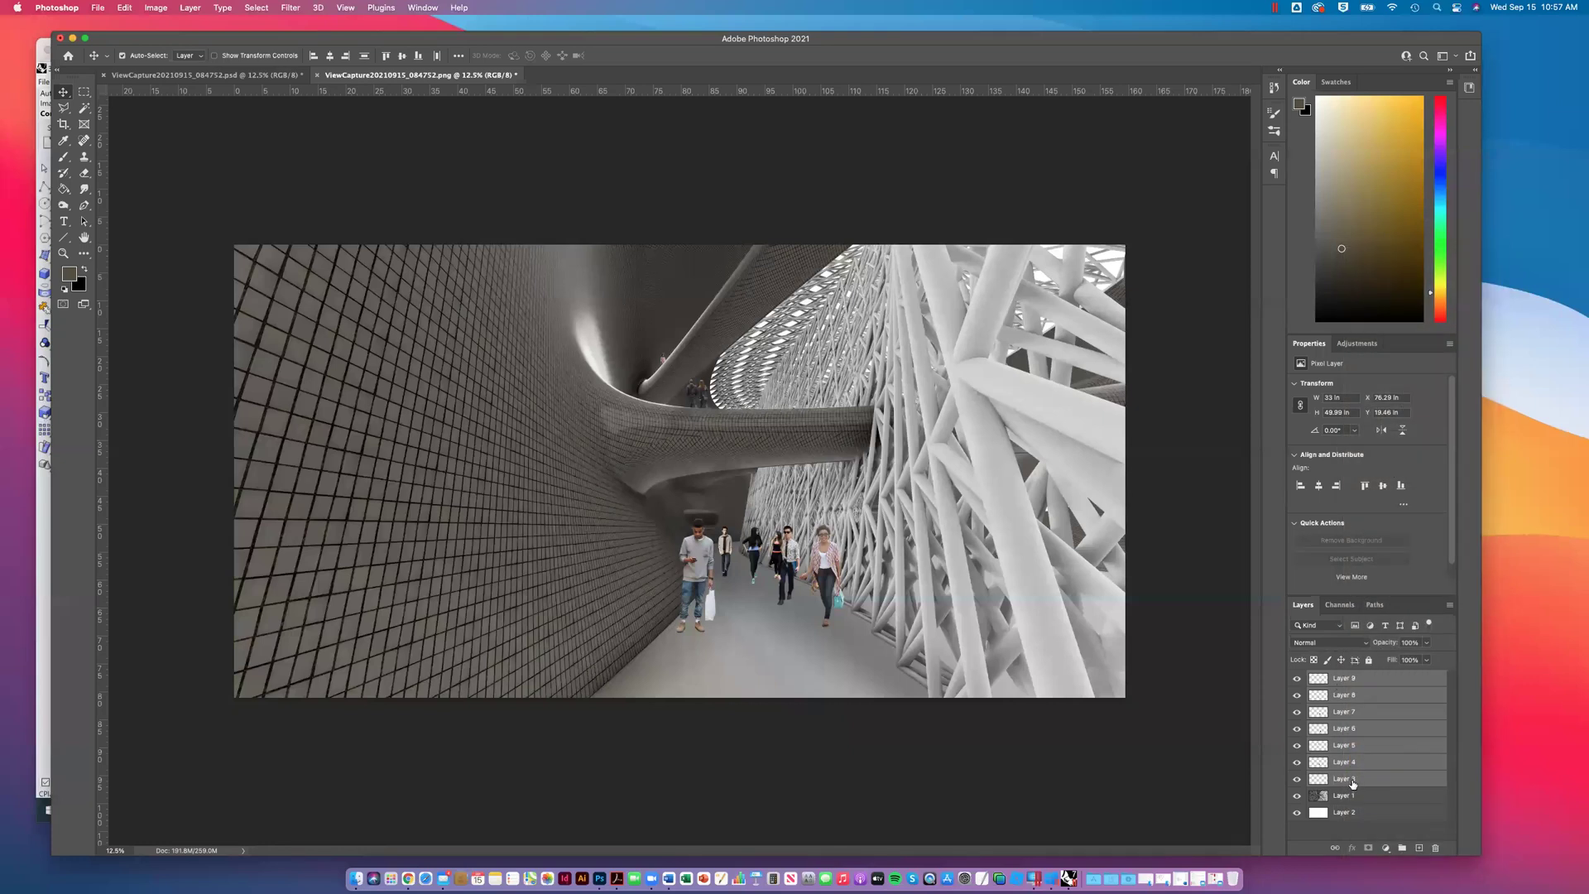
{"action": "right_click", "coordinate": [1347, 692]}
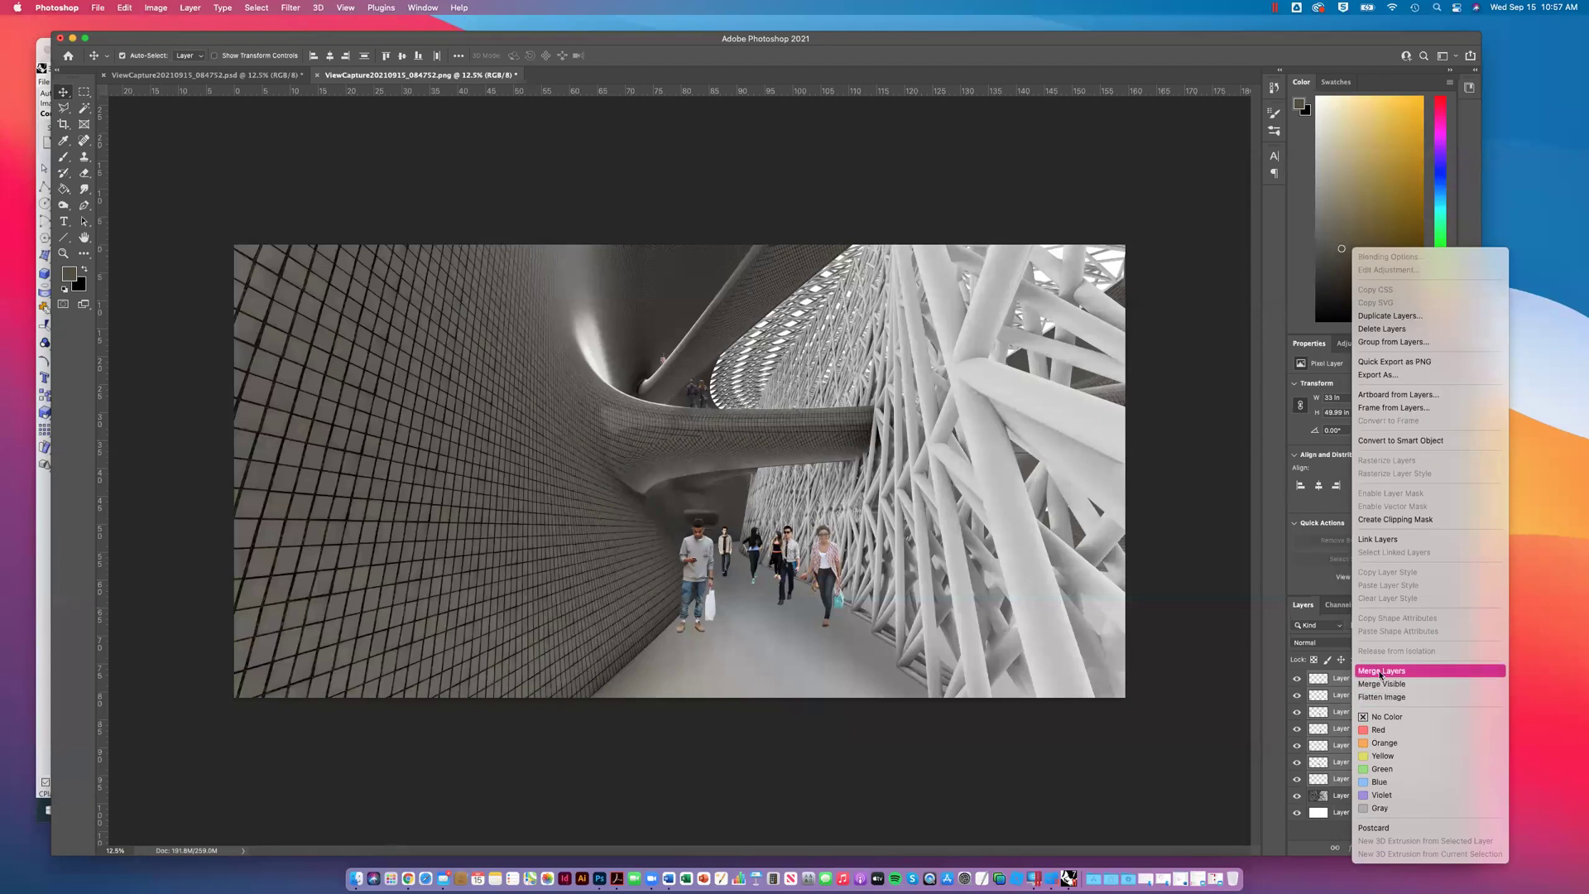
{"action": "left_click", "coordinate": [1381, 674]}
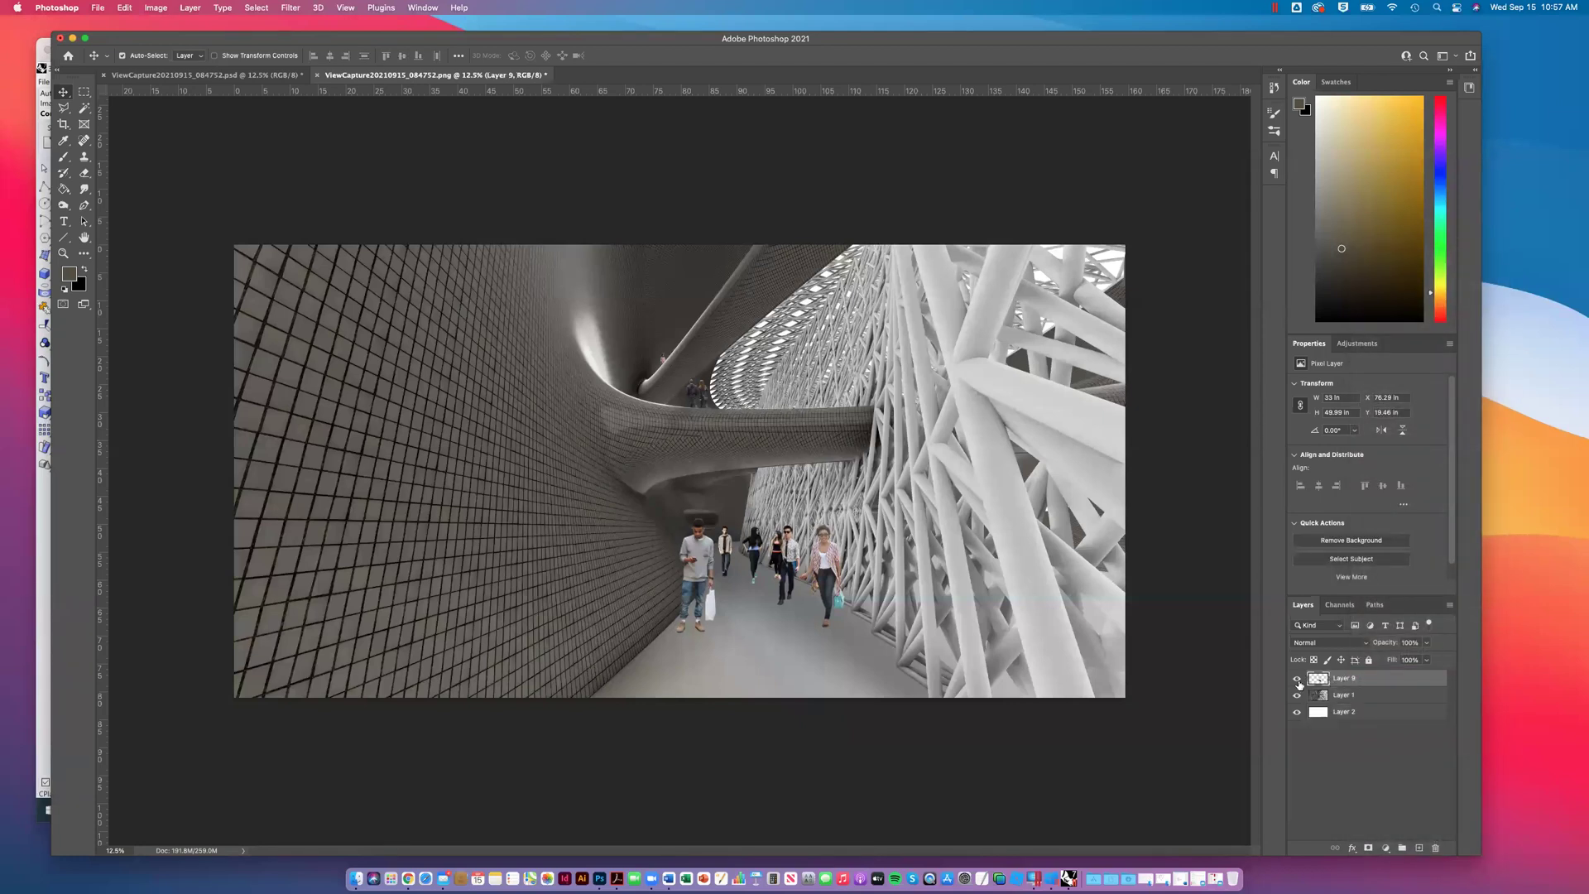
{"action": "left_click", "coordinate": [1298, 679]}
{"action": "left_click", "coordinate": [1298, 680]}
{"action": "left_click", "coordinate": [1298, 680]}
{"action": "left_click", "coordinate": [1298, 679]}
Step: Desaturate the merged people with Hue/Saturation, using a saturation of -90 and a lightness of about -4
{"action": "left_click", "coordinate": [150, 7]}
{"action": "mouse_move", "coordinate": [167, 43]}
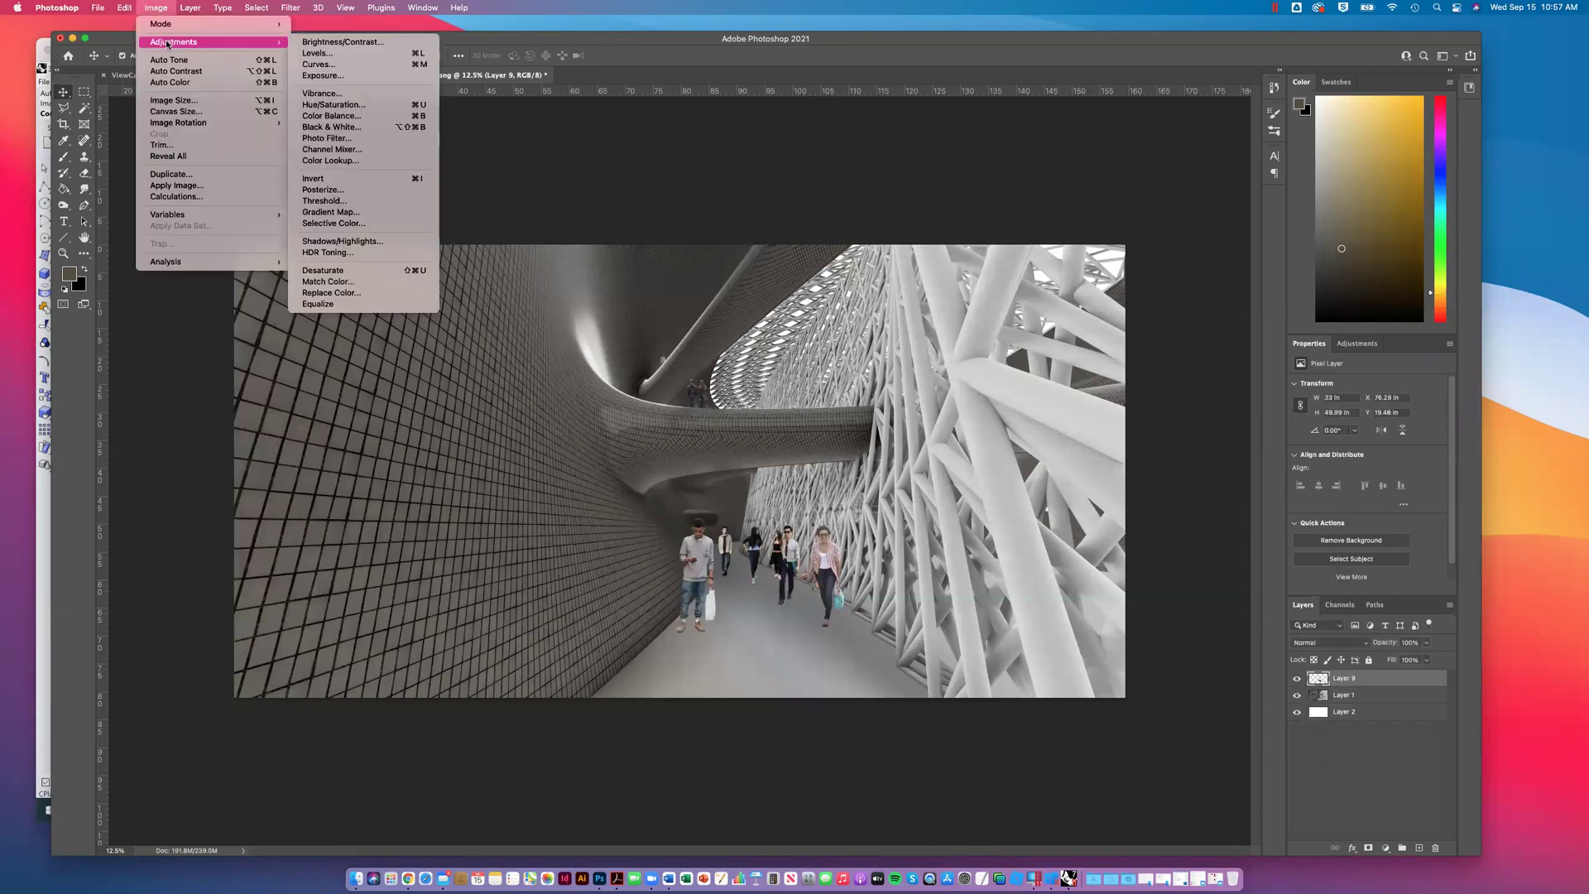
{"action": "left_click", "coordinate": [335, 106]}
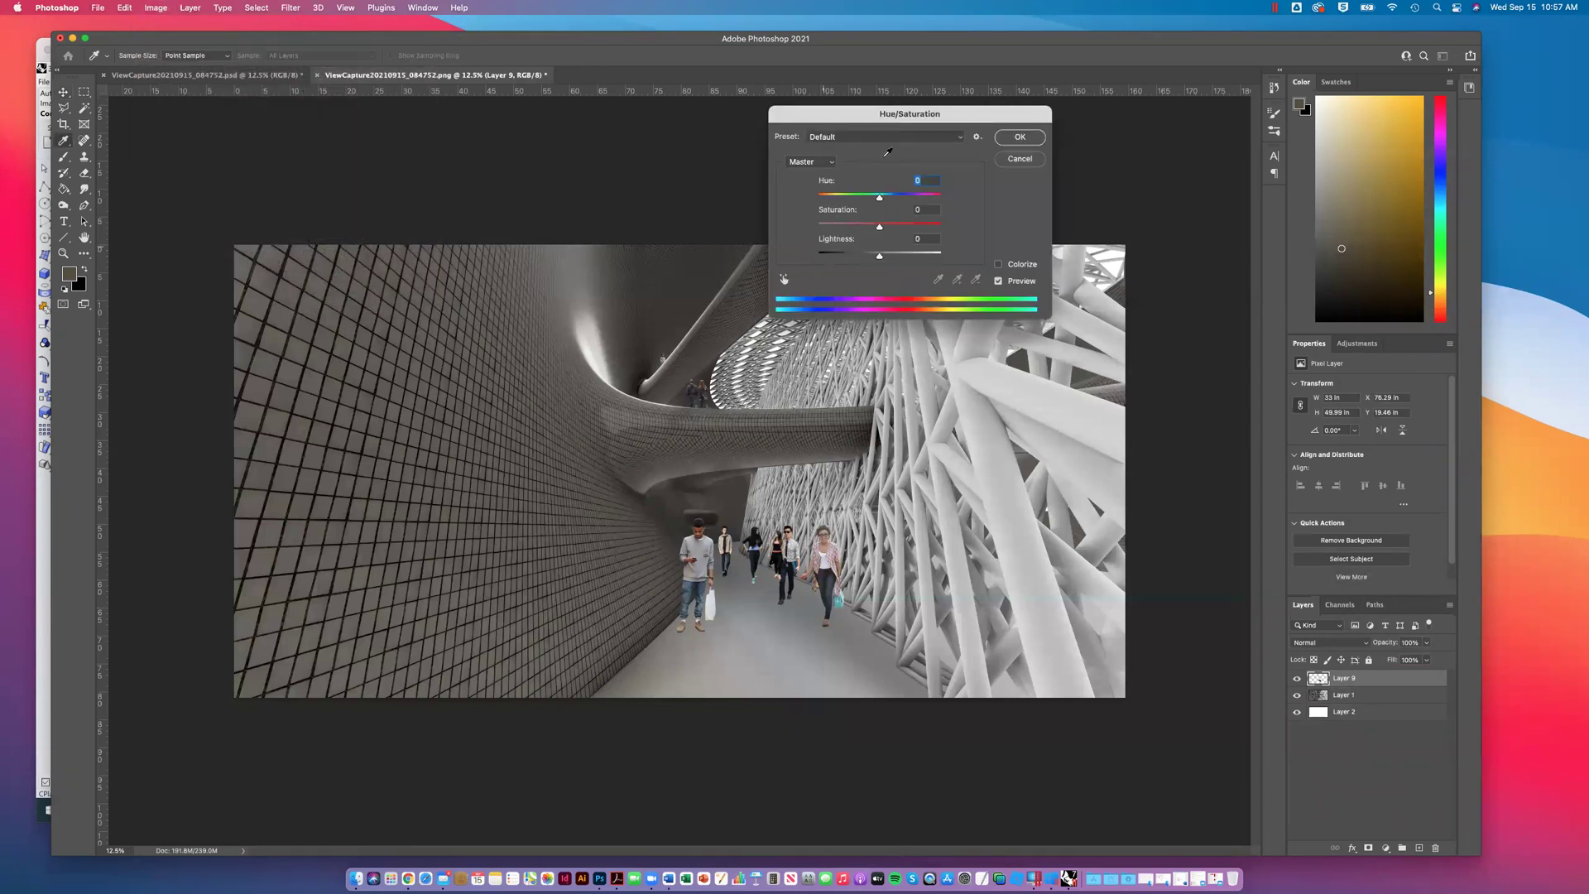
{"action": "mouse_move", "coordinate": [864, 228]}
{"action": "left_mouse_down"}
{"action": "mouse_move", "coordinate": [829, 226]}
{"action": "mouse_move", "coordinate": [933, 230]}
{"action": "mouse_move", "coordinate": [853, 226]}
{"action": "left_mouse_up"}
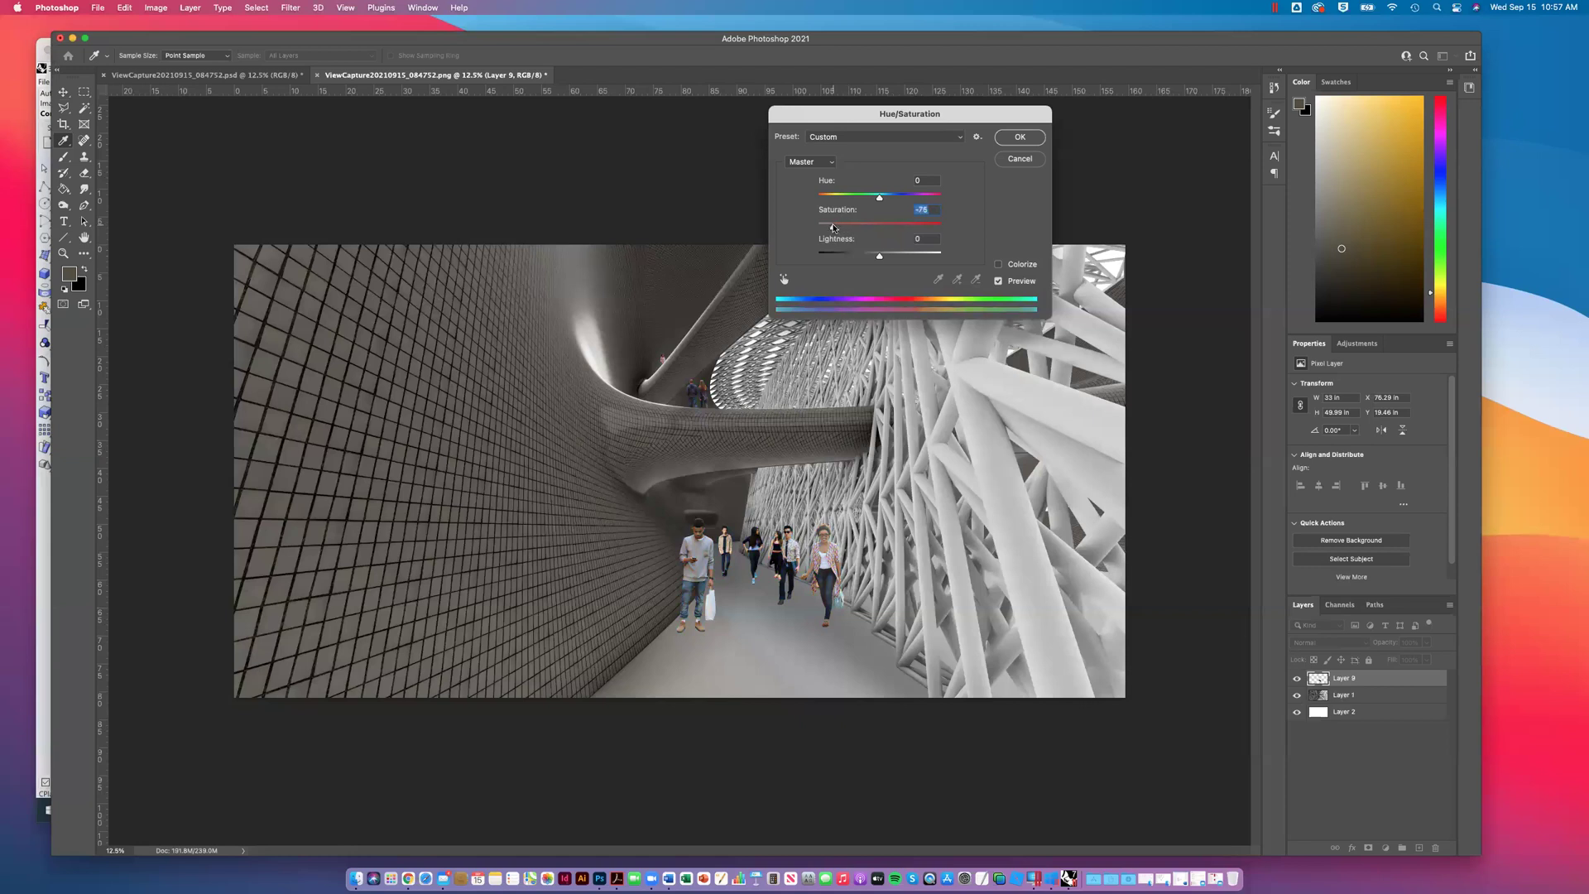
{"action": "left_click_drag", "start_coordinate": [831, 227], "coordinate": [872, 257]}
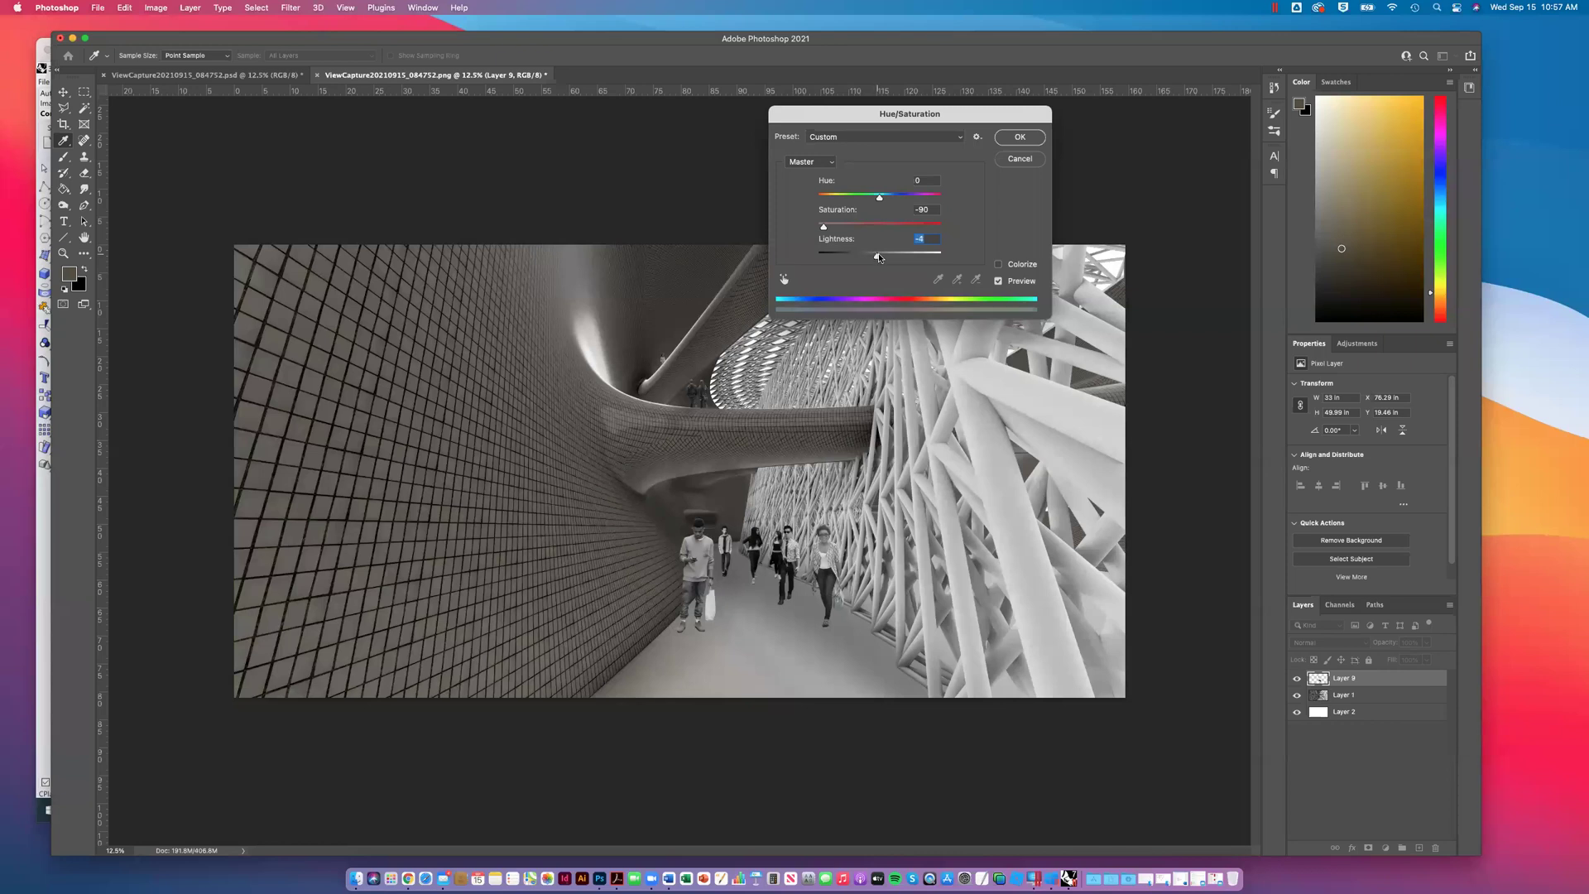
{"action": "left_click", "coordinate": [1020, 138]}
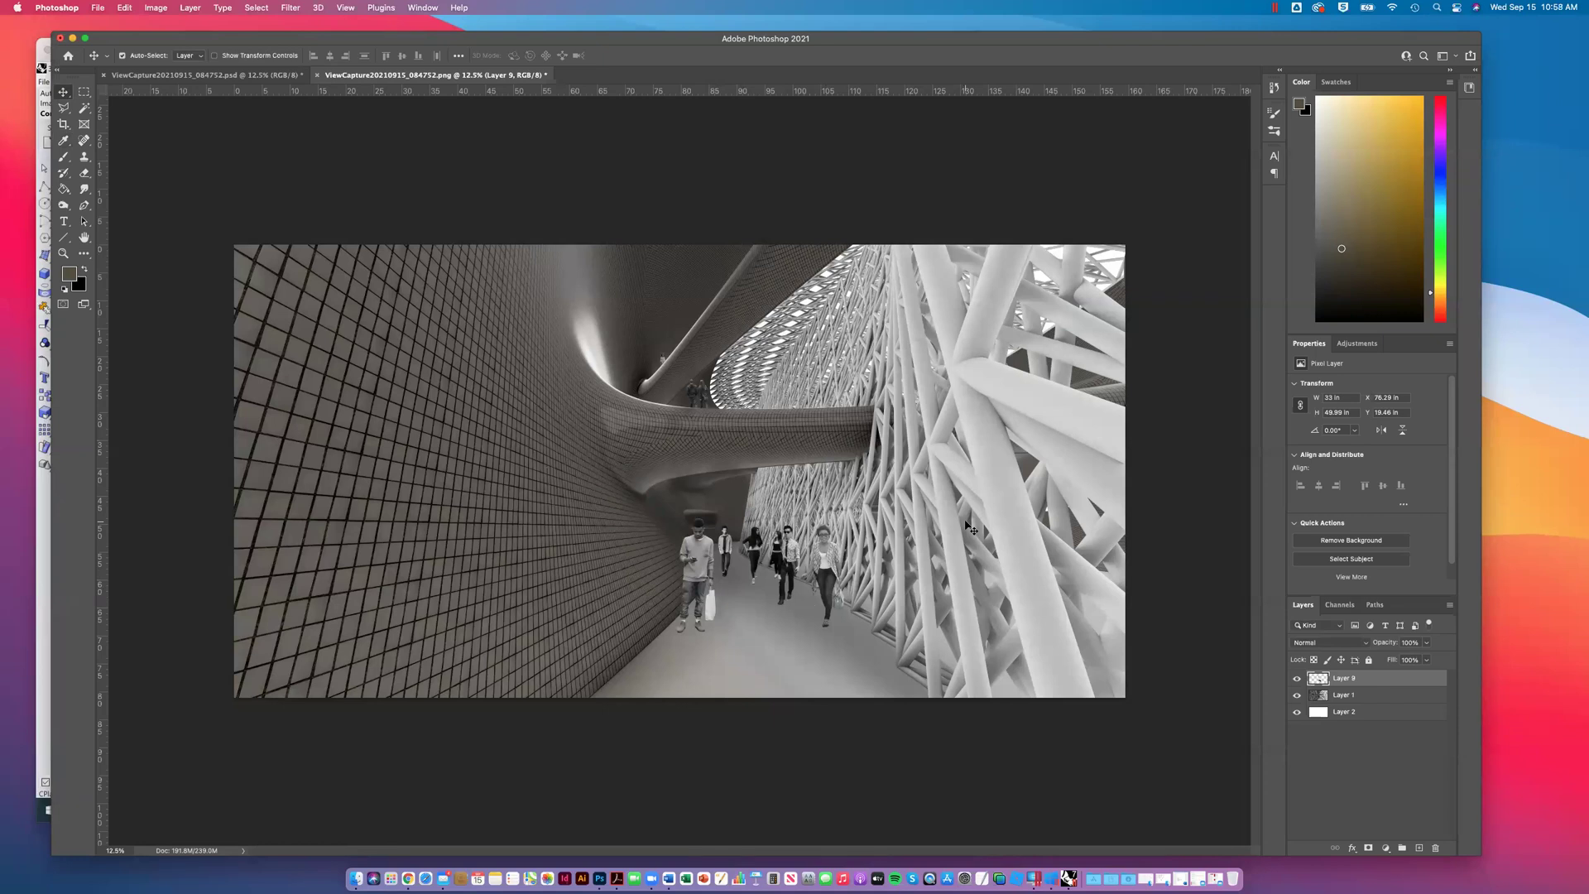
Step: Draw a closed polygonal lasso selection around the man with the phone and his white bag
{"action": "key", "text": "super+equal"}
{"action": "key", "text": "super+equal"}
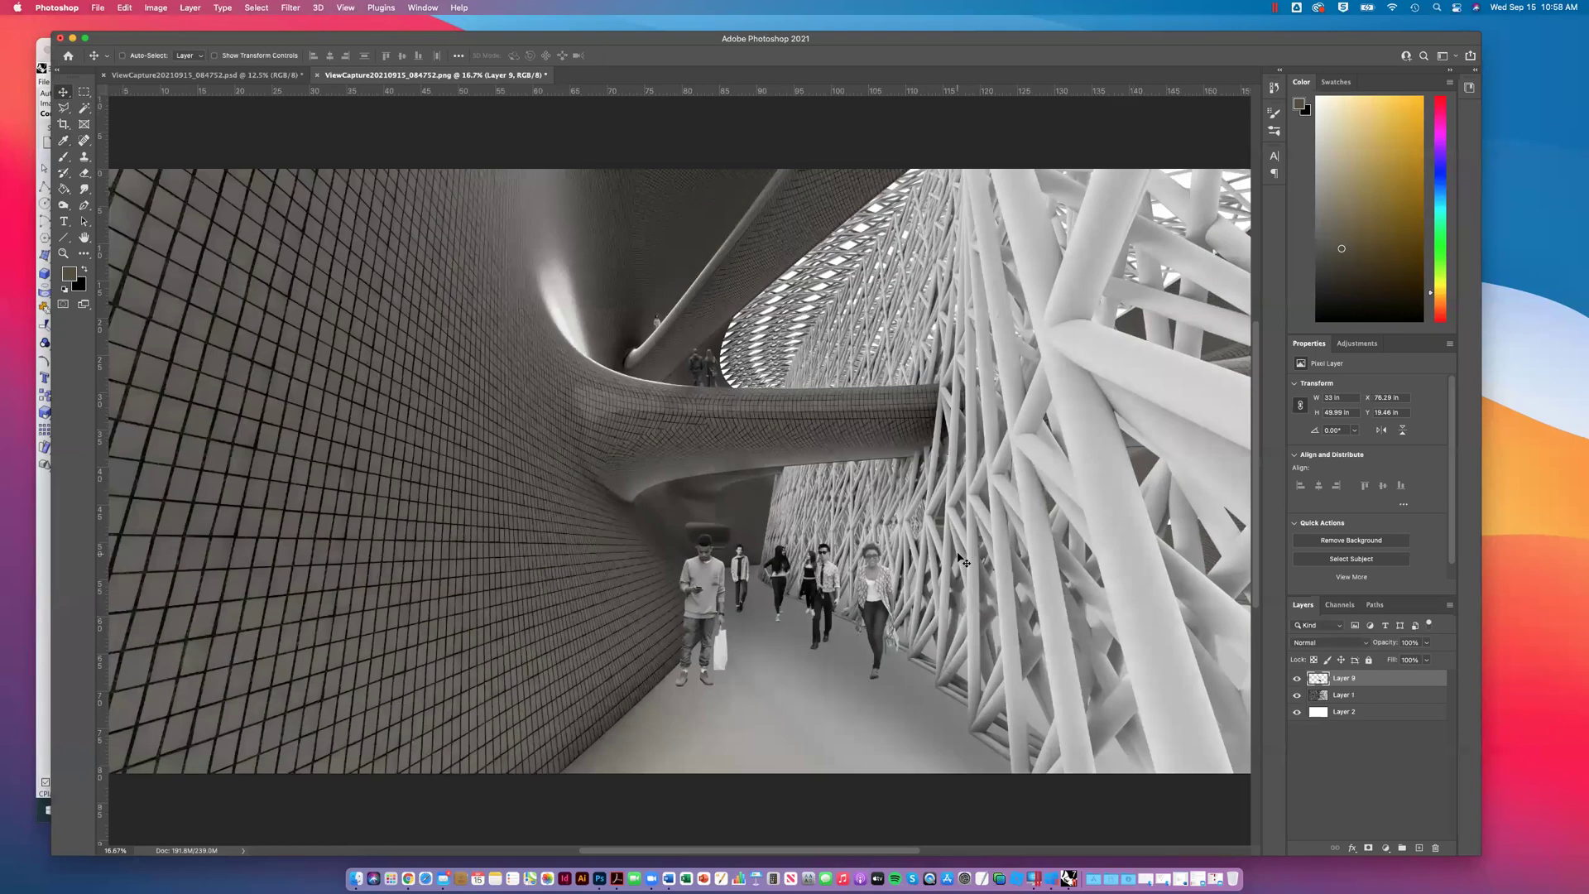
{"action": "scroll", "coordinate": [891, 584], "scroll_direction": "down", "scroll_amount": 5}
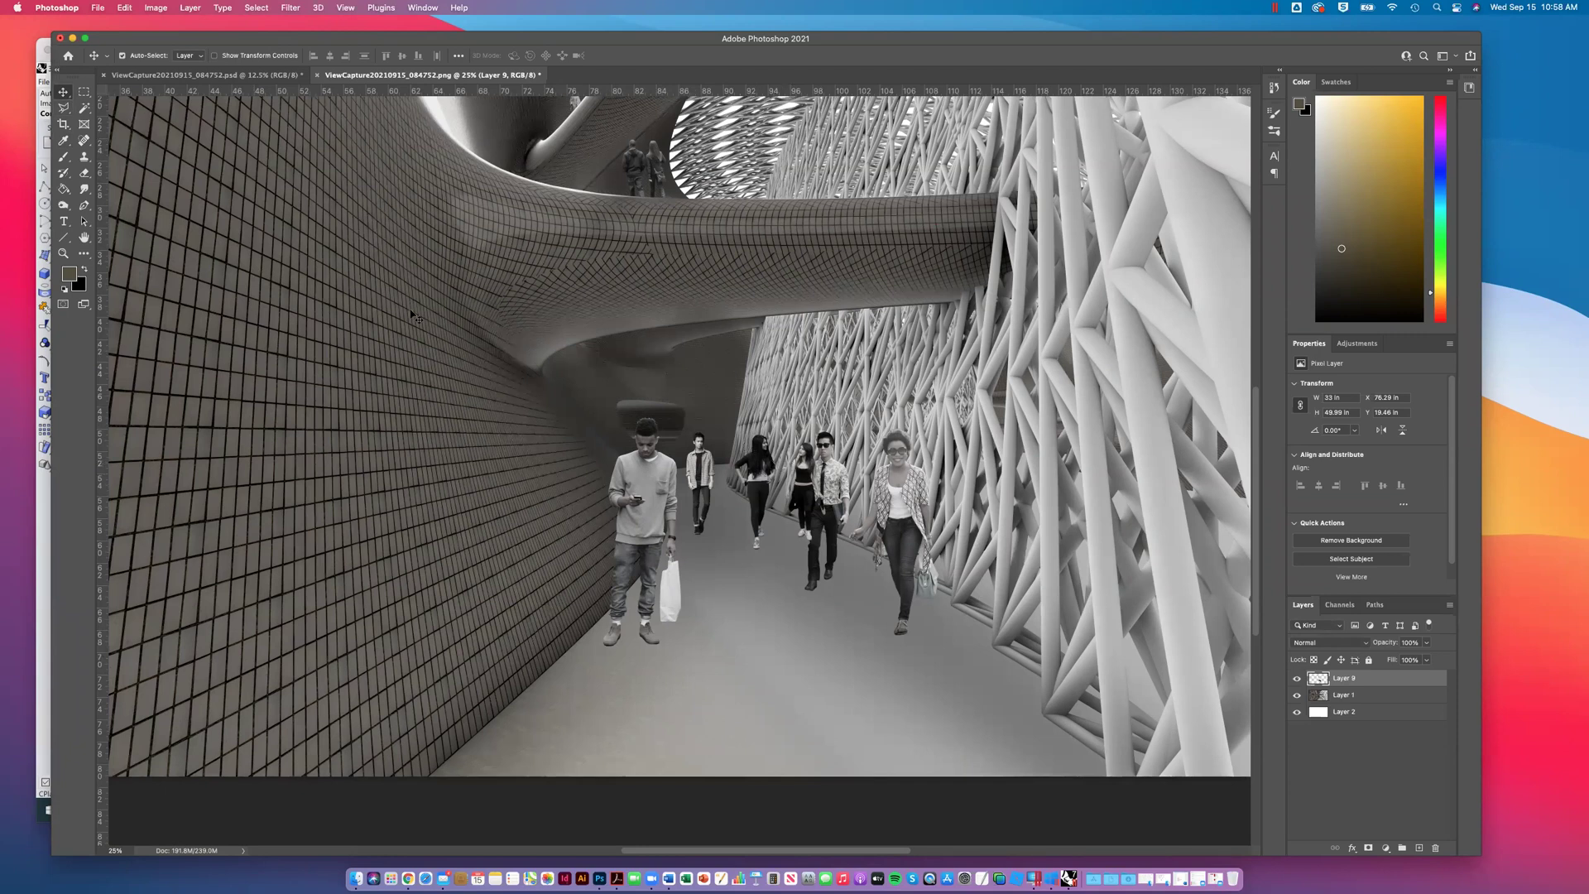
{"action": "left_click", "coordinate": [66, 110]}
{"action": "left_click", "coordinate": [583, 649]}
{"action": "left_click", "coordinate": [597, 468]}
{"action": "left_click", "coordinate": [616, 403]}
{"action": "left_click", "coordinate": [657, 403]}
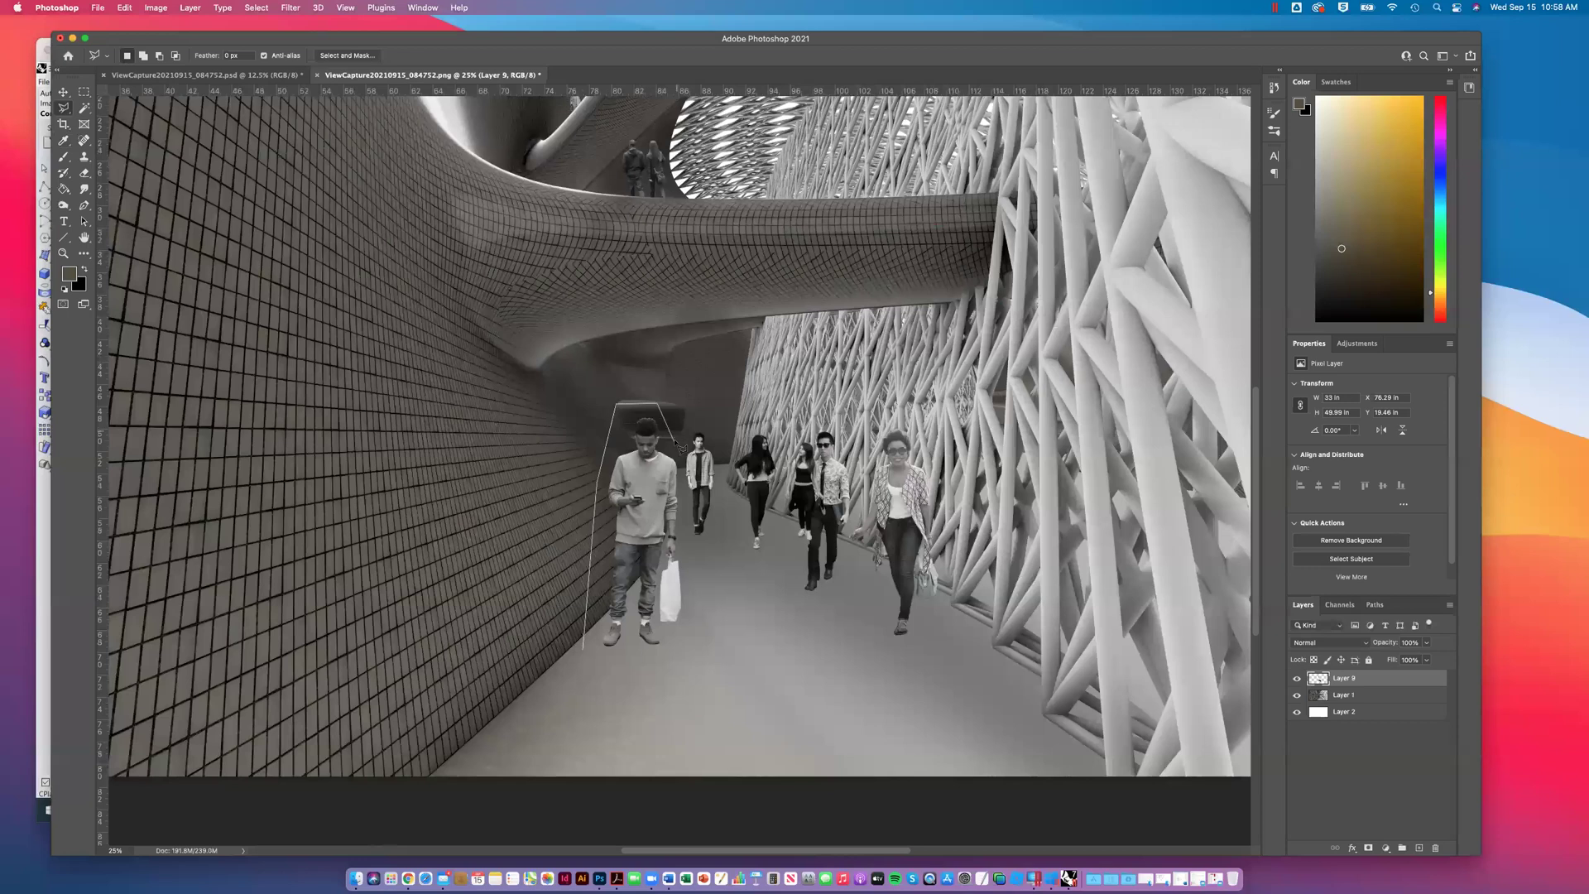
{"action": "left_click", "coordinate": [683, 488]}
{"action": "left_click", "coordinate": [694, 571]}
{"action": "left_click", "coordinate": [677, 662]}
{"action": "left_click", "coordinate": [587, 658]}
Step: Copy the selected man, paste him as a new layer and move the duplicate beside the original, over the dark gridded wall
{"action": "left_click", "coordinate": [83, 91]}
{"action": "left_click", "coordinate": [327, 319]}
{"action": "key", "text": "super+v"}
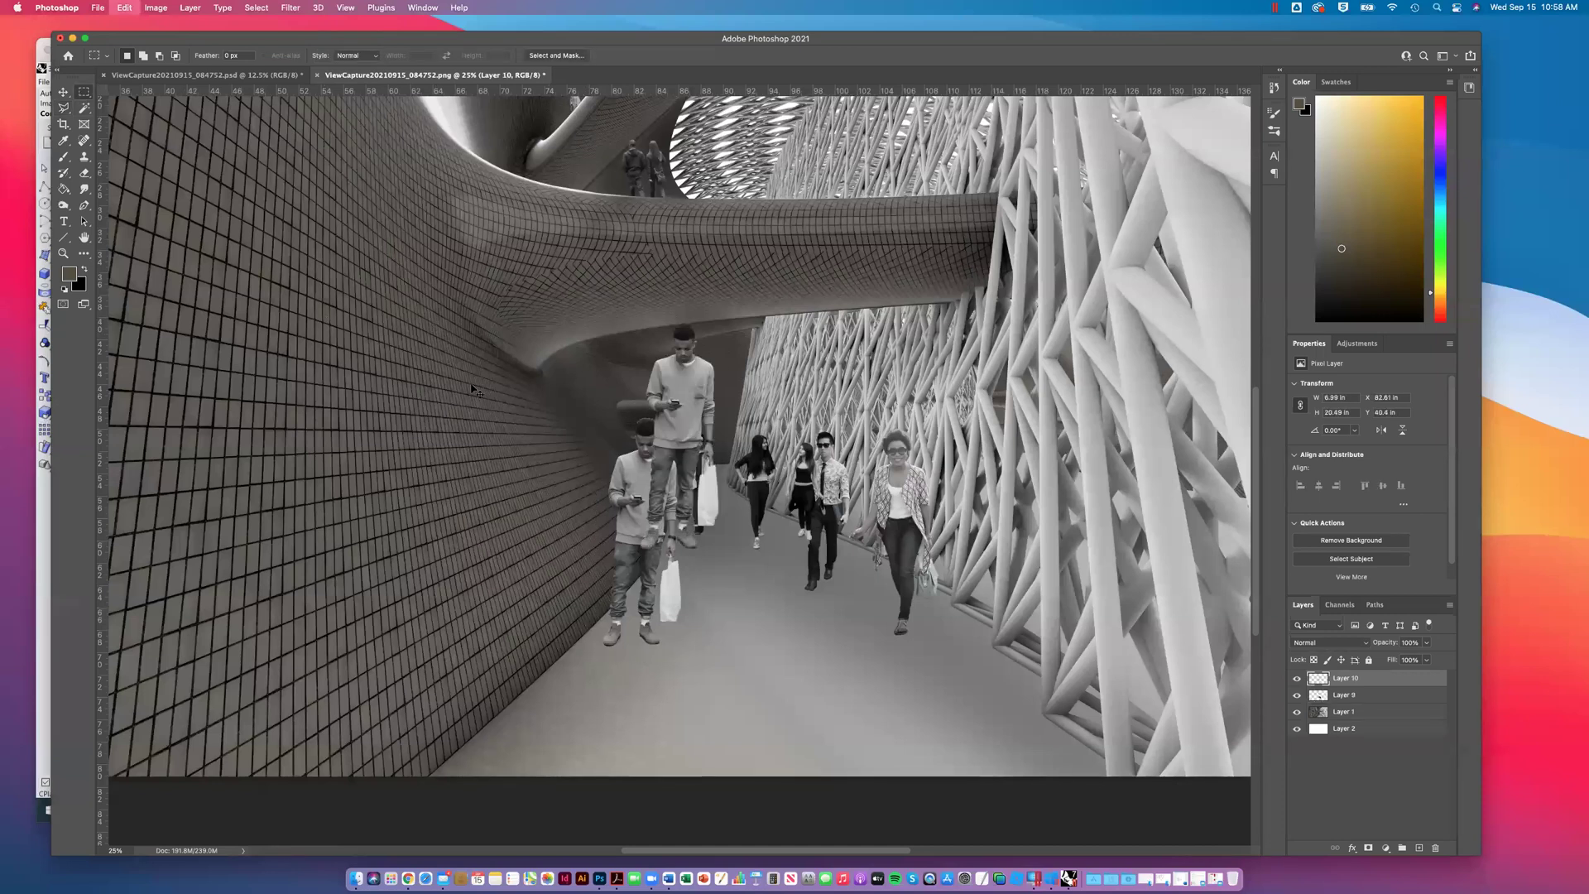
{"action": "left_click_drag", "start_coordinate": [687, 415], "coordinate": [575, 497]}
{"action": "key", "text": "super+d"}
{"action": "key", "text": "v"}
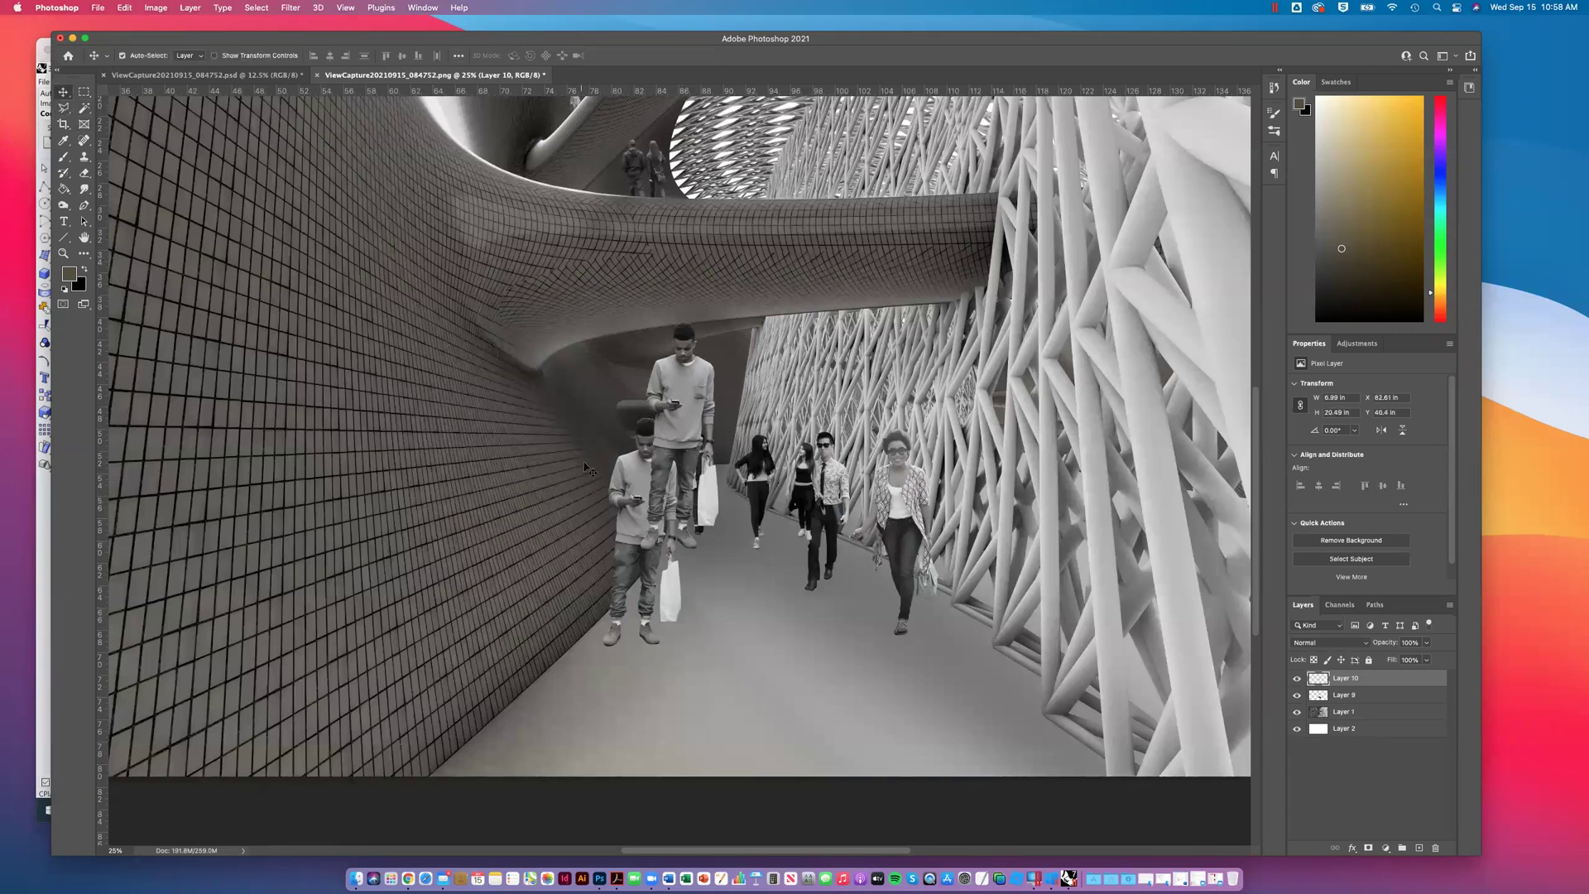
{"action": "left_click_drag", "start_coordinate": [677, 411], "coordinate": [578, 447]}
{"action": "left_click_drag", "start_coordinate": [564, 502], "coordinate": [526, 466]}
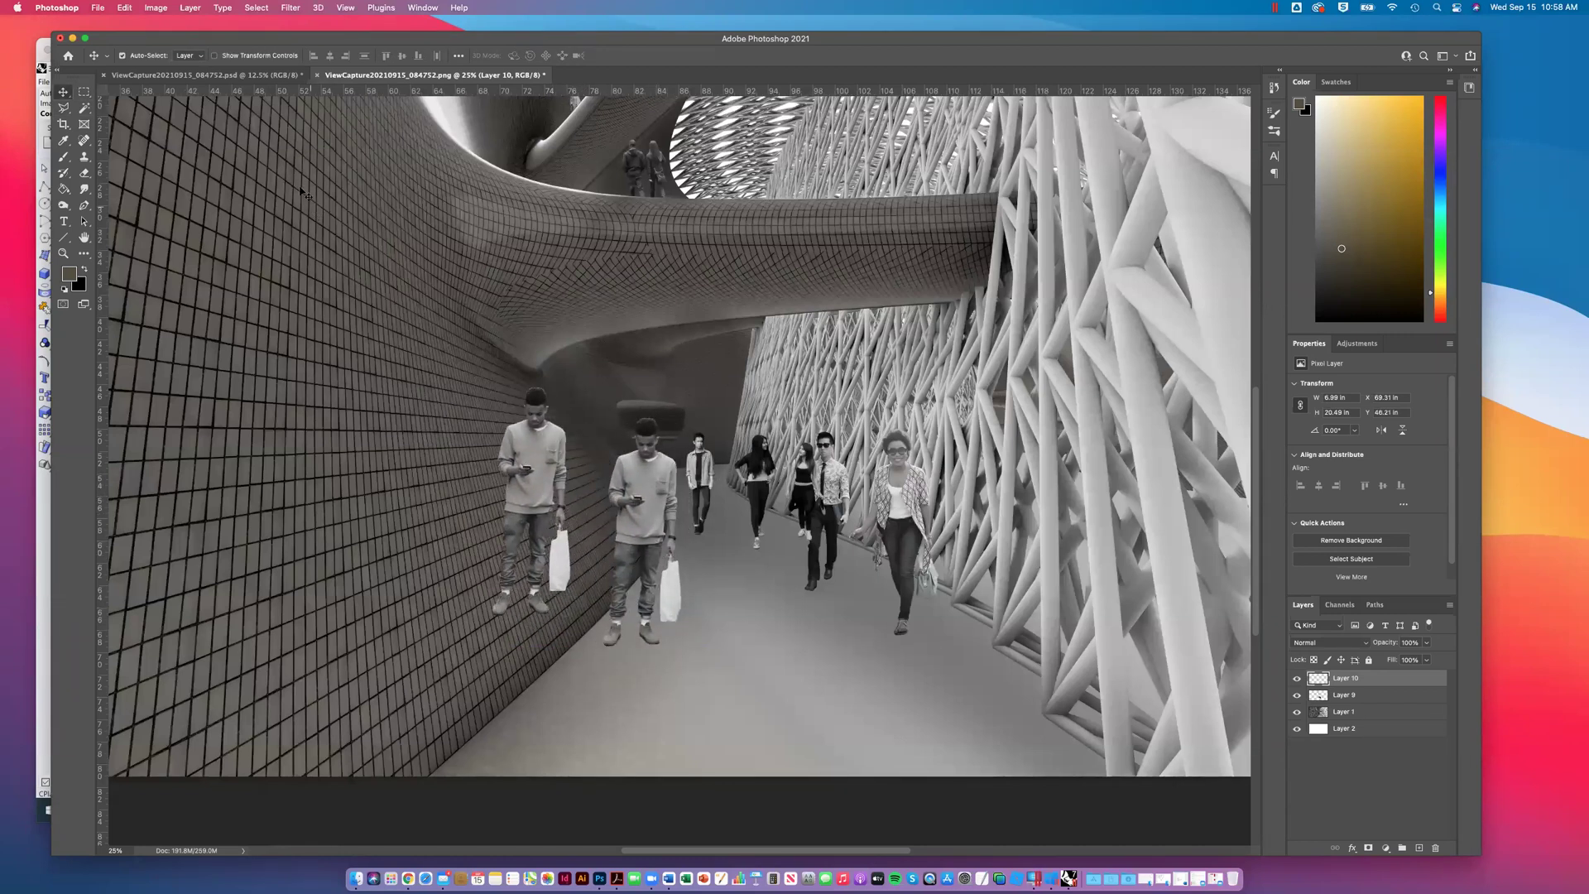
Step: Flip the duplicated man vertically and place him upside down beneath the original's feet
{"action": "left_click", "coordinate": [124, 9]}
{"action": "mouse_move", "coordinate": [162, 283]}
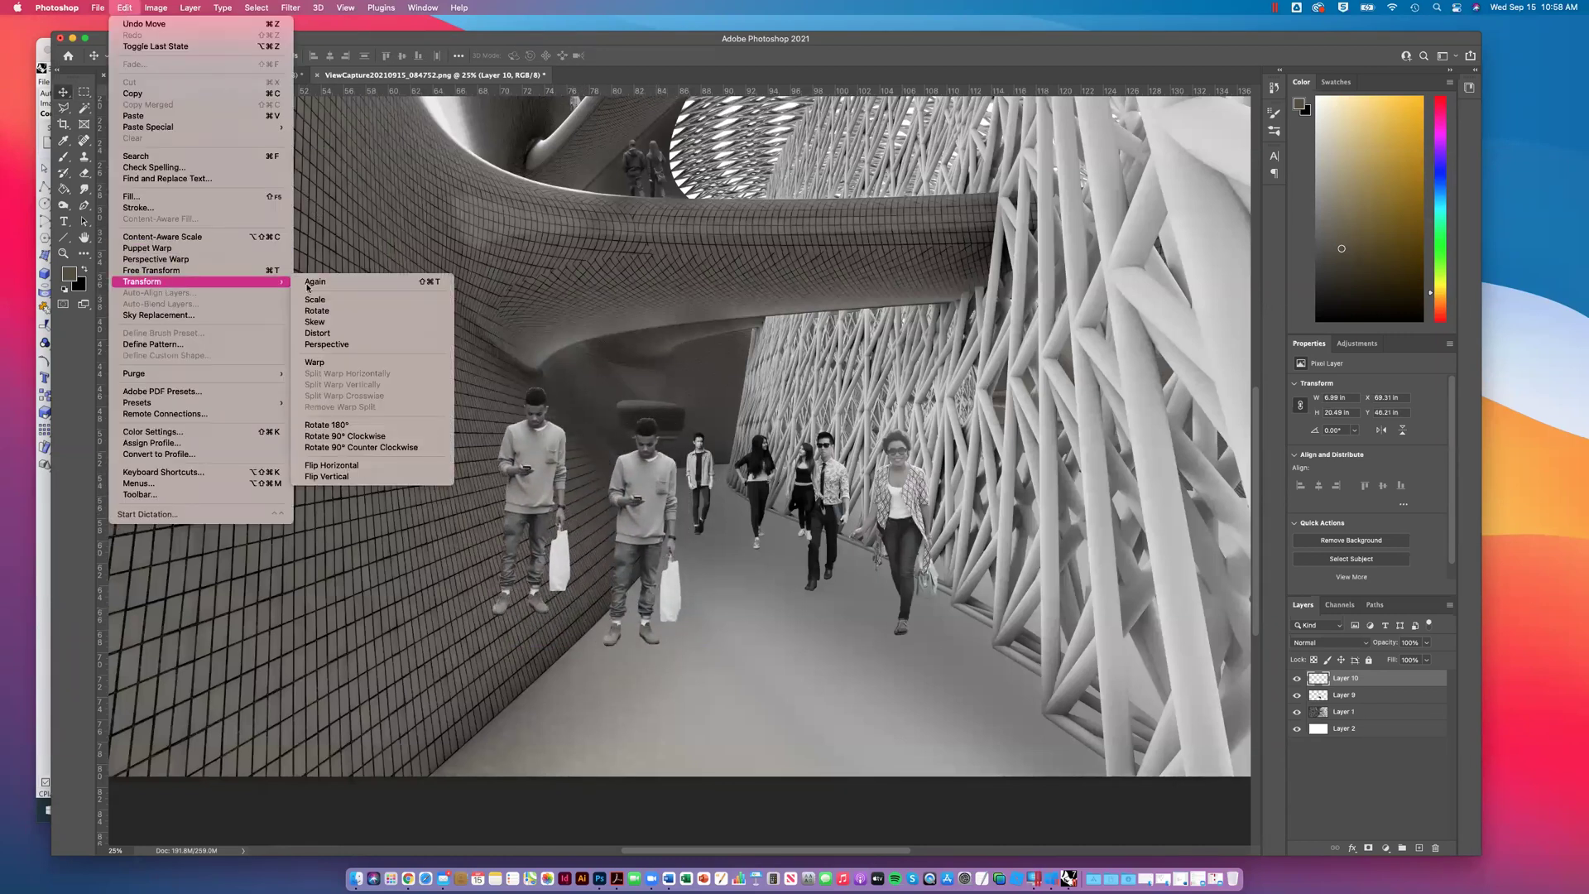
{"action": "left_click", "coordinate": [353, 480]}
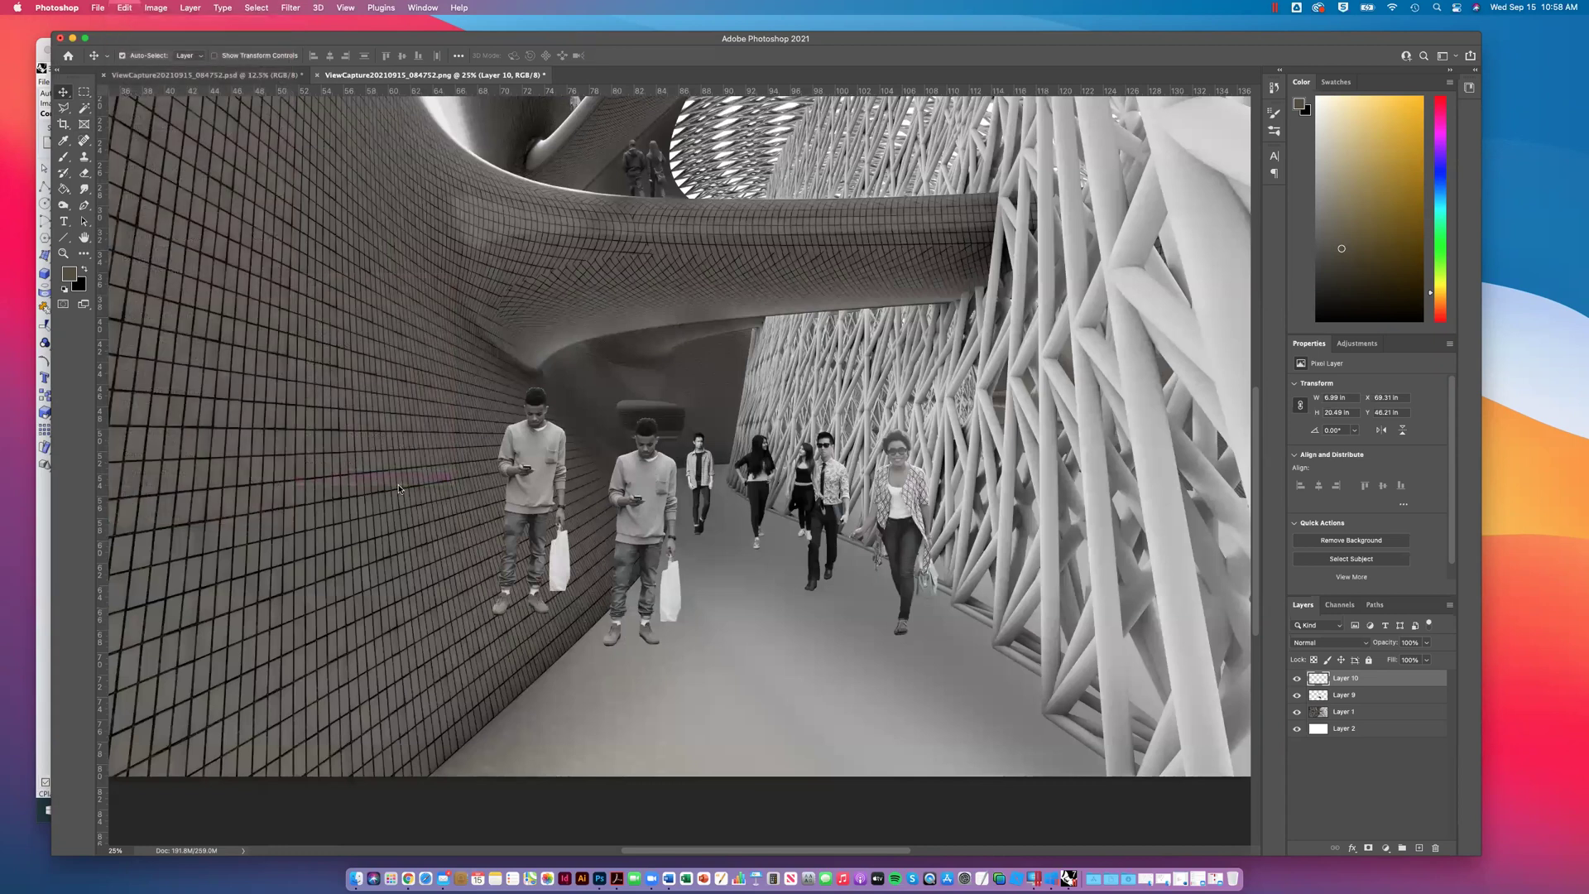
{"action": "left_click_drag", "start_coordinate": [536, 475], "coordinate": [651, 724]}
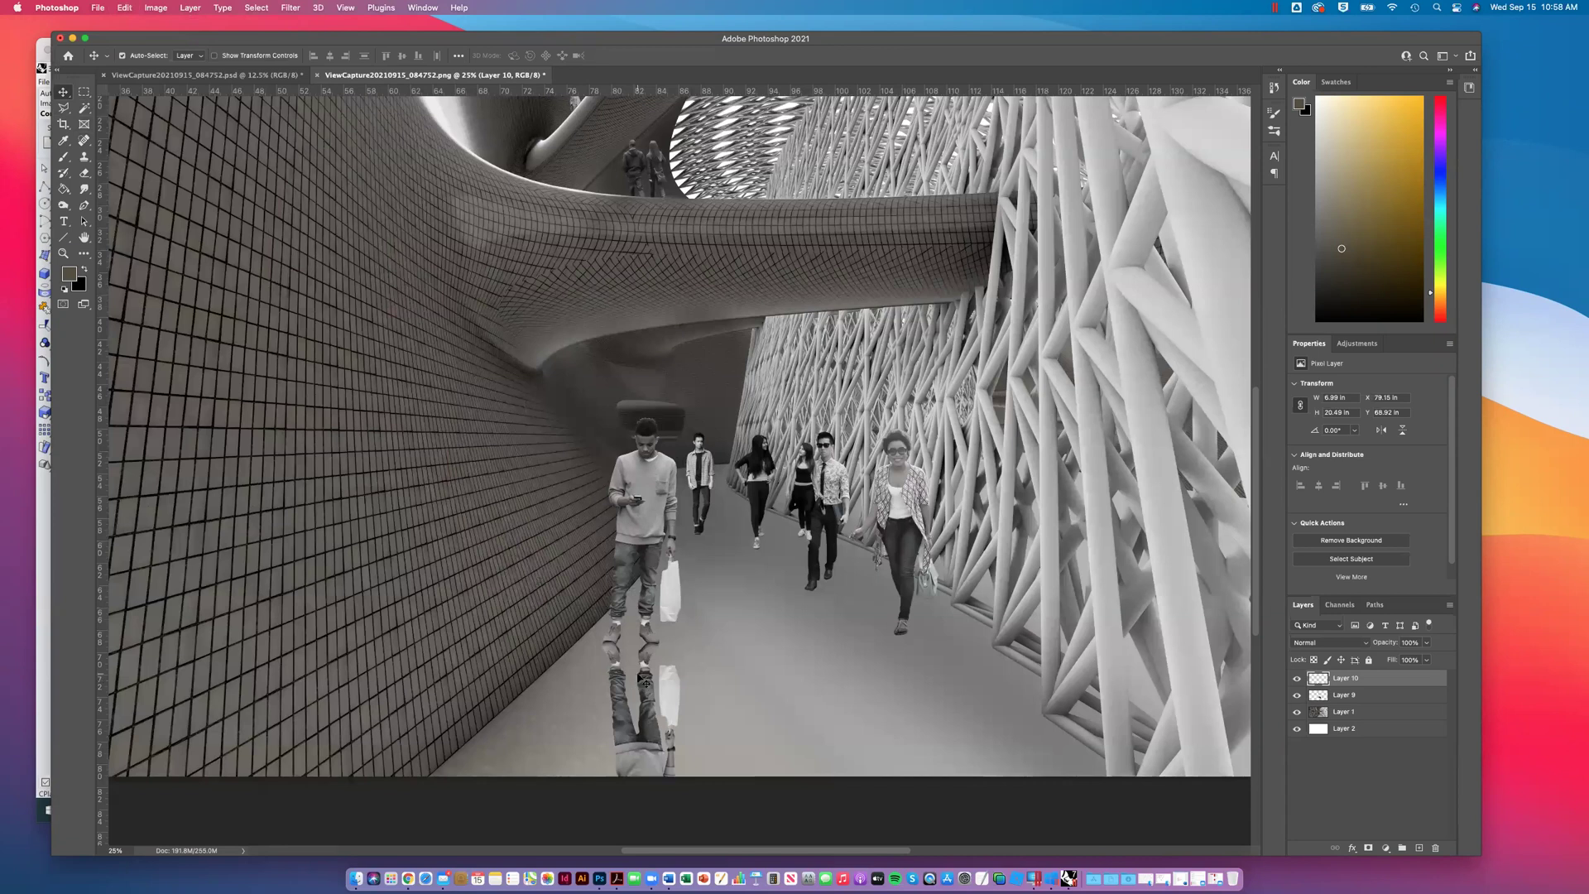
Step: Free-transform the flipped figure to about 110% width and 30% height, keeping it joined to the man's feet
{"action": "key", "text": "super+t"}
{"action": "scroll", "coordinate": [656, 725], "scroll_direction": "down", "scroll_amount": 3}
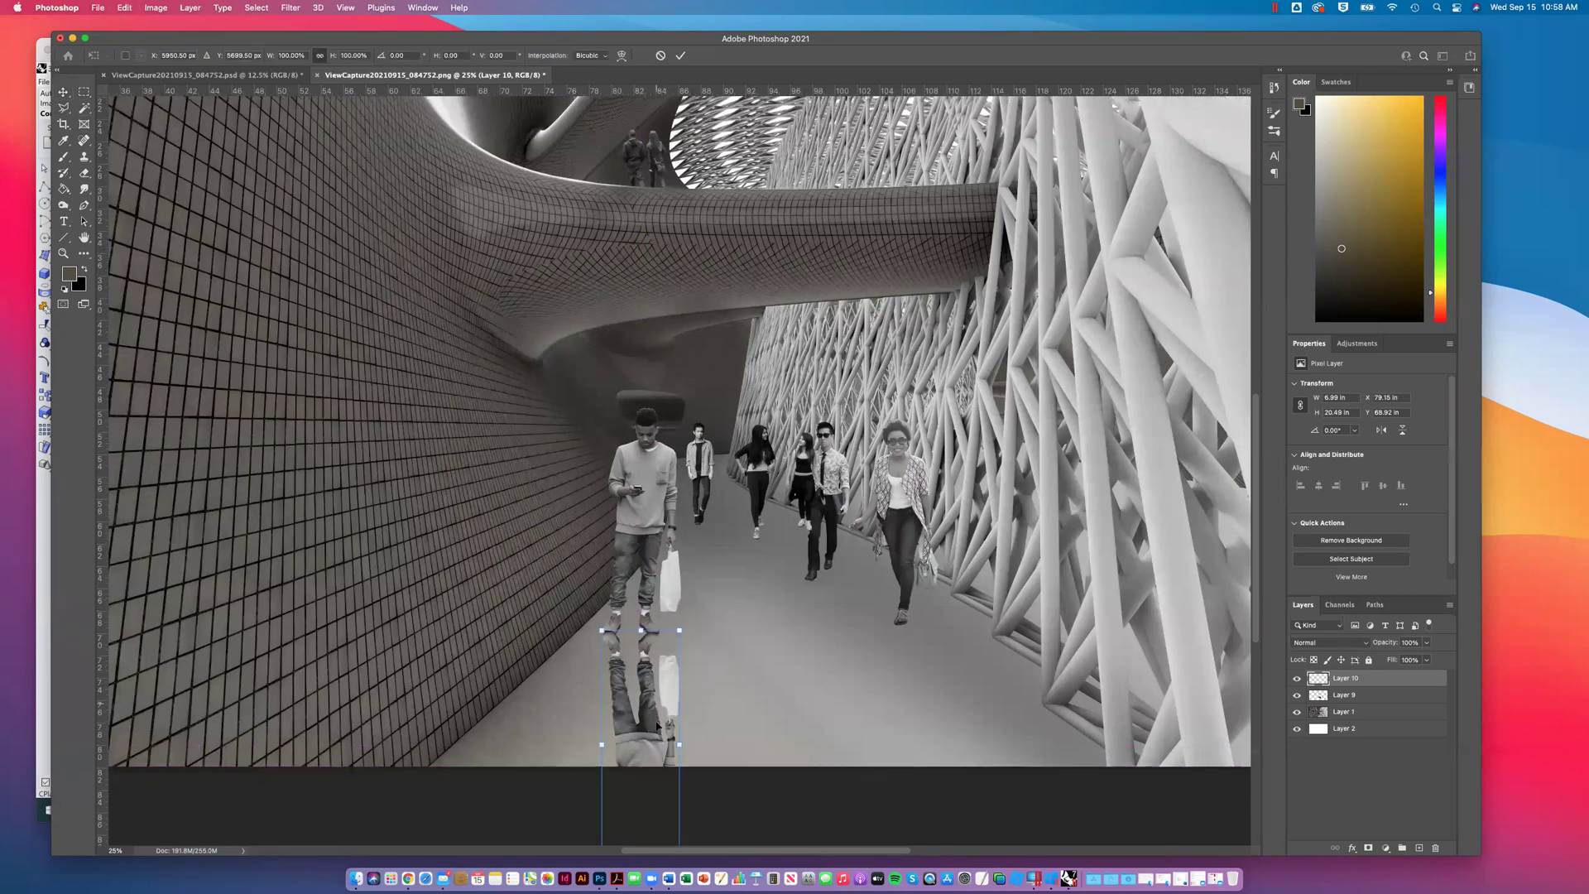
{"action": "left_click_drag", "start_coordinate": [632, 779], "coordinate": [631, 644]}
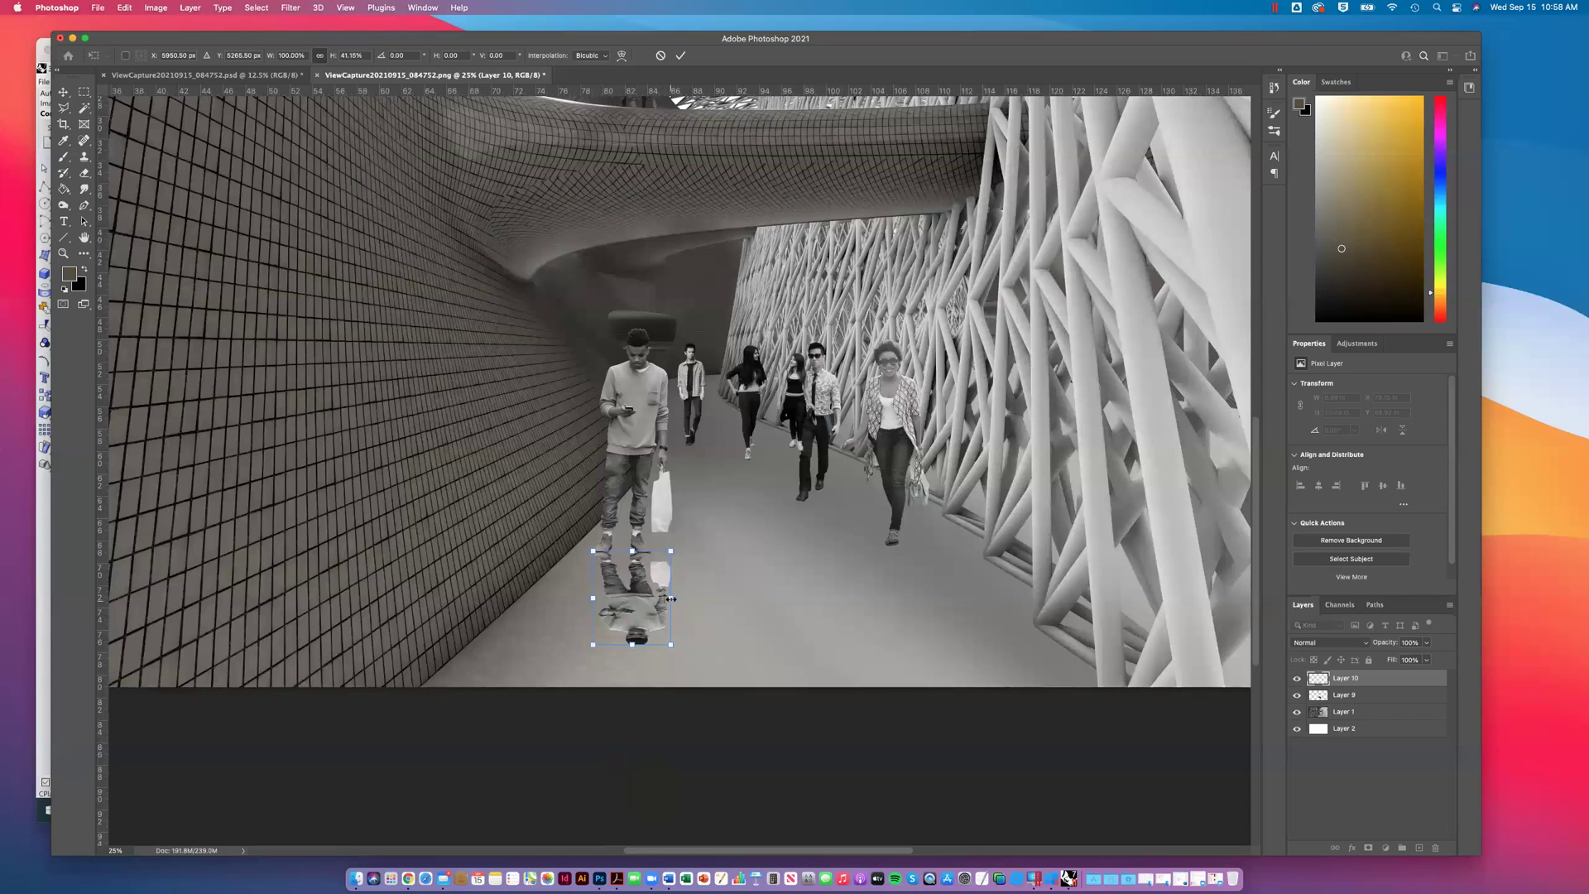
{"action": "left_click_drag", "start_coordinate": [631, 642], "coordinate": [628, 587]}
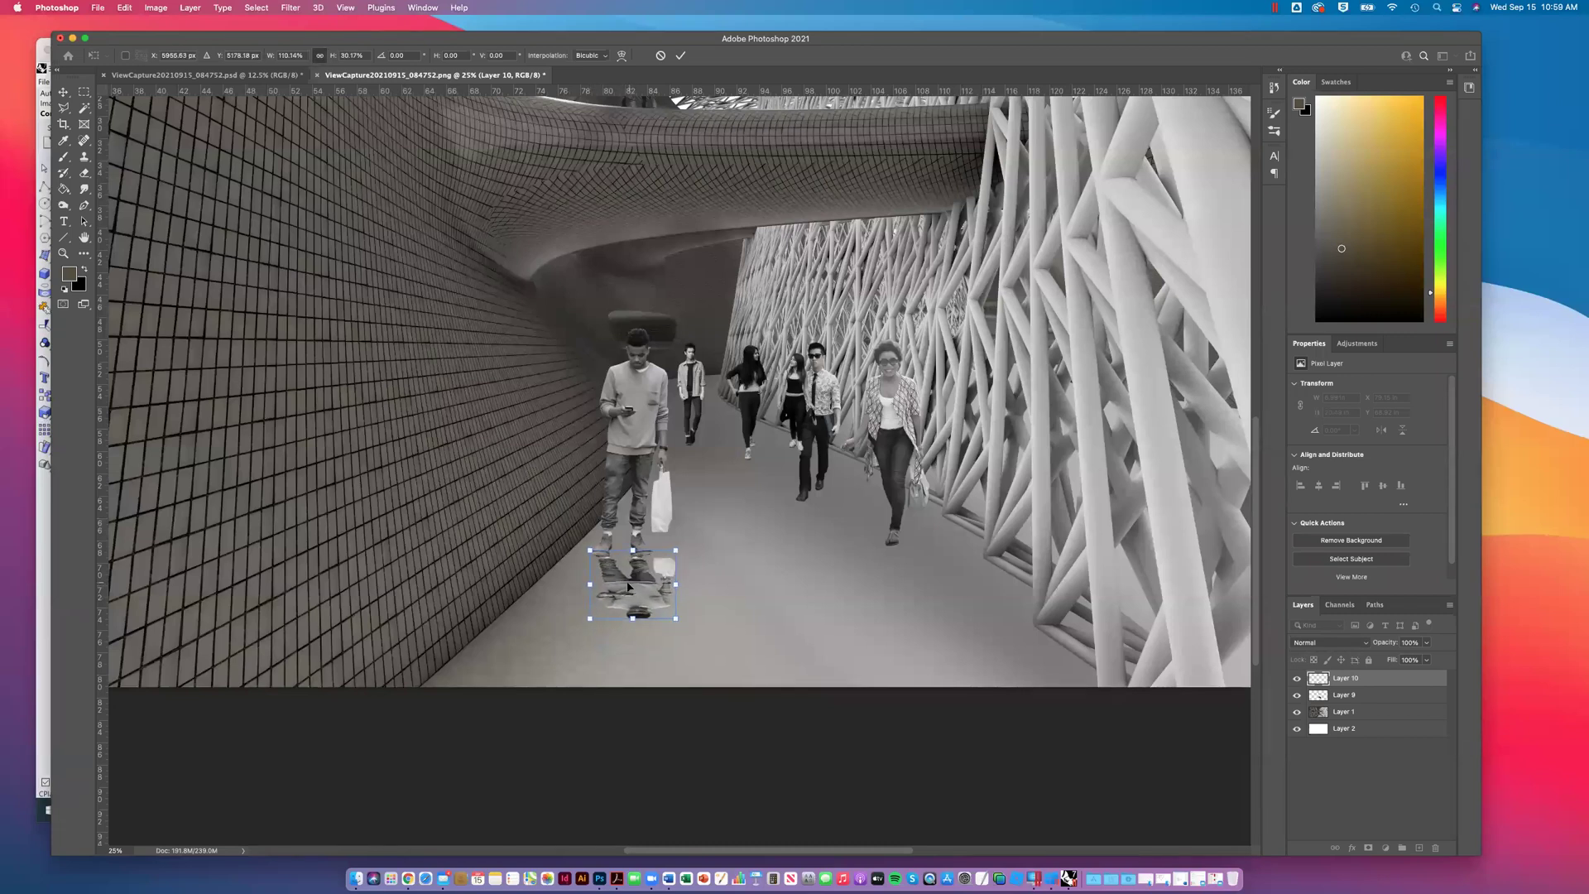
{"action": "key", "text": "Return"}
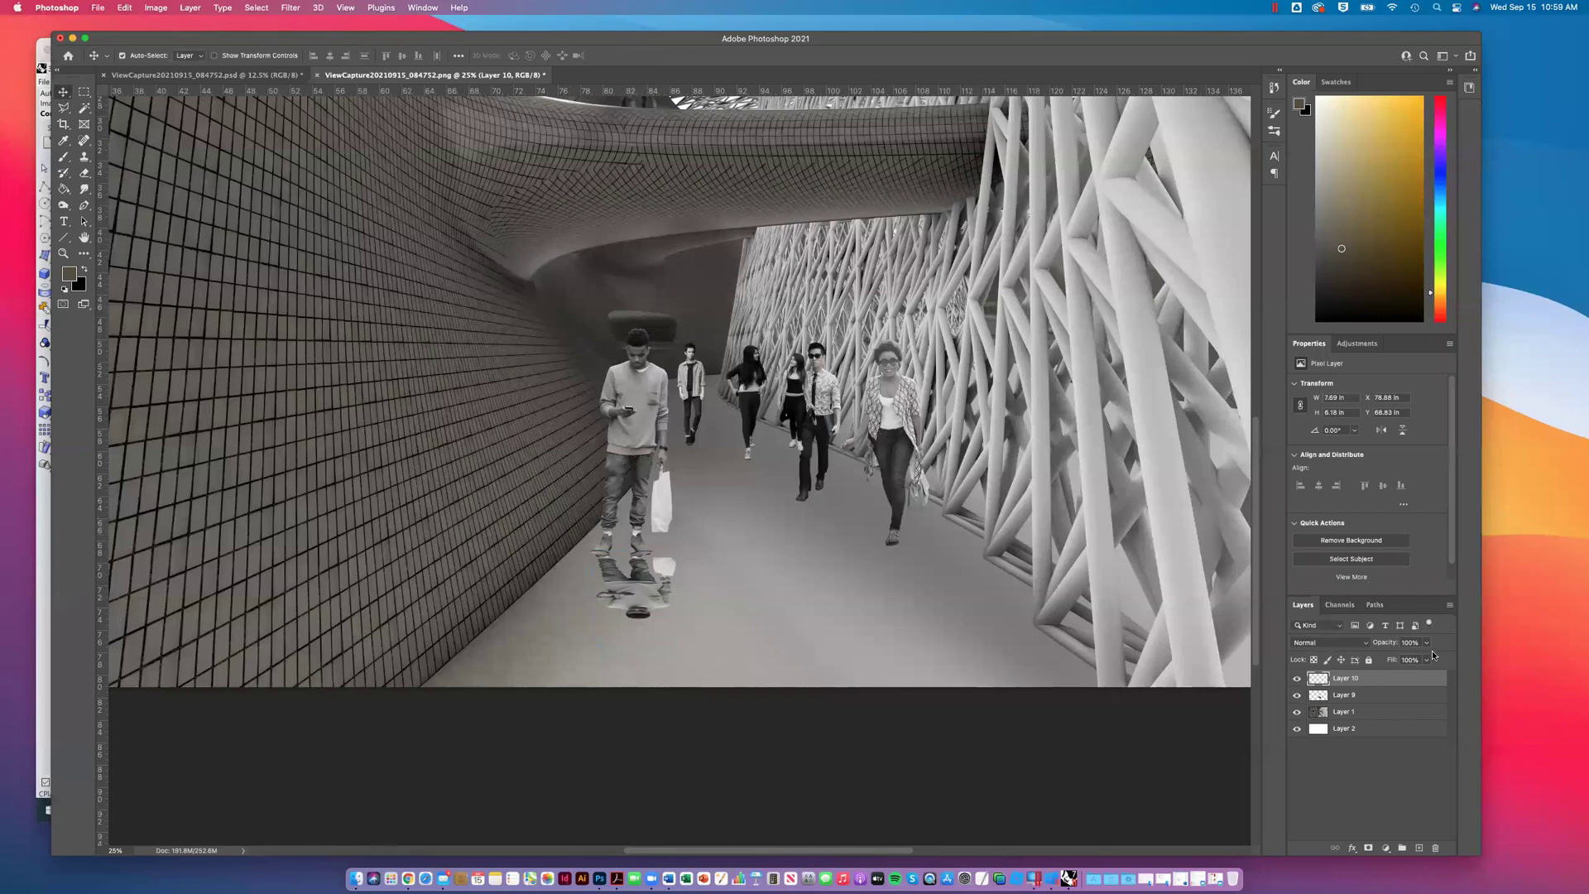
Step: Blacken the squashed figure with an Exposure of -20 and lower its layer opacity to 10% to form a faint shadow
{"action": "left_click", "coordinate": [155, 7]}
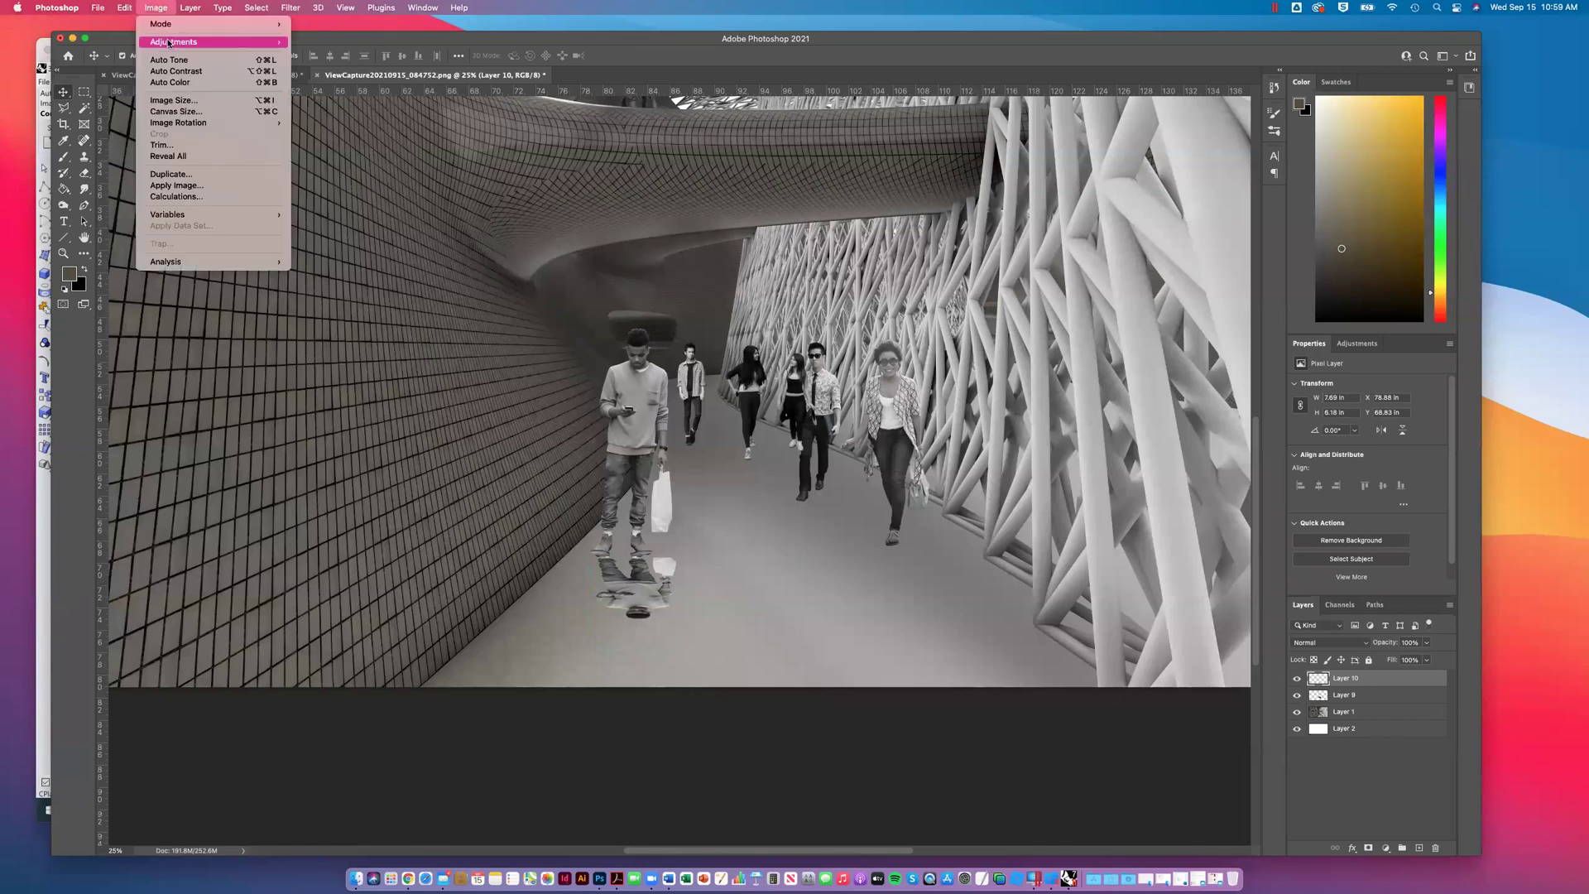
{"action": "mouse_move", "coordinate": [170, 42]}
{"action": "left_click", "coordinate": [347, 80]}
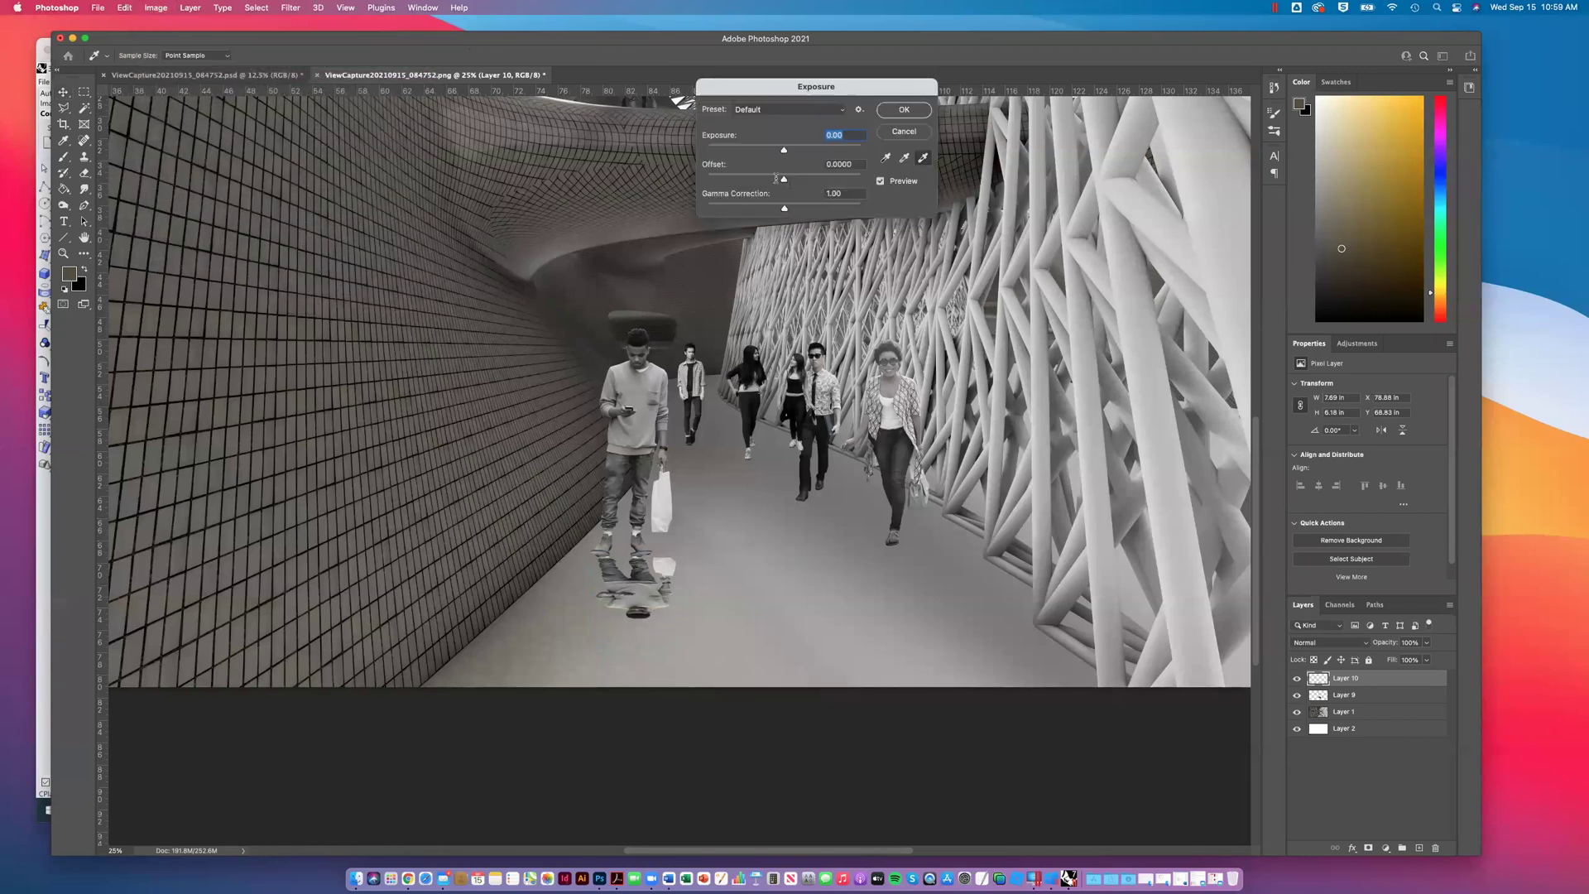
{"action": "left_click_drag", "start_coordinate": [757, 153], "coordinate": [710, 147]}
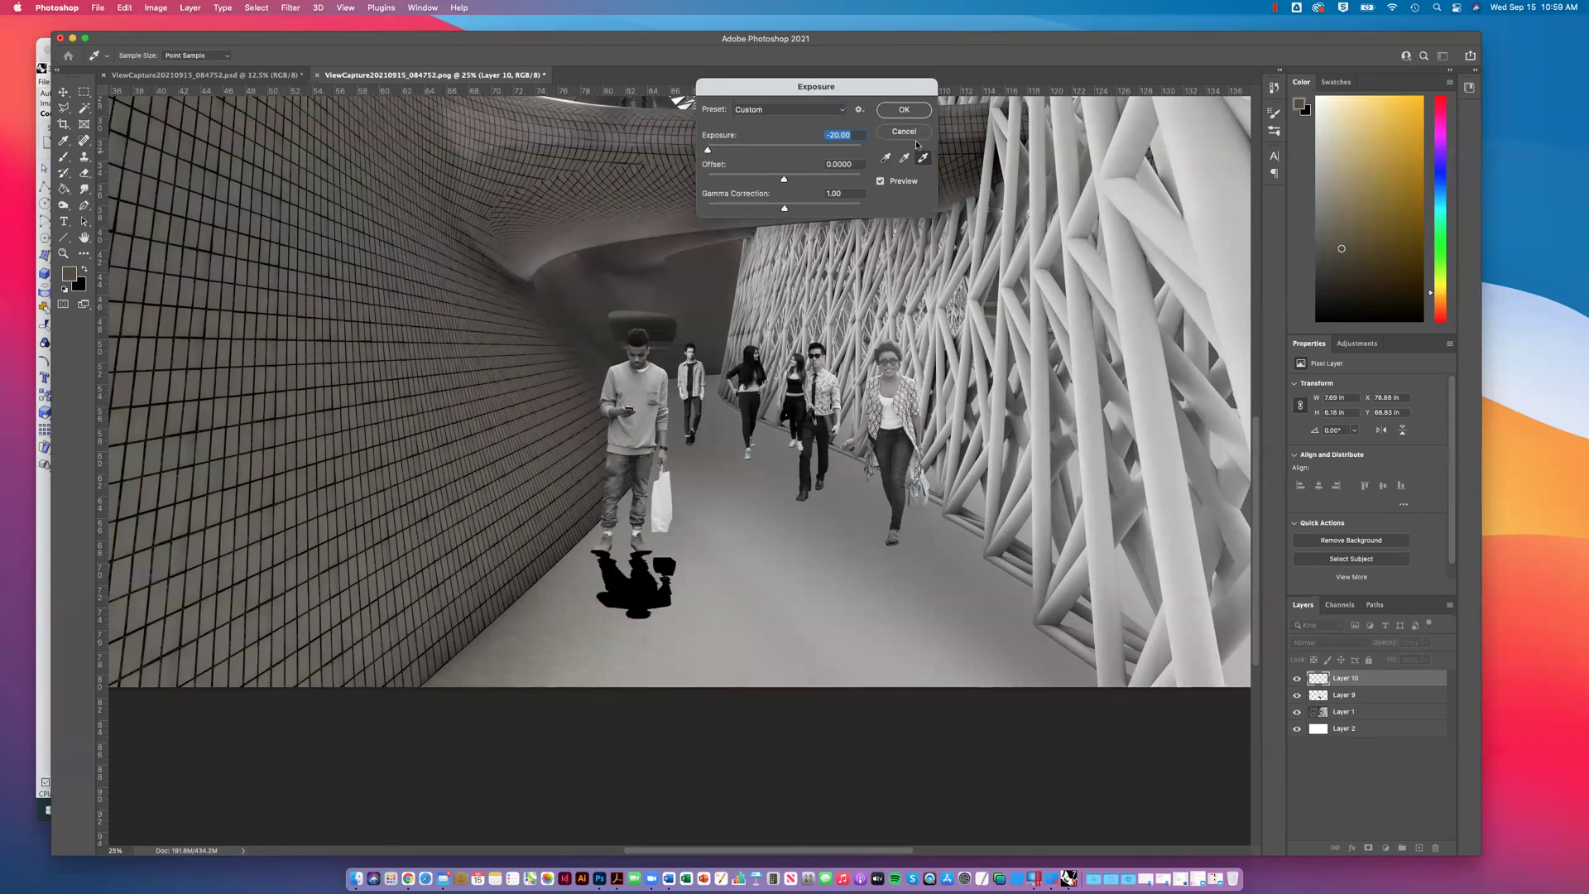
{"action": "left_click", "coordinate": [907, 110]}
{"action": "left_click_drag", "start_coordinate": [1426, 645], "coordinate": [1369, 659]}
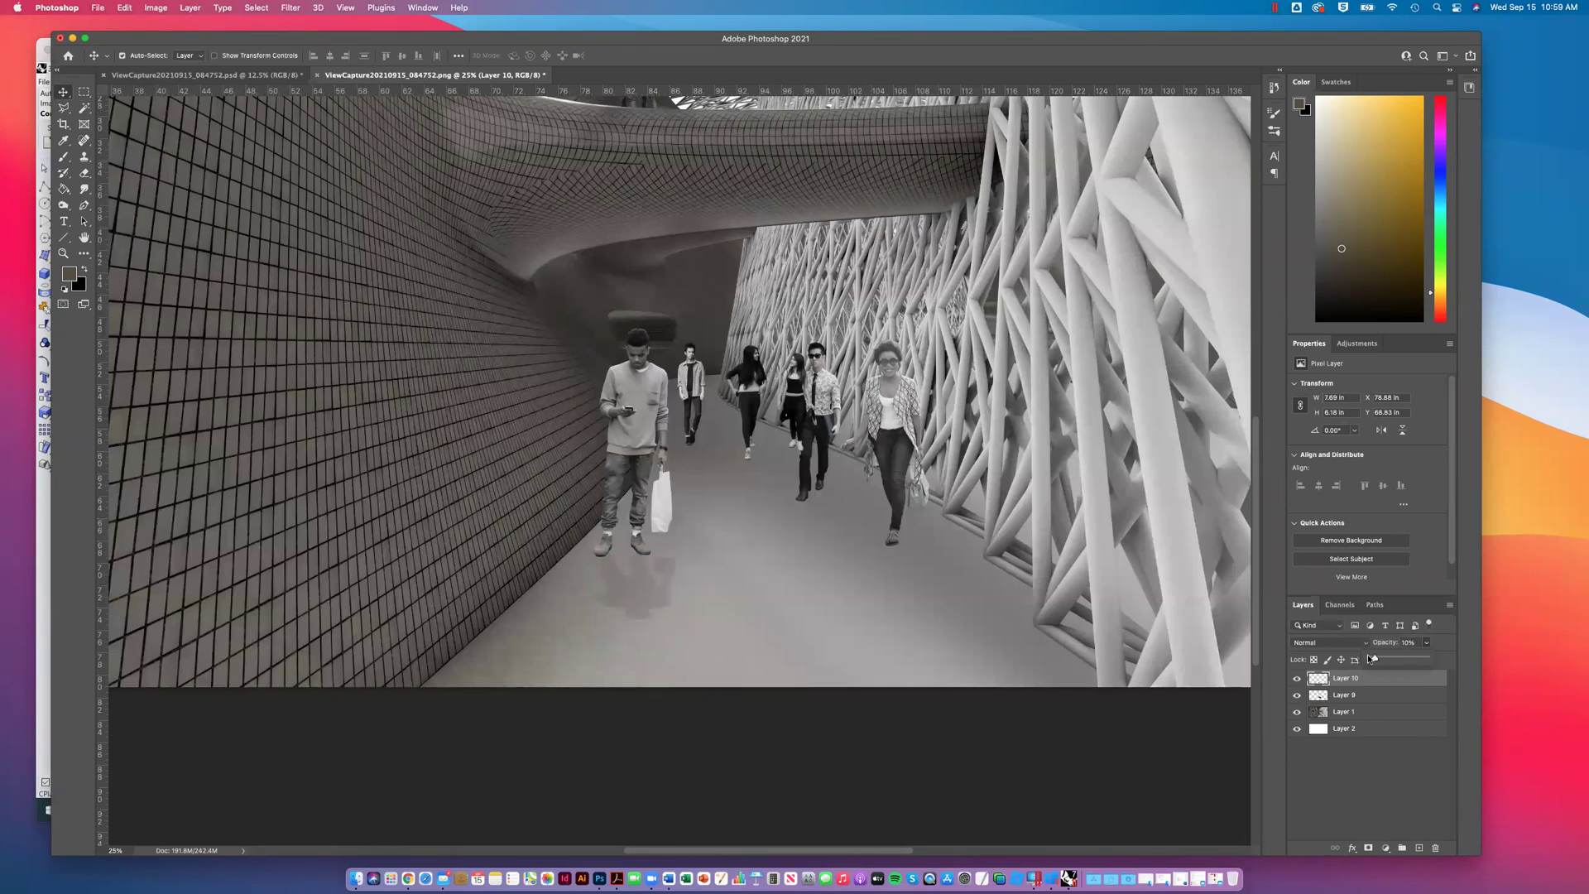
Step: Soften the man's floor shadow on Layer 10 with a Gaussian Blur
{"action": "left_click", "coordinate": [290, 9]}
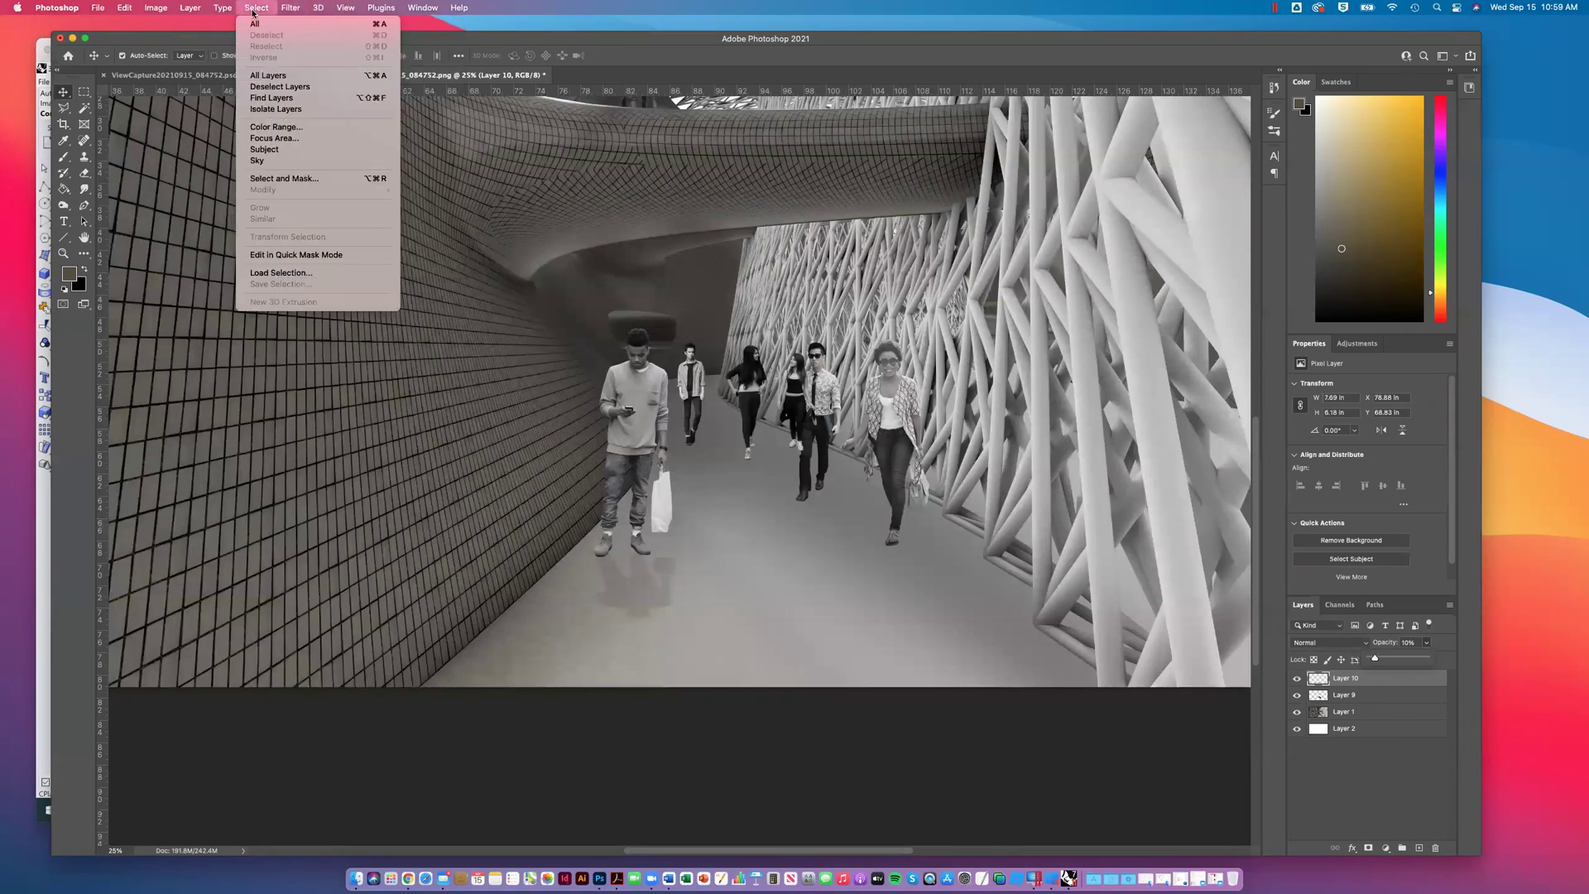
{"action": "mouse_move", "coordinate": [306, 168]}
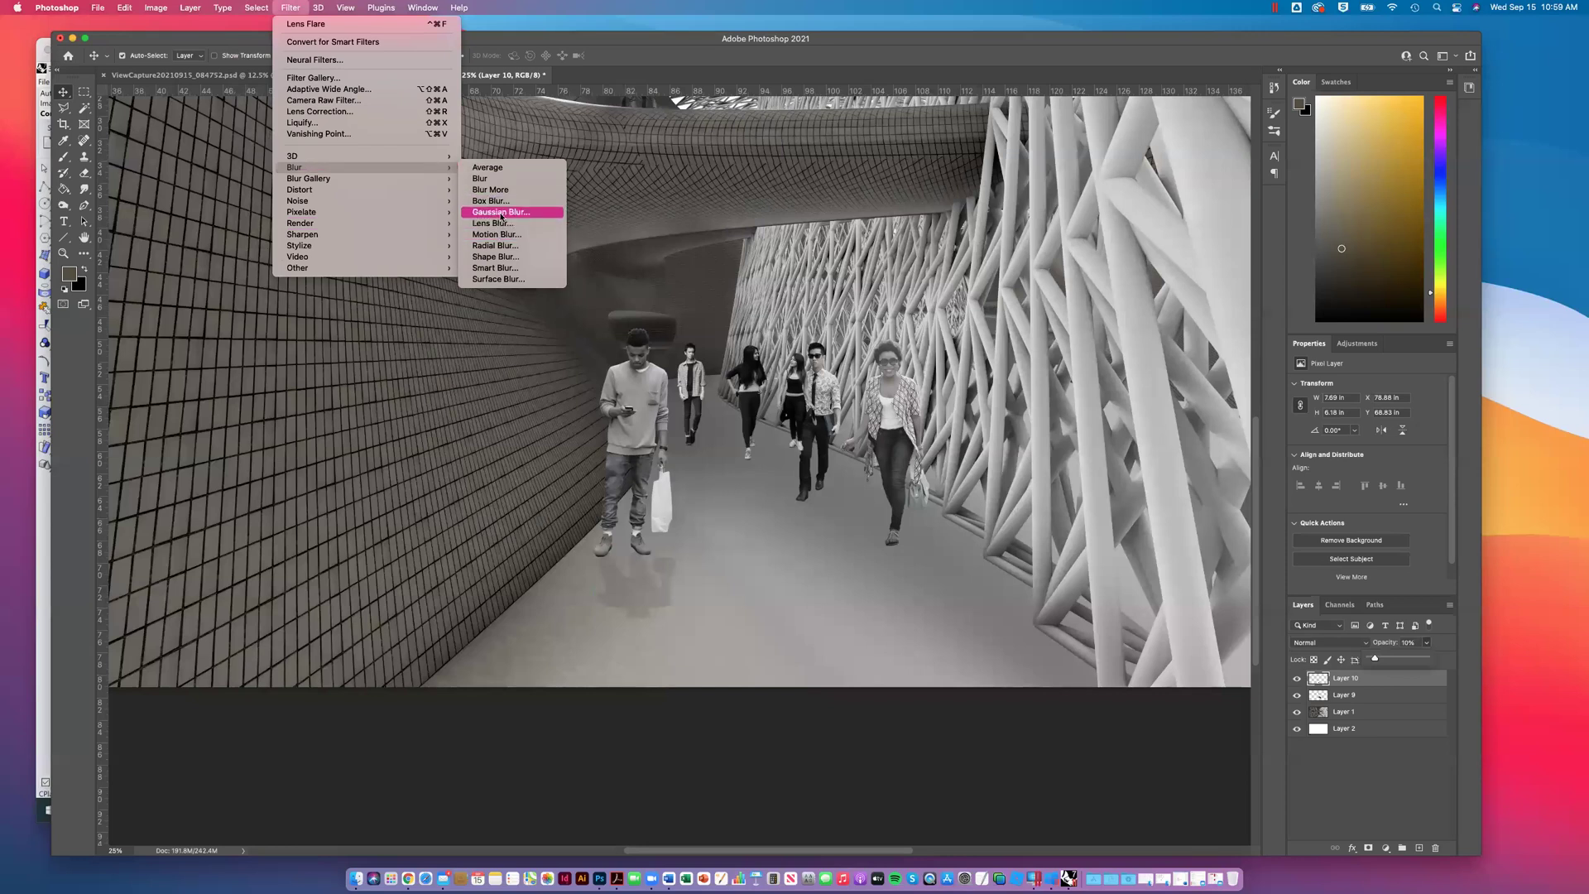
{"action": "key", "text": "Return"}
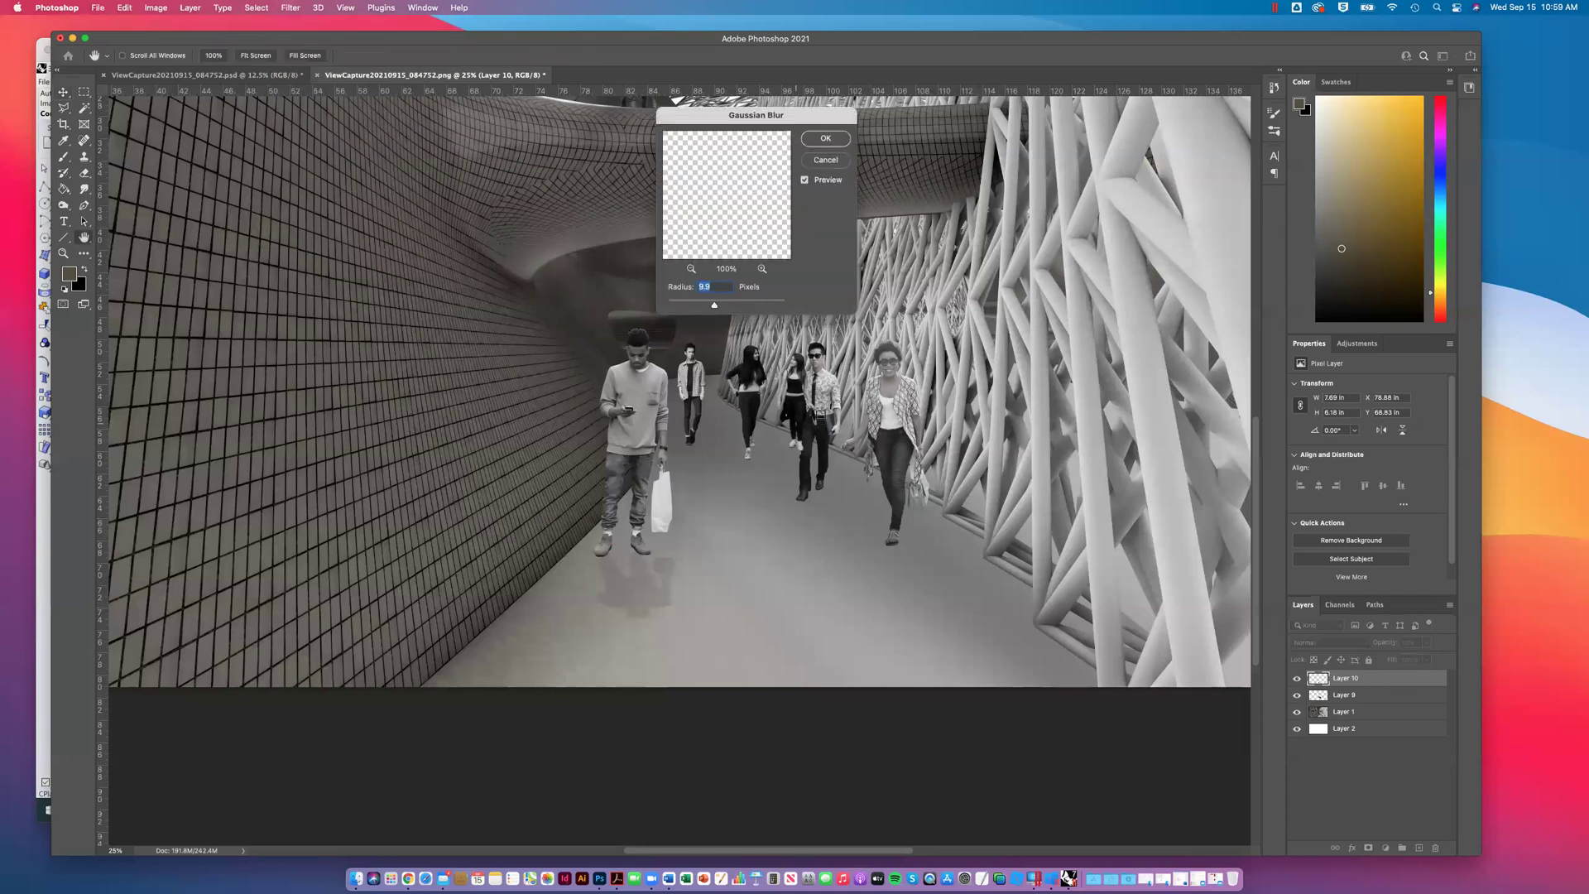
{"action": "mouse_move", "coordinate": [717, 305]}
{"action": "left_mouse_down"}
{"action": "mouse_move", "coordinate": [745, 309]}
{"action": "mouse_move", "coordinate": [717, 307]}
{"action": "left_mouse_up"}
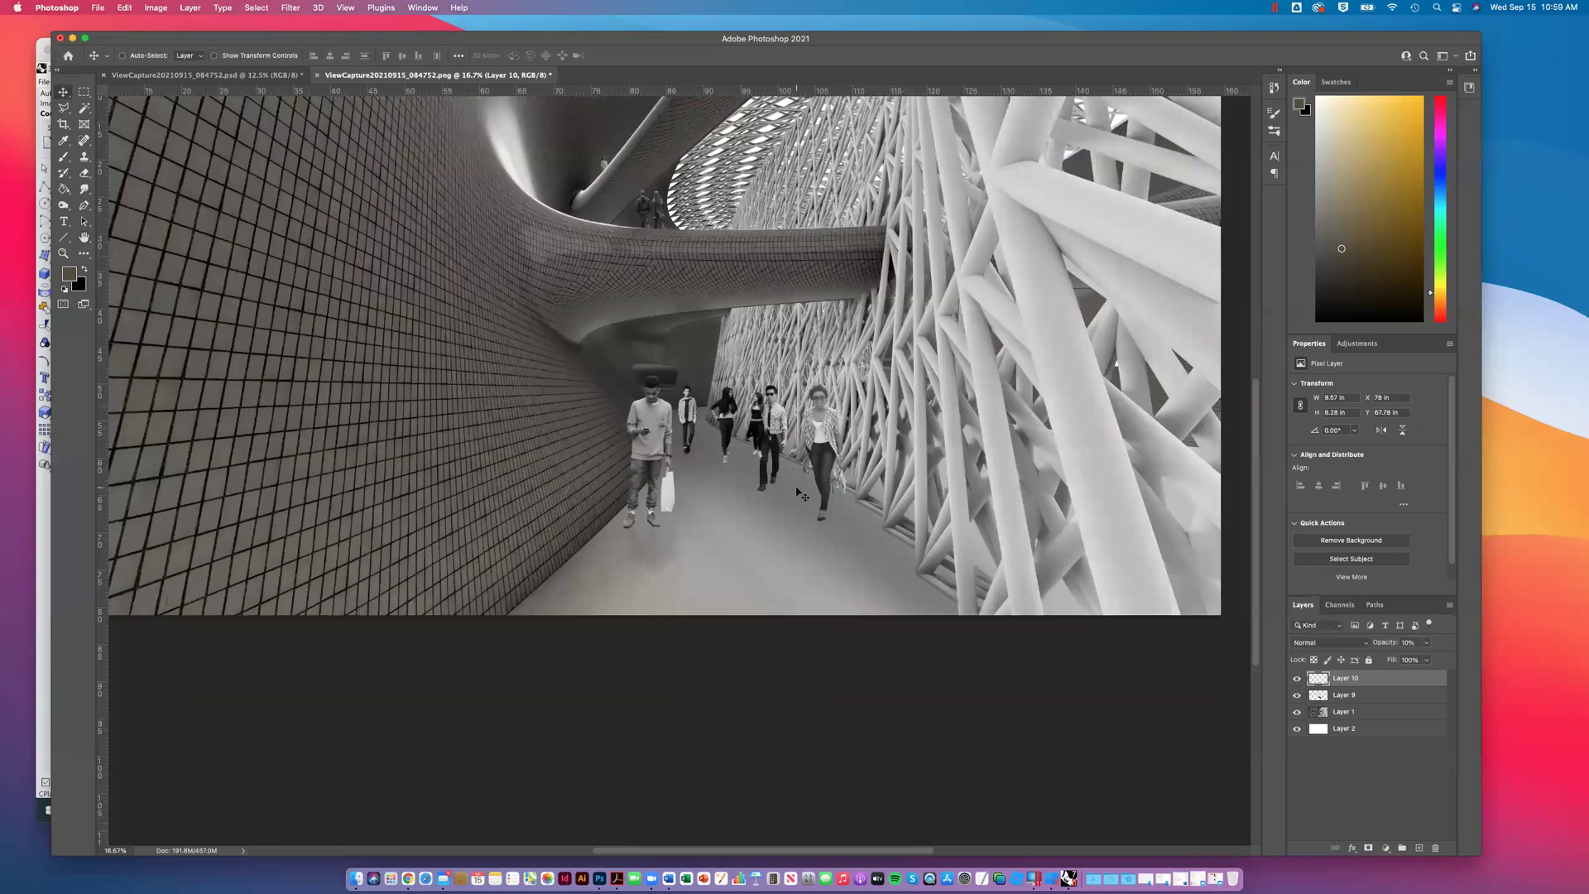
Step: Make the interior rendering on Layer 1 the active layer and switch to the Burn tool
{"action": "key", "text": "super+minus"}
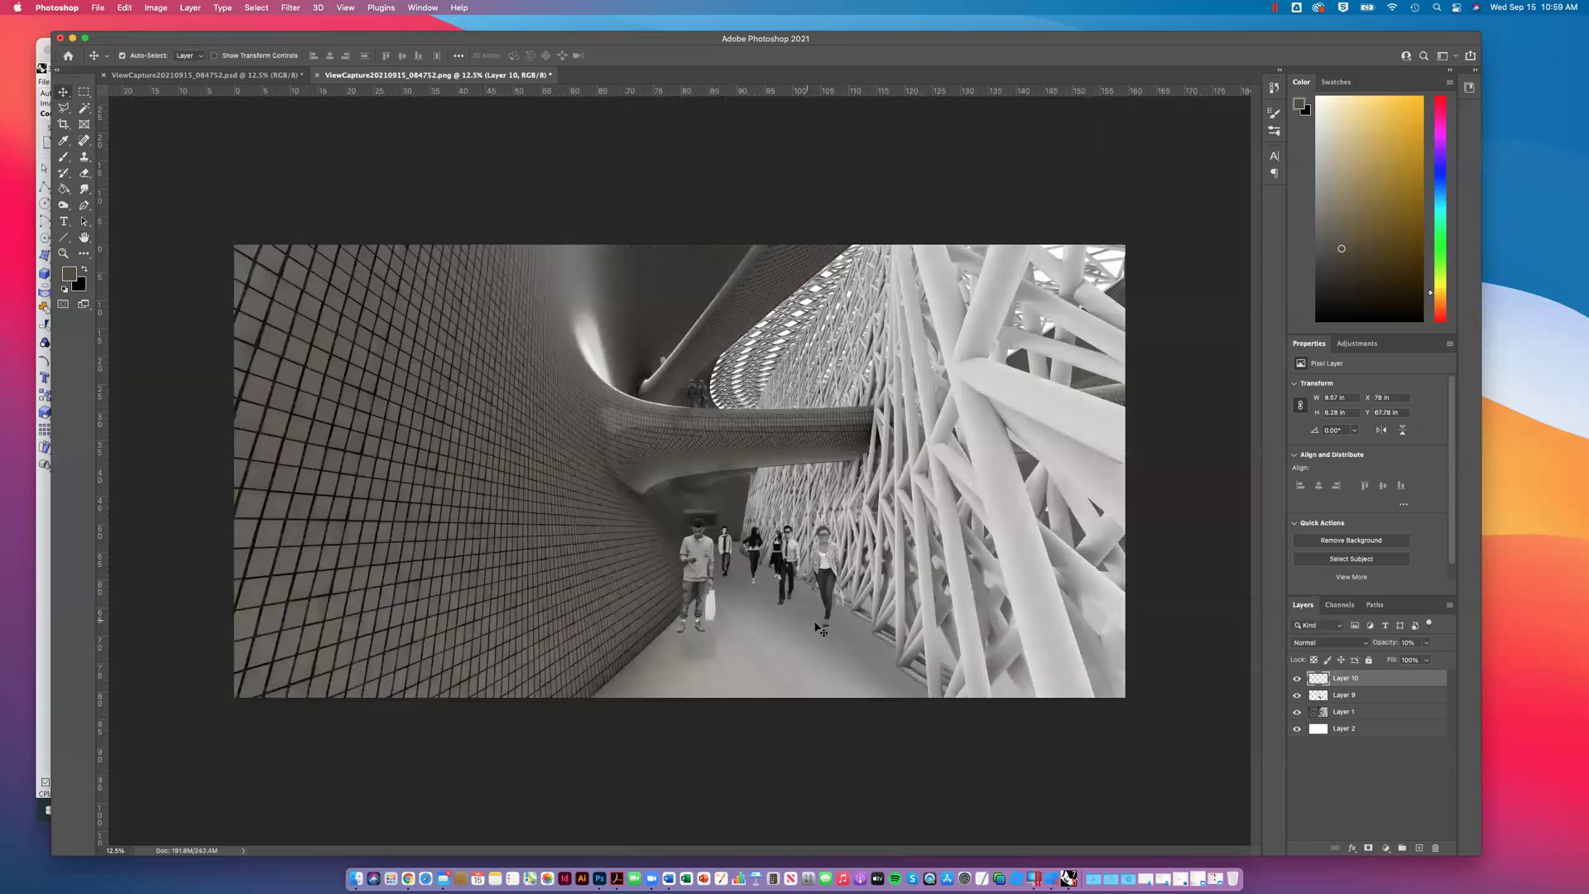
{"action": "key", "text": "super+plus"}
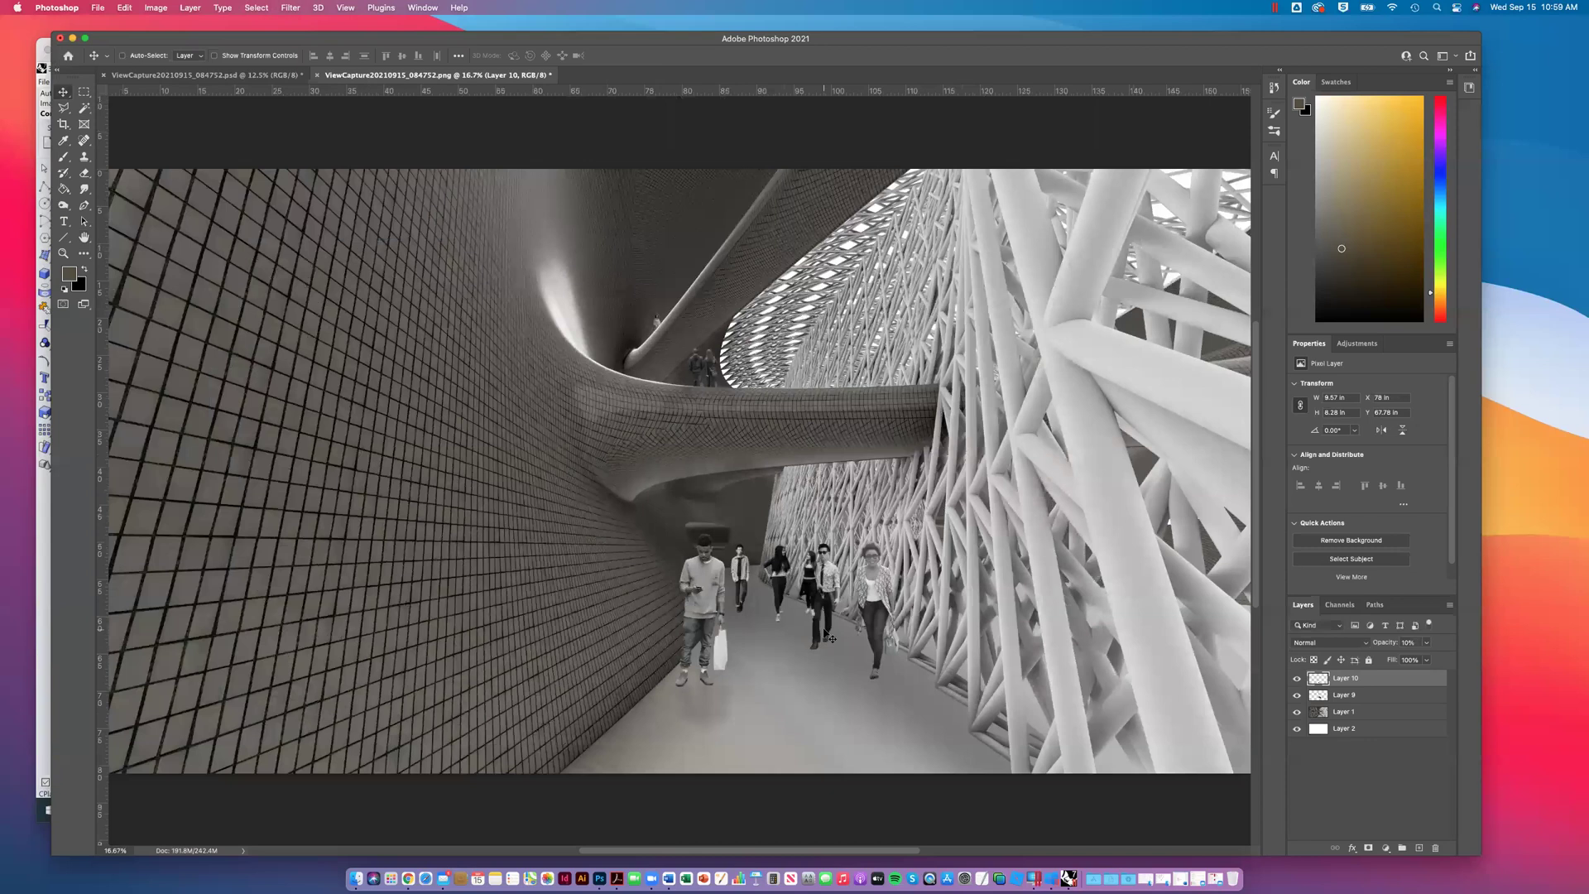
{"action": "key", "text": "super+plus"}
{"action": "key", "text": "super+plus"}
{"action": "scroll", "coordinate": [666, 590], "scroll_direction": "down", "scroll_amount": 3}
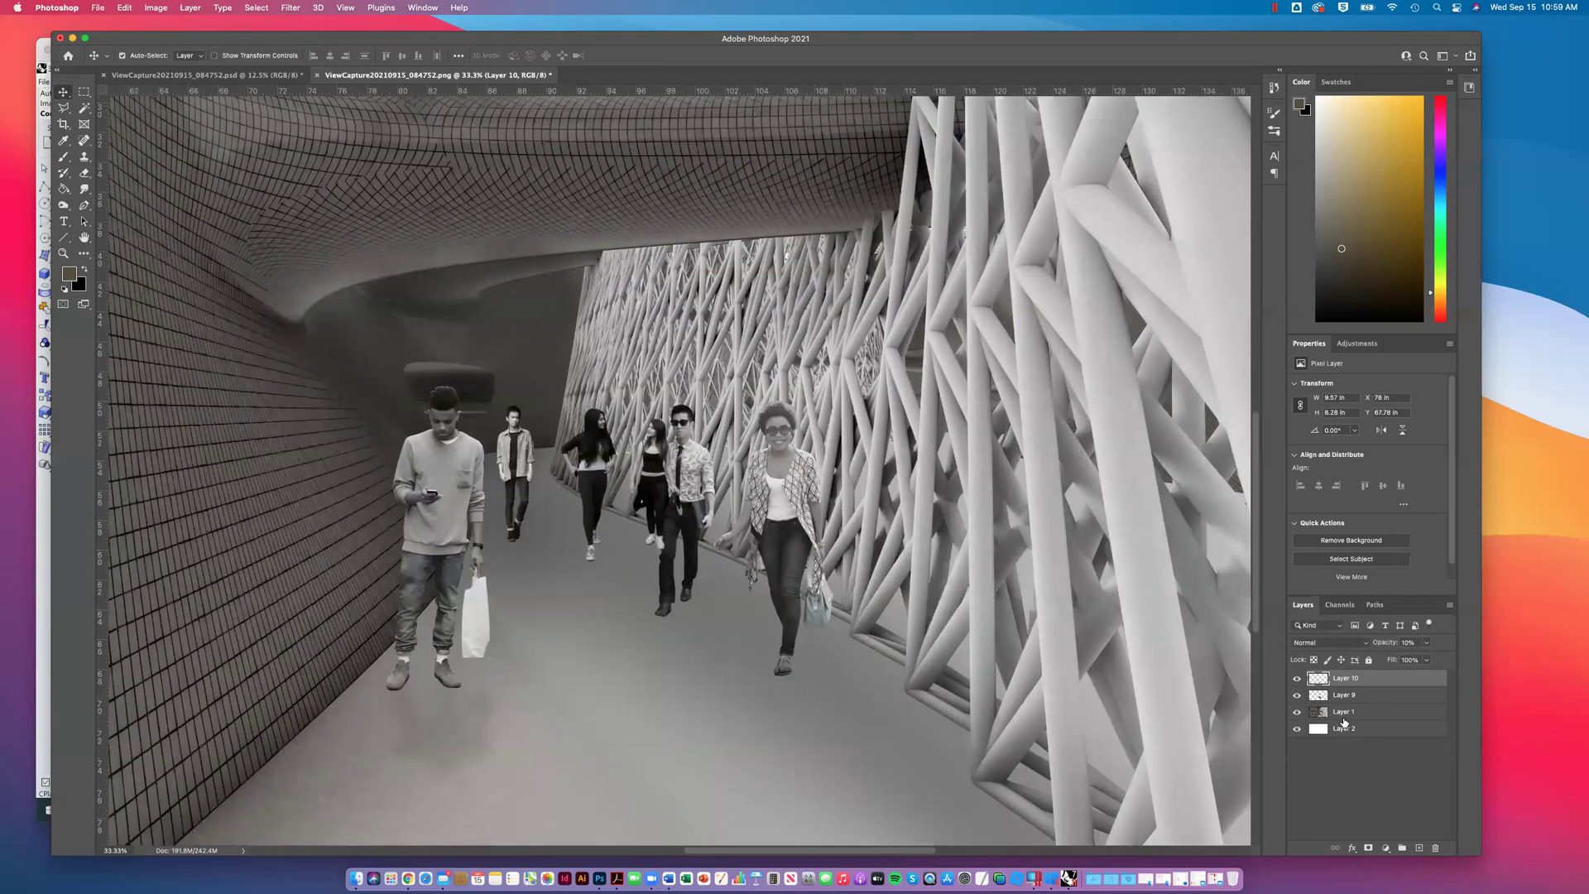
{"action": "left_click", "coordinate": [1345, 715]}
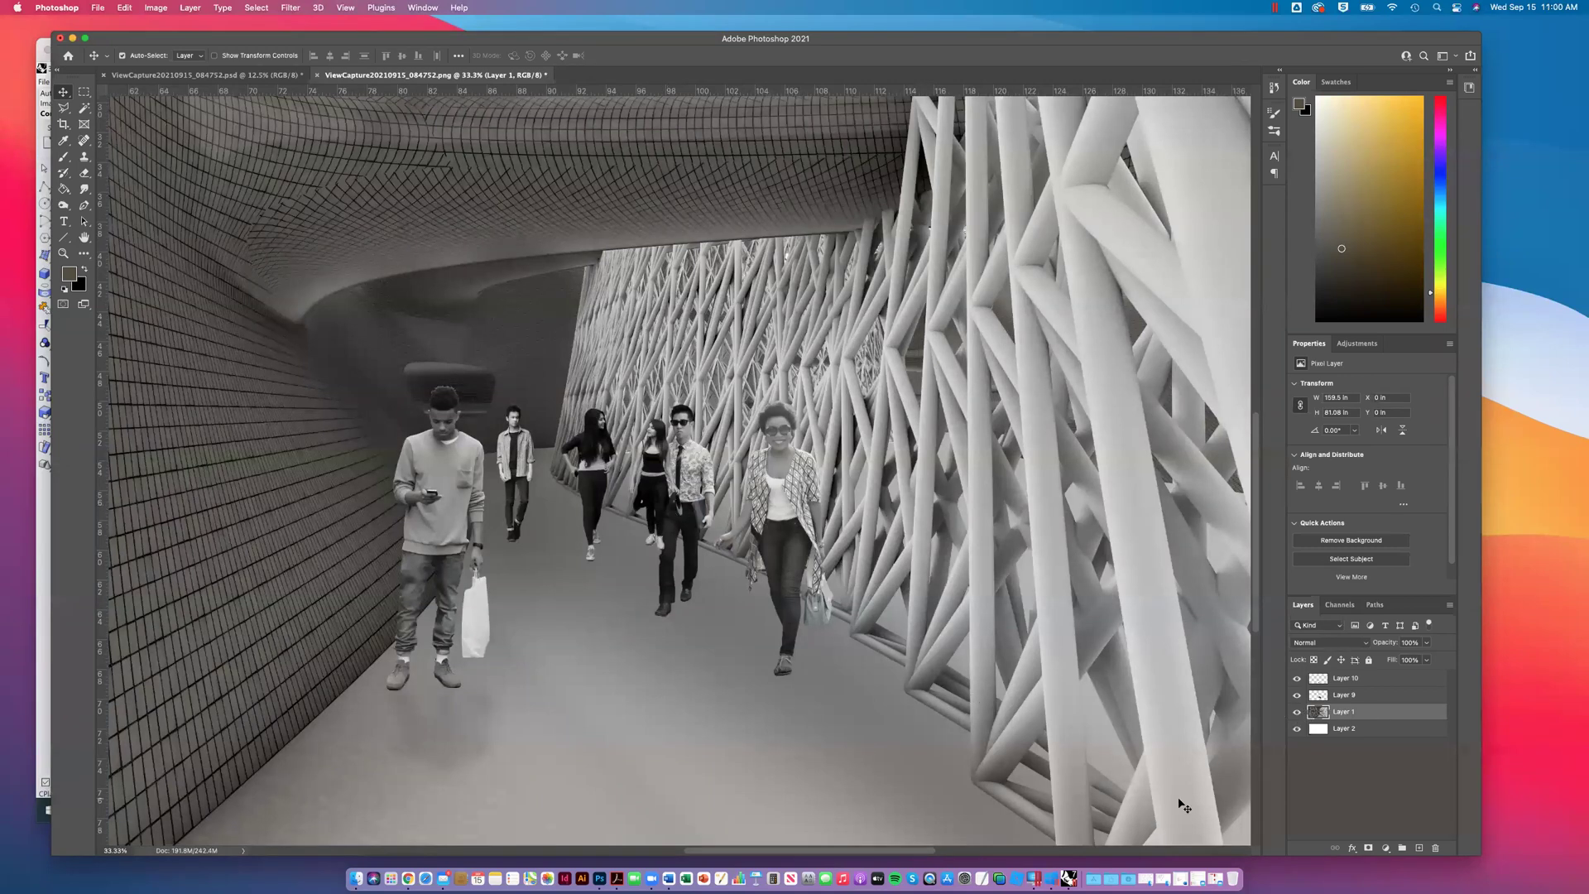
{"action": "left_click", "coordinate": [1298, 713]}
{"action": "left_click", "coordinate": [1298, 713]}
{"action": "left_click_drag", "start_coordinate": [62, 204], "coordinate": [89, 218]}
{"action": "left_click", "coordinate": [93, 217]}
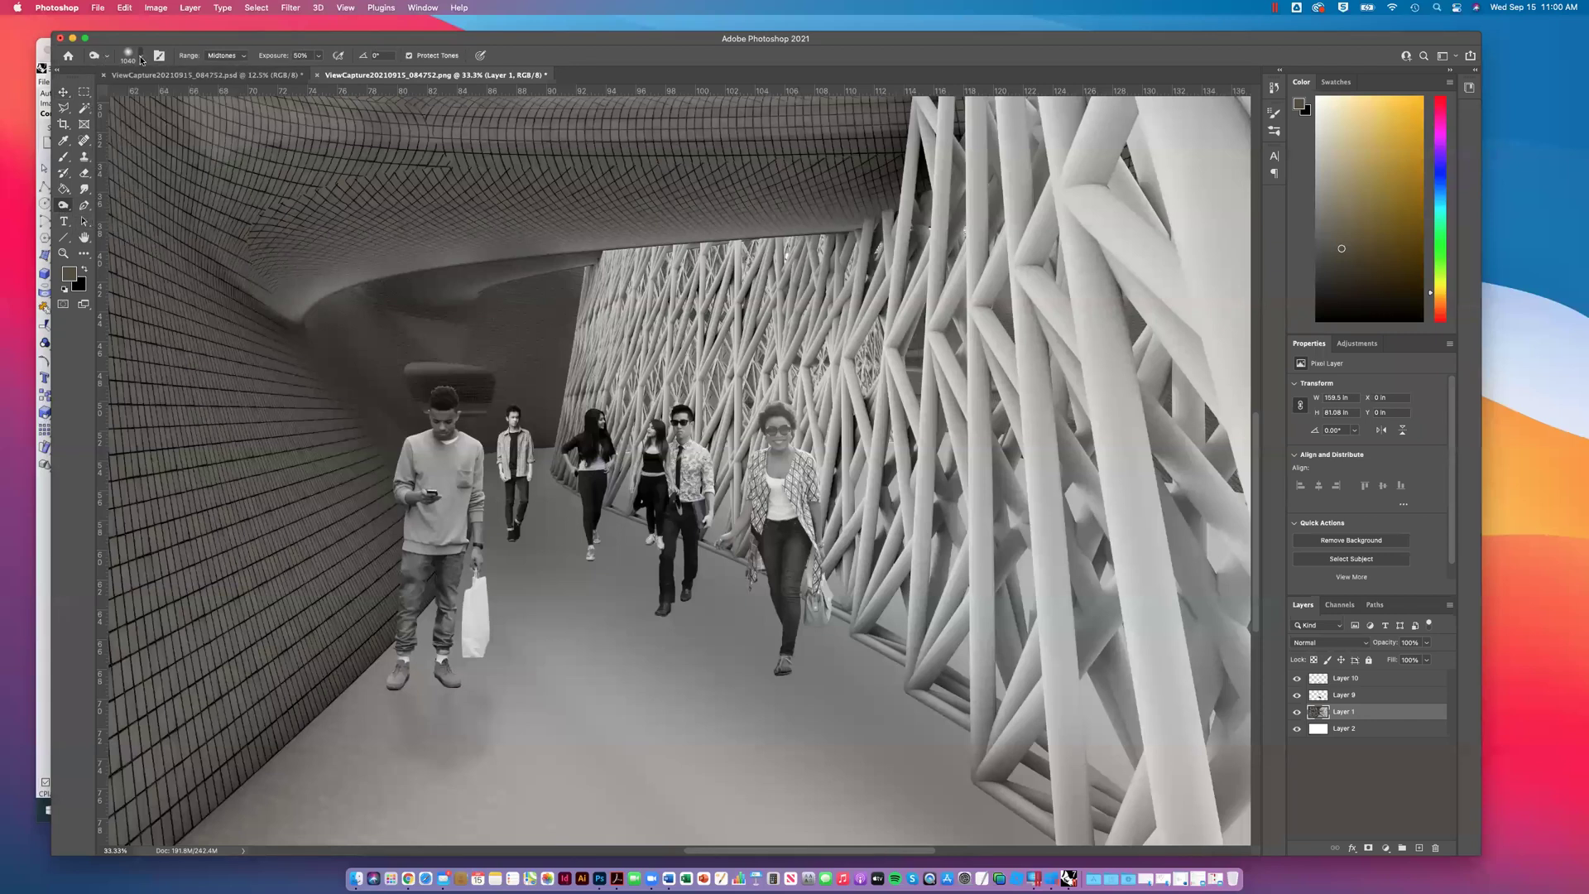
Step: Try burning a shadow into the floor under the front woman's feet with a 114 px brush, and undo the strokes
{"action": "left_click", "coordinate": [130, 55]}
{"action": "left_click", "coordinate": [172, 93]}
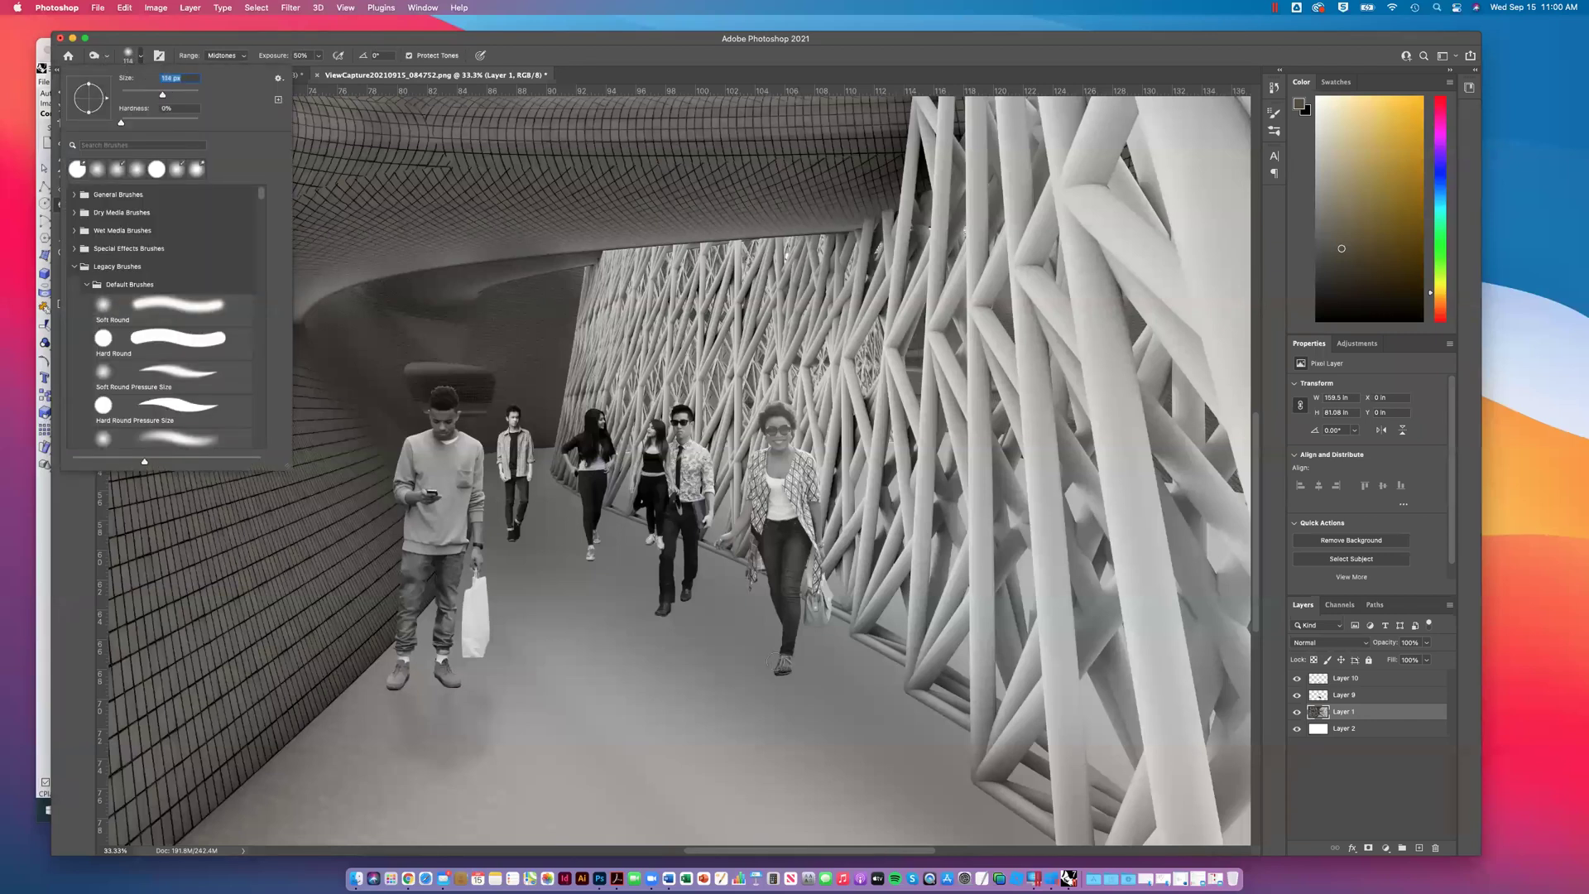
{"action": "left_click", "coordinate": [768, 670]}
{"action": "mouse_move", "coordinate": [768, 671]}
{"action": "left_mouse_down"}
{"action": "mouse_move", "coordinate": [780, 701]}
{"action": "mouse_move", "coordinate": [804, 702]}
{"action": "mouse_move", "coordinate": [773, 684]}
{"action": "mouse_move", "coordinate": [801, 664]}
{"action": "mouse_move", "coordinate": [755, 685]}
{"action": "left_mouse_up"}
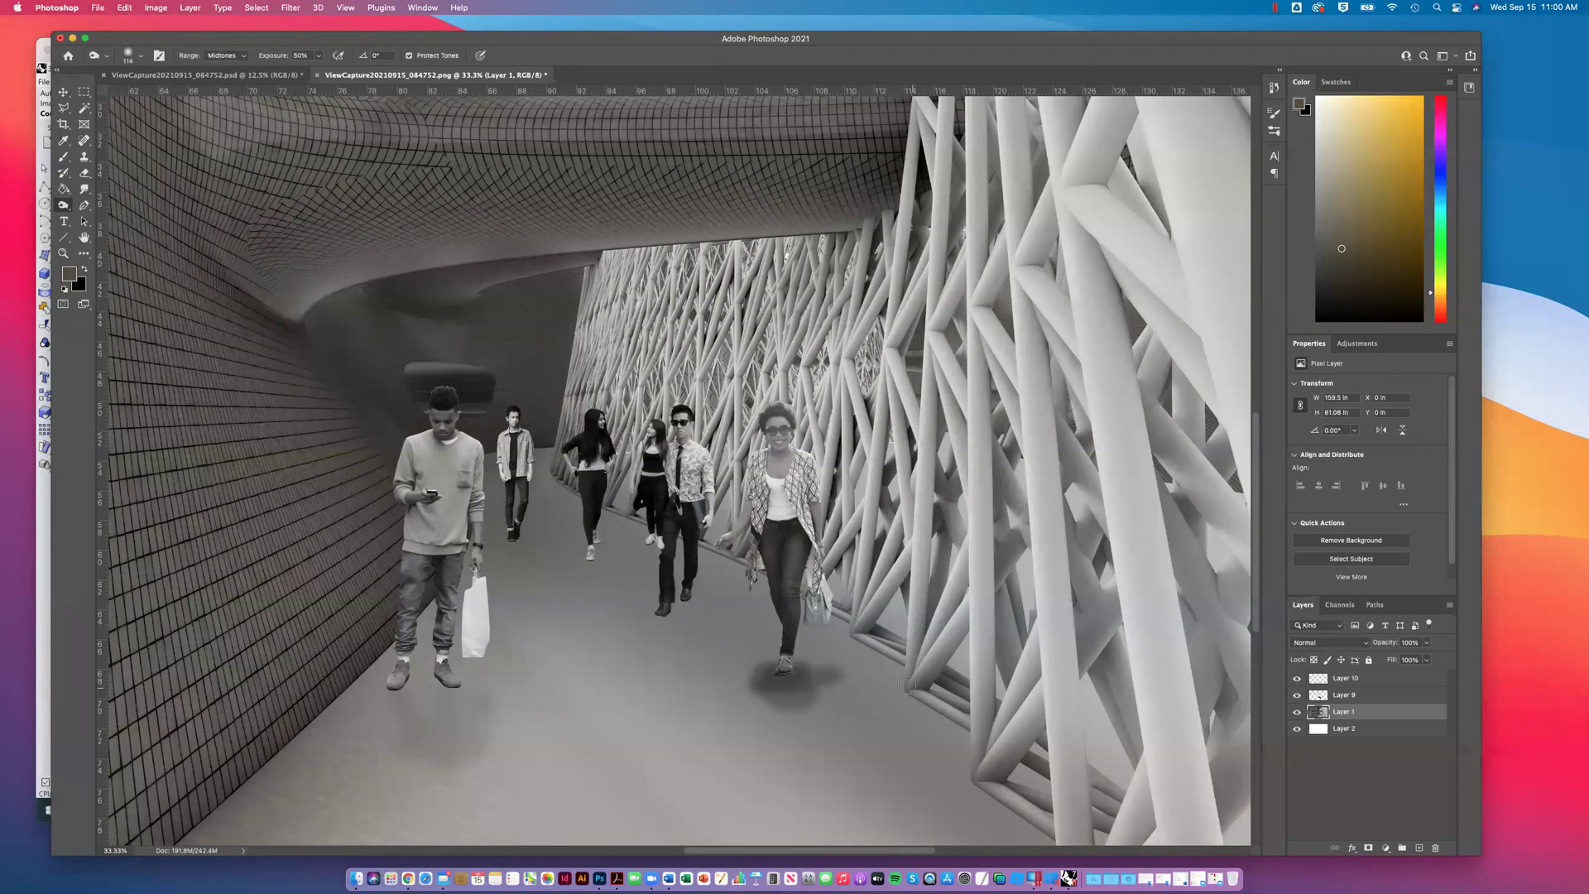
{"action": "key", "text": "super+z"}
{"action": "key", "text": "super+z"}
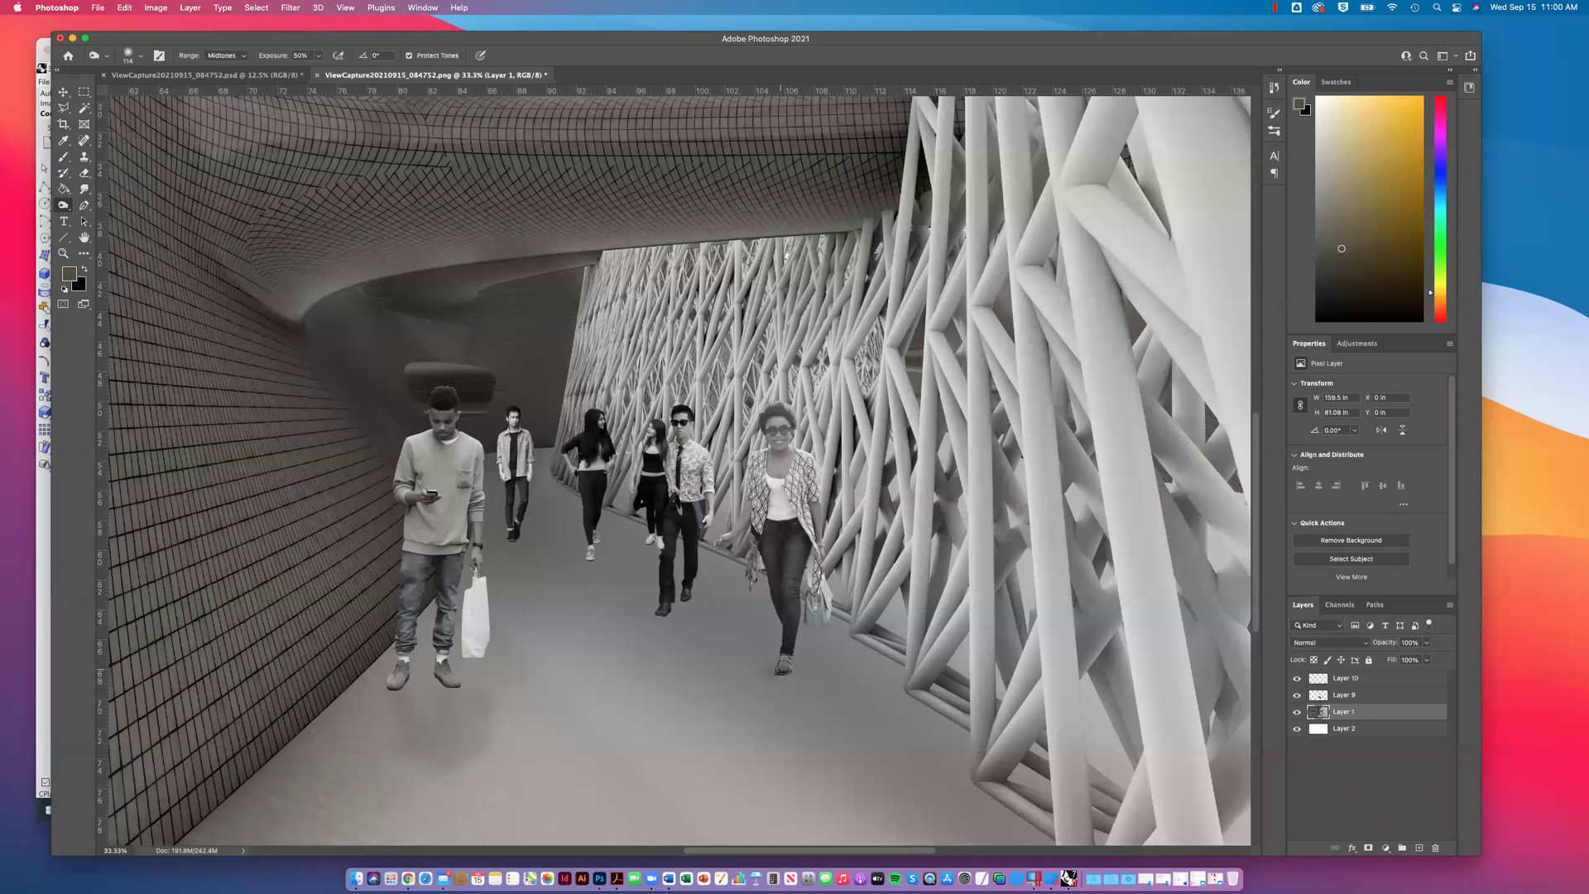
Step: Try burning the woman's floor shadow again with the Soft Round brush at 0% hardness, and check it at different scales
{"action": "left_click", "coordinate": [142, 57]}
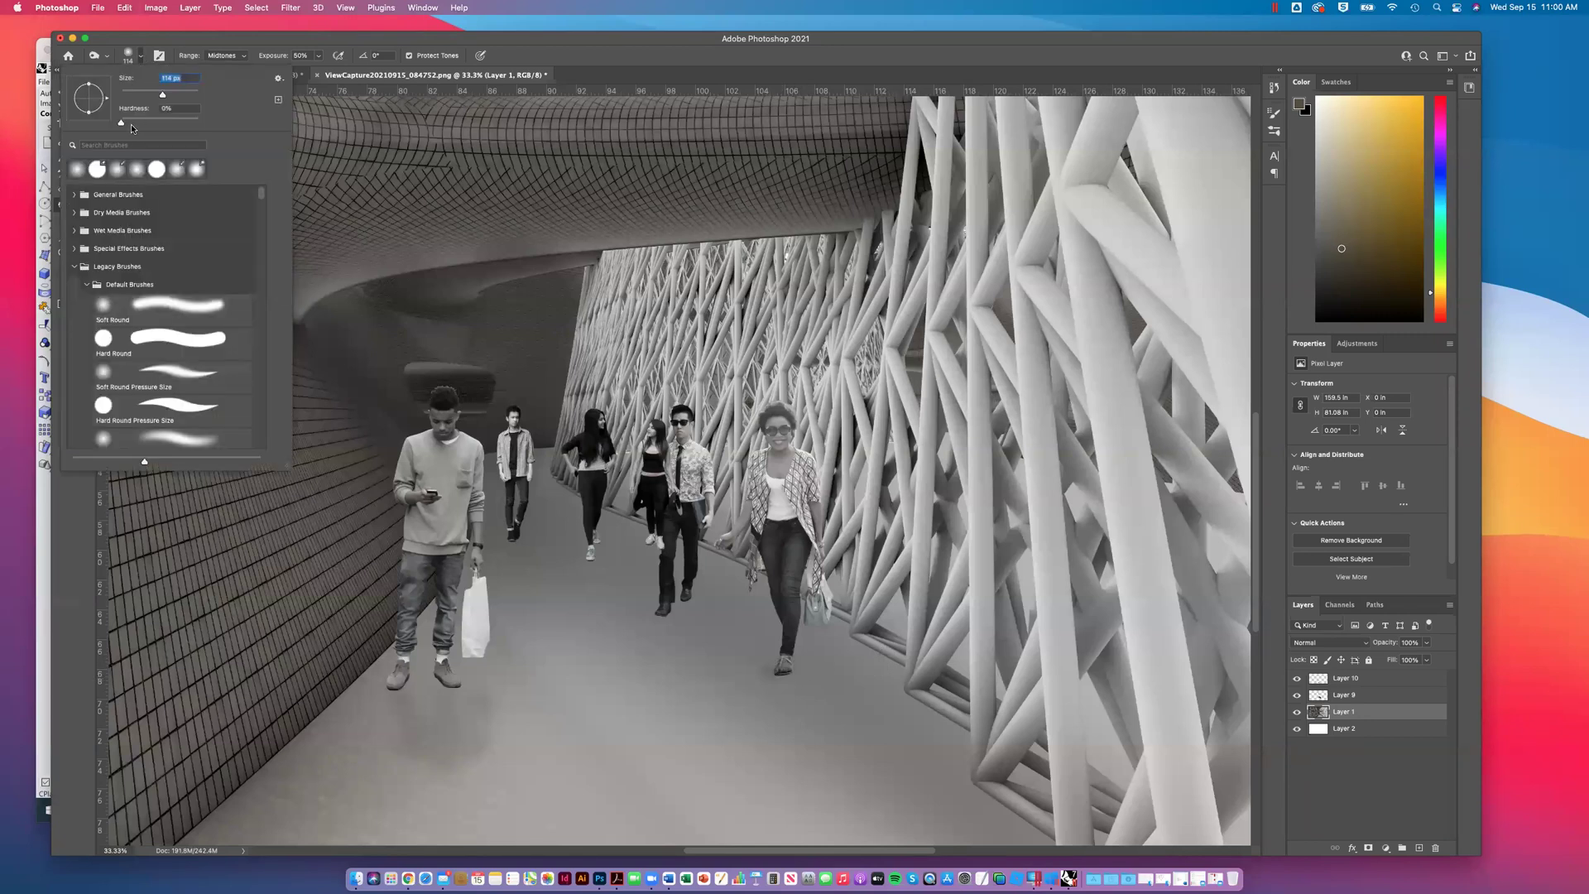
{"action": "left_click_drag", "start_coordinate": [122, 124], "coordinate": [119, 124]}
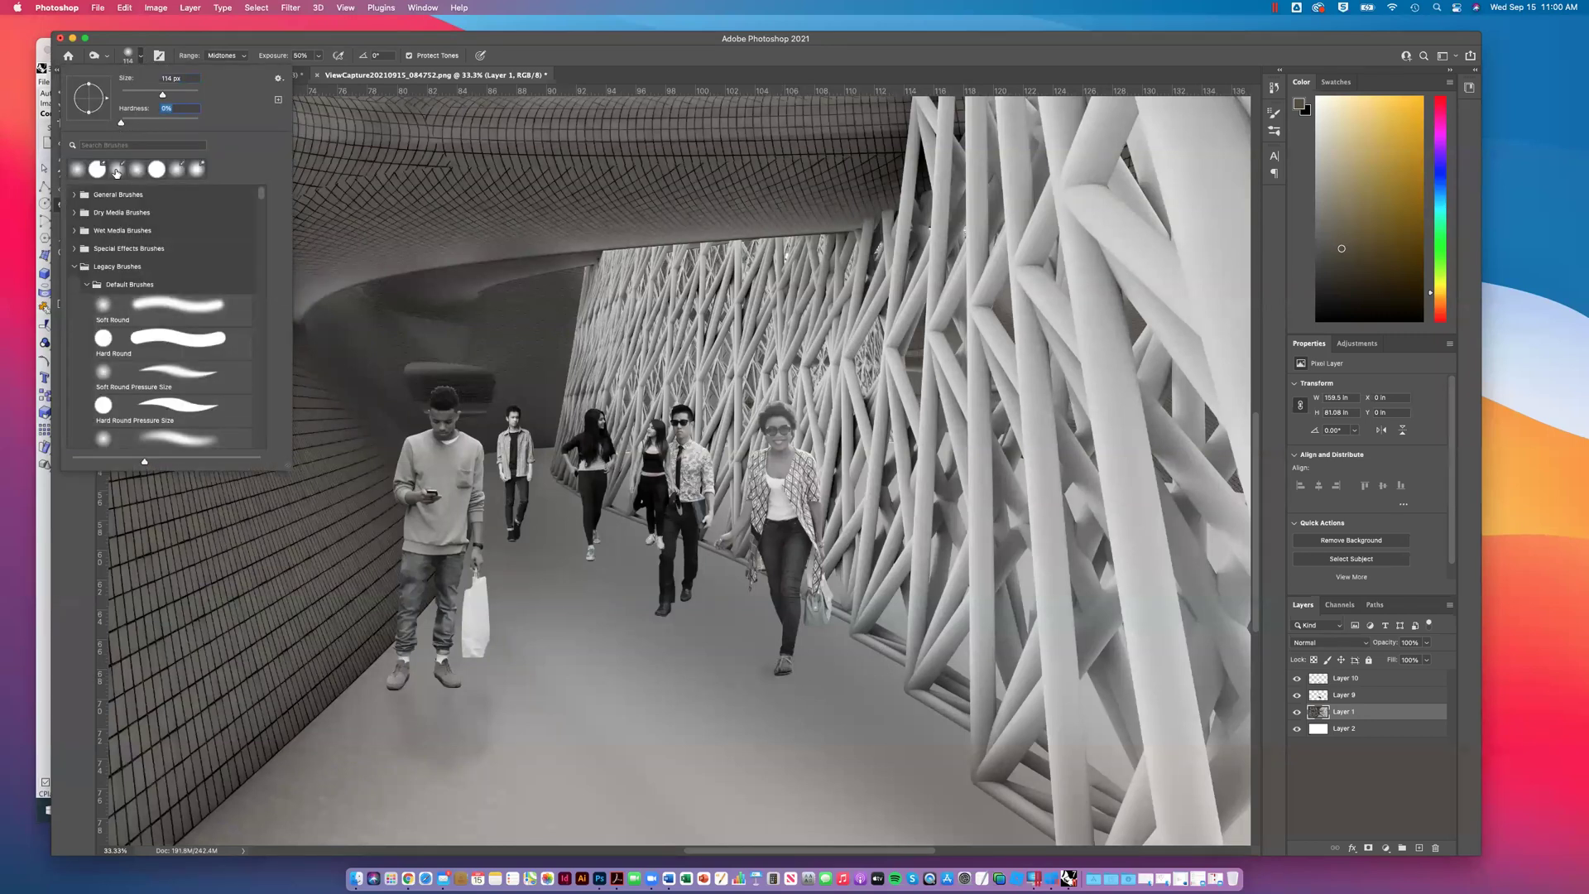
{"action": "left_click", "coordinate": [147, 308]}
{"action": "mouse_move", "coordinate": [758, 674]}
{"action": "left_mouse_down"}
{"action": "mouse_move", "coordinate": [813, 677]}
{"action": "mouse_move", "coordinate": [790, 694]}
{"action": "mouse_move", "coordinate": [763, 666]}
{"action": "mouse_move", "coordinate": [819, 686]}
{"action": "left_mouse_up"}
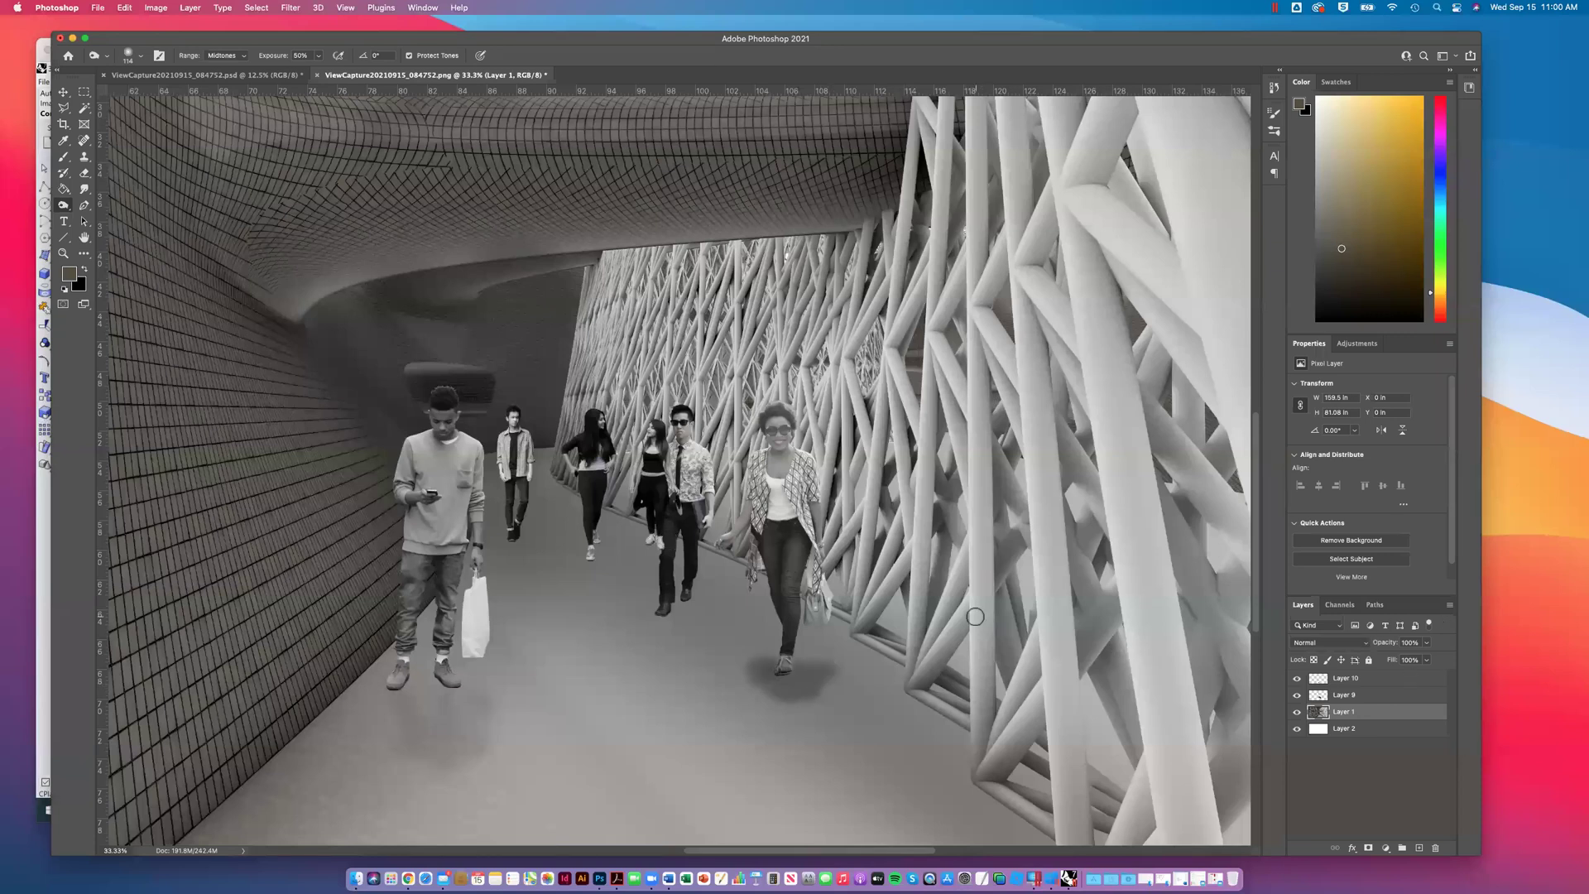
{"action": "key", "text": "super+minus"}
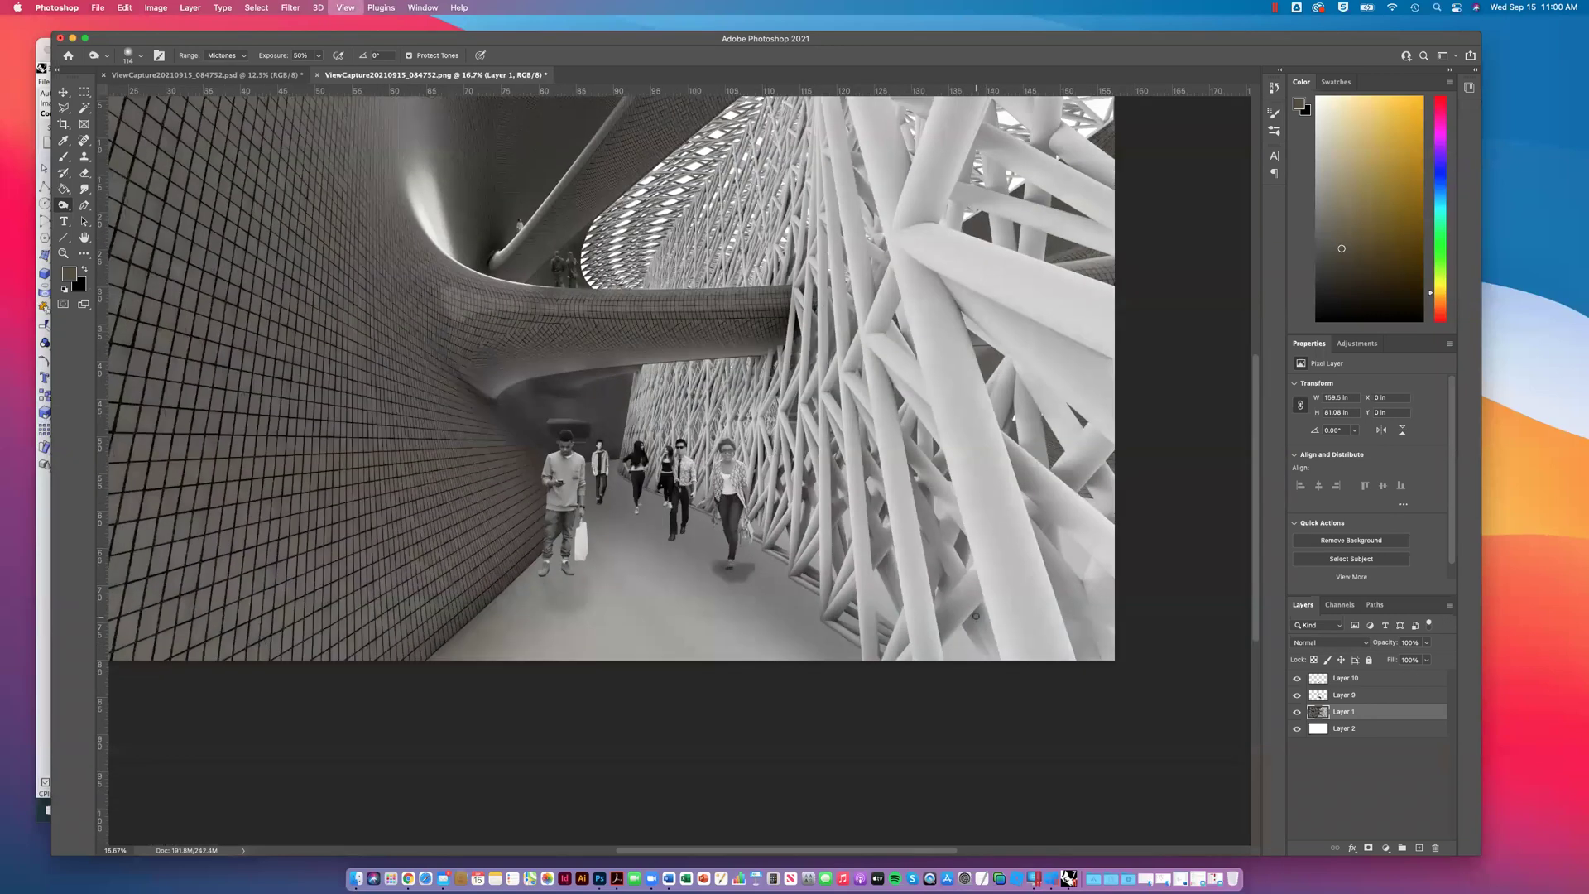
{"action": "key", "text": "super+minus"}
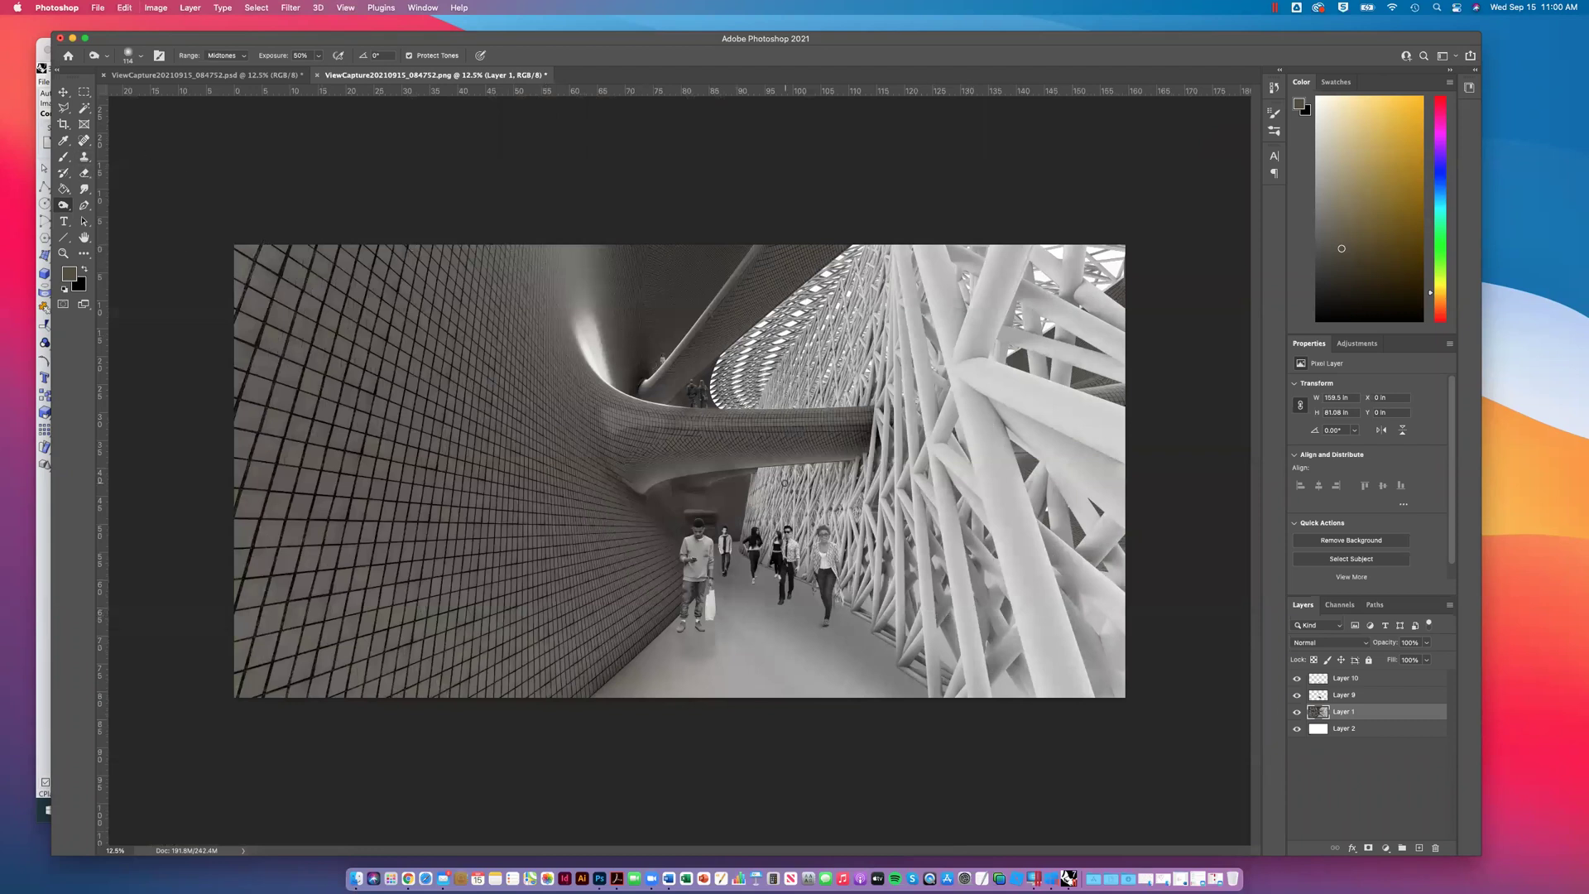
{"action": "key", "text": "super+plus"}
{"action": "key", "text": "super+plus"}
{"action": "key", "text": "super+plus"}
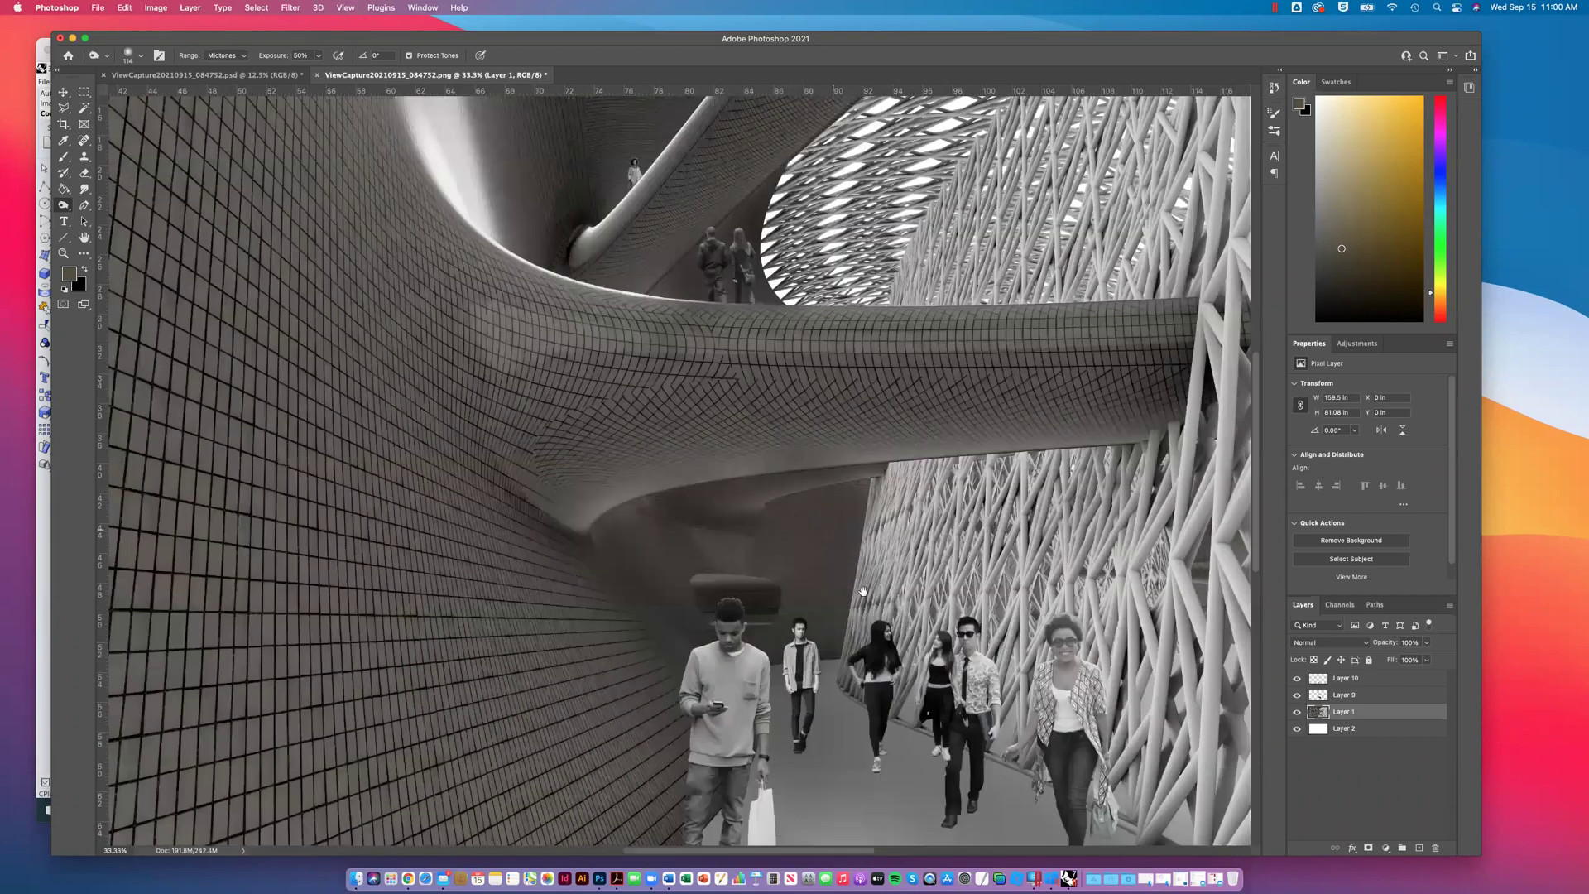
{"action": "scroll", "coordinate": [610, 370], "scroll_direction": "up", "scroll_amount": 5}
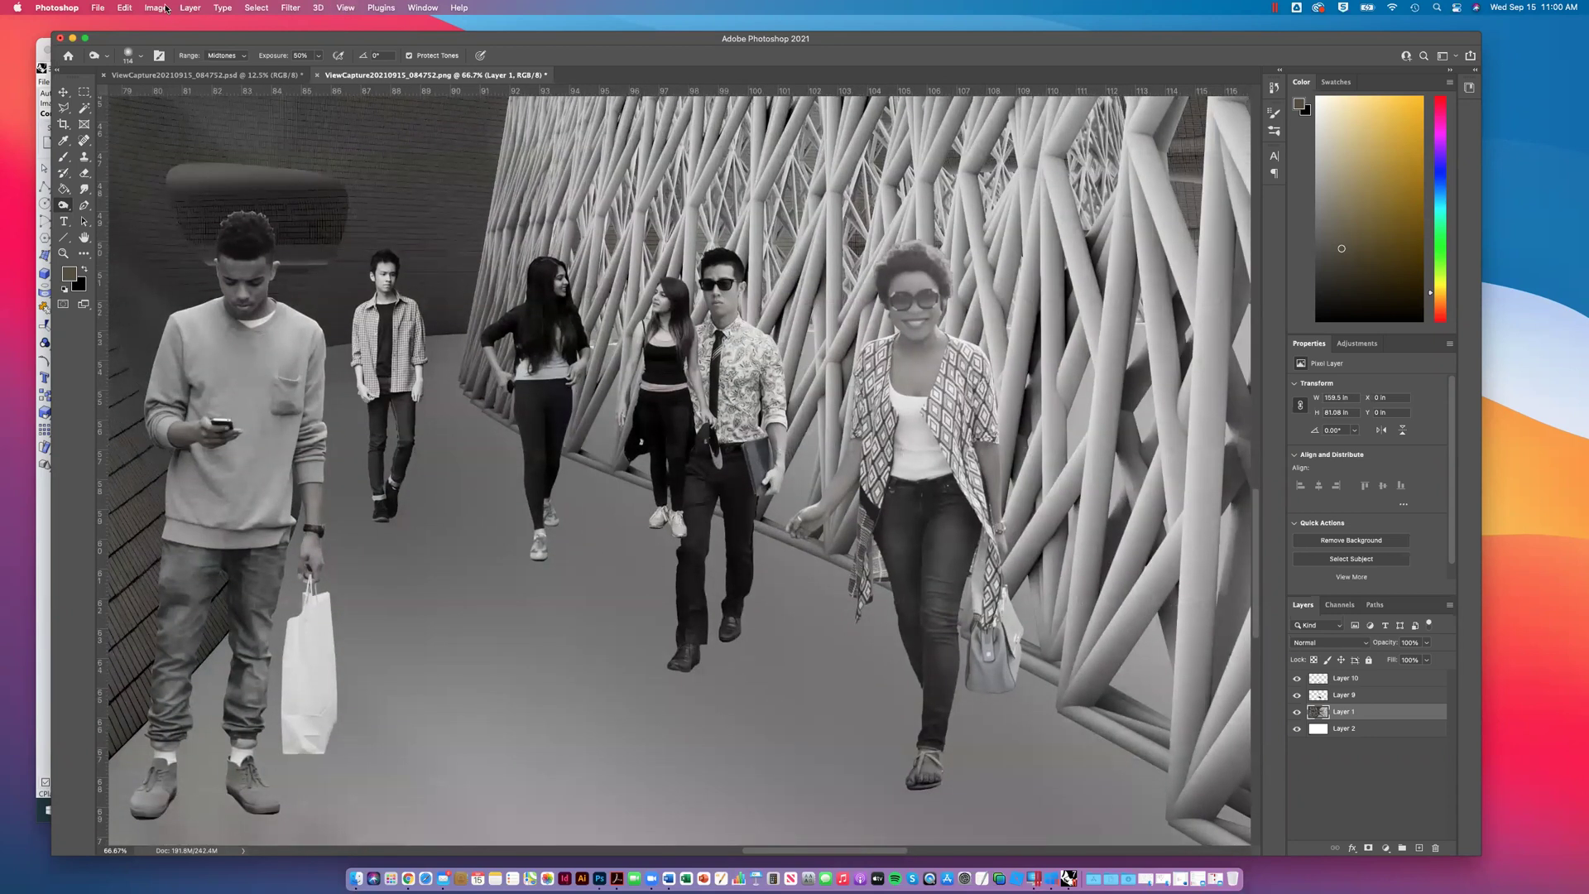
{"action": "left_click", "coordinate": [156, 8]}
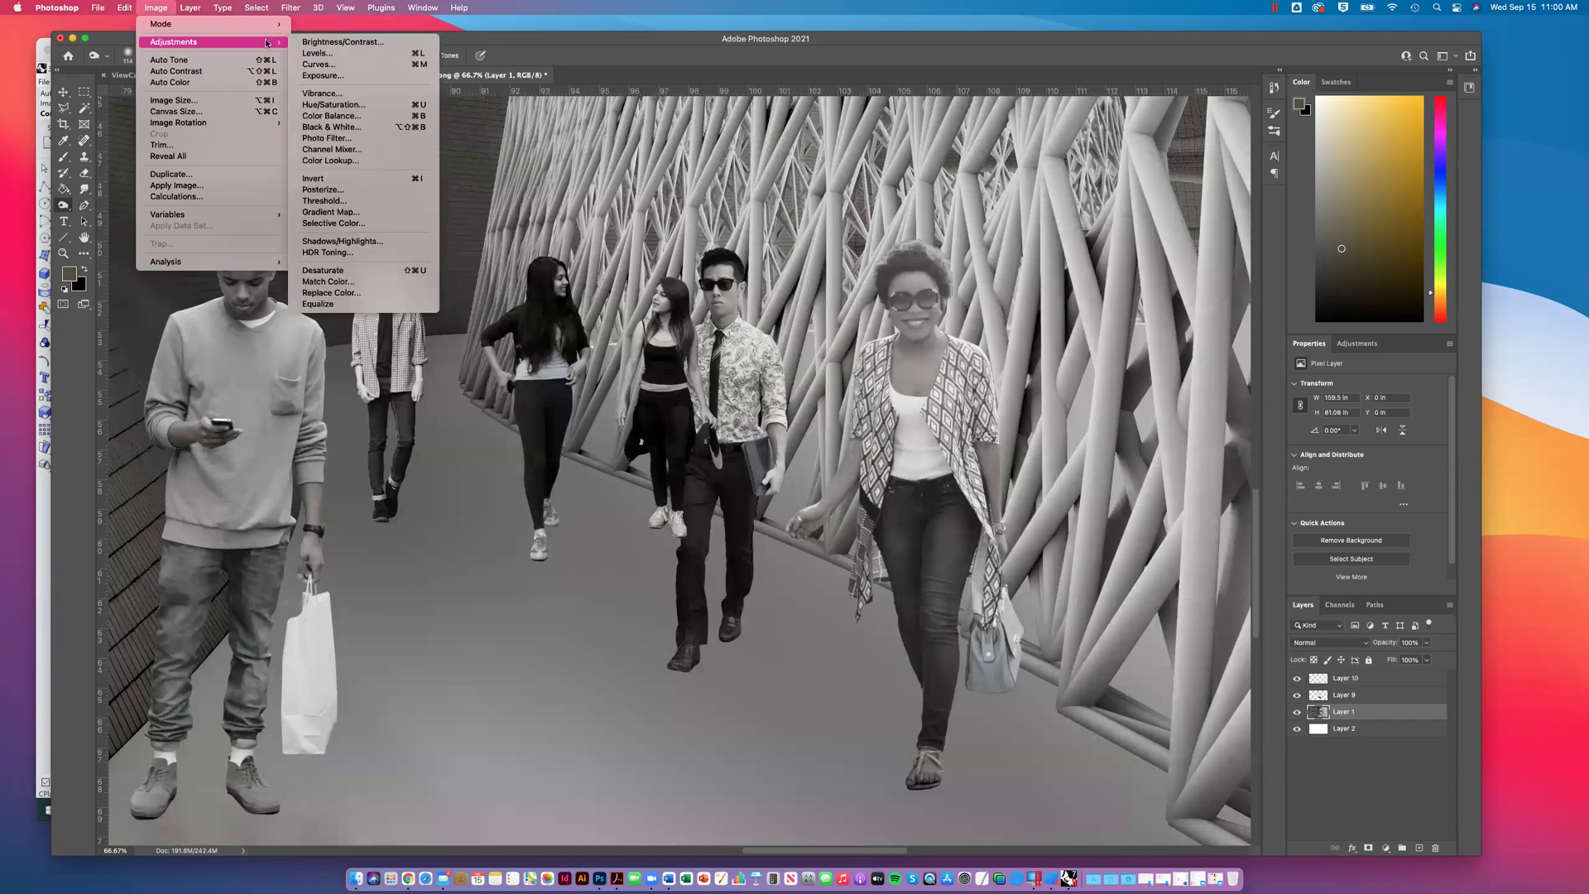
{"action": "left_click", "coordinate": [162, 9]}
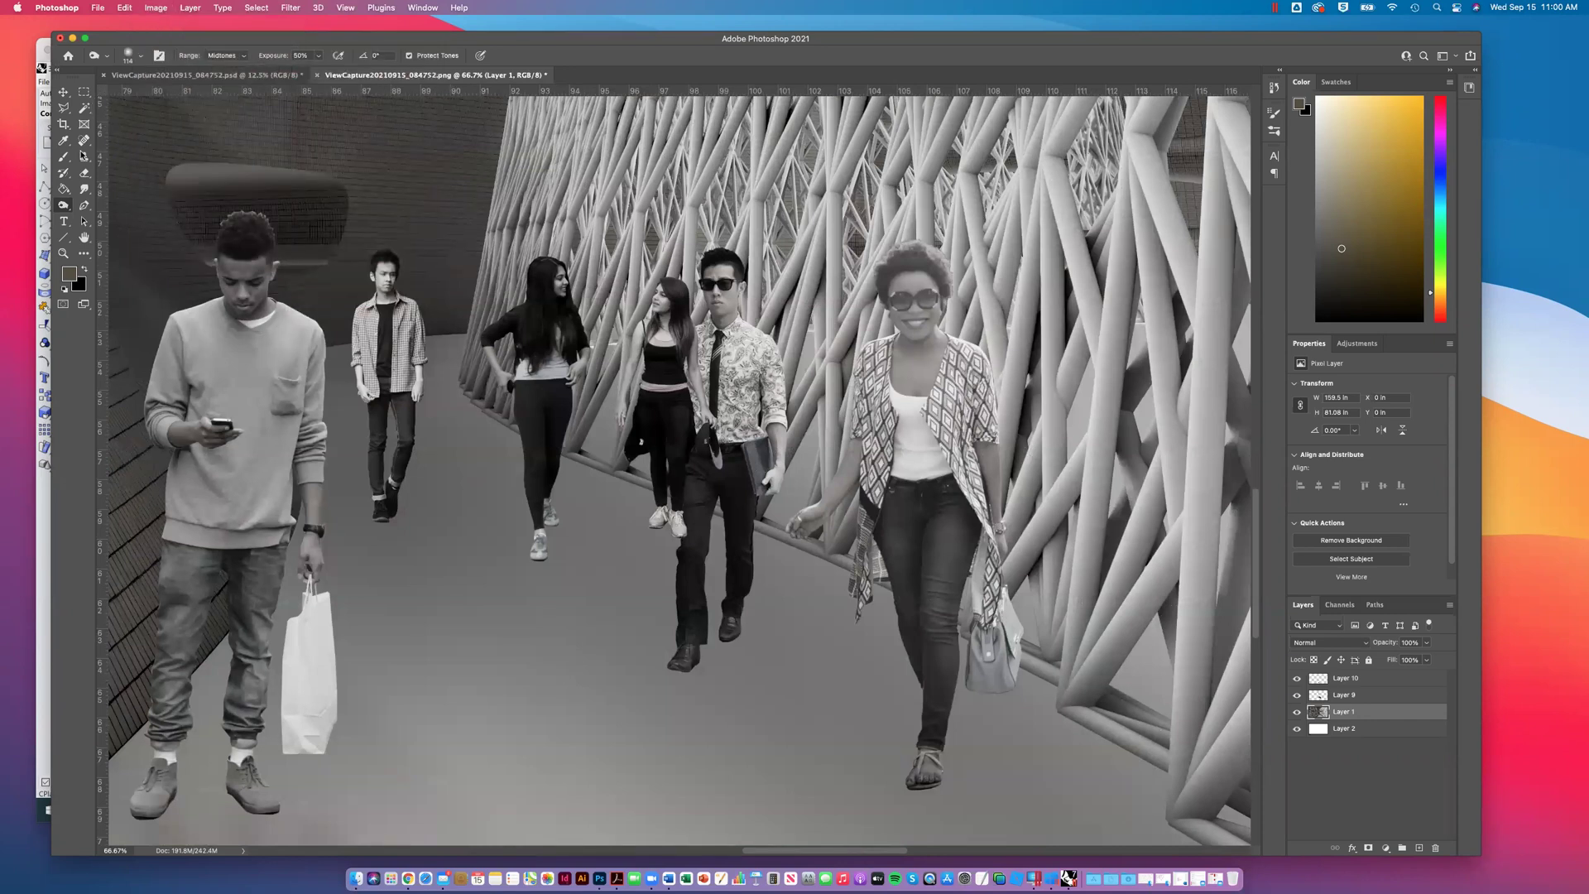
Step: Burn soft shading into the floor around the walking figures and along the lattice wall's base, enlarging the brush to 300 px
{"action": "left_click", "coordinate": [138, 54]}
{"action": "left_click_drag", "start_coordinate": [155, 94], "coordinate": [156, 96]}
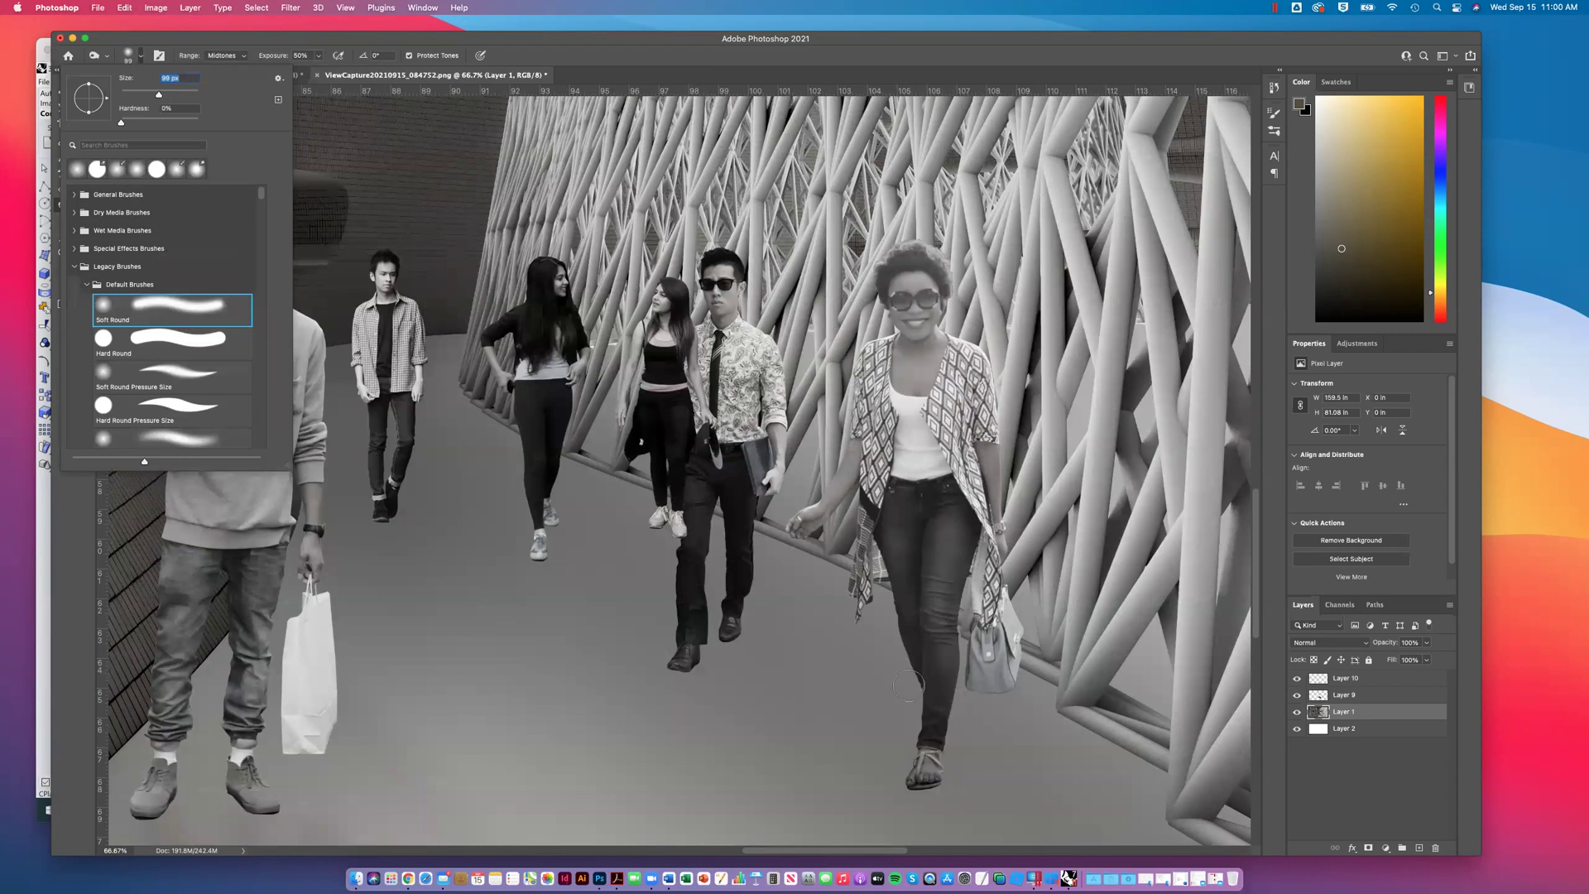
{"action": "left_click_drag", "start_coordinate": [179, 96], "coordinate": [184, 96]}
{"action": "key", "text": "super+minus"}
{"action": "key", "text": "super+minus"}
{"action": "key", "text": "super+minus"}
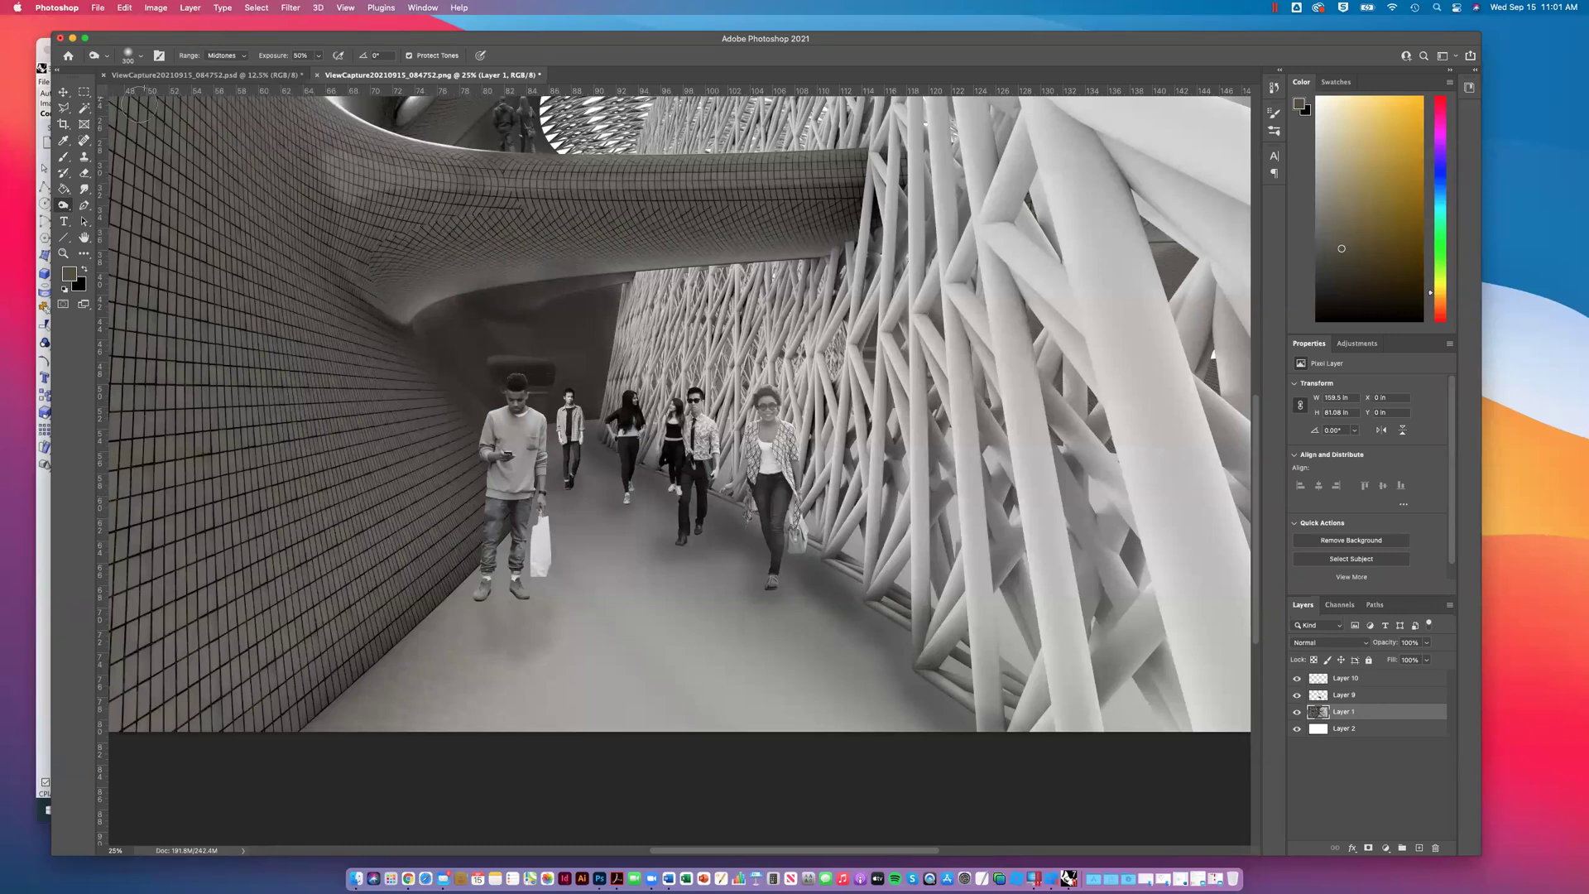
Step: Lasso the farthest man in the corridor and darken him on Layer 9 with an Exposure of -1.68
{"action": "left_click", "coordinate": [65, 107]}
{"action": "mouse_move", "coordinate": [564, 454]}
{"action": "left_mouse_down"}
{"action": "mouse_move", "coordinate": [563, 504]}
{"action": "mouse_move", "coordinate": [586, 501]}
{"action": "mouse_move", "coordinate": [601, 379]}
{"action": "mouse_move", "coordinate": [559, 368]}
{"action": "mouse_move", "coordinate": [555, 414]}
{"action": "left_mouse_up"}
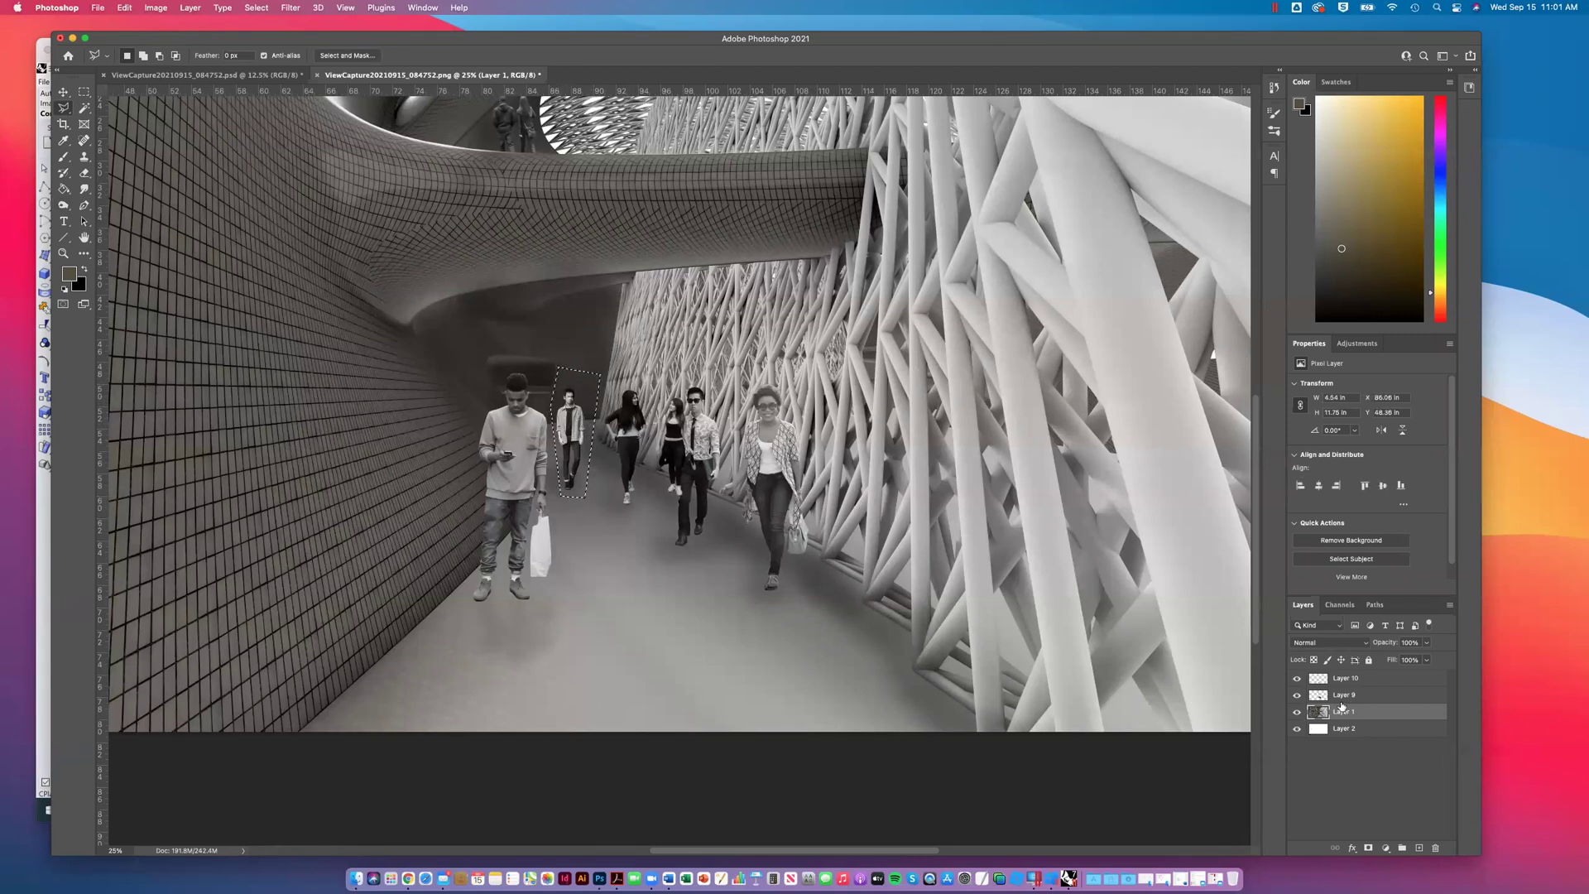
{"action": "left_click", "coordinate": [1312, 697]}
{"action": "left_click", "coordinate": [1297, 696]}
{"action": "left_click", "coordinate": [1297, 695]}
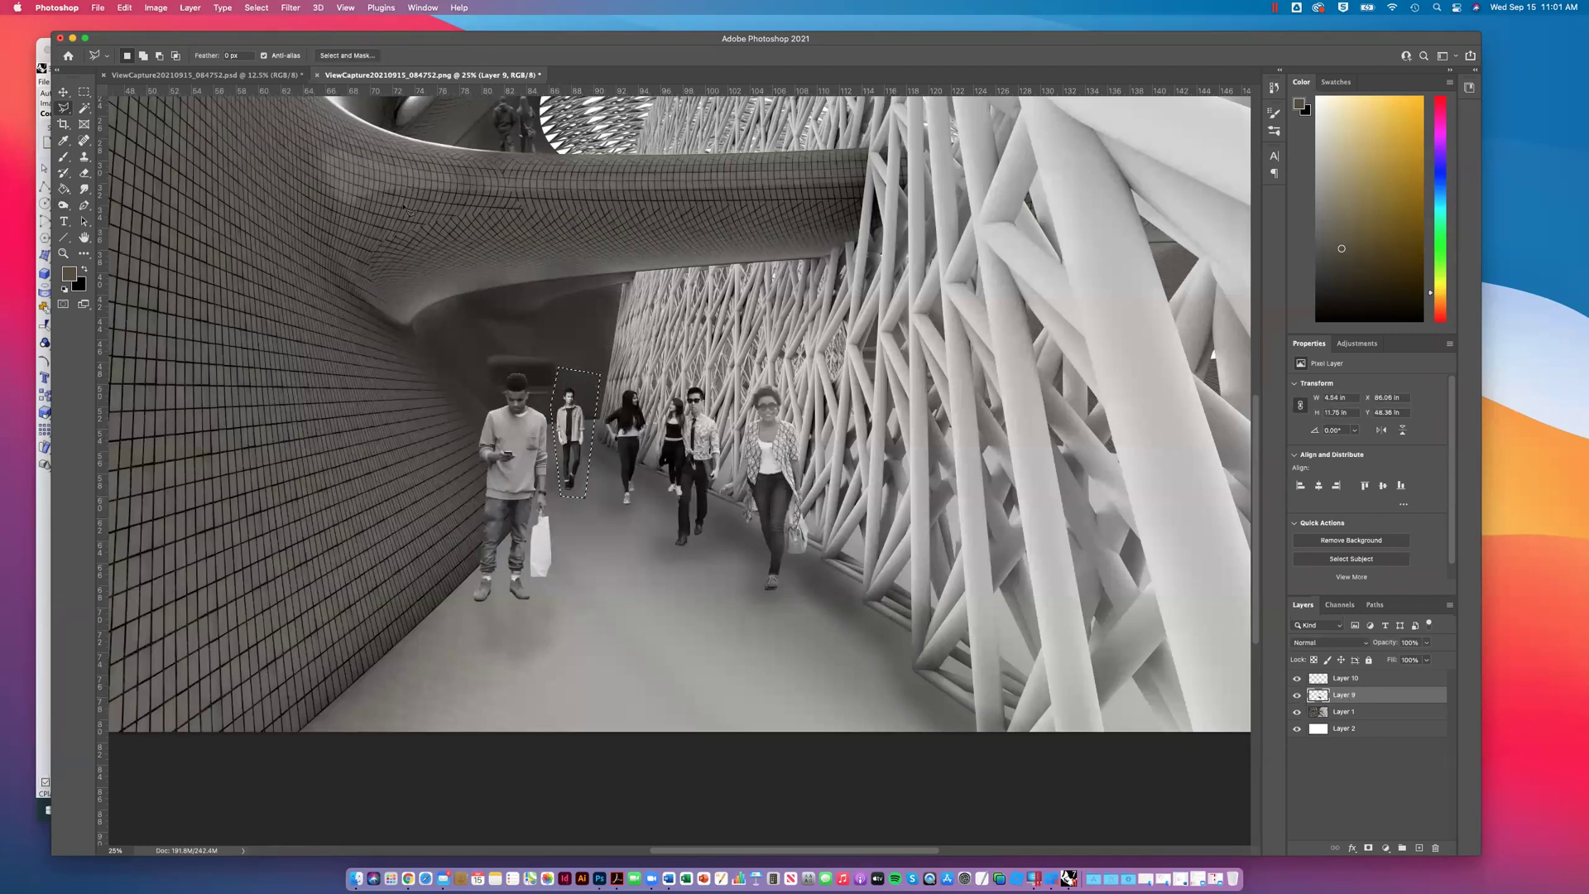
{"action": "left_click", "coordinate": [147, 11]}
{"action": "mouse_move", "coordinate": [248, 41]}
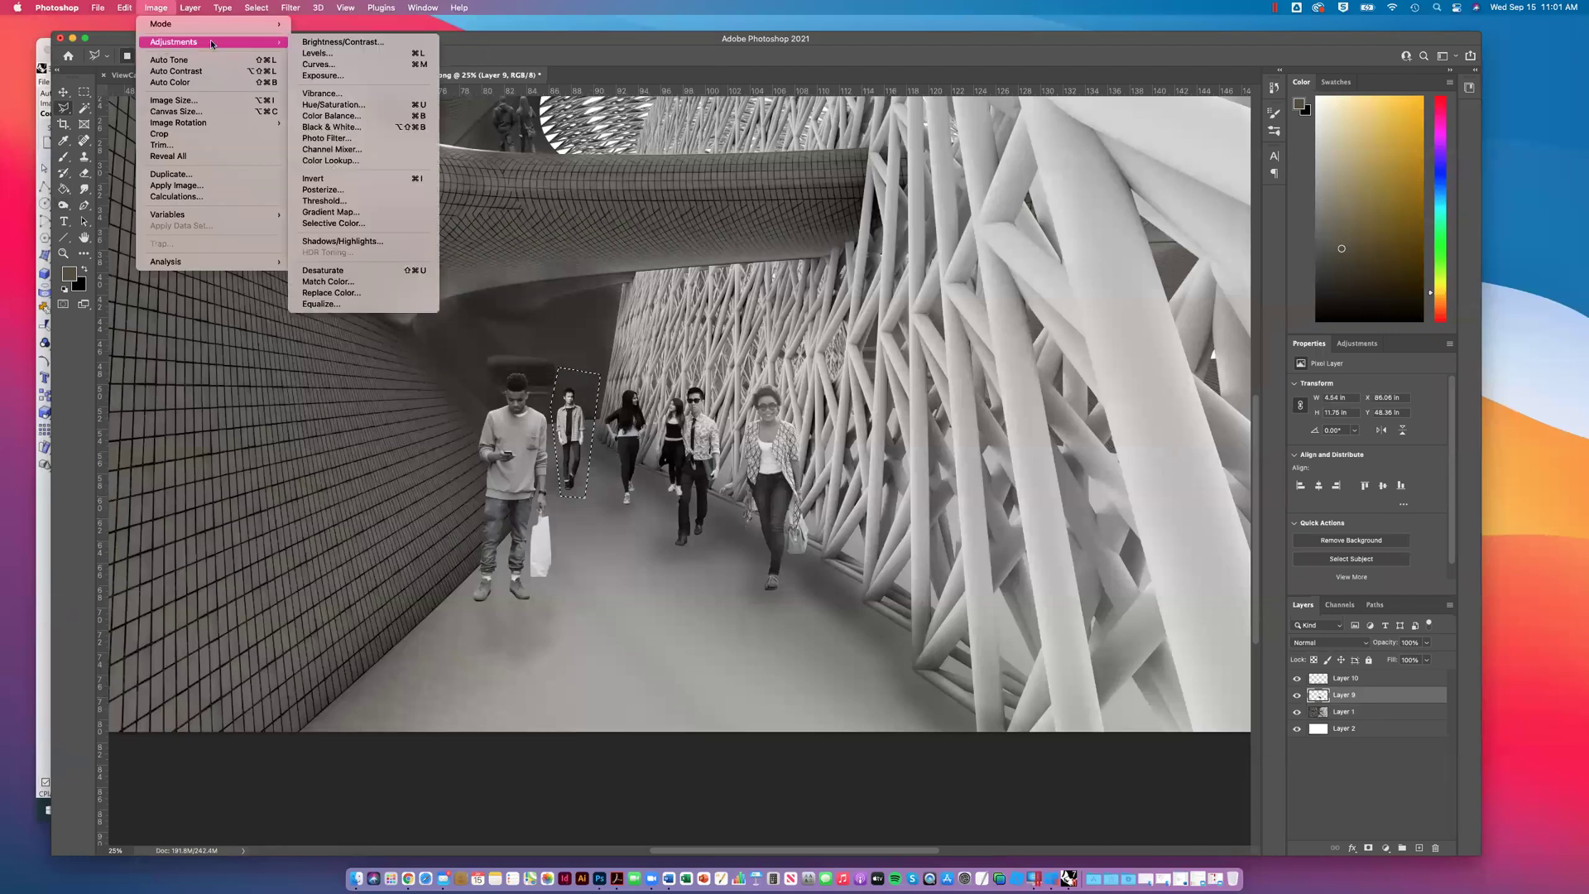
{"action": "left_click", "coordinate": [322, 75]}
{"action": "left_click_drag", "start_coordinate": [785, 154], "coordinate": [764, 152]}
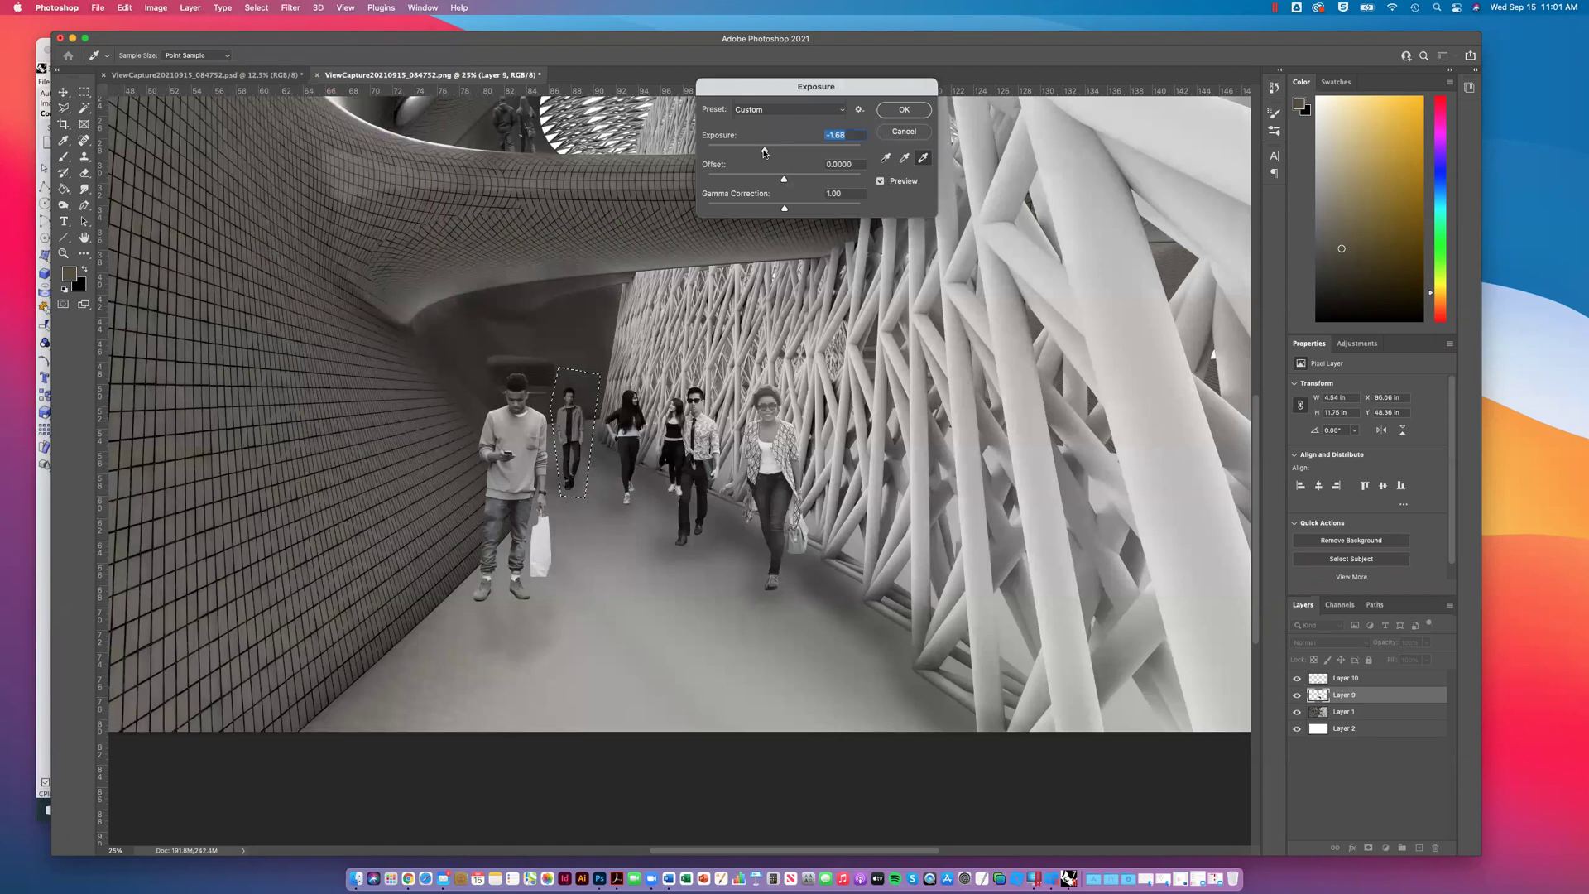
{"action": "left_click", "coordinate": [898, 110]}
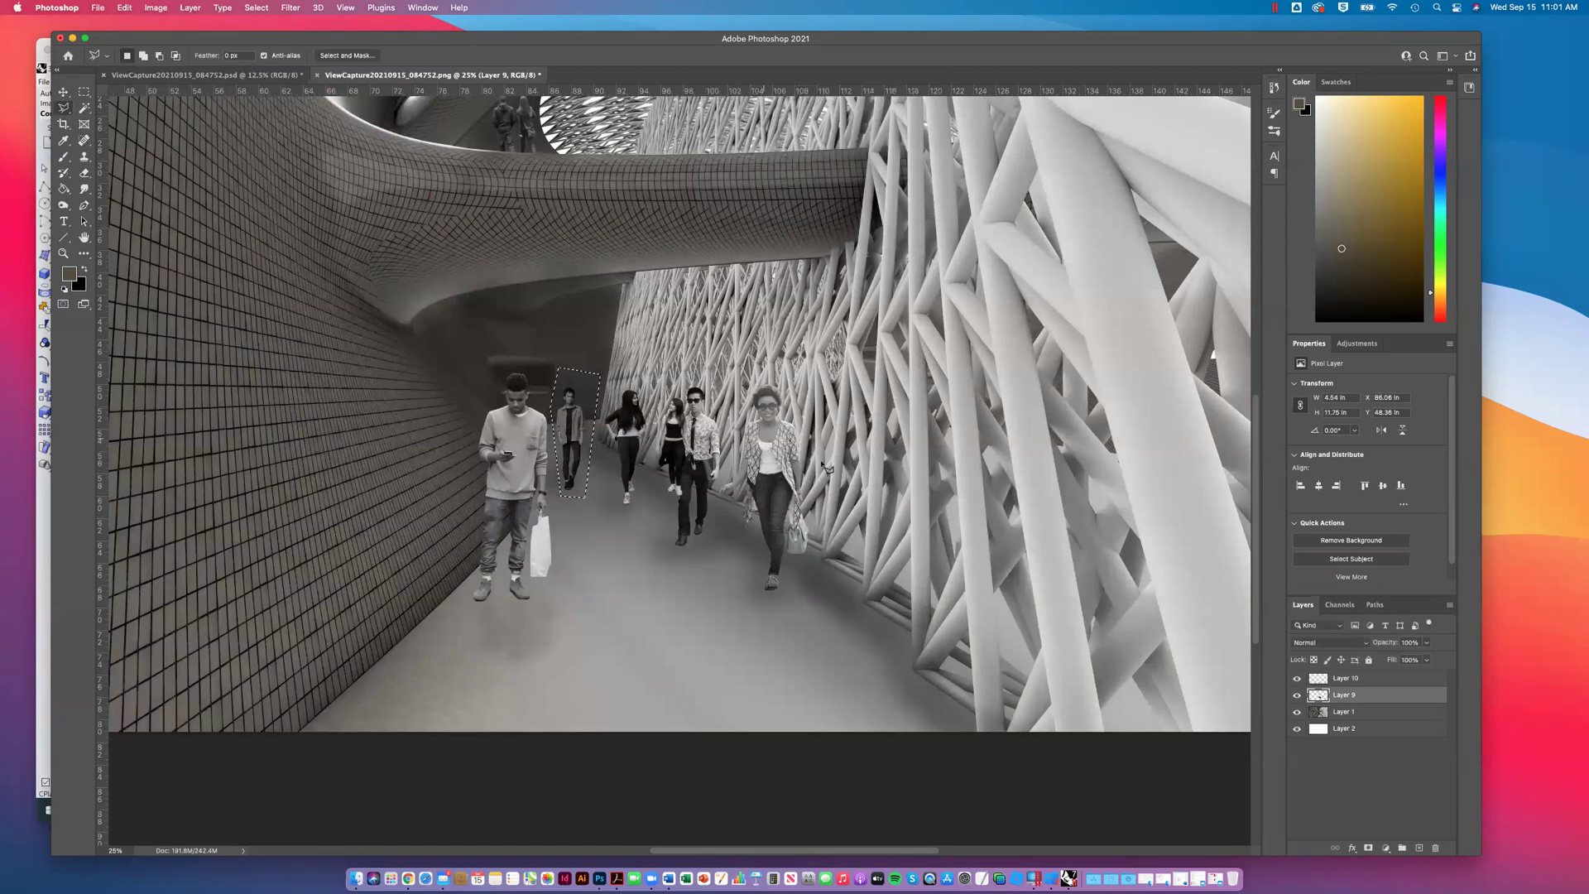
Step: Lasso the front woman with sunglasses, darken her on Layer 9 with Exposure -0.05 and Offset -0.0935, and clear the selection
{"action": "left_click", "coordinate": [733, 385]}
{"action": "mouse_move", "coordinate": [718, 530]}
{"action": "left_mouse_down"}
{"action": "mouse_move", "coordinate": [749, 603]}
{"action": "mouse_move", "coordinate": [796, 610]}
{"action": "mouse_move", "coordinate": [837, 529]}
{"action": "mouse_move", "coordinate": [785, 366]}
{"action": "mouse_move", "coordinate": [730, 382]}
{"action": "mouse_move", "coordinate": [716, 505]}
{"action": "left_mouse_up"}
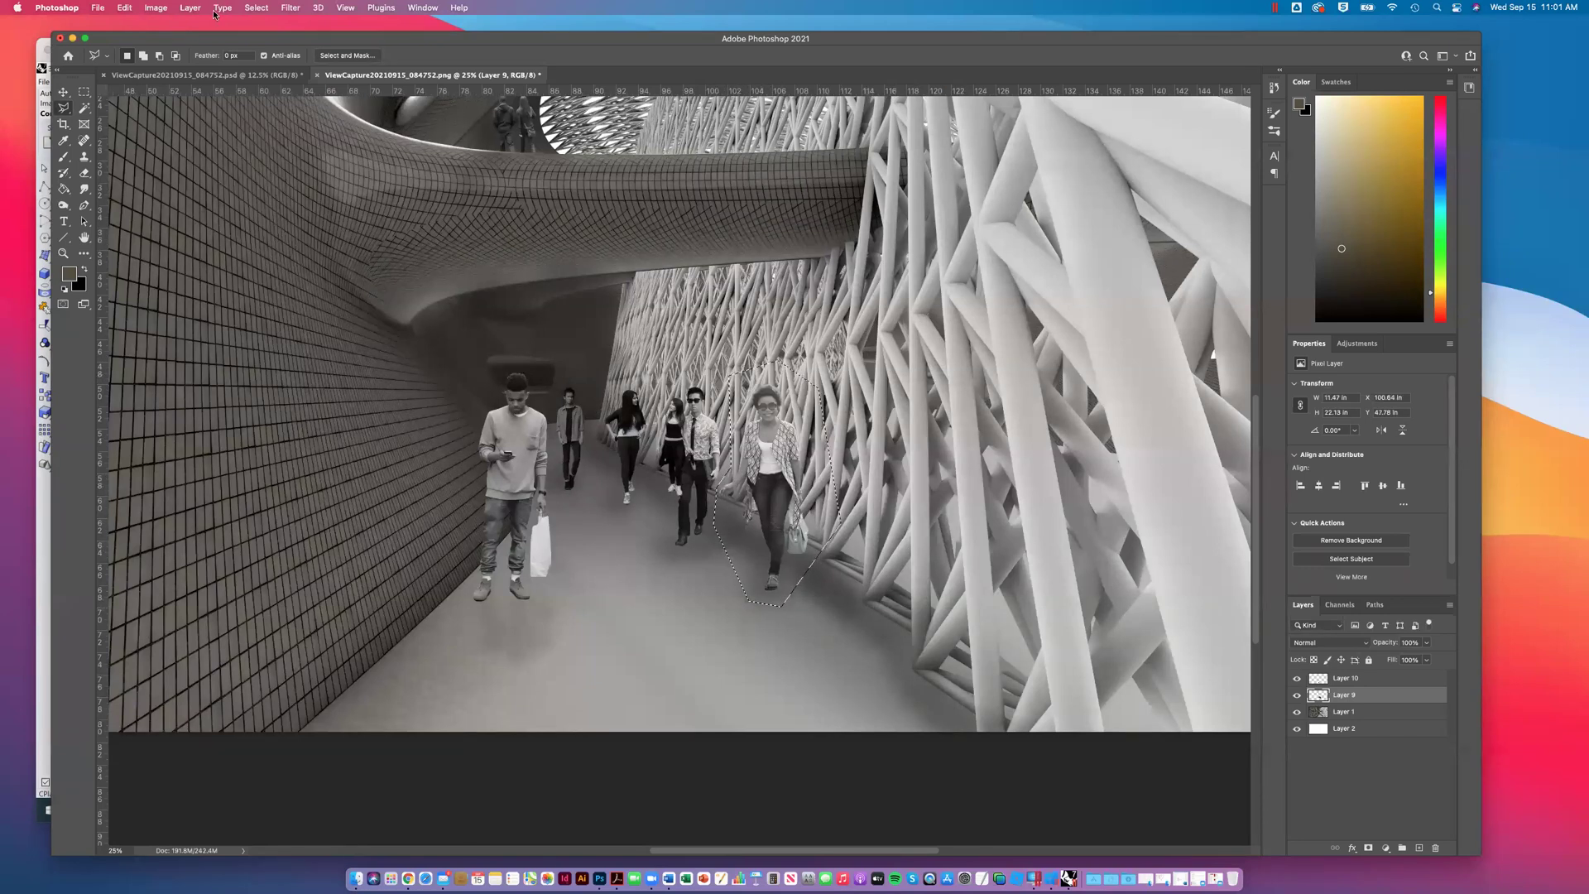
{"action": "left_click", "coordinate": [156, 8]}
{"action": "mouse_move", "coordinate": [263, 42]}
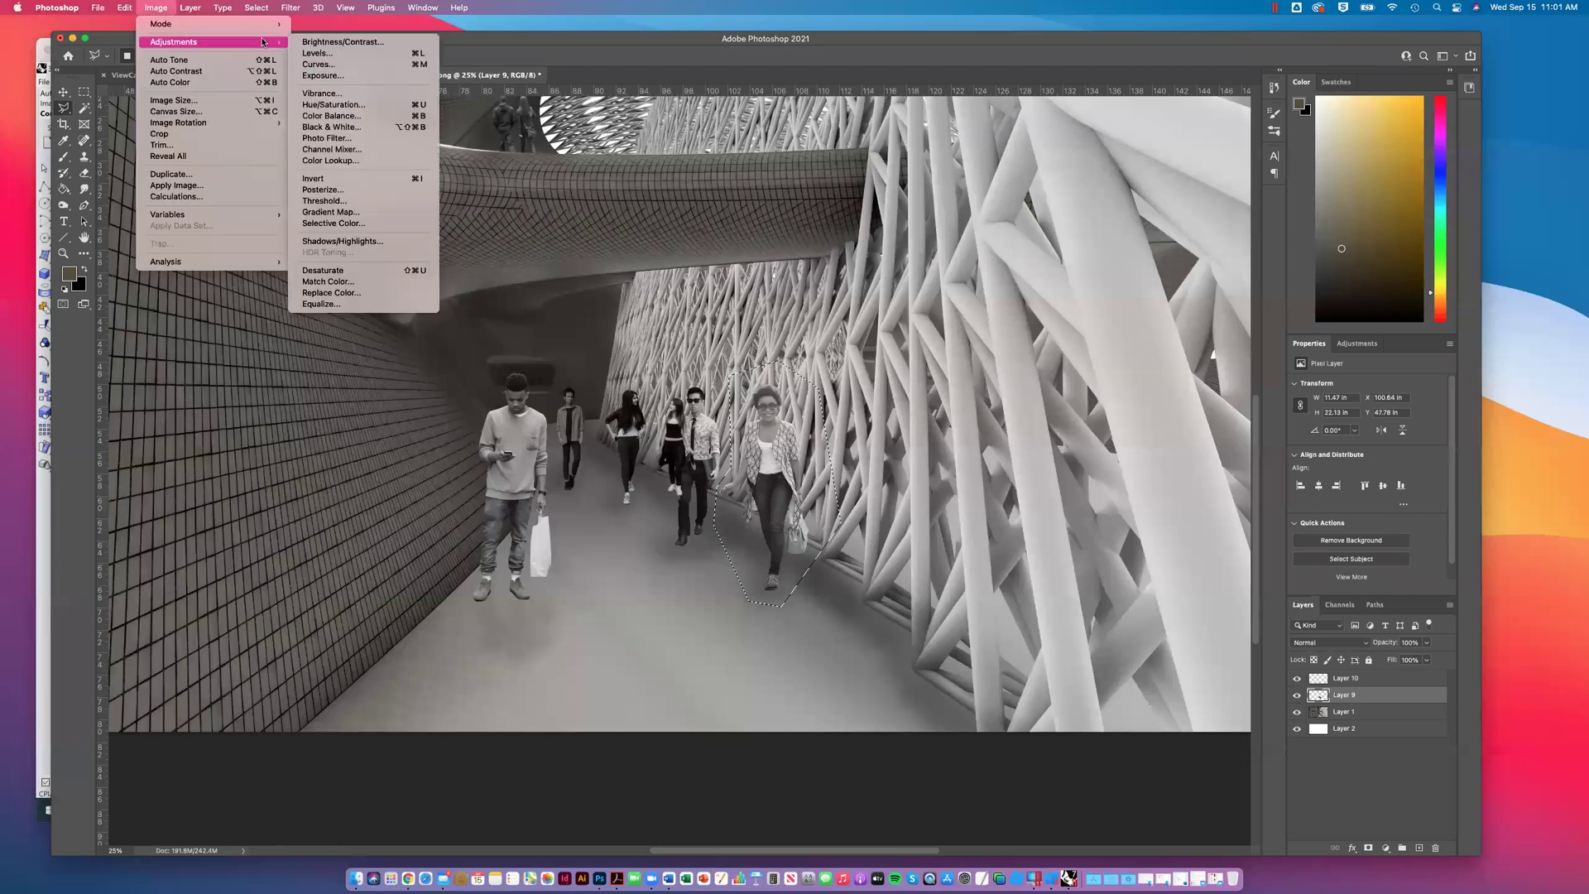
{"action": "left_click", "coordinate": [322, 76]}
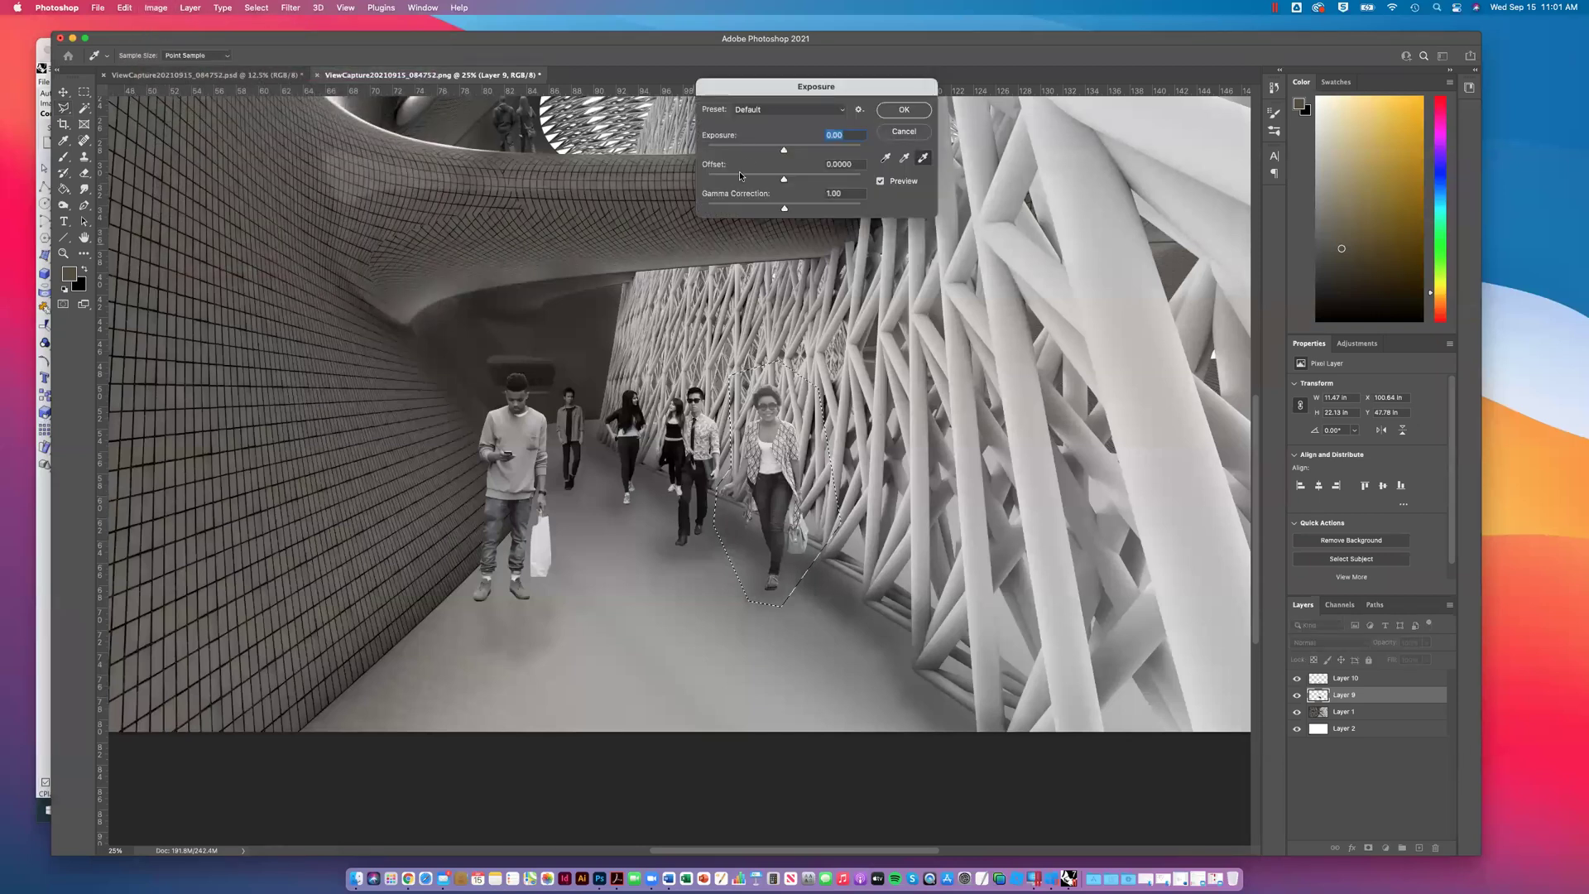
{"action": "mouse_move", "coordinate": [754, 151]}
{"action": "left_mouse_down"}
{"action": "mouse_move", "coordinate": [781, 152]}
{"action": "mouse_move", "coordinate": [797, 181]}
{"action": "mouse_move", "coordinate": [769, 179]}
{"action": "mouse_move", "coordinate": [783, 150]}
{"action": "left_mouse_up"}
{"action": "left_click", "coordinate": [799, 181]}
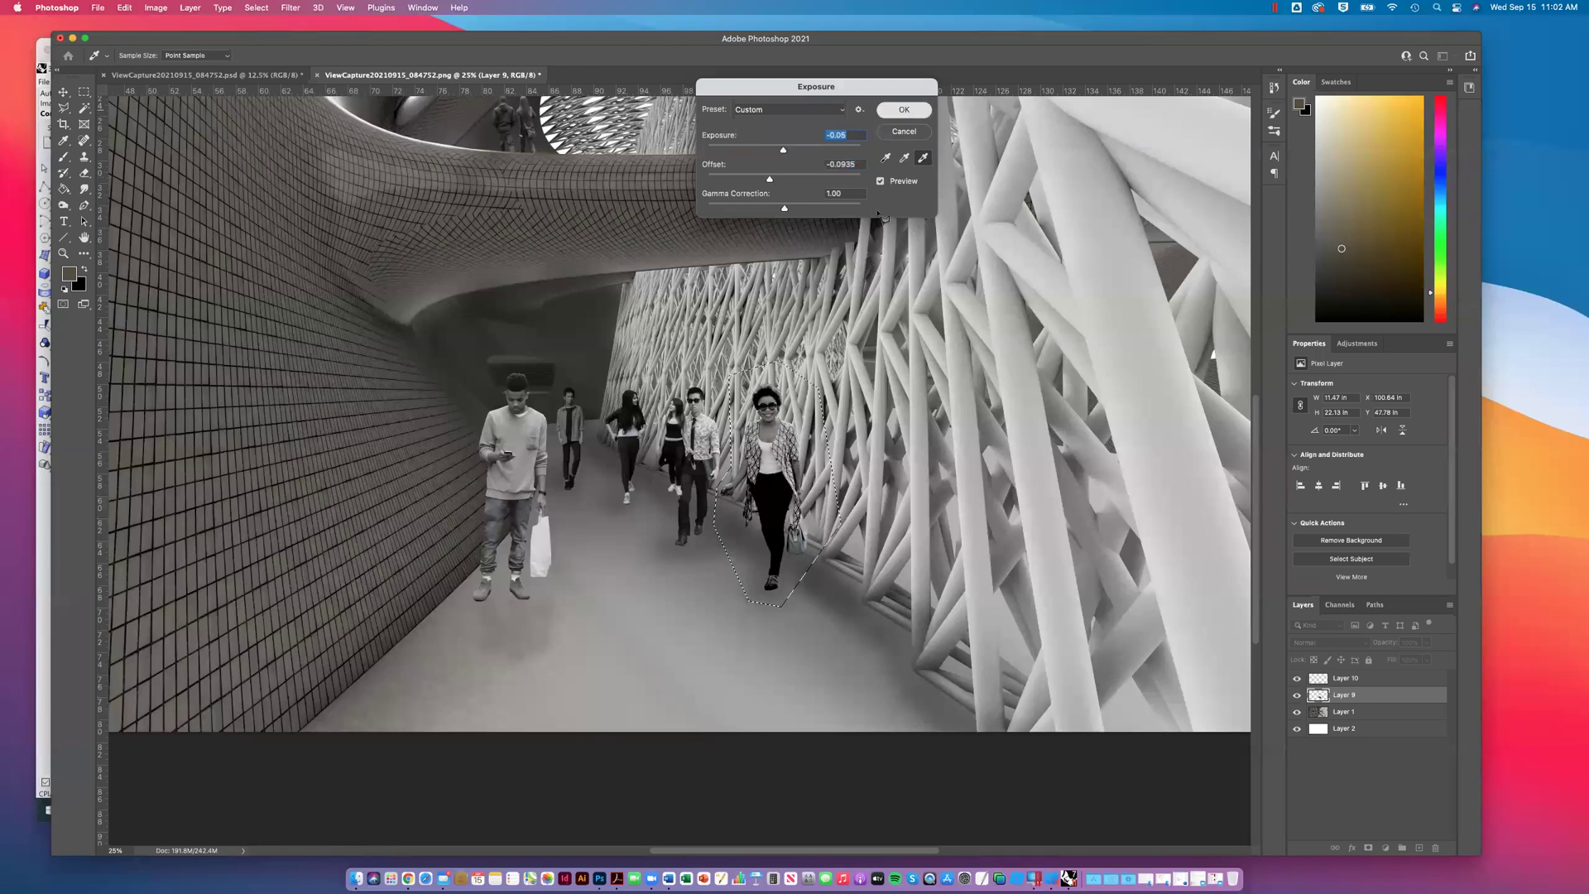
{"action": "left_click", "coordinate": [904, 112]}
{"action": "key", "text": "super+d"}
{"action": "key", "text": "m"}
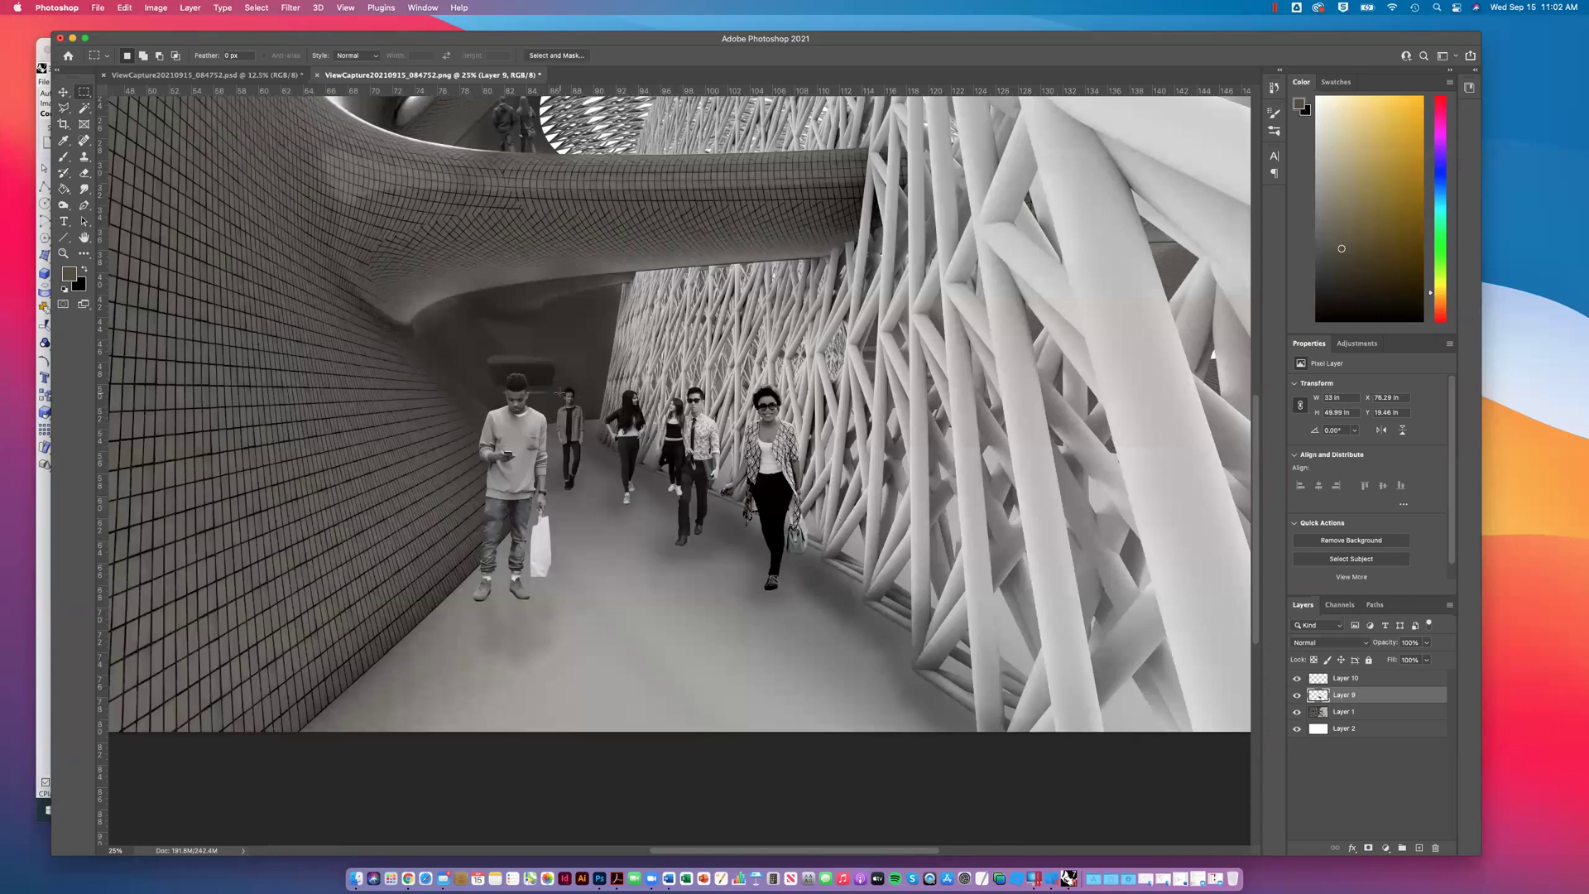
Step: Examine the darkened figures and the whole composite, and compare it with the open PSD version of the view
{"action": "key", "text": "super+minus"}
{"action": "key", "text": "super+minus"}
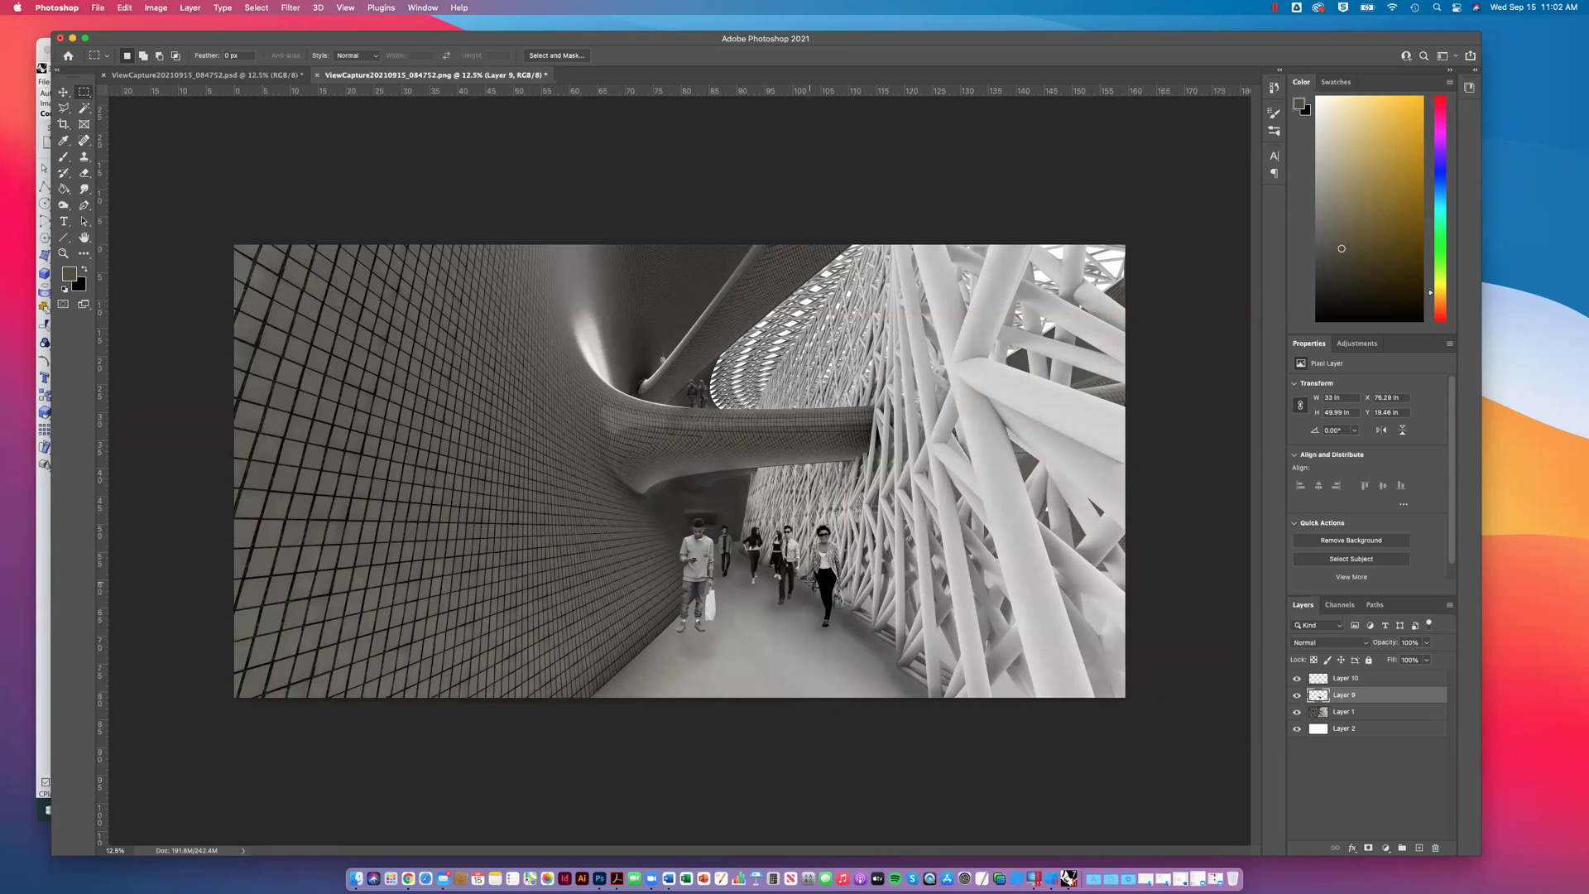
{"action": "key", "text": "super+equal"}
{"action": "key", "text": "super+equal"}
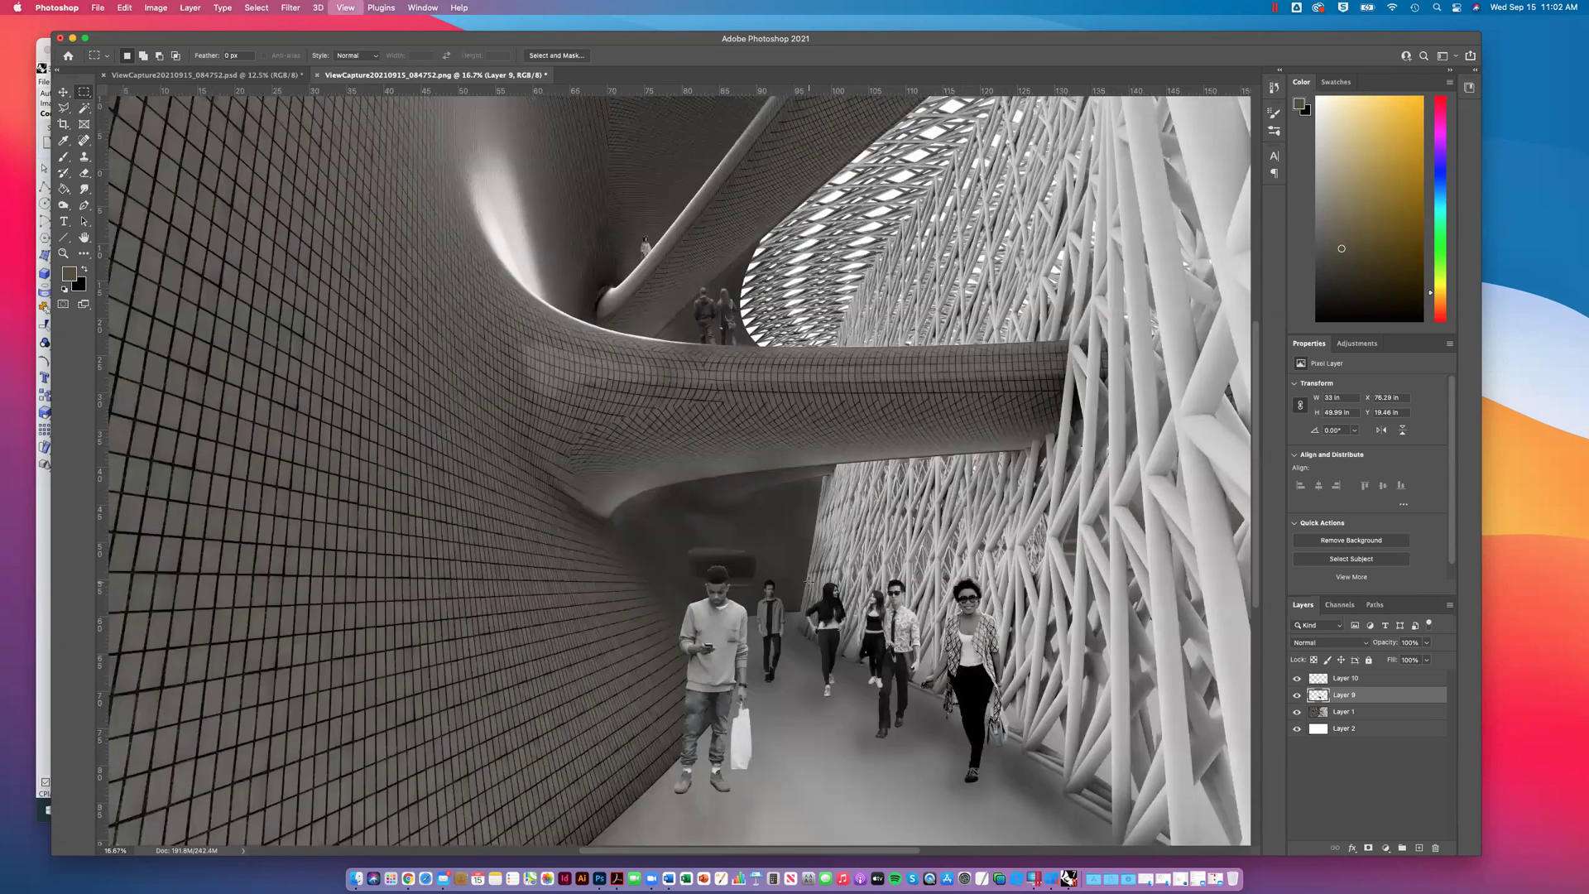
{"action": "scroll", "coordinate": [740, 655], "scroll_direction": "down", "scroll_amount": 3}
{"action": "scroll", "coordinate": [741, 654], "scroll_direction": "down", "scroll_amount": 5}
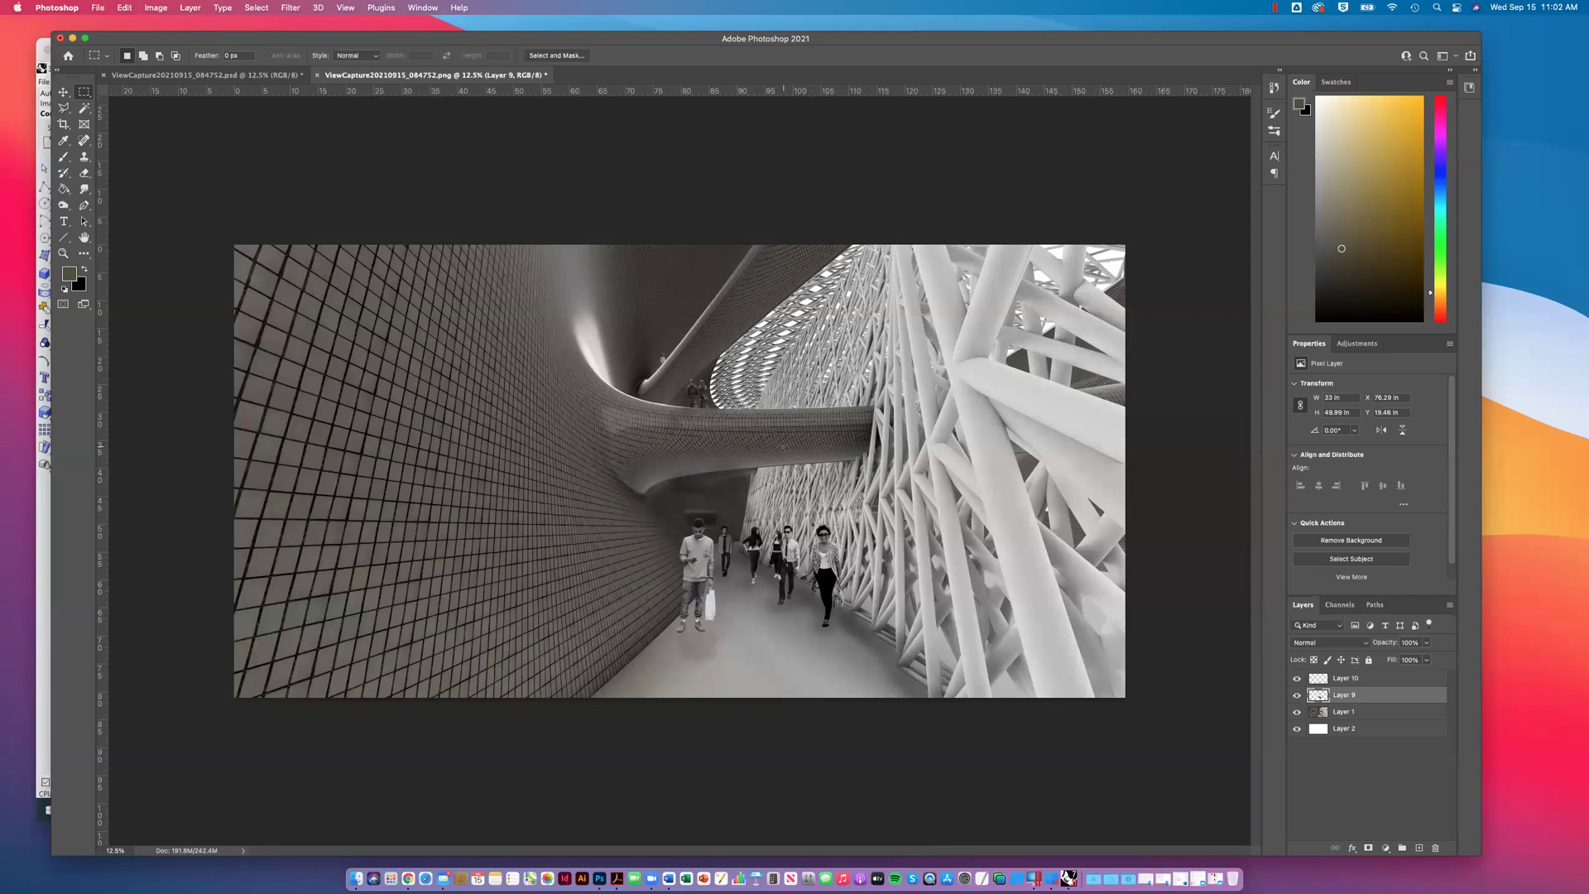
{"action": "left_click", "coordinate": [201, 76]}
{"action": "key", "text": "ctrl+Tab"}
Step: Set up a Lens Flare on Layer 1 with the 50-300mm Zoom lens type after comparing the other lens types
{"action": "left_click", "coordinate": [1358, 717]}
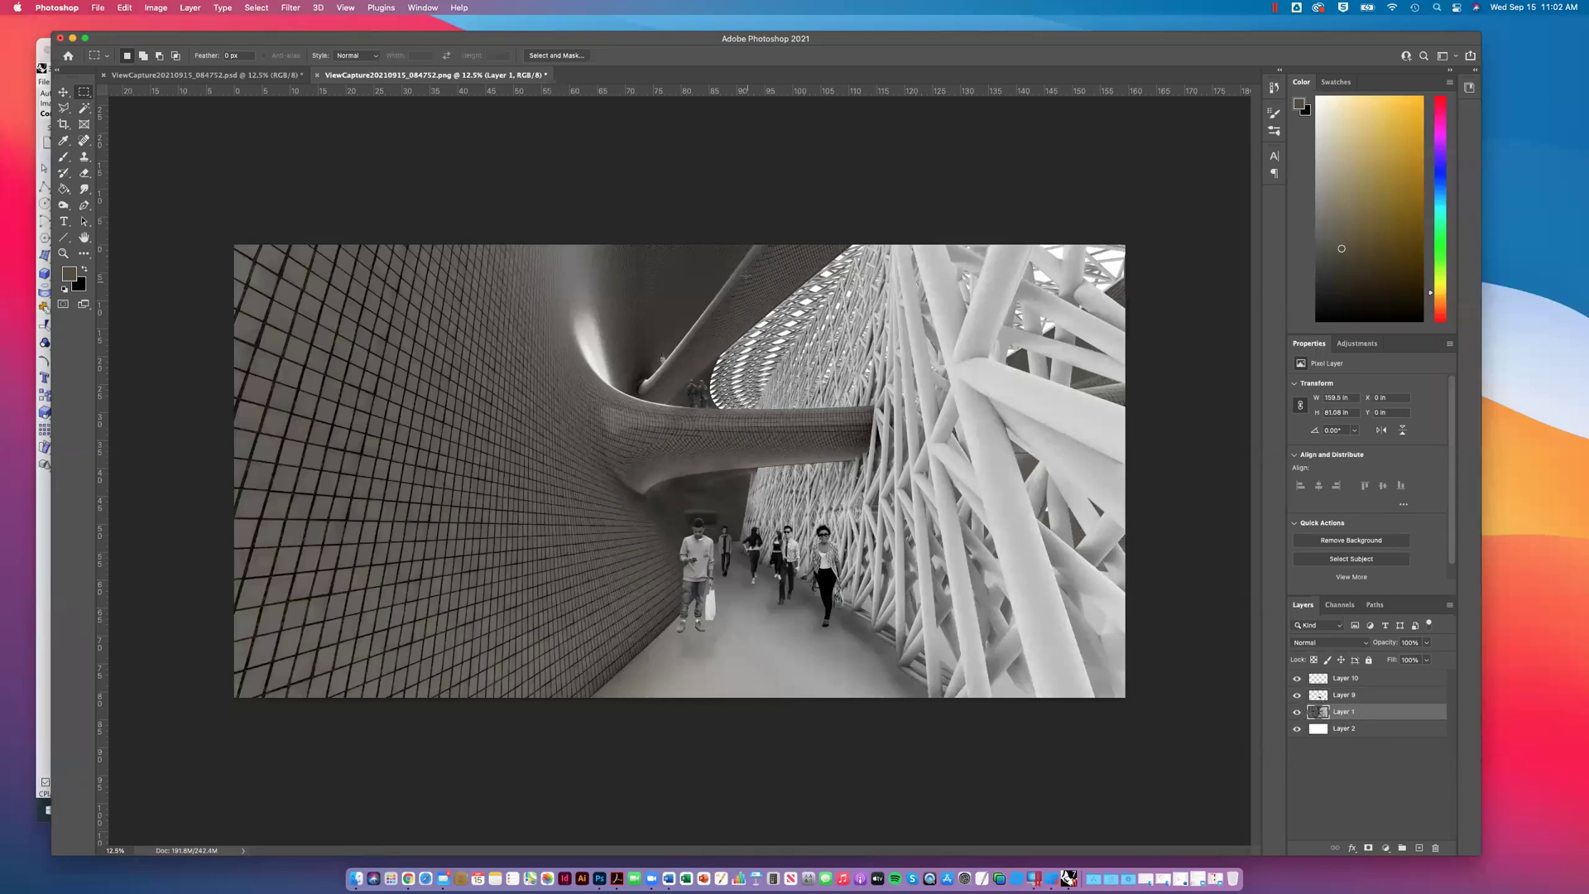
{"action": "left_click", "coordinate": [291, 8]}
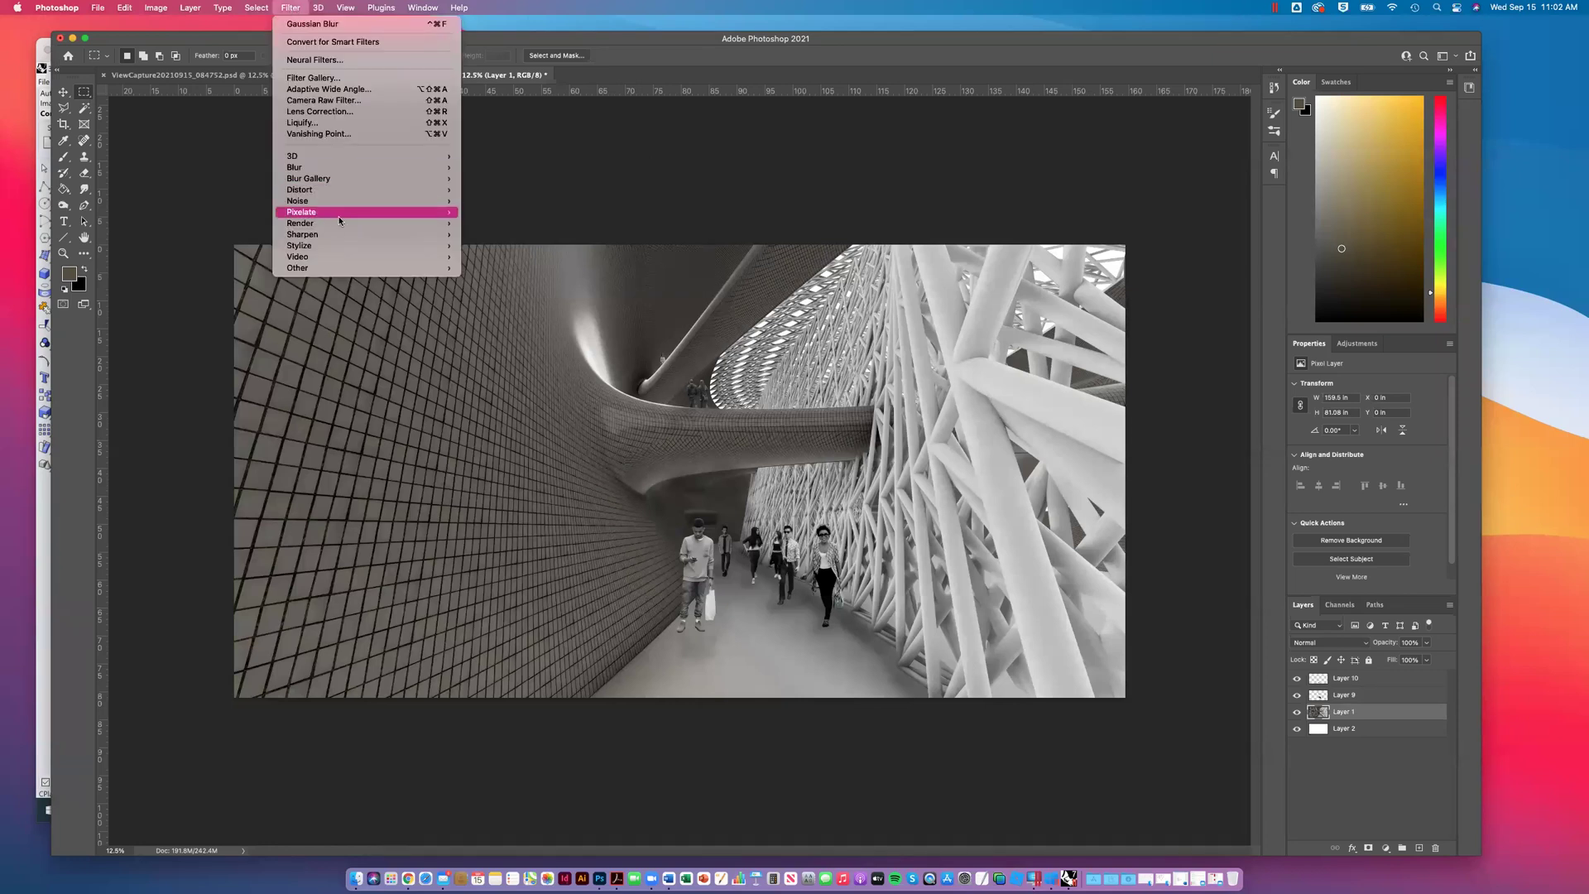
{"action": "mouse_move", "coordinate": [397, 223]}
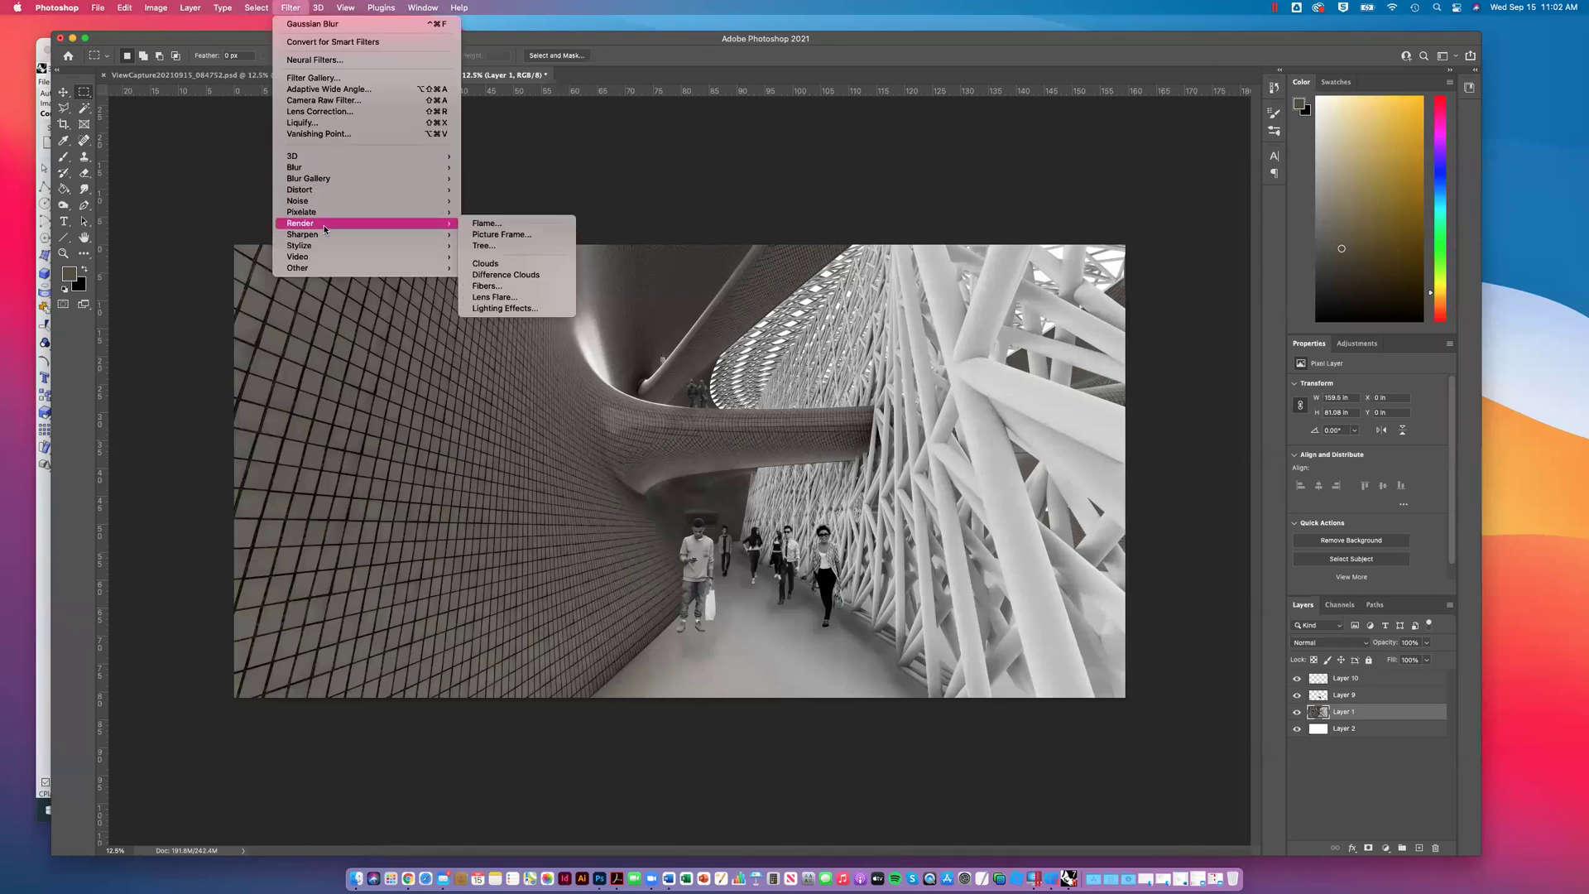
{"action": "left_click", "coordinate": [507, 298]}
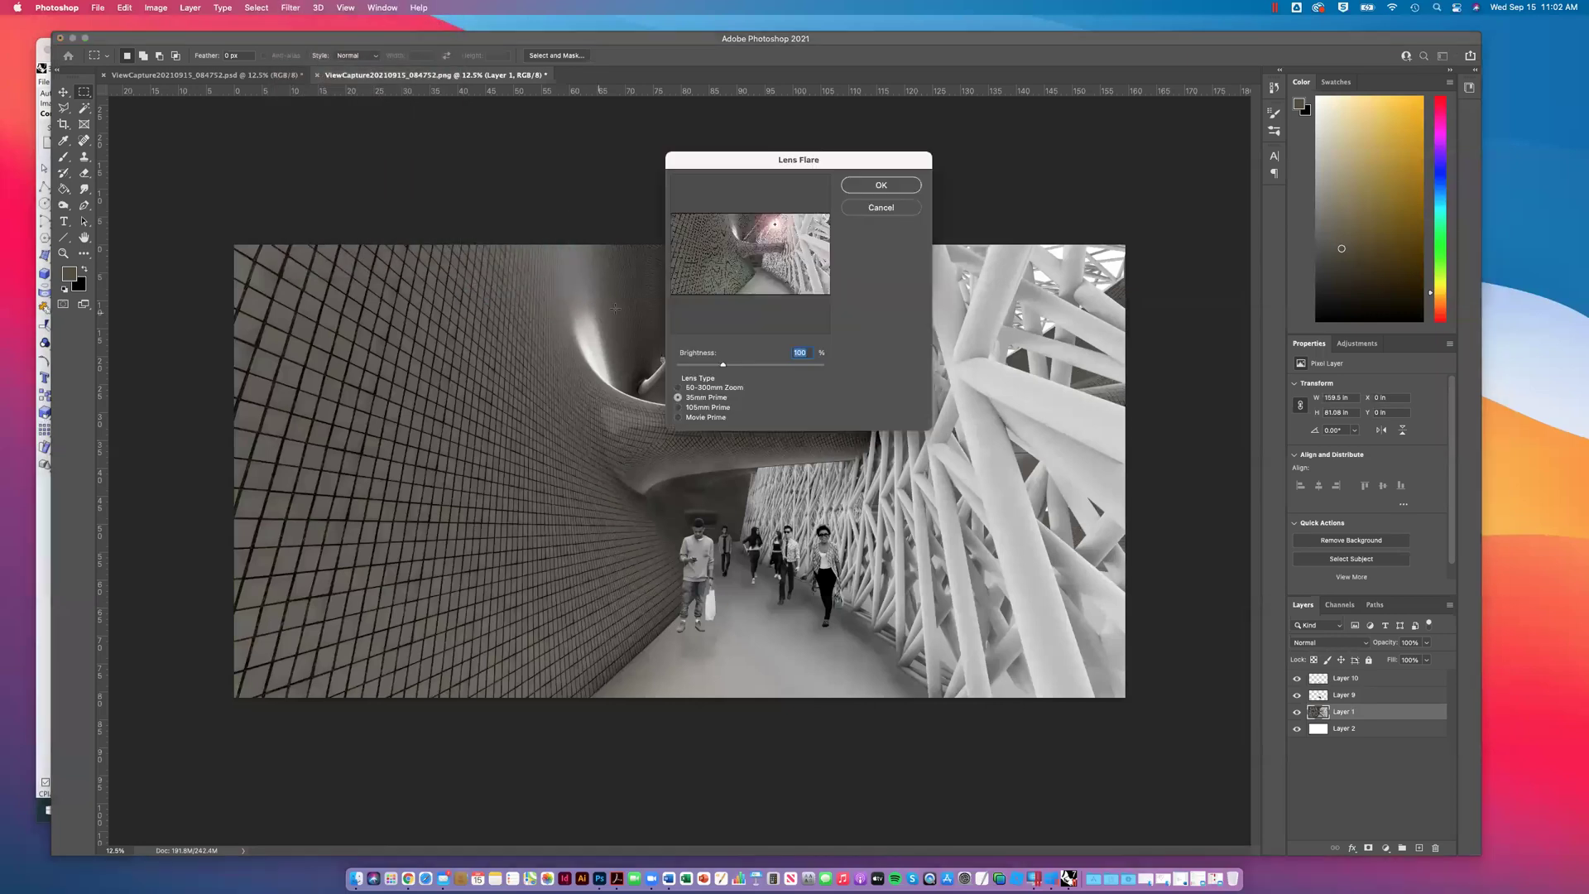
{"action": "left_click_drag", "start_coordinate": [765, 181], "coordinate": [454, 171]}
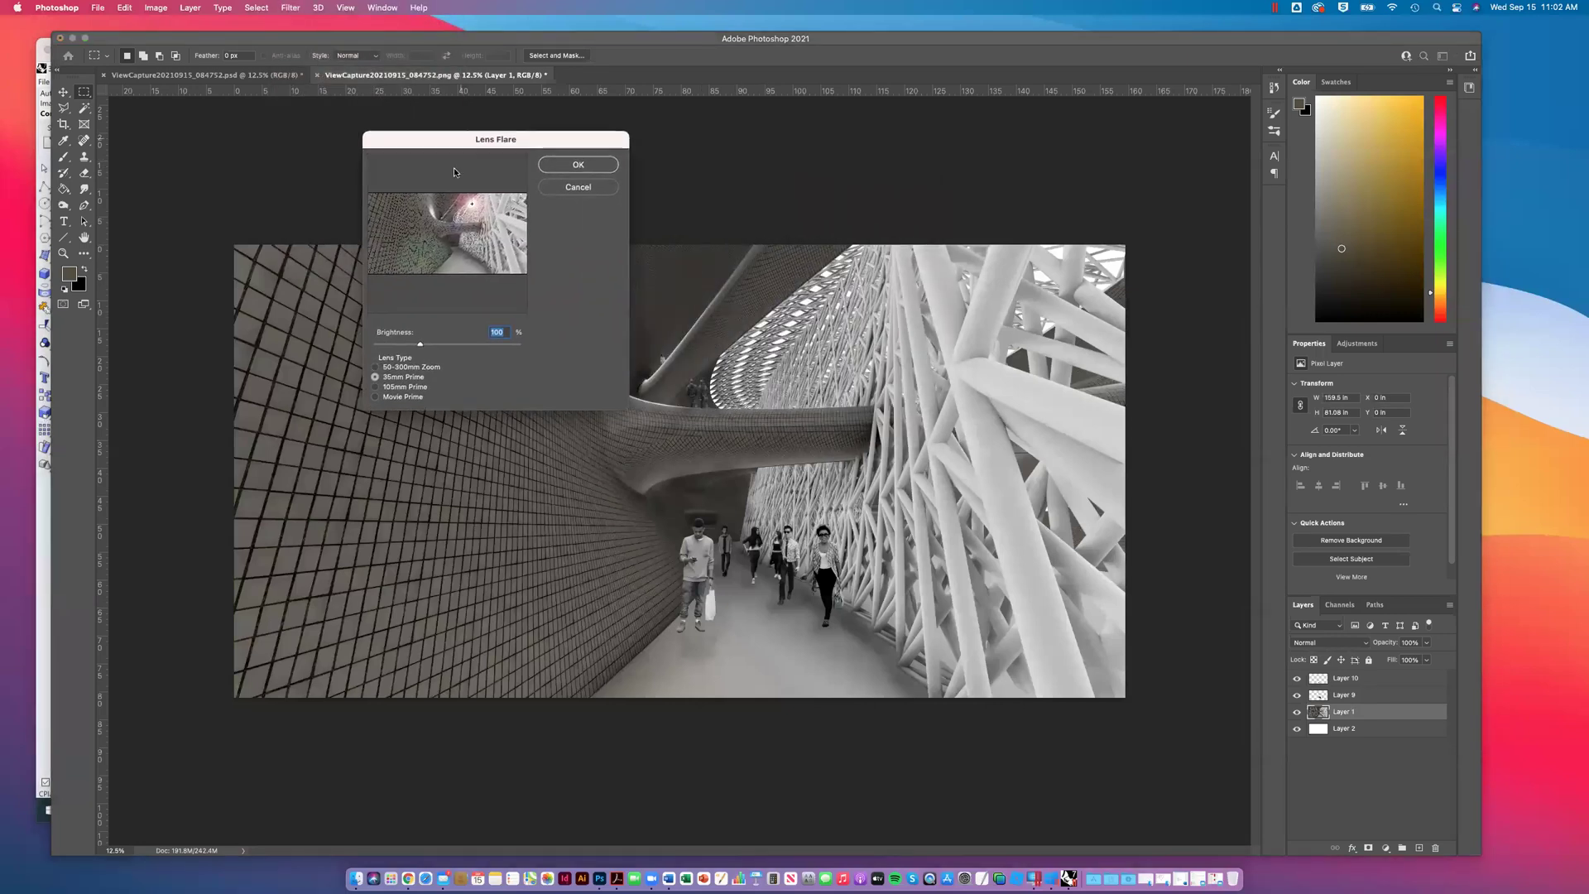
{"action": "left_click", "coordinate": [376, 368]}
{"action": "left_click", "coordinate": [376, 377]}
{"action": "left_click", "coordinate": [376, 386]}
{"action": "left_click", "coordinate": [376, 377]}
{"action": "left_click", "coordinate": [375, 368]}
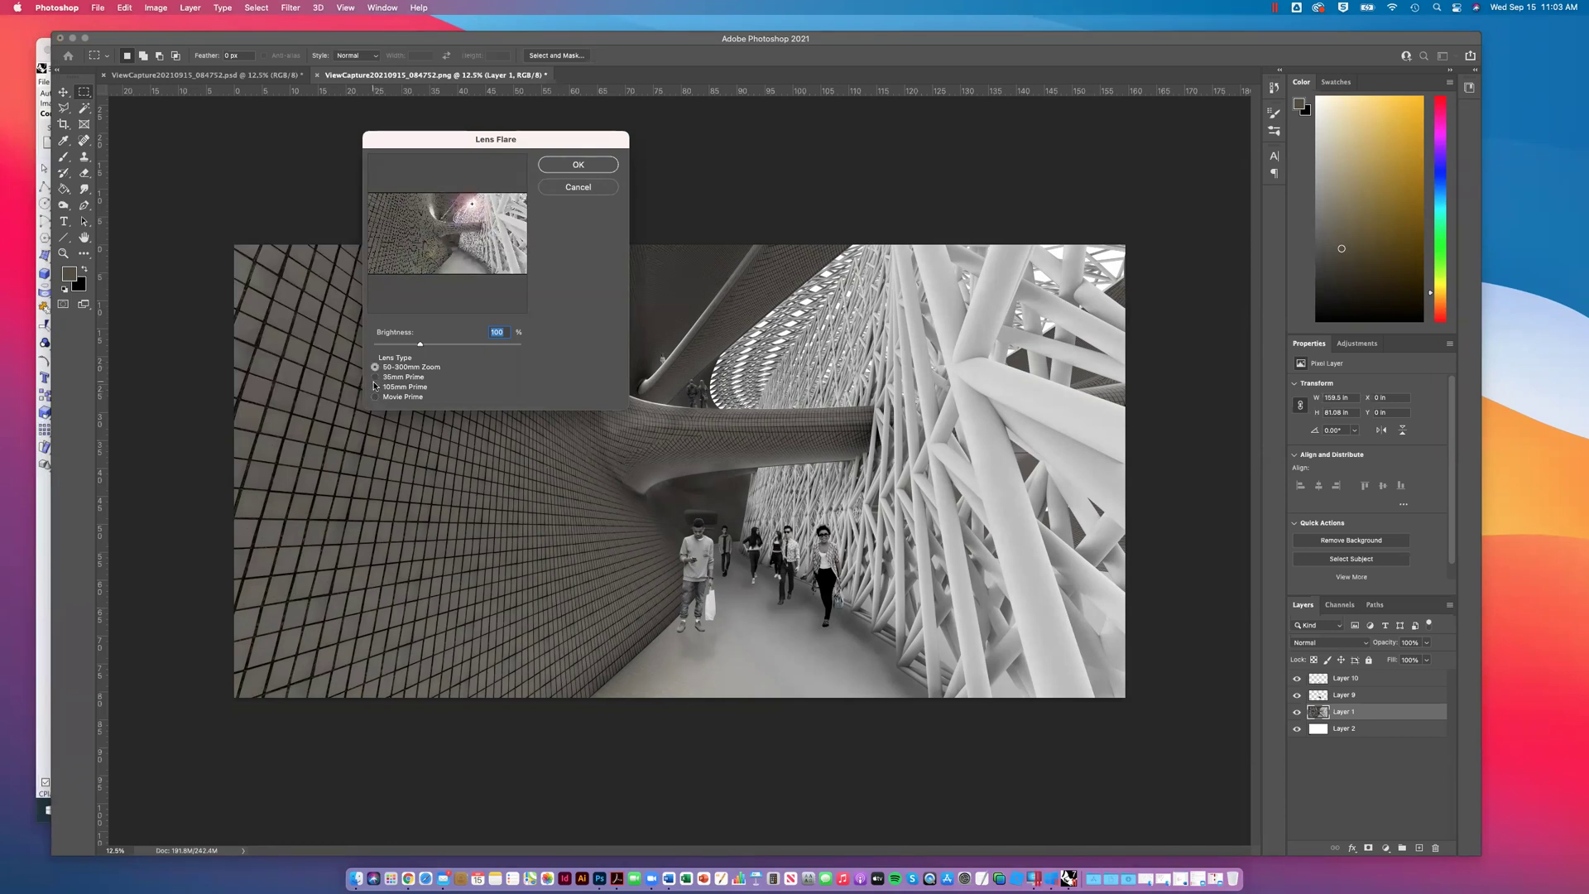
Step: Try placing the flare at 100% brightness on the upper part of the lattice wall, beside the ramp, and undo it
{"action": "left_click", "coordinate": [475, 206]}
{"action": "left_click_drag", "start_coordinate": [530, 139], "coordinate": [437, 129]}
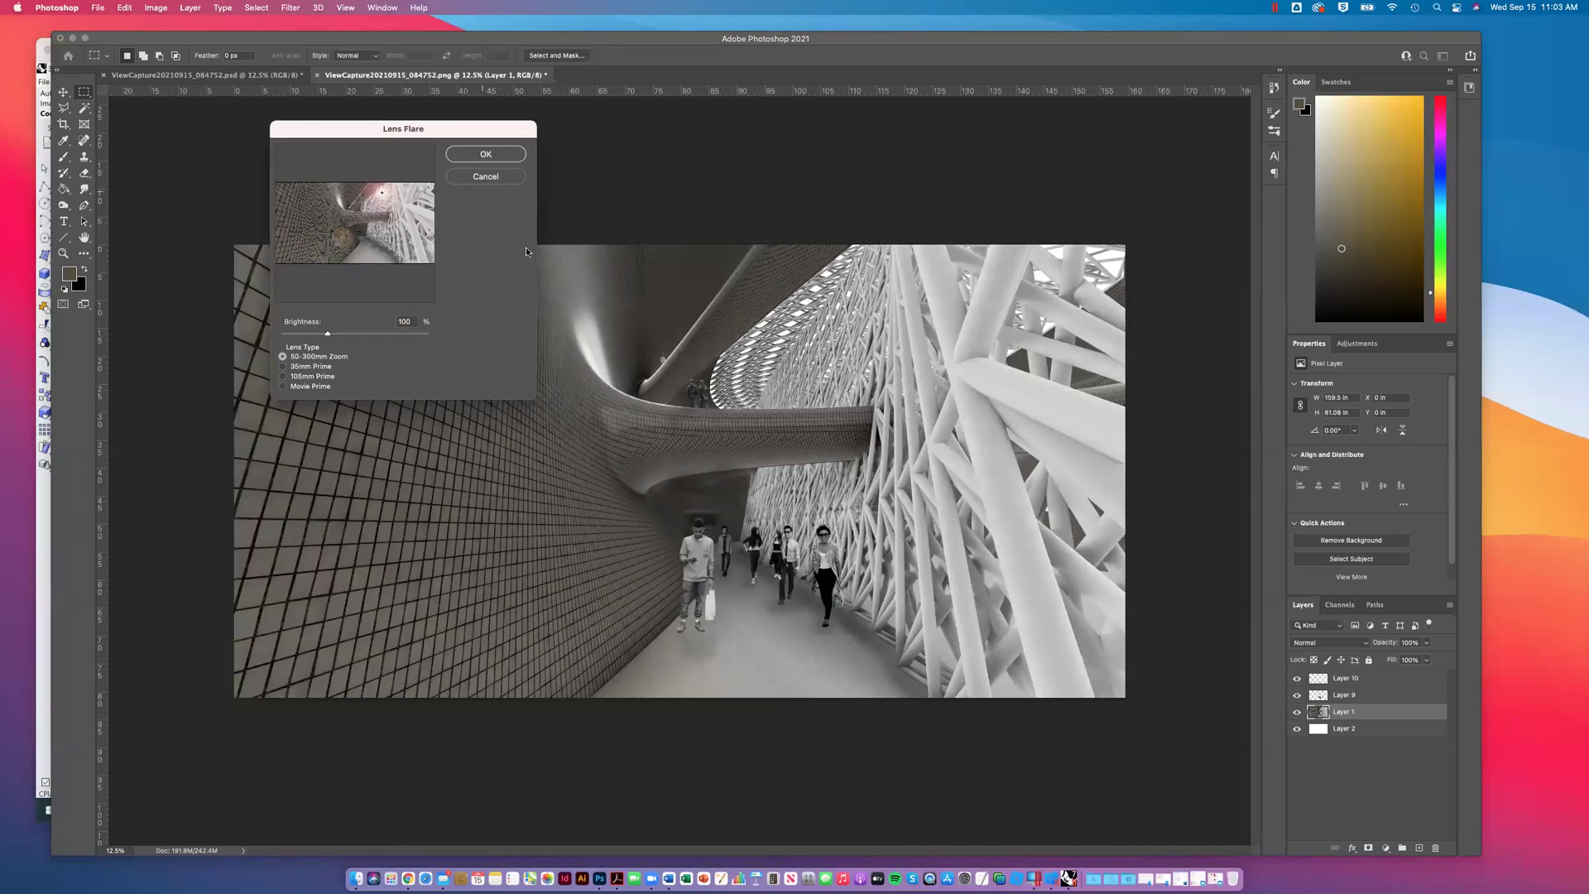
{"action": "left_click", "coordinate": [325, 249]}
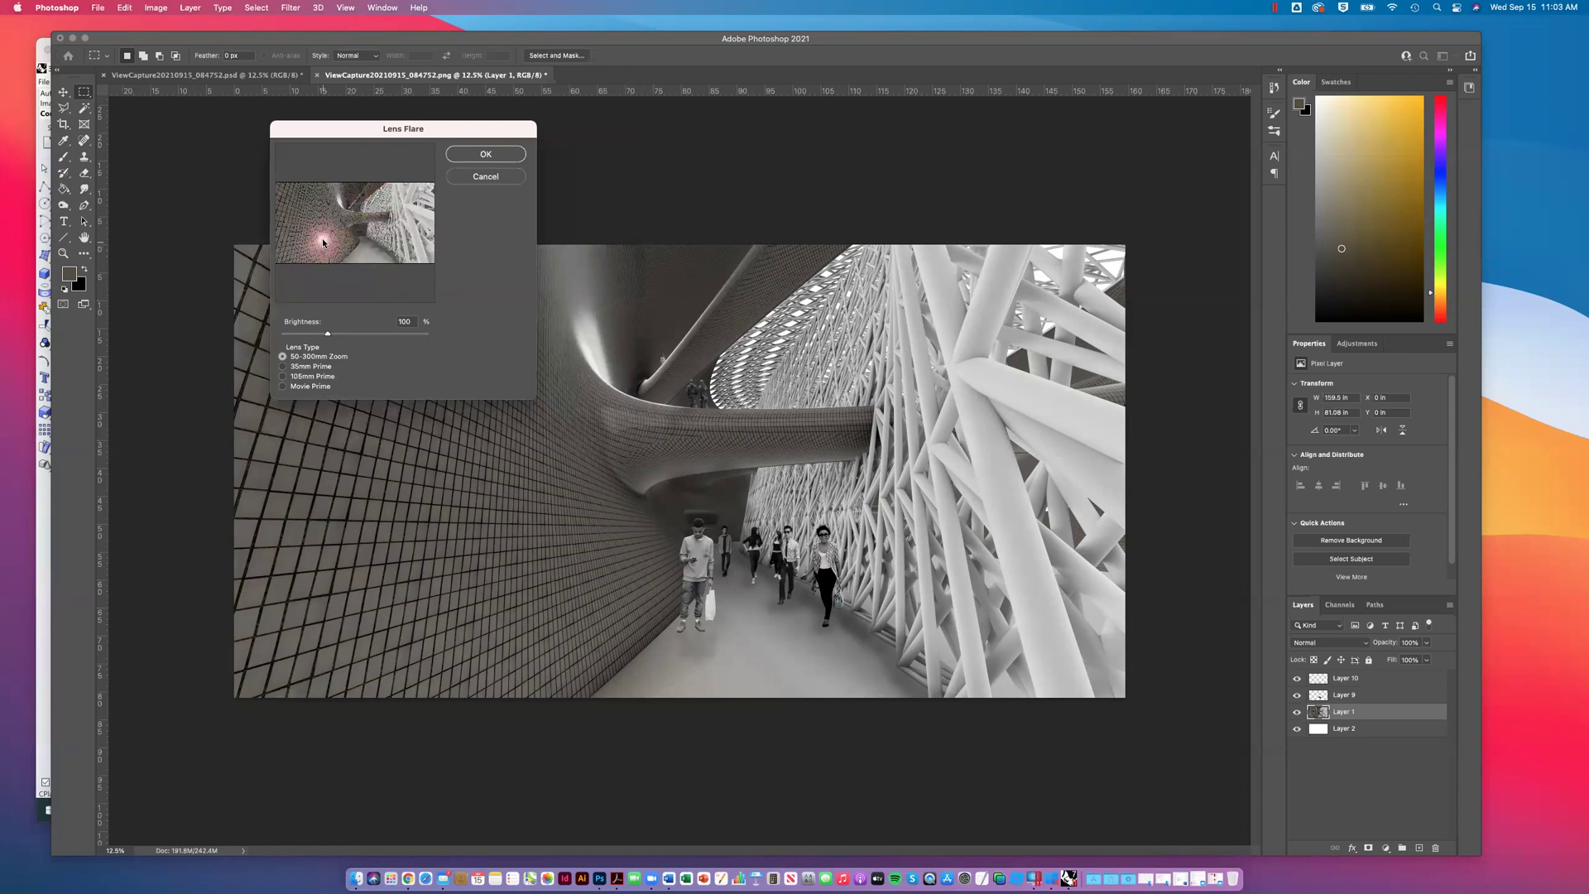
{"action": "left_click_drag", "start_coordinate": [335, 241], "coordinate": [380, 199]}
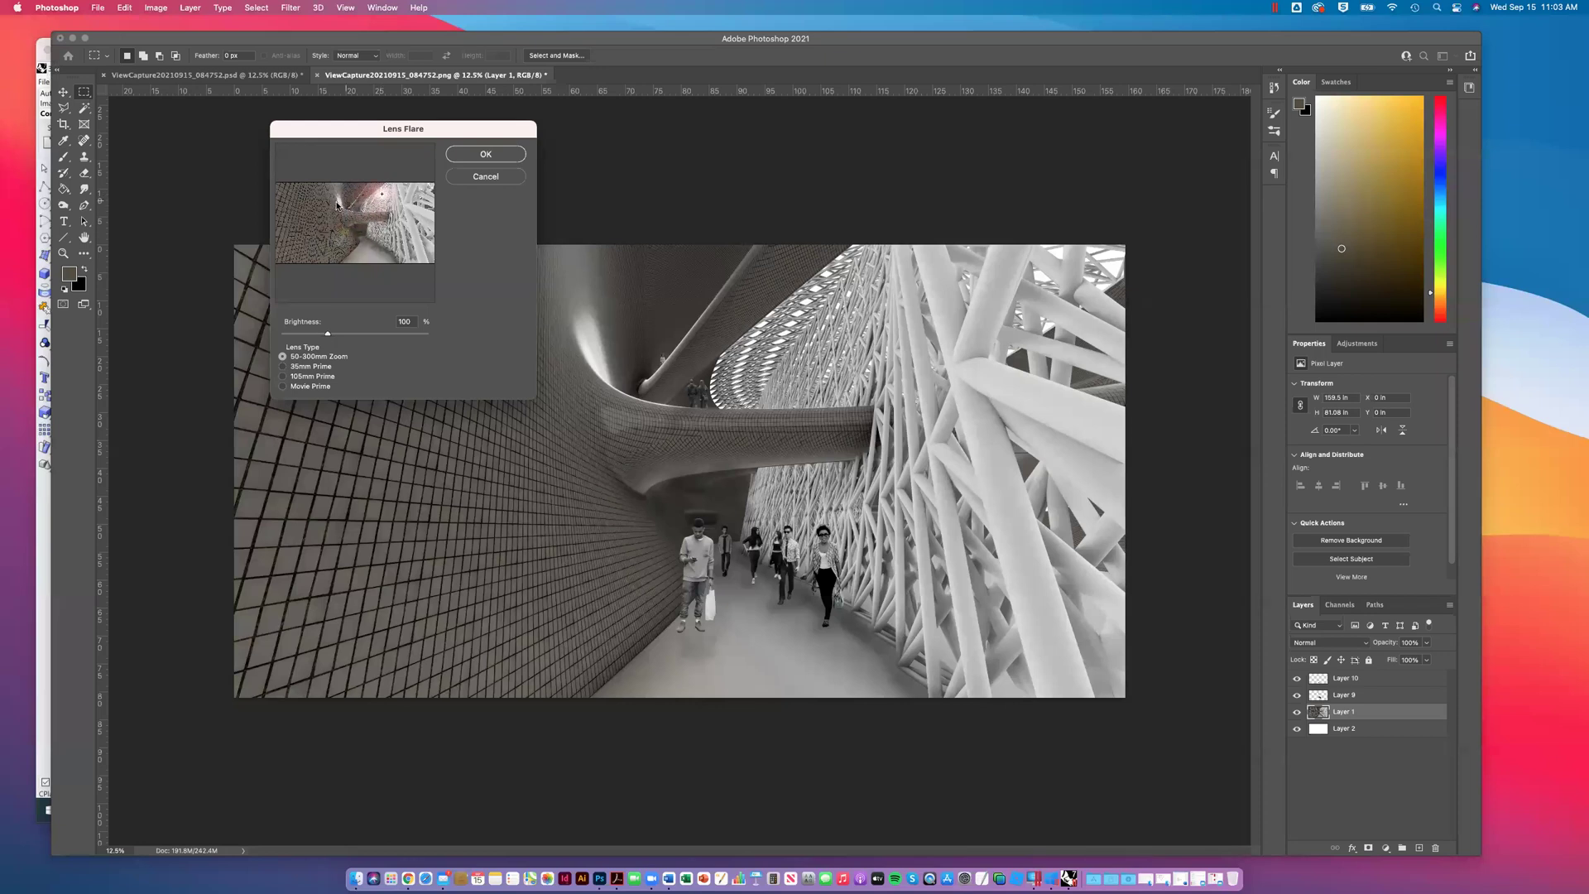
{"action": "left_click", "coordinate": [507, 155]}
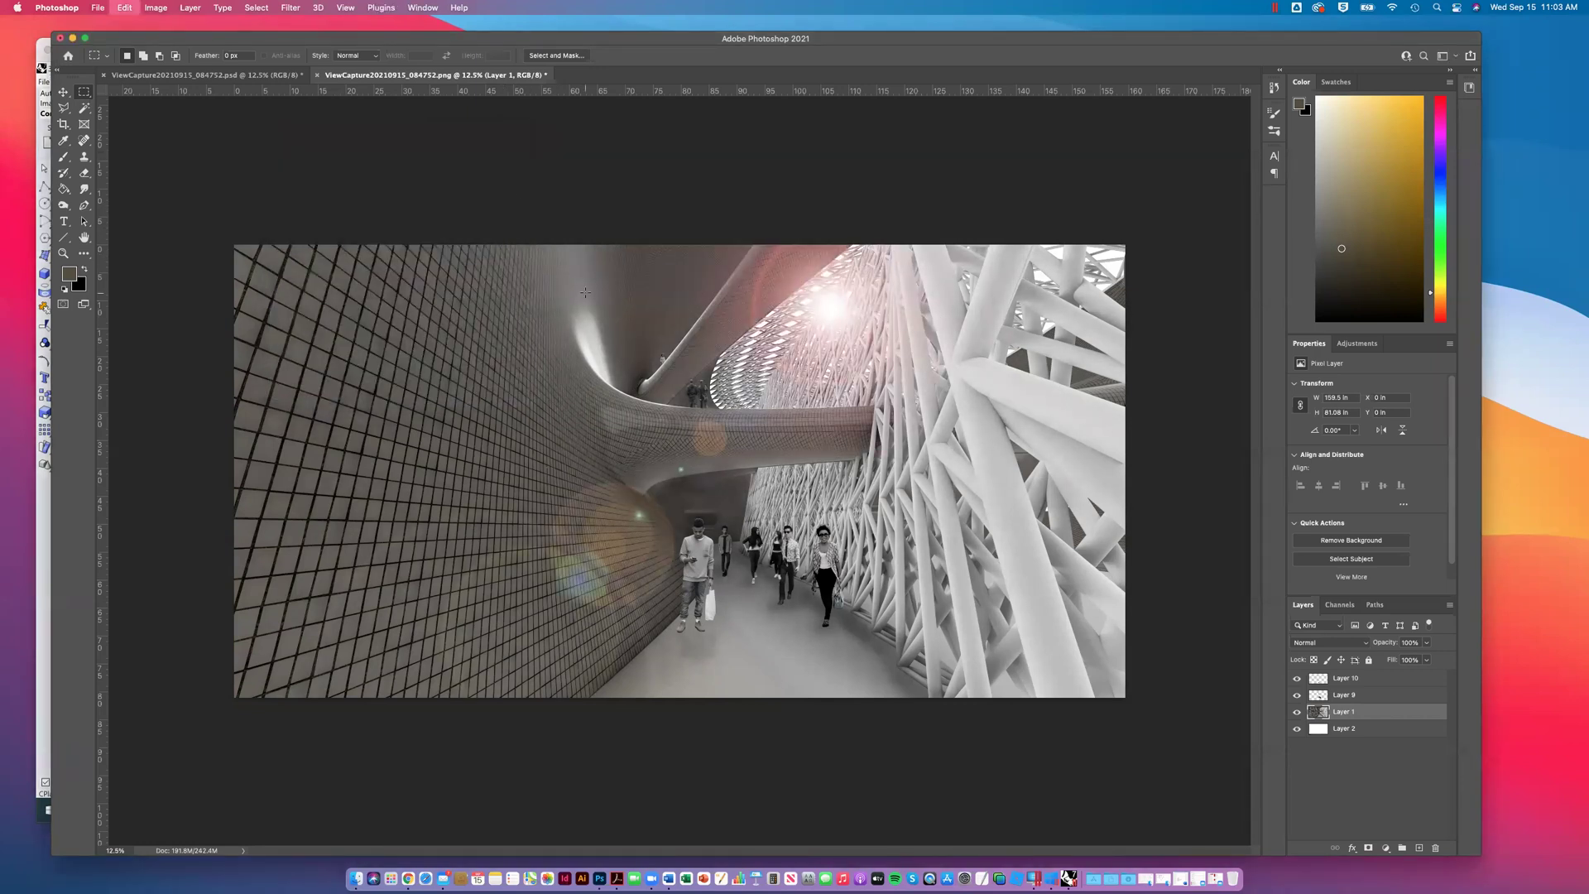
{"action": "key", "text": "super+z"}
Step: Apply a 50-300mm Zoom lens flare at 100% brightness to Layer 1, centred on the far lattice opening above the bridge
{"action": "left_click", "coordinate": [289, 7]}
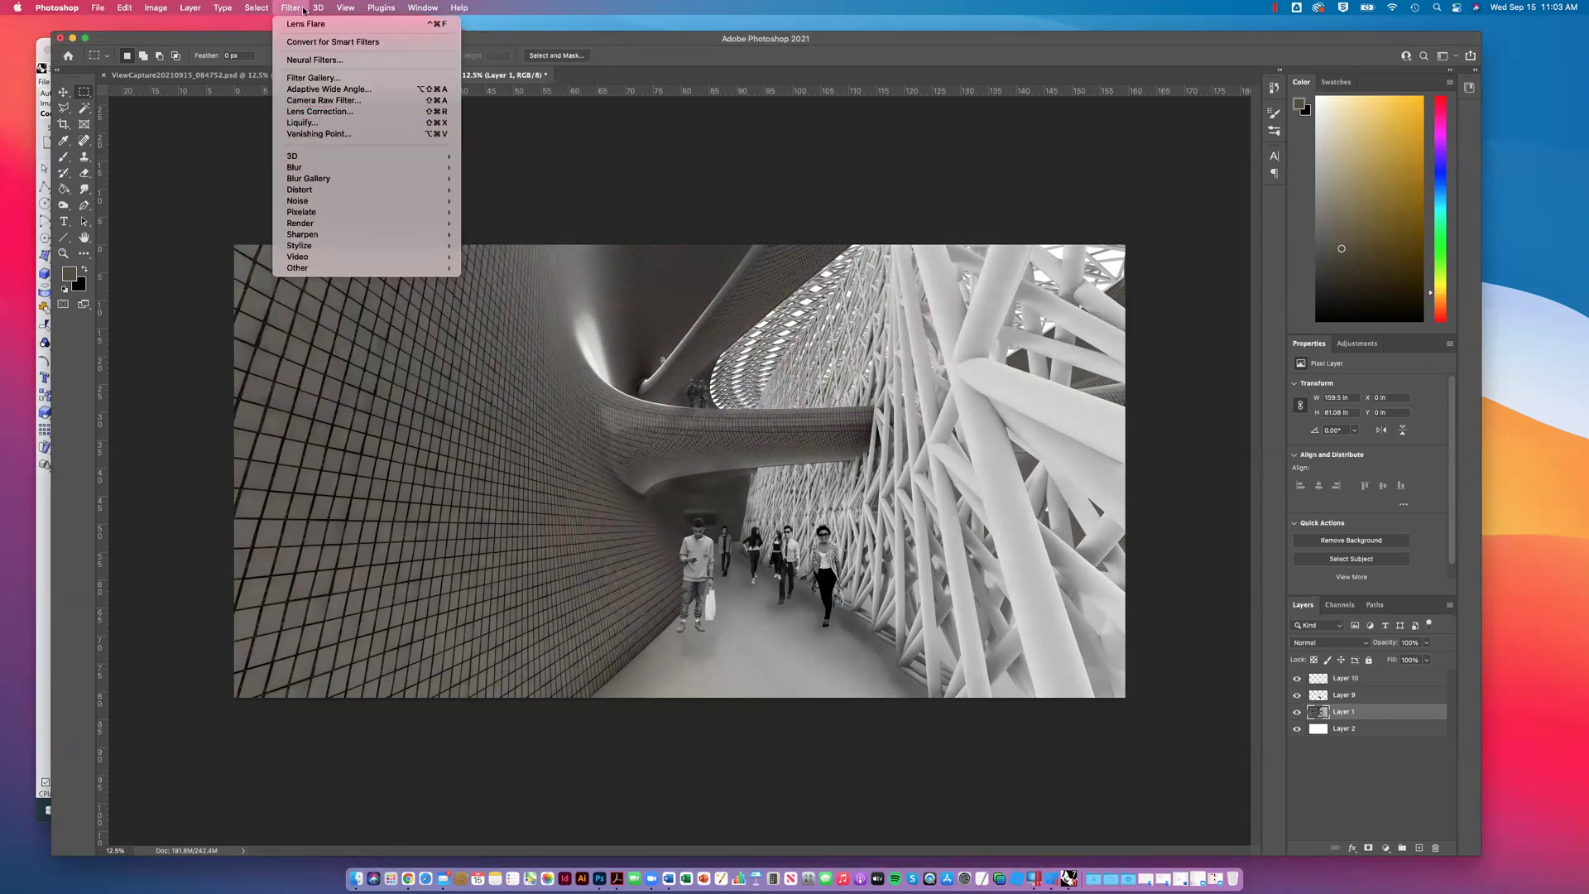
{"action": "mouse_move", "coordinate": [399, 222]}
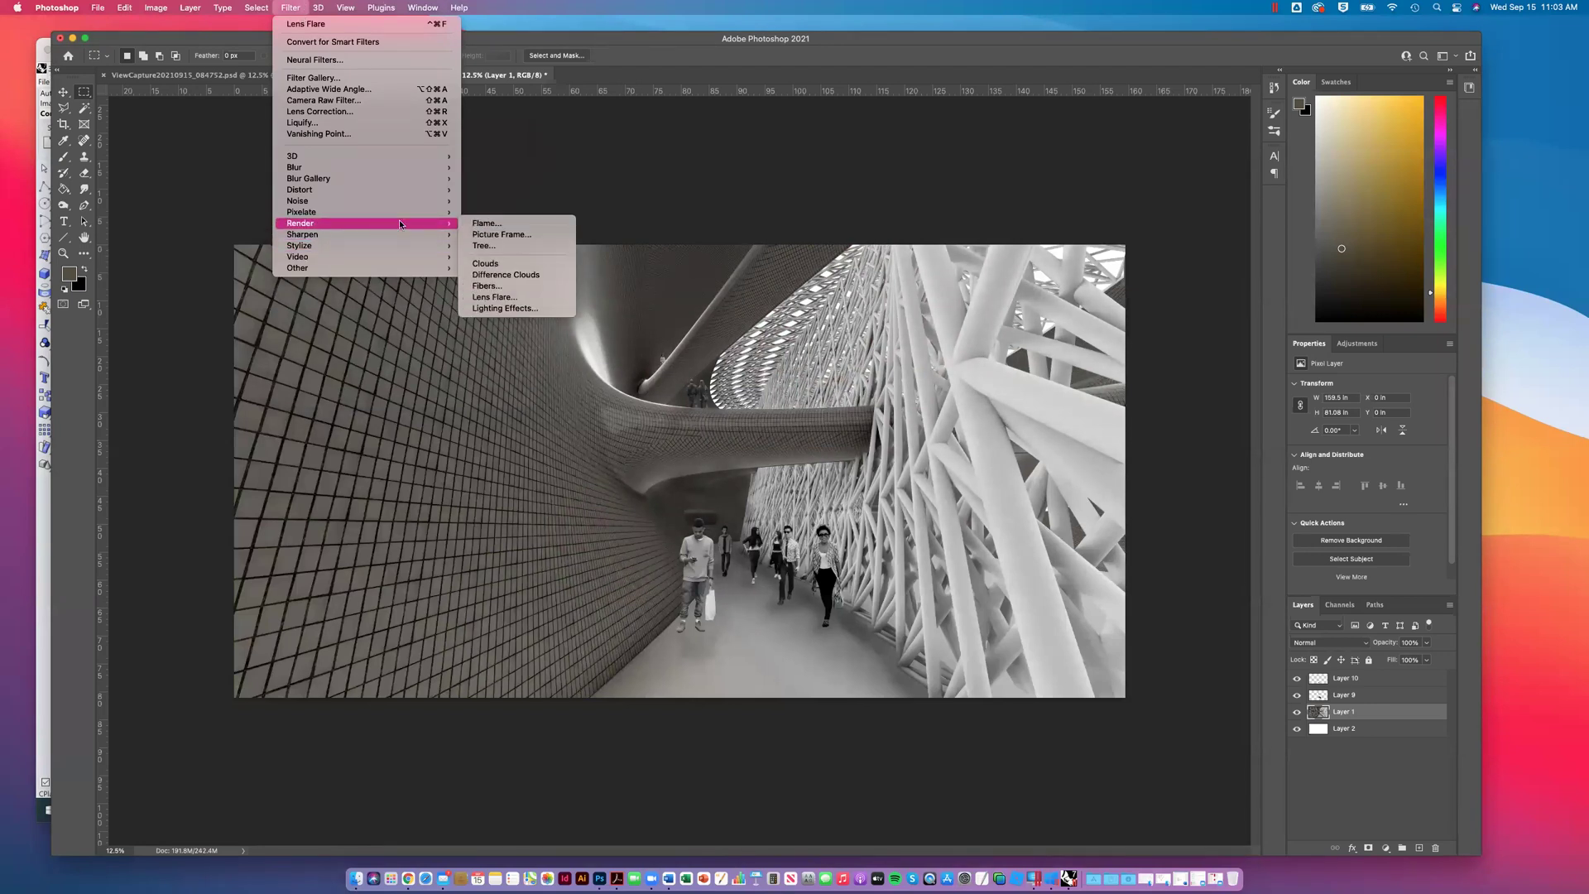
{"action": "left_click", "coordinate": [497, 297]}
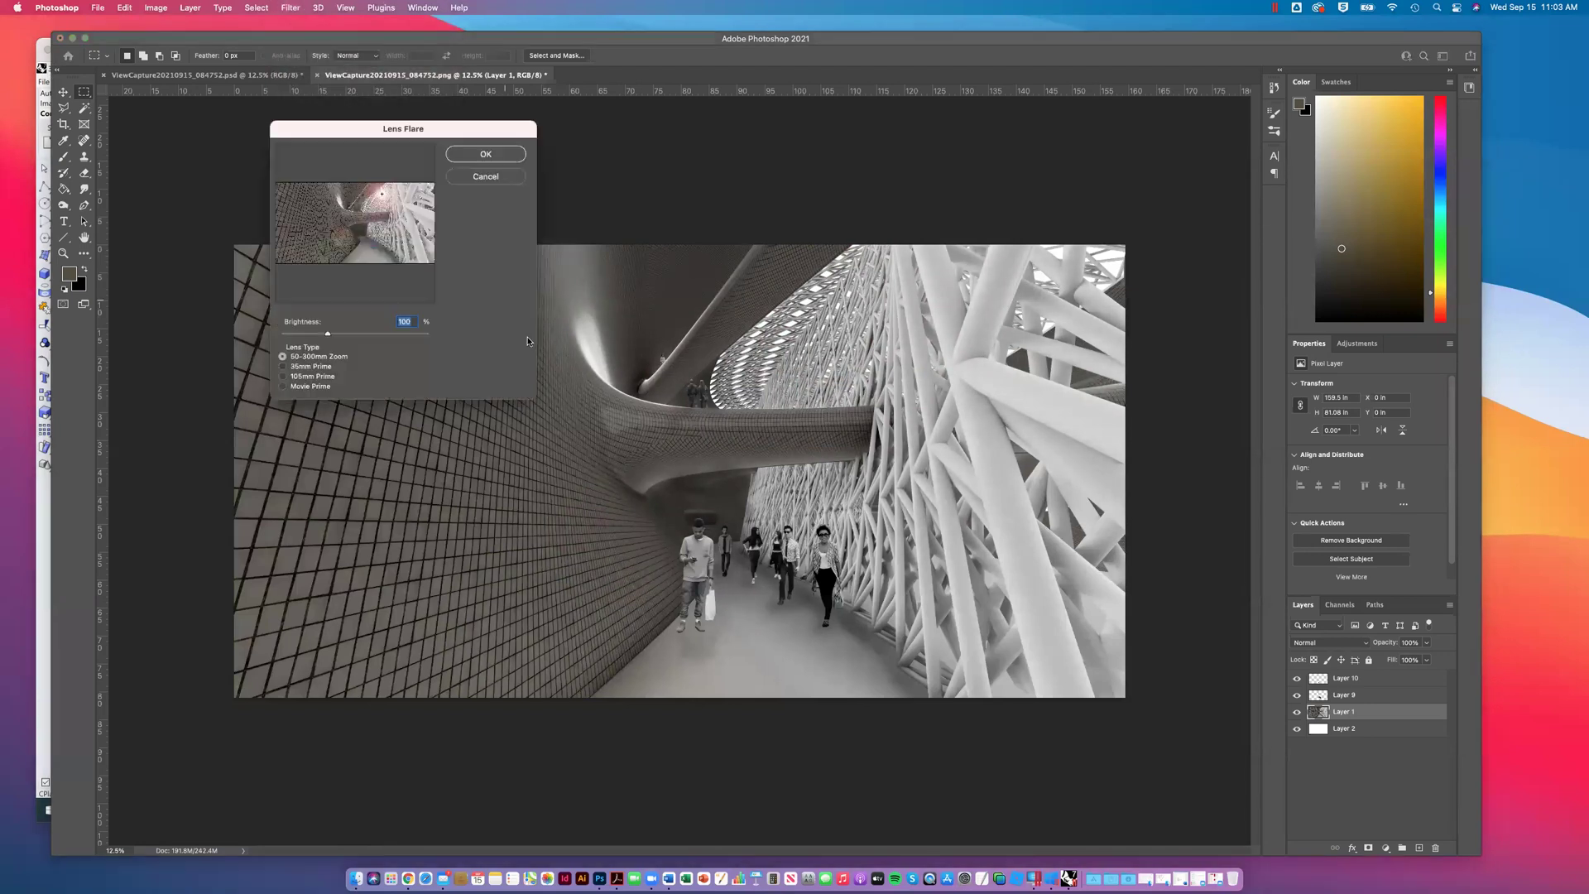
{"action": "left_click", "coordinate": [379, 196]}
{"action": "left_click_drag", "start_coordinate": [378, 199], "coordinate": [375, 201]}
{"action": "key", "text": "Return"}
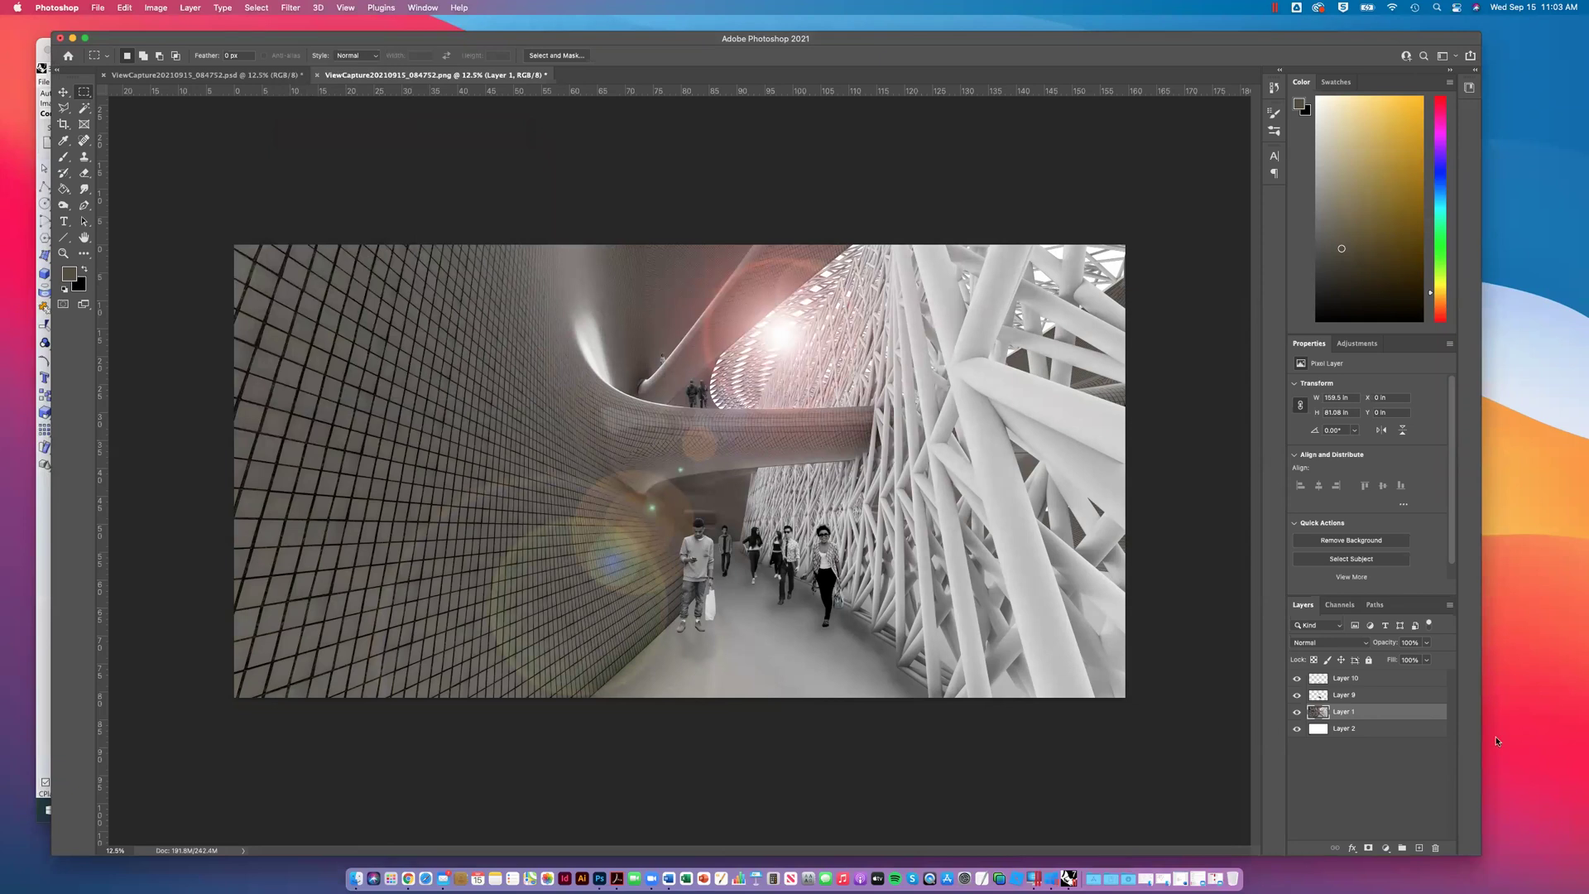
Step: Check what Layer 9, Layer 1 and Layer 2 contain, and add a layer named Color Overlay above Layer 10
{"action": "left_click", "coordinate": [1380, 685]}
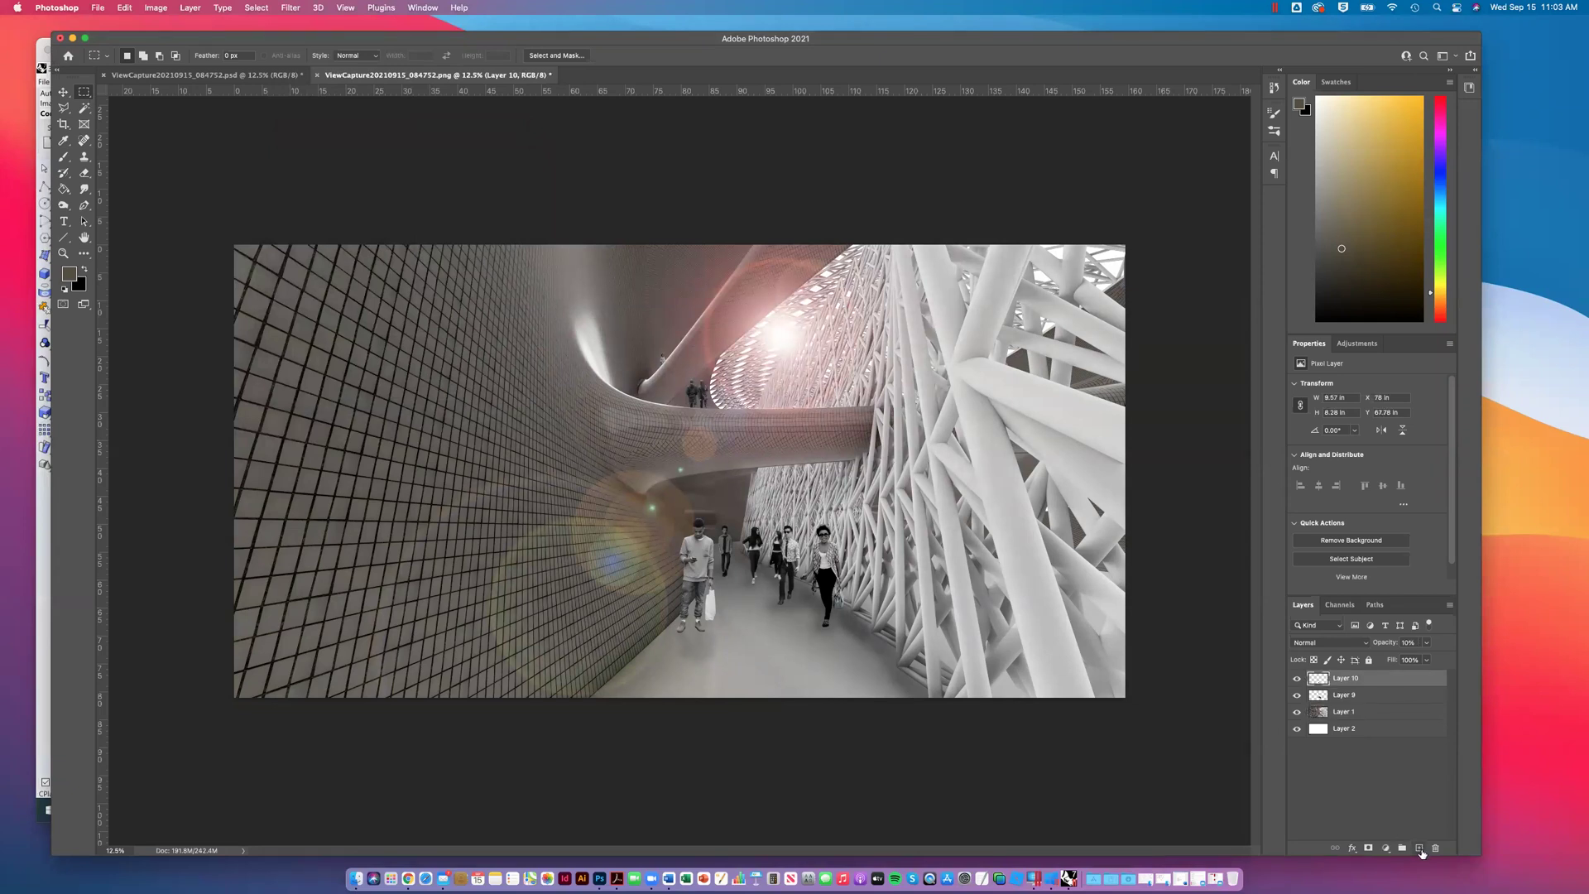
{"action": "left_click", "coordinate": [1296, 695]}
{"action": "left_click", "coordinate": [1297, 695]}
{"action": "left_click", "coordinate": [1297, 712]}
{"action": "left_click", "coordinate": [1297, 712]}
{"action": "left_click", "coordinate": [1297, 729]}
{"action": "left_click", "coordinate": [1297, 728]}
{"action": "left_click", "coordinate": [1419, 849]}
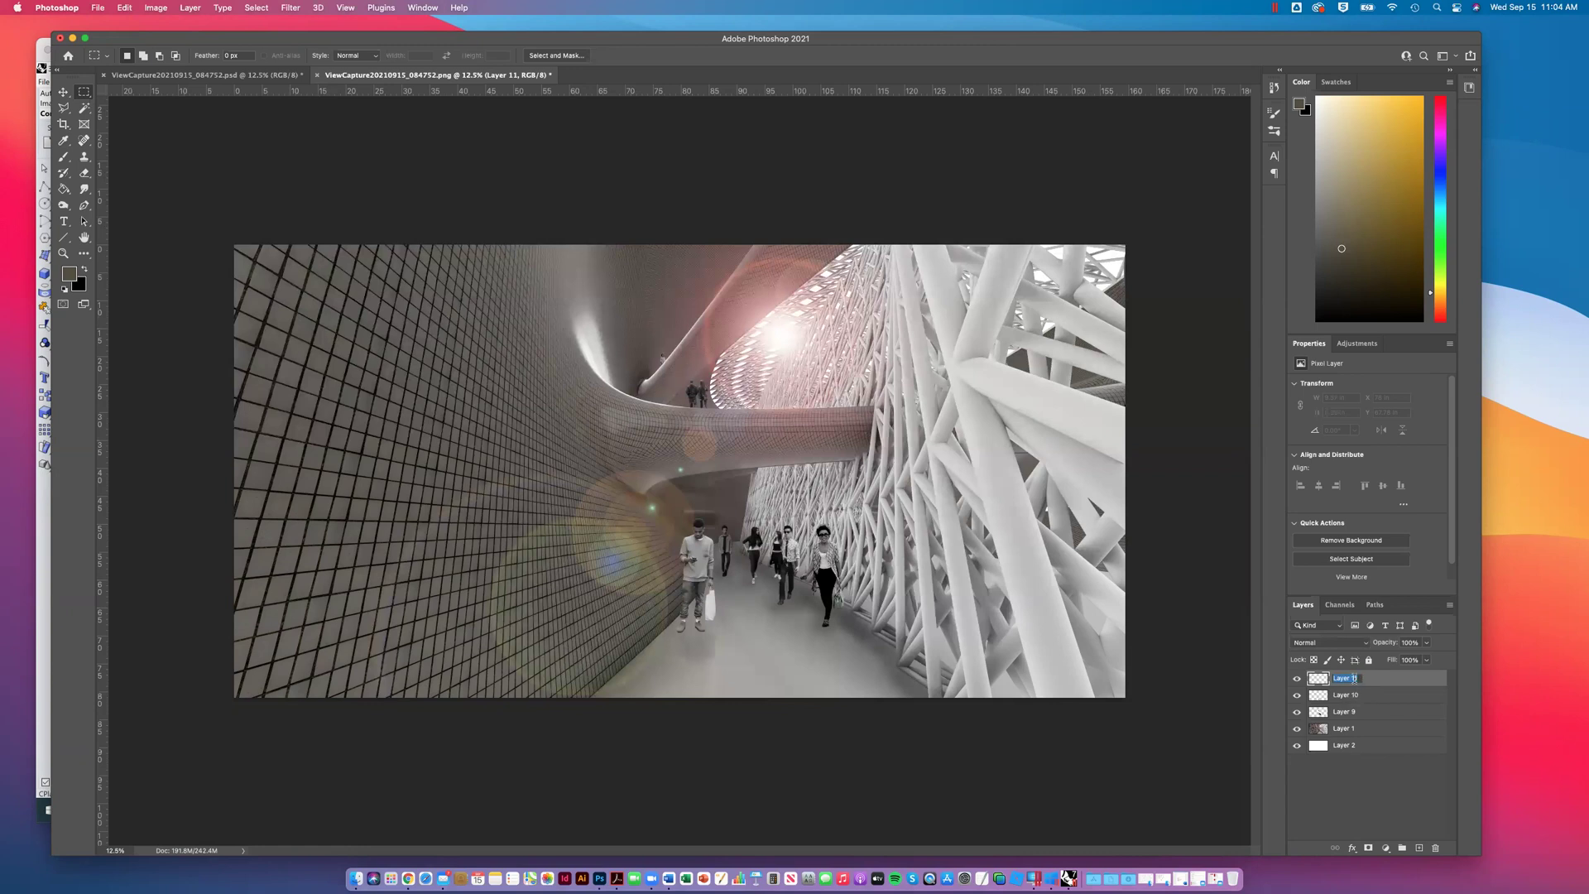
{"action": "type", "text": "Color Overlay"}
{"action": "key", "text": "Return"}
Step: Reset the swatches to the default black and white, and set the foreground colour to bright blue #0779f9
{"action": "left_click", "coordinate": [69, 274]}
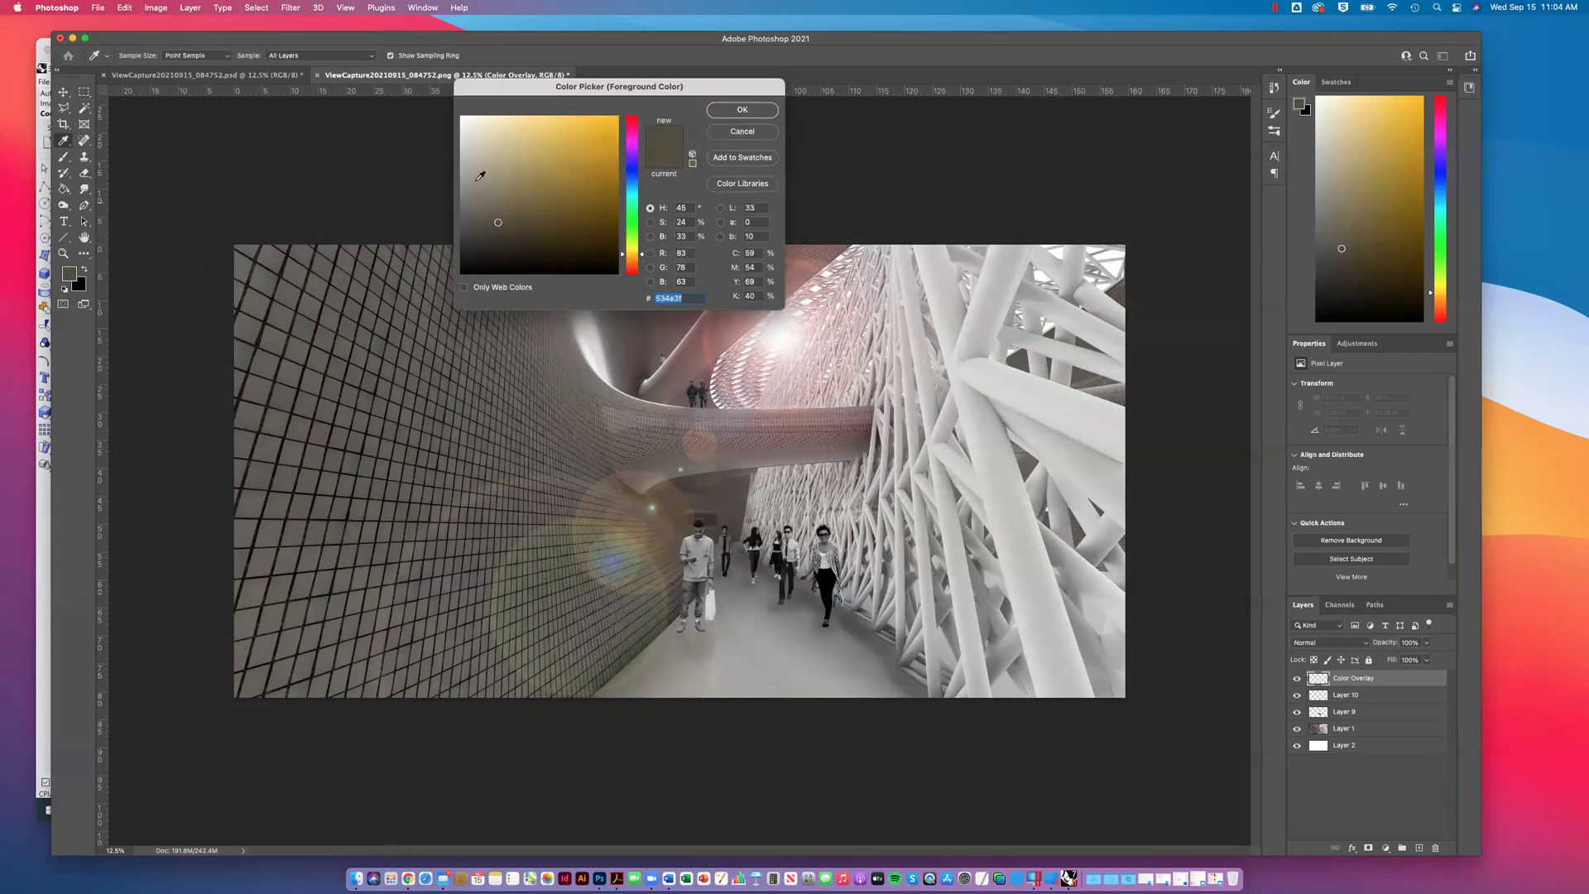
{"action": "left_click", "coordinate": [772, 139]}
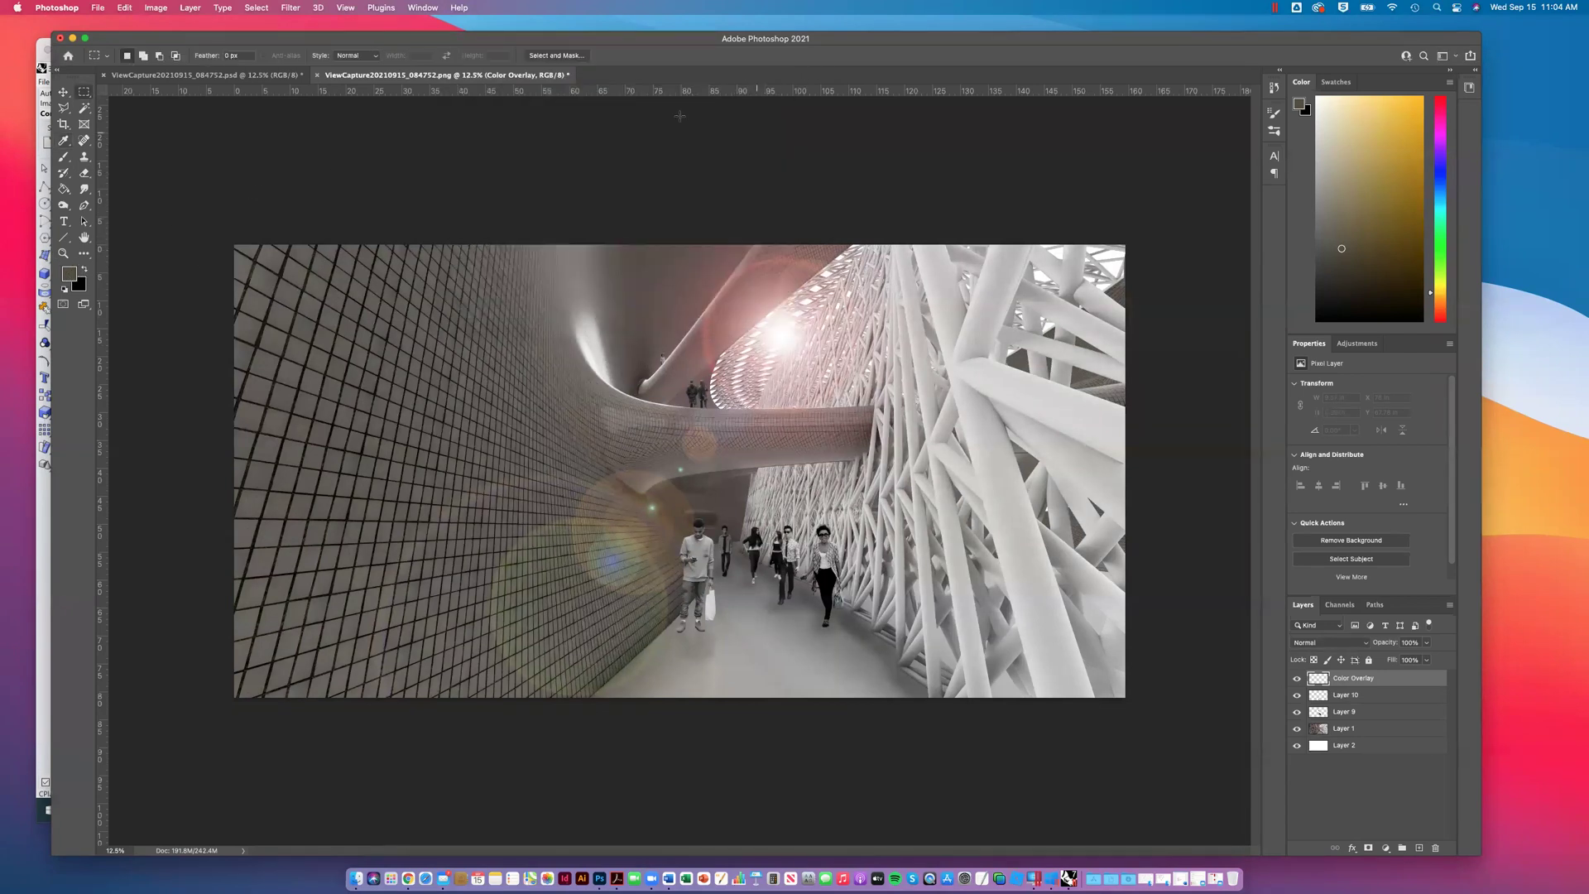
{"action": "left_click", "coordinate": [64, 289]}
{"action": "left_click", "coordinate": [69, 274]}
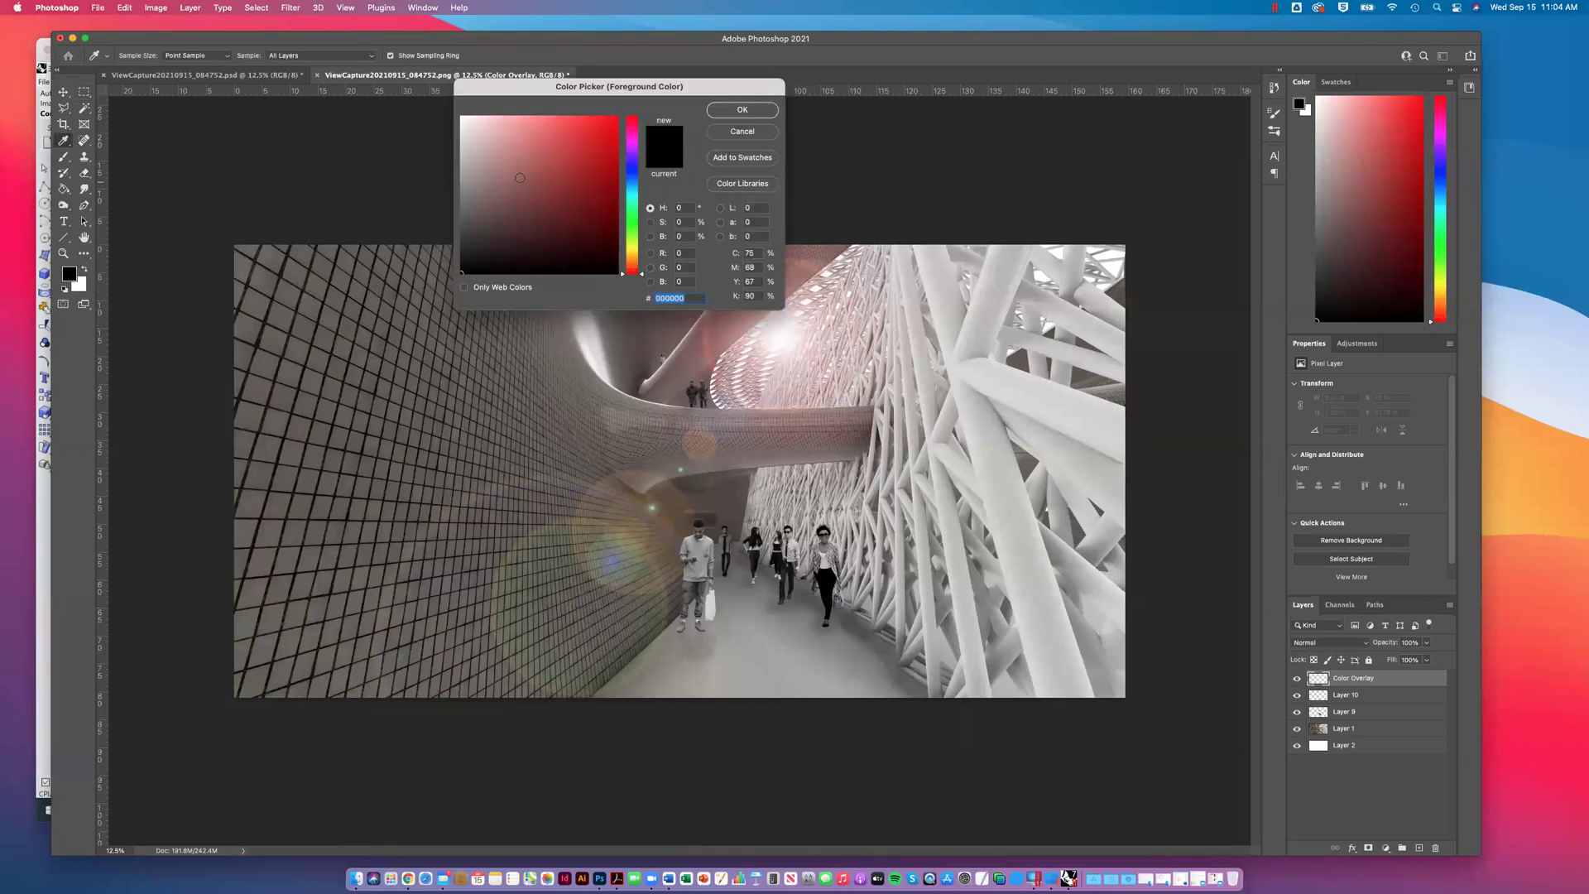
{"action": "mouse_move", "coordinate": [633, 269]}
{"action": "left_mouse_down"}
{"action": "mouse_move", "coordinate": [639, 221]}
{"action": "mouse_move", "coordinate": [633, 254]}
{"action": "left_mouse_up"}
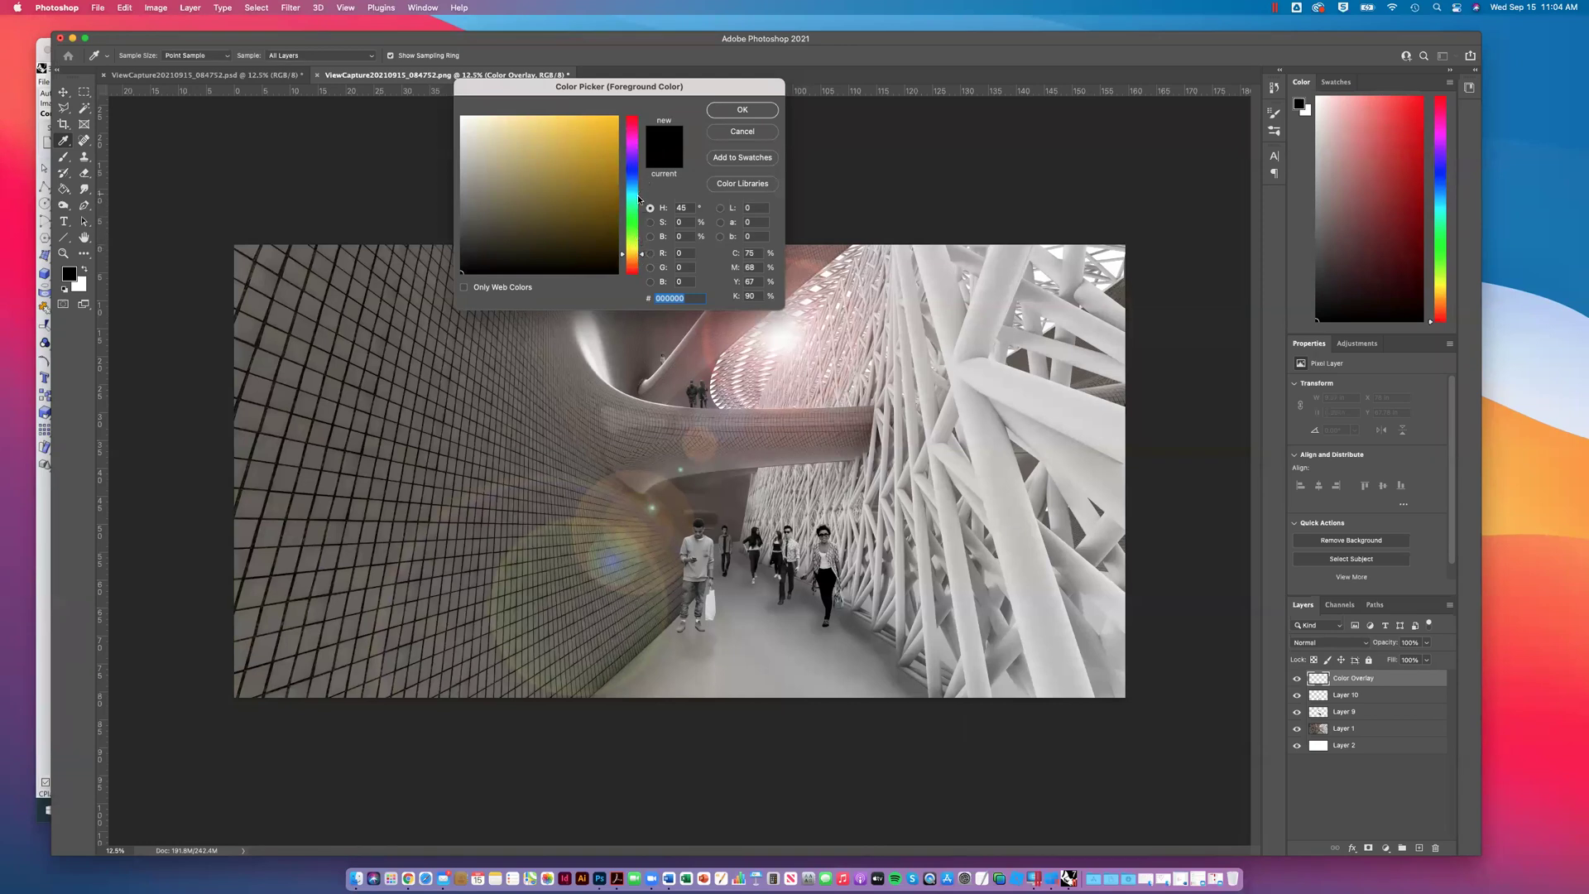
{"action": "left_click_drag", "start_coordinate": [639, 184], "coordinate": [637, 181]}
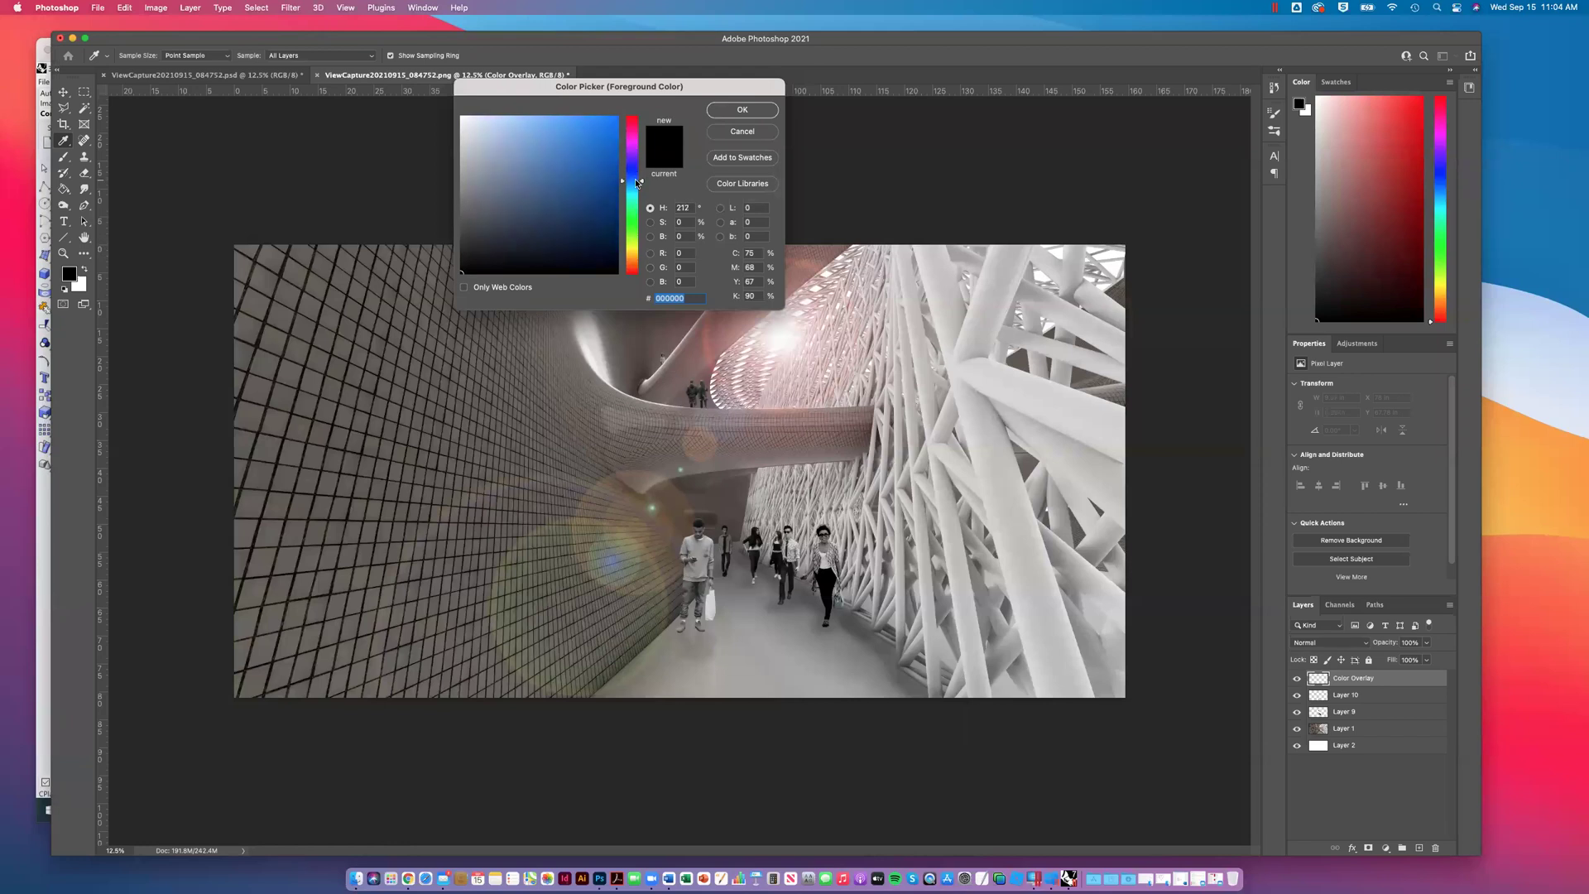
{"action": "left_click", "coordinate": [614, 120]}
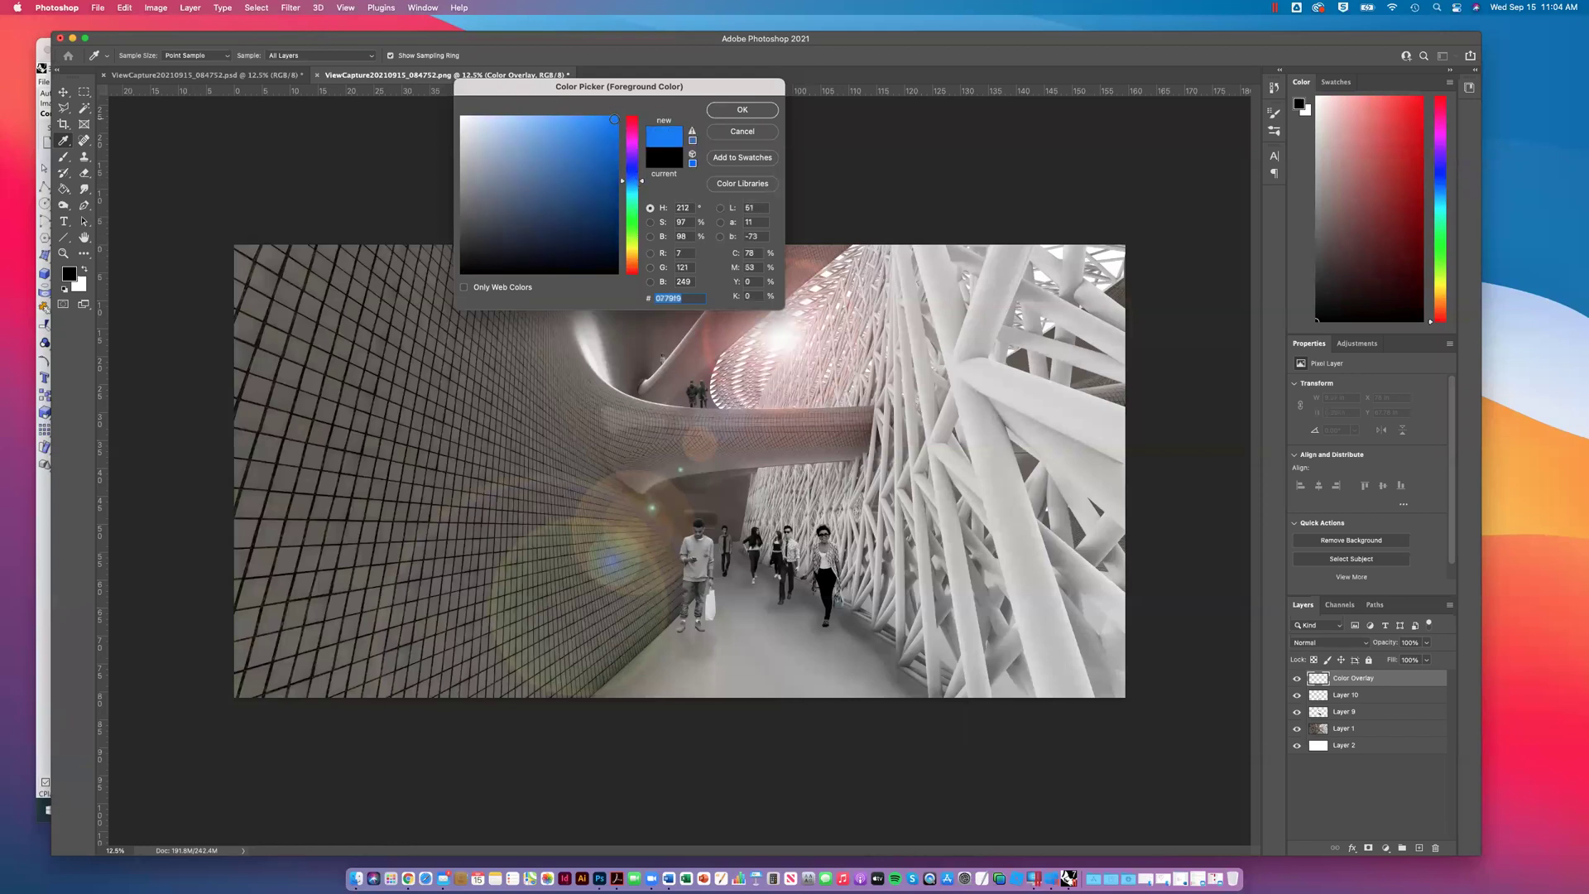
{"action": "left_click", "coordinate": [742, 110]}
Step: Paint blue over the tiled wall, ceiling and bridge on Color Overlay with a soft round 3200 px brush at 0% hardness
{"action": "left_click", "coordinate": [65, 157]}
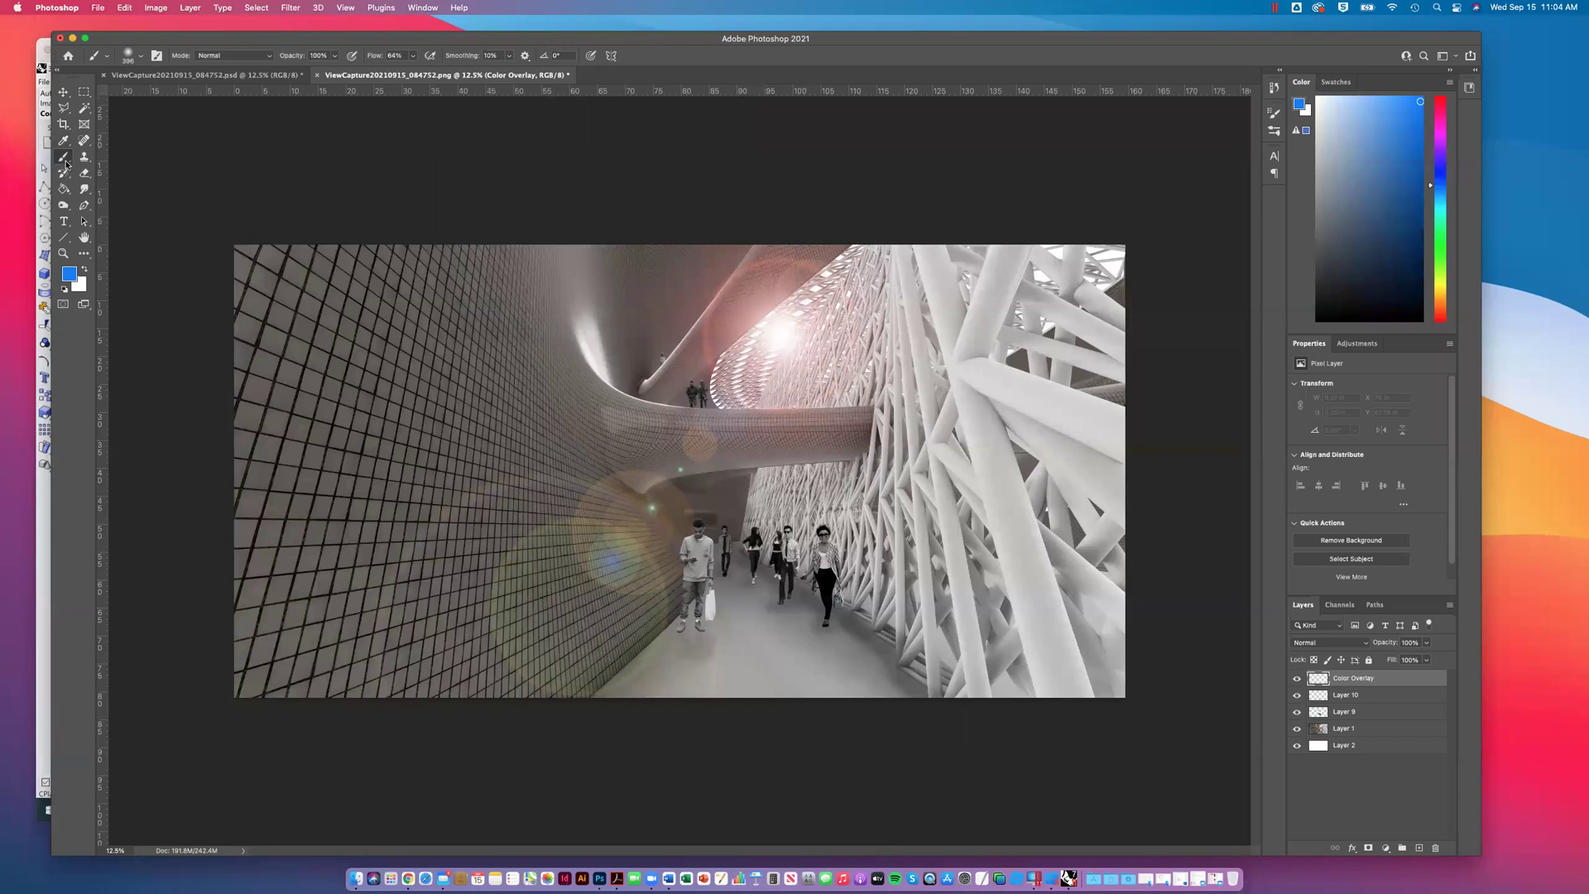
{"action": "left_click", "coordinate": [139, 55]}
{"action": "left_click", "coordinate": [76, 169]}
{"action": "left_click_drag", "start_coordinate": [195, 94], "coordinate": [200, 94]}
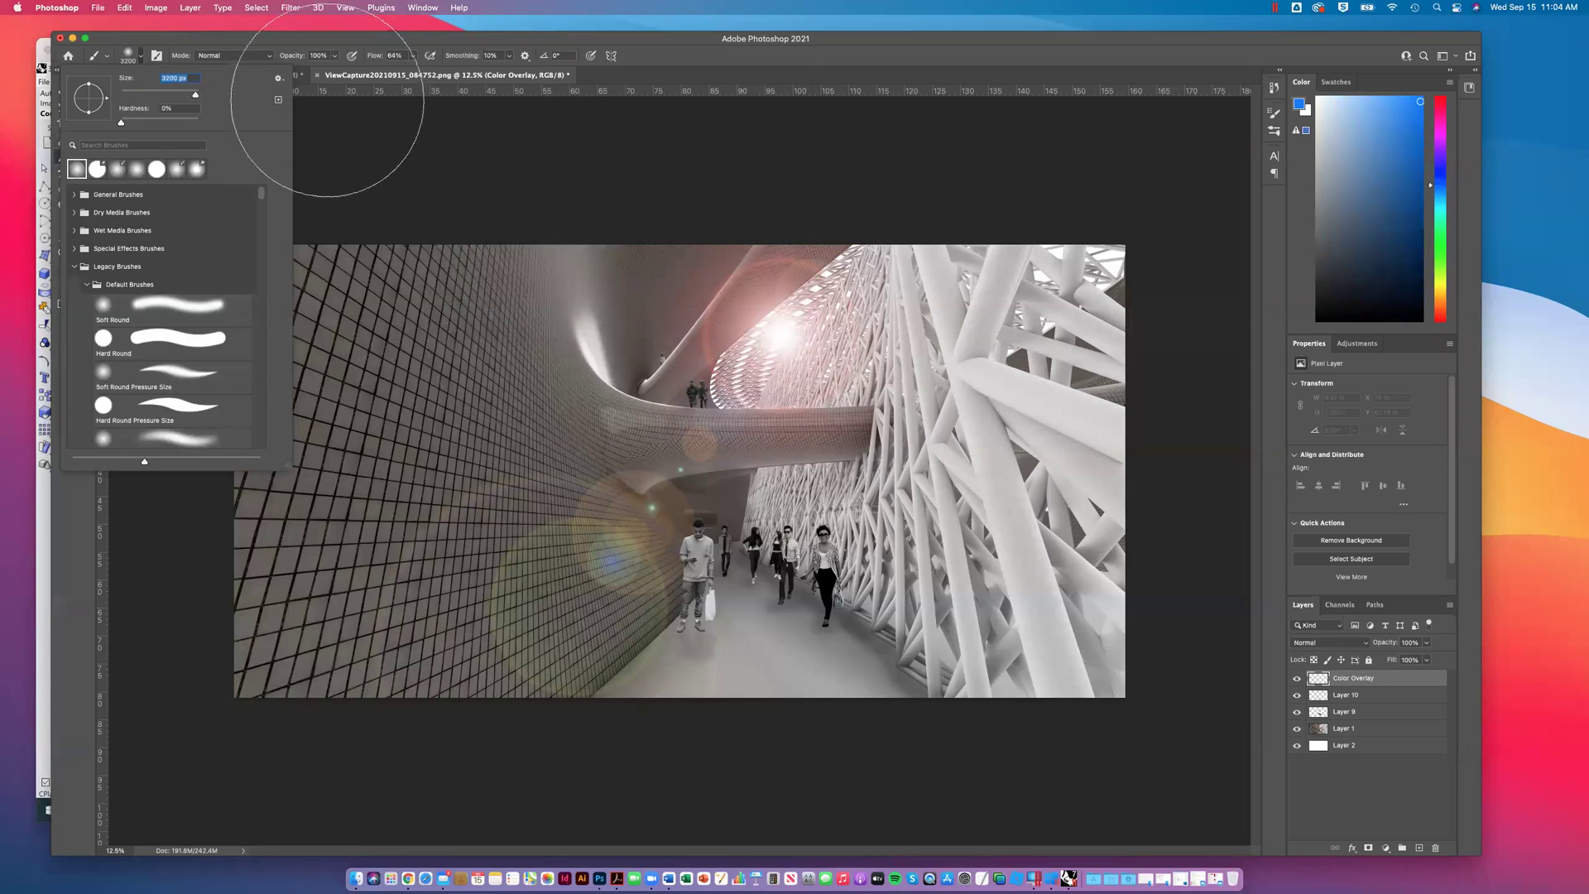
{"action": "key", "text": "Return"}
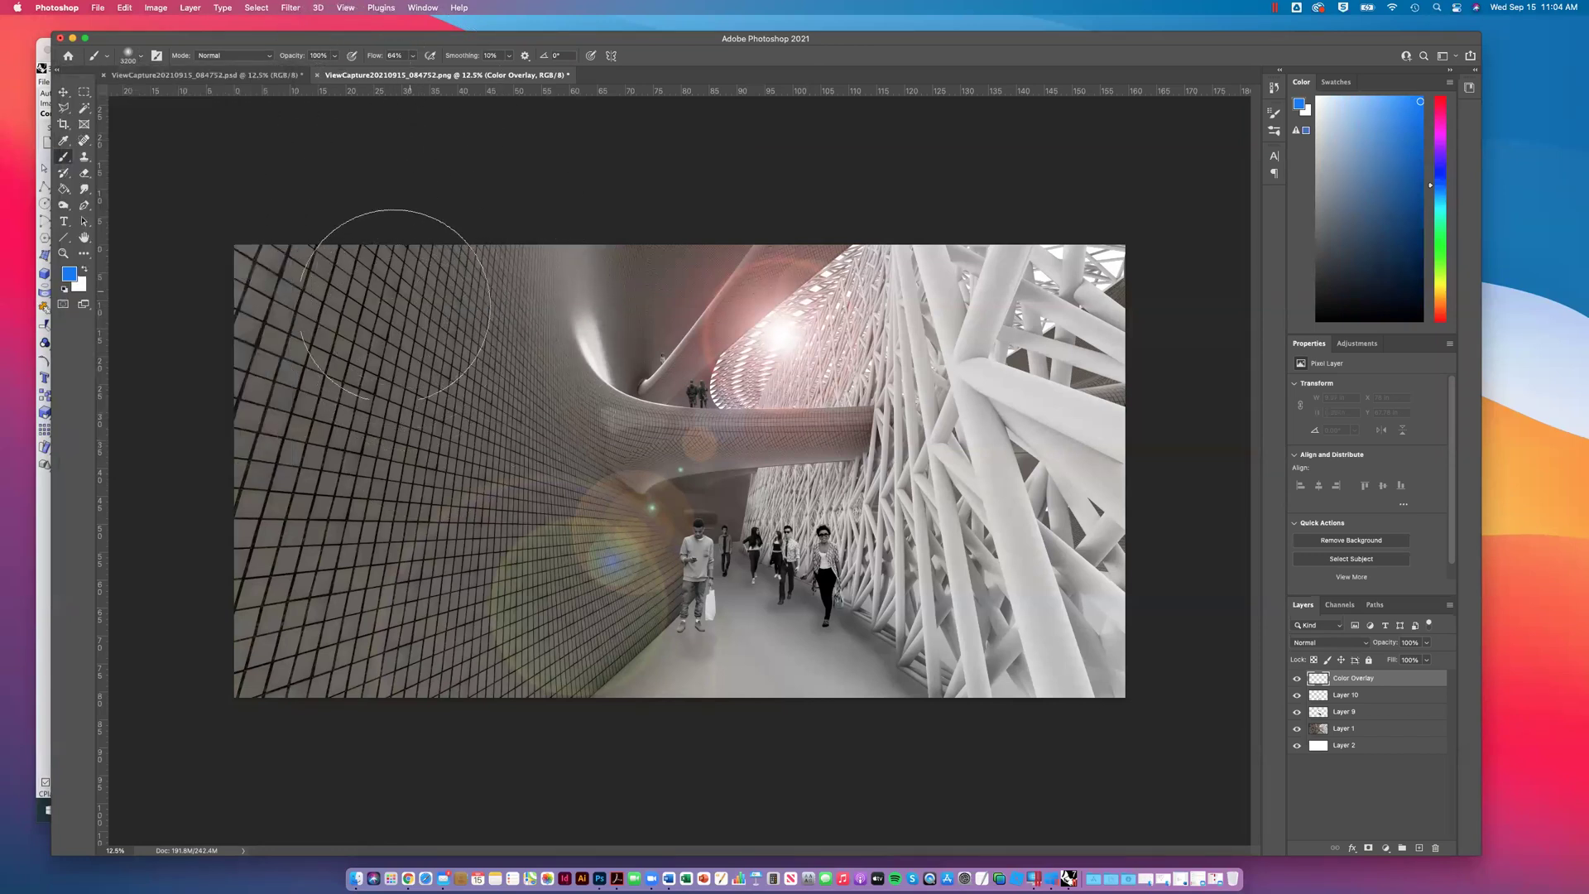
{"action": "mouse_move", "coordinate": [314, 629]}
{"action": "left_mouse_down"}
{"action": "mouse_move", "coordinate": [439, 273]}
{"action": "mouse_move", "coordinate": [531, 444]}
{"action": "mouse_move", "coordinate": [496, 692]}
{"action": "mouse_move", "coordinate": [823, 220]}
{"action": "mouse_move", "coordinate": [649, 461]}
{"action": "mouse_move", "coordinate": [451, 638]}
{"action": "left_mouse_up"}
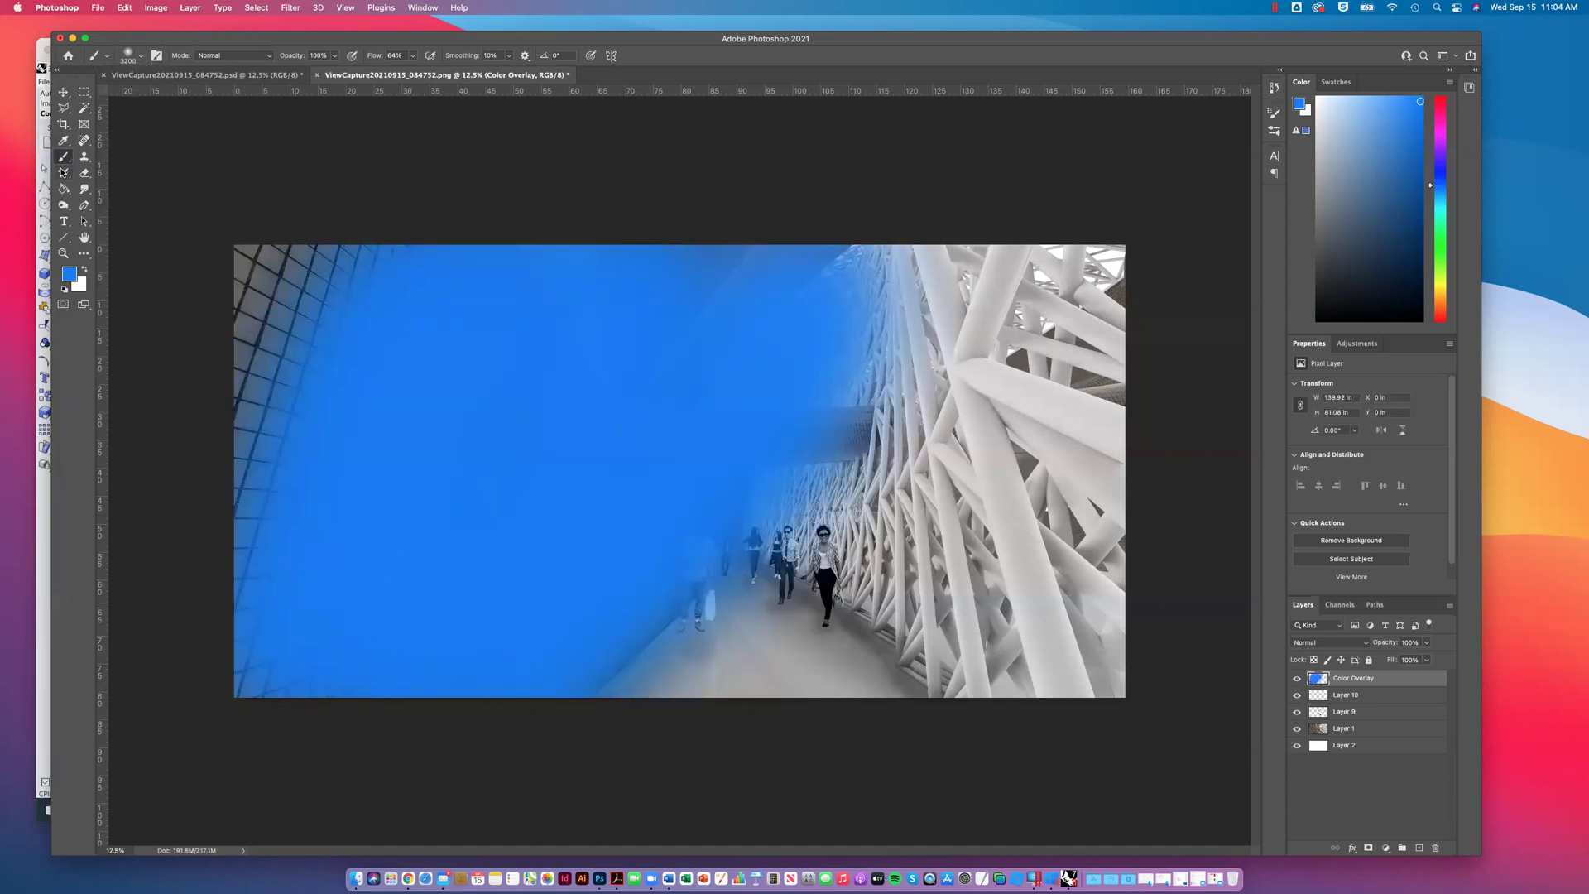
Step: Set the foreground colour to violet and paint it over the lattice wall, the floor and the tiled wall's upper outer corner
{"action": "left_click", "coordinate": [69, 273]}
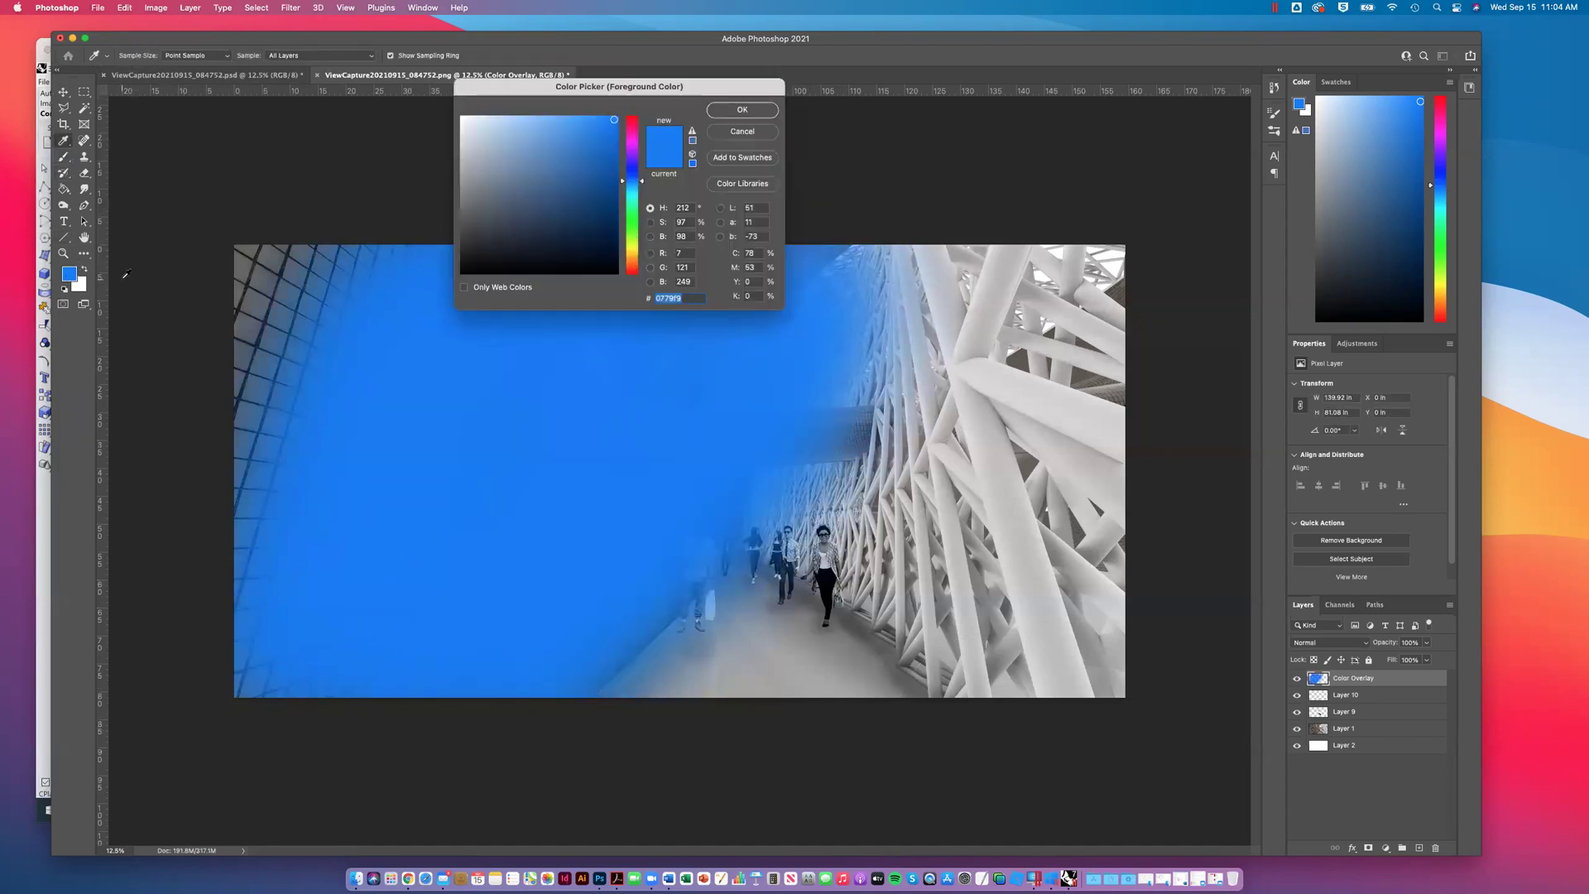
{"action": "left_click", "coordinate": [639, 164]}
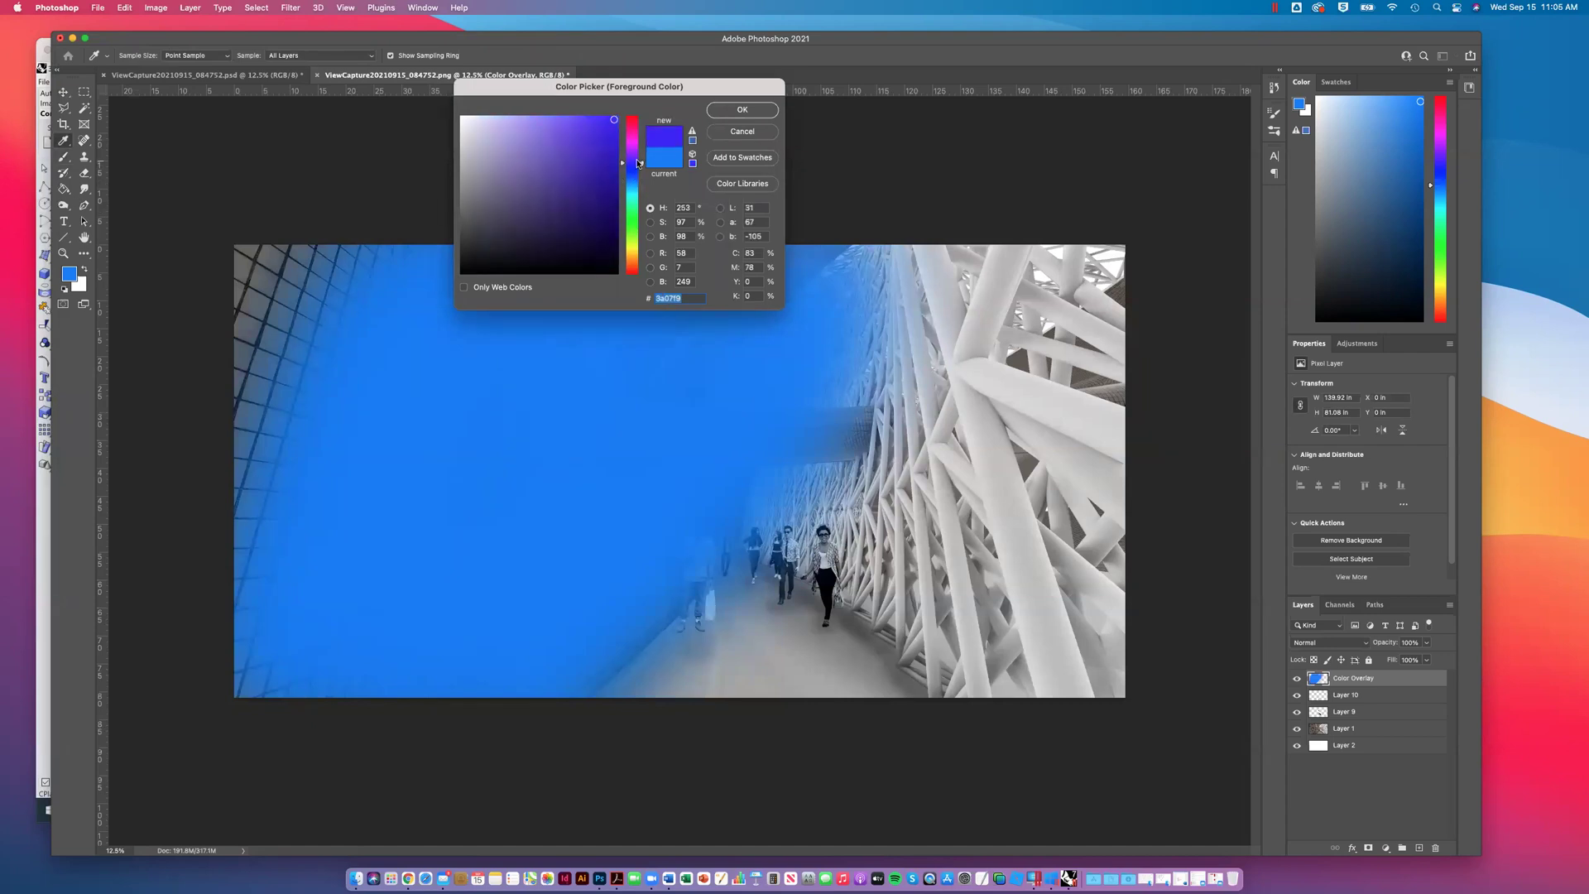
{"action": "mouse_move", "coordinate": [535, 129]}
{"action": "left_mouse_down"}
{"action": "mouse_move", "coordinate": [553, 120]}
{"action": "mouse_move", "coordinate": [567, 146]}
{"action": "mouse_move", "coordinate": [571, 125]}
{"action": "mouse_move", "coordinate": [637, 163]}
{"action": "mouse_move", "coordinate": [571, 123]}
{"action": "left_mouse_up"}
{"action": "left_click", "coordinate": [637, 158]}
{"action": "left_click", "coordinate": [743, 109]}
{"action": "key", "text": "b"}
{"action": "mouse_move", "coordinate": [1076, 266]}
{"action": "left_mouse_down"}
{"action": "mouse_move", "coordinate": [801, 655]}
{"action": "mouse_move", "coordinate": [1020, 420]}
{"action": "mouse_move", "coordinate": [1025, 456]}
{"action": "mouse_move", "coordinate": [908, 633]}
{"action": "left_mouse_up"}
{"action": "left_click_drag", "start_coordinate": [936, 664], "coordinate": [1075, 674]}
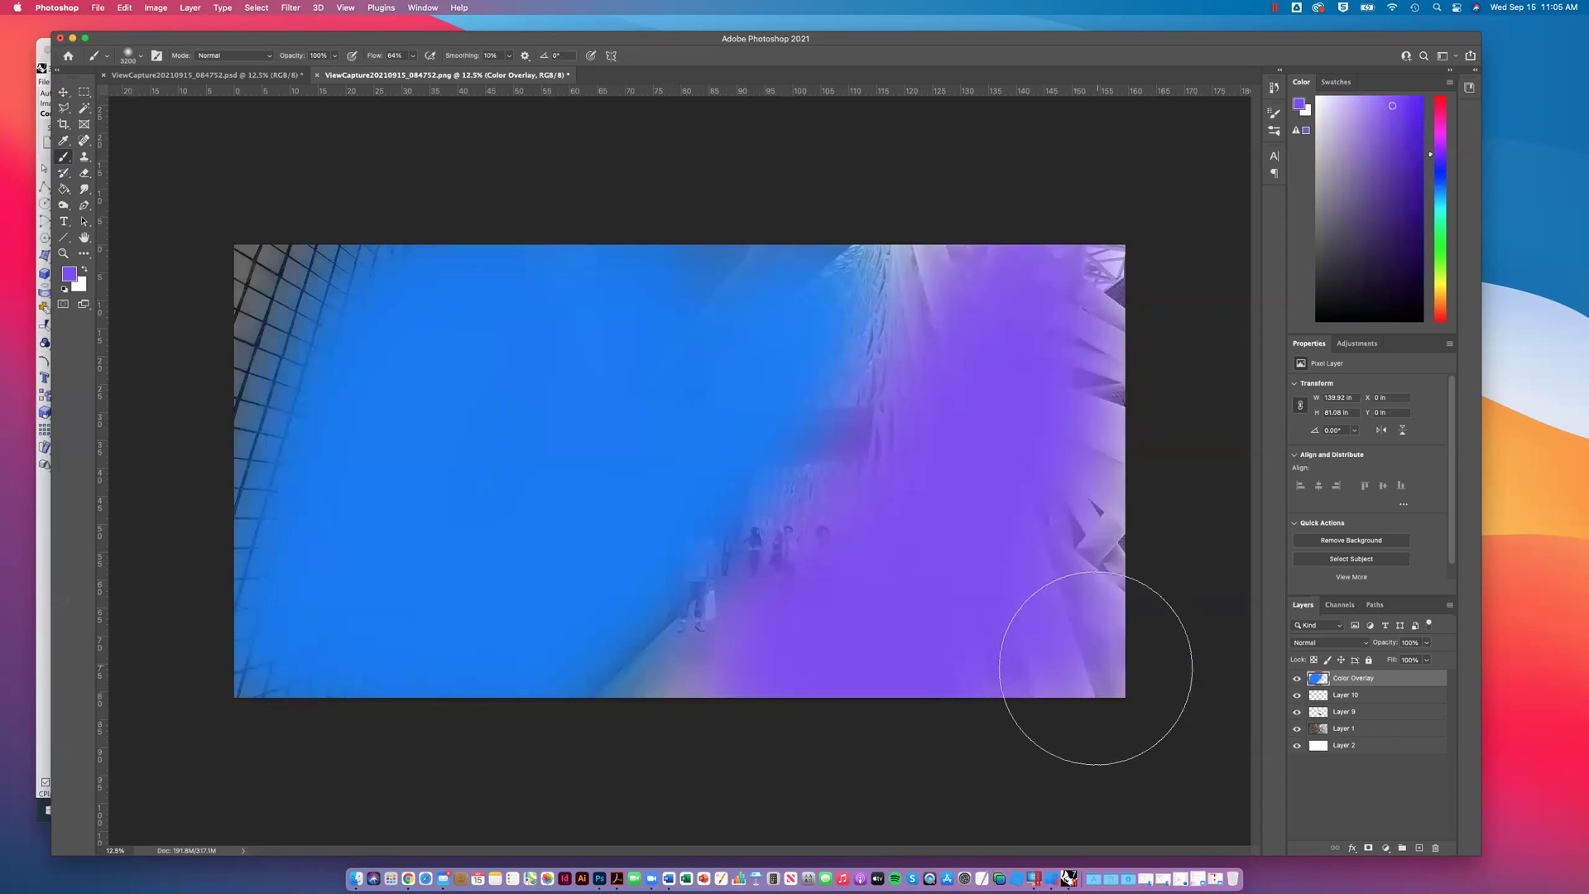
{"action": "mouse_move", "coordinate": [365, 202]}
{"action": "left_mouse_down"}
{"action": "mouse_move", "coordinate": [229, 204]}
{"action": "mouse_move", "coordinate": [239, 226]}
{"action": "mouse_move", "coordinate": [274, 197]}
{"action": "mouse_move", "coordinate": [314, 196]}
{"action": "mouse_move", "coordinate": [207, 356]}
{"action": "mouse_move", "coordinate": [141, 368]}
{"action": "left_mouse_up"}
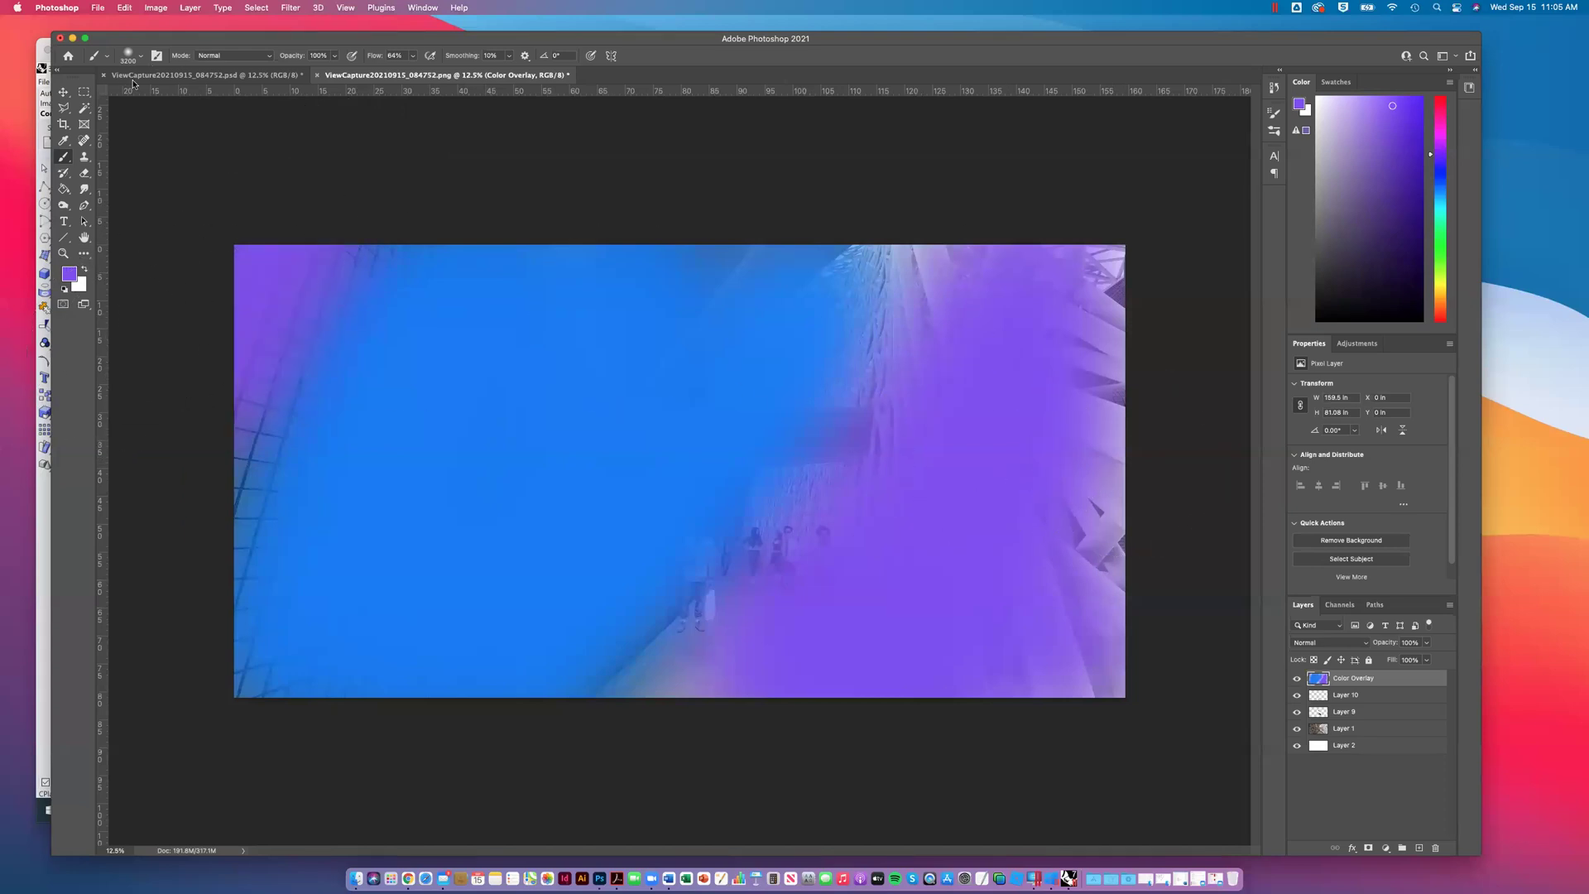
Step: Toggle the Color Overlay layer's visibility, preview its blend modes with the Move tool active, and apply Soft Light
{"action": "left_click", "coordinate": [84, 91]}
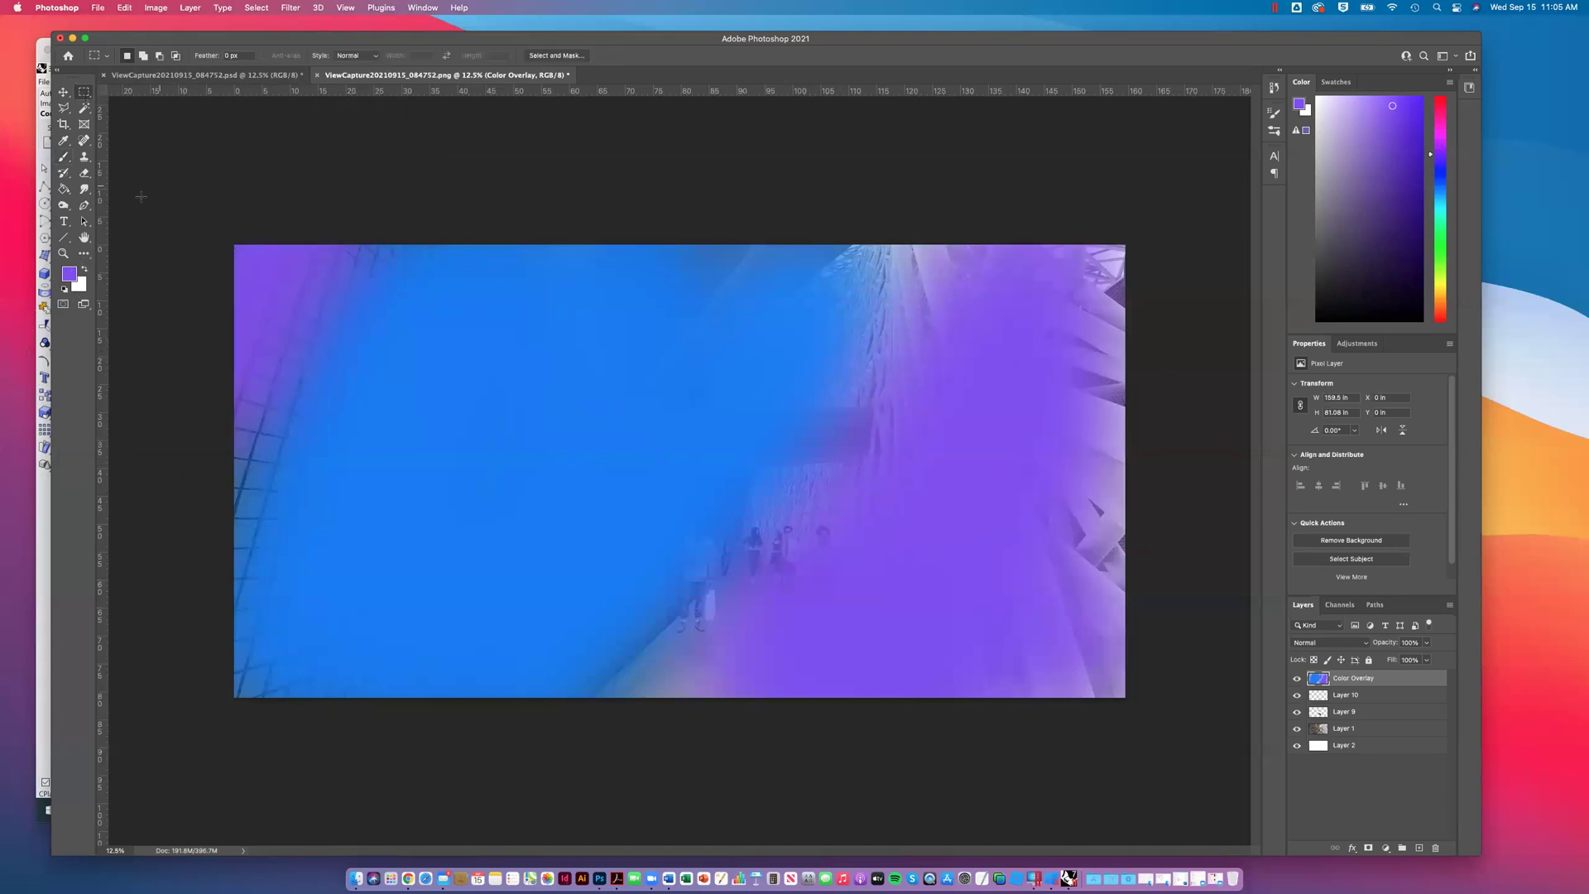
{"action": "left_click", "coordinate": [63, 92]}
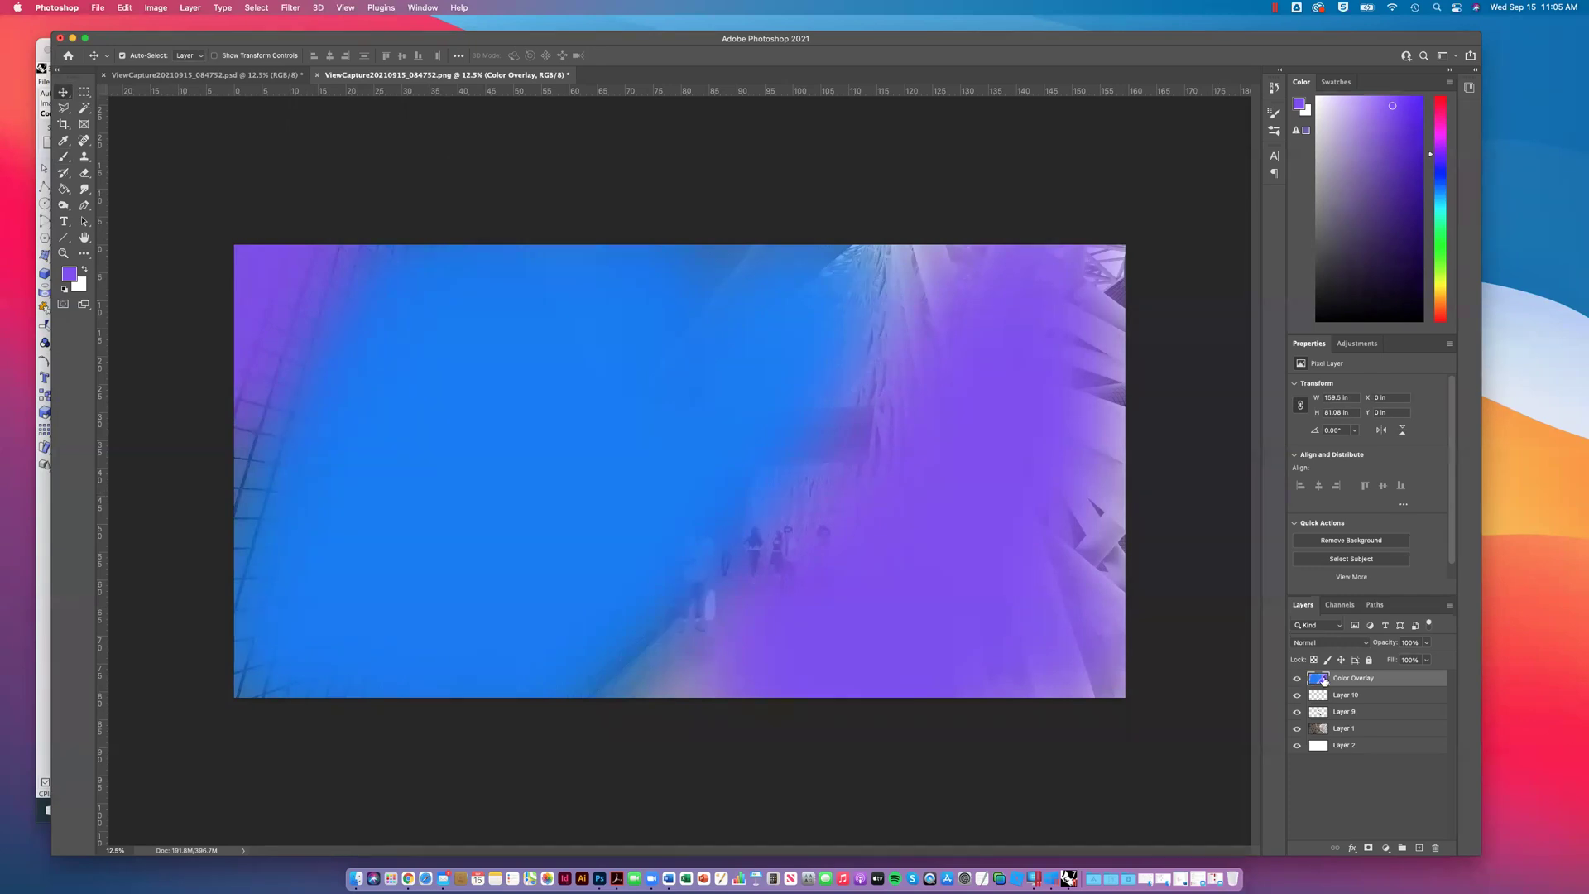
{"action": "left_click", "coordinate": [1365, 646]}
{"action": "left_click", "coordinate": [1392, 686]}
{"action": "left_click", "coordinate": [1296, 679]}
{"action": "left_click", "coordinate": [1296, 679]}
{"action": "left_click", "coordinate": [1365, 644]}
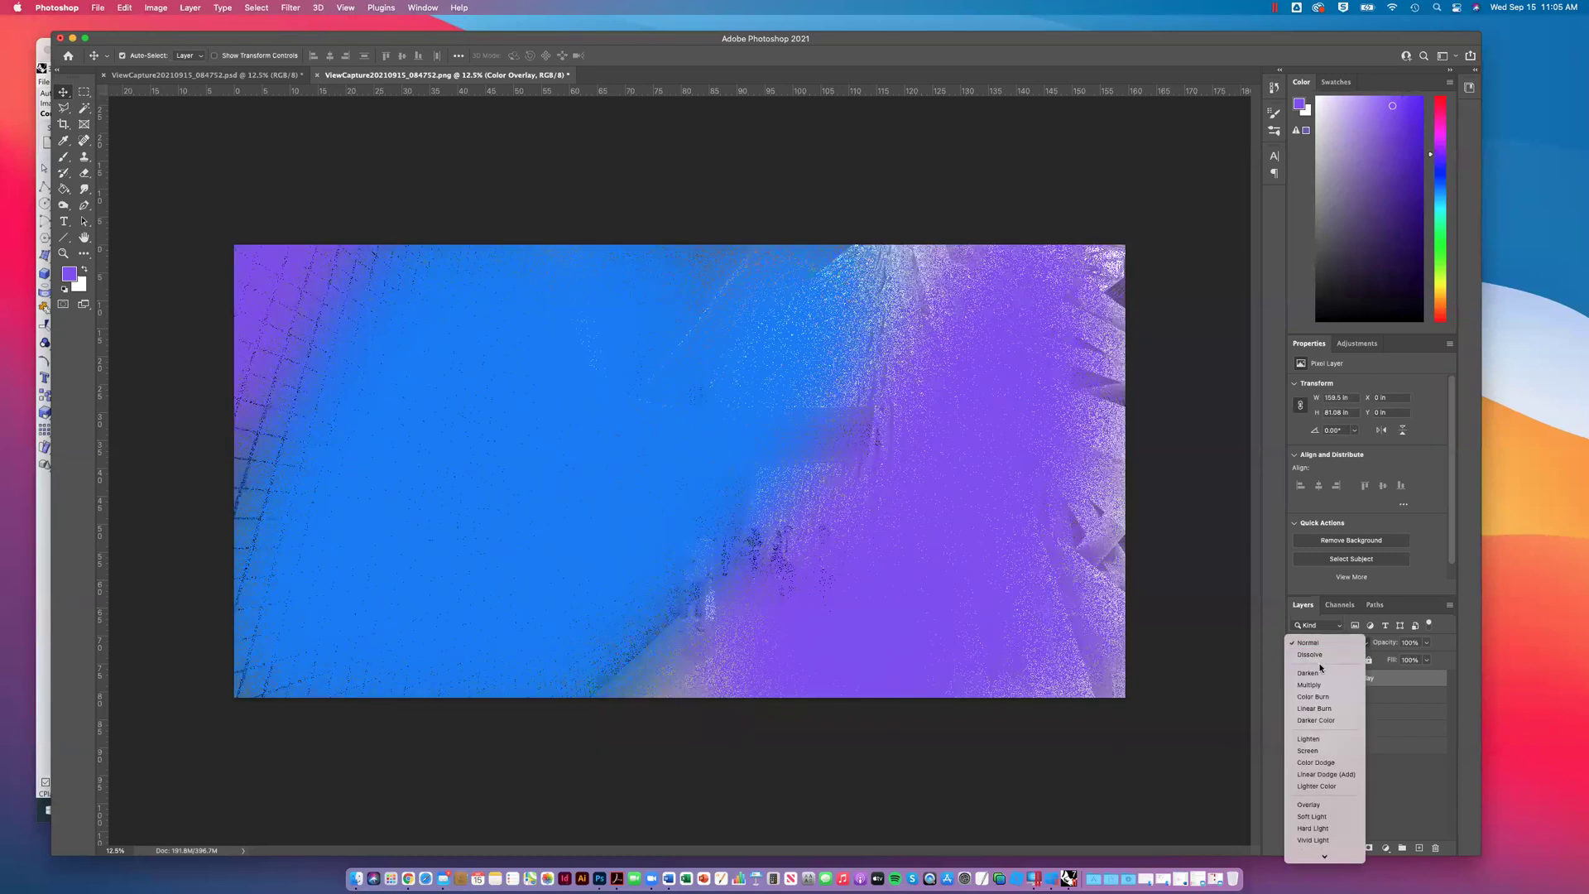
{"action": "left_click", "coordinate": [1363, 645]}
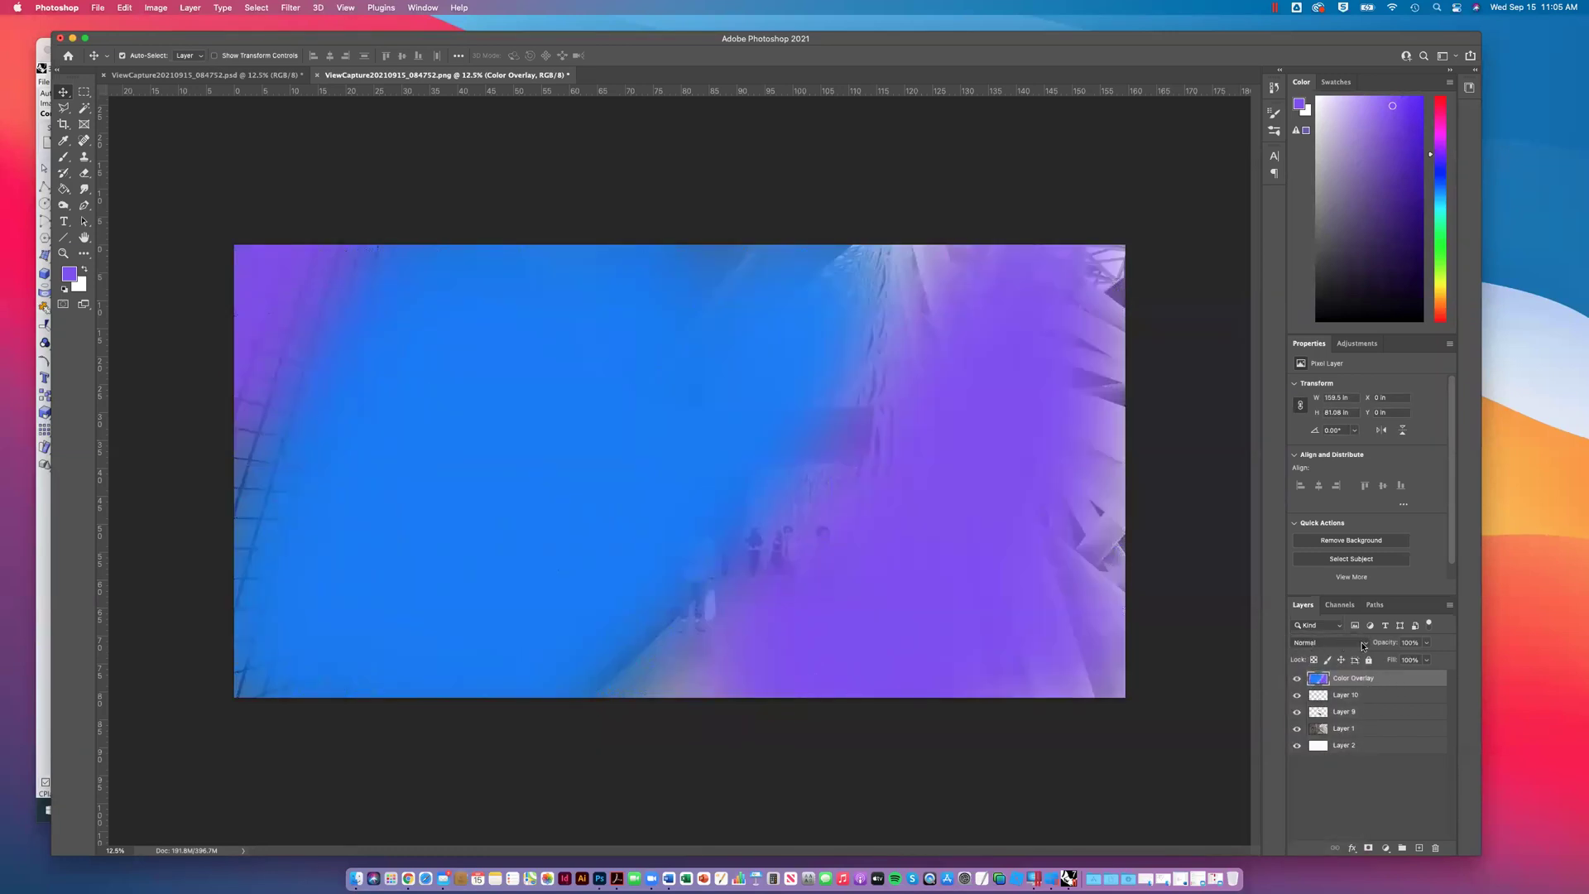
{"action": "left_click", "coordinate": [1363, 645]}
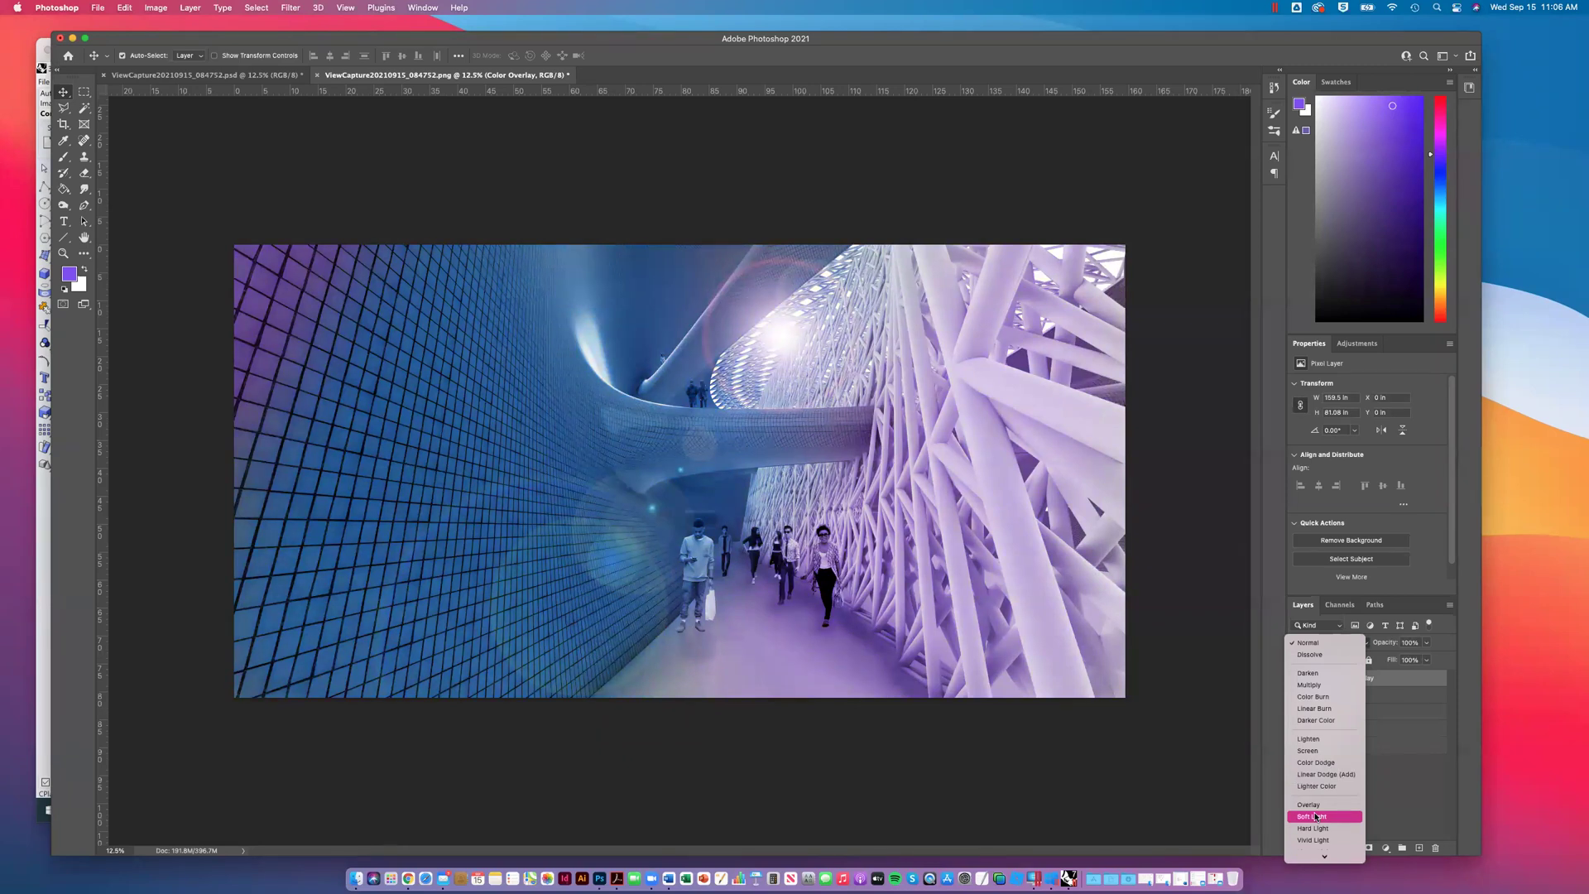
{"action": "left_click", "coordinate": [1316, 816]}
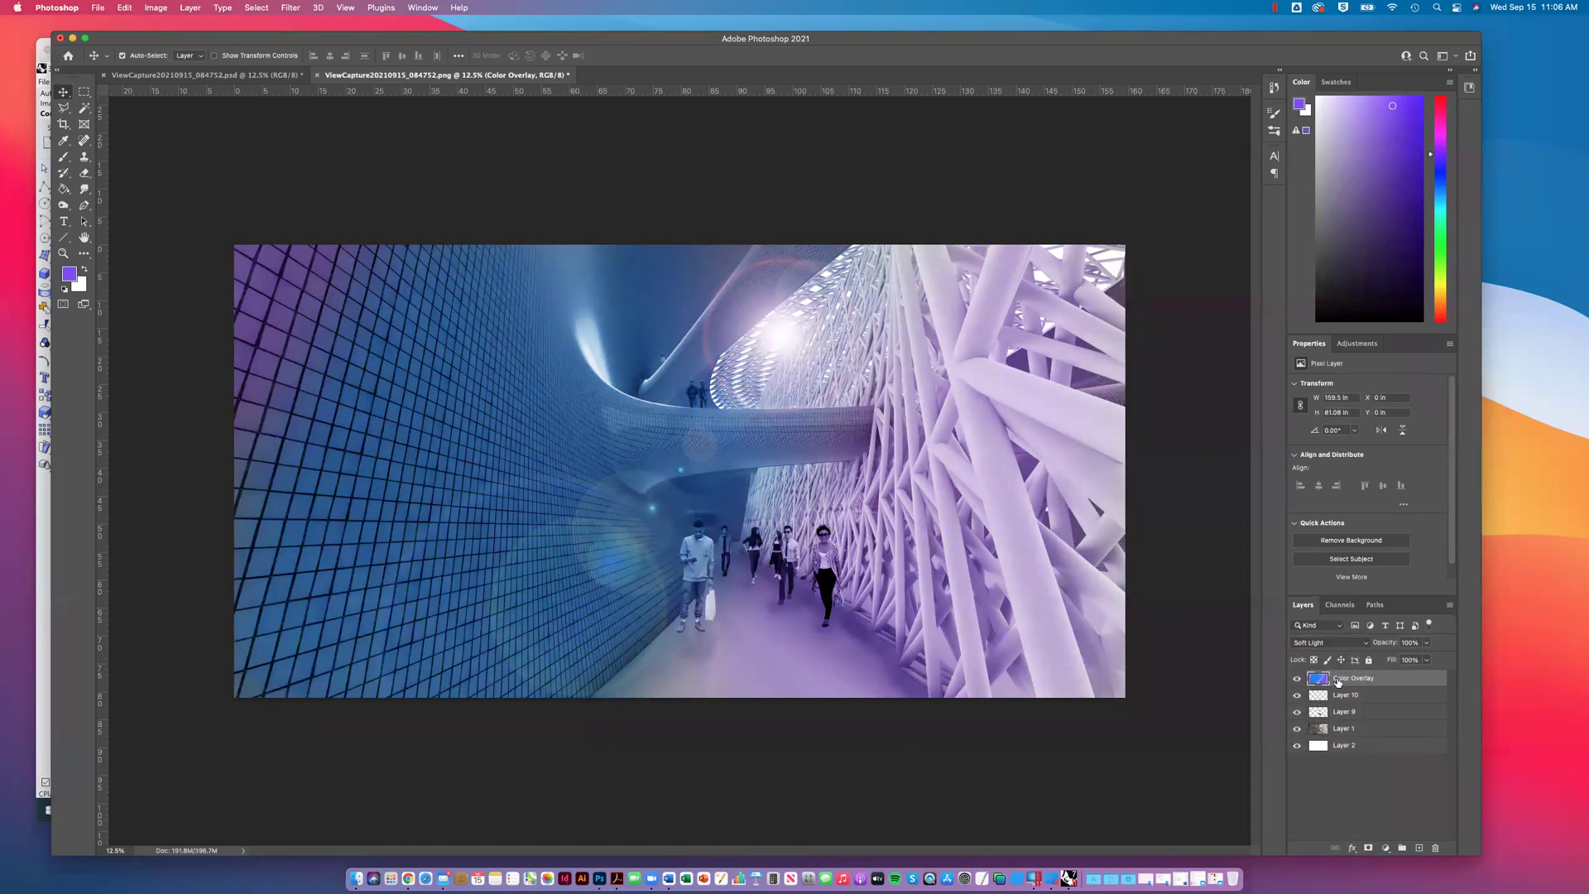
Step: Set the Color Overlay layer's blend mode to Color
{"action": "left_click", "coordinate": [1355, 647]}
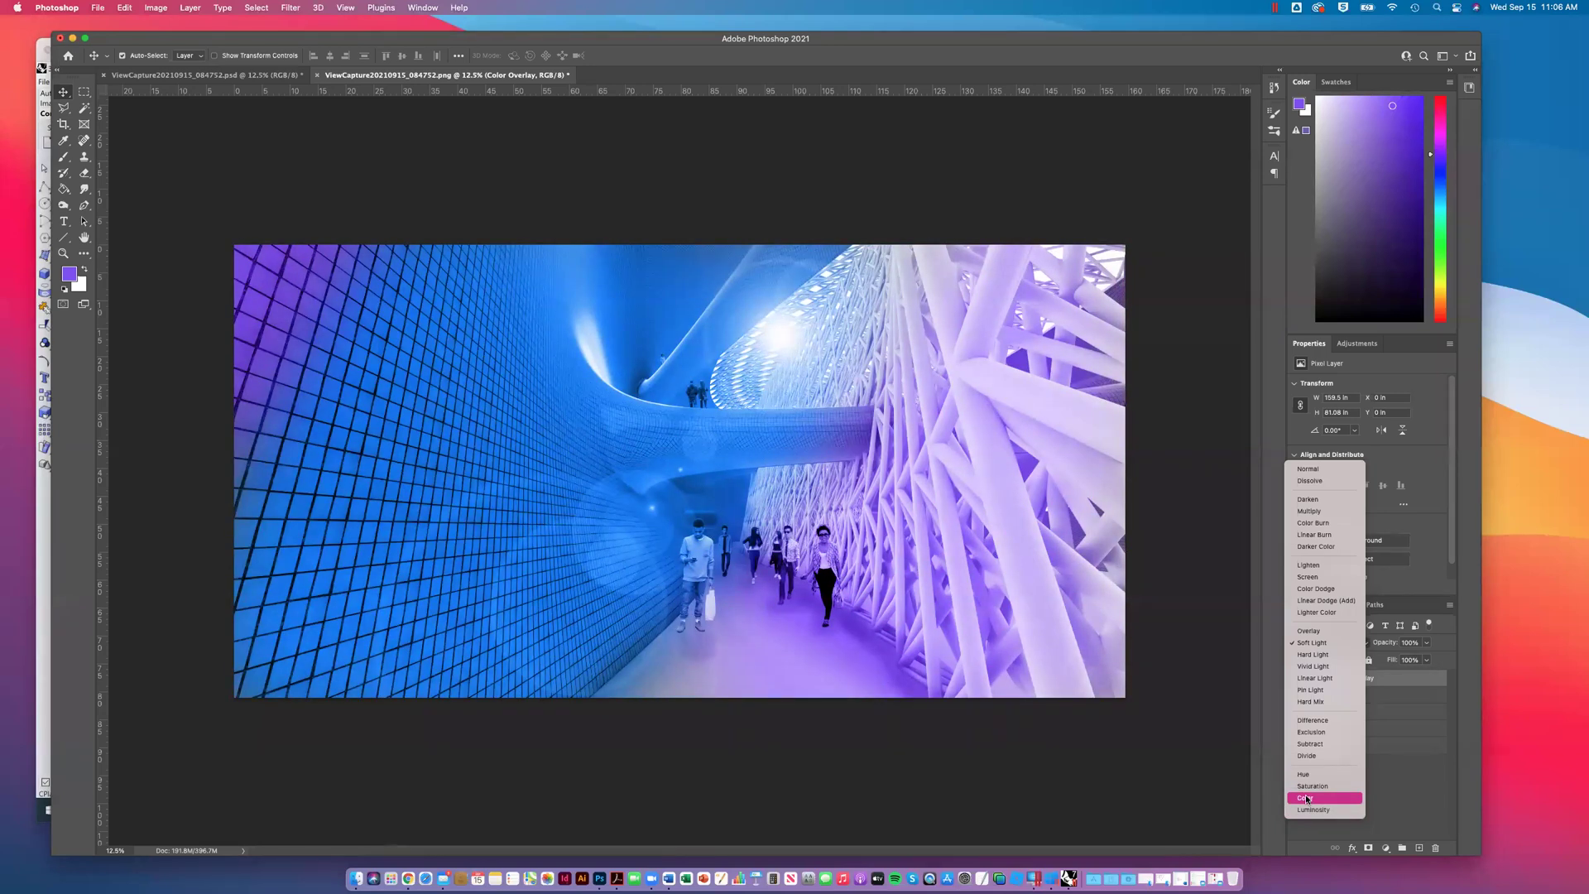
{"action": "left_click", "coordinate": [1307, 799]}
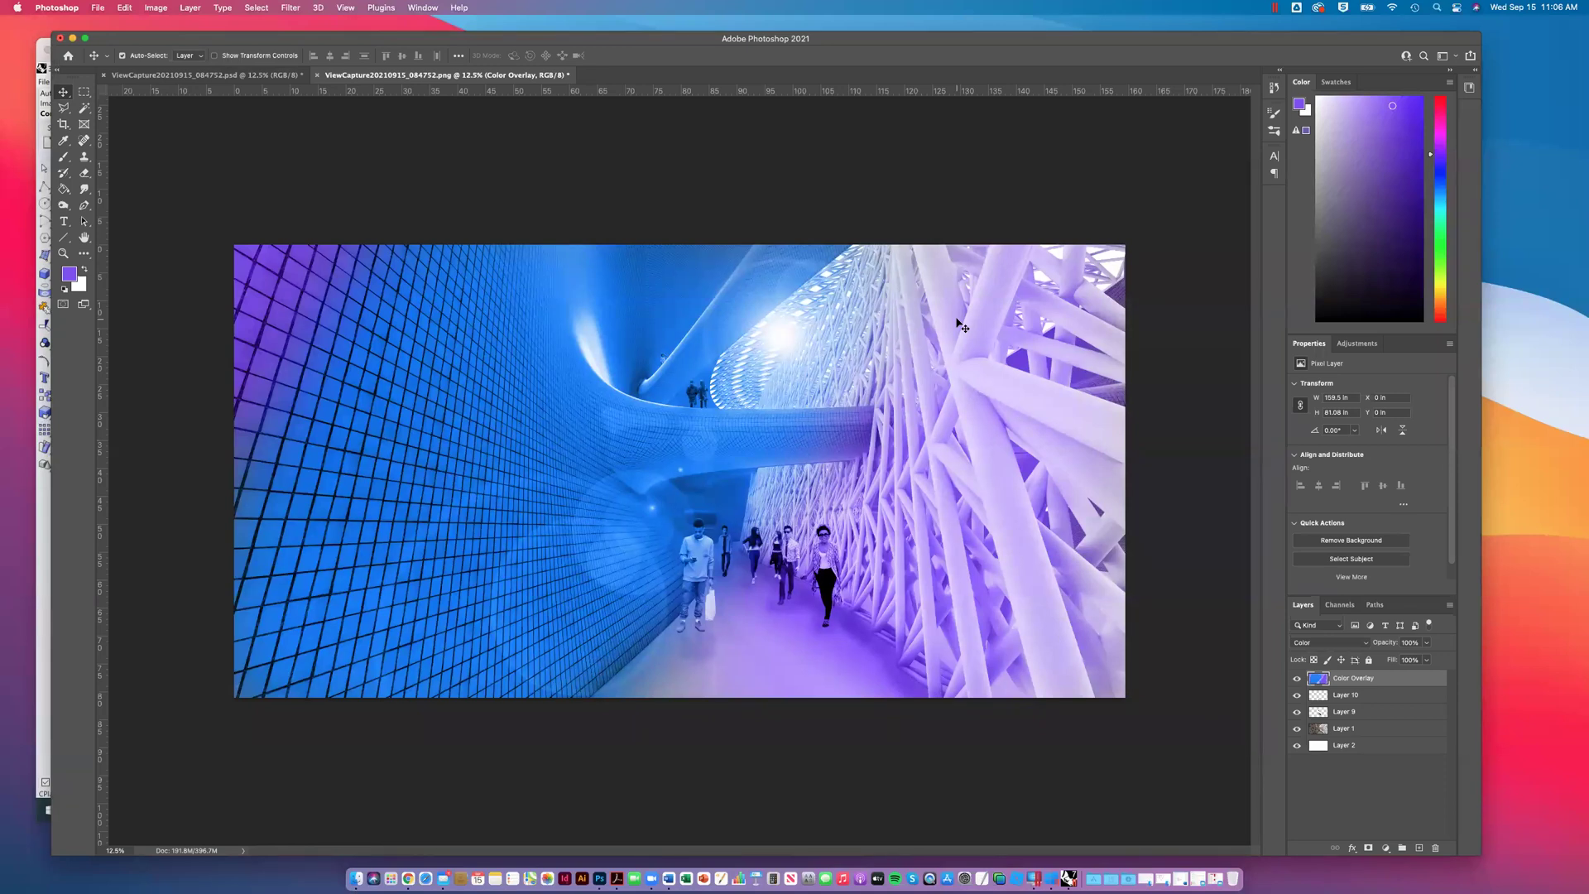
Step: Switch to Chrome and open the course page "15 September: Weekend Assignment: First Perspective Drafts" to read the brief
{"action": "key", "text": "ctrl+Up"}
{"action": "key", "text": "ctrl+Up"}
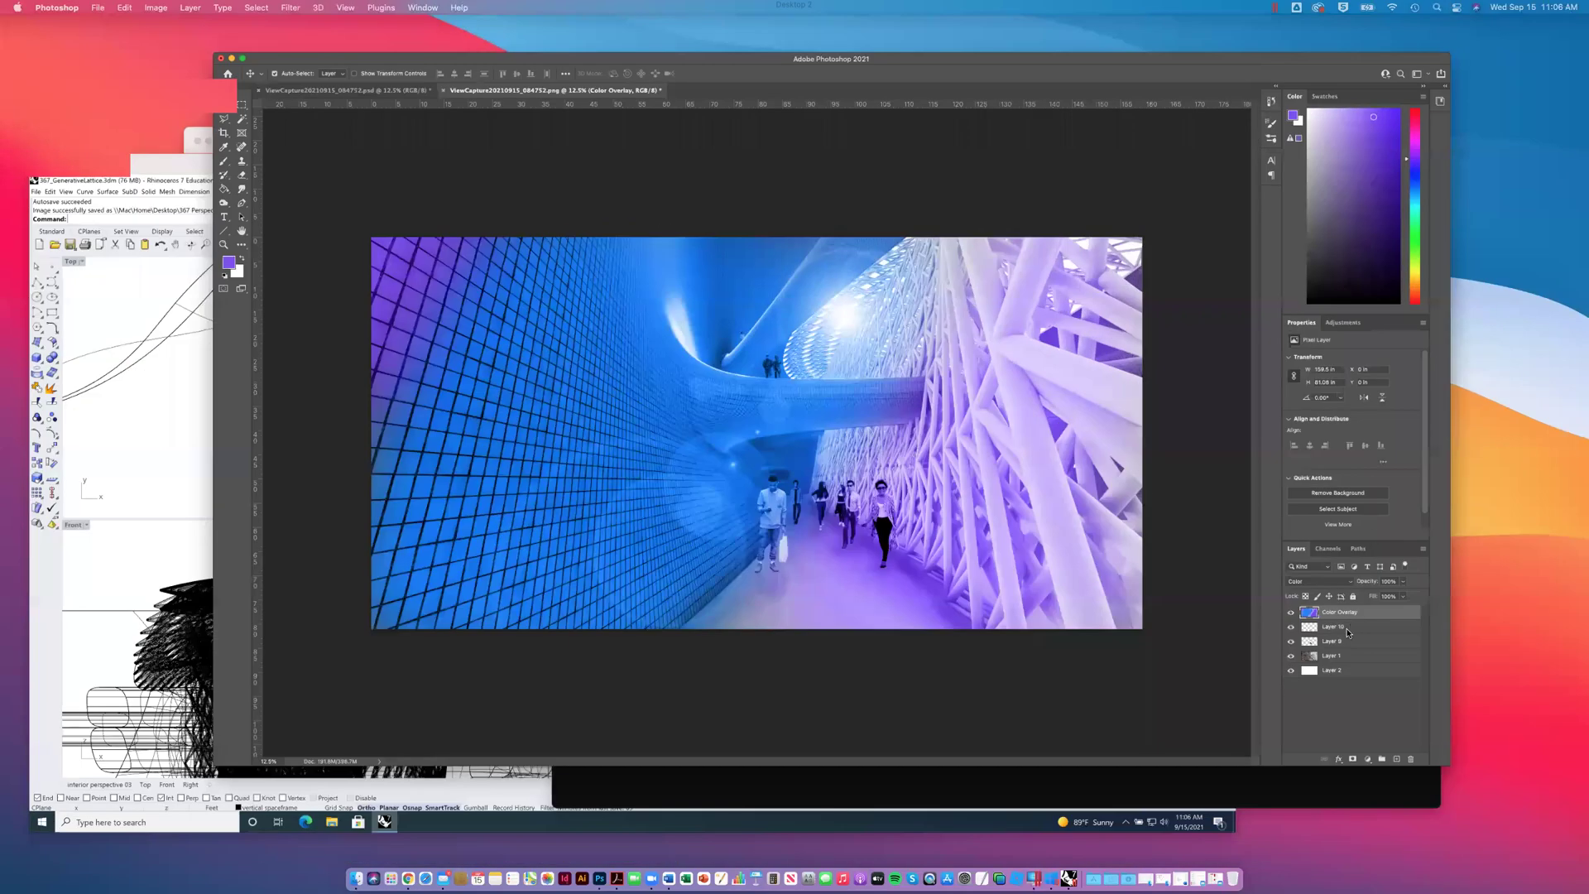
{"action": "key", "text": "super+Tab"}
{"action": "left_click", "coordinate": [497, 76]}
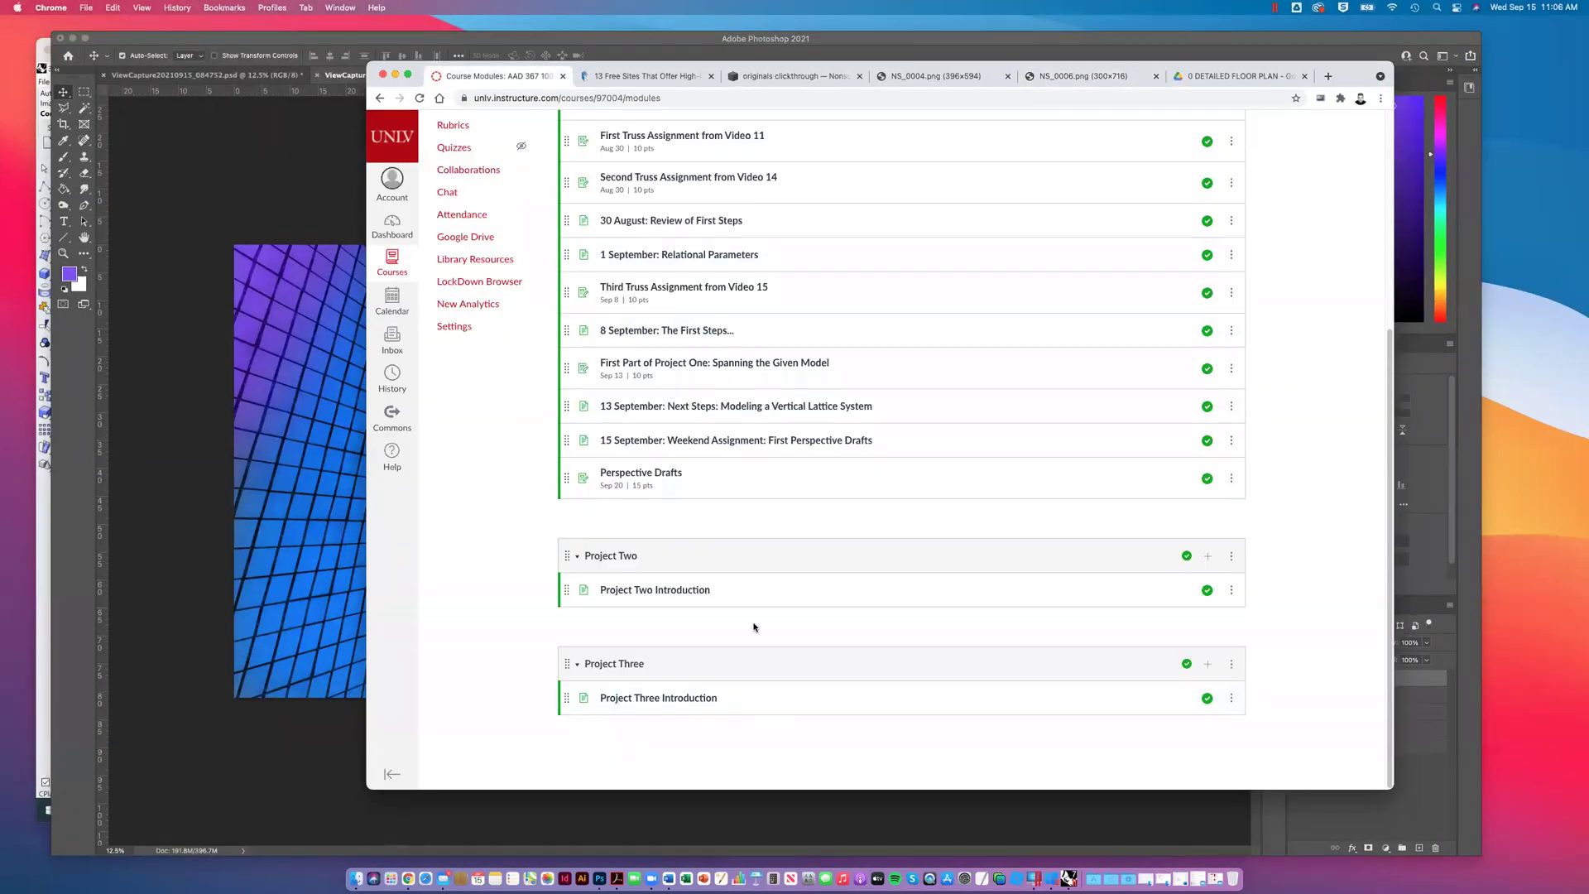
{"action": "left_click", "coordinate": [786, 441]}
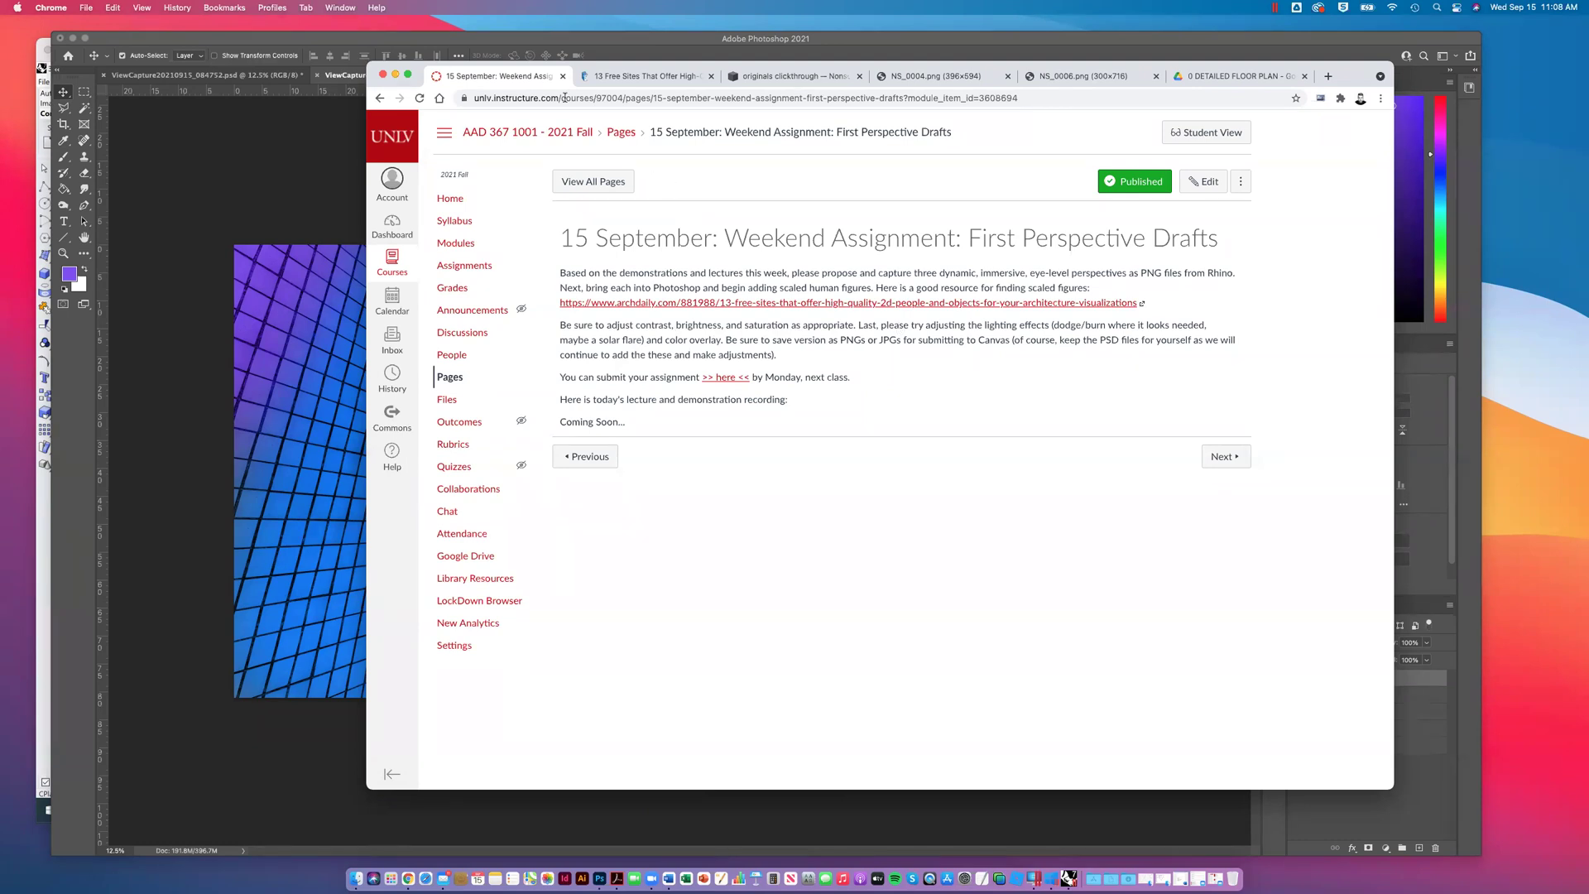
Step: Switch back to Photoshop and lower the Color Overlay layer's opacity to 33%
{"action": "left_click", "coordinate": [337, 56]}
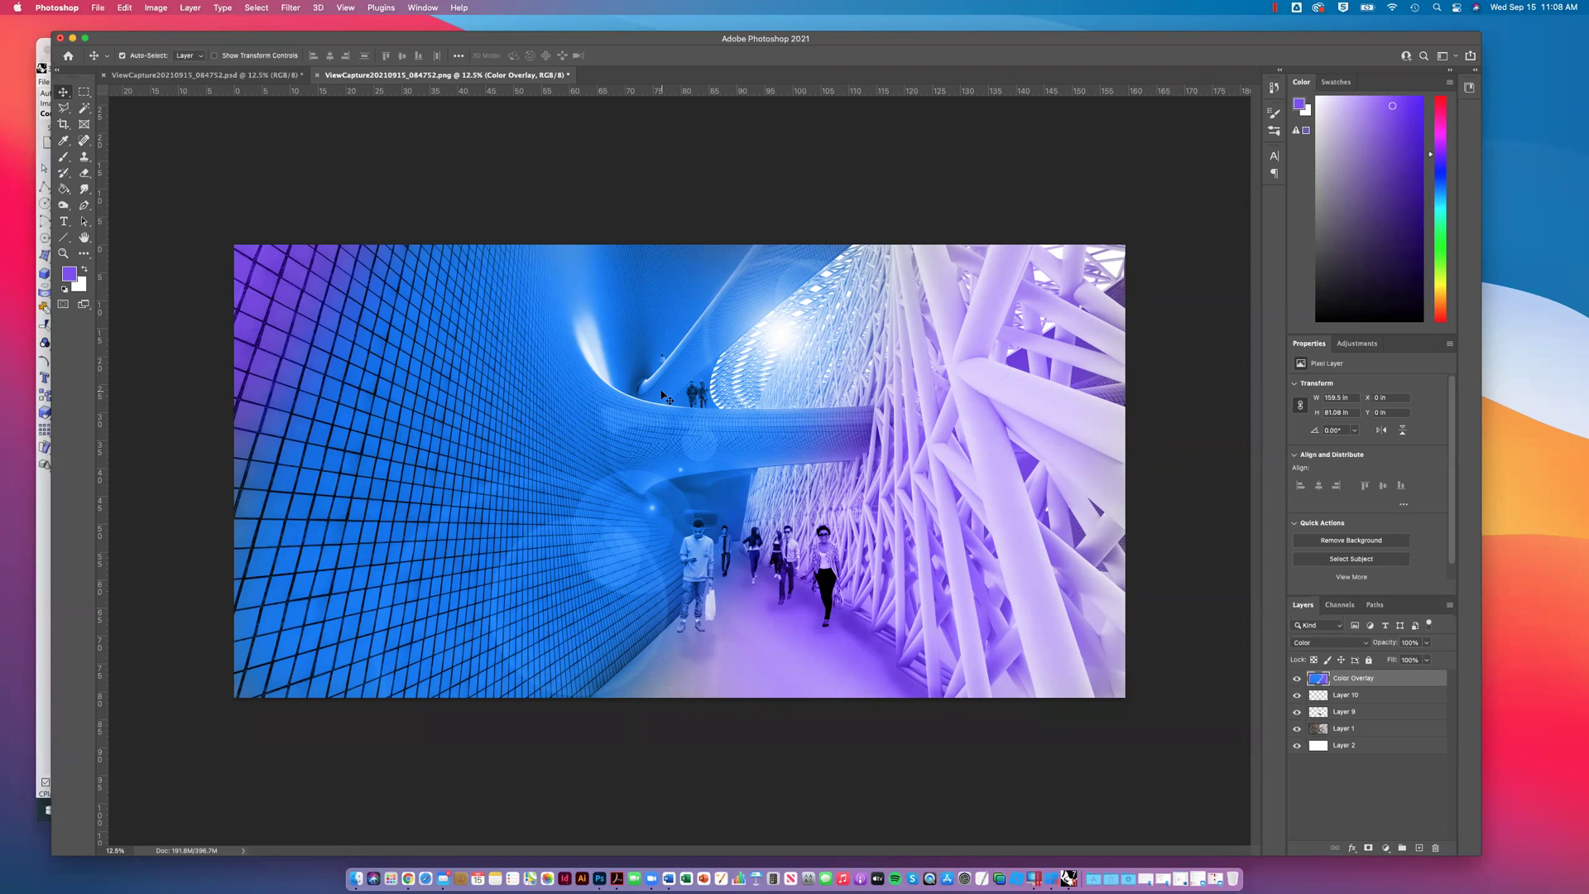
{"action": "left_click", "coordinate": [1426, 643]}
{"action": "left_click_drag", "start_coordinate": [1426, 654], "coordinate": [1394, 661]}
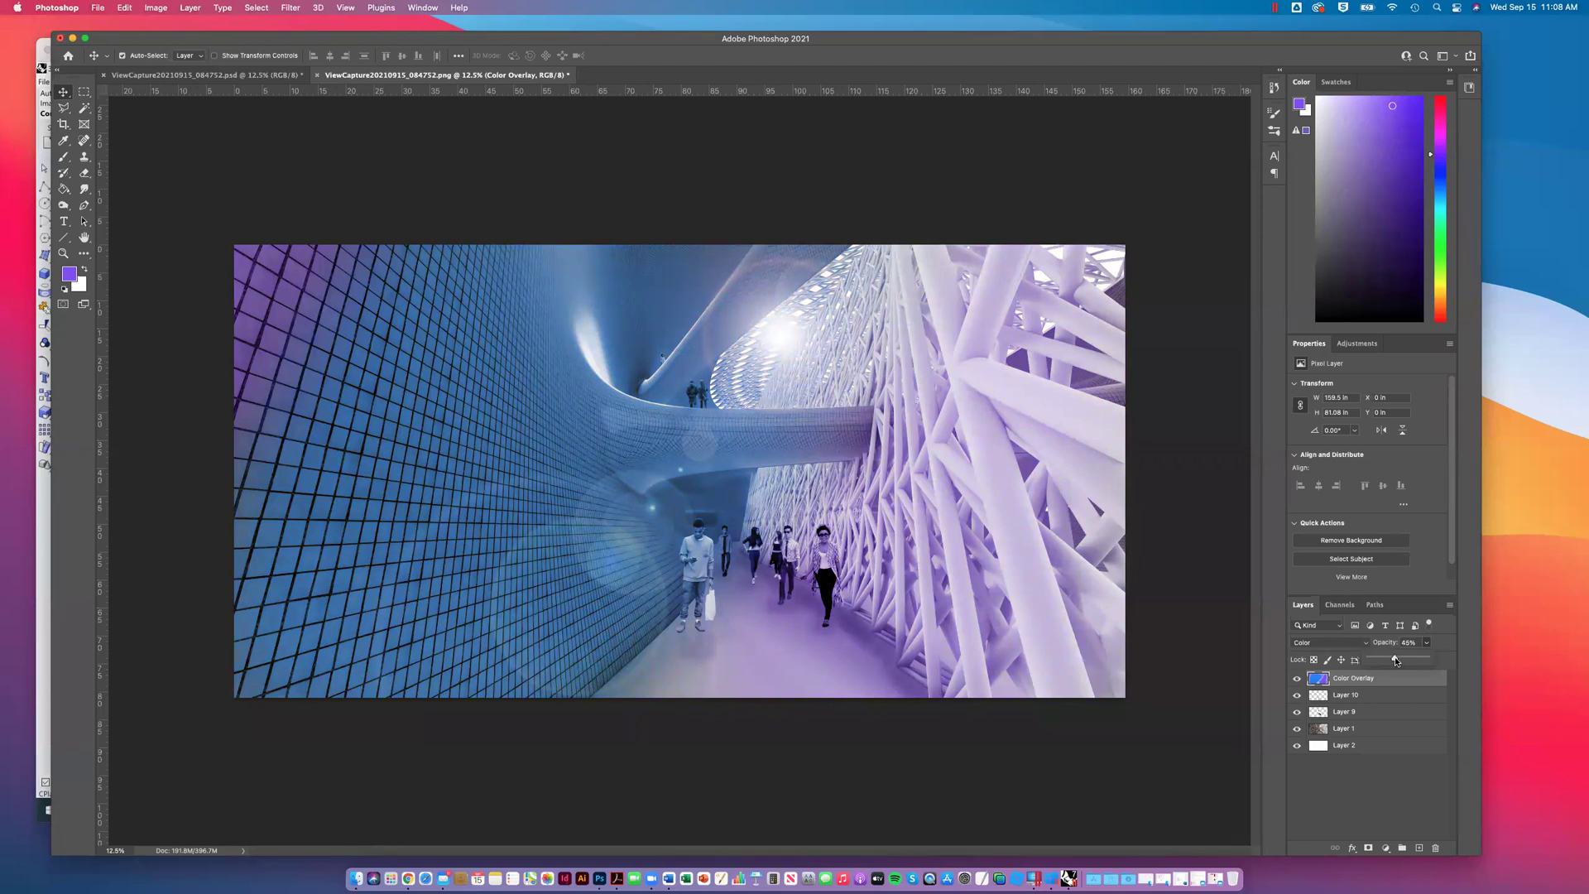
{"action": "left_click_drag", "start_coordinate": [1394, 660], "coordinate": [1387, 659]}
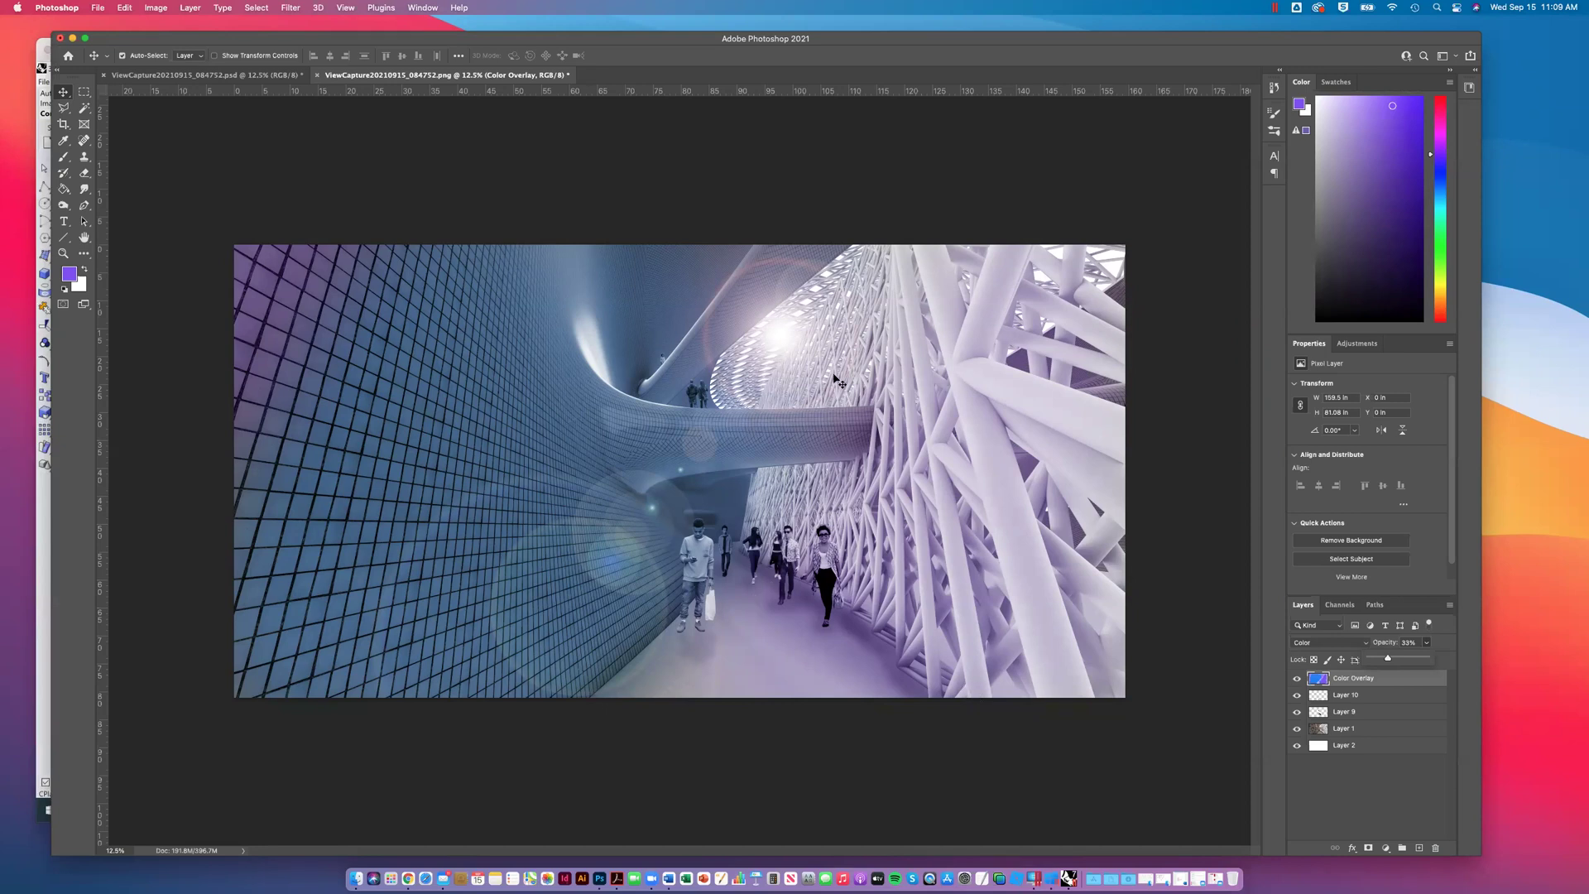
Step: Compare the rendering in Photoshop with the weekend assignment's requirements in Chrome
{"action": "key", "text": "ctrl+Up"}
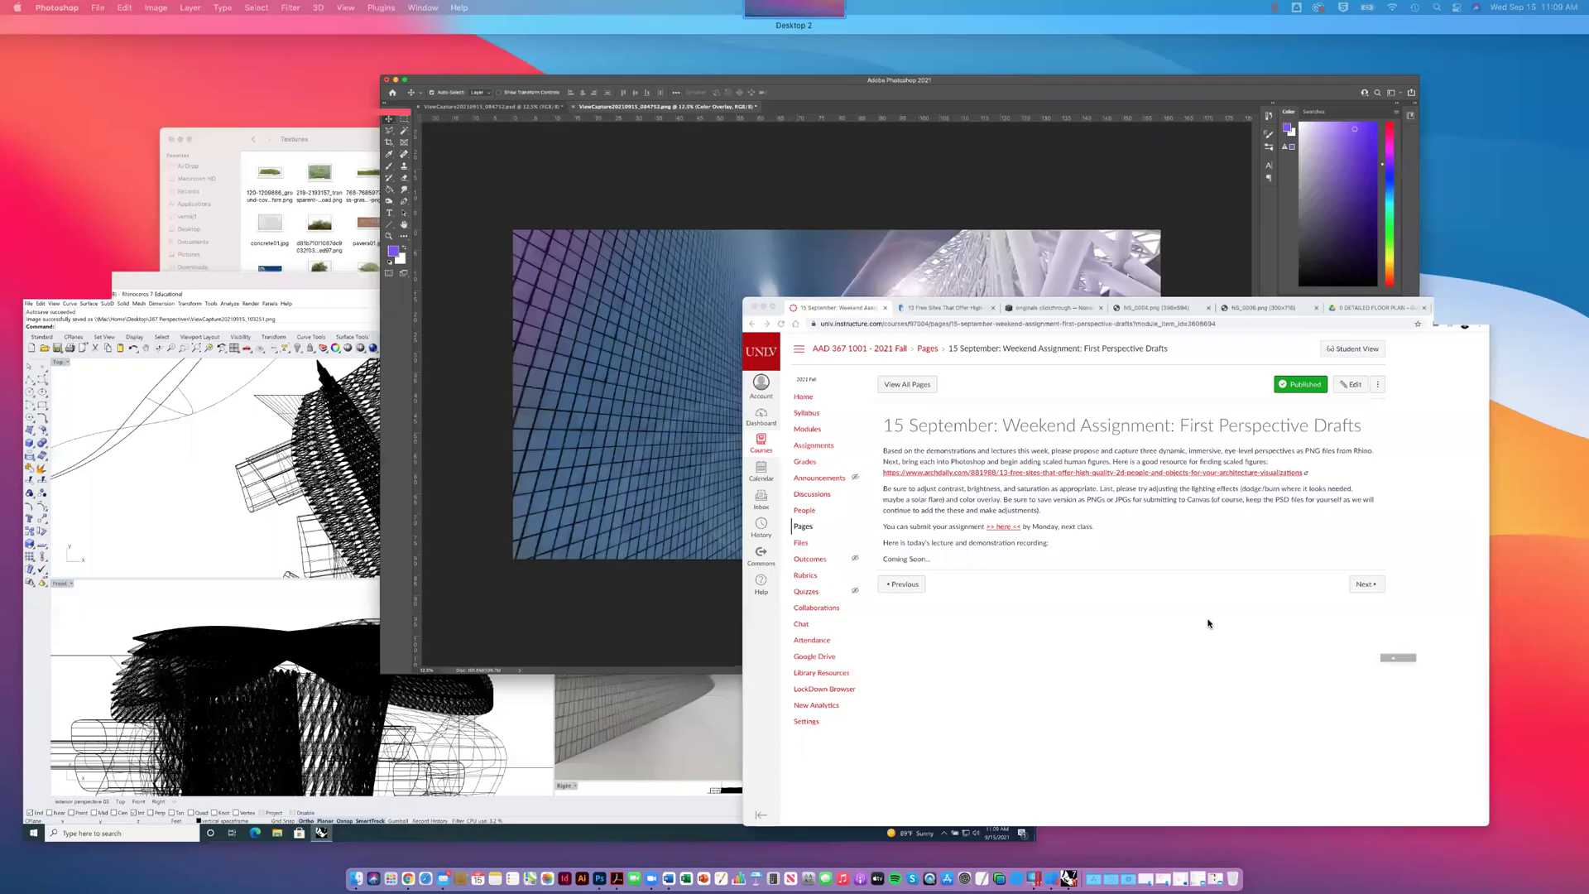
{"action": "left_click", "coordinate": [1208, 623]}
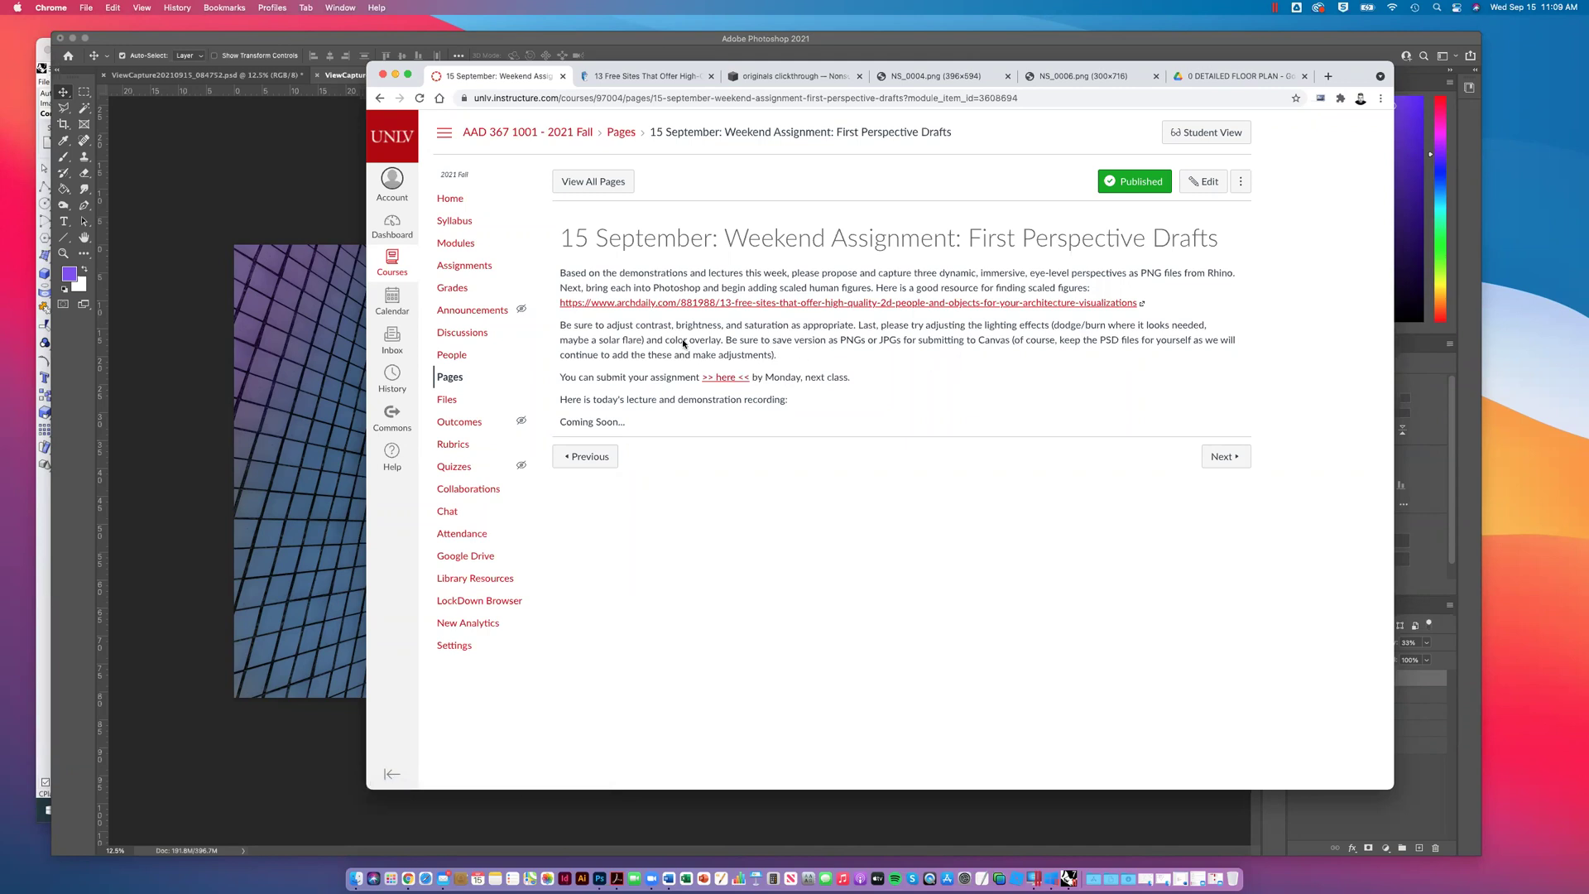
{"action": "left_click", "coordinate": [182, 149]}
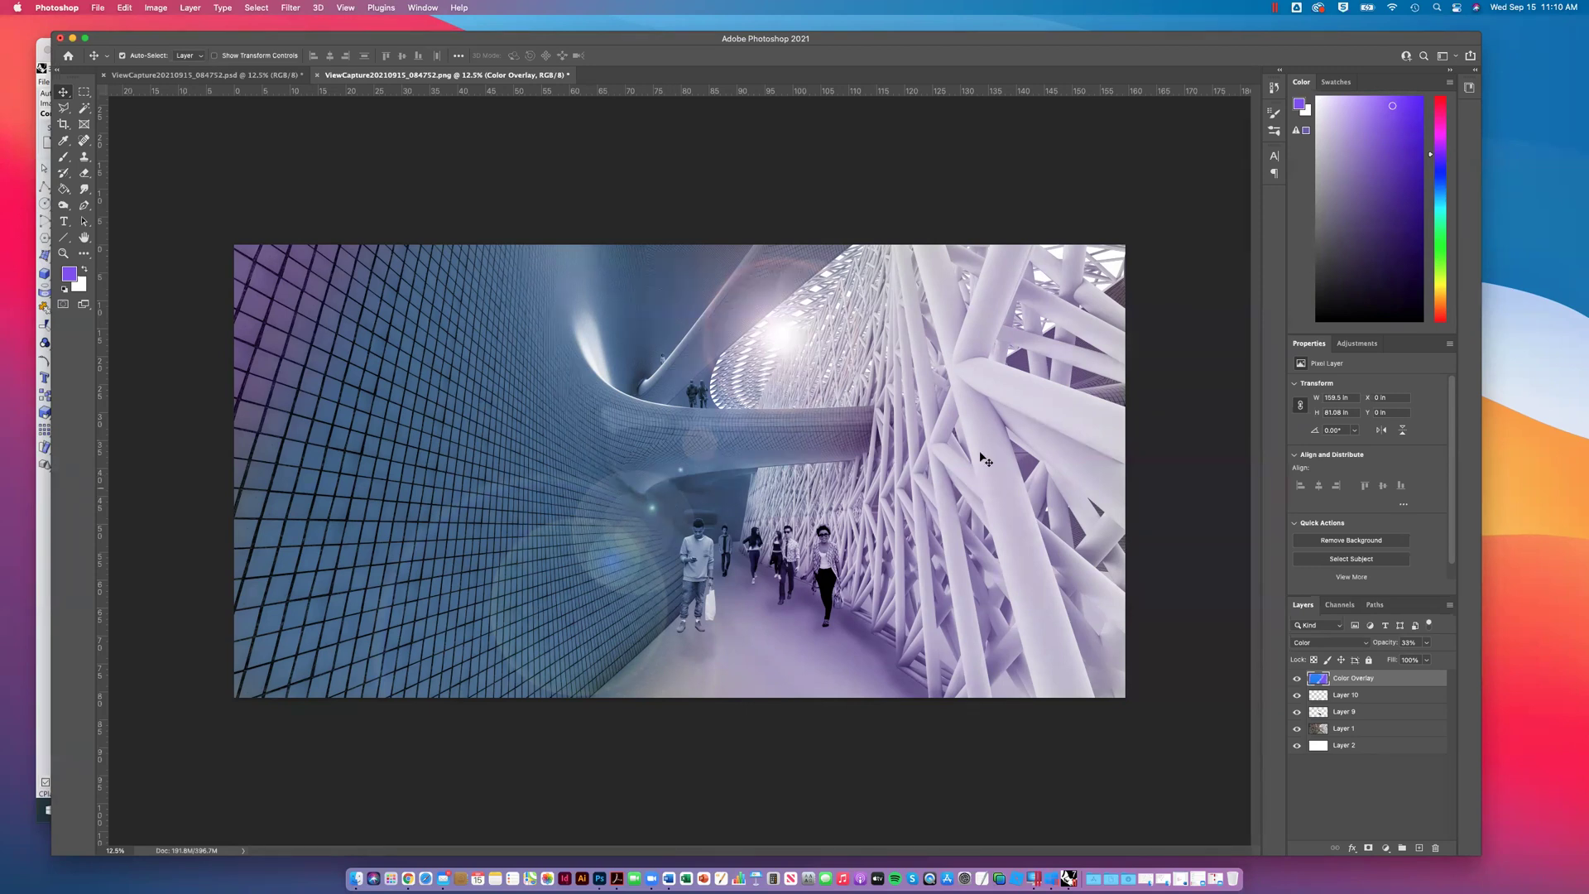
{"action": "key", "text": "ctrl+Up"}
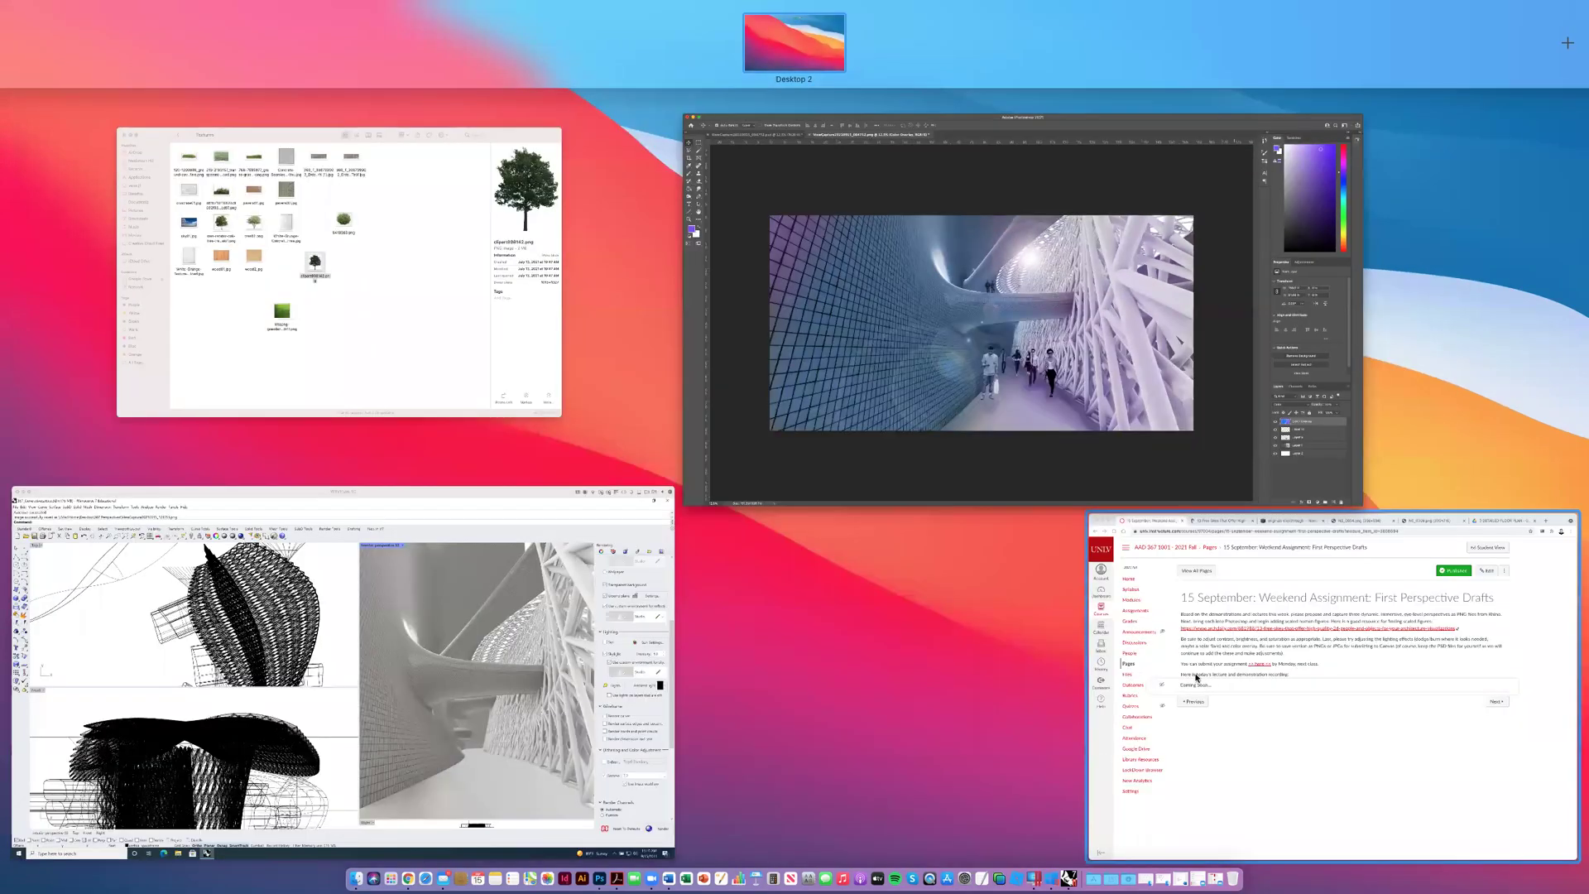
{"action": "left_click", "coordinate": [1106, 762]}
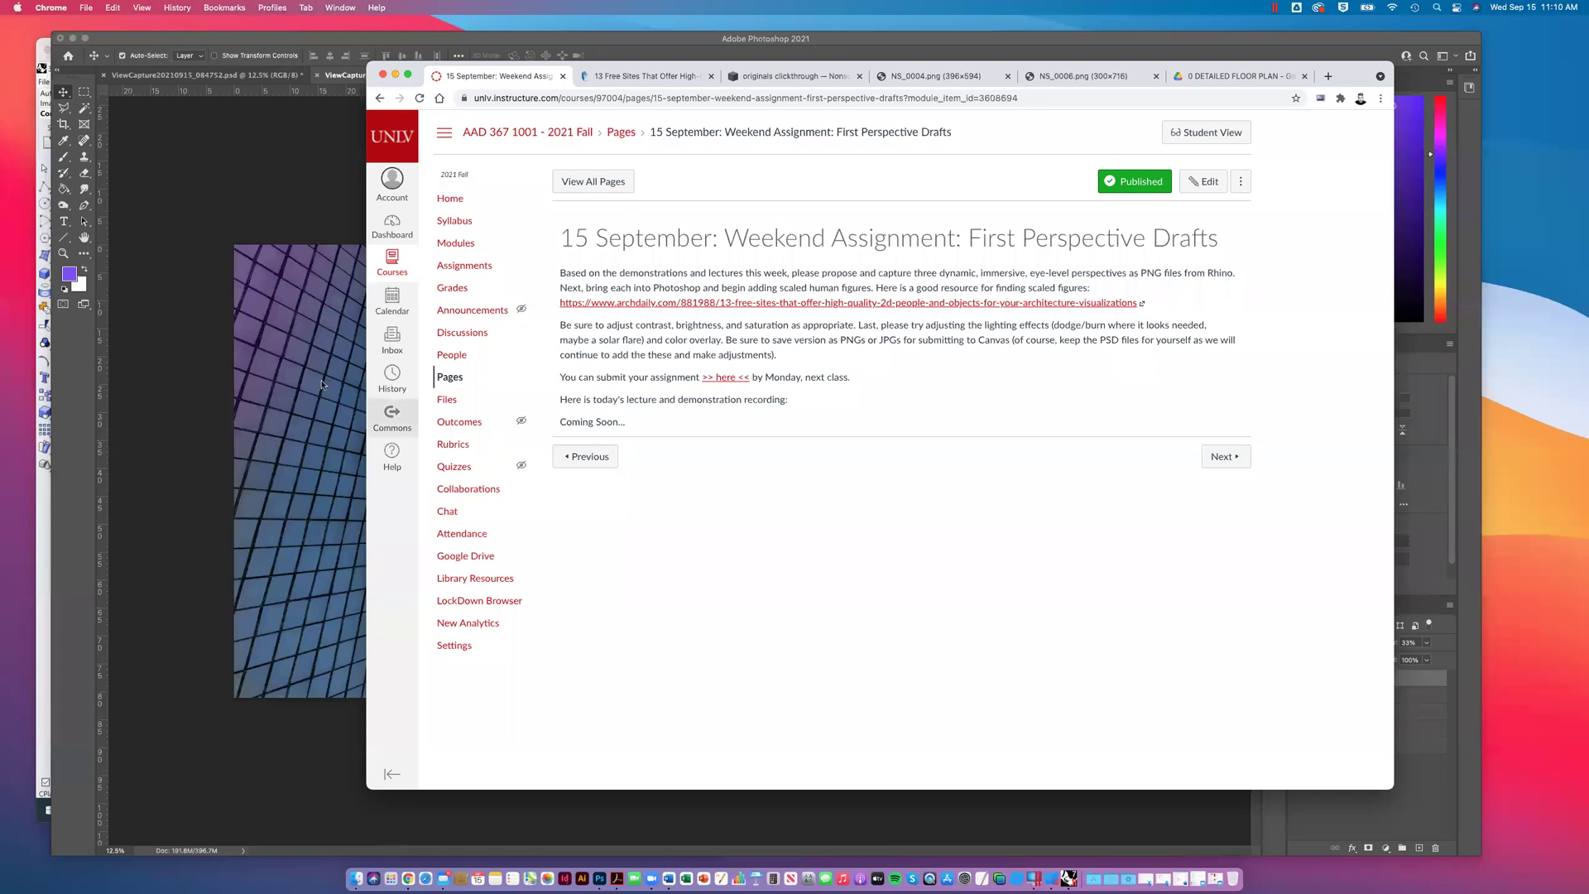
{"action": "left_click", "coordinate": [356, 364]}
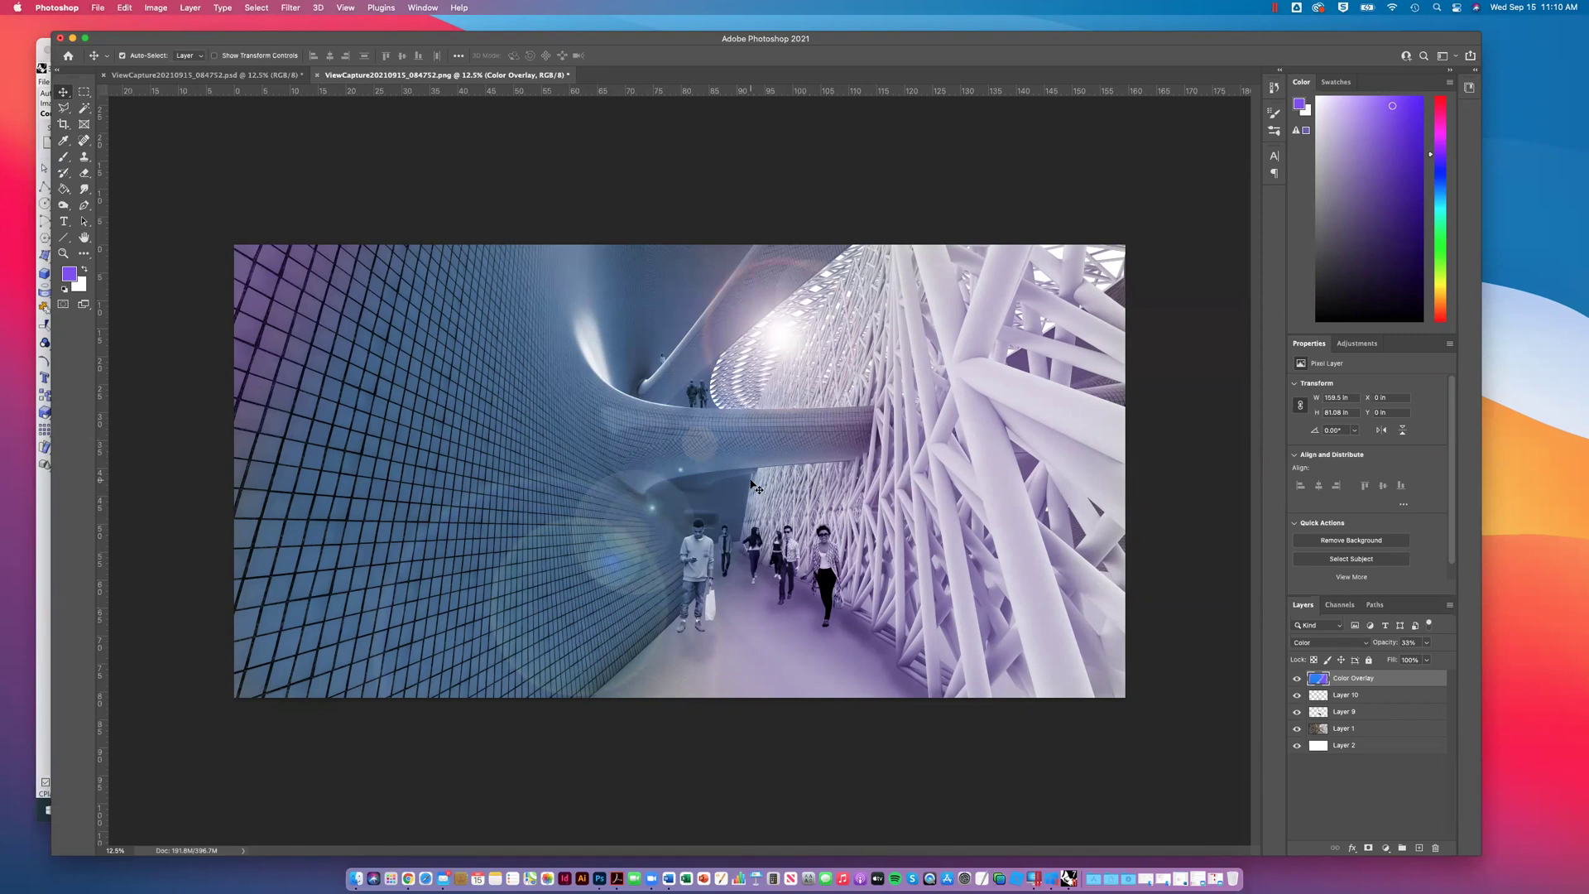
Step: Switch to Chrome and open the Perspective Drafts assignment from the course modules to check its submission details
{"action": "key", "text": "ctrl+Up"}
{"action": "left_click", "coordinate": [1159, 662]}
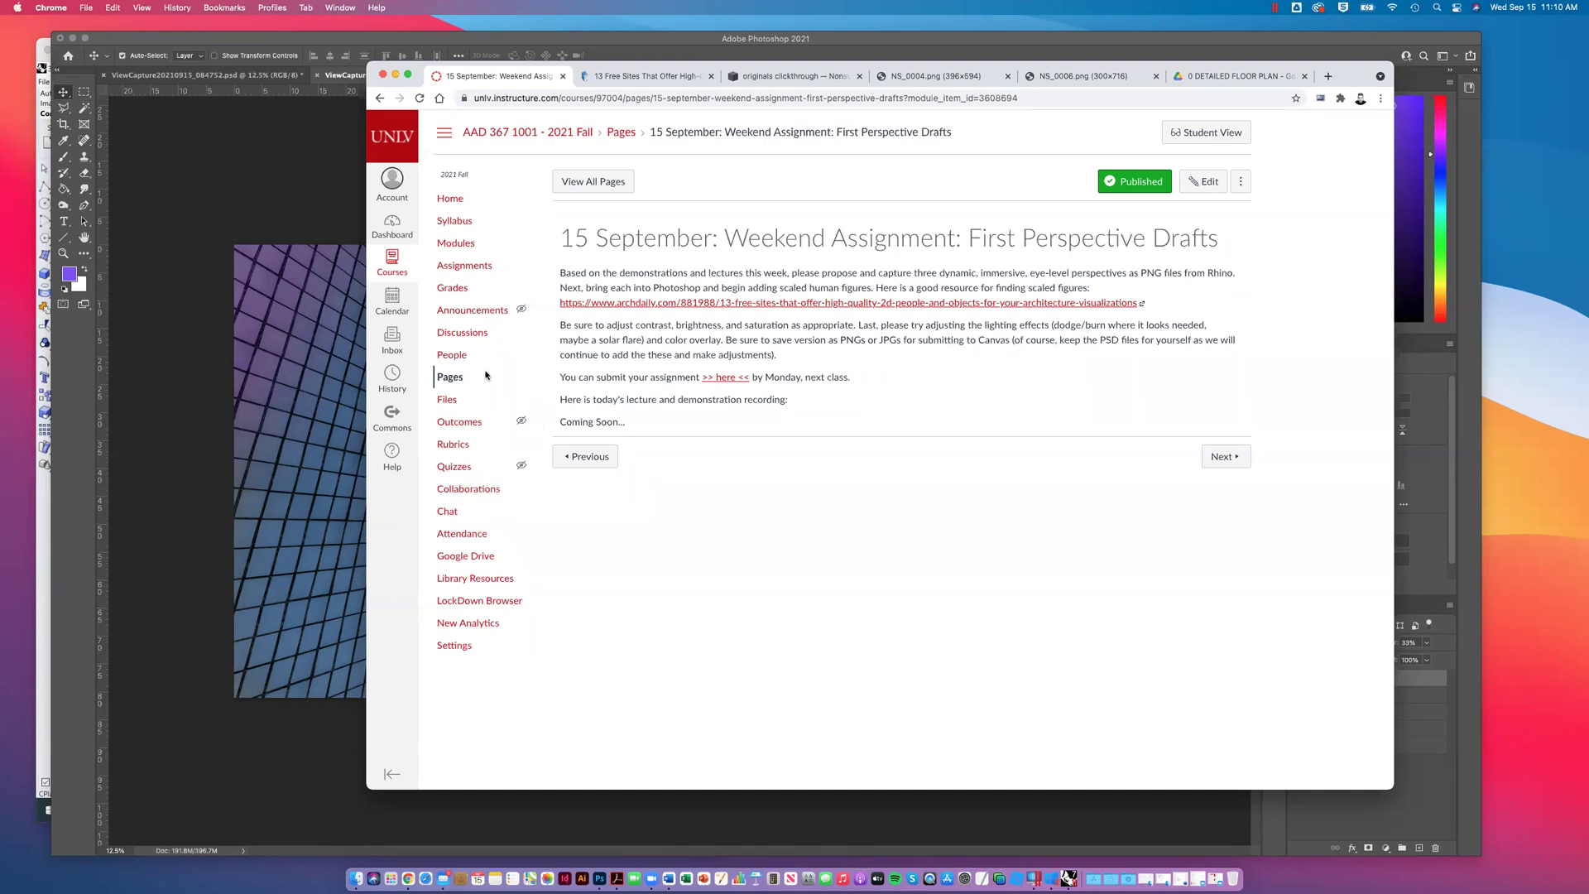
{"action": "left_click", "coordinate": [456, 243]}
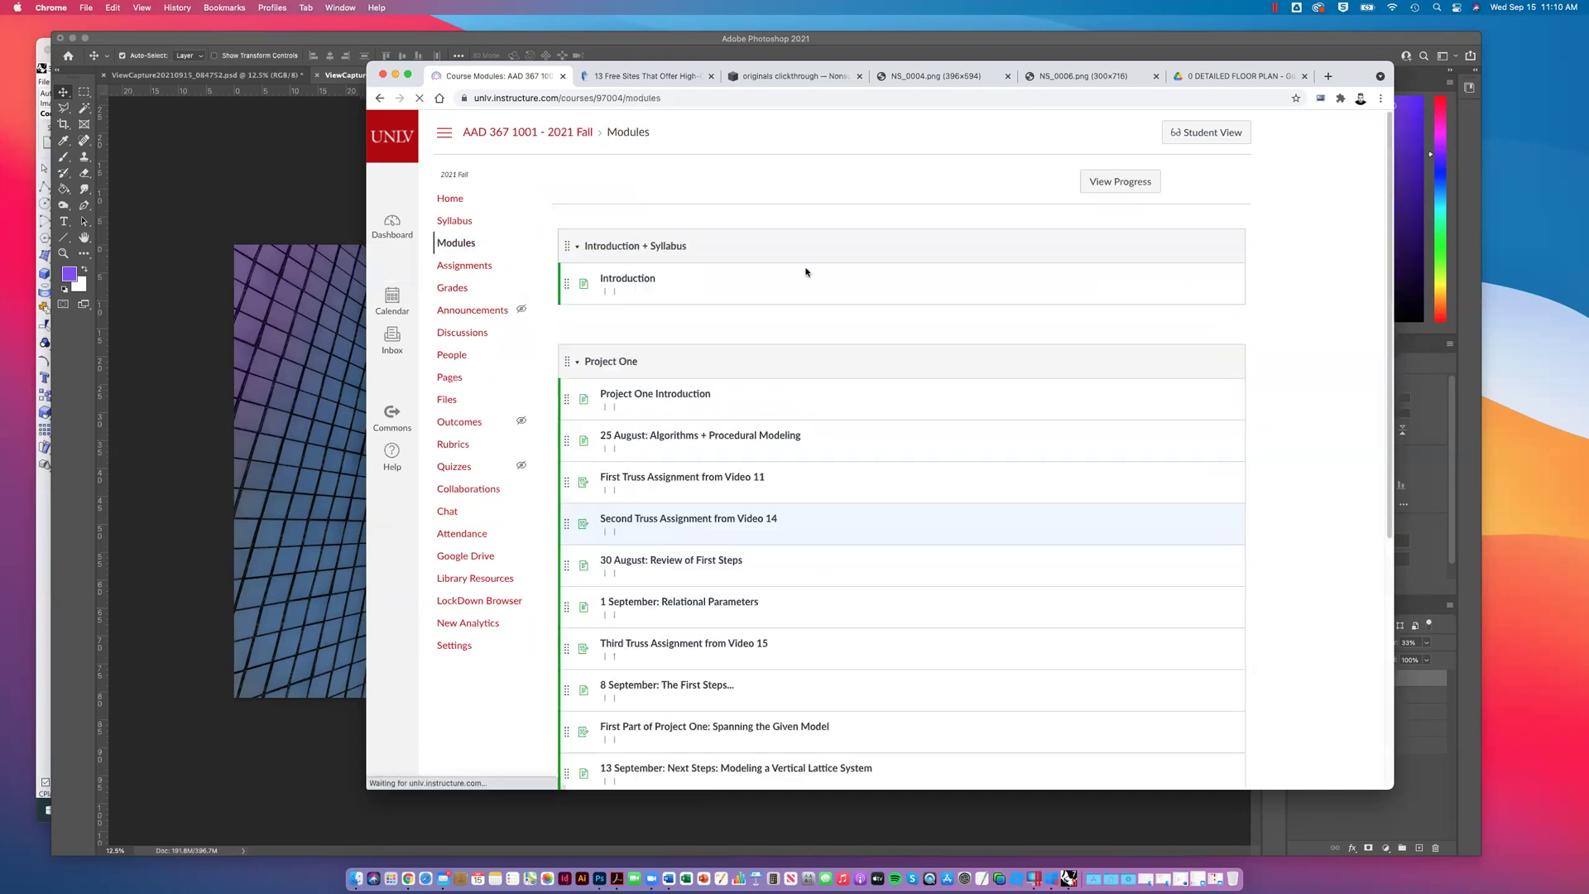
{"action": "scroll", "coordinate": [815, 587], "scroll_direction": "down", "scroll_amount": 5}
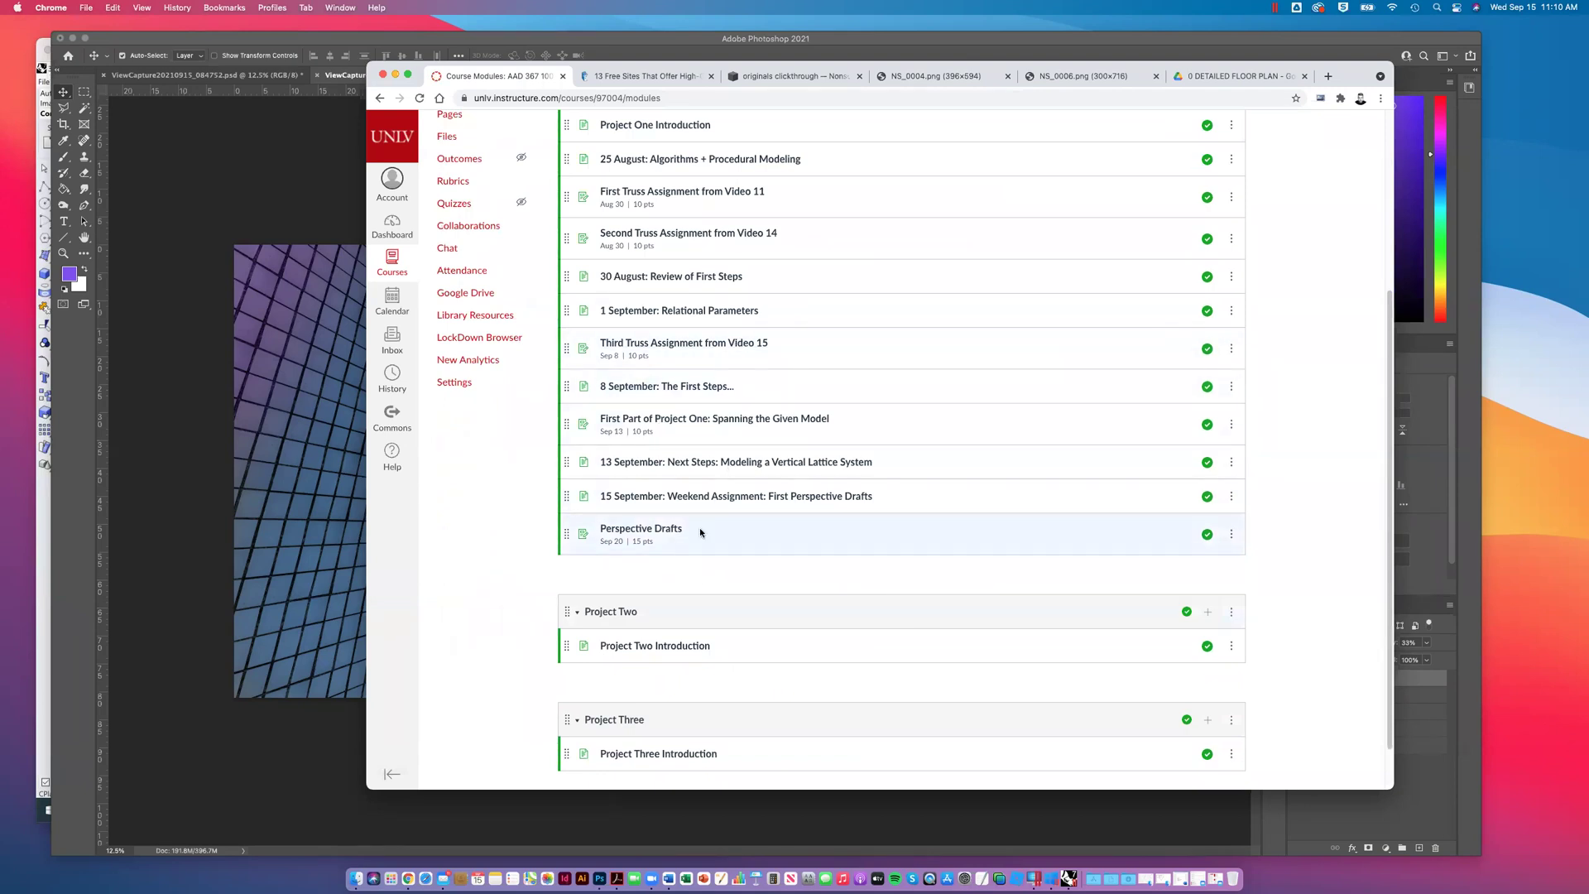
{"action": "left_click", "coordinate": [656, 531]}
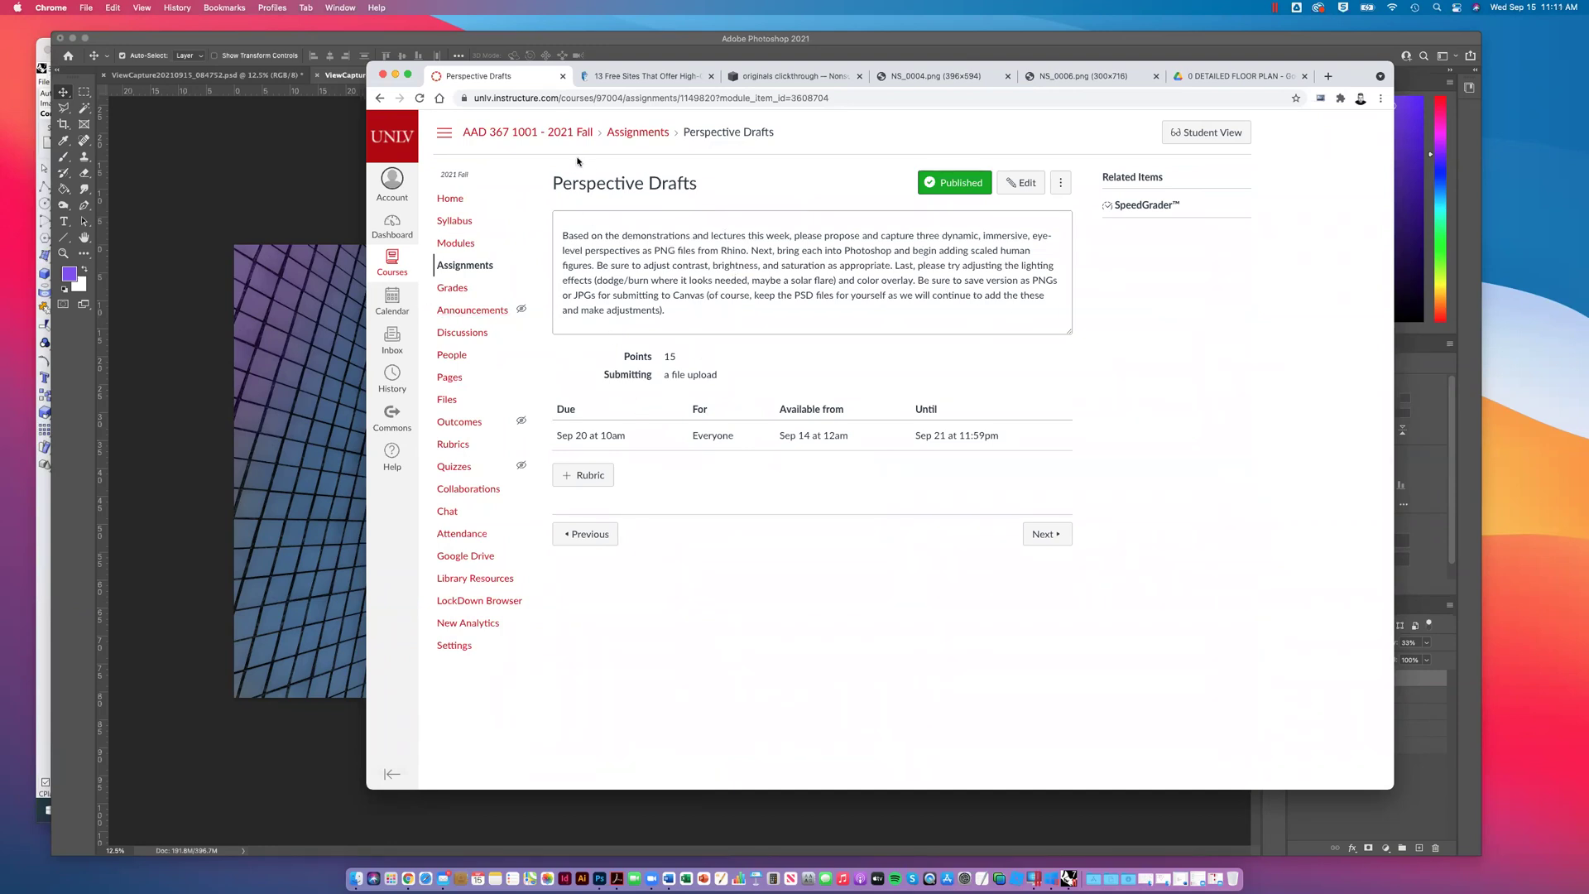
Step: Look through the cutout people sites in the open ArchDaily article, and switch back to the rendering in Photoshop
{"action": "left_click", "coordinate": [653, 76]}
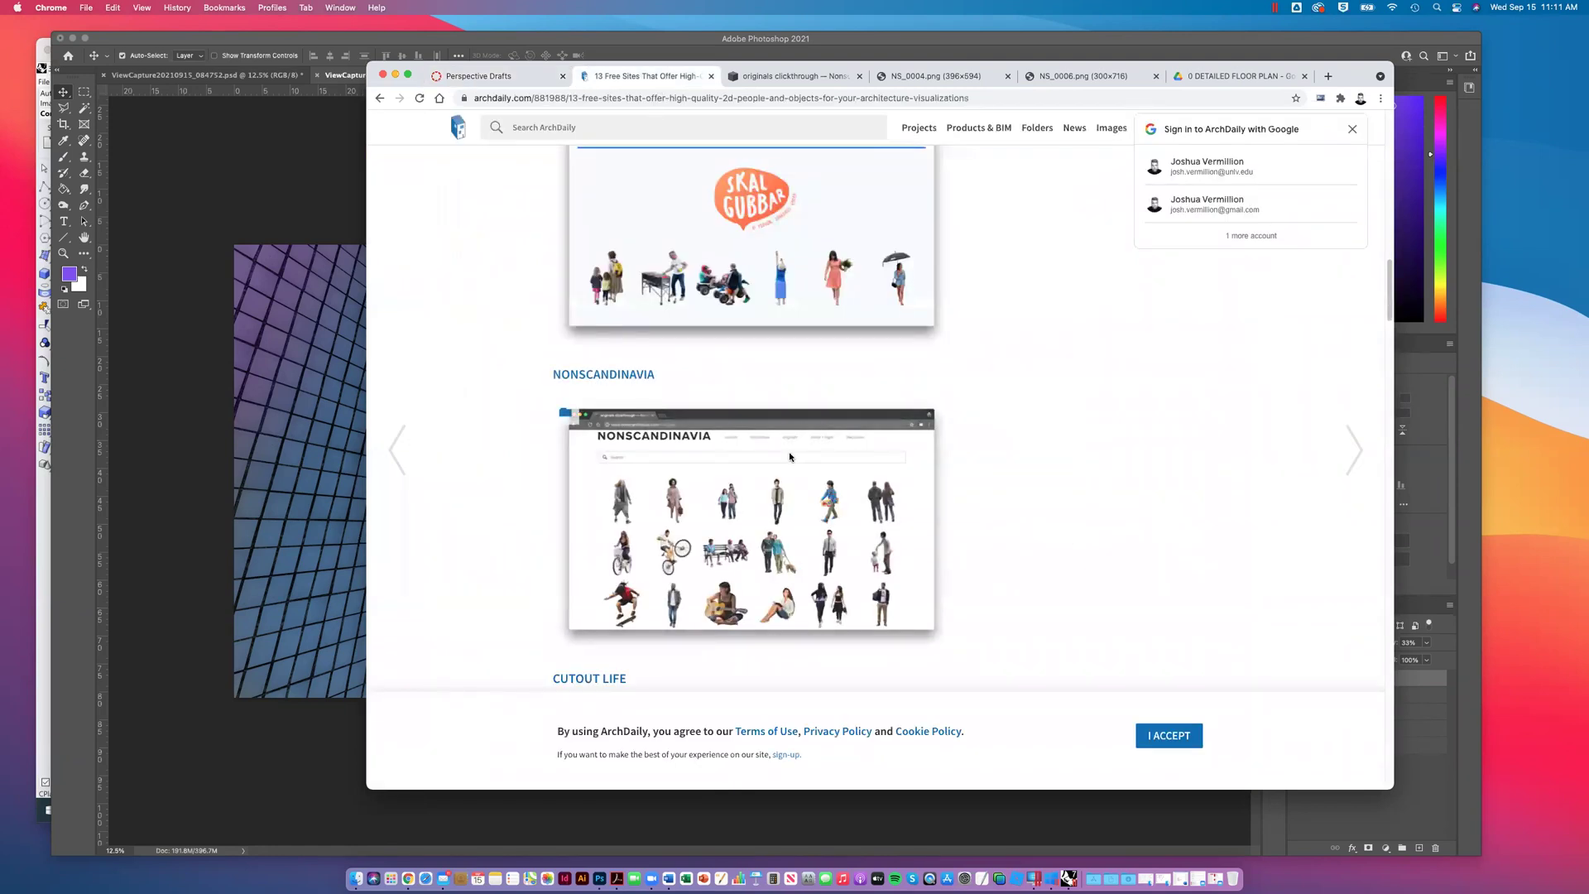
{"action": "scroll", "coordinate": [790, 456], "scroll_direction": "down", "scroll_amount": 10}
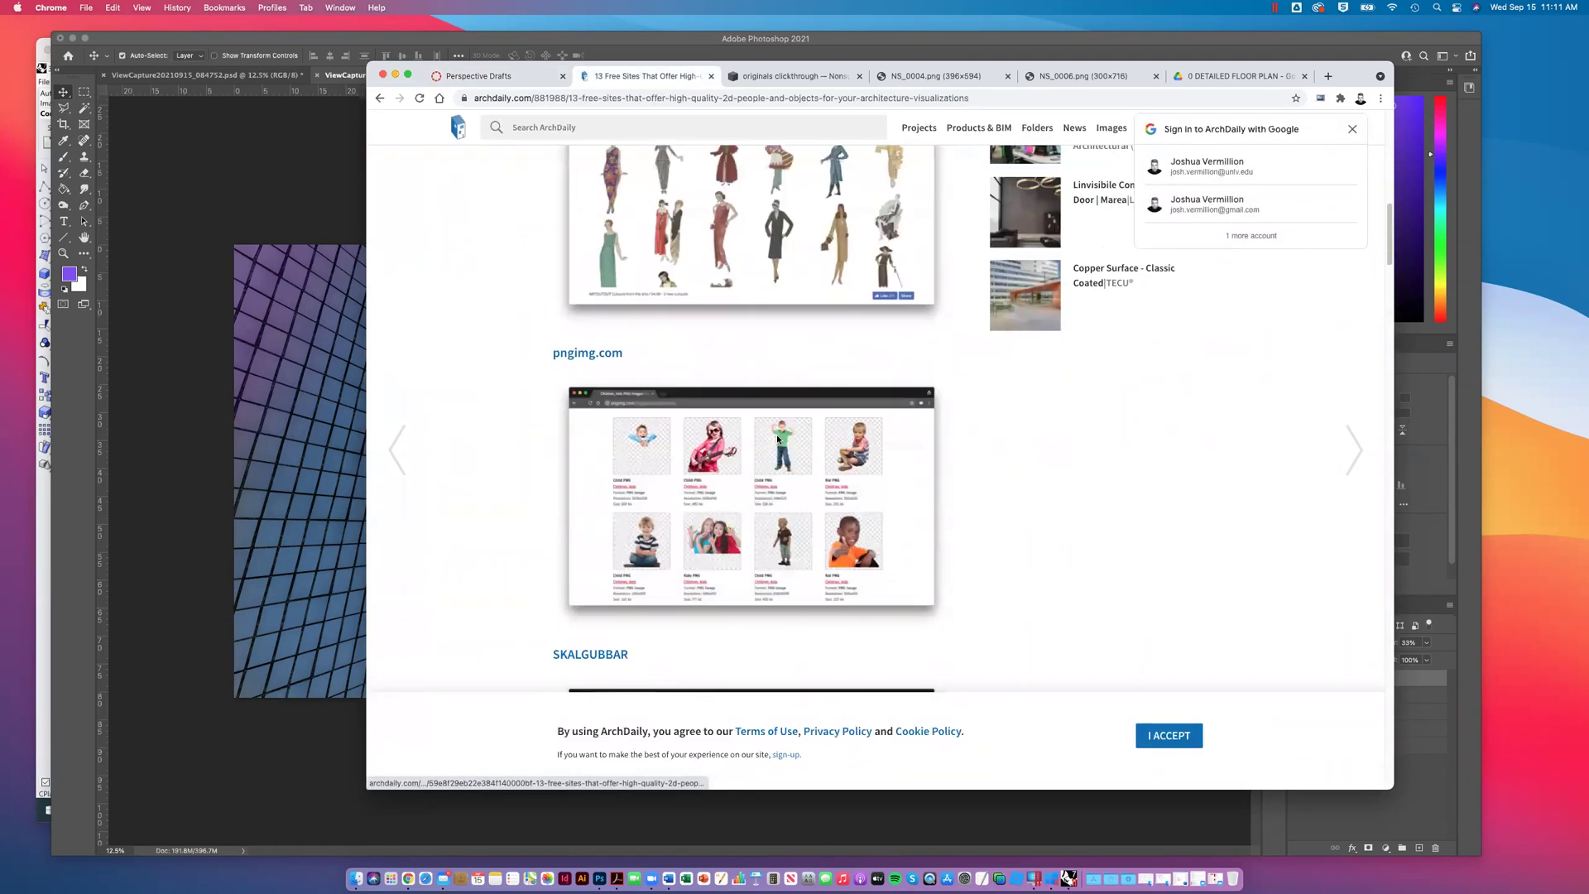
{"action": "scroll", "coordinate": [778, 439], "scroll_direction": "down", "scroll_amount": 15}
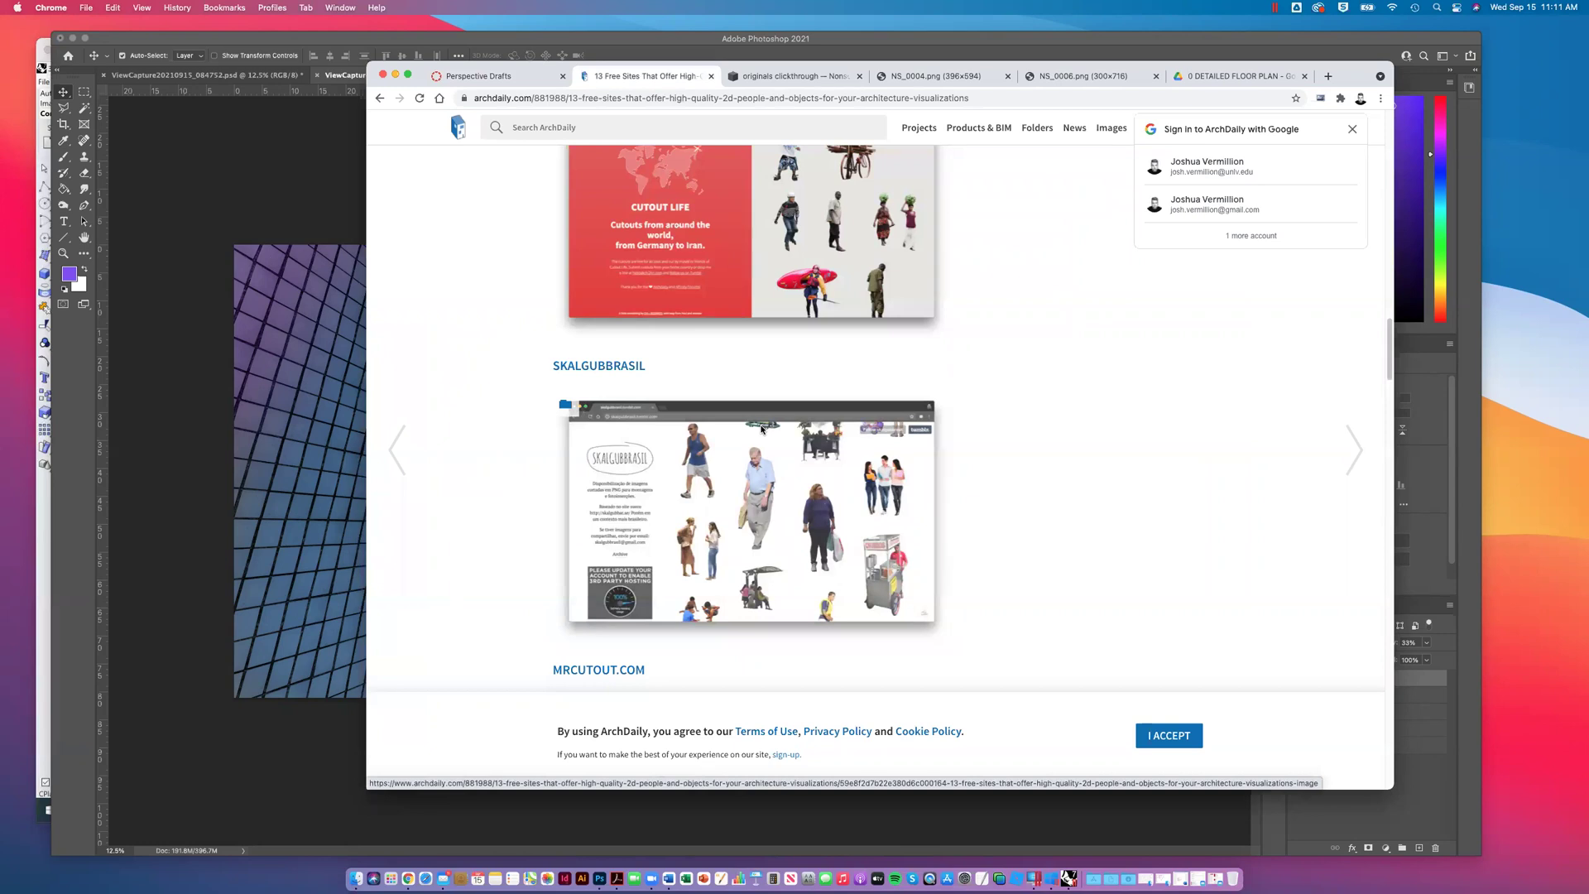
{"action": "key", "text": "super+Tab"}
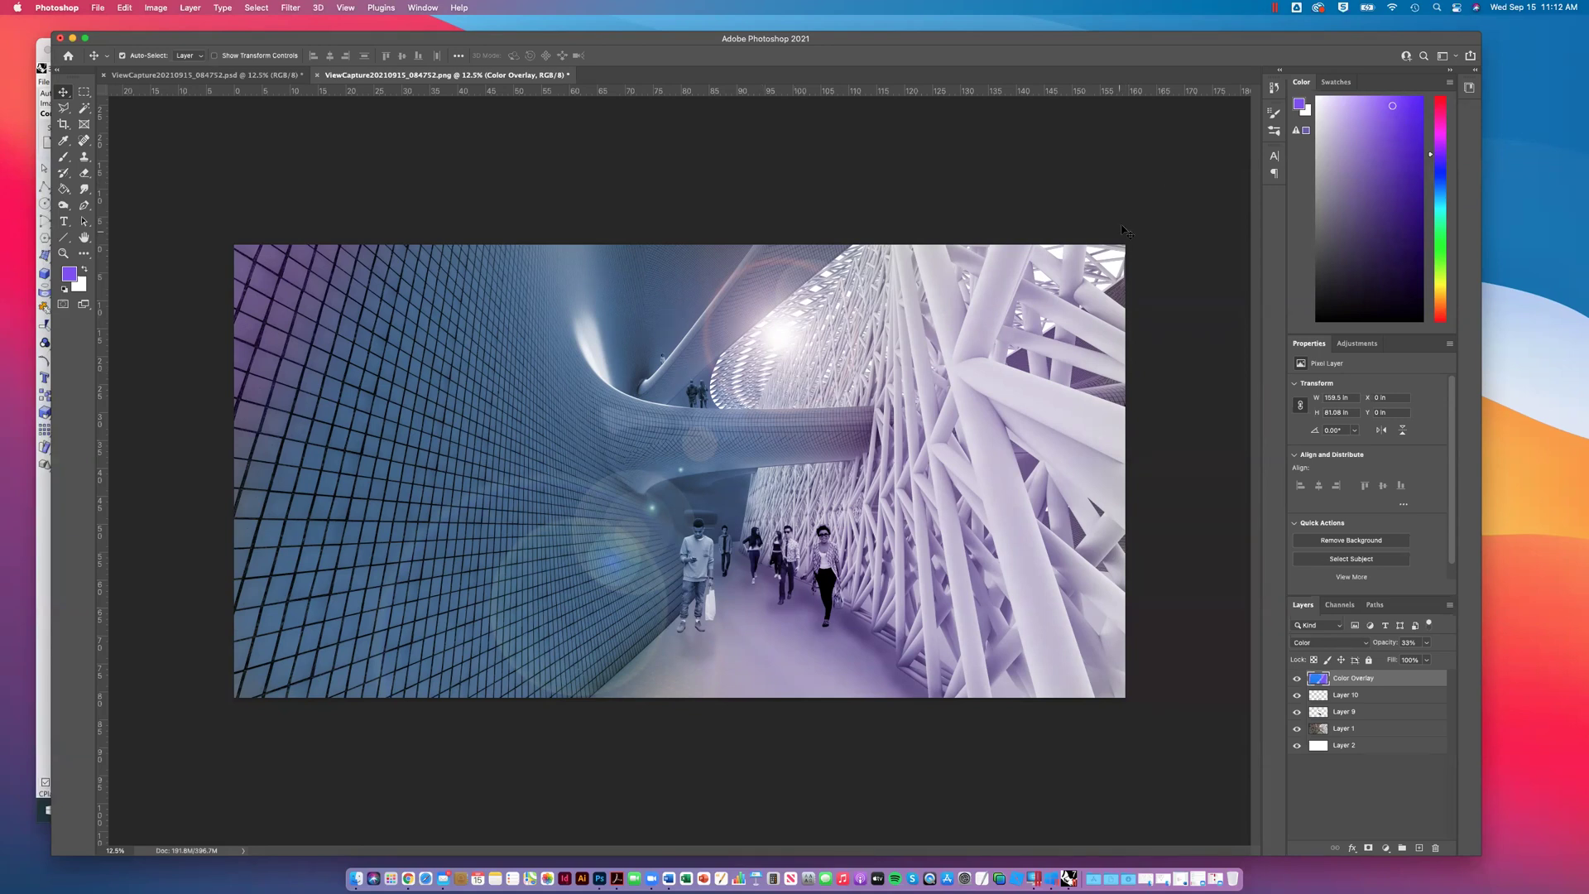
Step: Return to the start of the ArchDaily article in Chrome and dismiss the Google sign-in prompt
{"action": "key", "text": "ctrl+Up"}
{"action": "left_click", "coordinate": [1324, 703]}
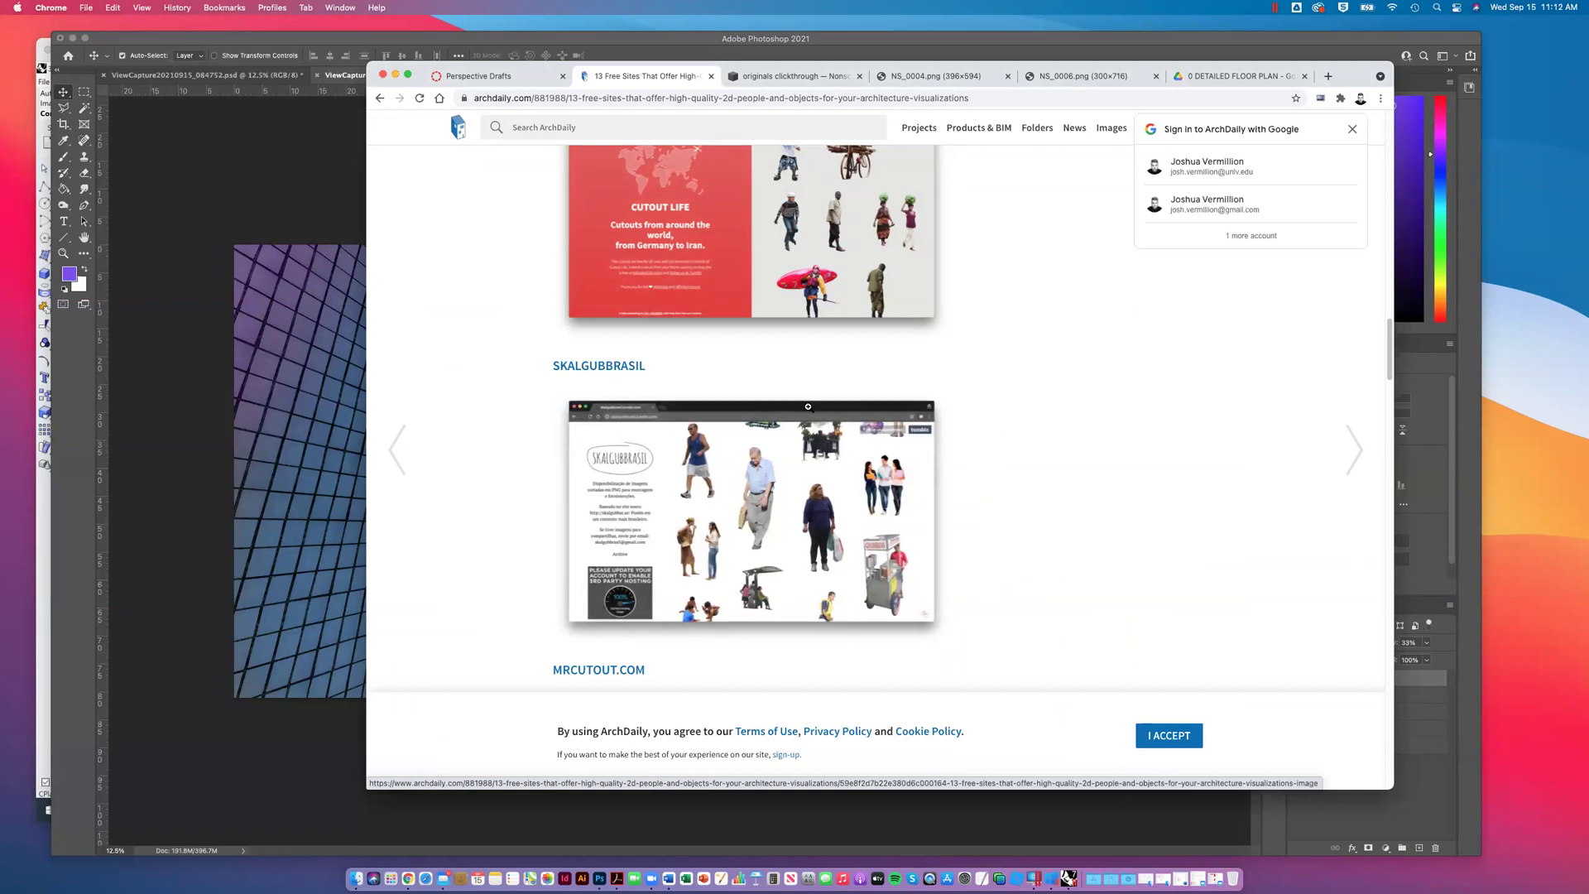
{"action": "scroll", "coordinate": [968, 397], "scroll_direction": "up", "scroll_amount": 3}
{"action": "scroll", "coordinate": [977, 398], "scroll_direction": "up", "scroll_amount": 15}
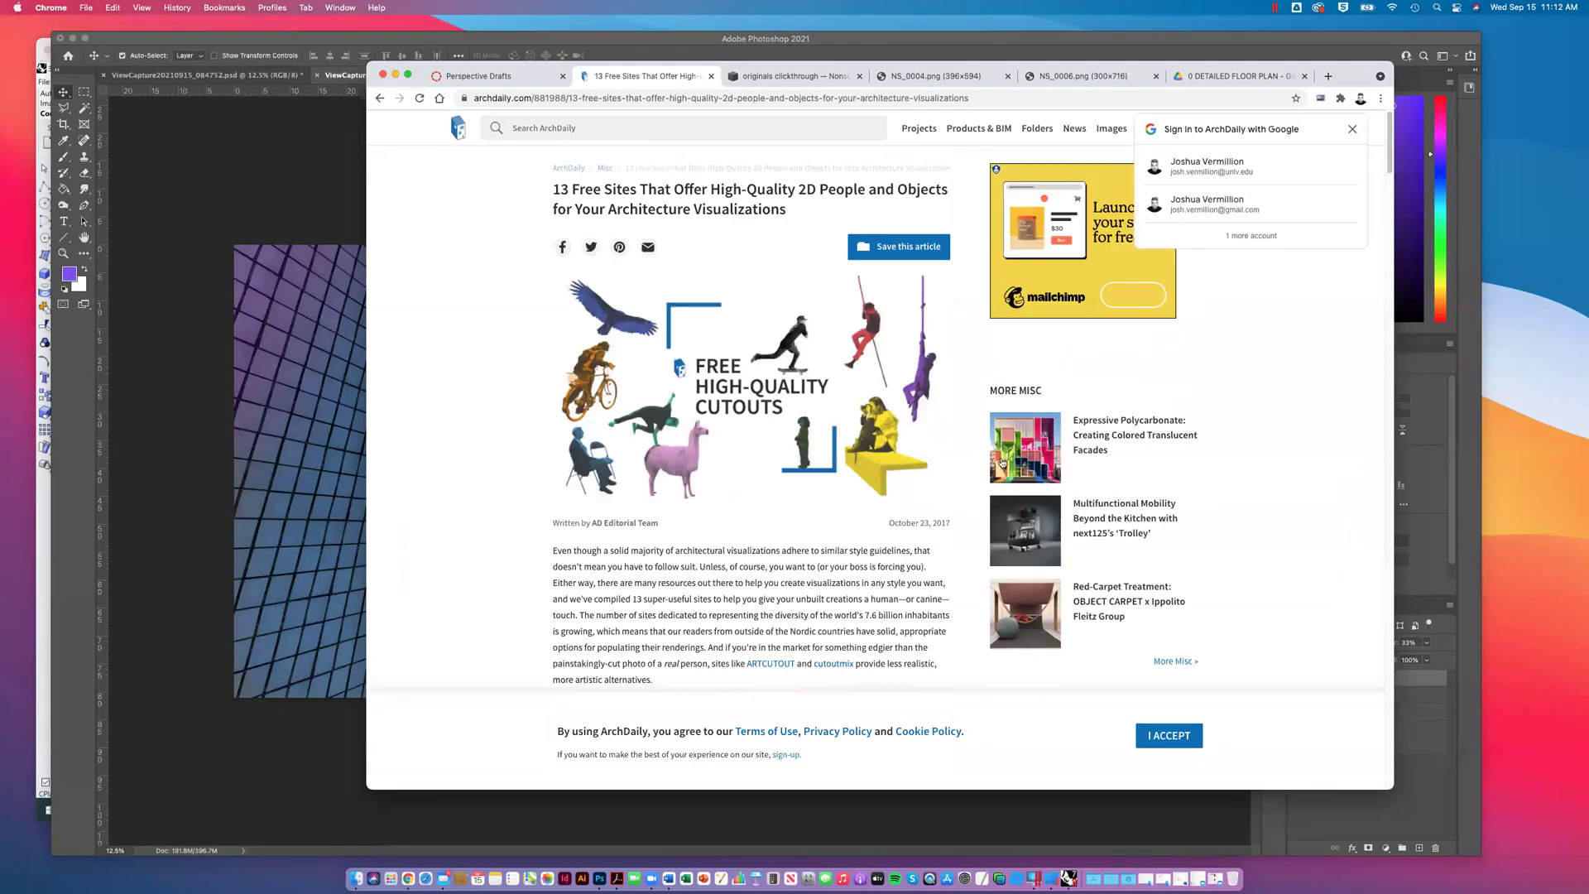
{"action": "left_click", "coordinate": [1352, 129]}
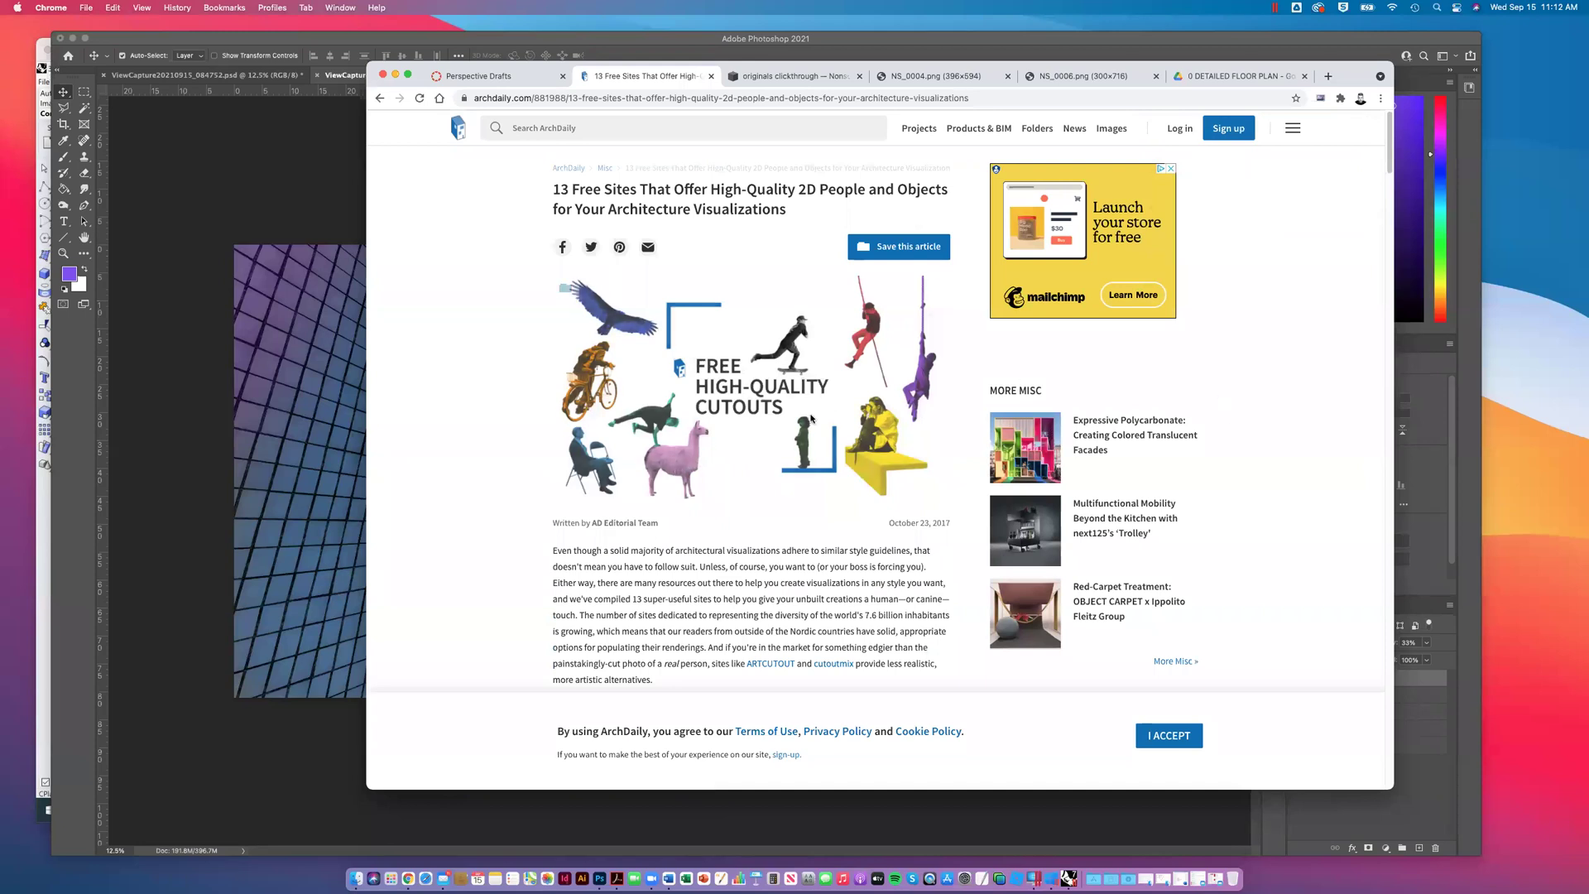
Step: Review the article's list of free cutout sites from escalalatina to Immediate Entourage, and switch back to Photoshop
{"action": "scroll", "coordinate": [782, 413], "scroll_direction": "down", "scroll_amount": 6}
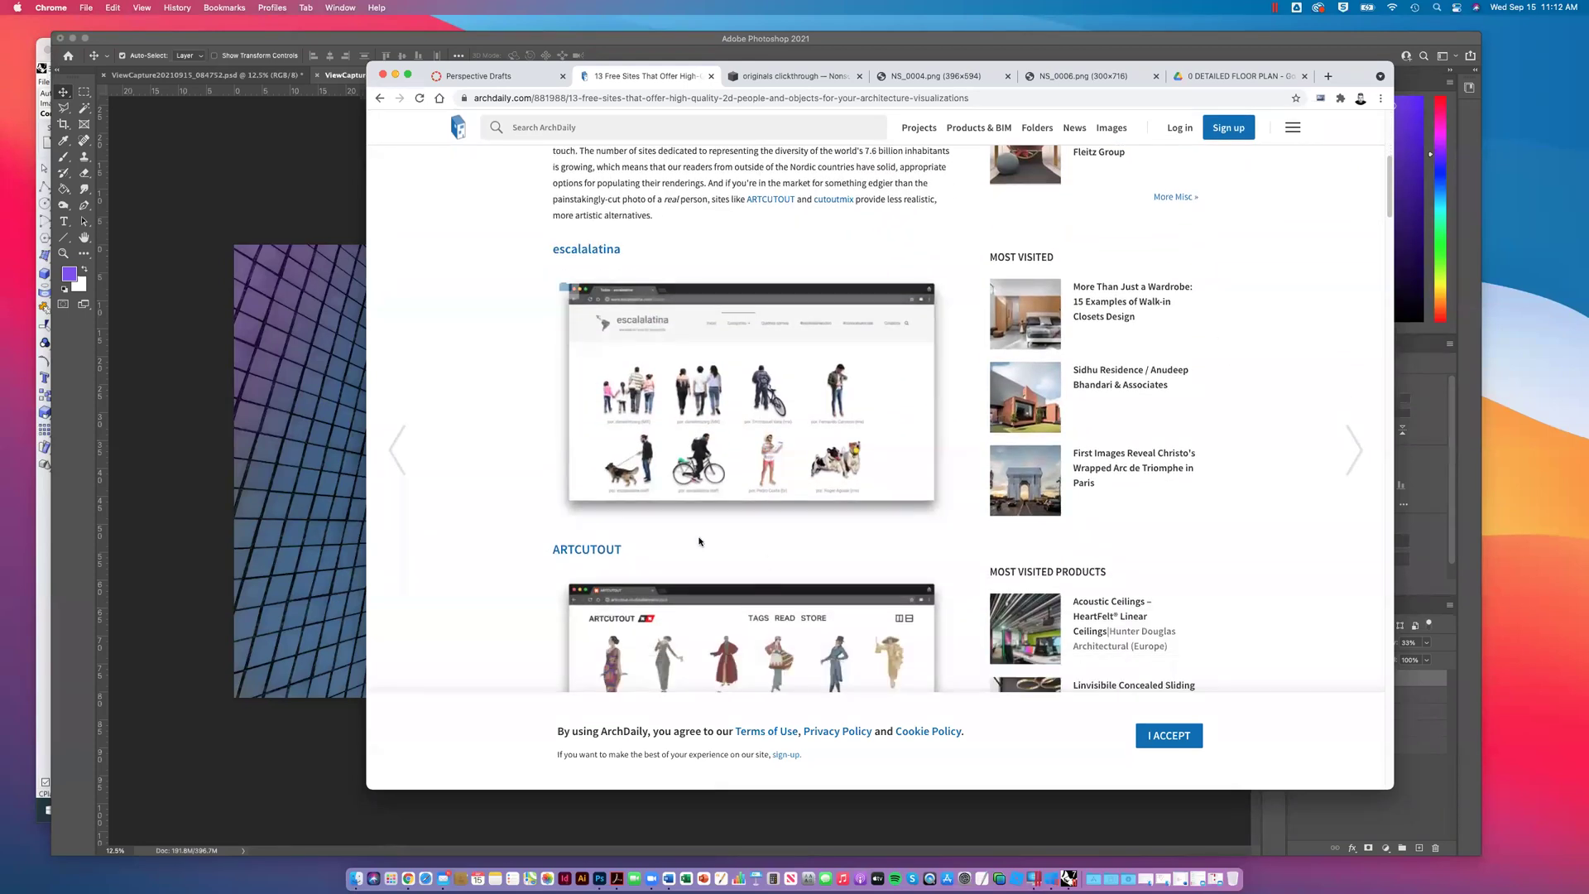
{"action": "scroll", "coordinate": [699, 496], "scroll_direction": "down", "scroll_amount": 8}
{"action": "scroll", "coordinate": [656, 451], "scroll_direction": "down", "scroll_amount": 7}
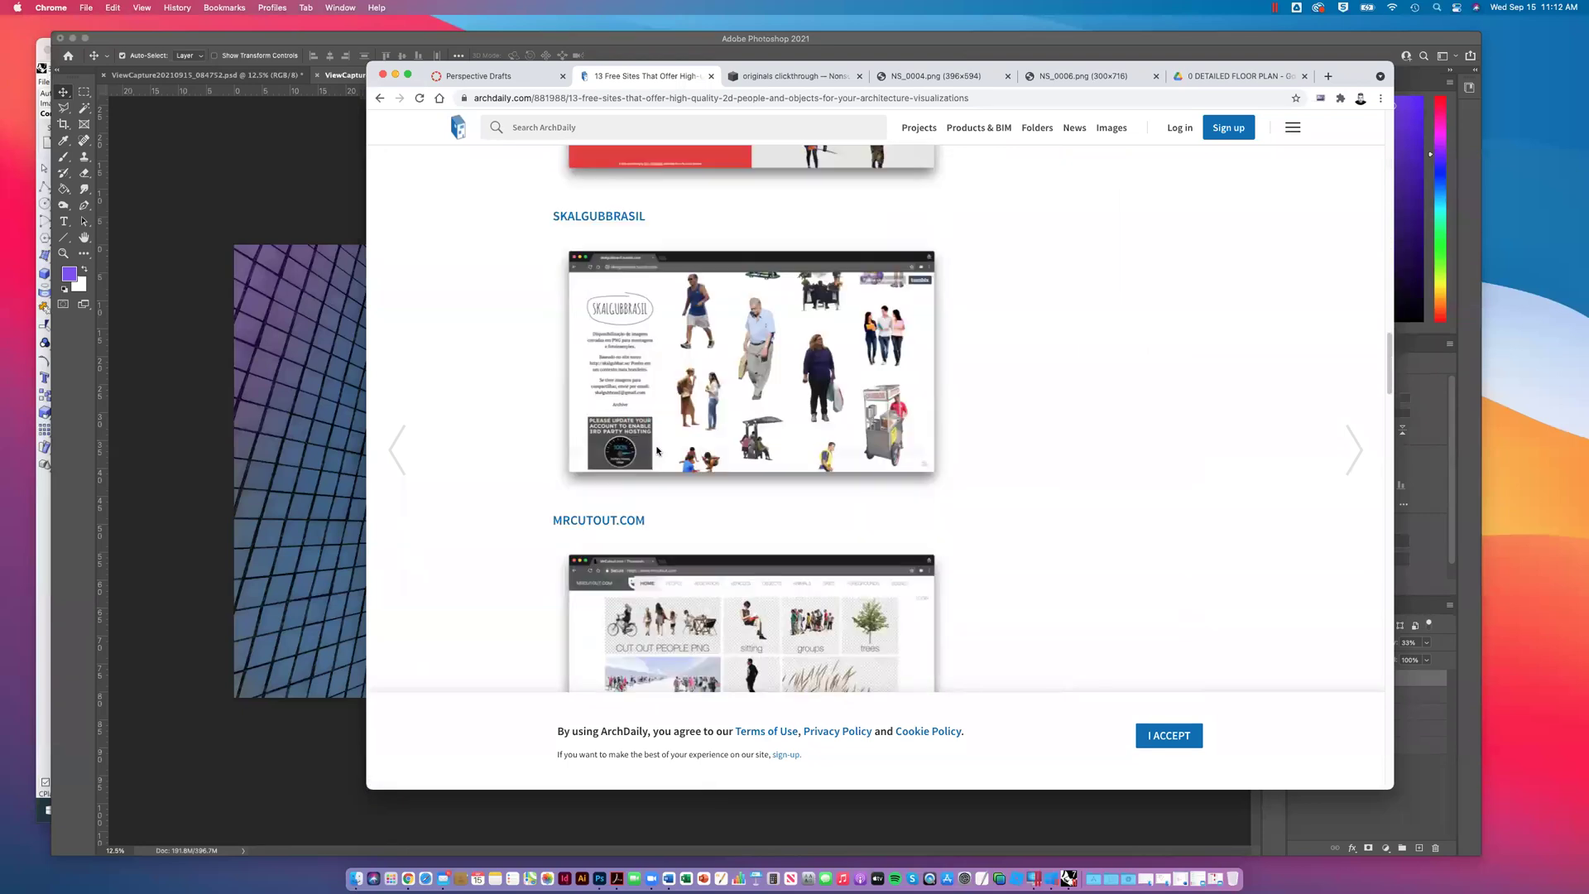
{"action": "scroll", "coordinate": [657, 451], "scroll_direction": "down", "scroll_amount": 5}
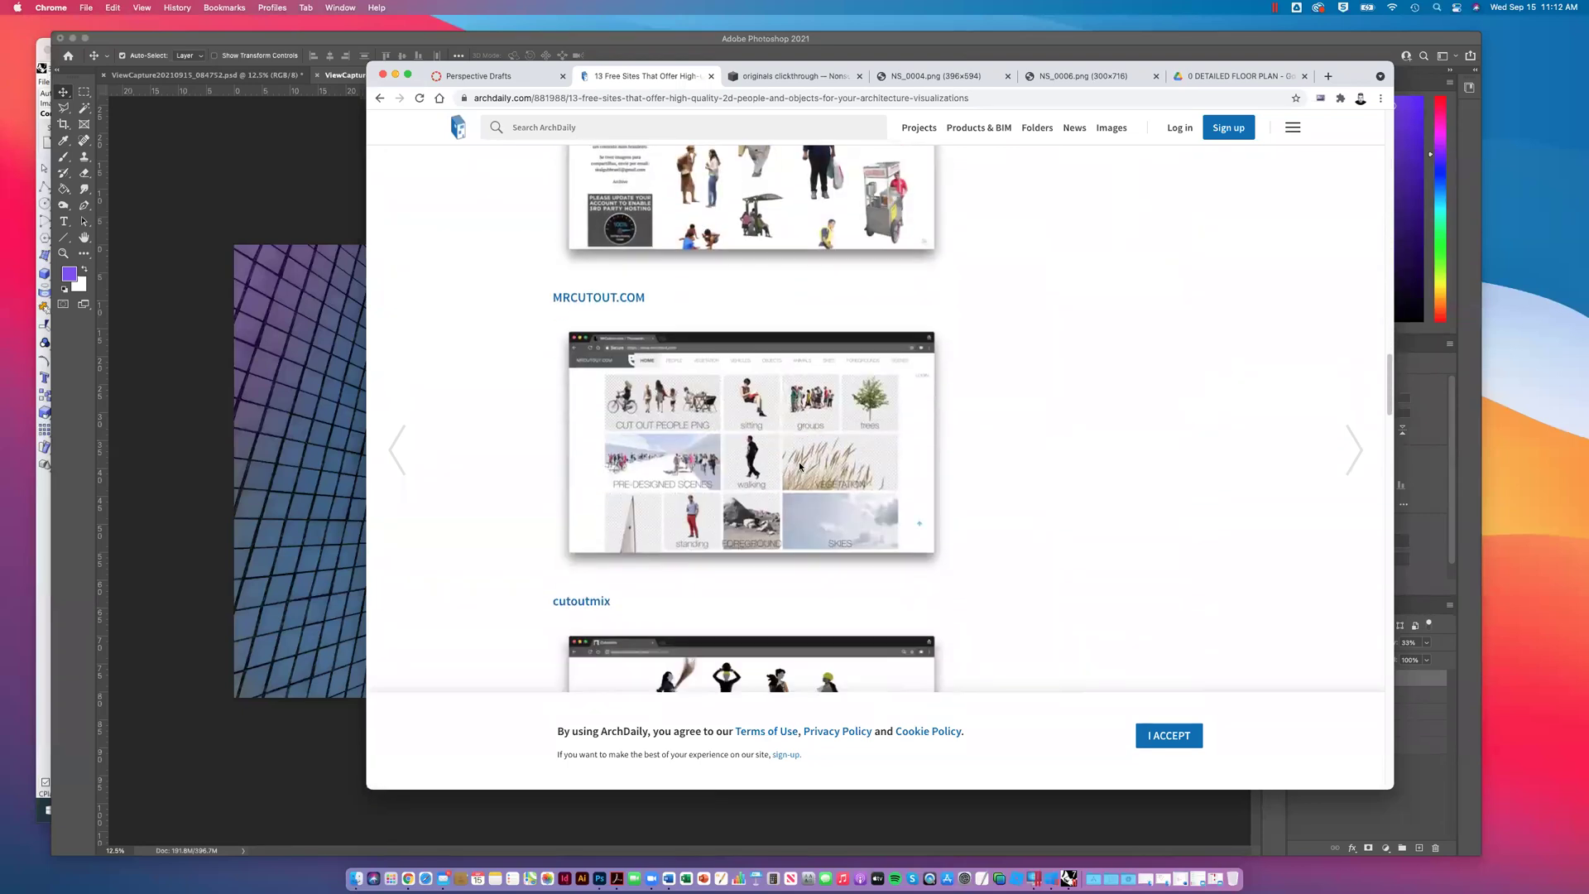
{"action": "scroll", "coordinate": [838, 452], "scroll_direction": "down", "scroll_amount": 1}
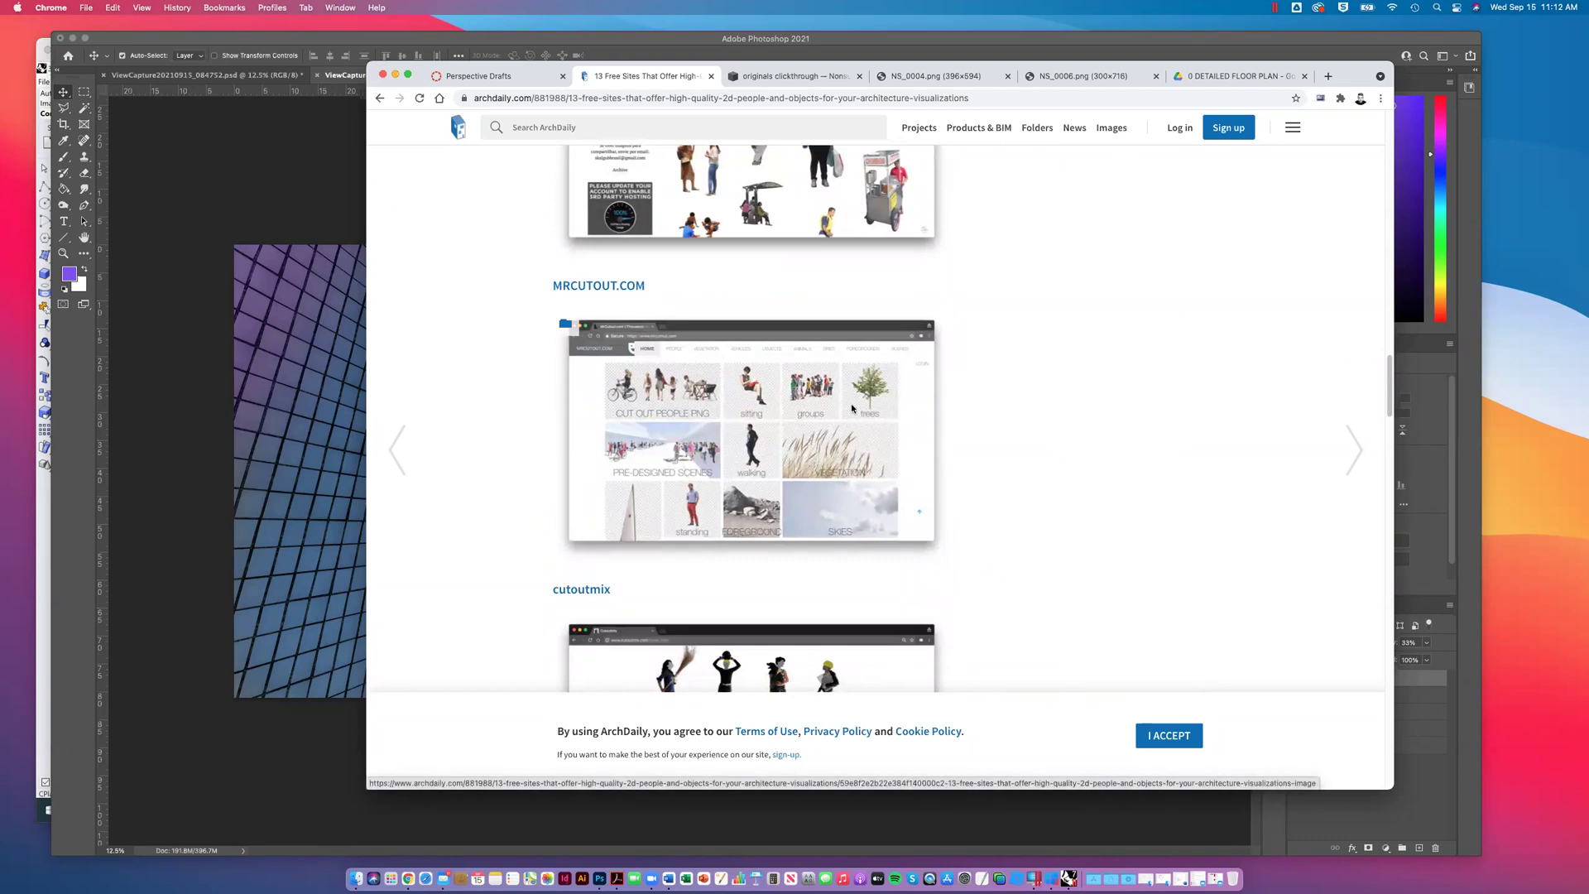
{"action": "scroll", "coordinate": [832, 559], "scroll_direction": "down", "scroll_amount": 5}
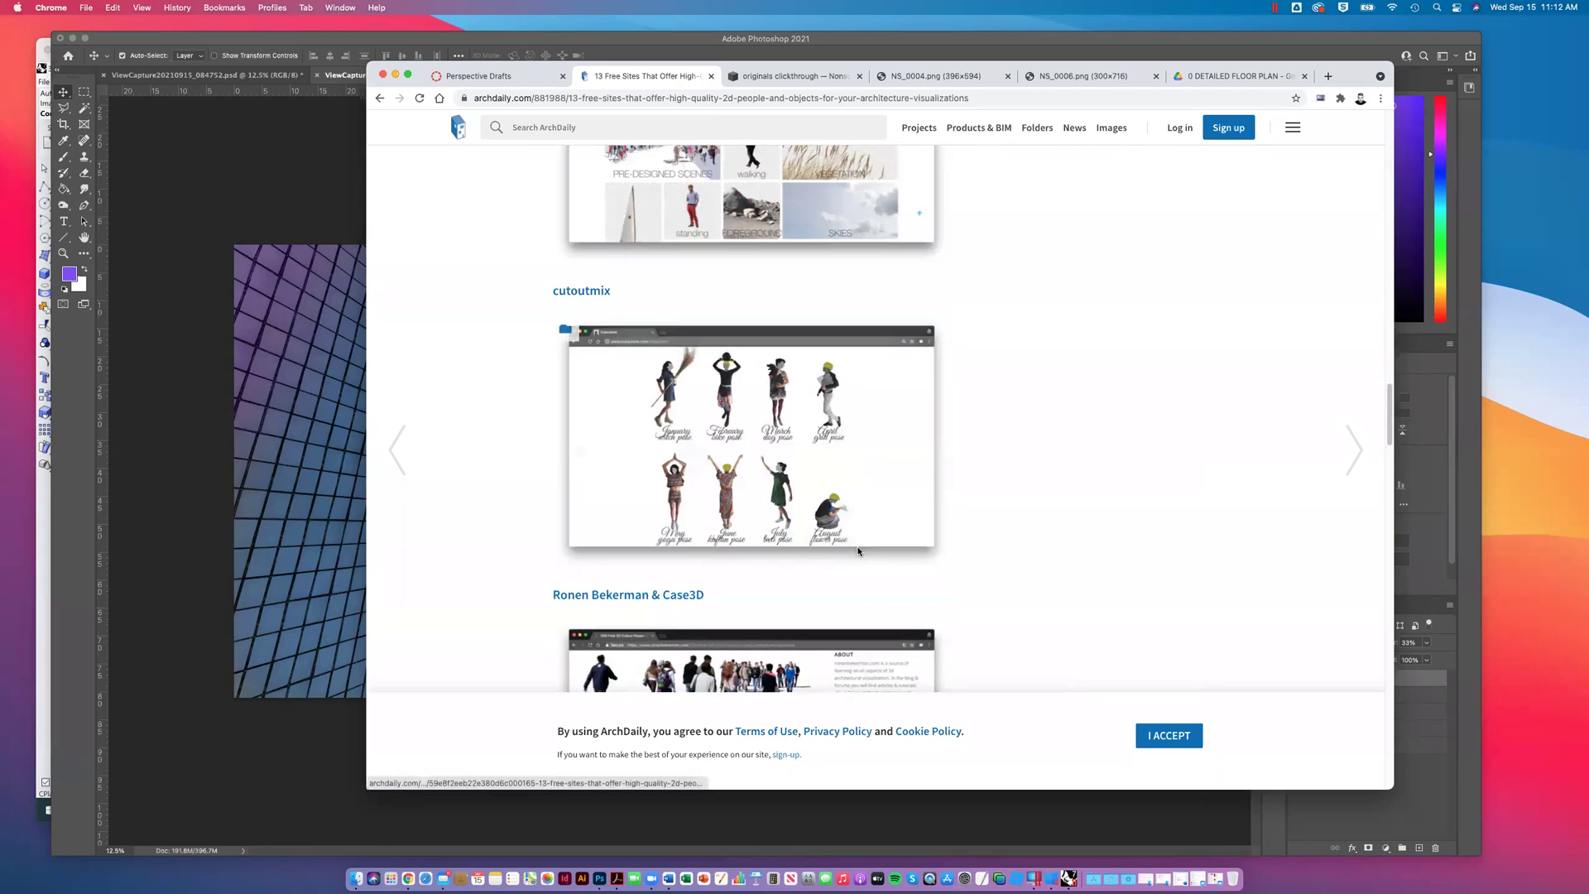
{"action": "scroll", "coordinate": [855, 549], "scroll_direction": "down", "scroll_amount": 7}
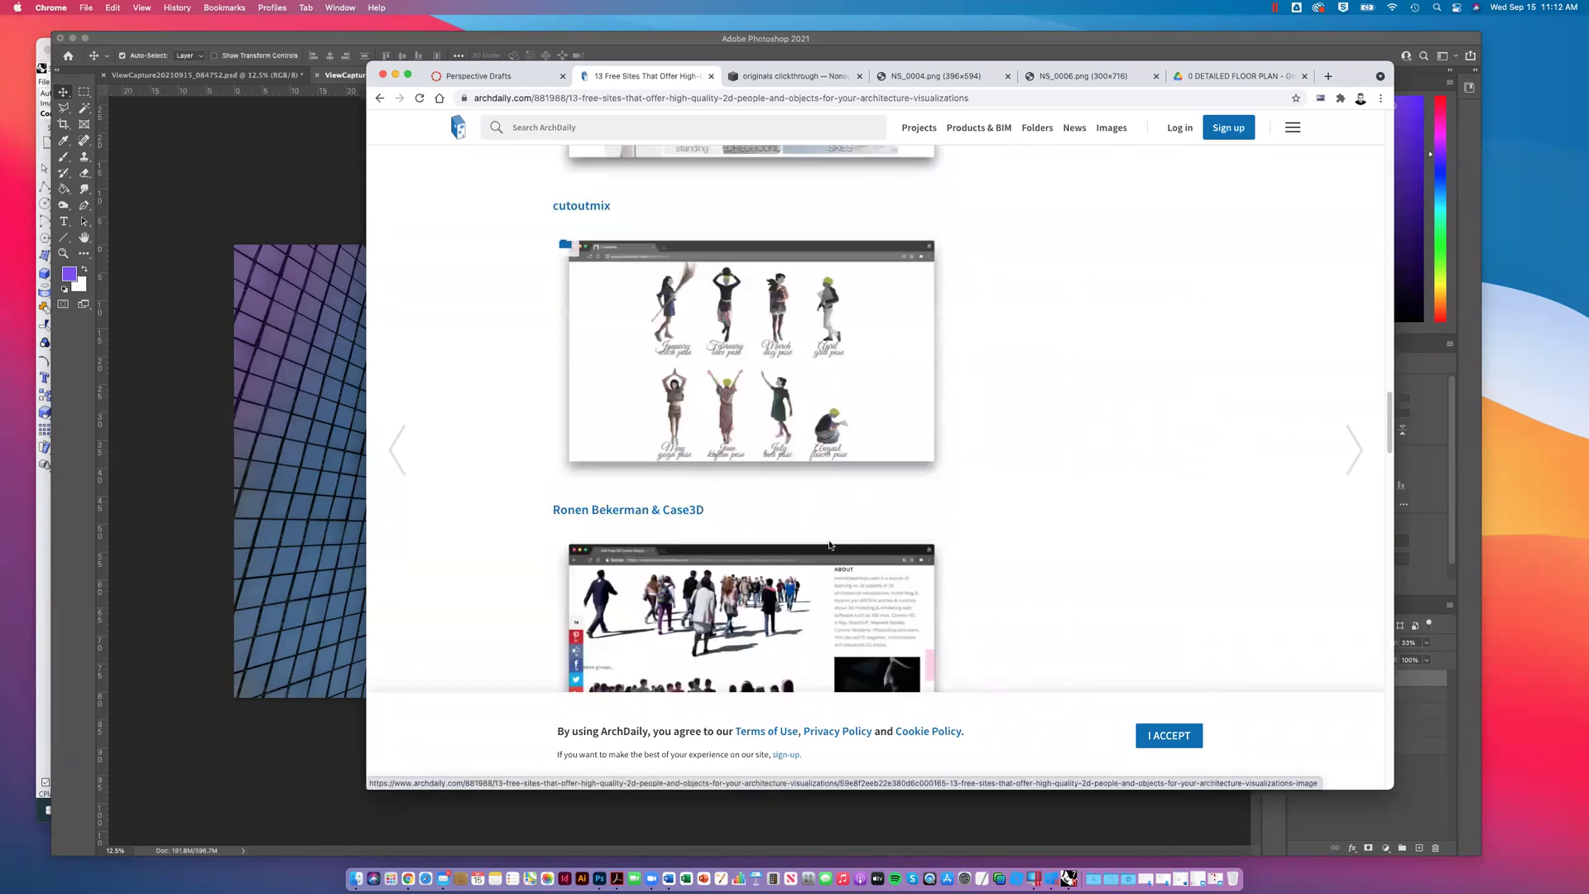
{"action": "scroll", "coordinate": [666, 306], "scroll_direction": "down", "scroll_amount": 7}
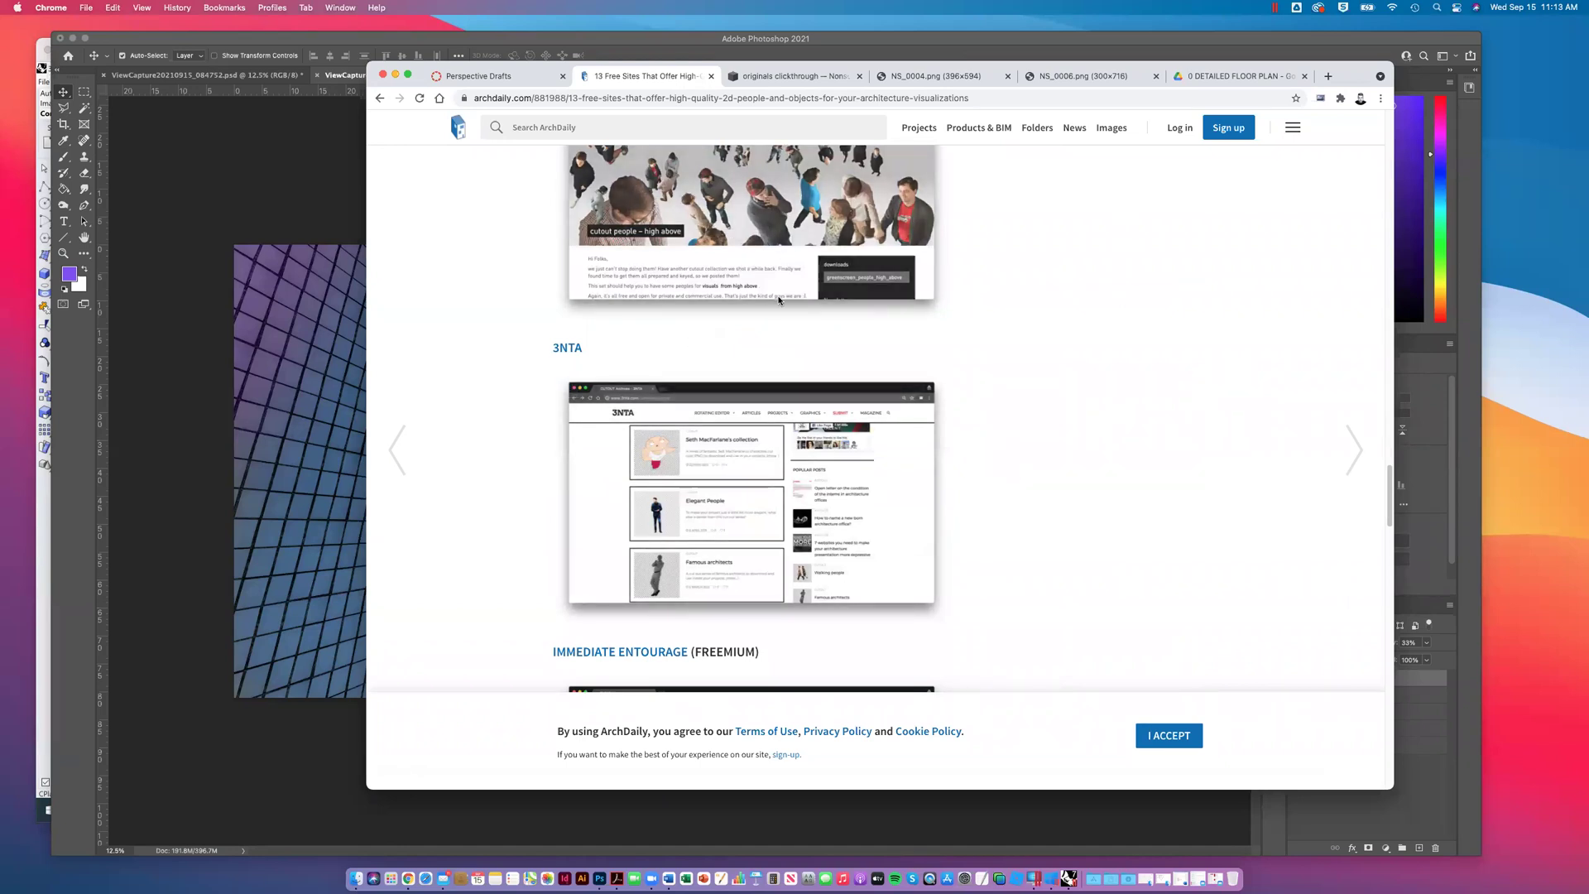
{"action": "scroll", "coordinate": [779, 299], "scroll_direction": "down", "scroll_amount": 9}
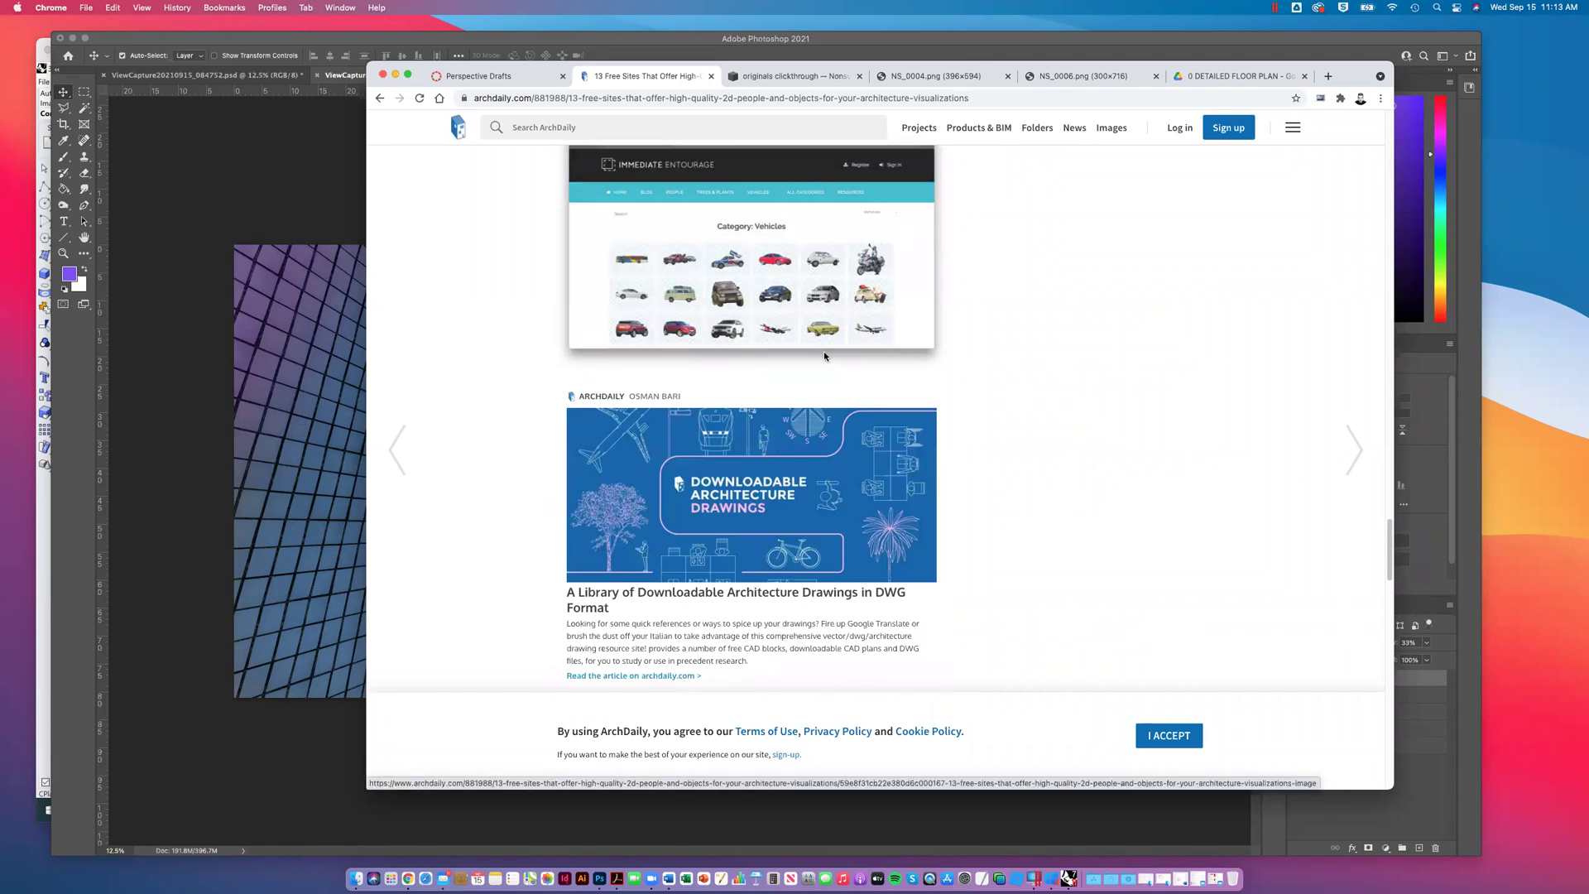
{"action": "key", "text": "super+Tab"}
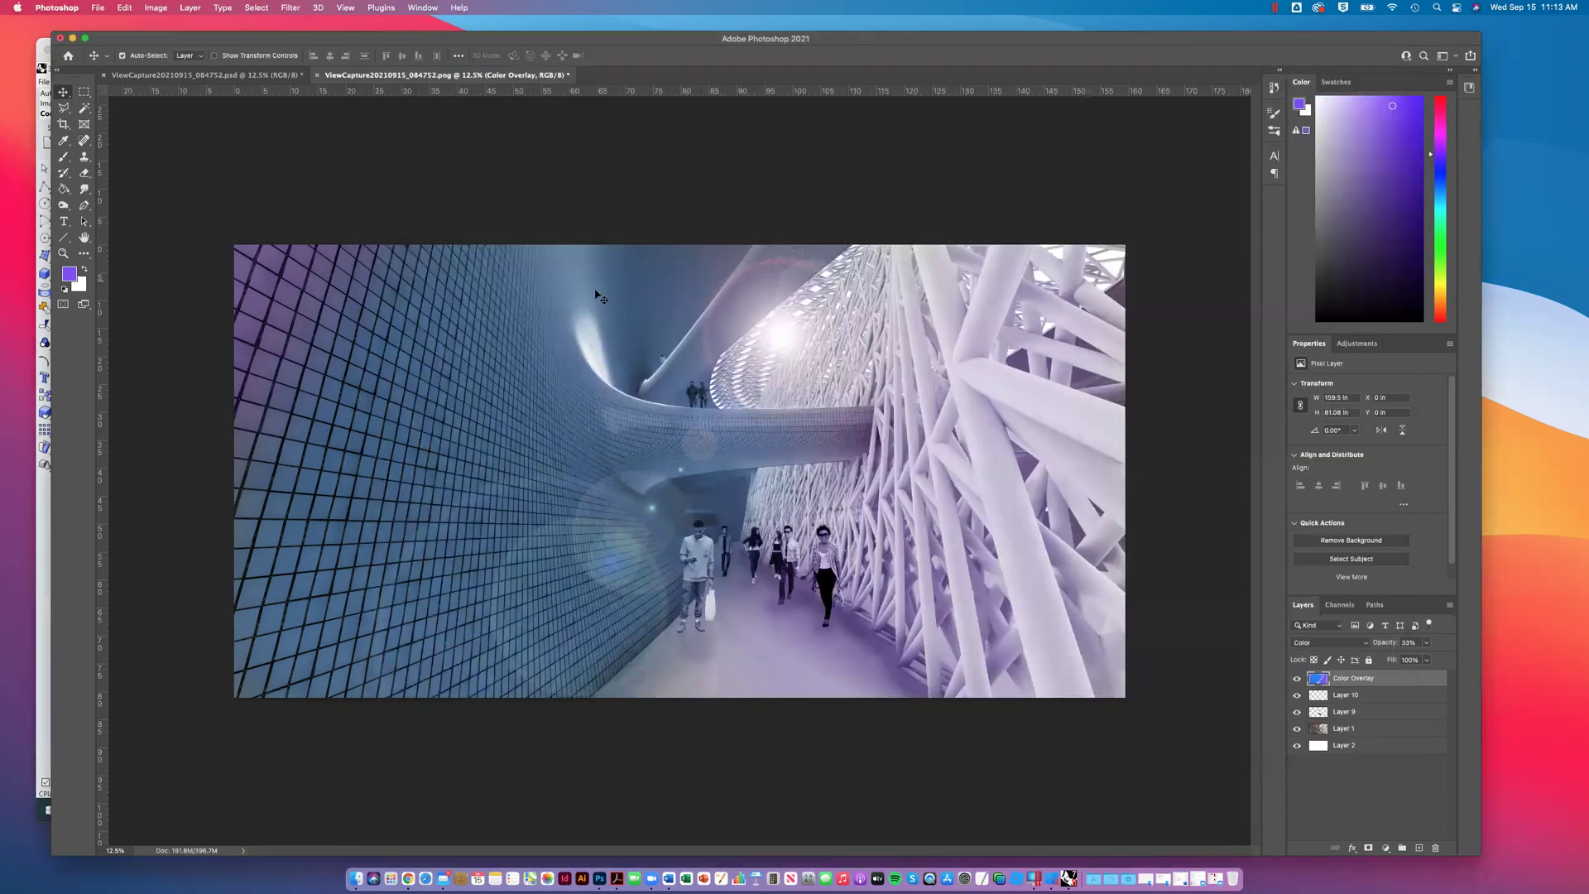